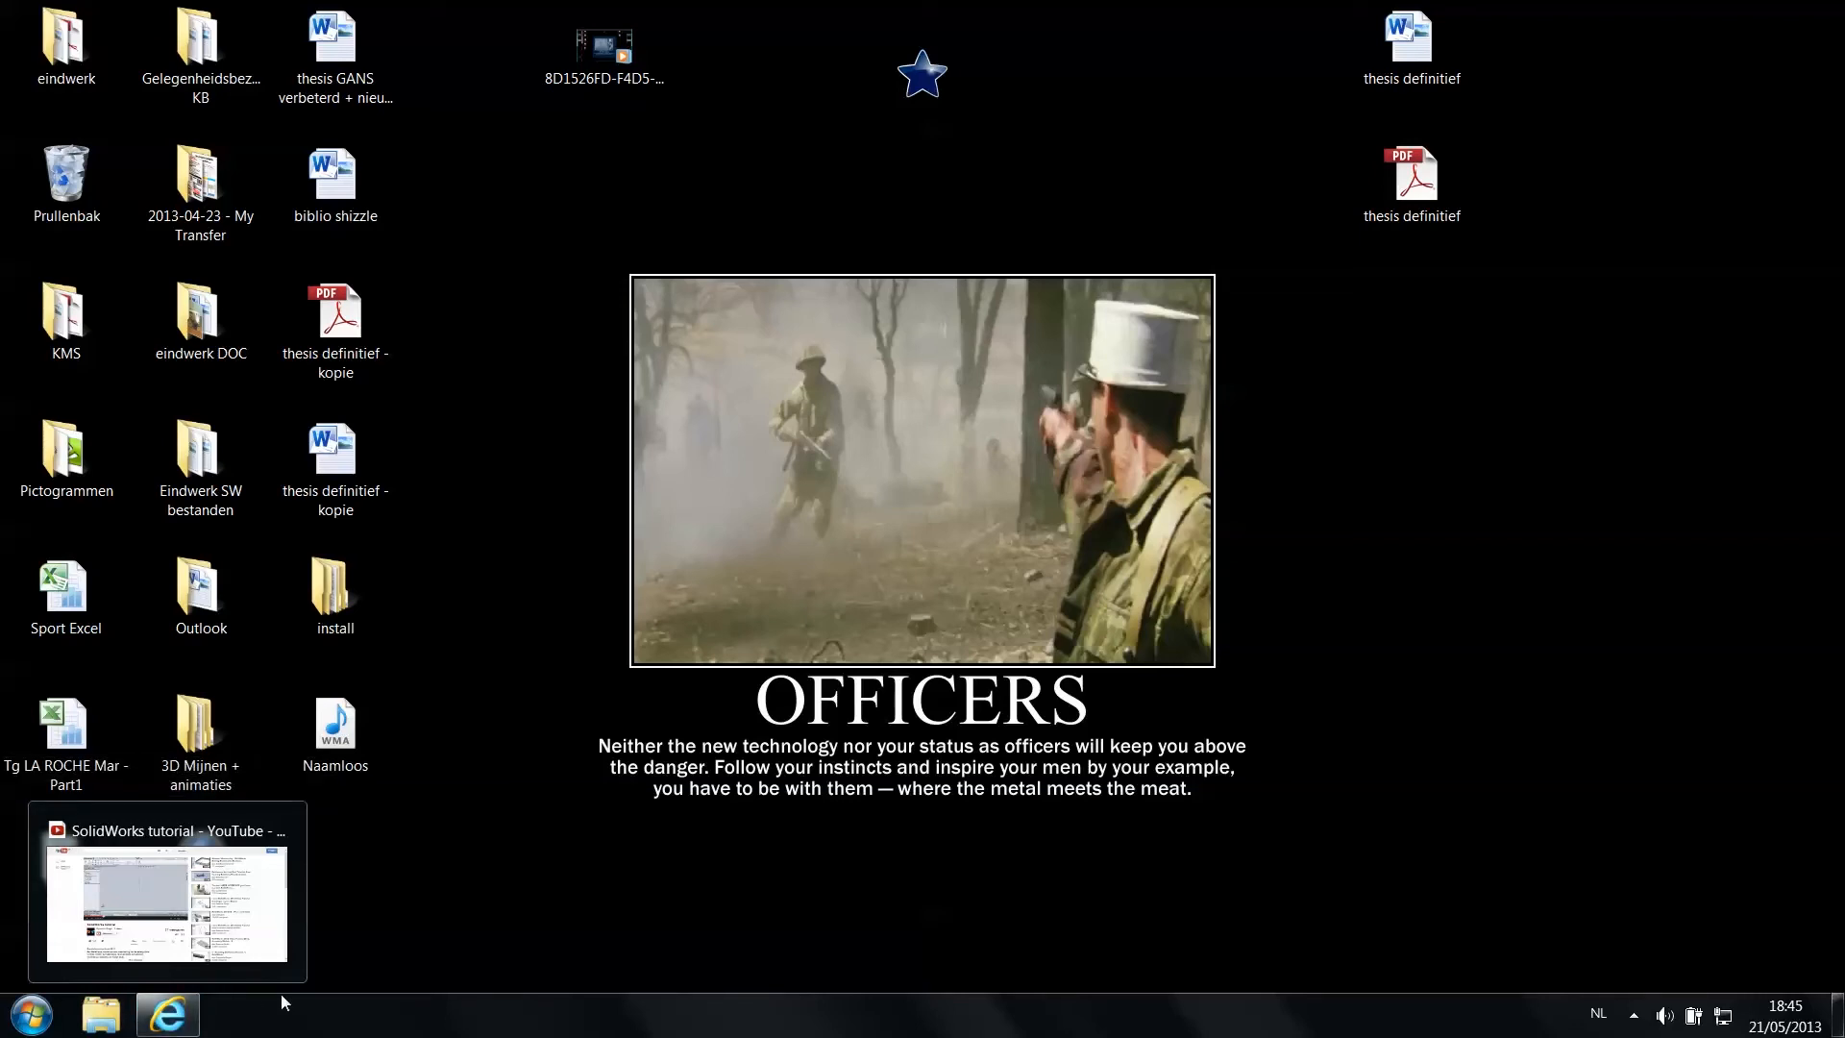
# Open the SolidWorks tutorial video in the browser and skim through its sections on modelling the cone
pyautogui.click(171, 1014)
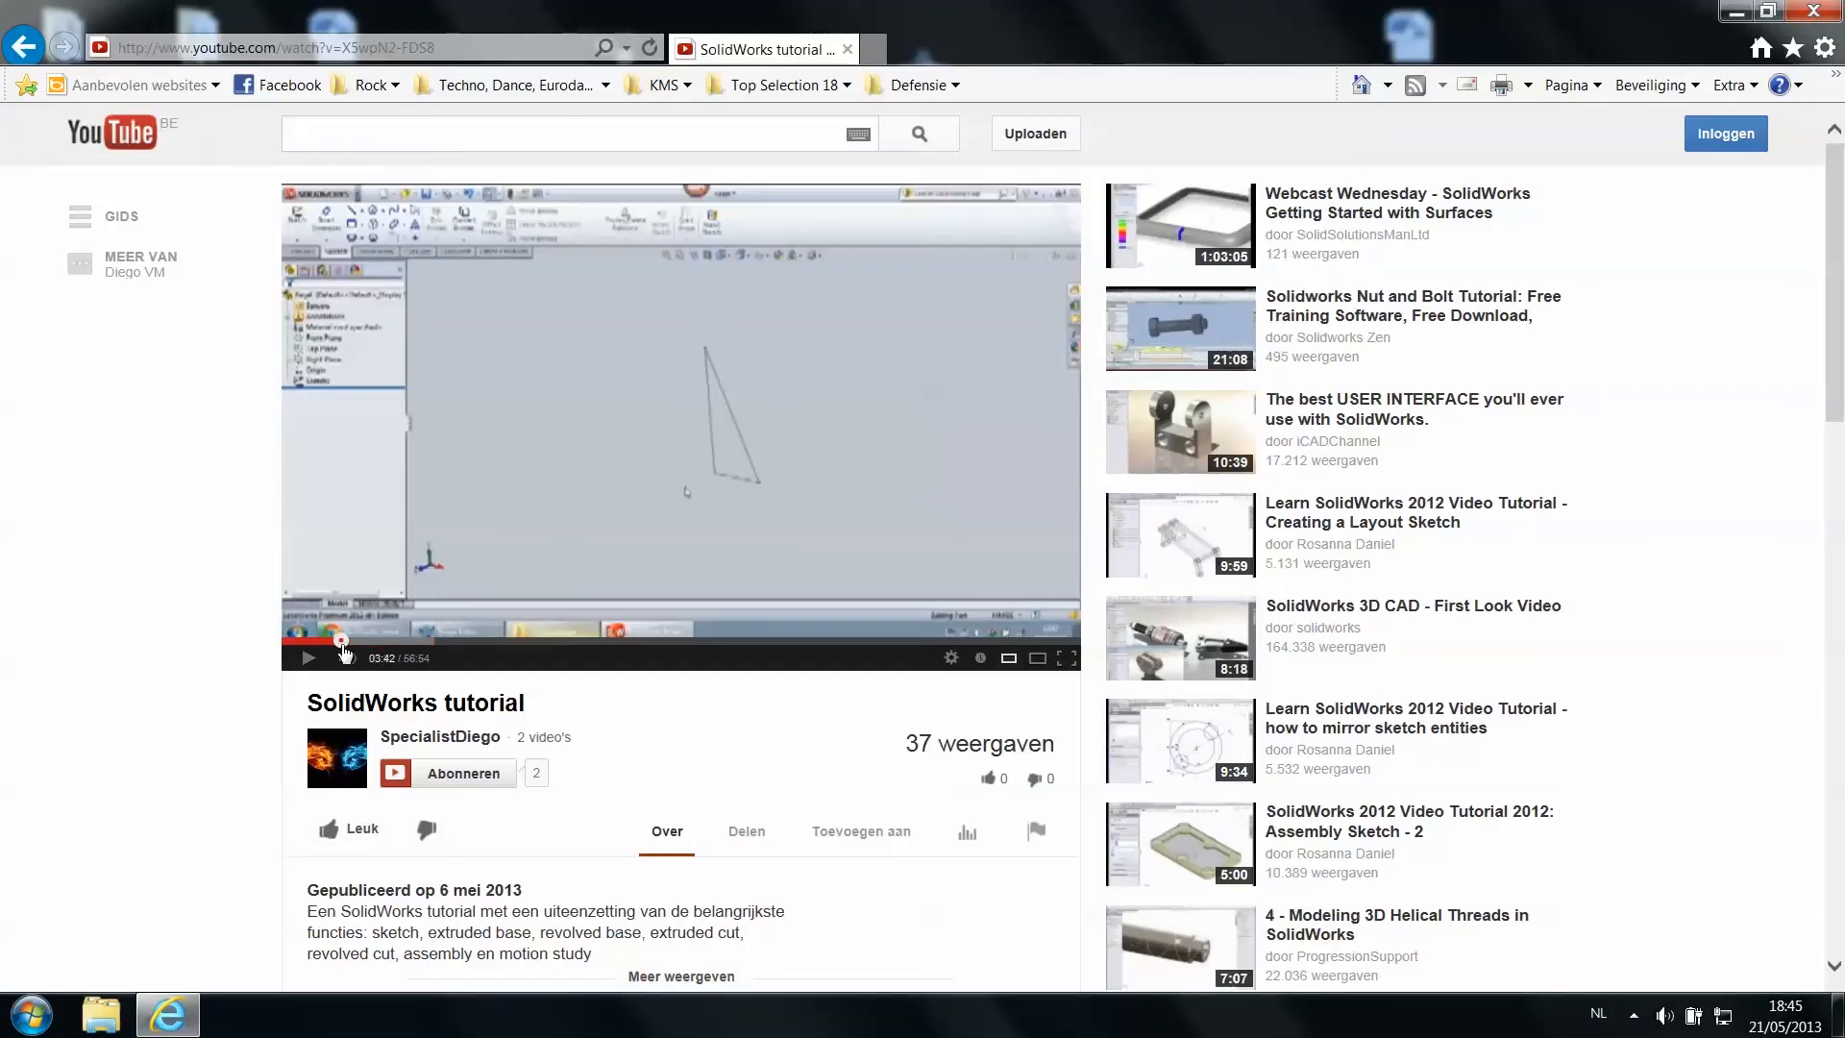
pyautogui.click(341, 640)
pyautogui.moveTo(349, 644); pyautogui.dragTo(505, 639)
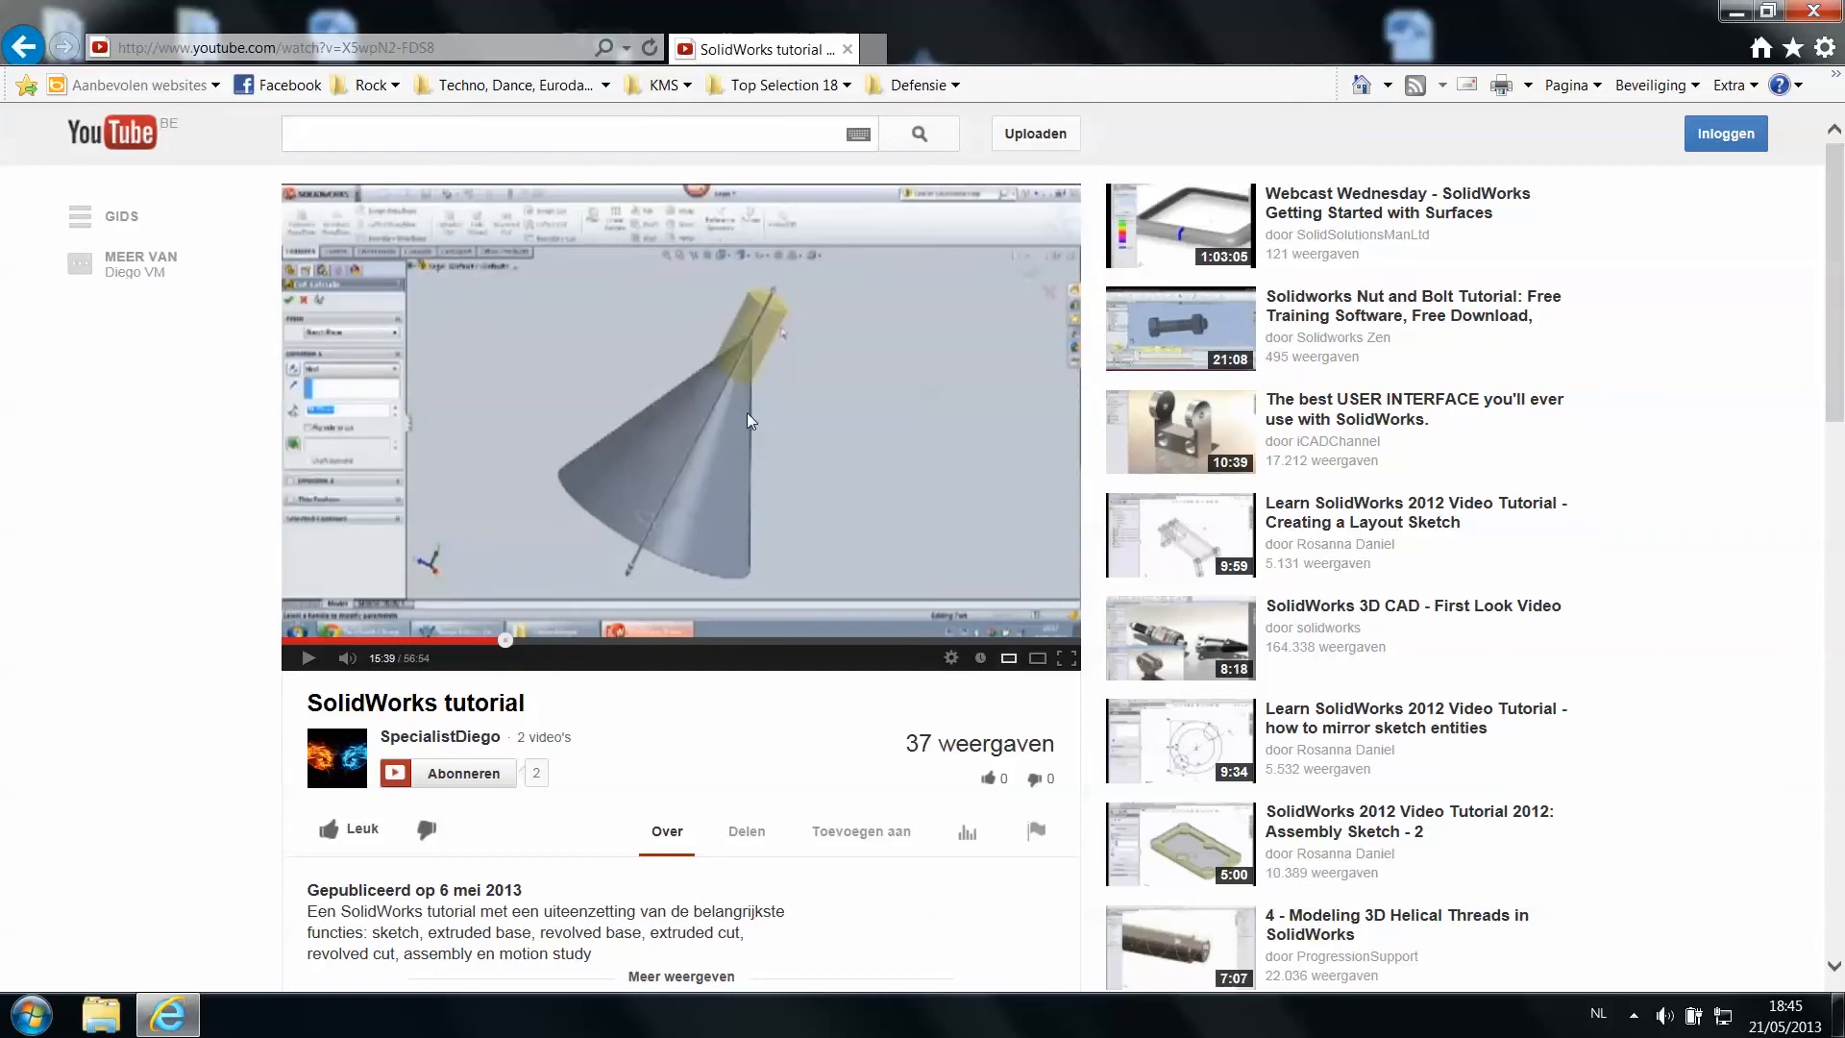
pyautogui.moveTo(504, 639); pyautogui.dragTo(570, 641)
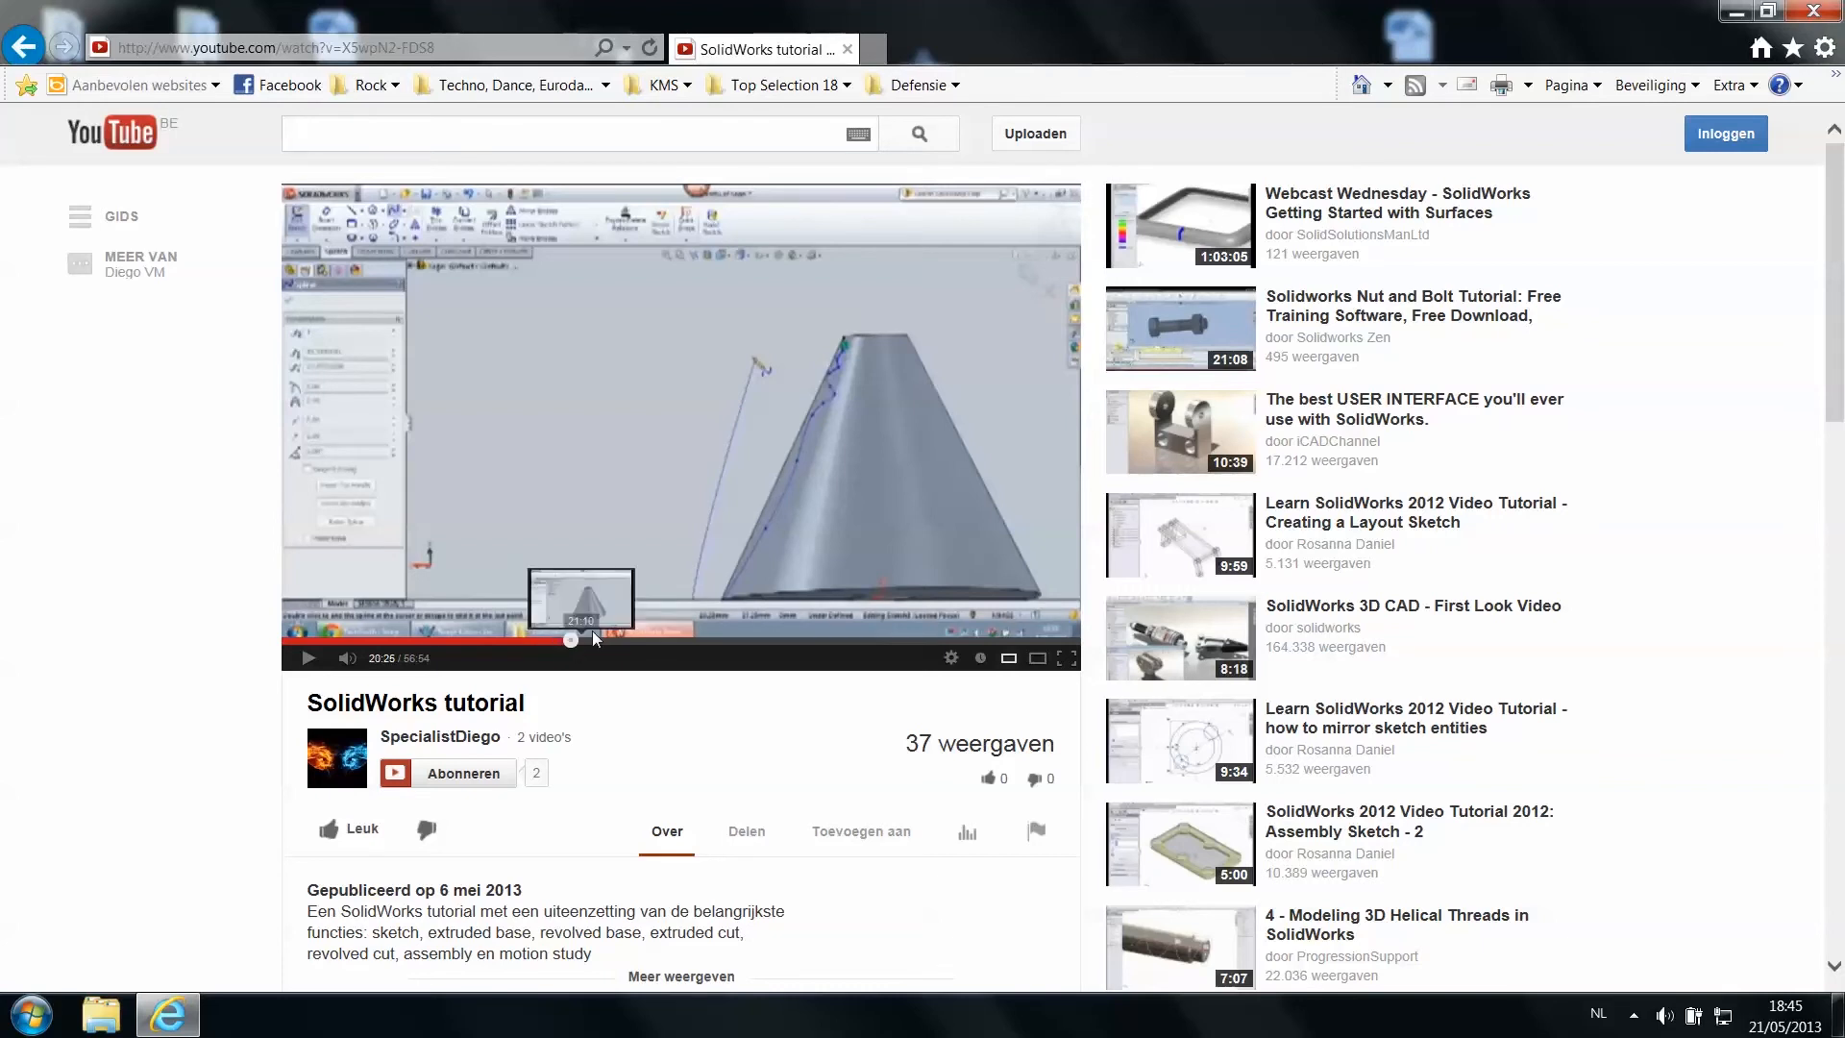
pyautogui.click(601, 641)
pyautogui.moveTo(603, 642); pyautogui.dragTo(625, 642)
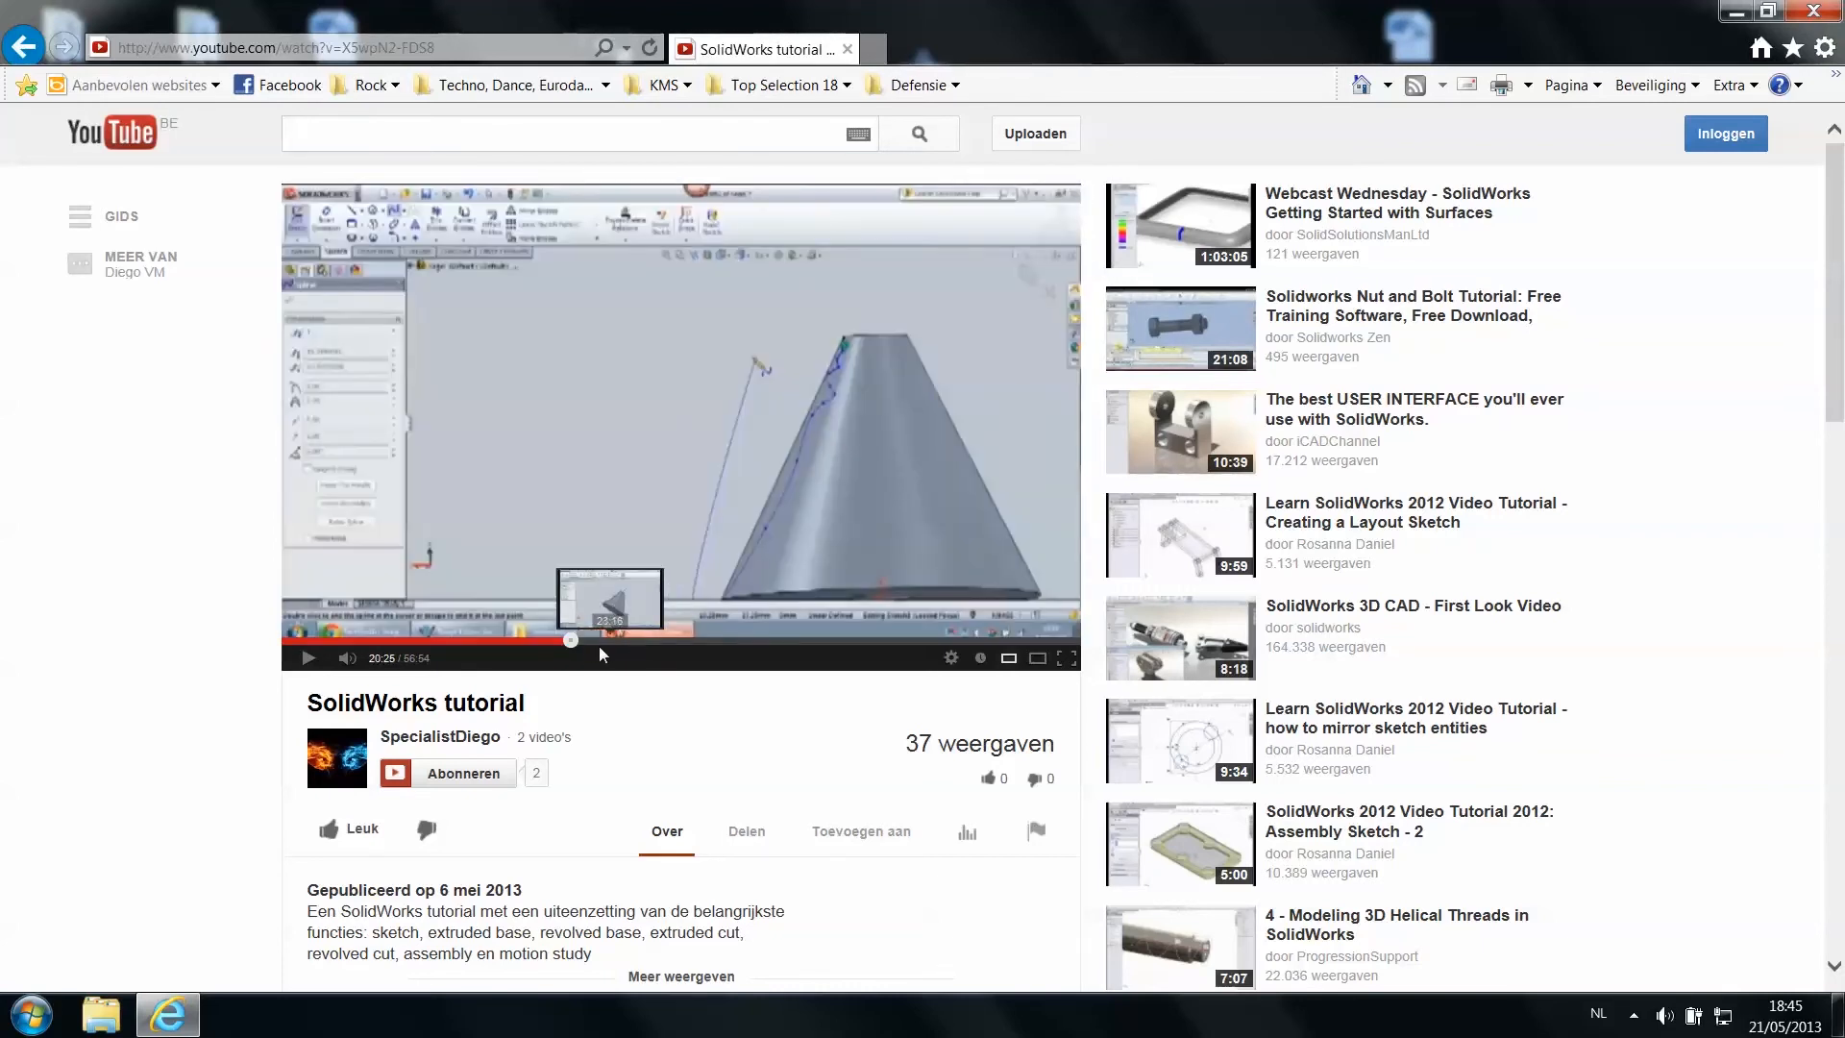
pyautogui.click(307, 657)
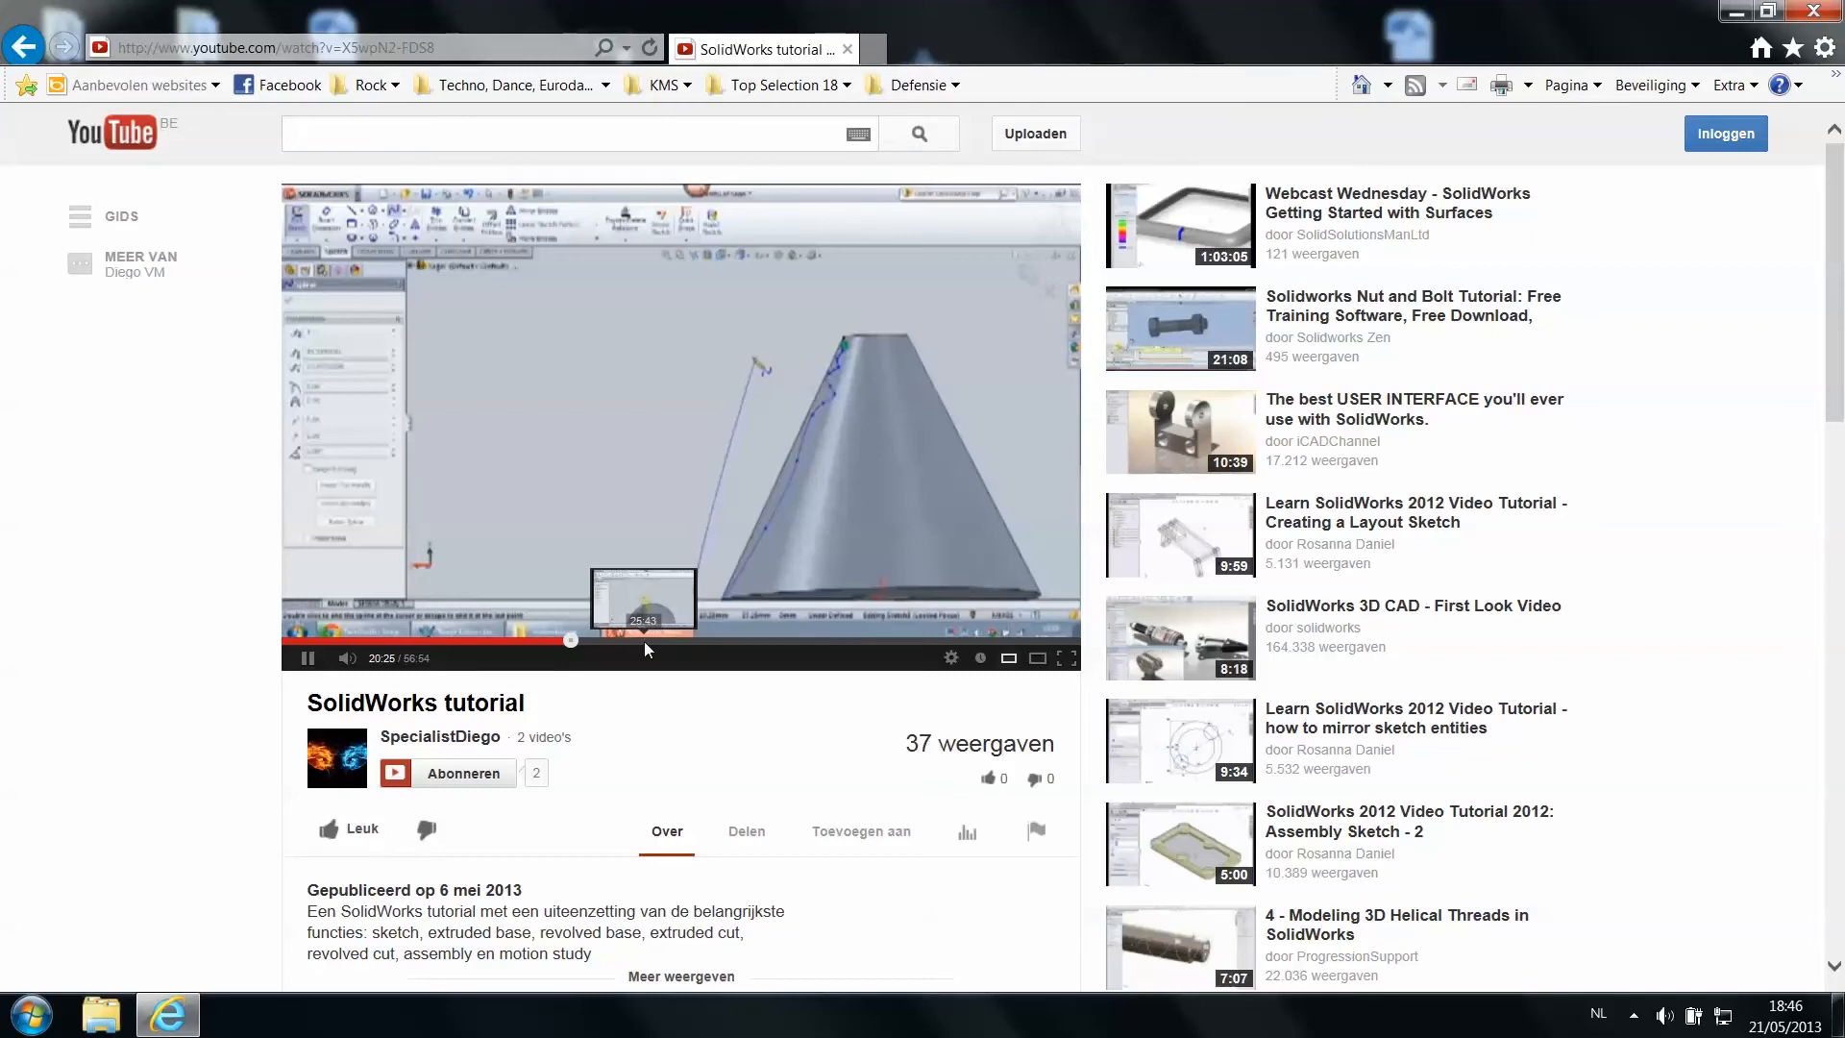
pyautogui.click(758, 640)
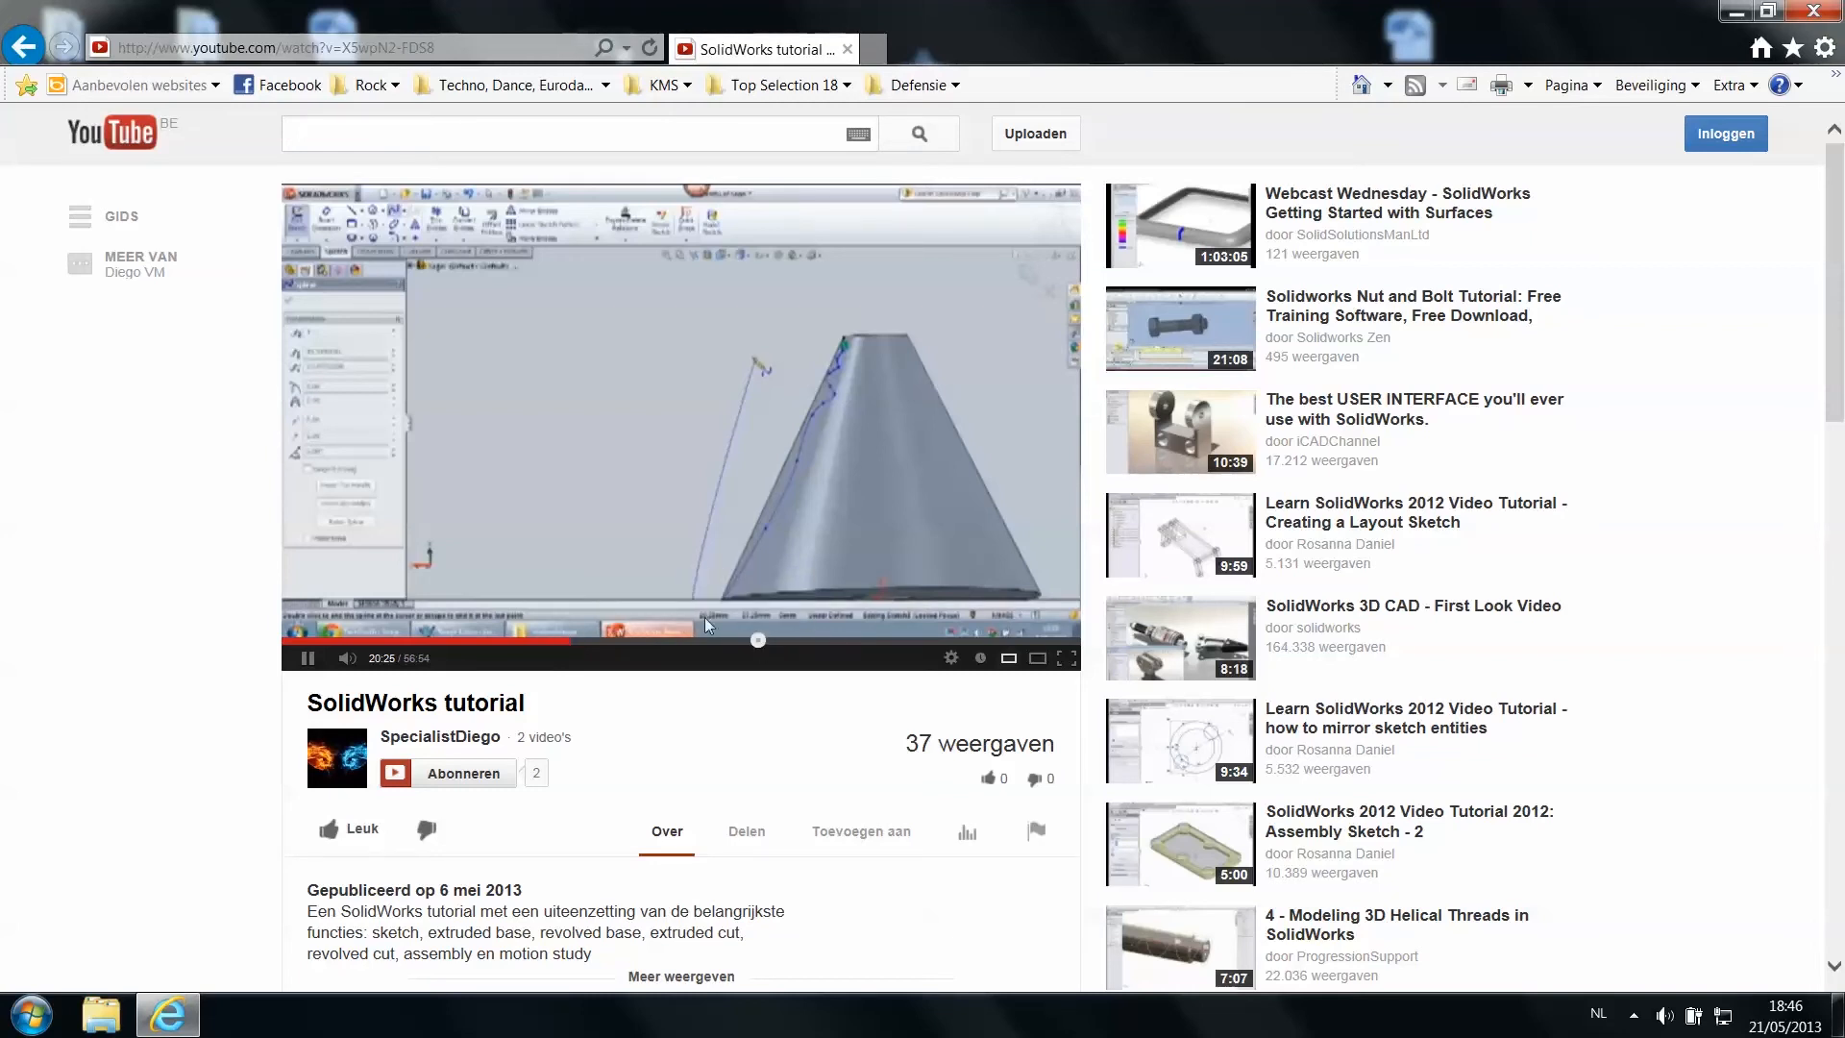
# Reload the SolidWorks tutorial video page and pause the playback
pyautogui.click(308, 659)
pyautogui.click(388, 45)
pyautogui.press('Return')
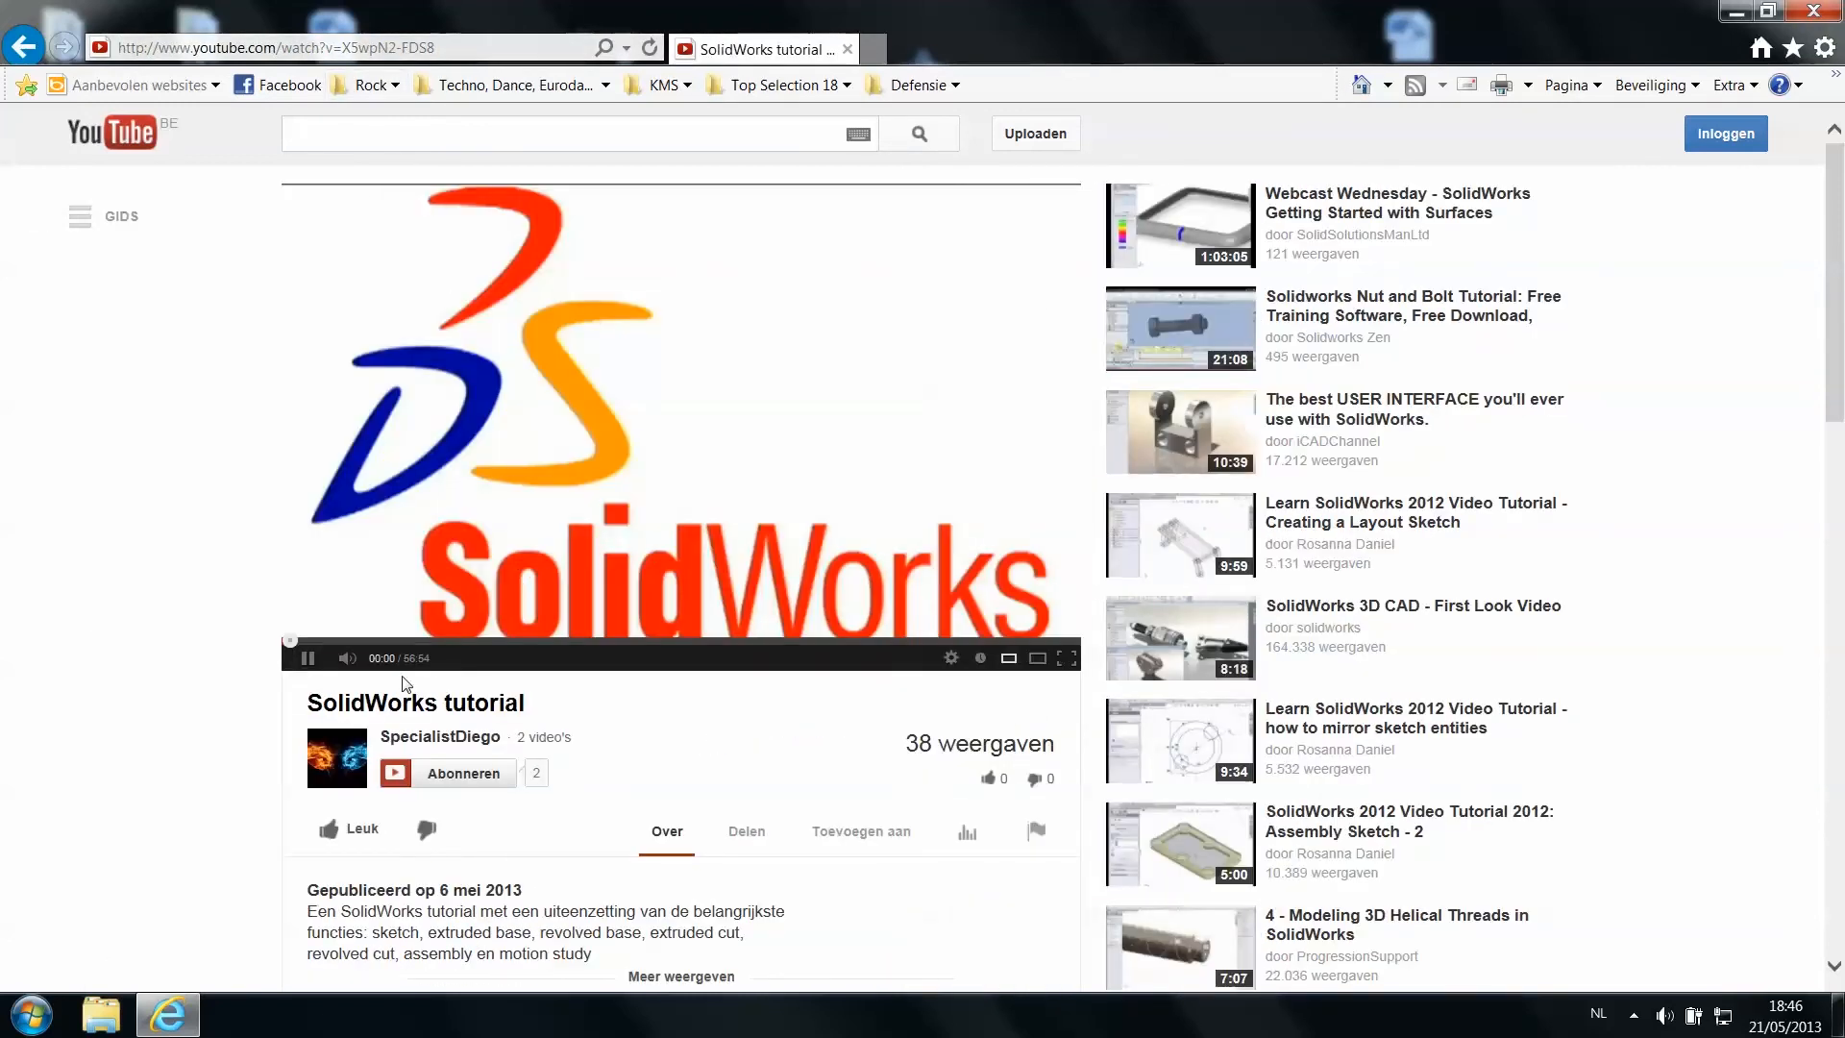
pyautogui.click(309, 659)
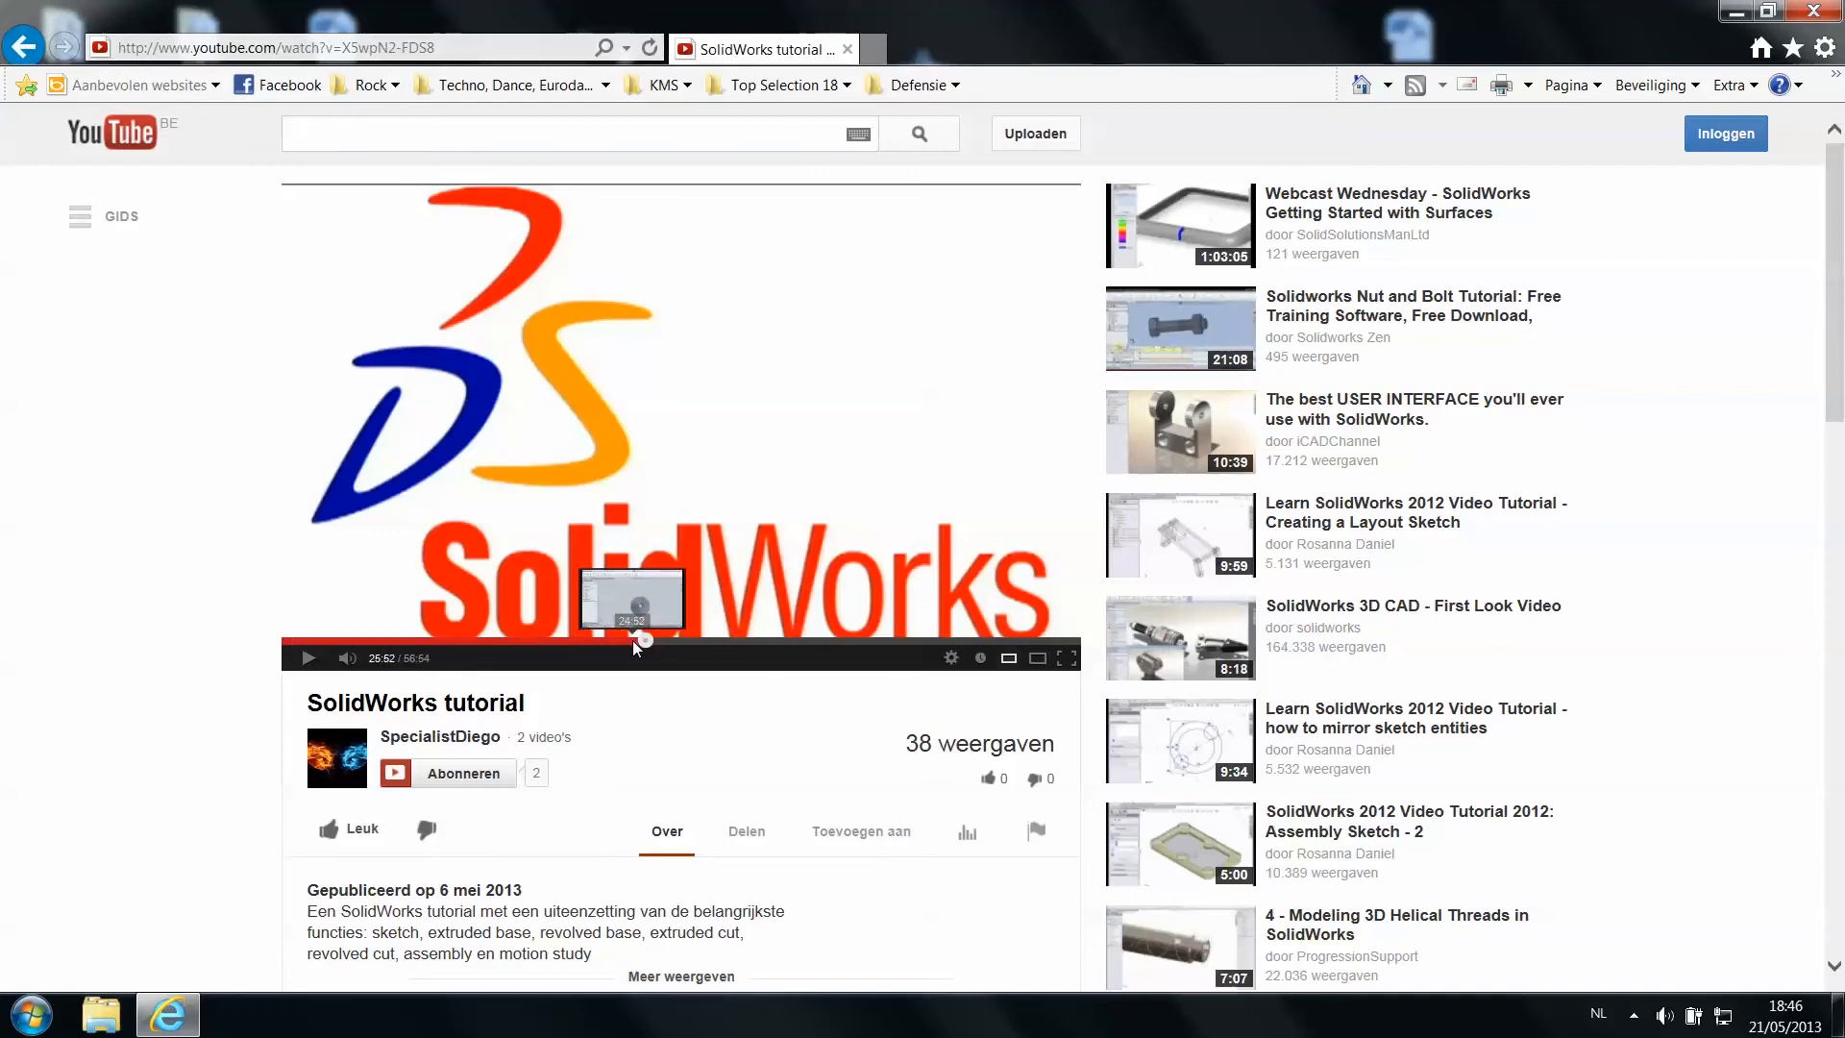
# Skim the tutorial video's bolt-modelling section, jump ahead to 38:52 and pause it there
pyautogui.click(644, 641)
pyautogui.click(716, 641)
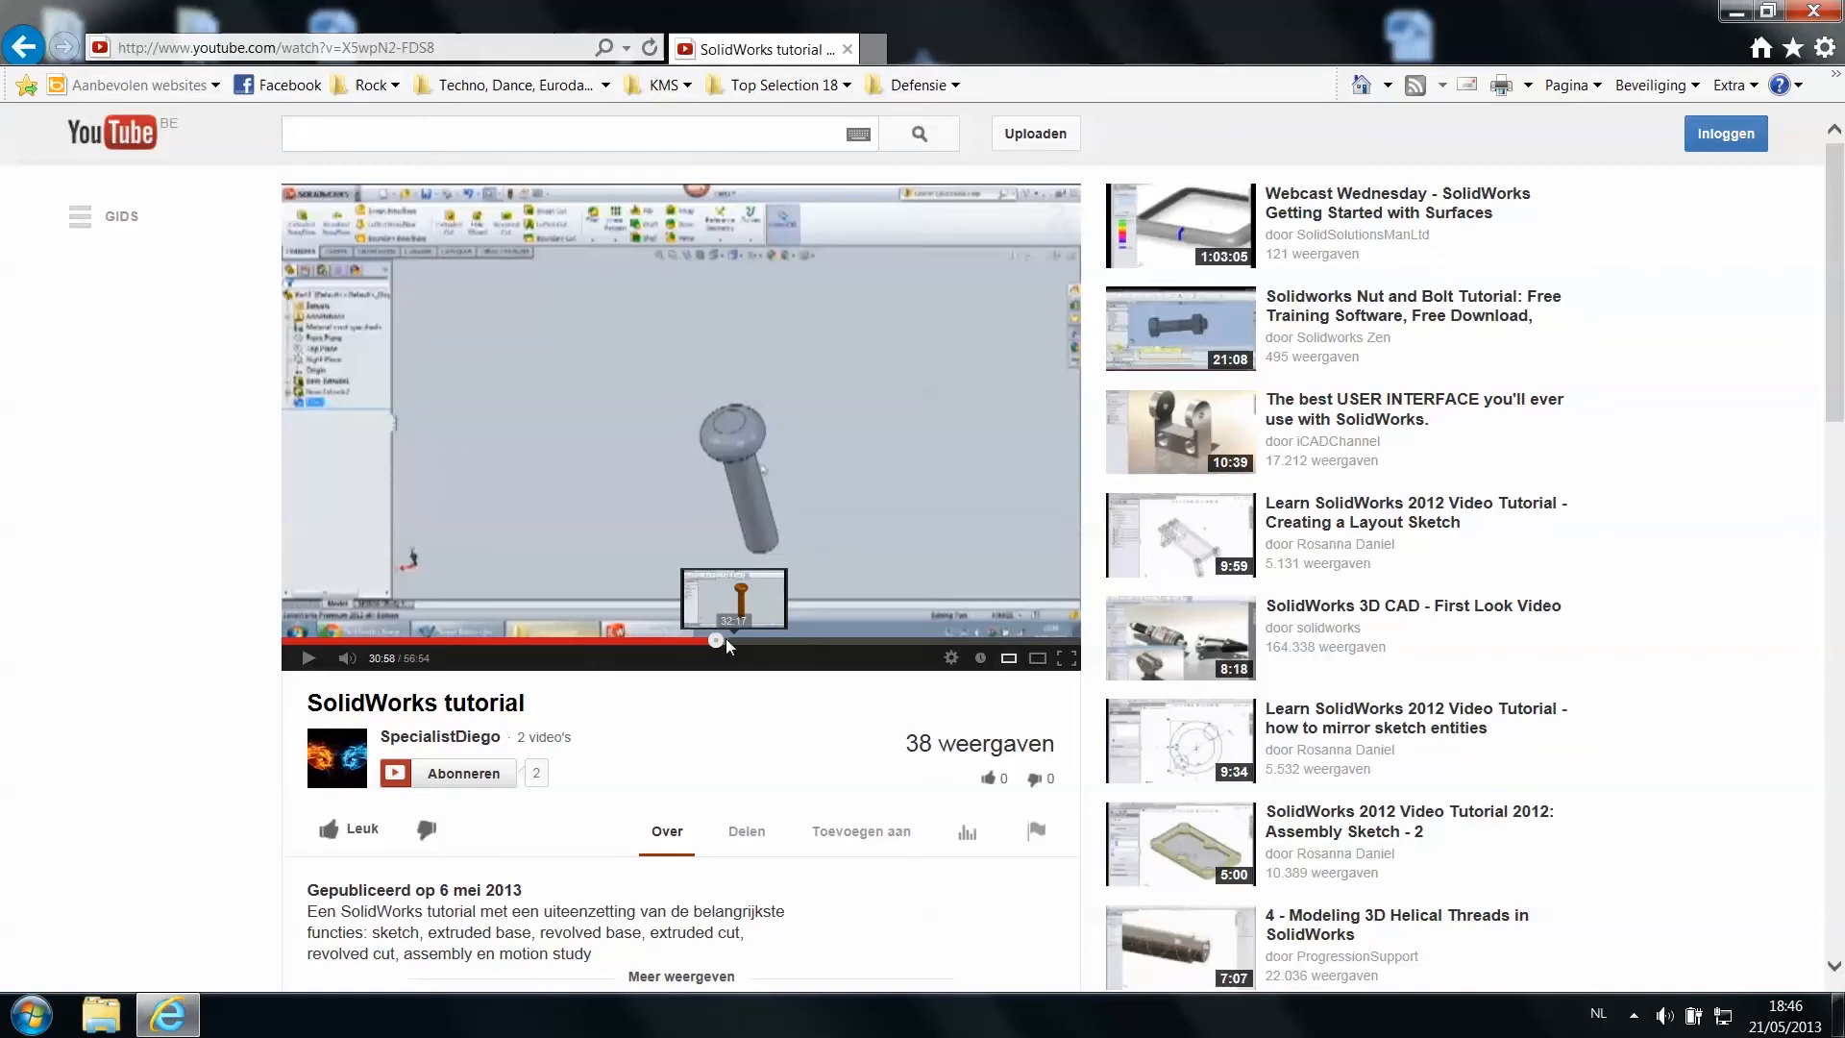
pyautogui.click(698, 642)
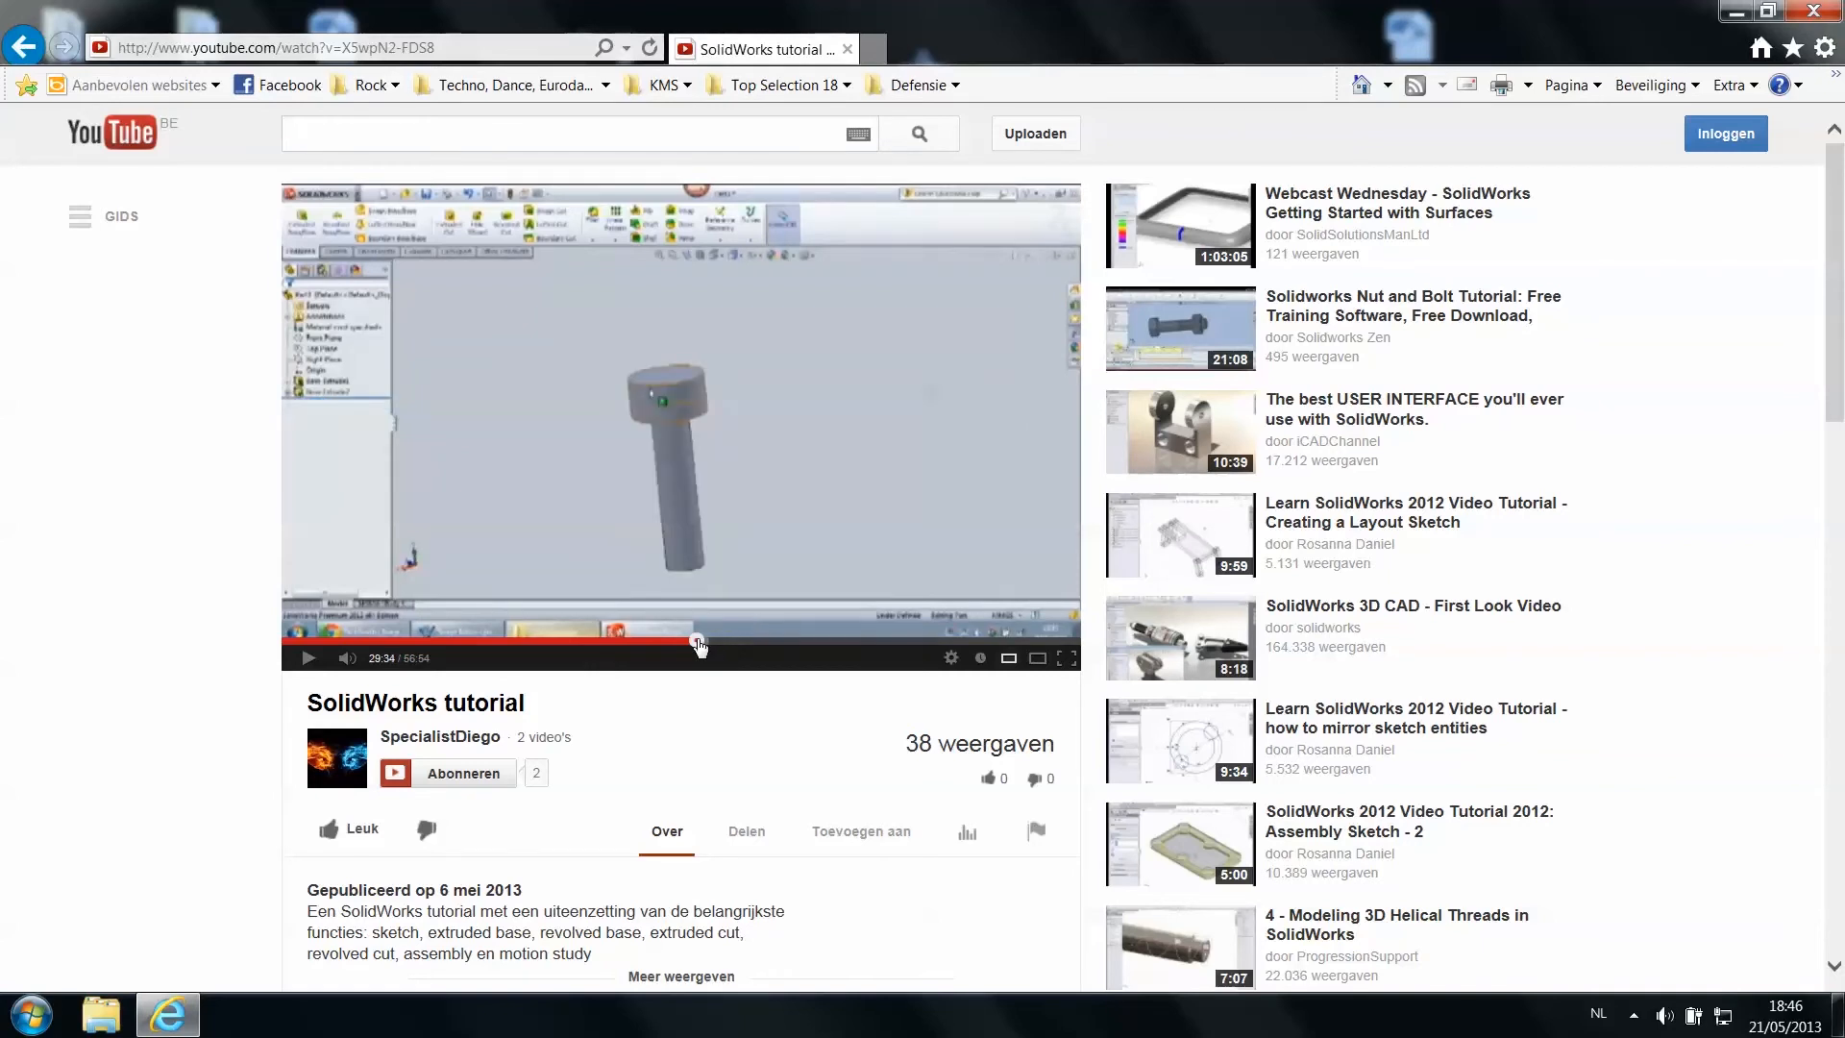
pyautogui.click(644, 642)
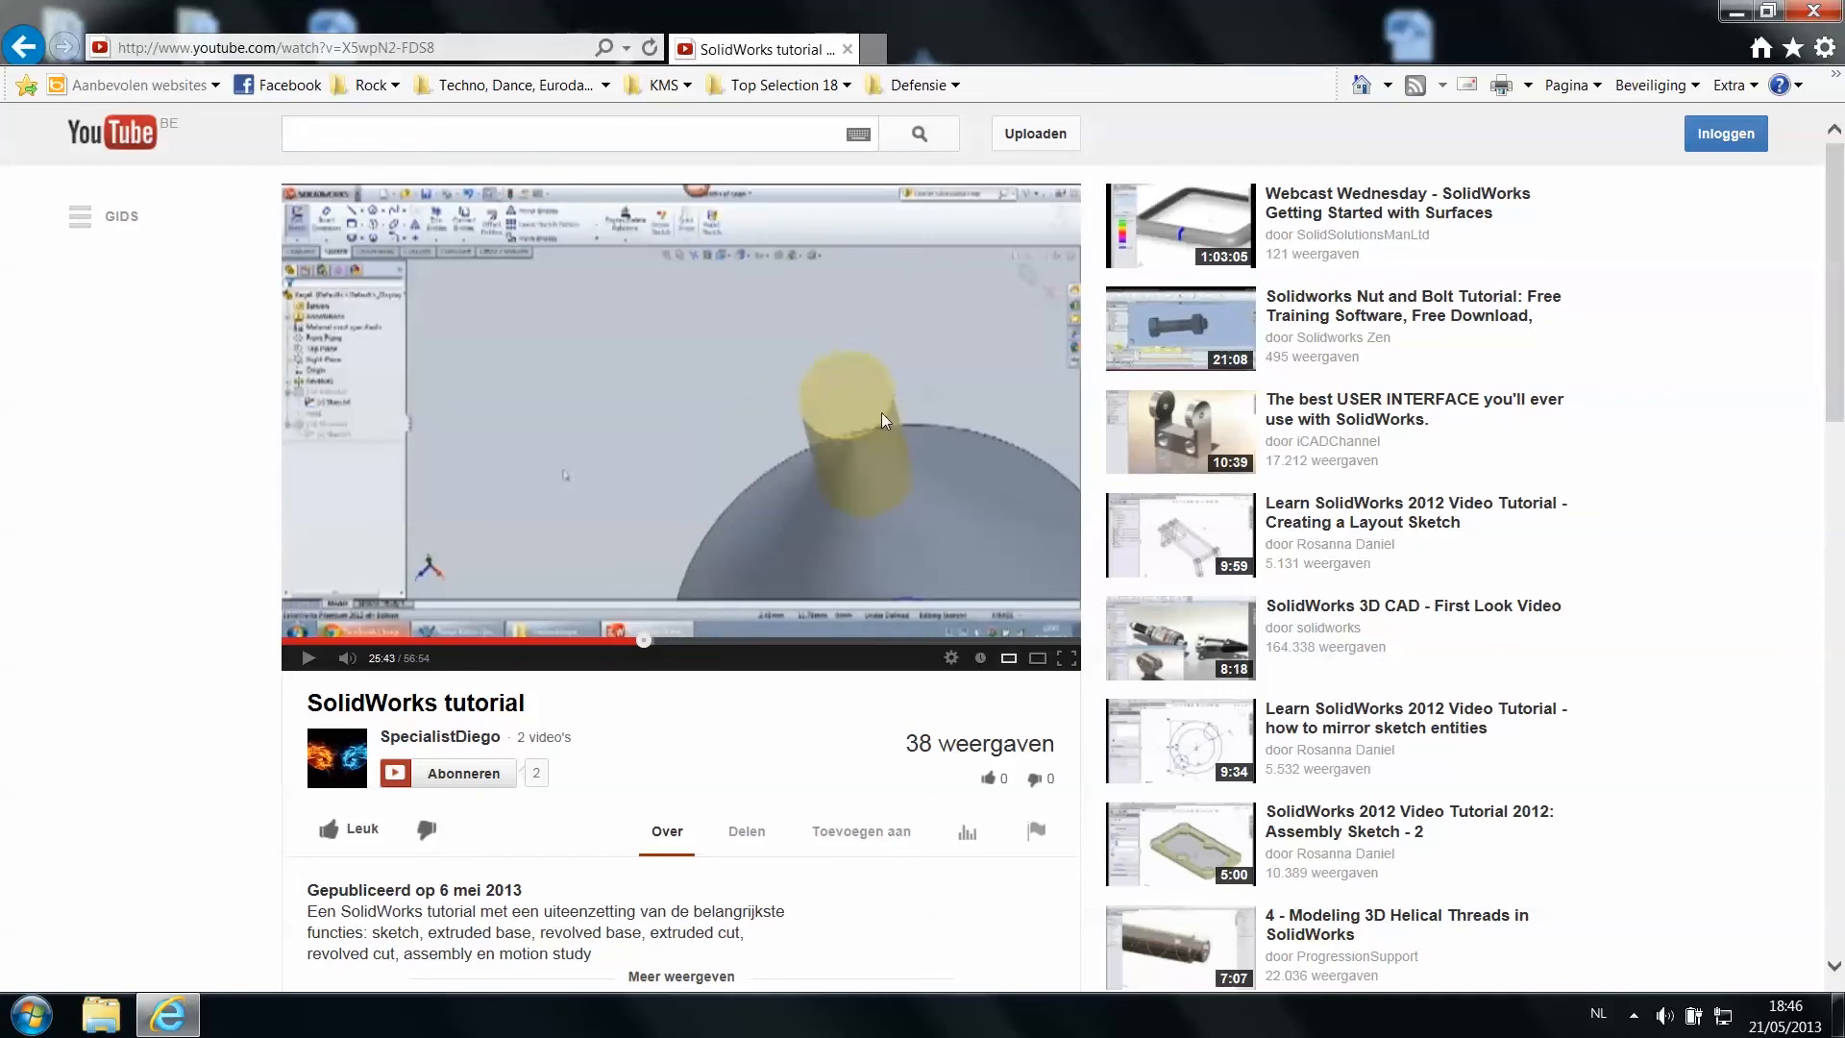
pyautogui.click(699, 641)
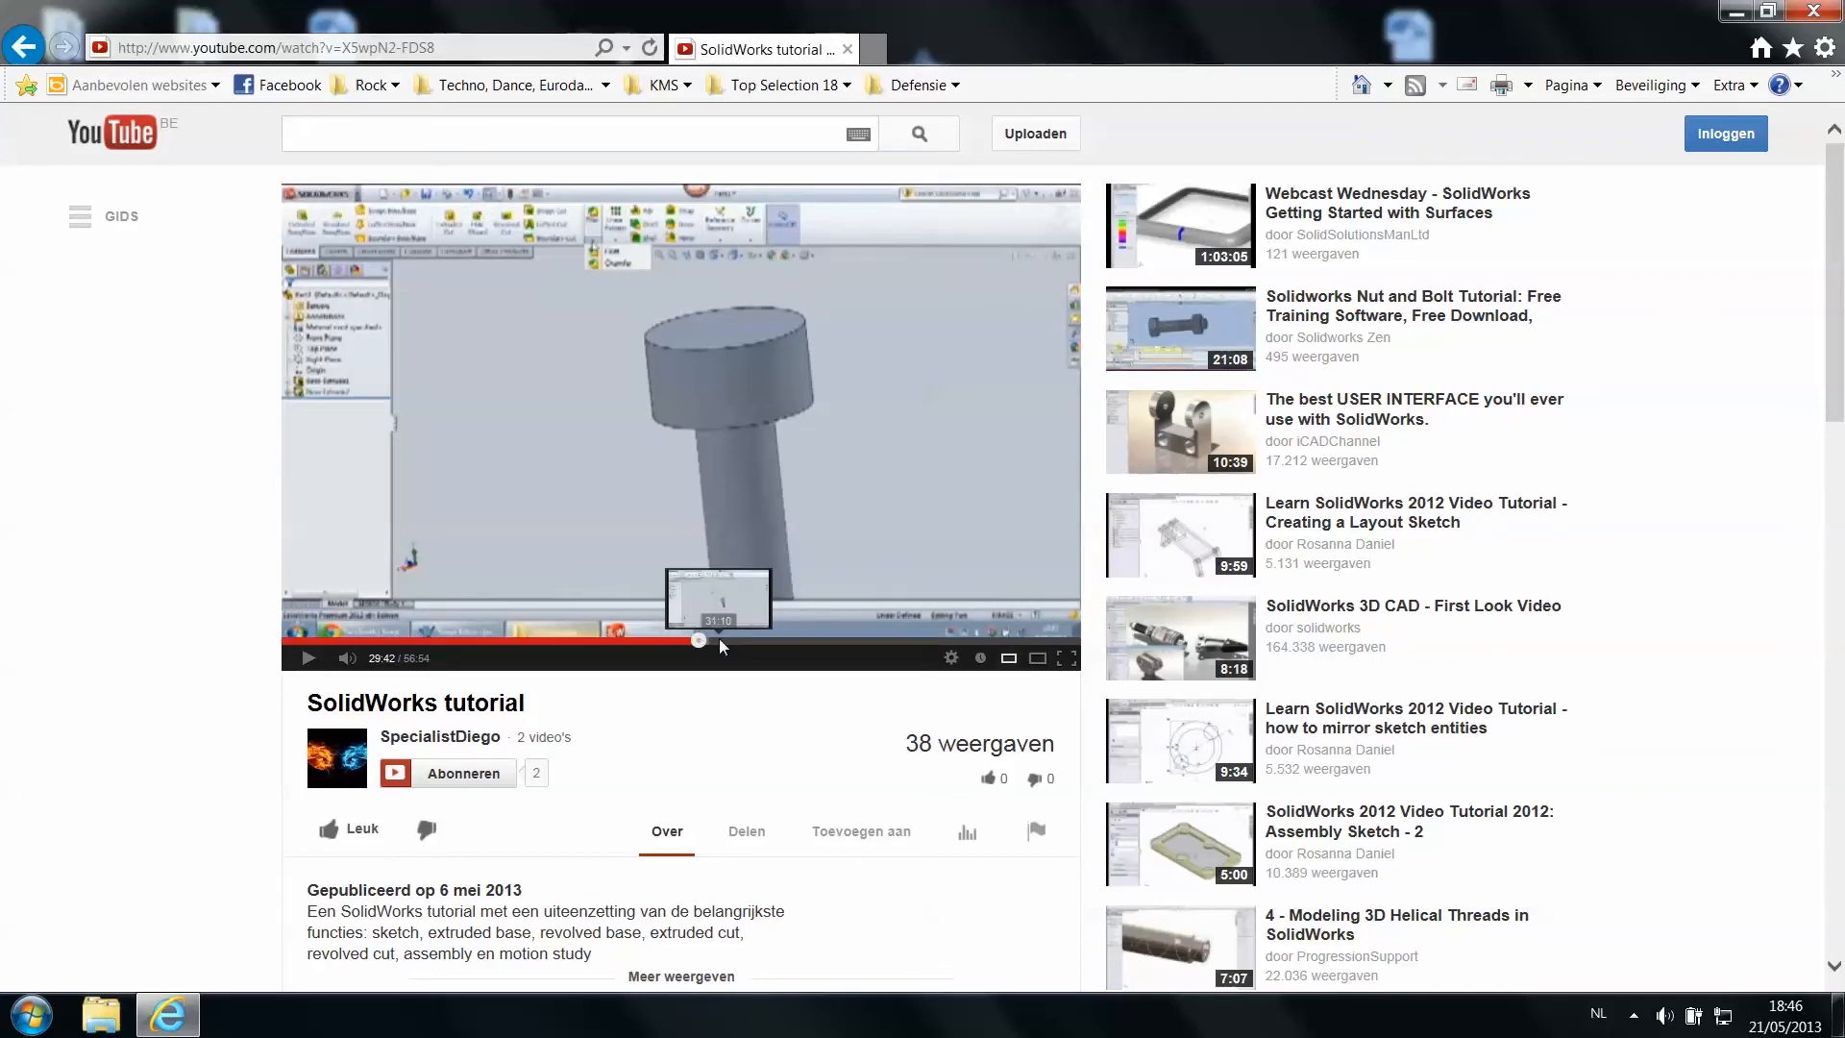
pyautogui.click(824, 641)
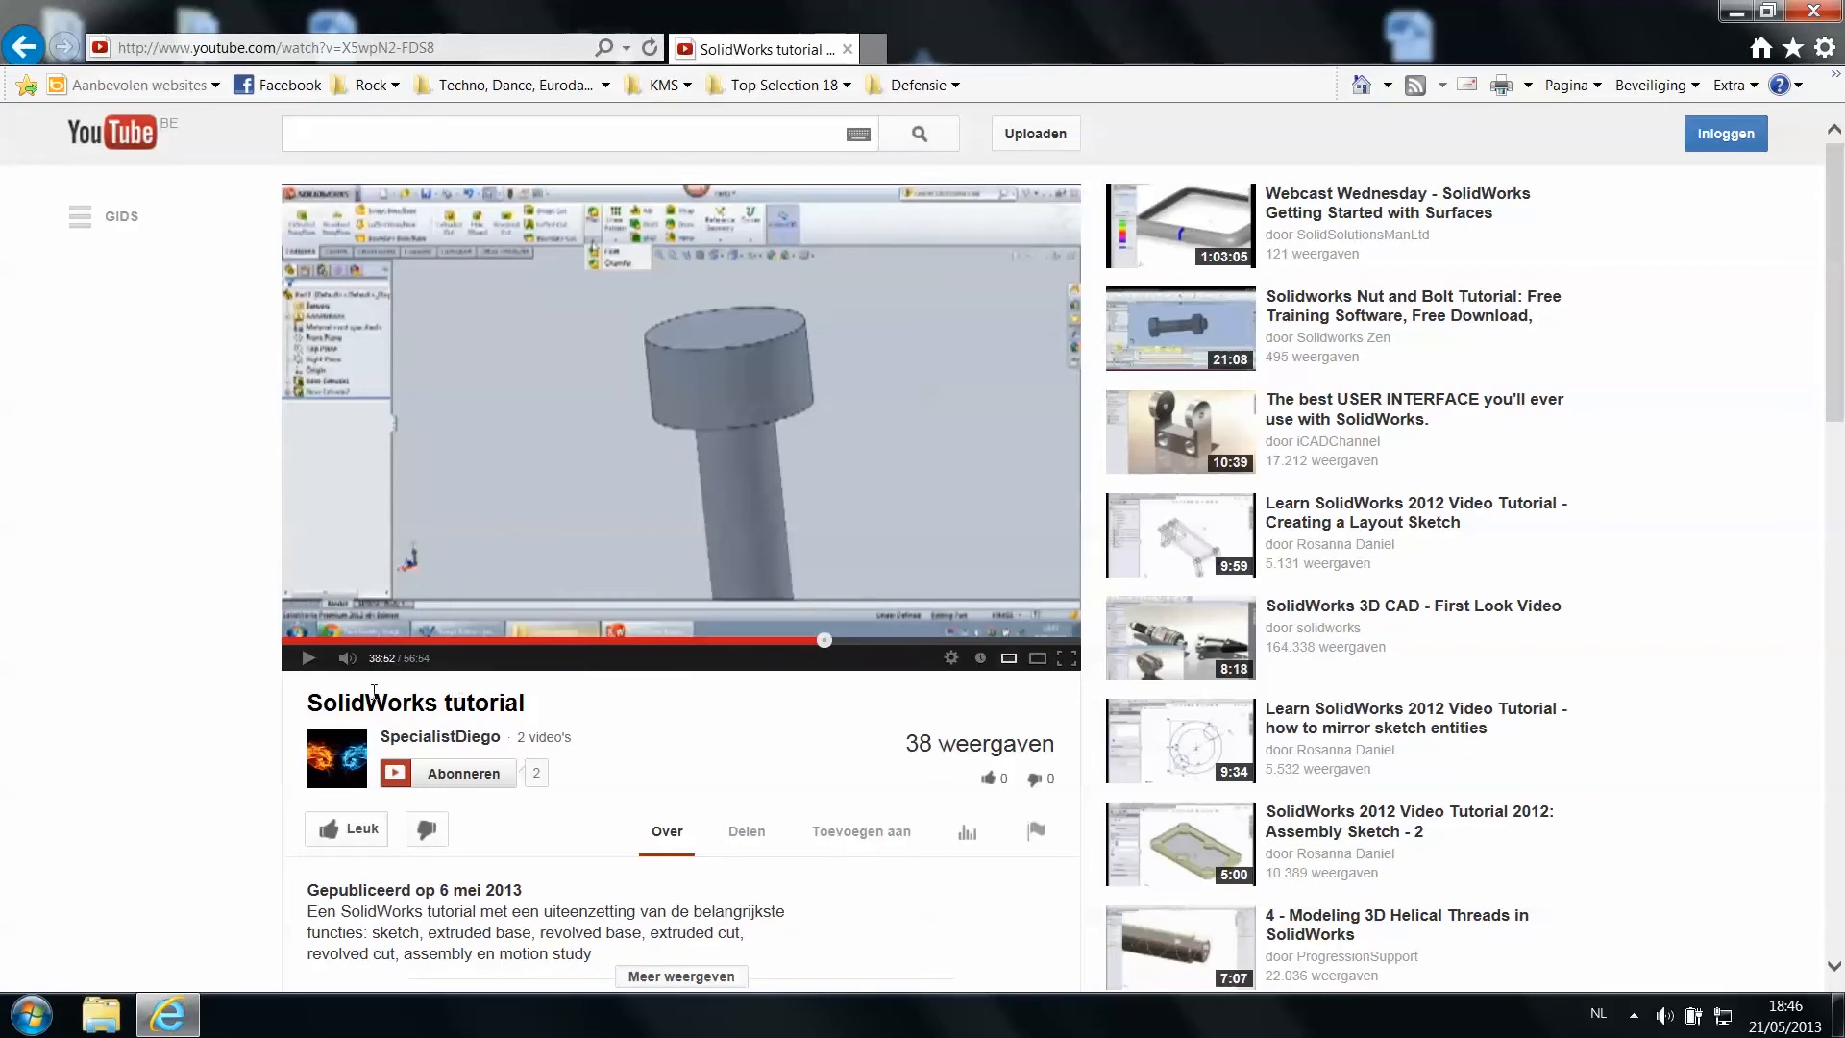
pyautogui.click(308, 660)
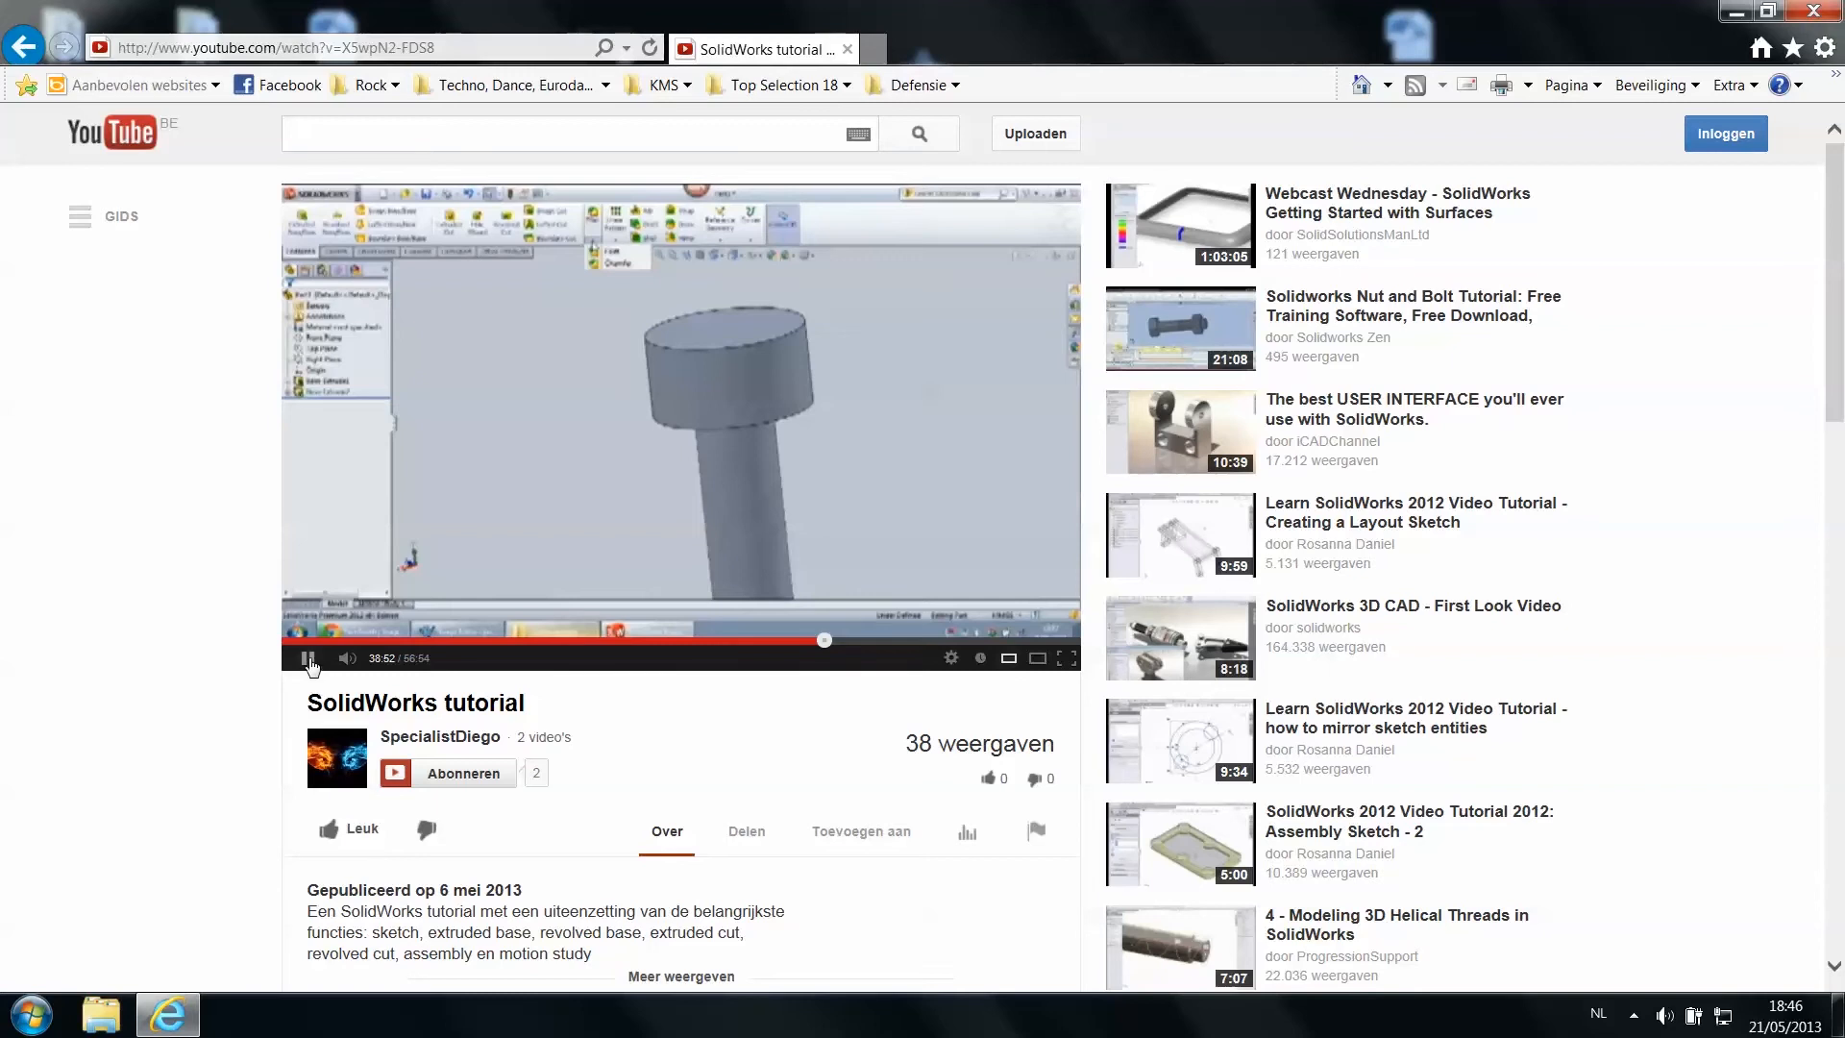
pyautogui.click(308, 659)
pyautogui.click(522, 48)
pyautogui.hotkey('ctrl', 'v')
pyautogui.press('Return')
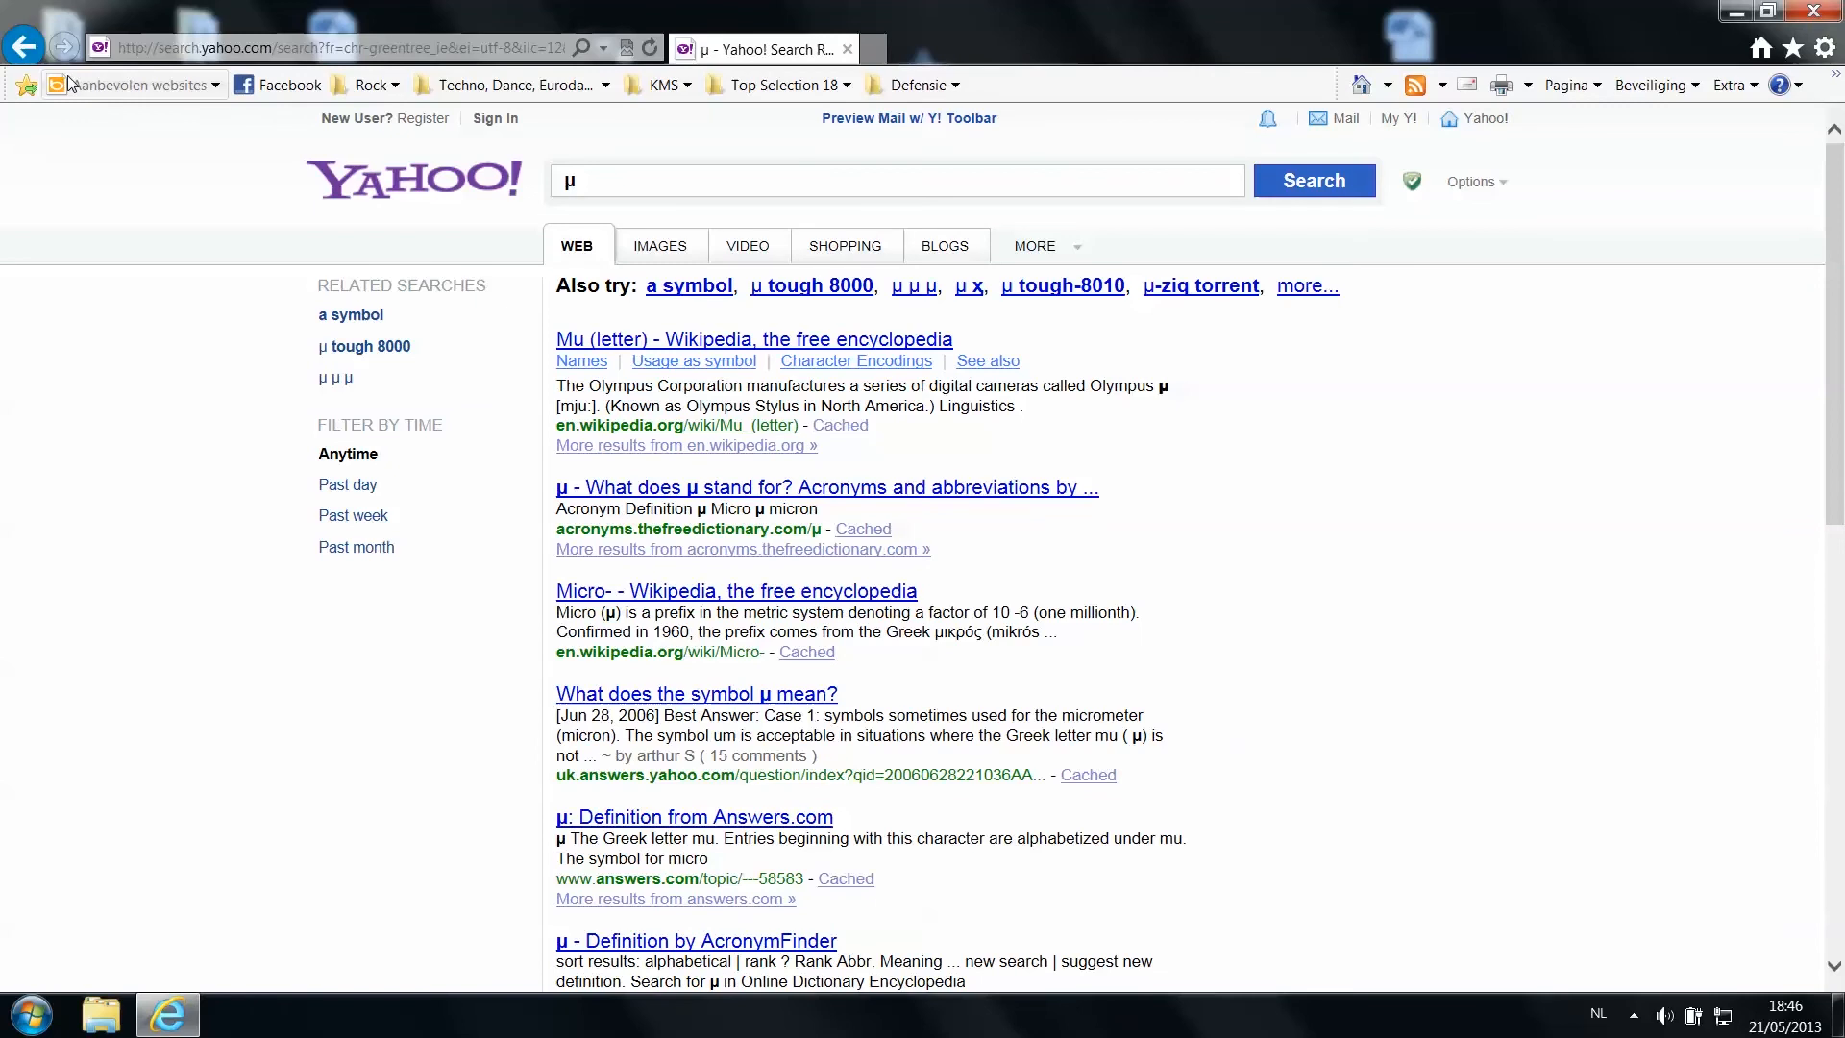
pyautogui.click(26, 51)
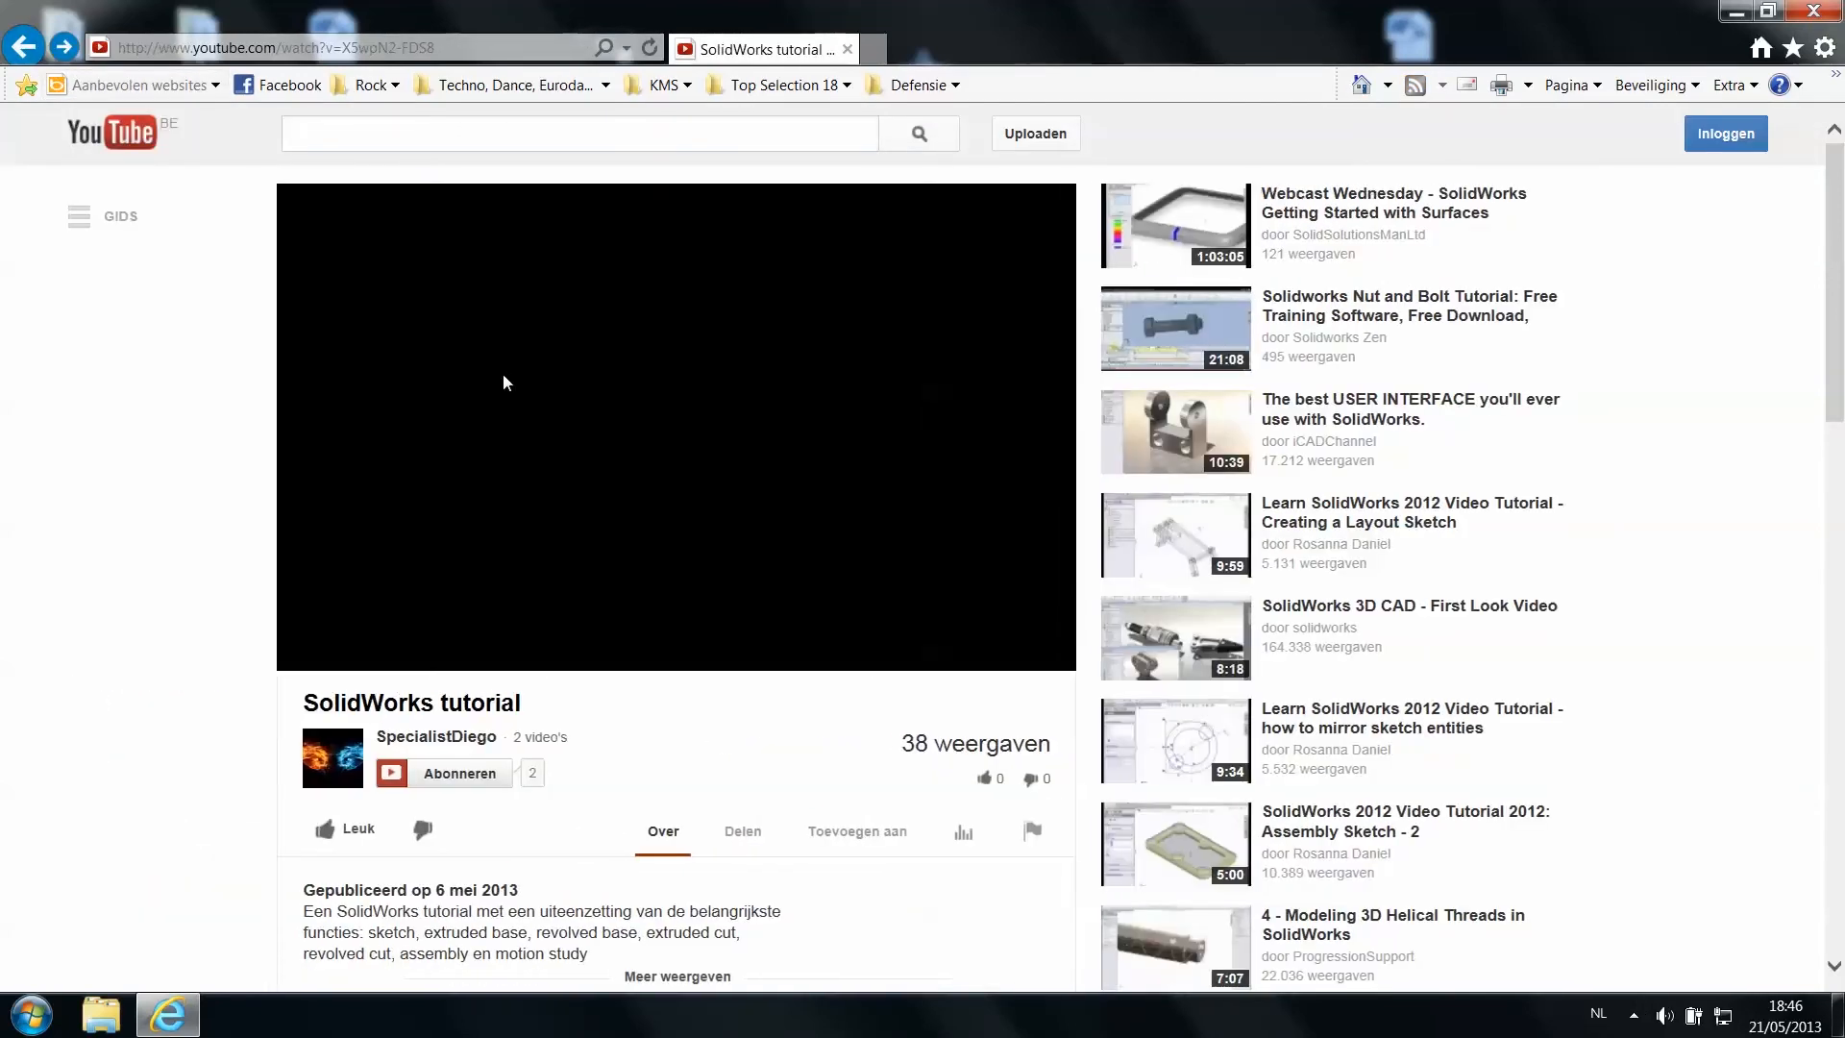
# Mute the tutorial video, skip through its assembly section up to 45:51, and close the page
pyautogui.click(765, 641)
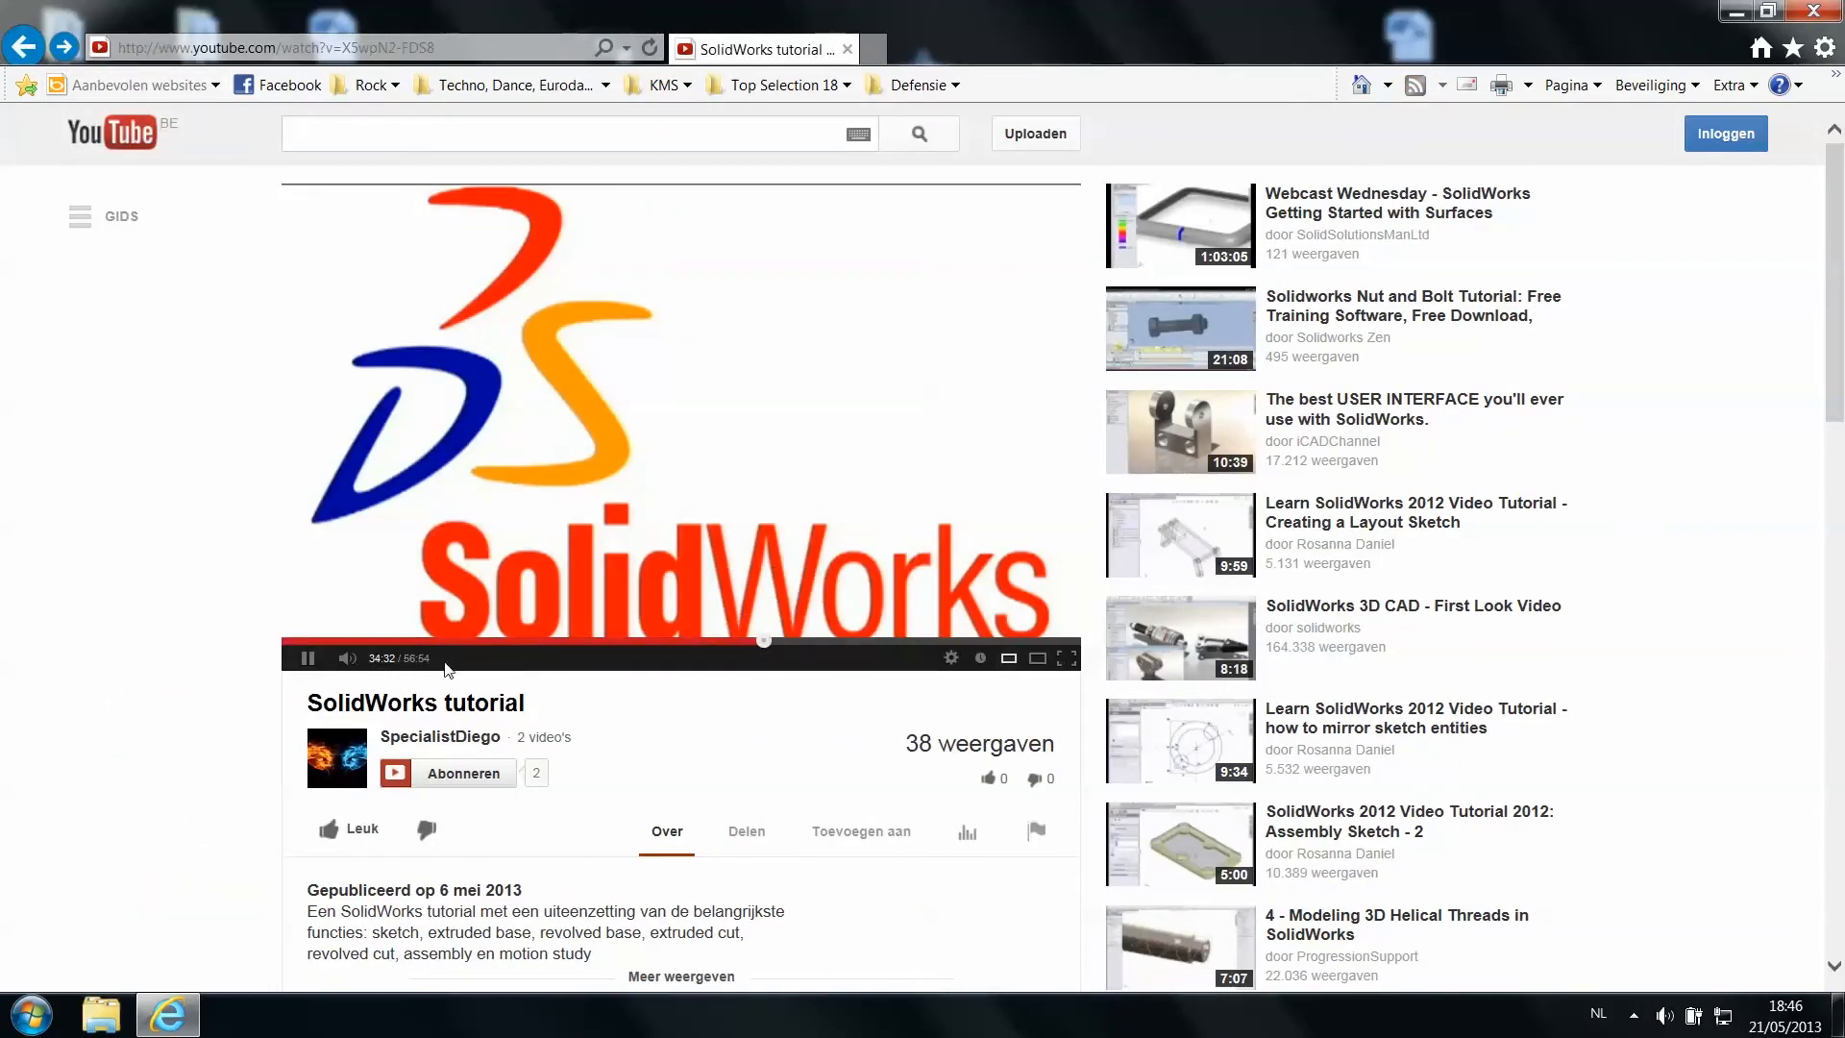
pyautogui.click(365, 661)
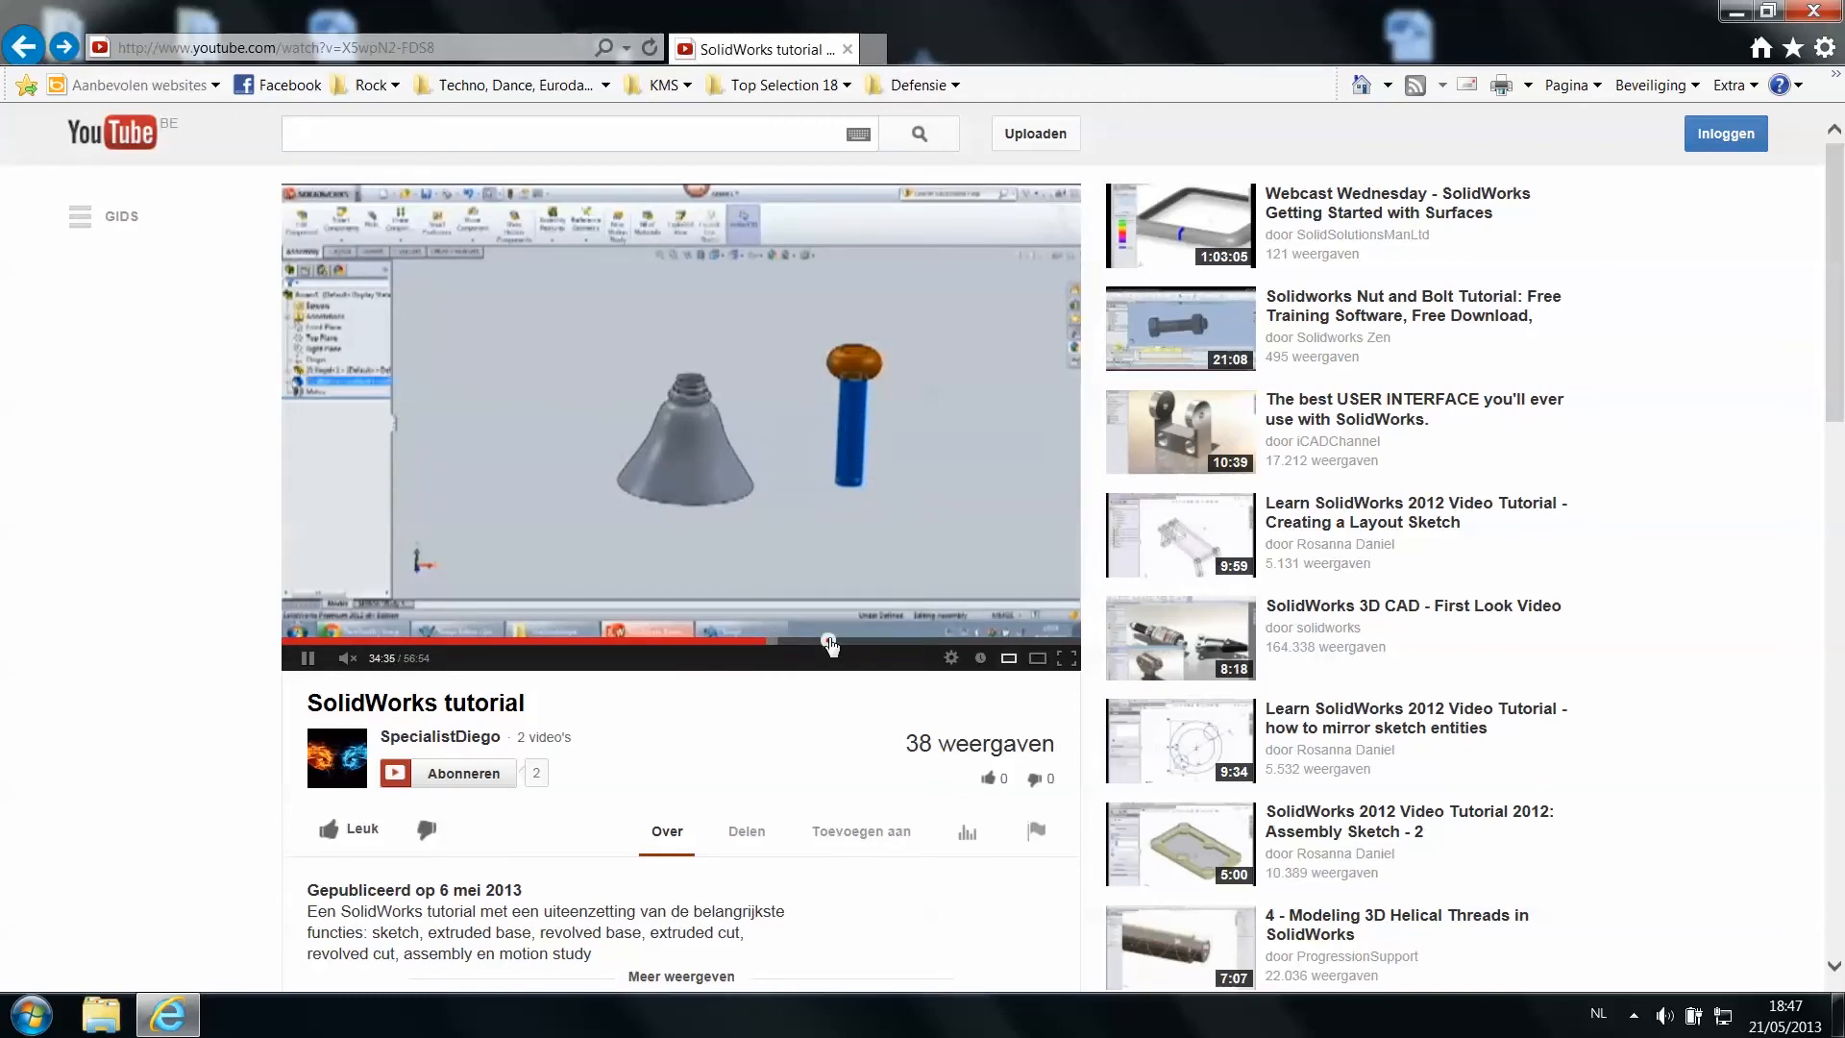
pyautogui.click(828, 642)
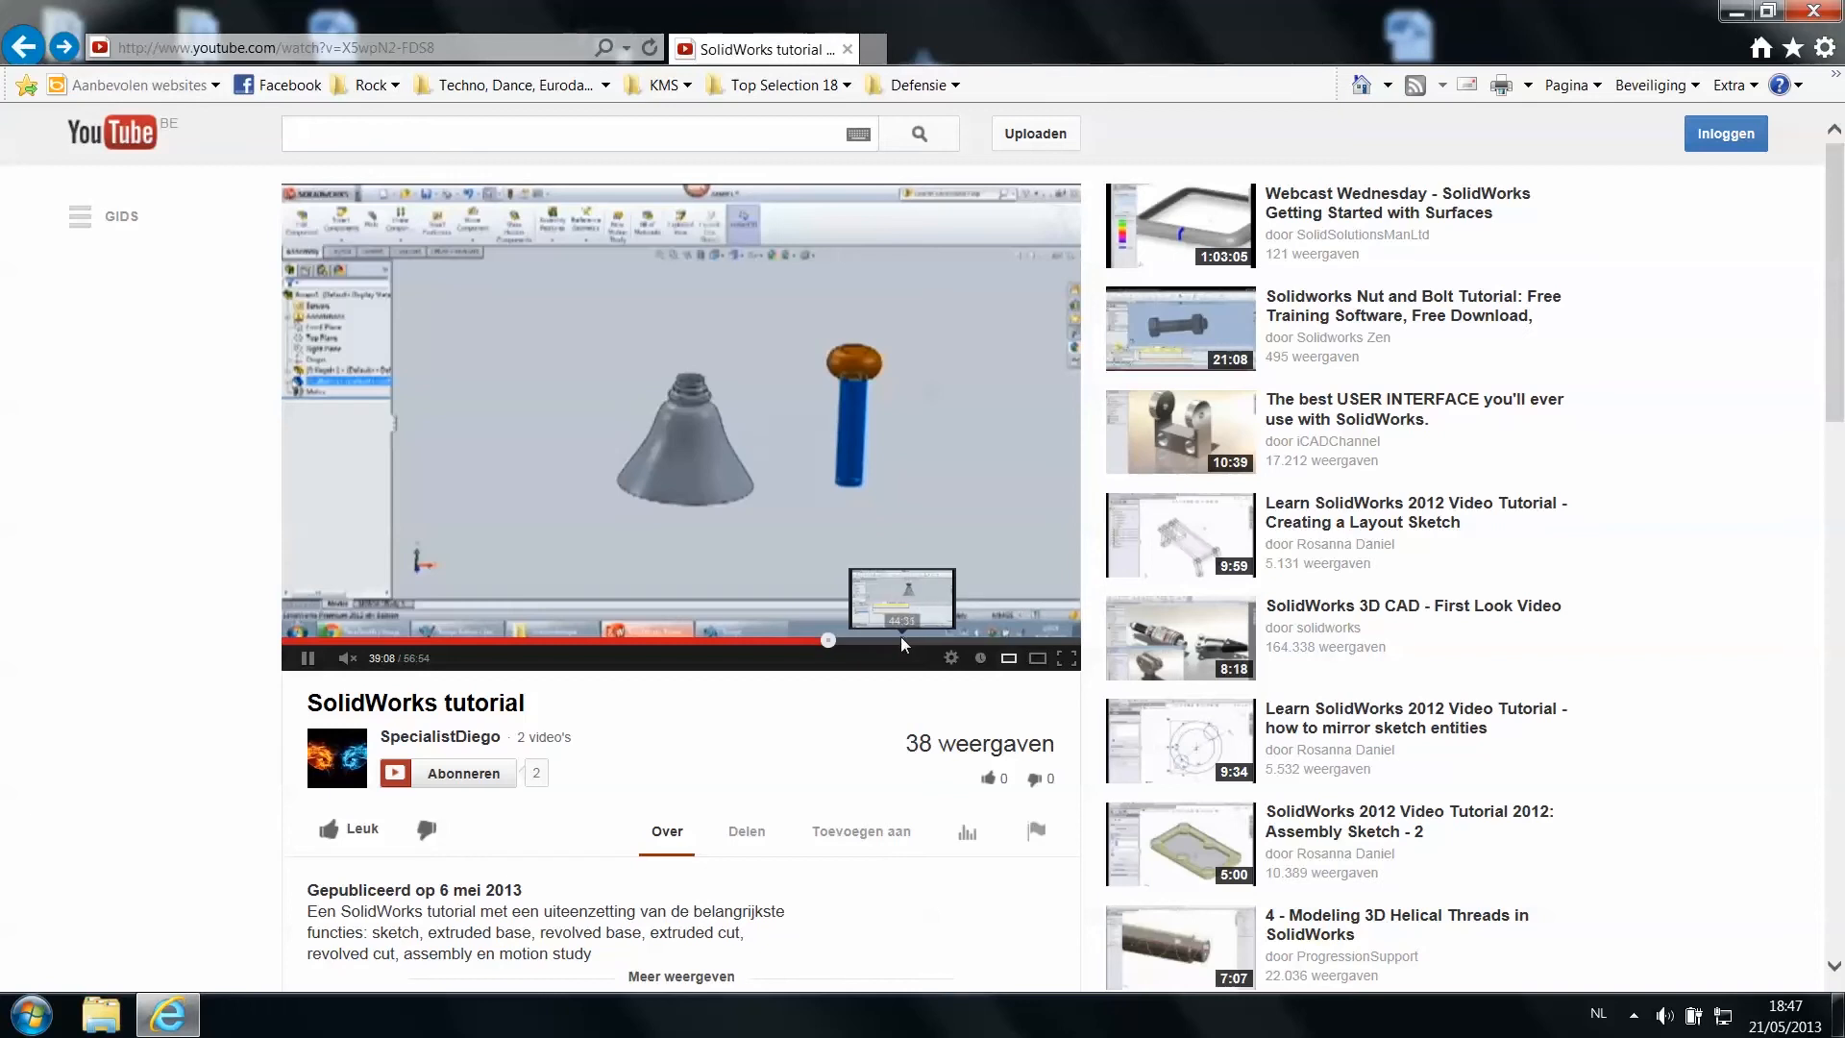
pyautogui.click(560, 524)
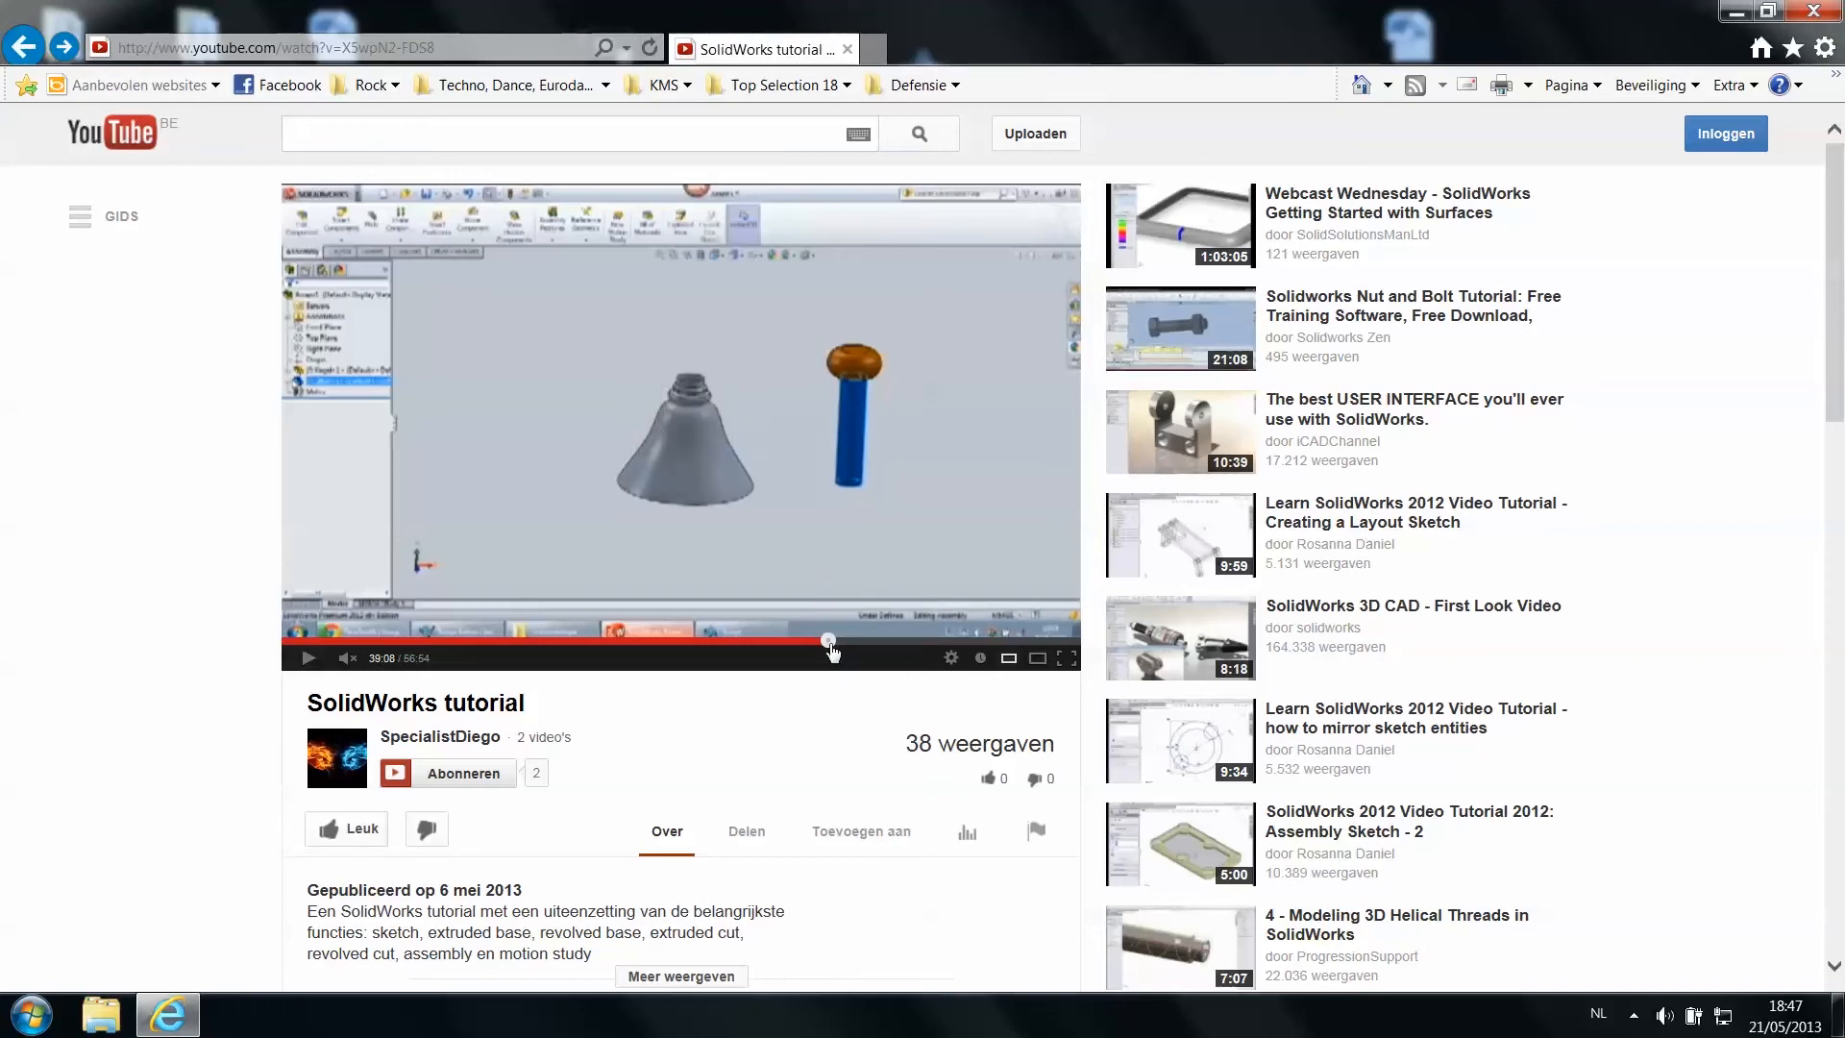
pyautogui.click(924, 641)
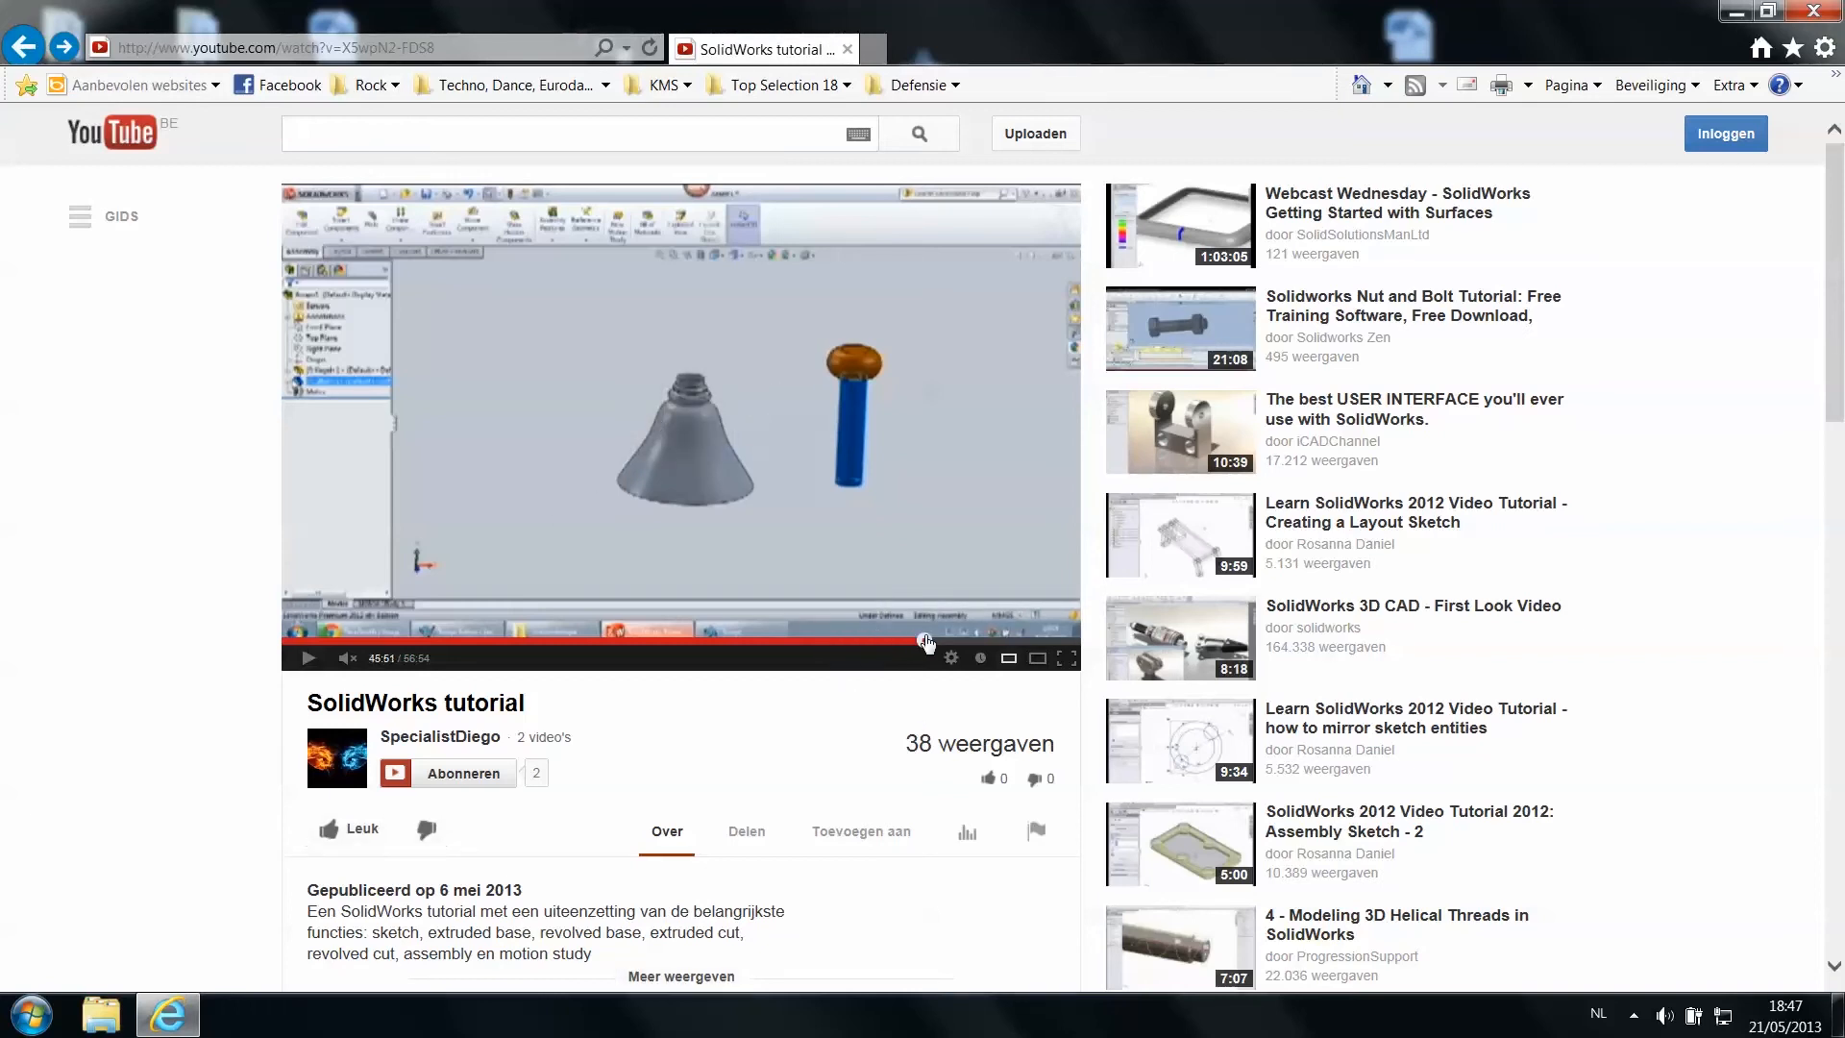
pyautogui.click(847, 50)
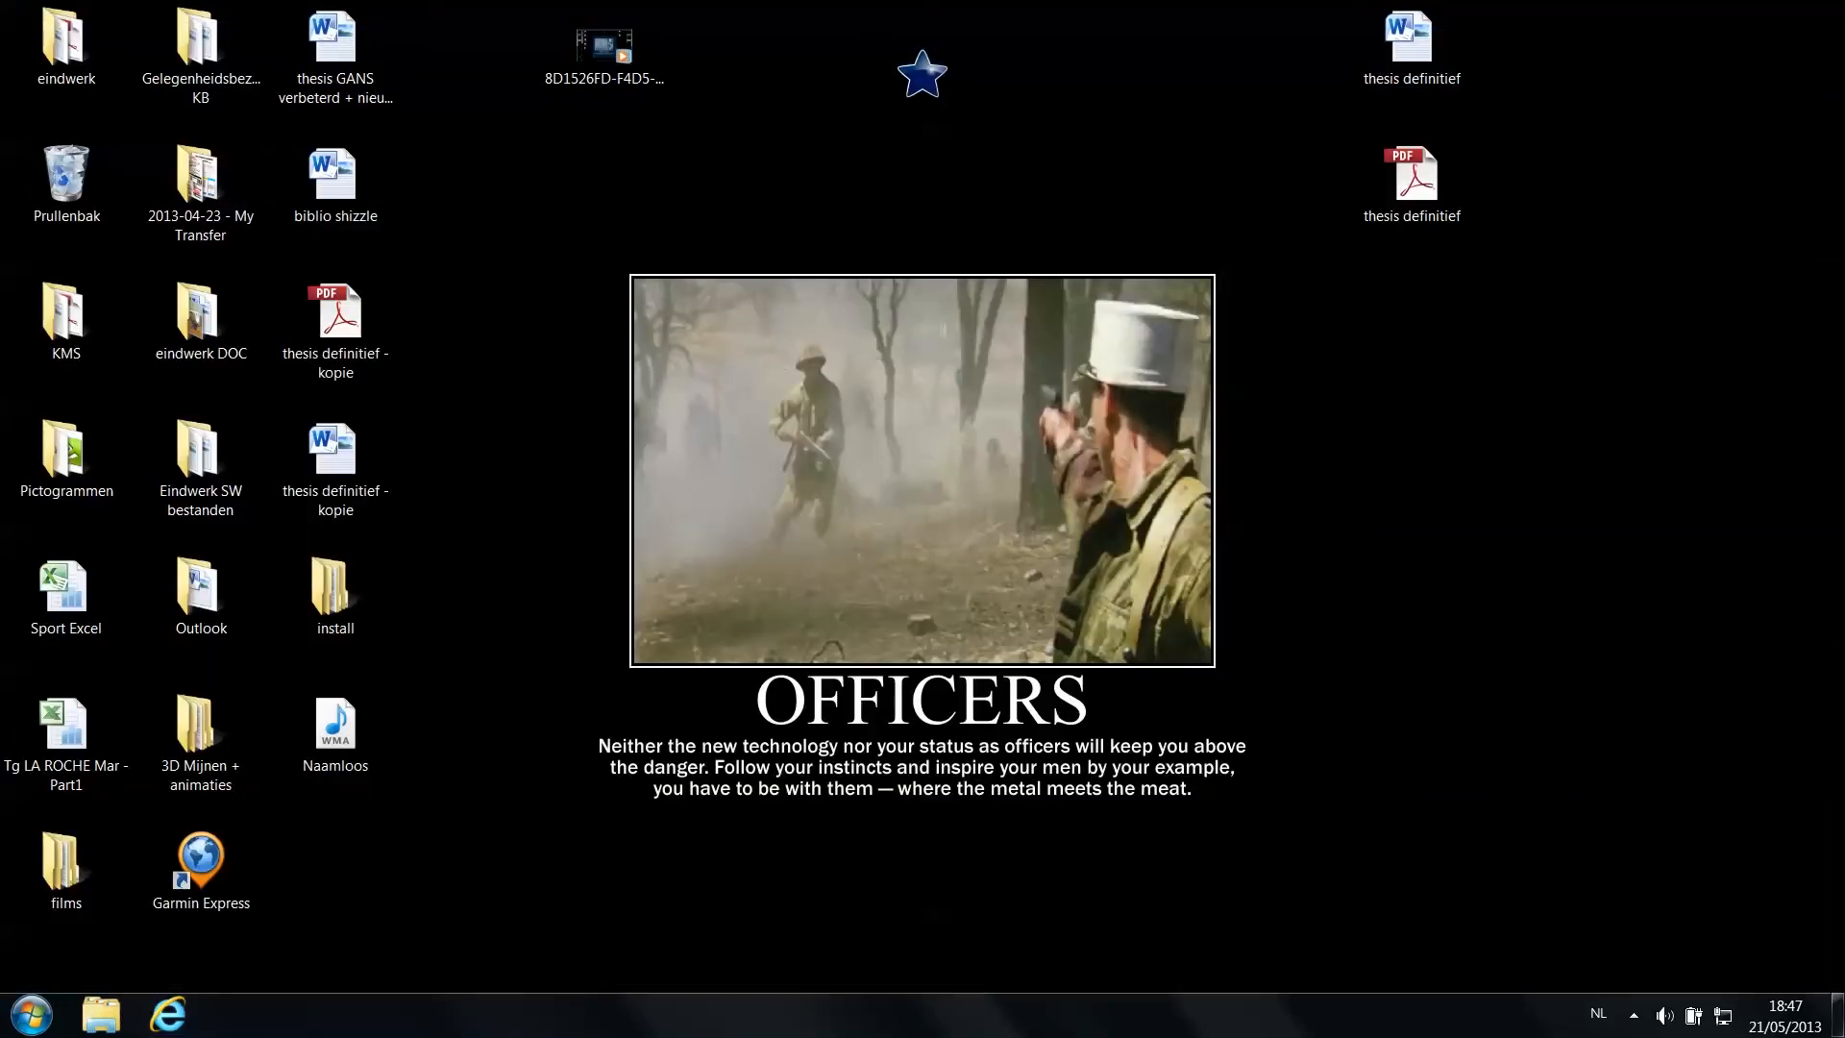
# Launch SolidWorks 2012 x64 Edition and create a new part document
pyautogui.click(31, 1014)
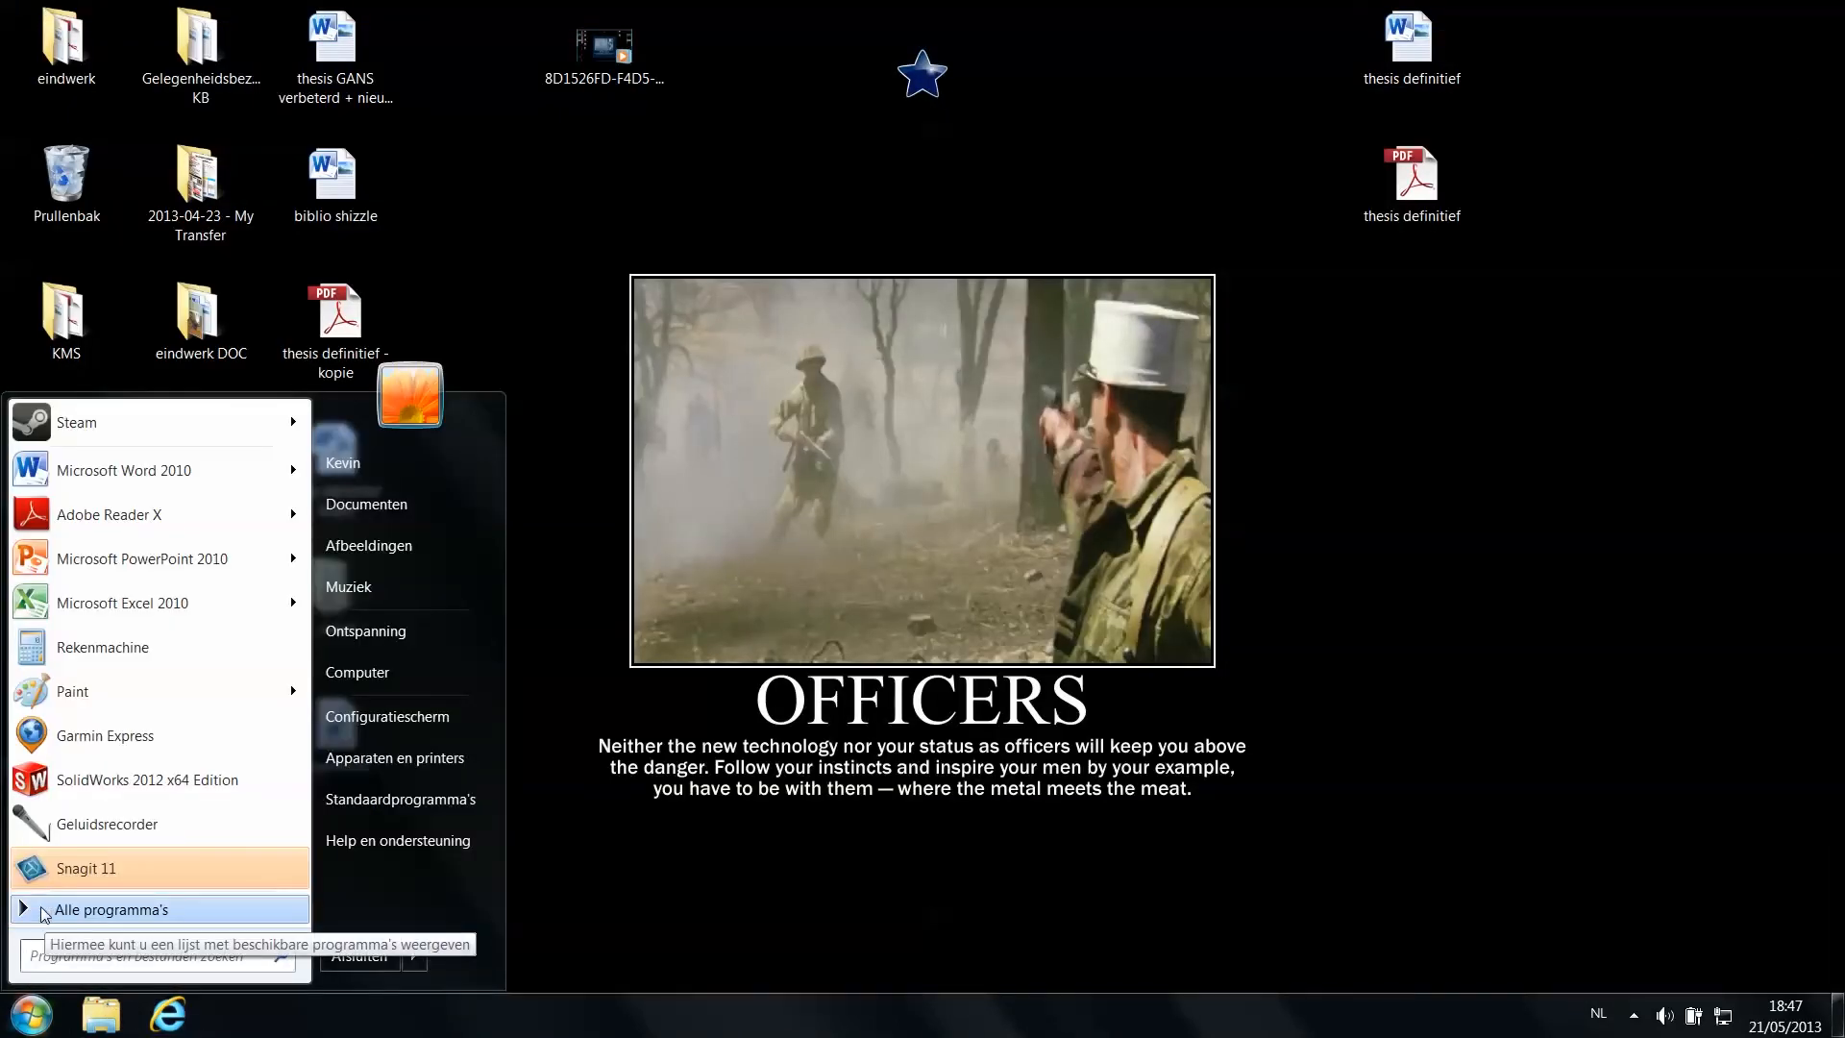
pyautogui.click(130, 783)
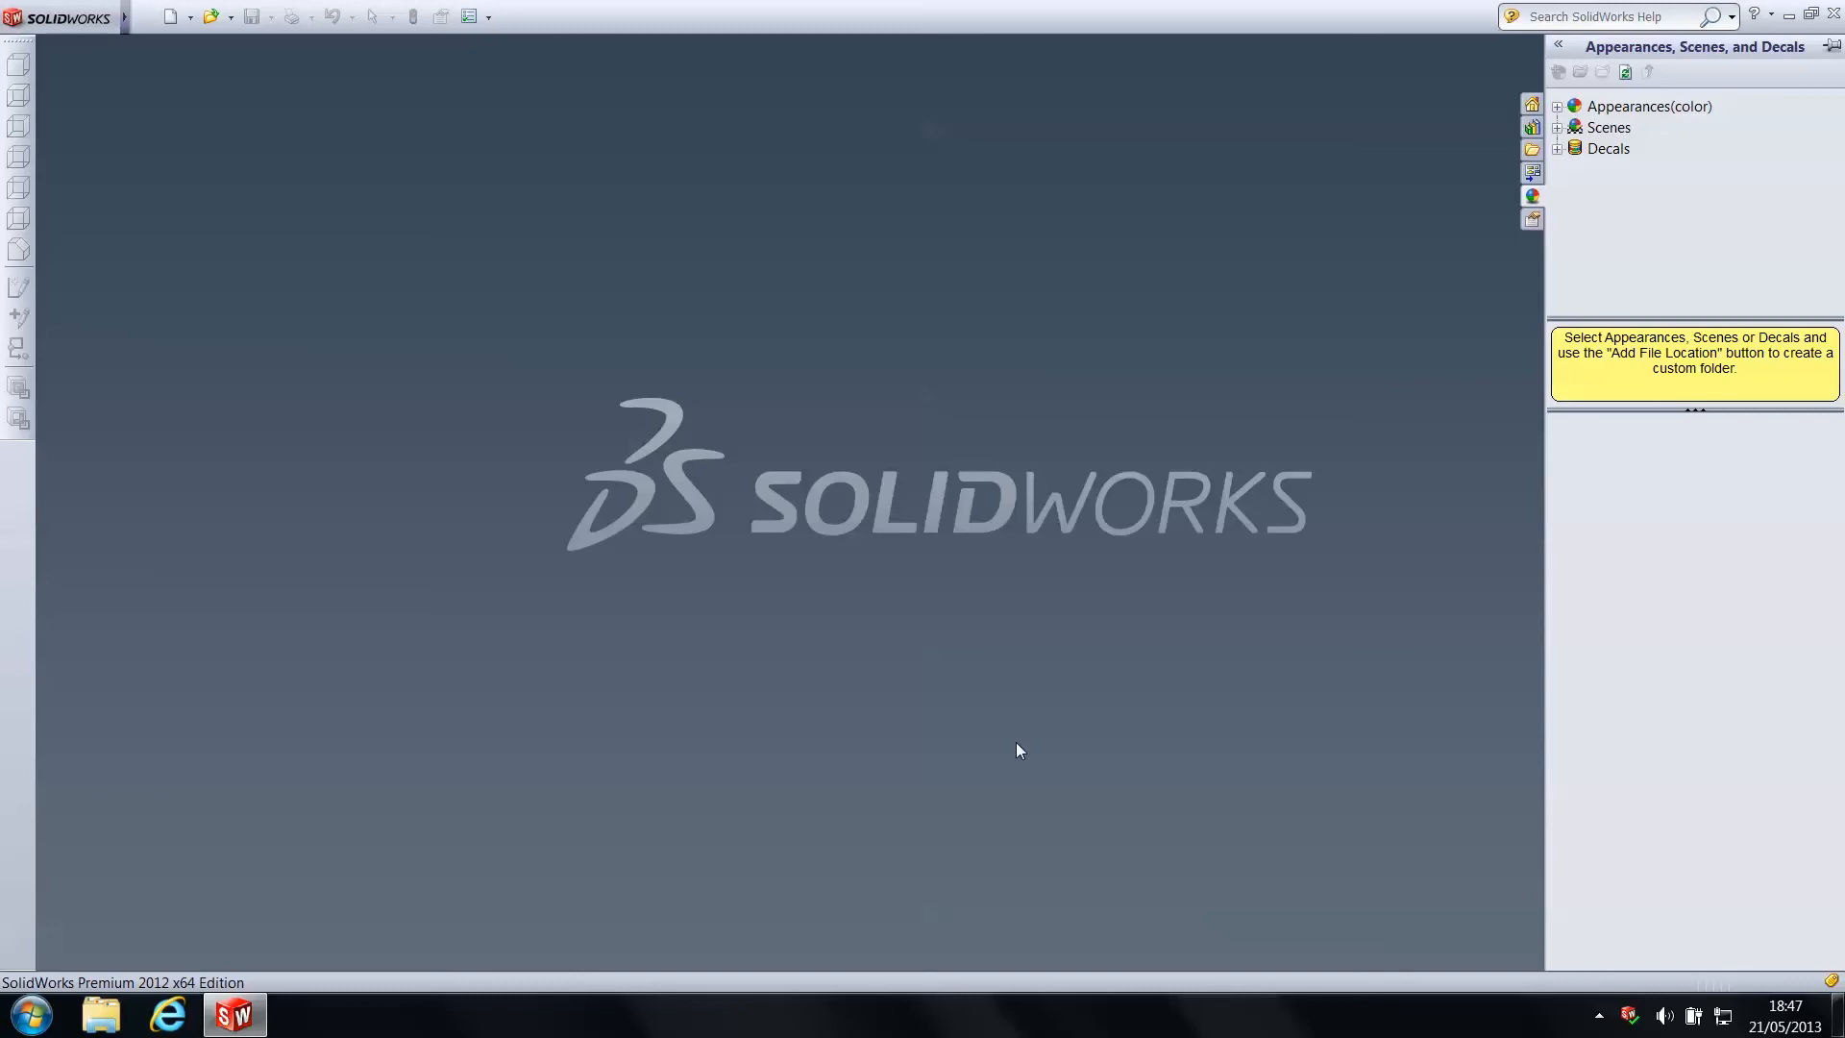
pyautogui.click(190, 18)
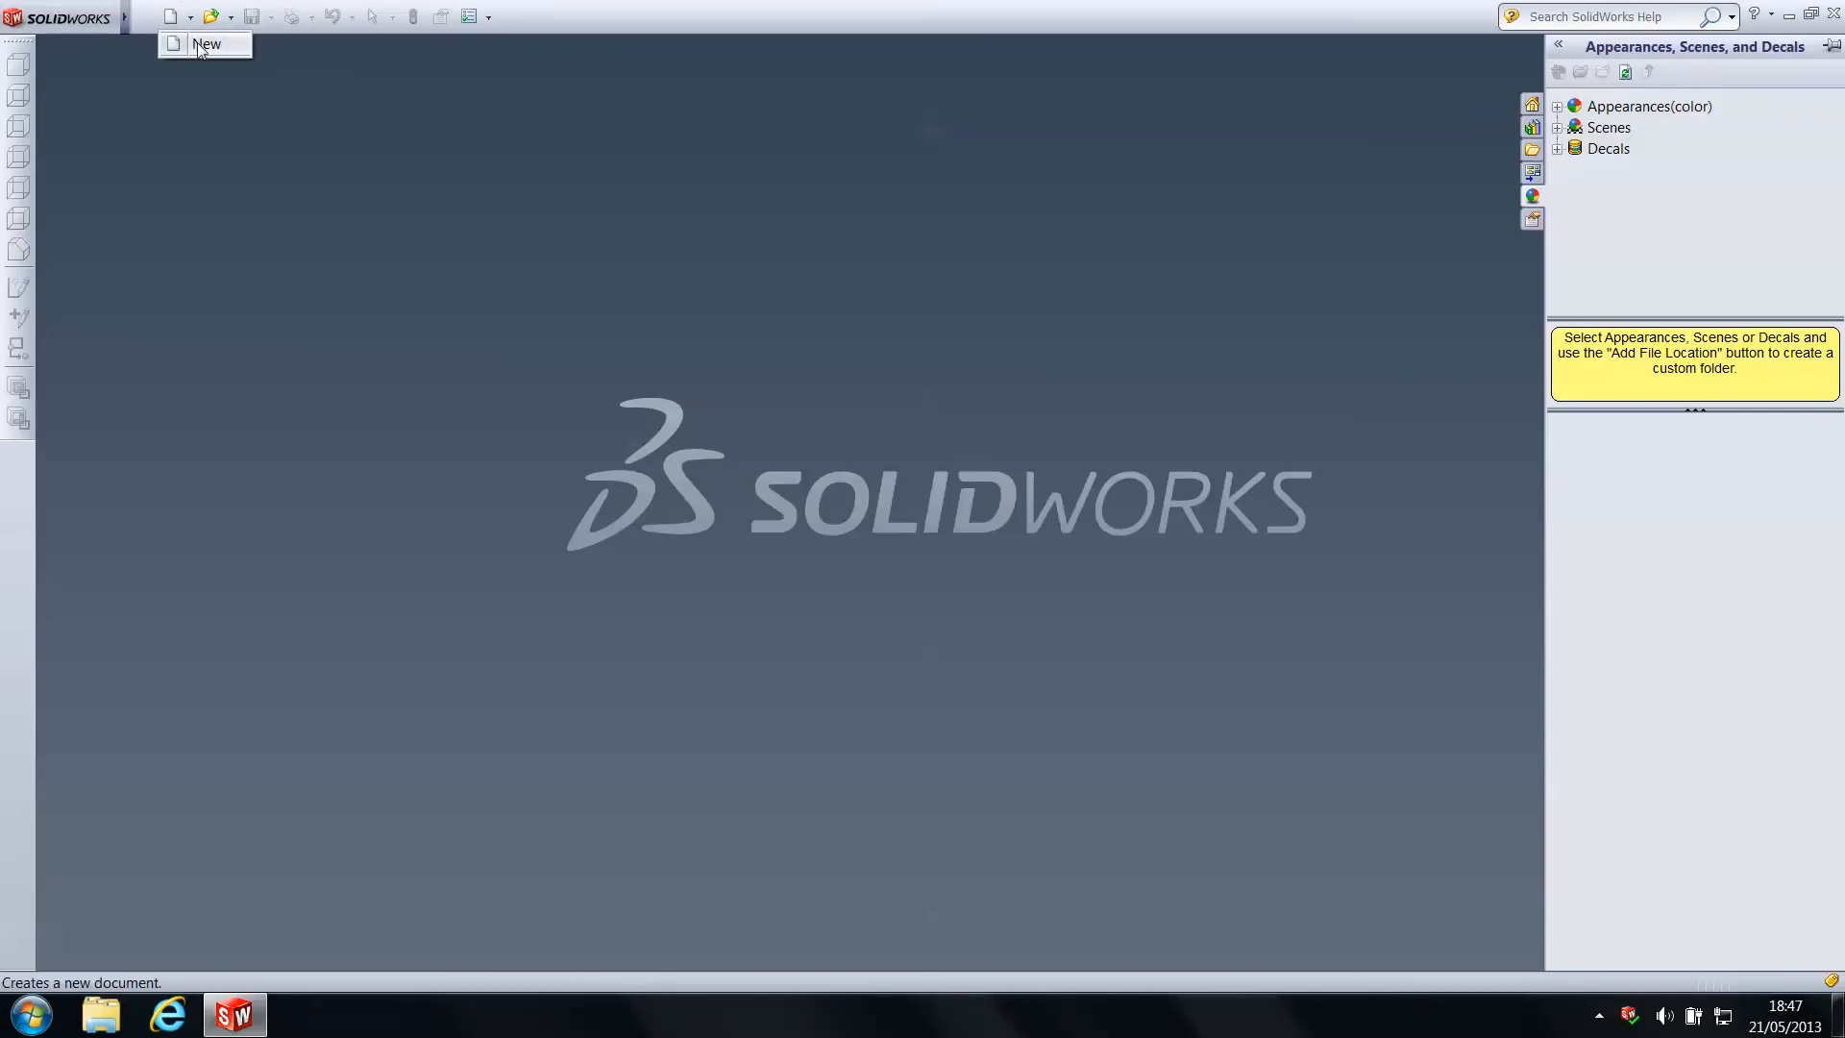
pyautogui.click(198, 43)
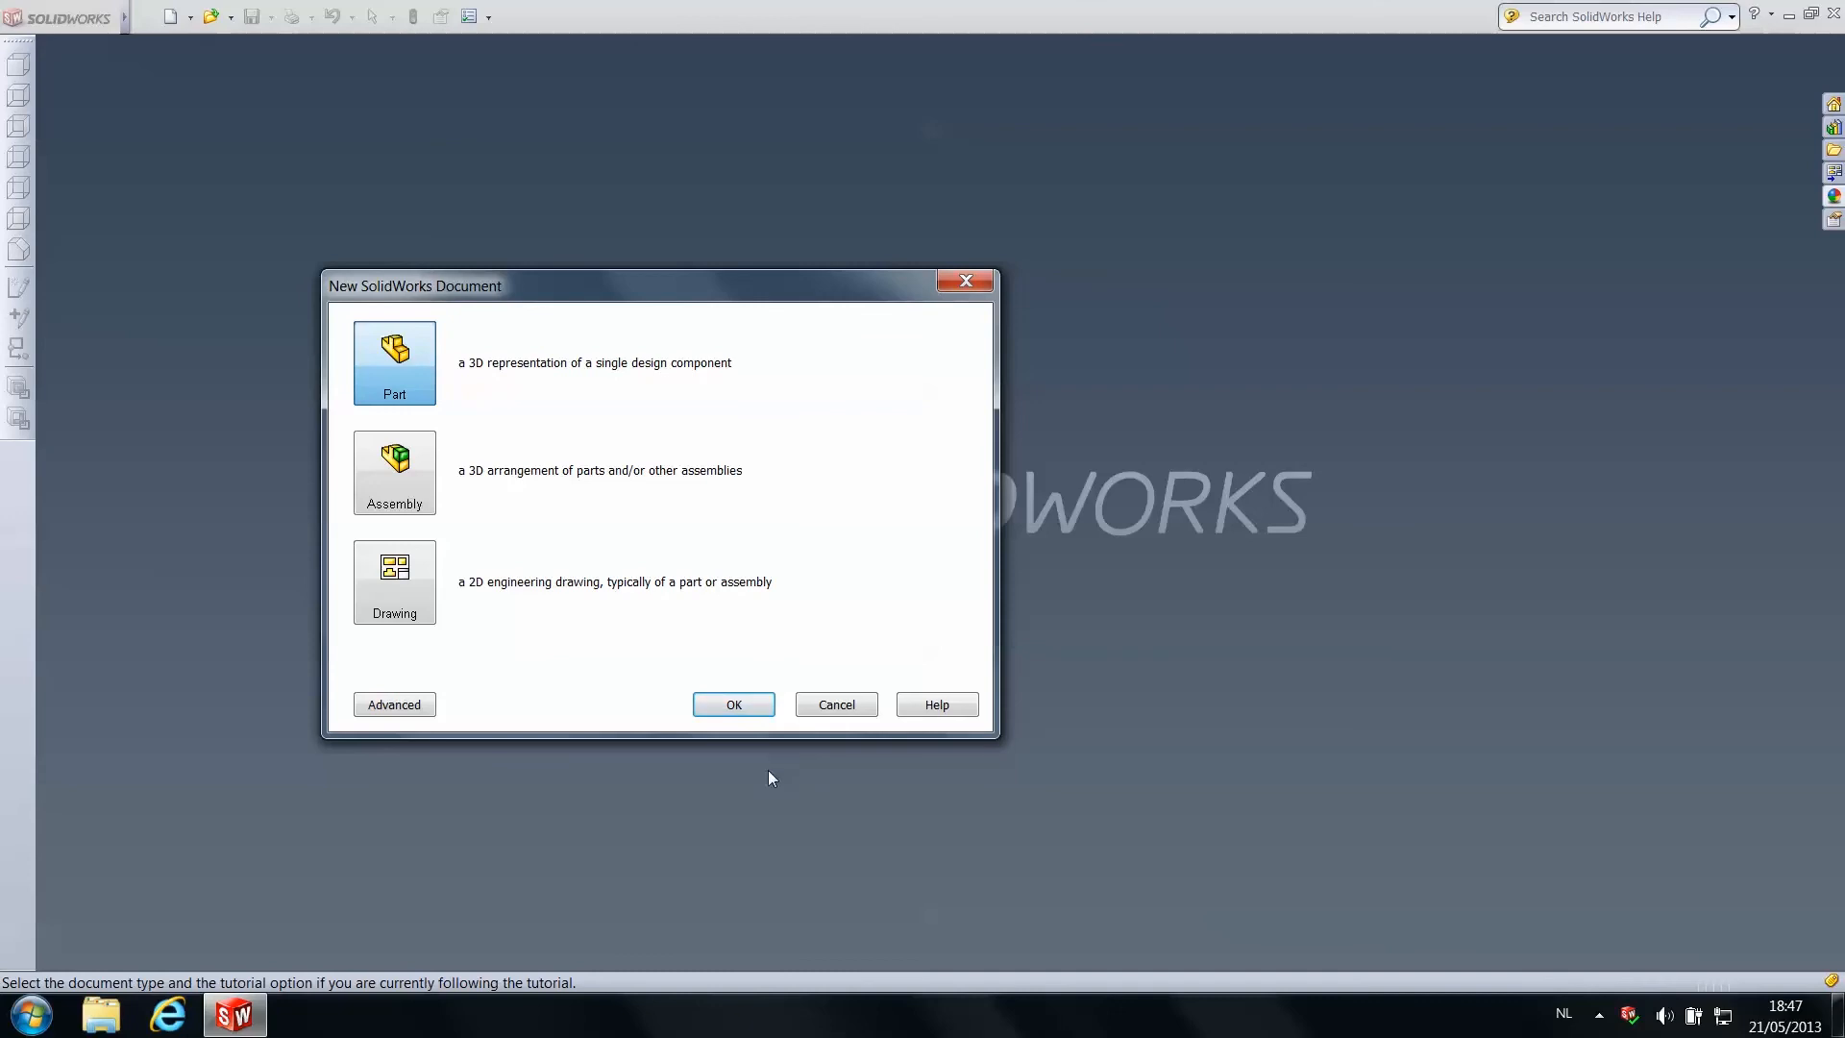
pyautogui.click(730, 709)
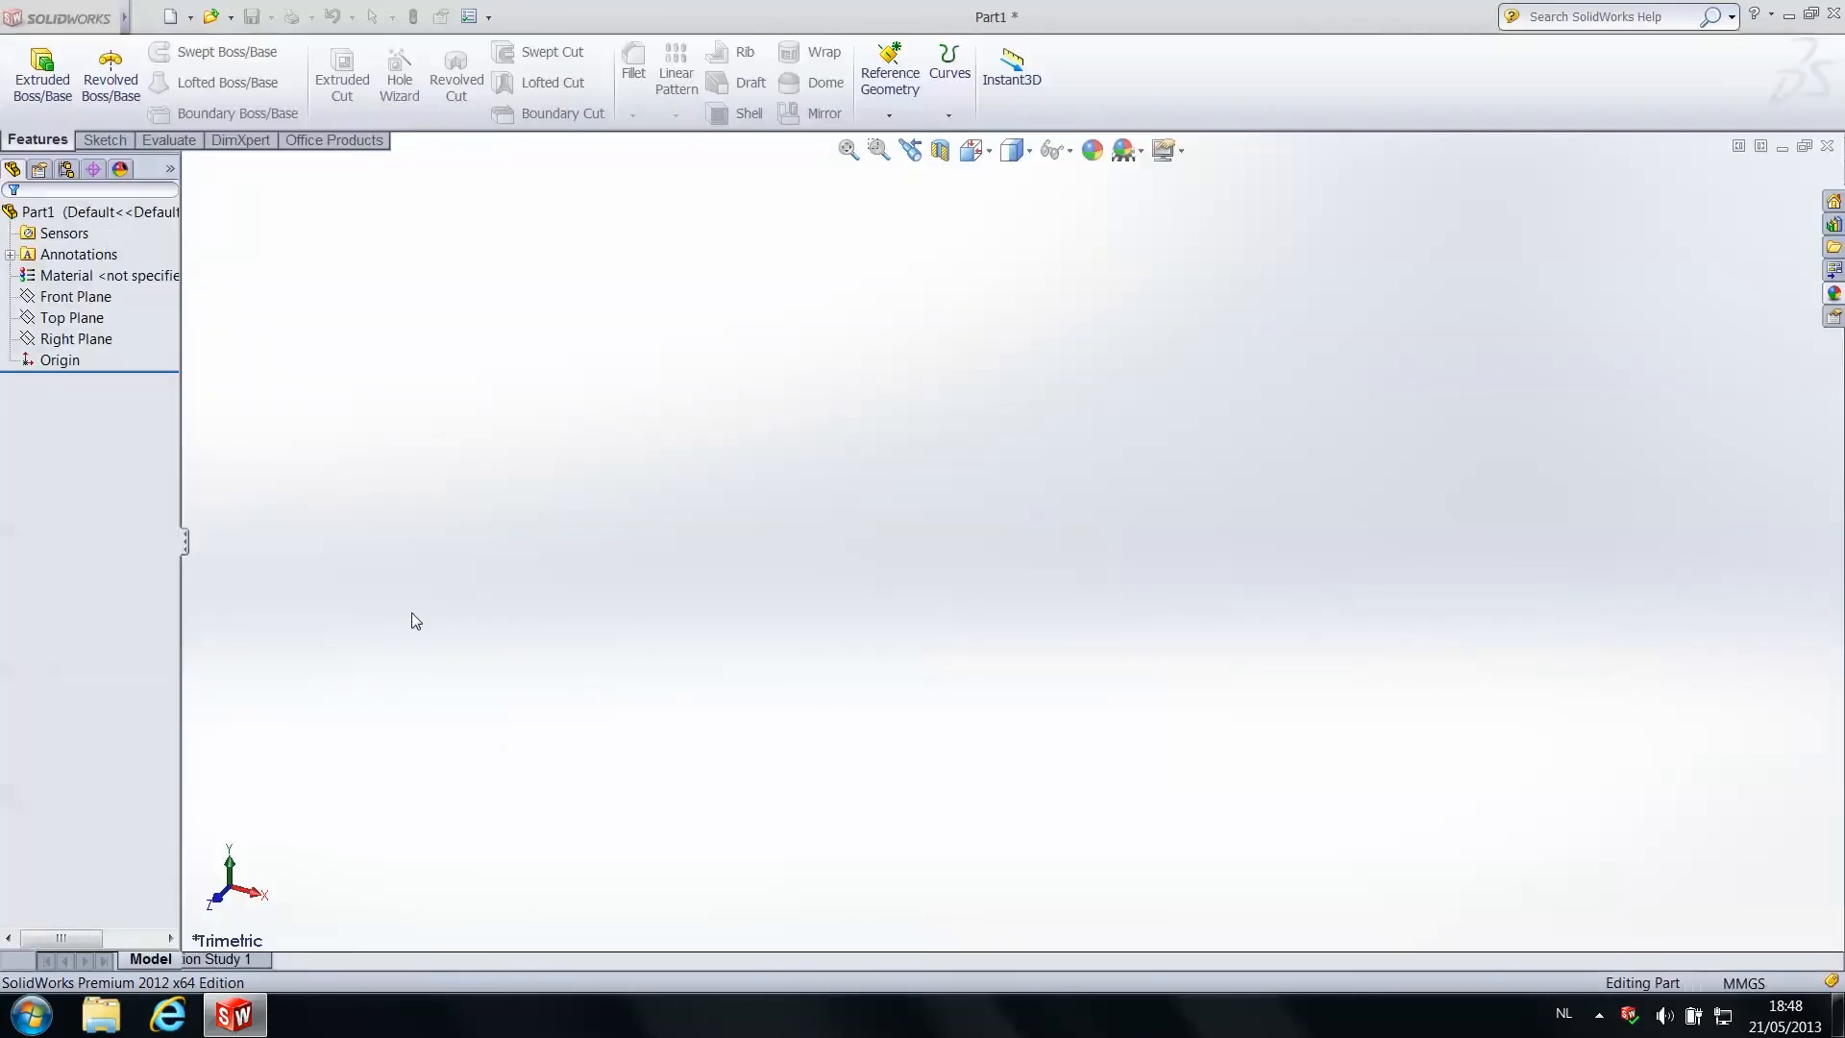
# Widen the feature tree and start a new sketch on the Front Plane
pyautogui.moveTo(187, 540); pyautogui.dragTo(363, 524)
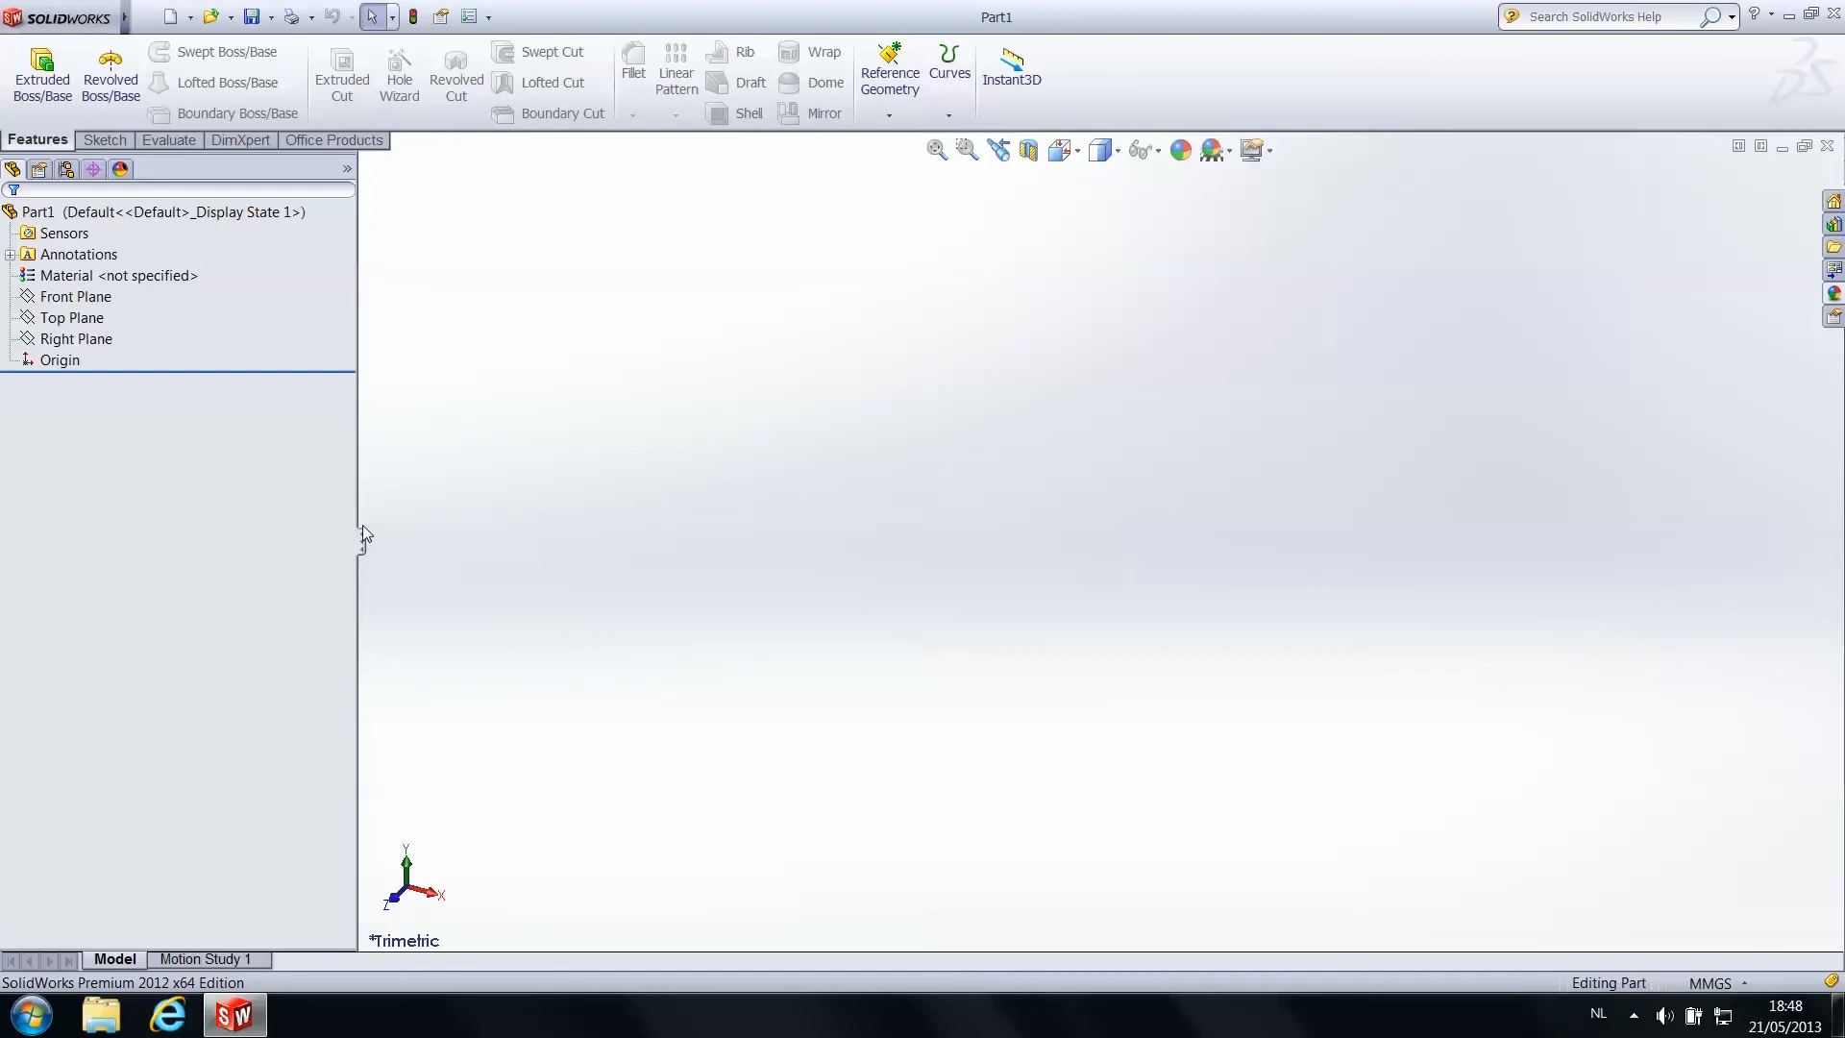
pyautogui.click(105, 144)
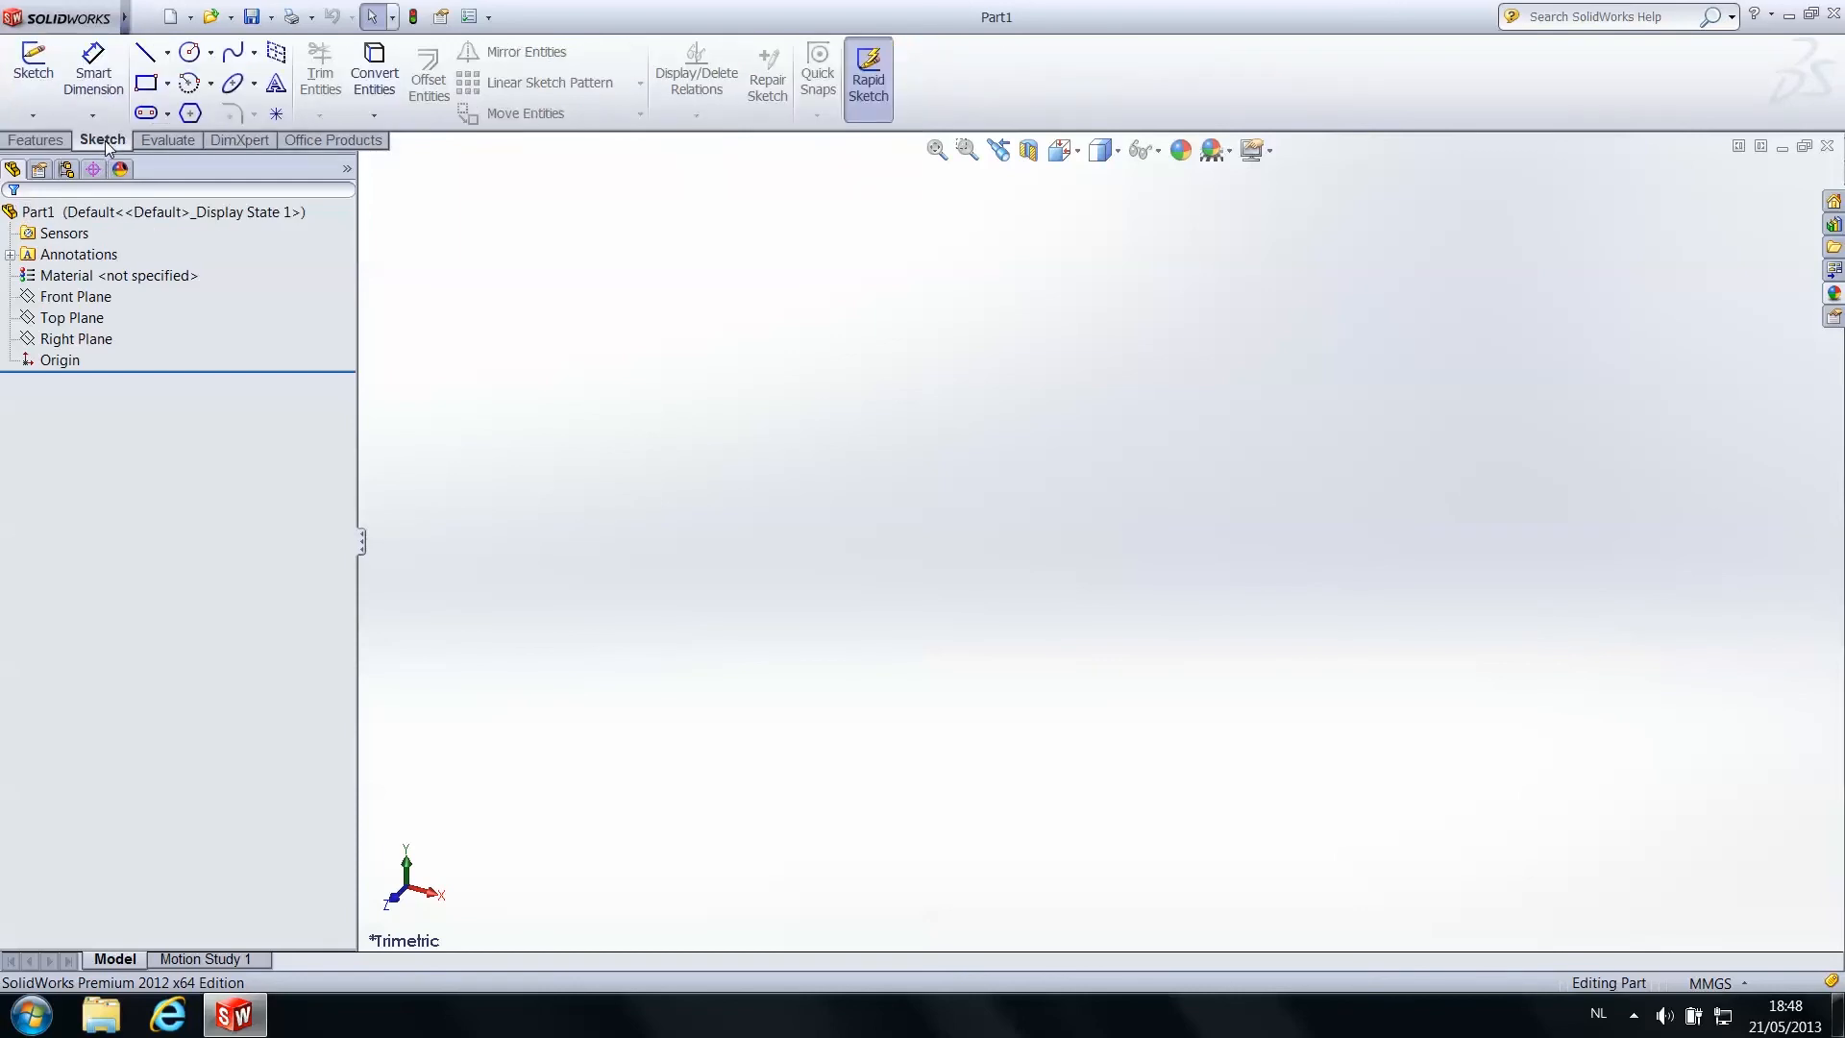
pyautogui.click(33, 87)
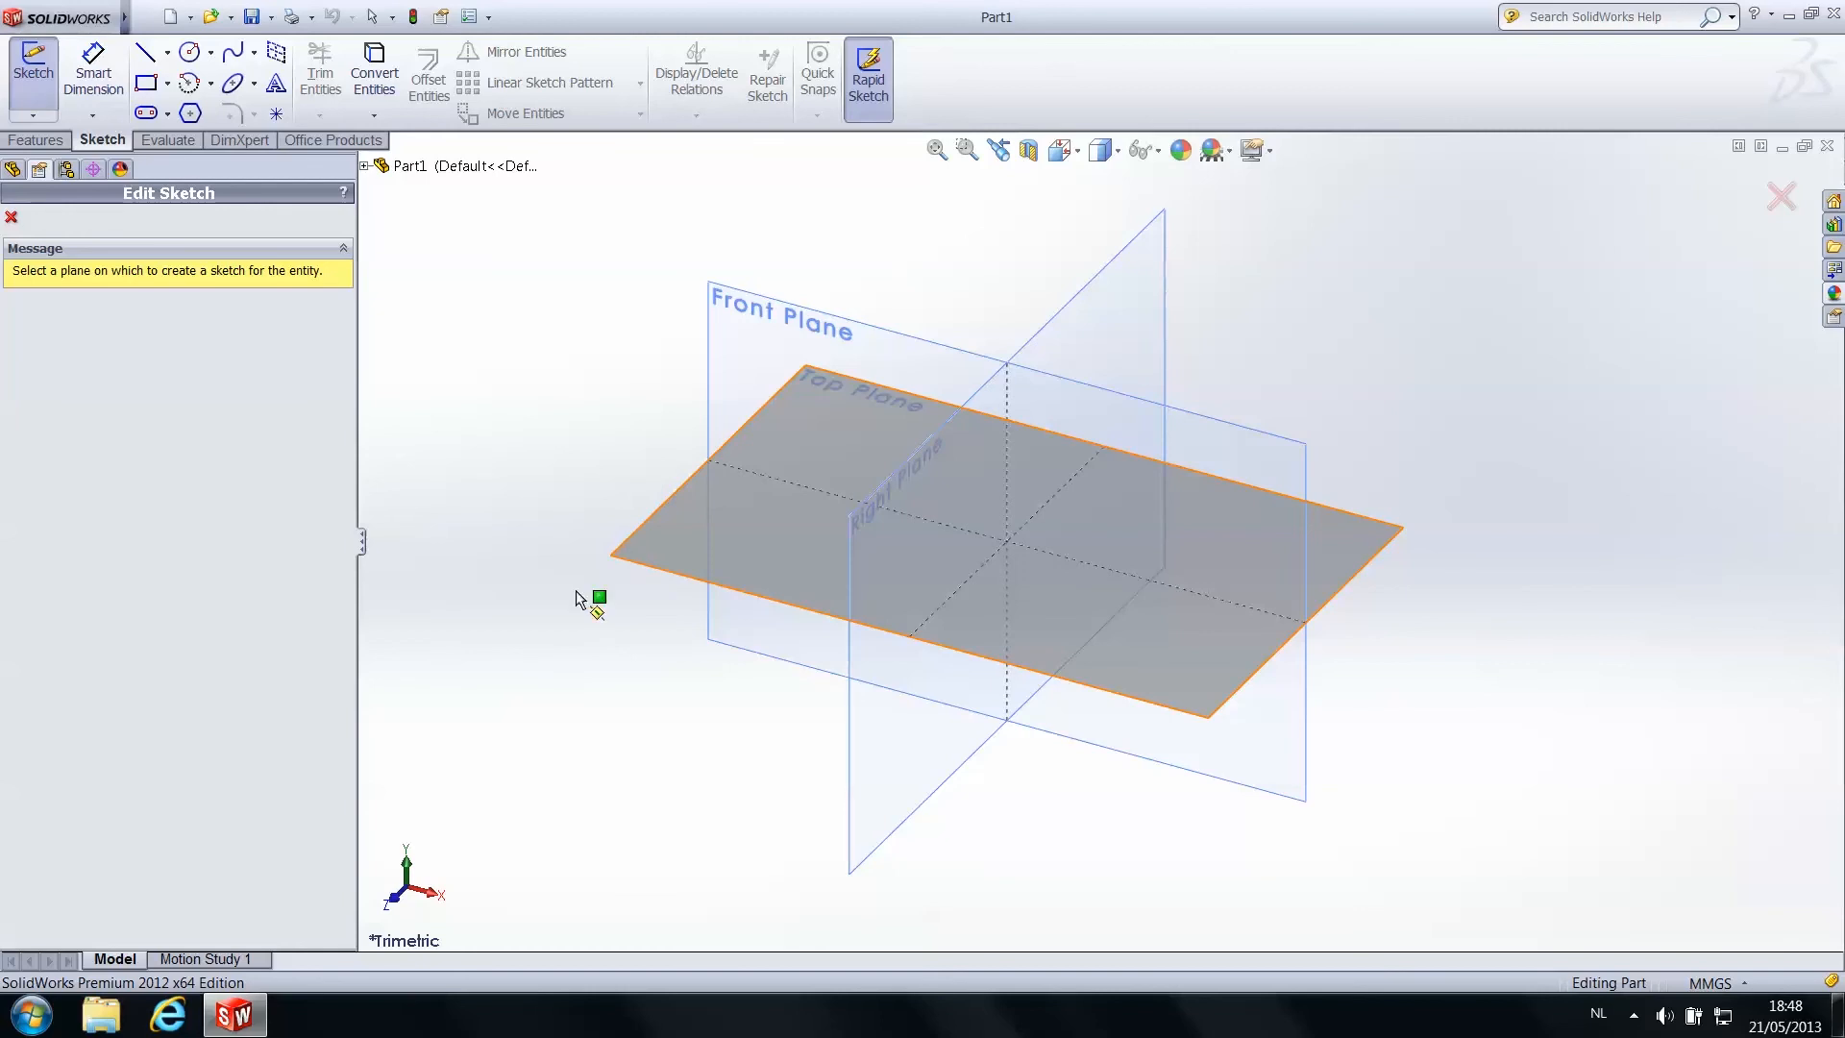
pyautogui.click(750, 346)
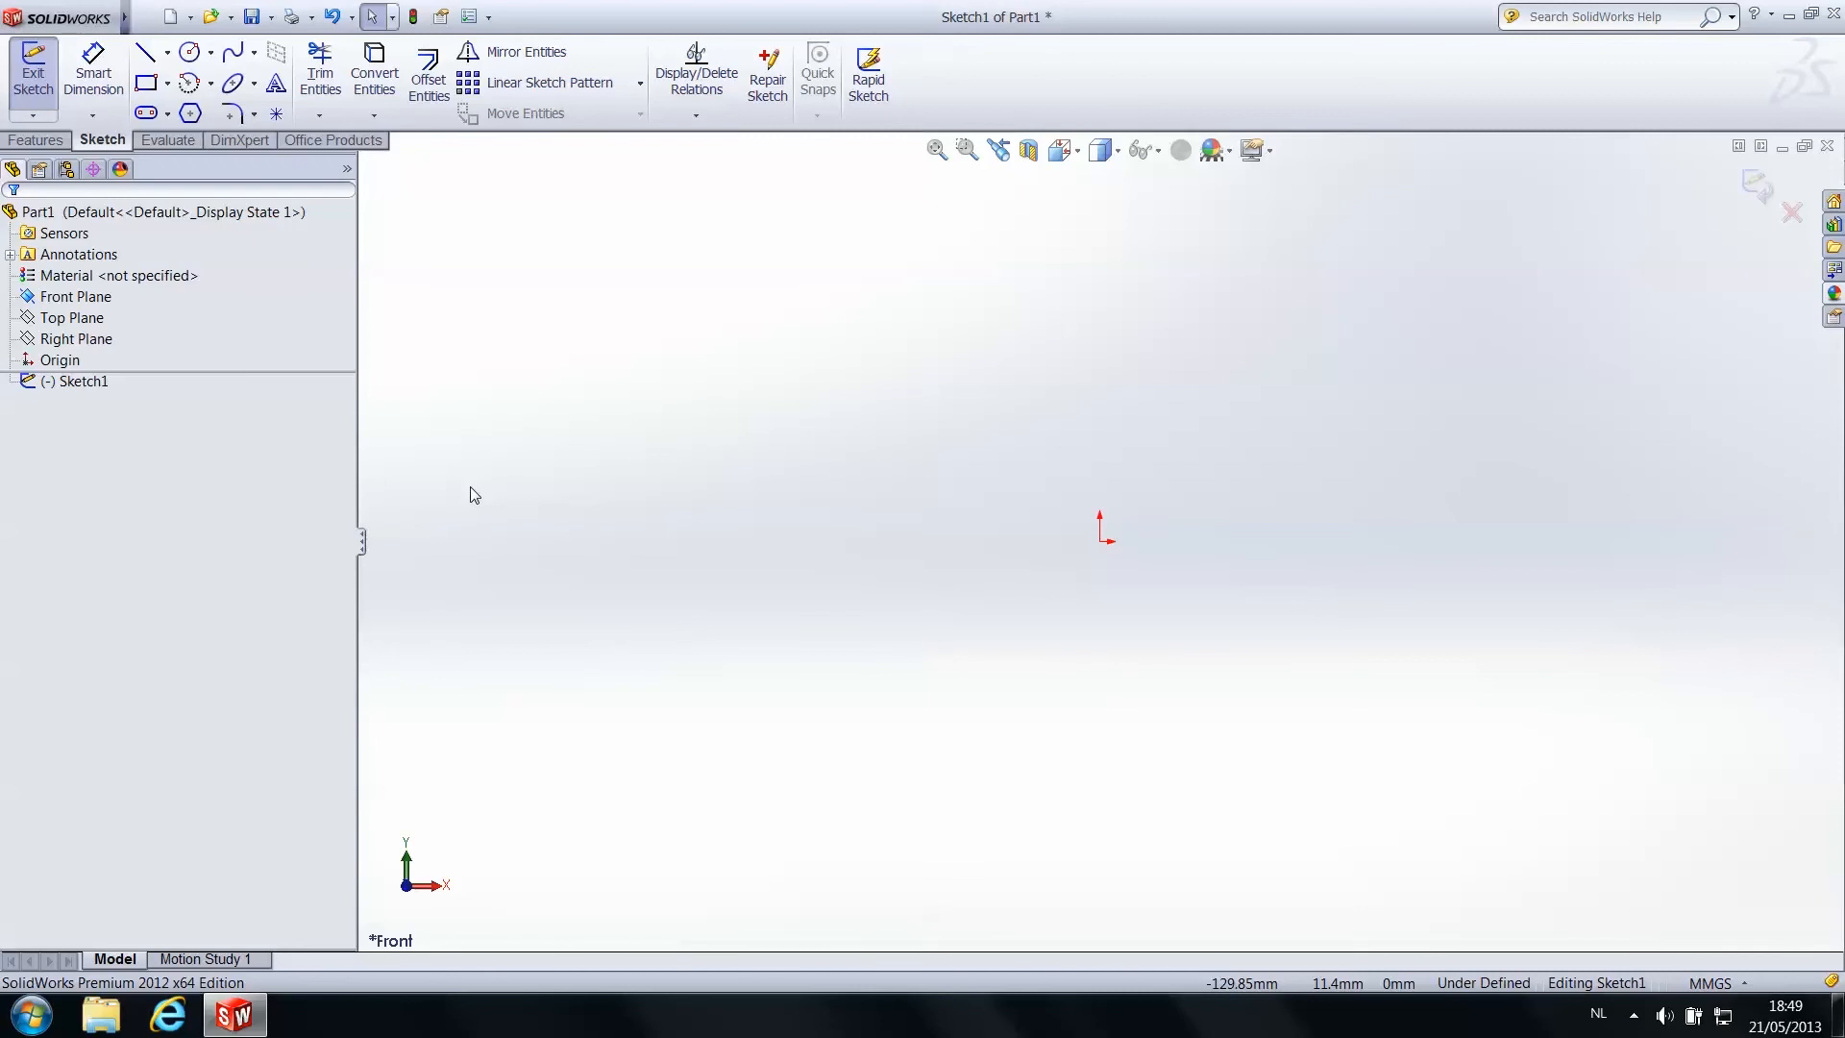
# Sketch a closed right triangle from the origin, with a horizontal base about 25 mm long and a vertical side about 39 mm high
pyautogui.click(146, 53)
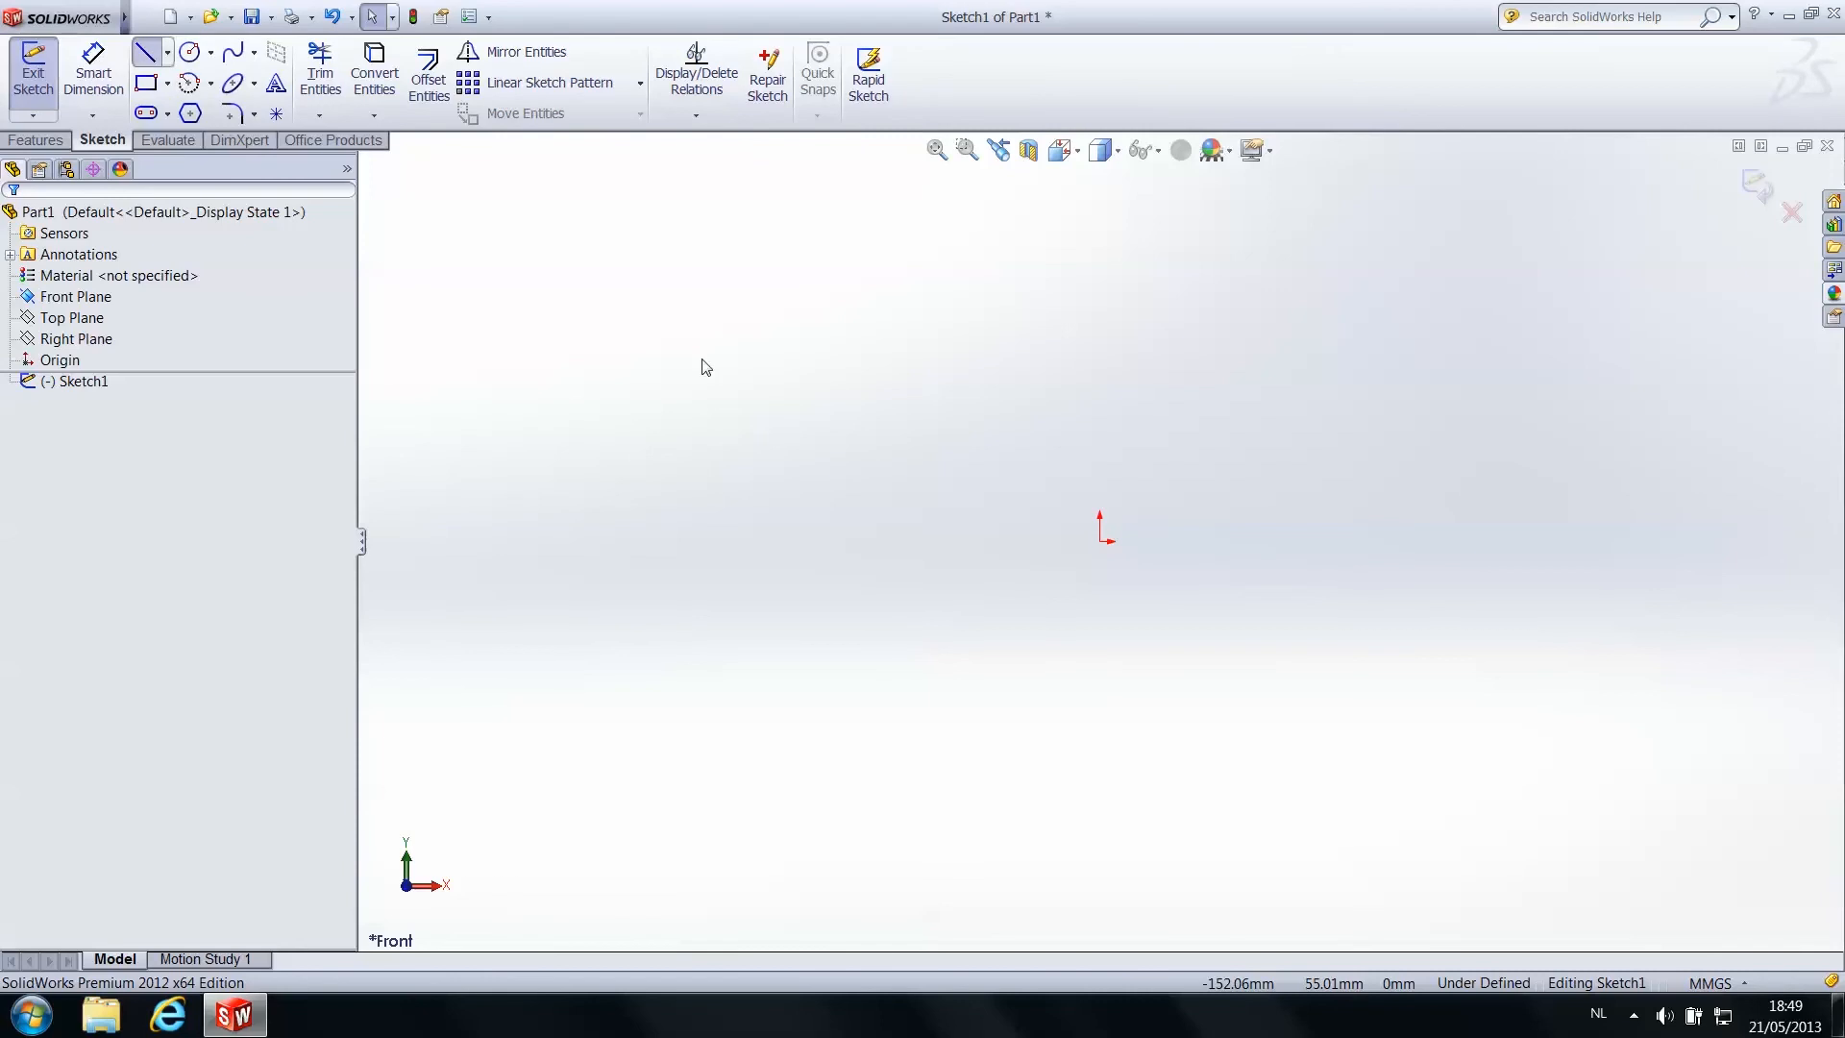
pyautogui.click(1102, 543)
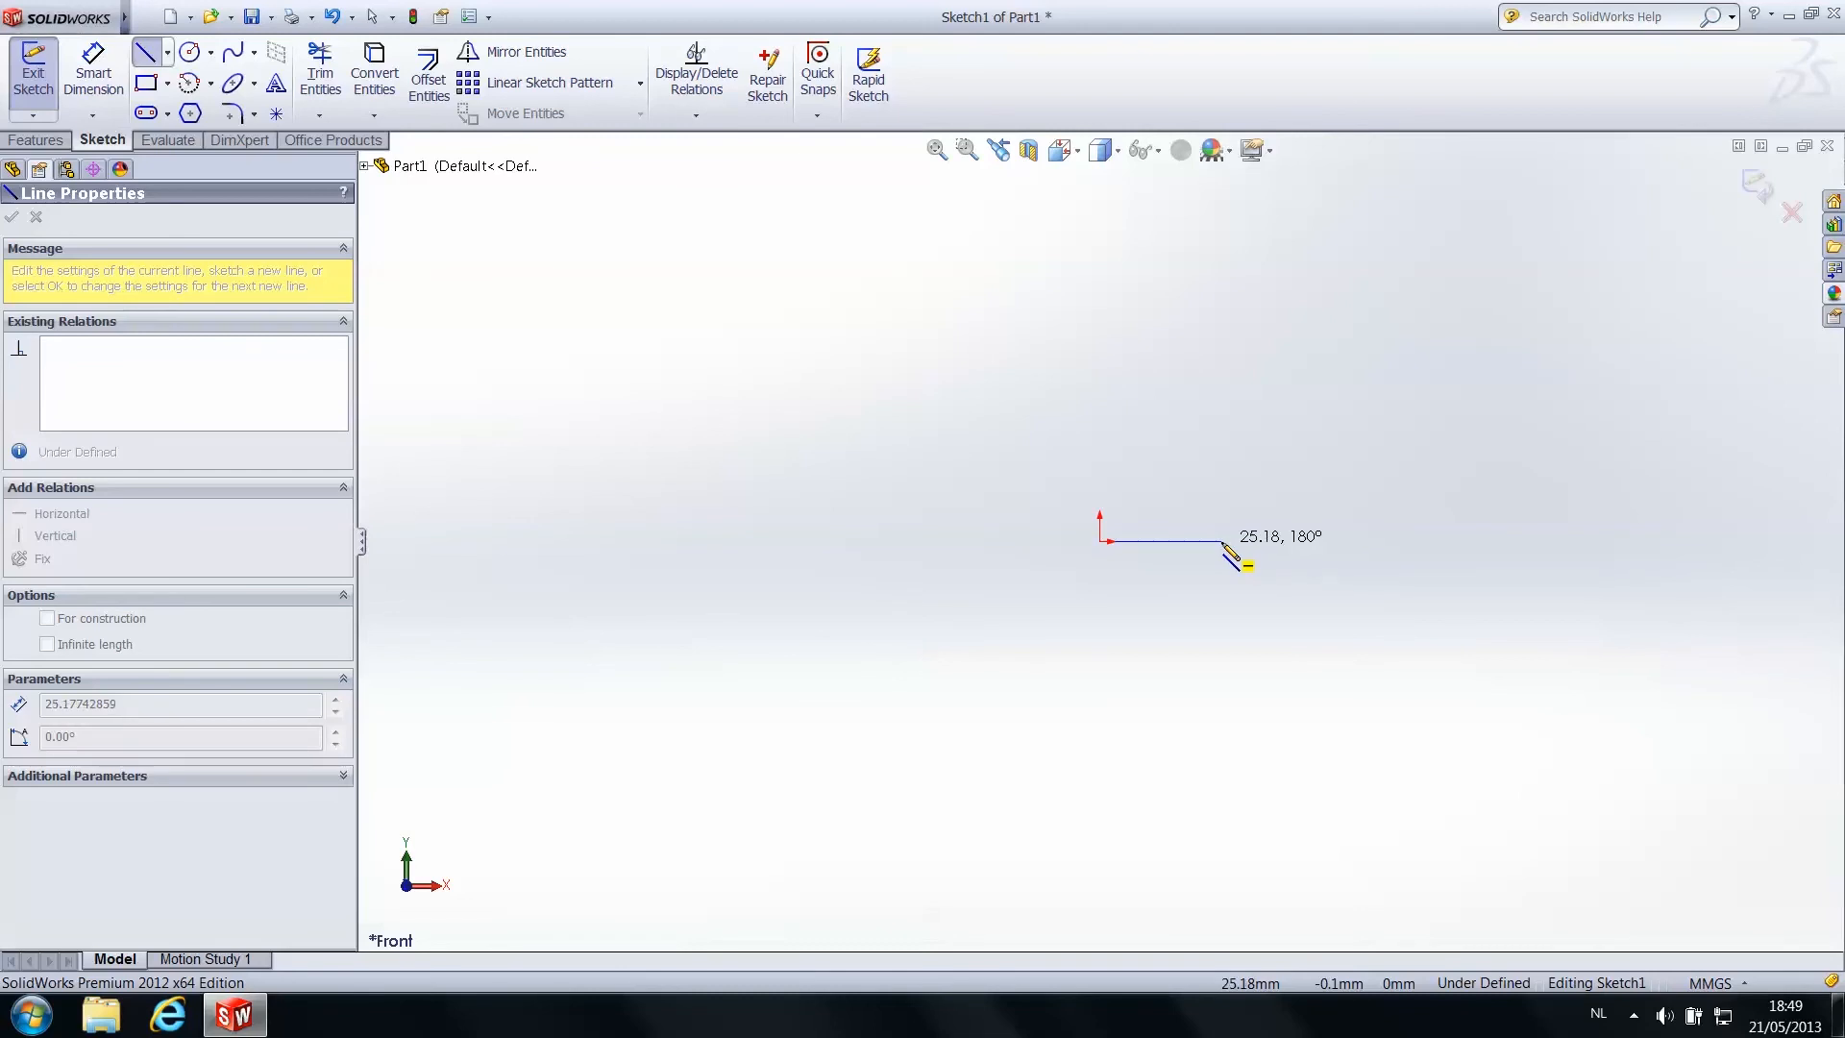
pyautogui.click(1222, 542)
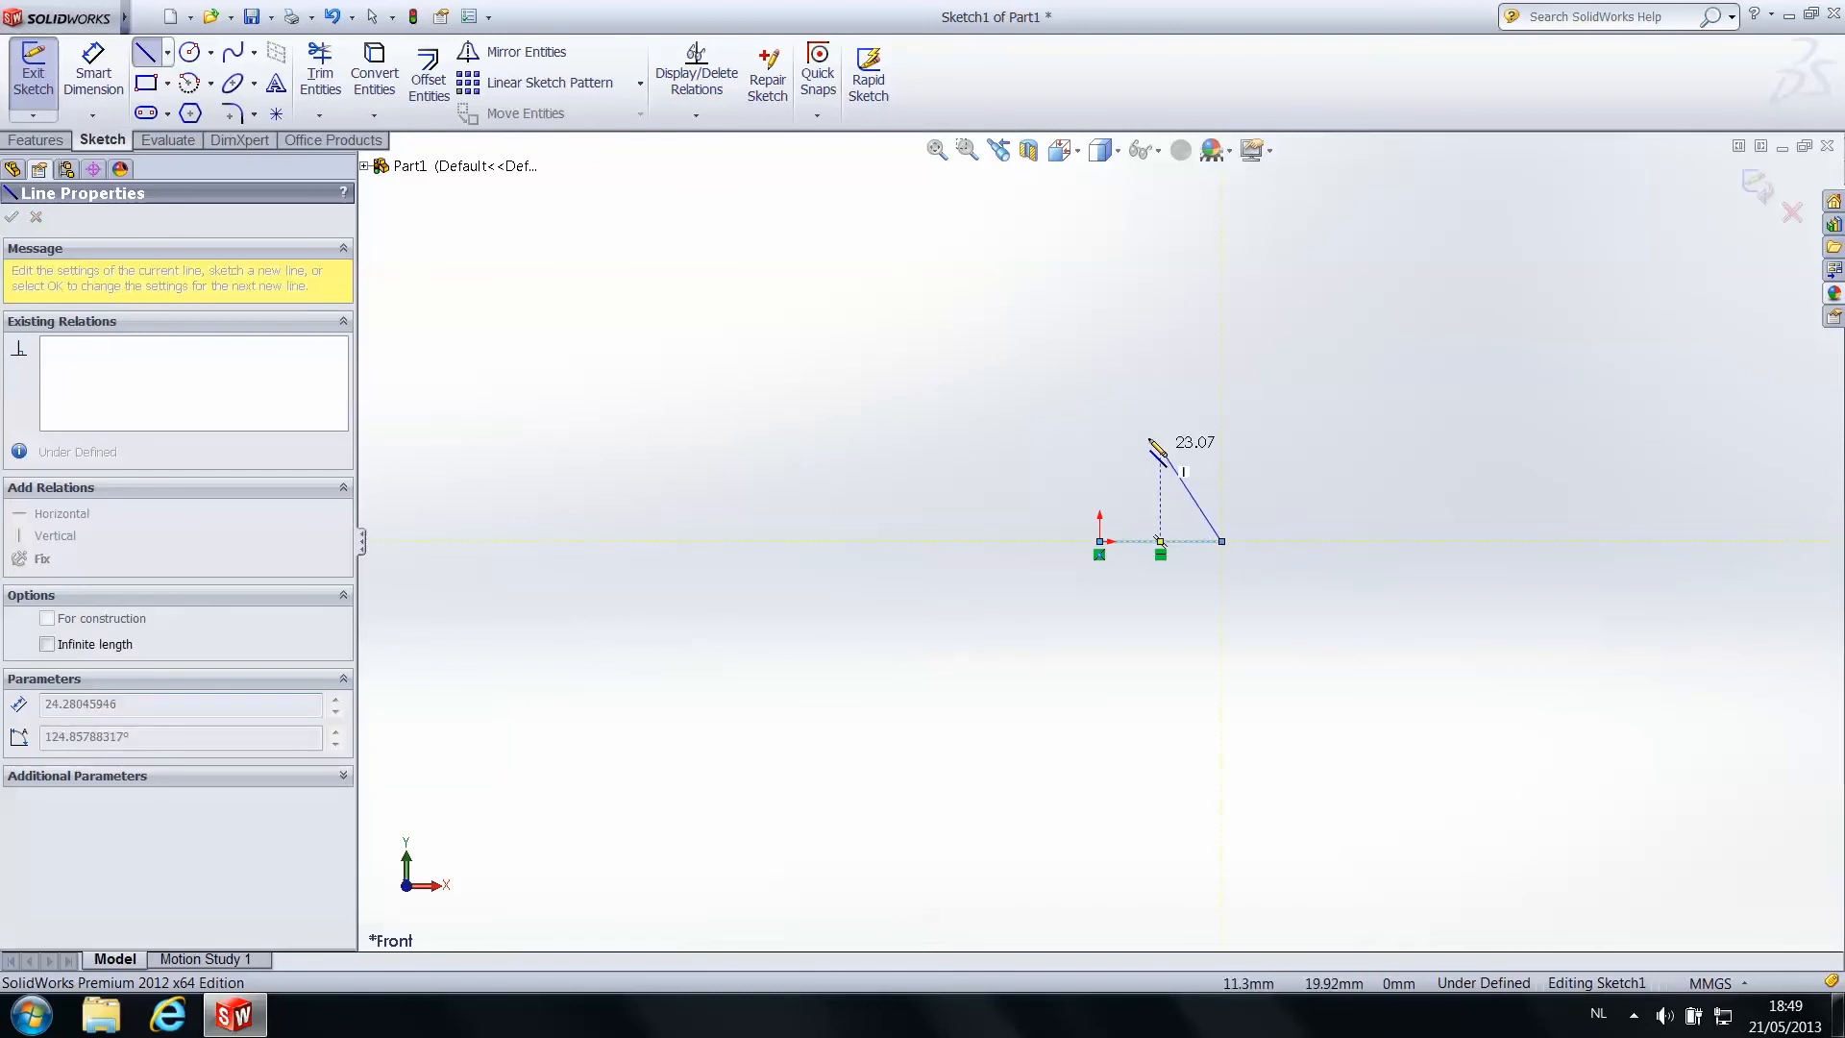
pyautogui.click(1100, 351)
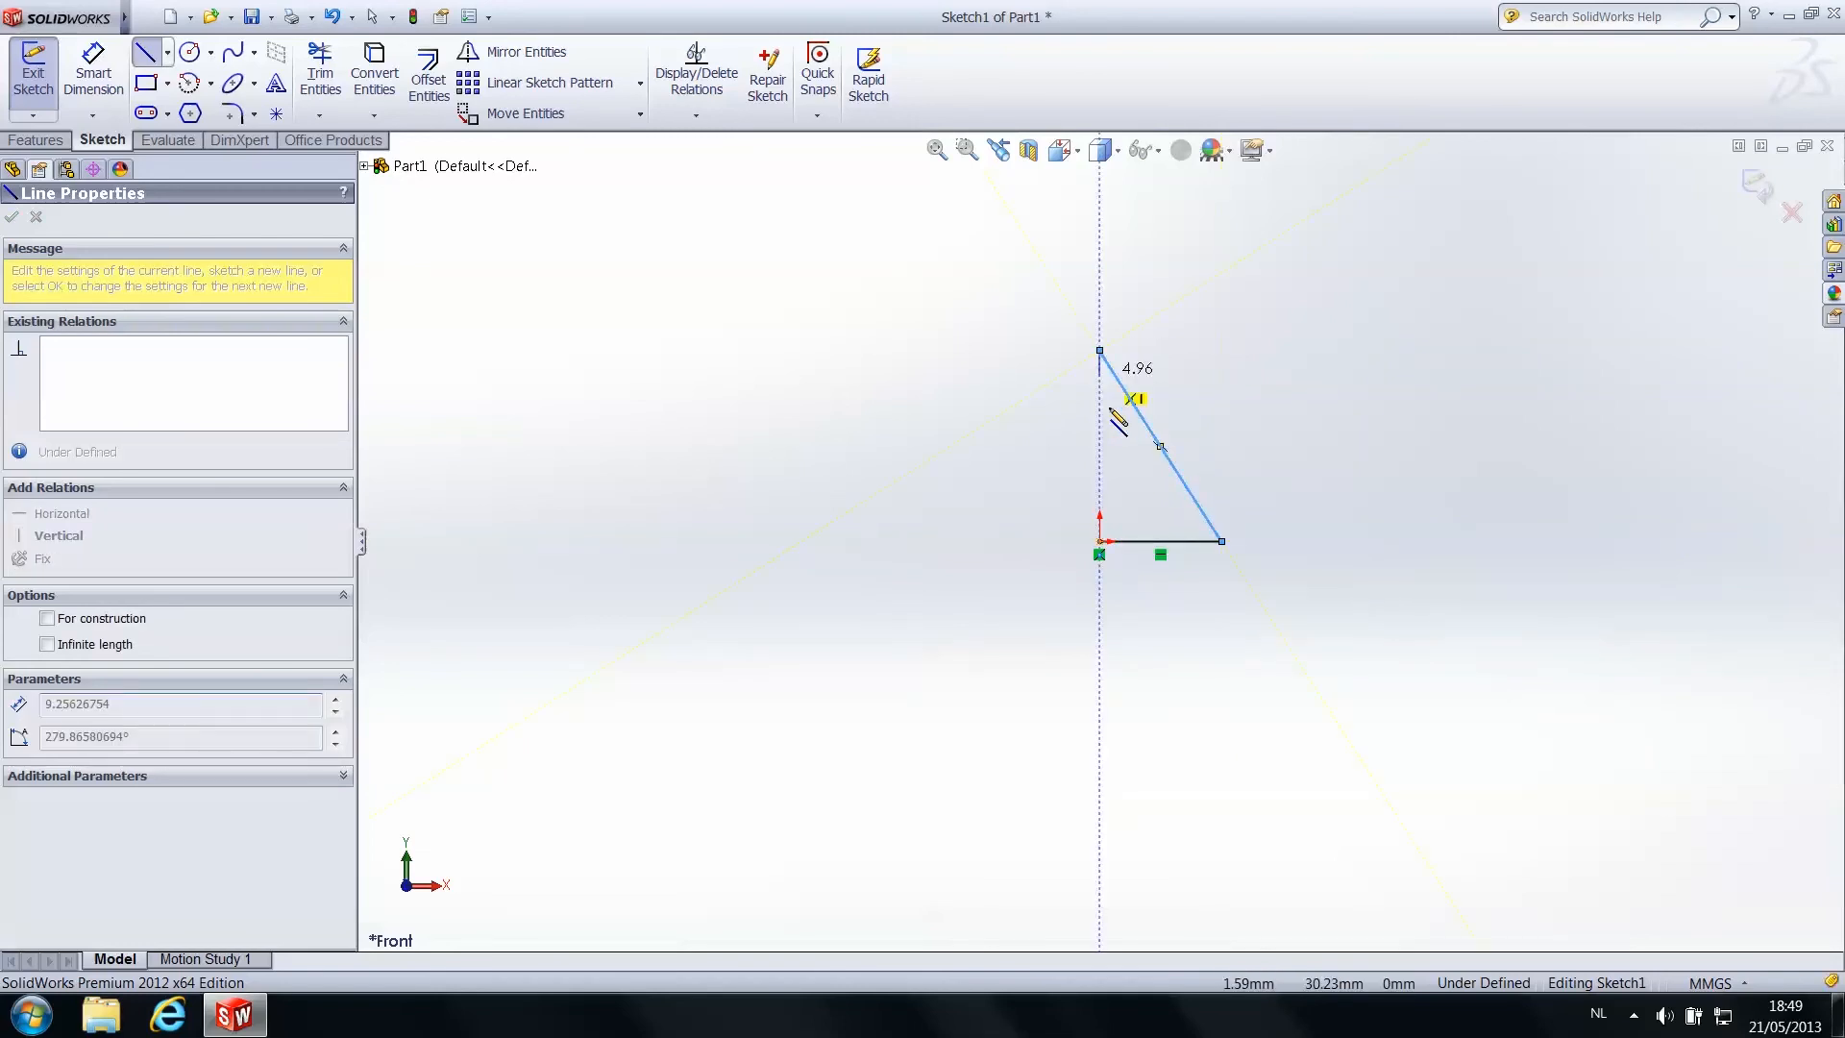
pyautogui.click(1100, 541)
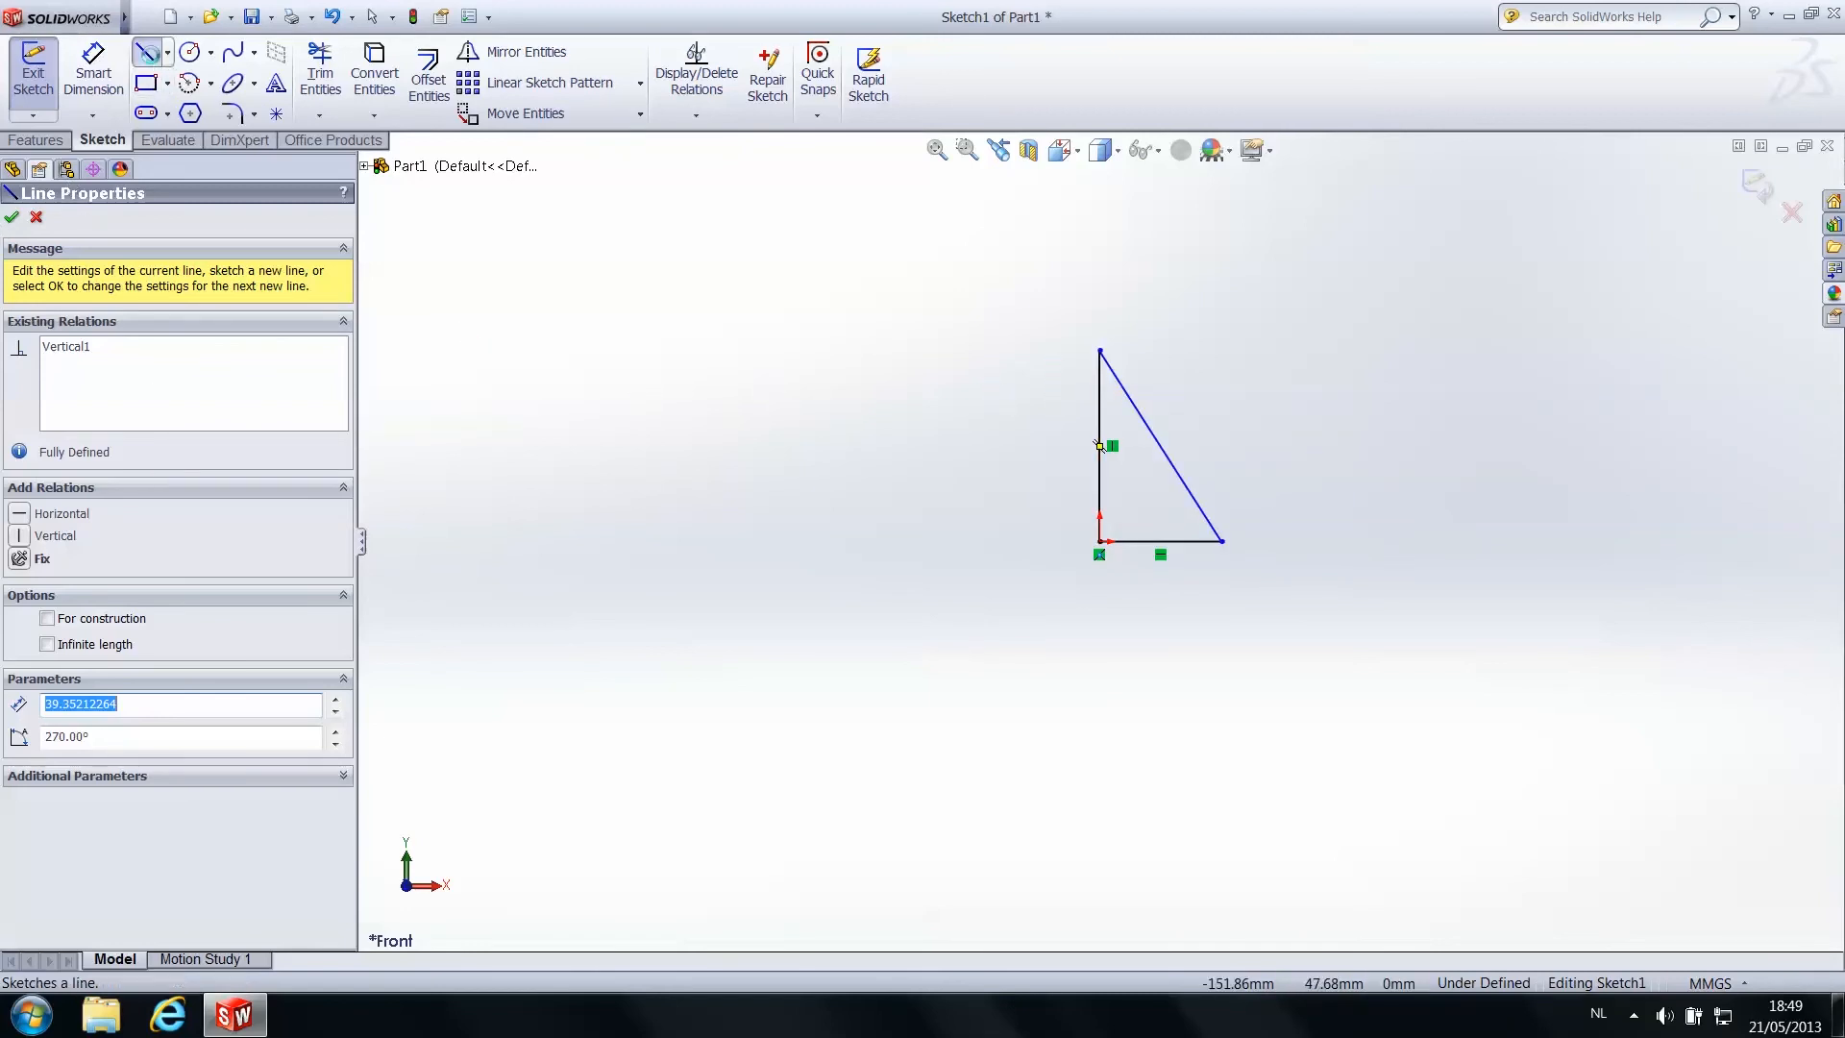
pyautogui.press('Escape')
# Remove the triangle's sloping line with a power trim, leaving the base and the vertical side
pyautogui.scroll(-3, 1244, 481)
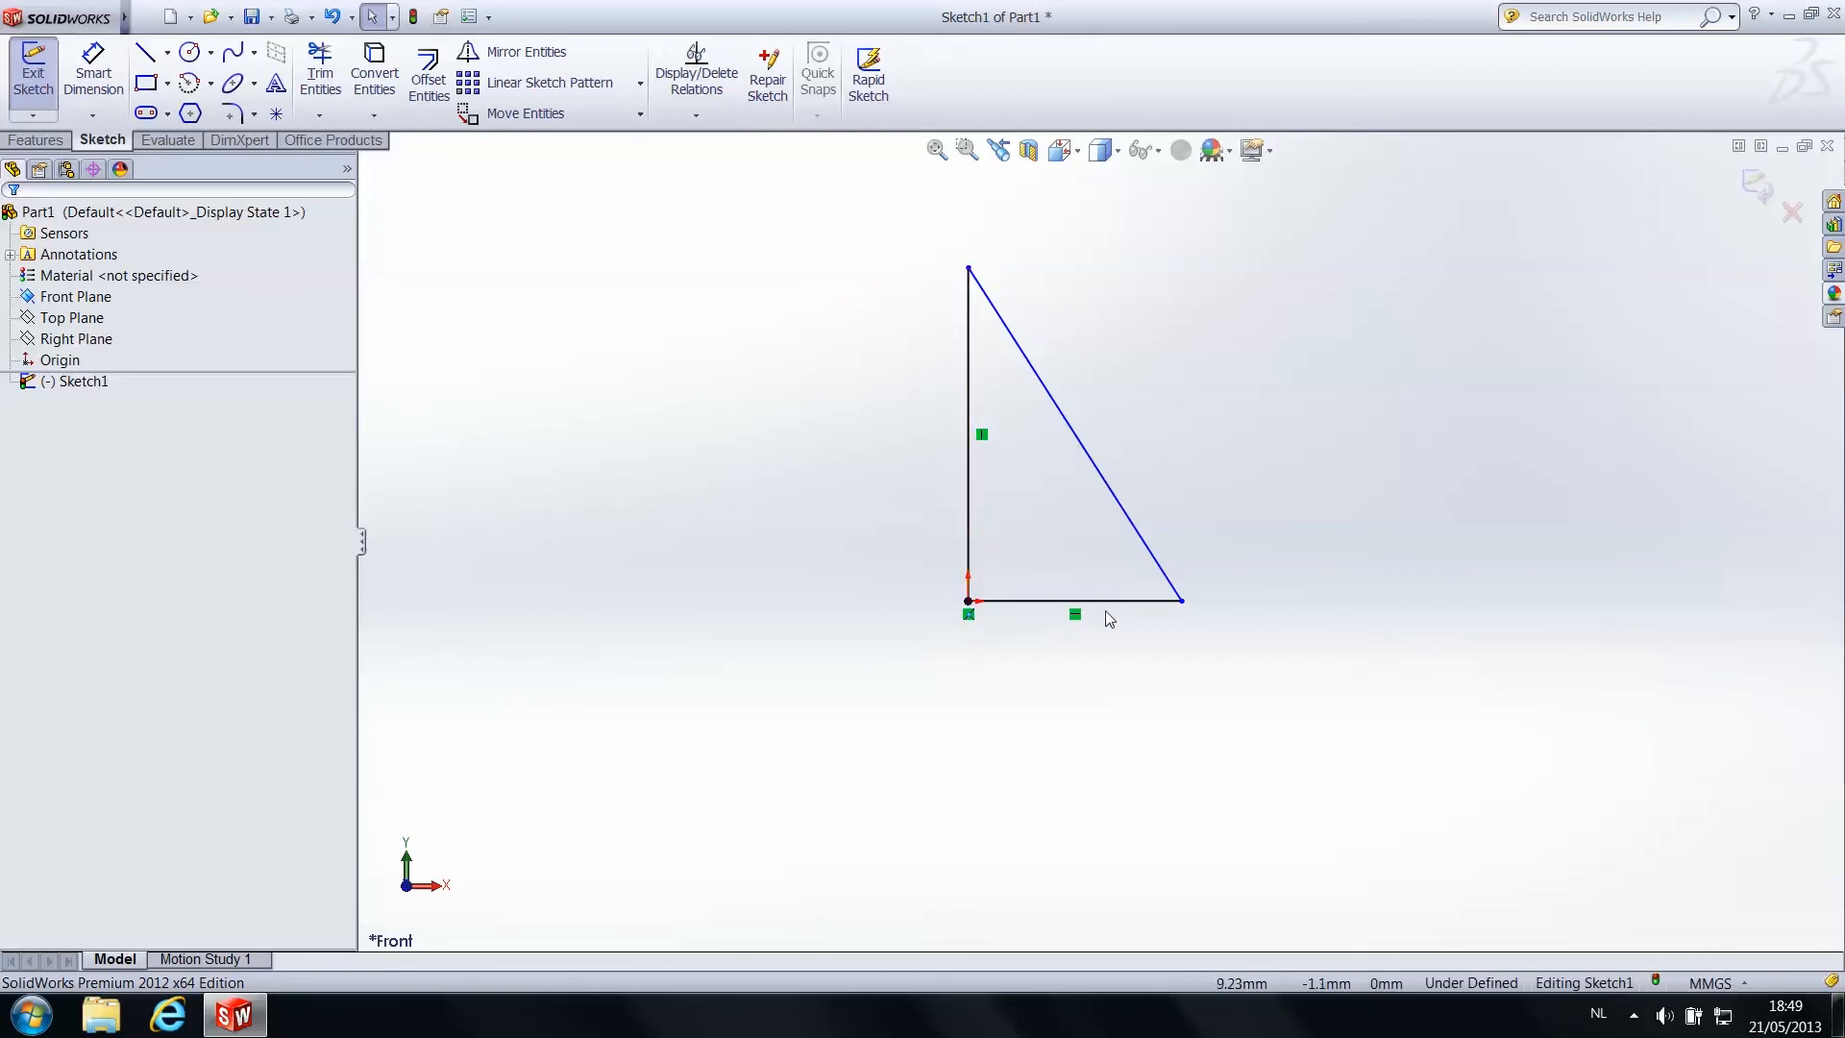
pyautogui.click(146, 52)
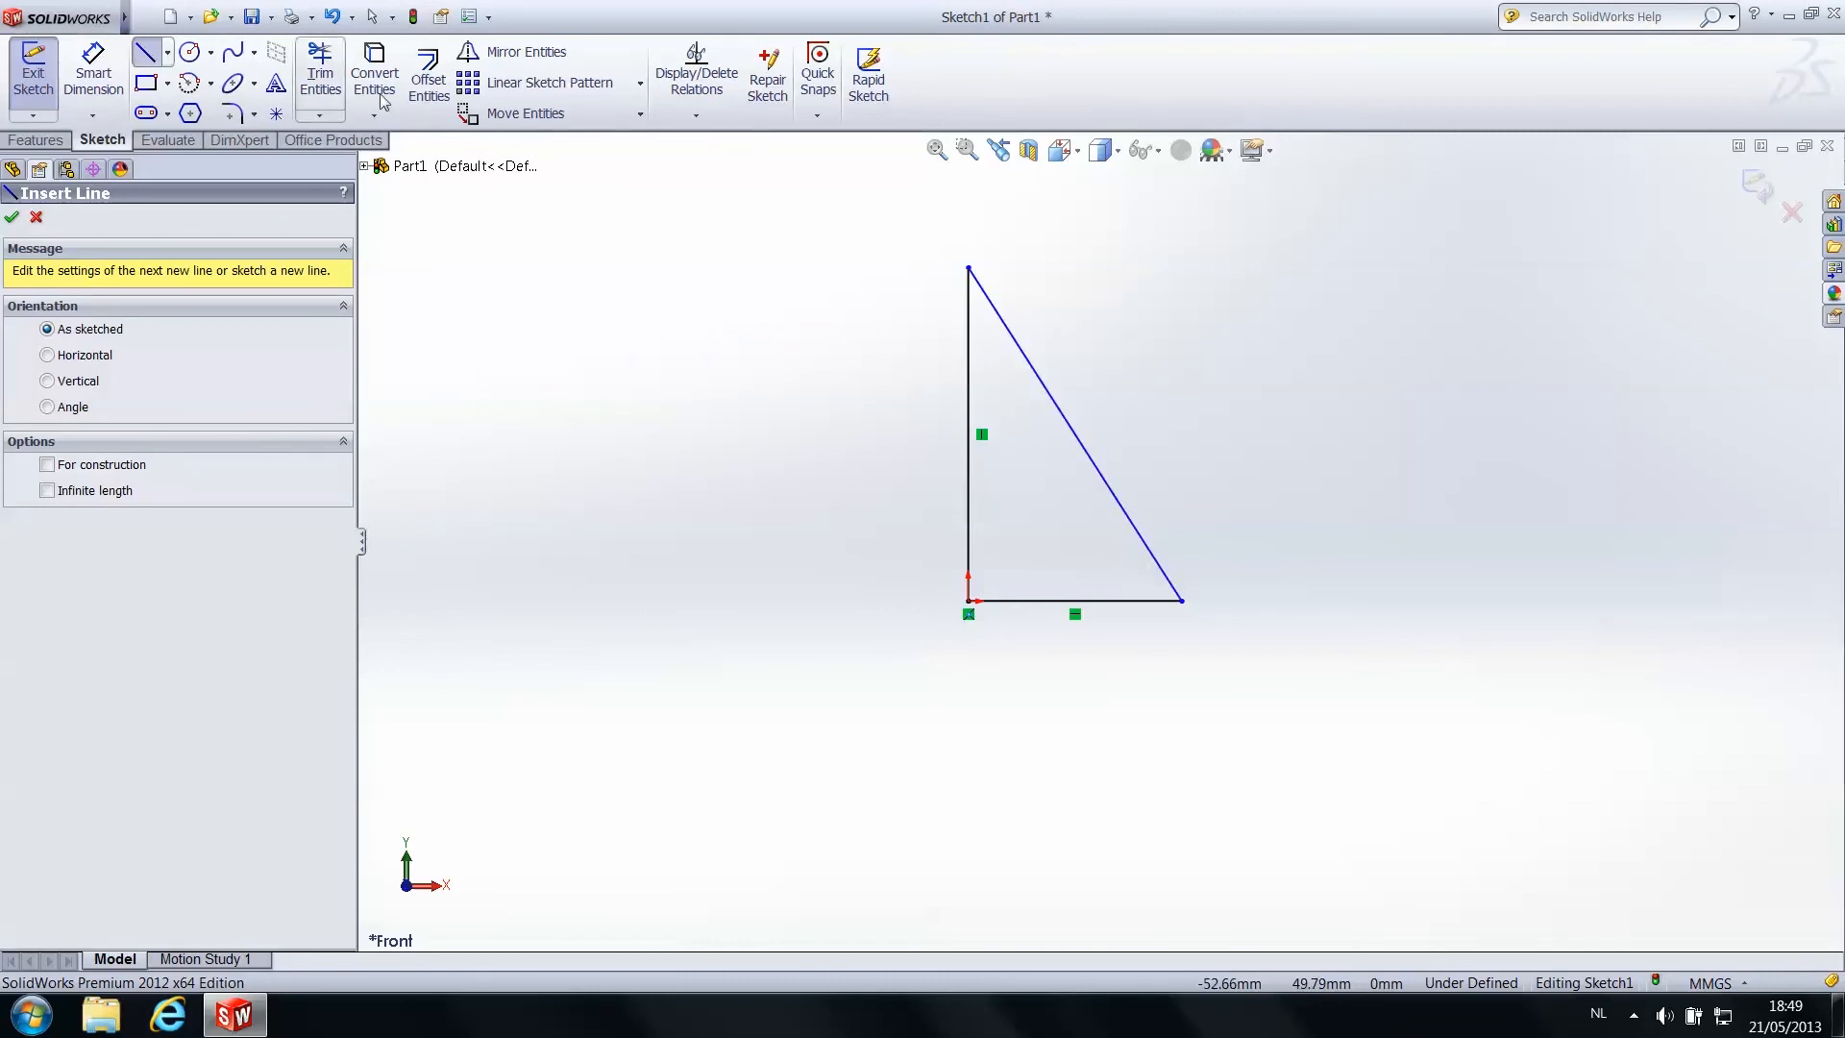
pyautogui.click(320, 72)
pyautogui.moveTo(993, 321); pyautogui.dragTo(1015, 390)
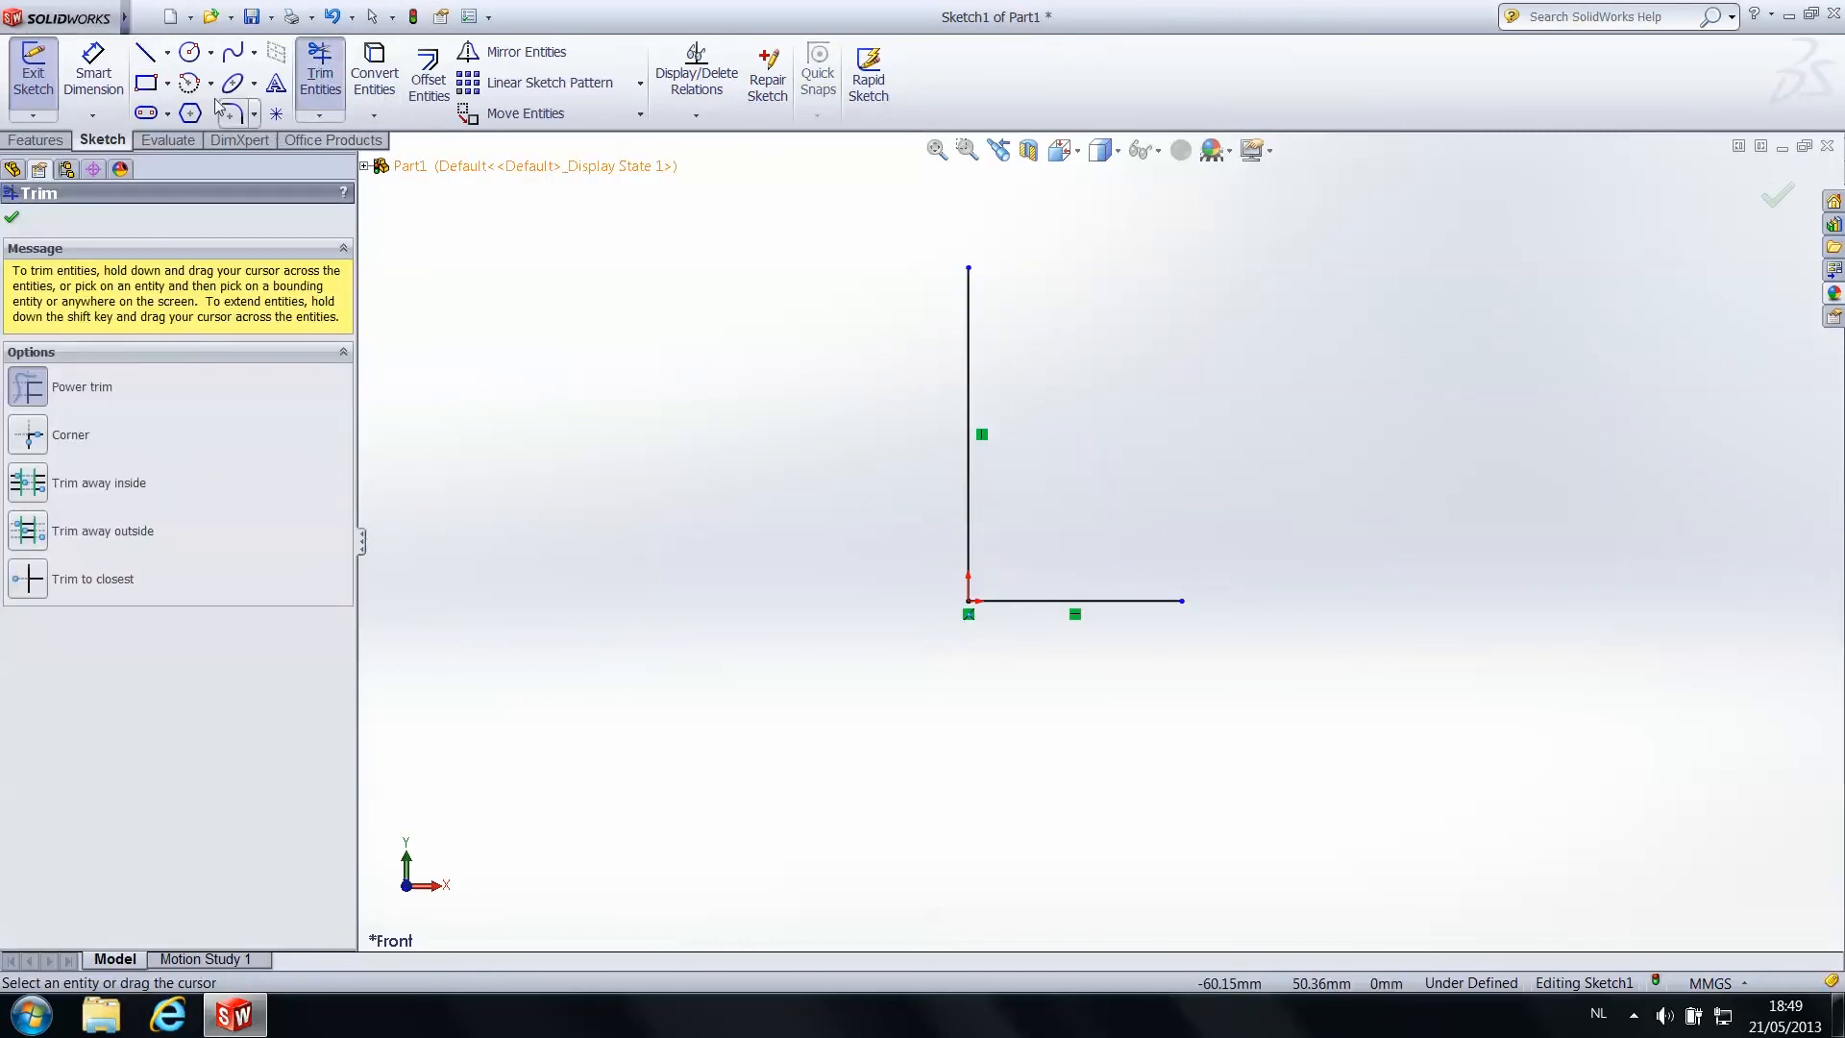
# Redraw the sloping line from the base's outer end, stopping short of the vertical side, and move its loose end onto the upper corner
pyautogui.click(145, 52)
pyautogui.moveTo(1182, 601)
pyautogui.mouseDown()
pyautogui.moveTo(1104, 424)
pyautogui.moveTo(1020, 333)
pyautogui.mouseUp()
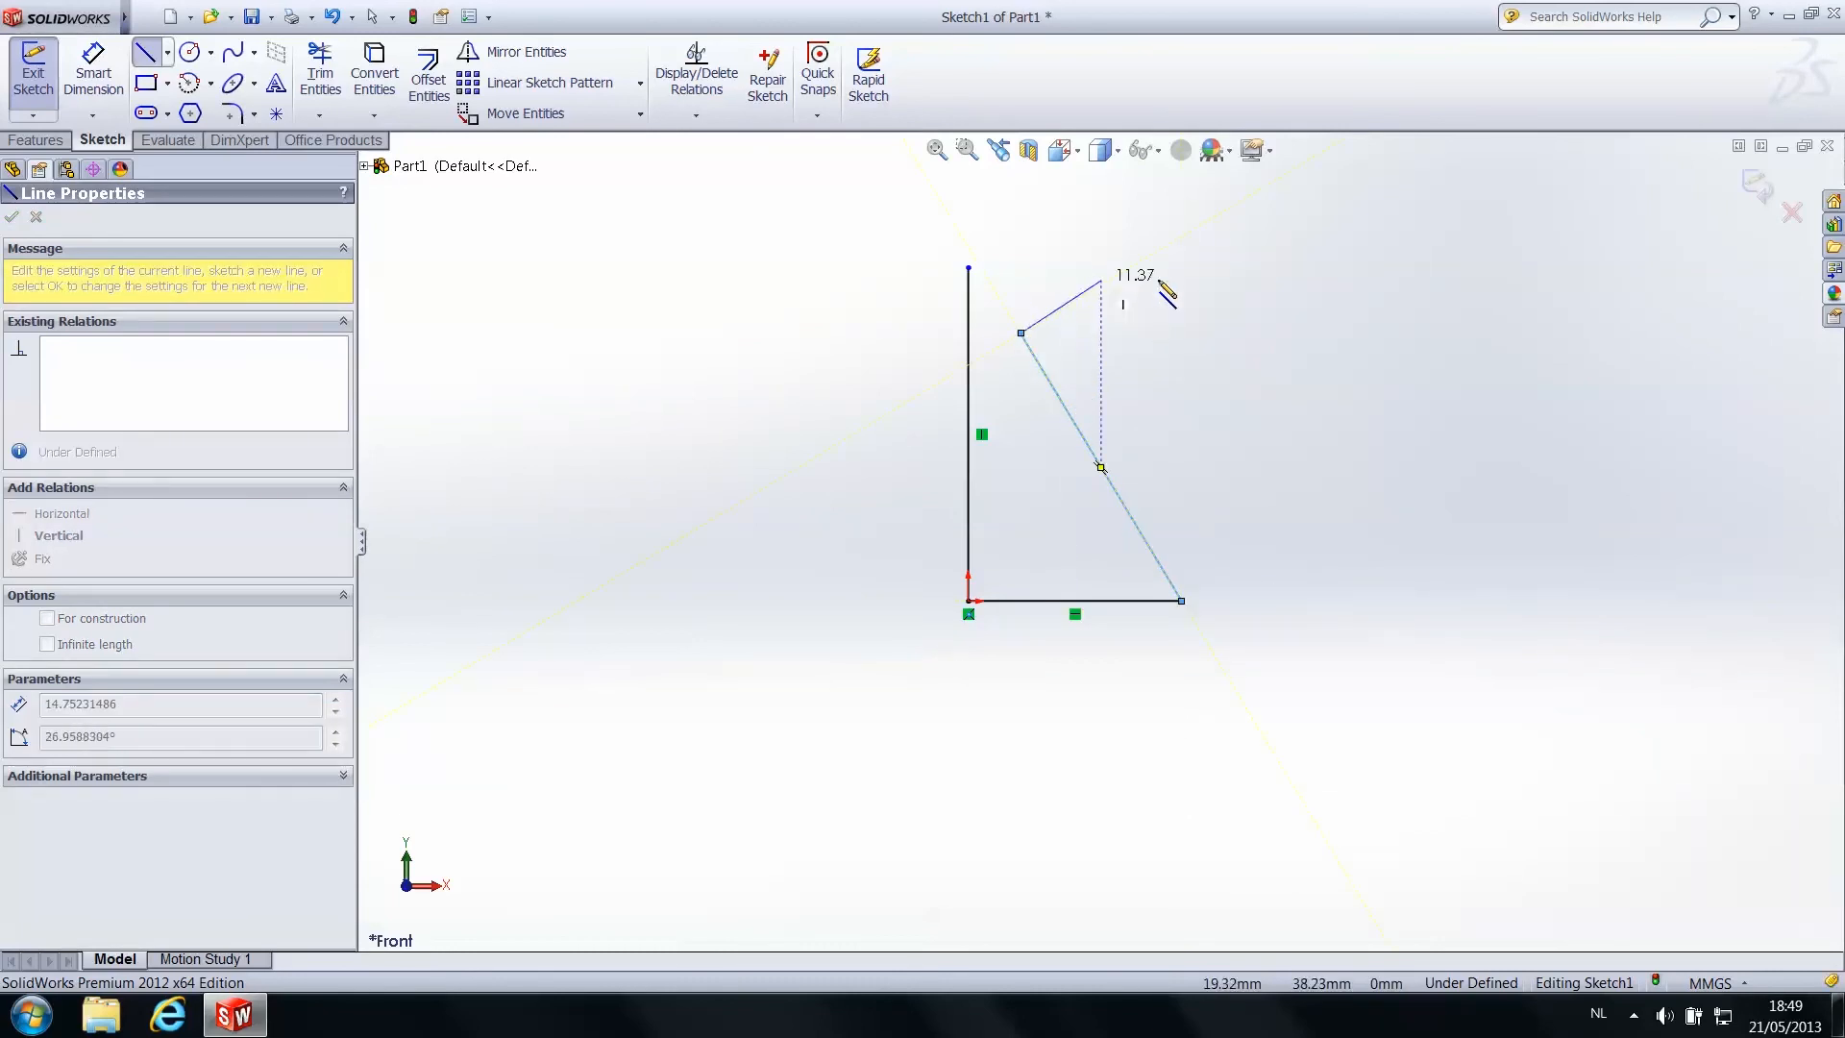
pyautogui.press('Escape')
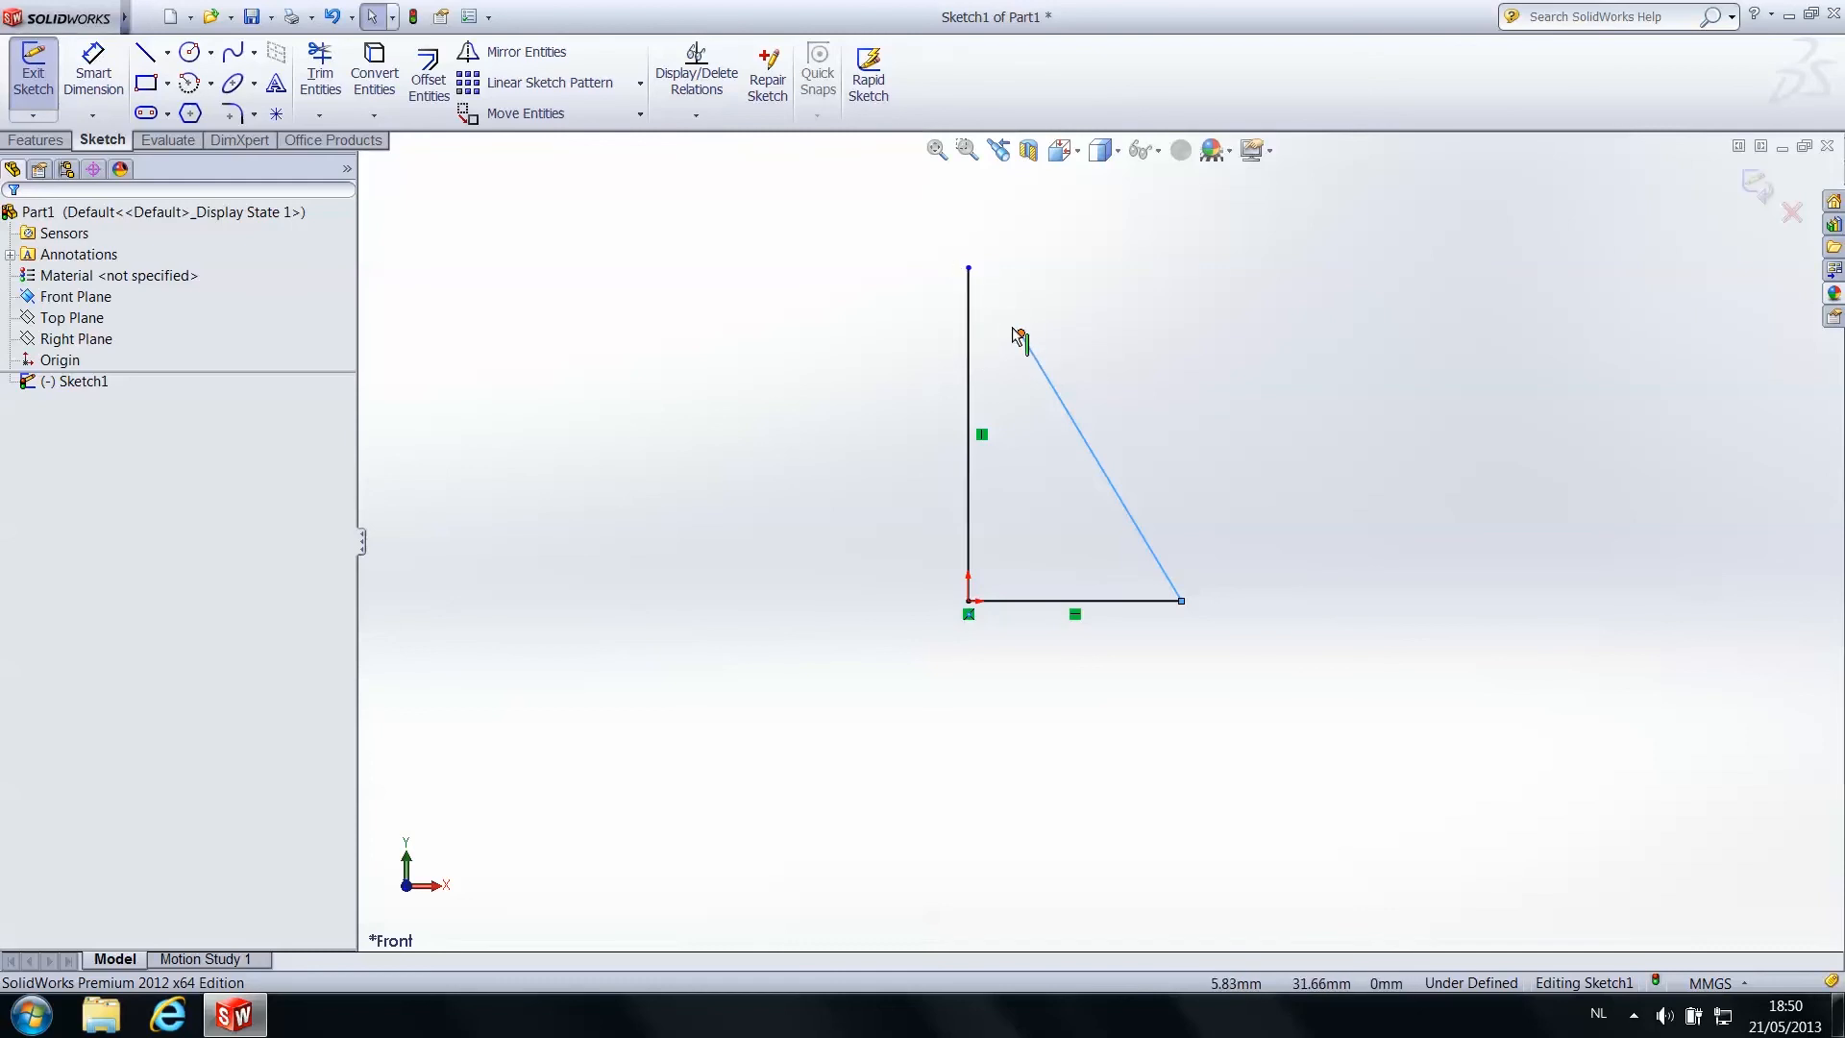
pyautogui.moveTo(1019, 335); pyautogui.dragTo(969, 271)
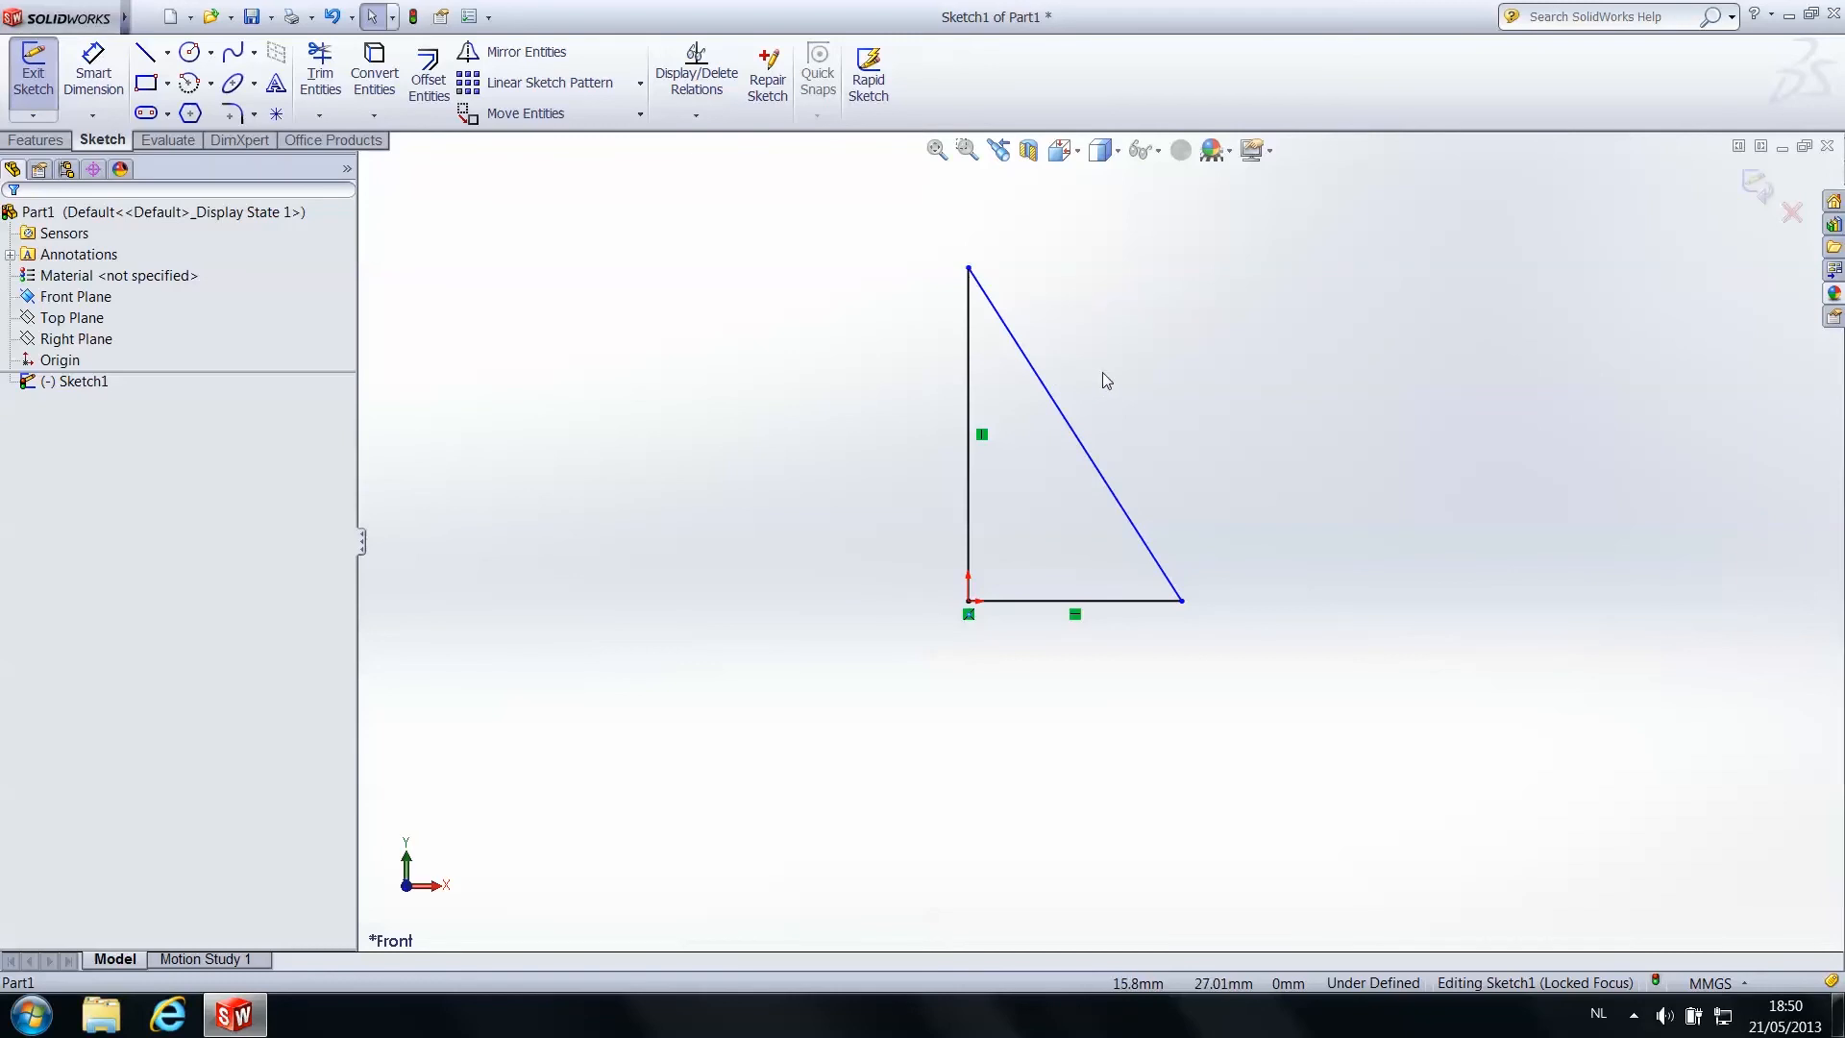
# Exit the sketch and set up a 360-degree Revolved Boss/Base of the triangle about its vertical line
pyautogui.click(22, 82)
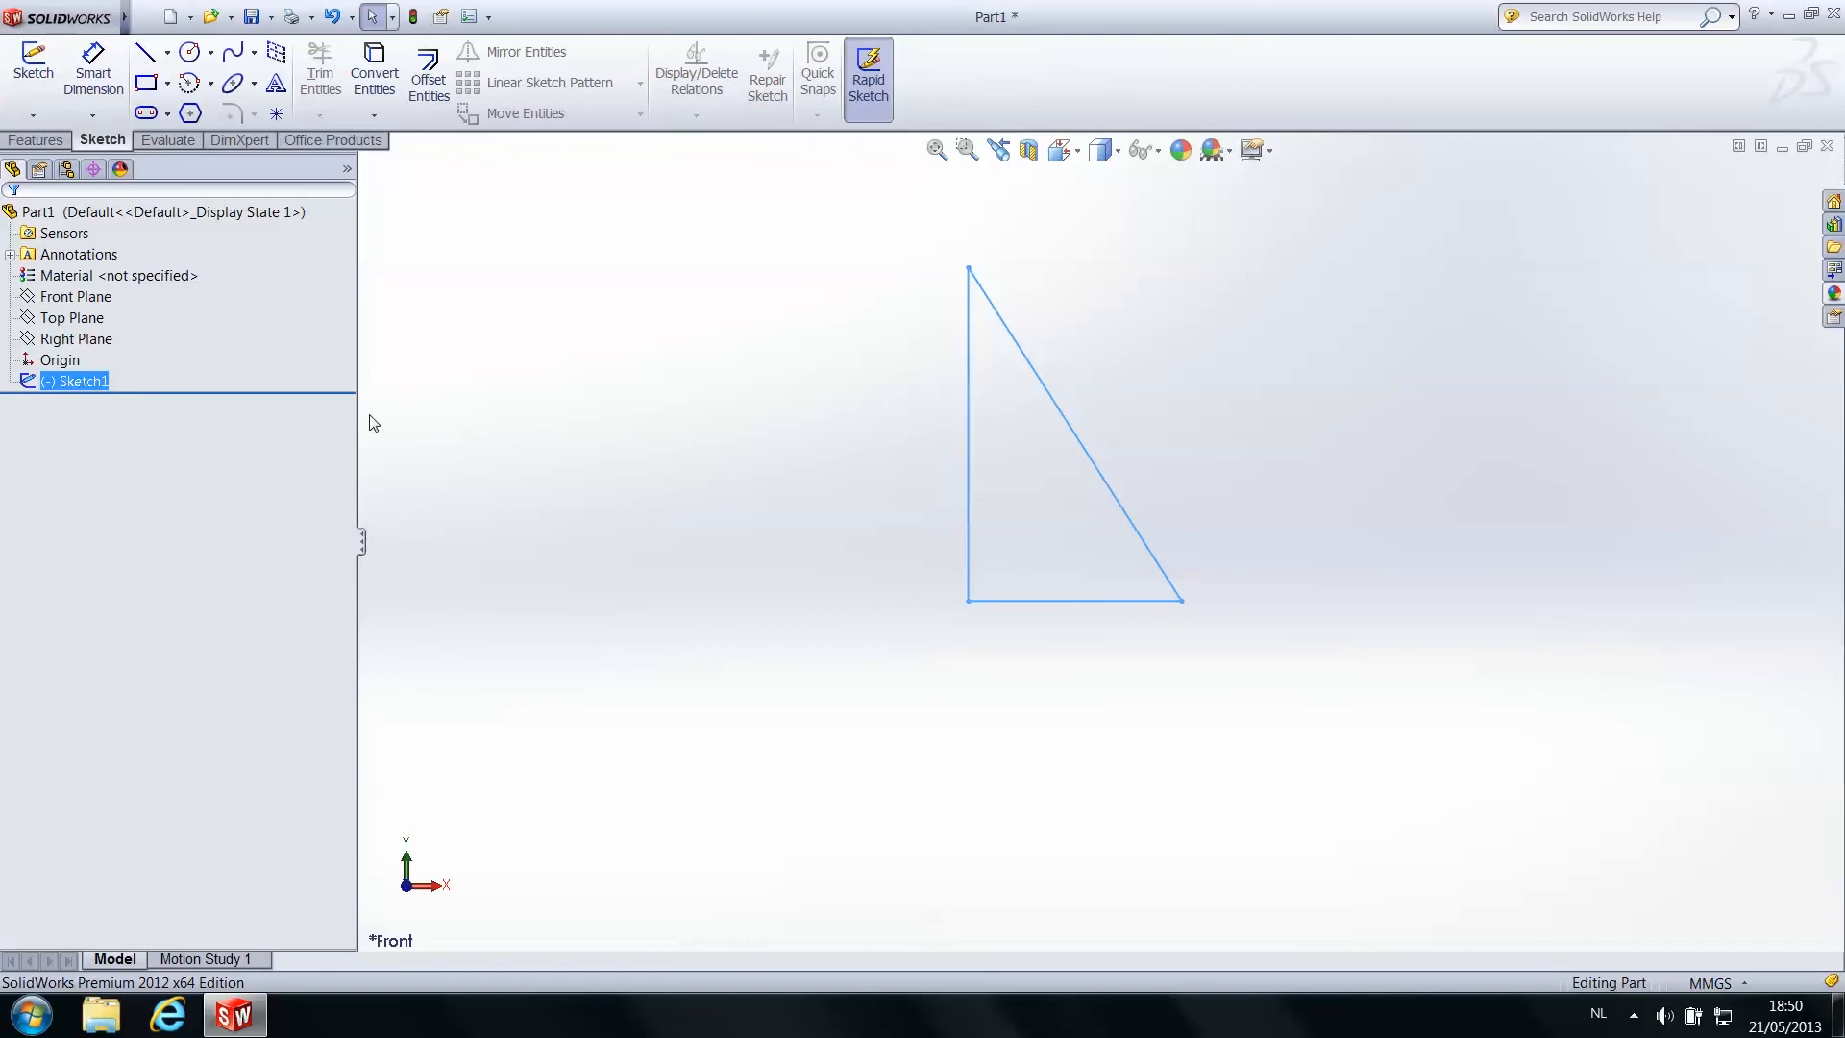
pyautogui.click(57, 141)
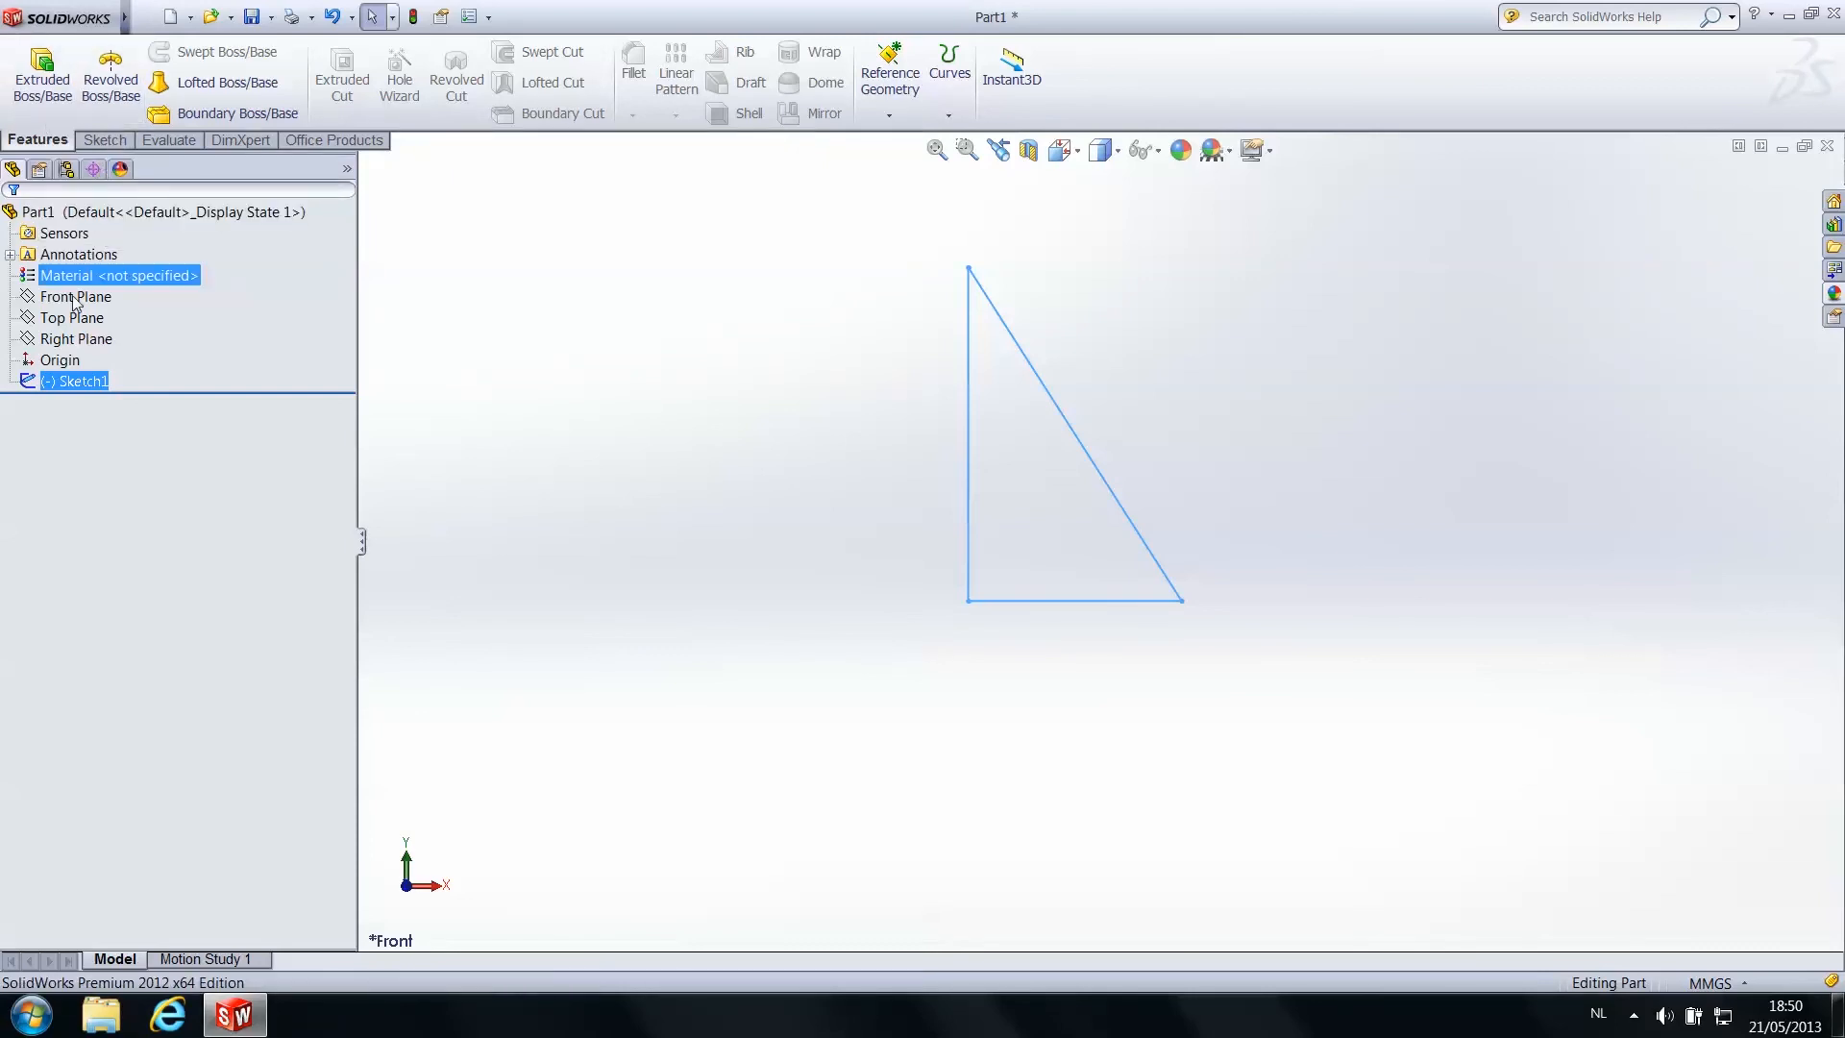
pyautogui.click(77, 381)
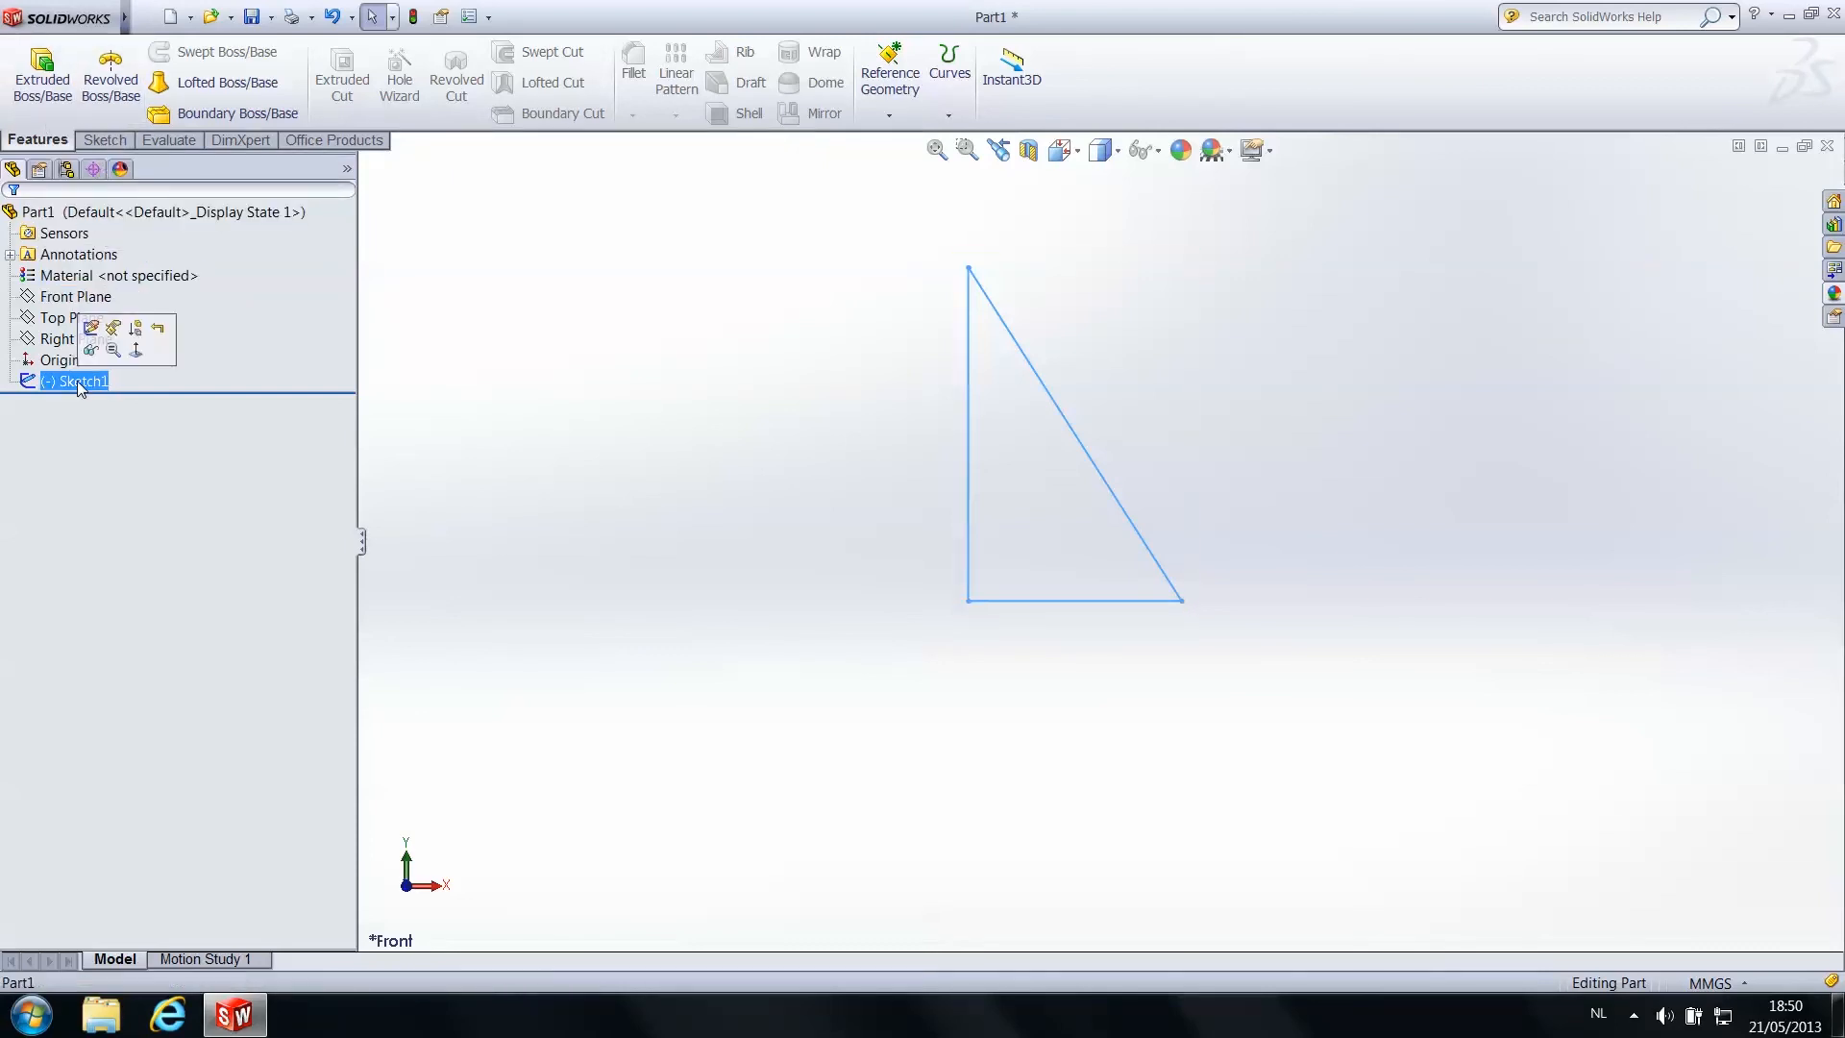
pyautogui.click(110, 82)
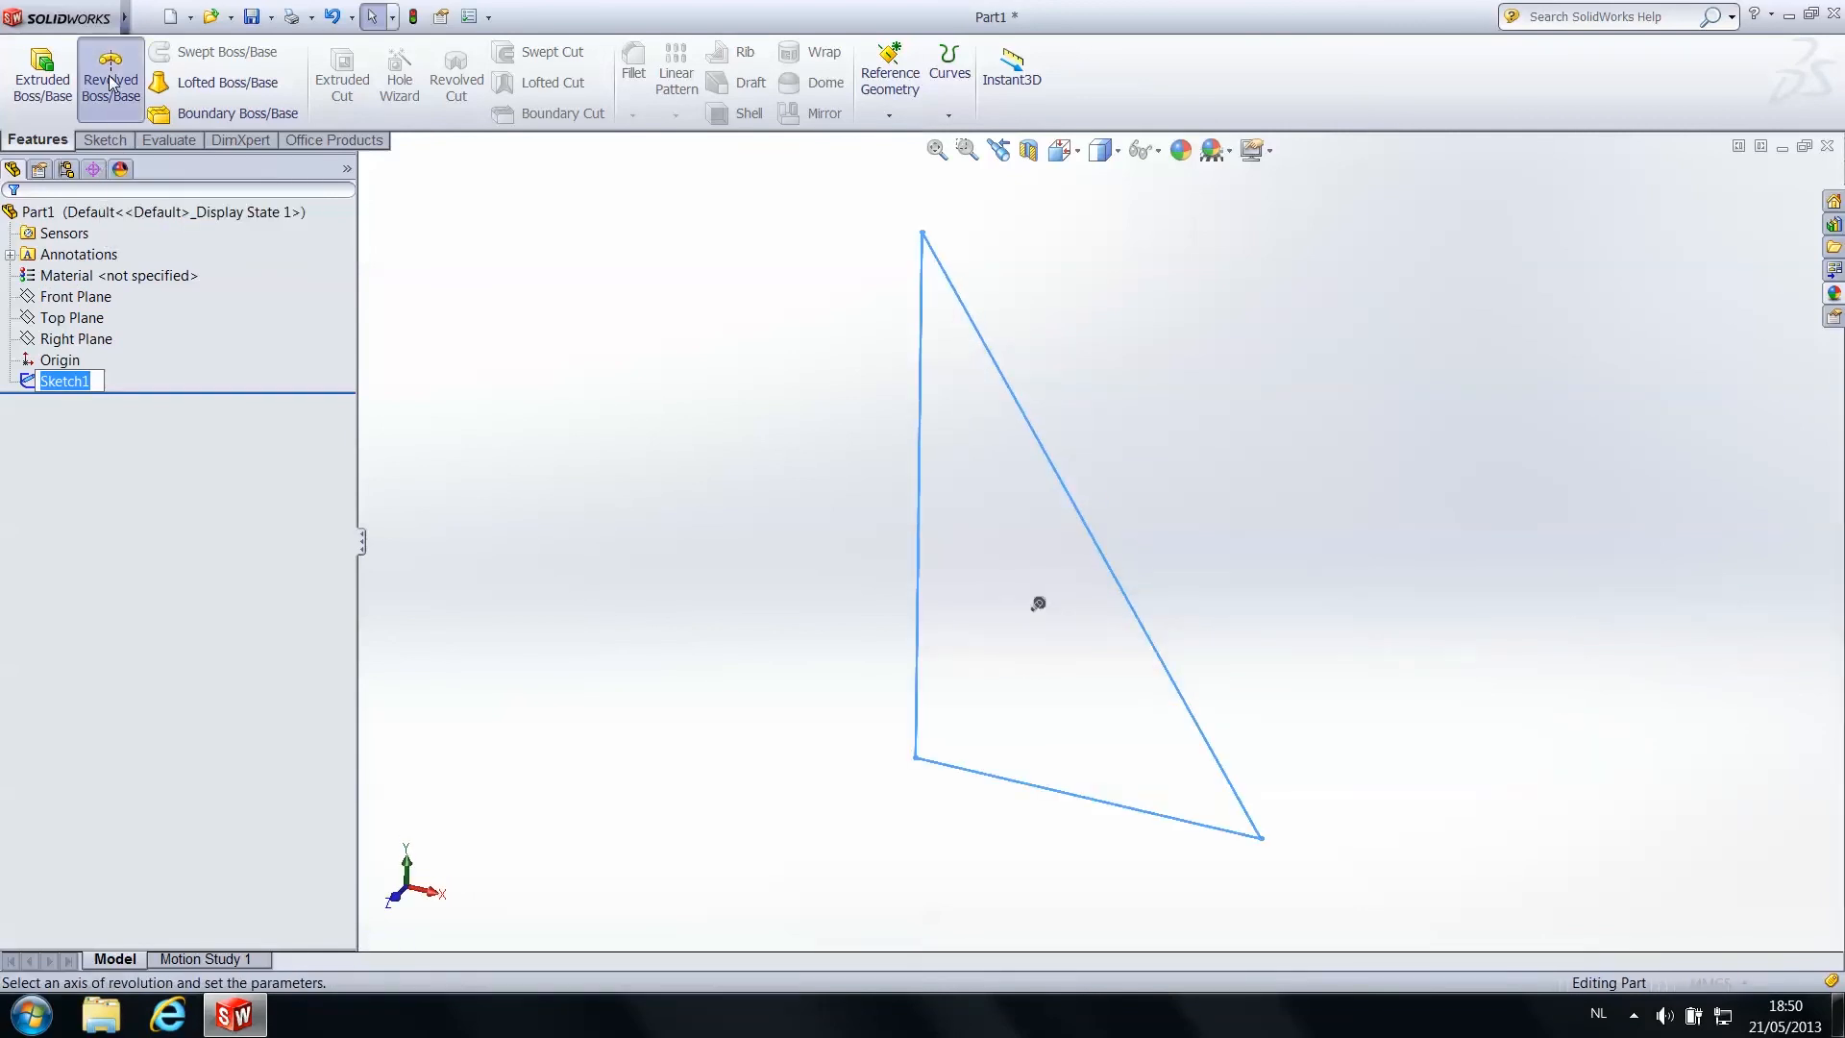
pyautogui.moveTo(663, 490)
pyautogui.mouseDown(button='middle')
pyautogui.moveTo(717, 424)
pyautogui.moveTo(670, 429)
pyautogui.mouseUp(button='middle')
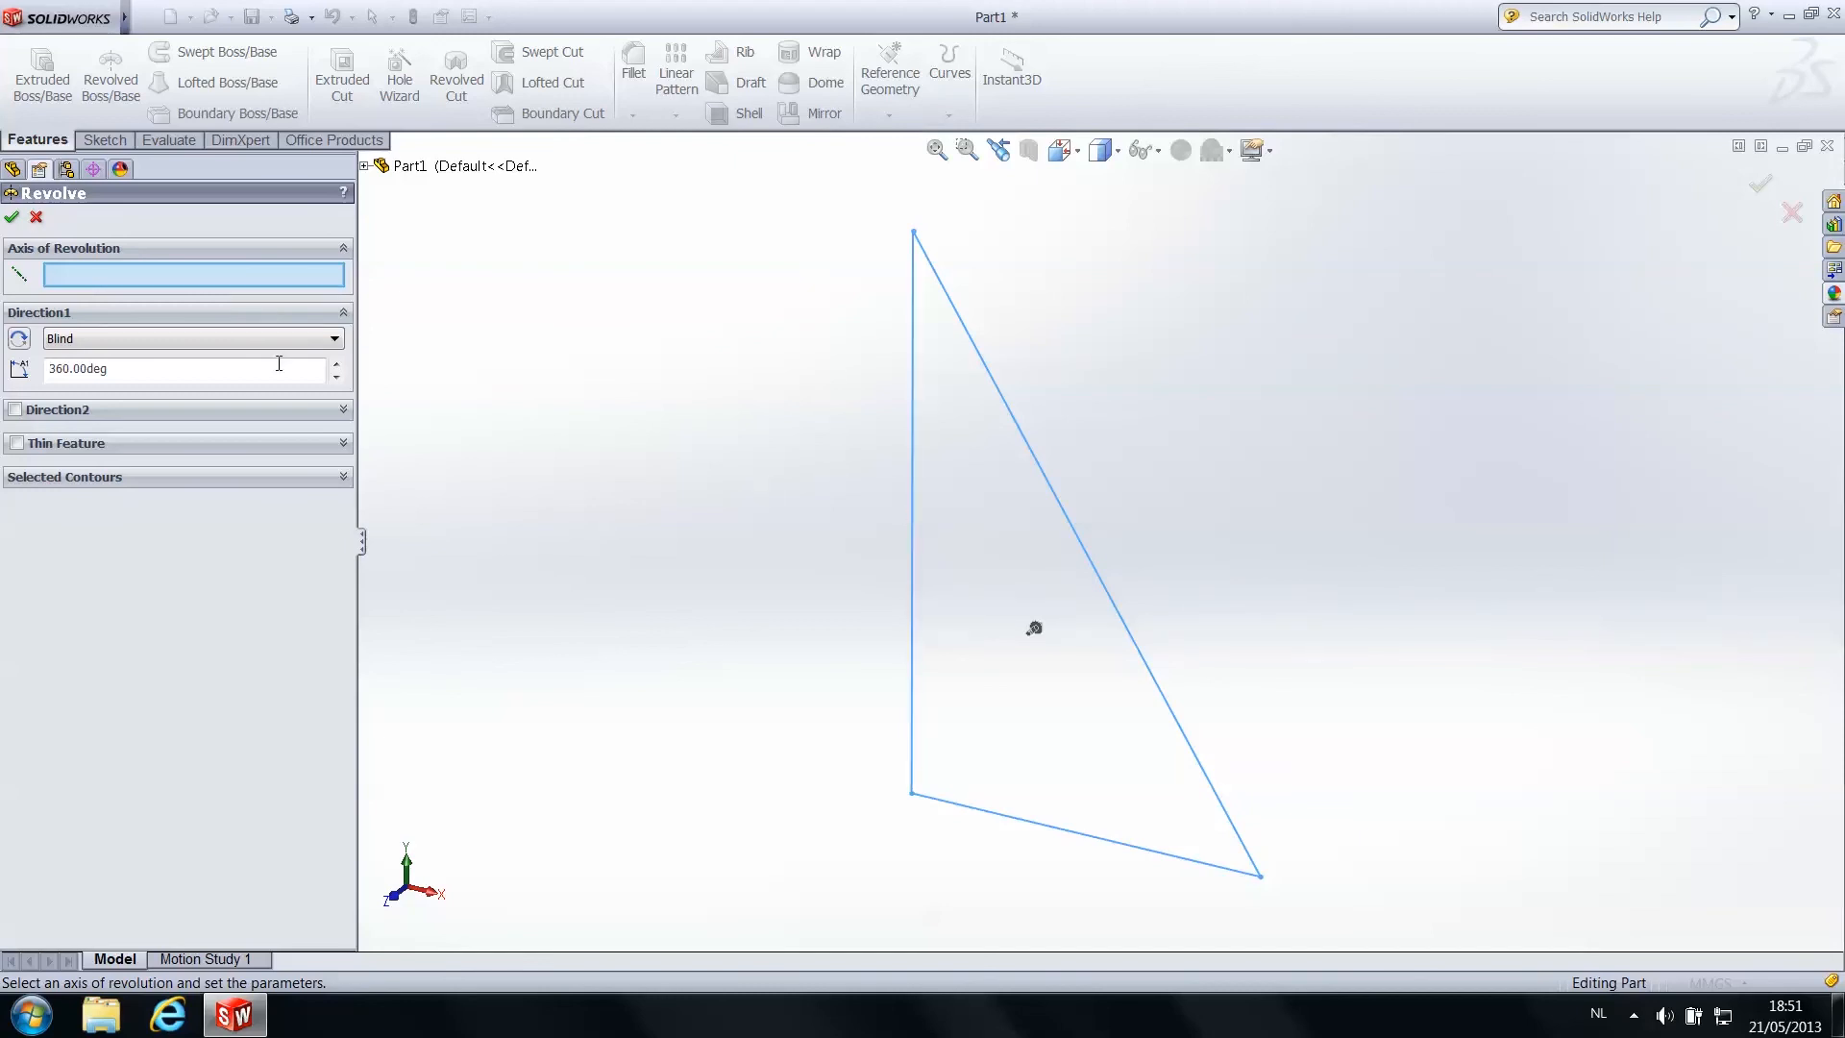
pyautogui.click(913, 488)
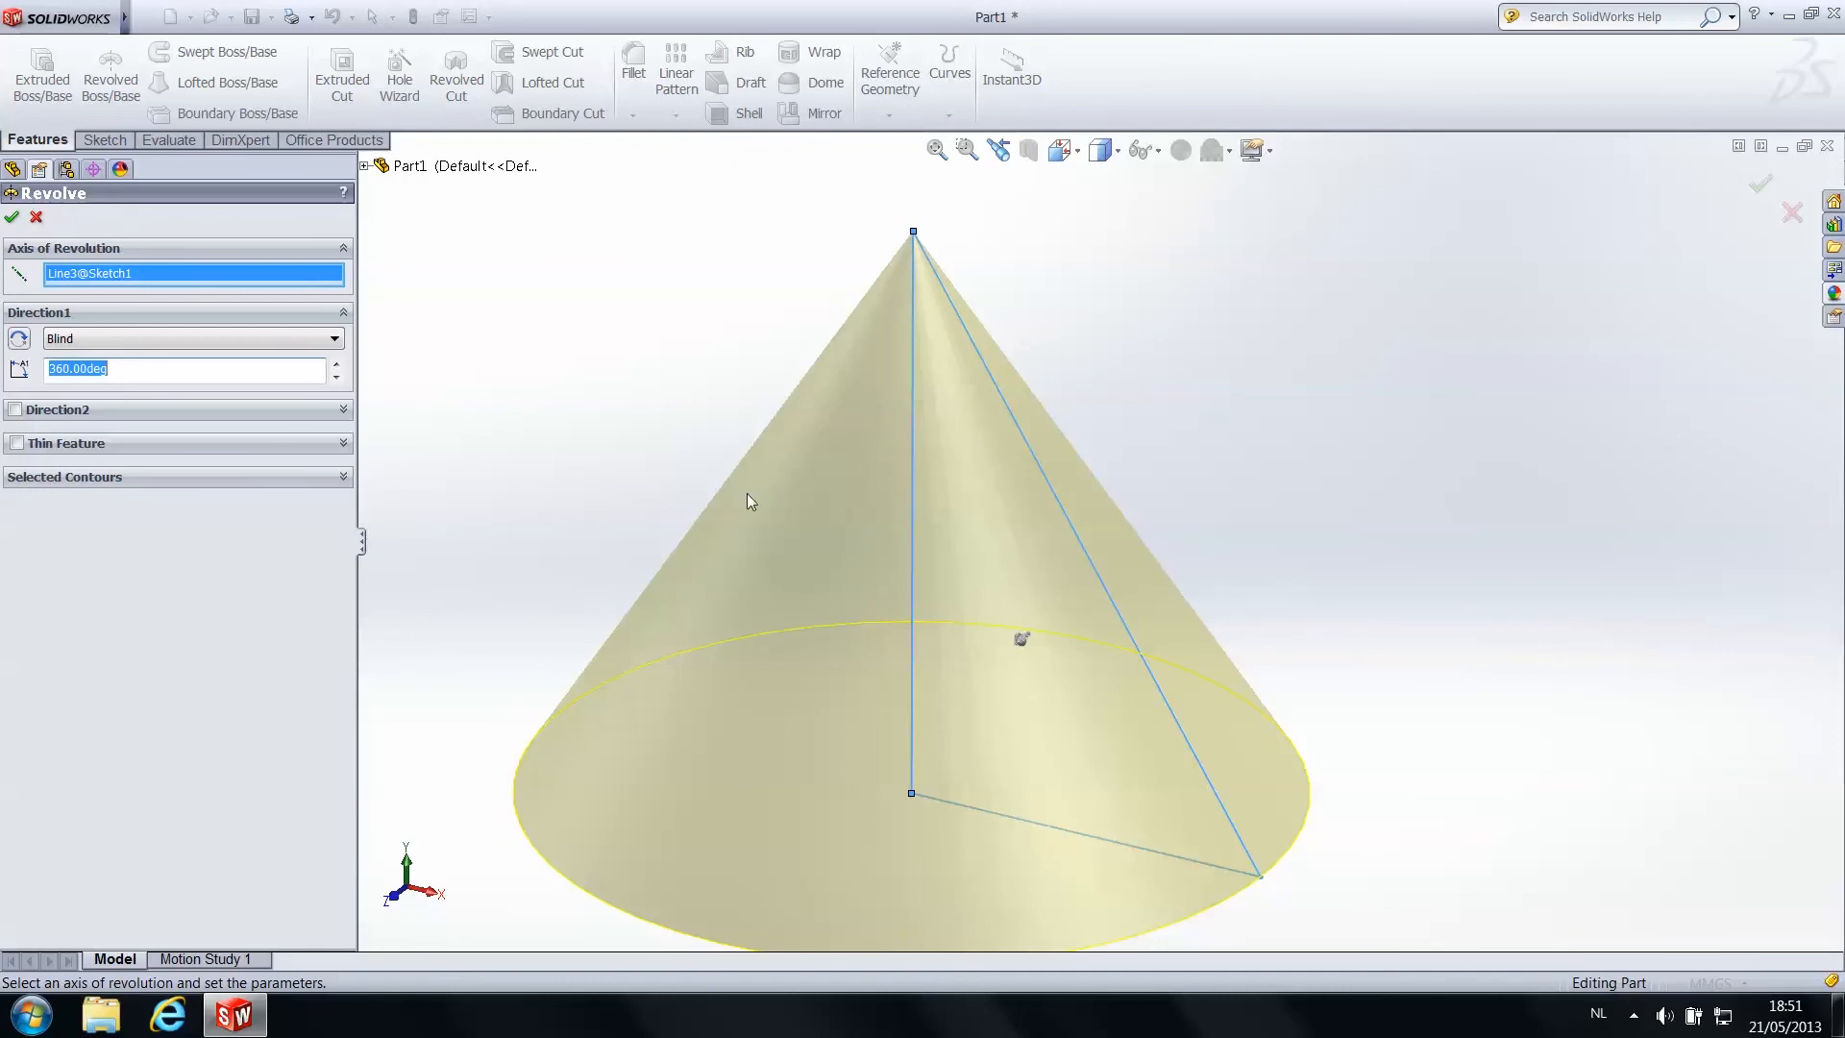
pyautogui.scroll(1, 649, 485)
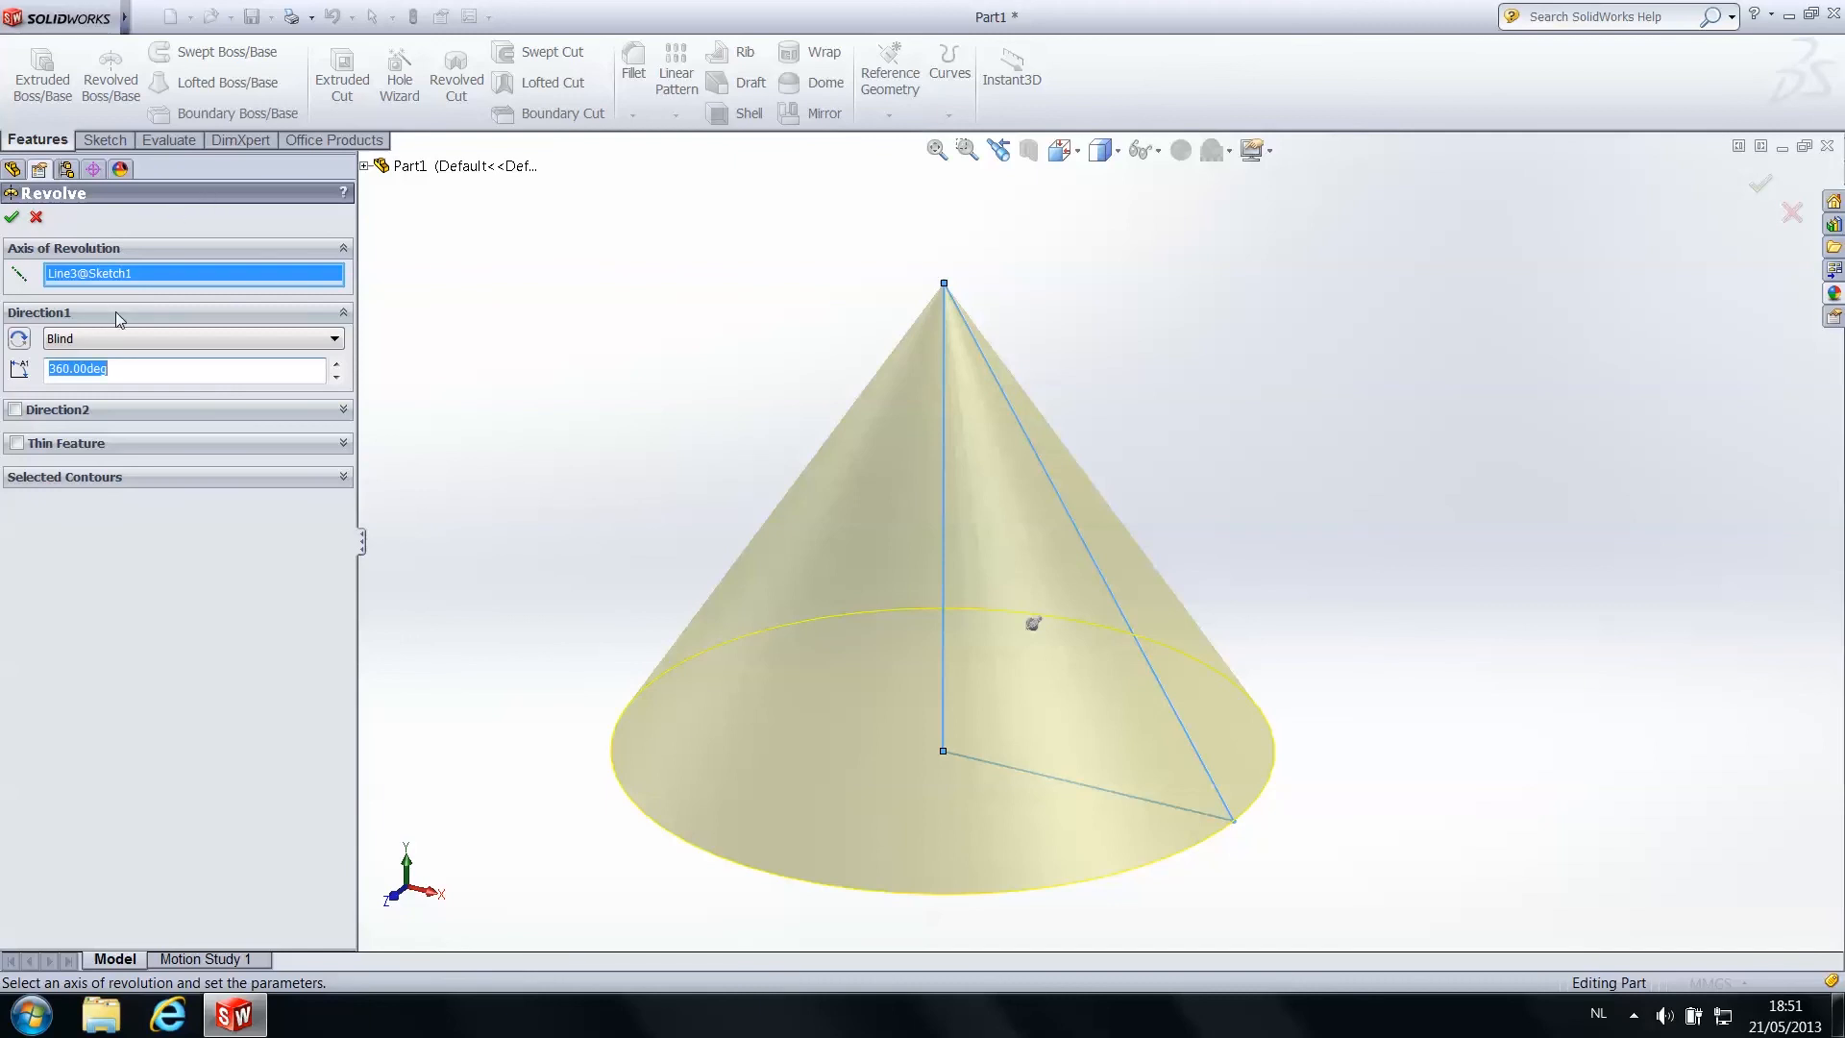
pyautogui.moveTo(1227, 580); pyautogui.dragTo(1176, 574, button='middle')
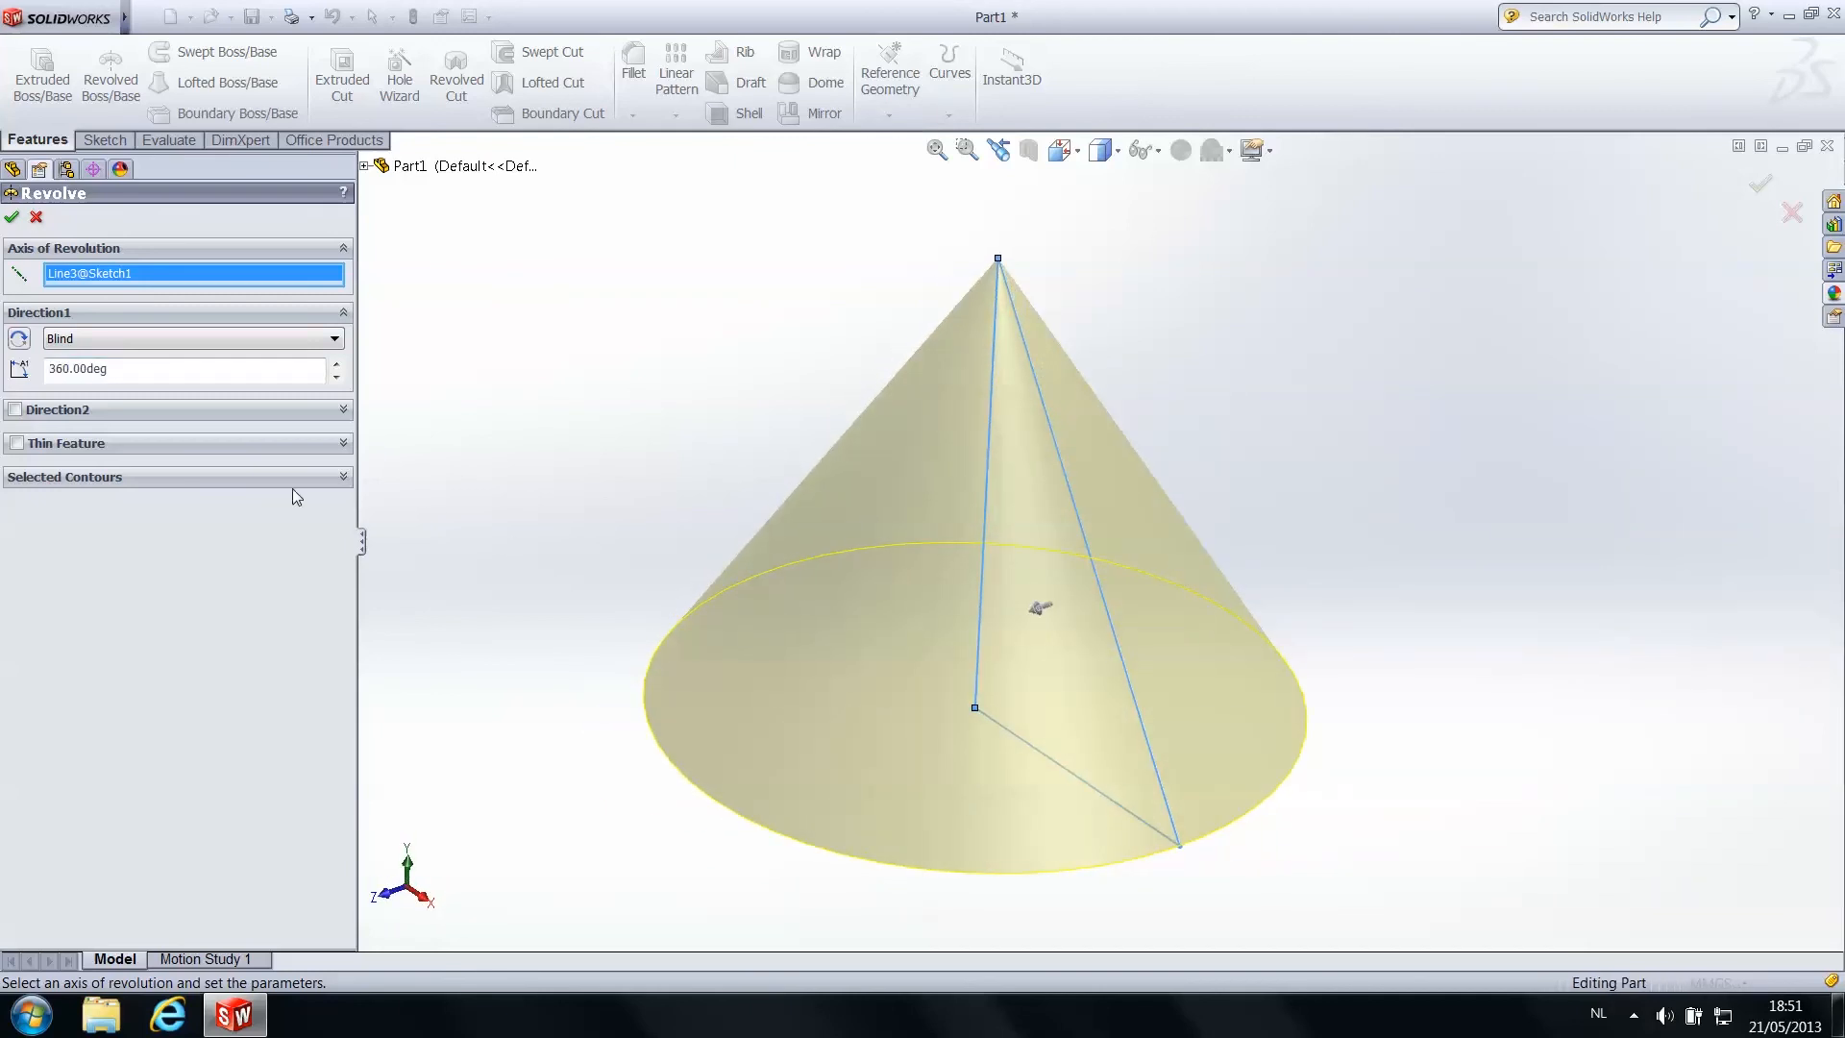
# Set the revolve angle to 180 degrees to preview a half cone
pyautogui.doubleClick(120, 369)
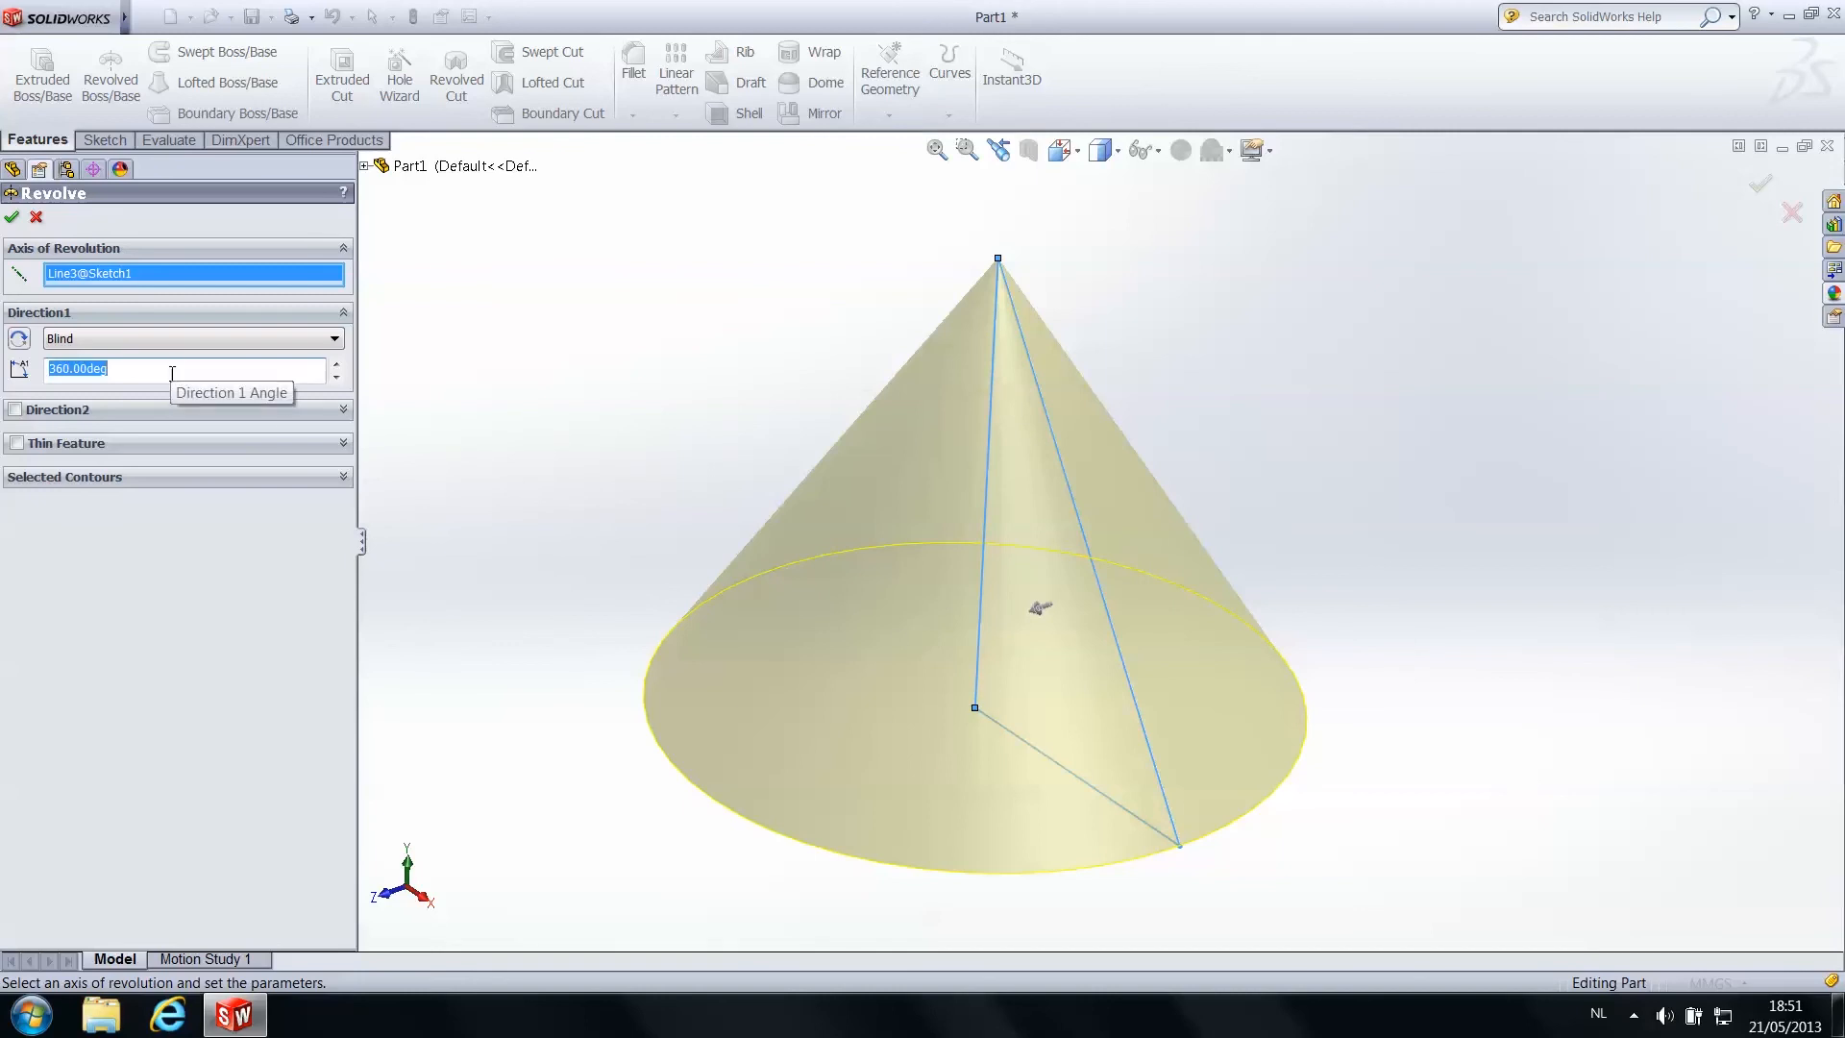
pyautogui.write('180')
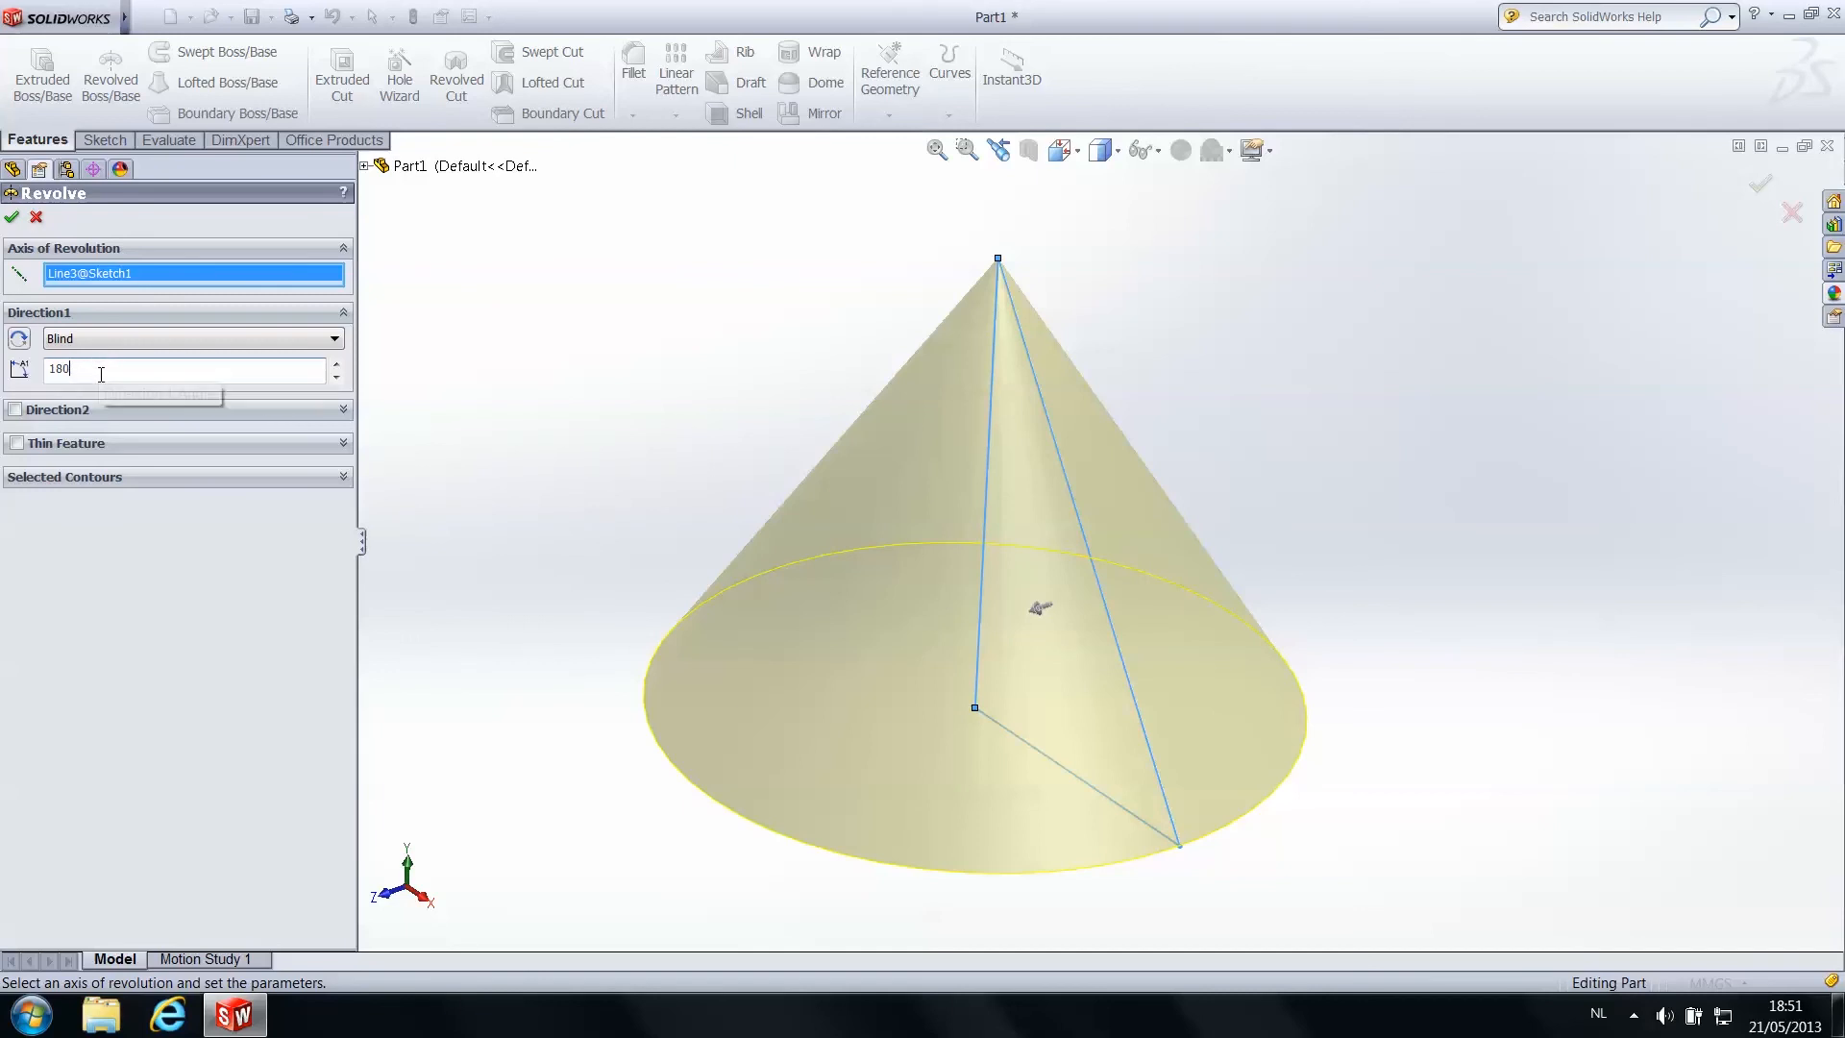
pyautogui.press('Return')
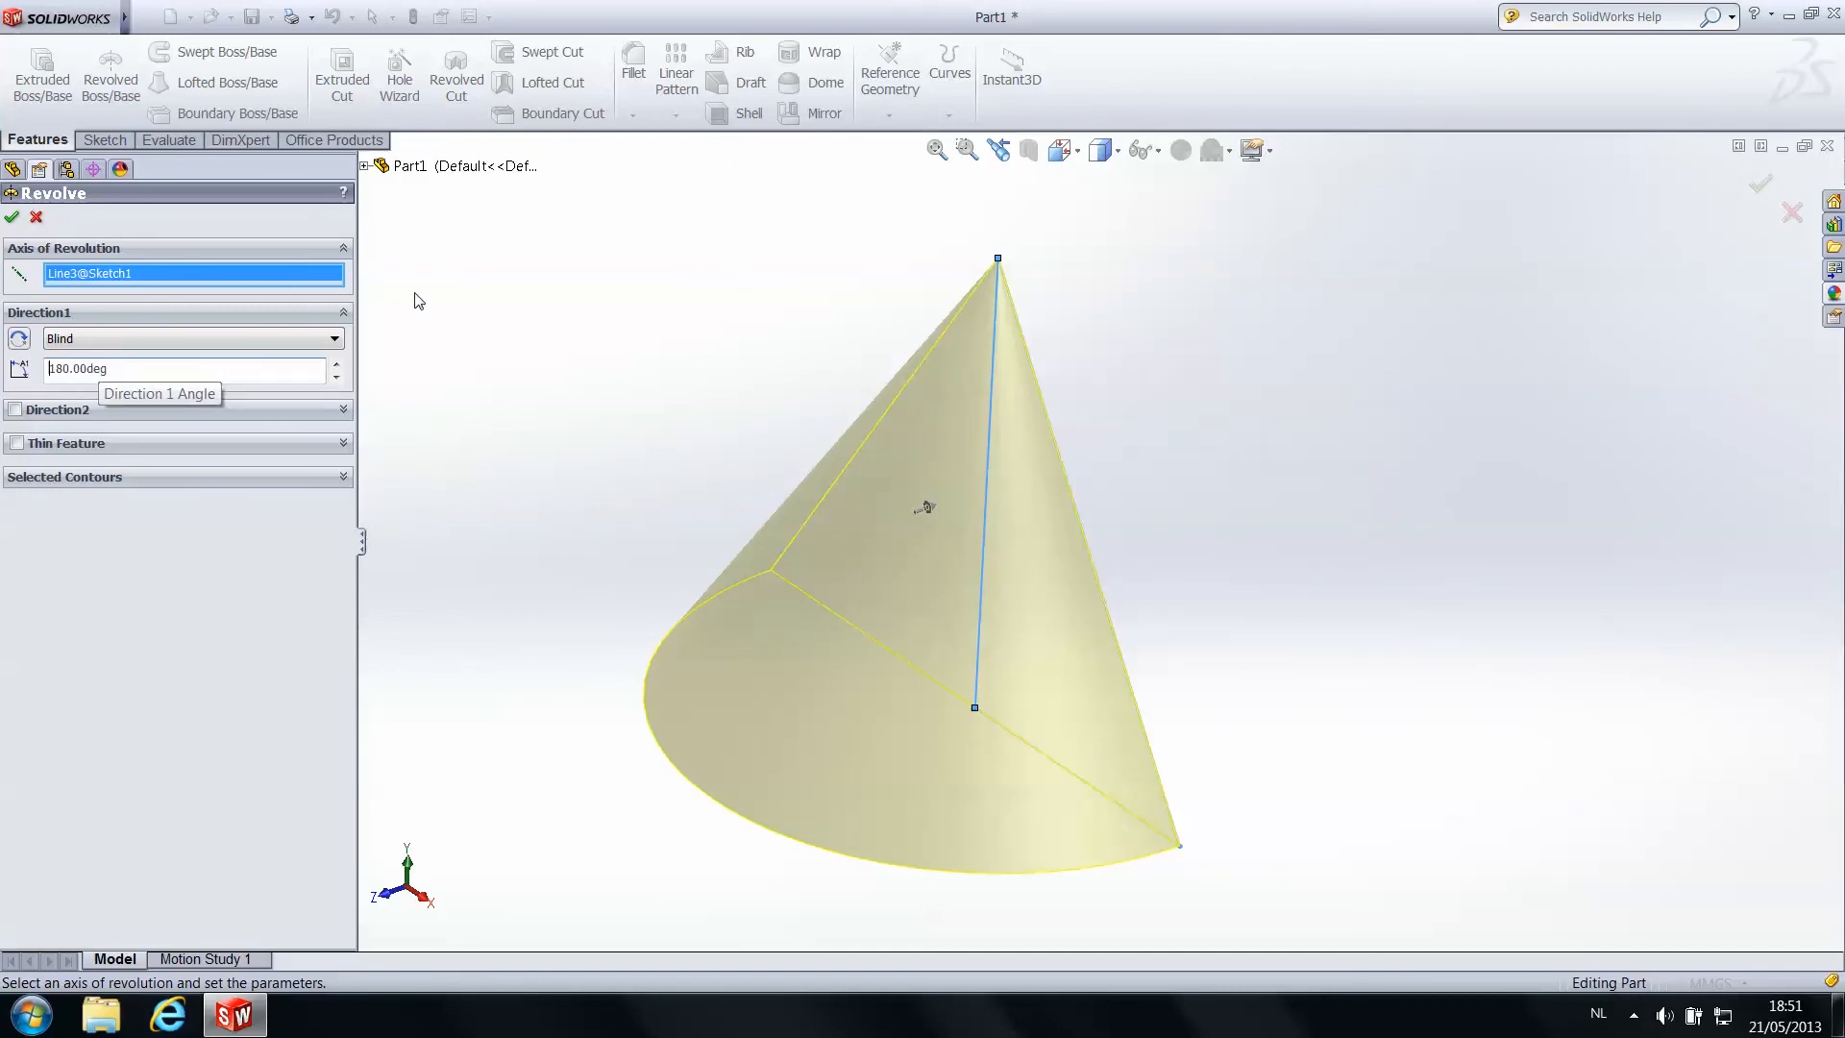
# Adjust the revolve angle freehand with the direction handle in the model, ending at about 301 degrees
pyautogui.moveTo(1236, 473); pyautogui.dragTo(1217, 637, button='middle')
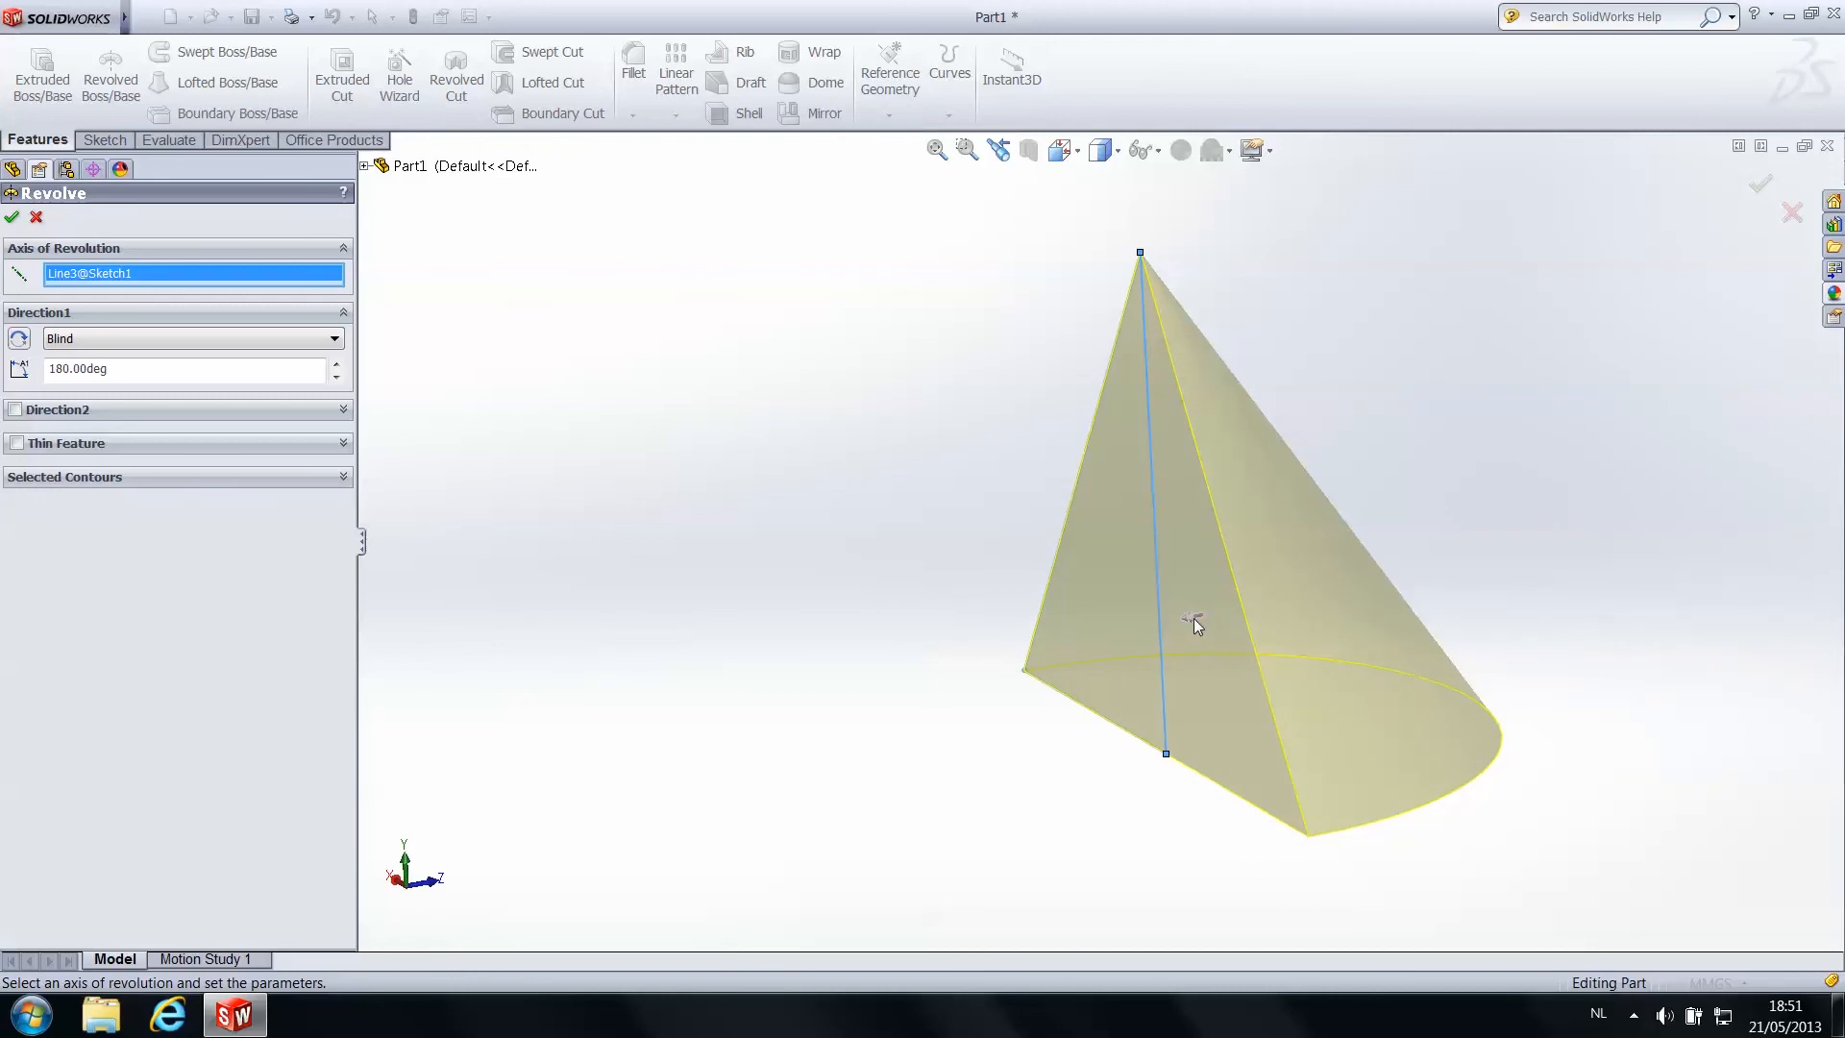
pyautogui.scroll(-3, 1190, 619)
pyautogui.scroll(-1, 1173, 599)
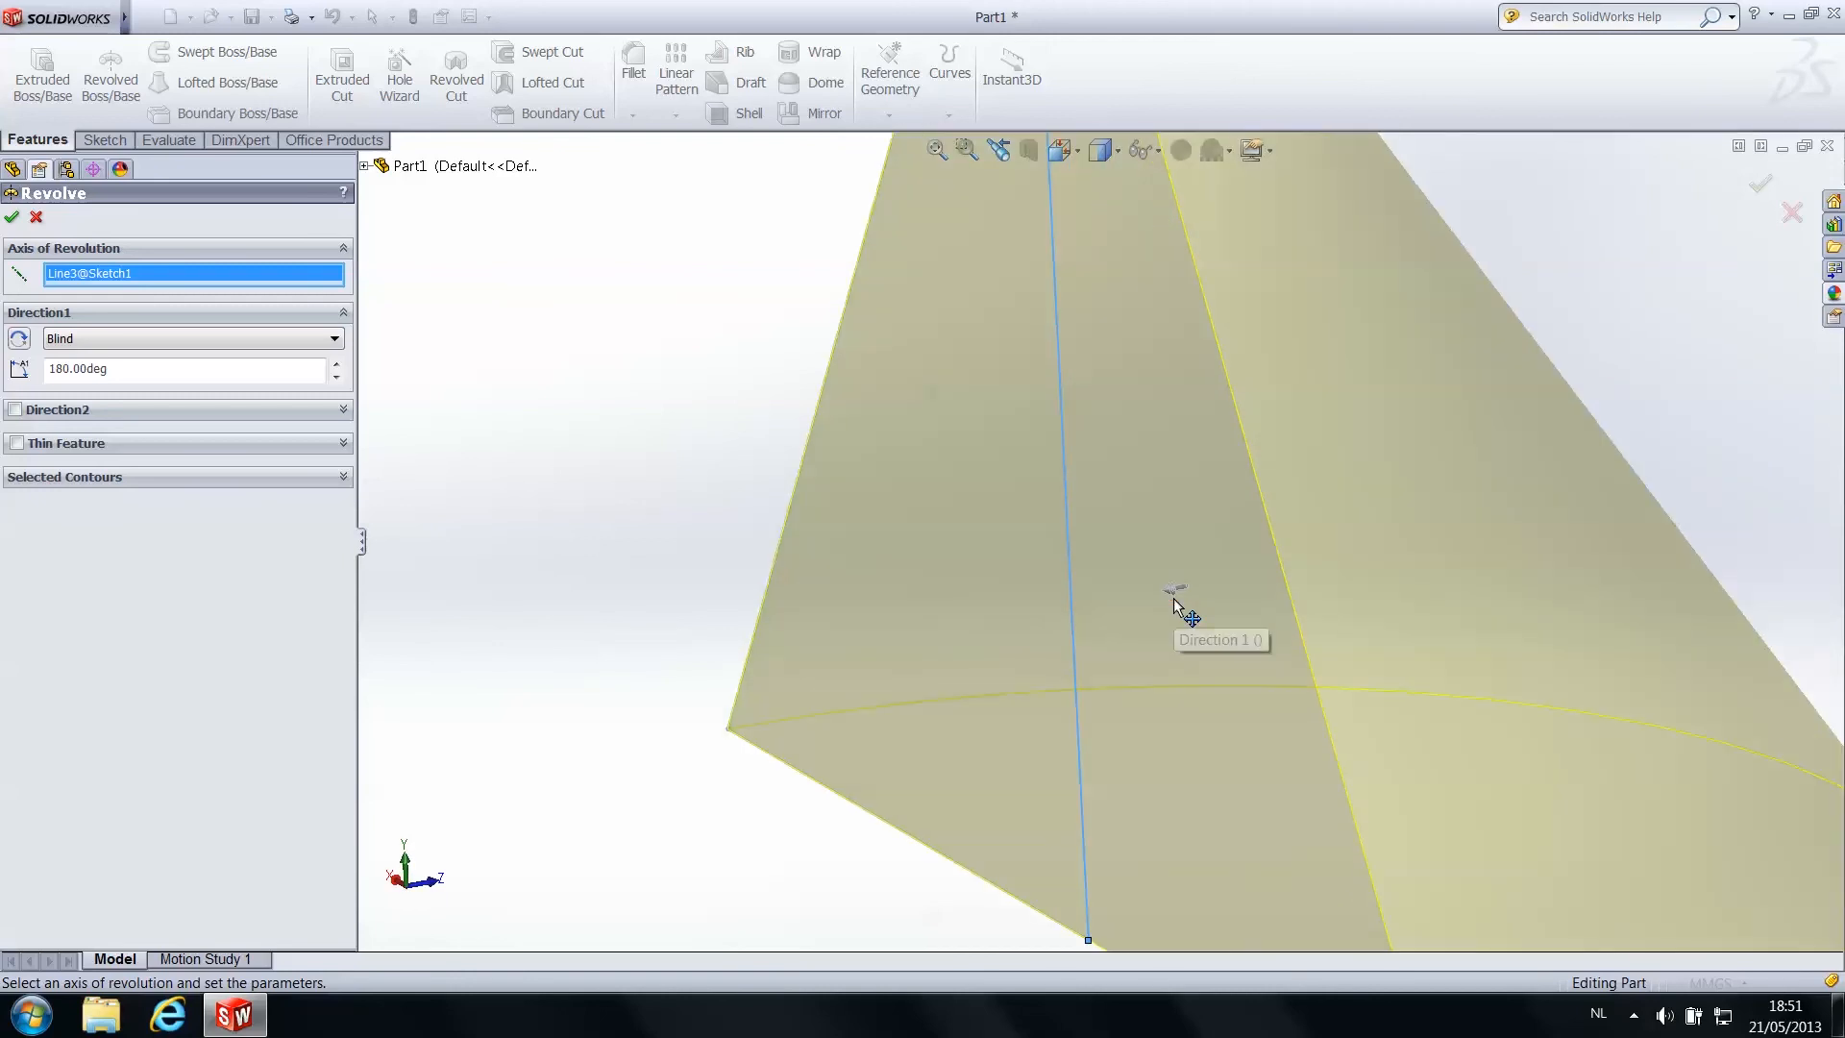
pyautogui.scroll(3, 1173, 600)
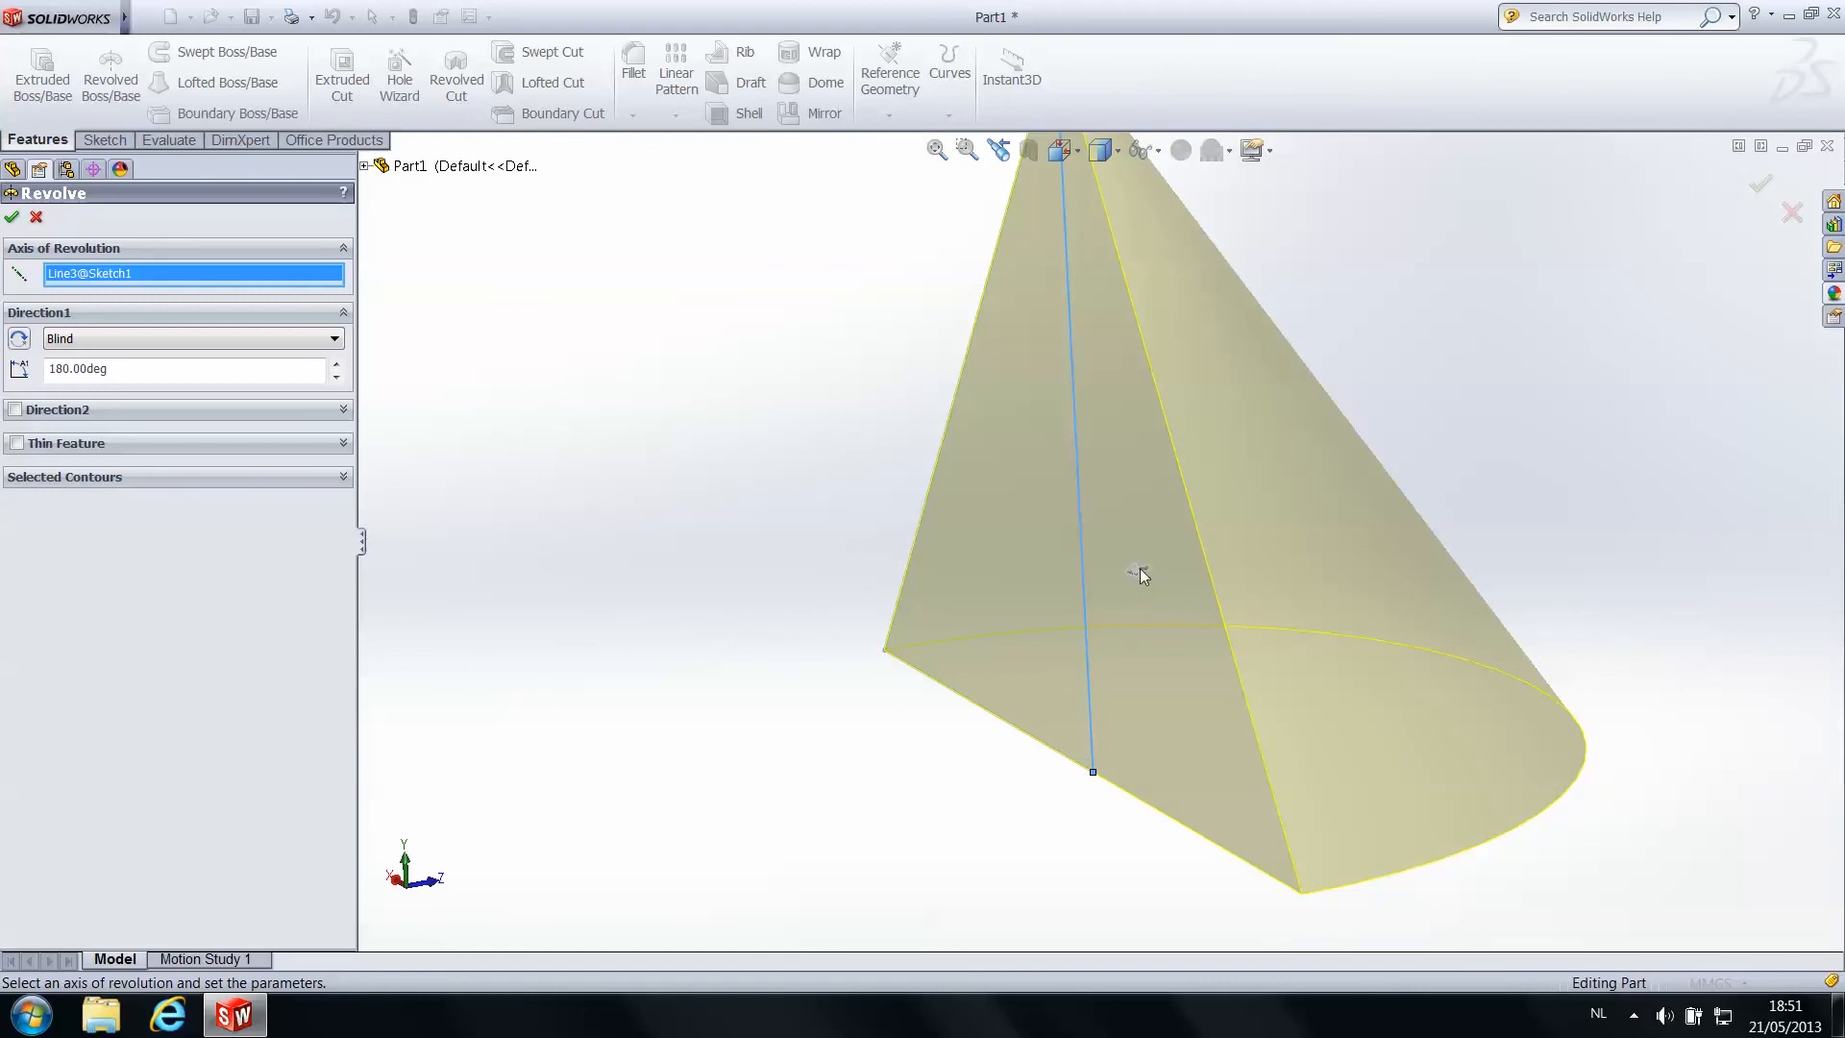
pyautogui.scroll(2, 1143, 587)
pyautogui.moveTo(1119, 563)
pyautogui.mouseDown()
pyautogui.moveTo(1047, 580)
pyautogui.moveTo(960, 565)
pyautogui.mouseUp()
pyautogui.moveTo(1022, 556); pyautogui.dragTo(1033, 921, button='middle')
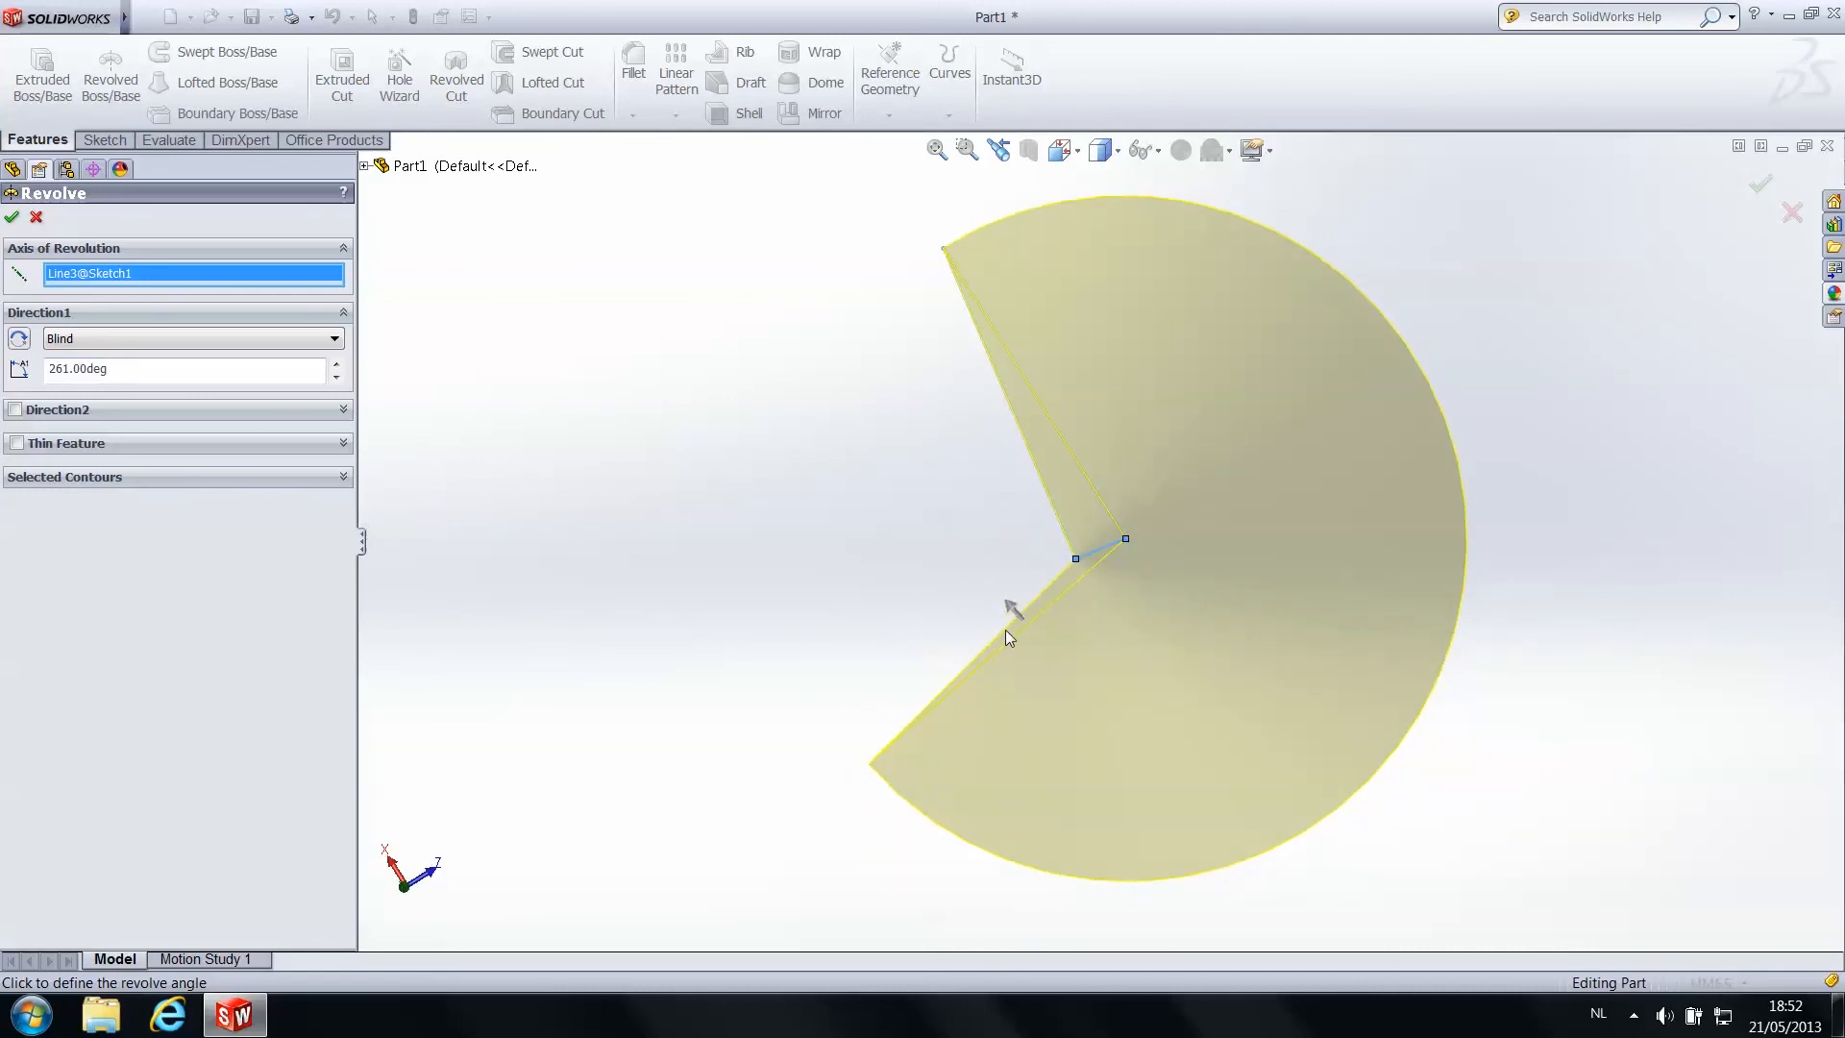
pyautogui.moveTo(1014, 615); pyautogui.dragTo(1021, 530)
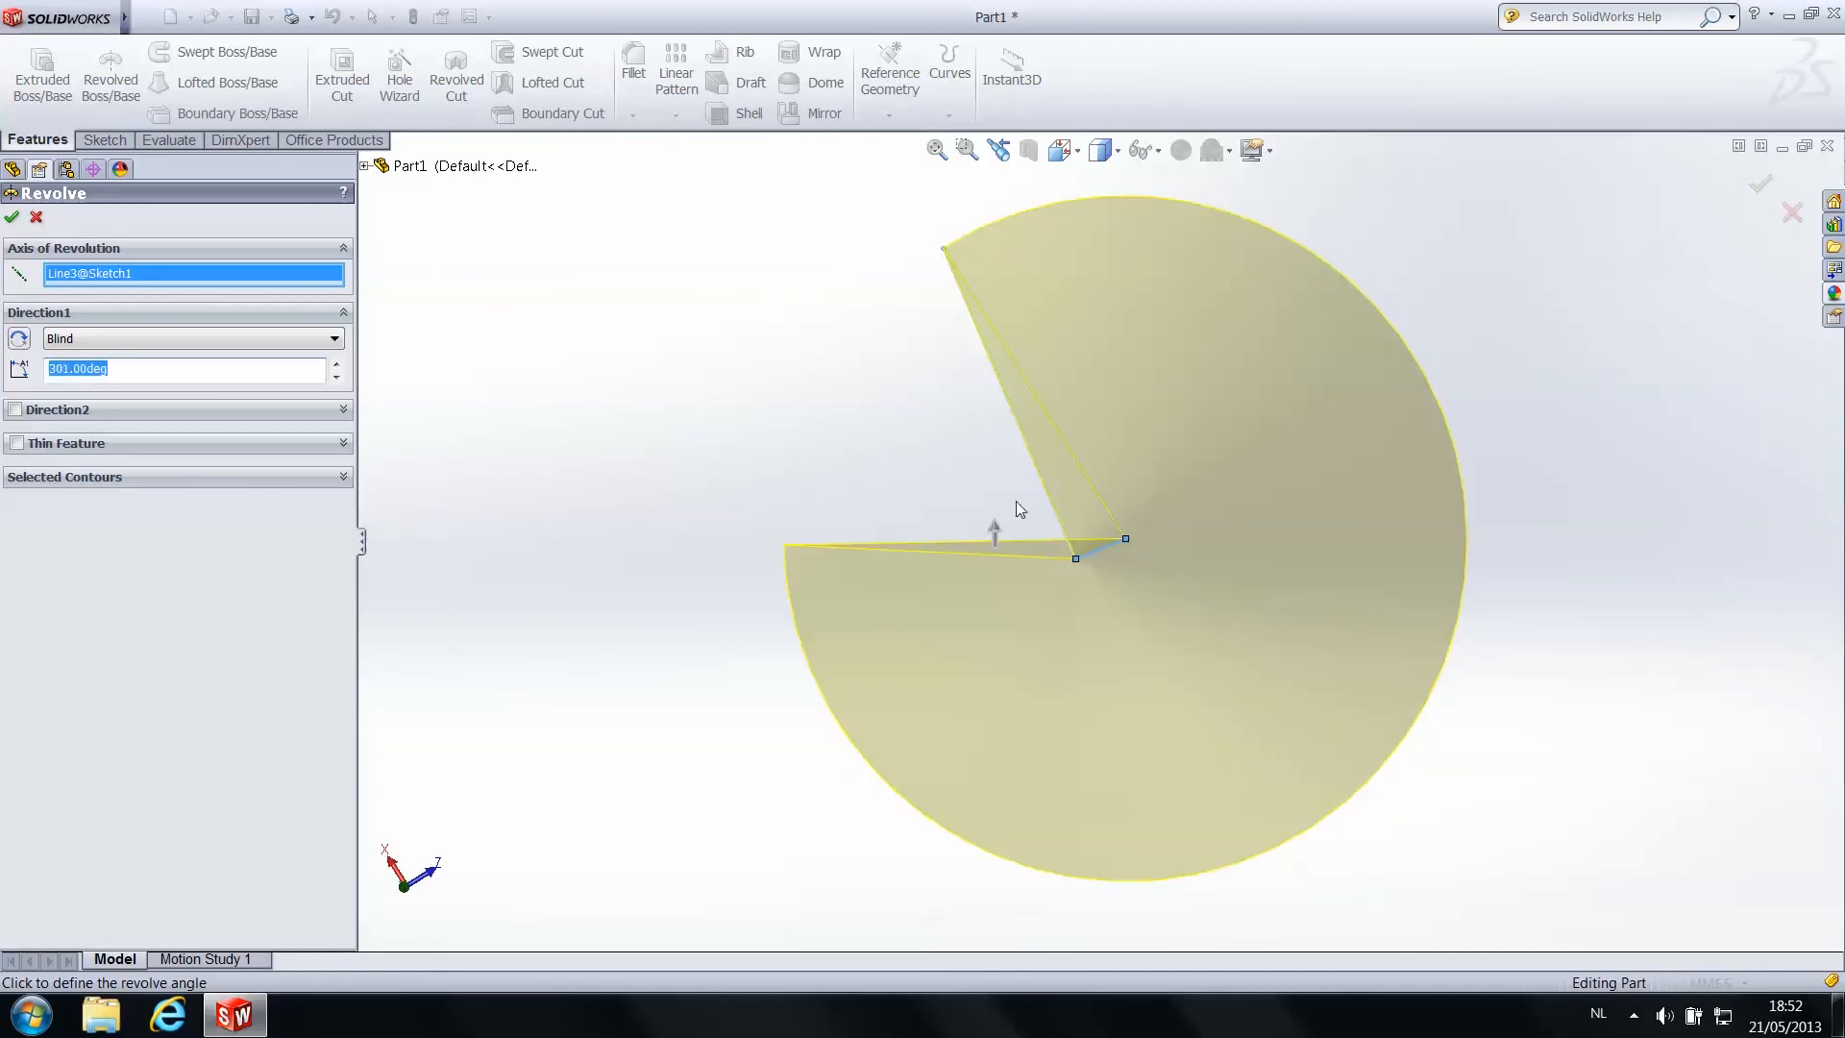
# Set the revolve angle to 360 degrees and accept the feature to create the full cone
pyautogui.doubleClick(206, 370)
pyautogui.write('360')
pyautogui.press('Return')
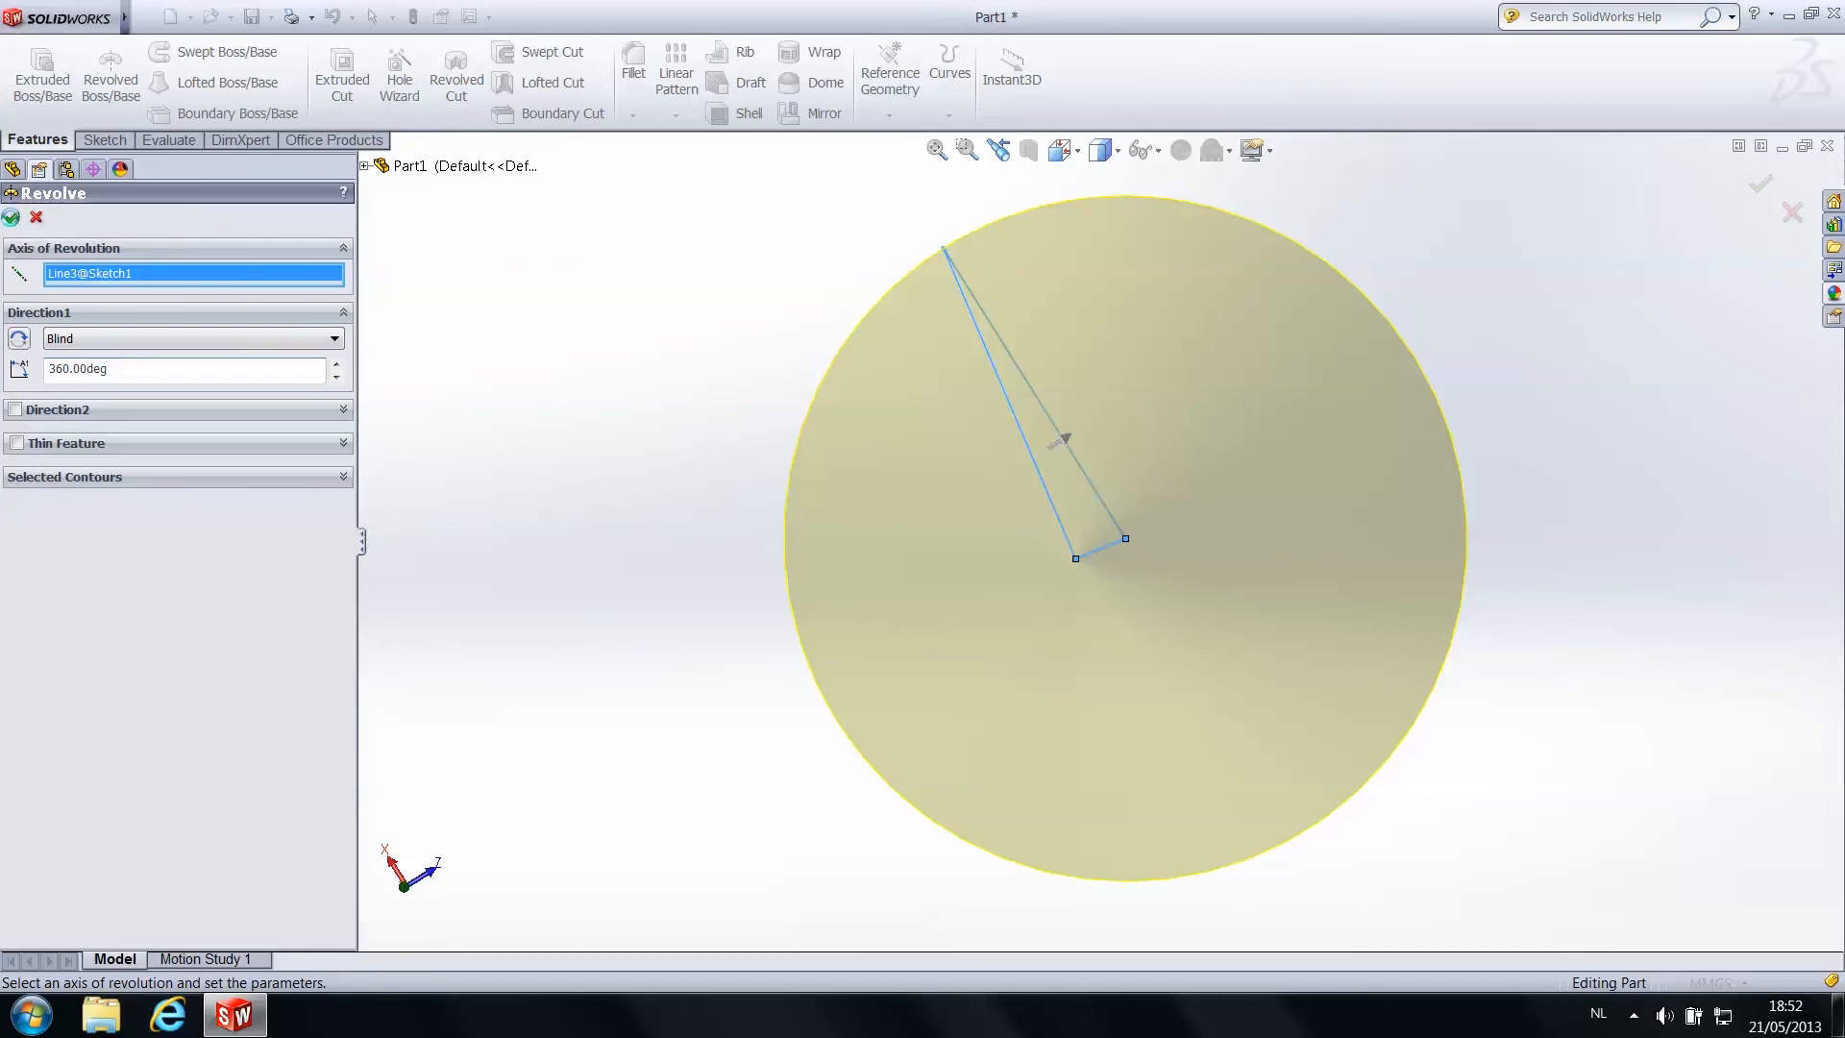
pyautogui.click(12, 217)
# Examine the revolved cone from above, from the side and from several oblique angles
pyautogui.moveTo(994, 396); pyautogui.dragTo(996, 125, button='middle')
pyautogui.scroll(6, 1057, 367)
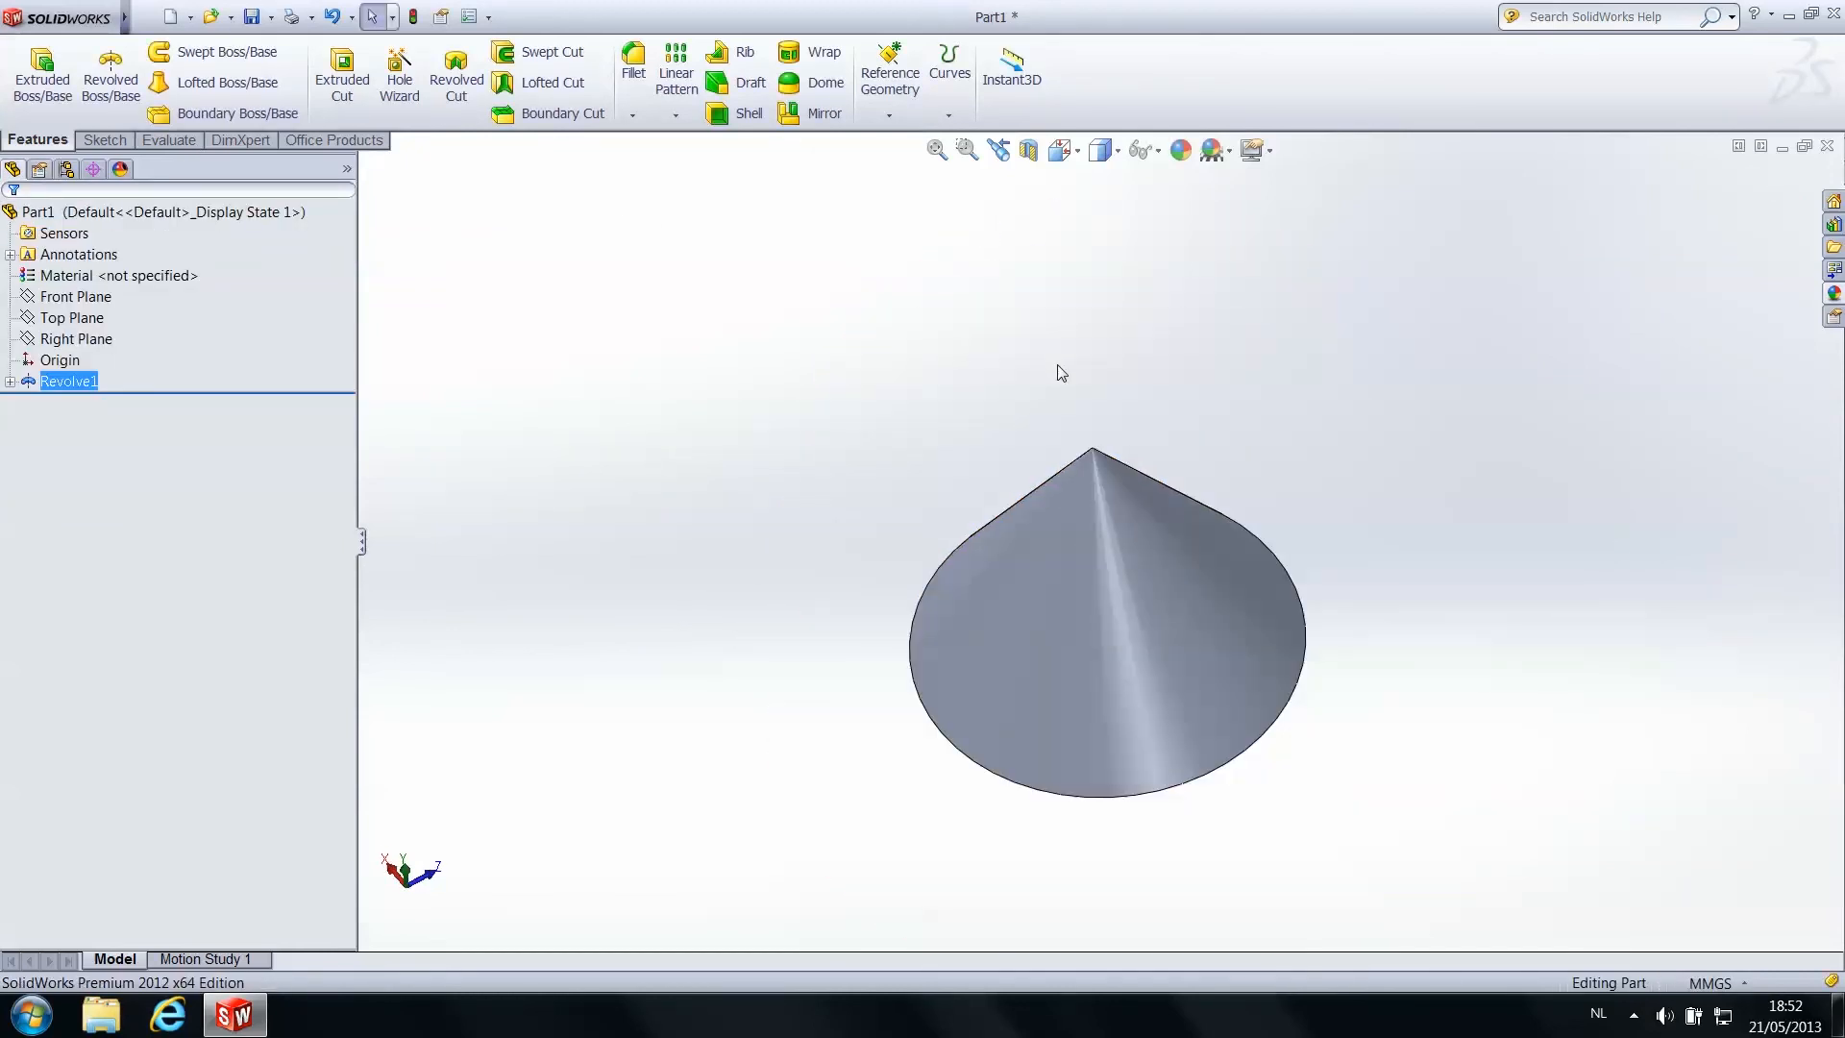
pyautogui.moveTo(1098, 556); pyautogui.dragTo(1104, 375, button='middle')
pyautogui.scroll(-4, 1103, 481)
pyautogui.moveTo(1070, 625); pyautogui.dragTo(778, 807, button='middle')
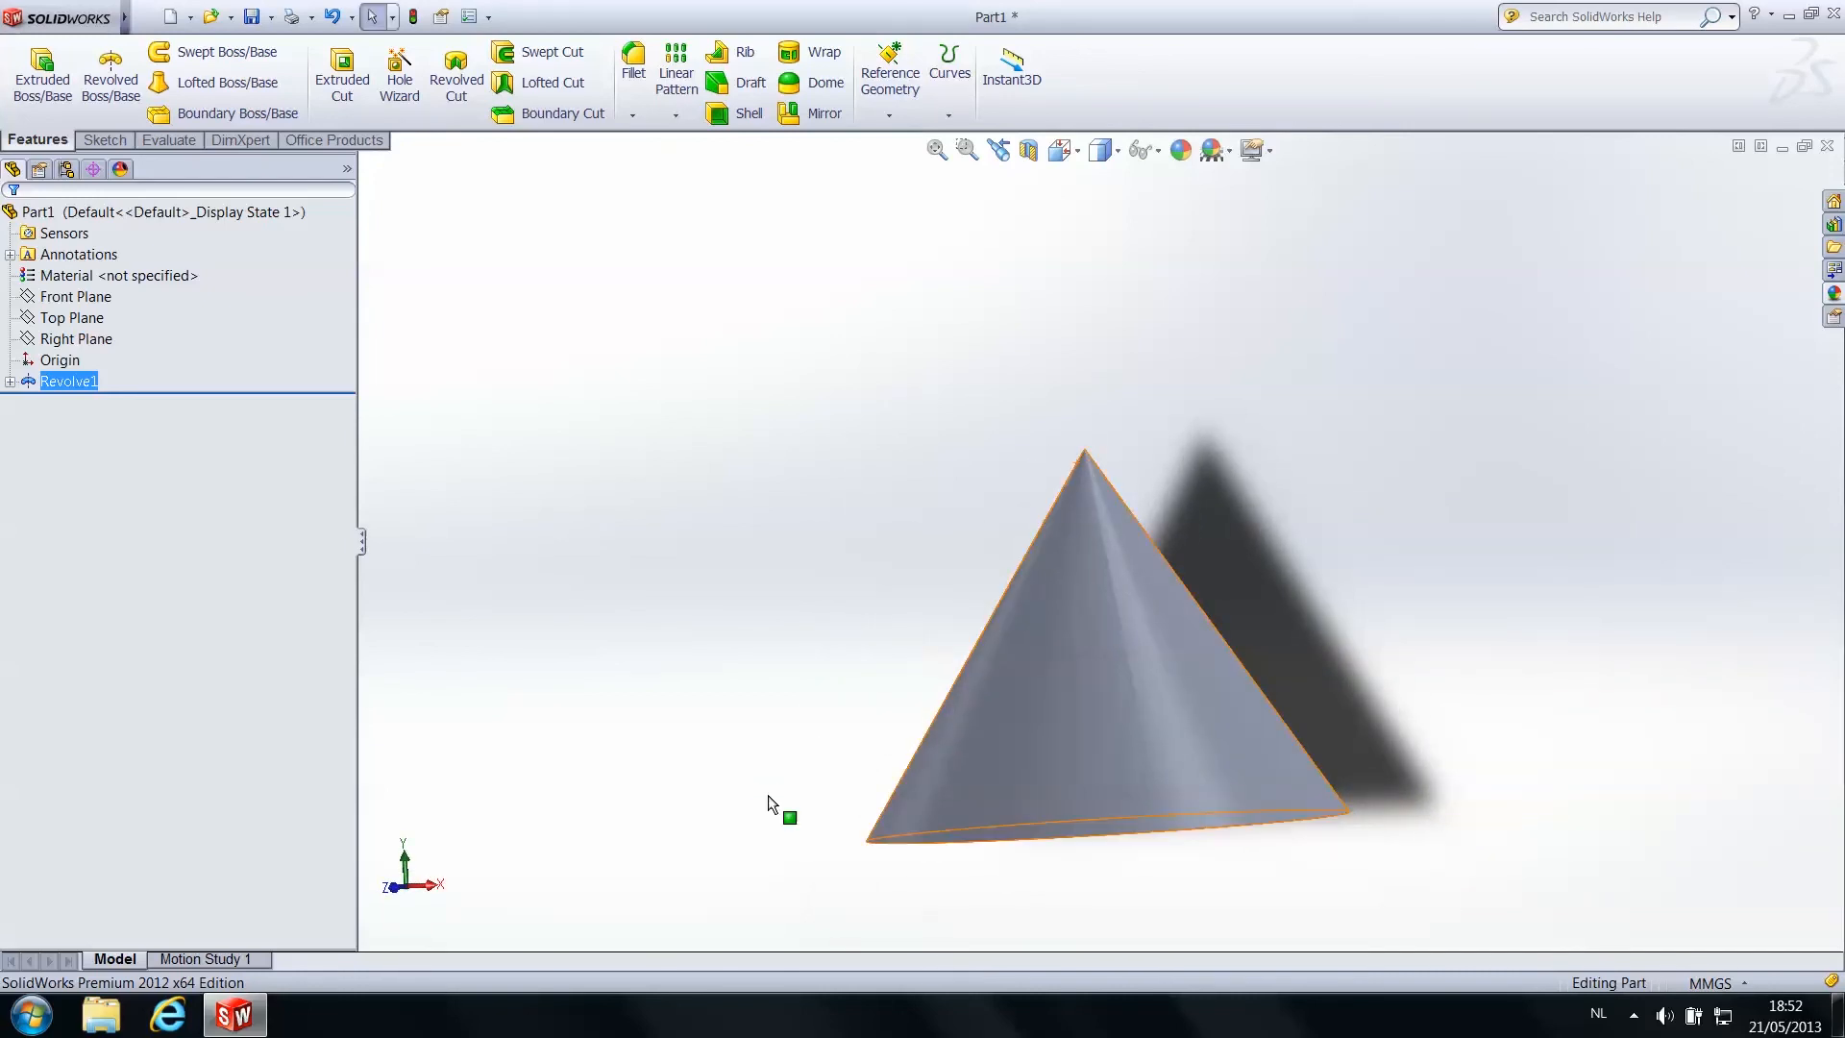
pyautogui.moveTo(976, 549); pyautogui.dragTo(1070, 700, button='middle')
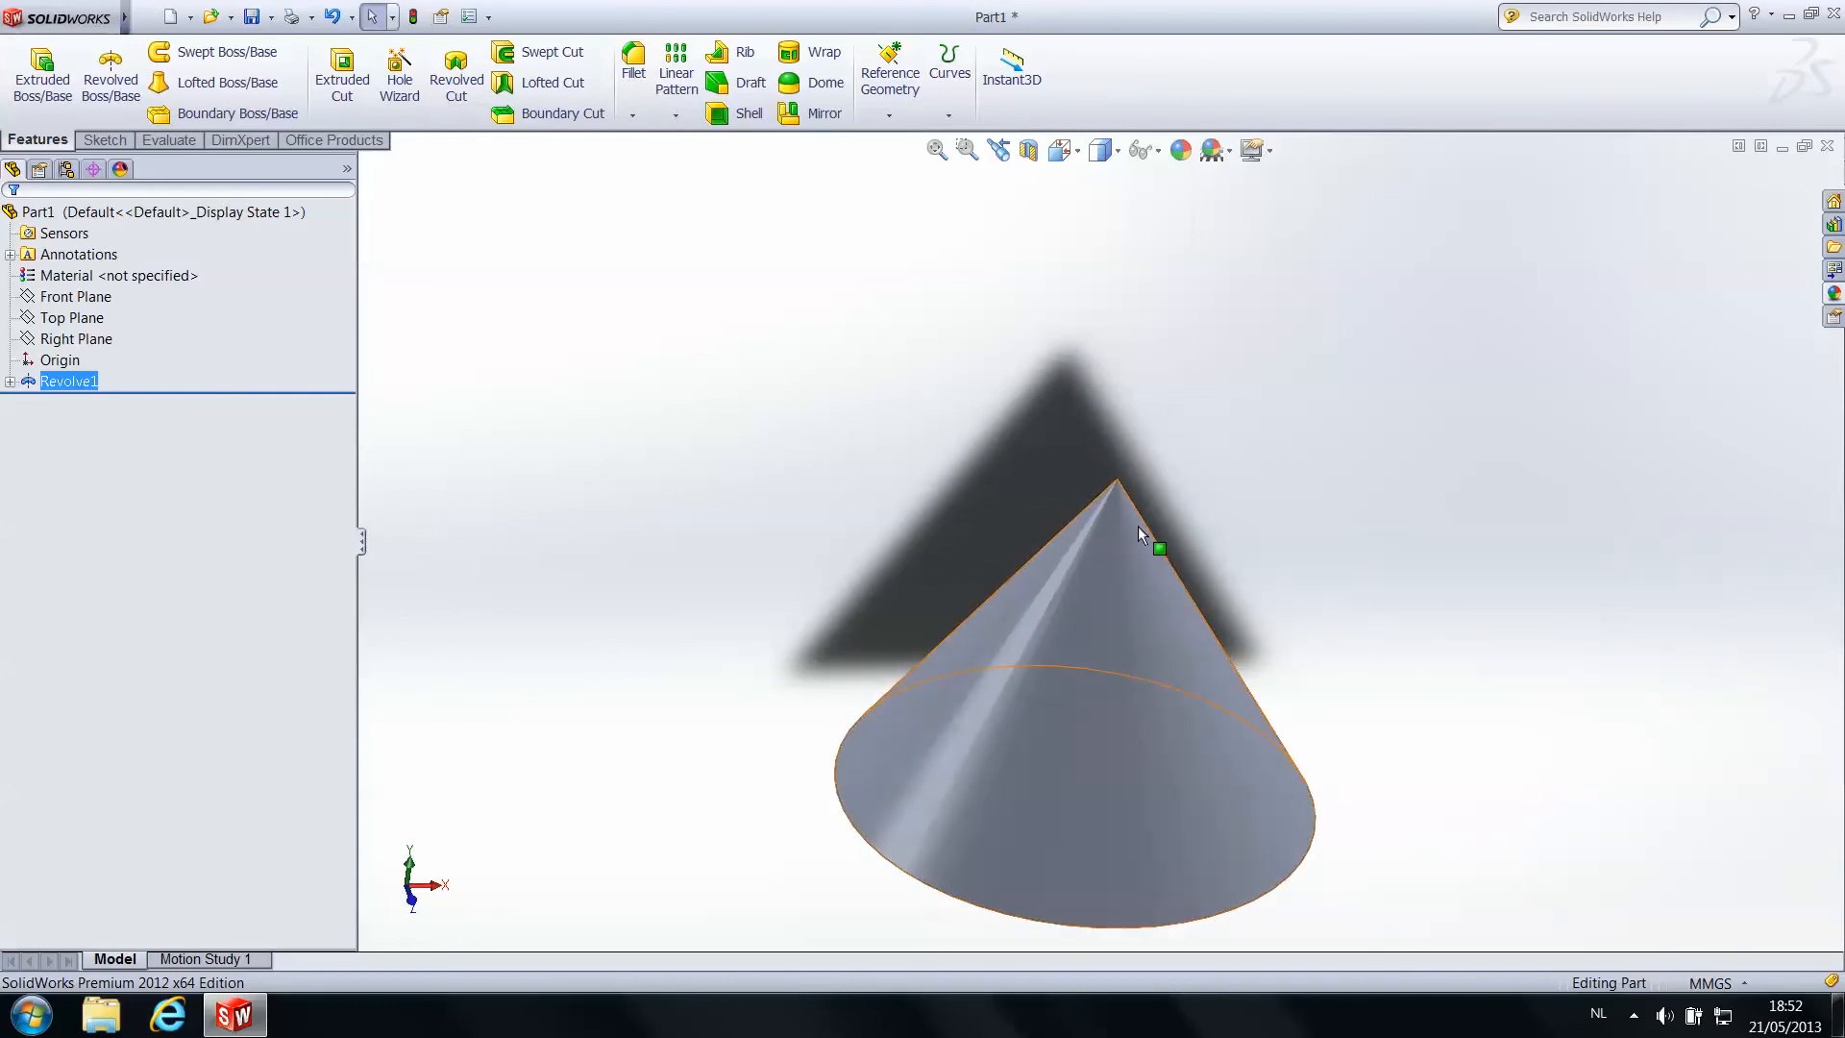
pyautogui.hotkey('ctrl', '5')
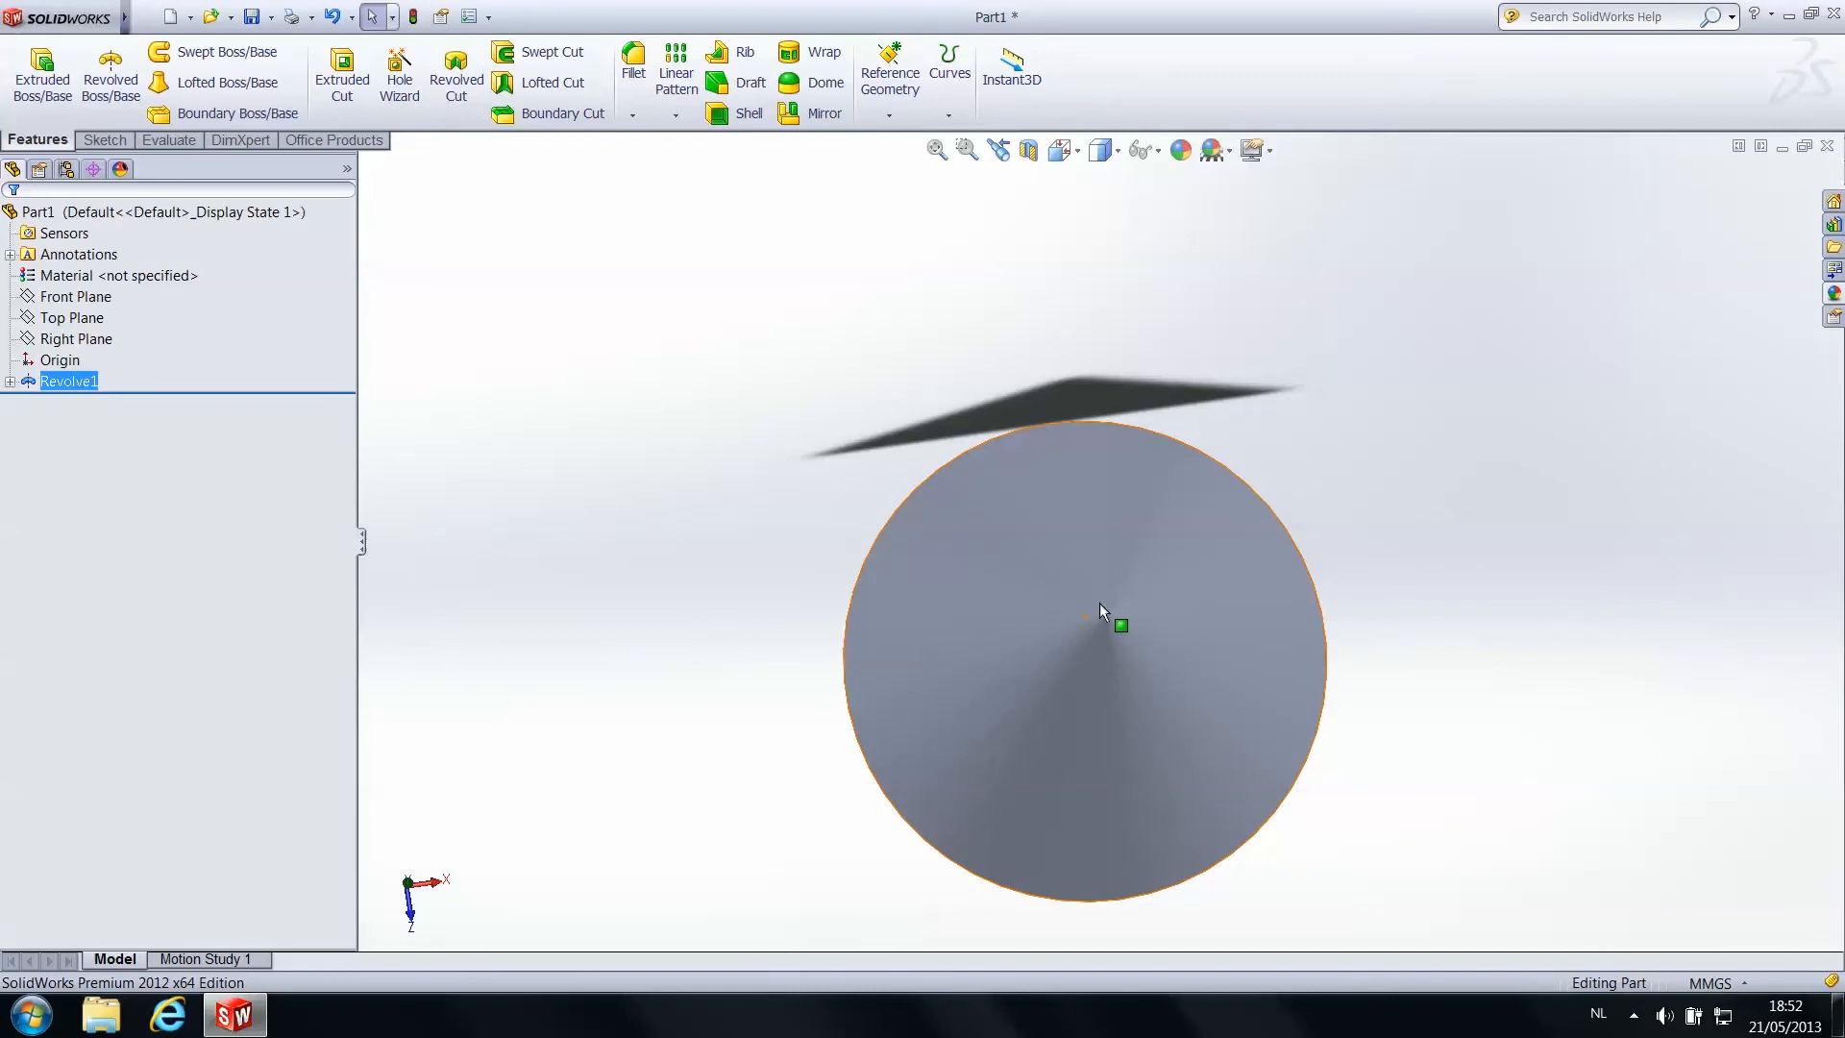
pyautogui.moveTo(1103, 688); pyautogui.dragTo(1081, 537, button='middle')
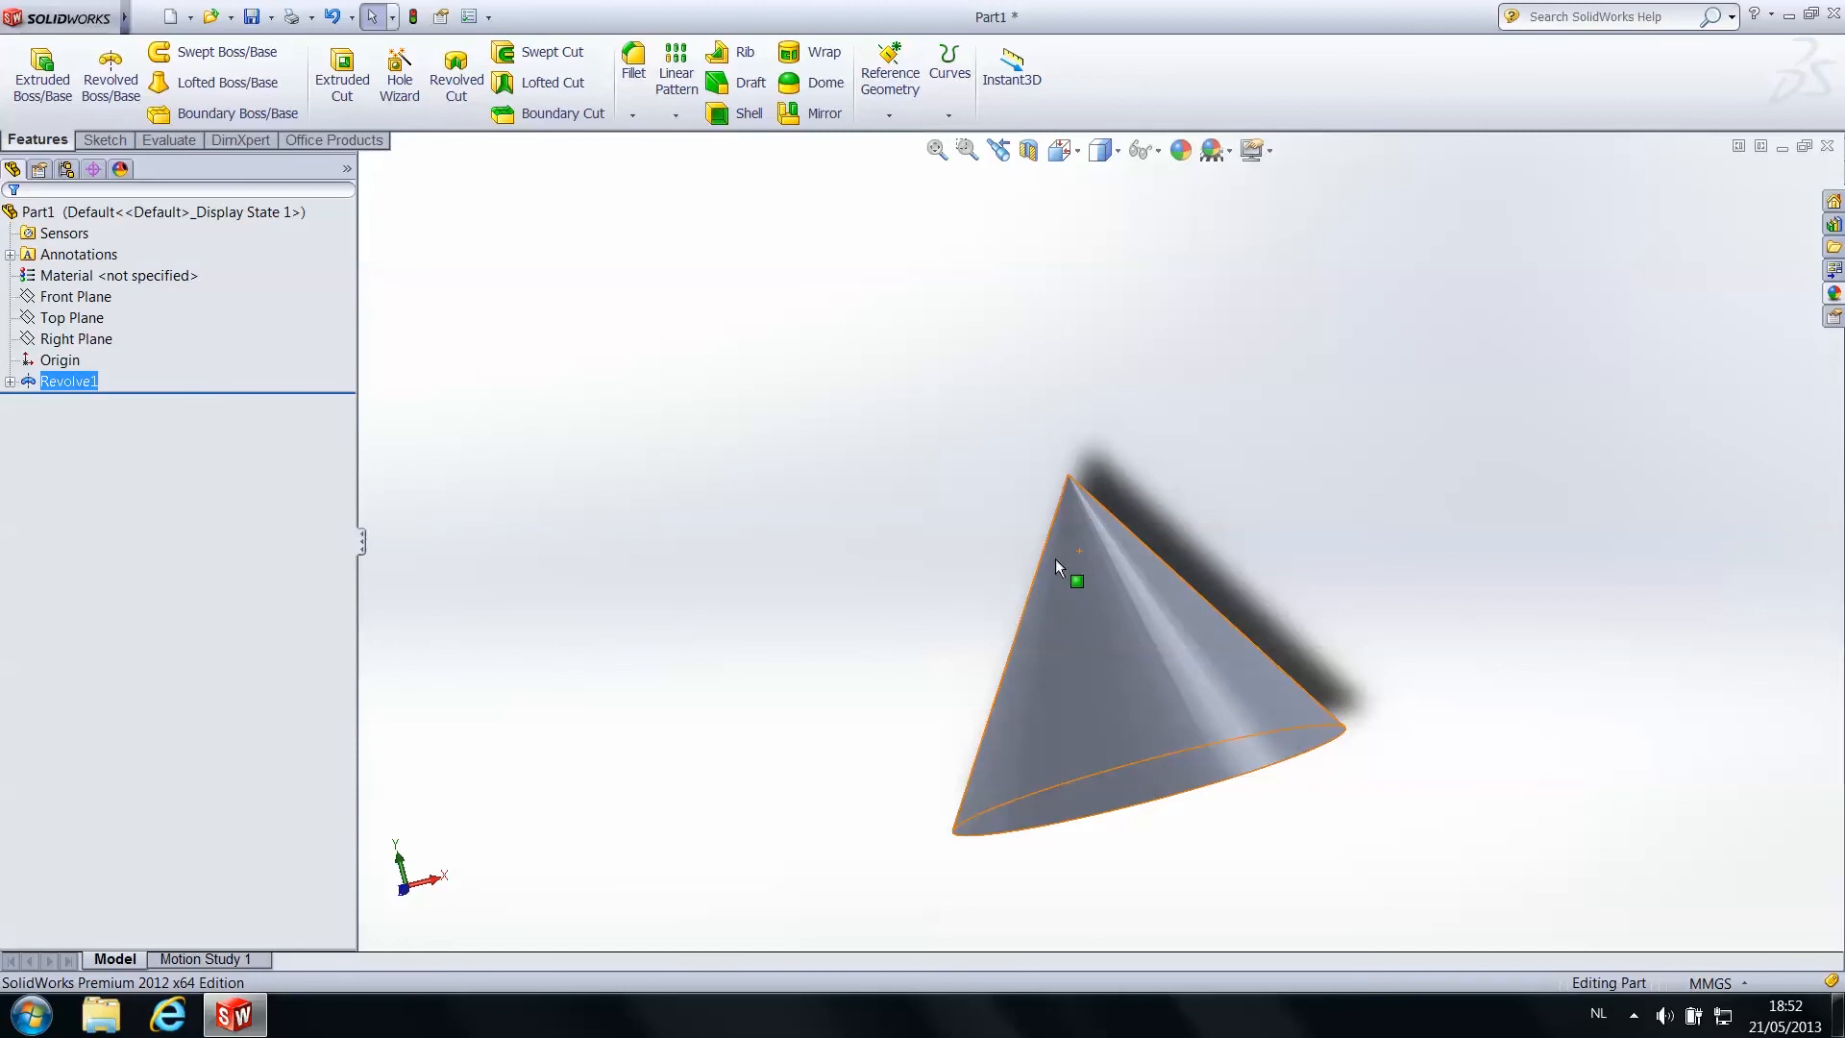
# Start a new sketch on the cone's flat circular base
pyautogui.click(109, 145)
pyautogui.click(35, 83)
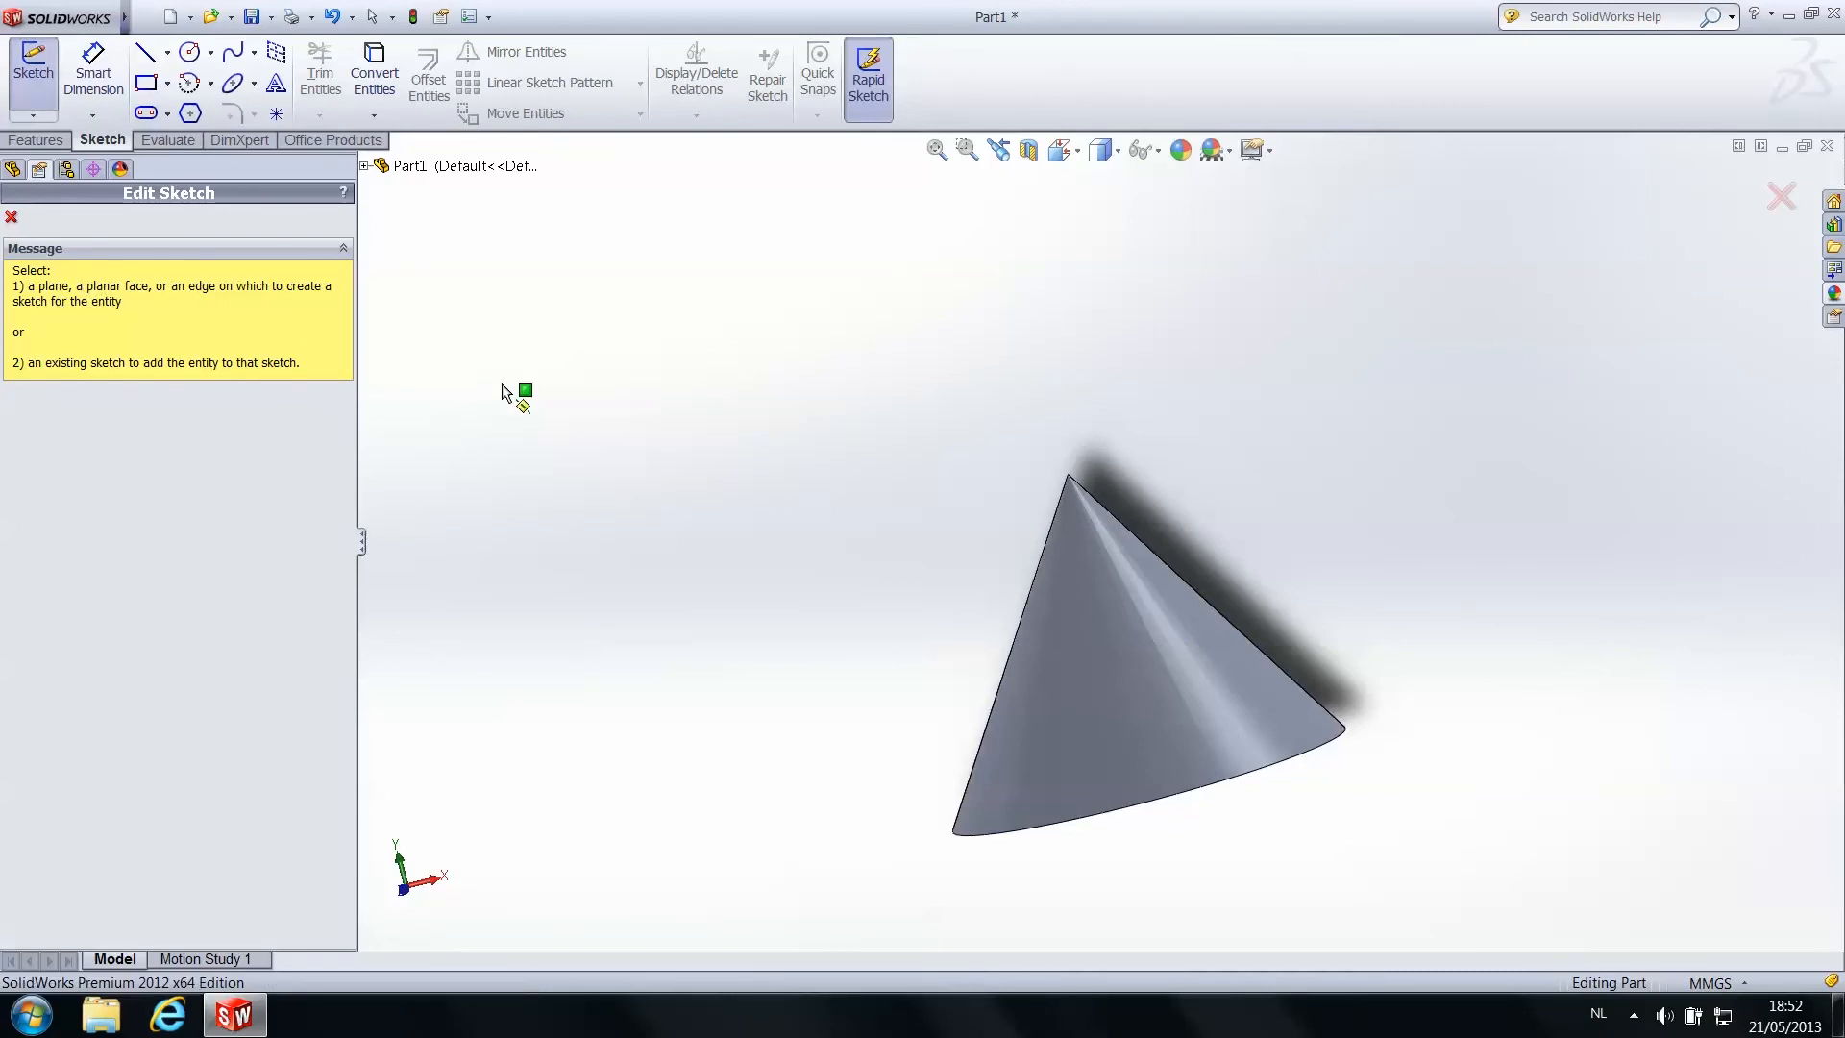
pyautogui.moveTo(766, 528); pyautogui.dragTo(879, 589, button='middle')
pyautogui.scroll(-2, 936, 622)
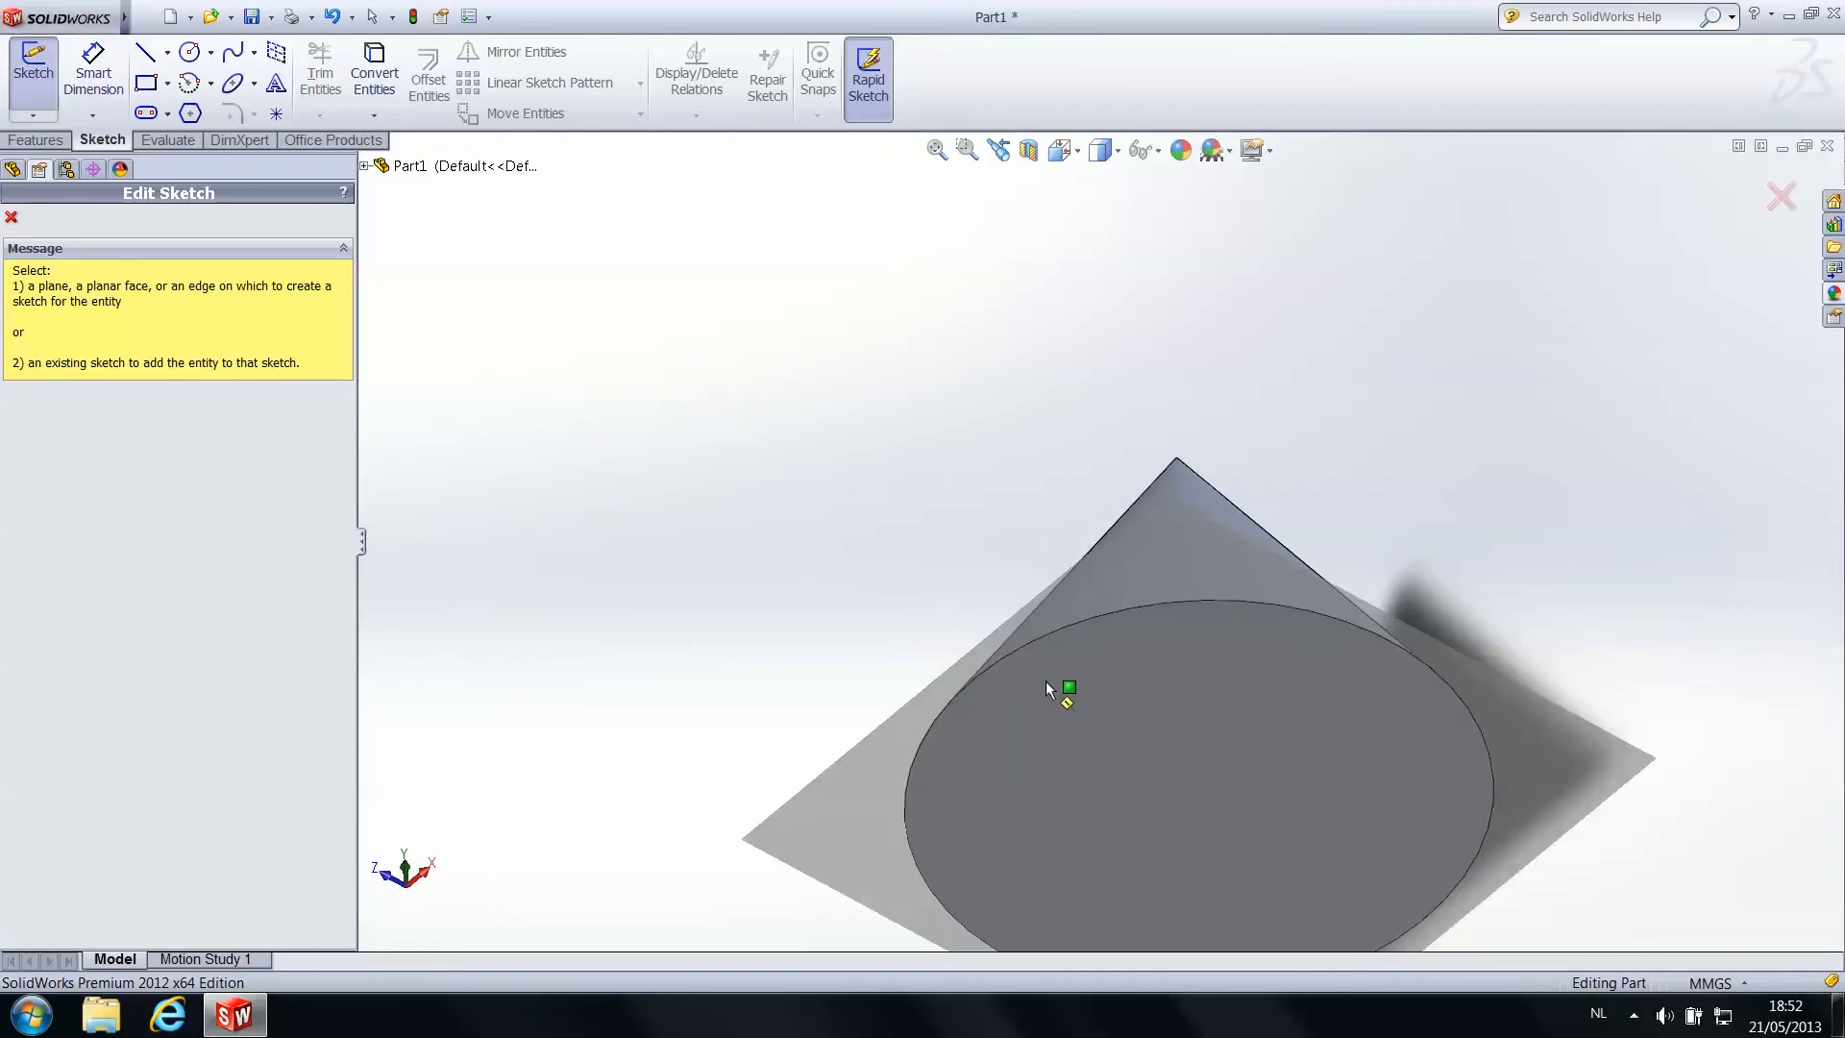
pyautogui.scroll(5, 1095, 699)
pyautogui.scroll(-3, 1126, 716)
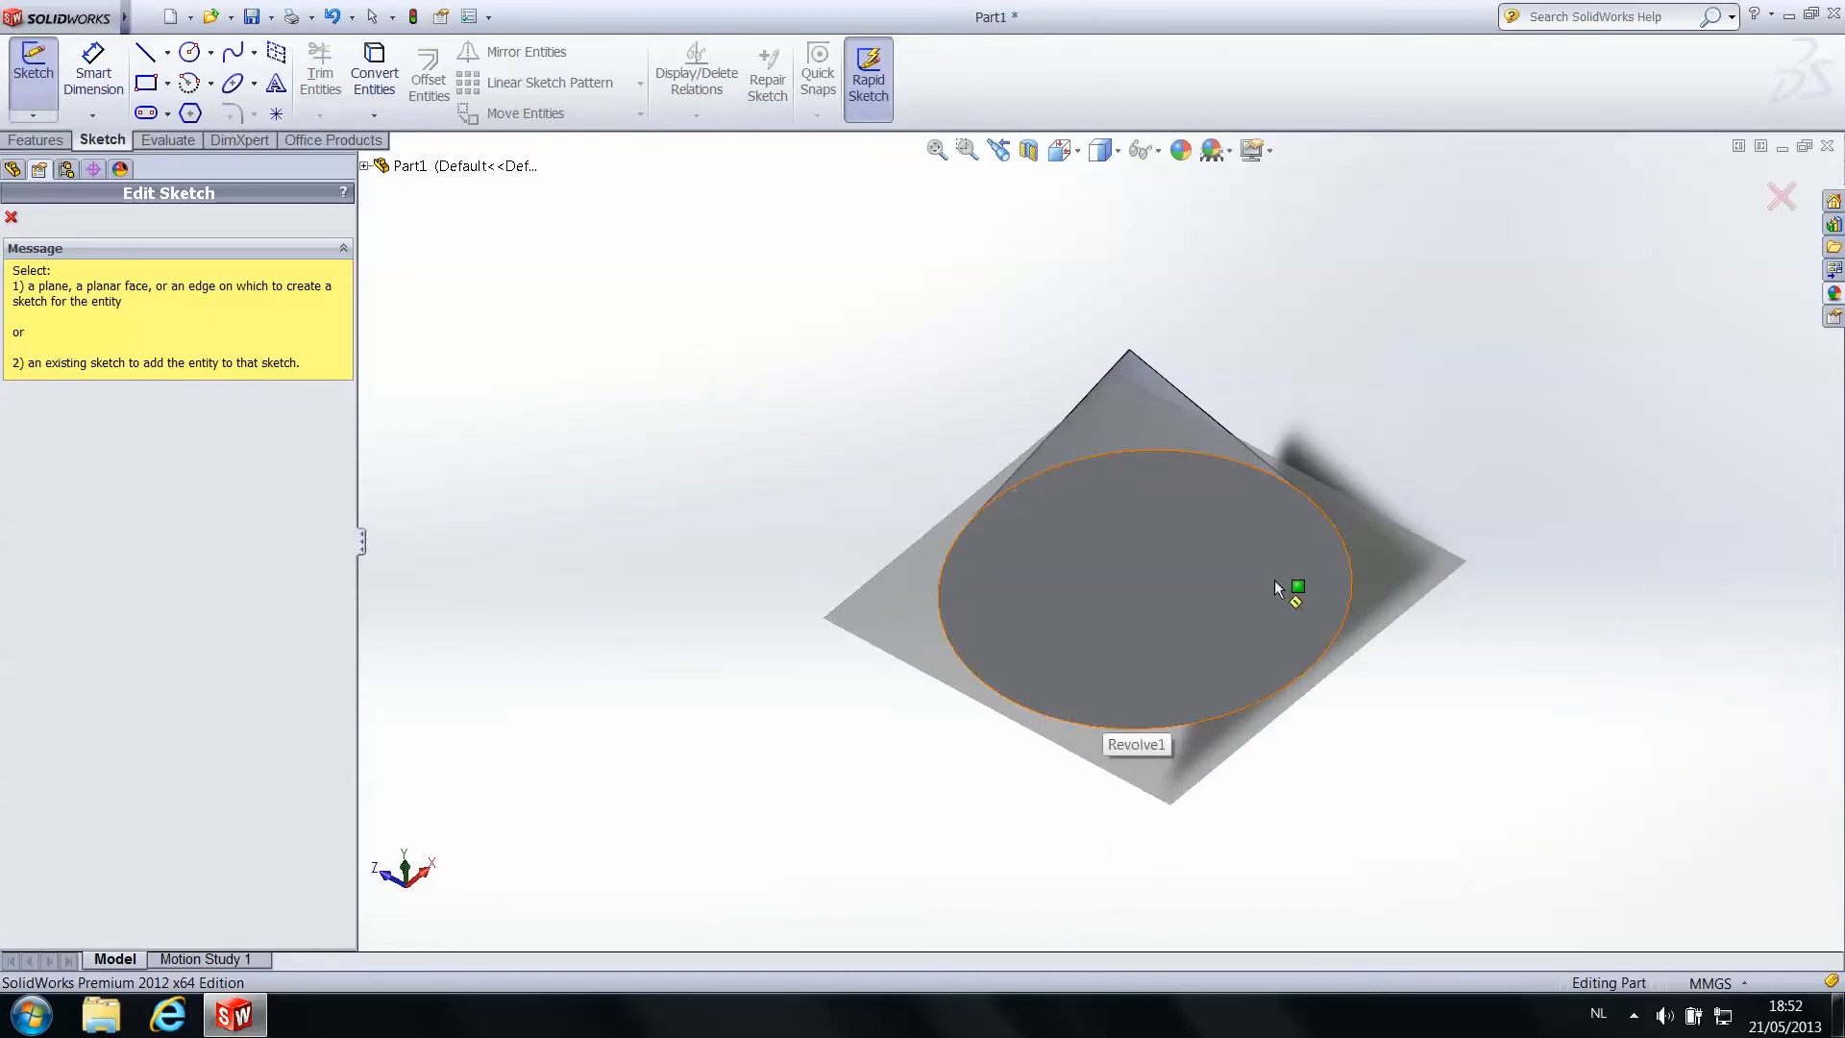
pyautogui.moveTo(1227, 576)
pyautogui.mouseDown(button='middle')
pyautogui.moveTo(1197, 736)
pyautogui.moveTo(1194, 363)
pyautogui.moveTo(1191, 576)
pyautogui.moveTo(1236, 469)
pyautogui.moveTo(1260, 486)
pyautogui.moveTo(1248, 506)
pyautogui.moveTo(1166, 502)
pyautogui.moveTo(1099, 557)
pyautogui.moveTo(1046, 627)
pyautogui.moveTo(1050, 658)
pyautogui.mouseUp(button='middle')
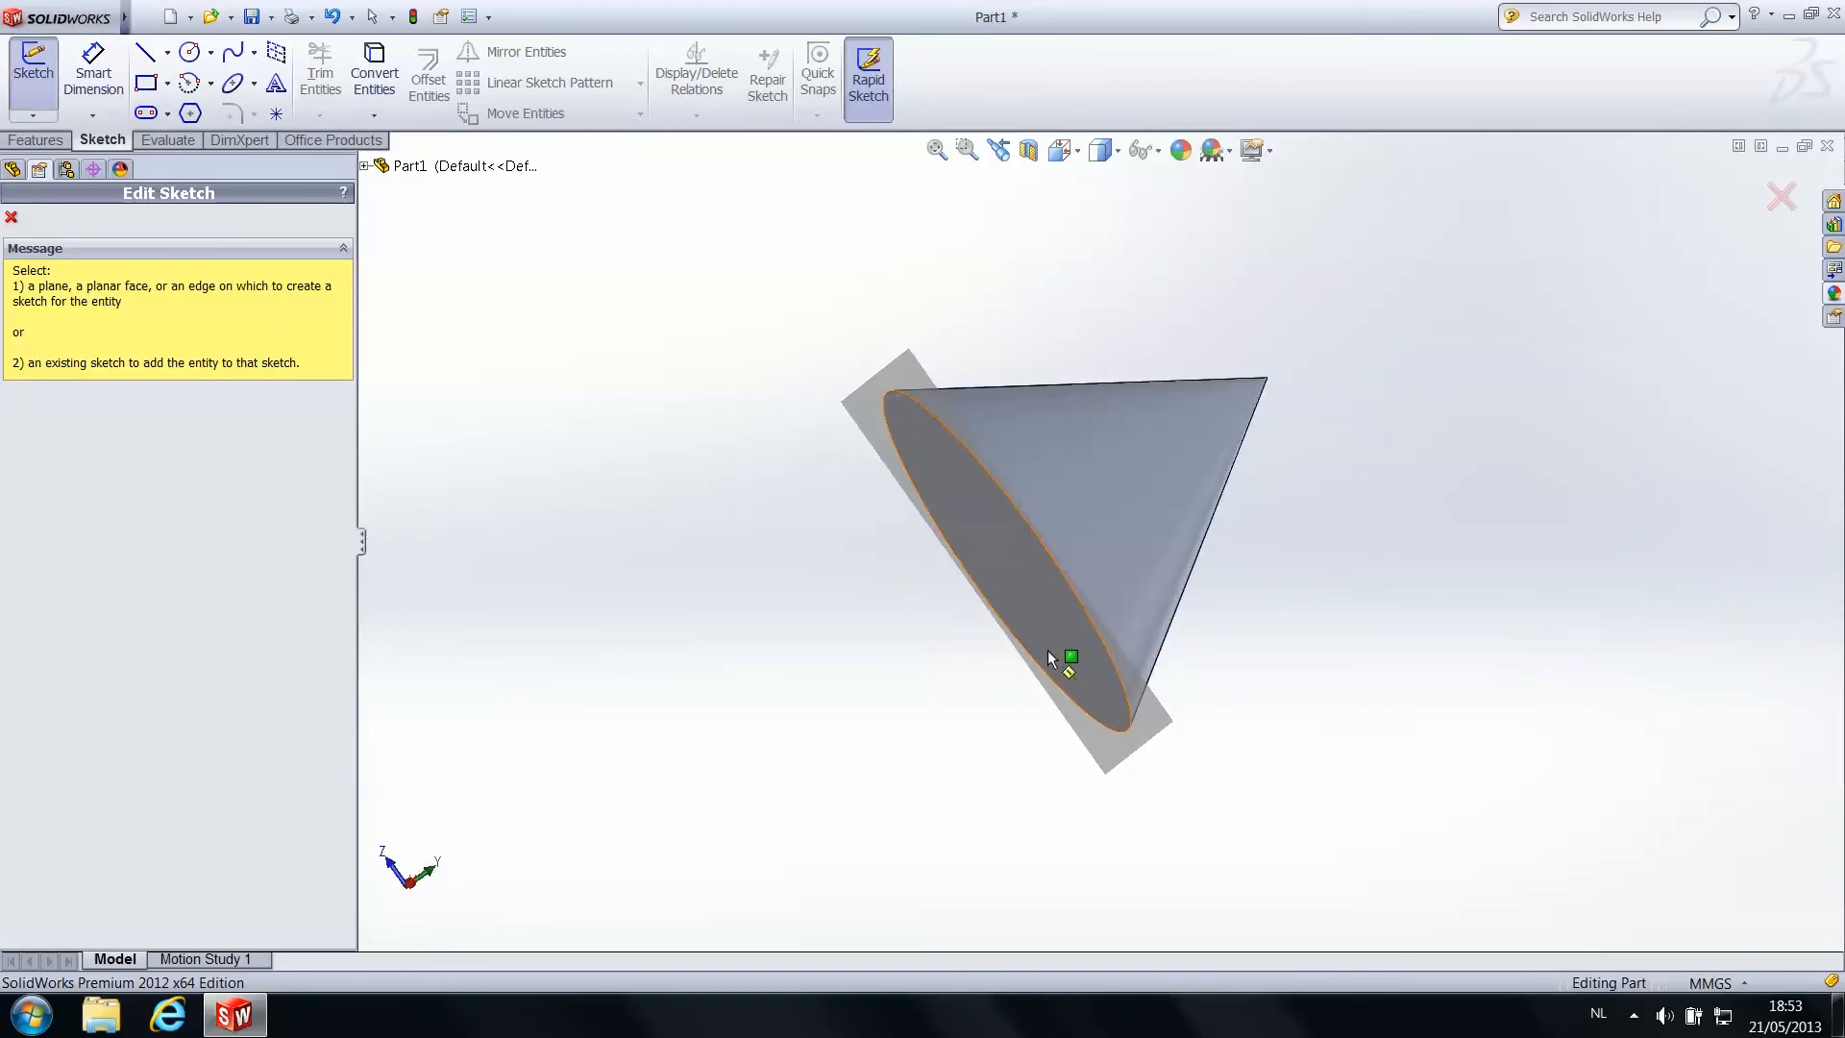
pyautogui.moveTo(1087, 579)
pyautogui.mouseDown(button='middle')
pyautogui.moveTo(1151, 597)
pyautogui.moveTo(1054, 601)
pyautogui.mouseUp(button='middle')
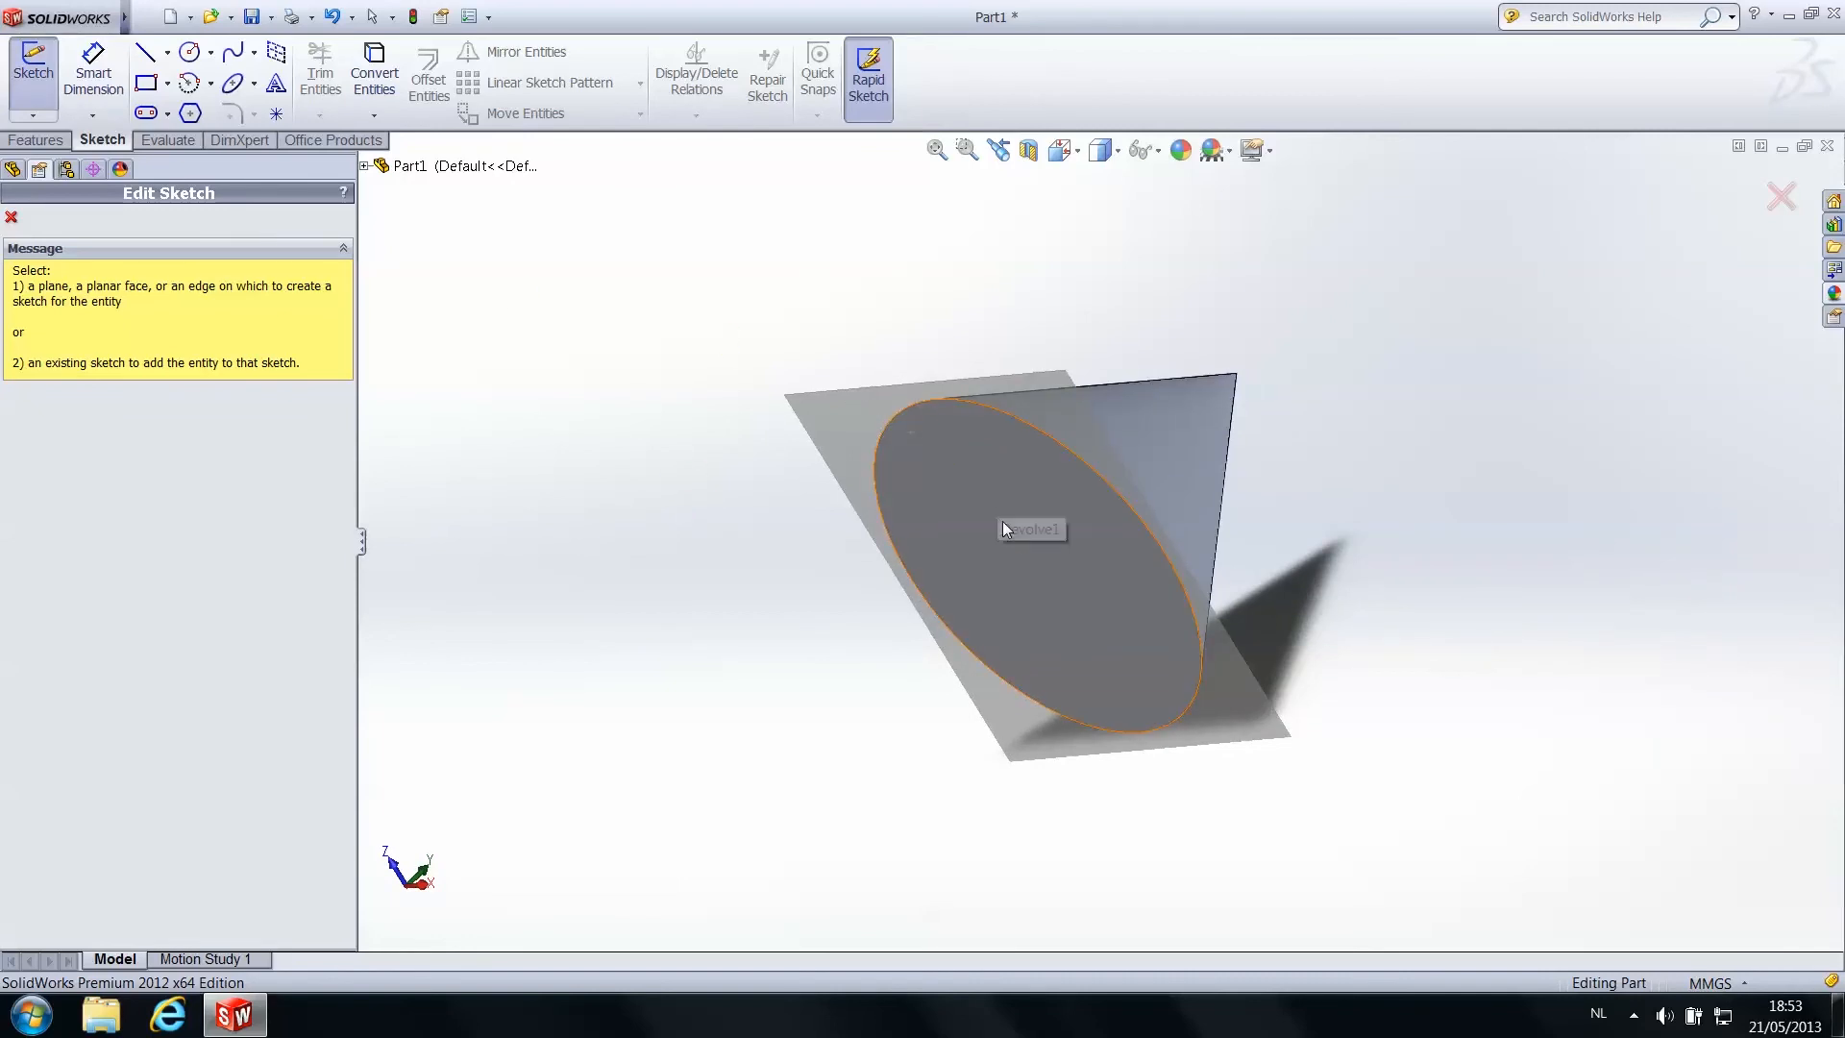
pyautogui.click(1025, 567)
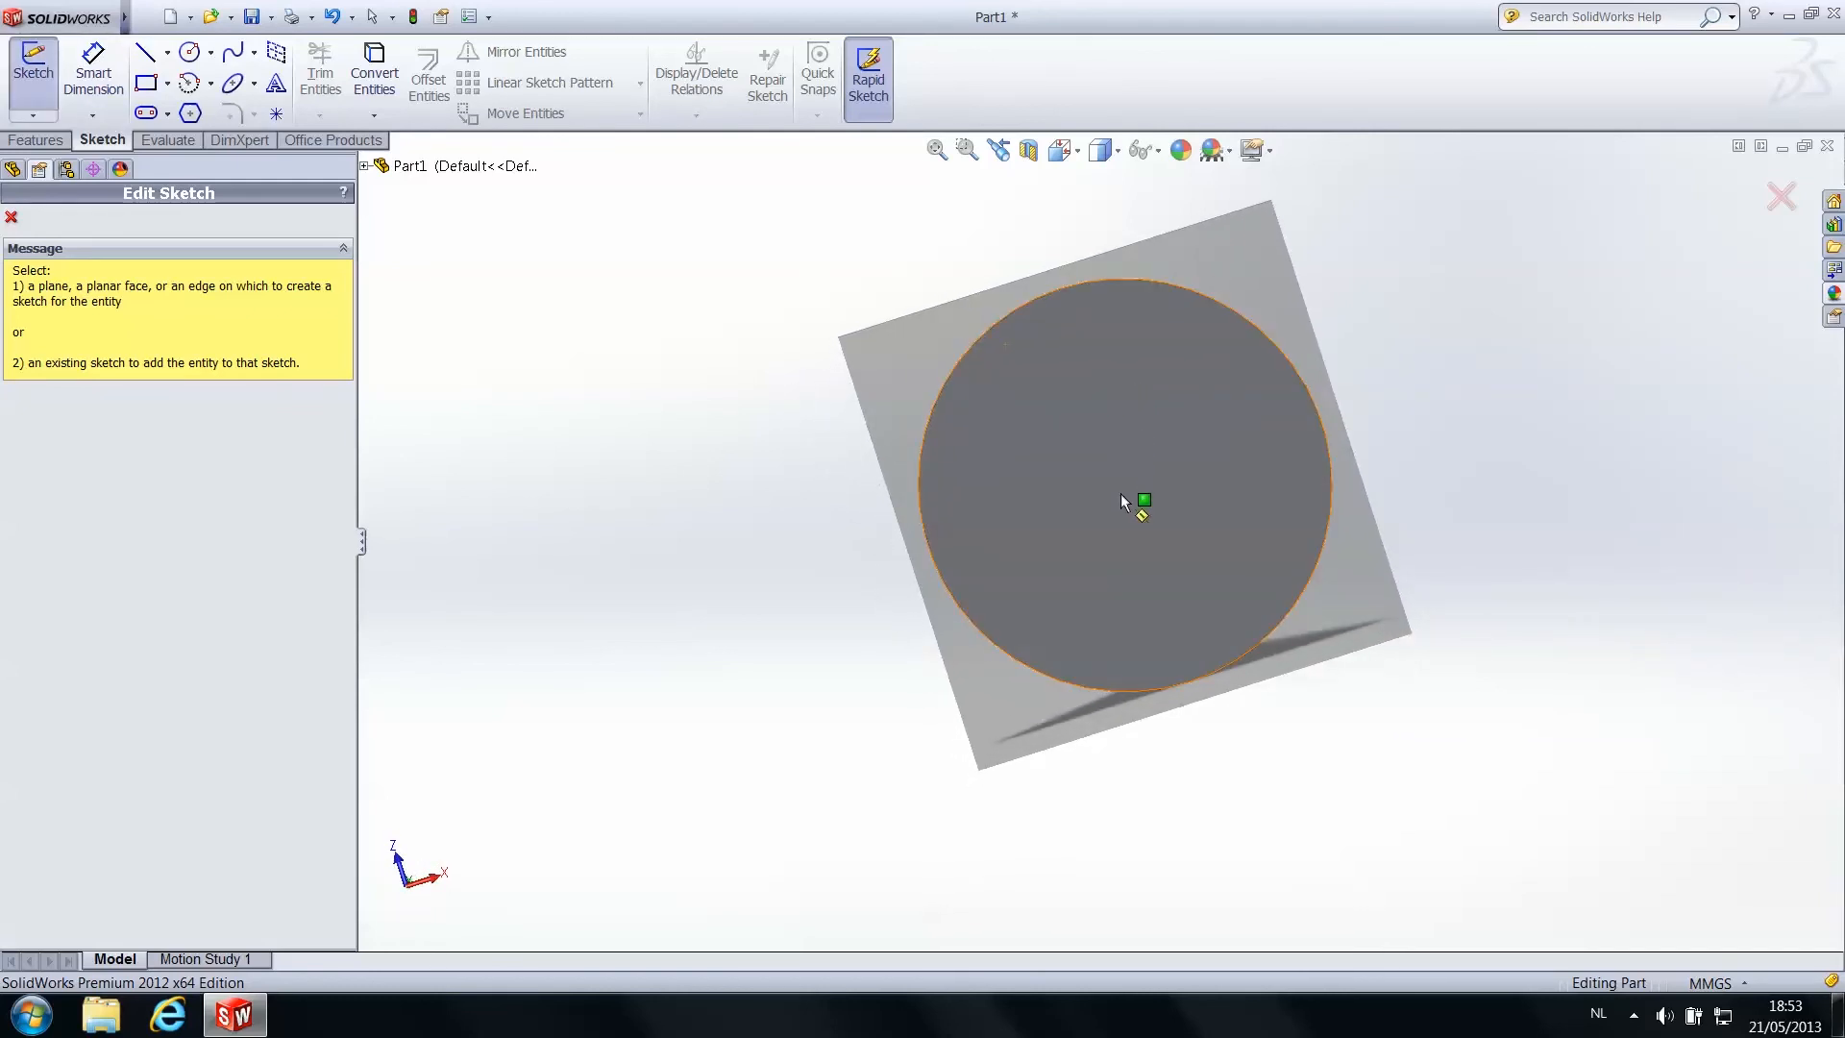
pyautogui.moveTo(1126, 519)
pyautogui.mouseDown(button='middle')
pyautogui.moveTo(1096, 543)
pyautogui.moveTo(1093, 654)
pyautogui.mouseUp(button='middle')
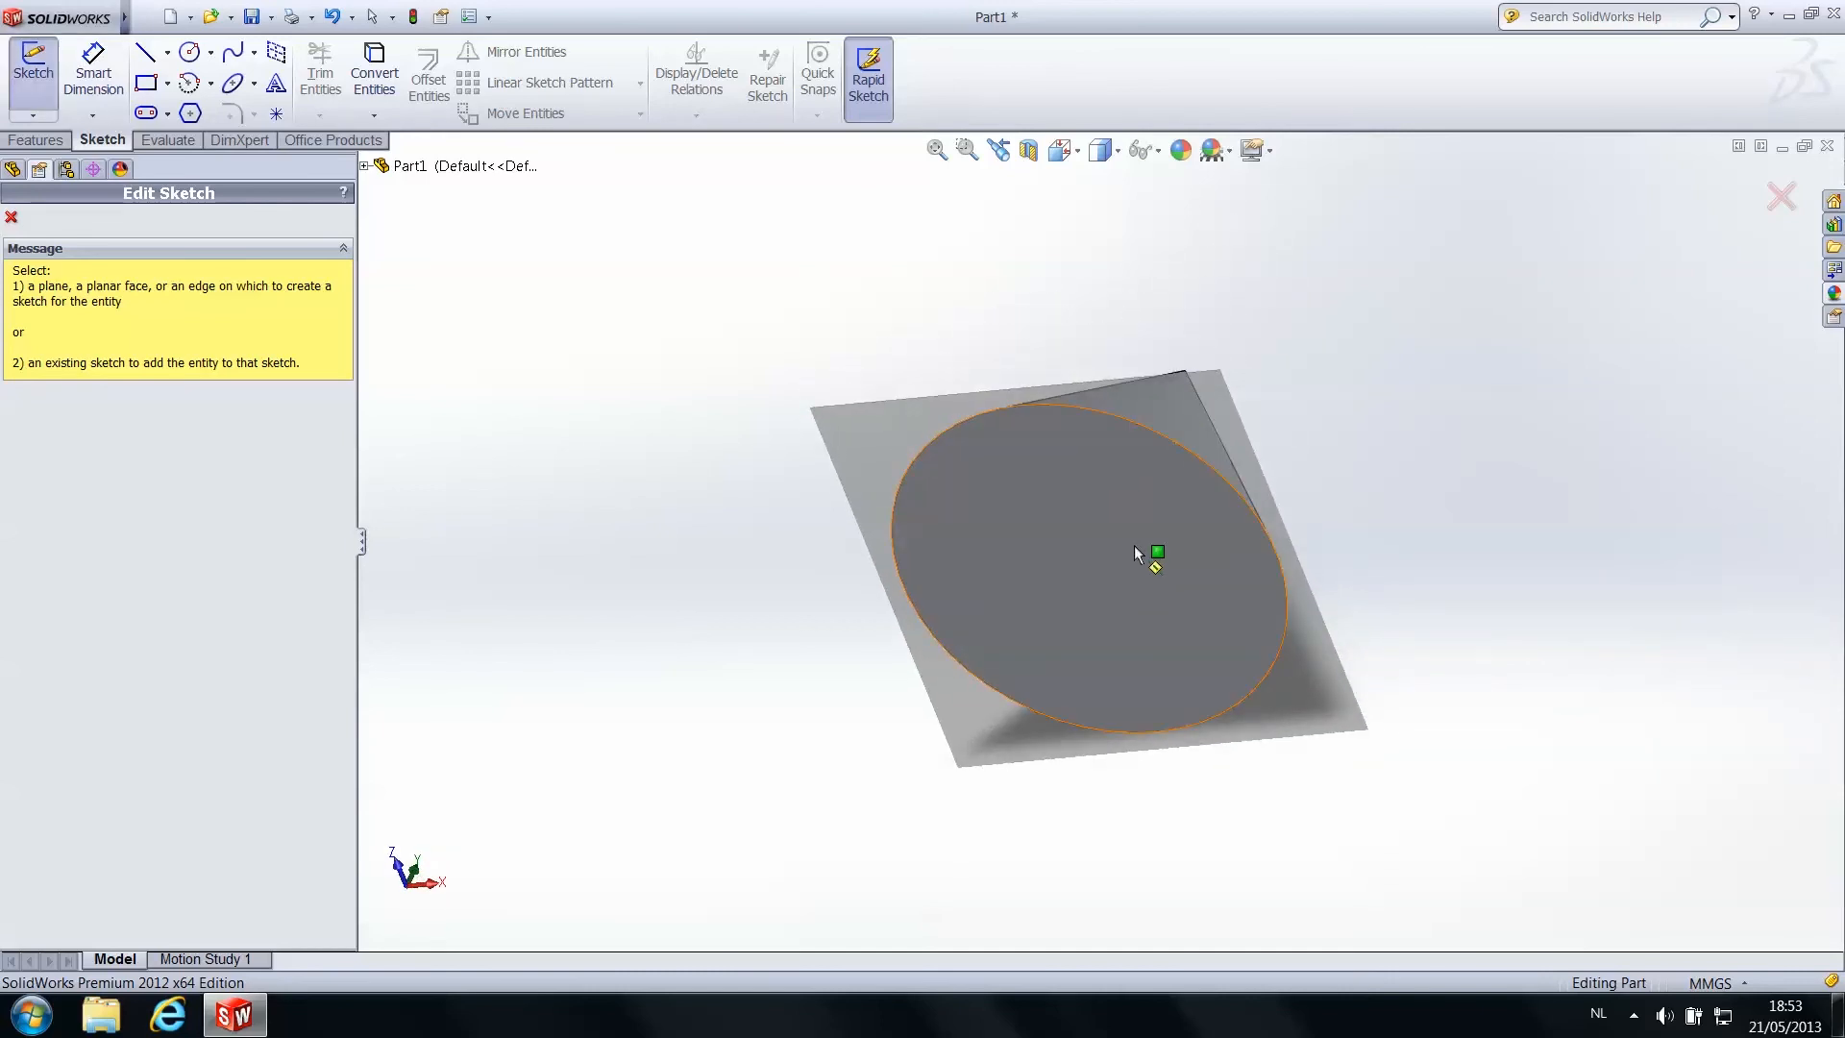
pyautogui.click(1052, 572)
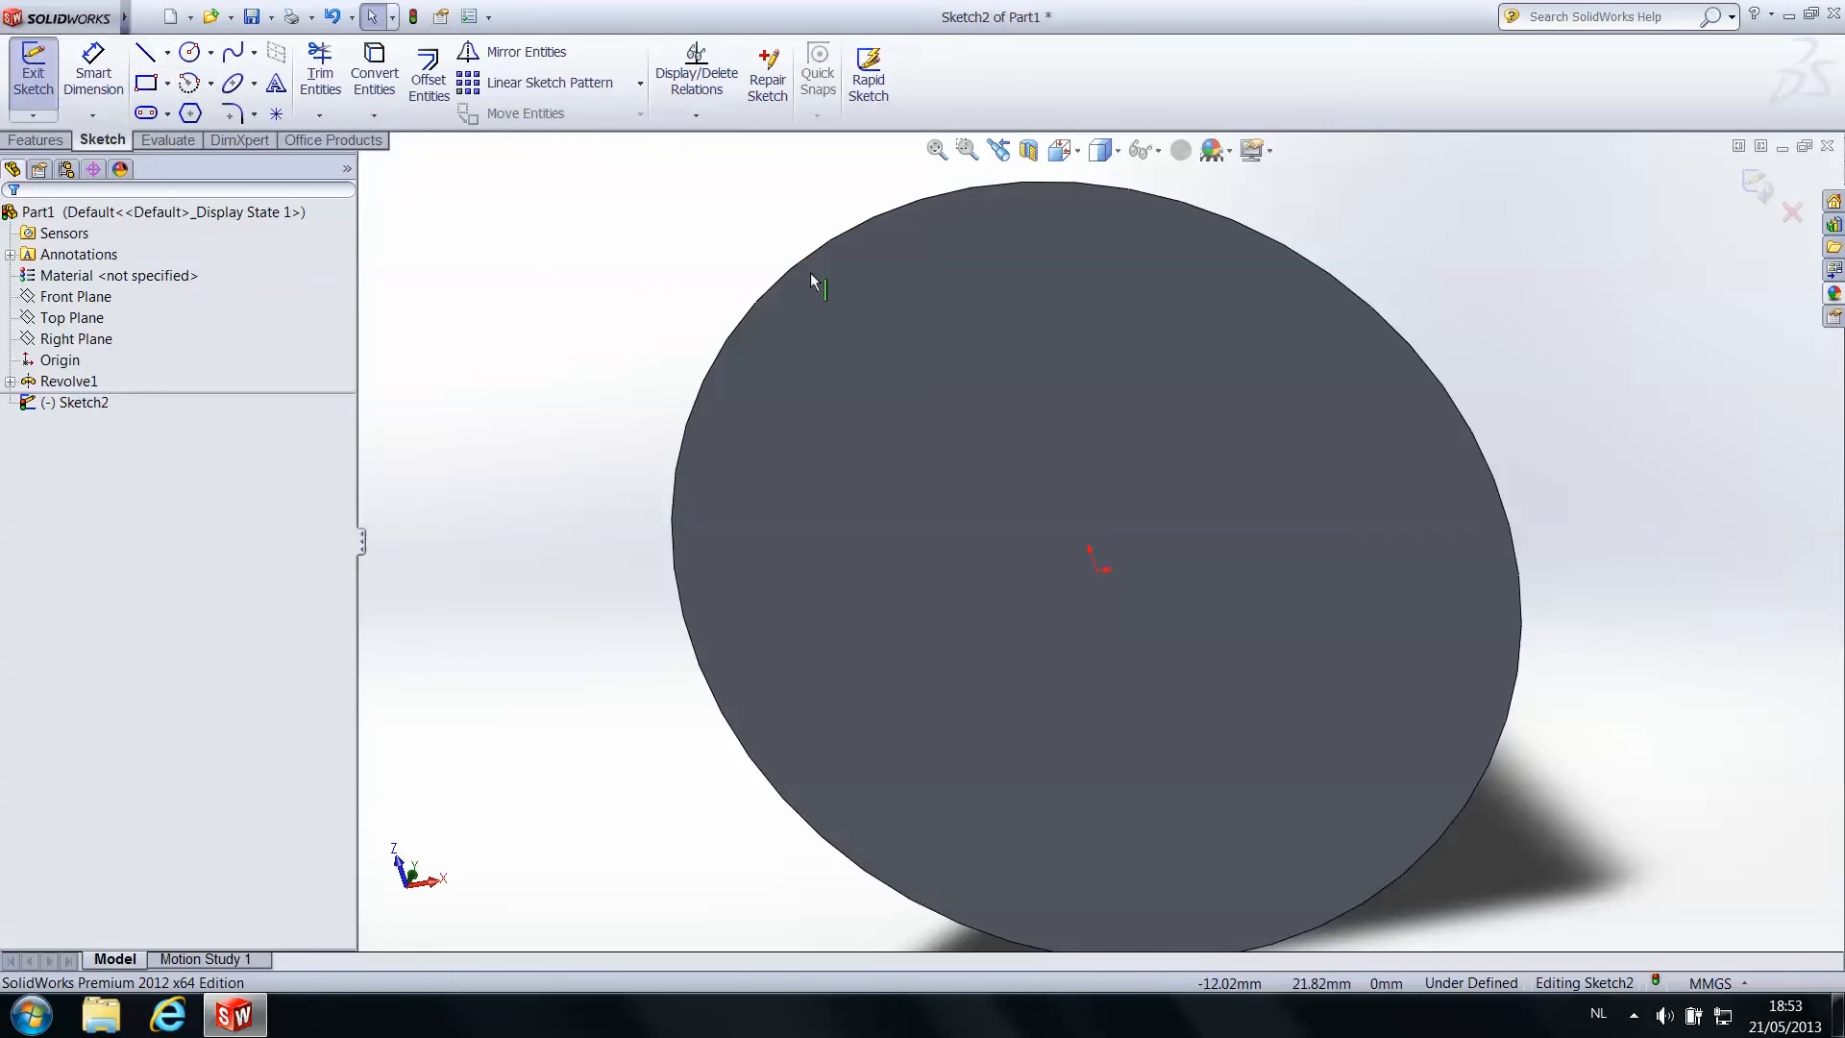
# Try sketching a corner rectangle about 16 by 10 mm beside the cone's circular base
pyautogui.moveTo(811, 274); pyautogui.dragTo(877, 177, button='middle')
pyautogui.scroll(-3, 913, 236)
pyautogui.scroll(4, 1100, 577)
pyautogui.scroll(-4, 1153, 673)
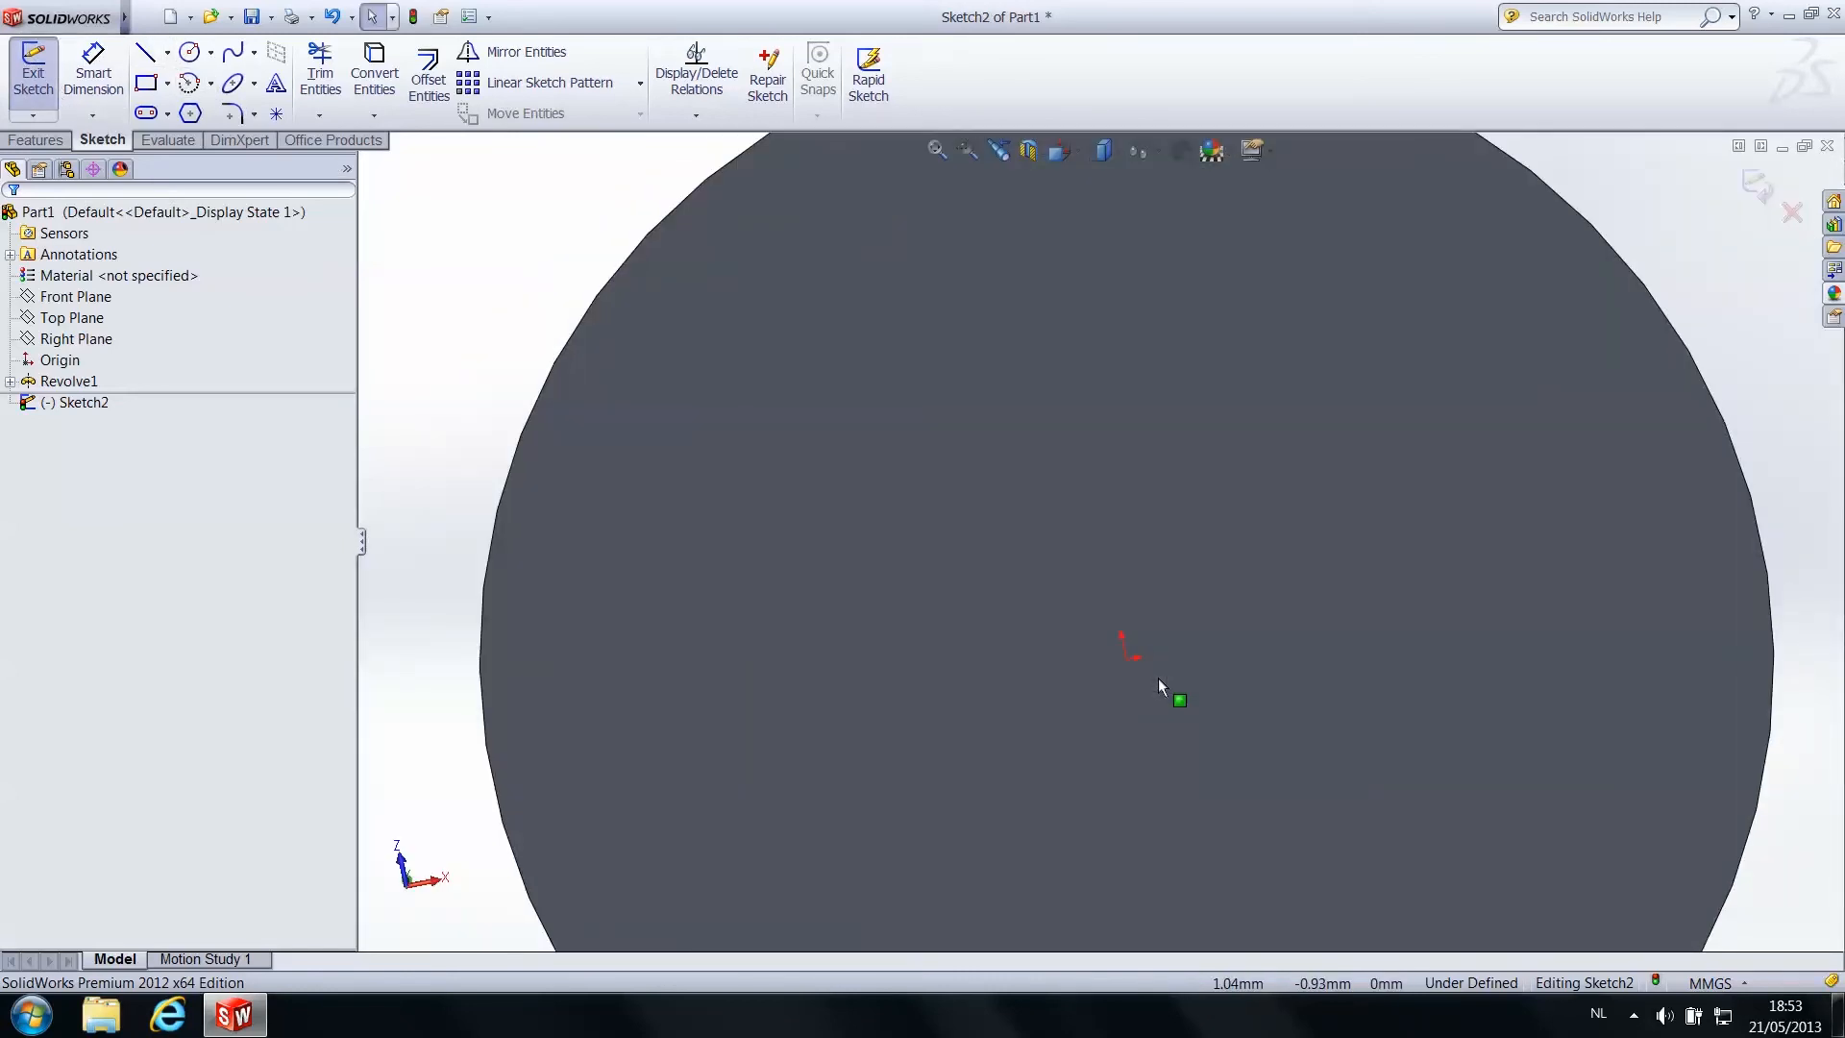
pyautogui.scroll(5, 1081, 648)
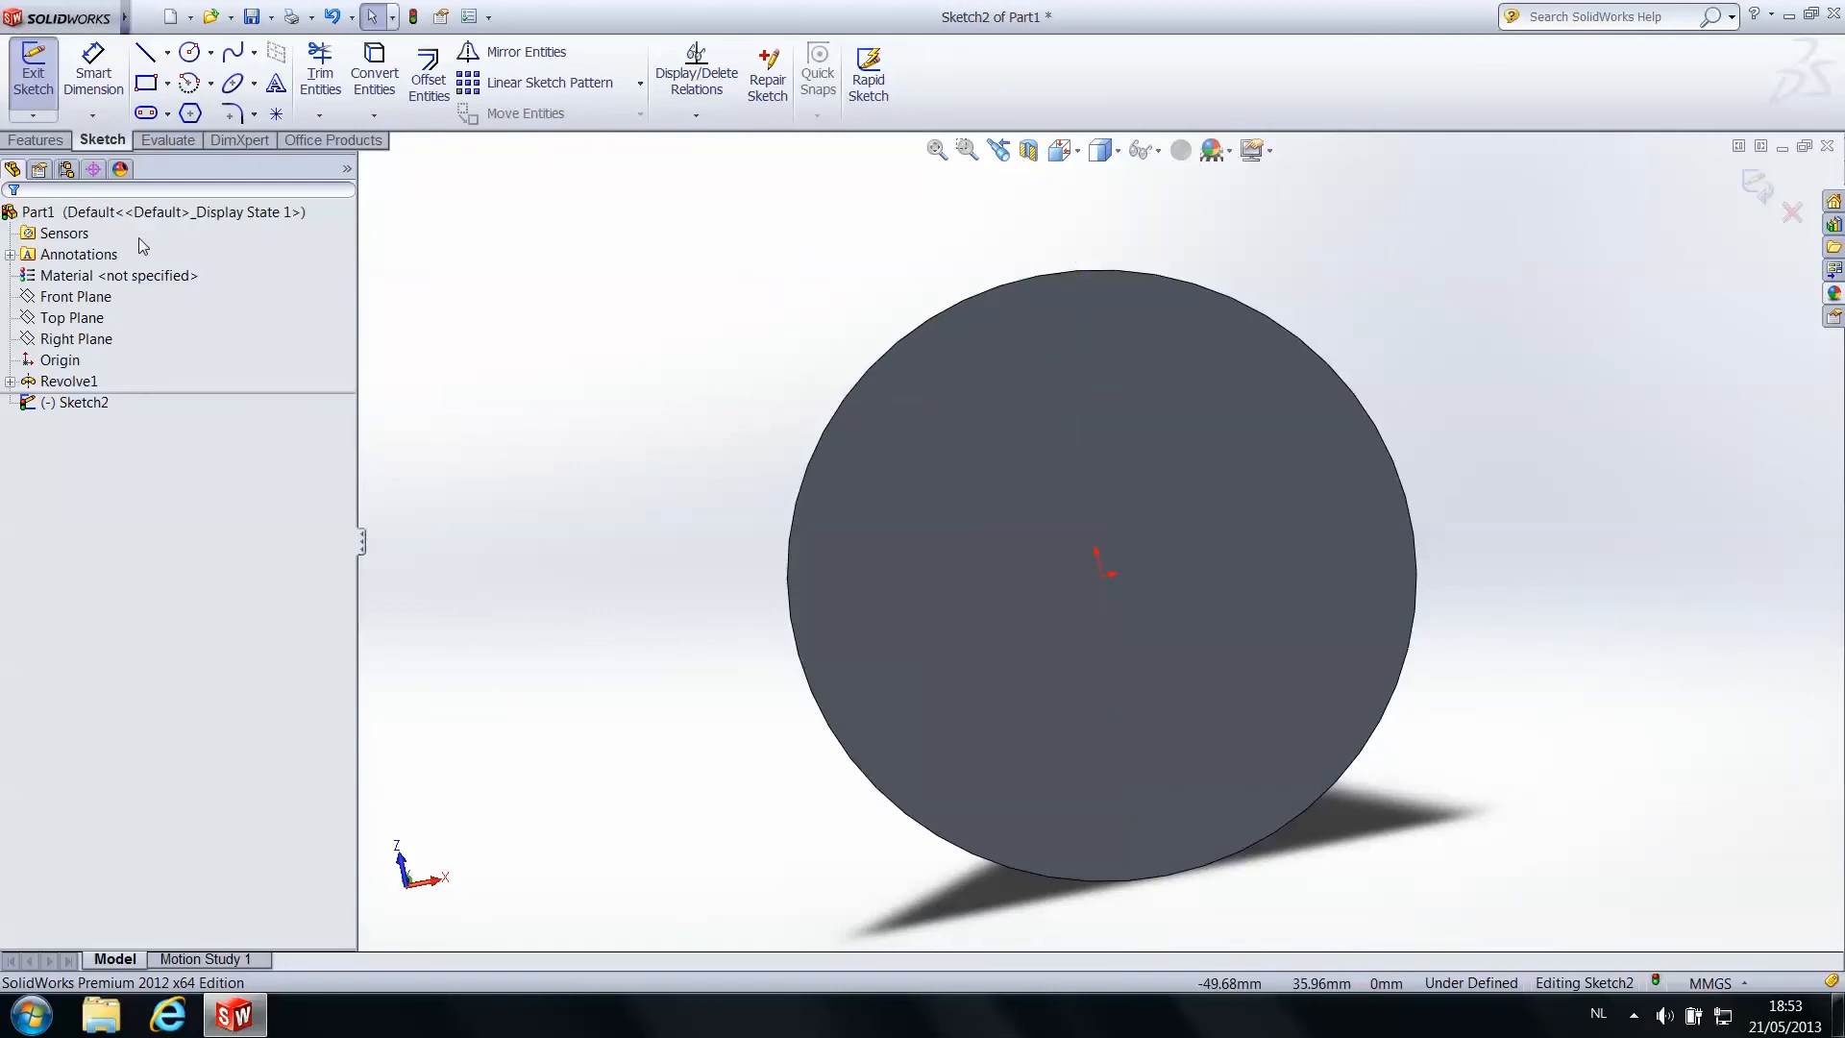
pyautogui.click(147, 60)
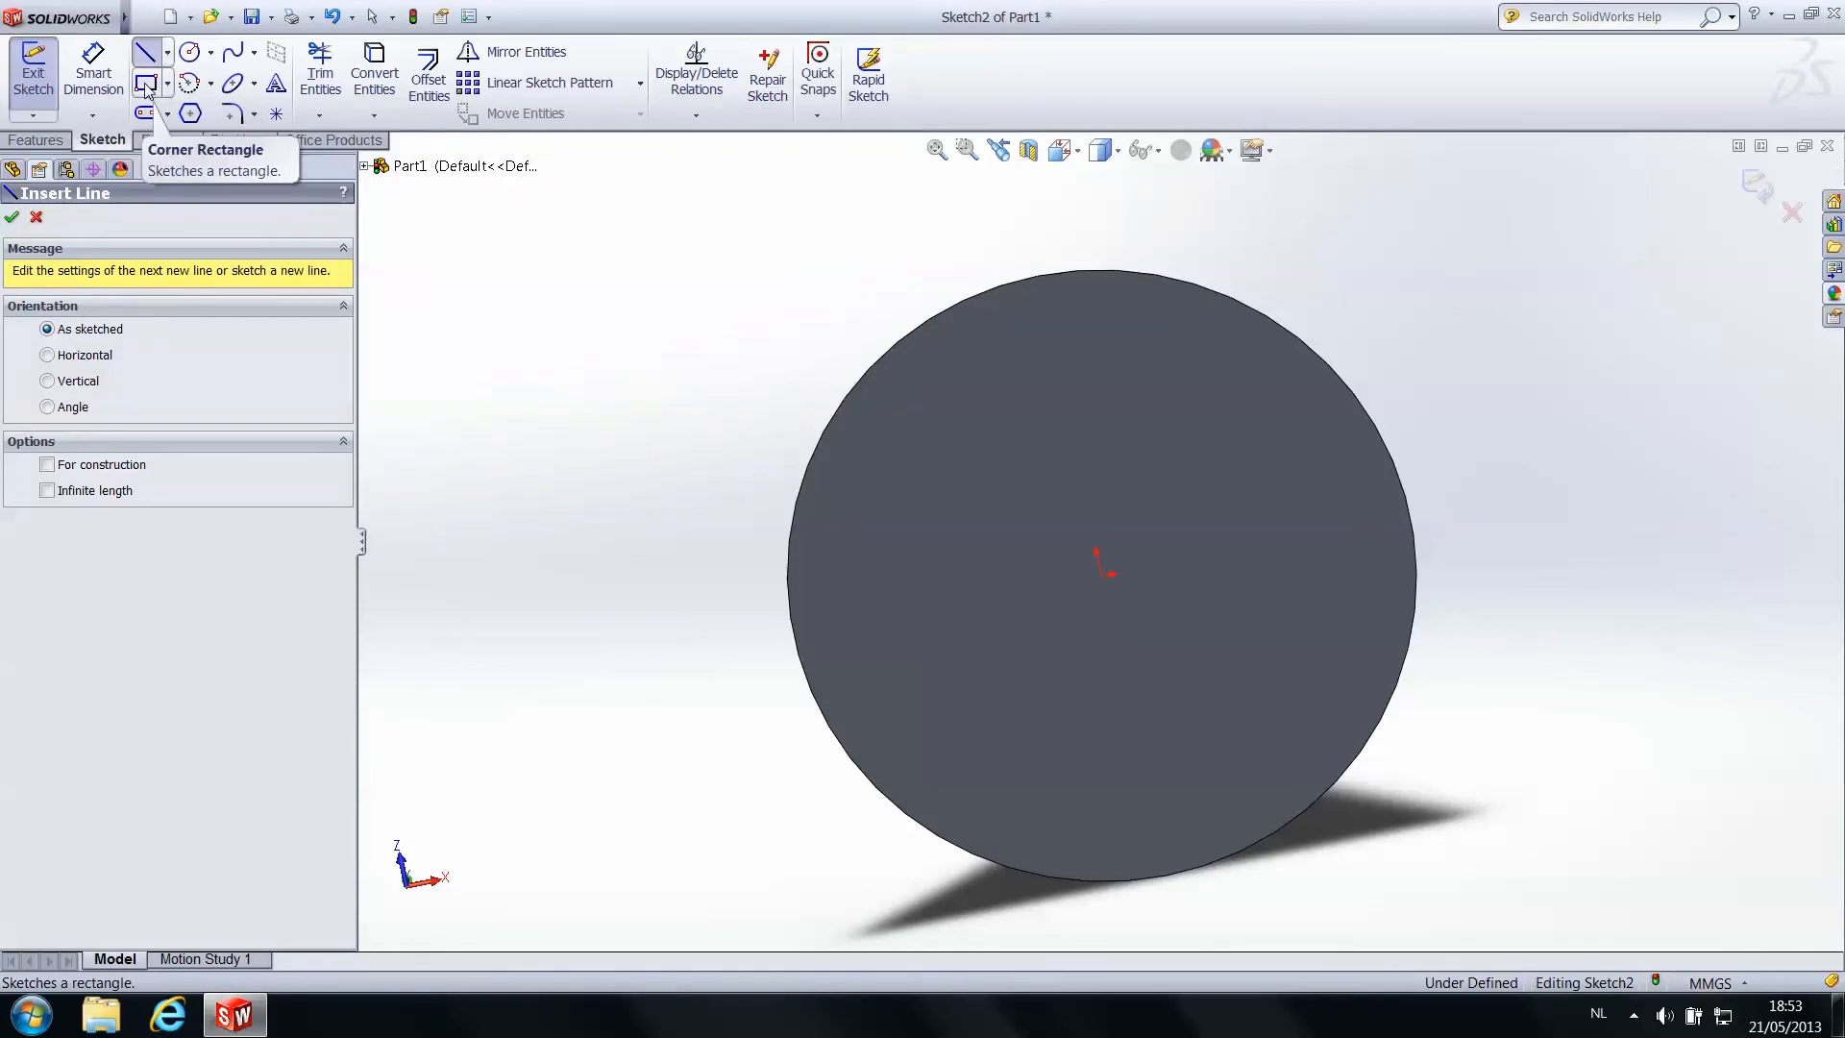
pyautogui.click(146, 85)
pyautogui.click(481, 351)
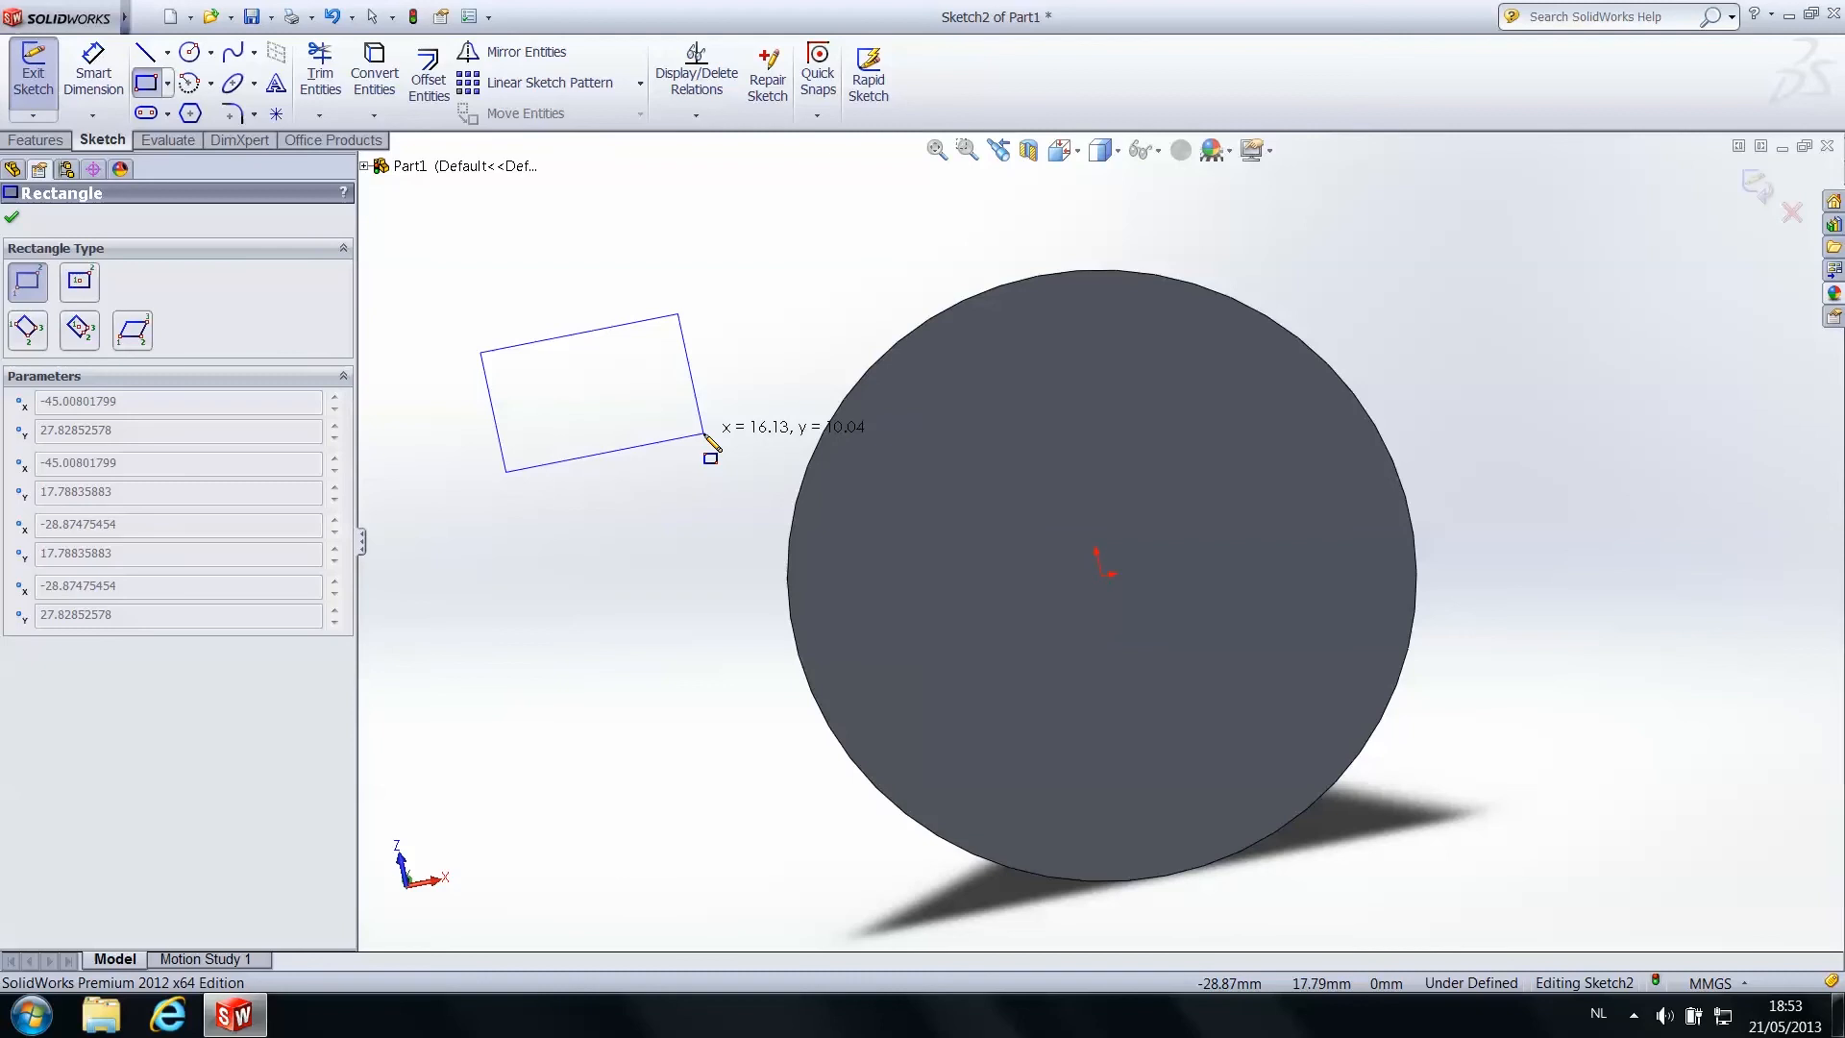
# Try sketching a straight slot about 17 mm wide with about 14 mm between its arc centres beside the base
pyautogui.click(146, 112)
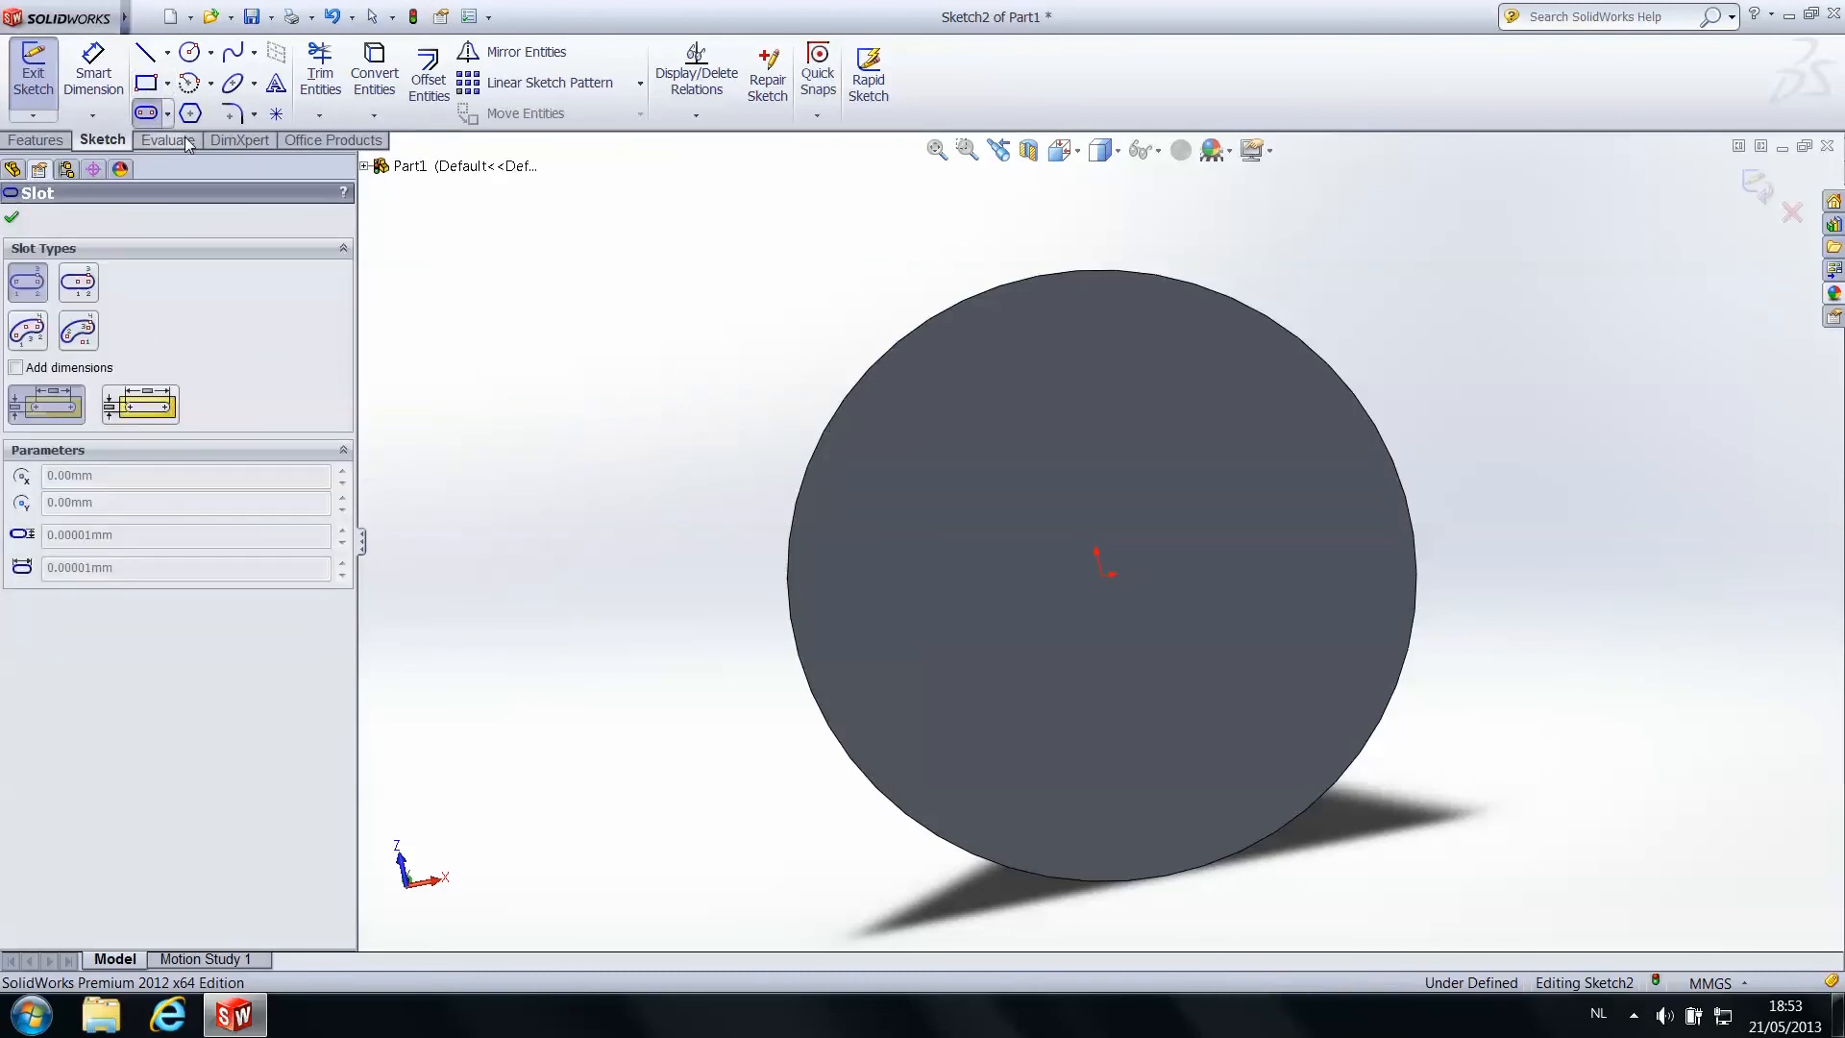
pyautogui.click(499, 283)
pyautogui.click(587, 431)
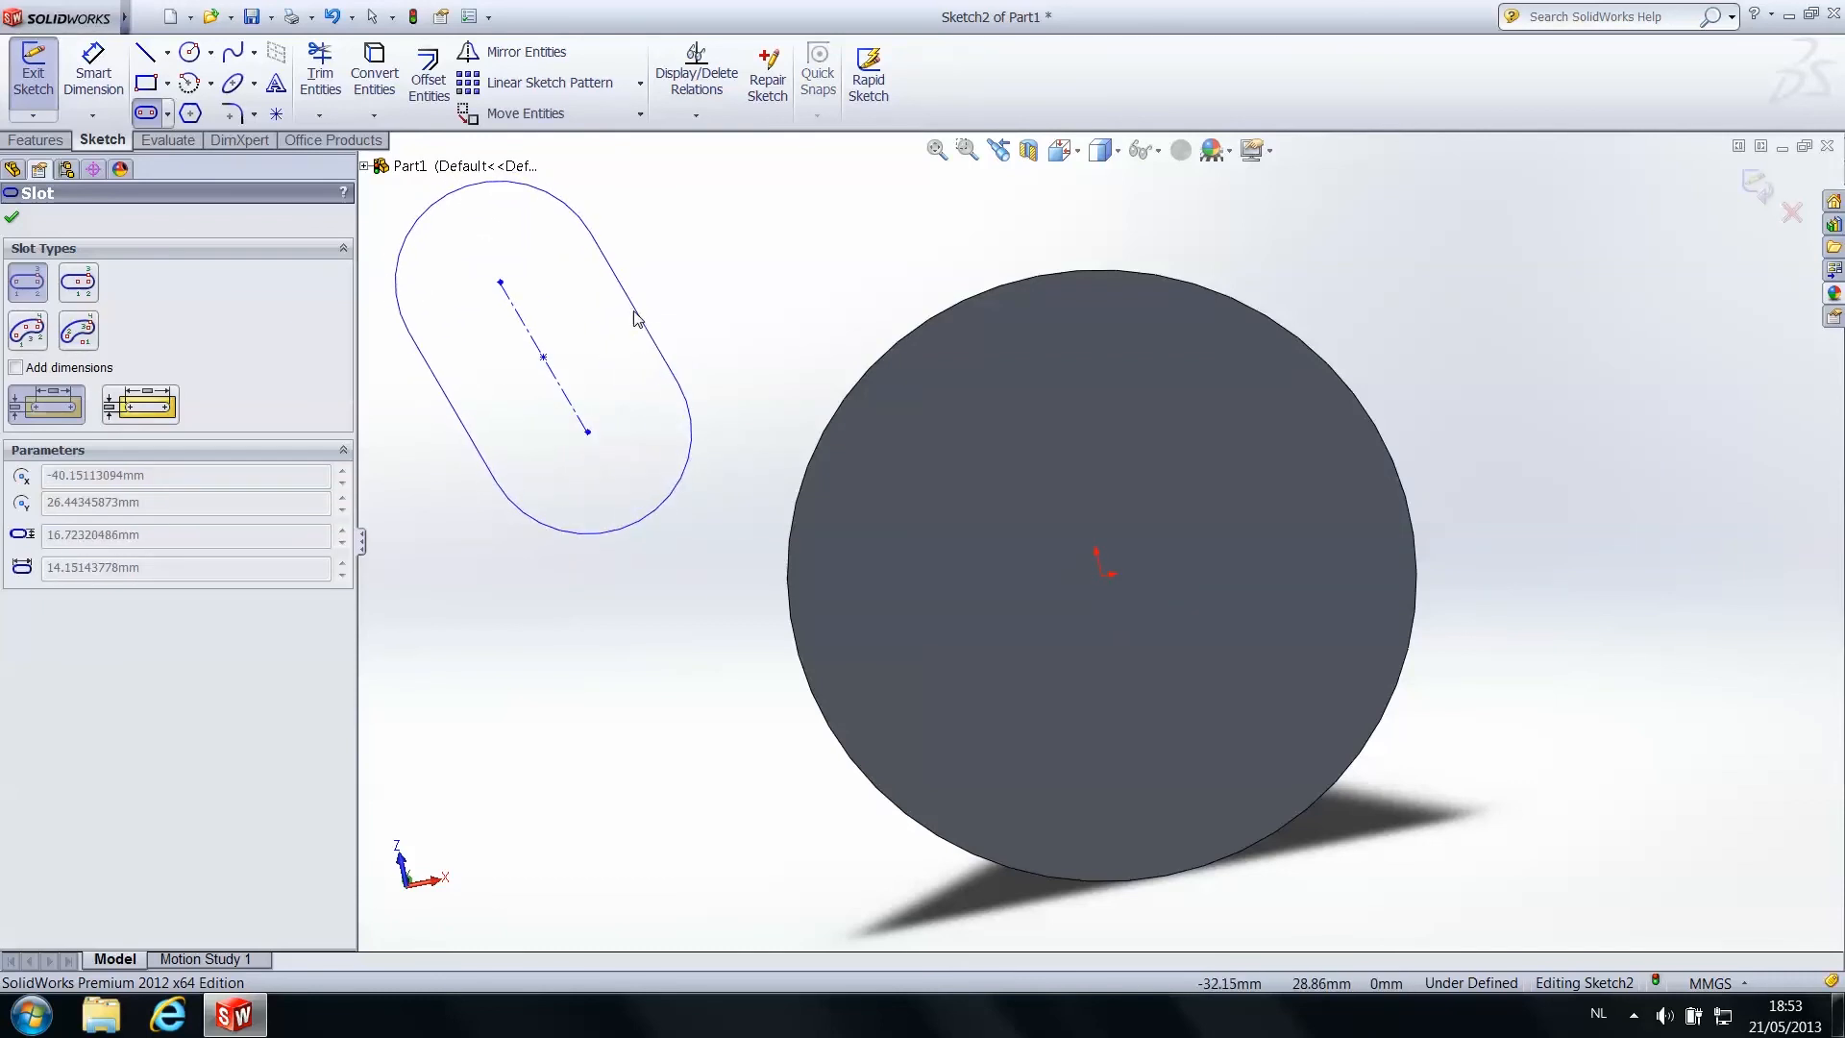
pyautogui.press('Escape')
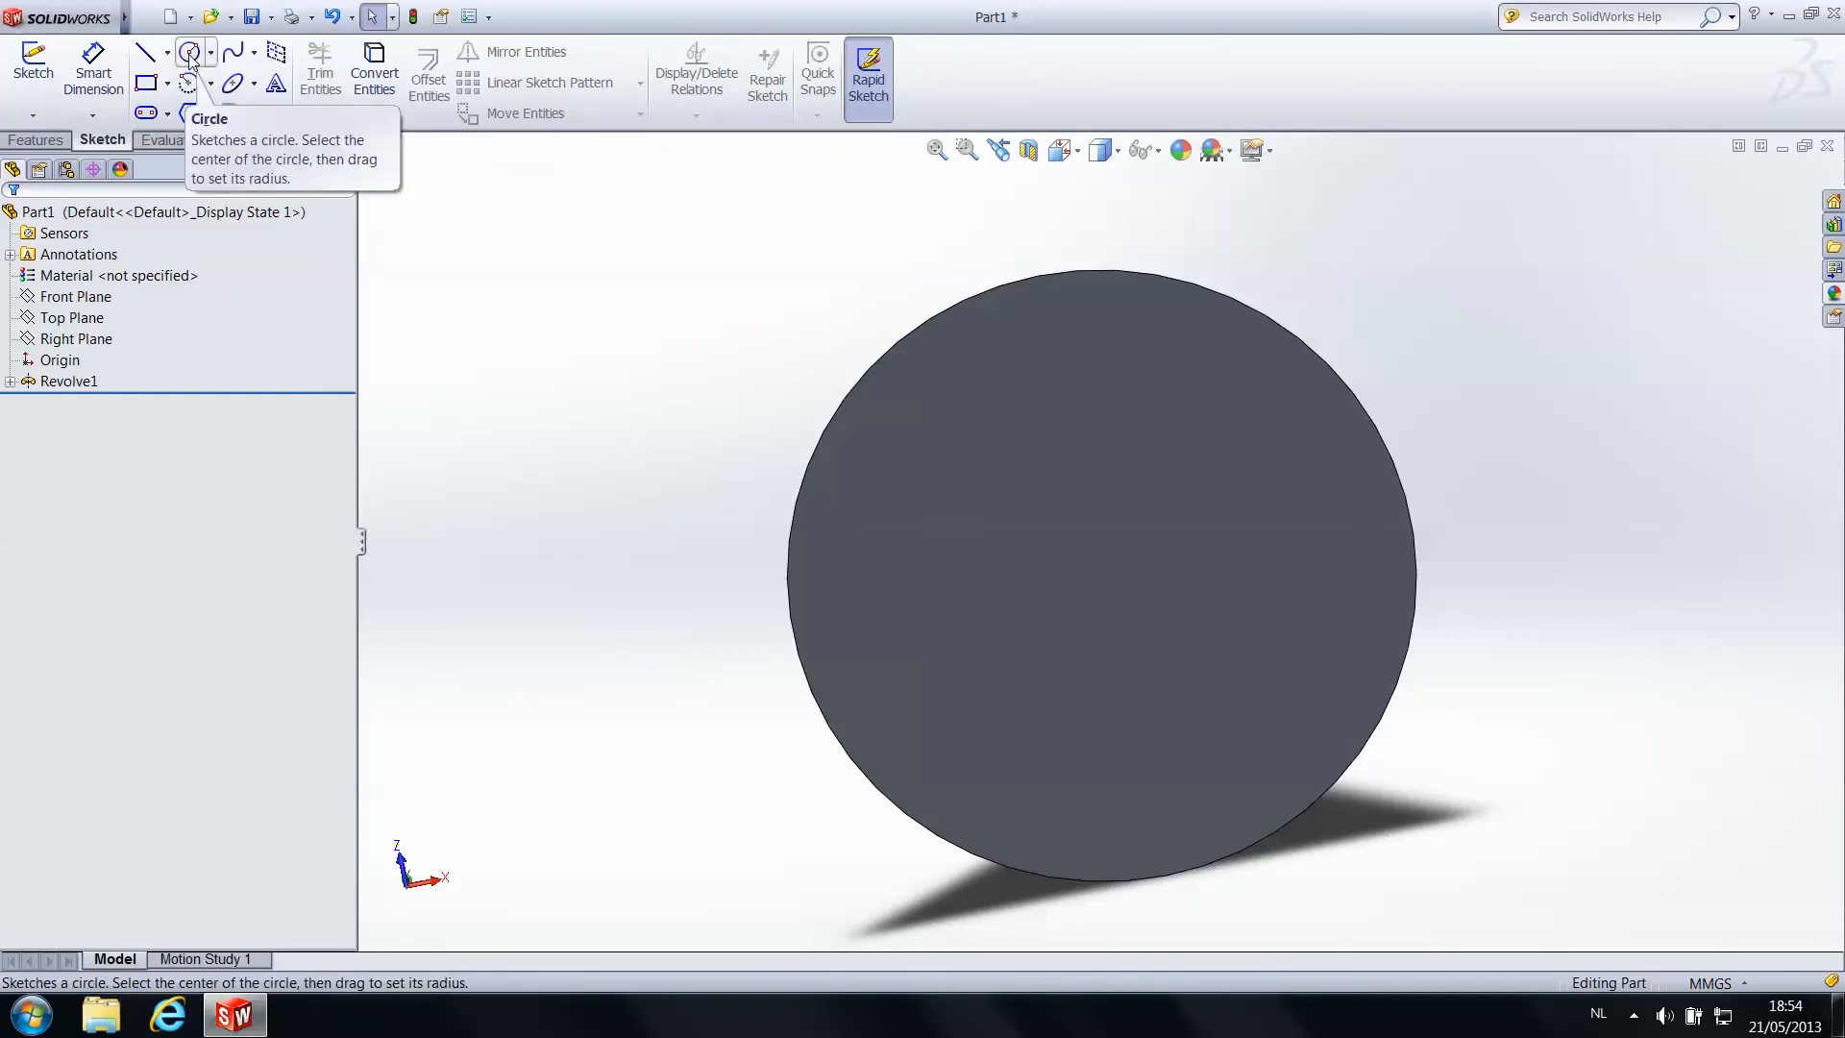
pyautogui.click(235, 55)
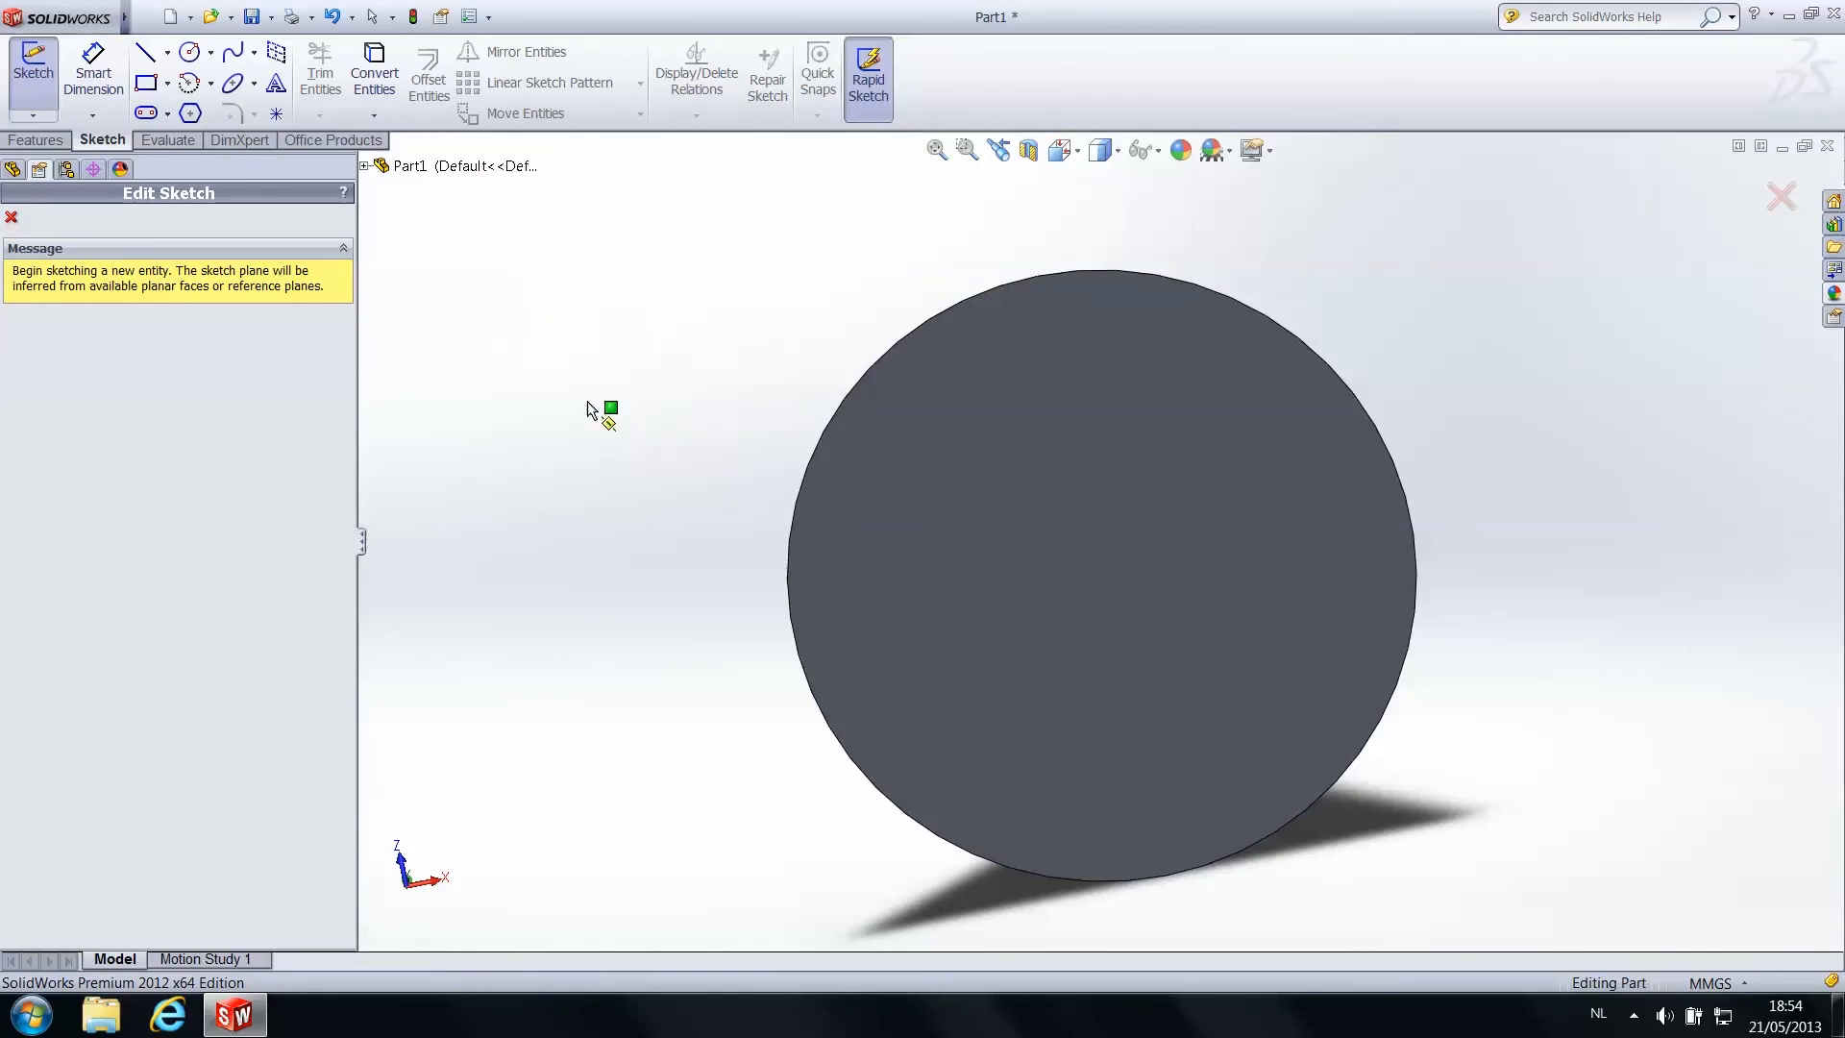
pyautogui.scroll(2, 482, 267)
pyautogui.scroll(1, 484, 267)
pyautogui.scroll(-2, 404, 280)
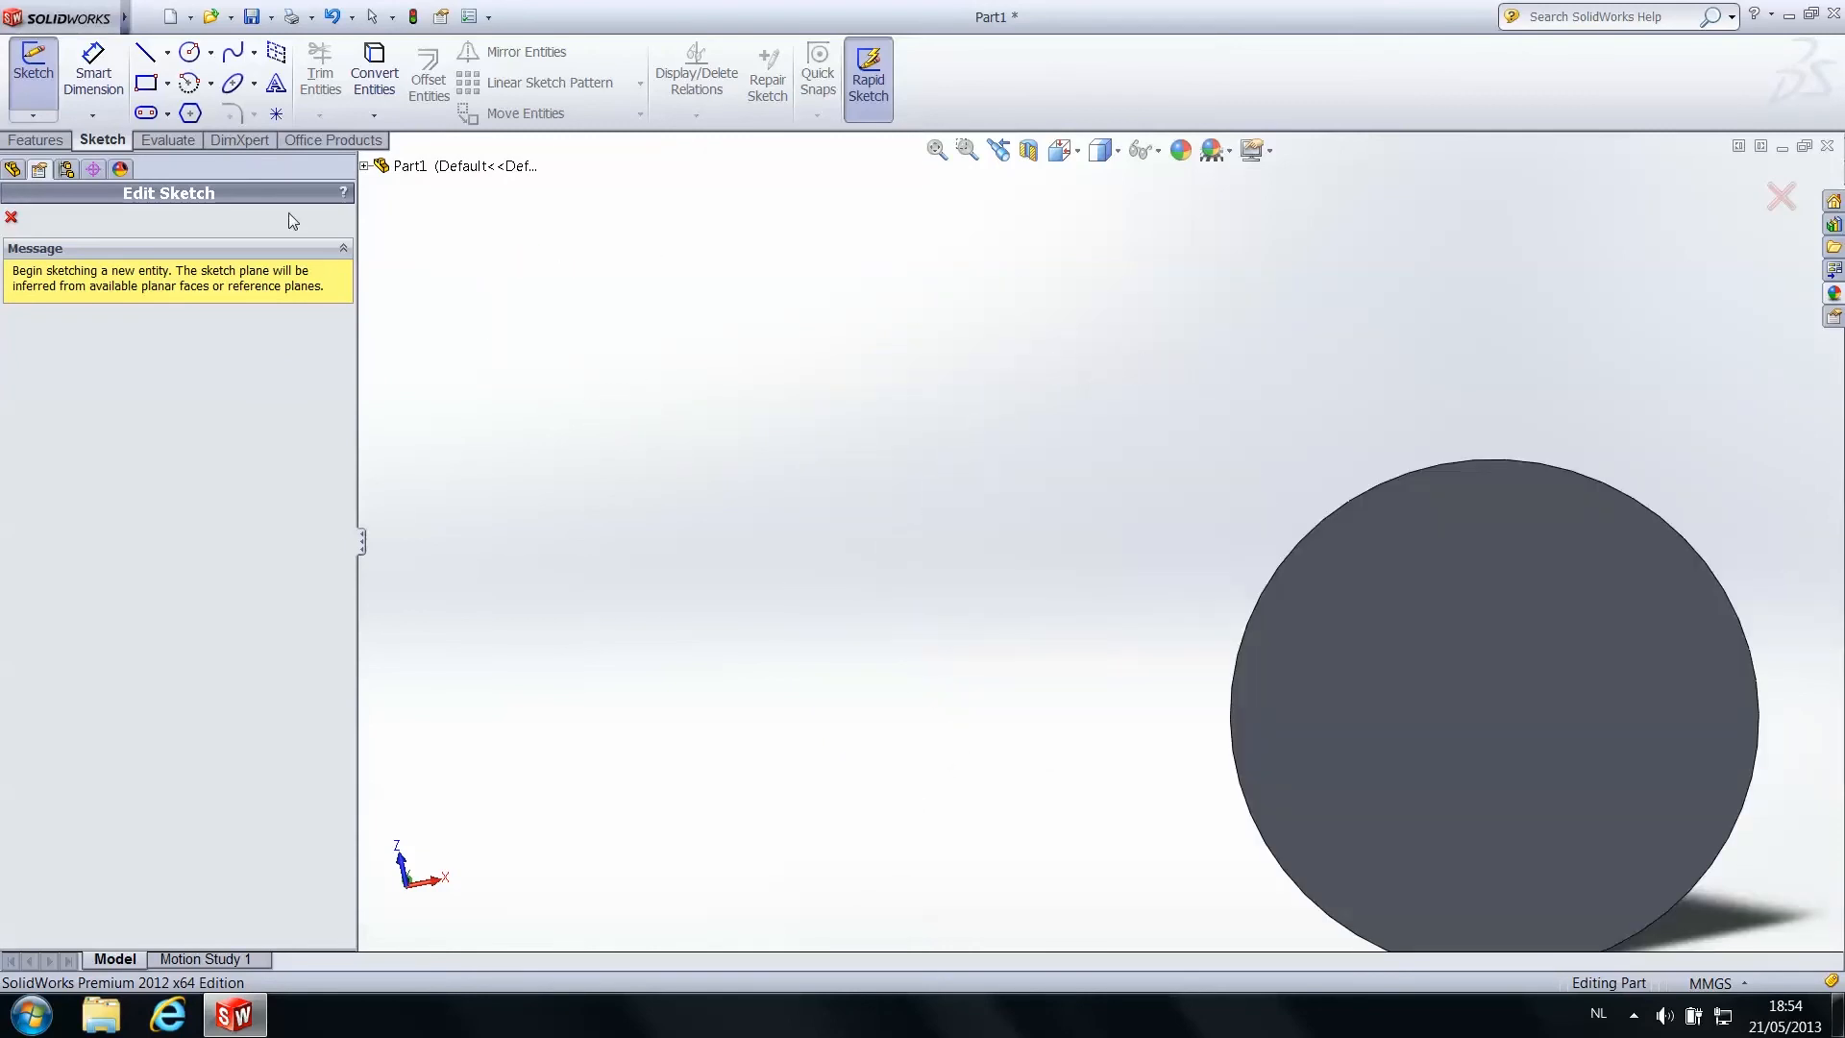
pyautogui.click(12, 217)
pyautogui.click(54, 362)
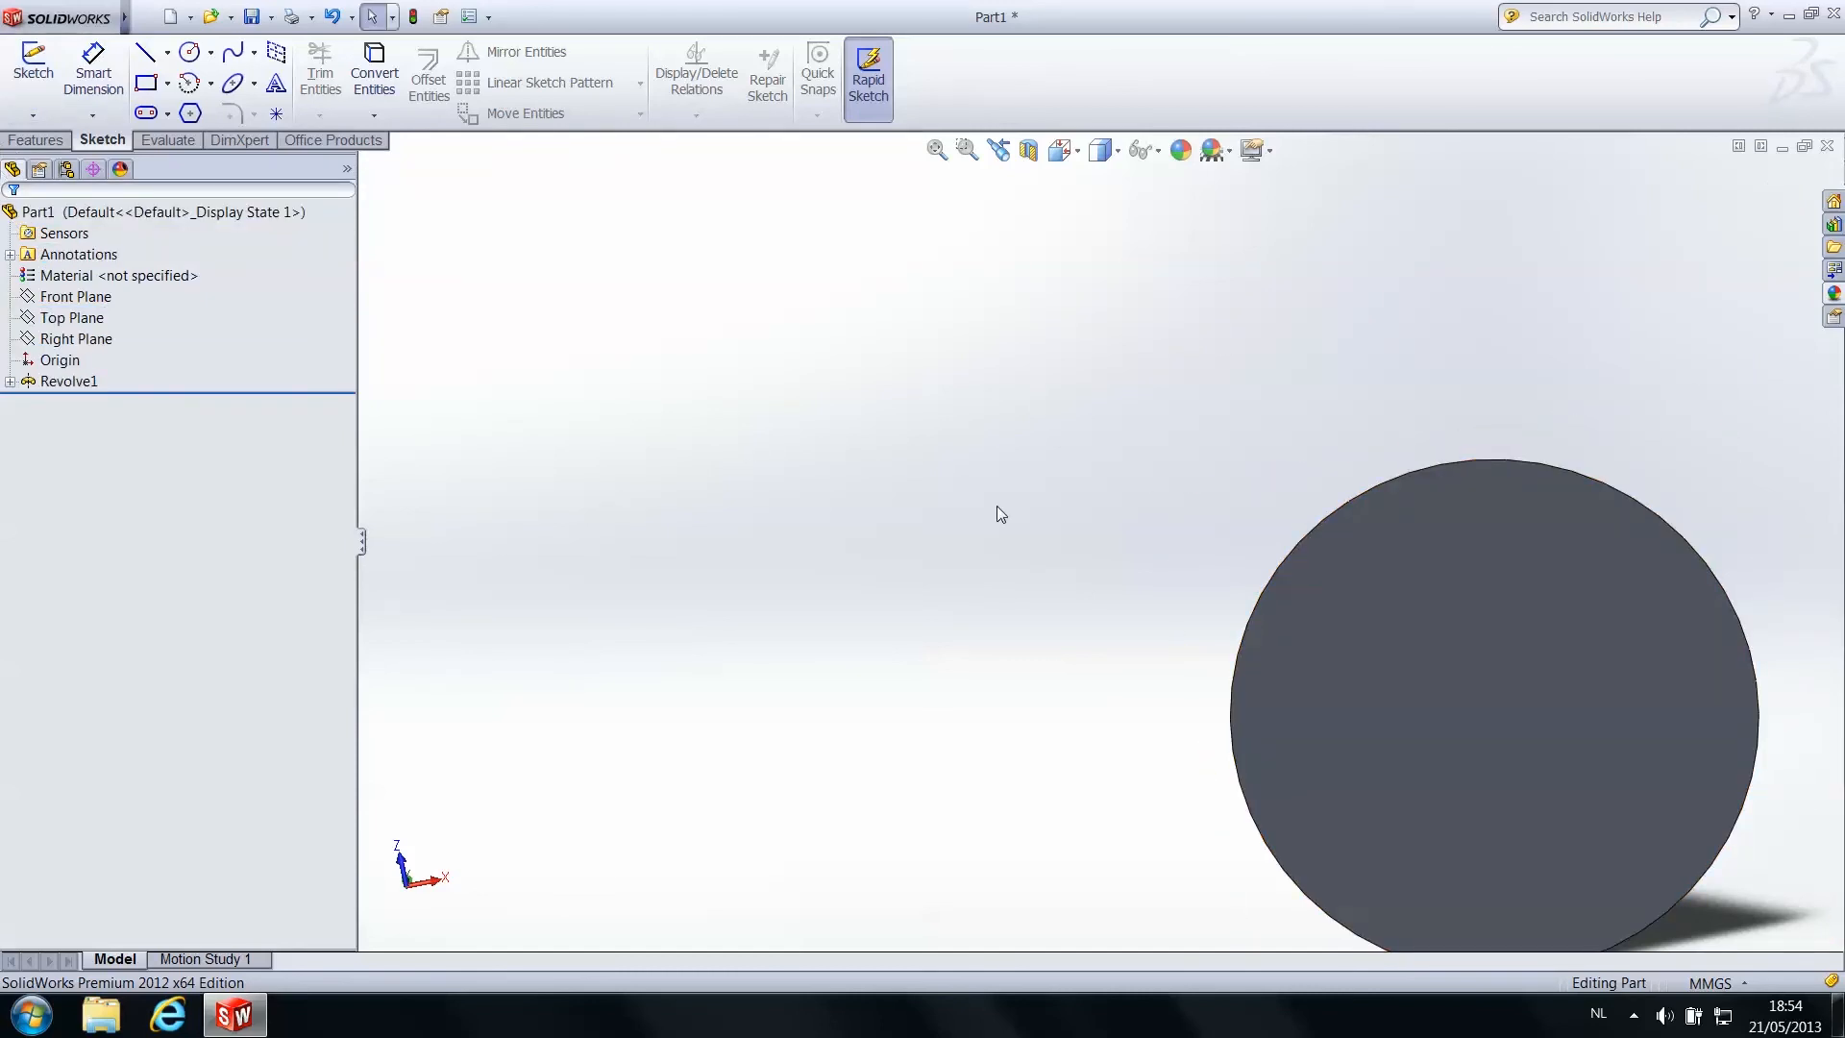
# Open a fresh sketch on the cone's circular base face
pyautogui.scroll(3, 999, 505)
pyautogui.scroll(3, 1163, 461)
pyautogui.scroll(-6, 1174, 469)
pyautogui.scroll(8, 1307, 651)
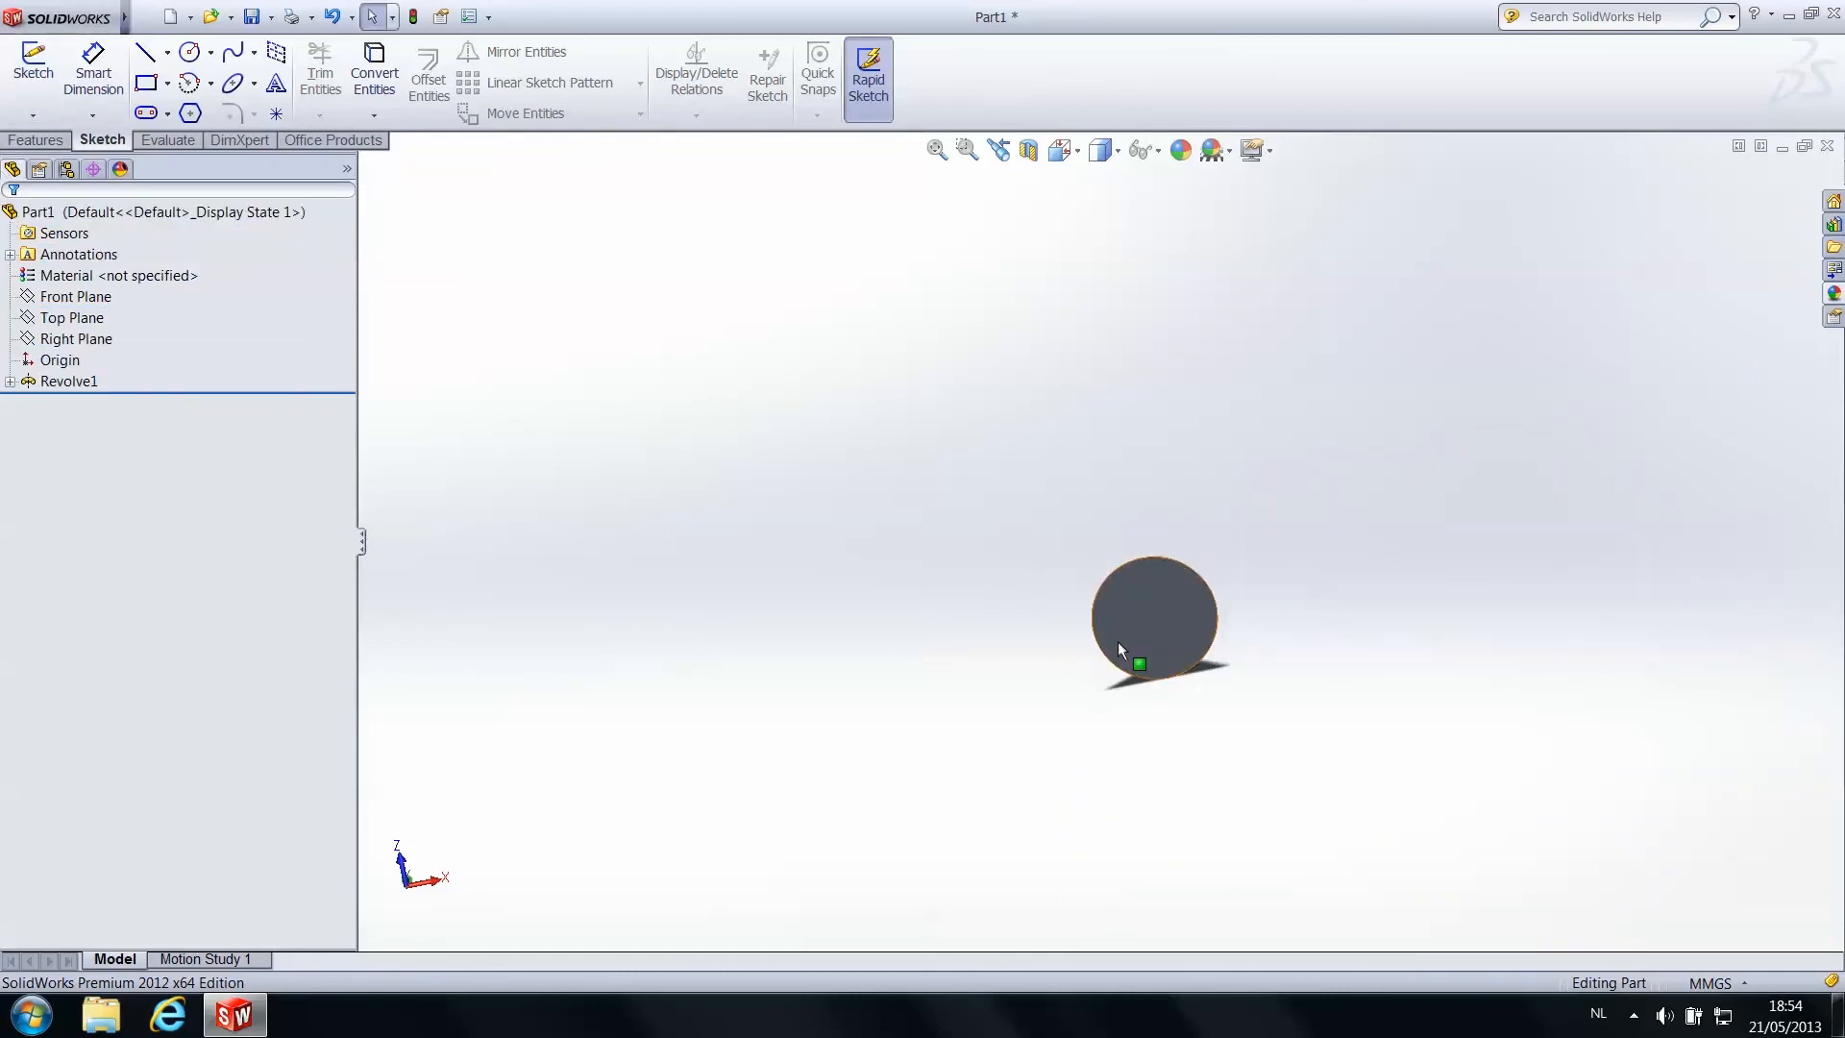
pyautogui.scroll(-6, 1174, 629)
pyautogui.scroll(-2, 1143, 571)
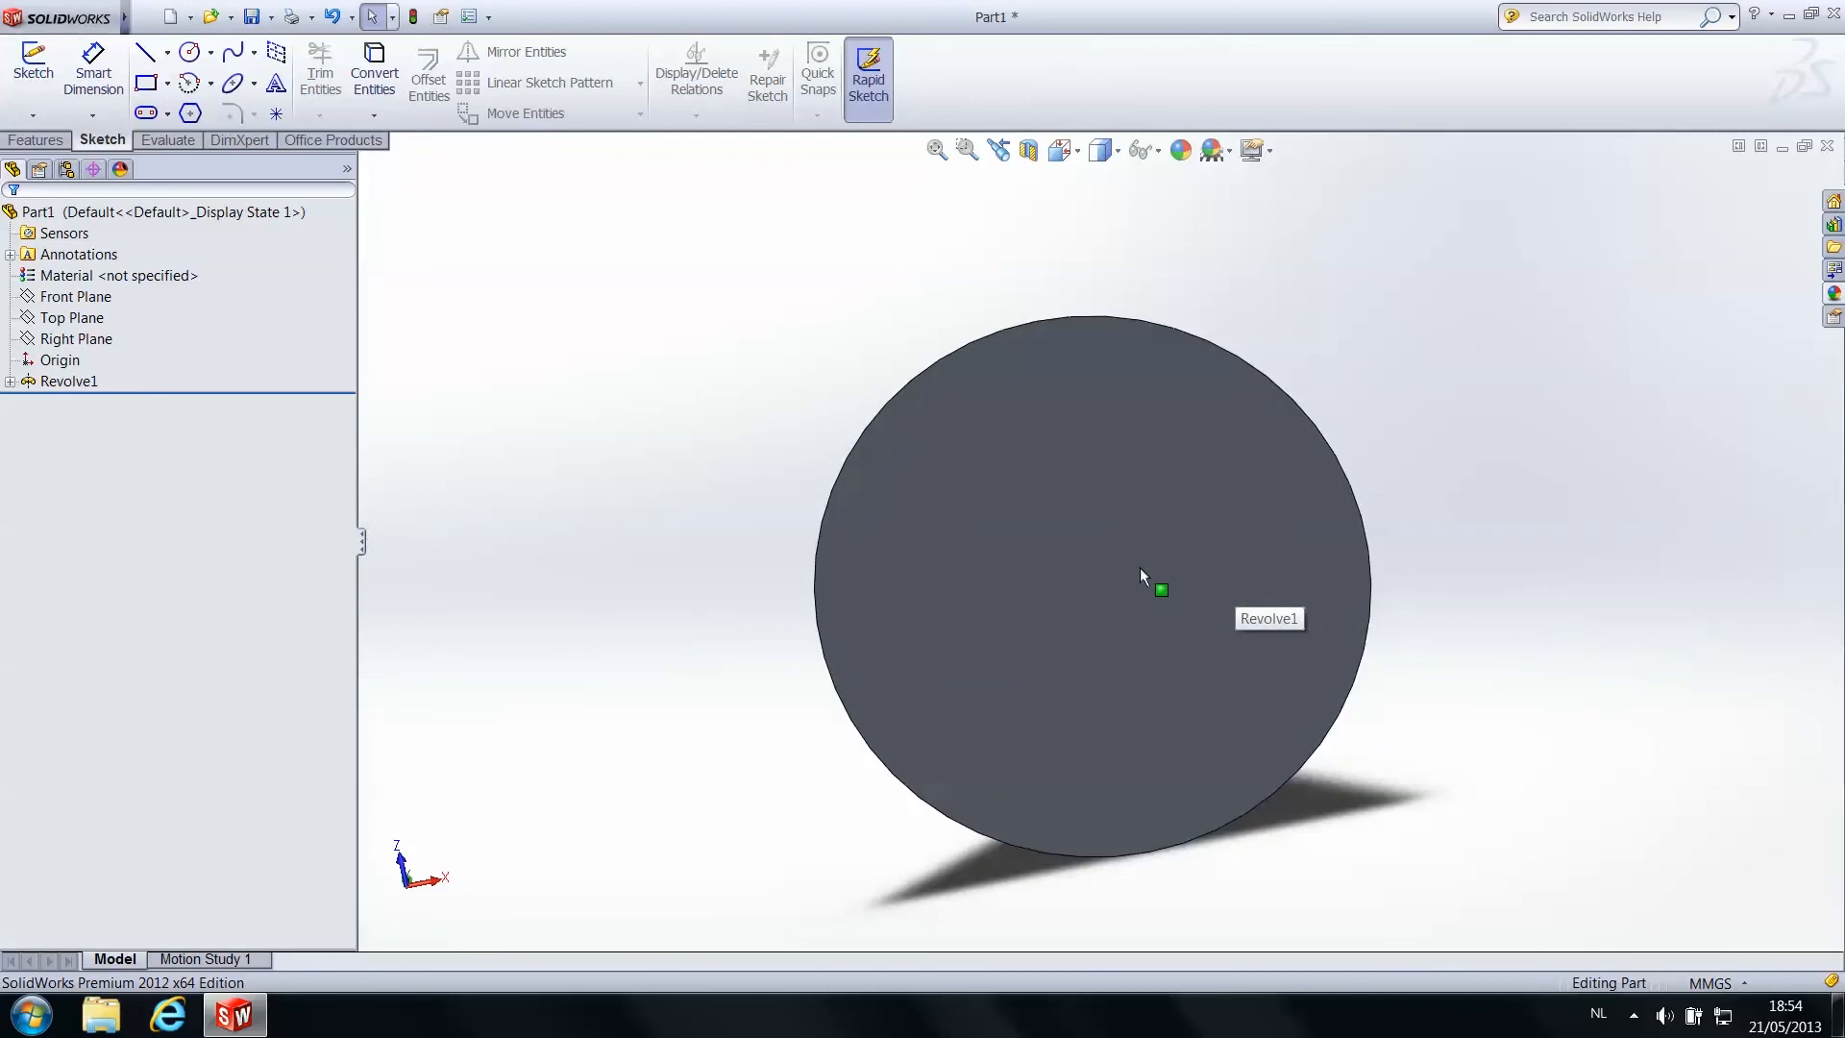
pyautogui.click(33, 66)
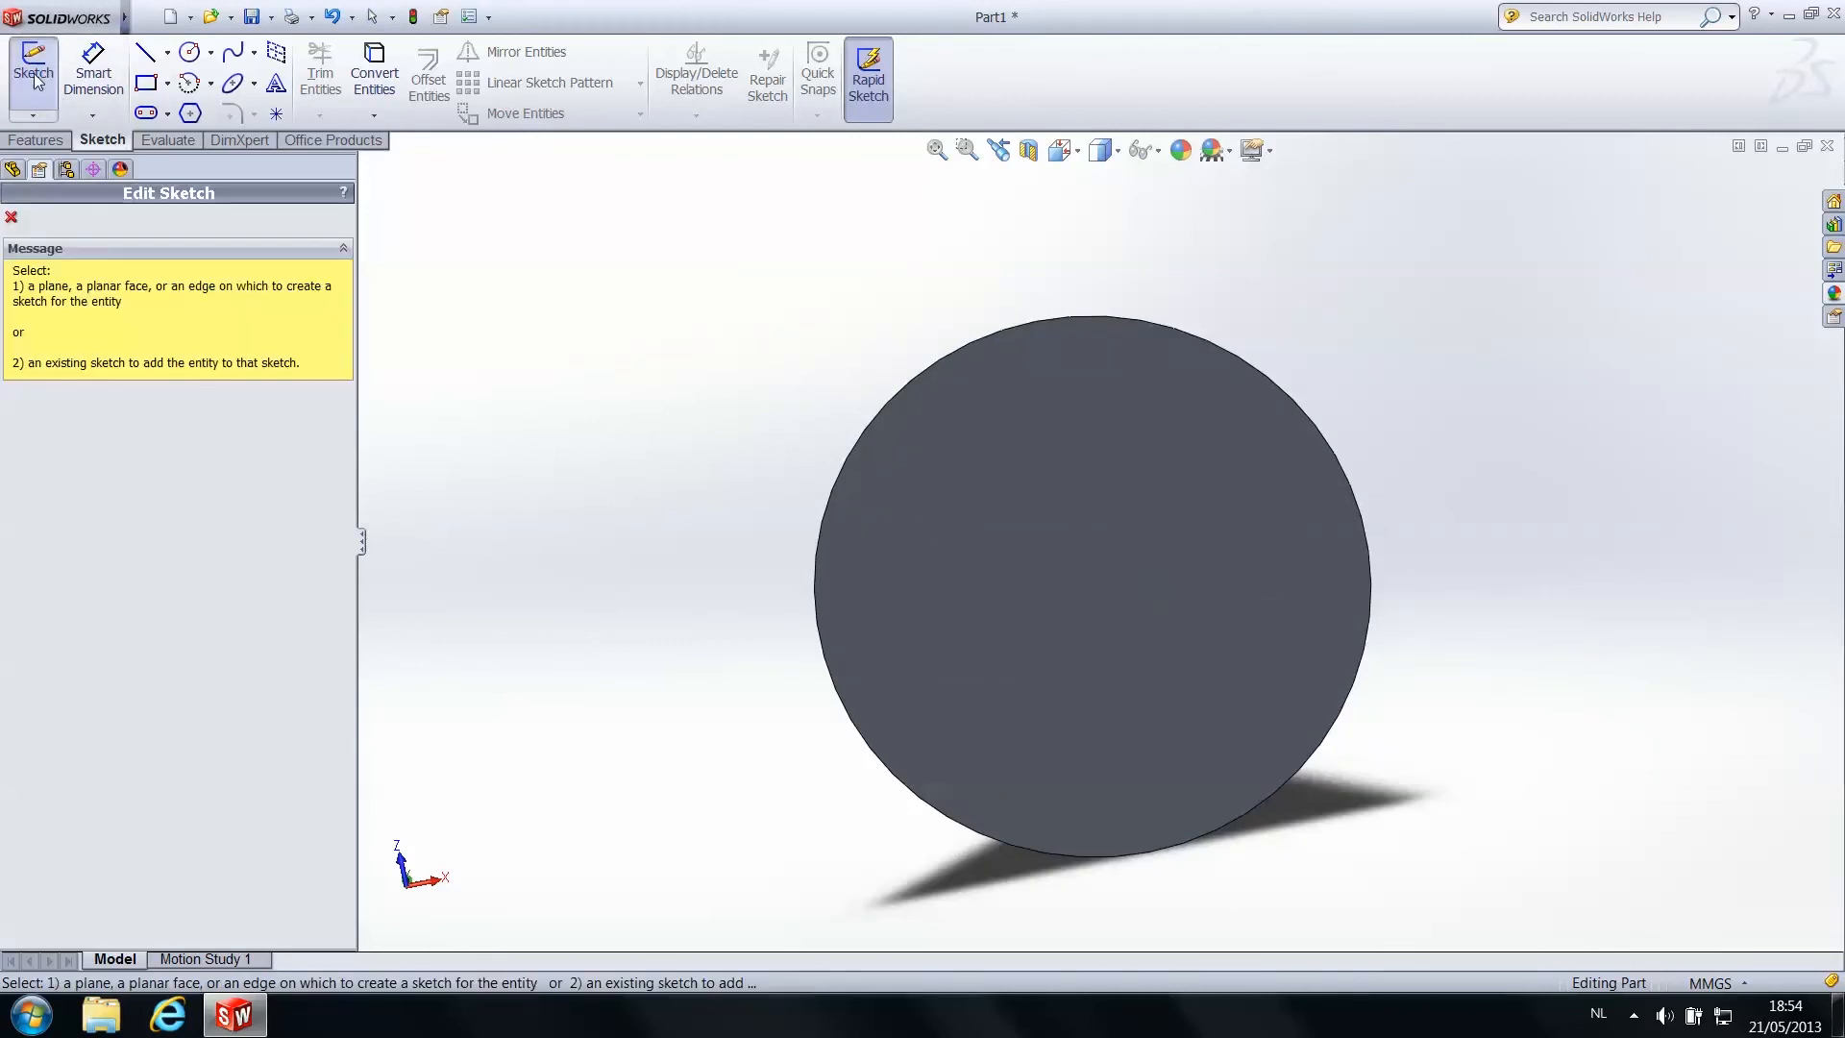
pyautogui.click(988, 434)
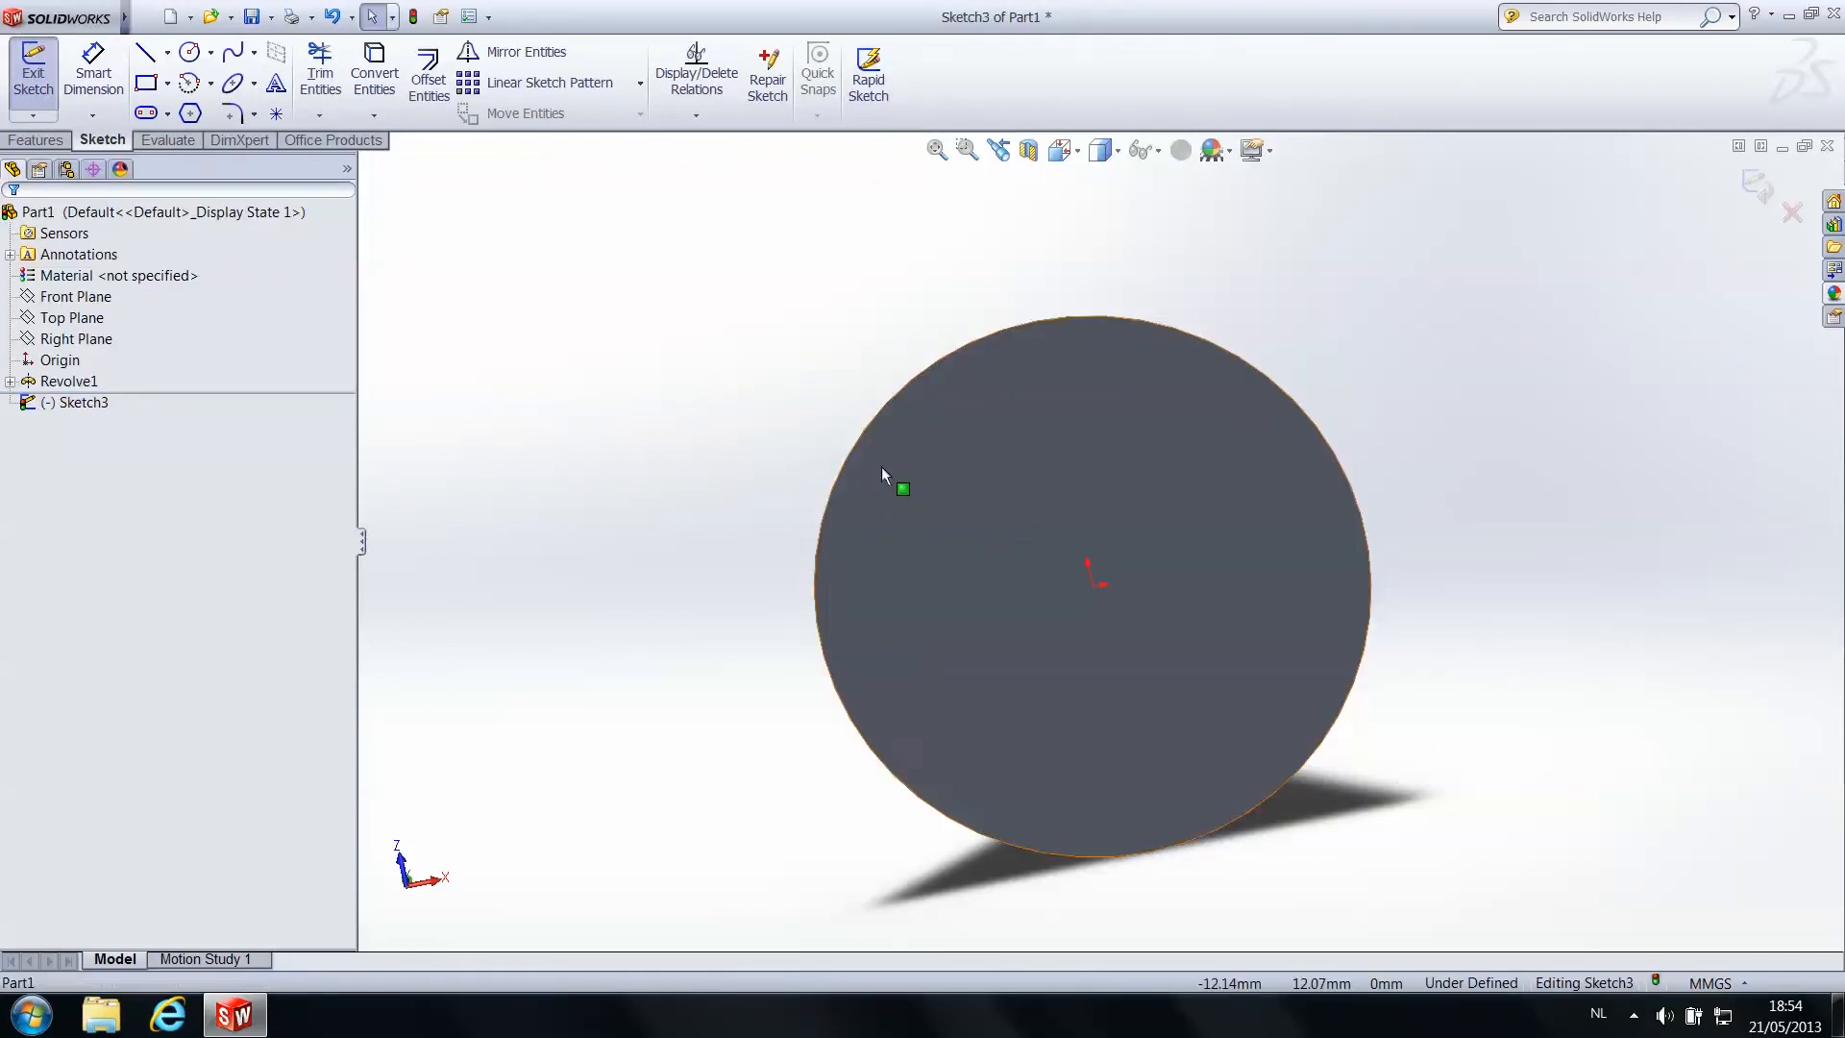
# Sketch a circle with a radius of about 7.7 mm centred on the origin of the base face
pyautogui.click(191, 52)
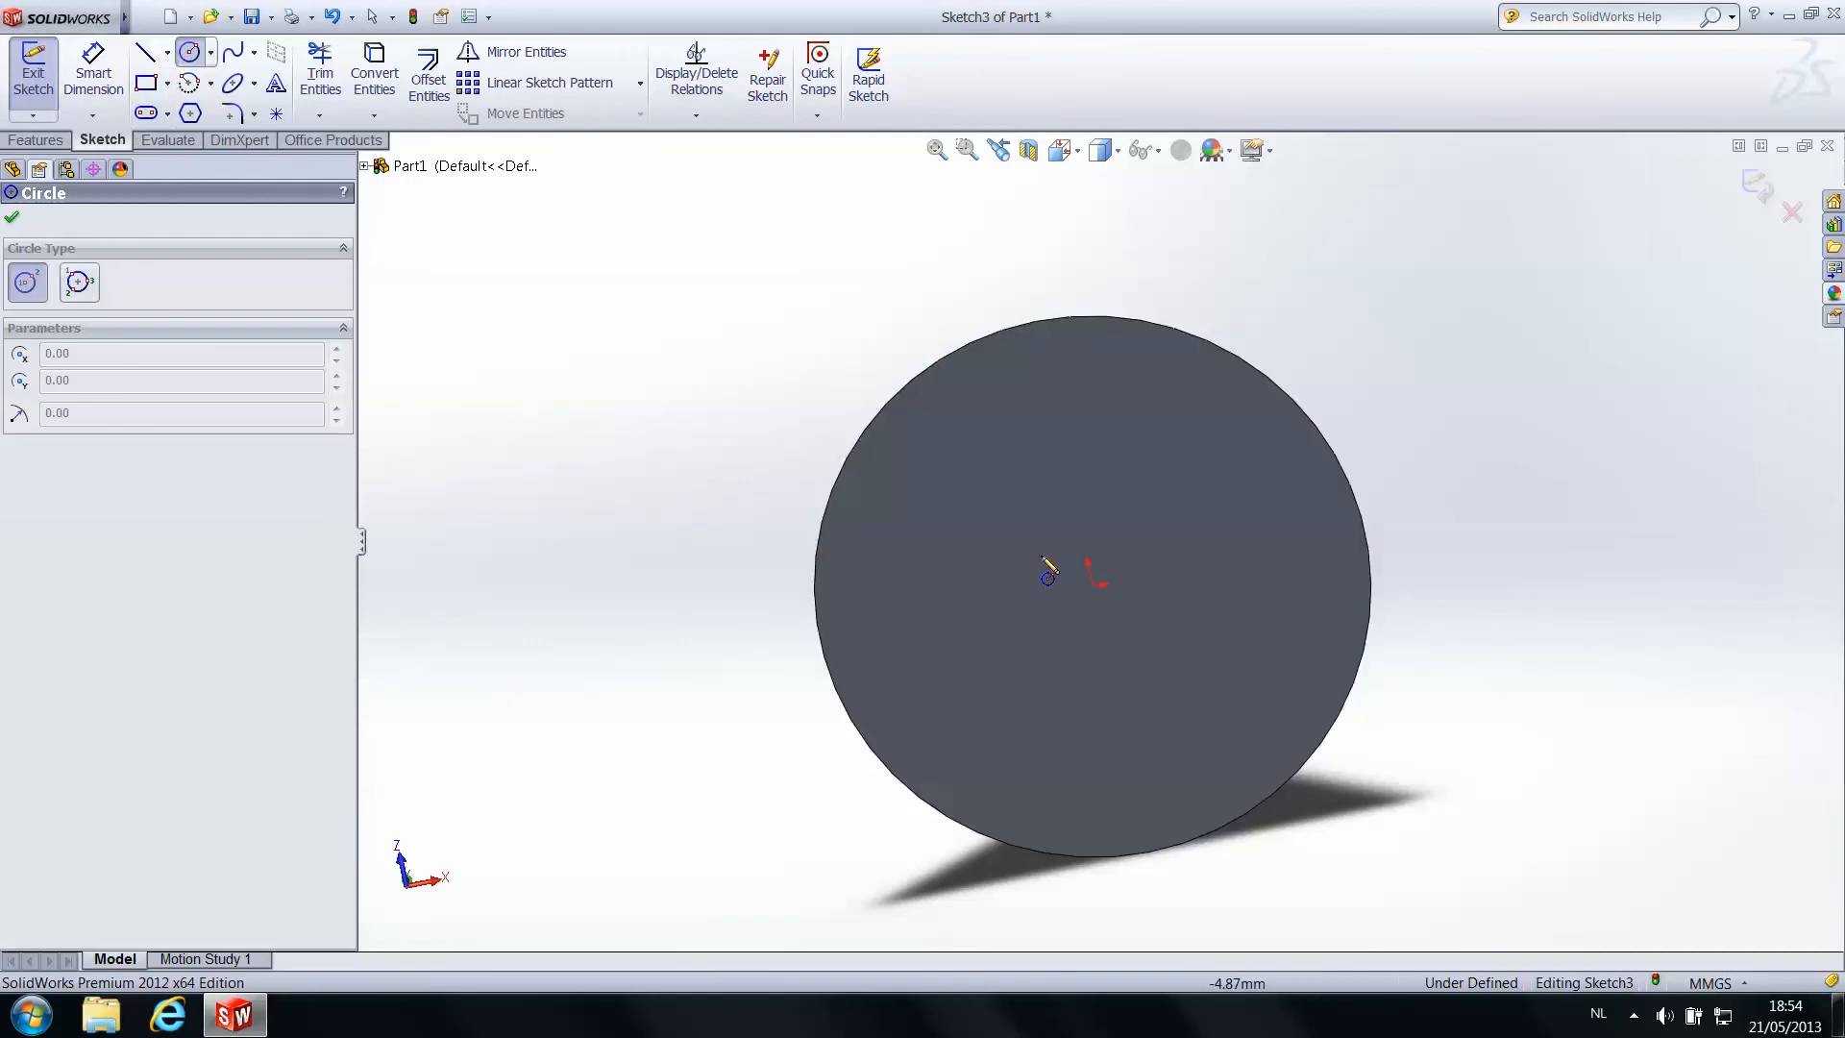
pyautogui.scroll(-3, 1120, 615)
pyautogui.scroll(3, 1125, 584)
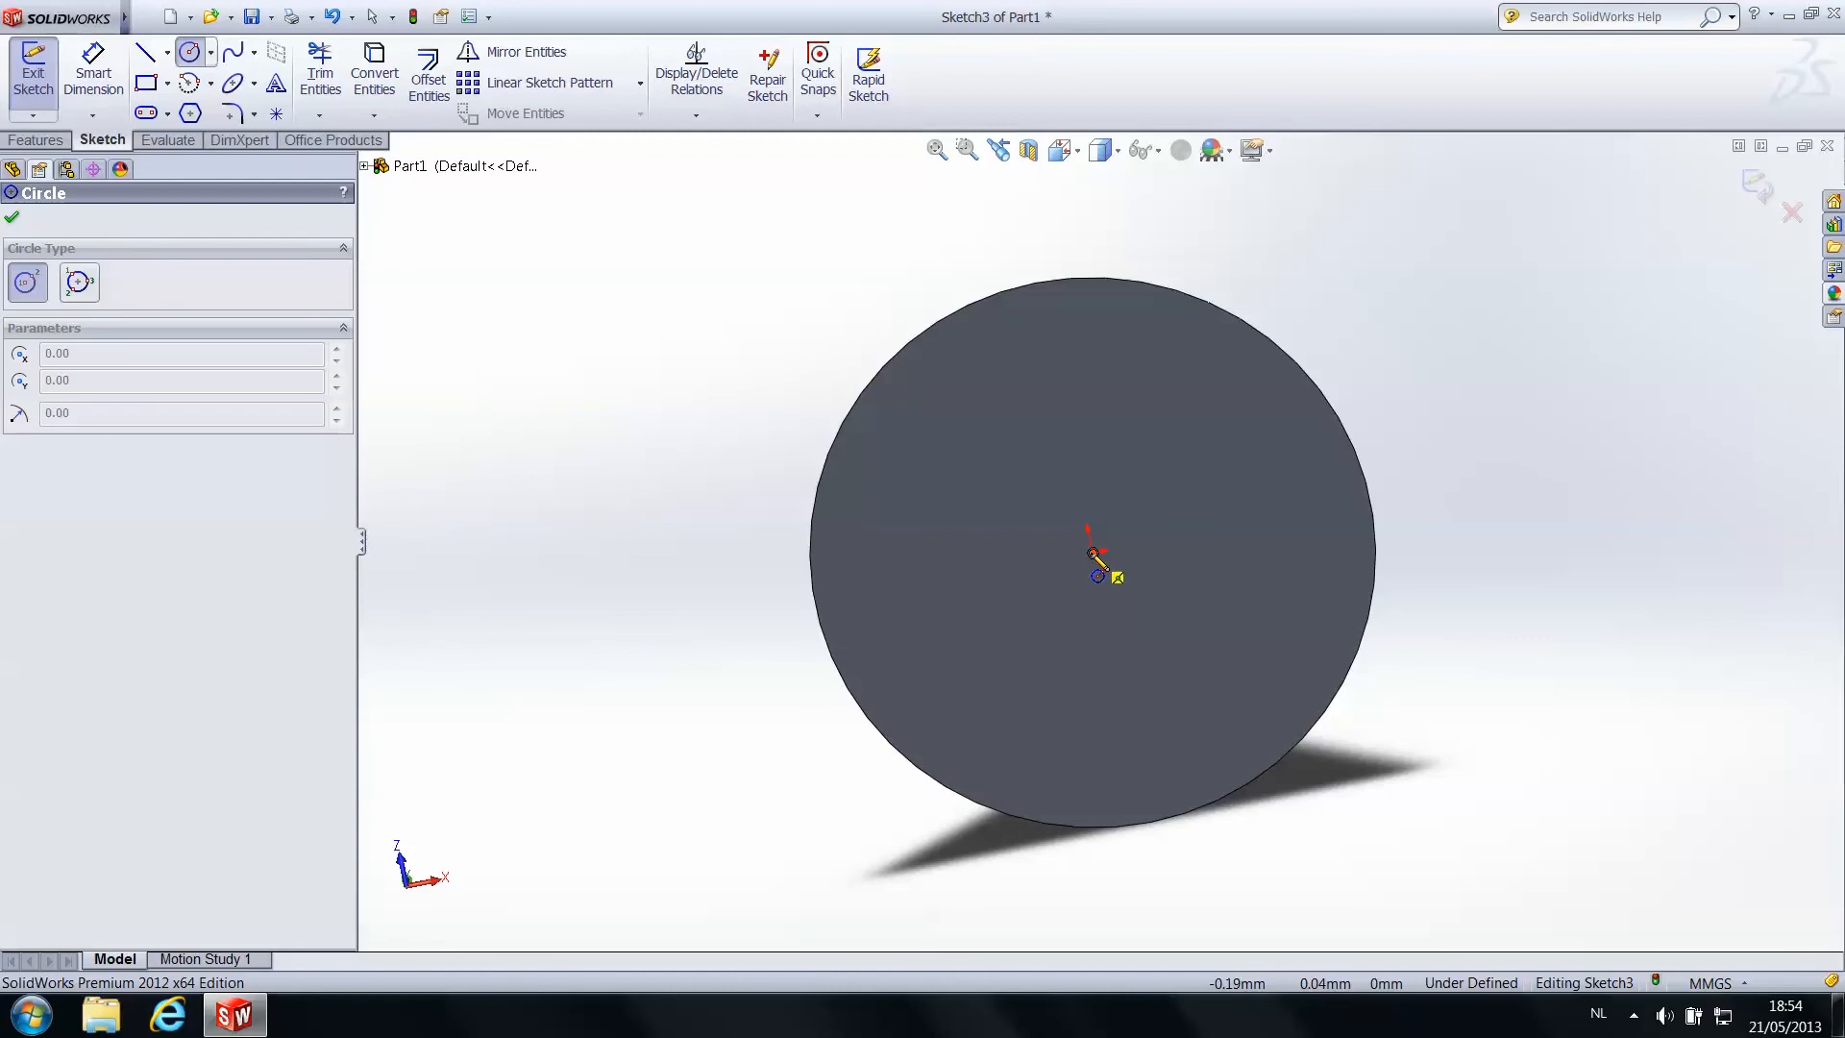
pyautogui.click(1092, 552)
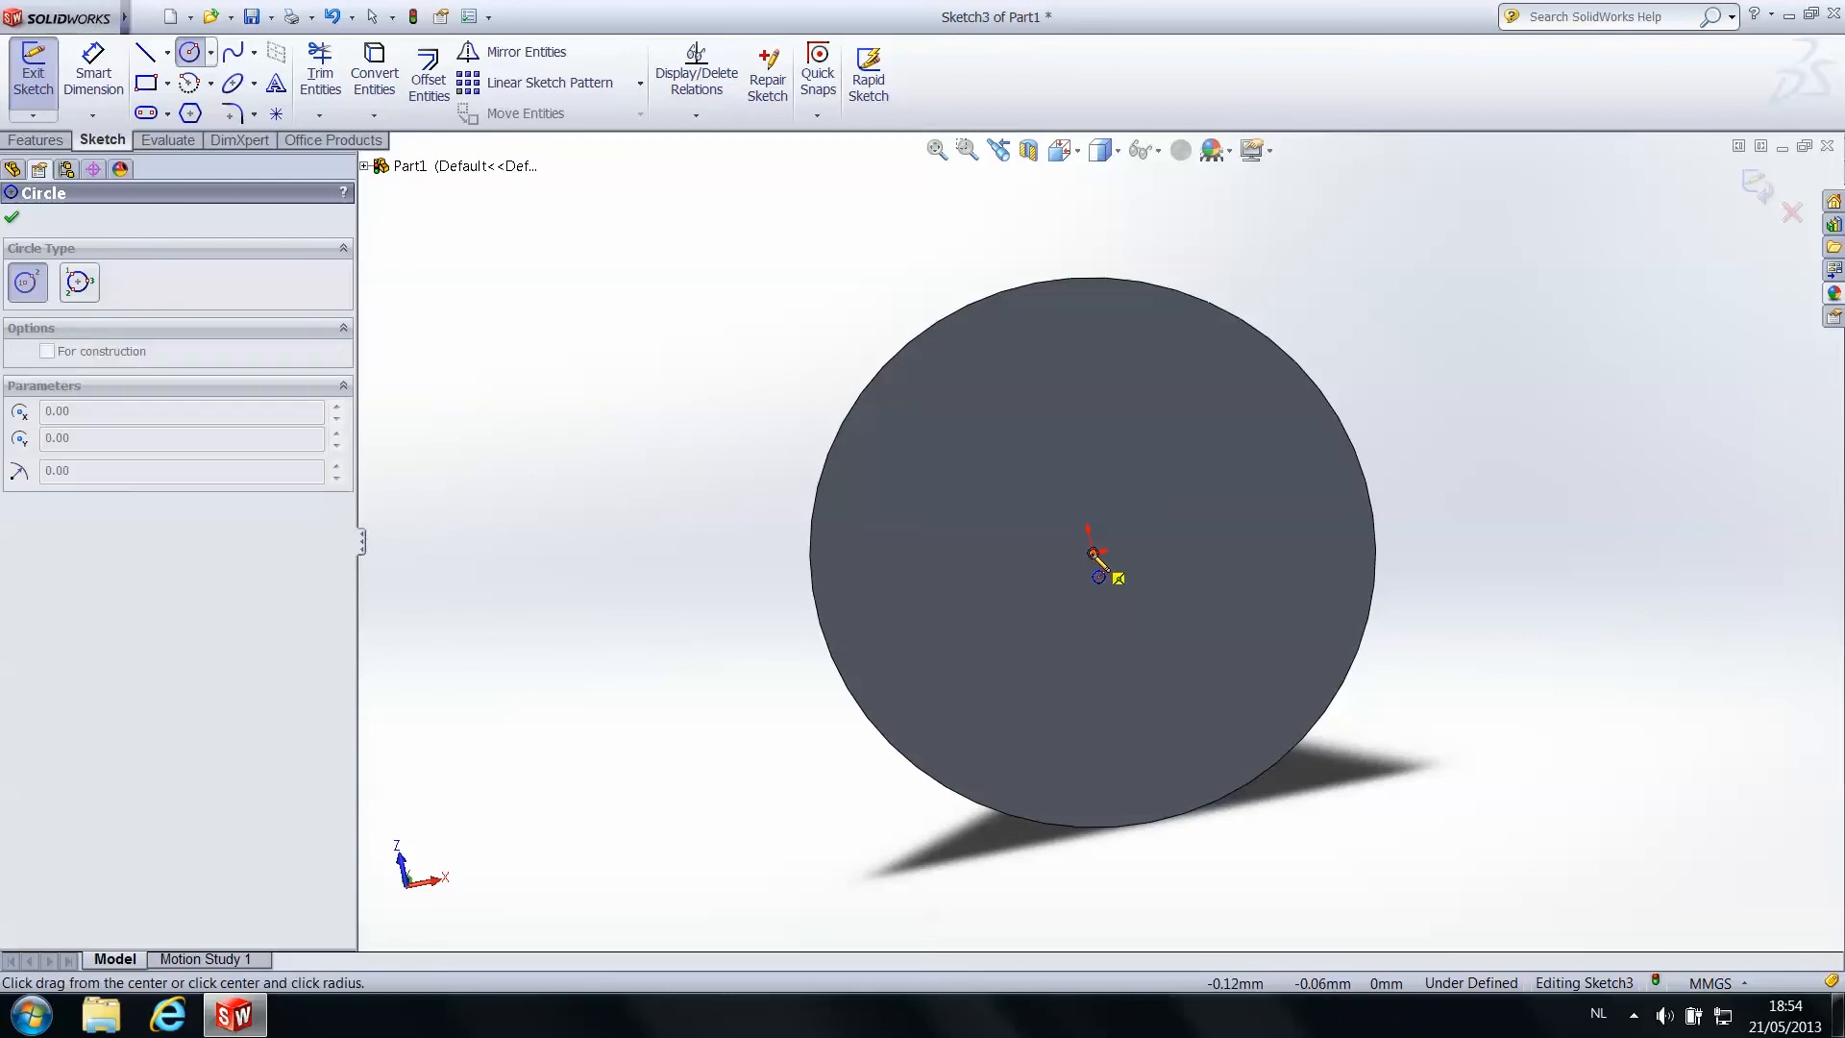
pyautogui.click(1187, 567)
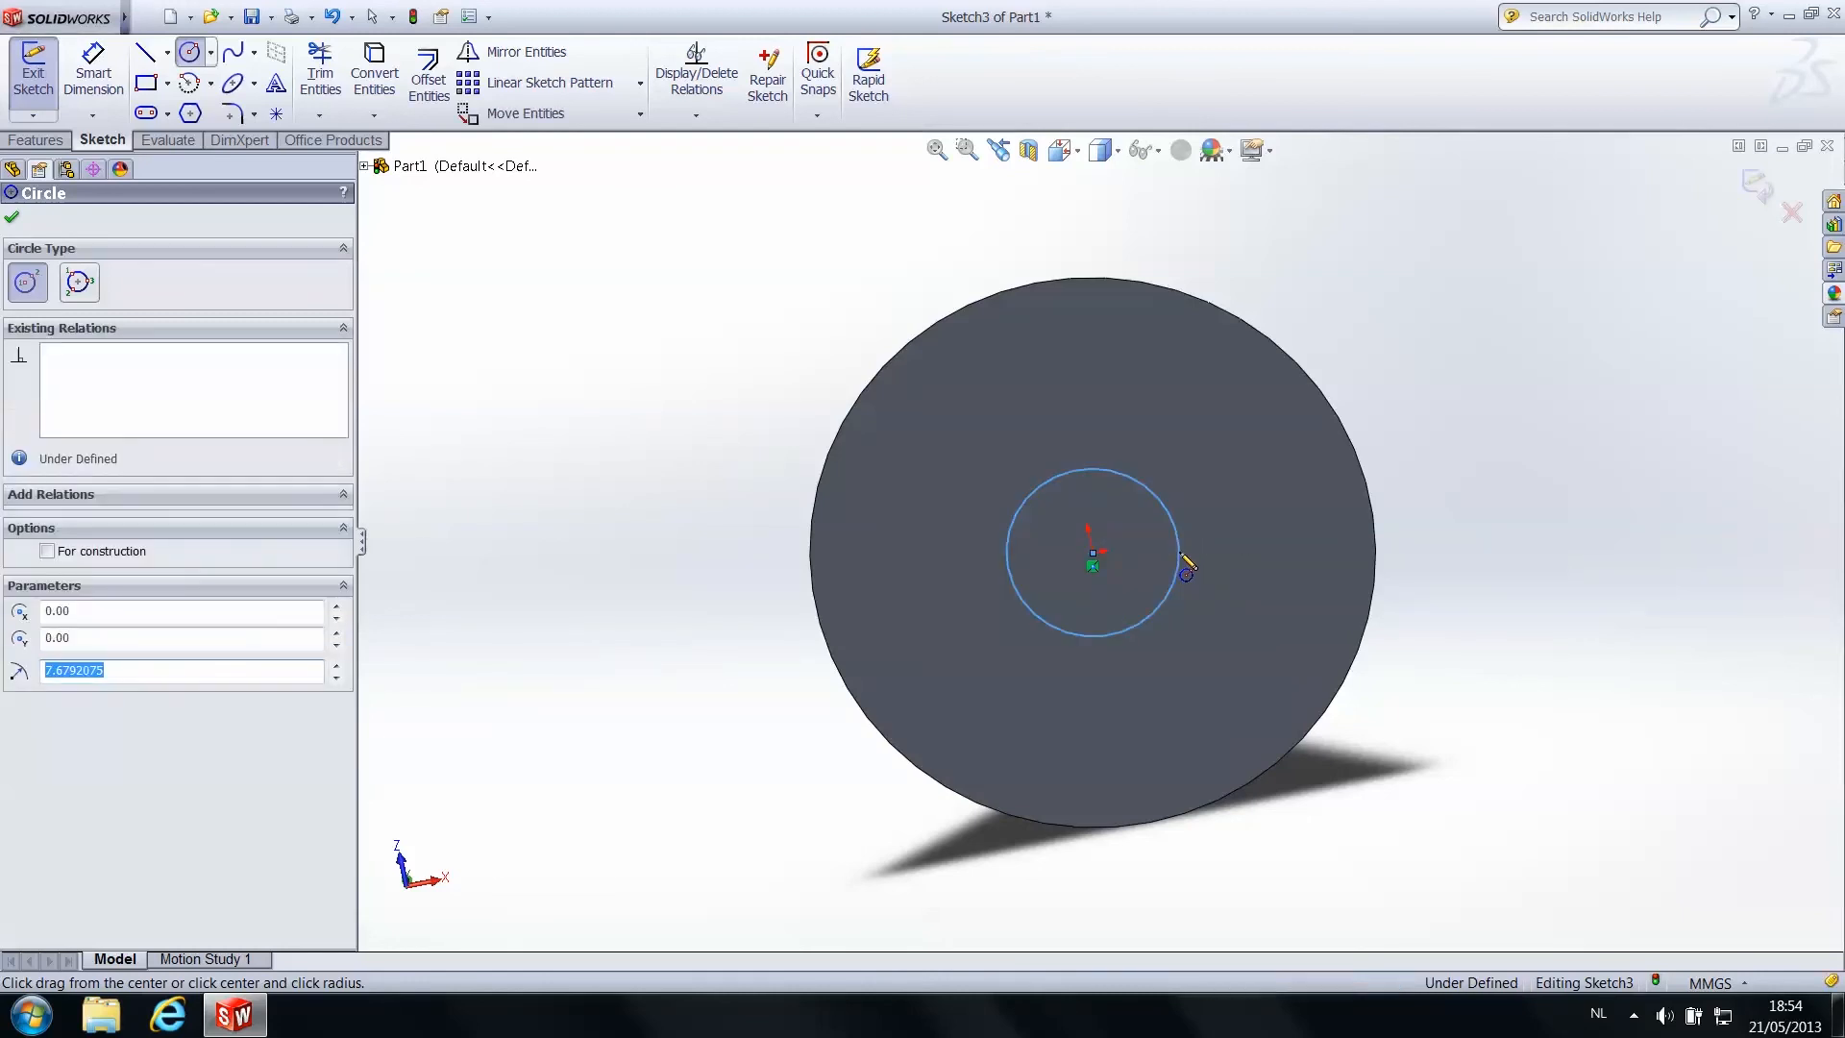
# Set the circle's radius to 10/2 (5 mm), accept it and exit the sketch
pyautogui.click(115, 670)
pyautogui.doubleClick(114, 671)
pyautogui.doubleClick(114, 671)
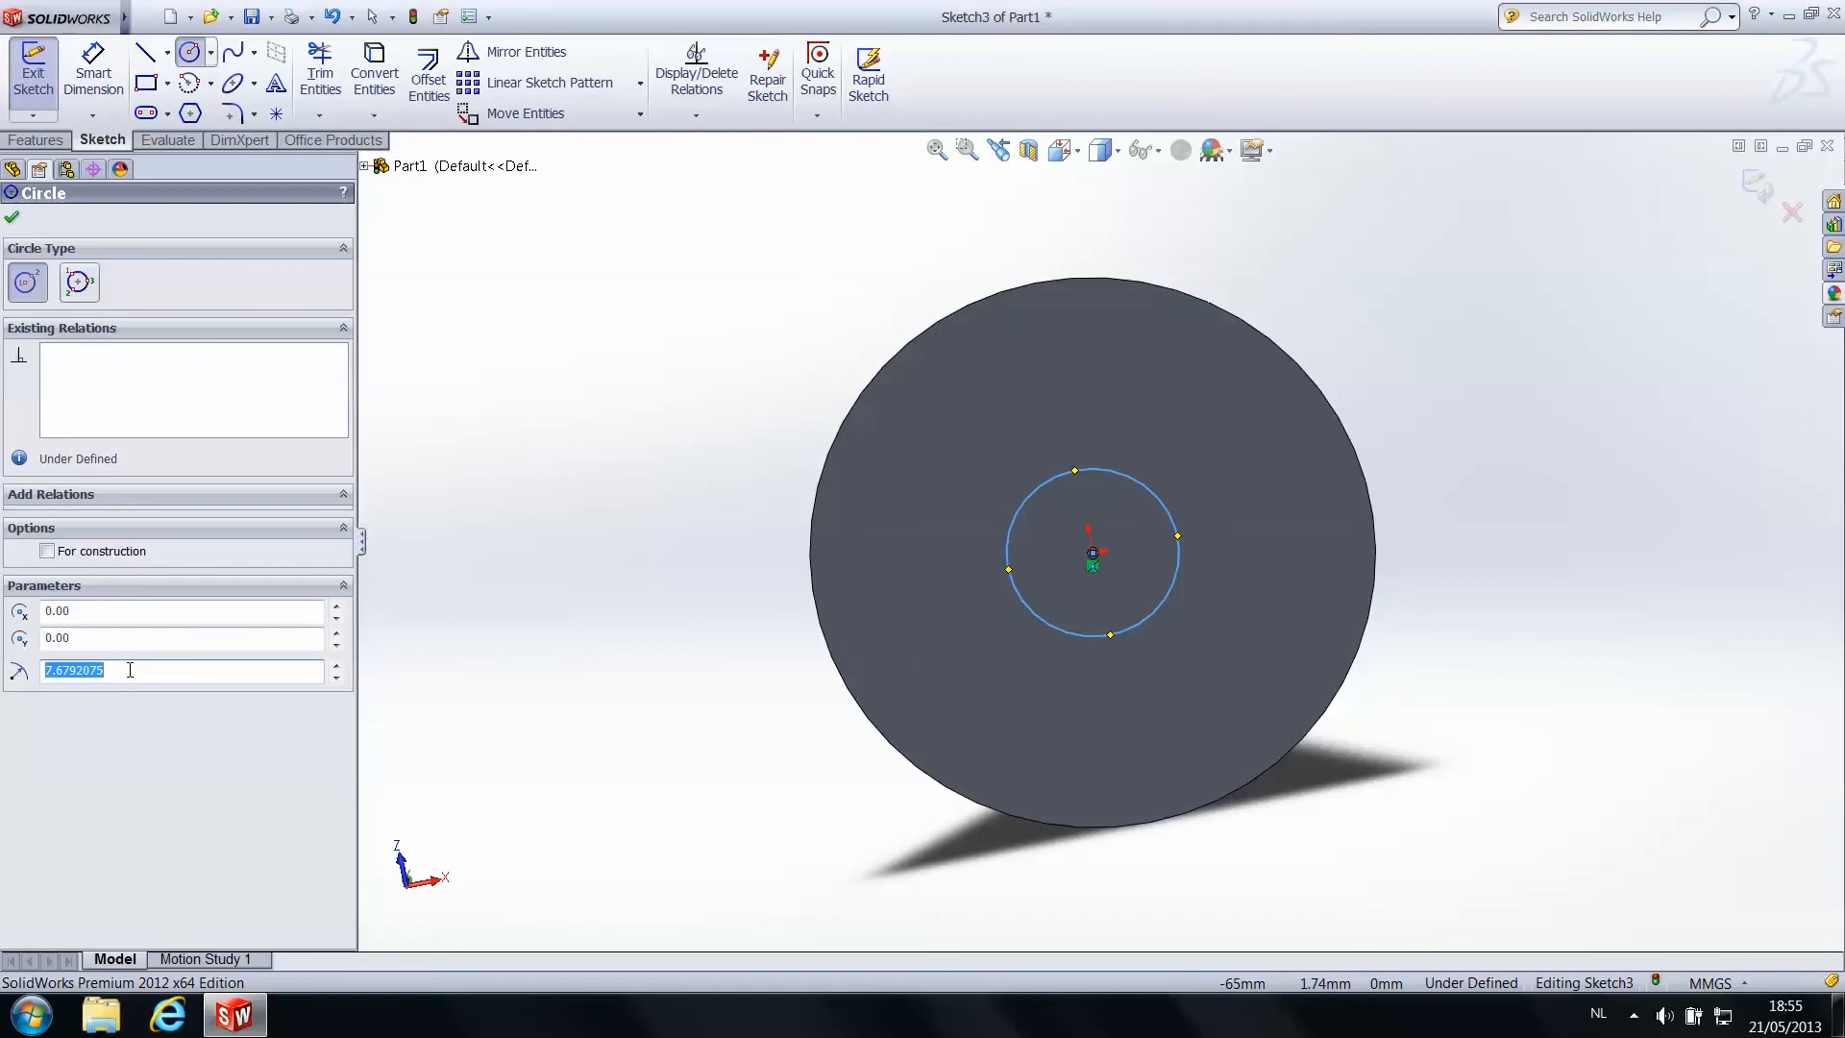
pyautogui.write('10/2')
pyautogui.press('Return')
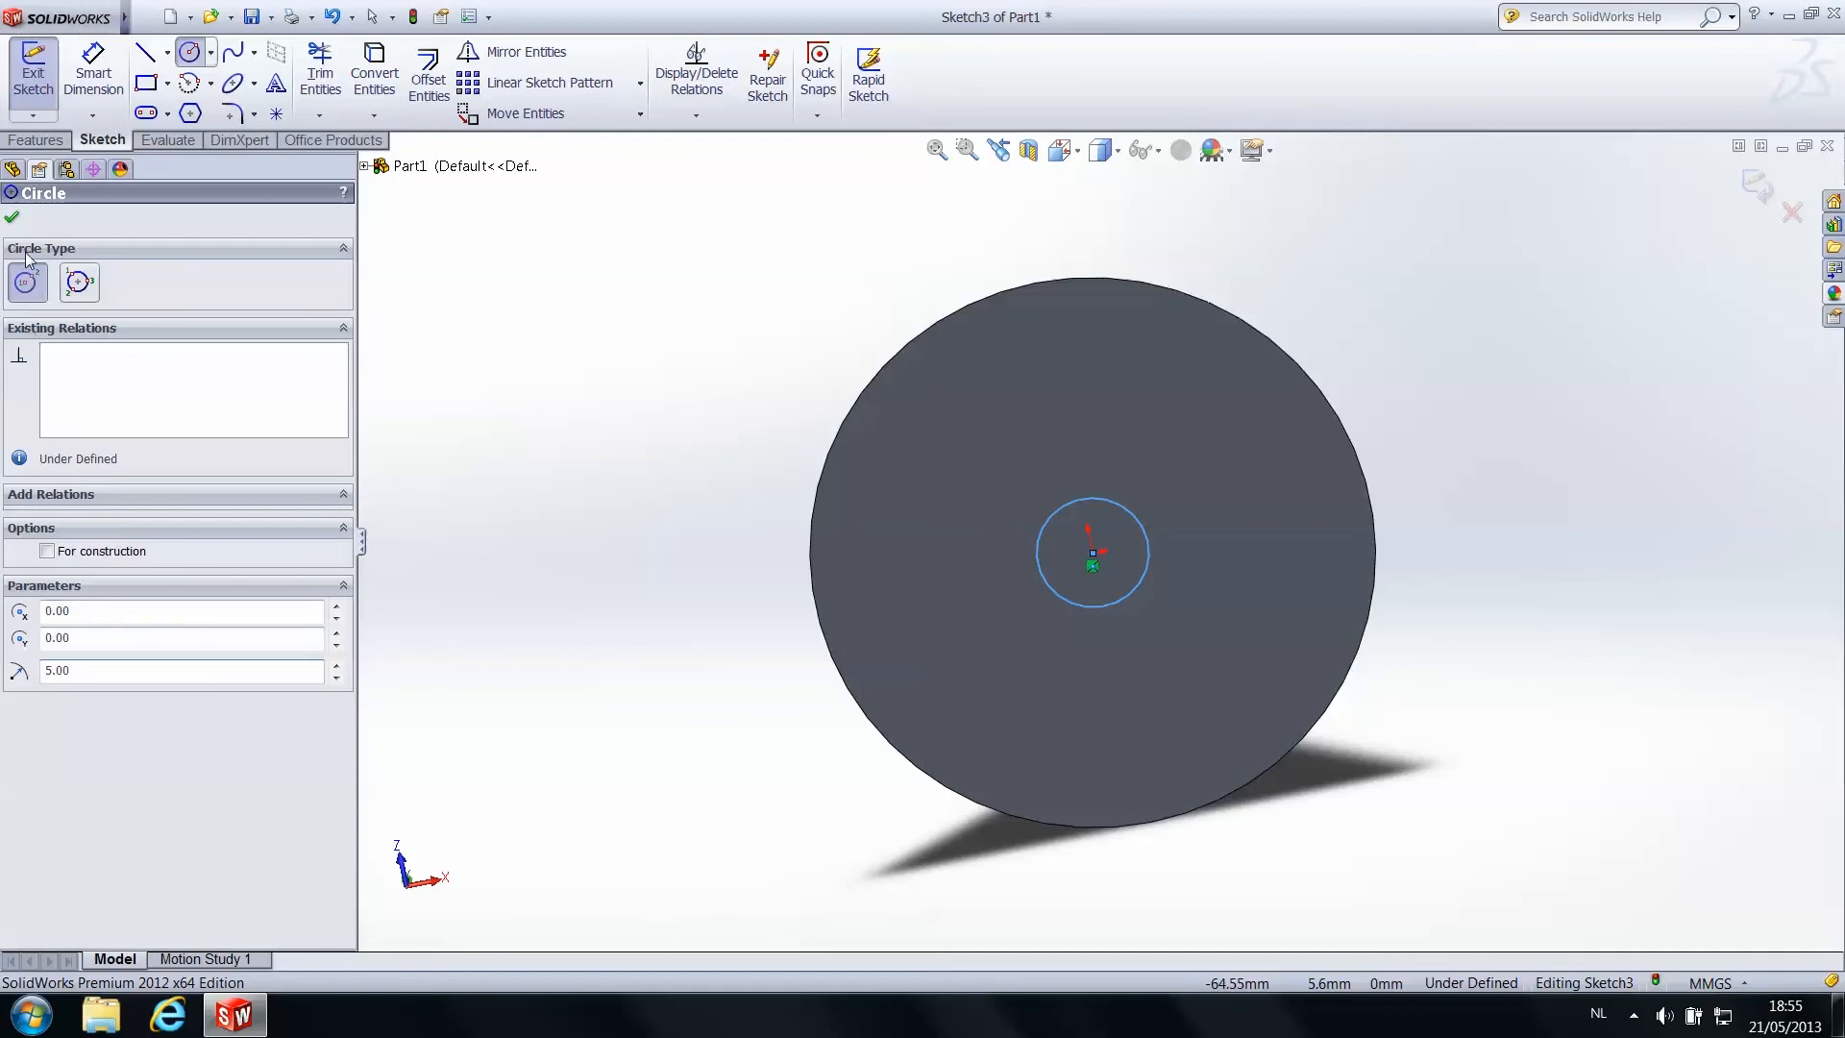
pyautogui.click(12, 217)
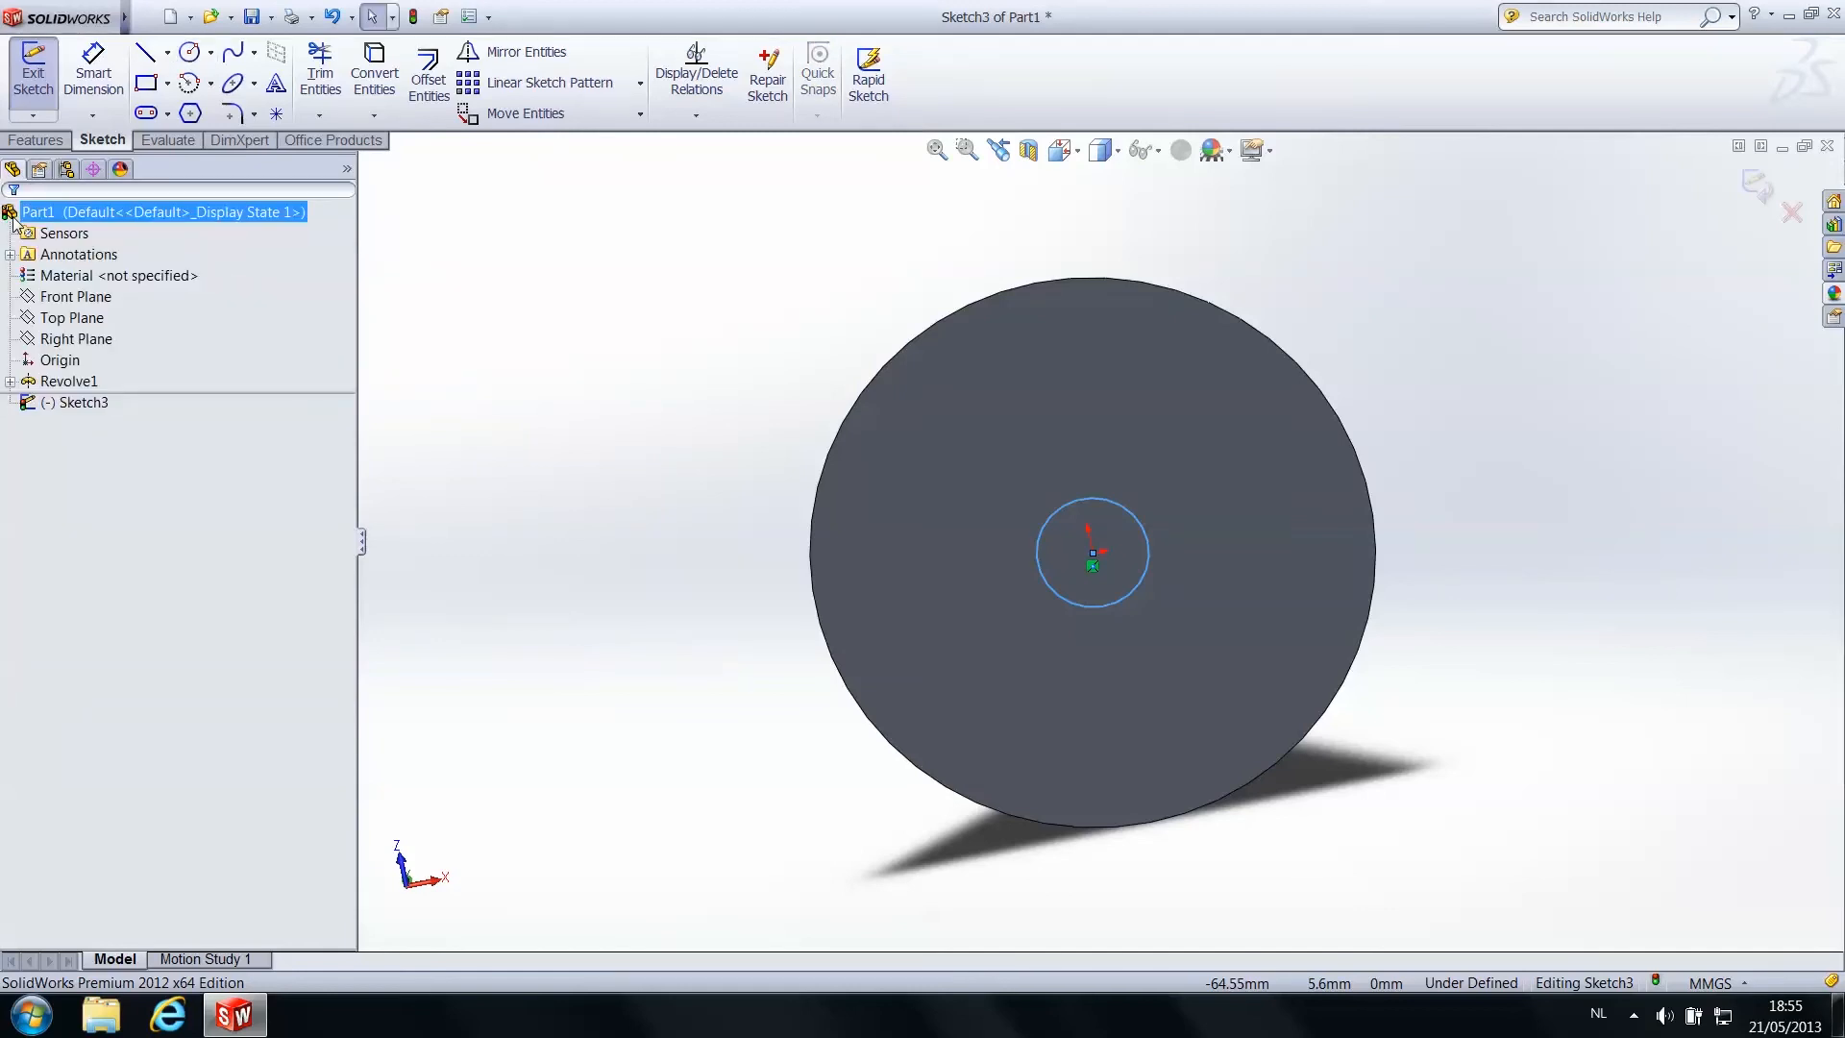
pyautogui.click(34, 87)
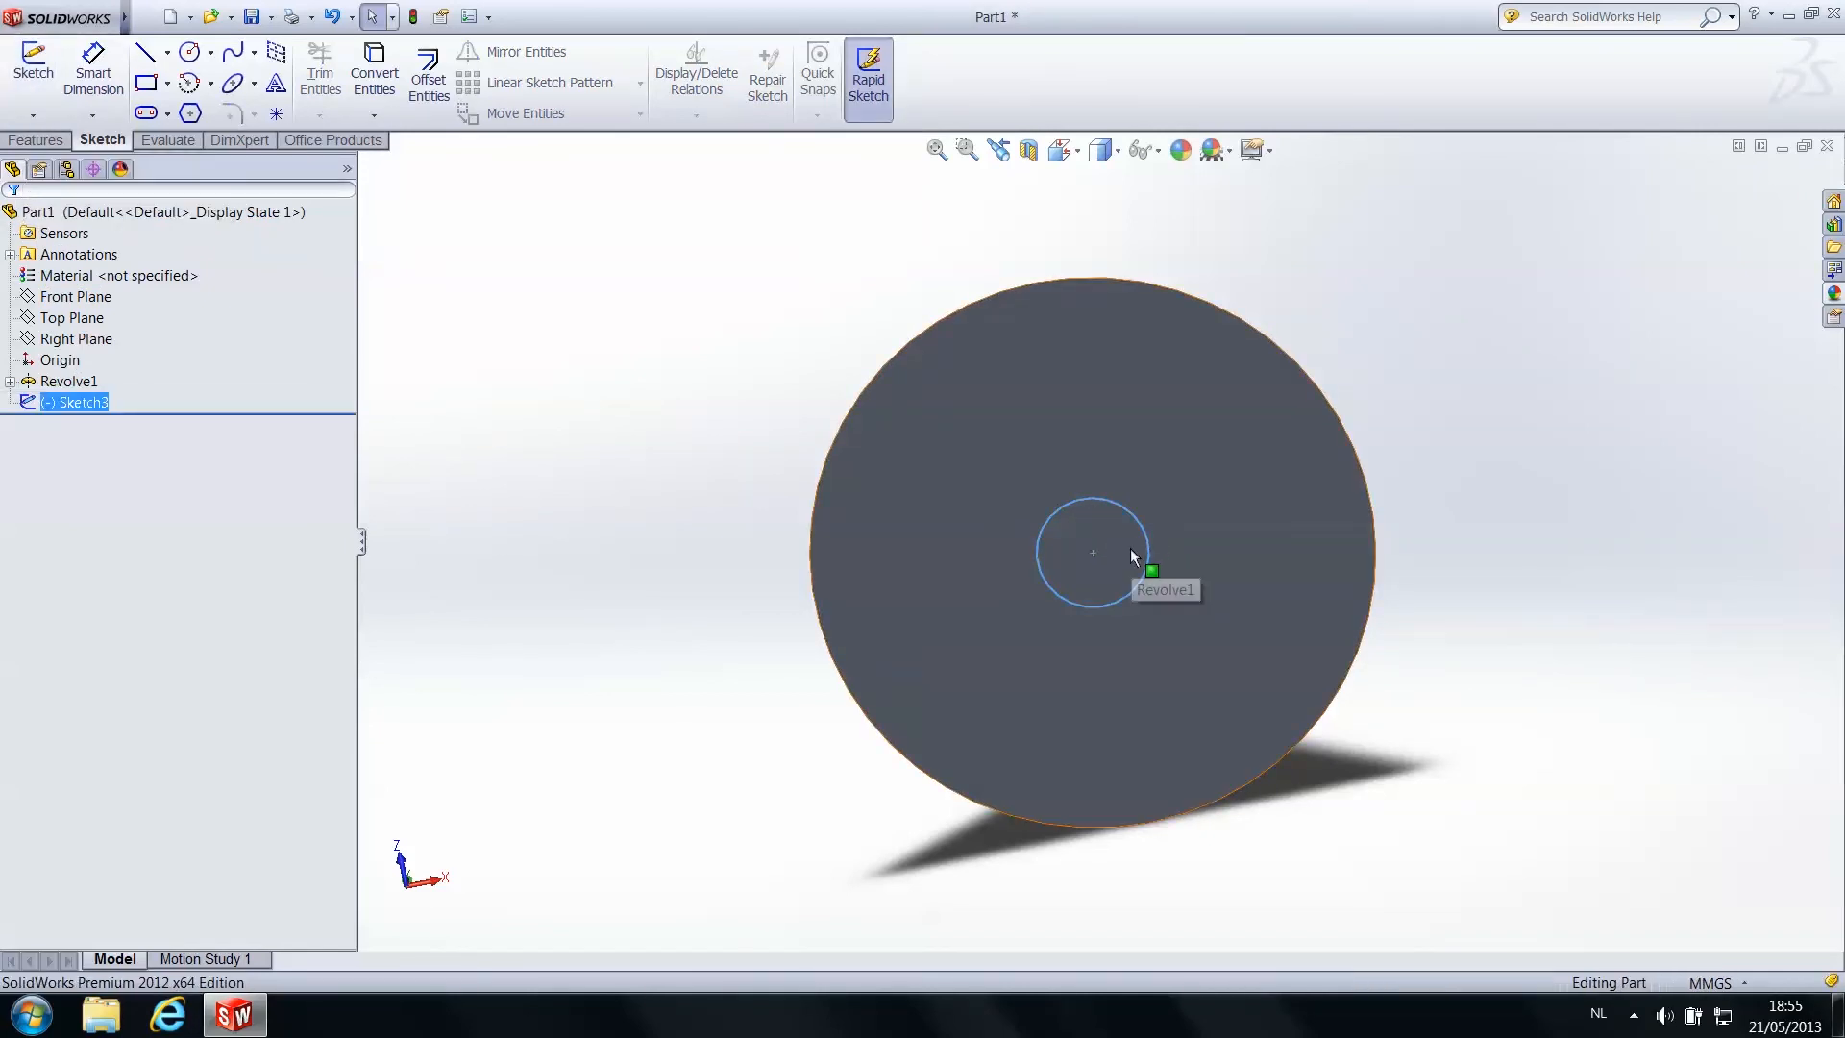
# Start an extruded cut from the circle sketch on the cone's base
pyautogui.scroll(-5, 1130, 548)
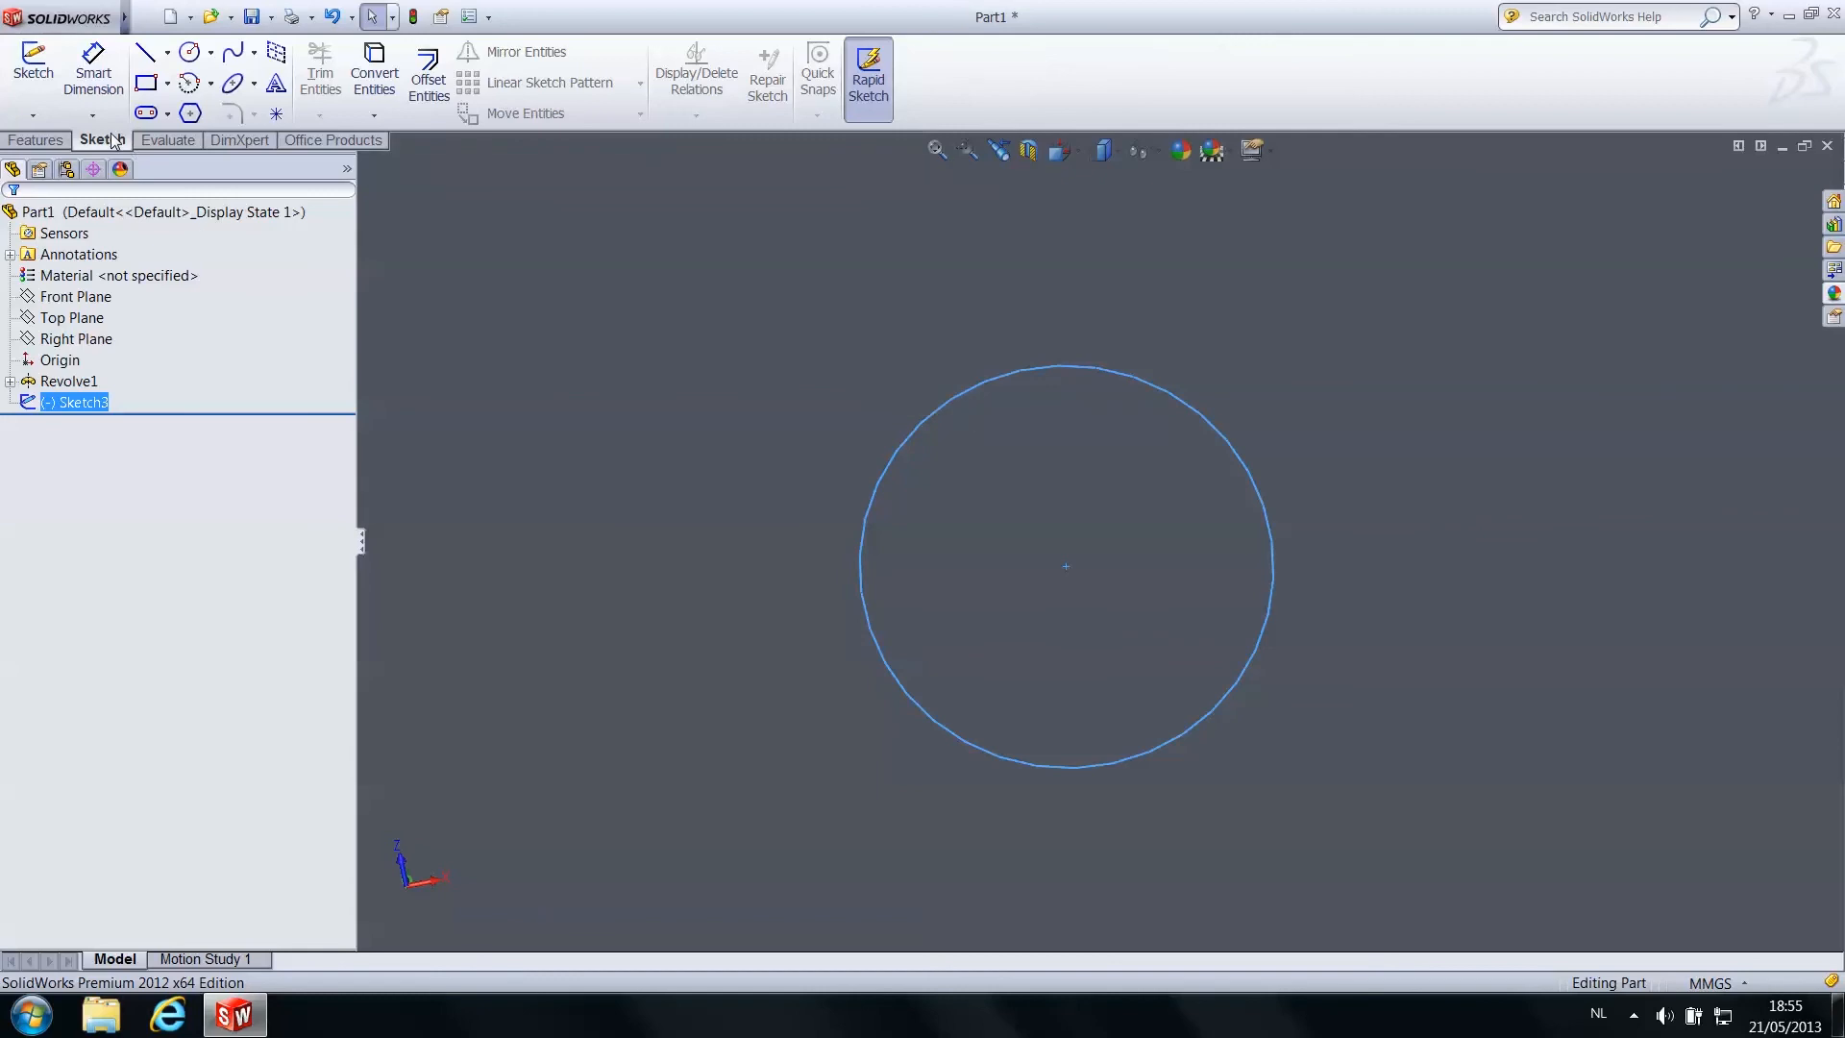
pyautogui.click(48, 143)
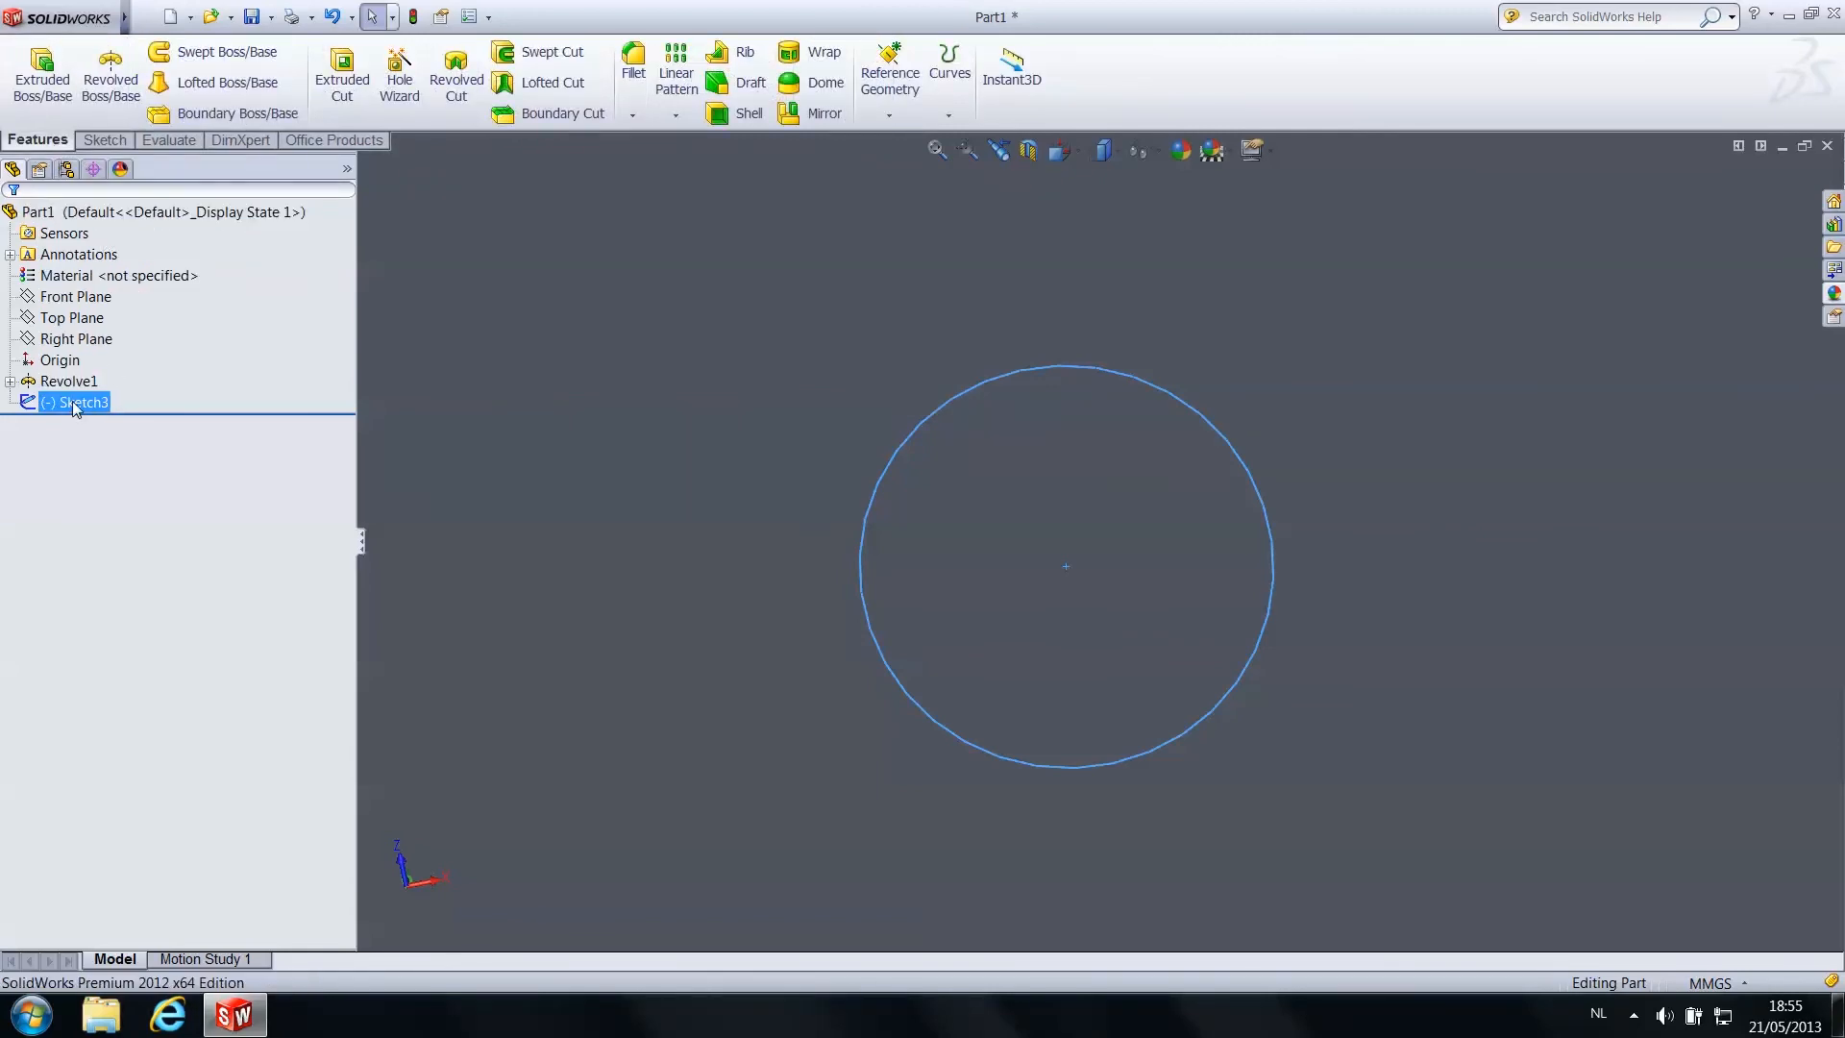
pyautogui.click(76, 403)
pyautogui.click(344, 94)
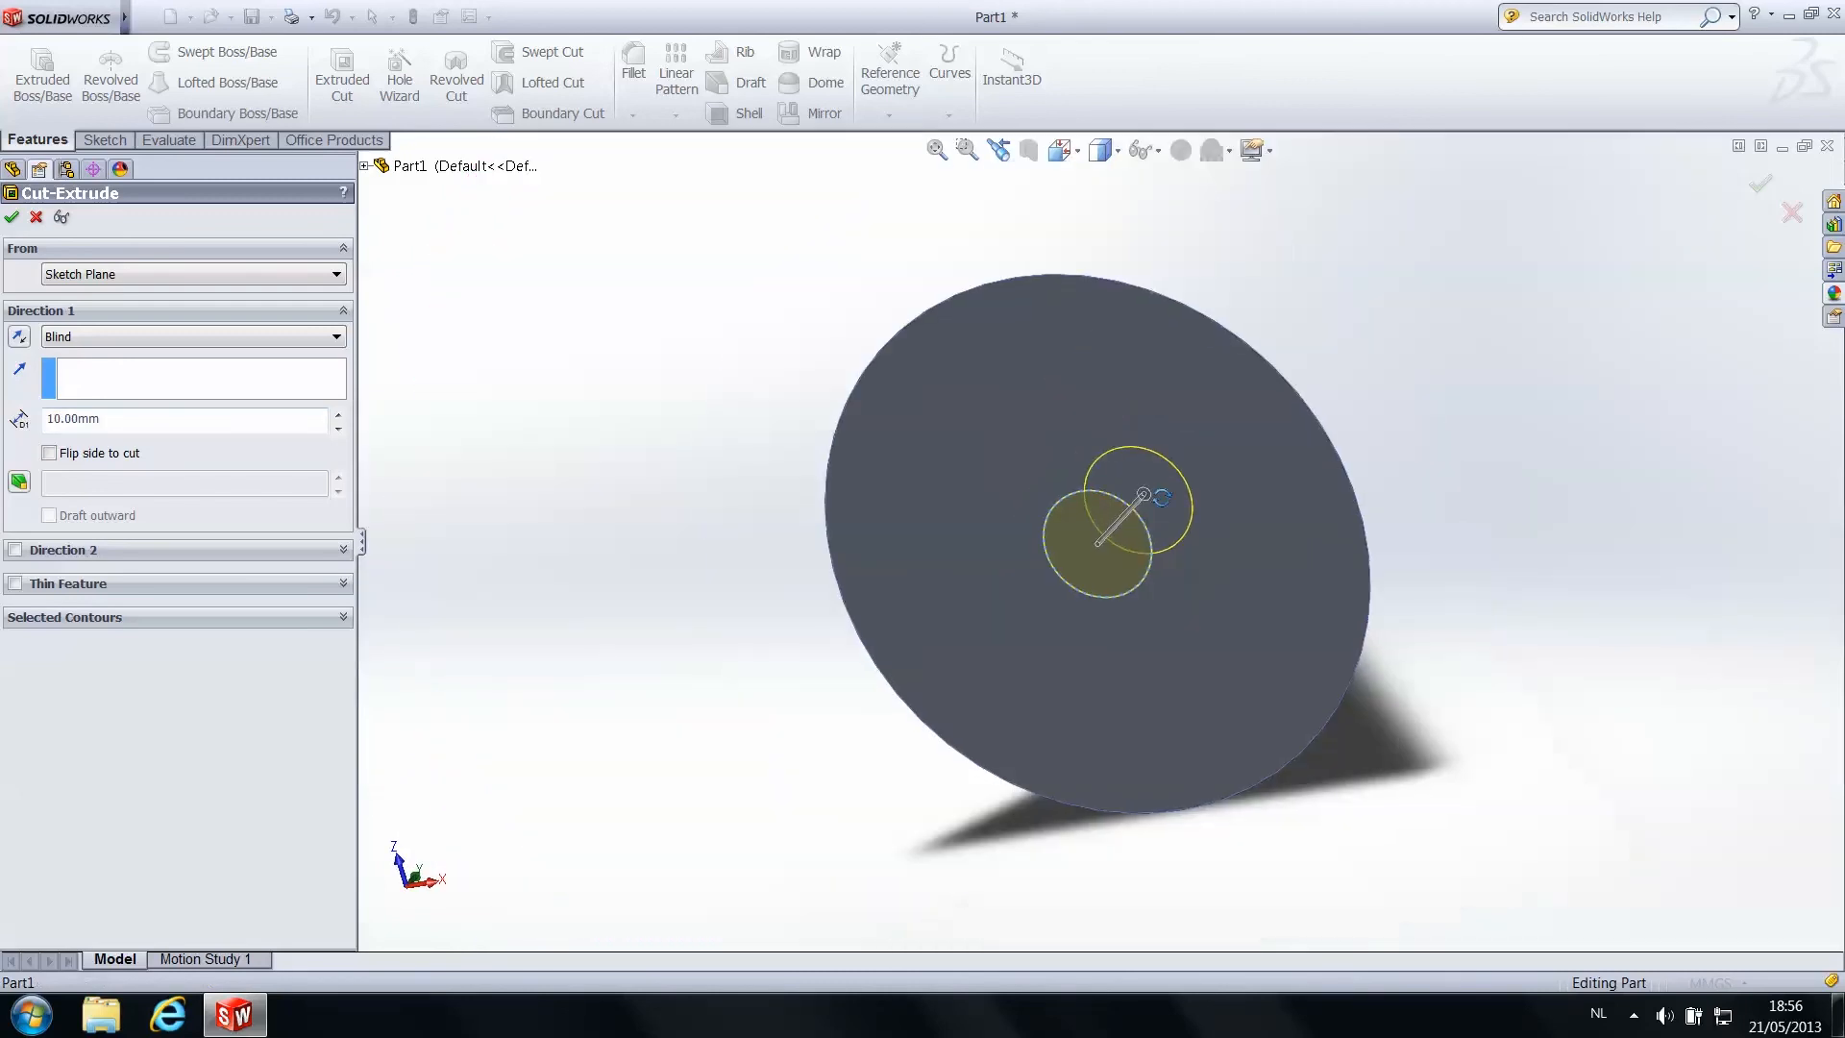
# Examine the 10 mm blind cut preview from below, above and the side of the cone
pyautogui.moveTo(1144, 494); pyautogui.dragTo(1064, 464, button='middle')
pyautogui.scroll(-4, 1080, 394)
pyautogui.moveTo(1080, 394); pyautogui.dragTo(1156, 400, button='middle')
pyautogui.scroll(6, 1083, 392)
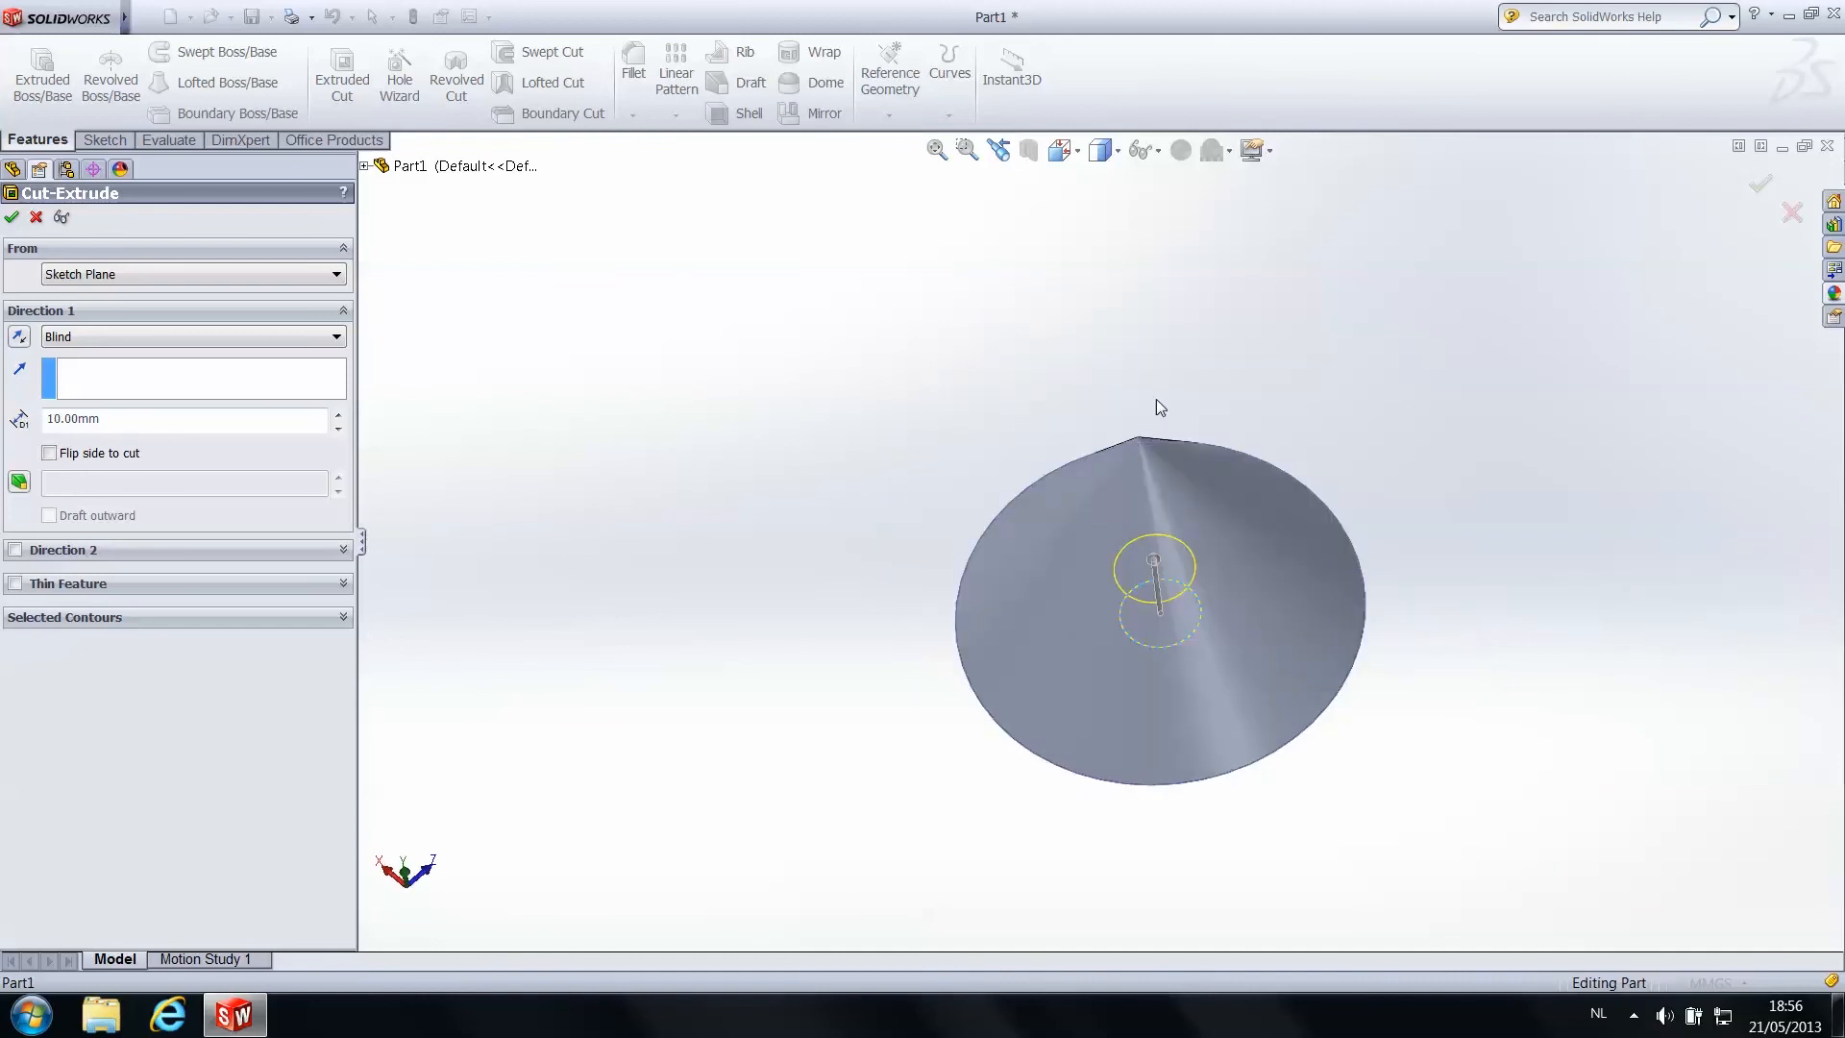
pyautogui.moveTo(1272, 708); pyautogui.dragTo(1110, 559, button='middle')
pyautogui.scroll(-3, 1257, 642)
pyautogui.scroll(3, 1225, 611)
pyautogui.scroll(-4, 1138, 495)
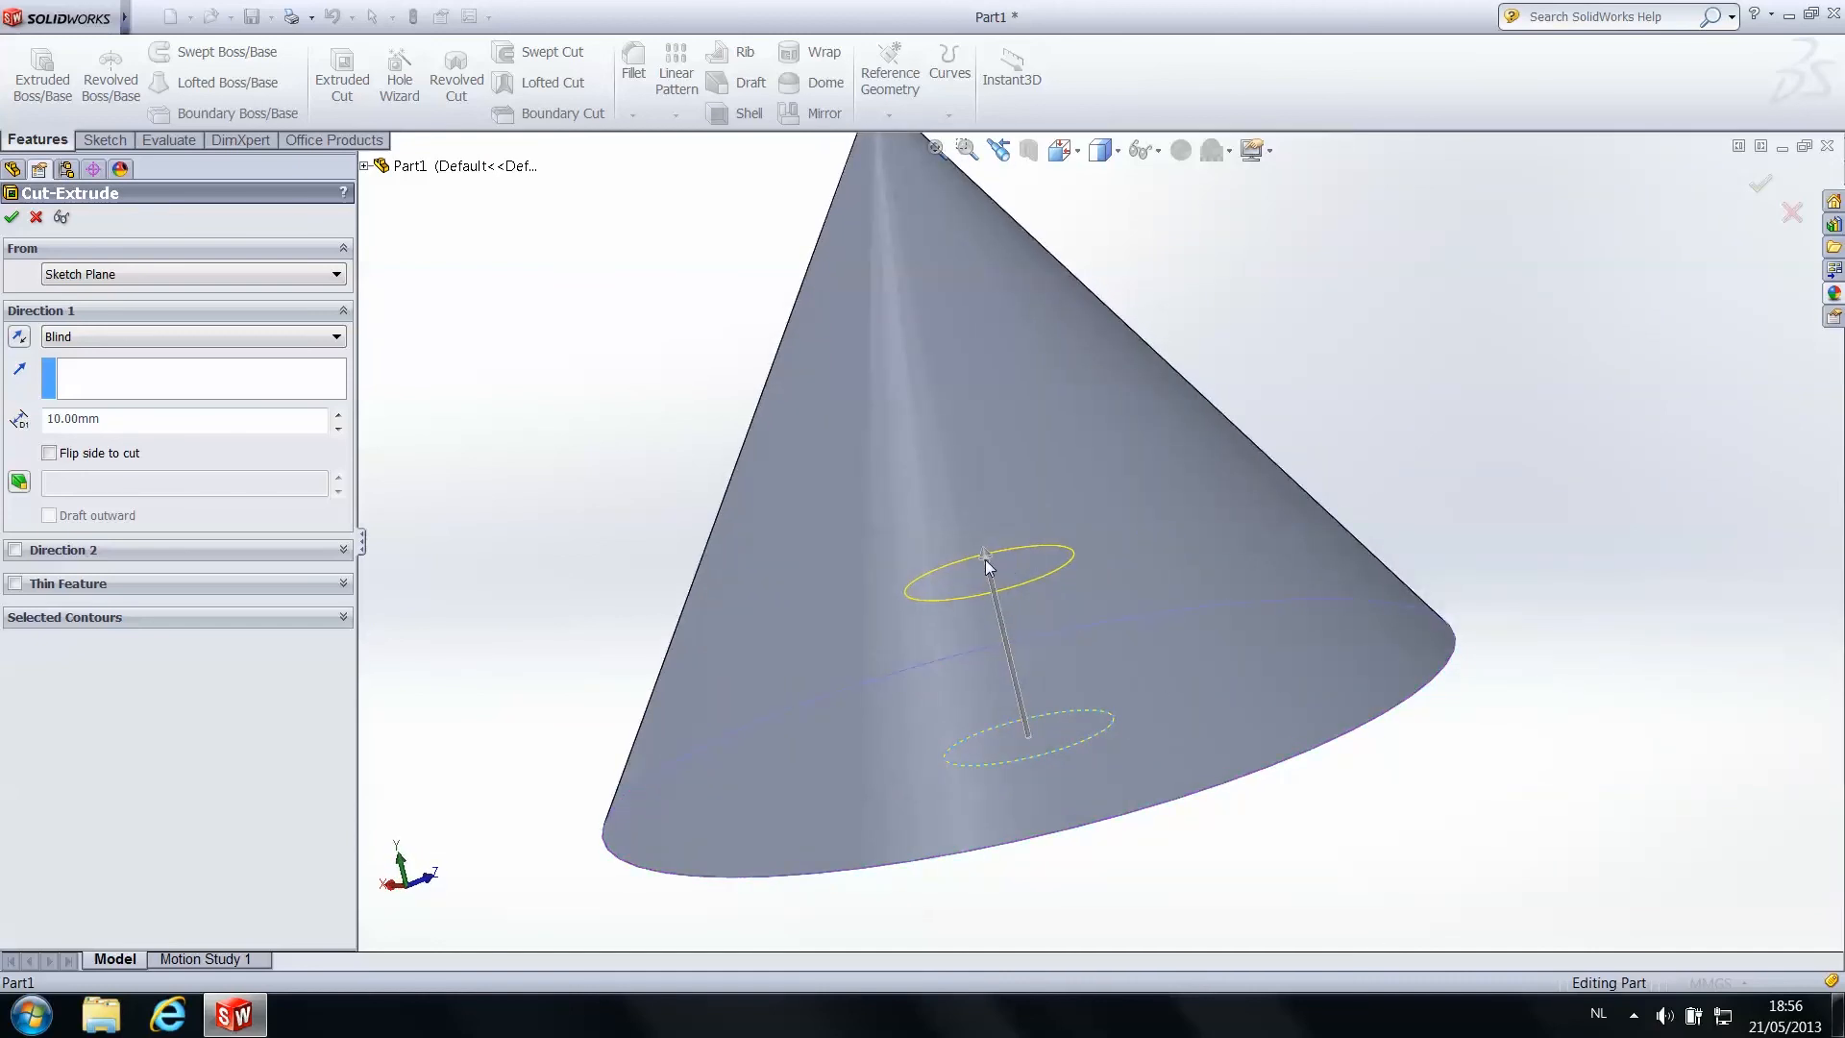
# Extend the blind cut from the base circle to 42 mm, past the cone's apex, and undo the accepted cut
pyautogui.scroll(3, 984, 552)
pyautogui.scroll(-2, 1013, 550)
pyautogui.moveTo(1057, 546); pyautogui.dragTo(997, 234)
pyautogui.scroll(3, 1057, 403)
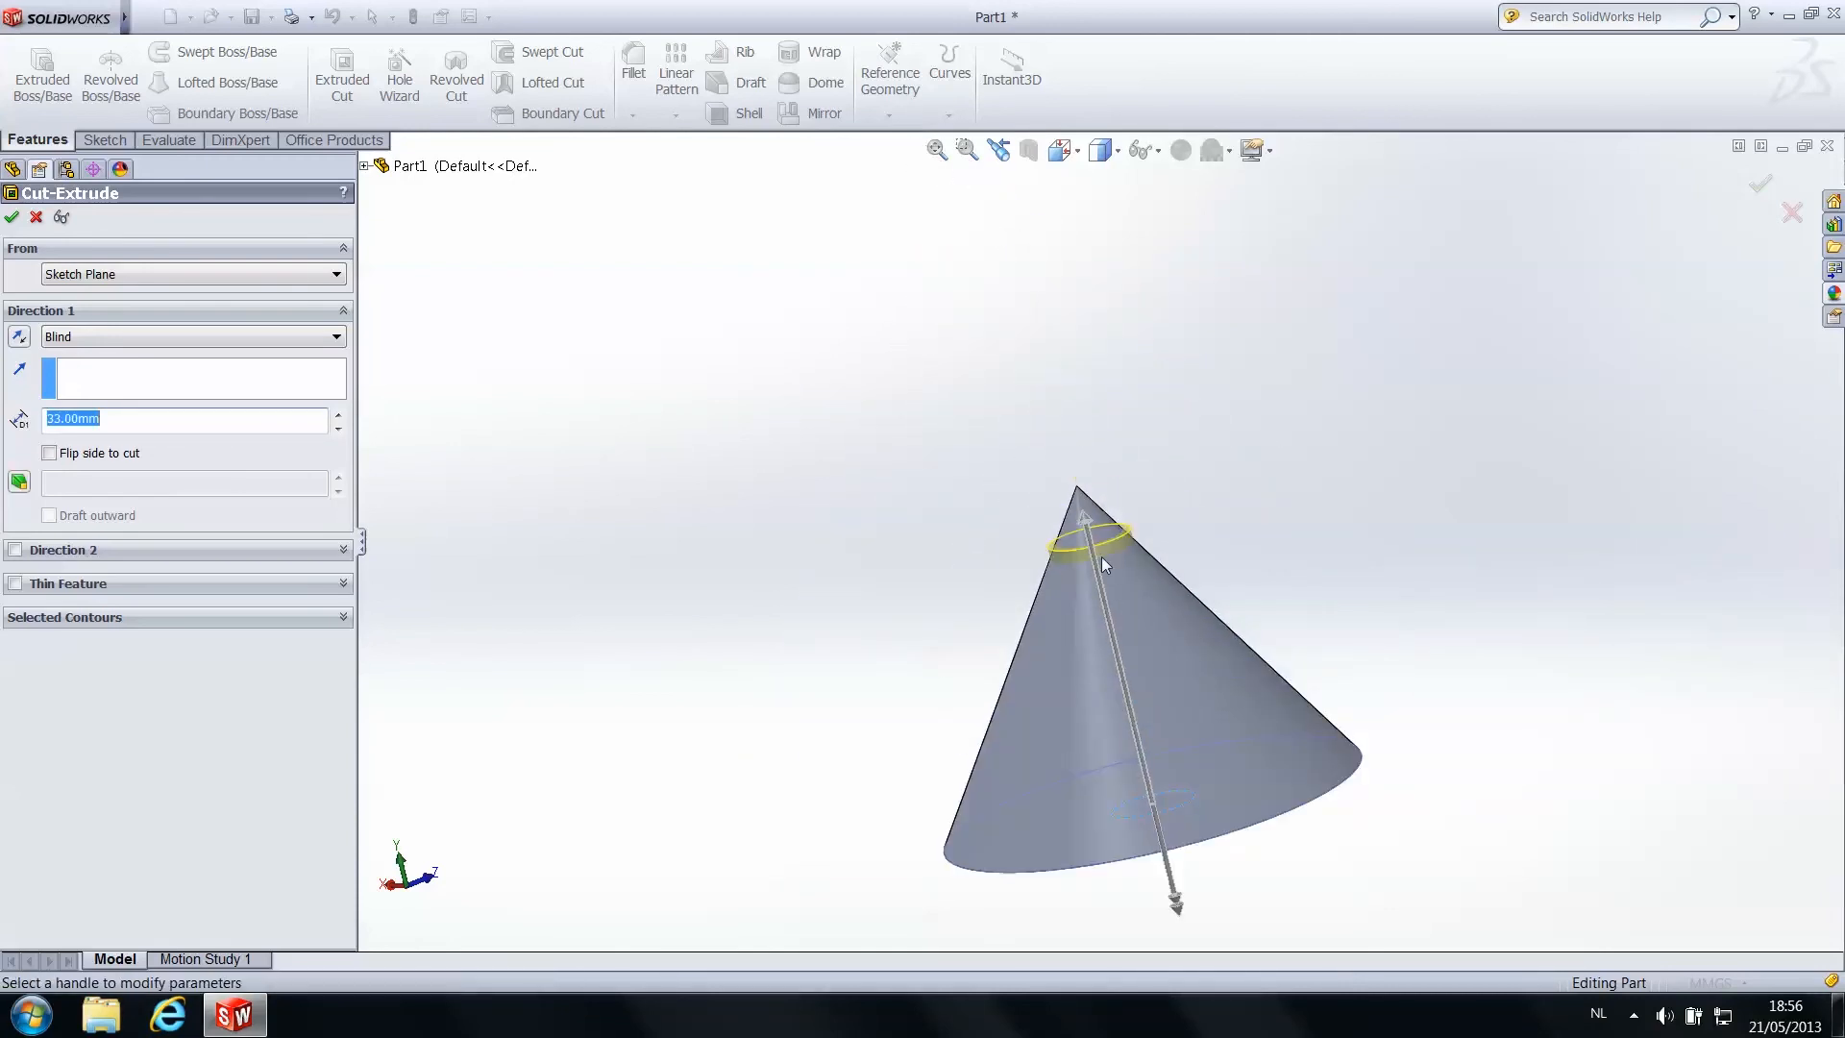
pyautogui.moveTo(1085, 523); pyautogui.dragTo(1067, 446)
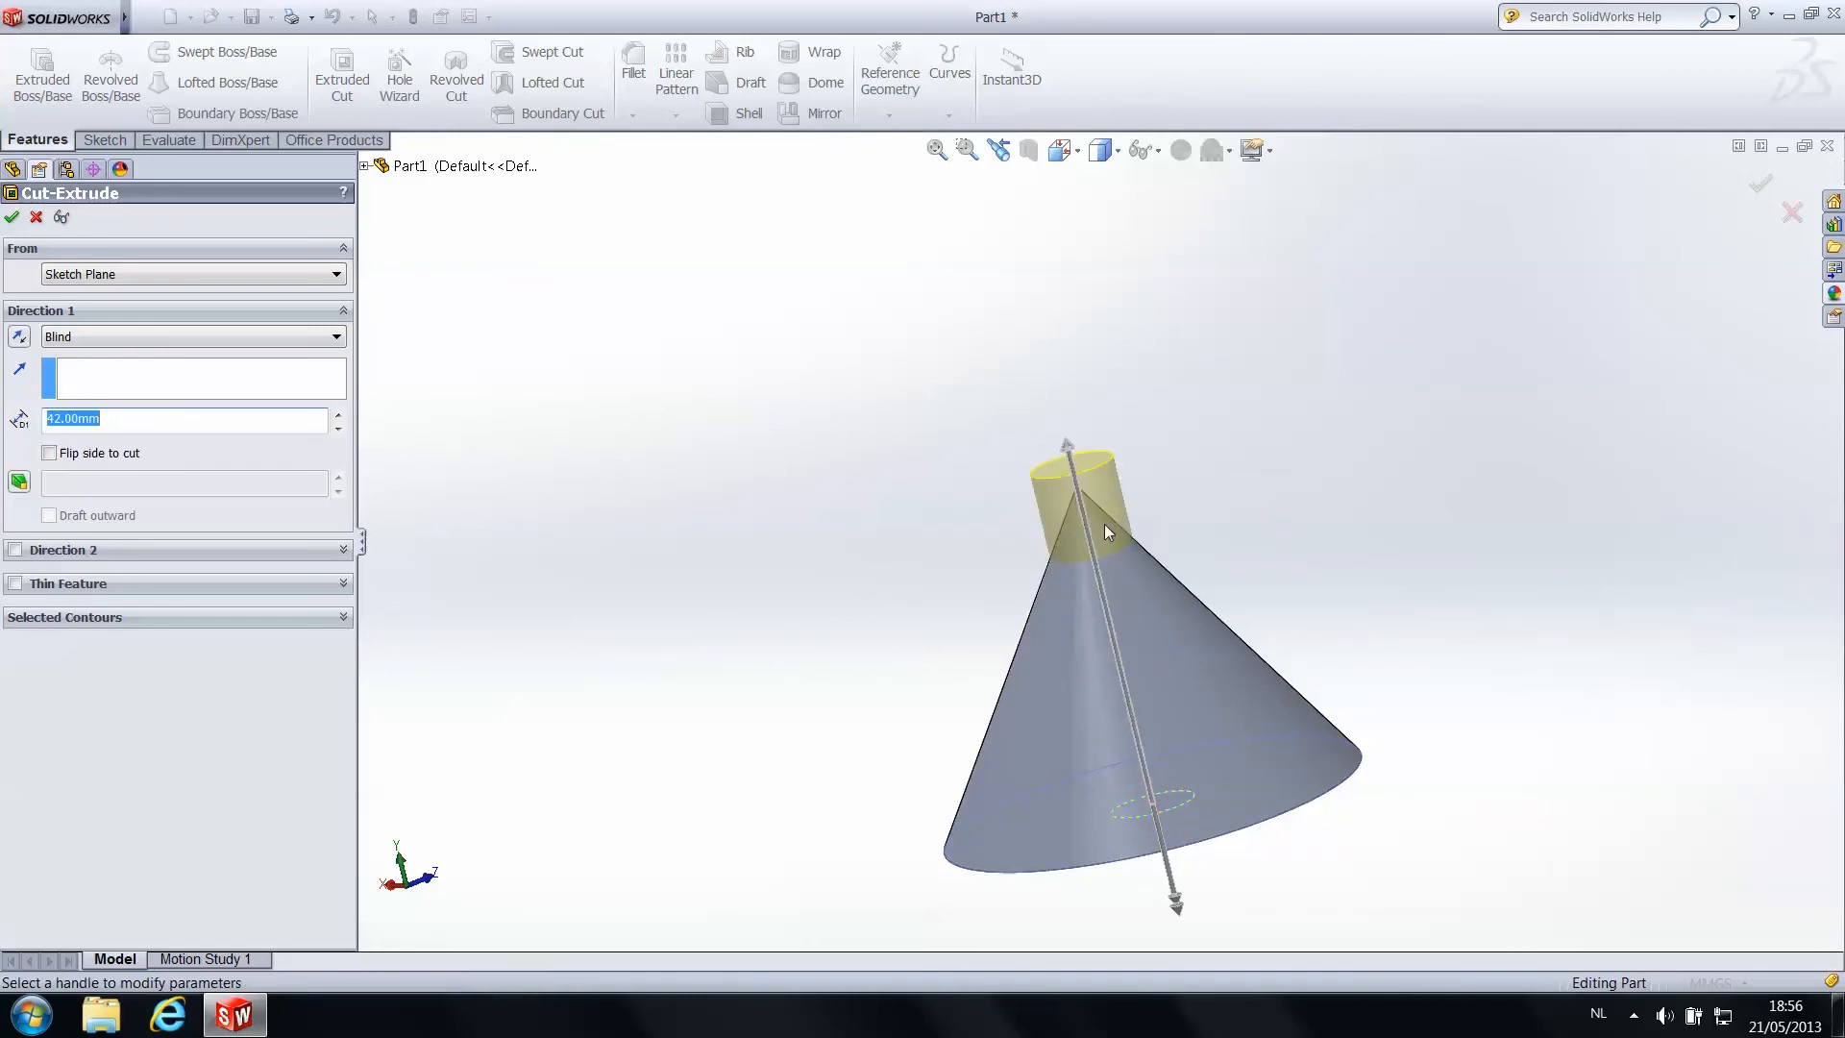
pyautogui.click(11, 217)
pyautogui.moveTo(1118, 755); pyautogui.dragTo(1111, 659, button='middle')
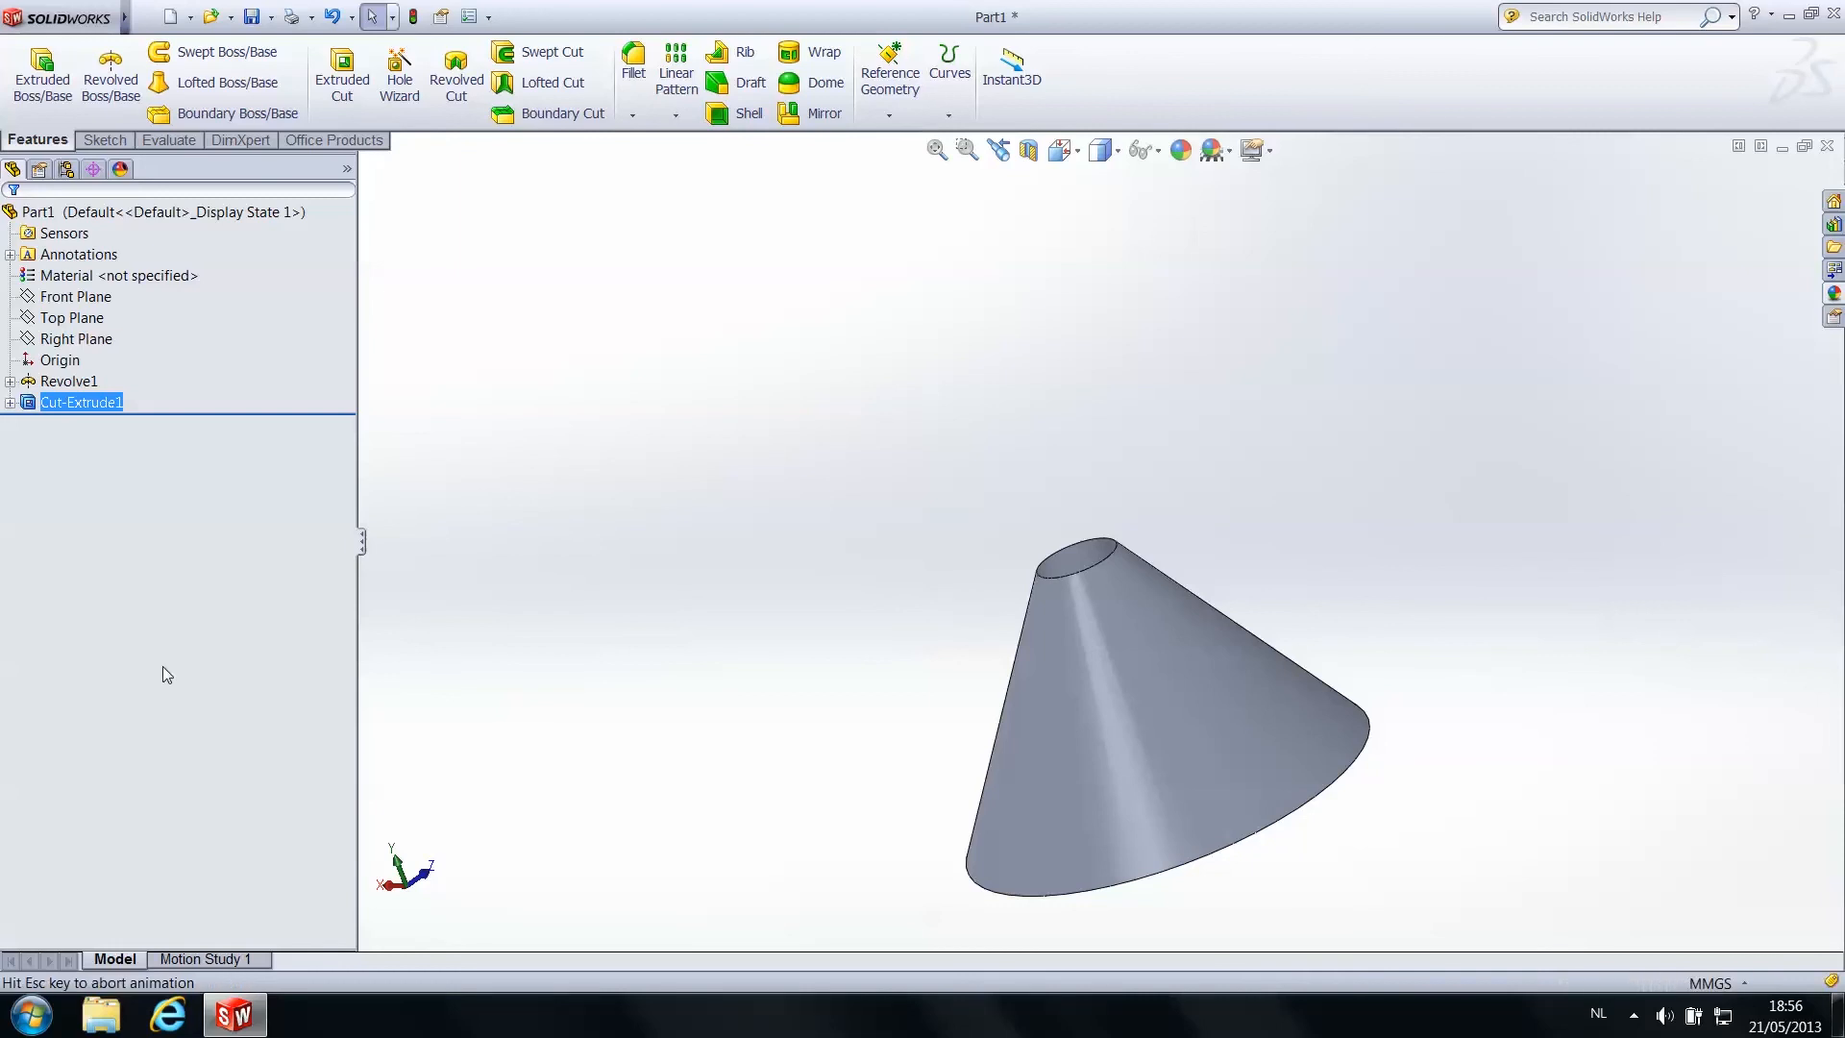
pyautogui.hotkey('ctrl', 'z')
# Cut away the material outside the base circle with a 42 mm blind cut and Flip side to cut, and undo it
pyautogui.click(75, 401)
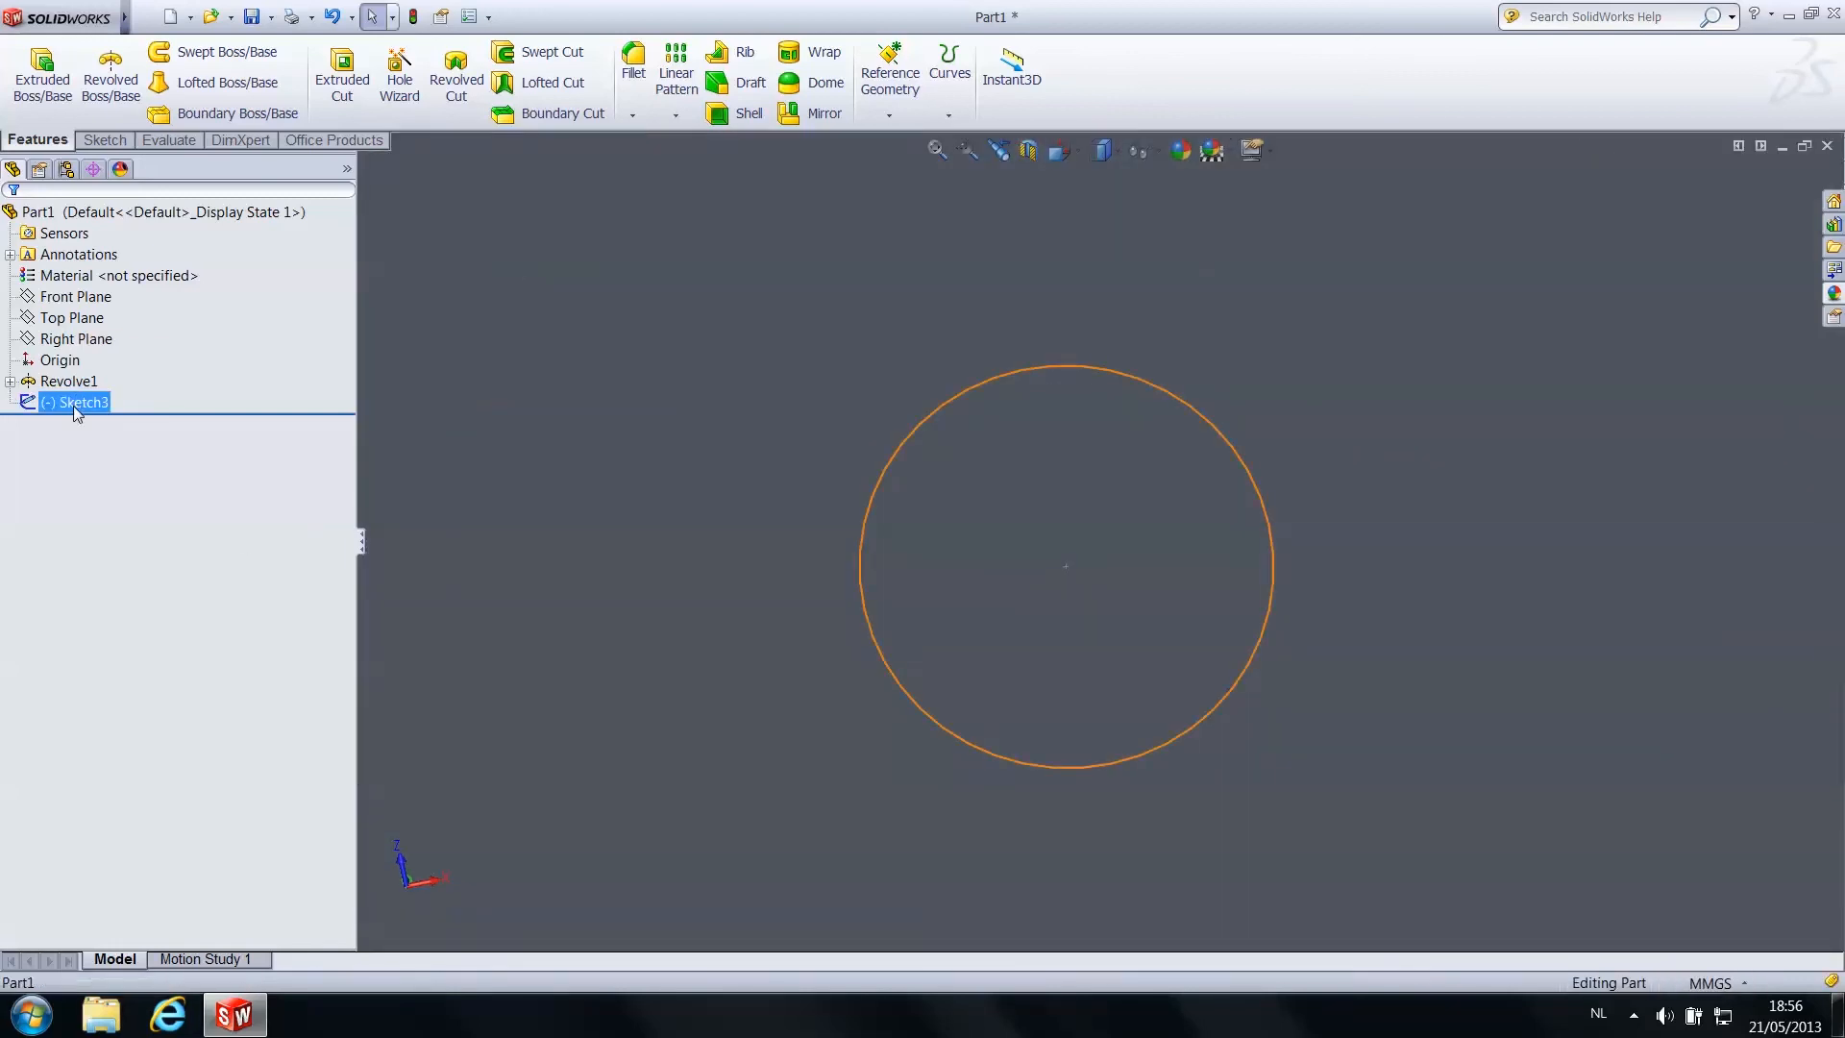
pyautogui.click(342, 79)
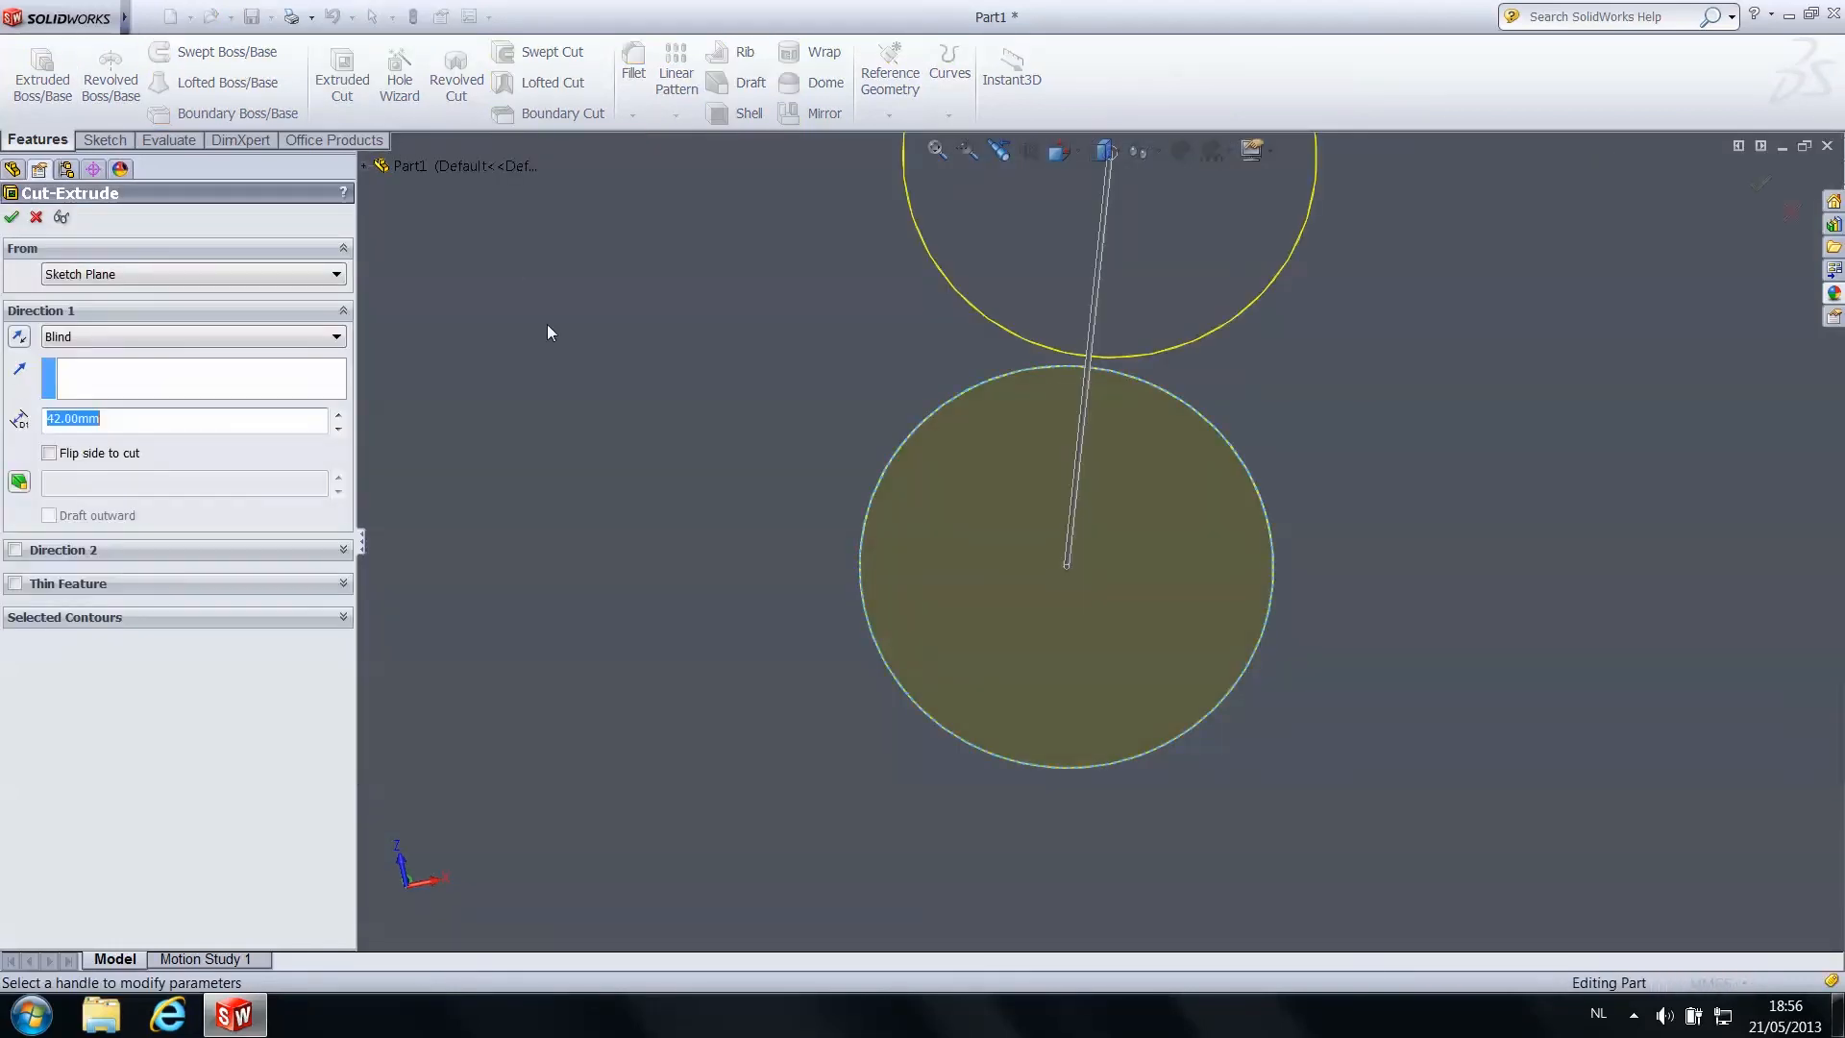
pyautogui.scroll(5, 1219, 538)
pyautogui.moveTo(1166, 463); pyautogui.dragTo(1077, 571, button='middle')
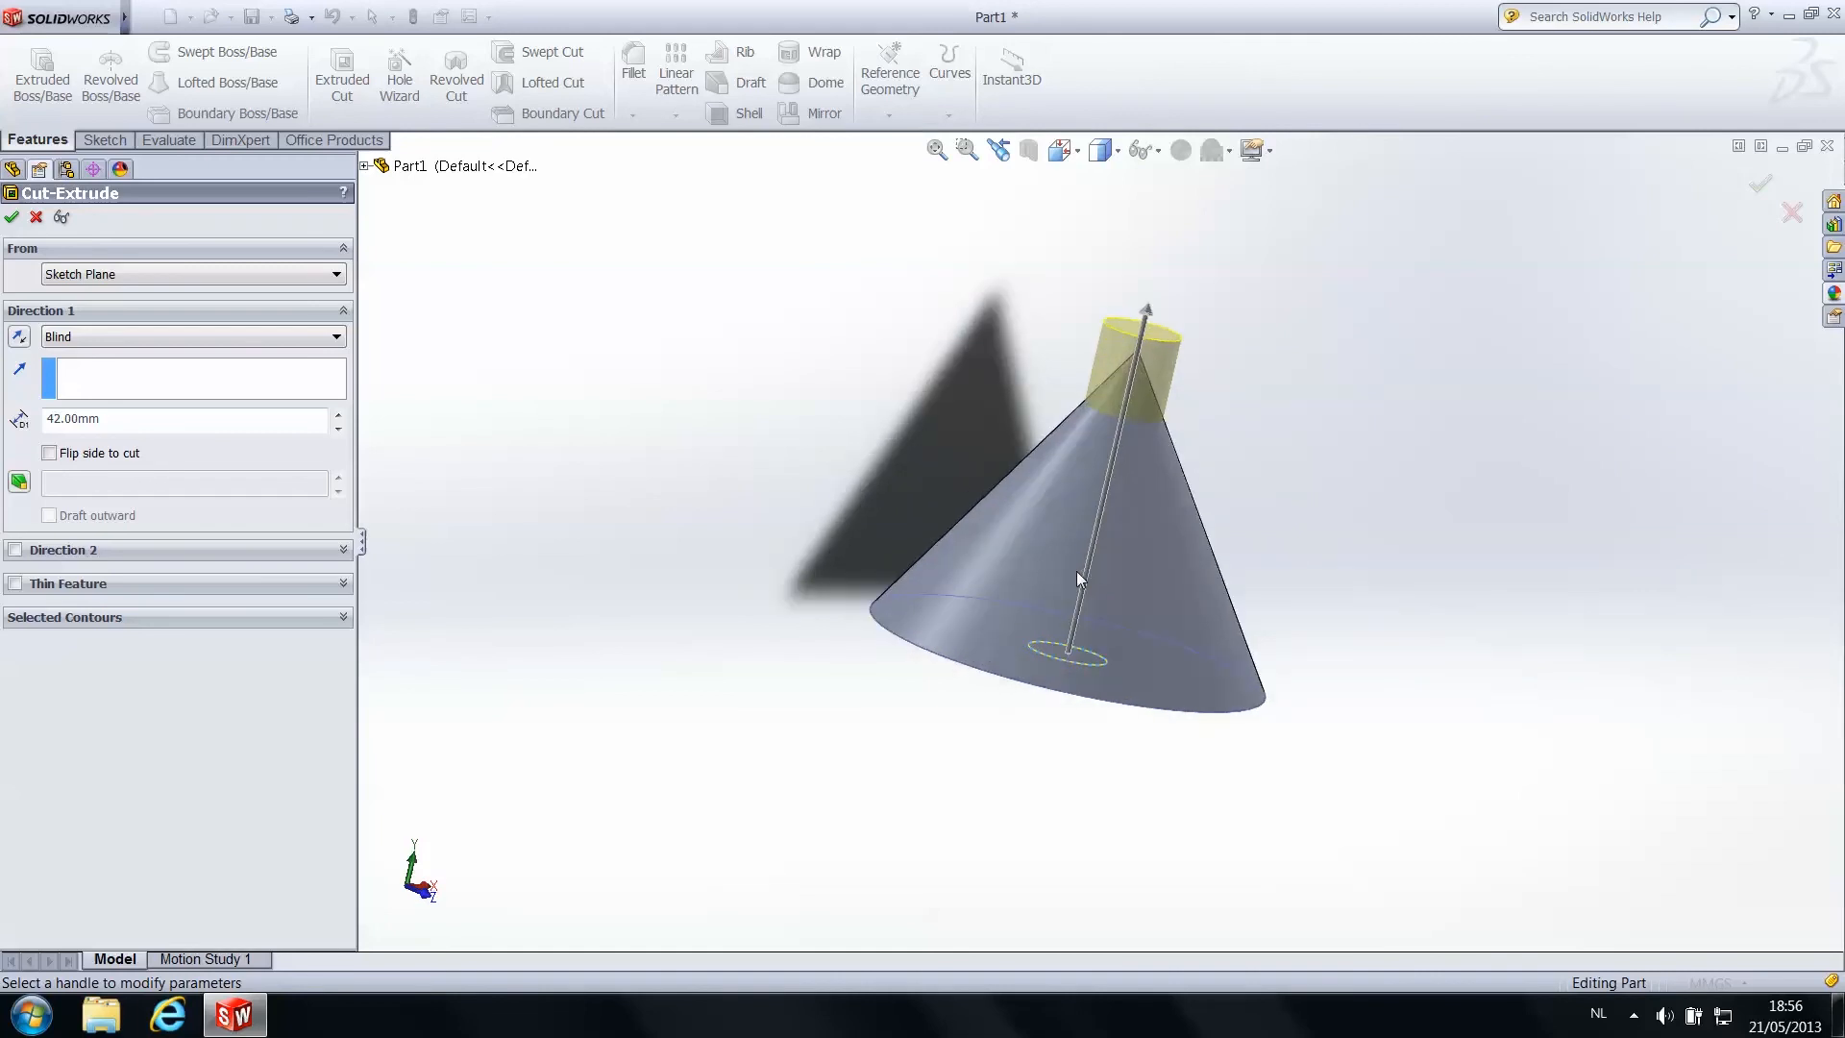
pyautogui.scroll(-3, 1066, 577)
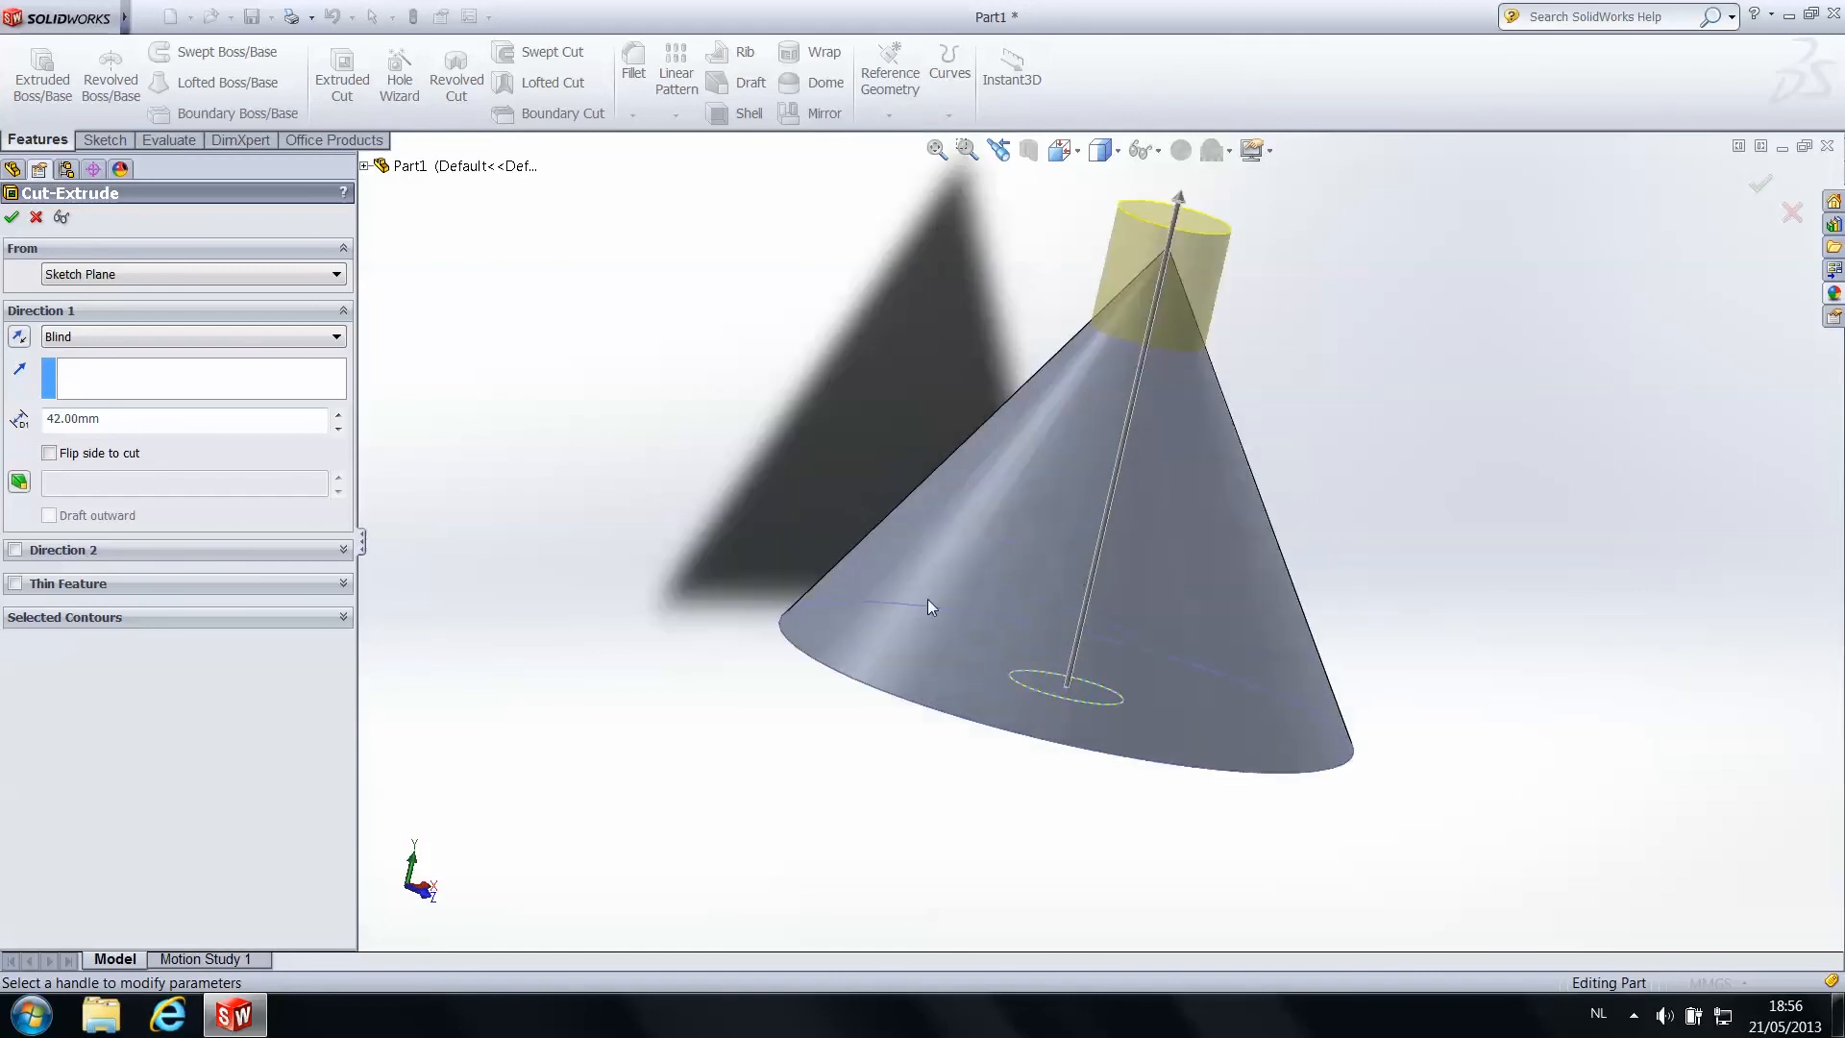
pyautogui.click(49, 454)
pyautogui.scroll(1, 1167, 670)
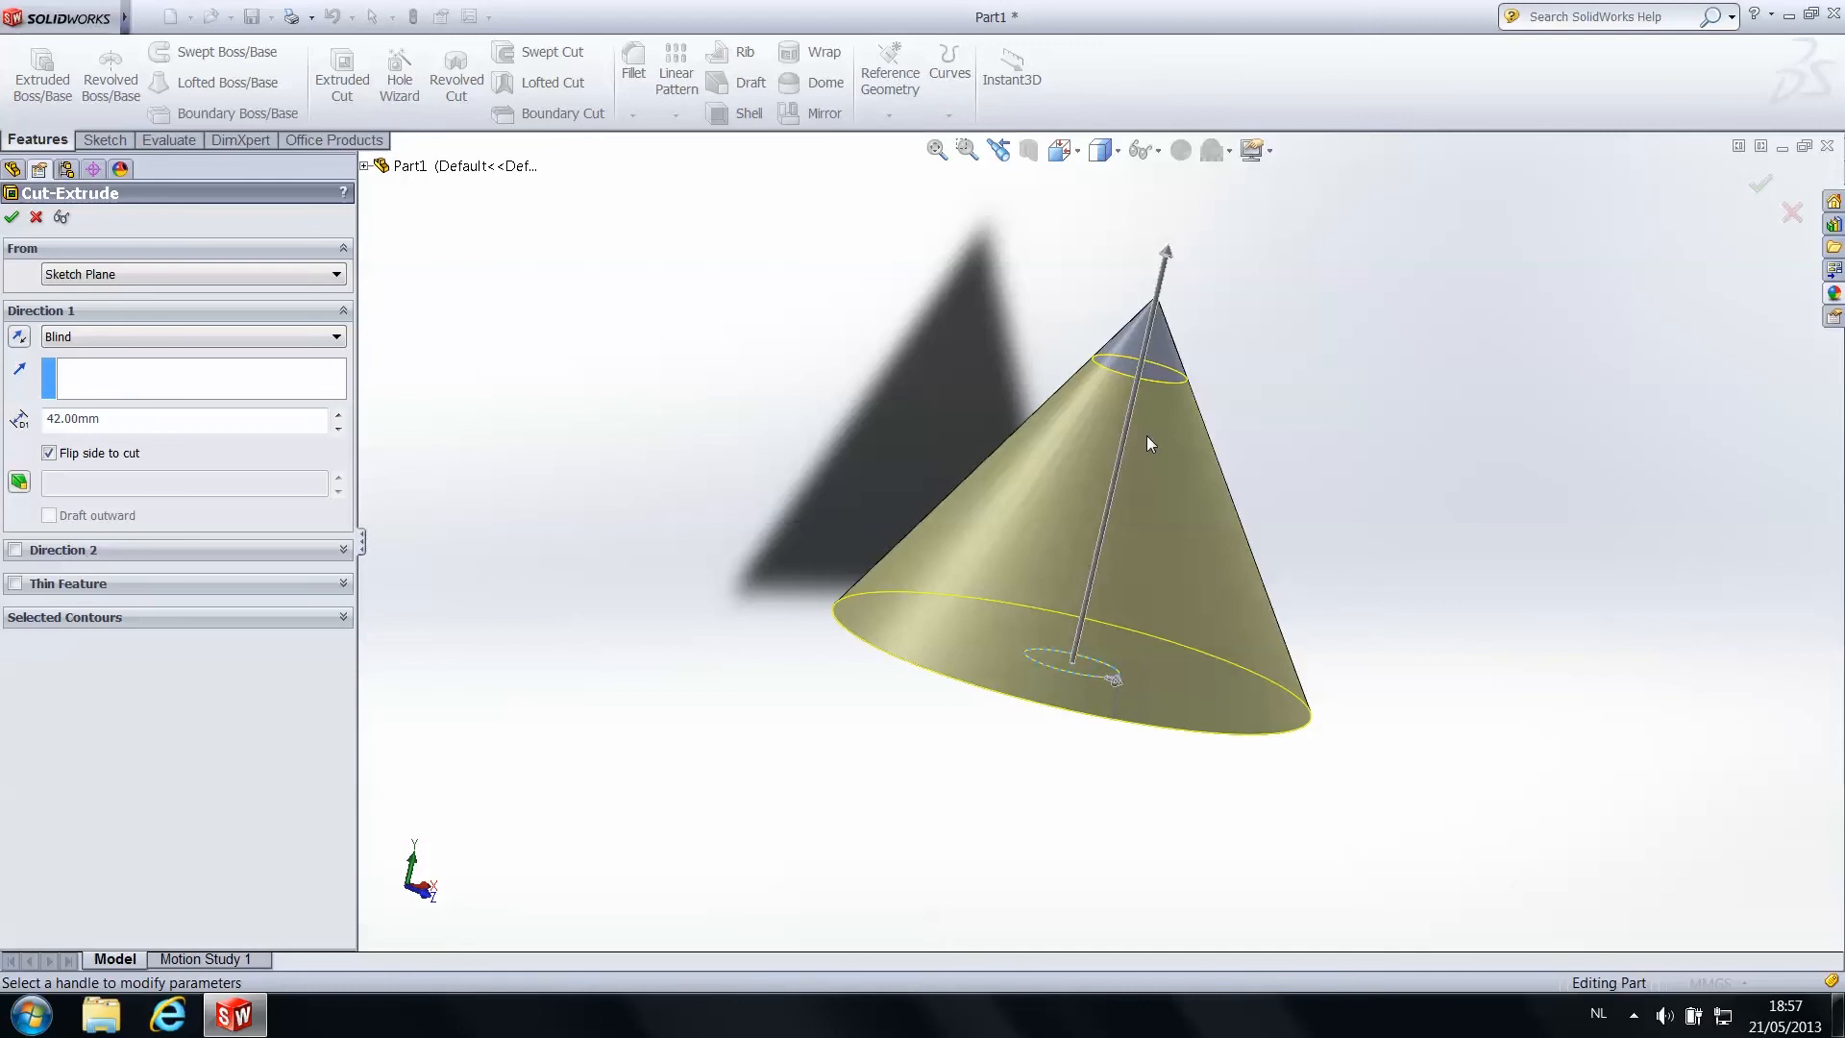
pyautogui.click(12, 217)
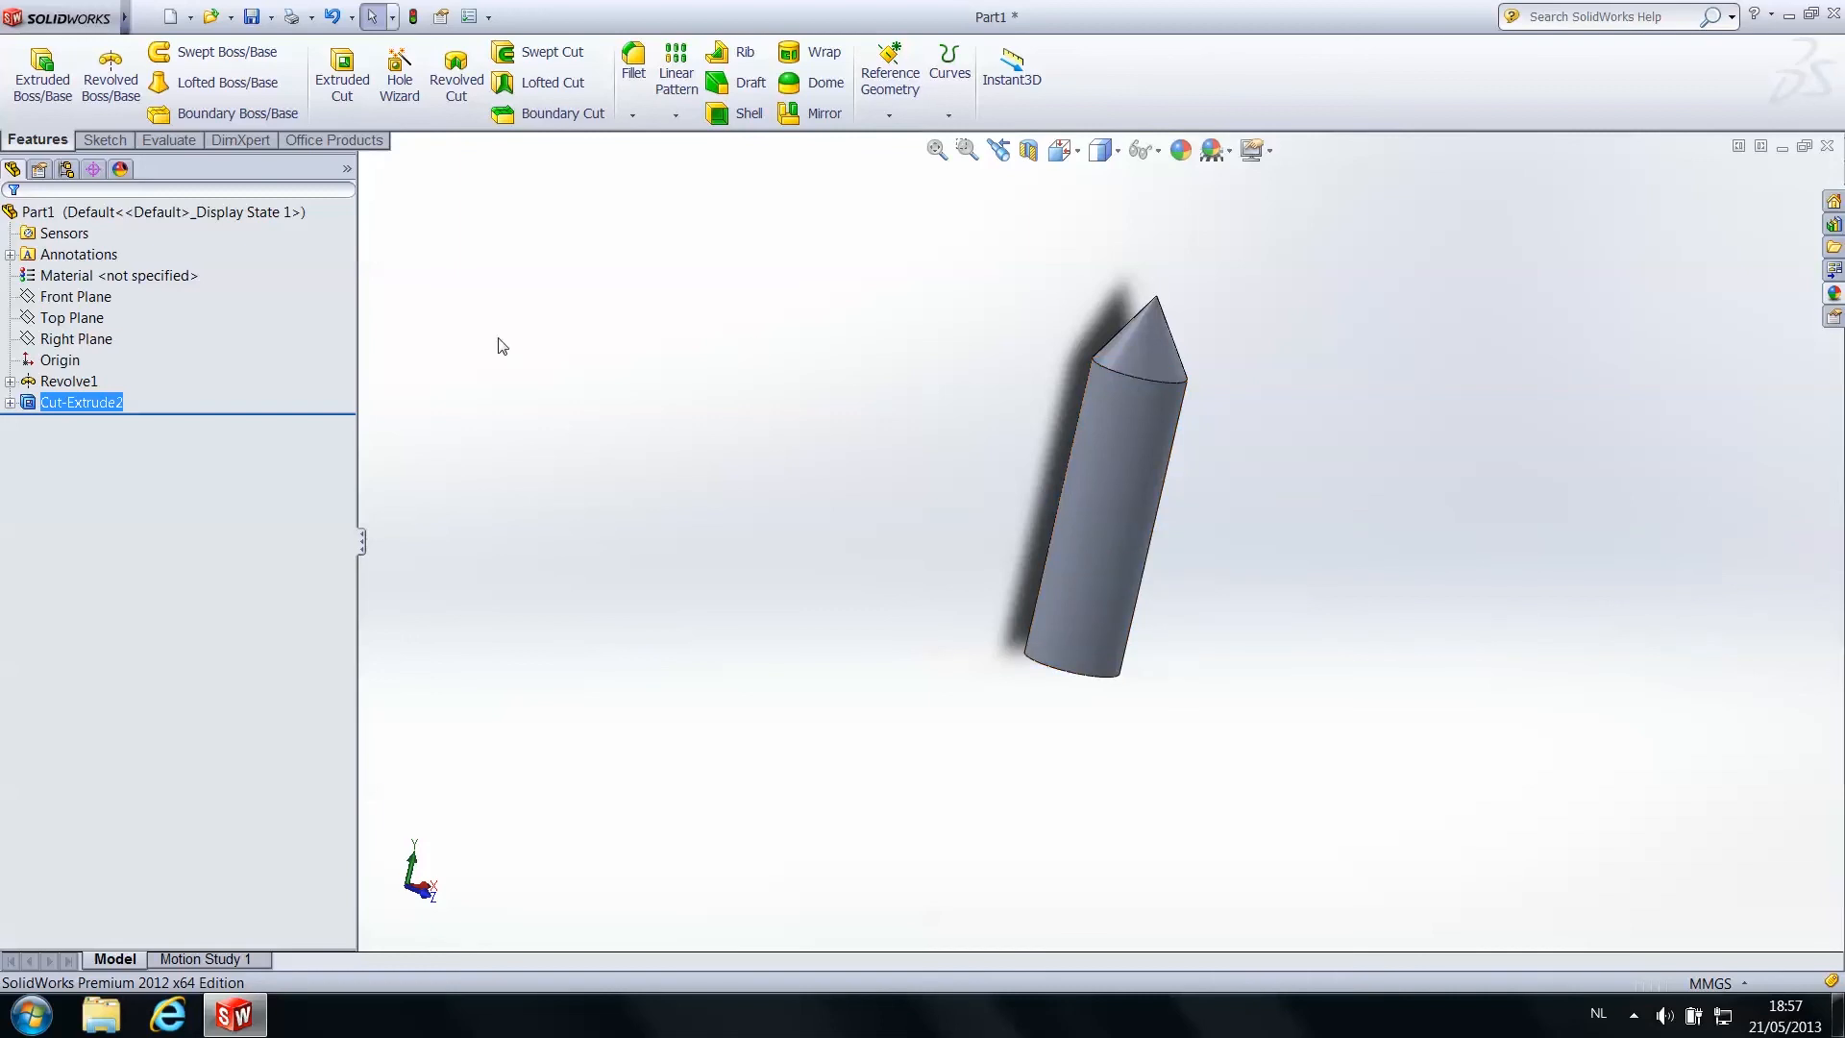
pyautogui.hotkey('ctrl', 'z')
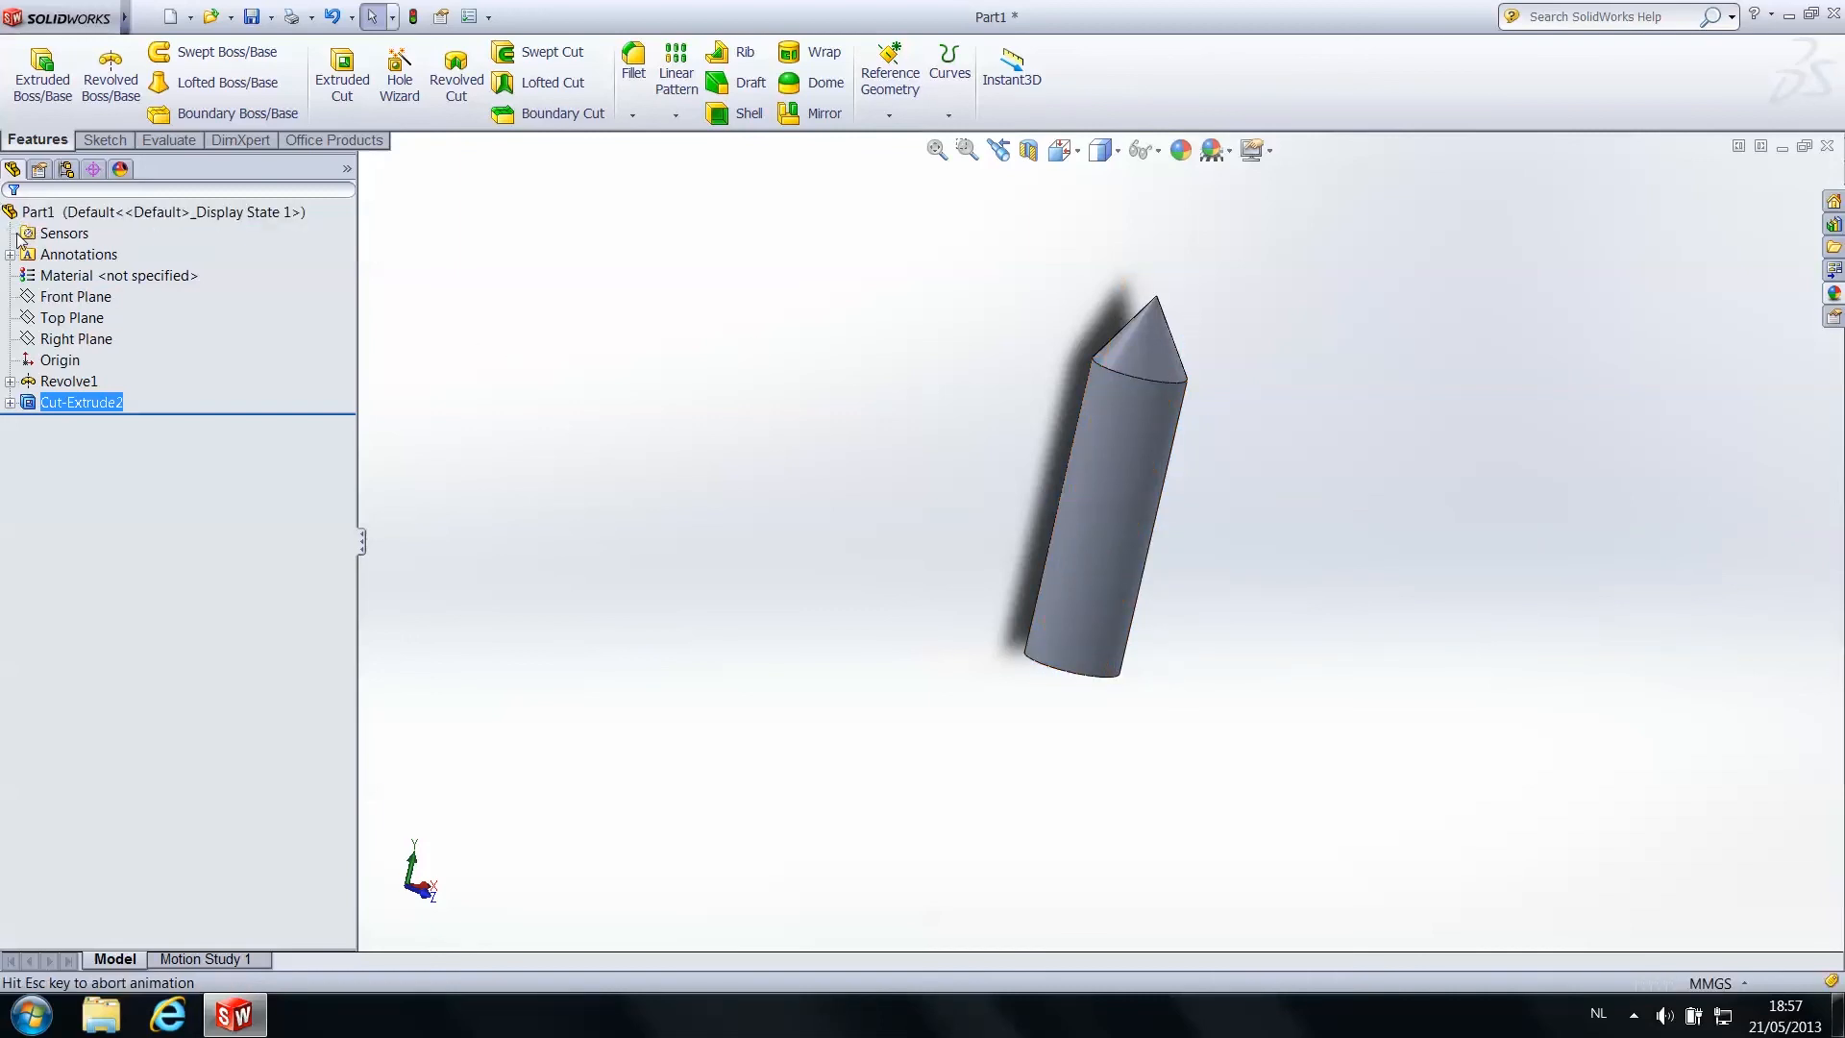
# Cut the base circle sketch through the entire cone with an extruded cut using the Through All end condition
pyautogui.click(342, 72)
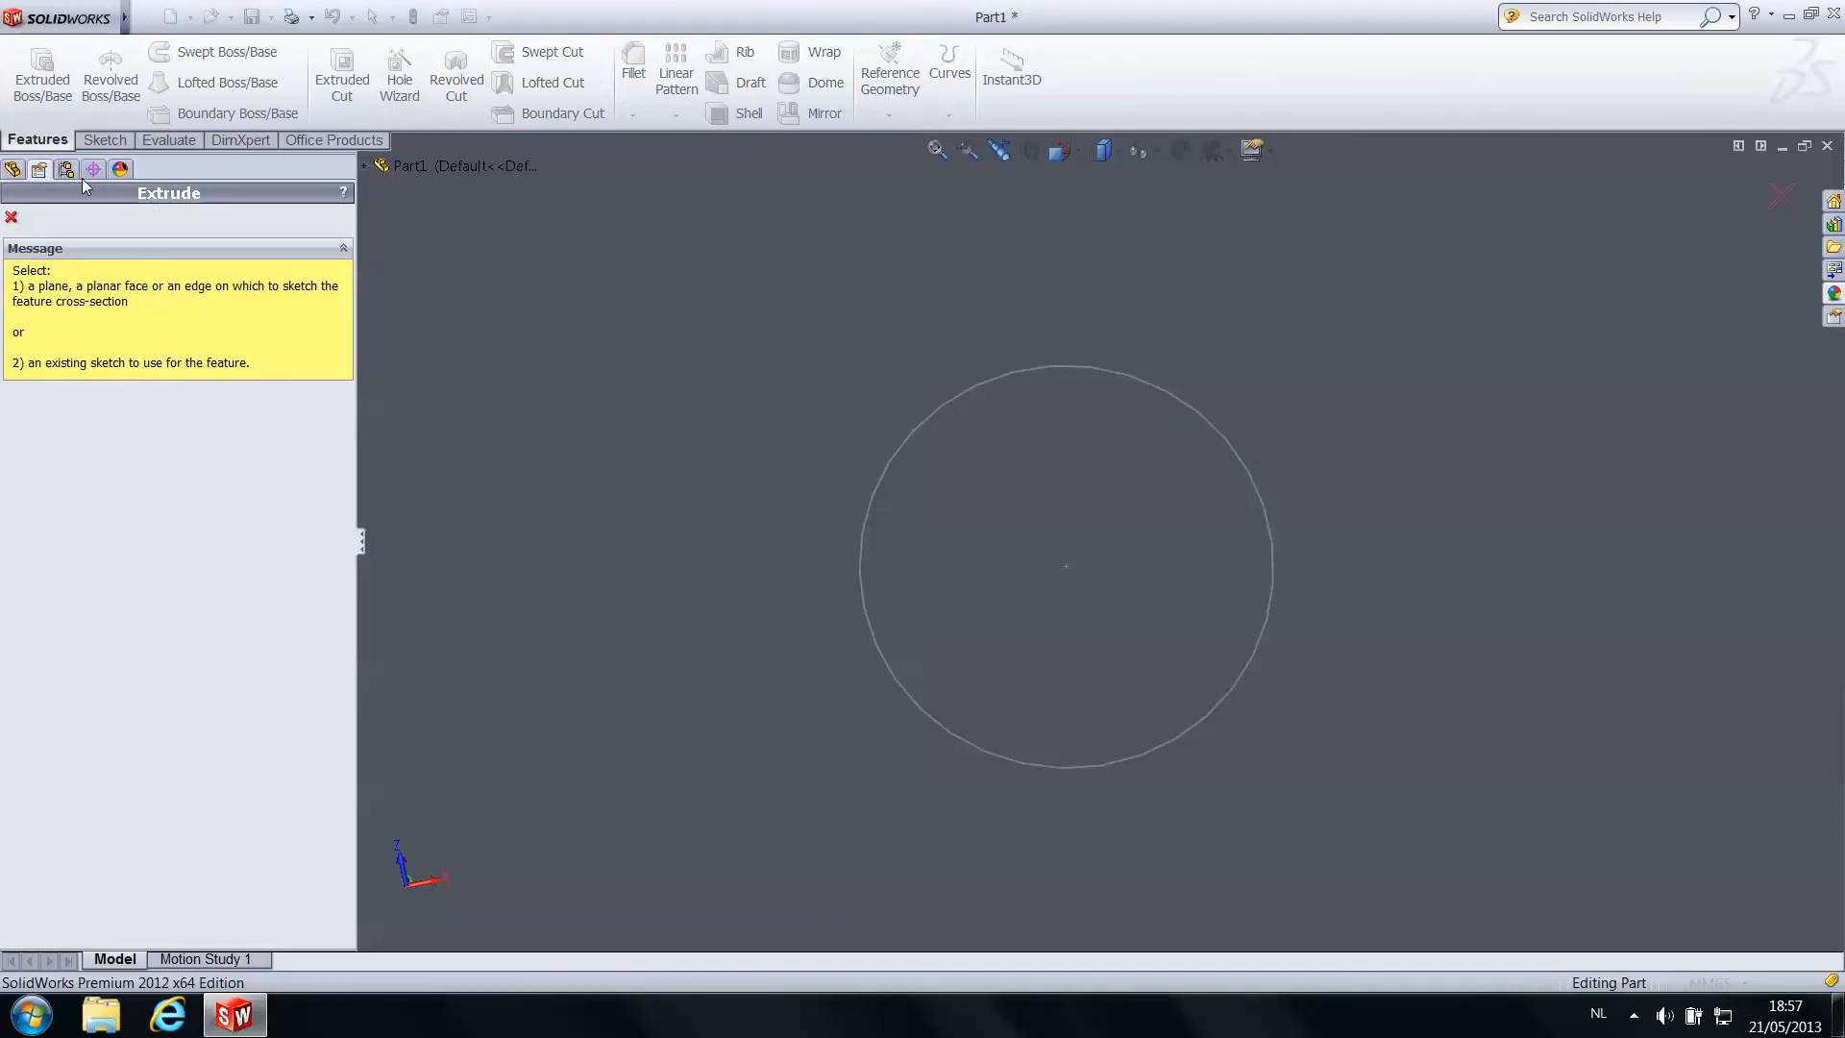
pyautogui.click(12, 217)
pyautogui.click(80, 404)
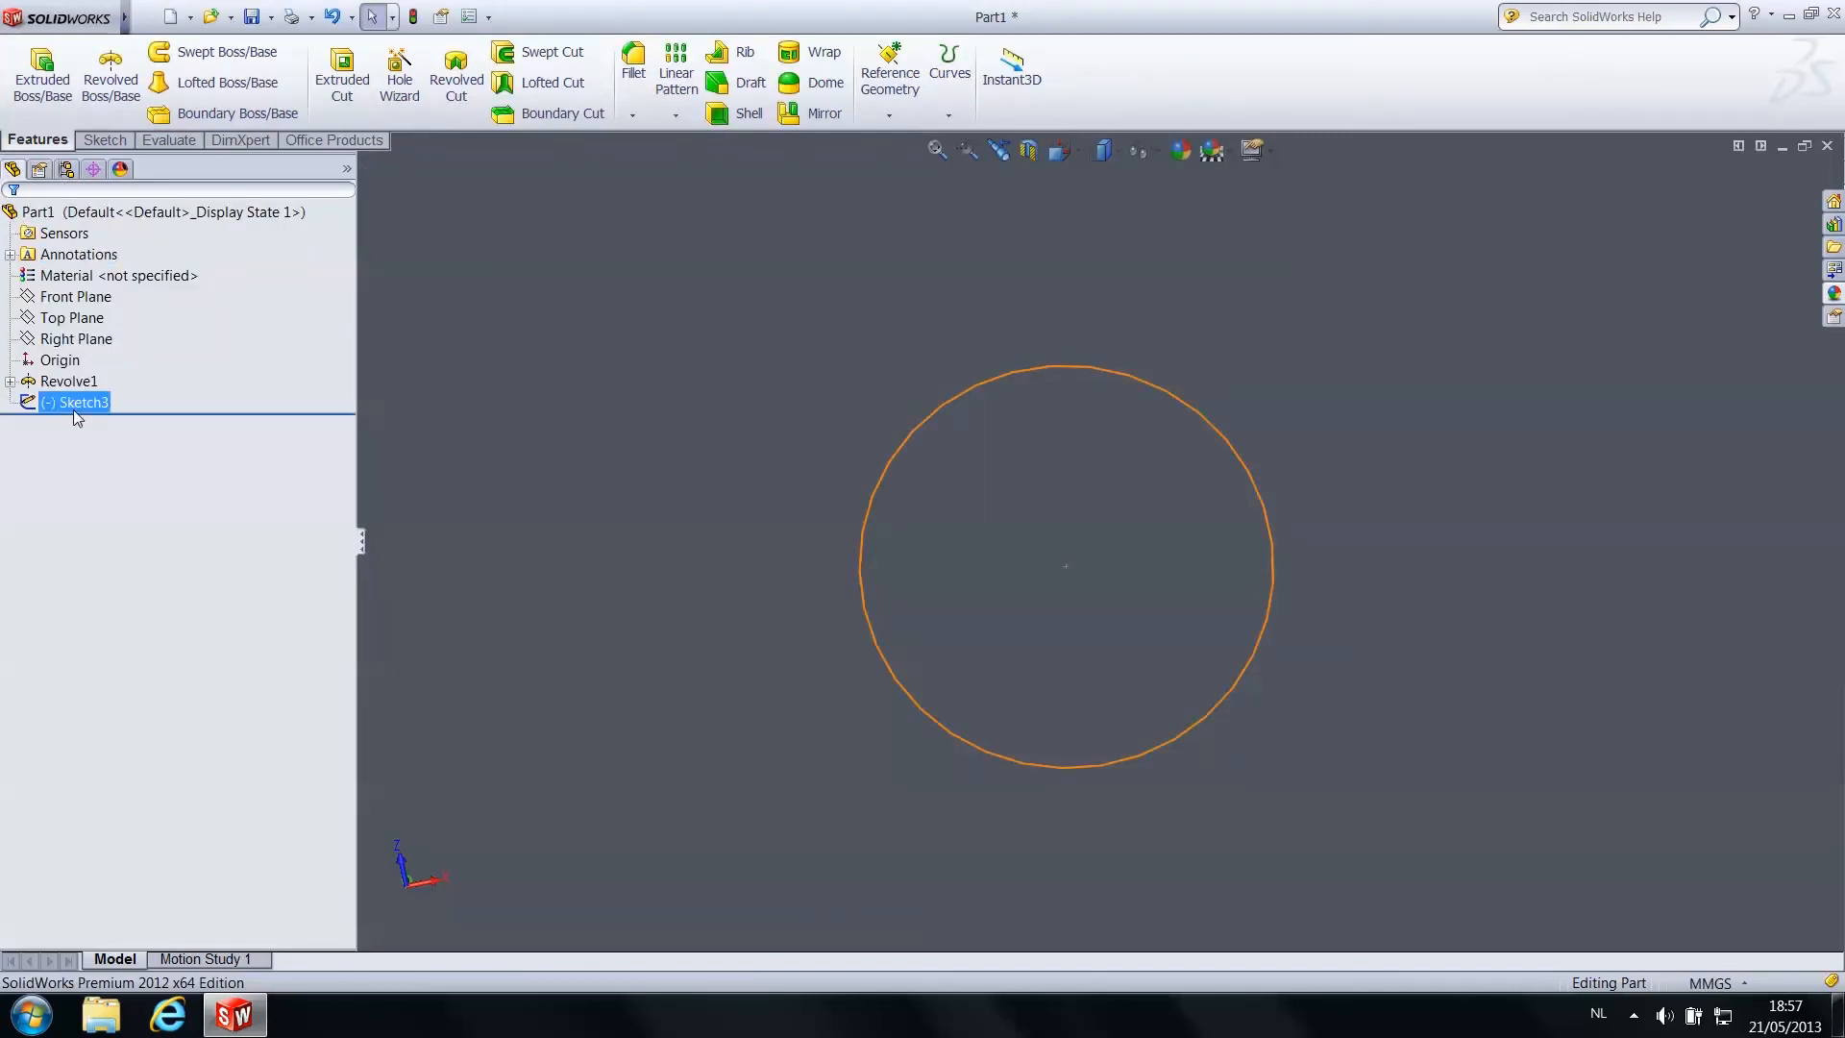
pyautogui.click(343, 79)
pyautogui.scroll(5, 1365, 421)
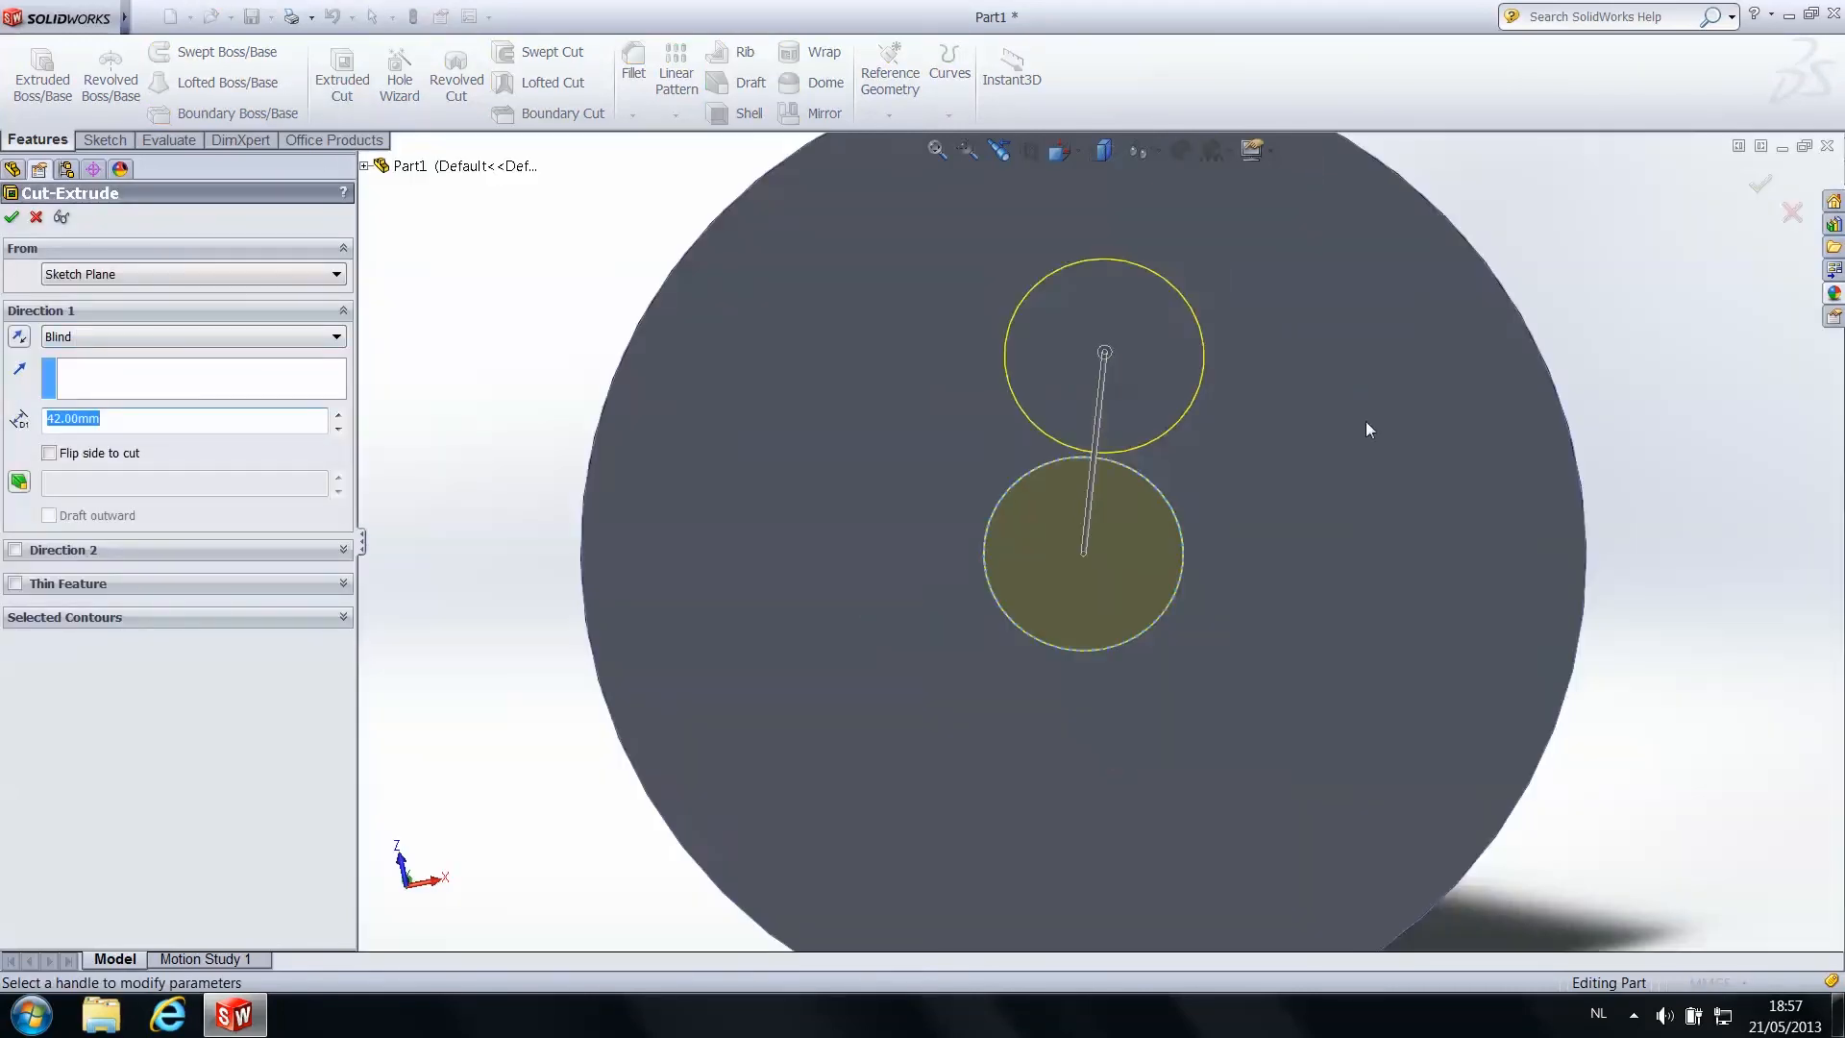
pyautogui.moveTo(1193, 529); pyautogui.dragTo(1288, 923, button='middle')
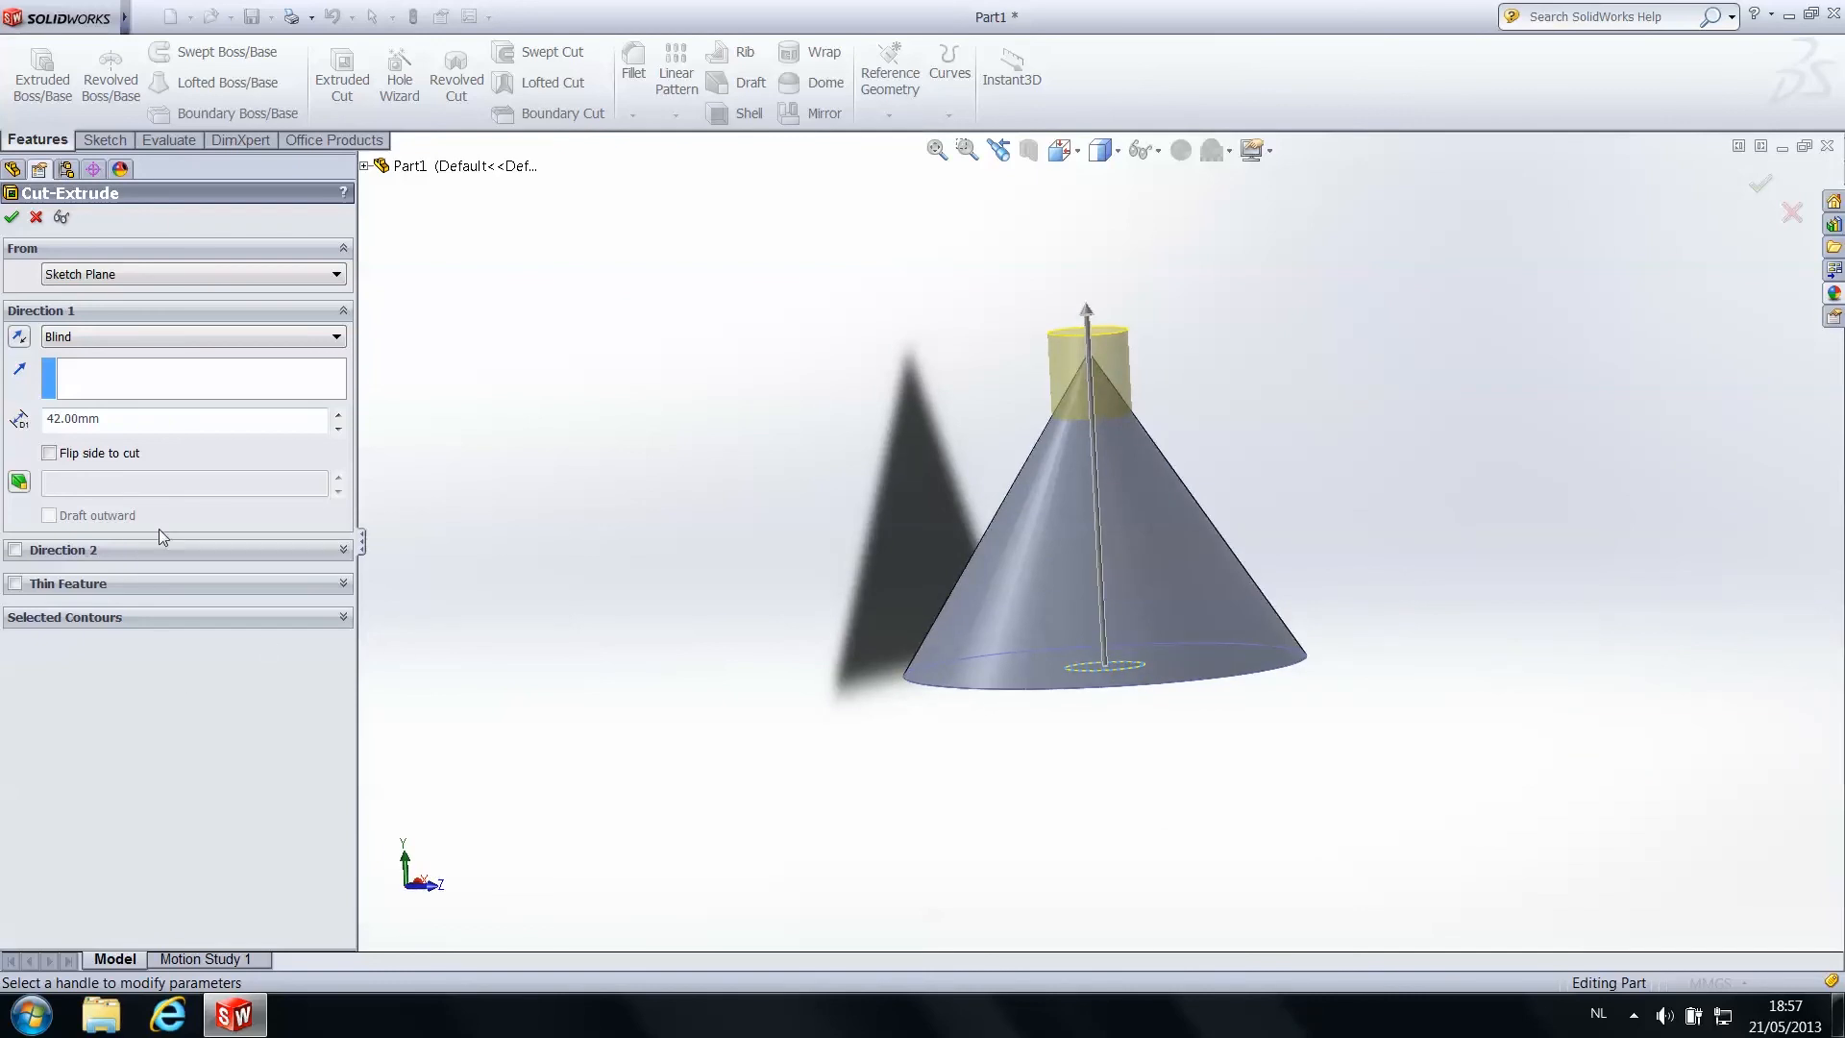
pyautogui.click(106, 340)
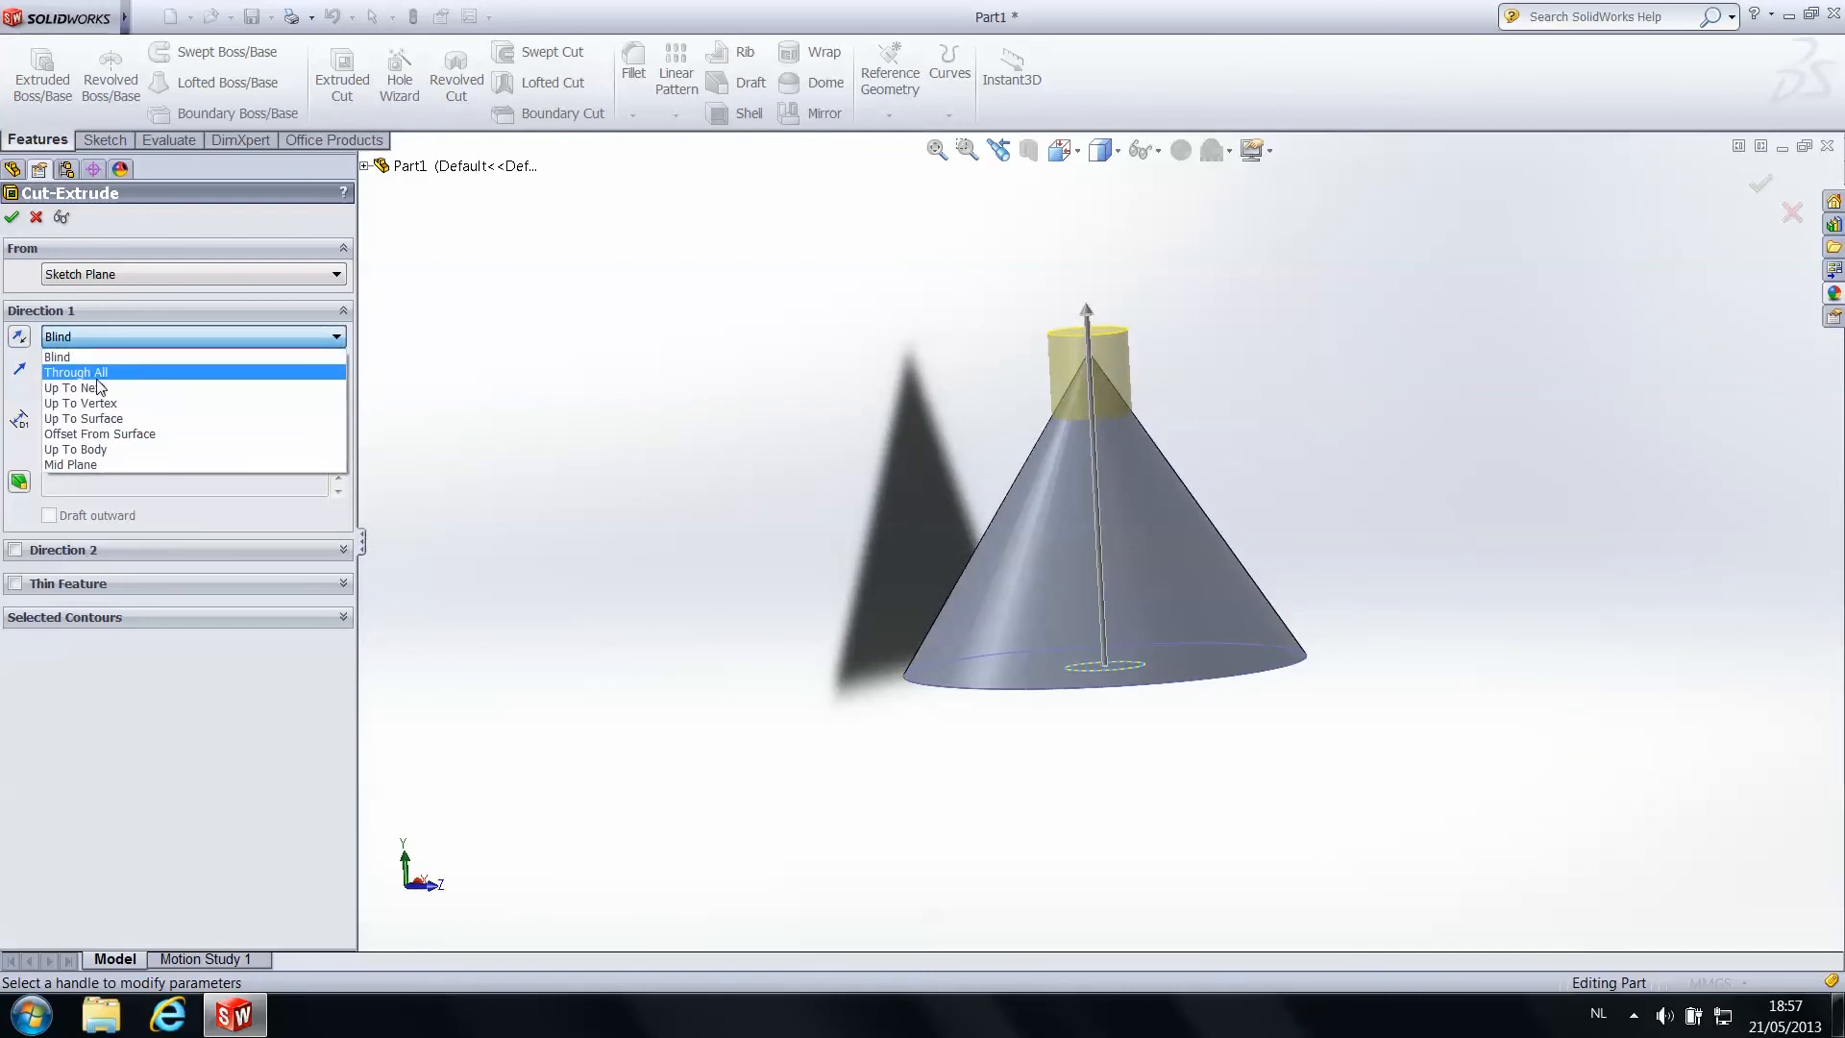
pyautogui.click(97, 373)
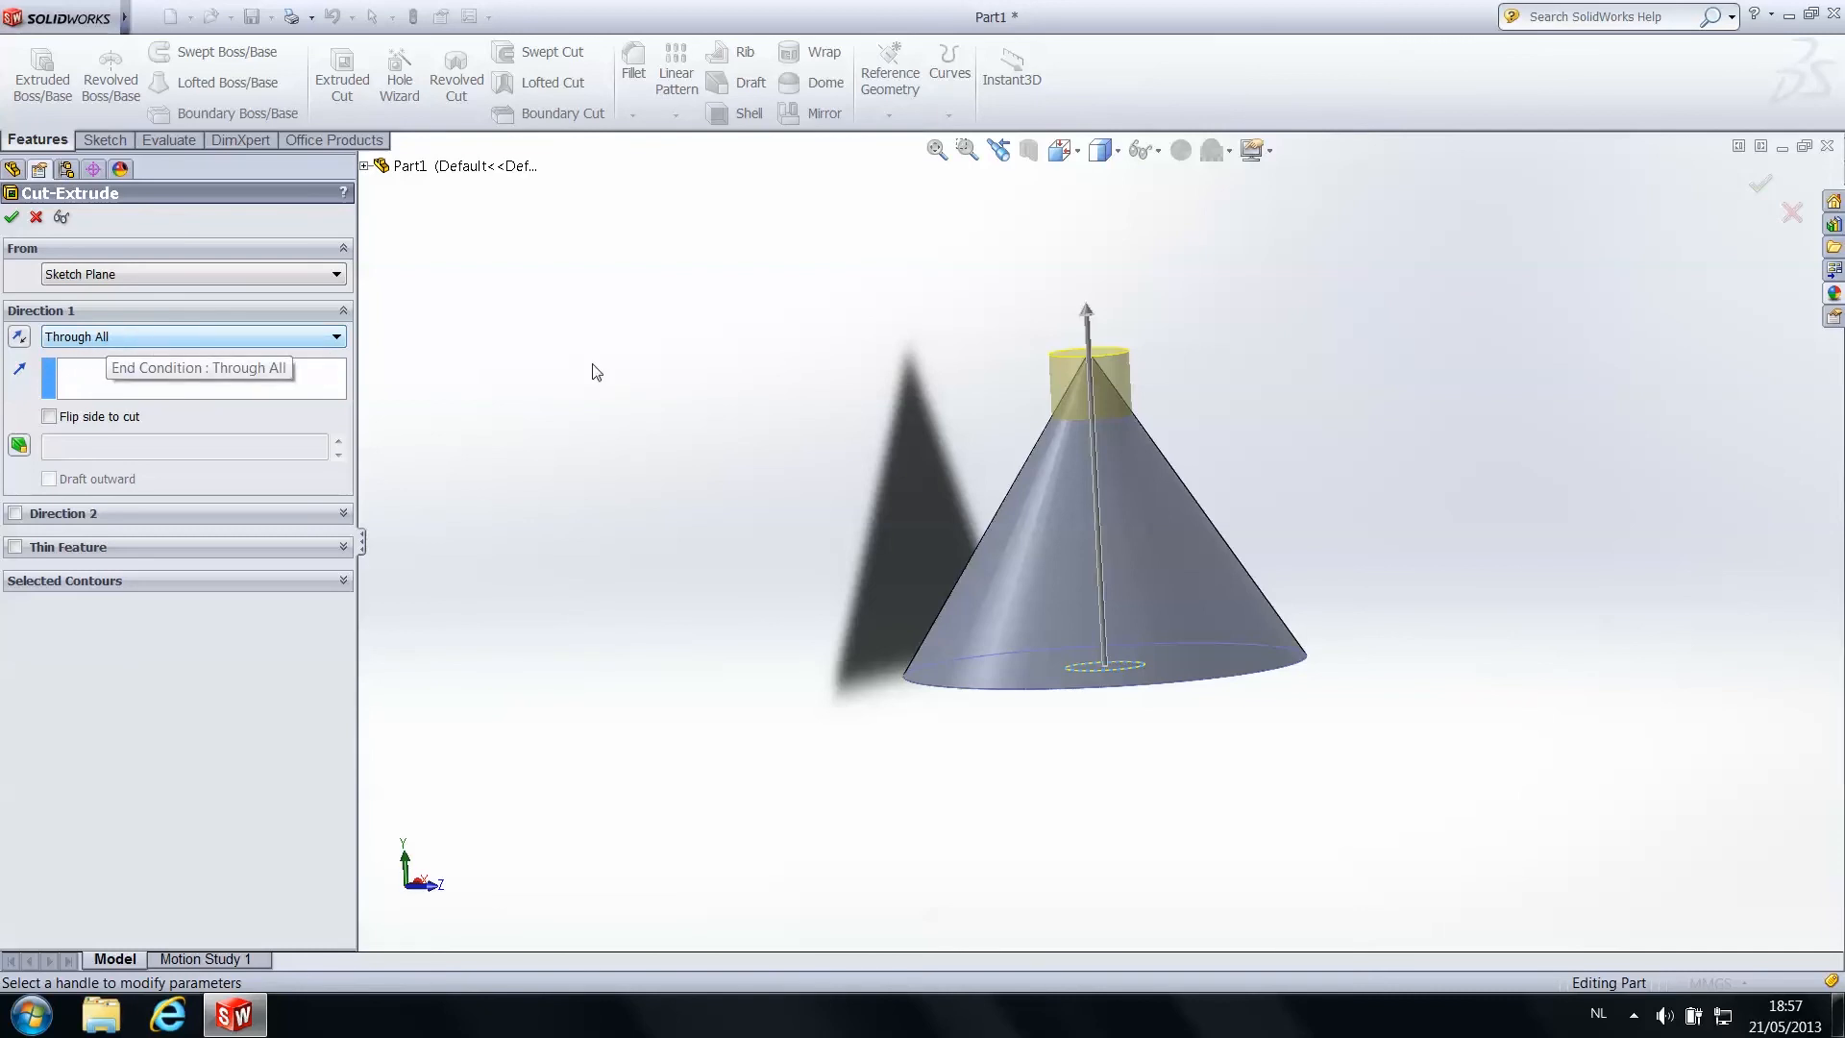
pyautogui.moveTo(1168, 589); pyautogui.dragTo(1144, 552, button='middle')
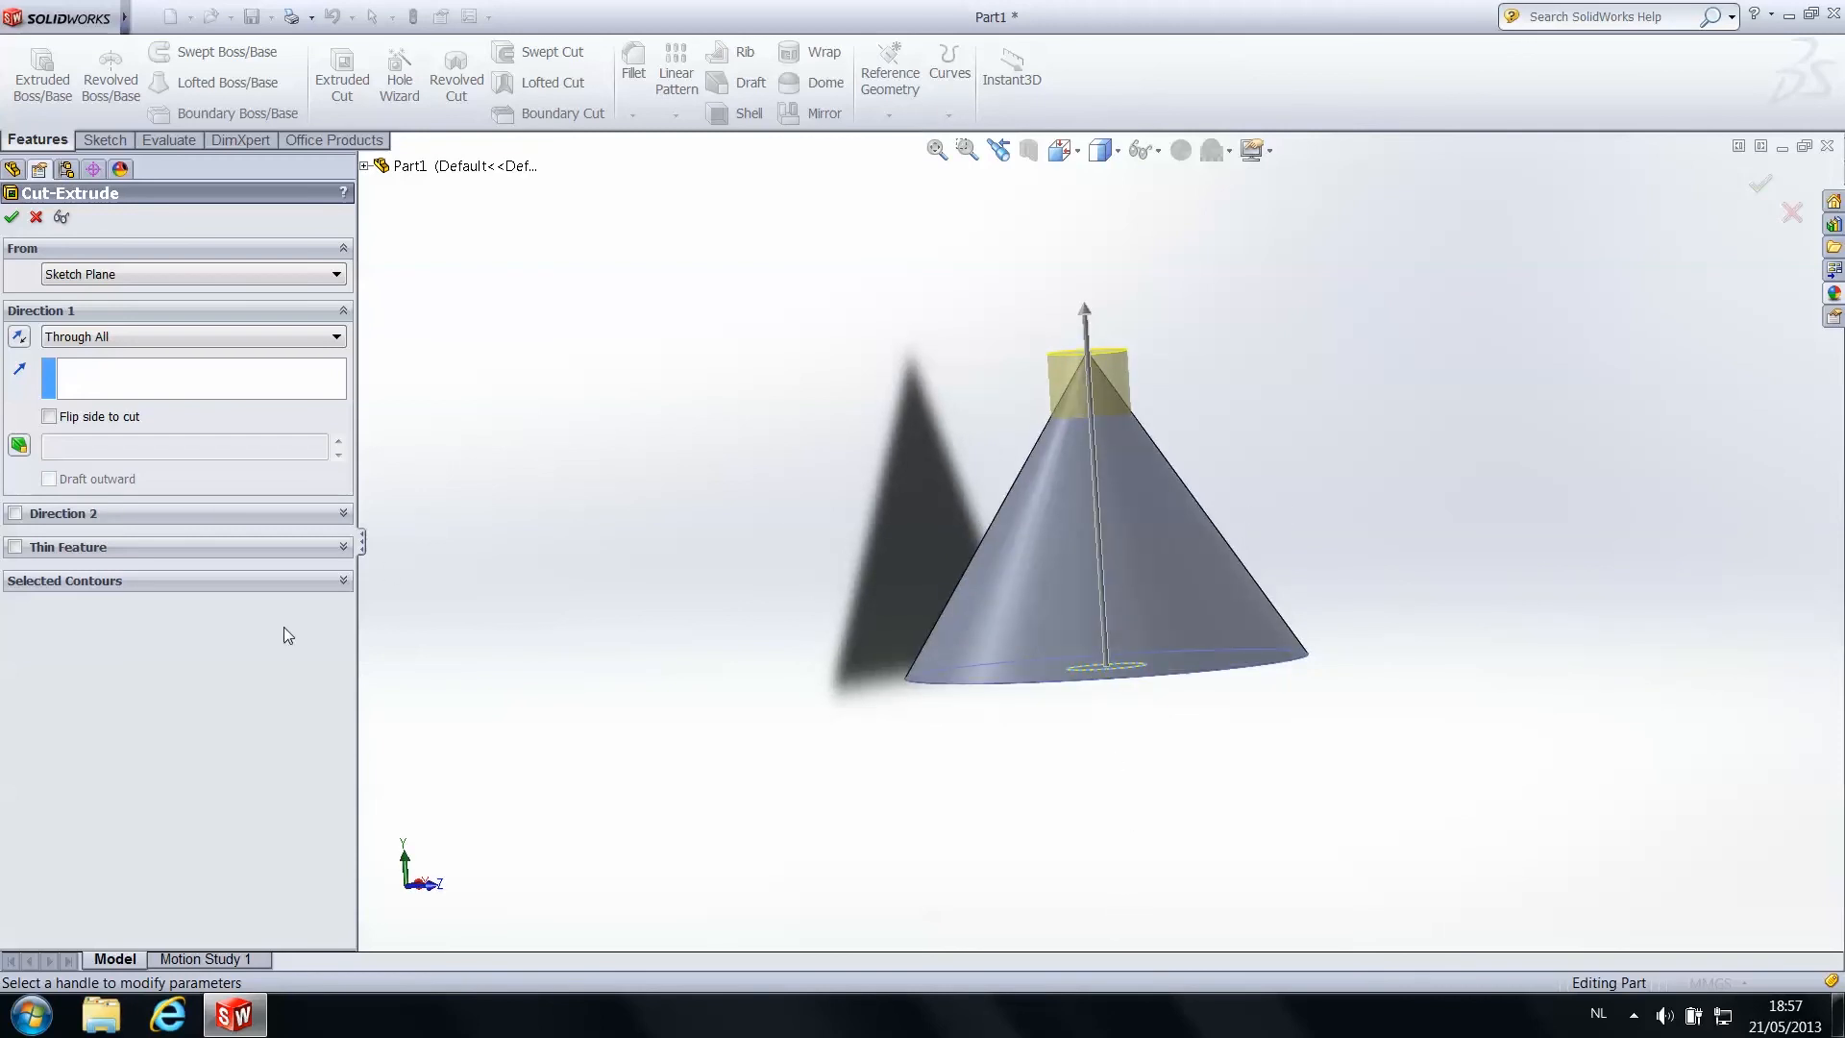
pyautogui.click(12, 217)
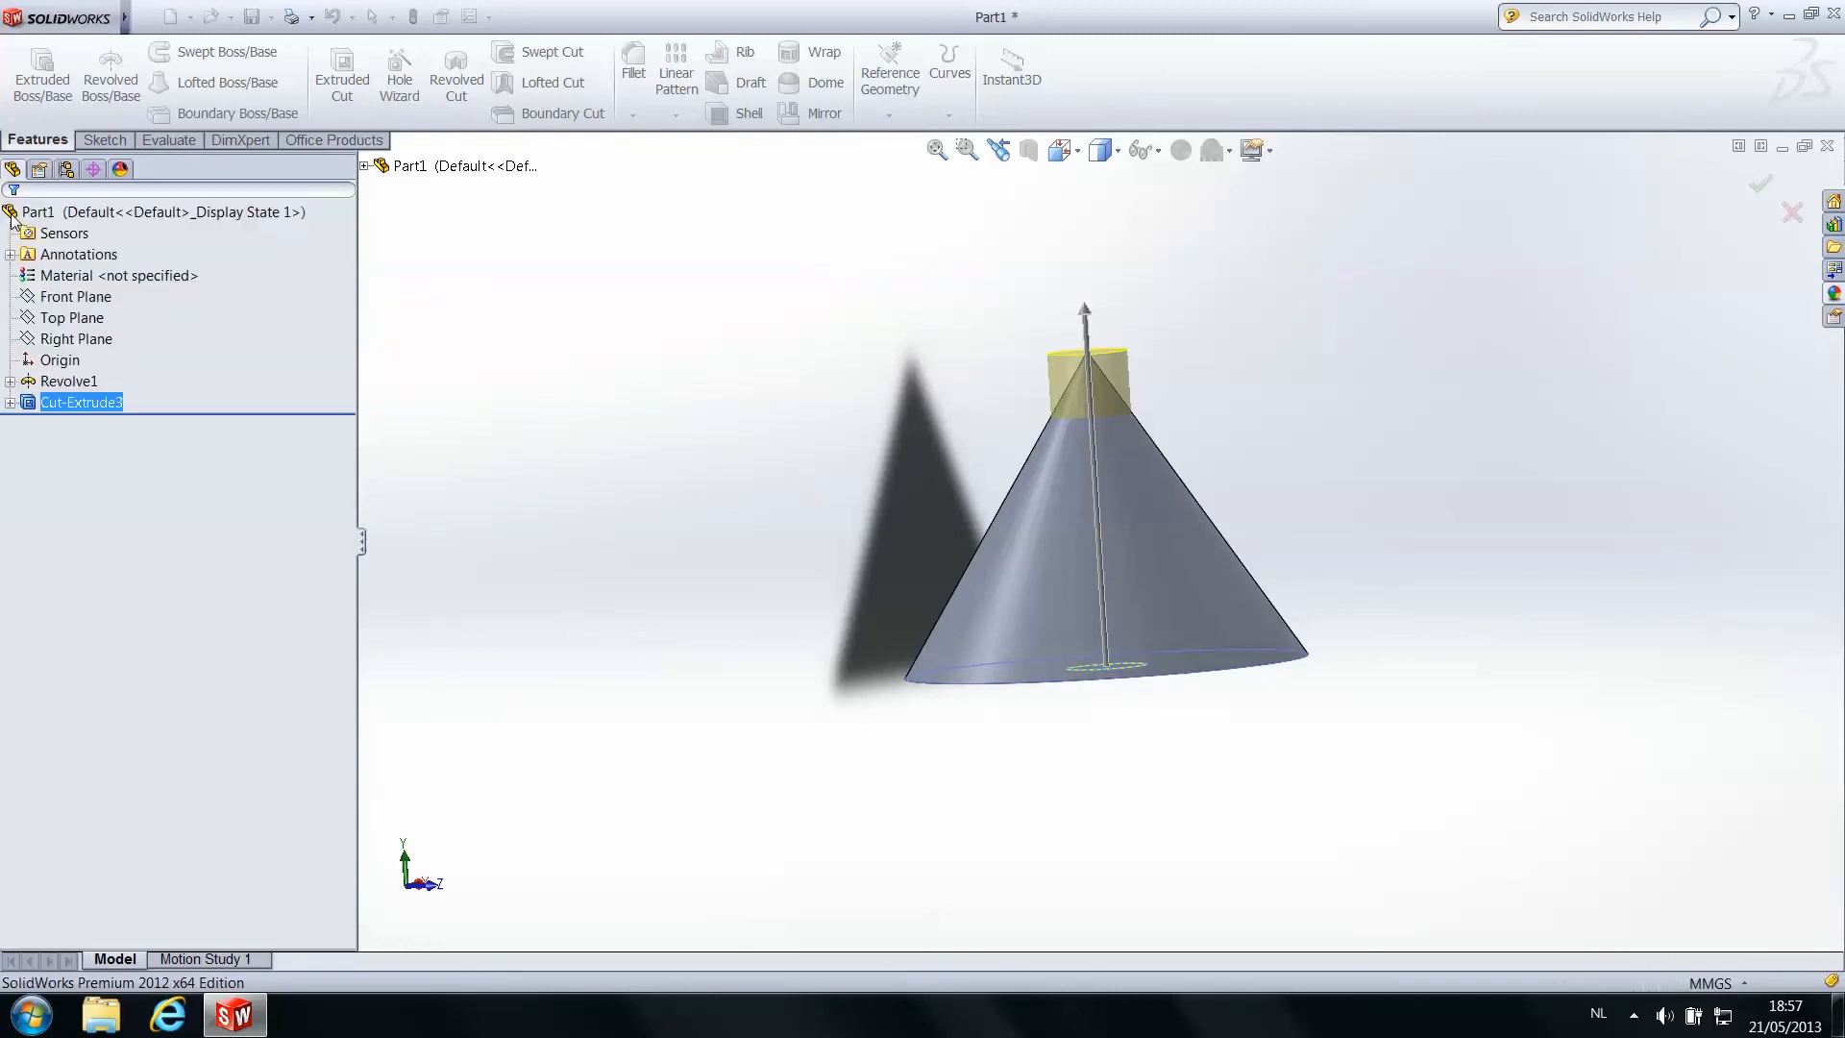
# Start a new sketch on the Right Plane of the truncated cone
pyautogui.moveTo(893, 403); pyautogui.dragTo(1380, 447, button='middle')
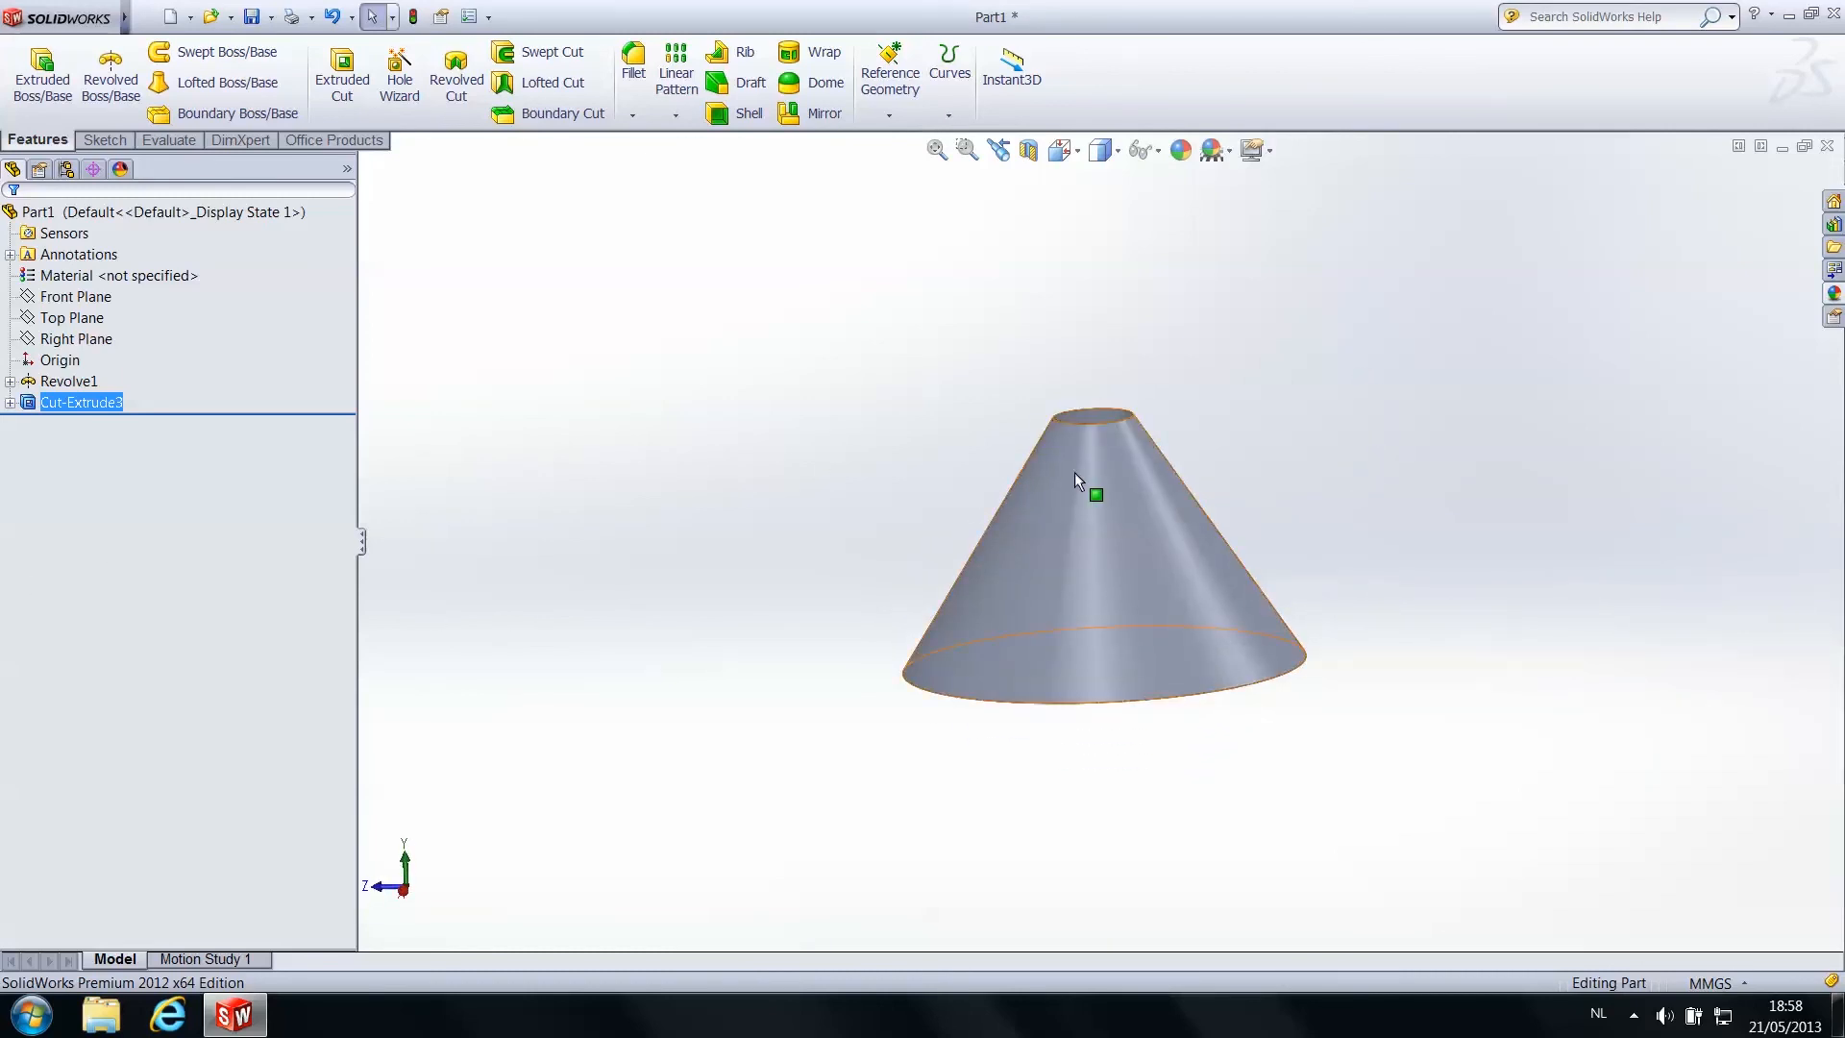
pyautogui.moveTo(1091, 485); pyautogui.dragTo(1079, 416, button='middle')
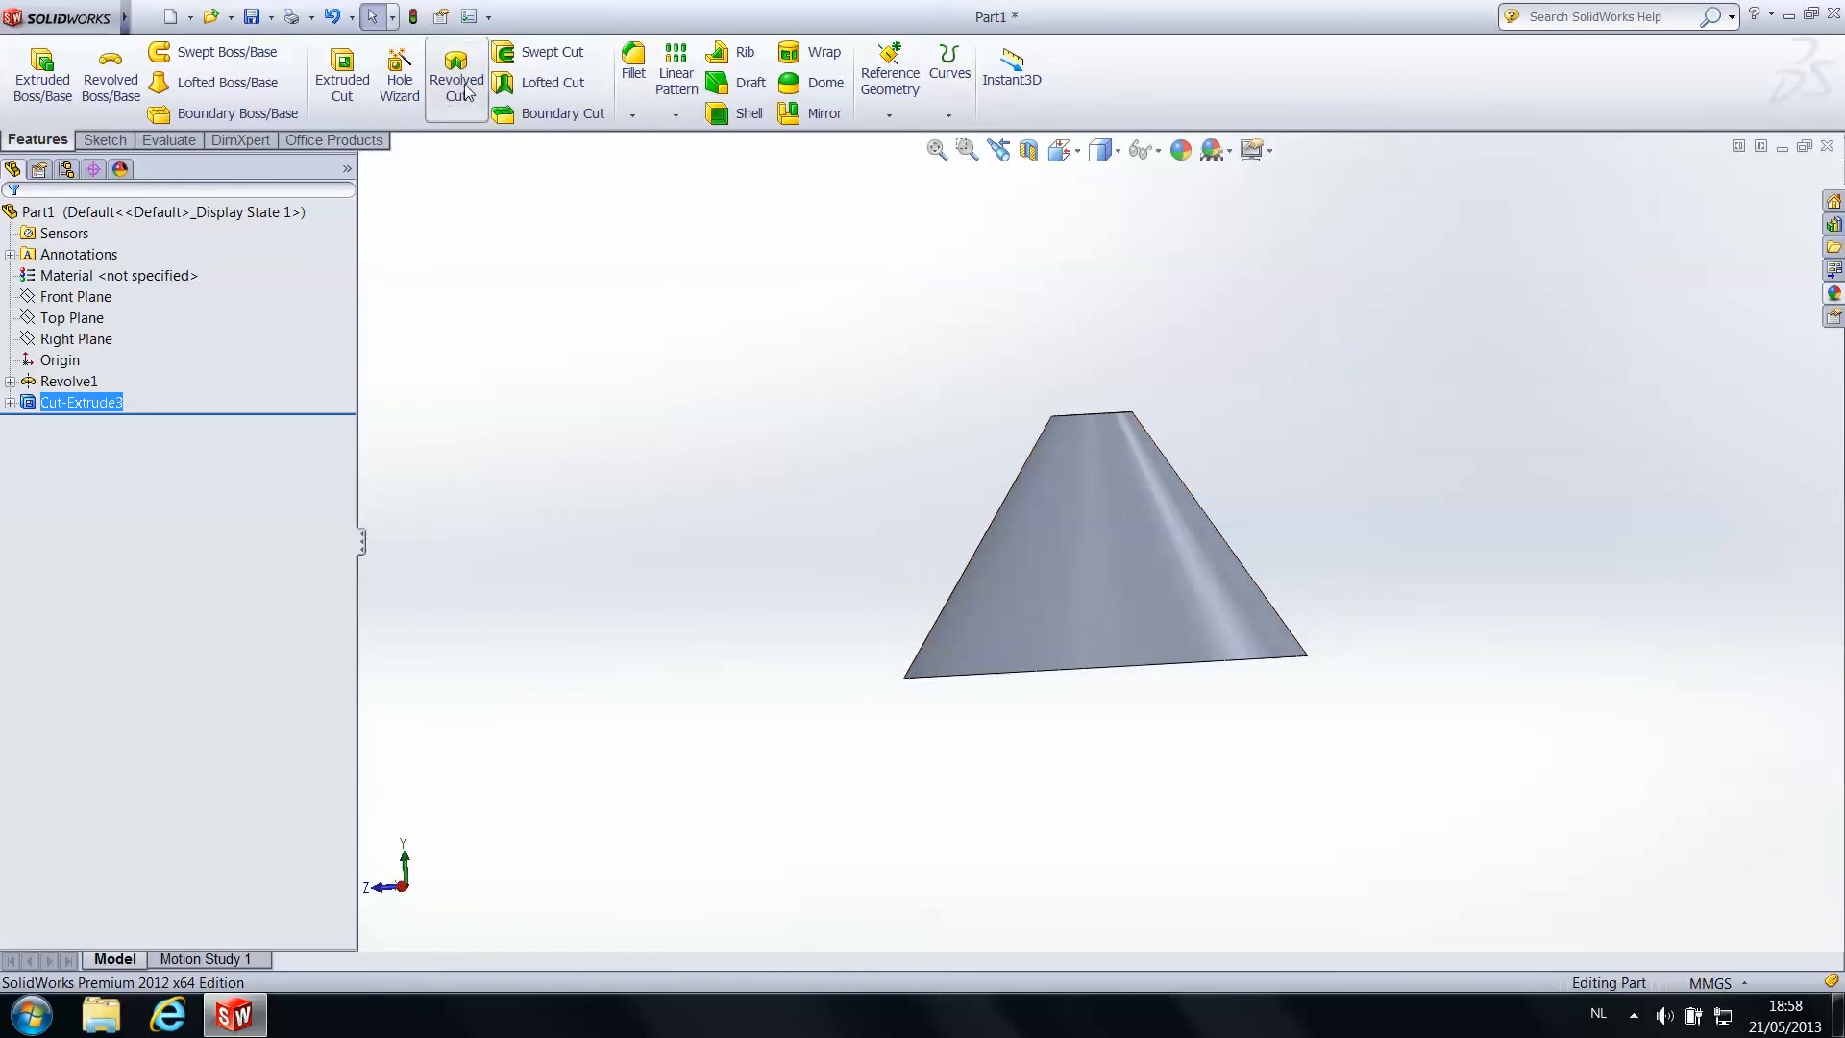
pyautogui.scroll(2, 961, 485)
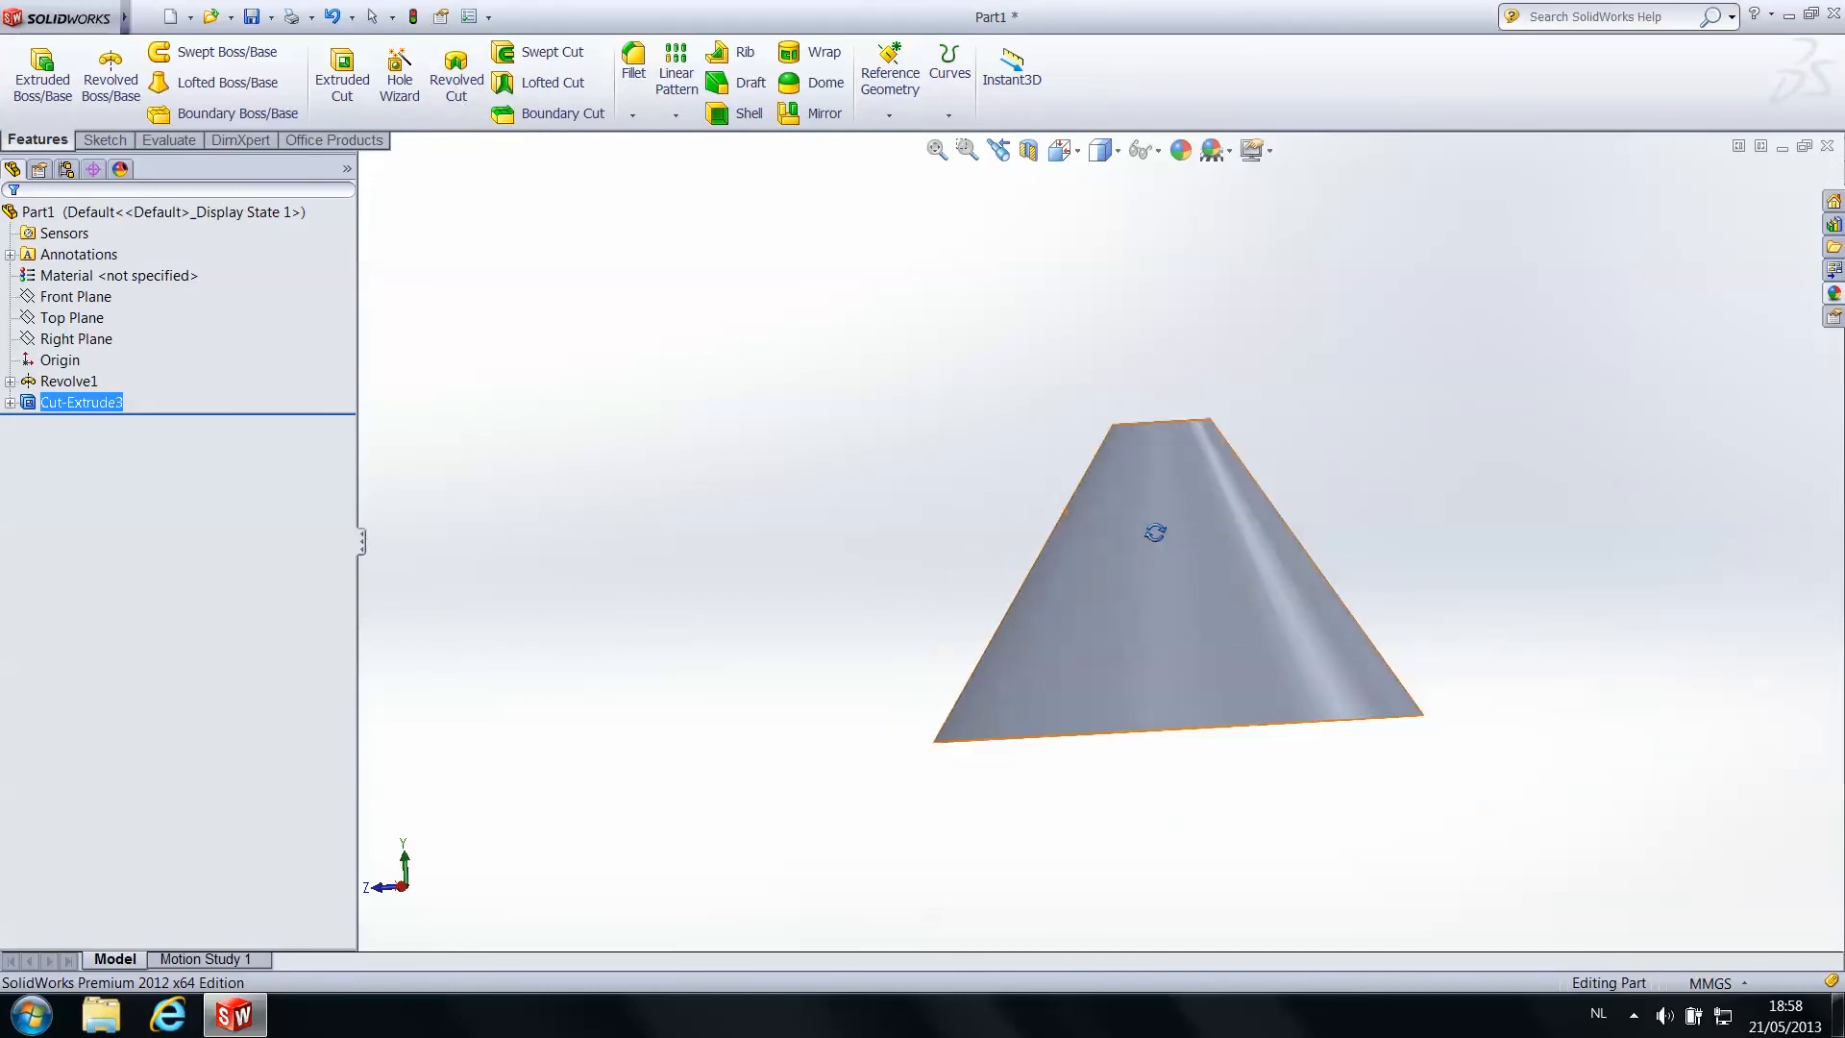
pyautogui.moveTo(1156, 532); pyautogui.dragTo(1182, 552, button='middle')
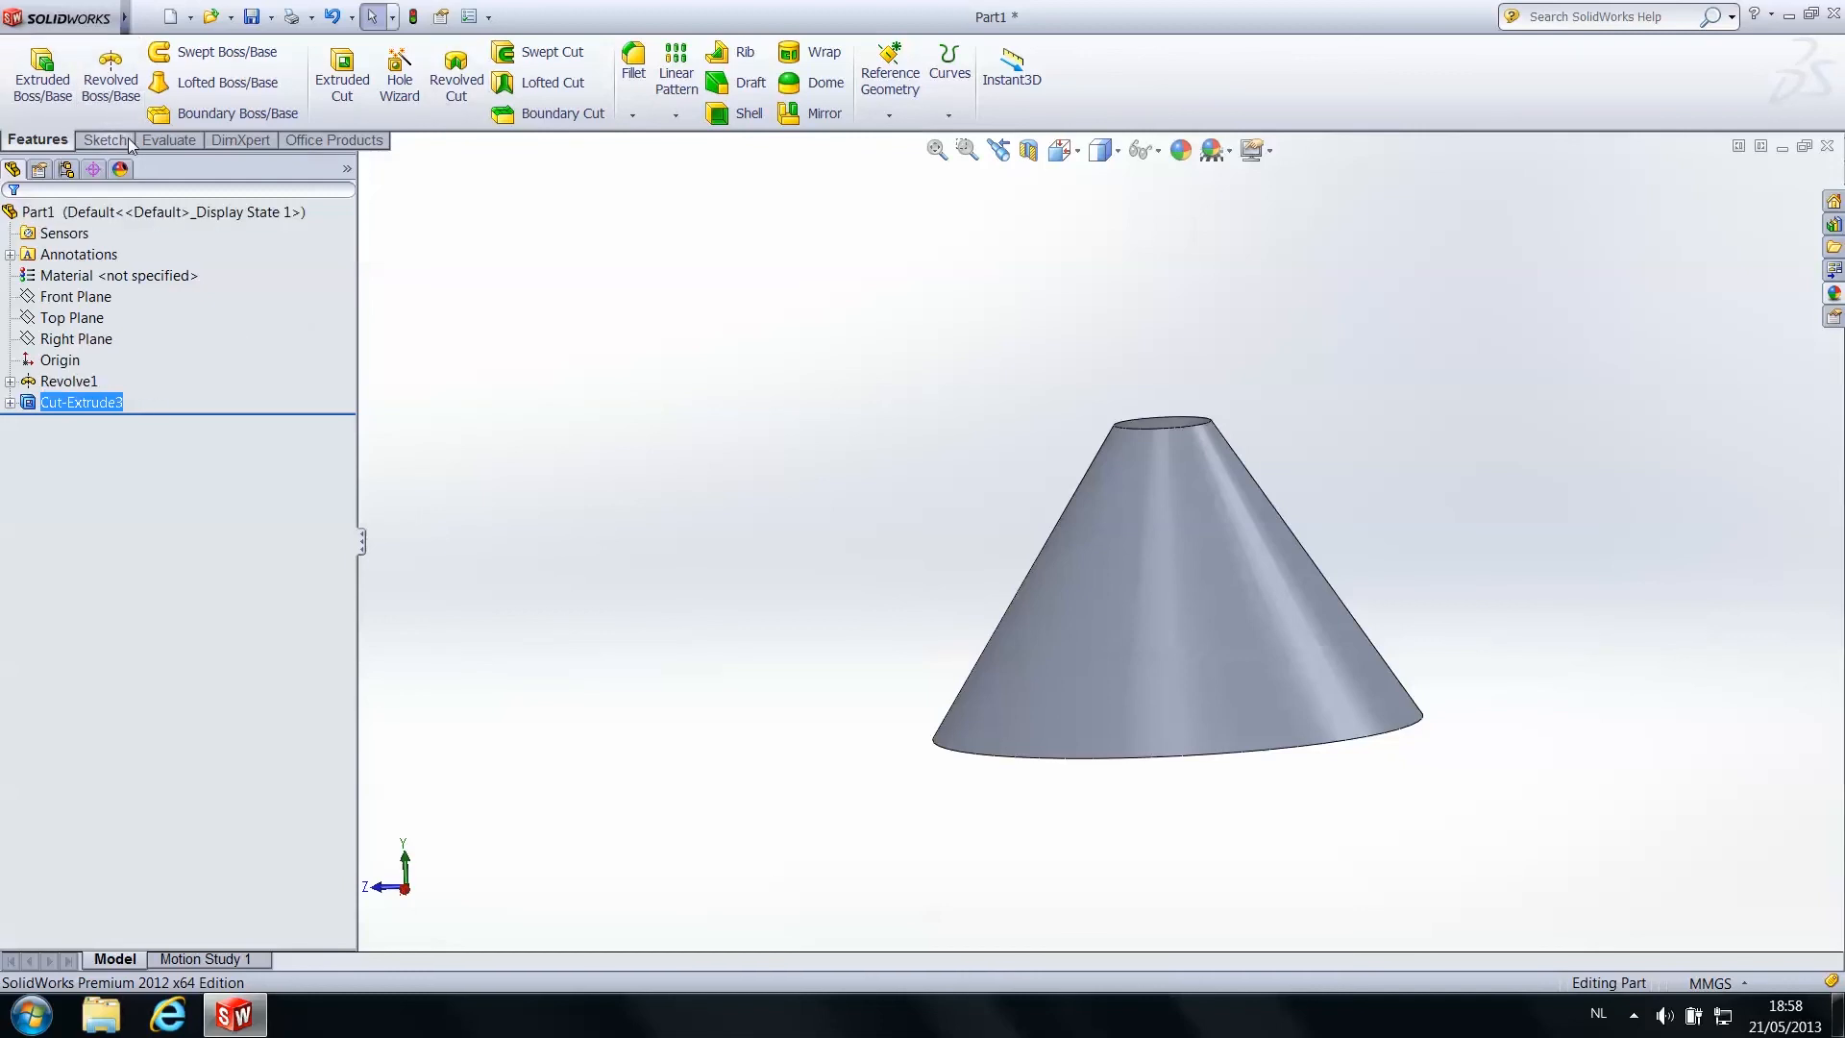
pyautogui.scroll(-4, 1134, 468)
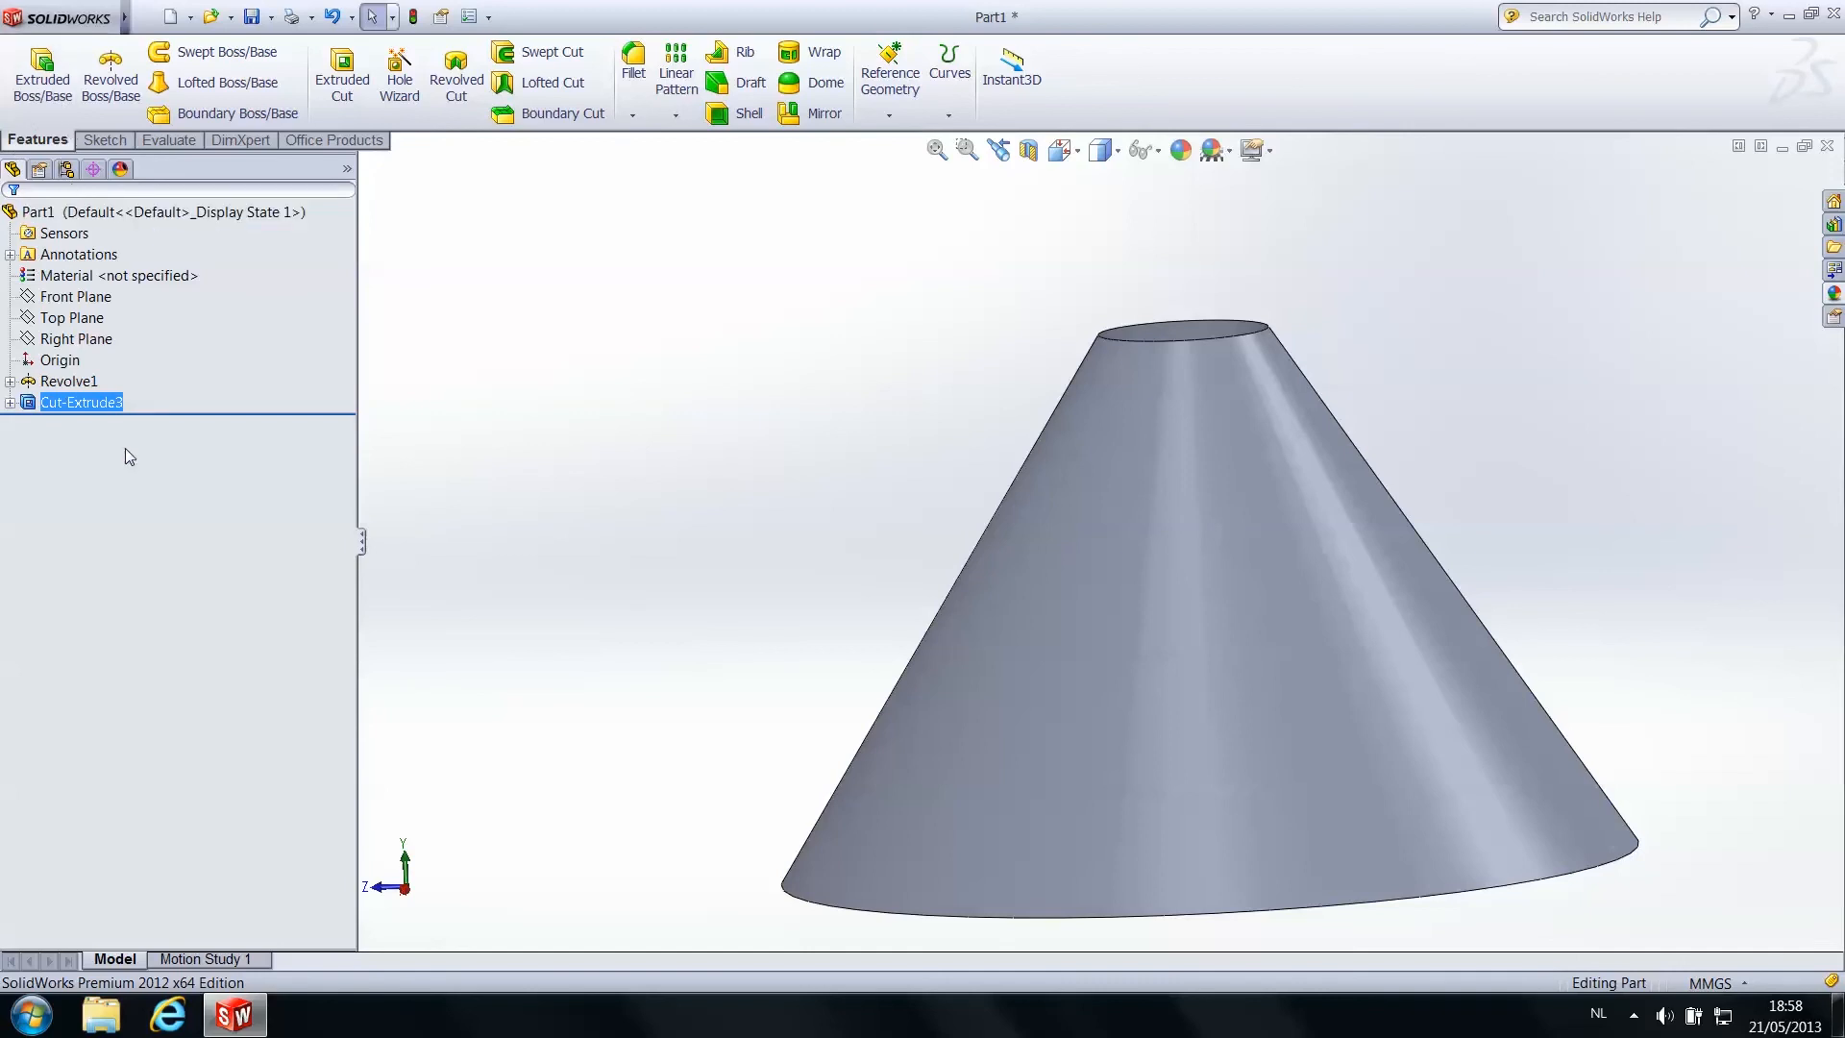
pyautogui.click(103, 140)
pyautogui.click(33, 63)
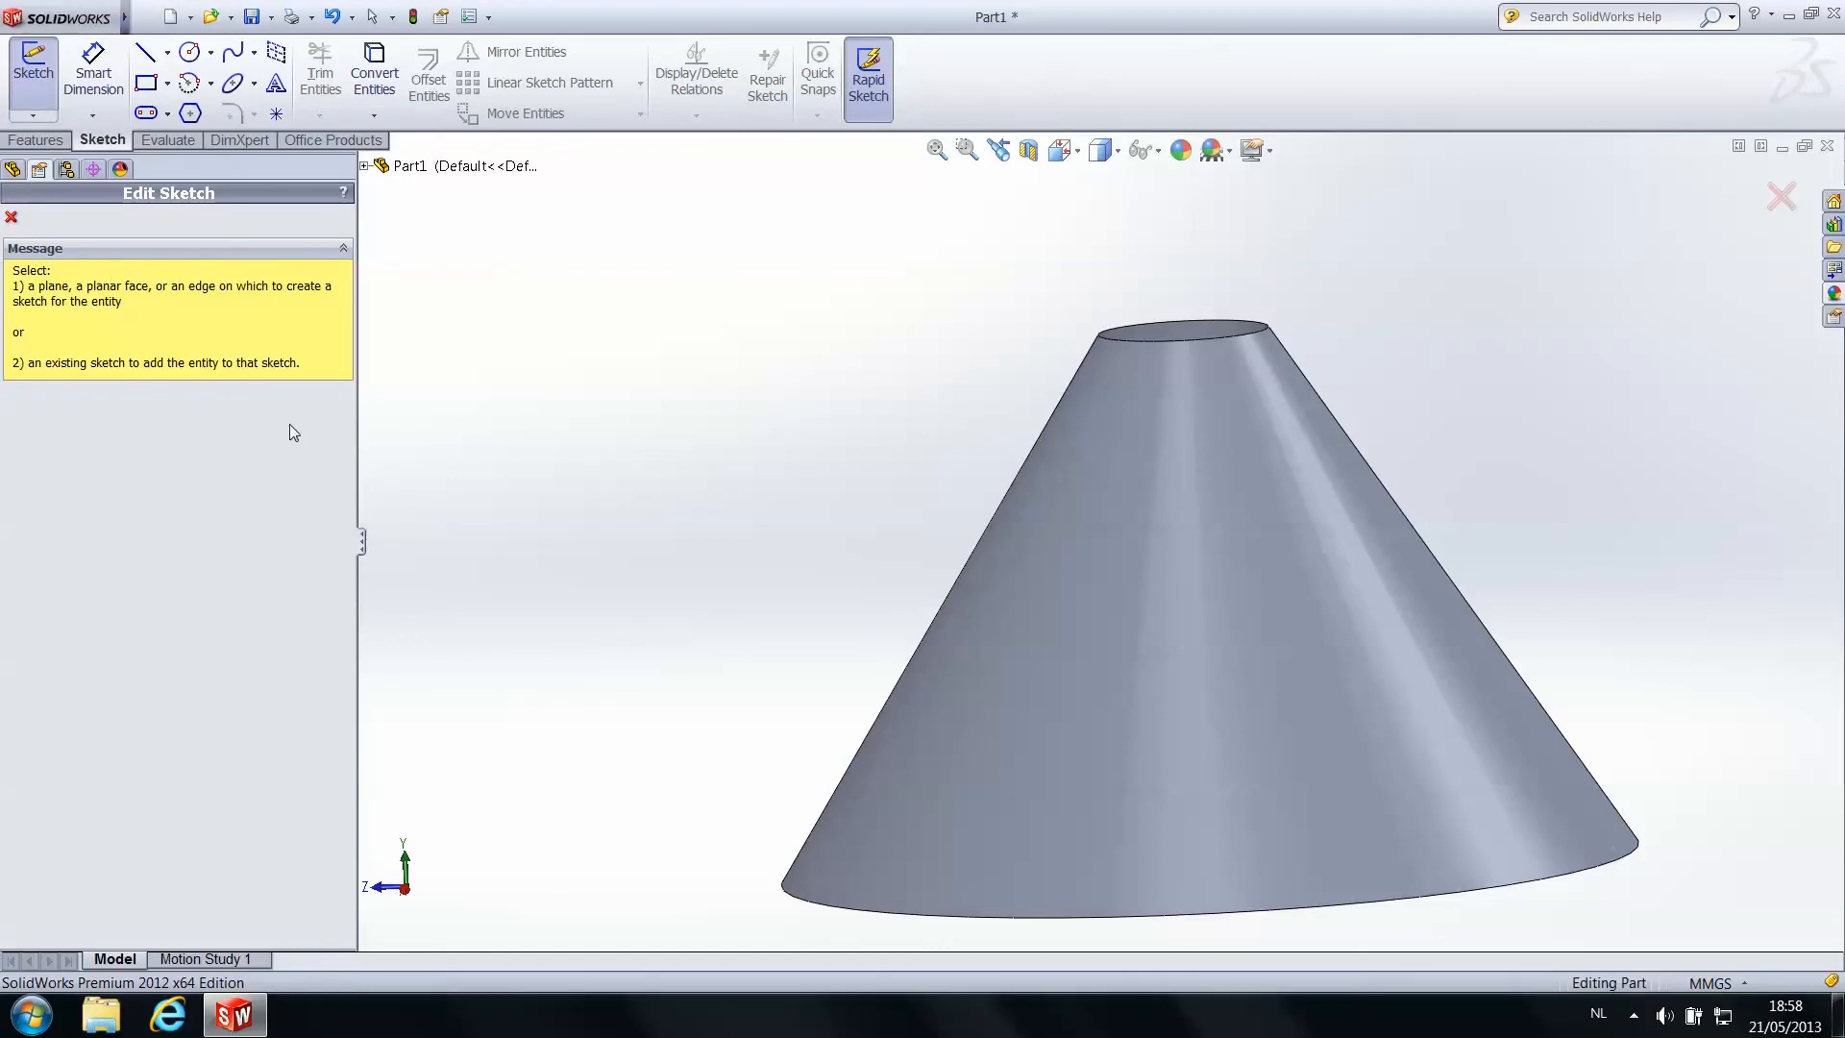
pyautogui.scroll(-3, 1174, 524)
pyautogui.scroll(5, 1174, 524)
pyautogui.moveTo(1173, 538); pyautogui.dragTo(1180, 957, button='middle')
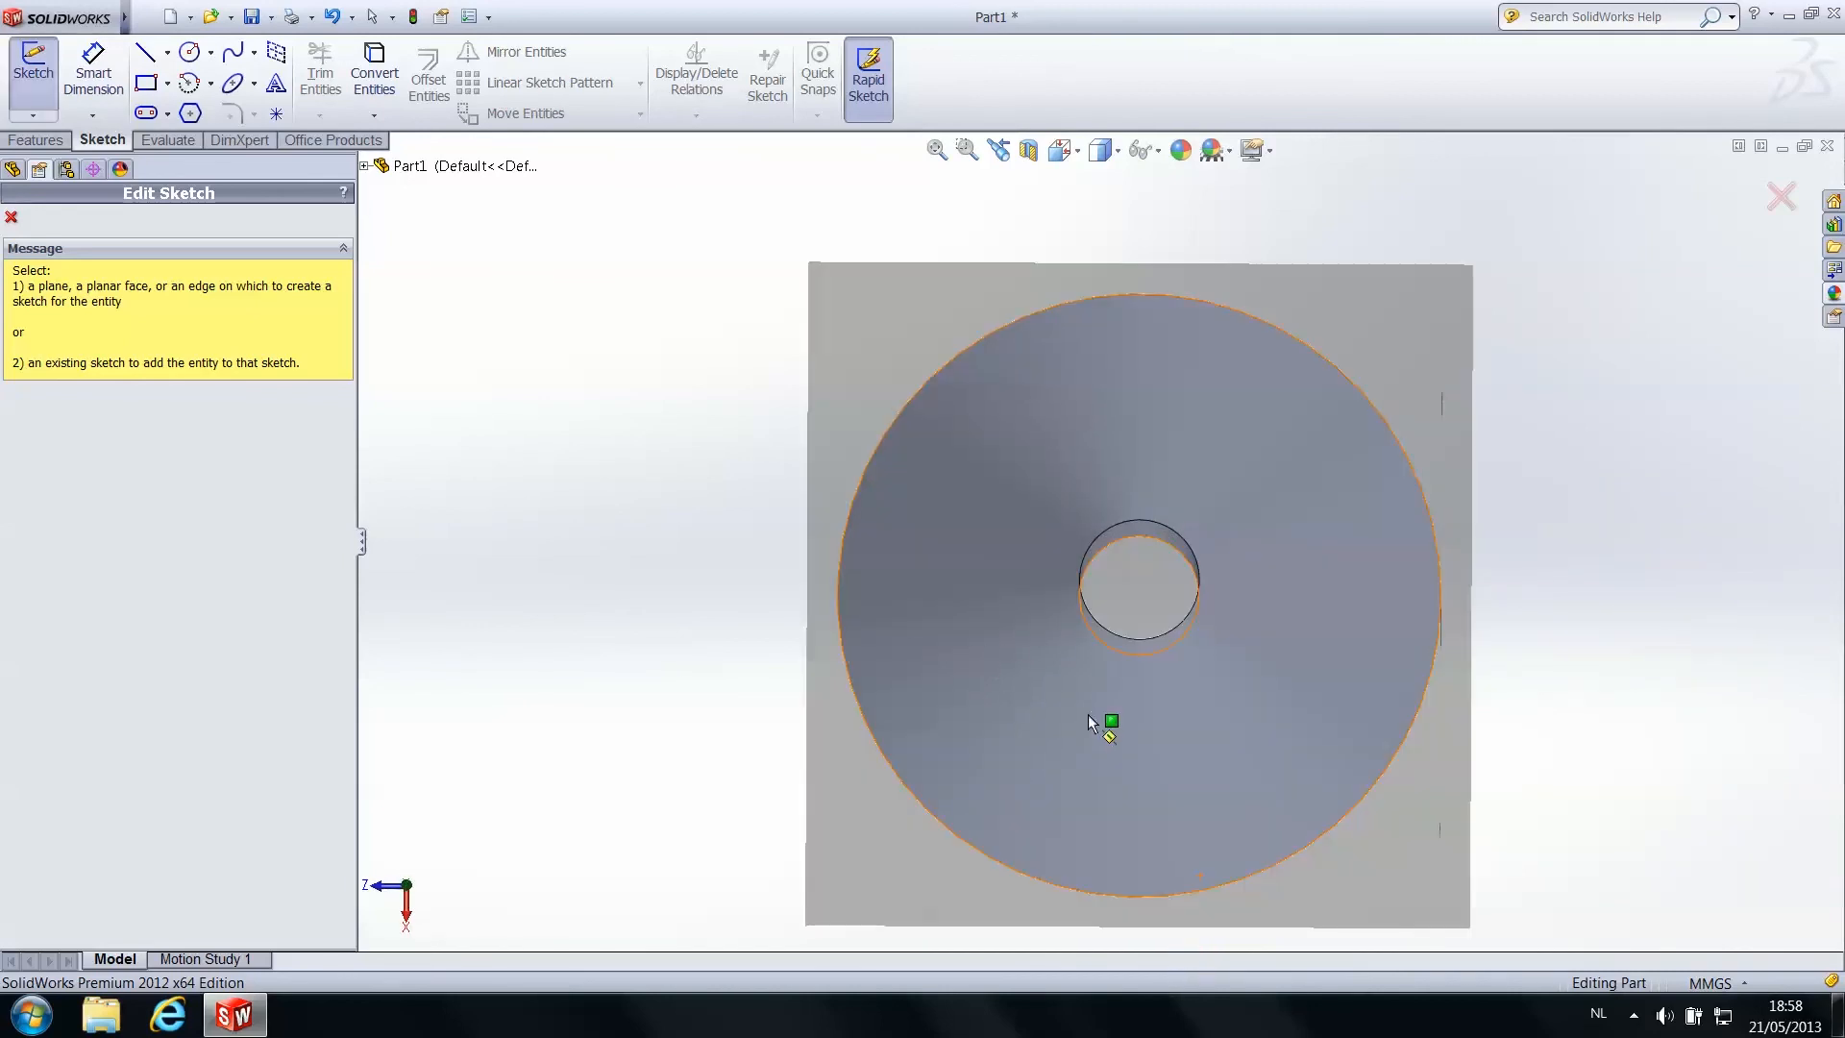
pyautogui.moveTo(925, 594); pyautogui.dragTo(990, 615, button='middle')
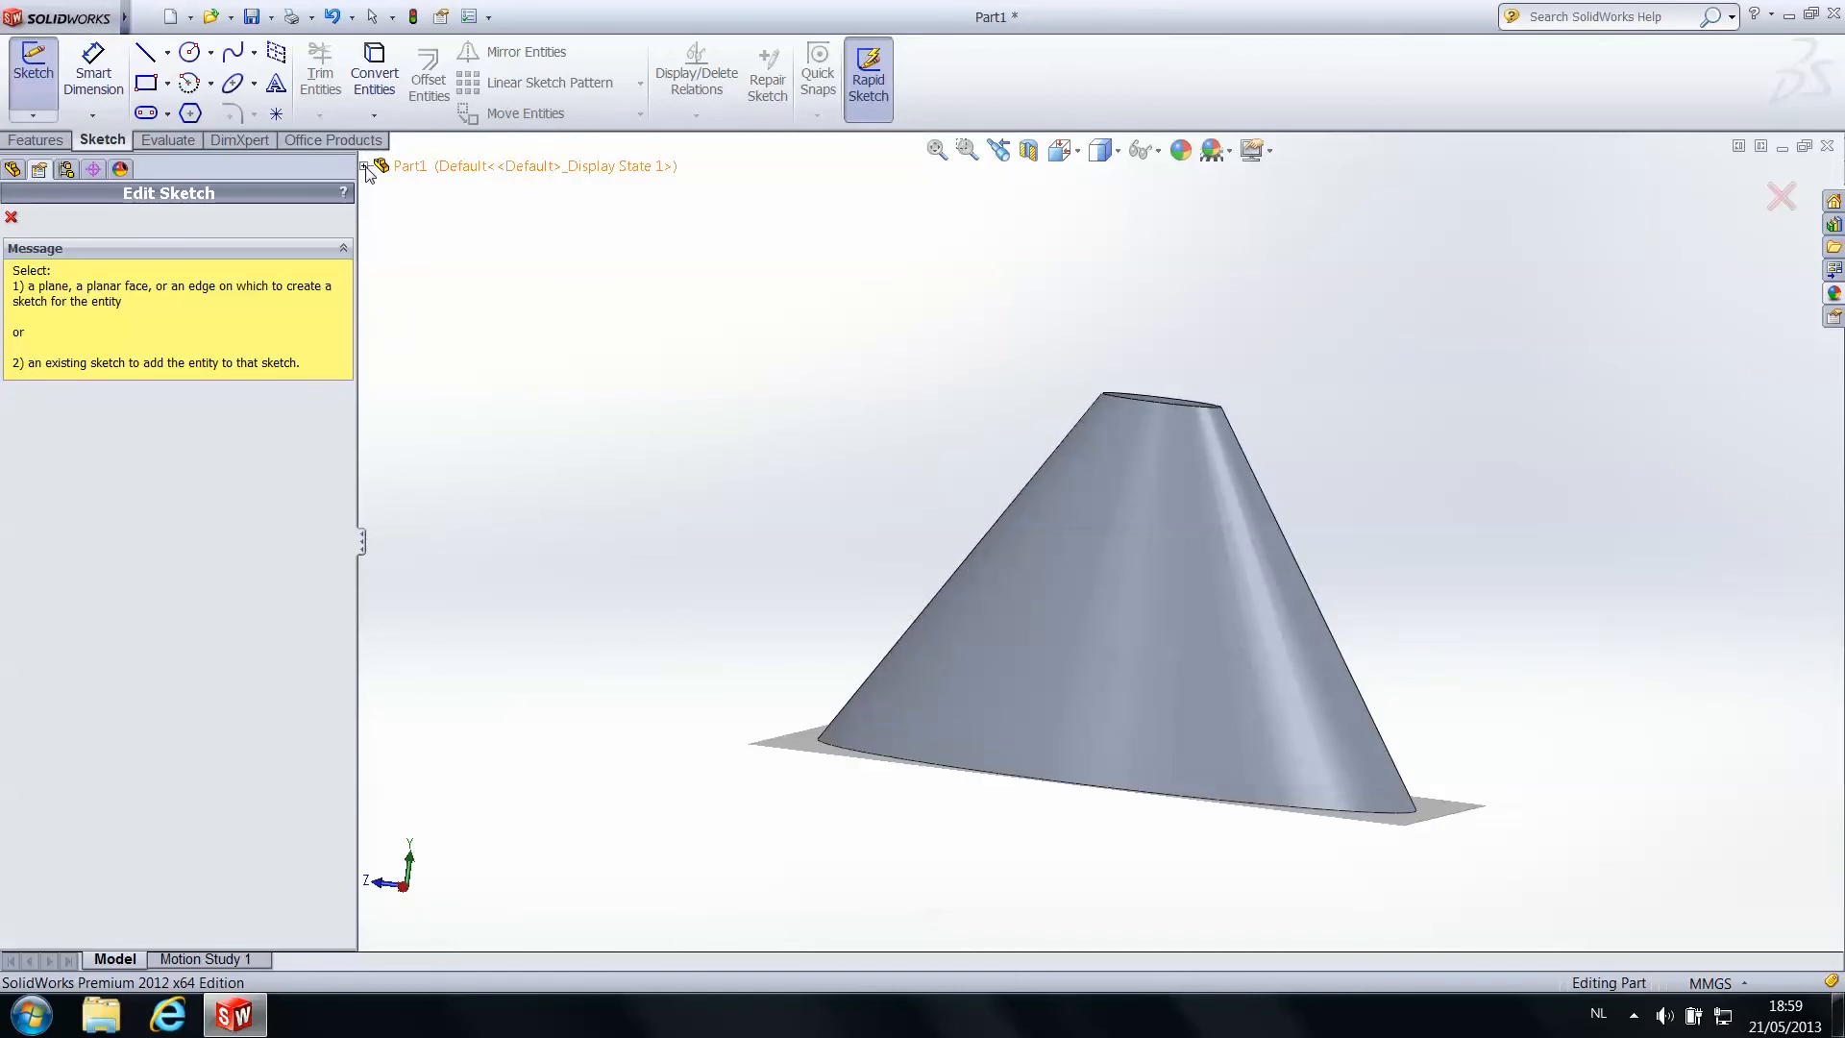
pyautogui.click(366, 167)
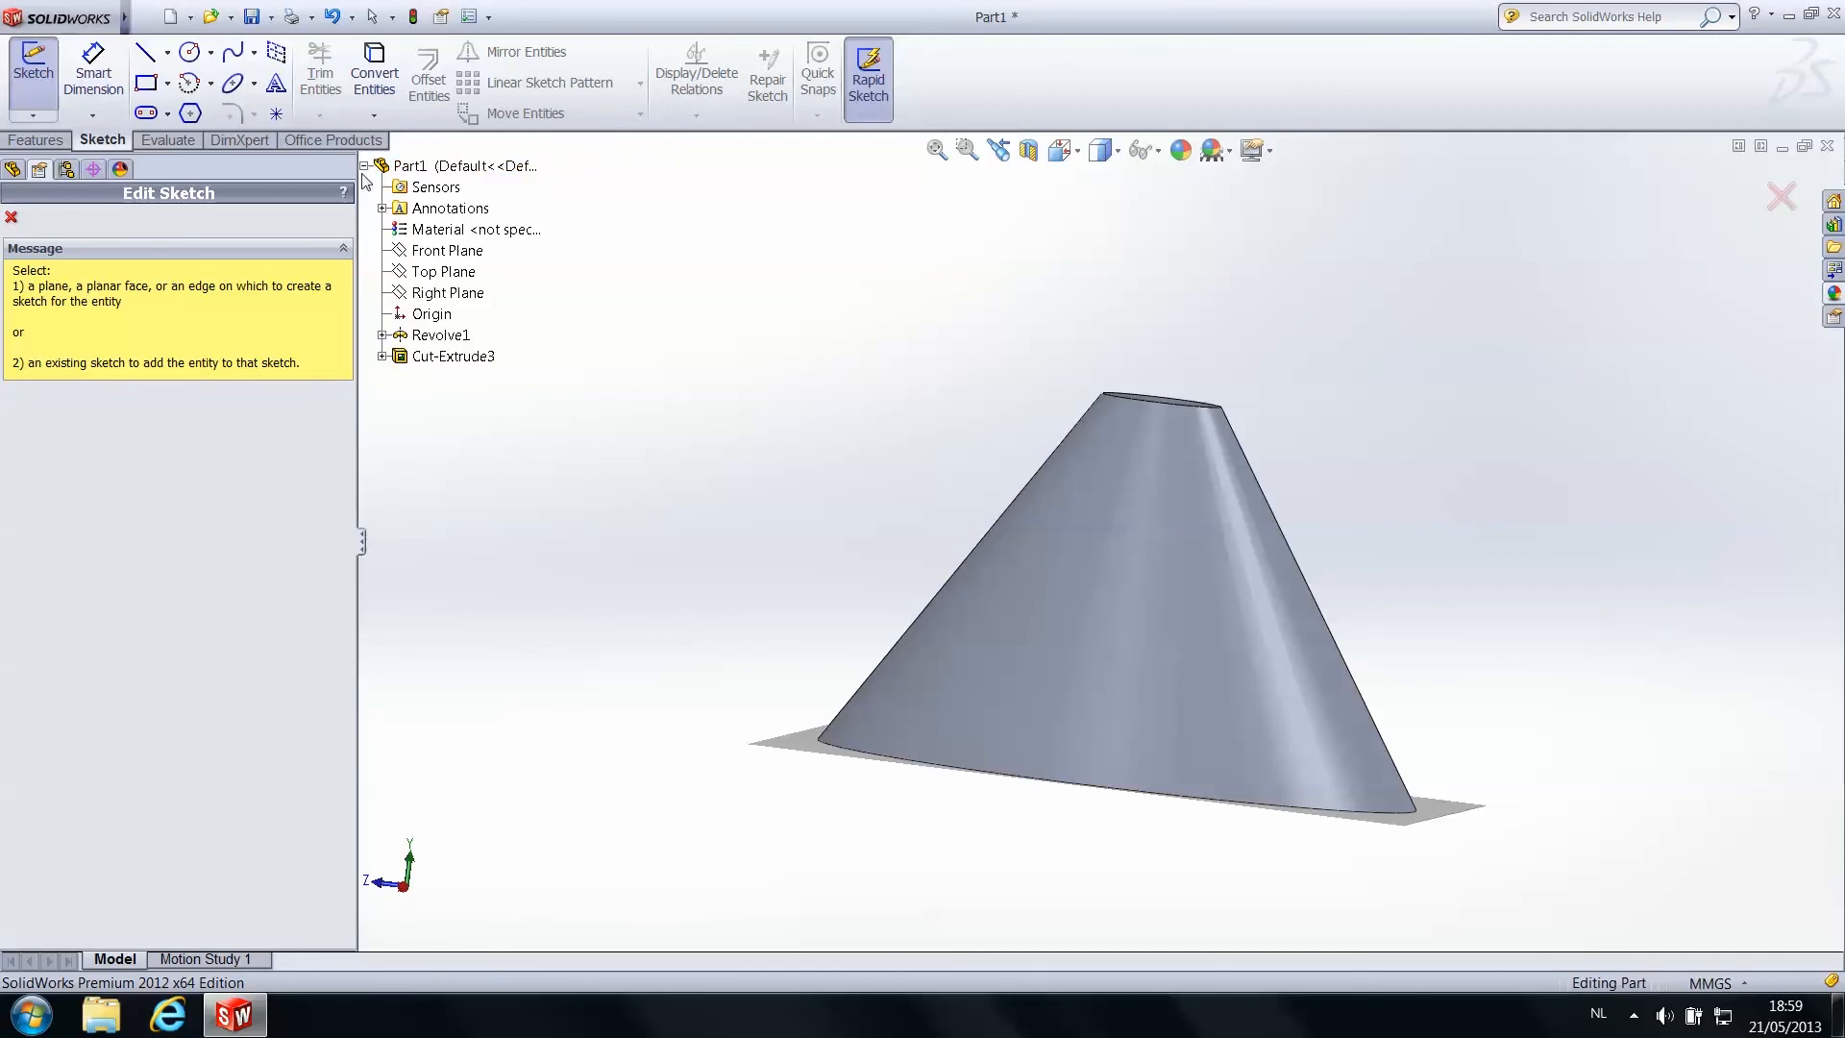
pyautogui.click(448, 293)
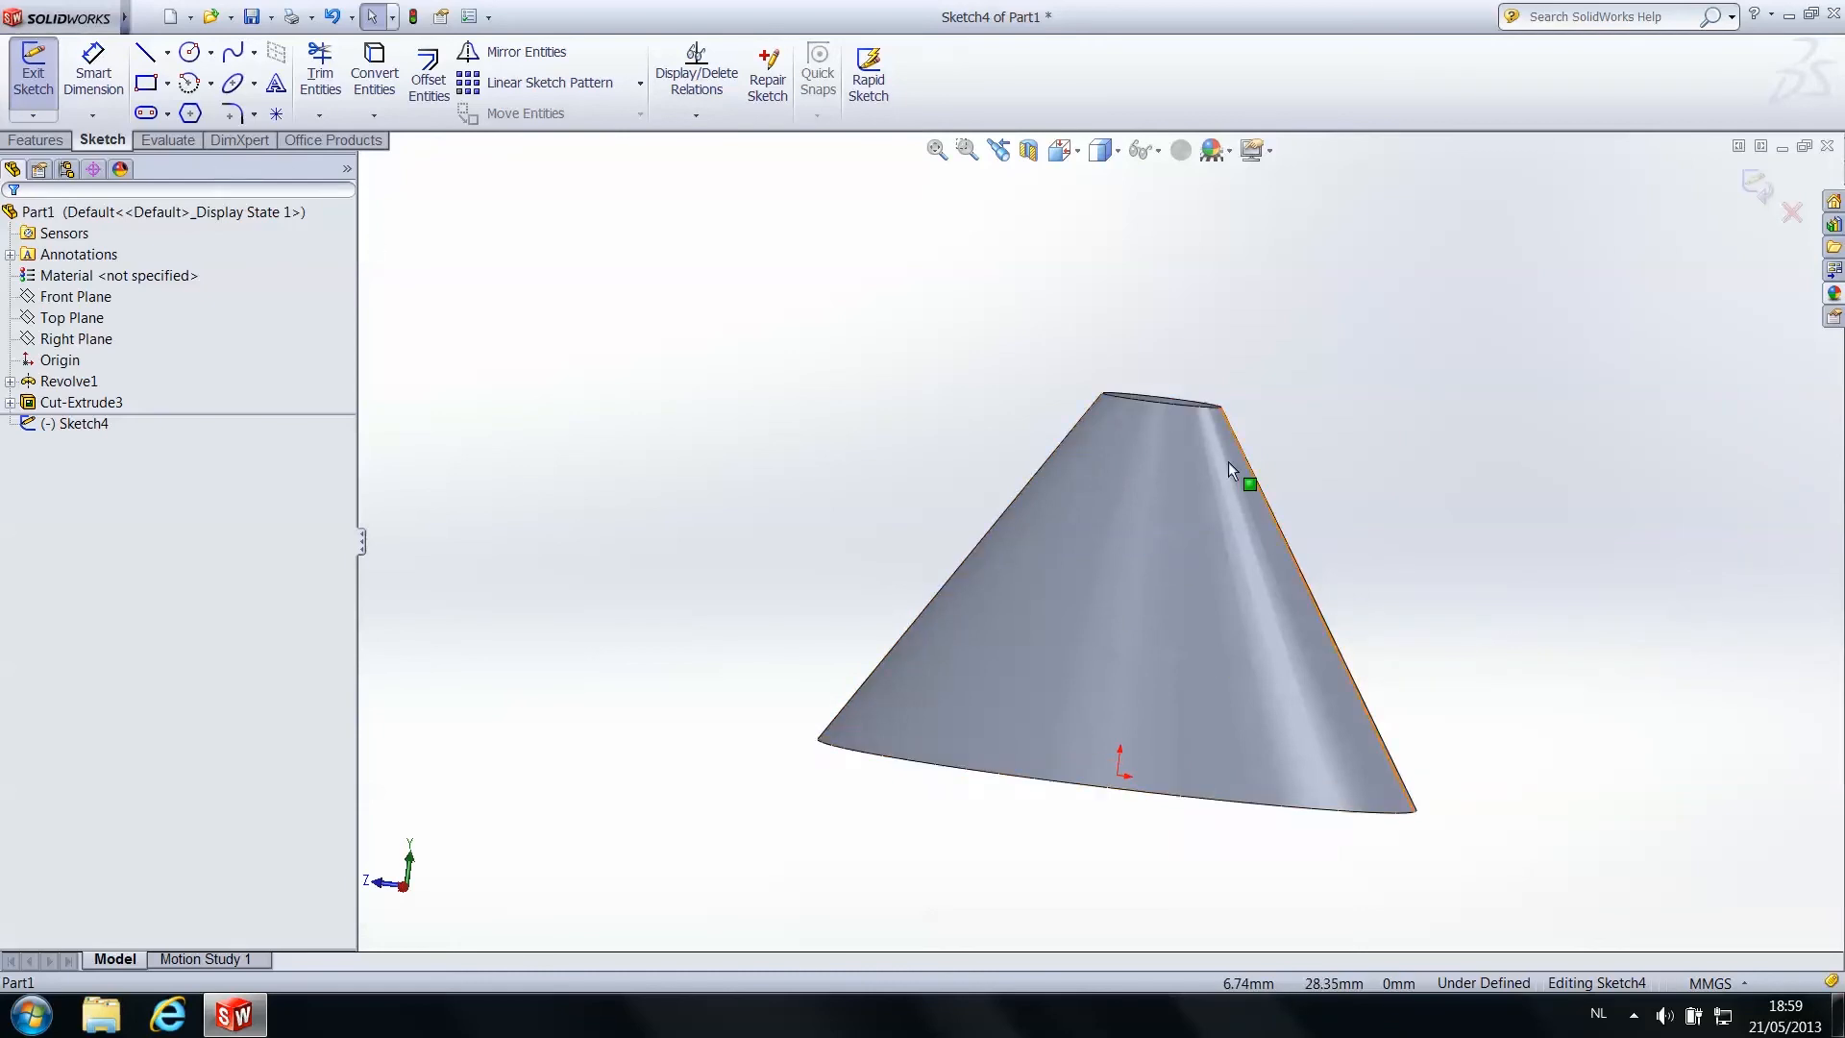
pyautogui.moveTo(1167, 469)
pyautogui.mouseDown(button='middle')
pyautogui.moveTo(1133, 453)
pyautogui.moveTo(1150, 459)
pyautogui.mouseUp(button='middle')
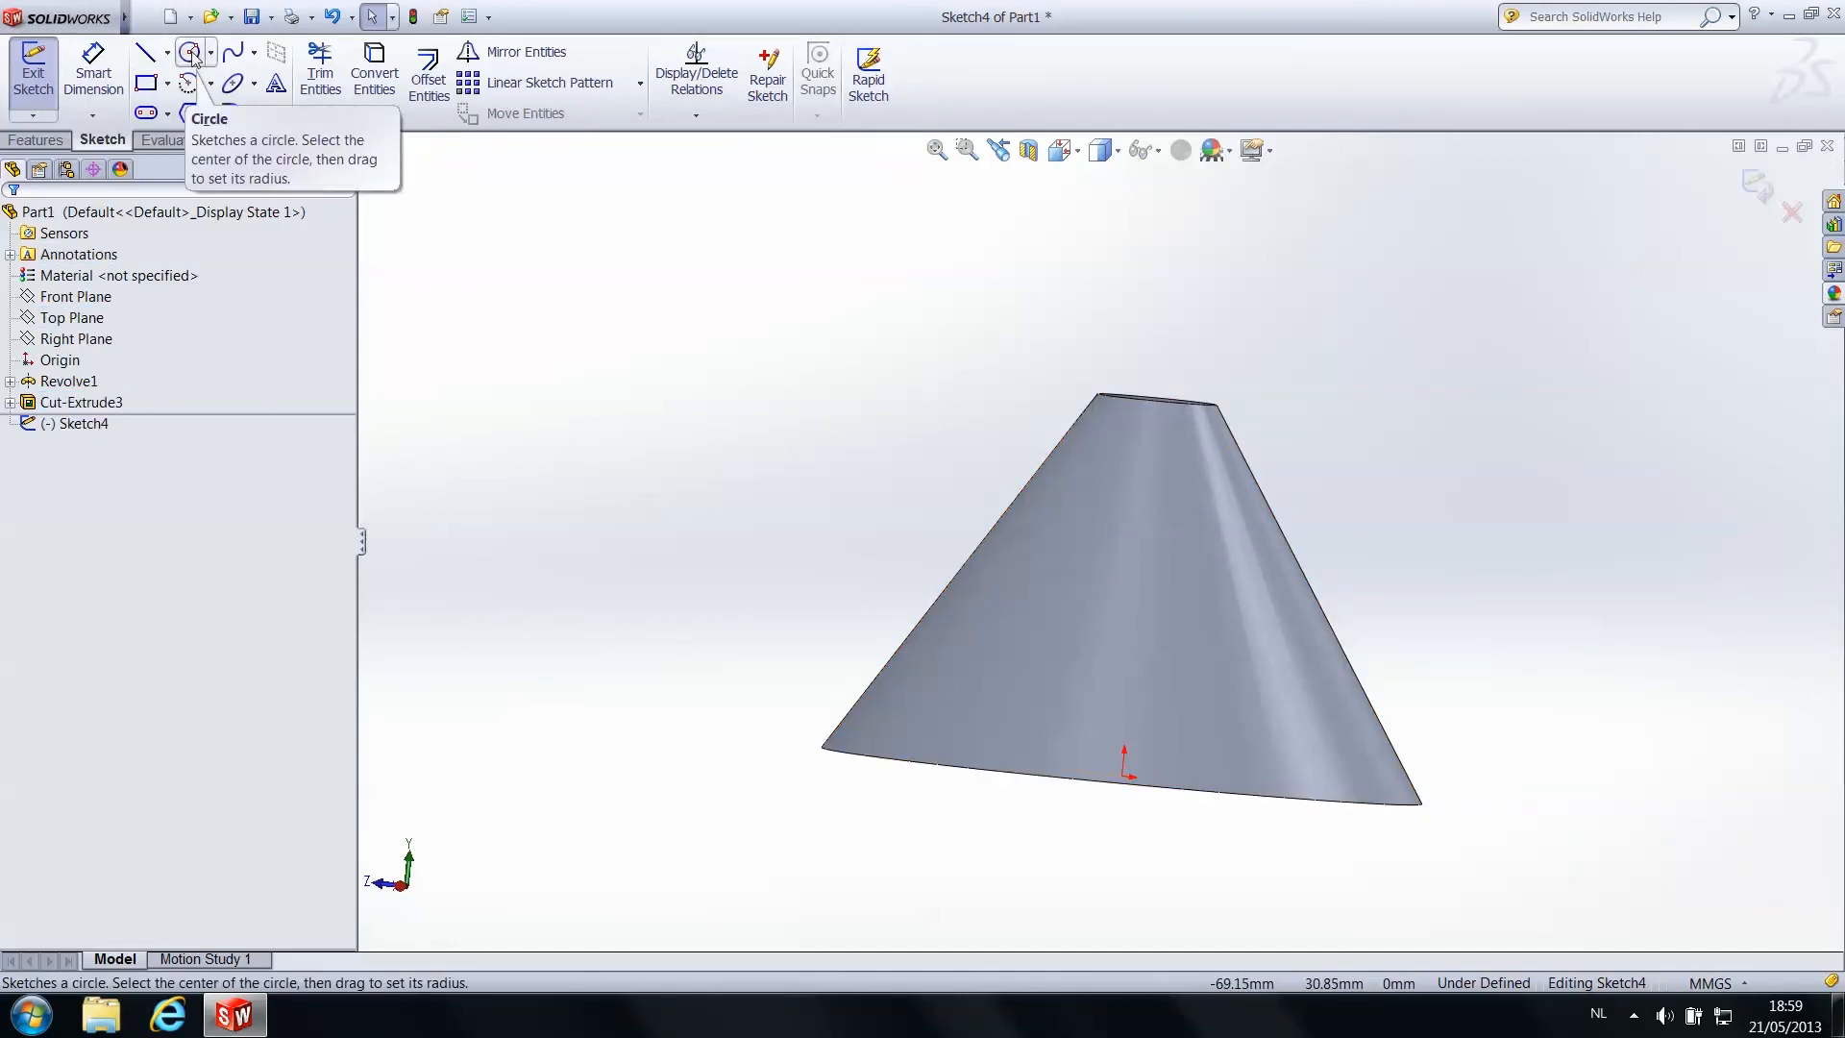
pyautogui.click(151, 53)
pyautogui.scroll(-3, 1158, 384)
pyautogui.scroll(-4, 1037, 526)
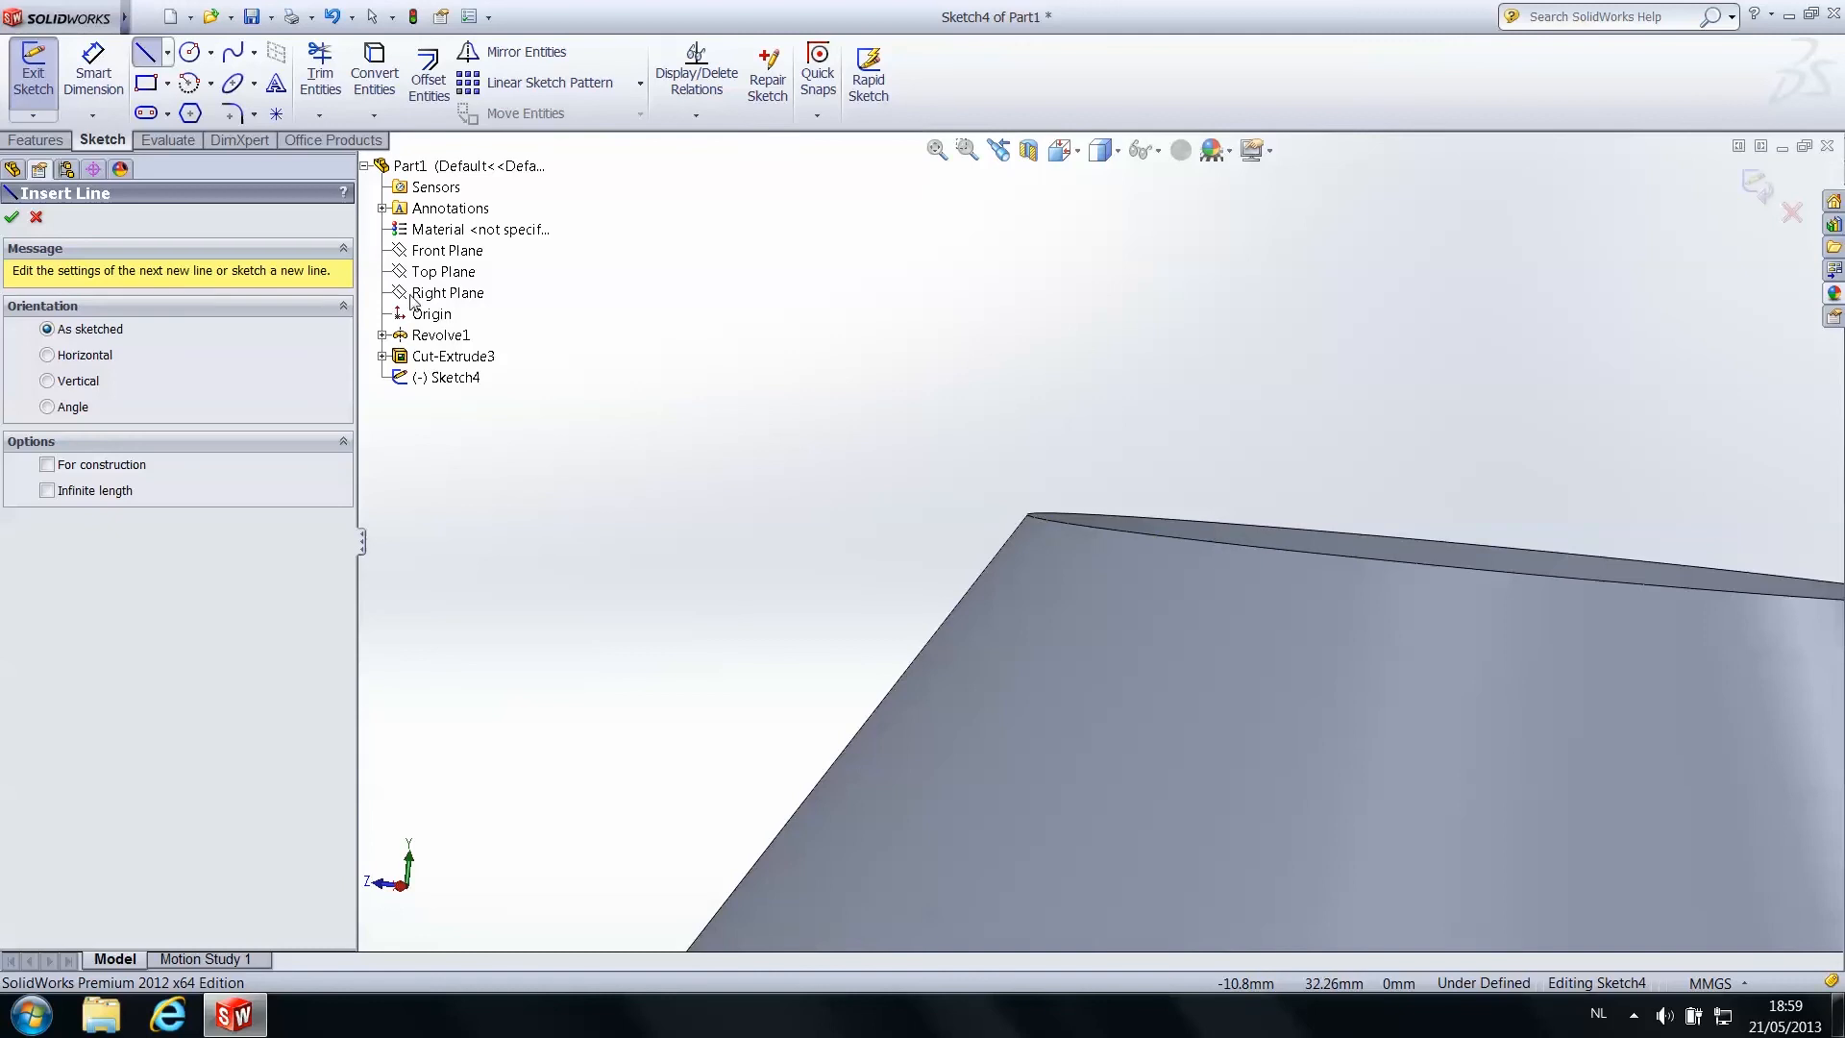
pyautogui.click(38, 219)
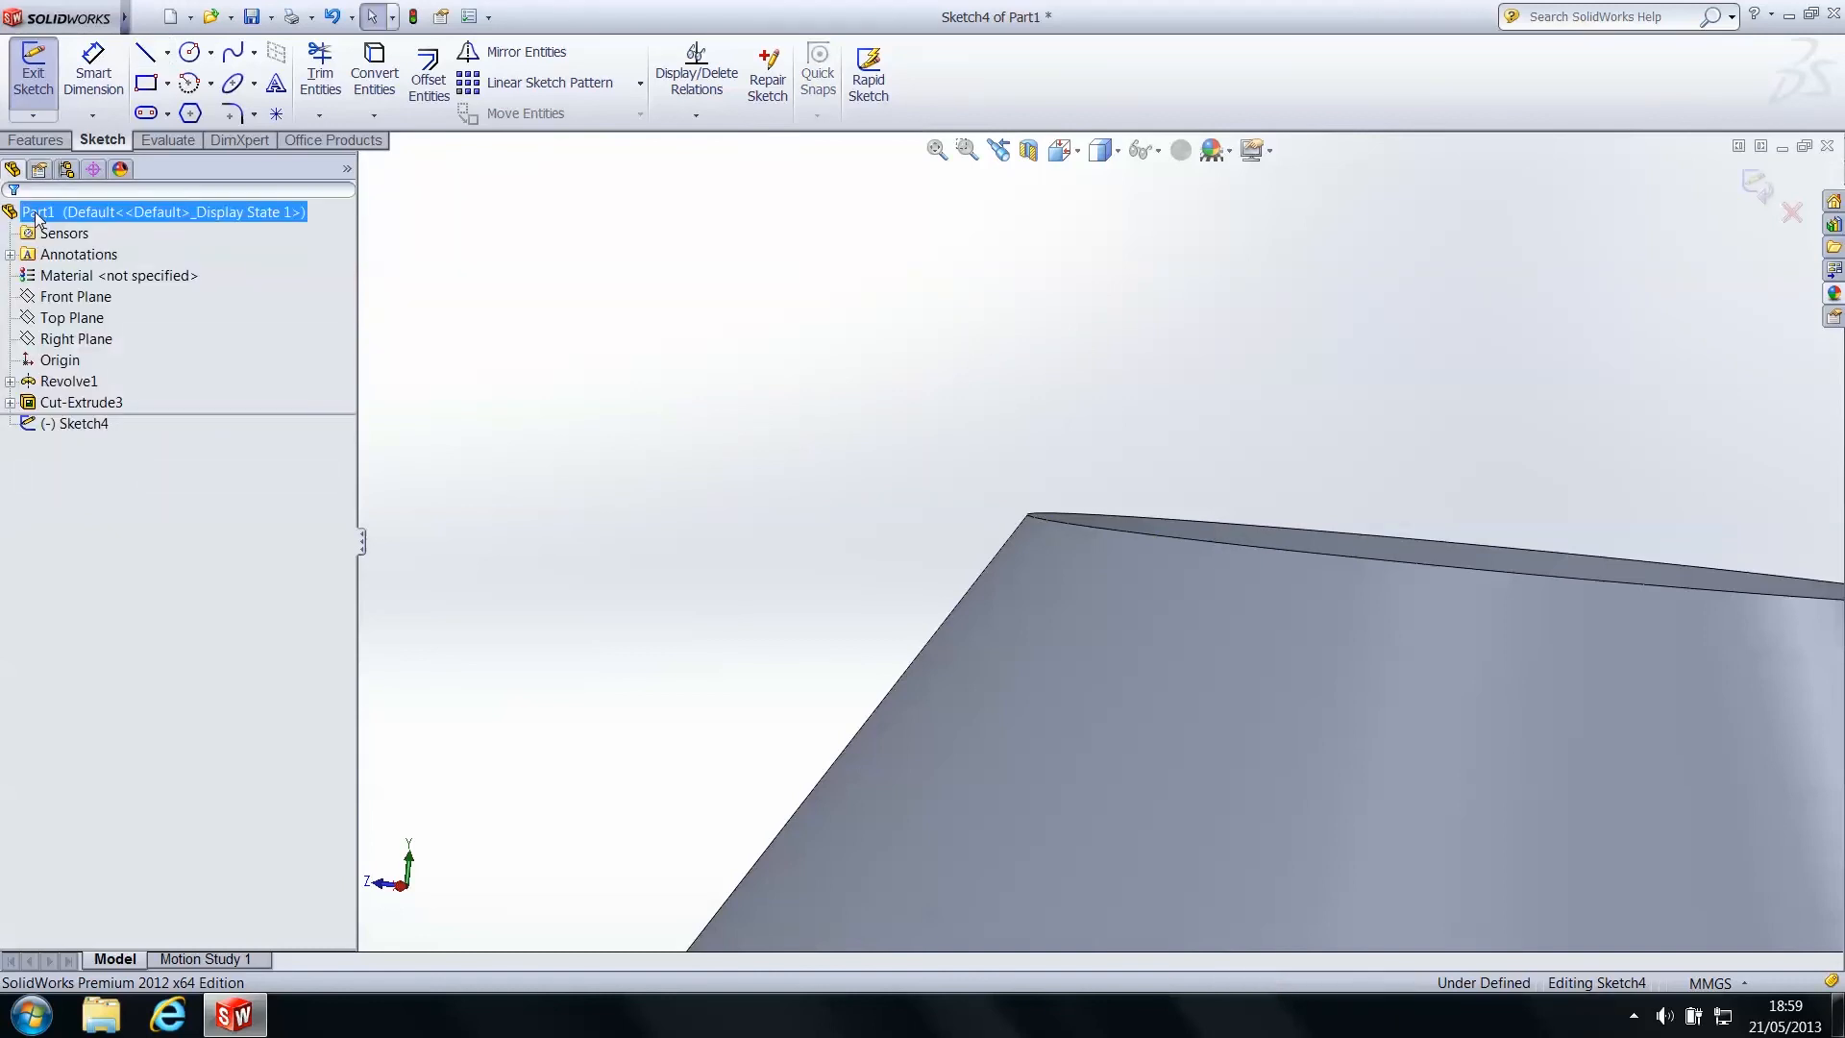
pyautogui.click(83, 423)
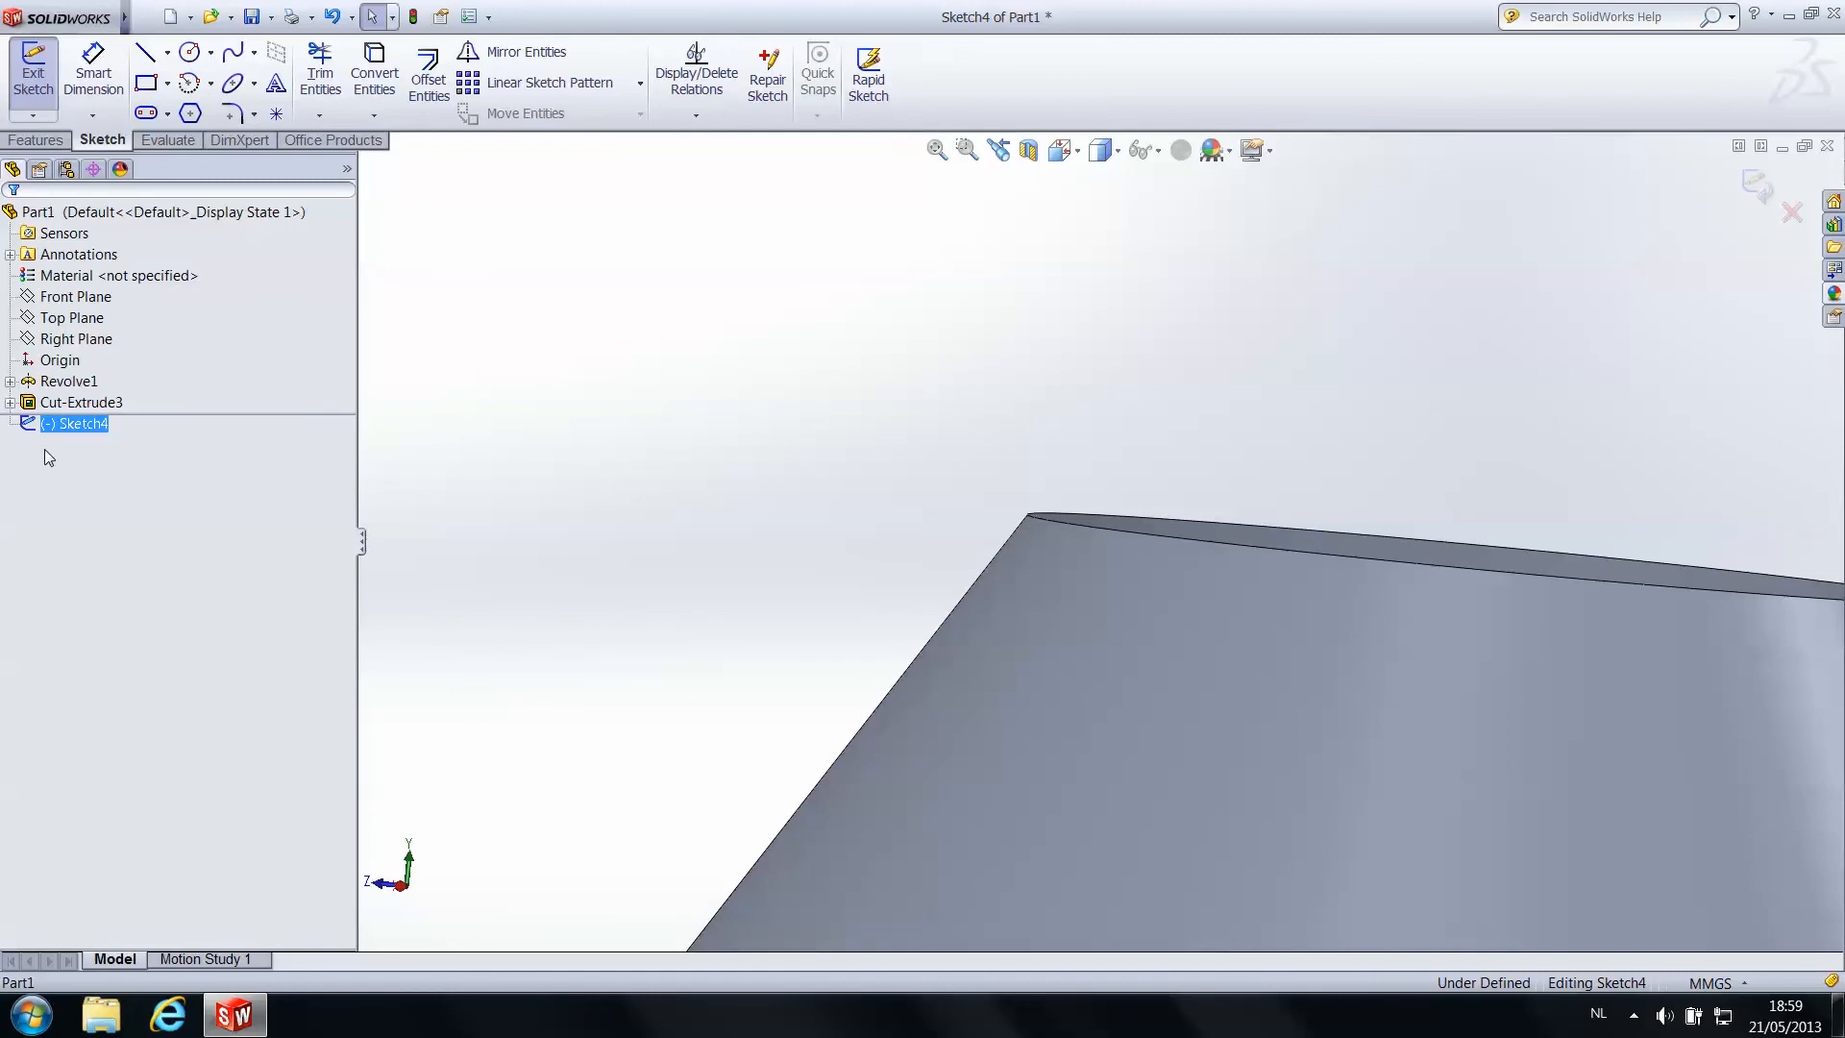
pyautogui.click(10, 403)
pyautogui.click(9, 404)
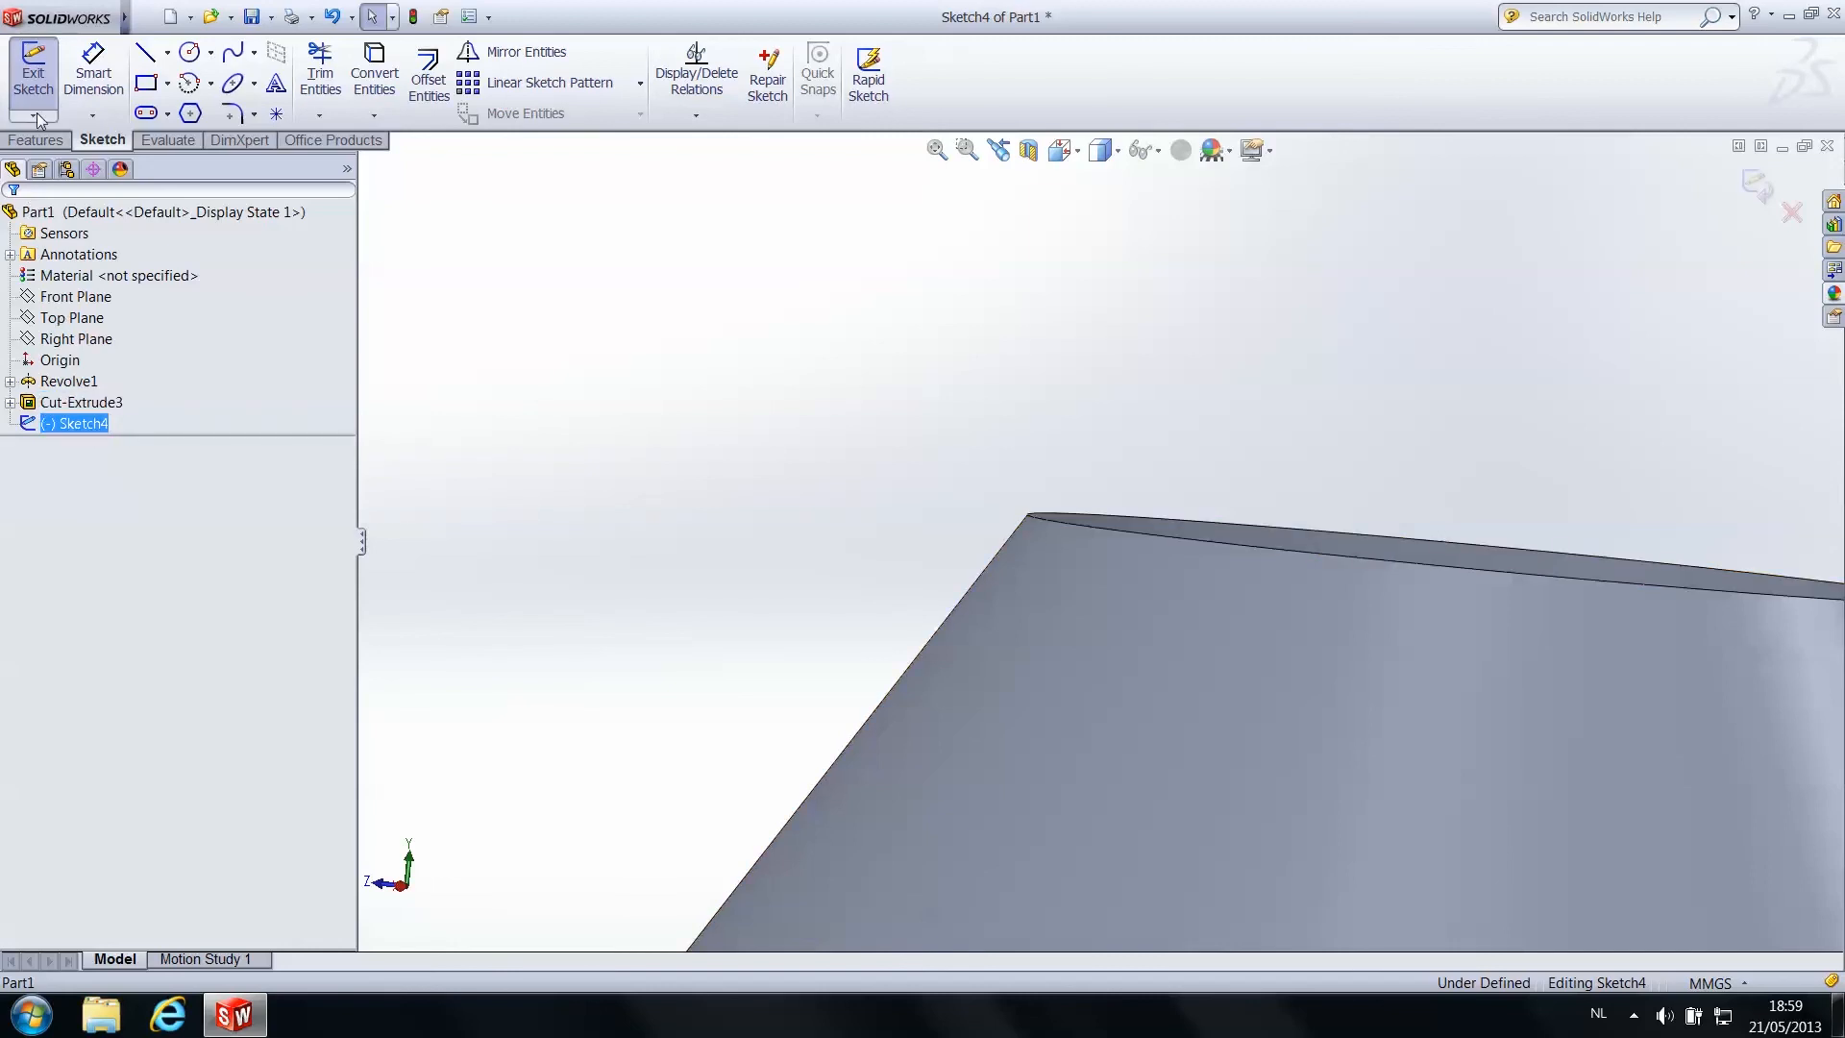
pyautogui.scroll(3, 721, 398)
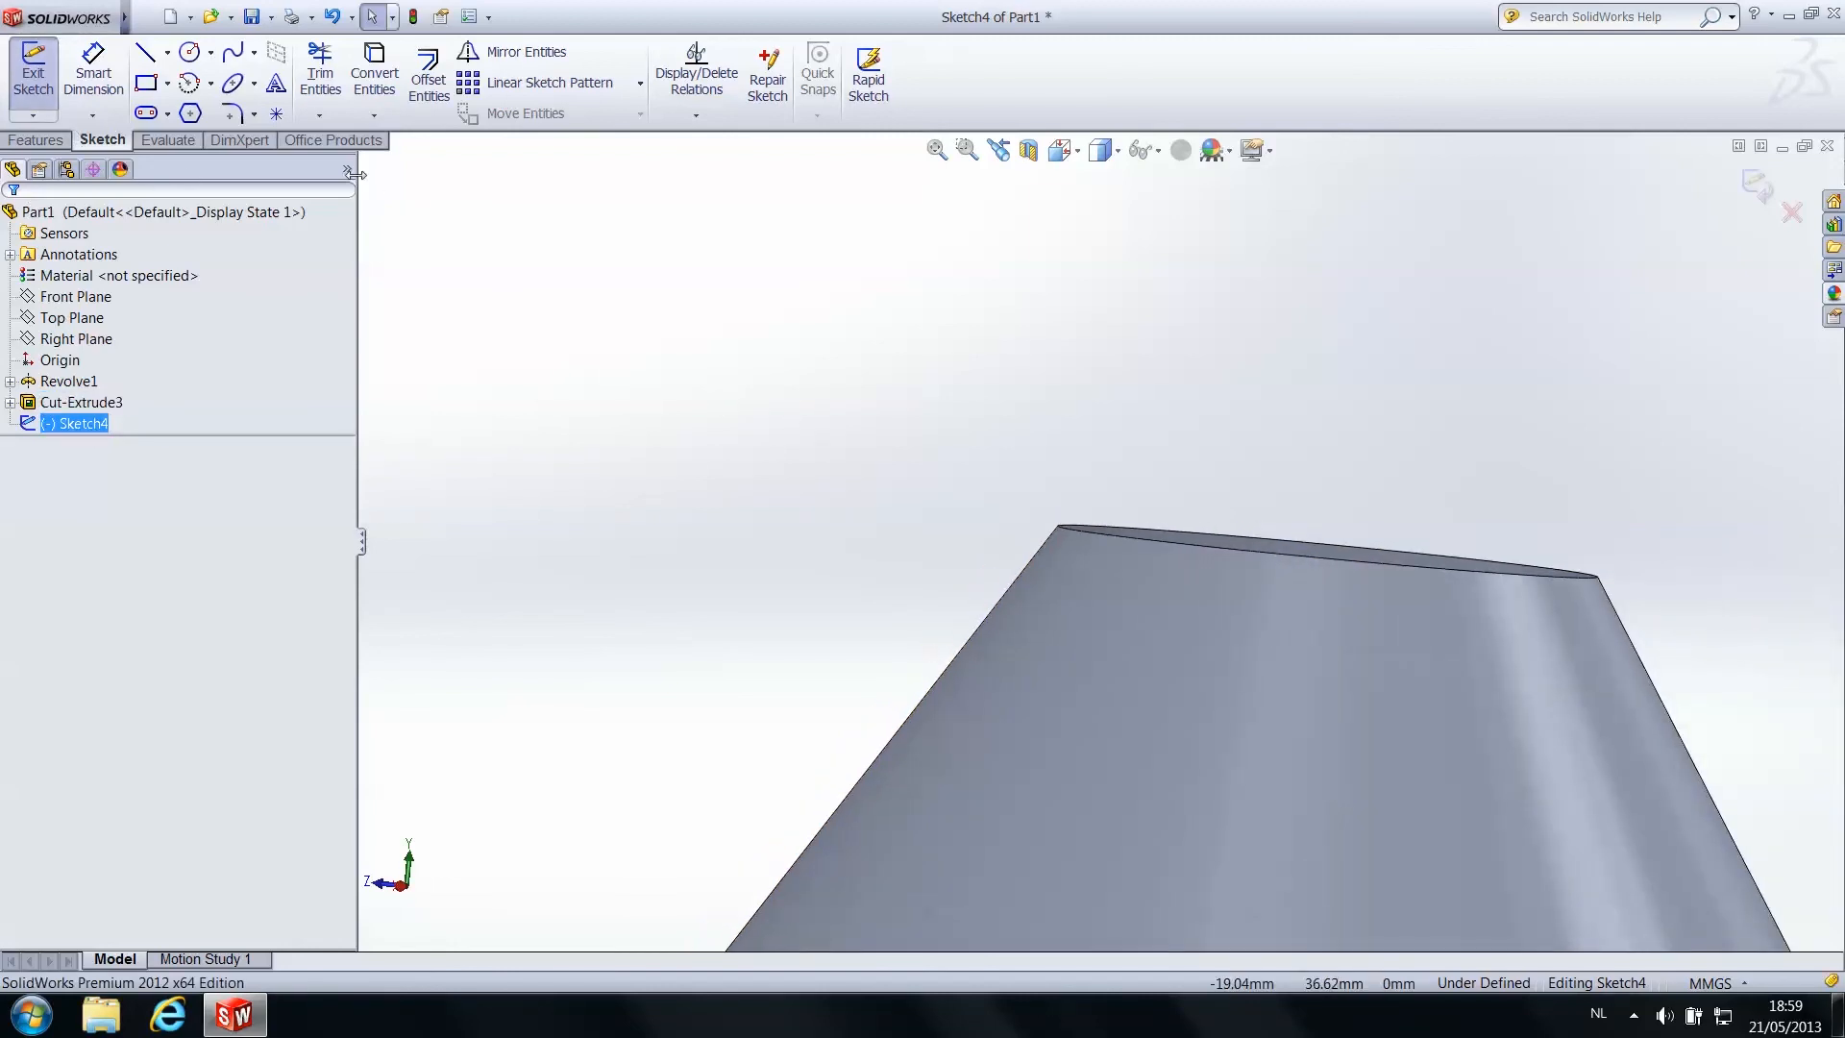
pyautogui.scroll(4, 269, 171)
pyautogui.click(39, 141)
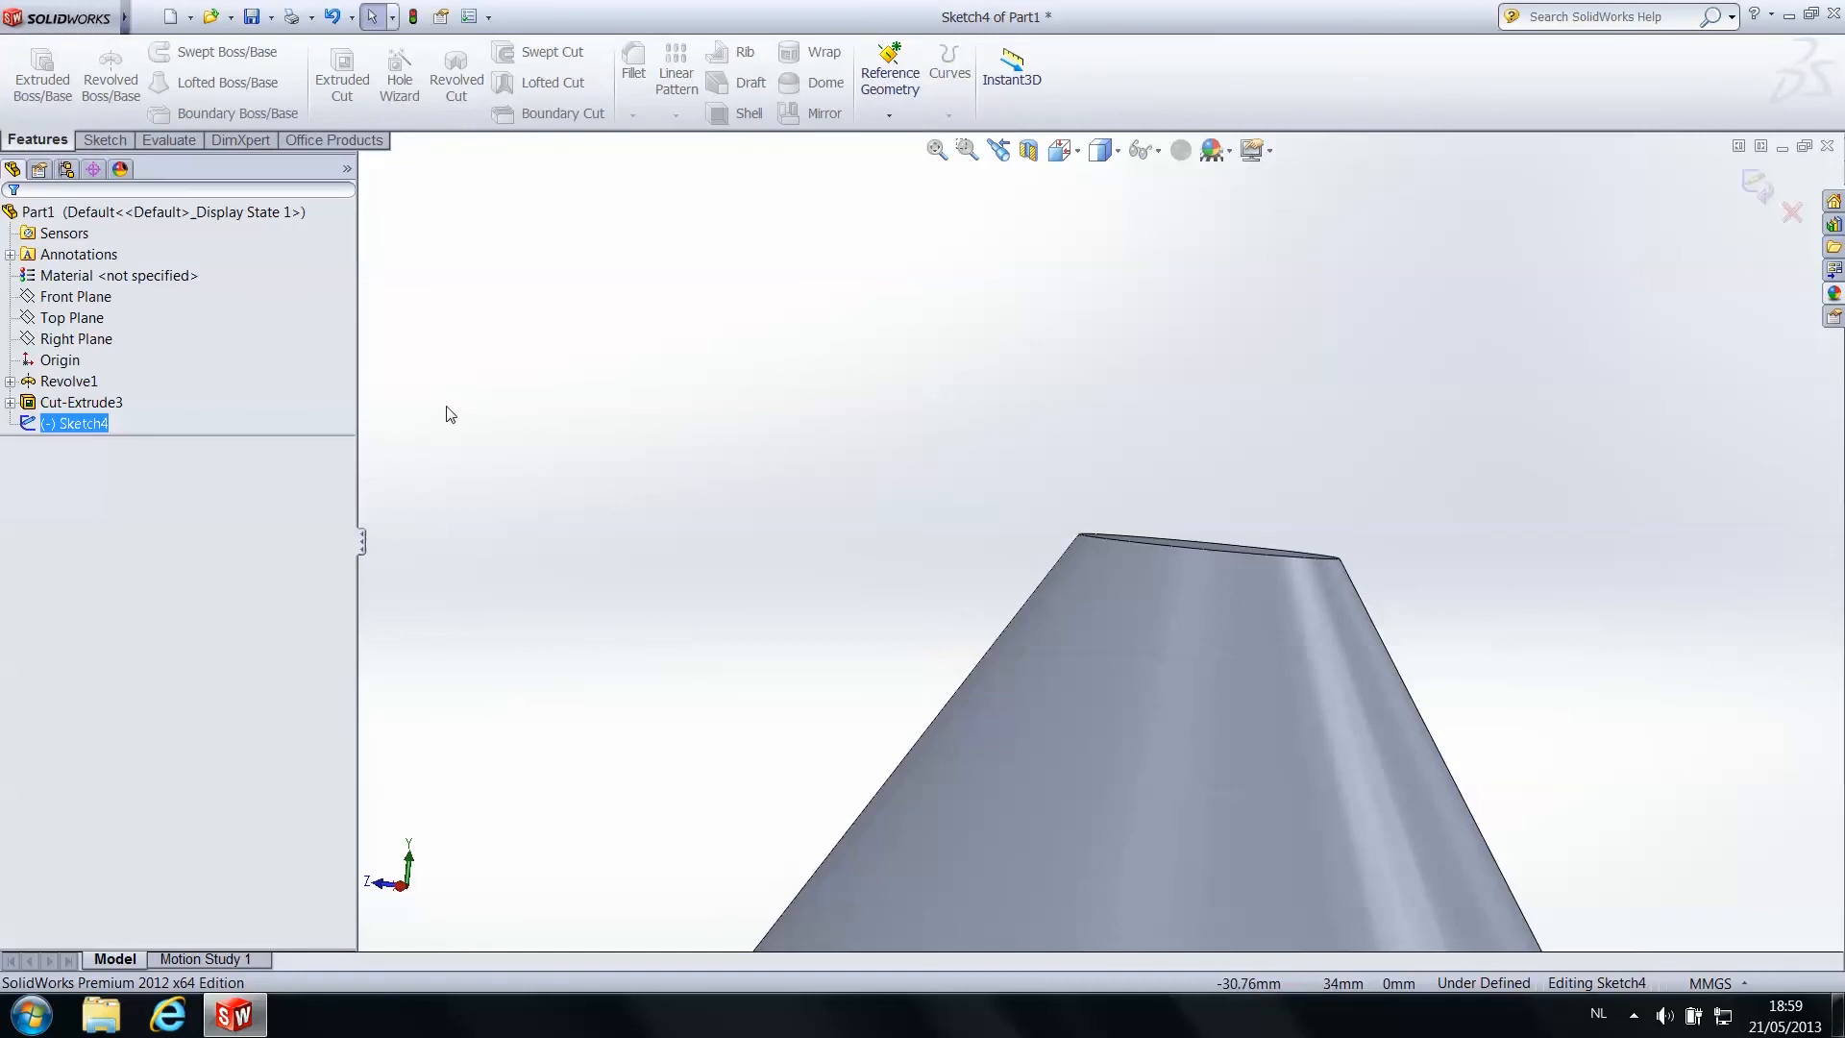
pyautogui.scroll(4, 753, 622)
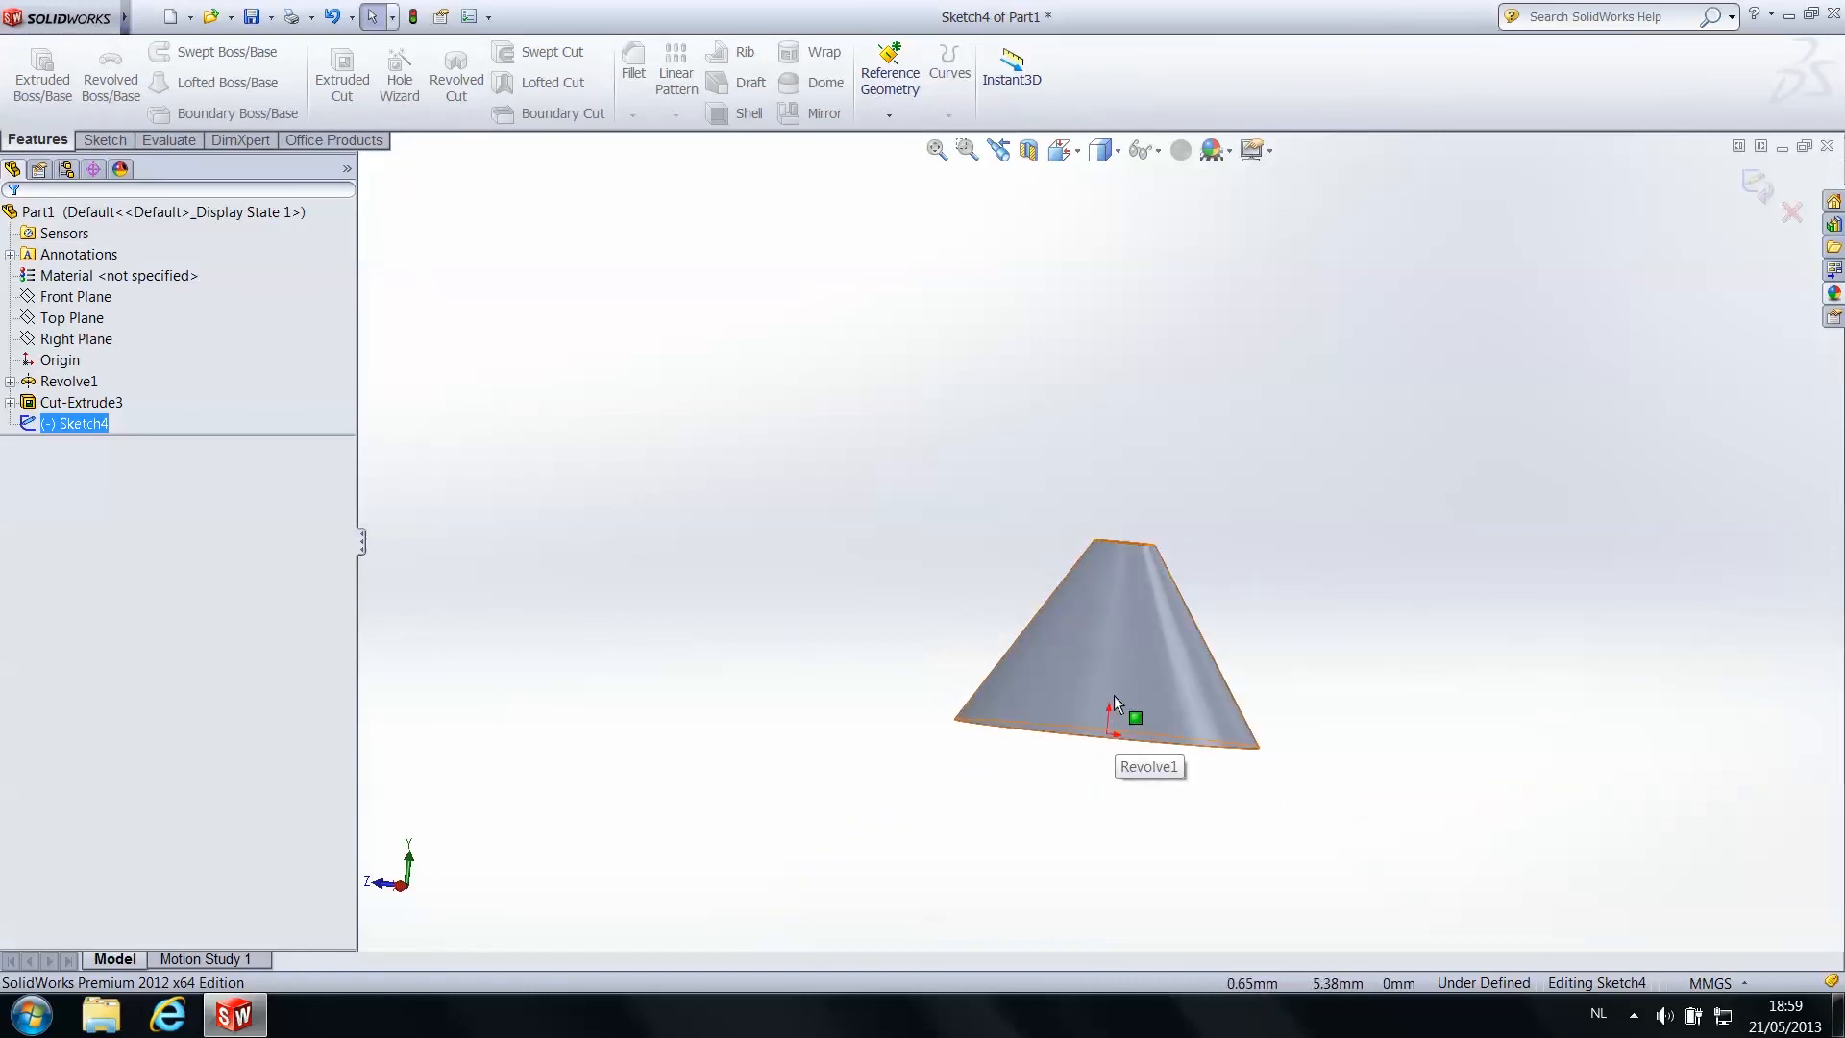
pyautogui.rightClick(91, 430)
pyautogui.click(79, 430)
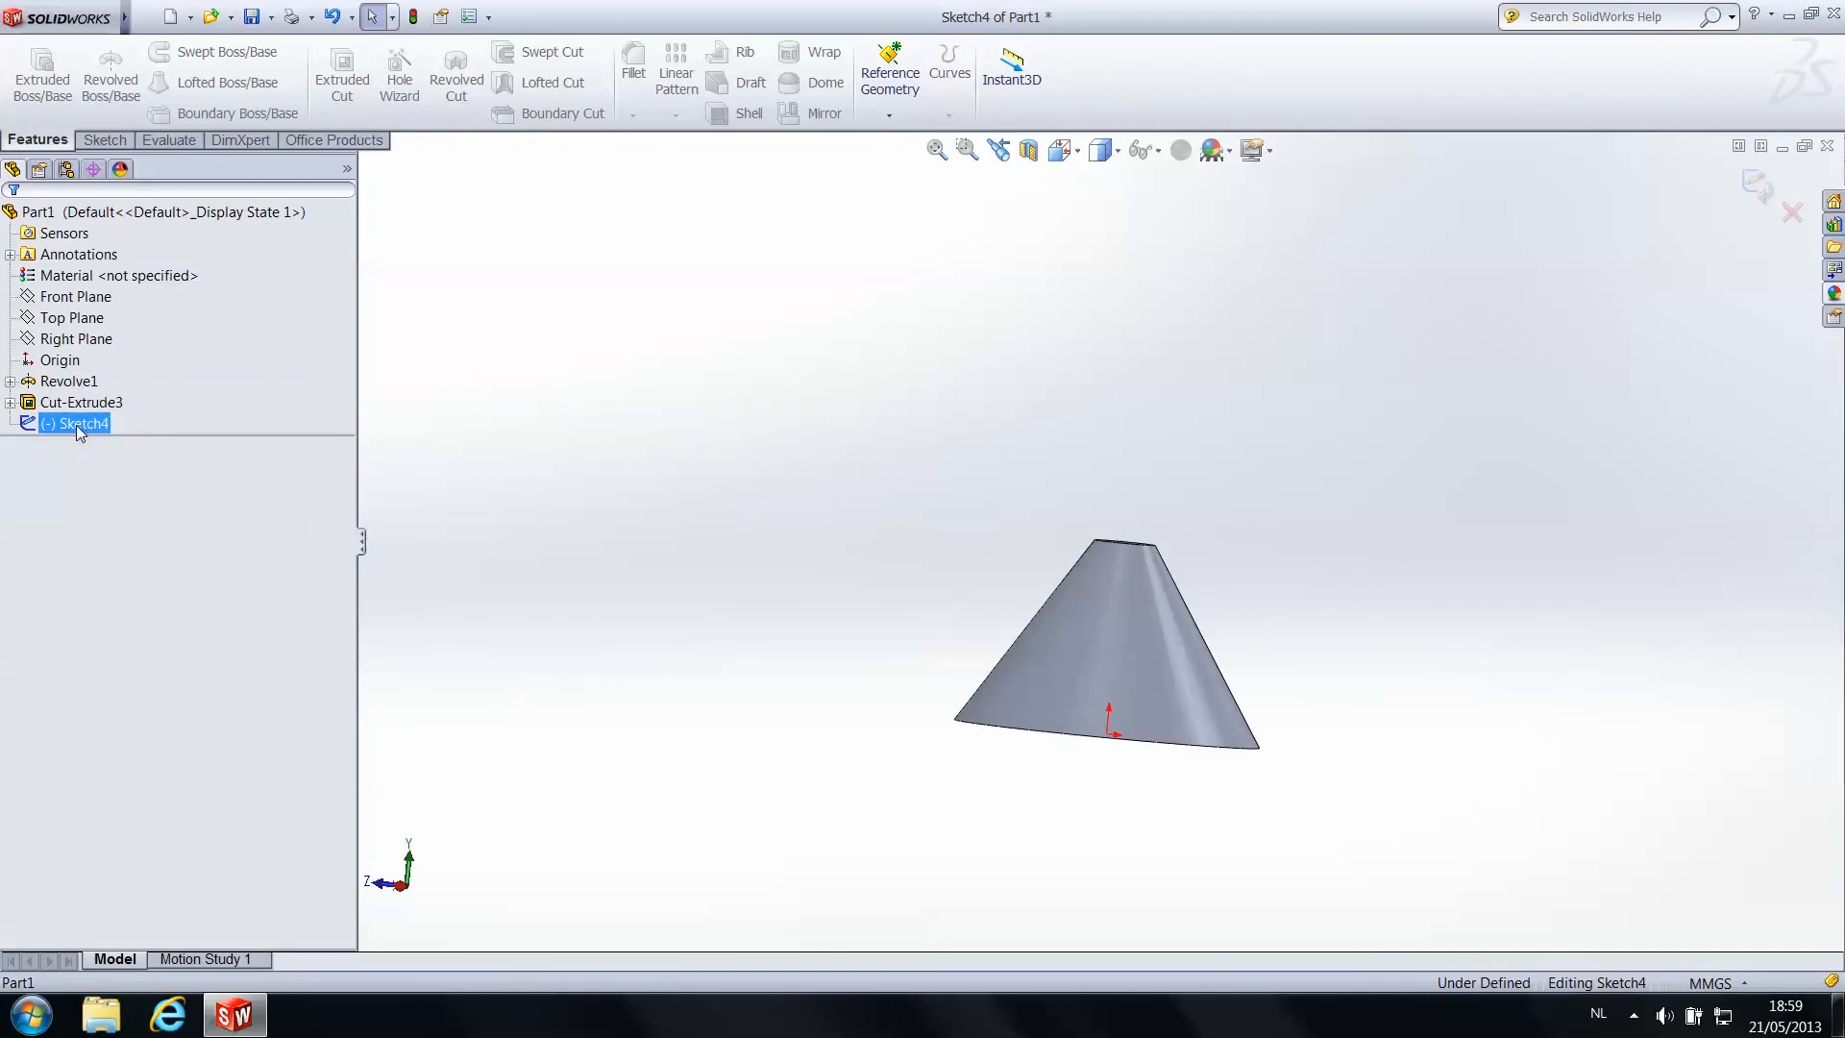
pyautogui.click(104, 141)
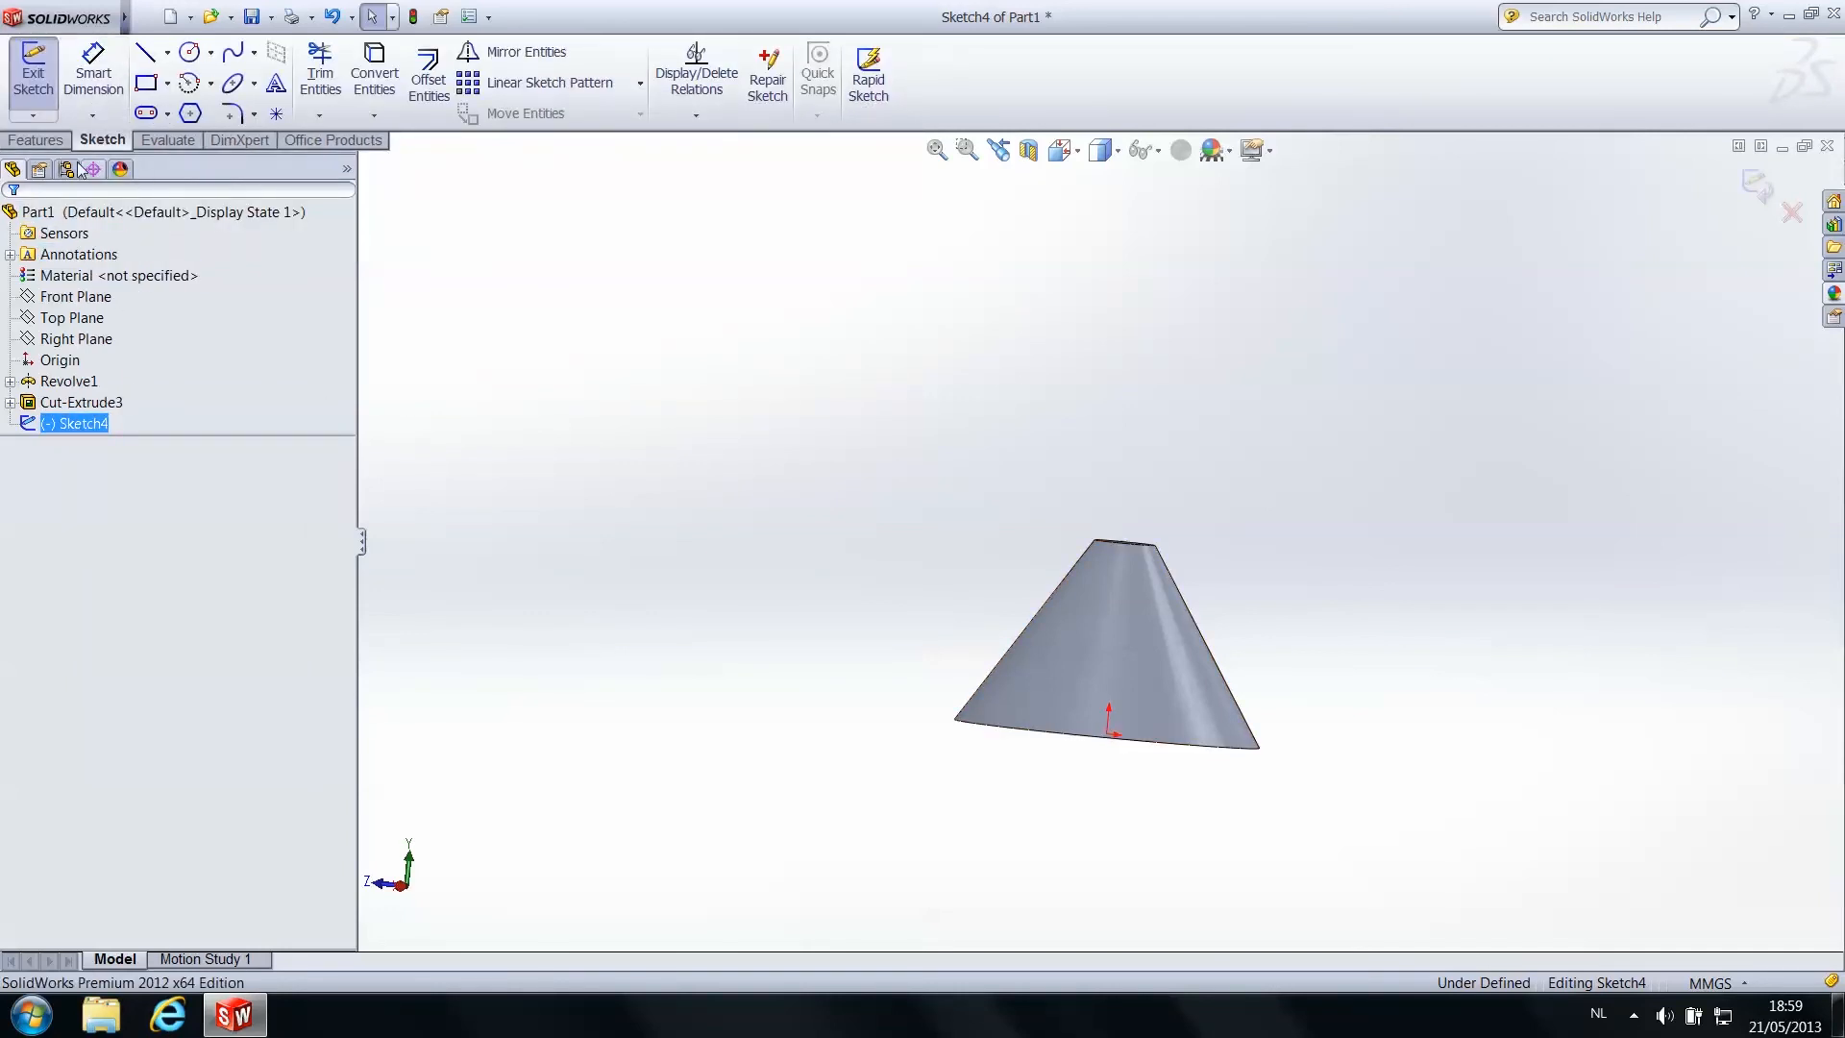
pyautogui.click(38, 141)
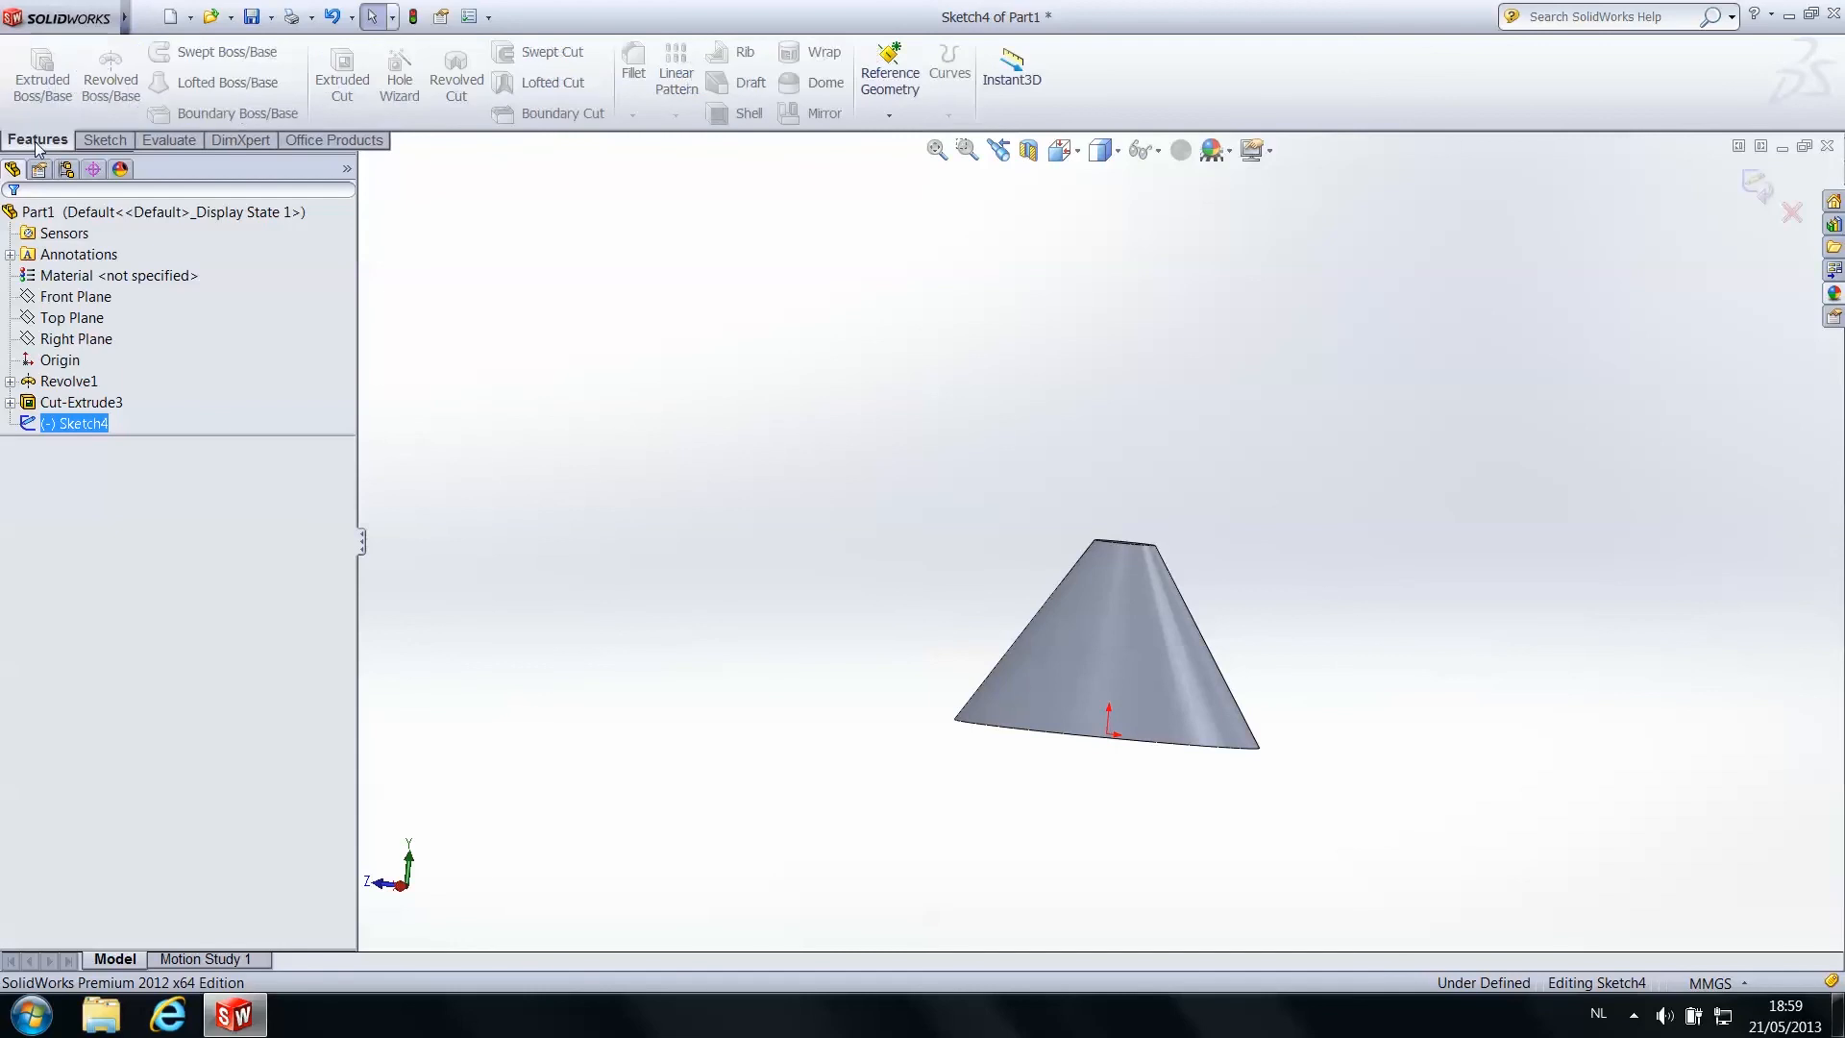
pyautogui.click(105, 140)
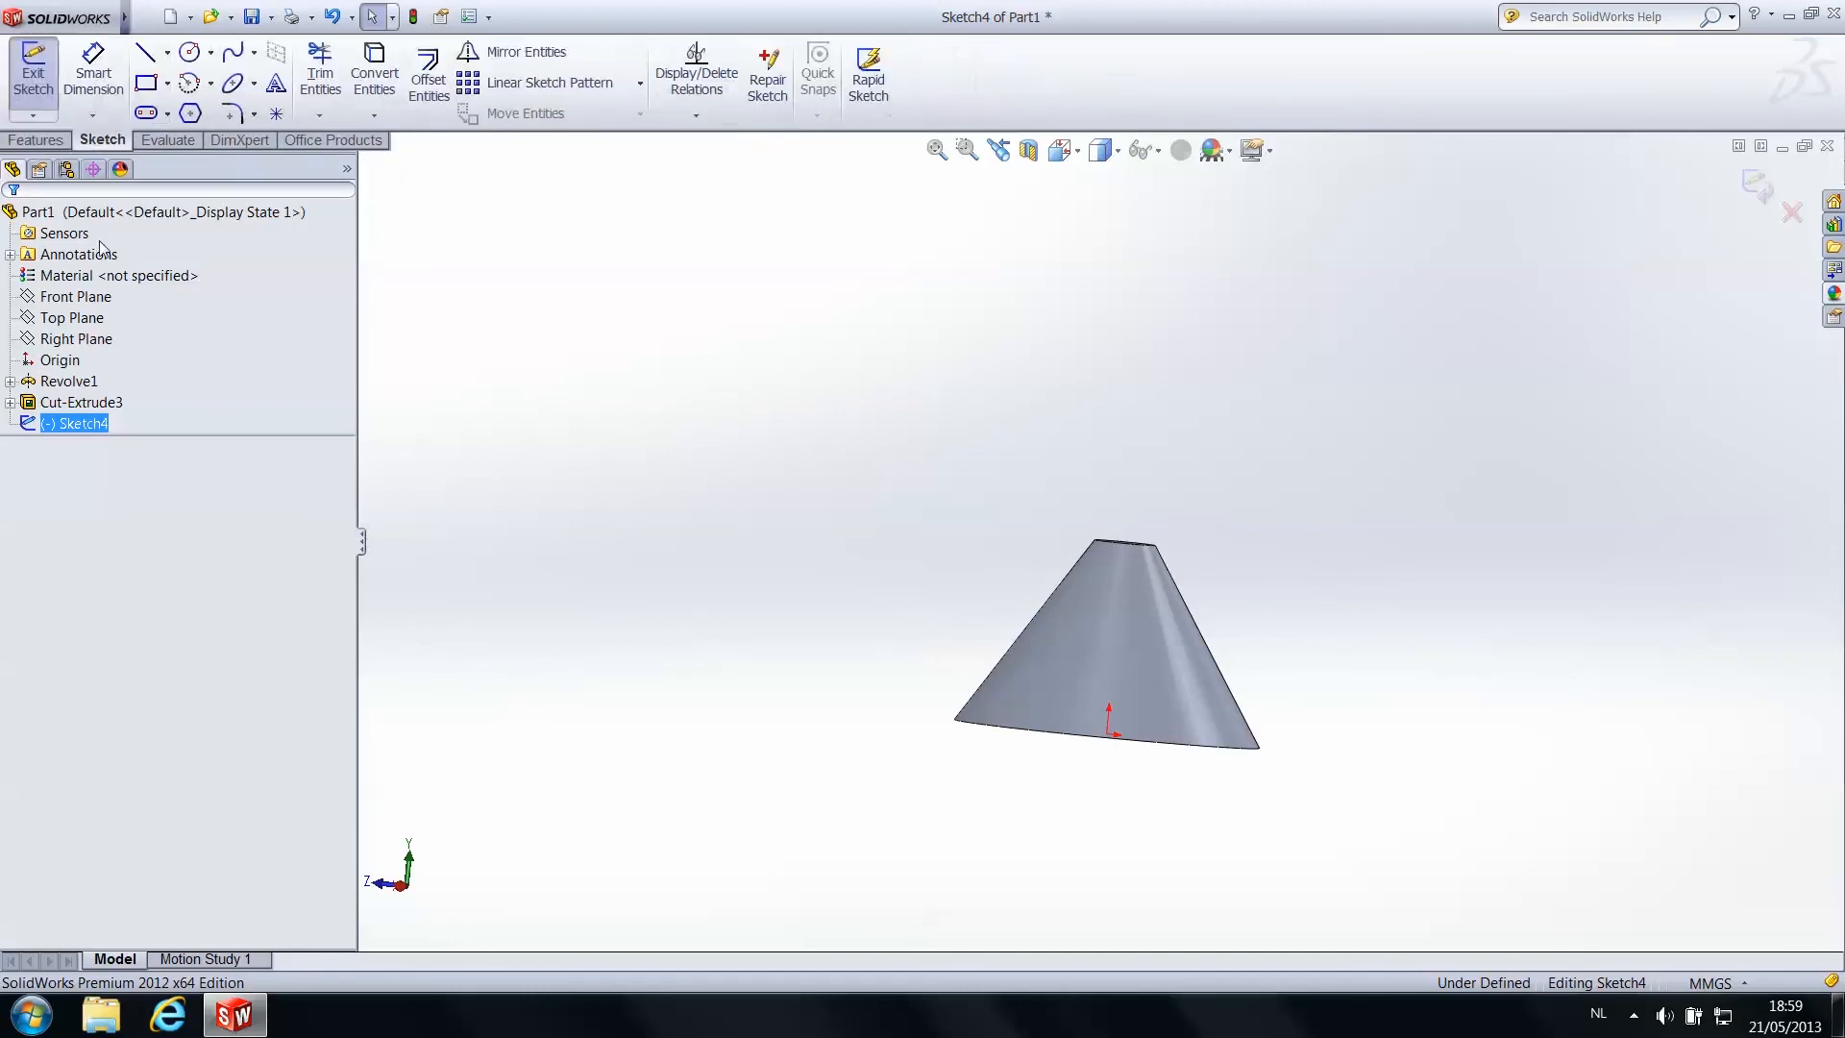
pyautogui.rightClick(74, 425)
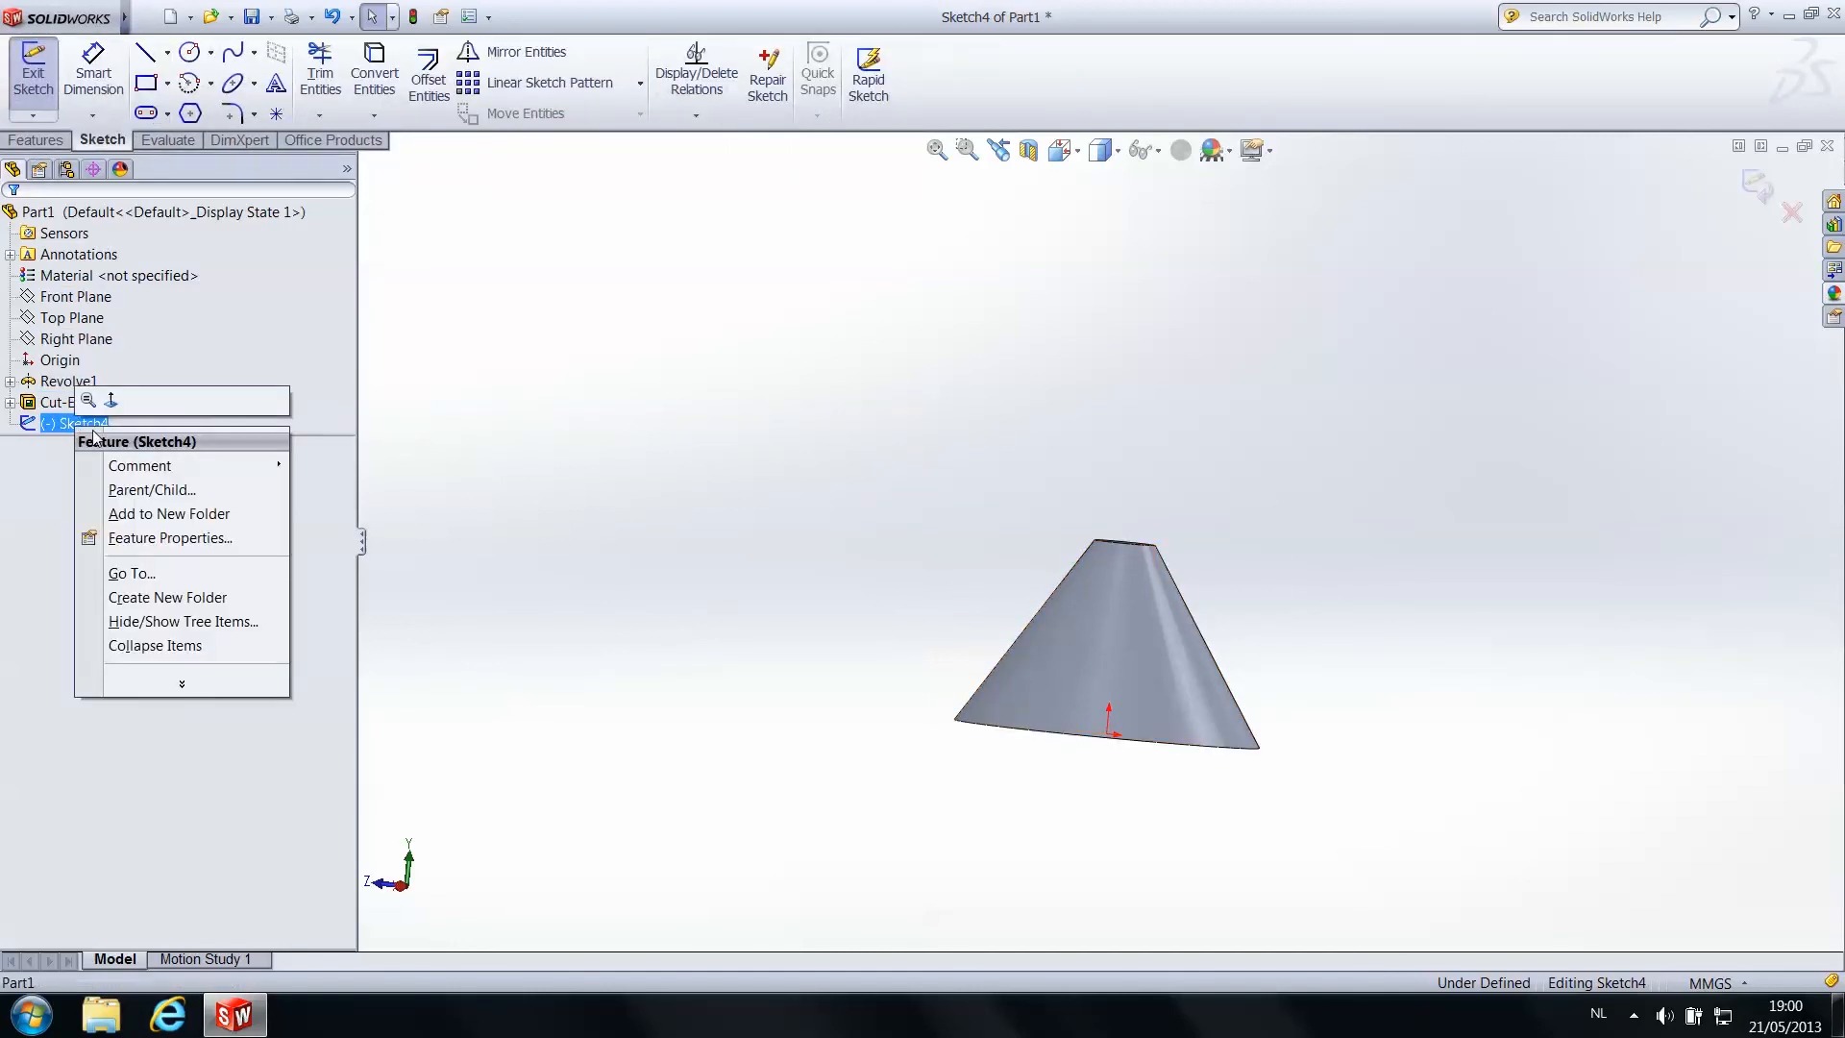
pyautogui.click(483, 476)
pyautogui.moveTo(1252, 618)
pyautogui.mouseDown(button='middle')
pyautogui.moveTo(1173, 578)
pyautogui.moveTo(1070, 600)
pyautogui.moveTo(1100, 615)
pyautogui.mouseUp(button='middle')
pyautogui.scroll(-3, 1105, 617)
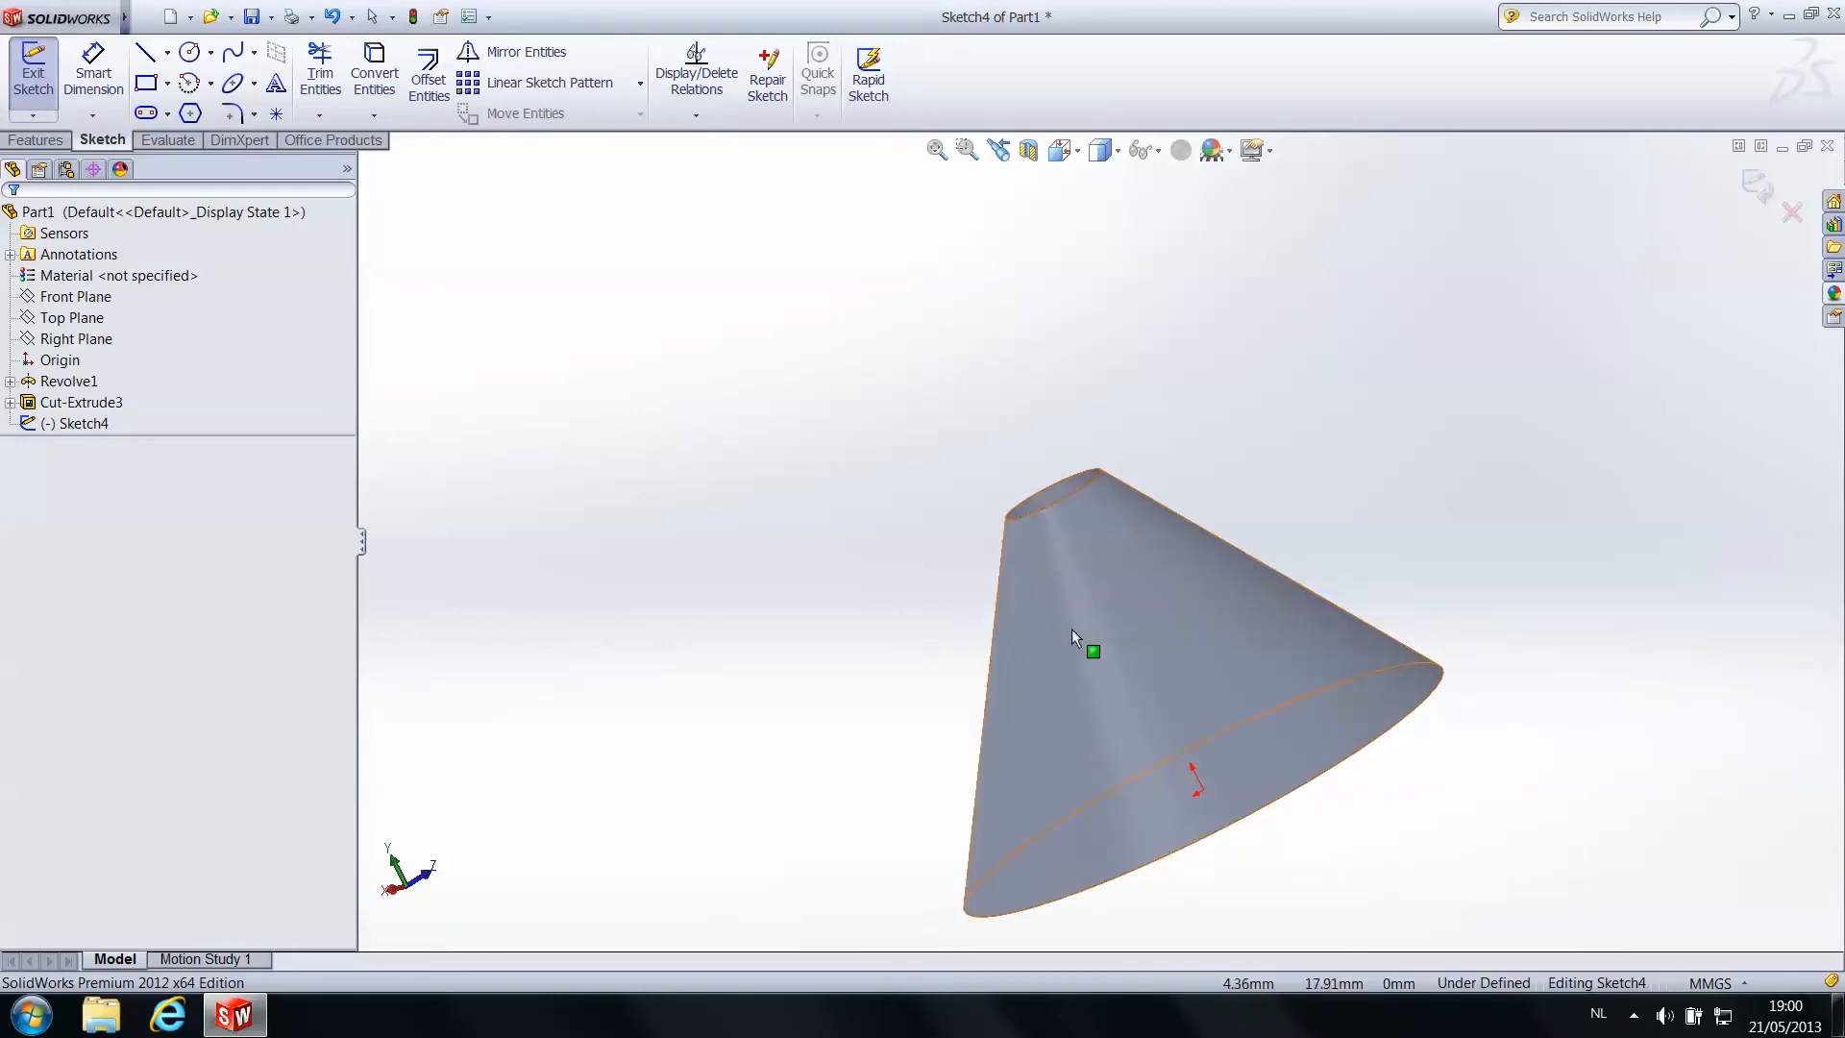
pyautogui.moveTo(1230, 575); pyautogui.dragTo(1179, 578, button='middle')
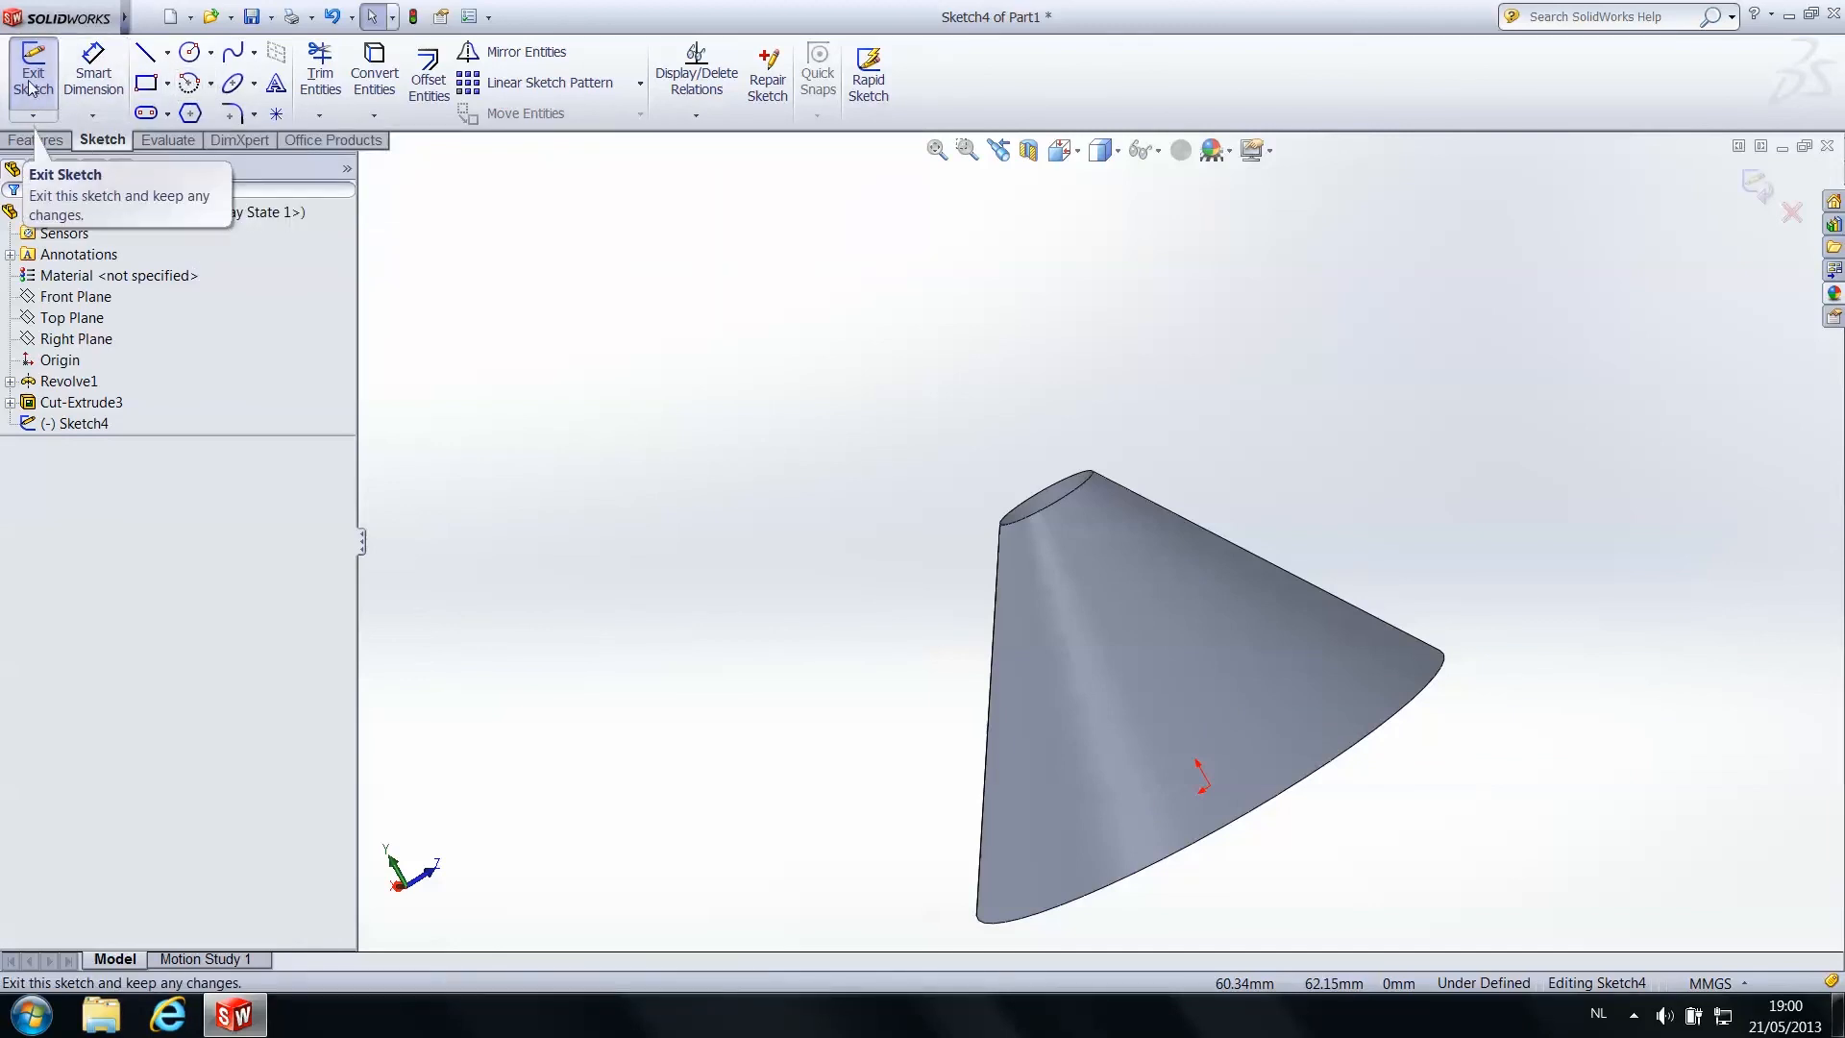
# Start a chain of lines on the cone's top rim with a short vertical segment running down from the edge
pyautogui.click(145, 52)
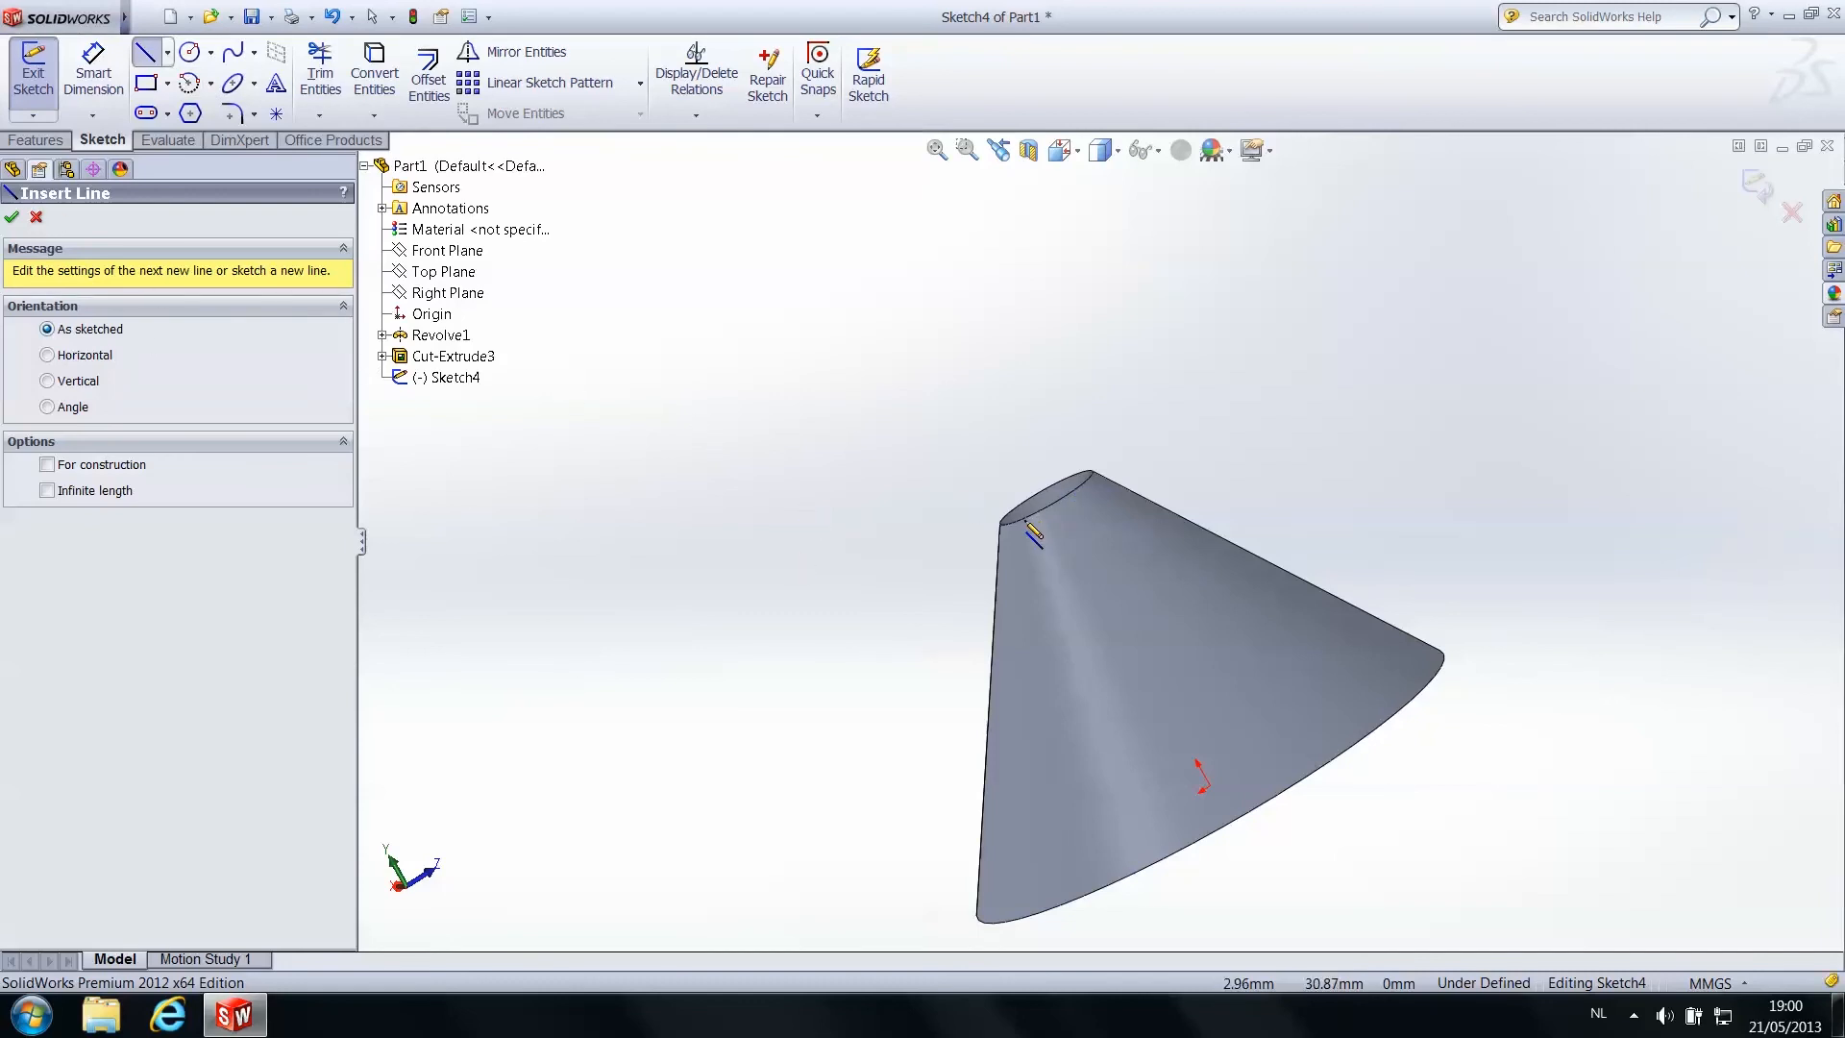
pyautogui.scroll(-2, 1065, 518)
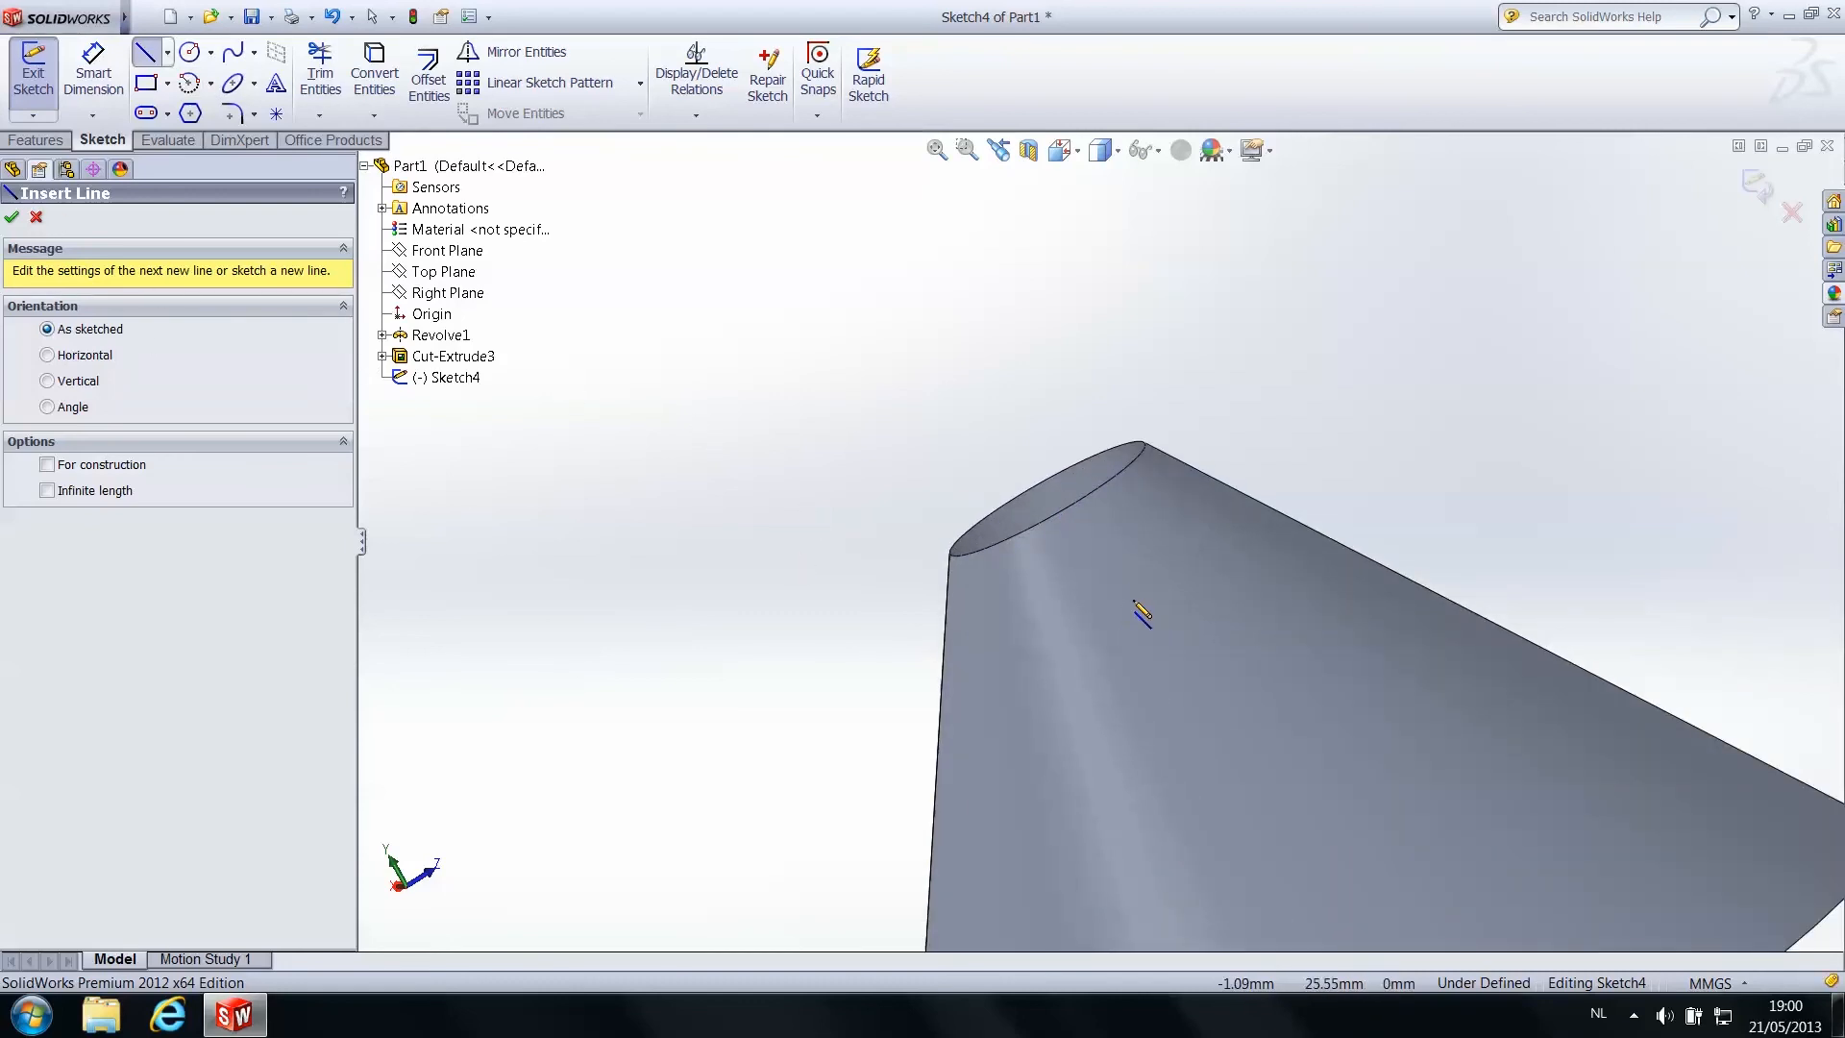
pyautogui.moveTo(1102, 519); pyautogui.dragTo(1237, 569, button='middle')
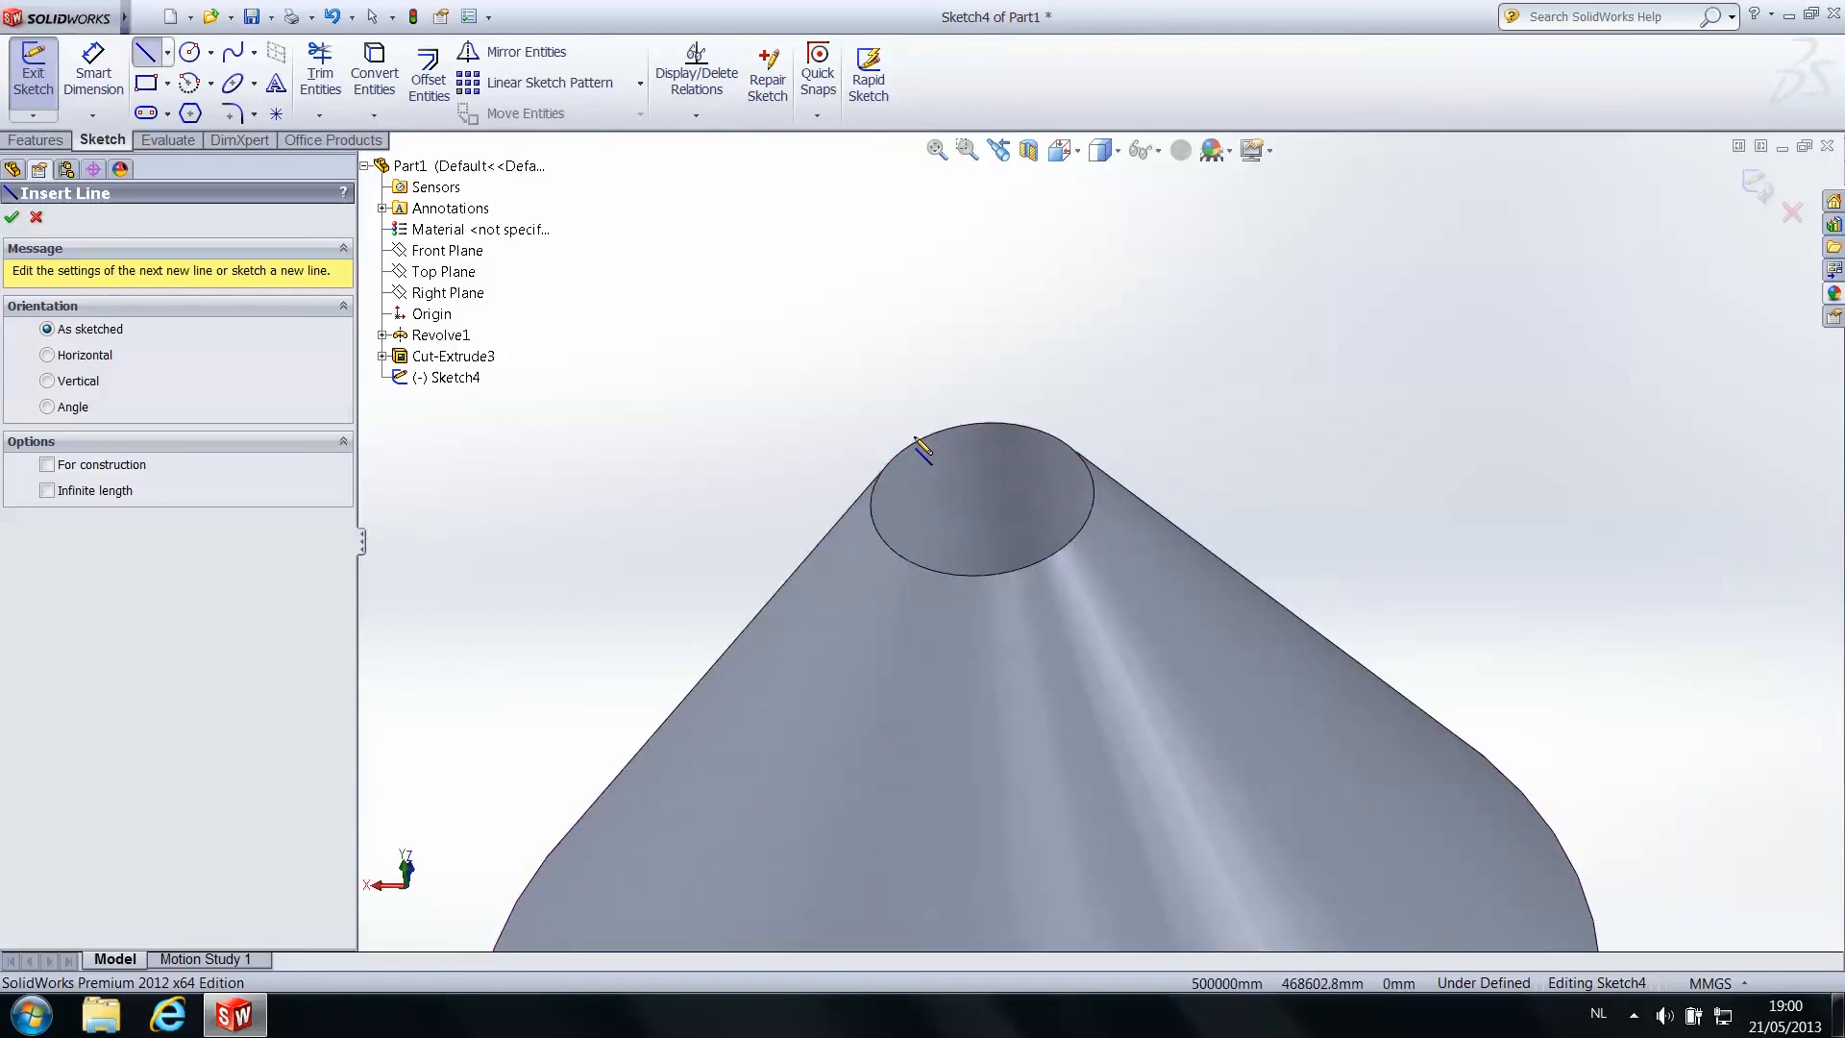
pyautogui.scroll(3, 1173, 708)
pyautogui.moveTo(1044, 768); pyautogui.dragTo(1074, 492, button='middle')
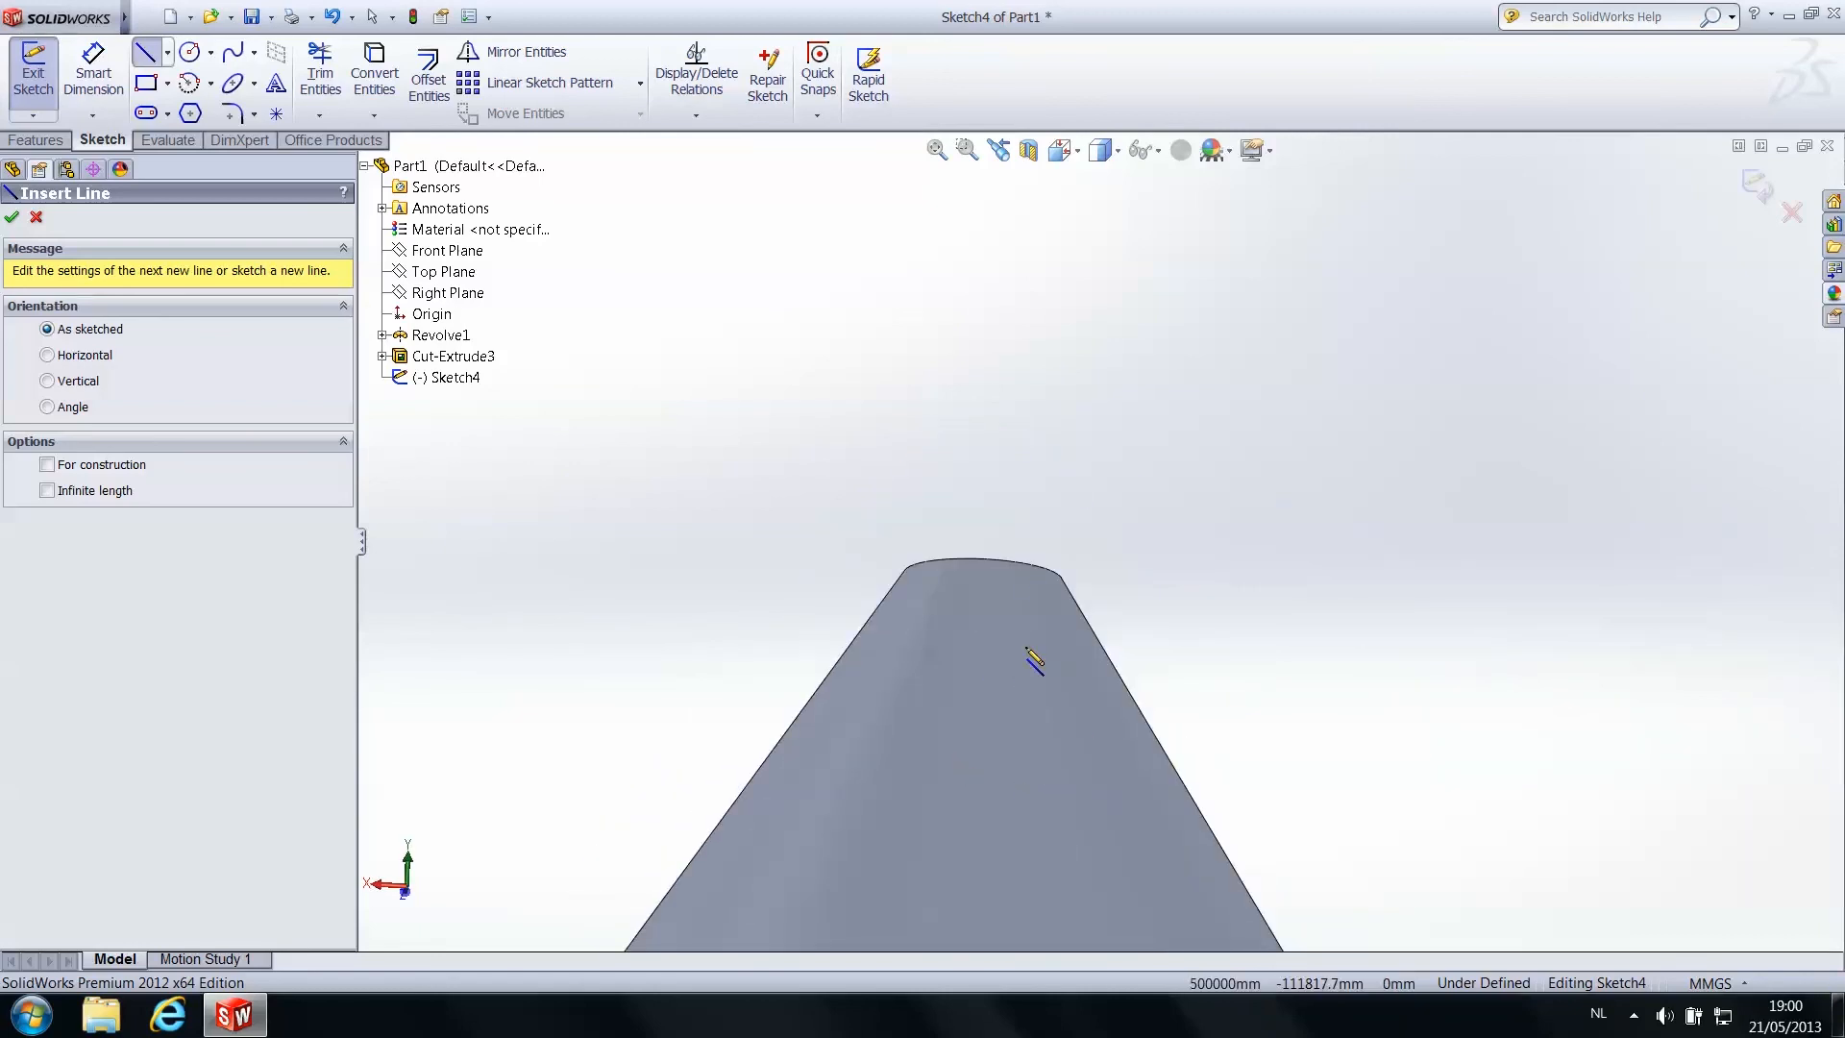
pyautogui.scroll(4, 1033, 661)
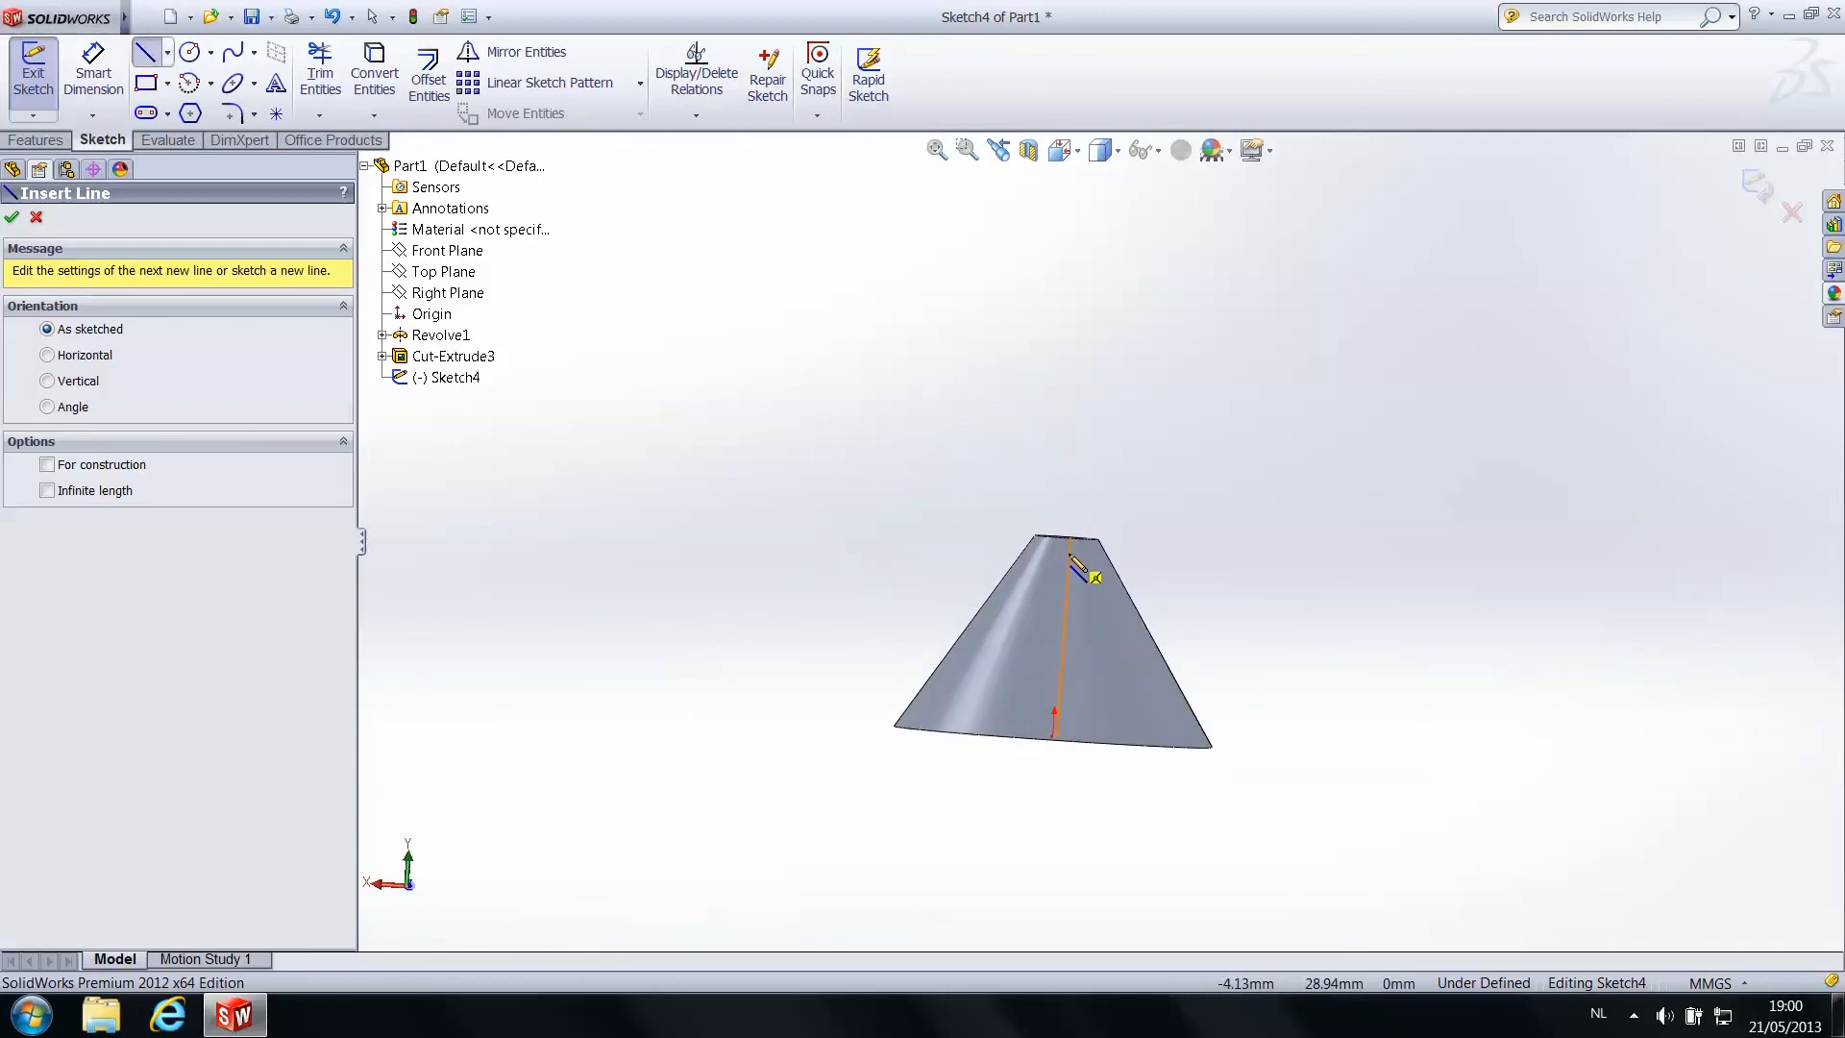
pyautogui.scroll(-5, 1070, 545)
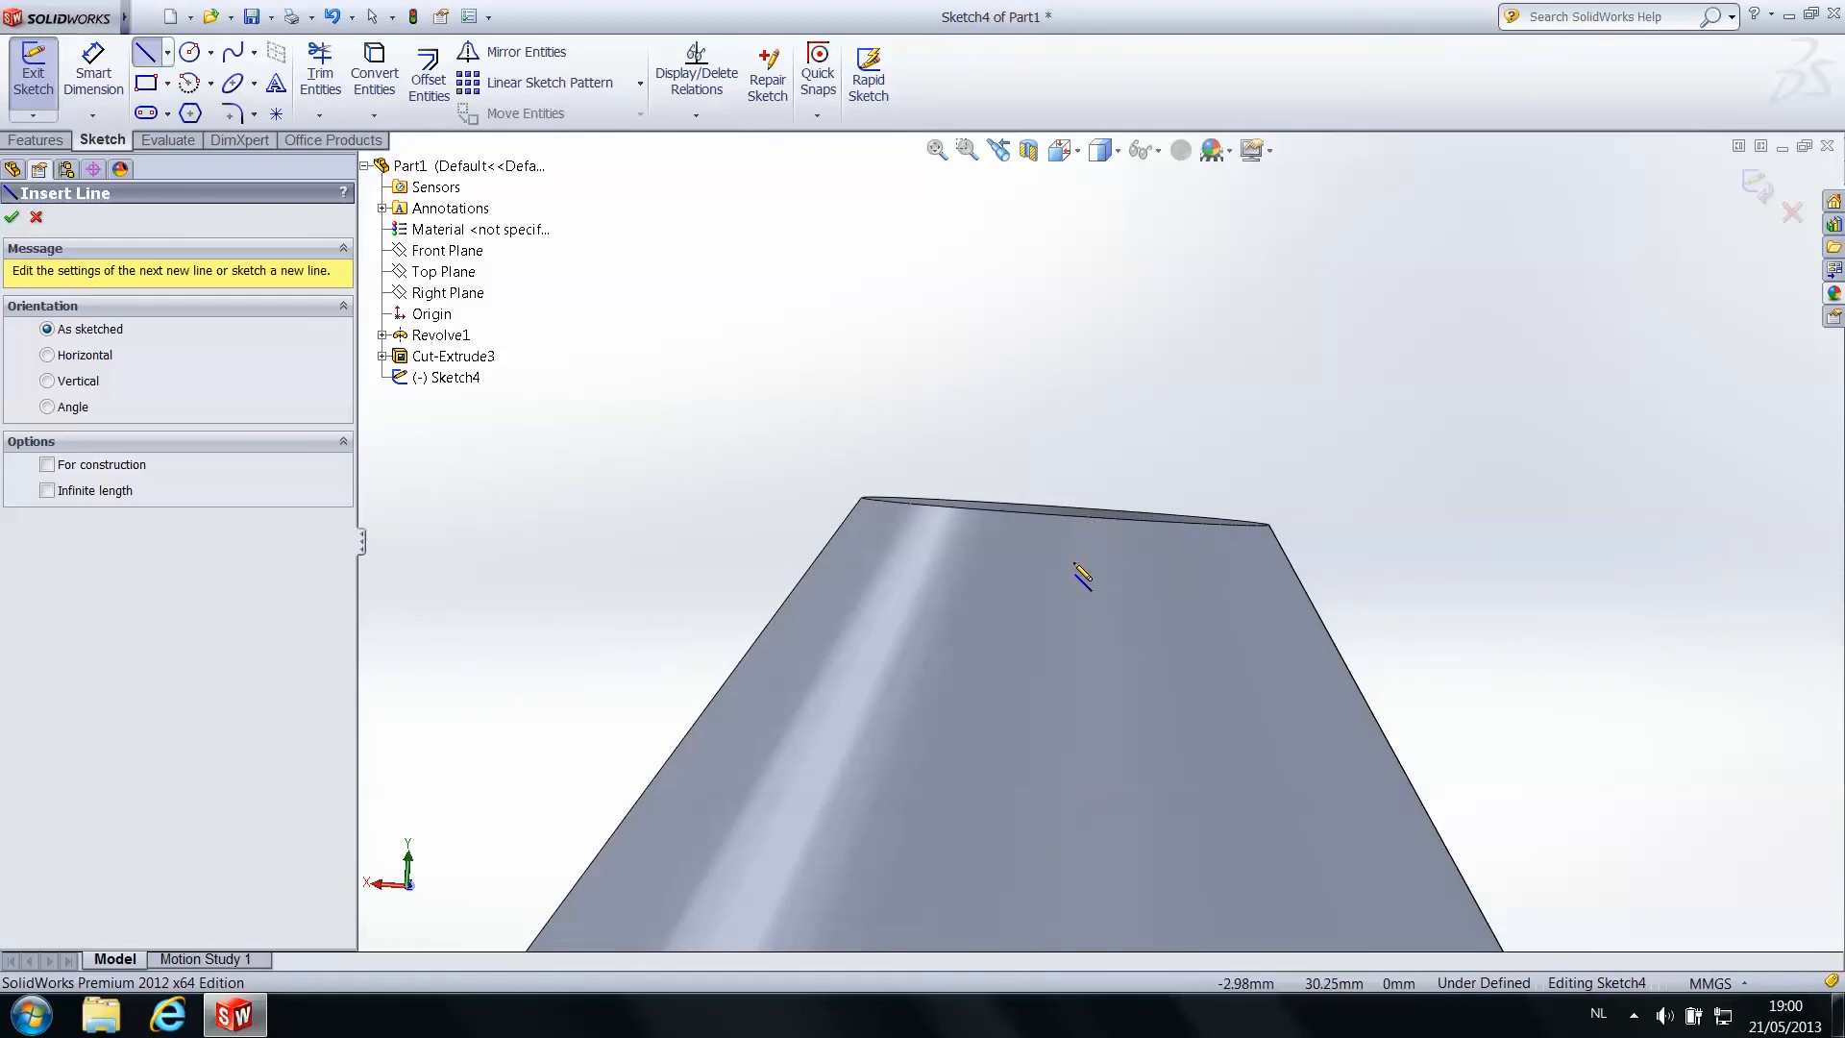
pyautogui.moveTo(1090, 556); pyautogui.dragTo(1015, 605, button='middle')
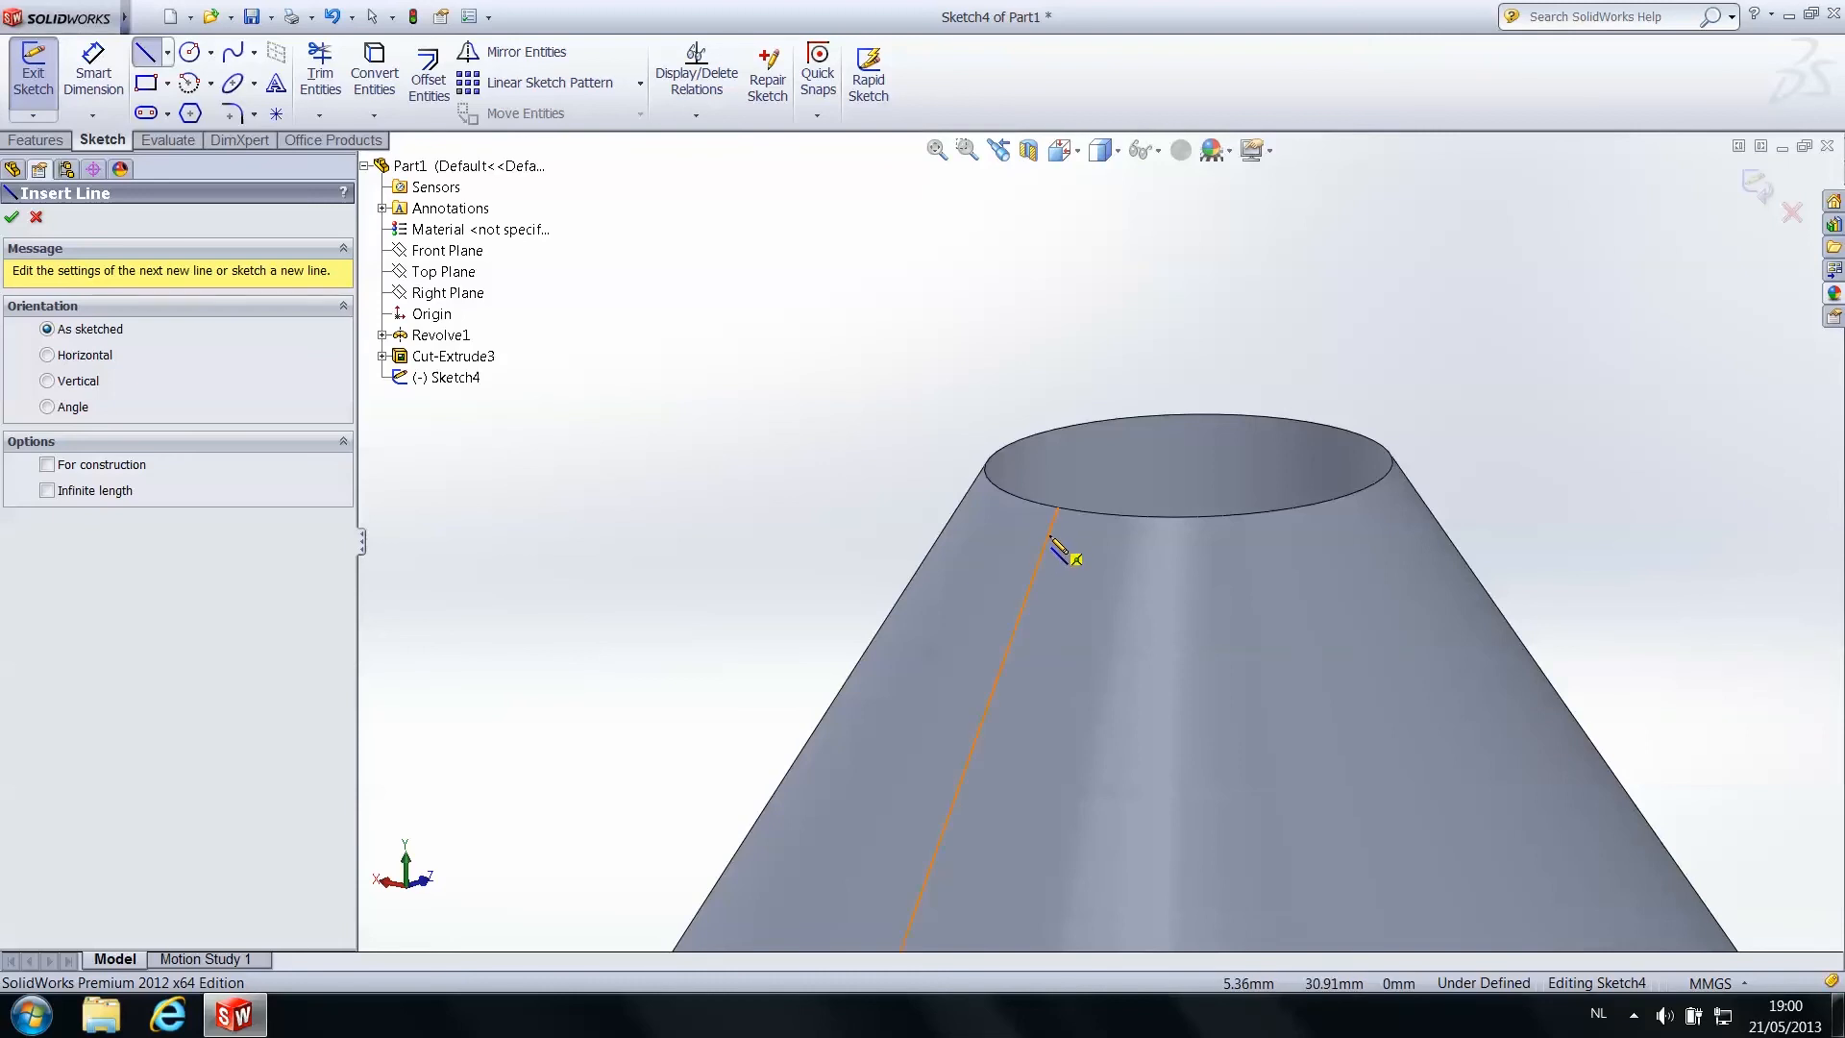
pyautogui.scroll(-4, 1055, 522)
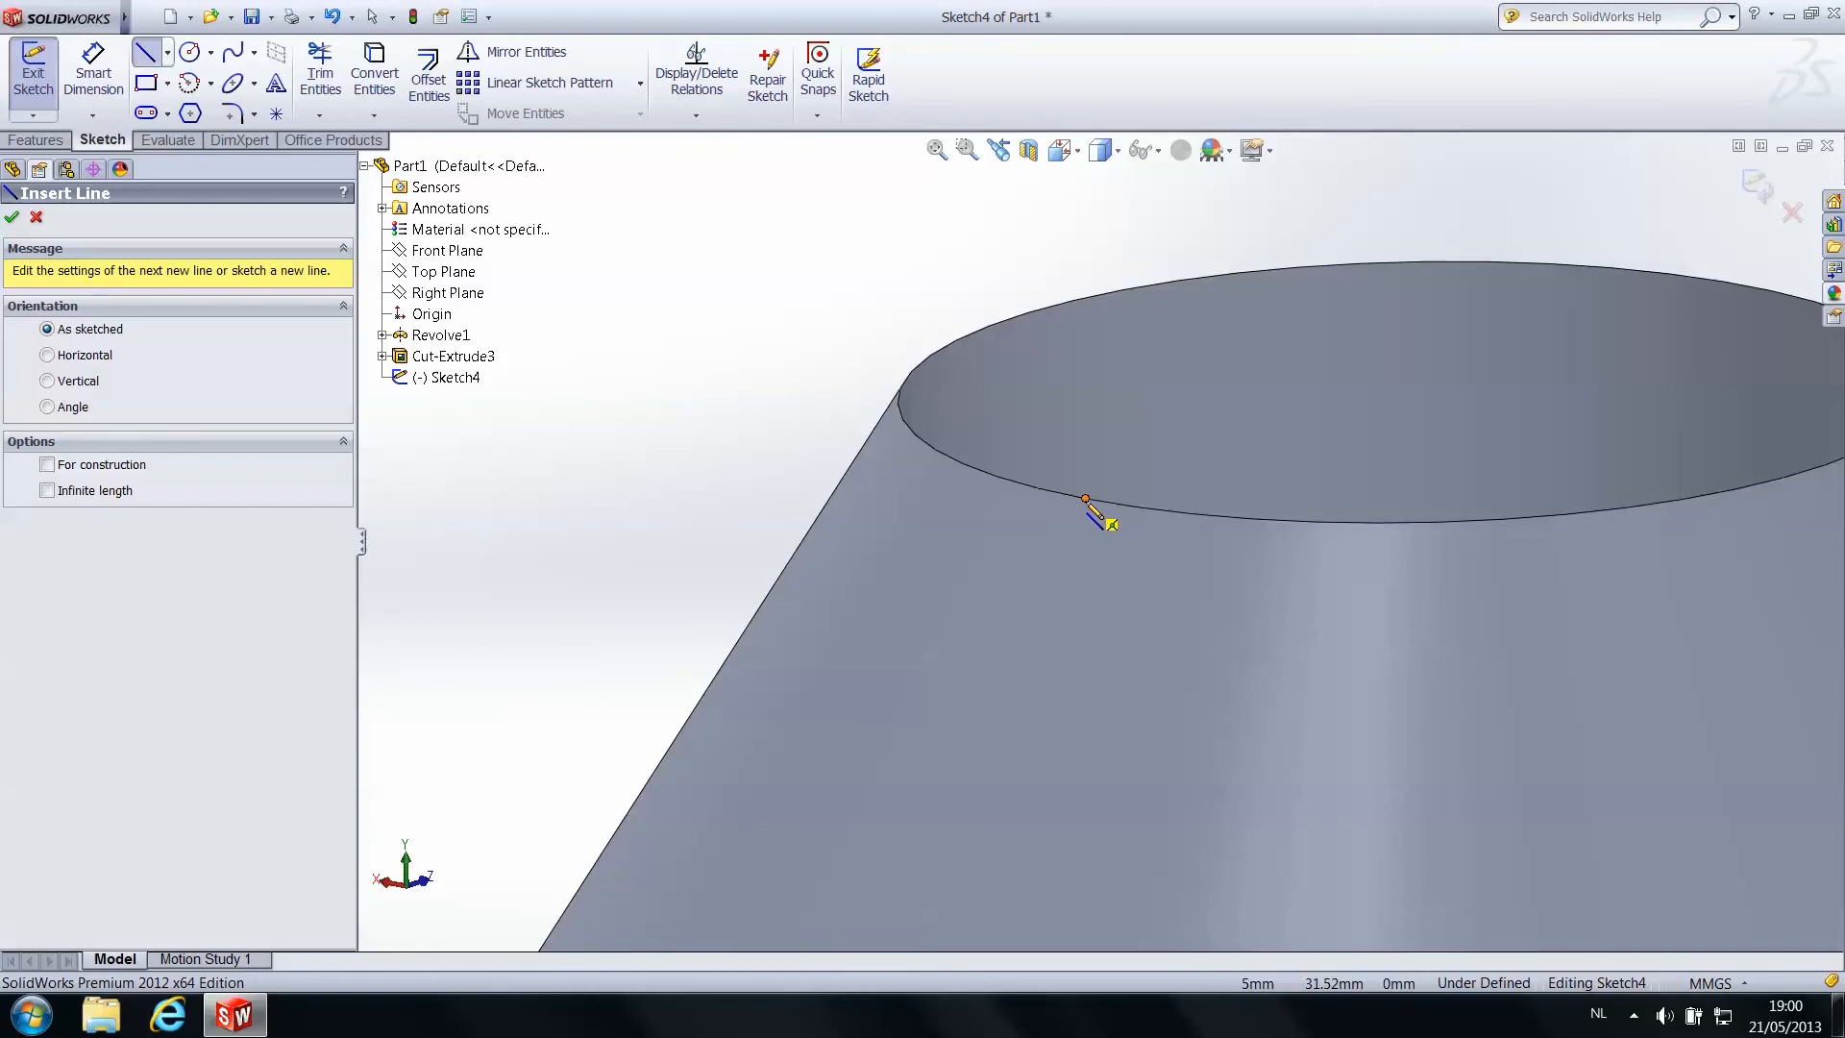
pyautogui.click(1084, 498)
pyautogui.scroll(5, 1091, 567)
pyautogui.moveTo(1093, 598); pyautogui.dragTo(1170, 644, button='middle')
pyautogui.scroll(-4, 1170, 639)
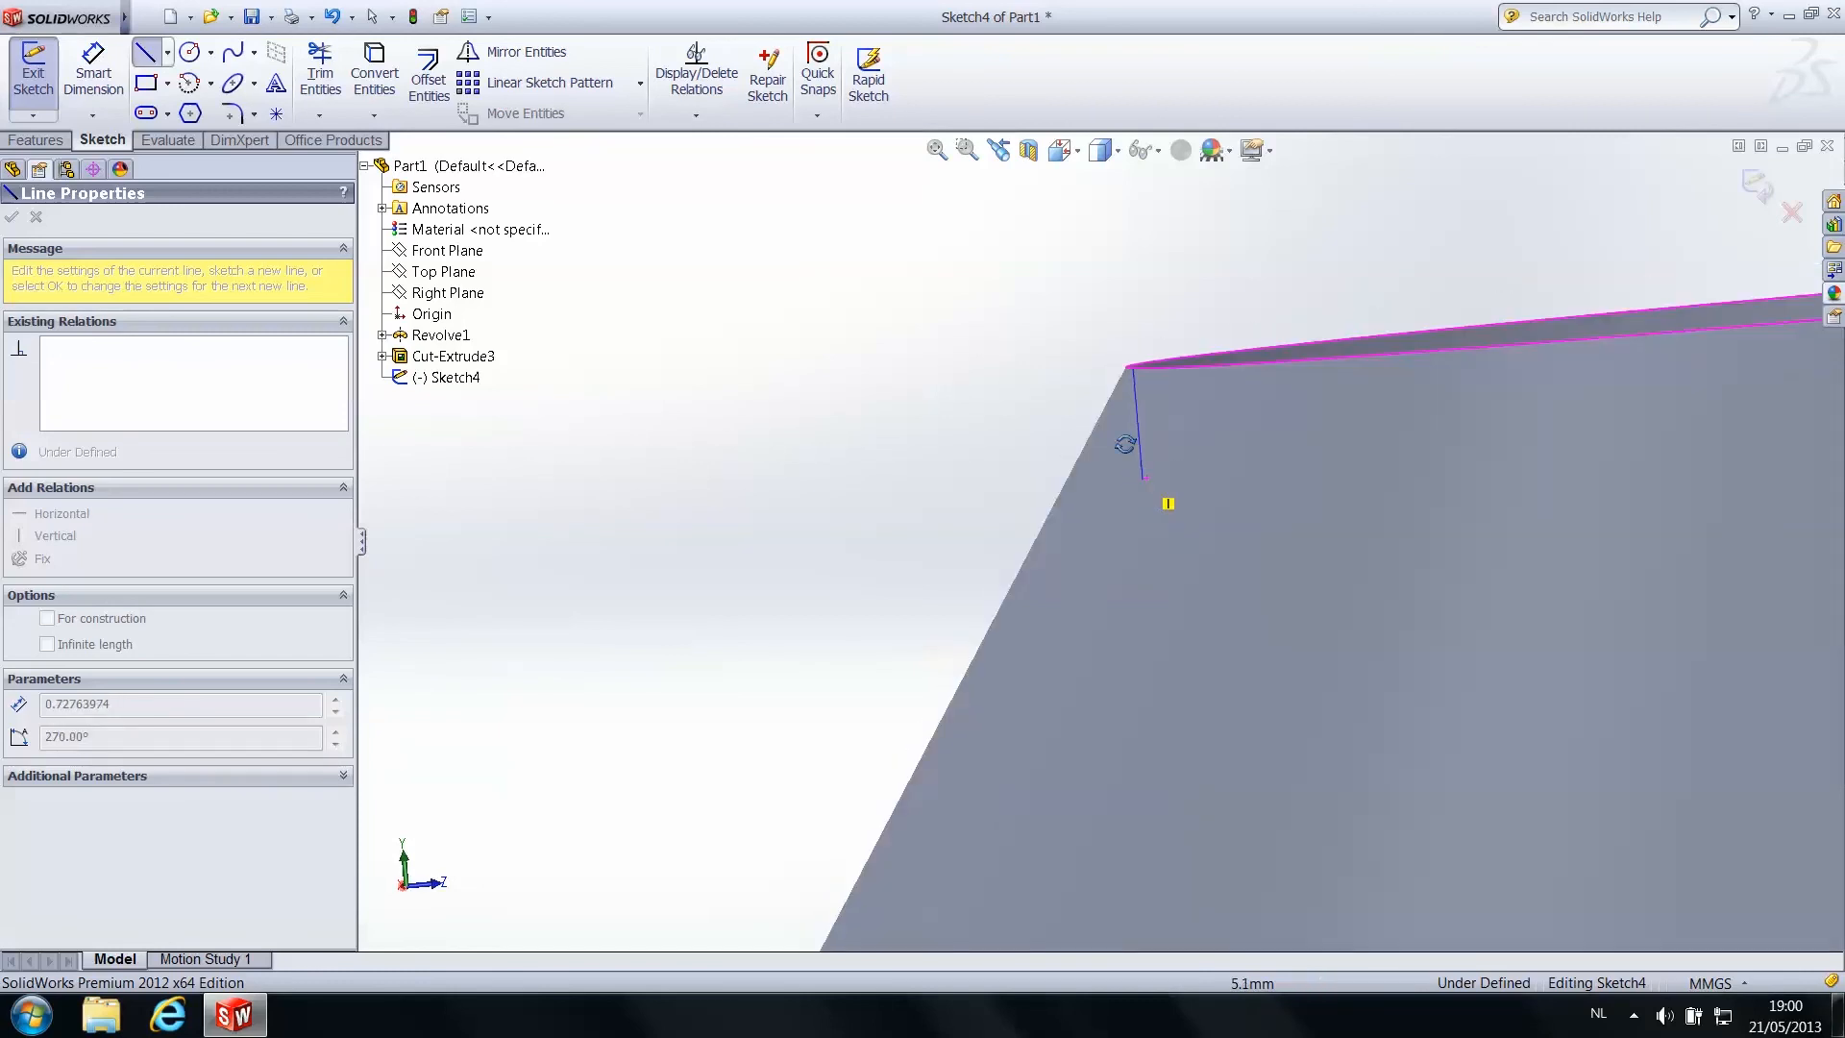
pyautogui.click(1133, 571)
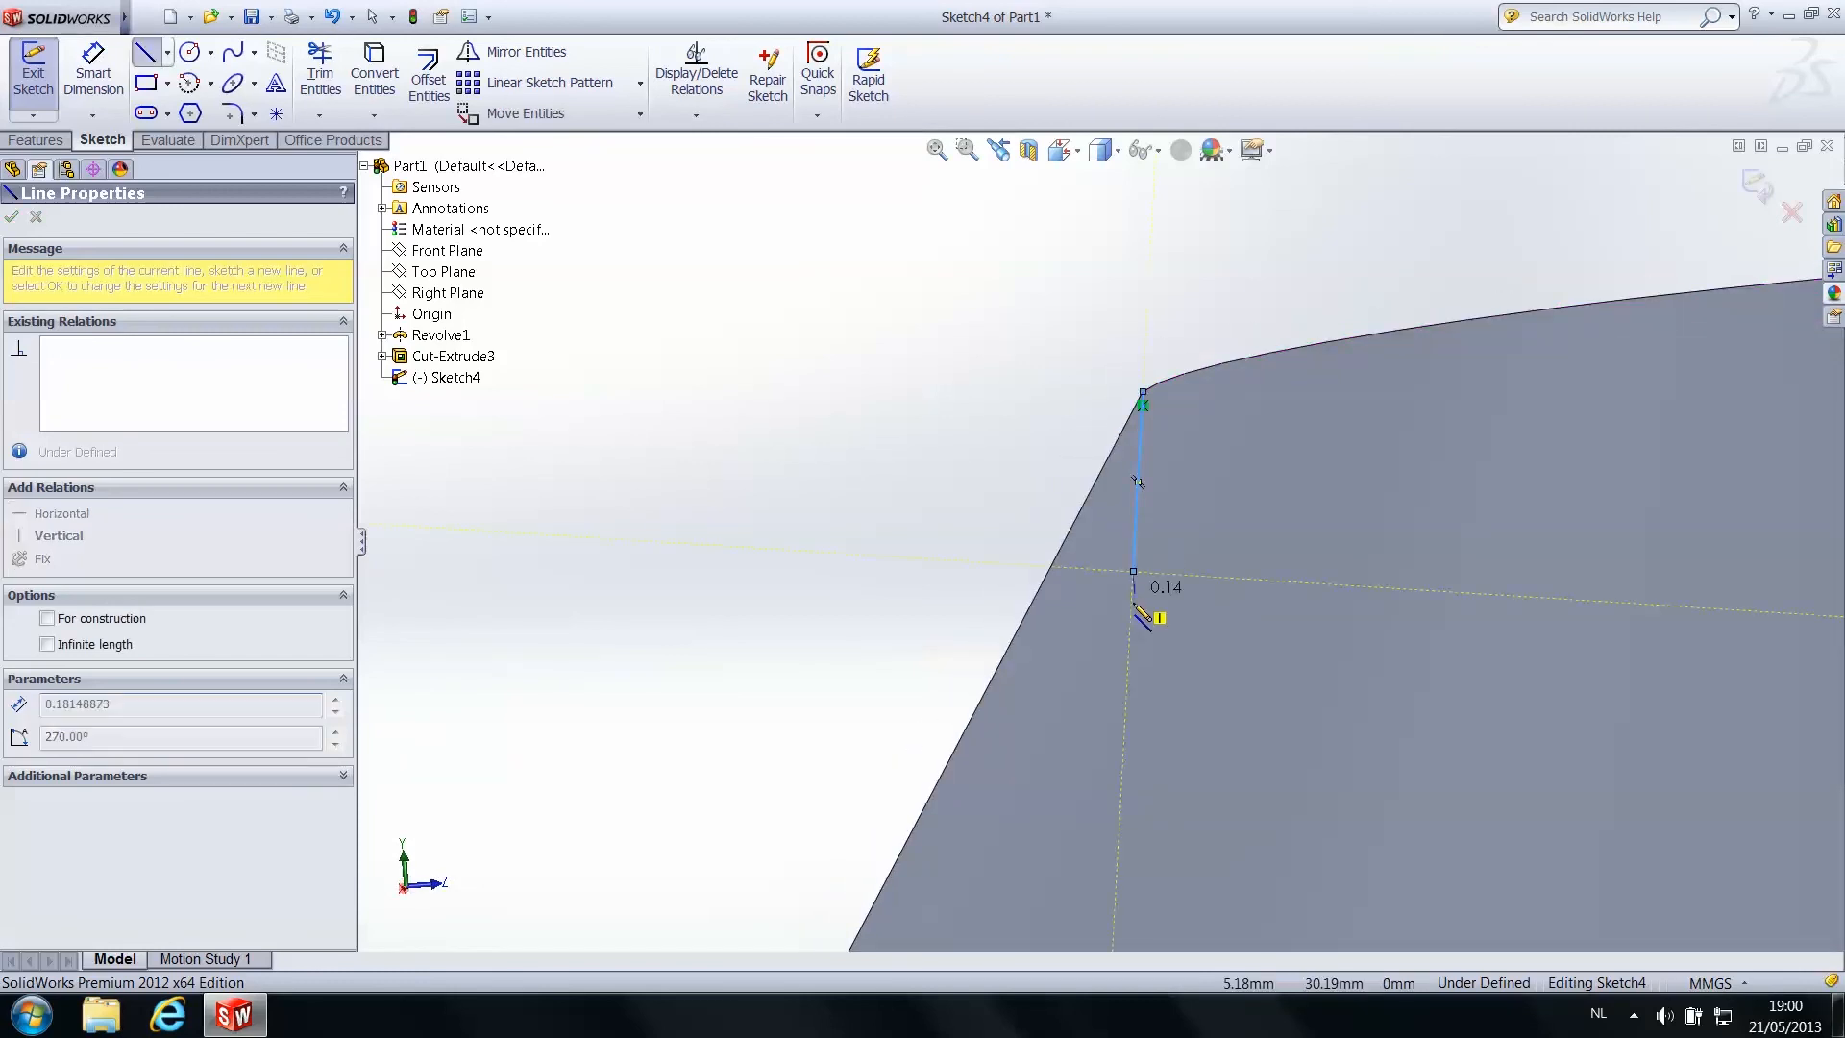
# Continue the line chain with five more short zigzag segments down along the cone's slanted side
pyautogui.click(1082, 662)
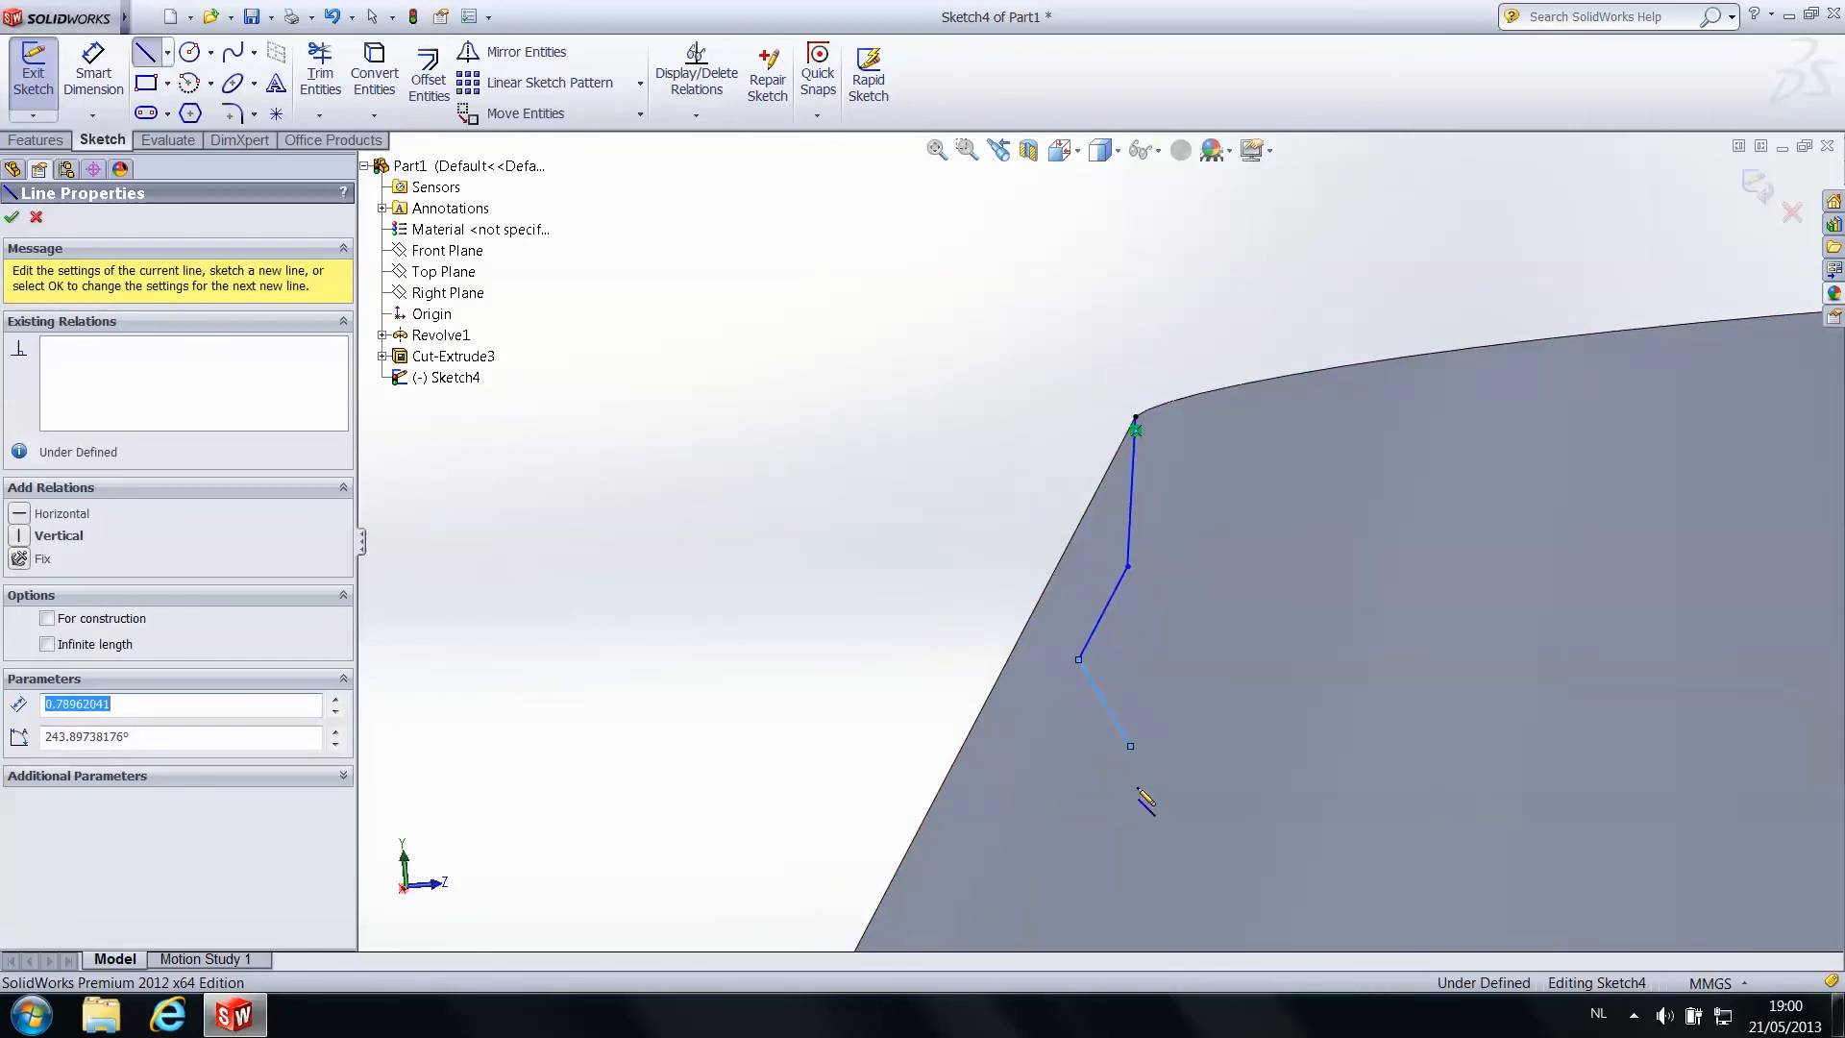
pyautogui.scroll(5, 1138, 790)
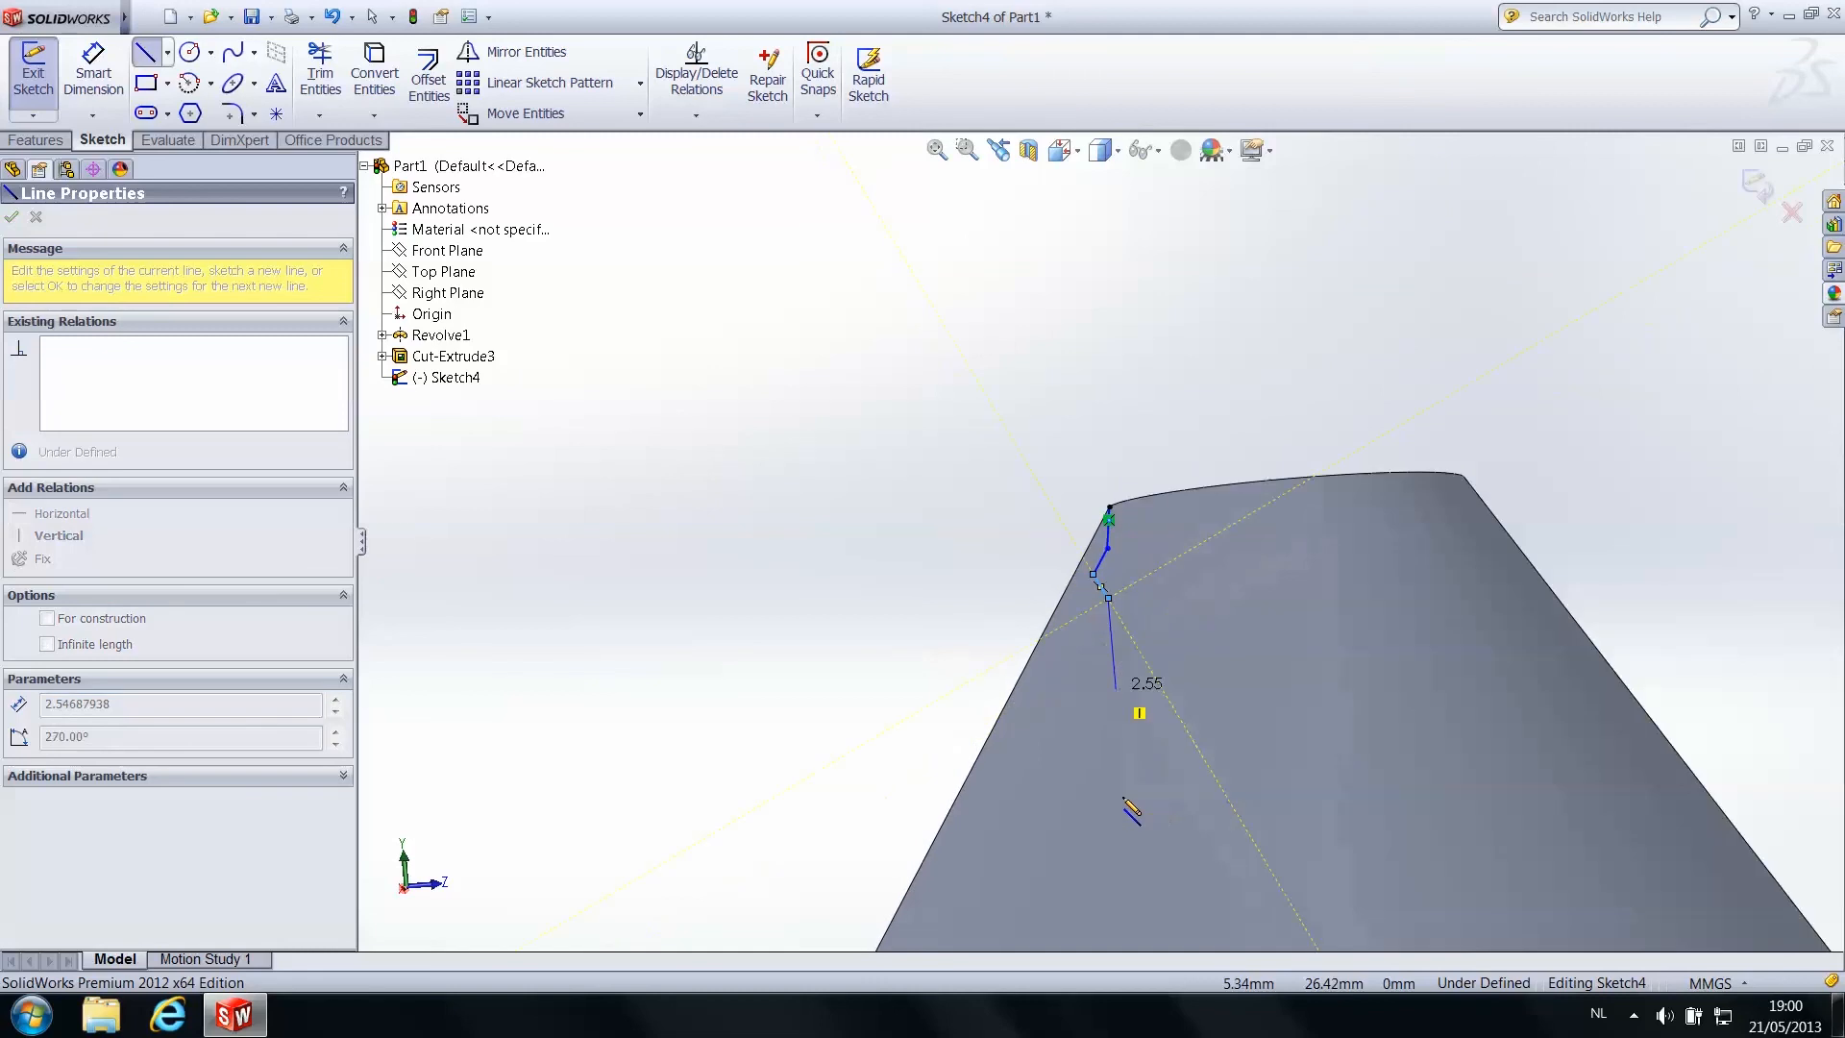
pyautogui.click(1073, 655)
pyautogui.click(1046, 663)
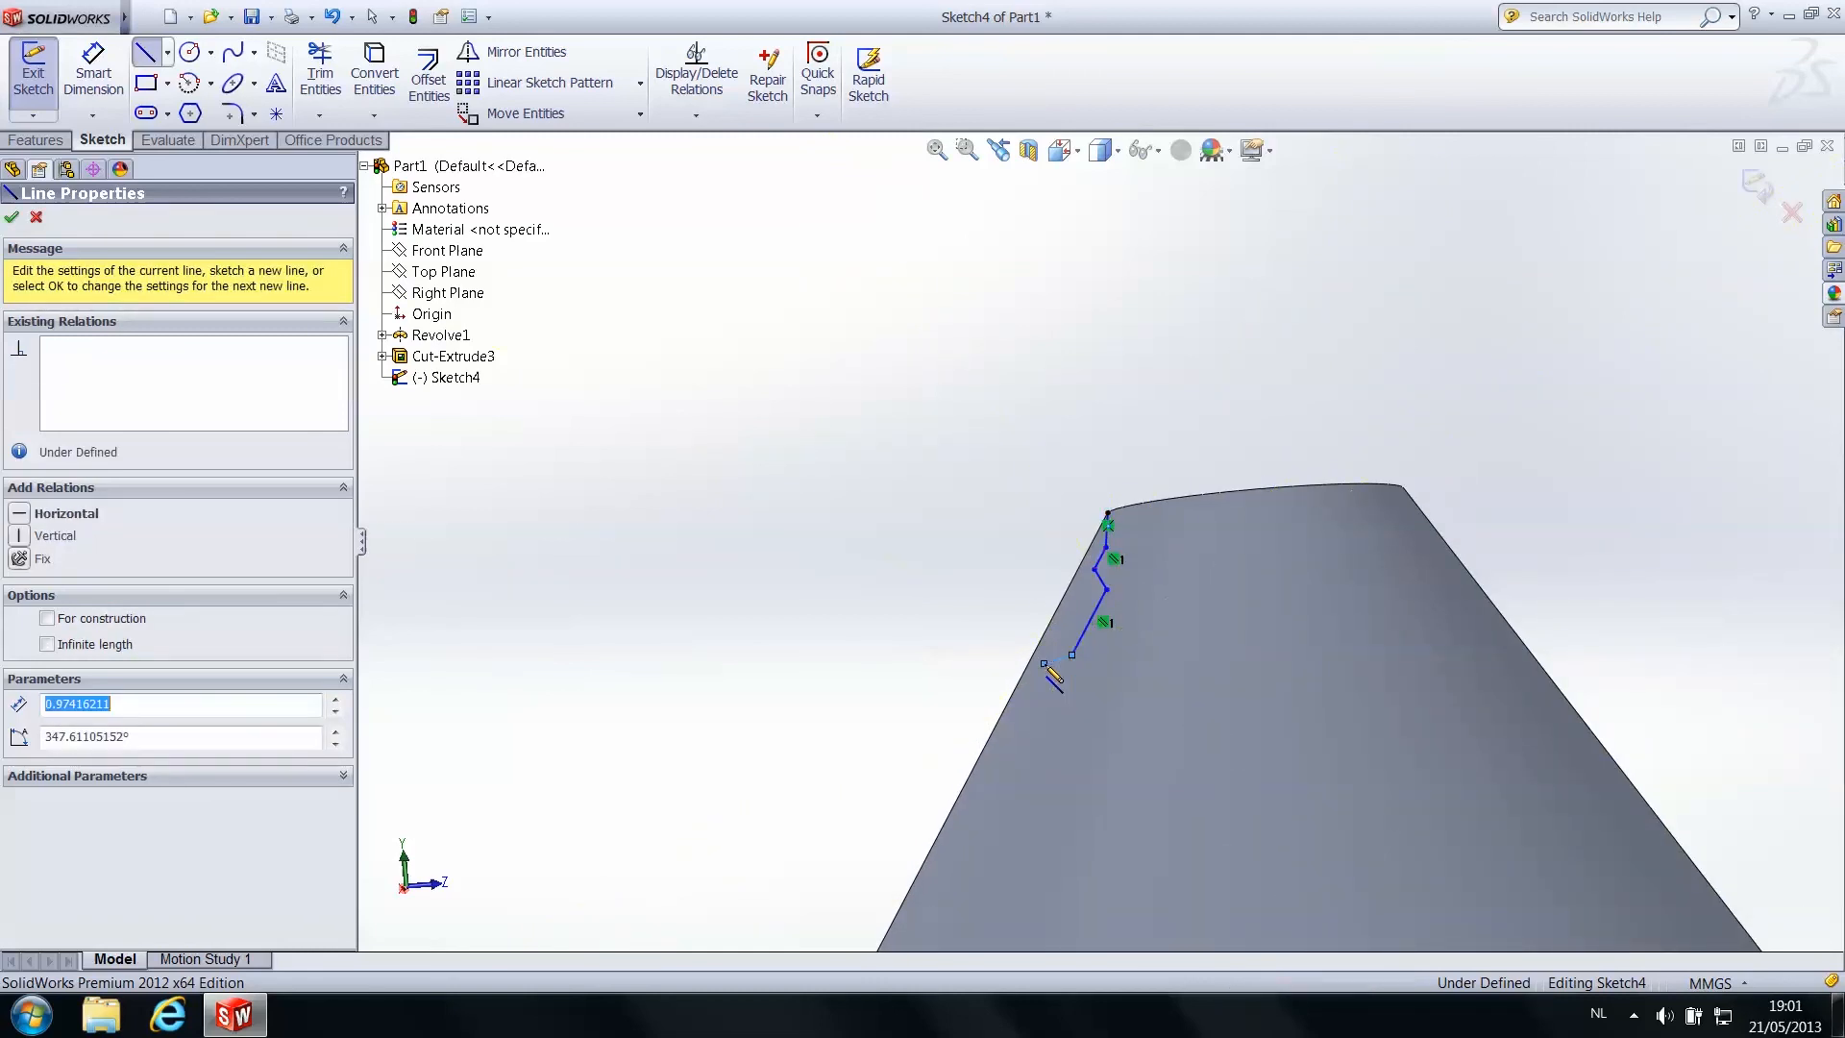
pyautogui.click(1046, 695)
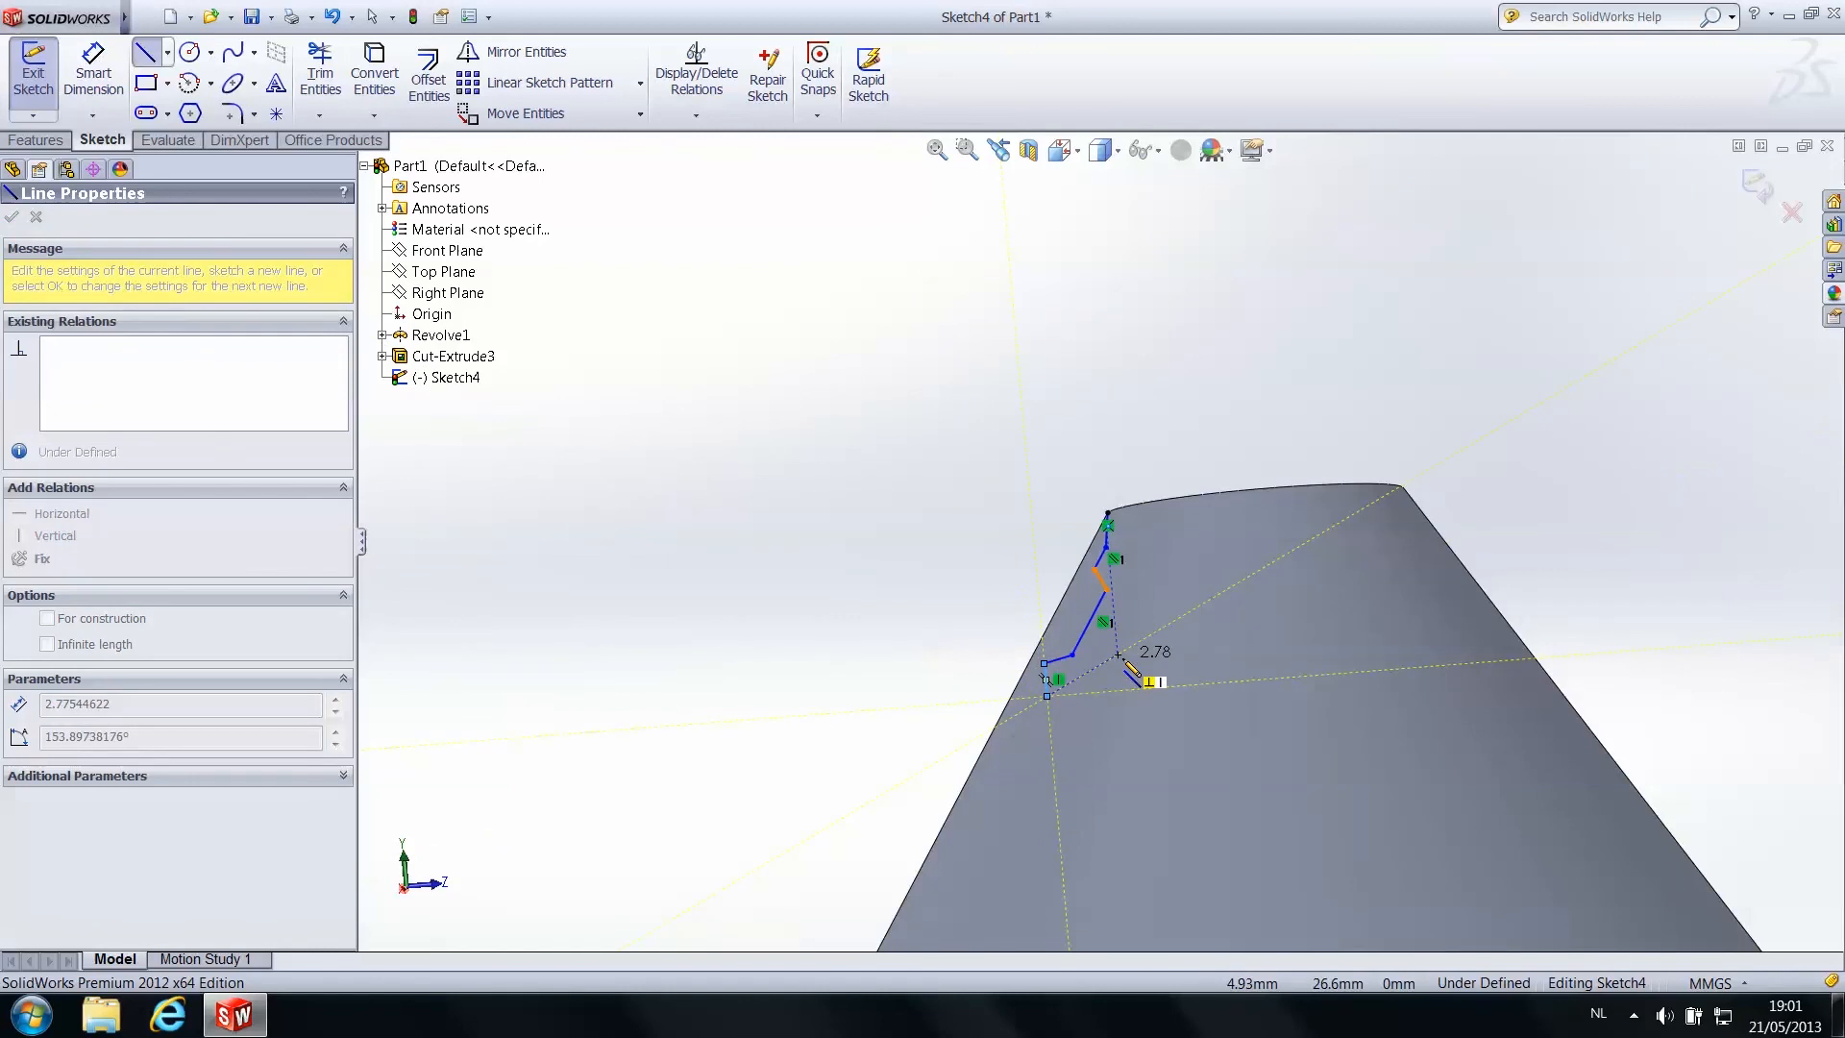
pyautogui.scroll(-3, 1105, 610)
pyautogui.scroll(-1, 1107, 593)
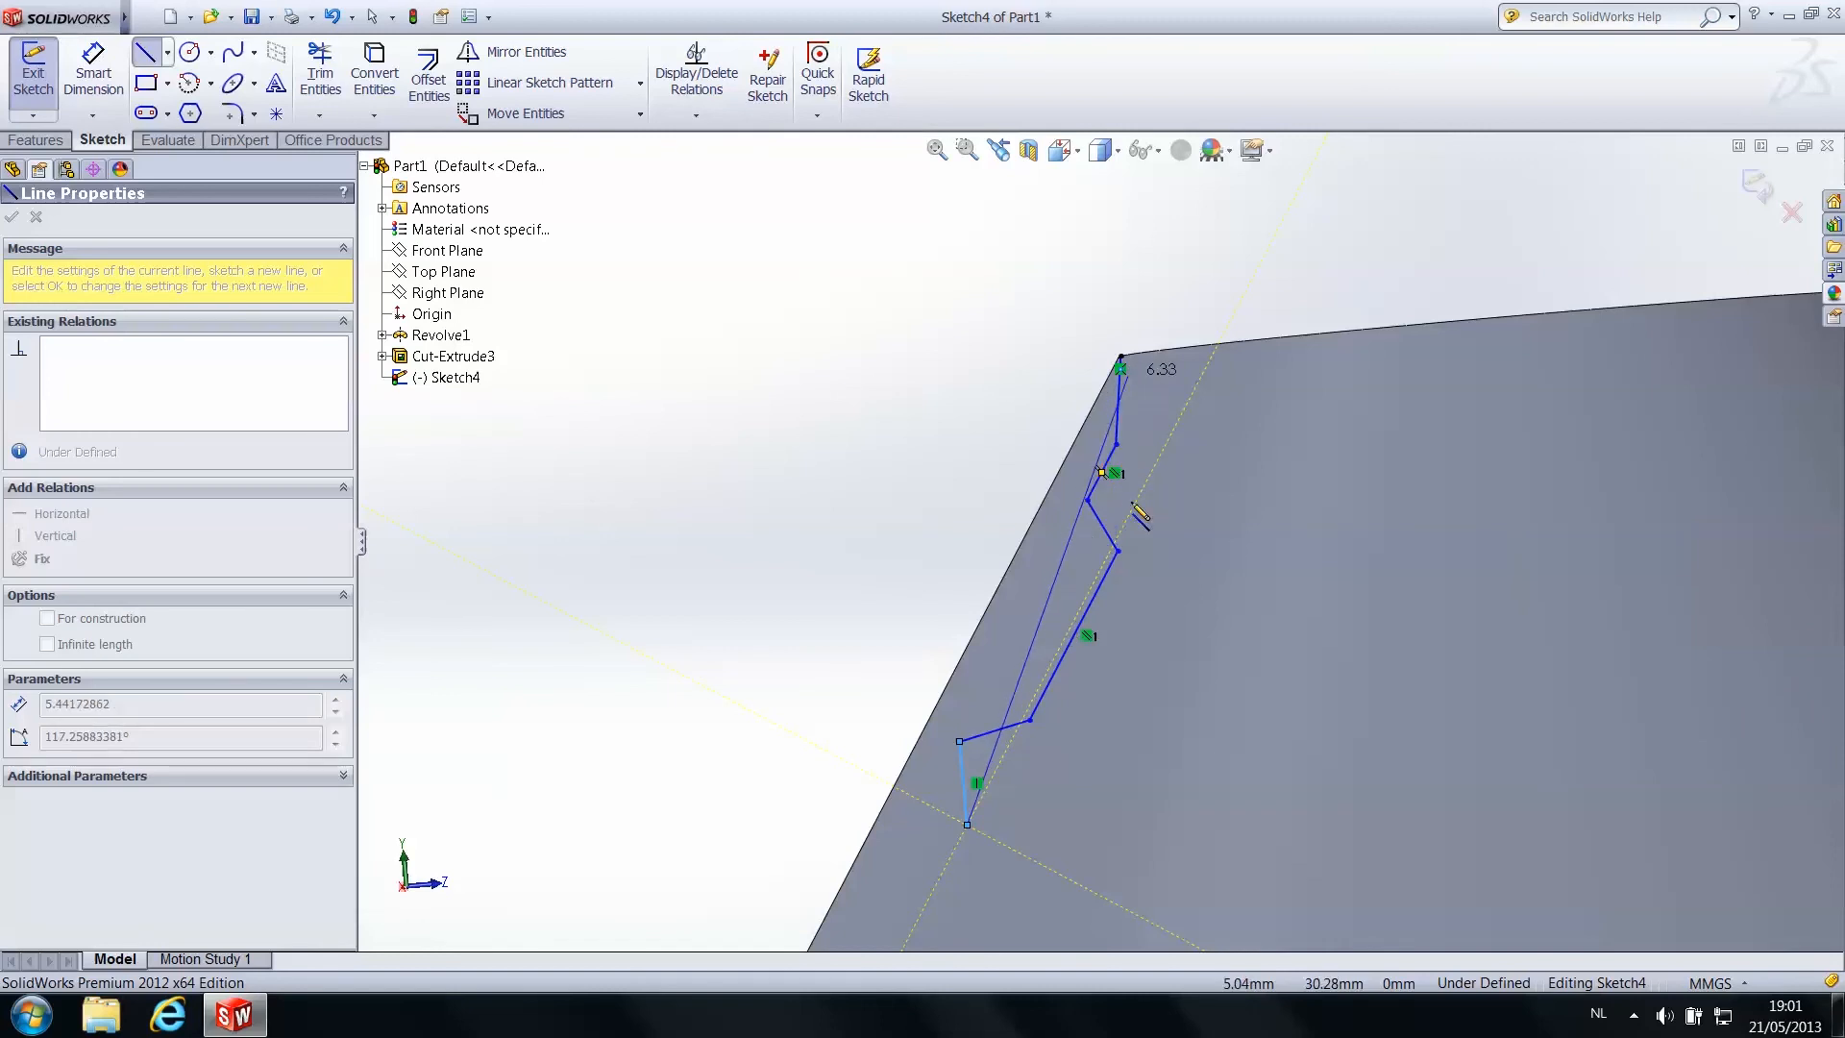
pyautogui.scroll(5, 1095, 745)
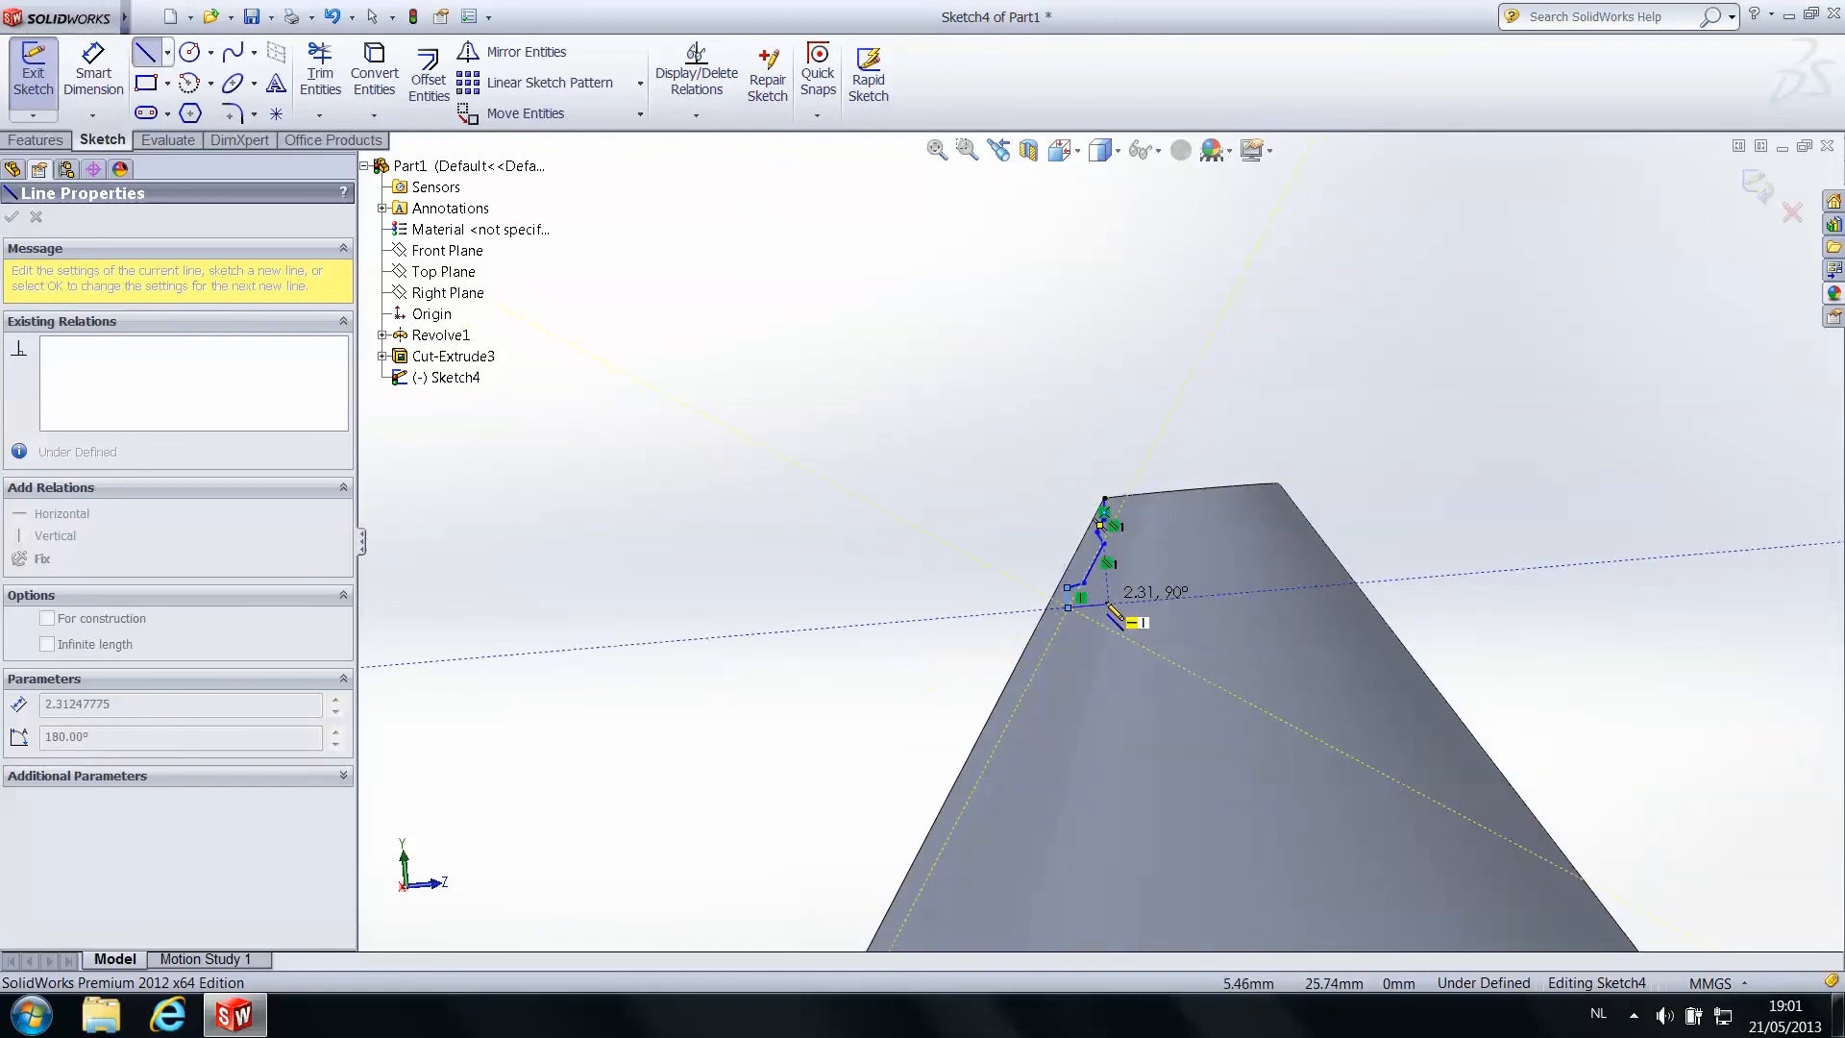
pyautogui.scroll(-6, 1114, 615)
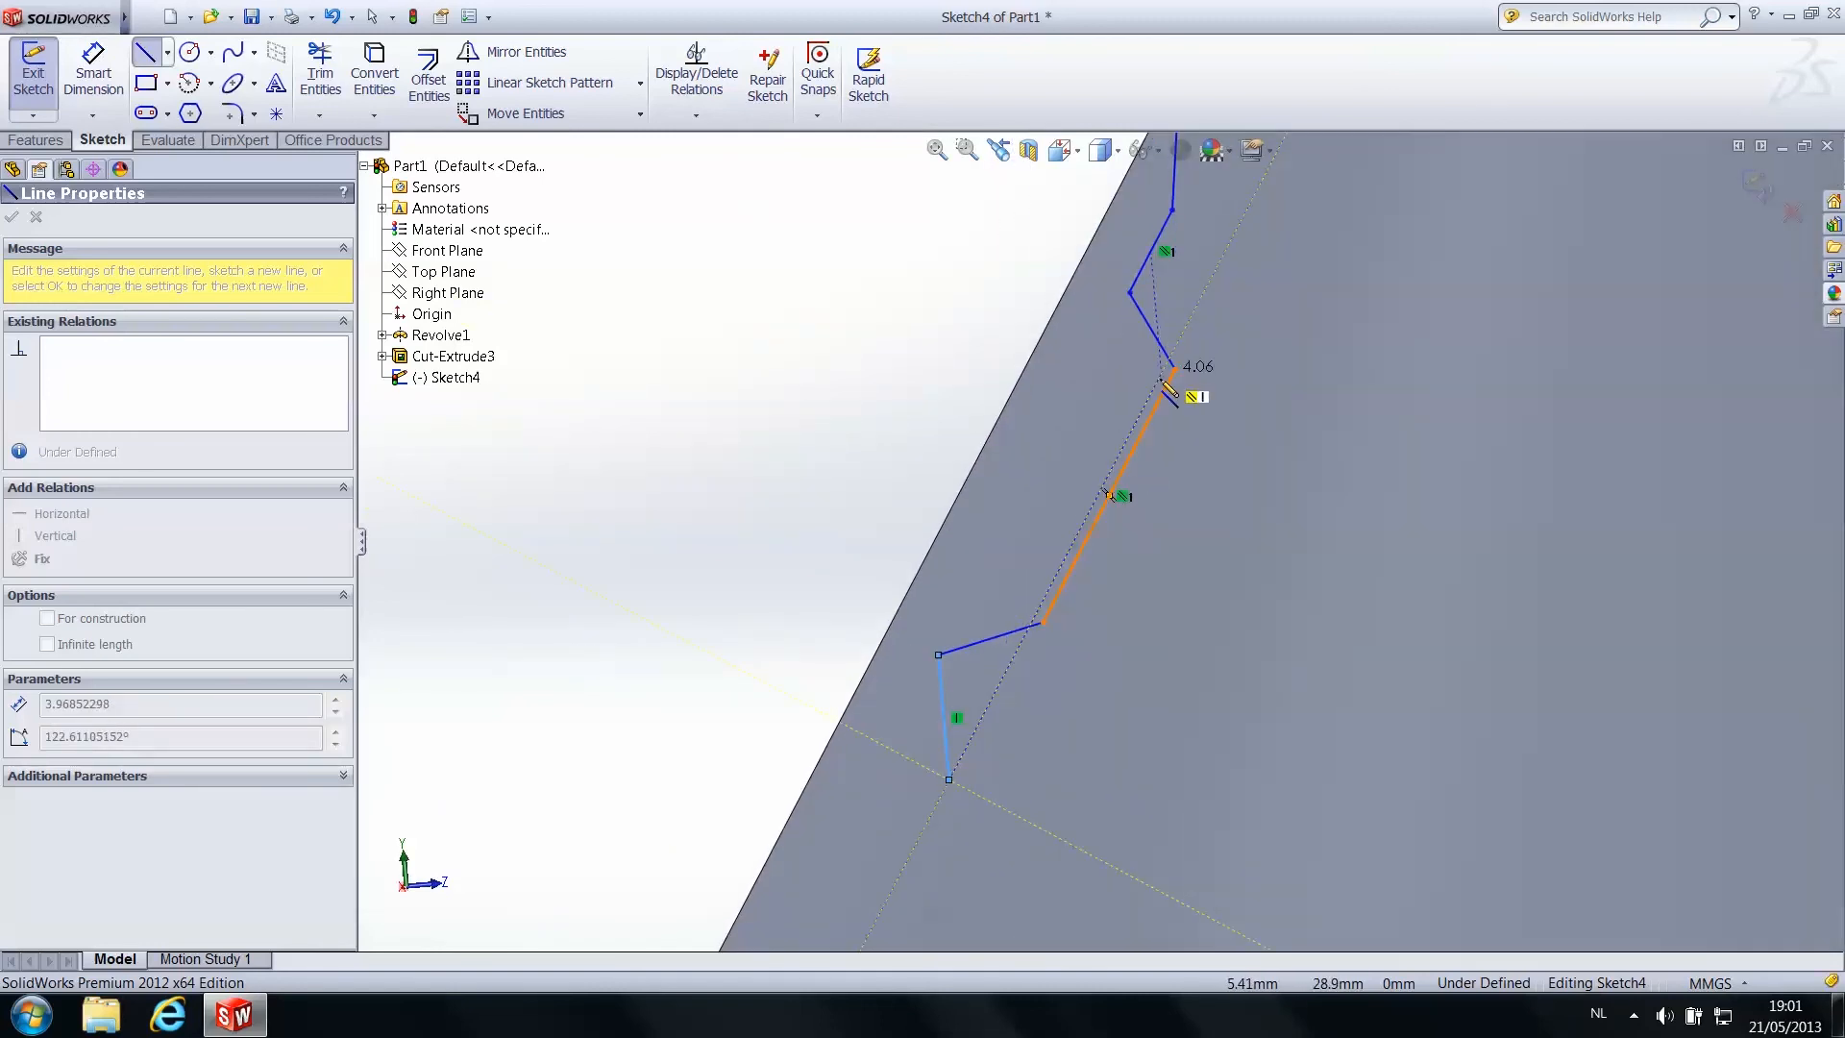
pyautogui.scroll(4, 1057, 615)
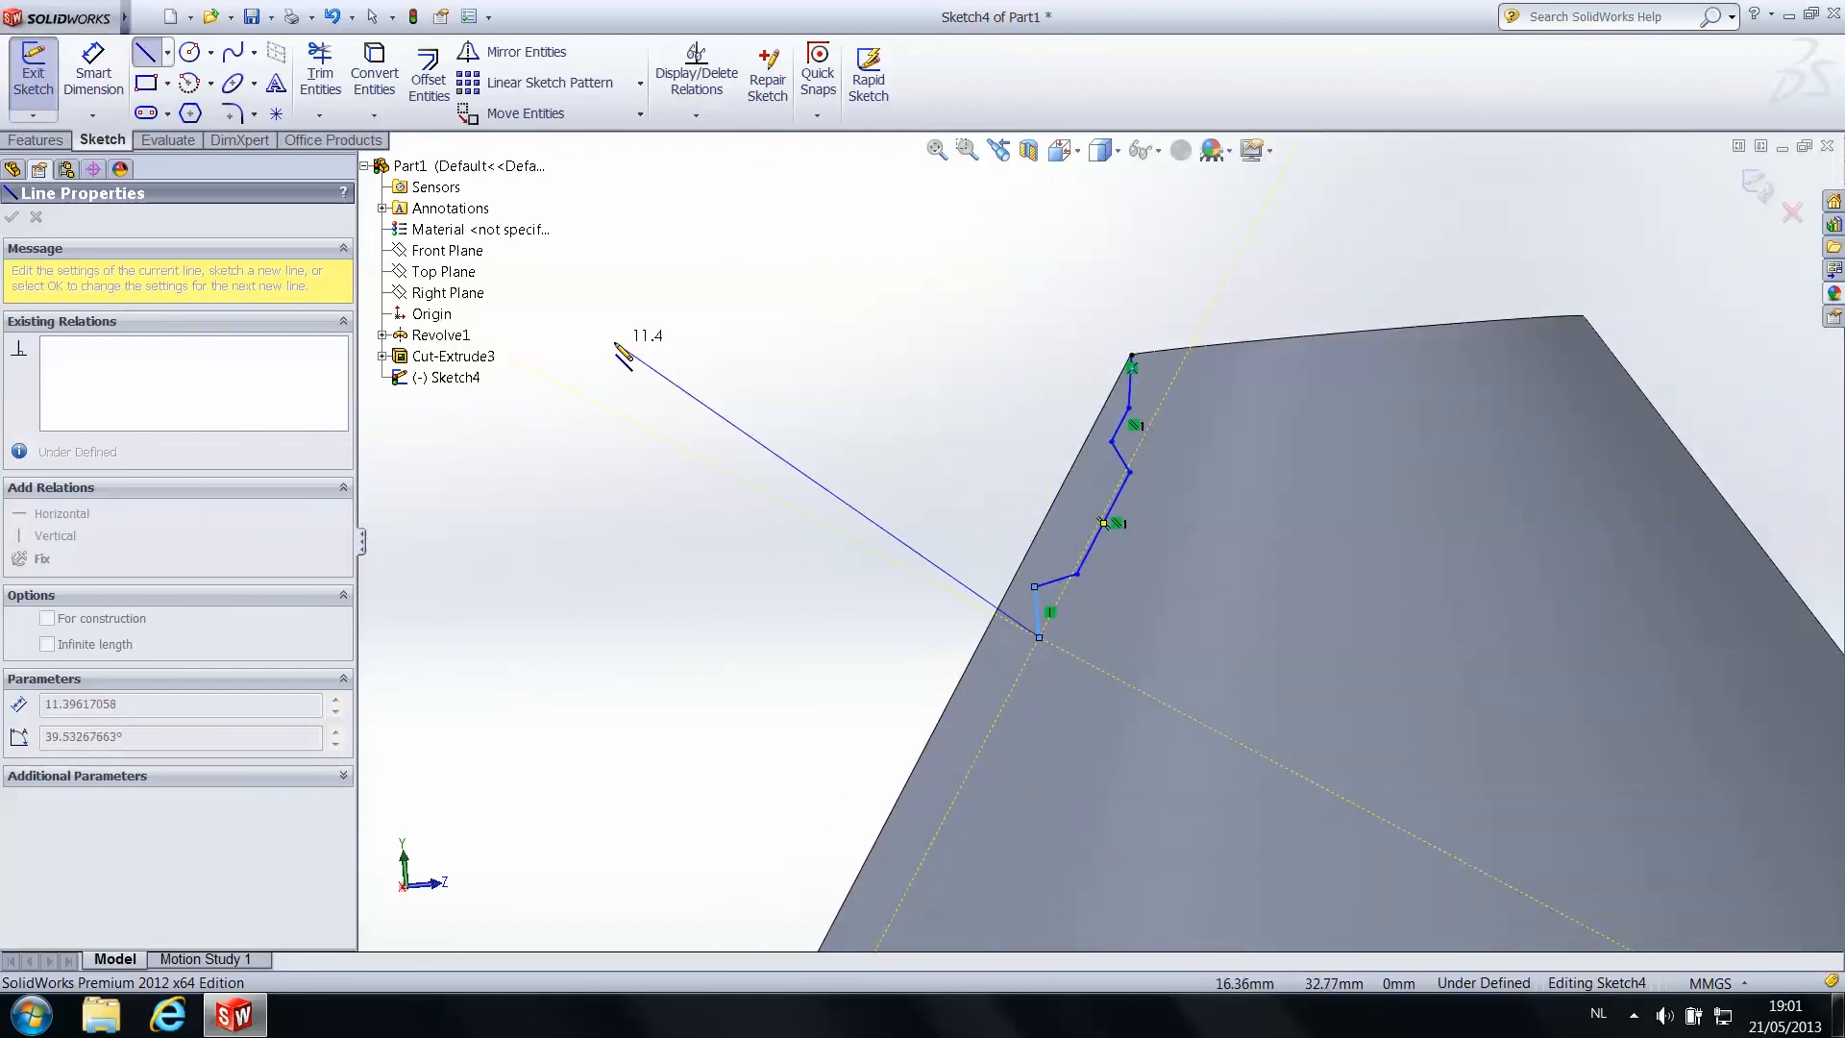
# Draw a multi-point spline from the end of the line chain down along the slanted side to the cone's base edge
pyautogui.click(242, 60)
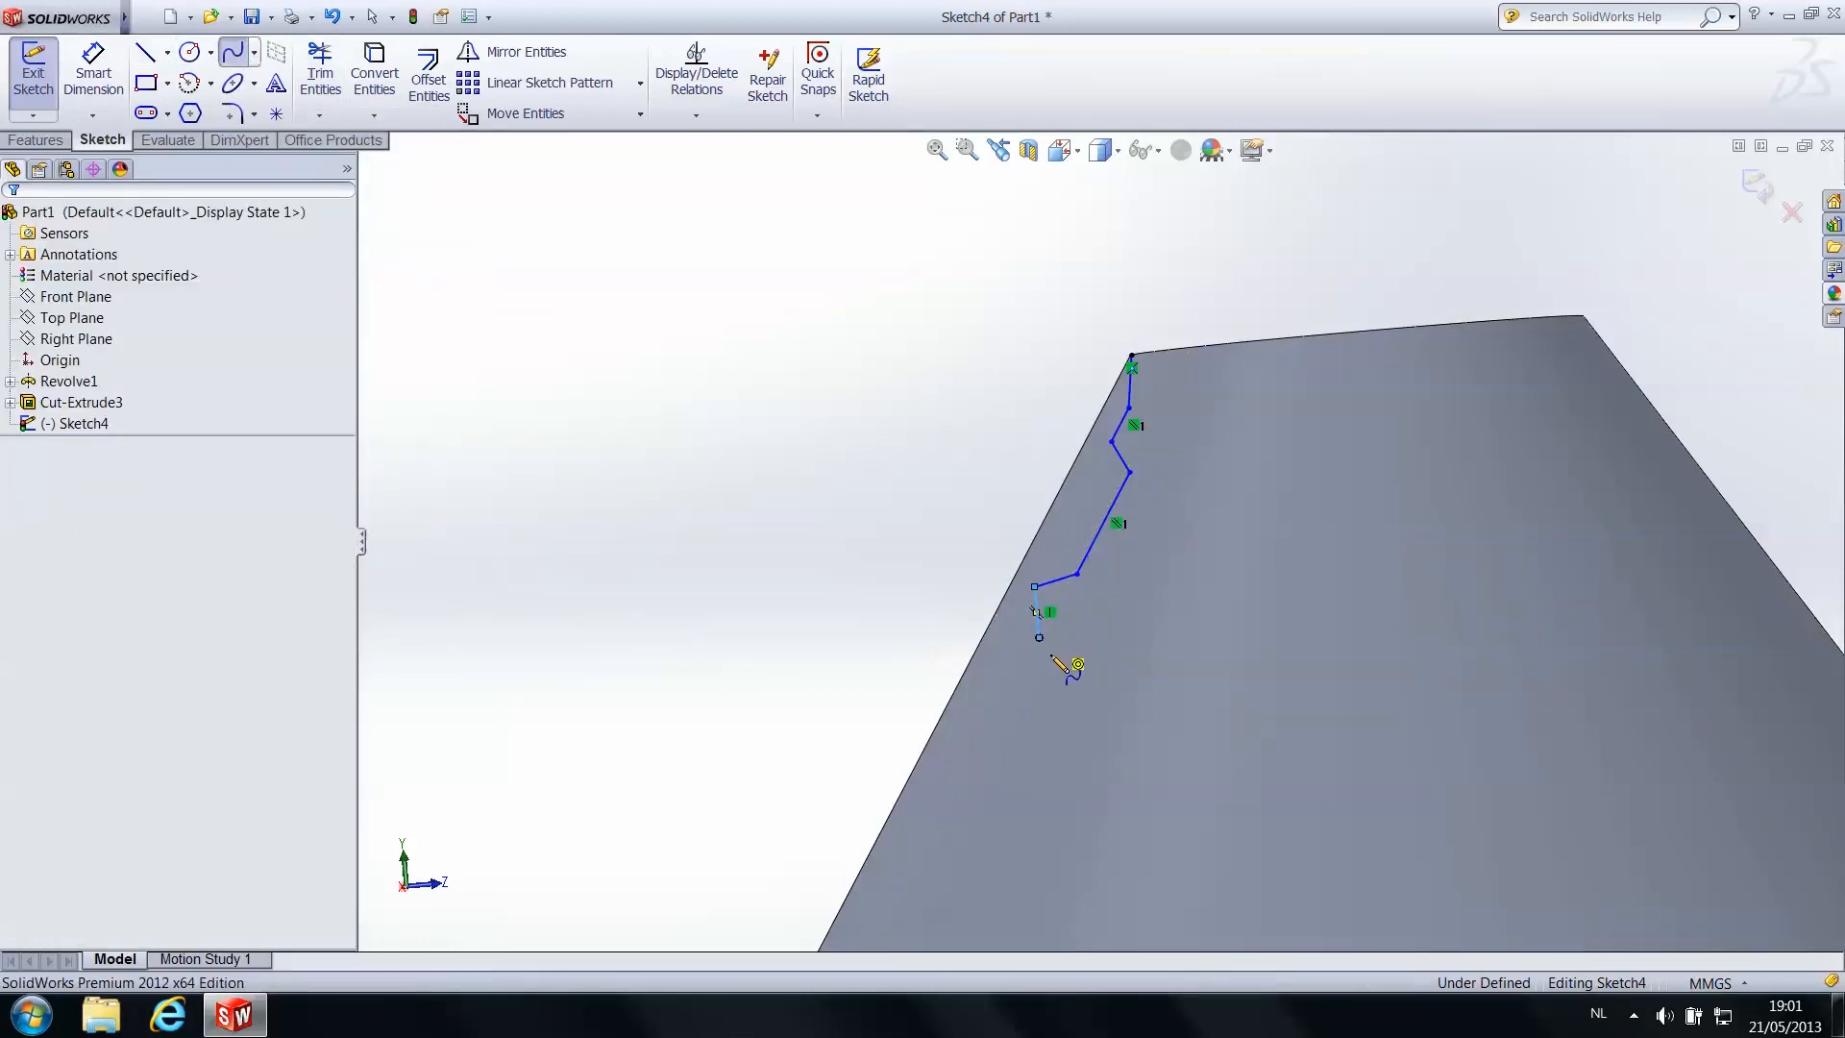
pyautogui.click(1040, 640)
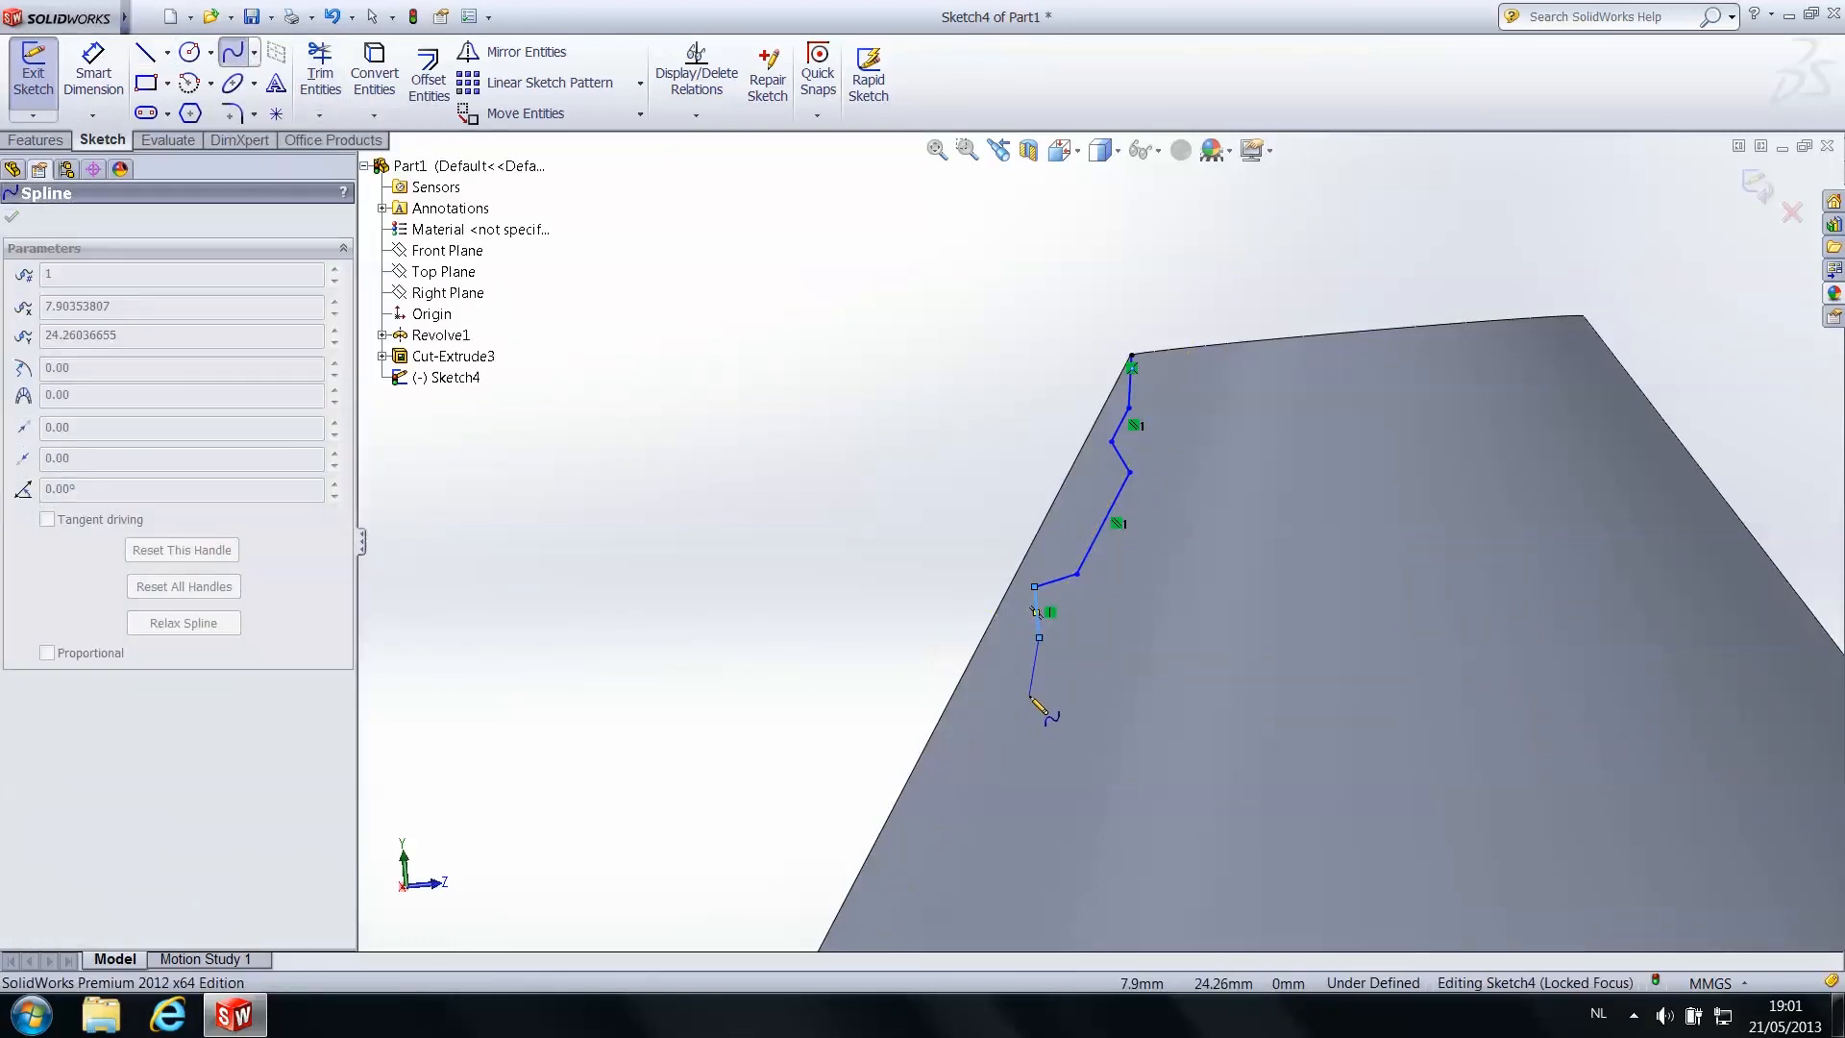
pyautogui.click(955, 775)
pyautogui.scroll(-2, 920, 875)
pyautogui.scroll(9, 921, 872)
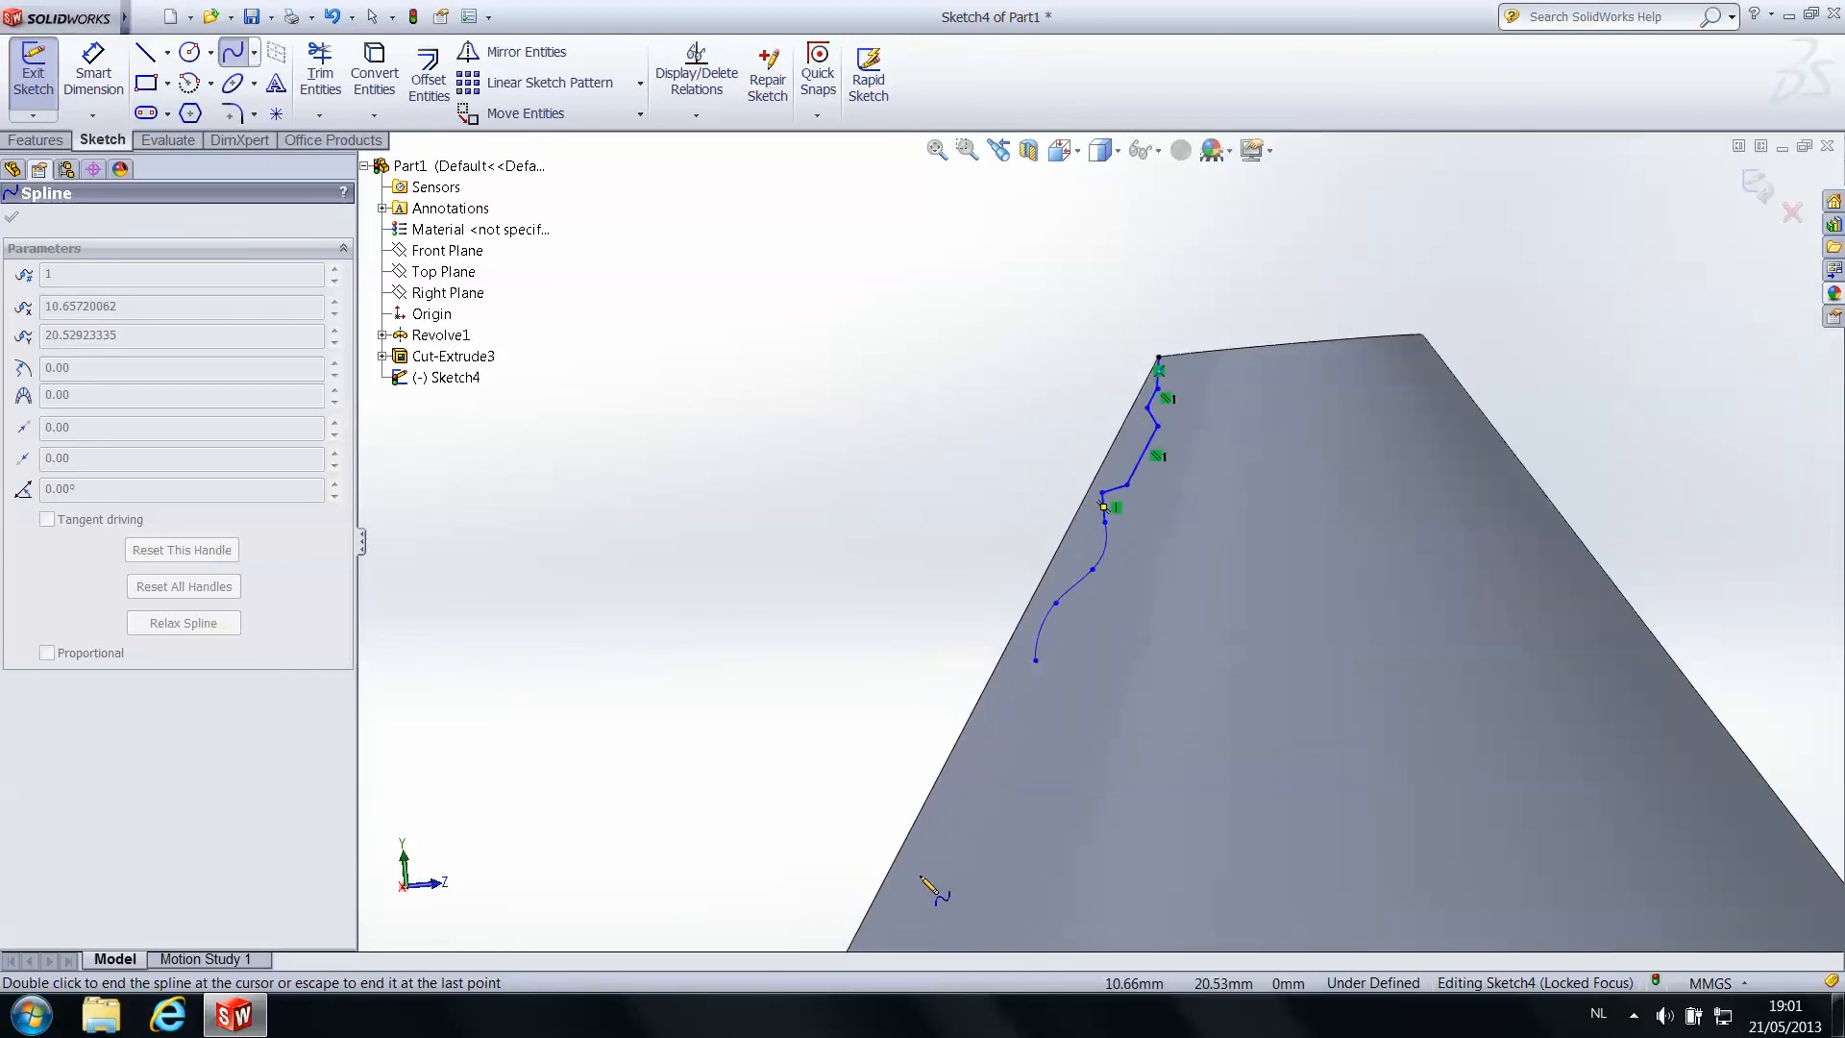
pyautogui.scroll(-3, 1031, 797)
pyautogui.click(1062, 519)
pyautogui.click(980, 692)
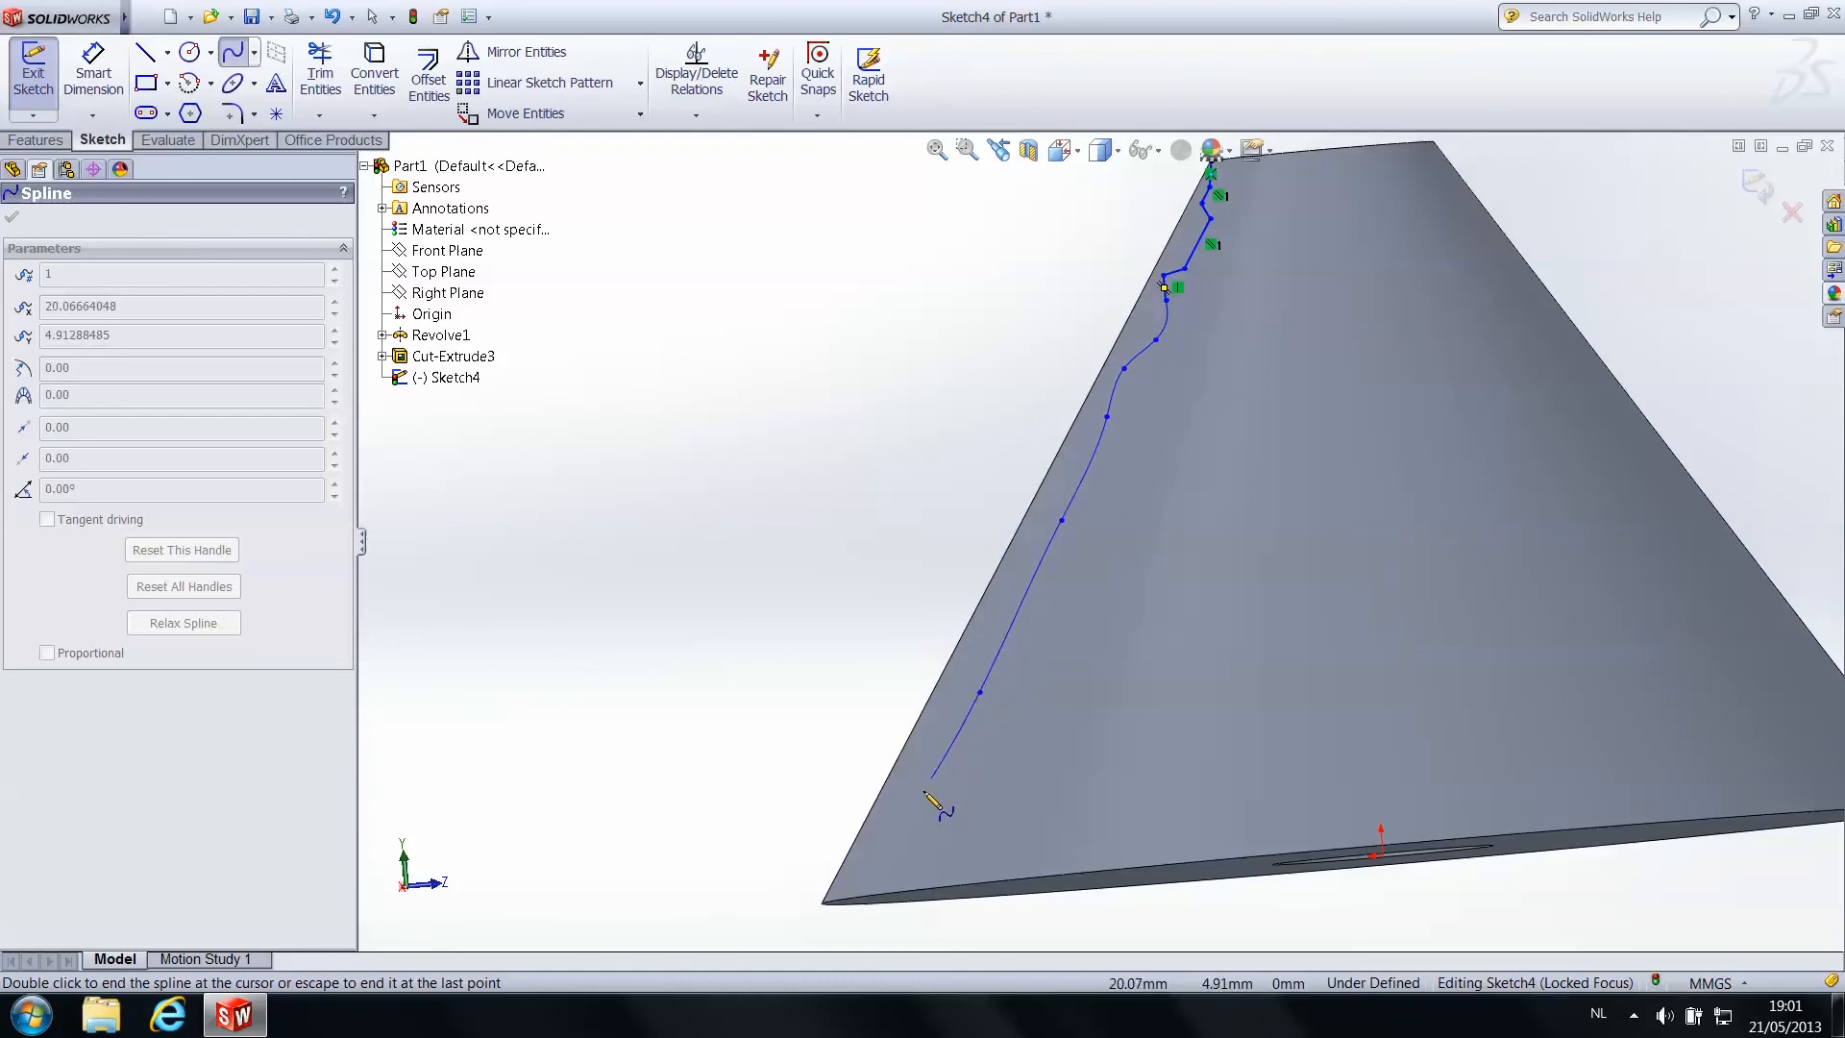
pyautogui.click(825, 903)
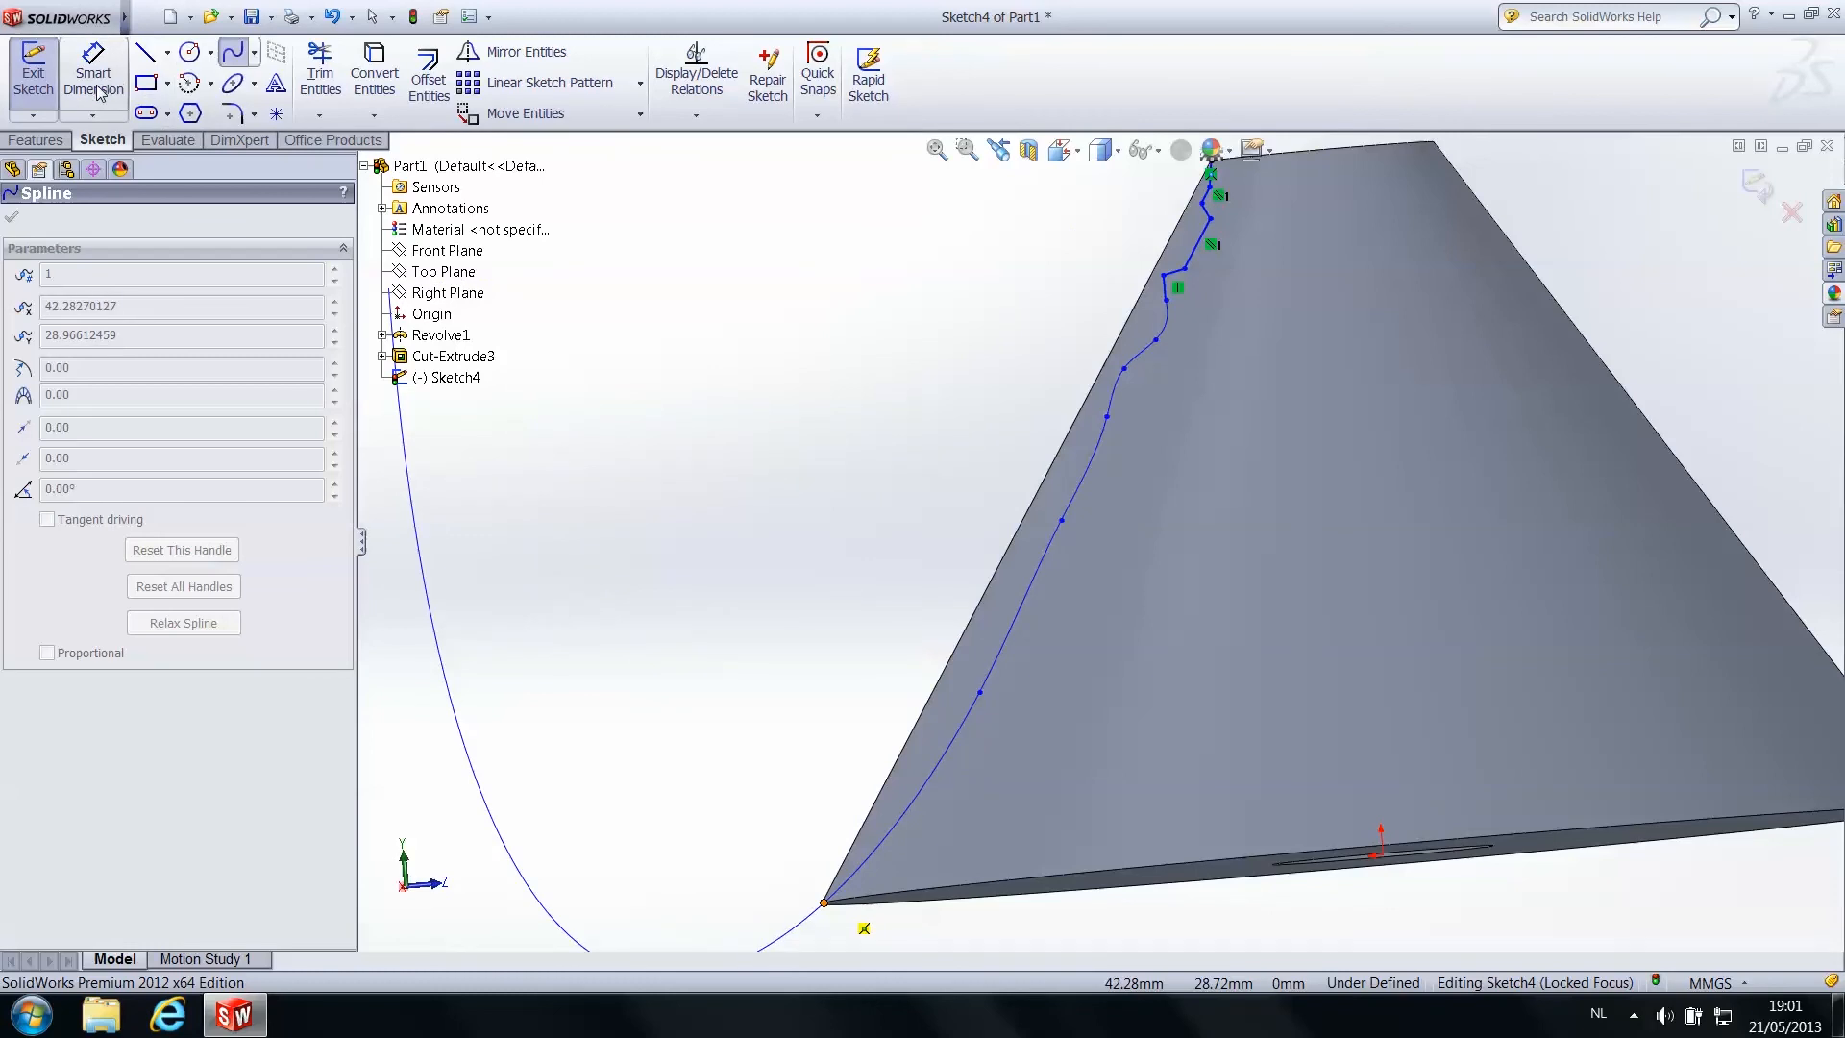
pyautogui.click(237, 56)
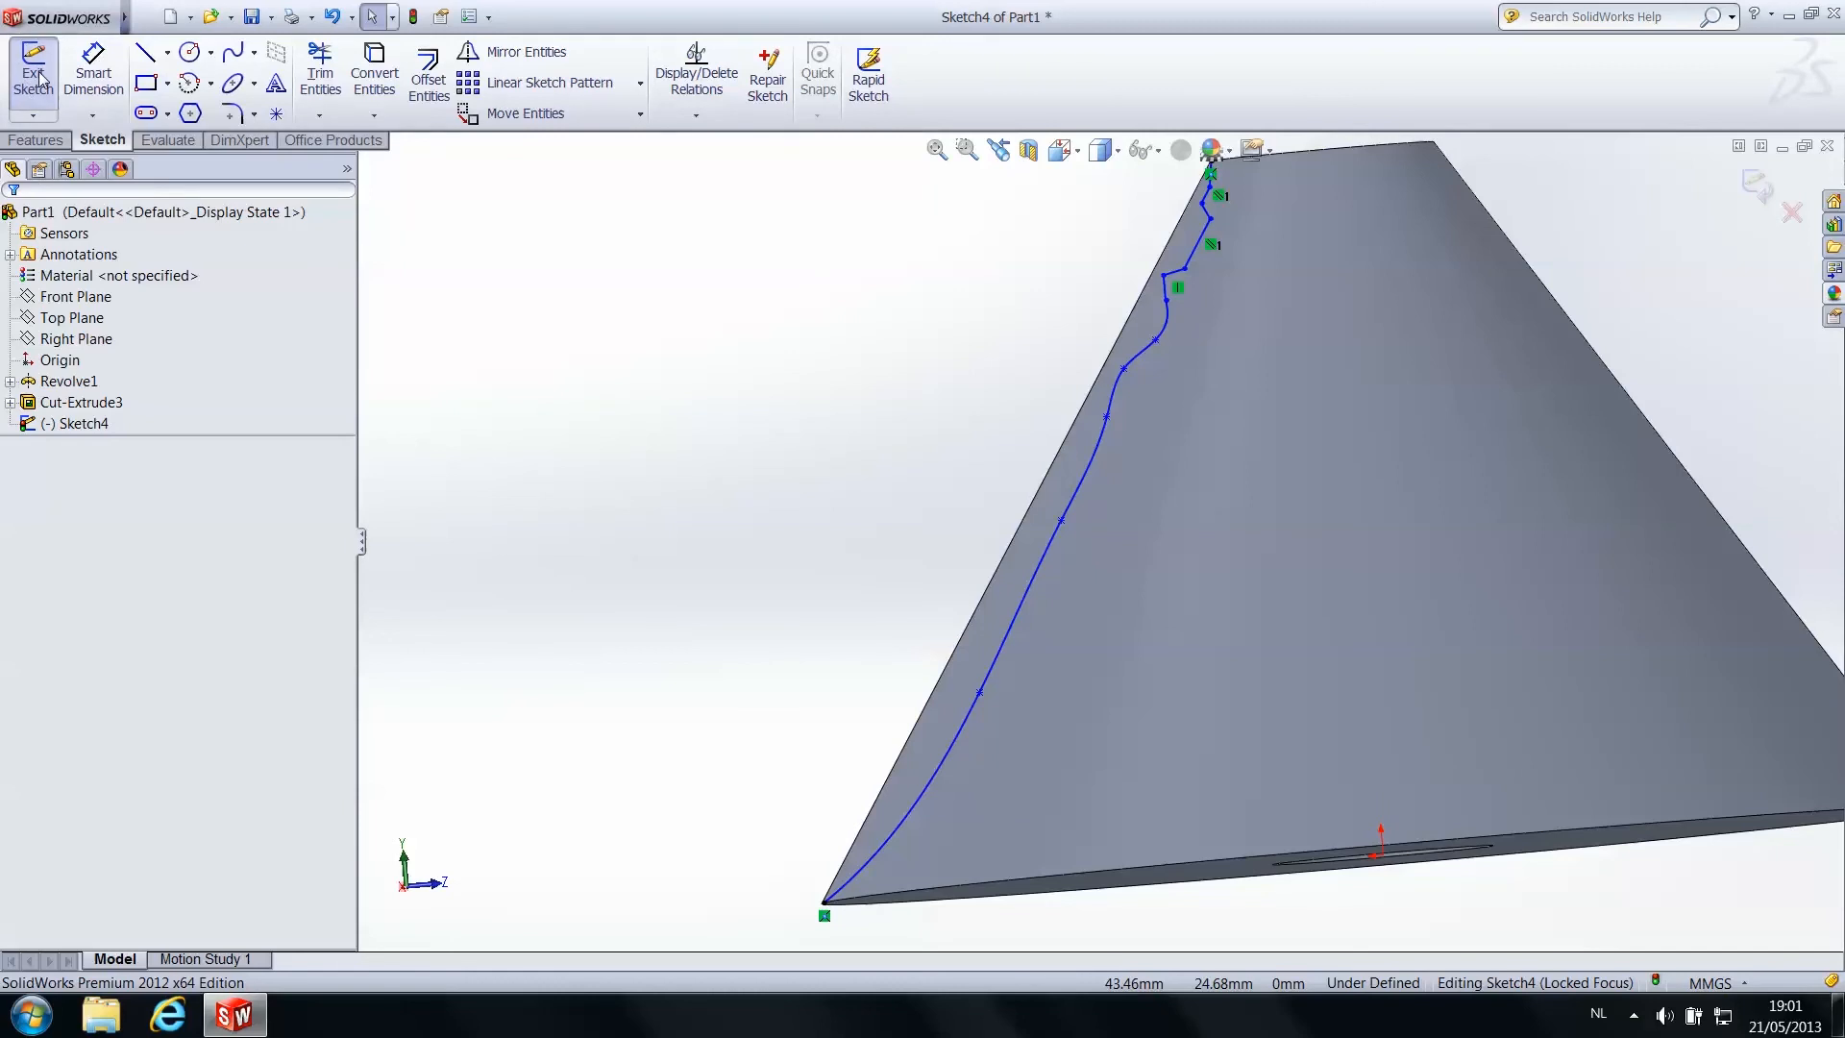
# Exit the line-and-spline sketch on the Right Plane and select it in the feature tree
pyautogui.scroll(5, 1120, 364)
pyautogui.moveTo(1151, 435); pyautogui.dragTo(1175, 449, button='middle')
pyautogui.press('Escape')
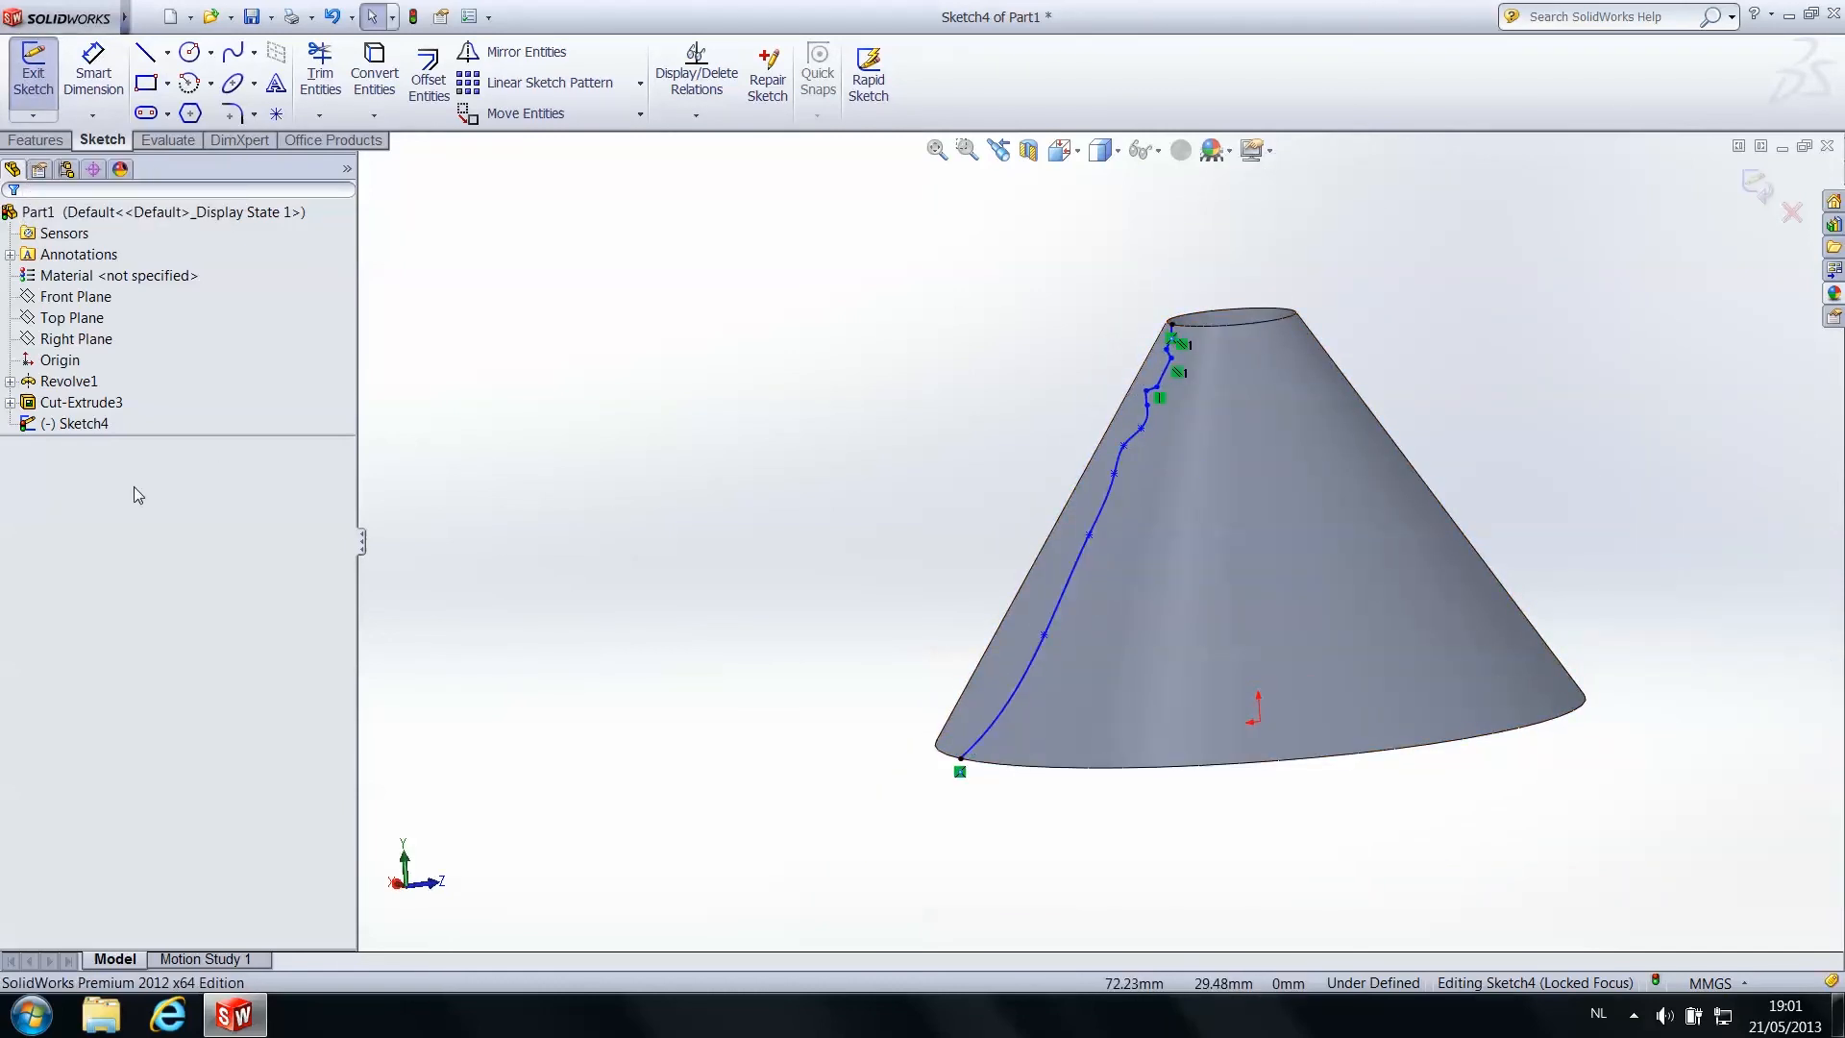
pyautogui.click(36, 116)
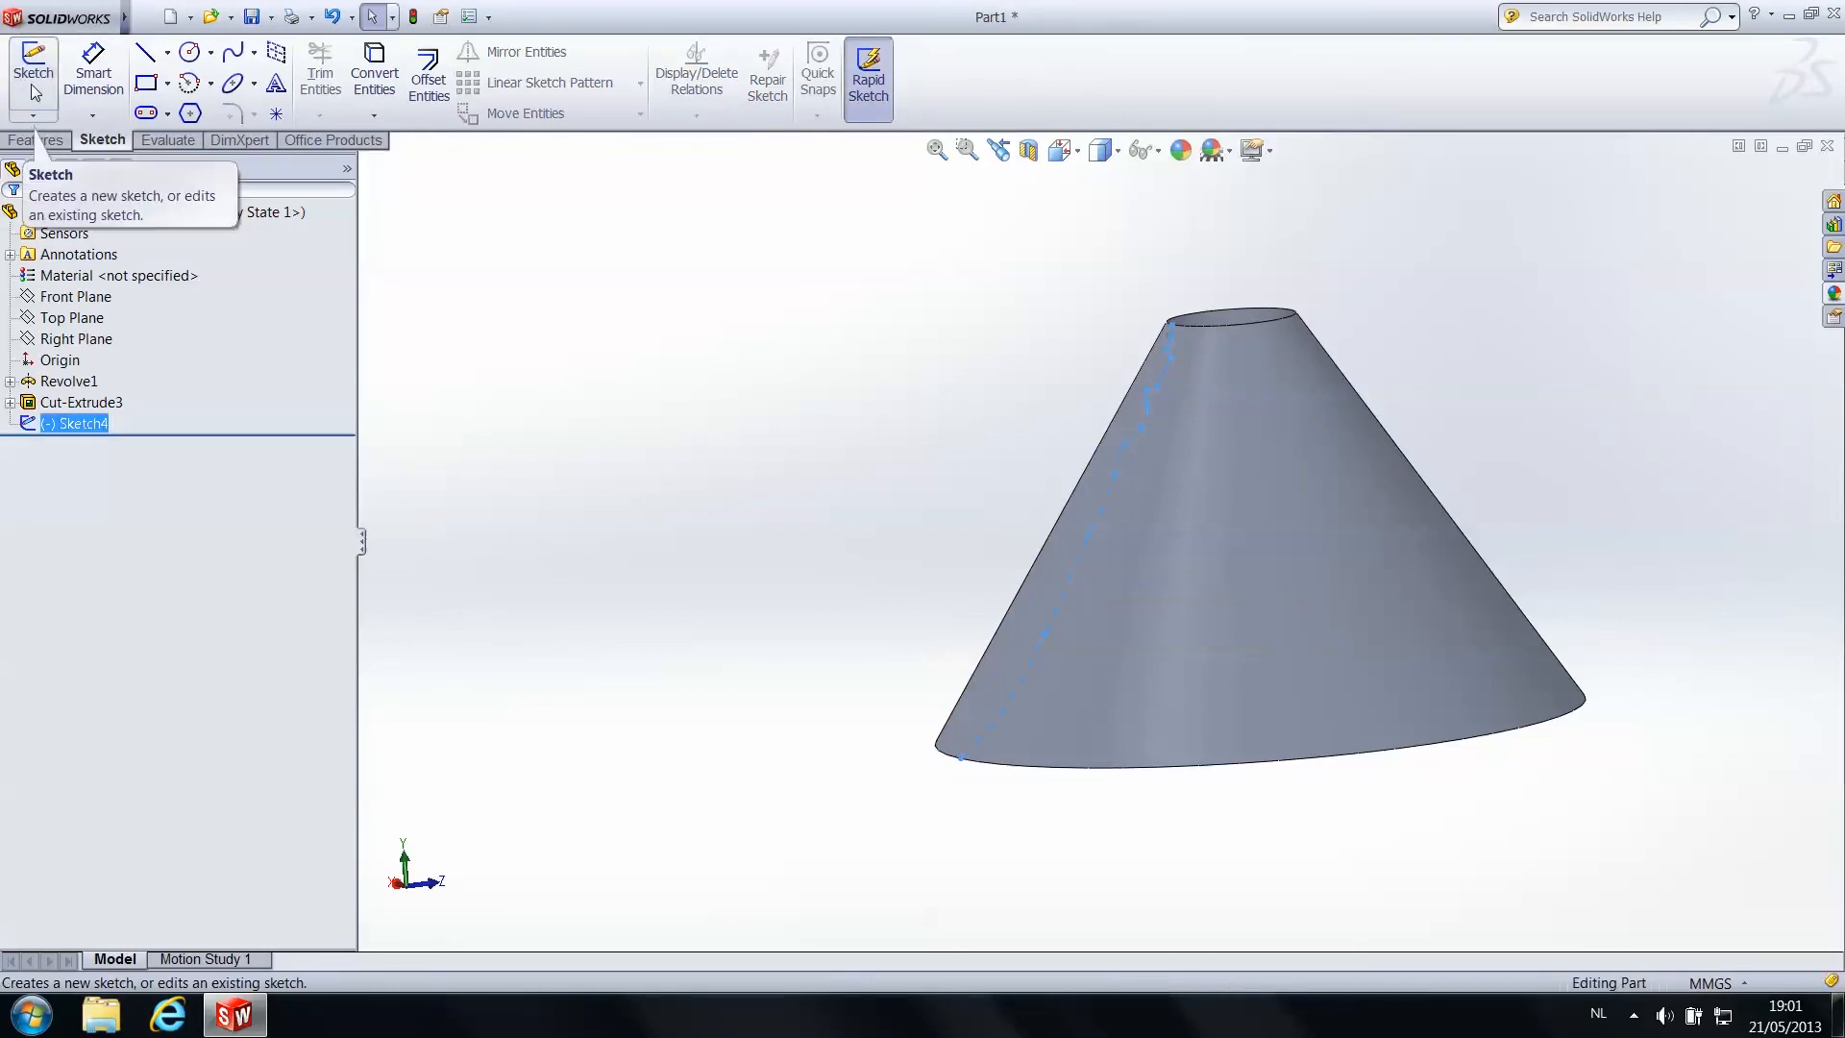
pyautogui.click(85, 426)
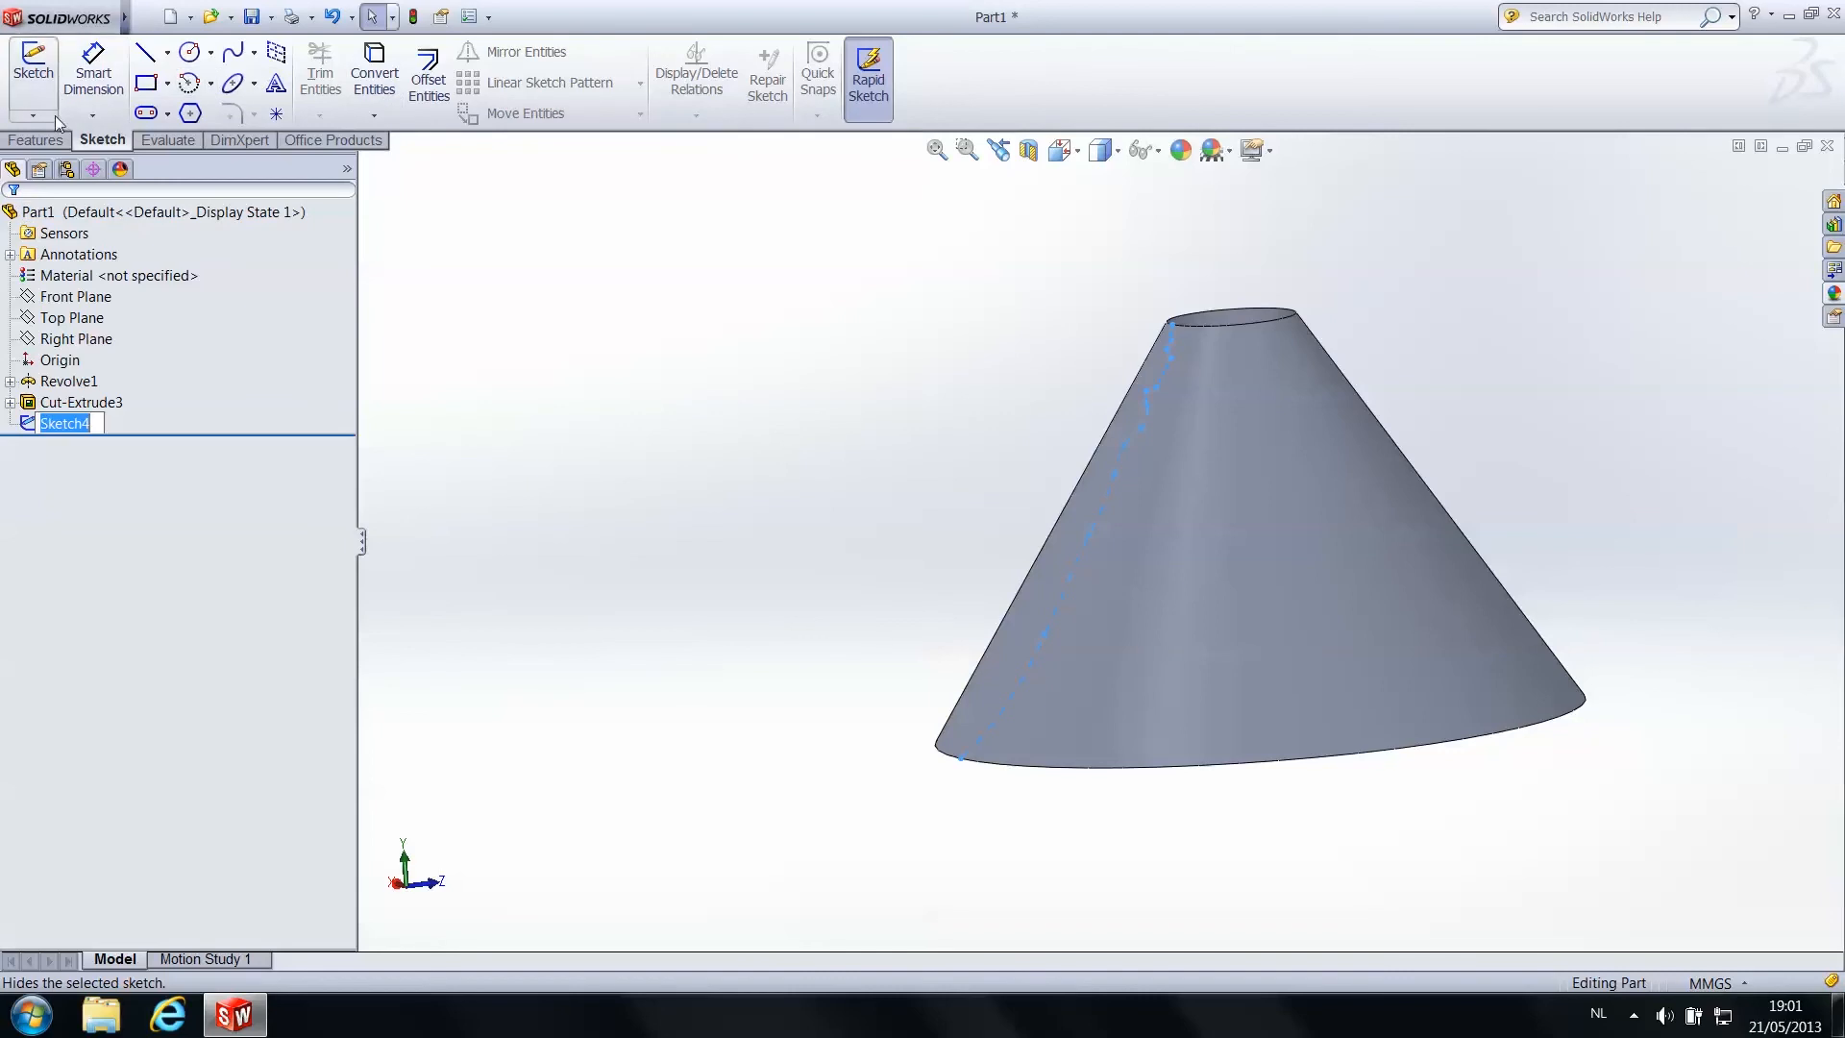
pyautogui.click(35, 139)
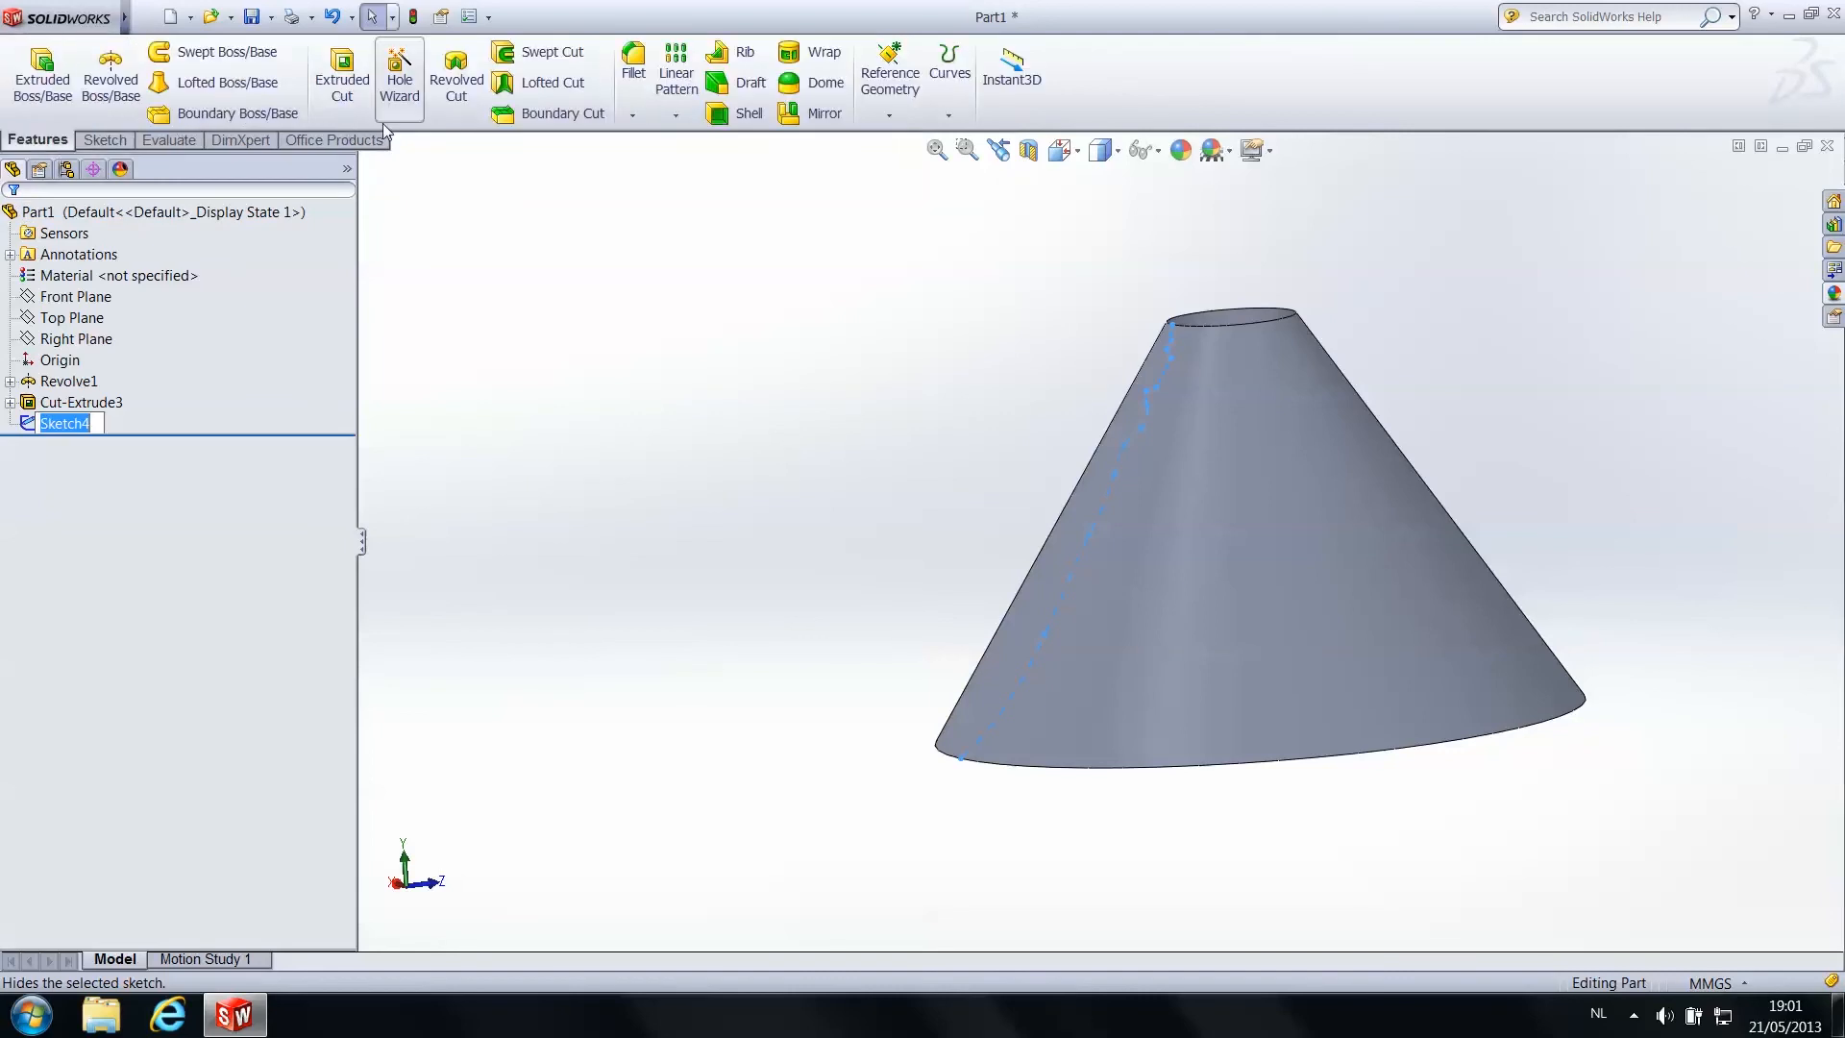
pyautogui.click(455, 89)
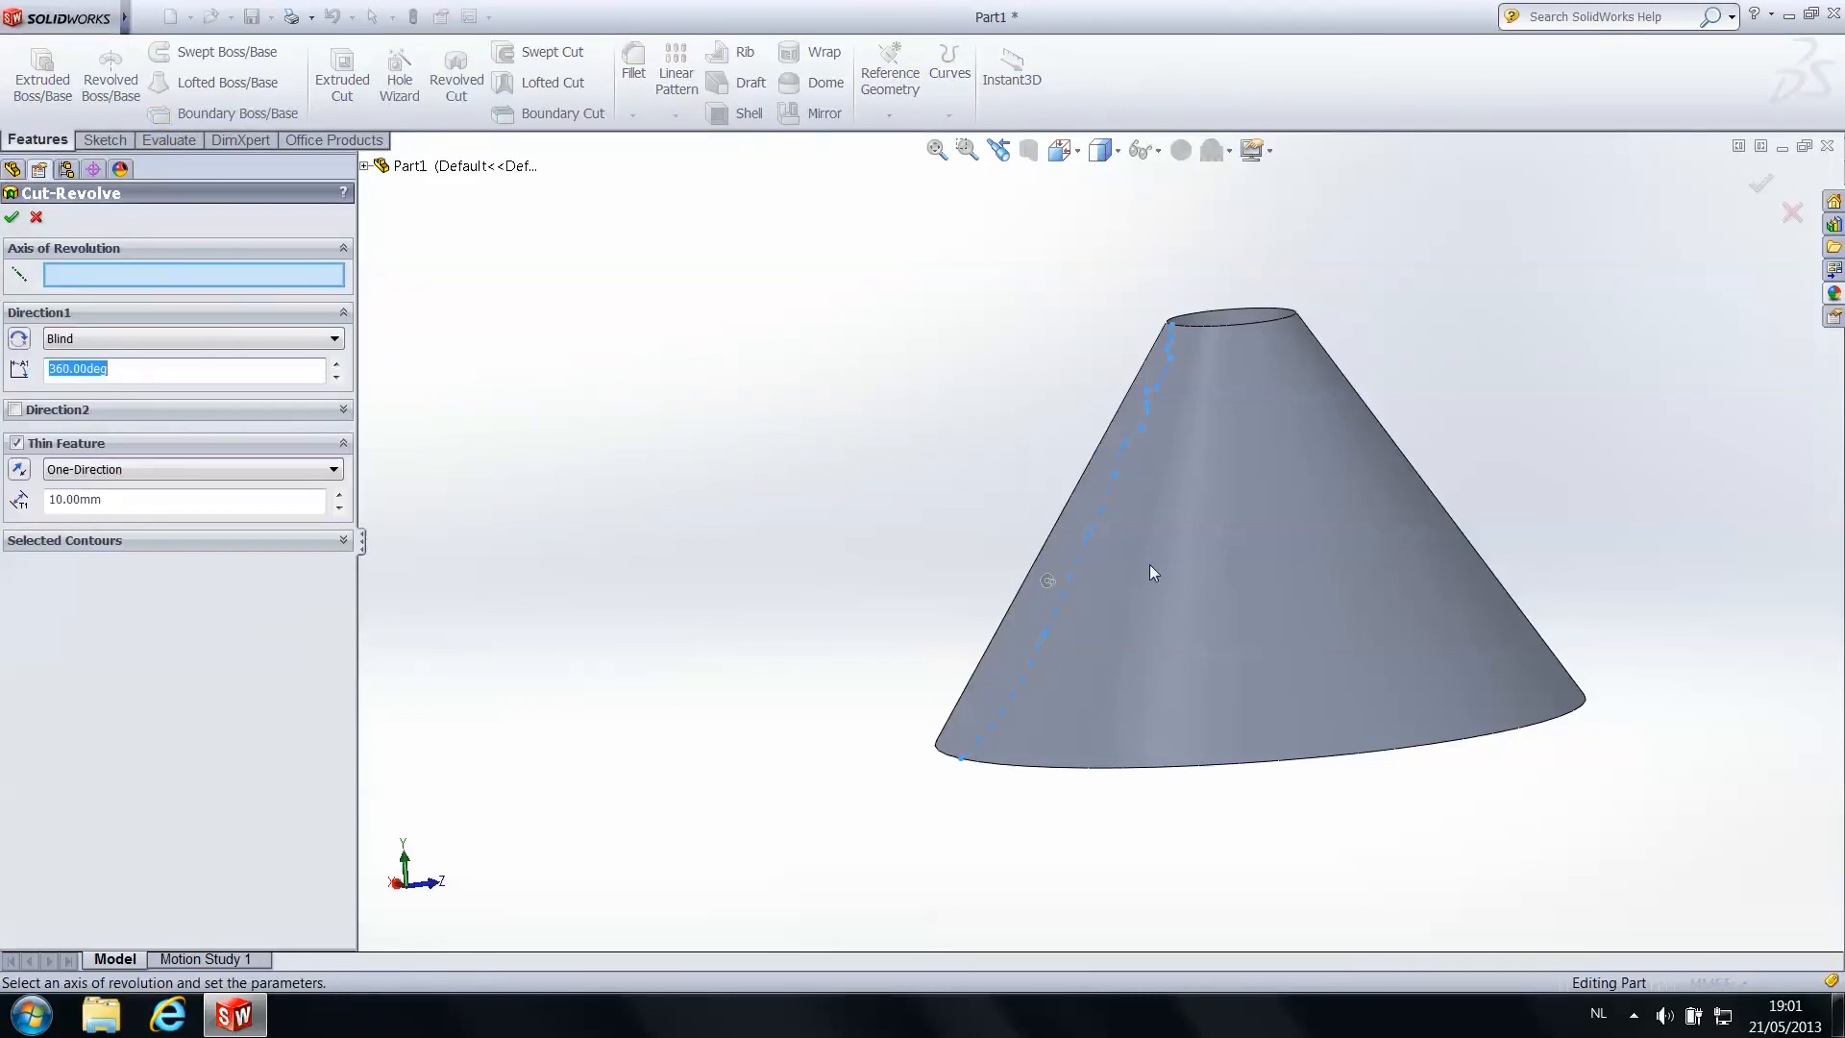
pyautogui.moveTo(1082, 533); pyautogui.dragTo(1223, 527, button='middle')
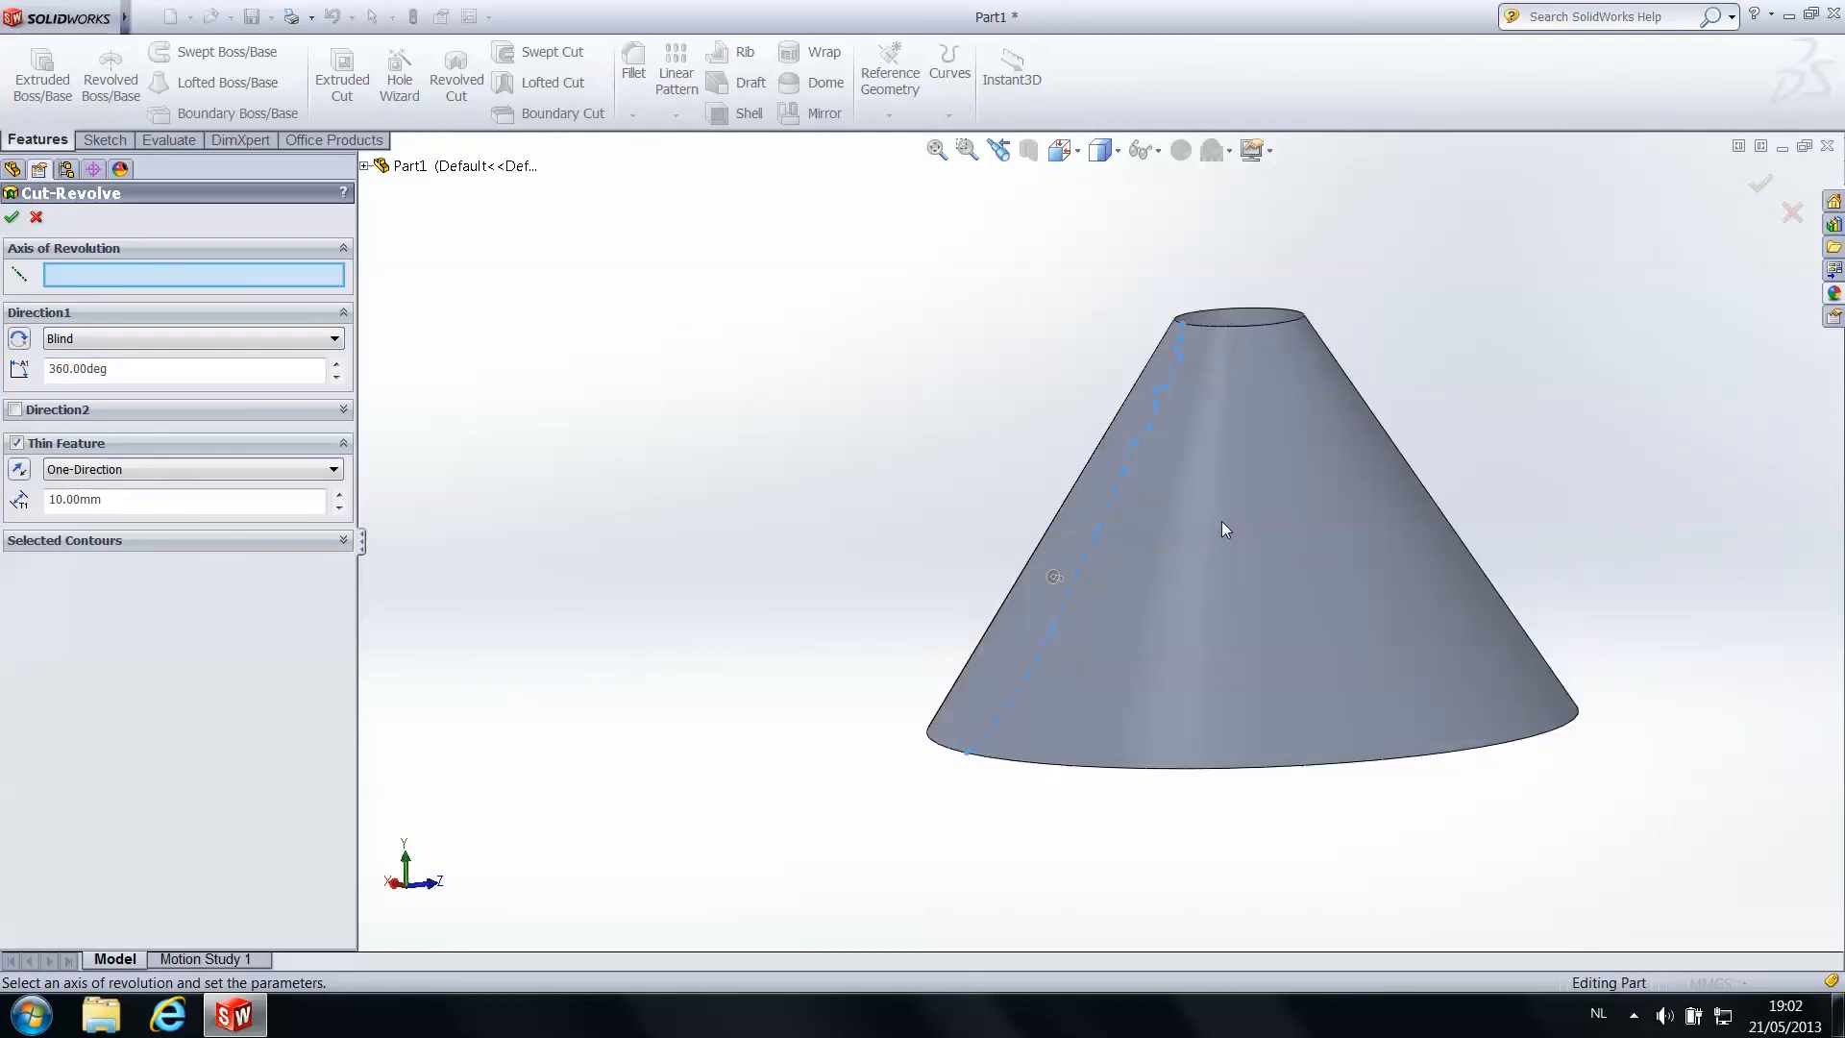
pyautogui.scroll(-2, 1134, 535)
pyautogui.moveTo(1255, 459); pyautogui.dragTo(1249, 467, button='middle')
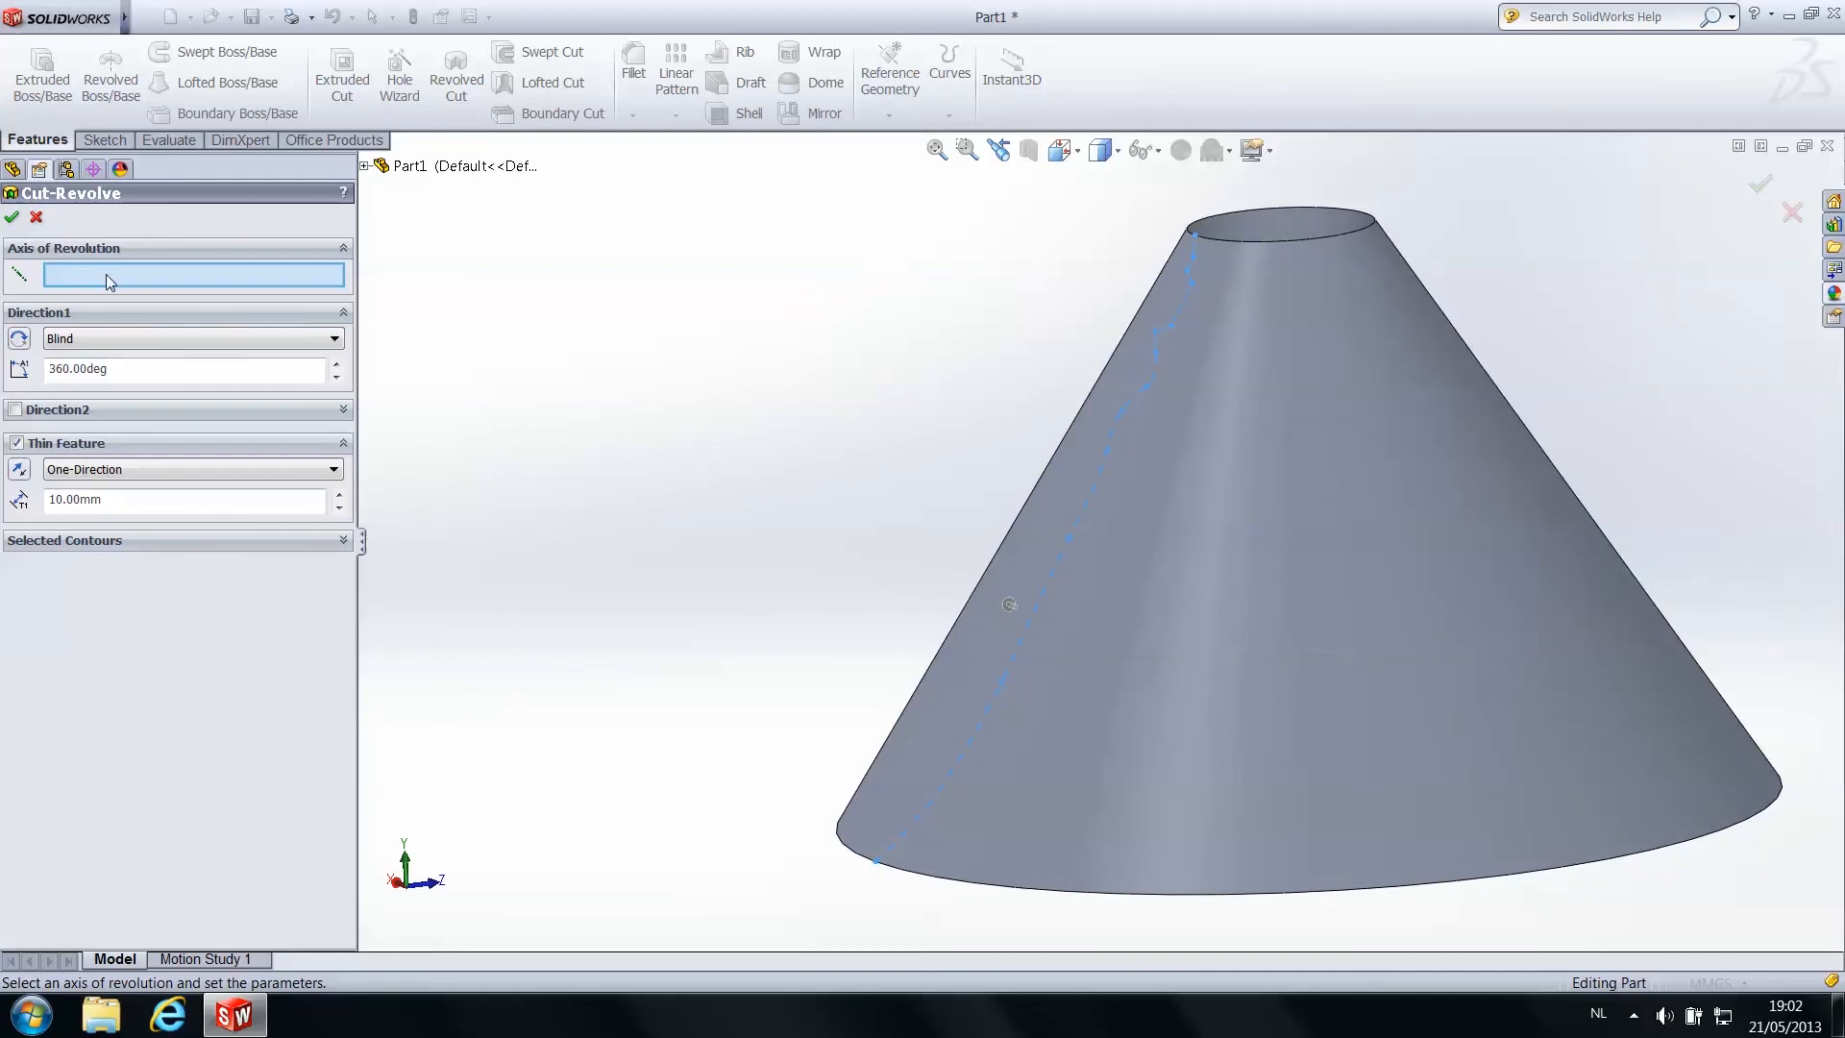
pyautogui.moveTo(1326, 383); pyautogui.dragTo(1229, 528, button='middle')
pyautogui.scroll(2, 1277, 240)
pyautogui.moveTo(1233, 528); pyautogui.dragTo(1208, 291, button='middle')
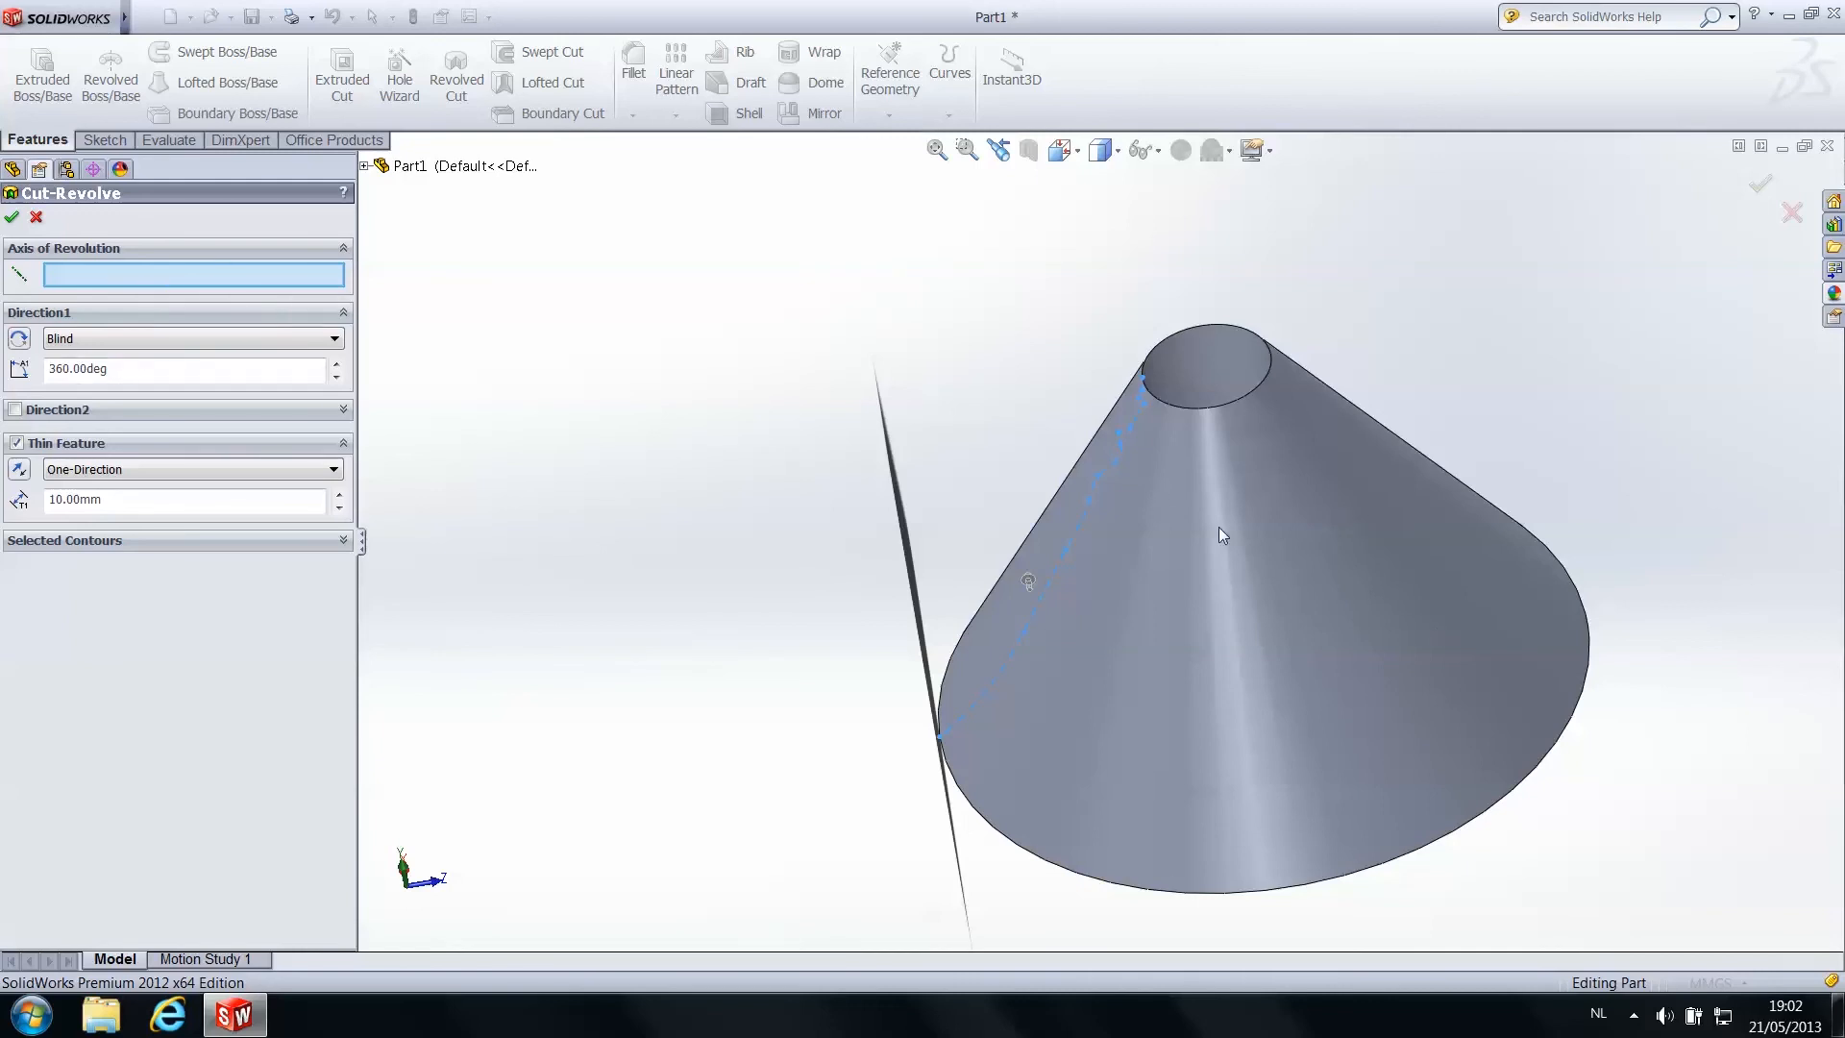
pyautogui.moveTo(1235, 498); pyautogui.dragTo(1232, 384, button='middle')
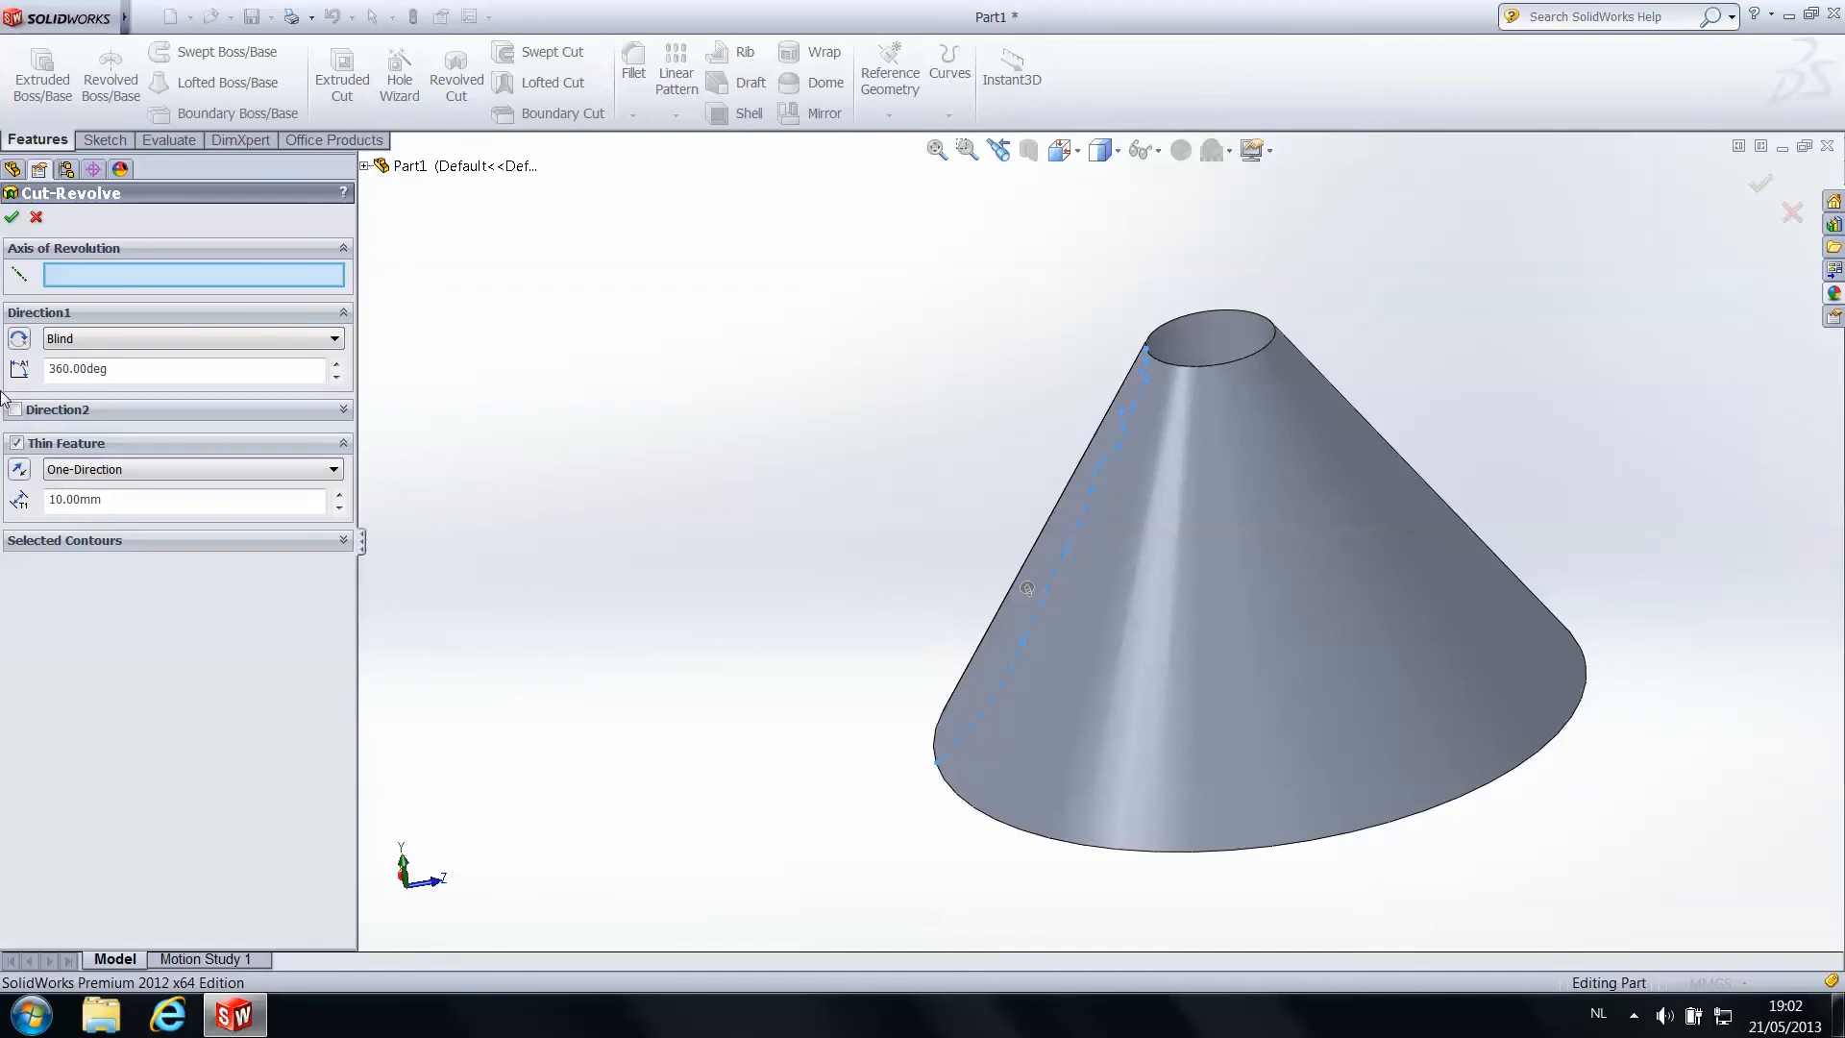
pyautogui.click(37, 219)
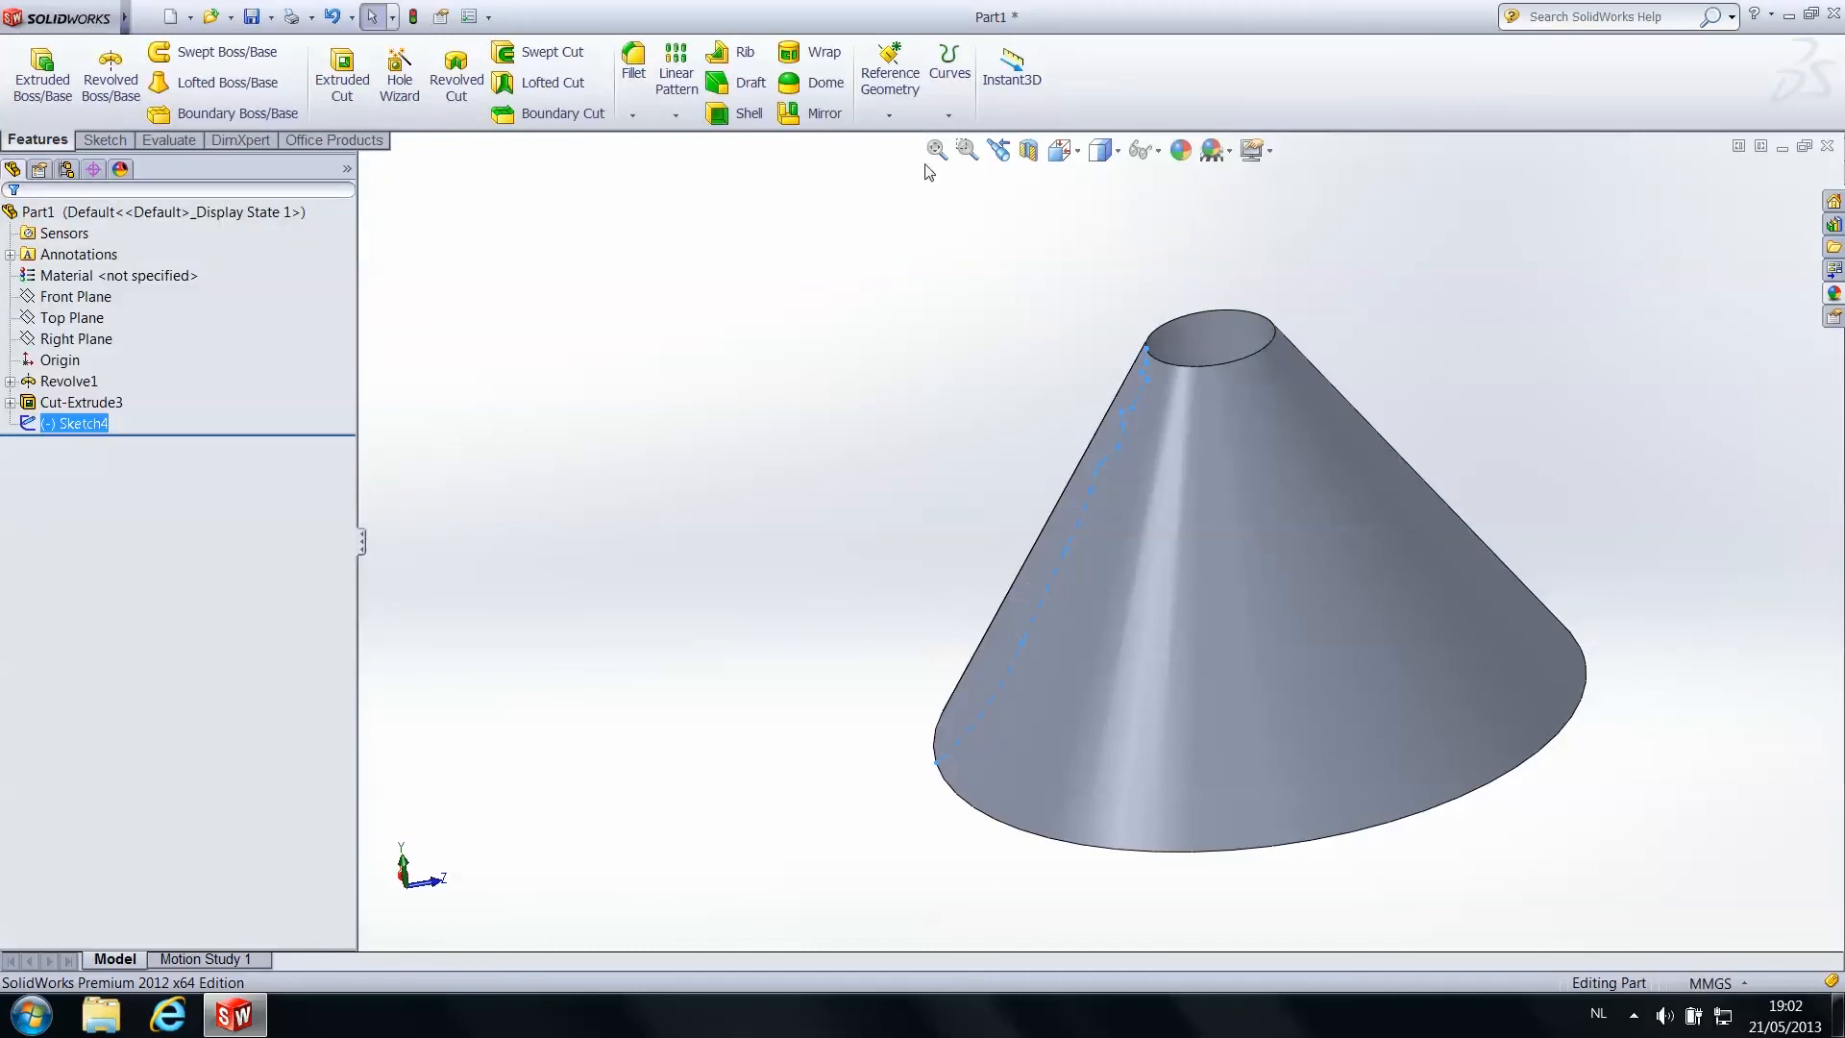
# Create a reference axis through the cone's centre from the intersection of the Front Plane and Right Plane
pyautogui.click(911, 83)
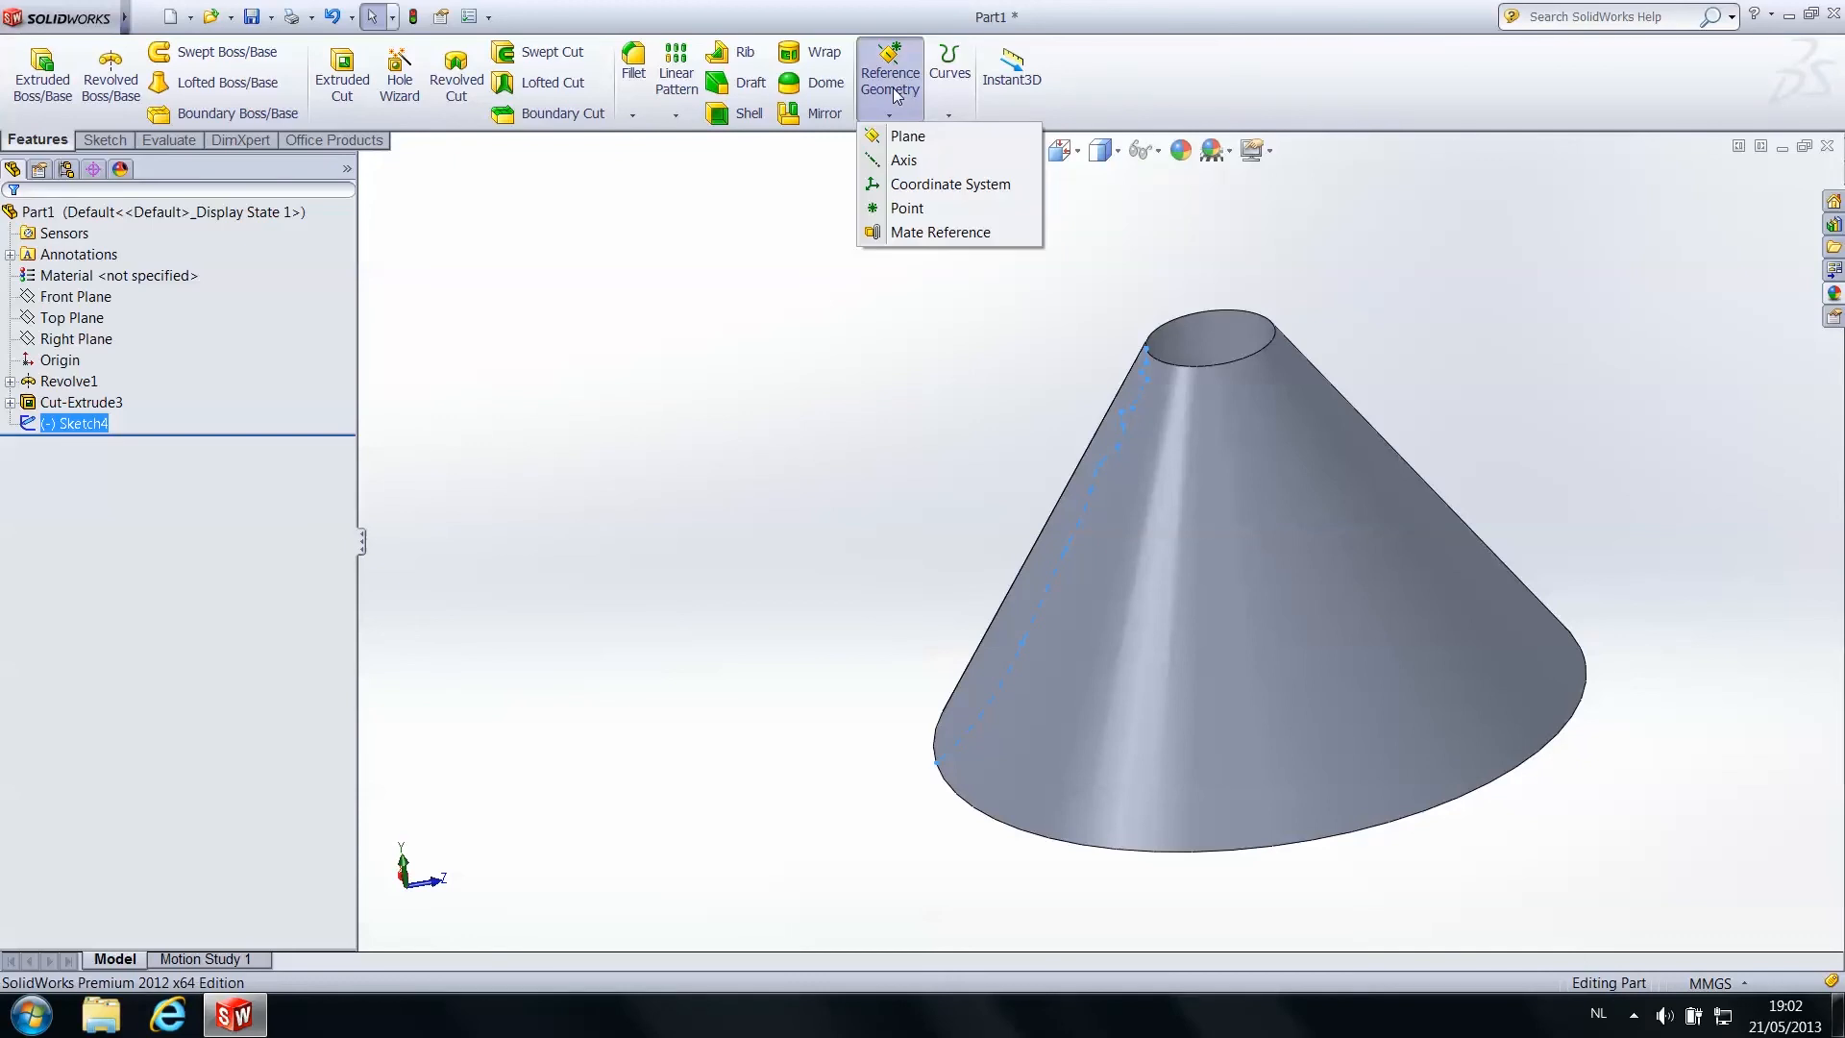
pyautogui.click(903, 161)
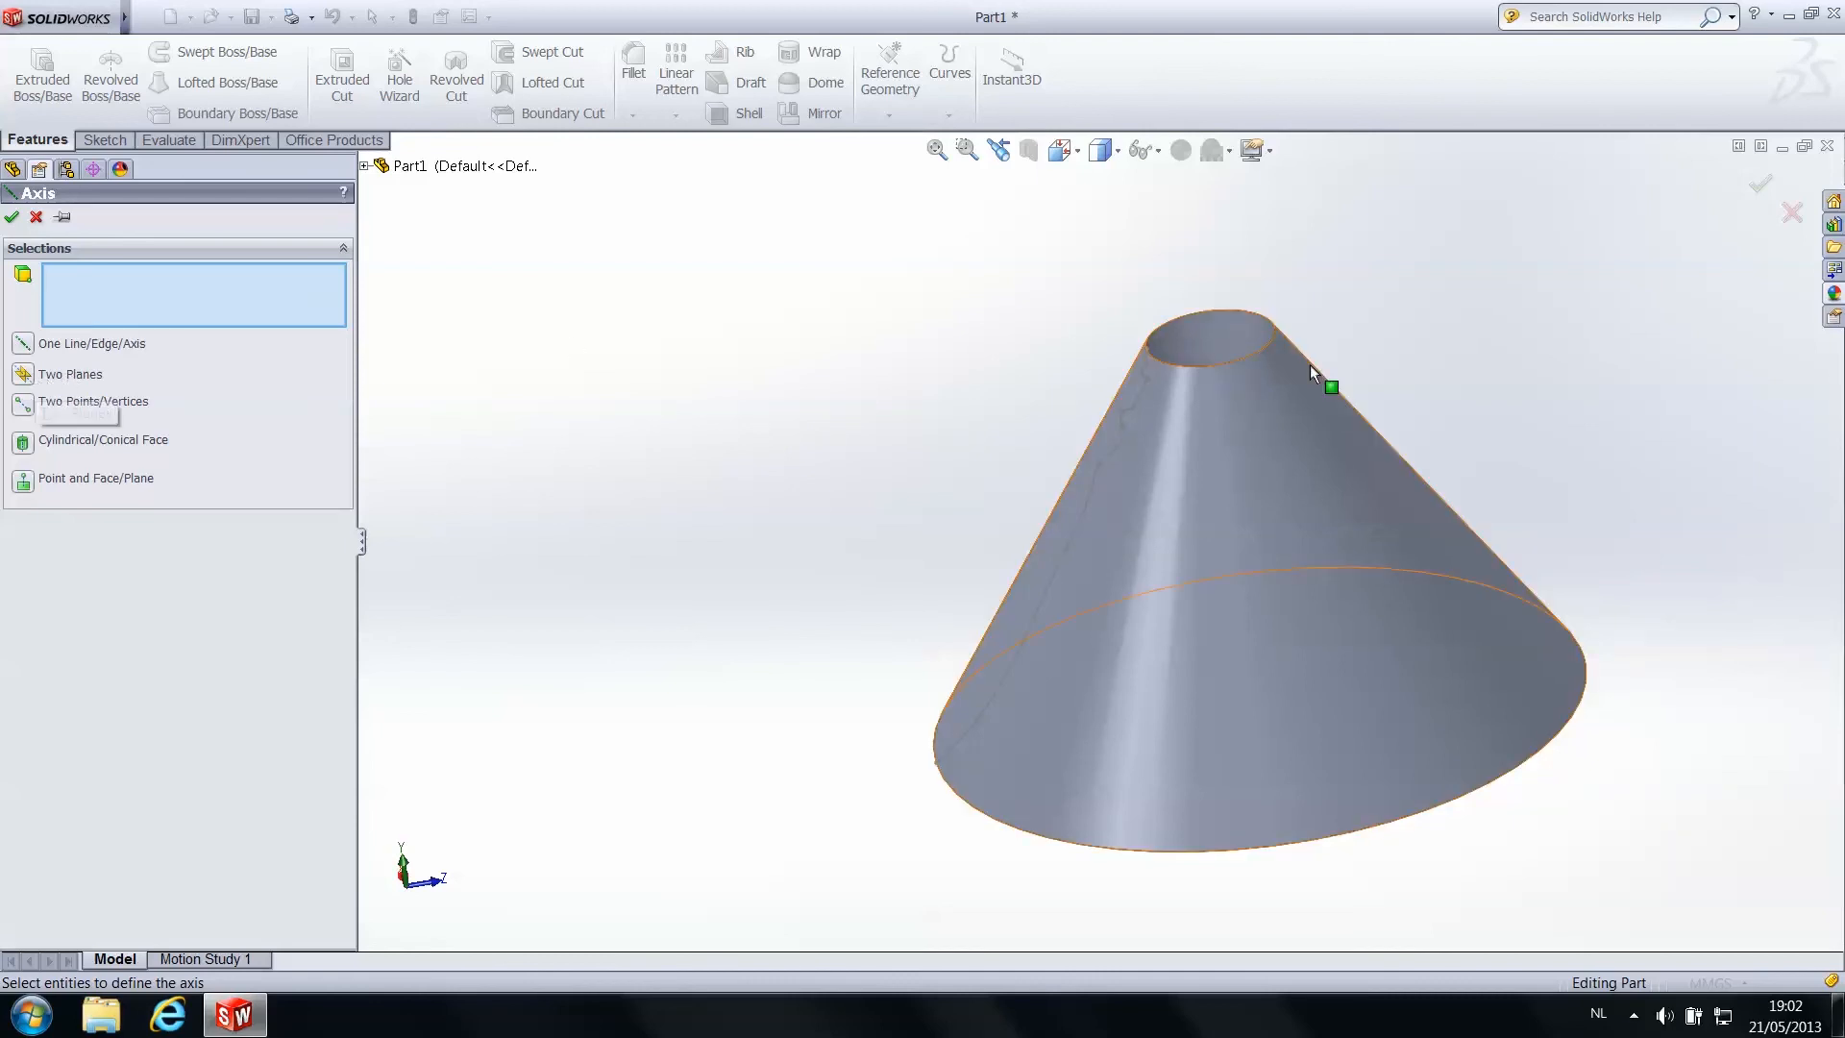
pyautogui.click(55, 375)
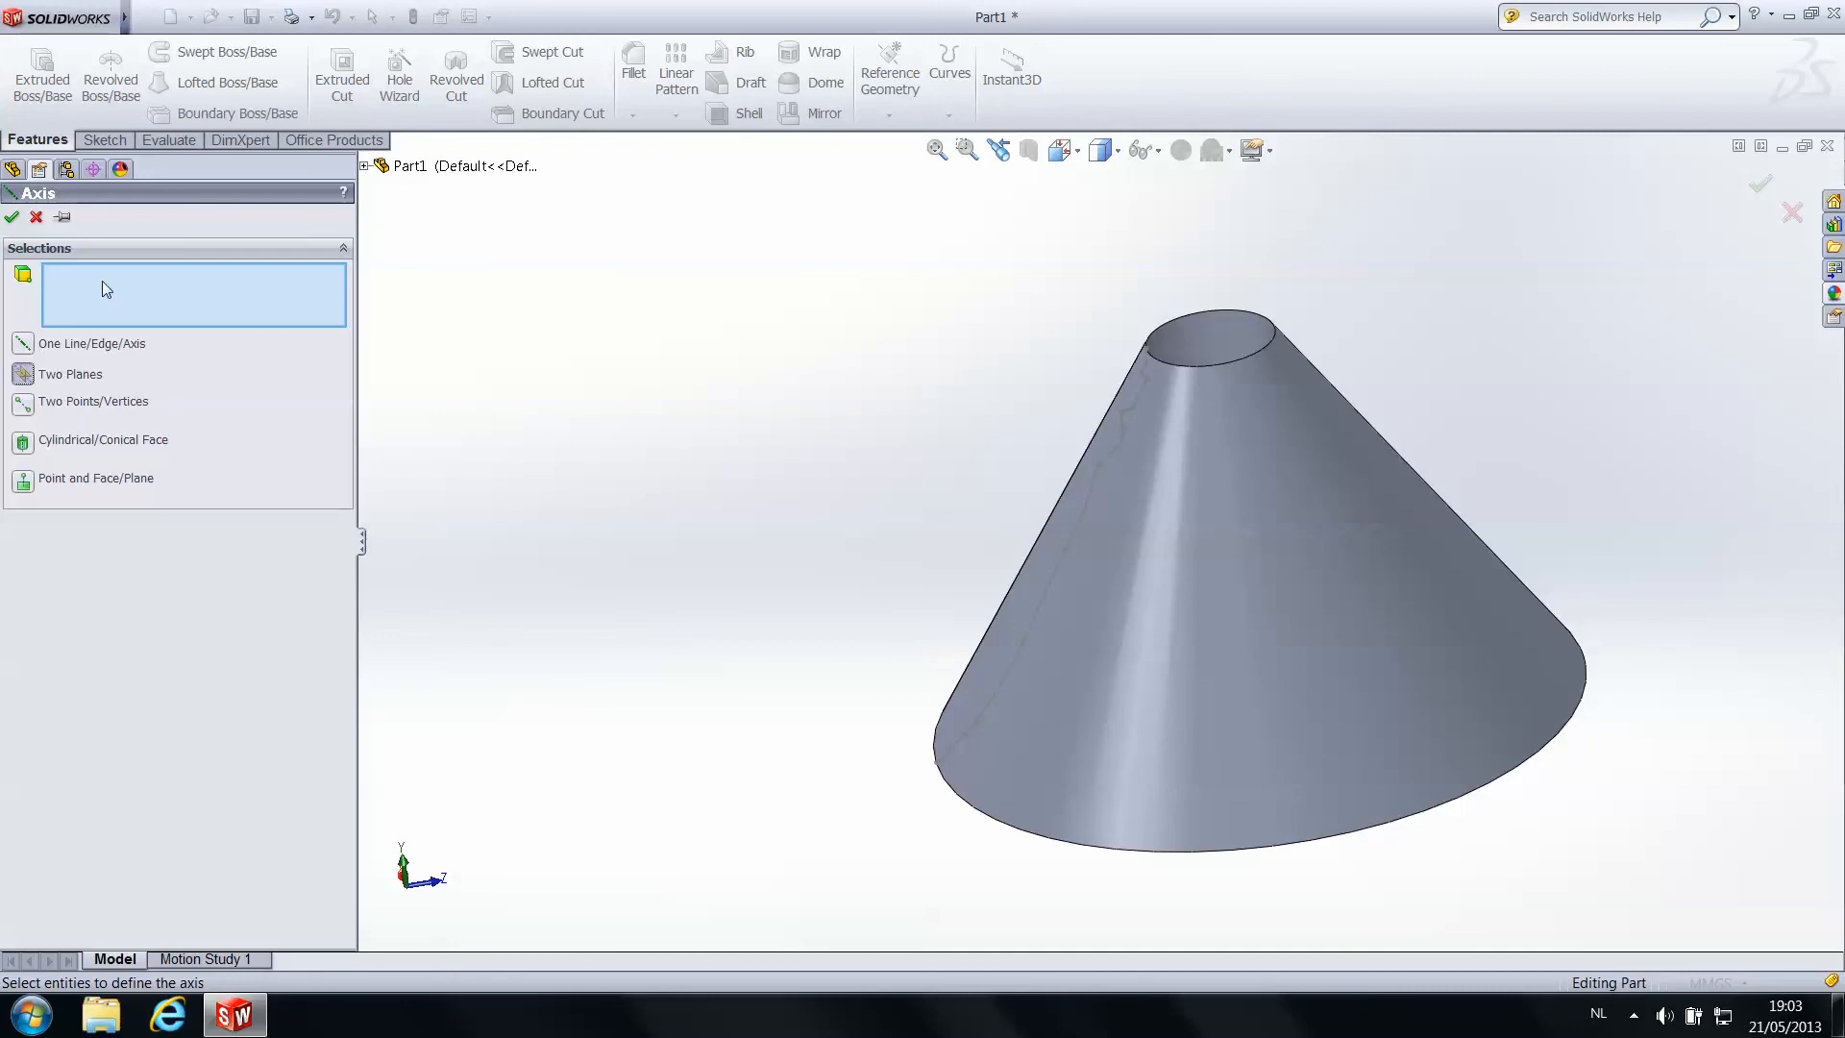
pyautogui.click(365, 166)
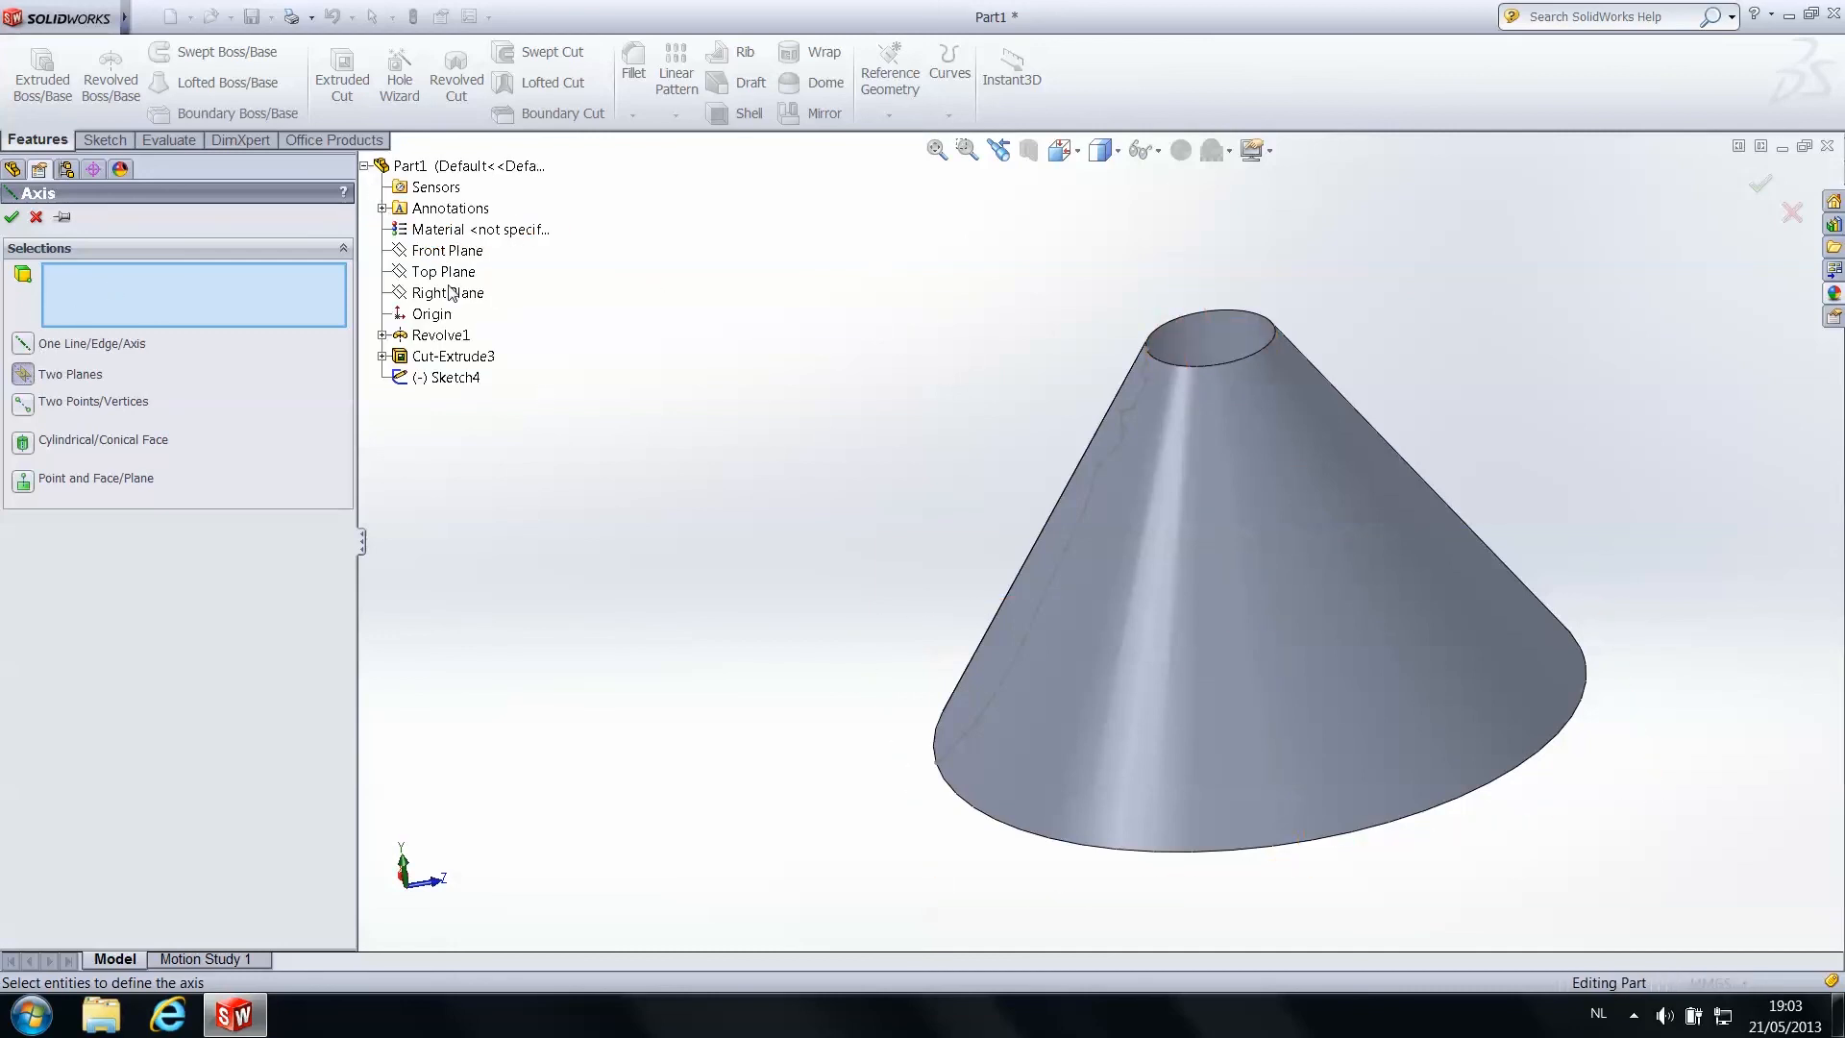
pyautogui.click(437, 253)
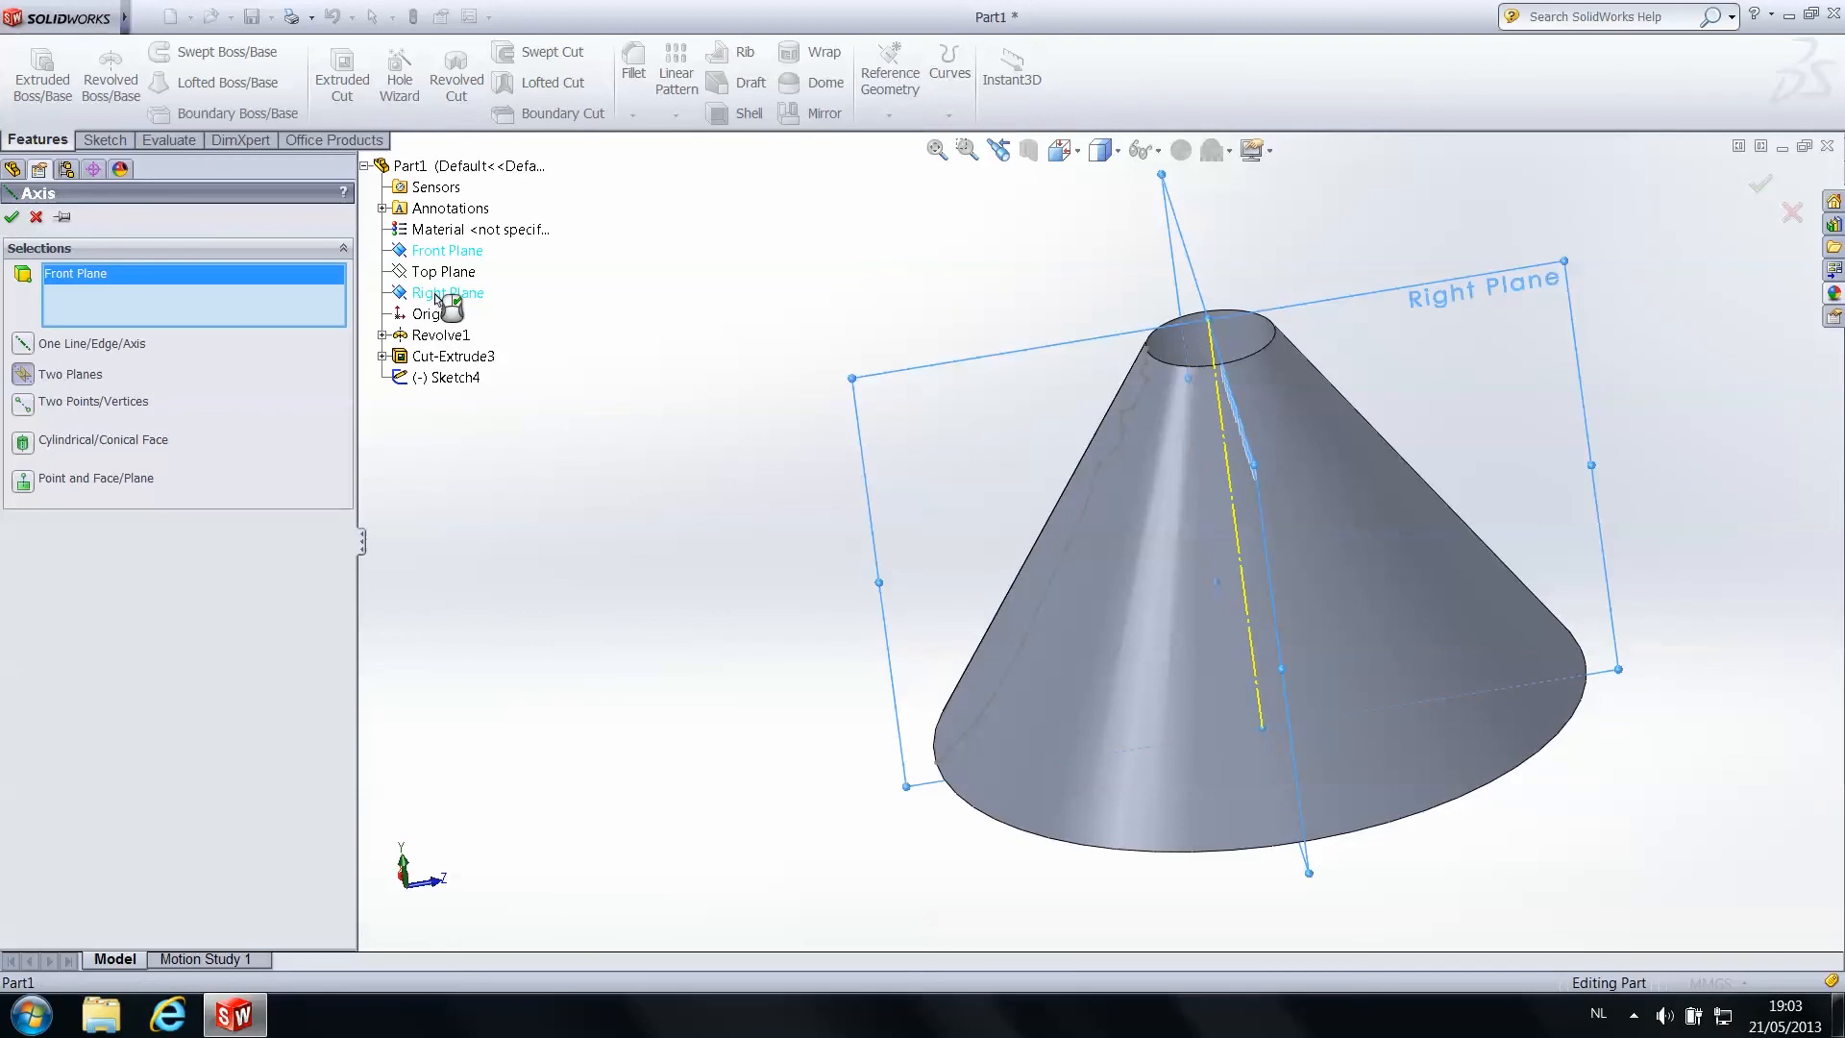
pyautogui.click(439, 294)
pyautogui.scroll(-5, 1240, 402)
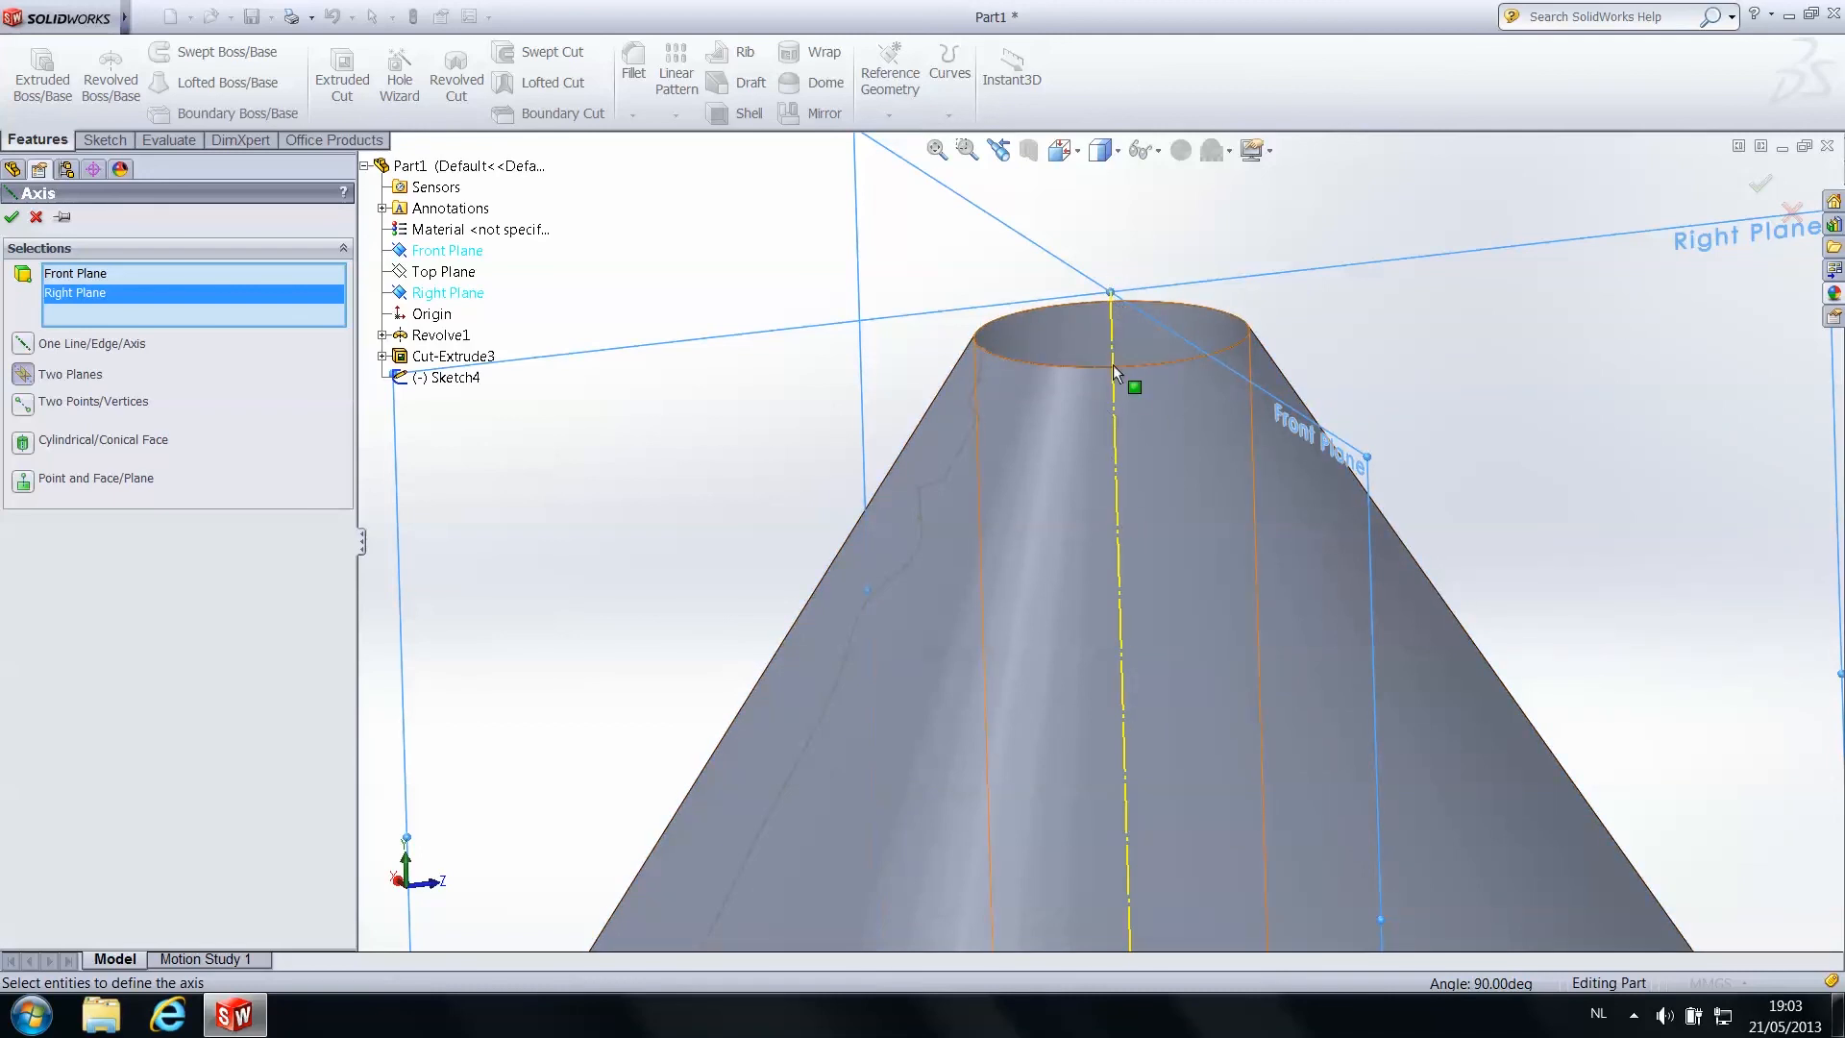
pyautogui.moveTo(1129, 348); pyautogui.dragTo(1105, 284, button='middle')
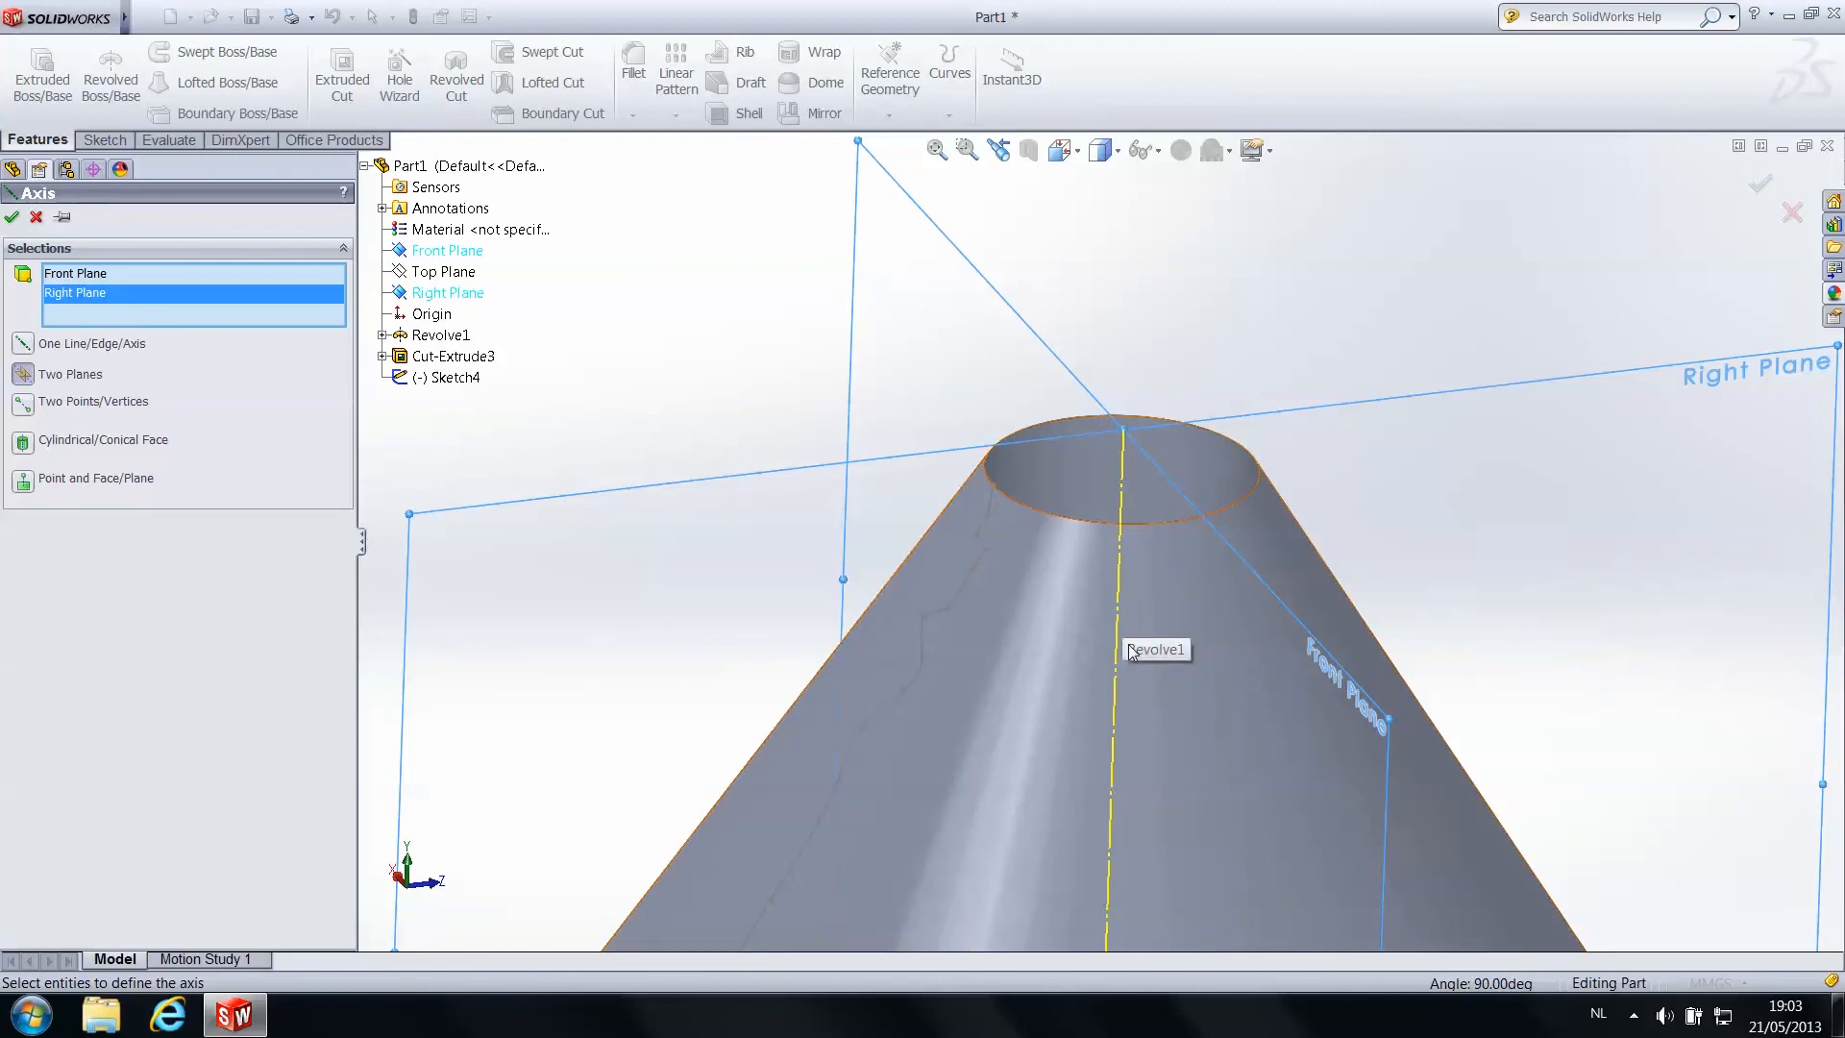
pyautogui.scroll(5, 1119, 672)
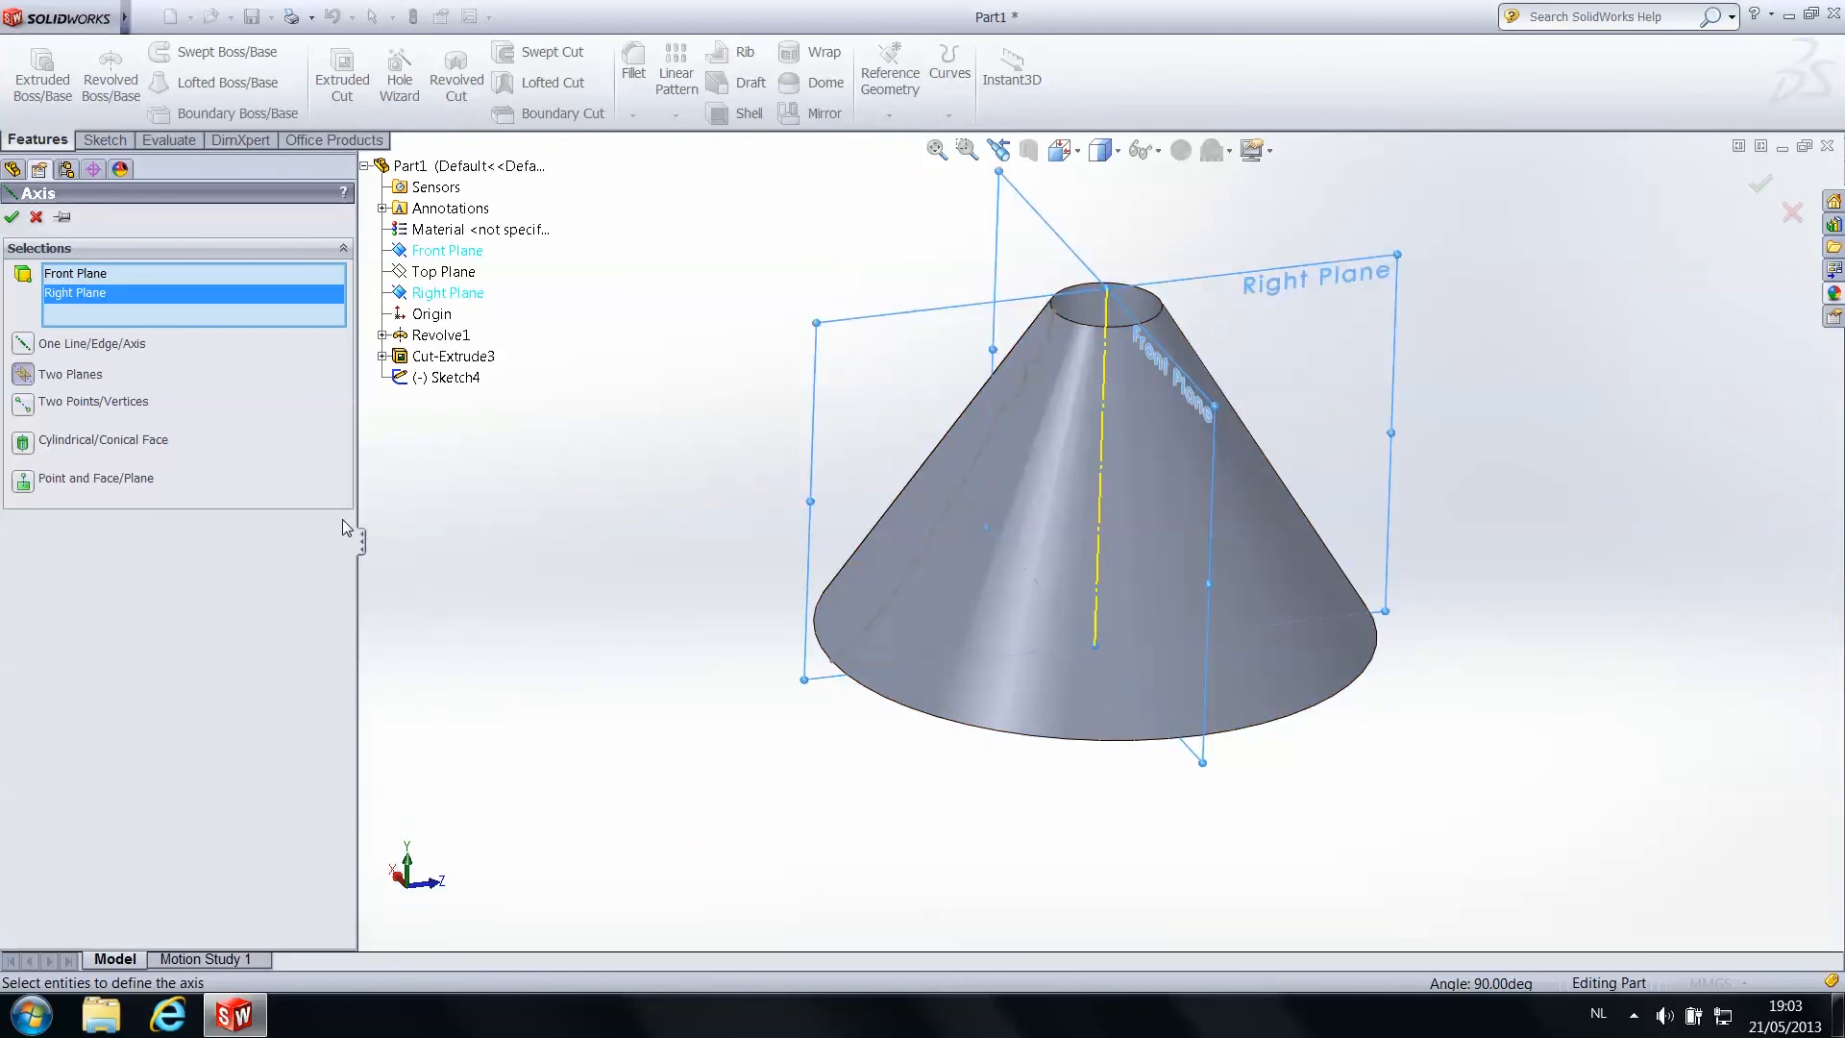
pyautogui.click(12, 218)
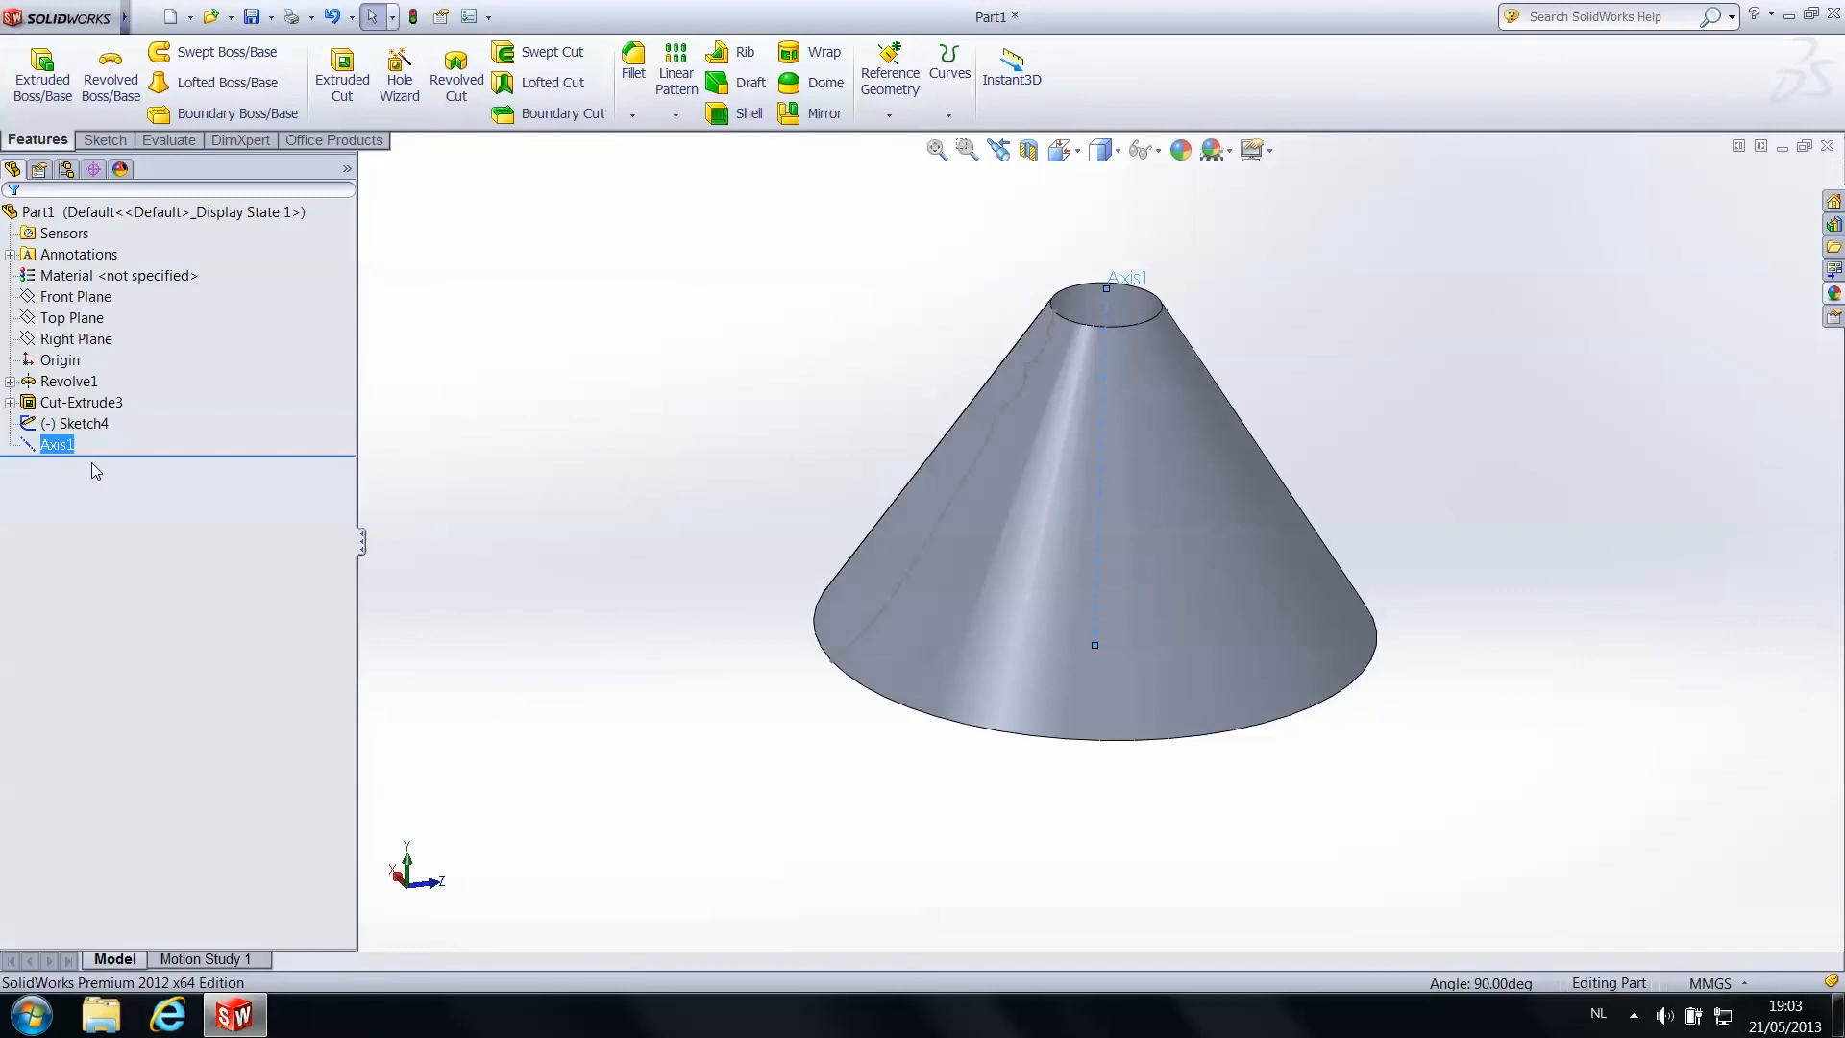
# Start a revolved cut of the line-and-spline sketch with the cone's central reference axis as the axis of revolution
pyautogui.click(75, 424)
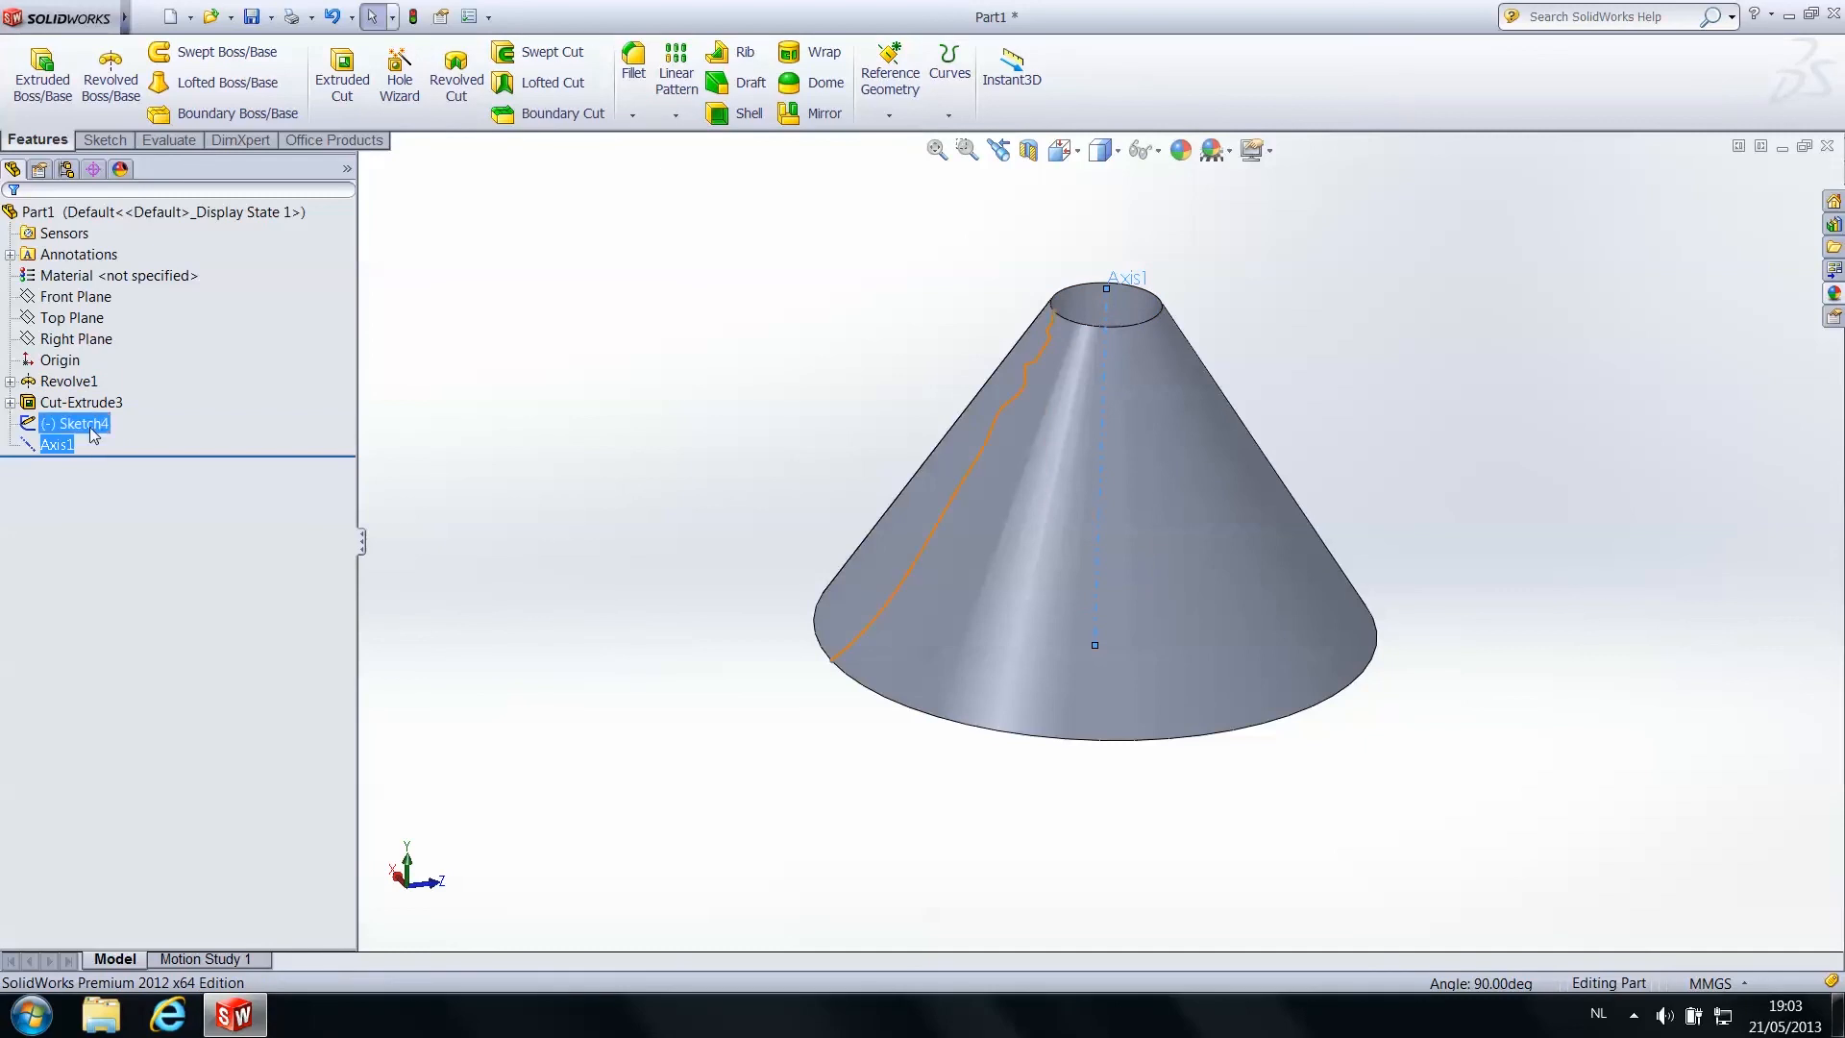
pyautogui.click(455, 82)
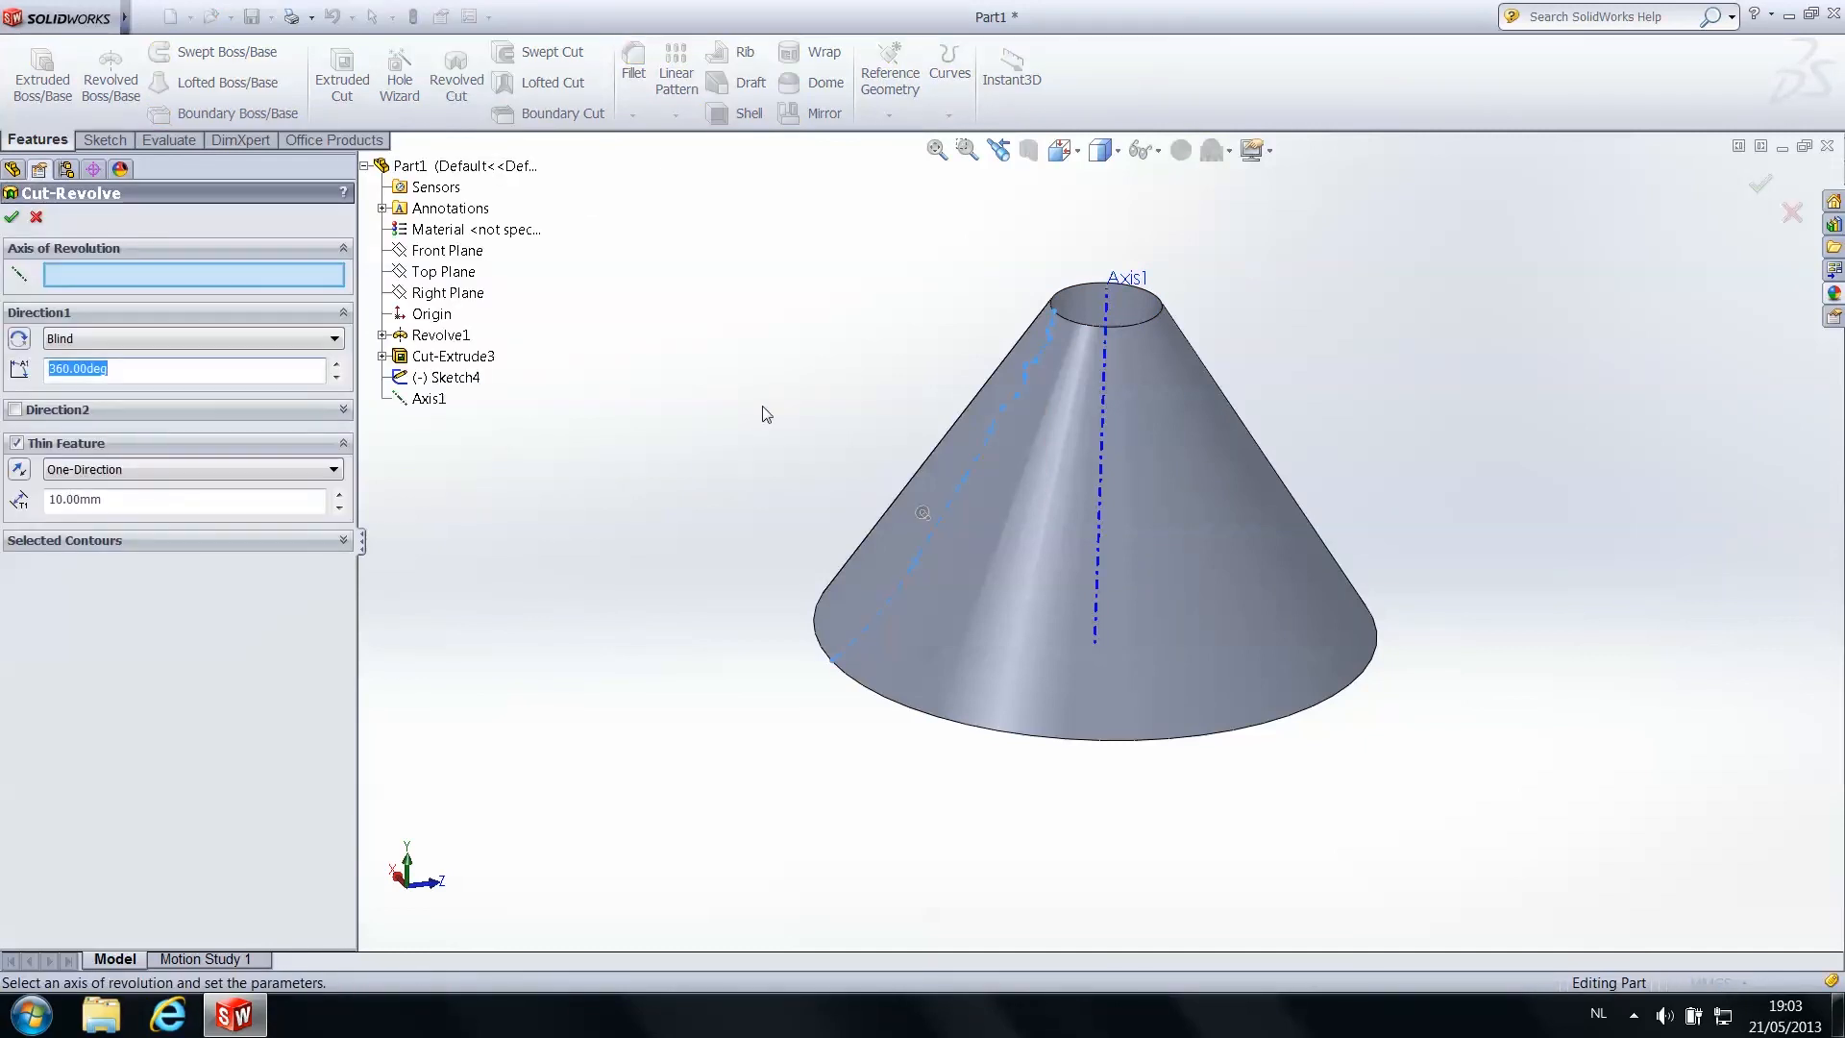
pyautogui.scroll(-4, 1107, 315)
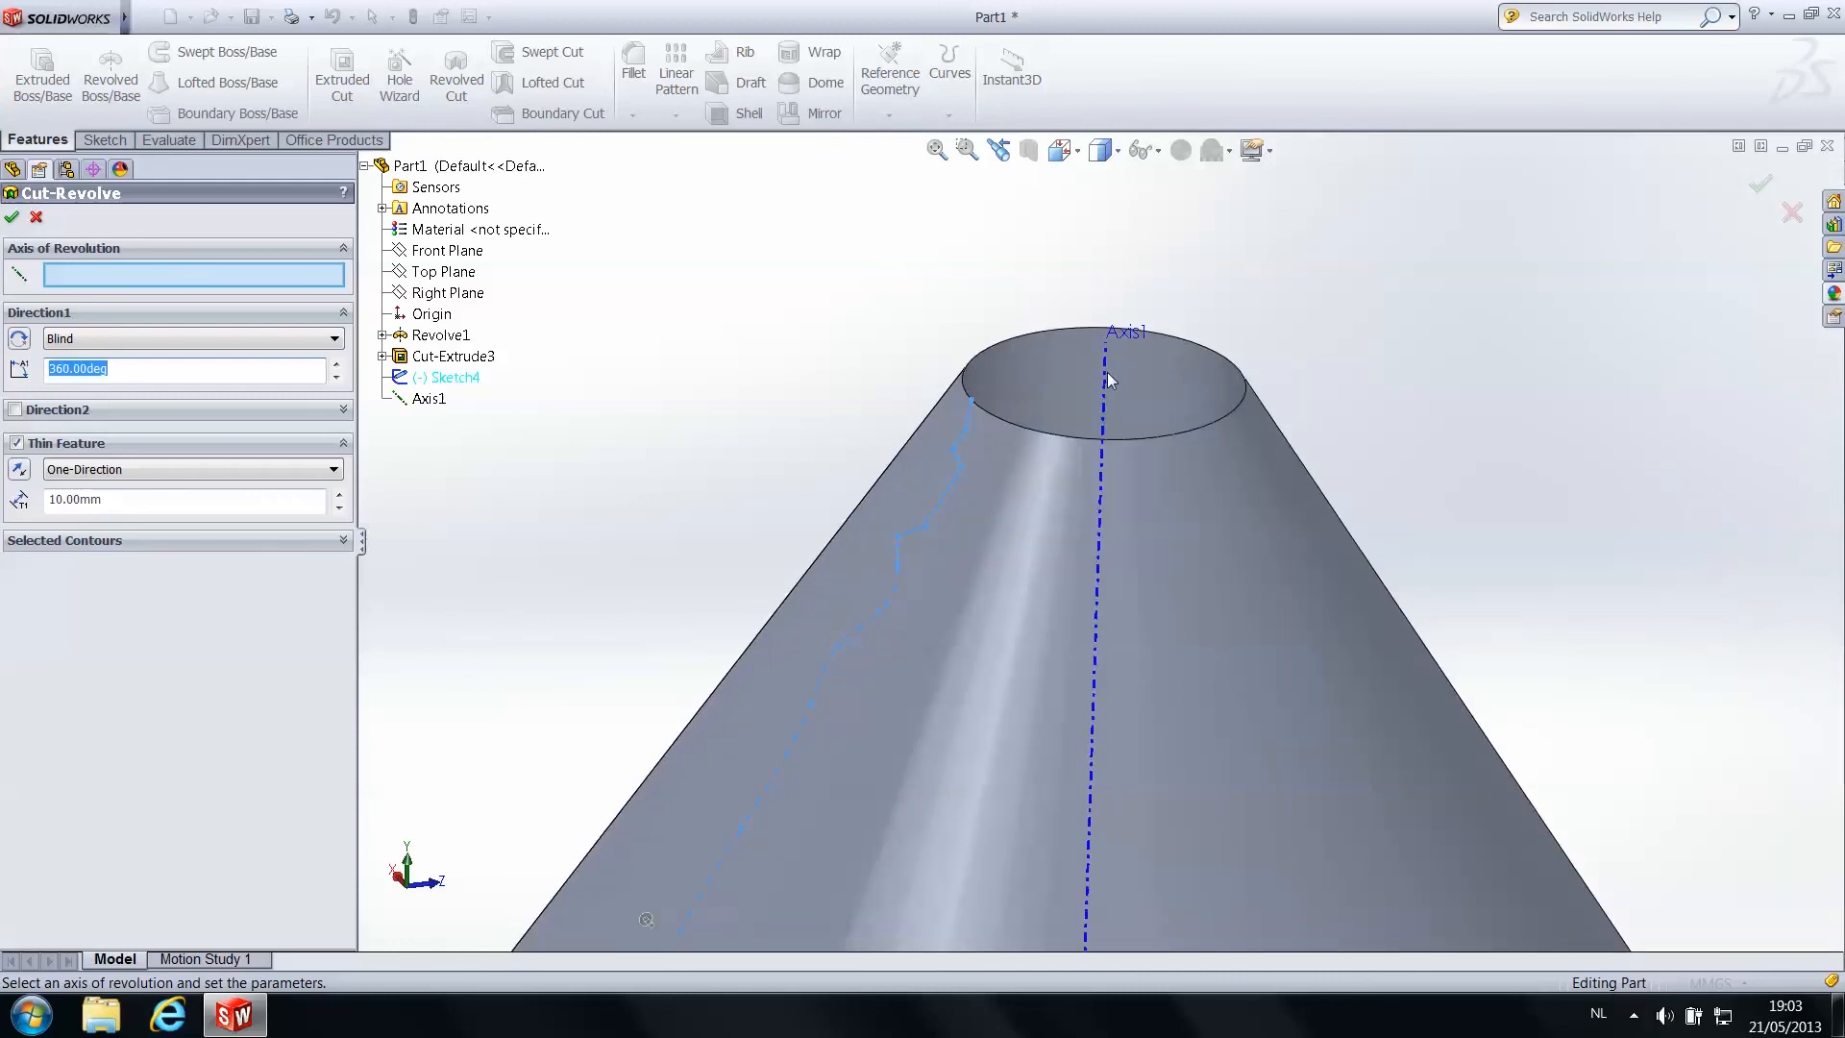
pyautogui.click(1105, 370)
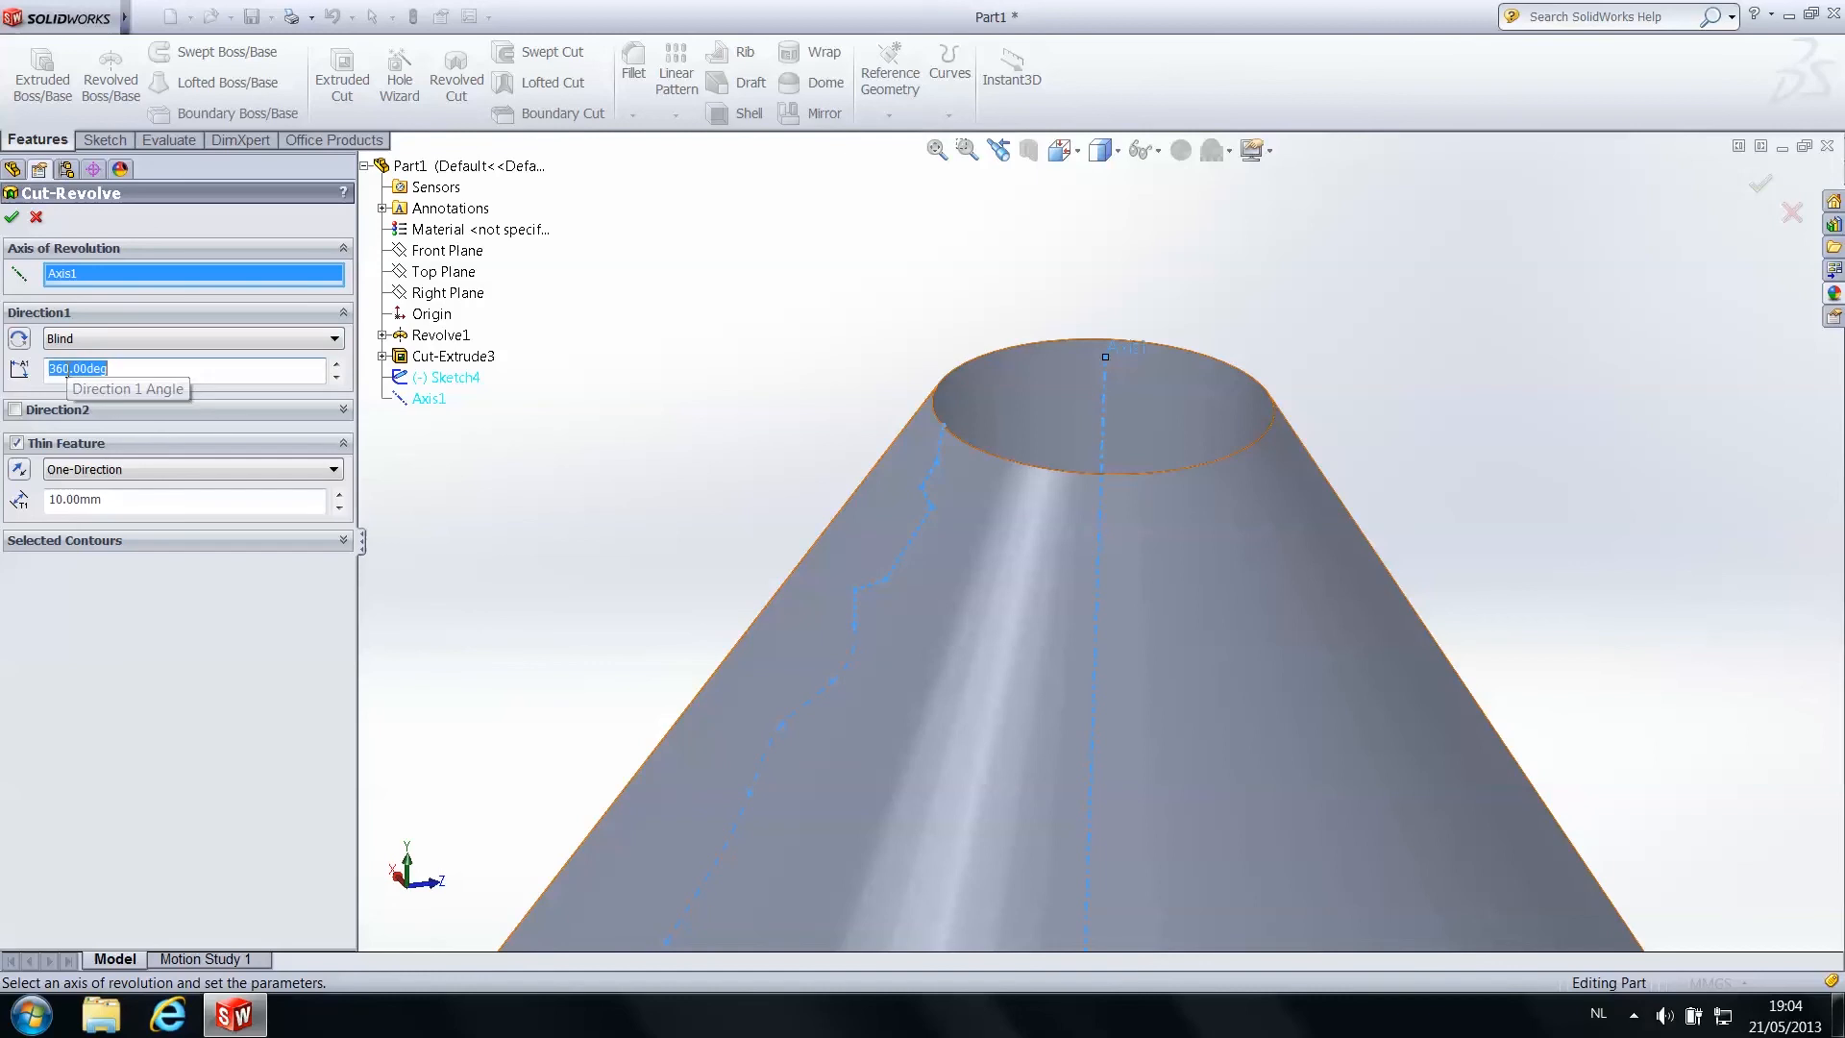
# Try to apply the revolved cut with a blind angle of 180° and the 10 mm thin feature, and abandon the command
pyautogui.click(117, 341)
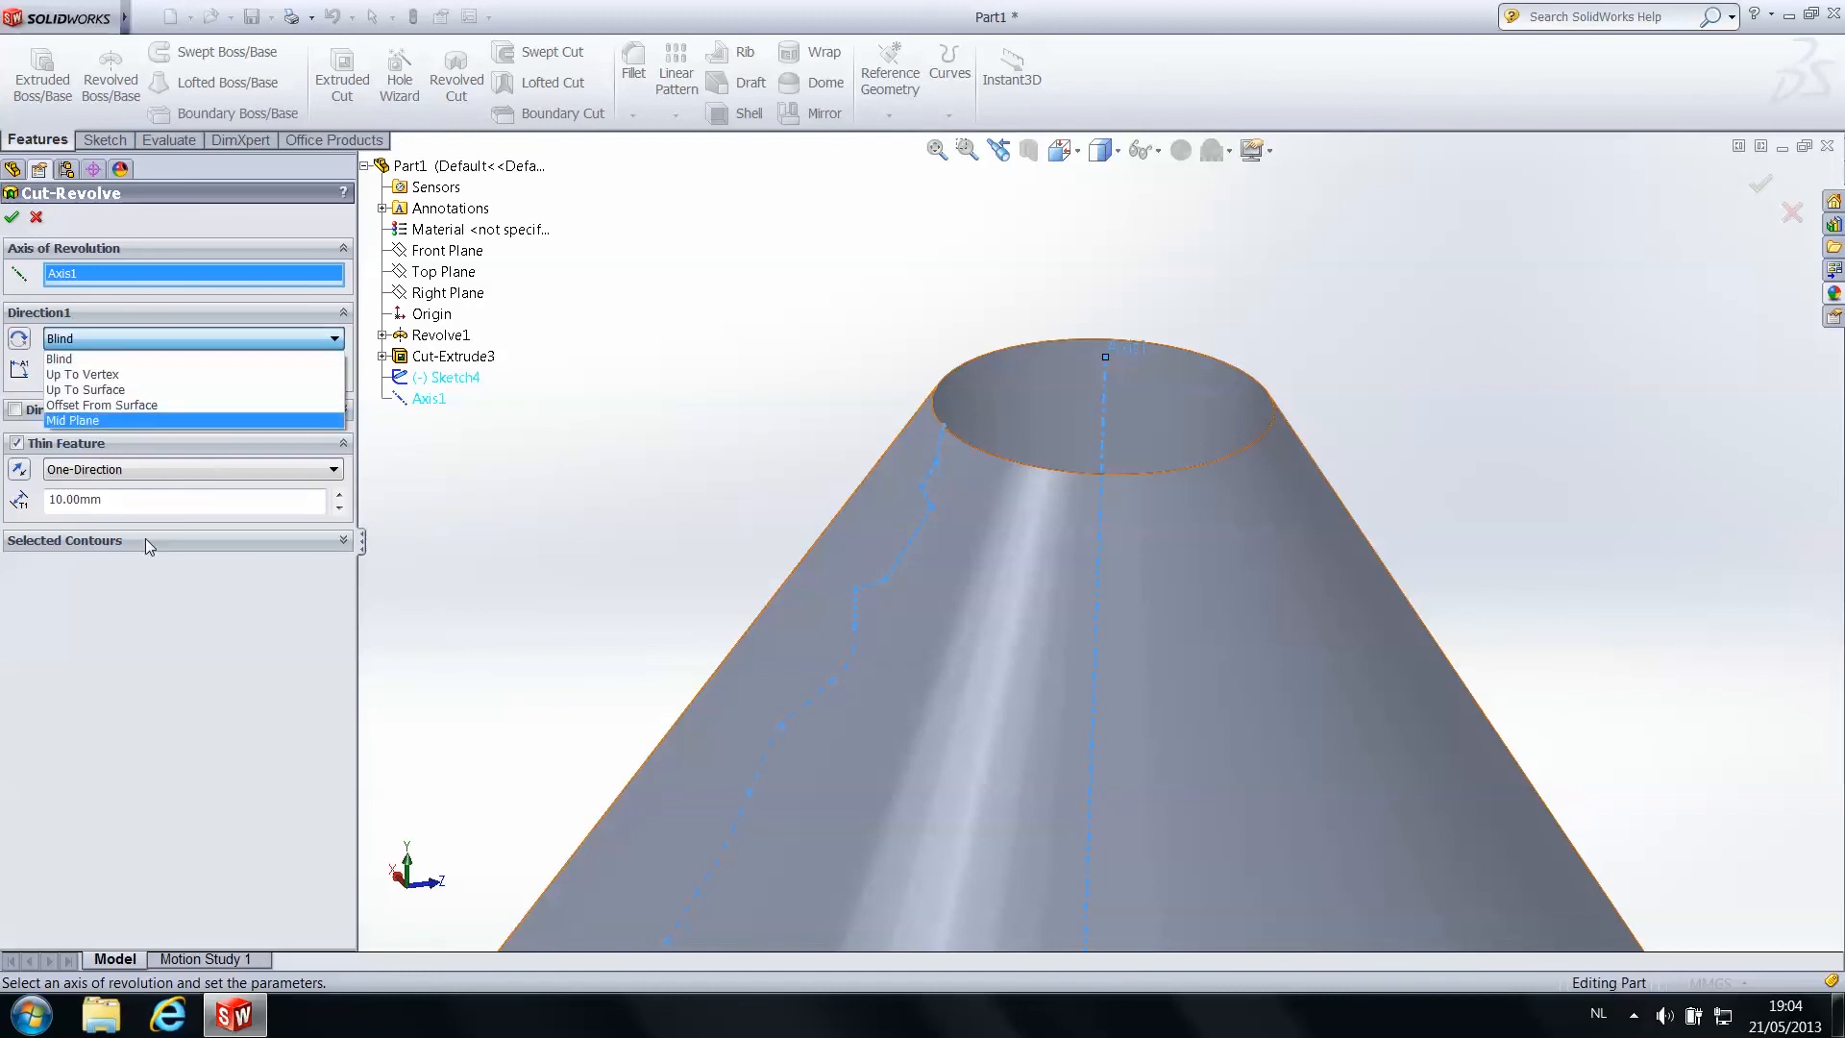
pyautogui.click(119, 360)
pyautogui.doubleClick(77, 370)
pyautogui.write('1')
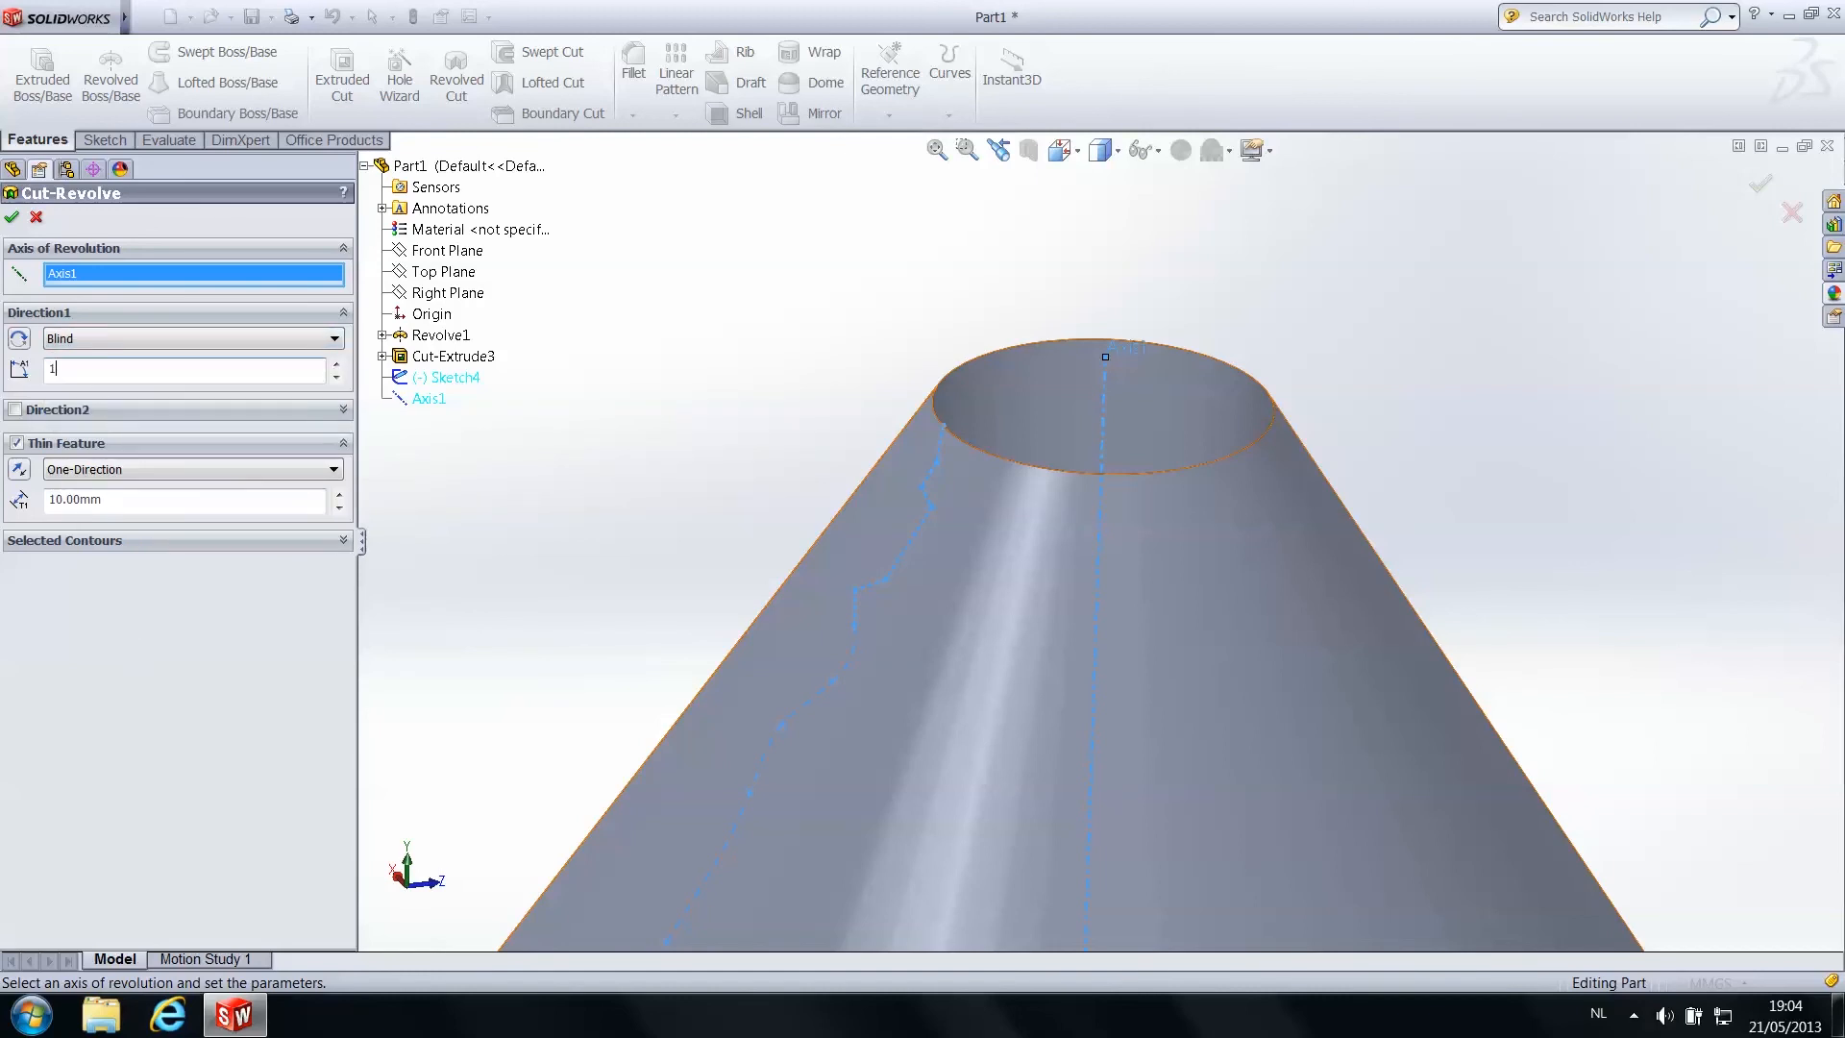
pyautogui.write('80')
pyautogui.press('Return')
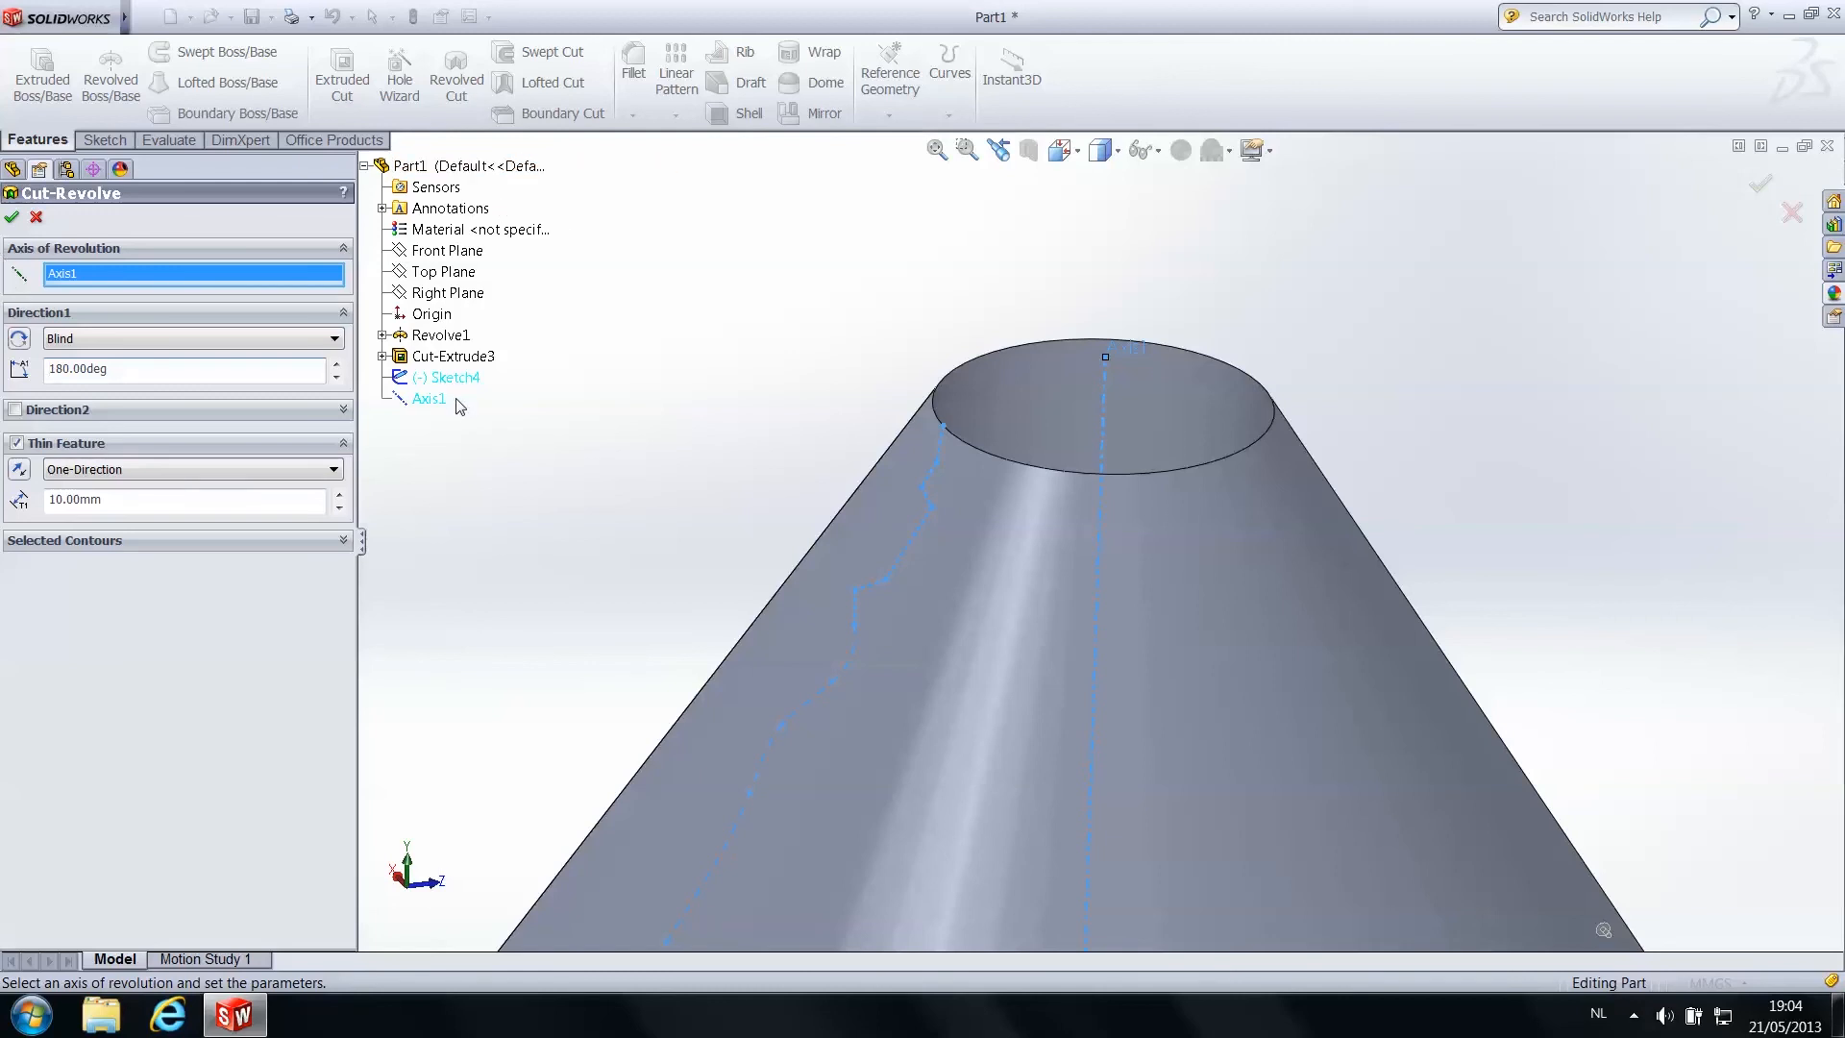
pyautogui.click(13, 221)
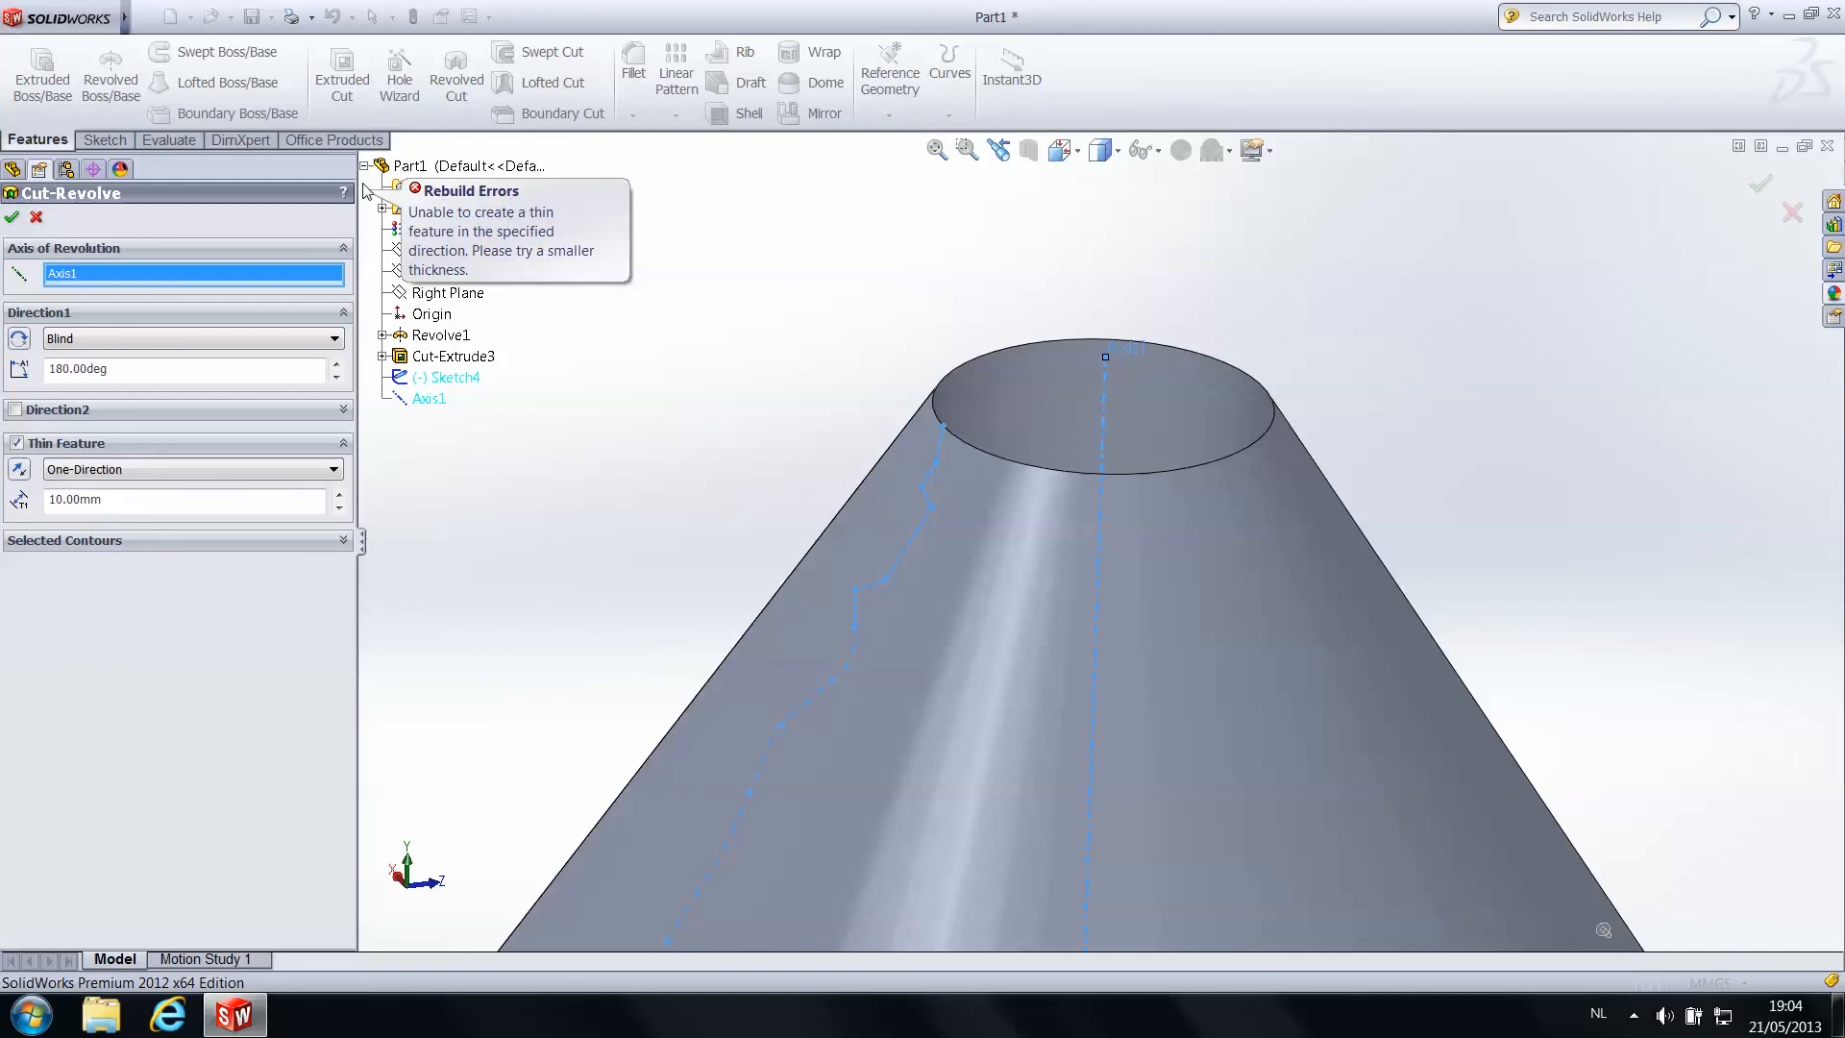
pyautogui.click(105, 141)
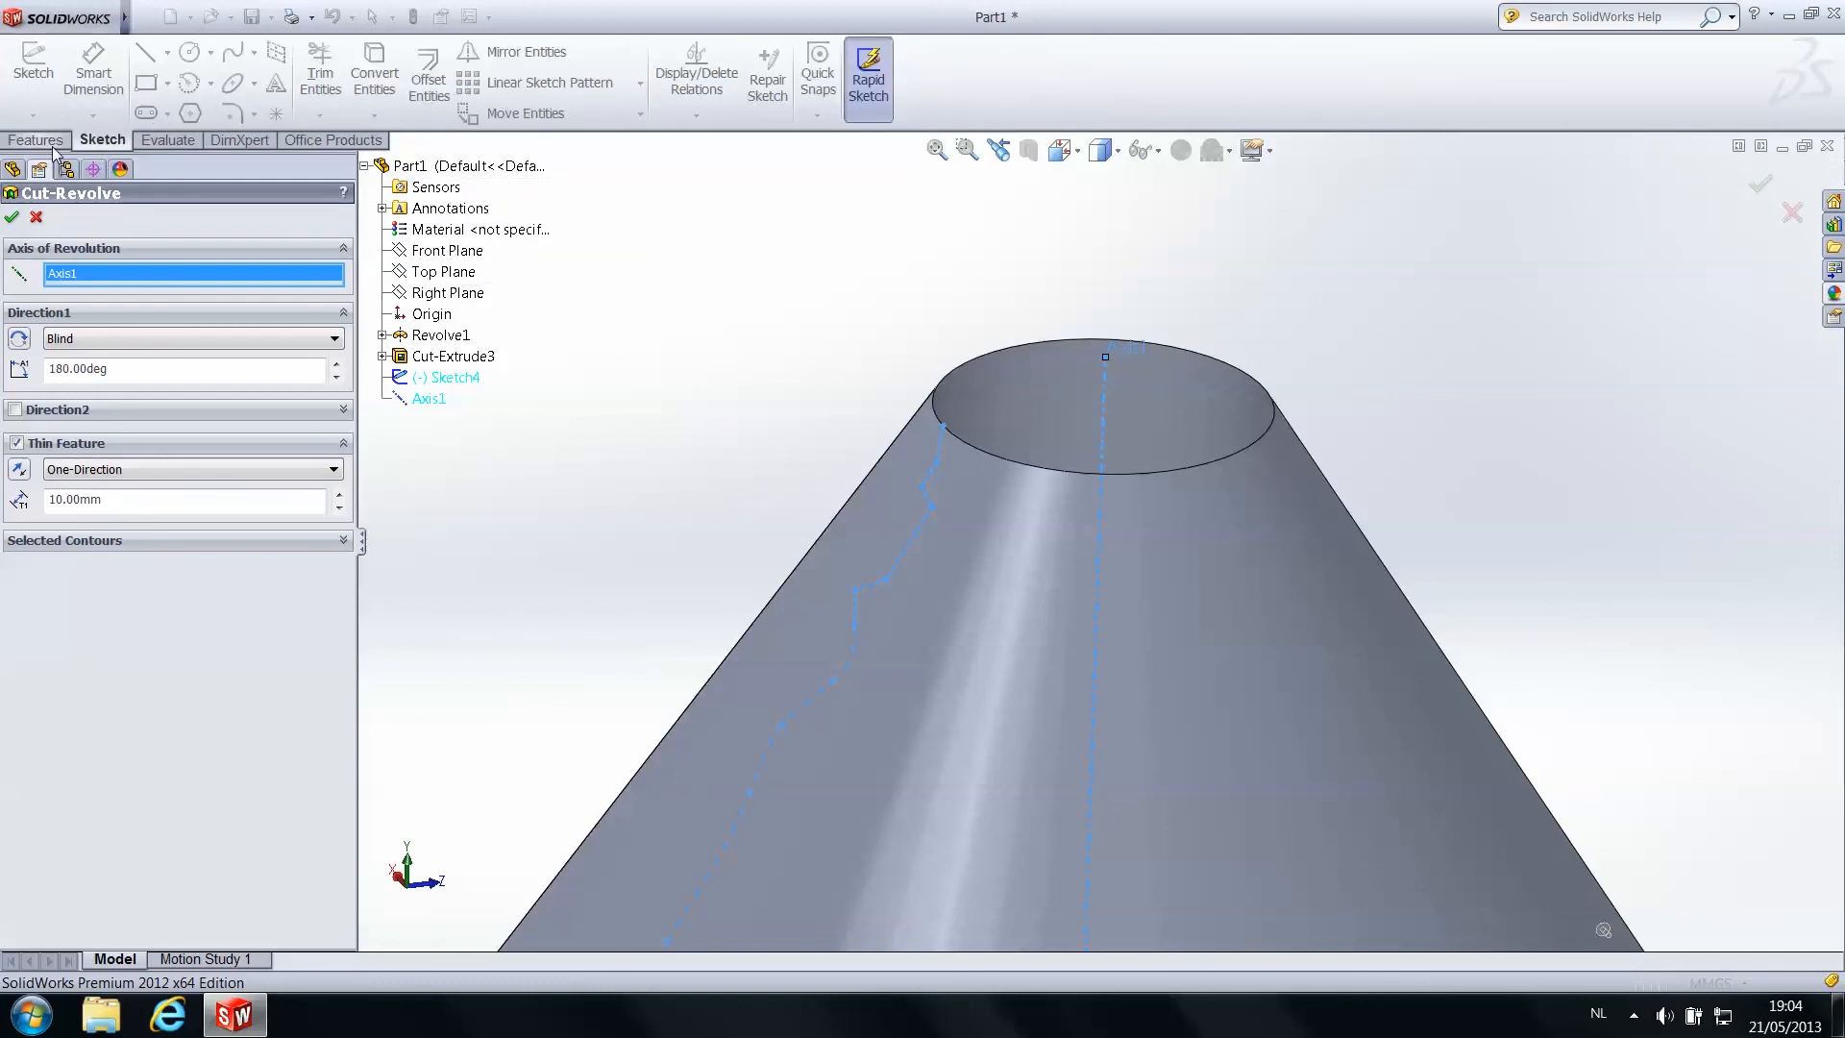
pyautogui.click(36, 217)
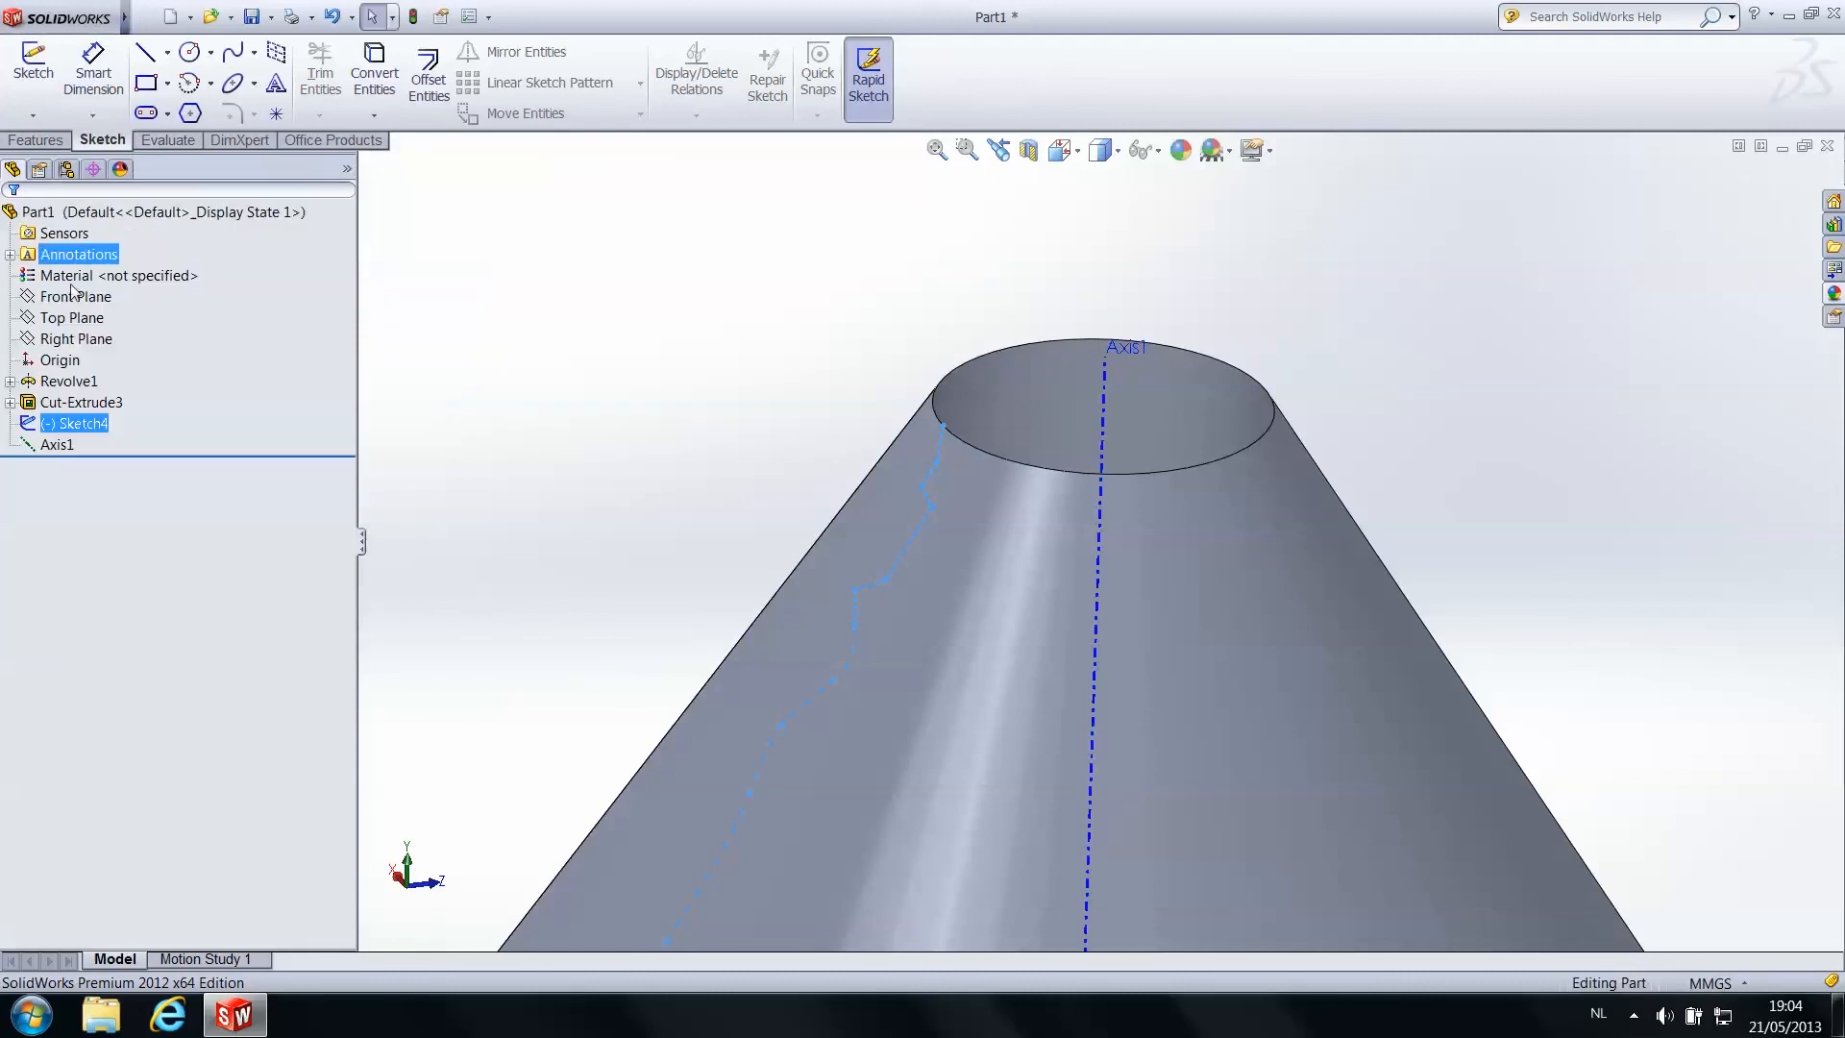
# Reopen the line-and-spline sketch on the cone's slanted side for editing
pyautogui.rightClick(81, 430)
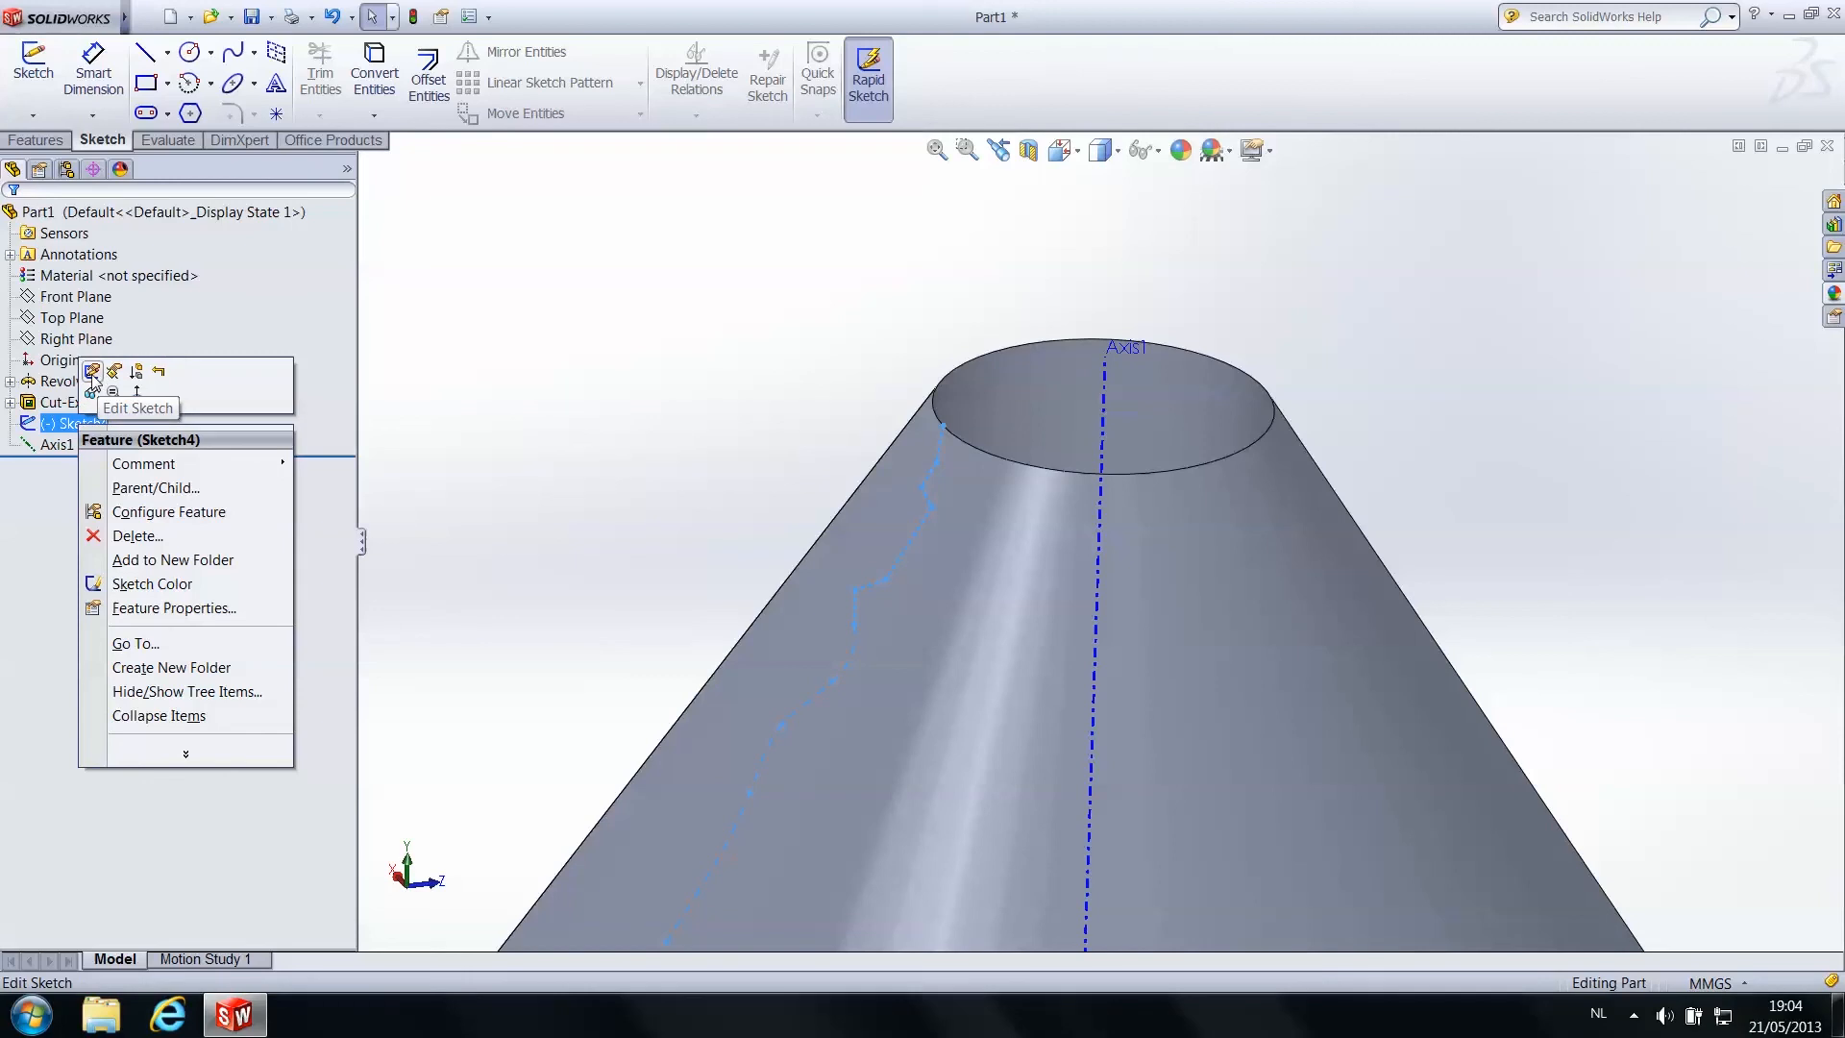
pyautogui.click(92, 374)
pyautogui.scroll(4, 1007, 601)
pyautogui.scroll(-4, 1007, 615)
pyautogui.scroll(7, 1028, 644)
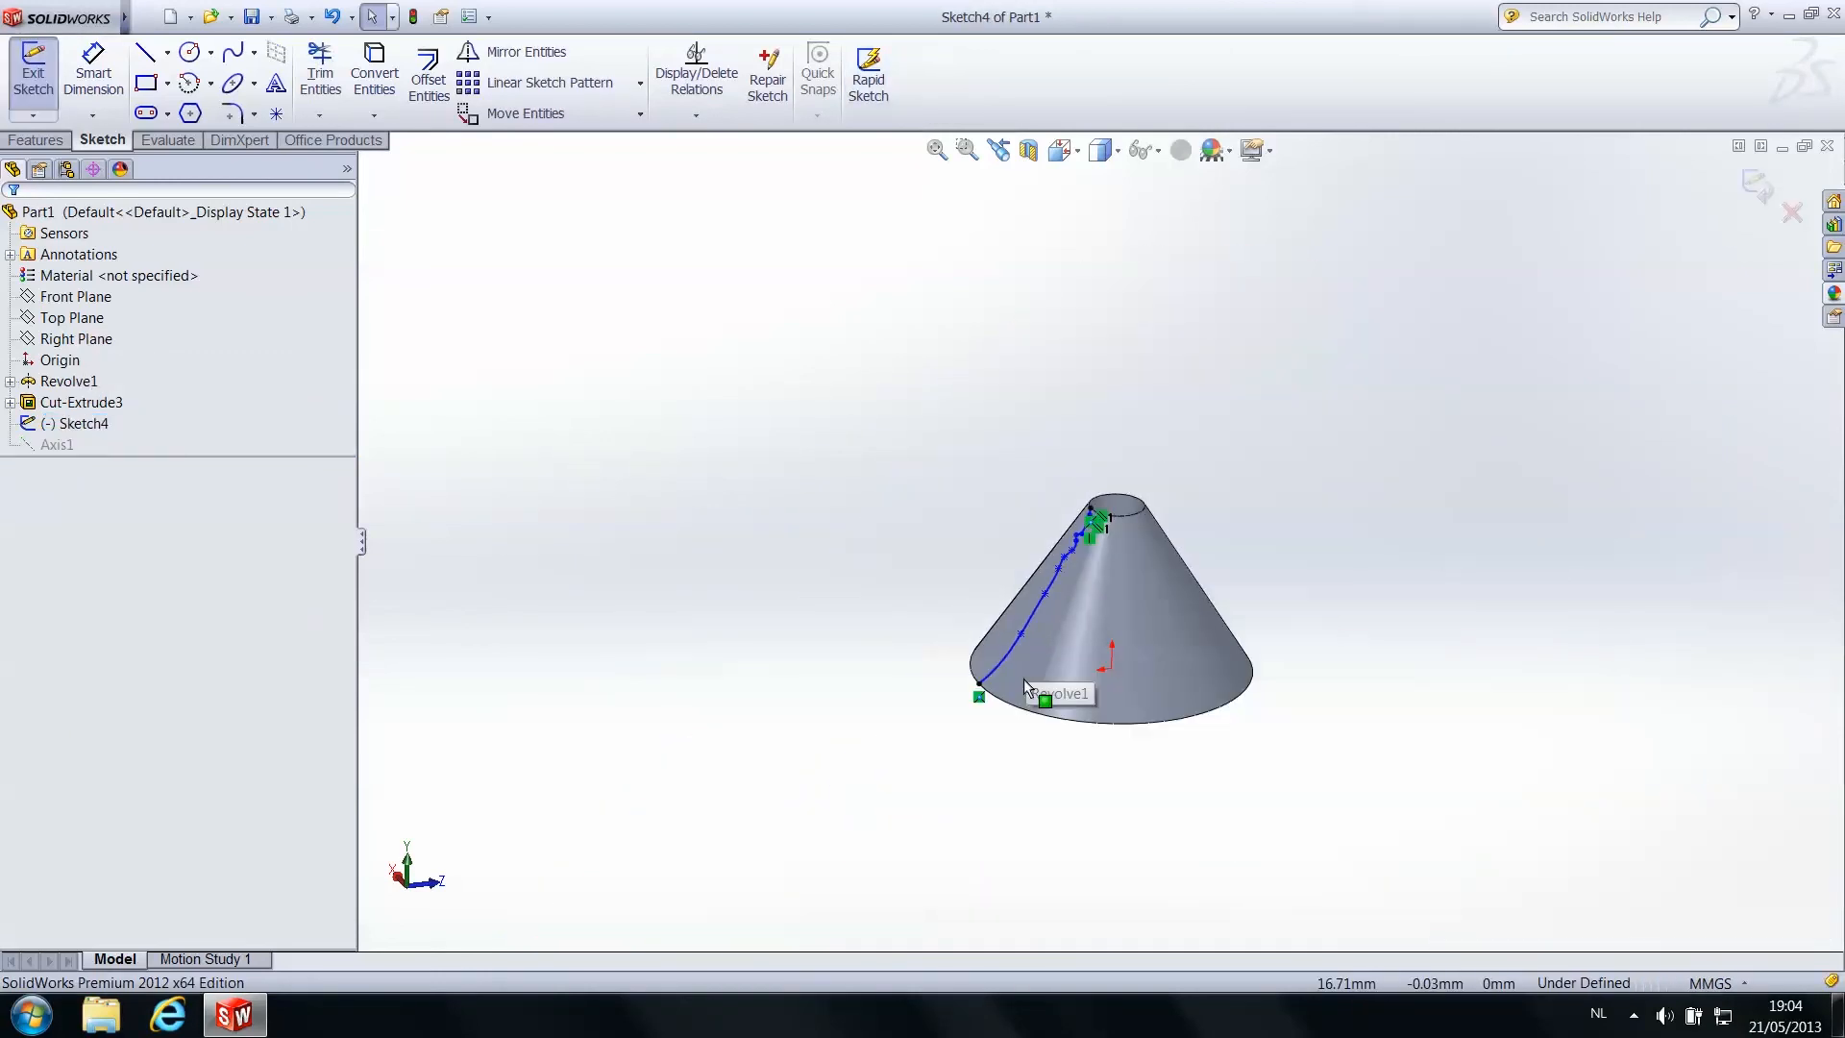
pyautogui.scroll(-4, 1086, 580)
pyautogui.scroll(3, 1213, 372)
pyautogui.scroll(-2, 1207, 365)
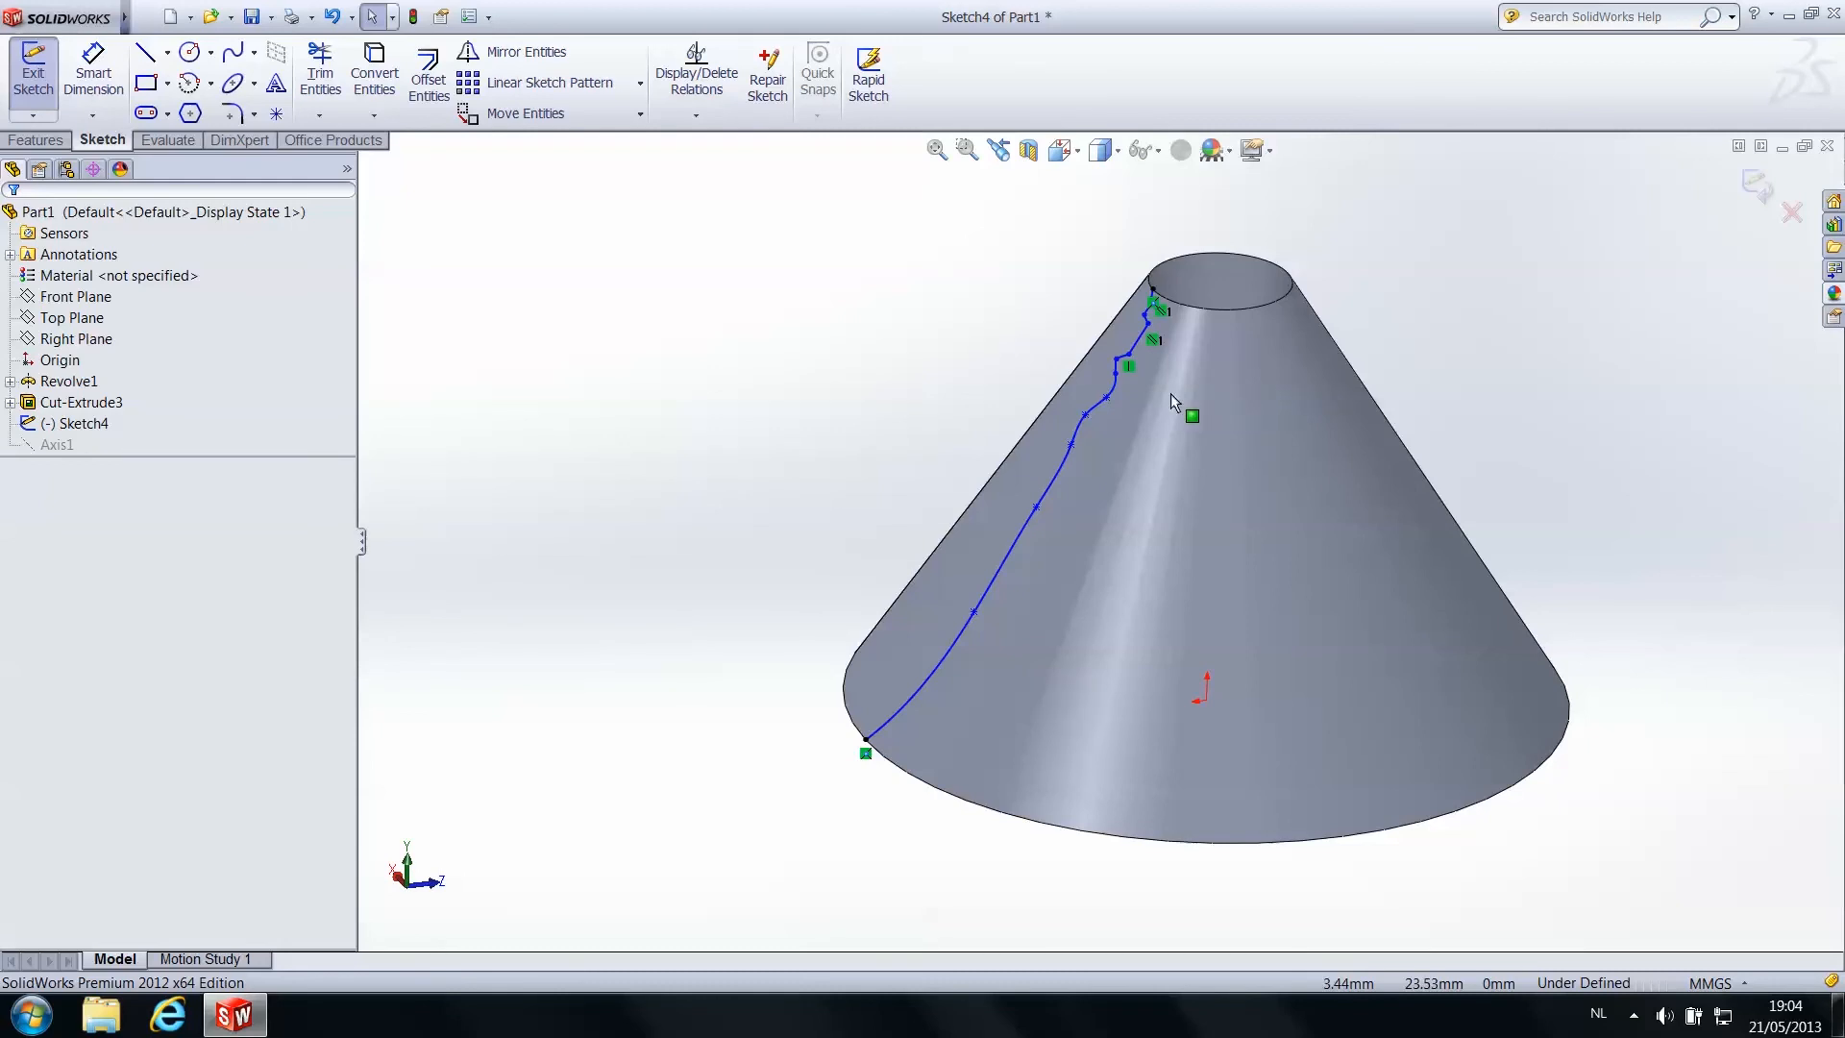
pyautogui.scroll(-3, 1170, 394)
pyautogui.scroll(4, 1135, 407)
pyautogui.scroll(-4, 1053, 506)
pyautogui.scroll(4, 1013, 594)
pyautogui.scroll(-2, 1045, 653)
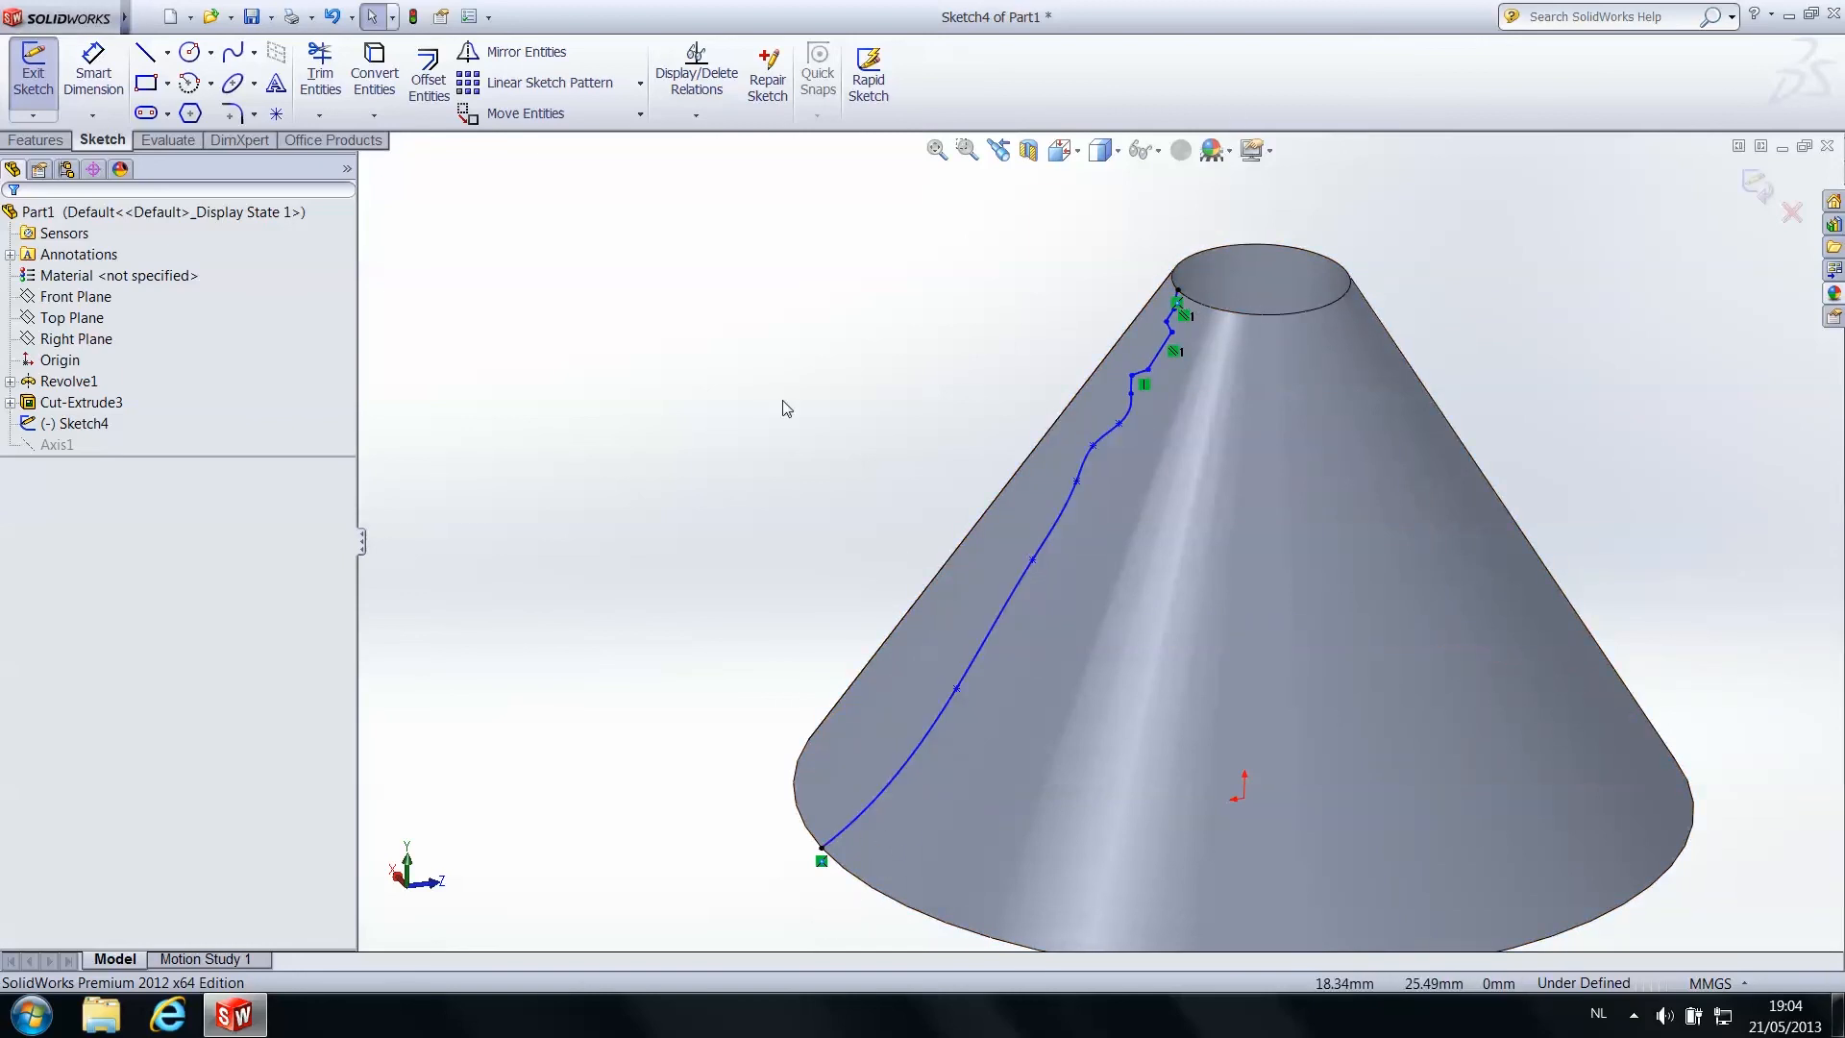
# Close the profile outside the cone with three lines from the spline's base end to the rim, the first about 20 mm and the last about 22 mm
pyautogui.click(145, 54)
pyautogui.scroll(-1, 712, 740)
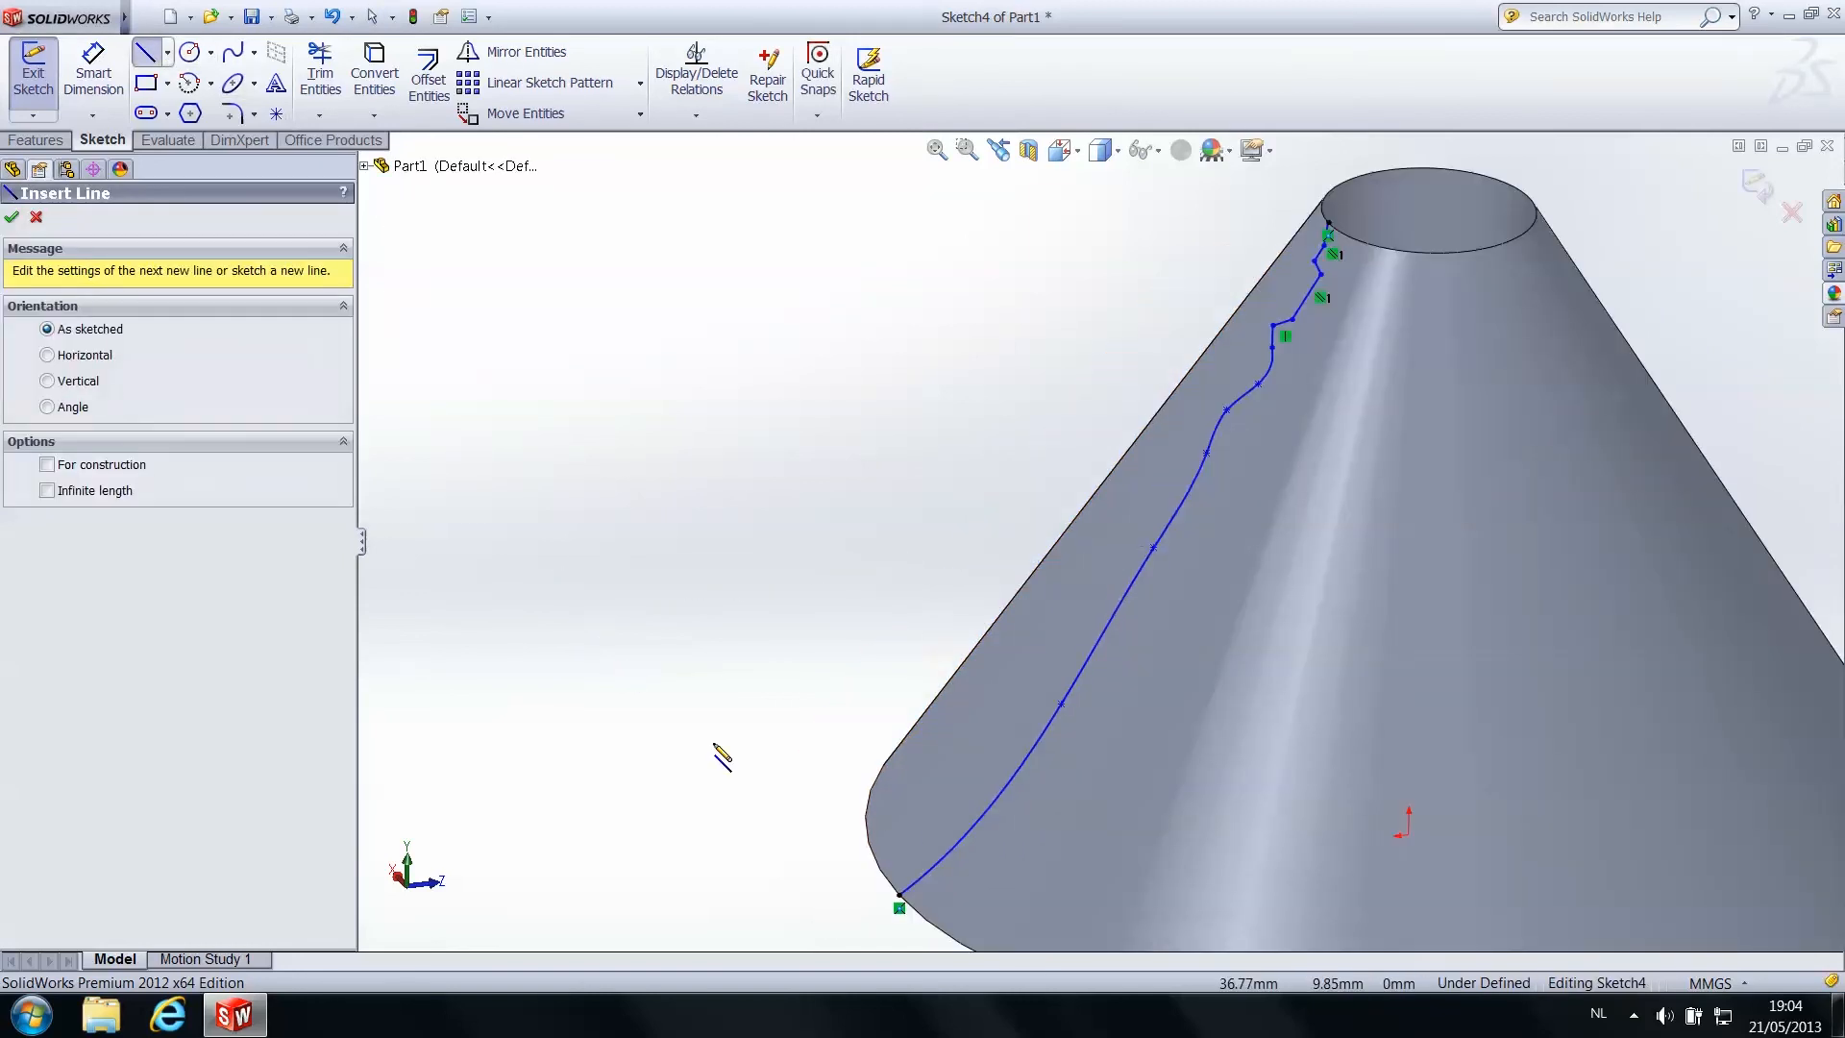
pyautogui.scroll(2, 716, 745)
pyautogui.click(1069, 740)
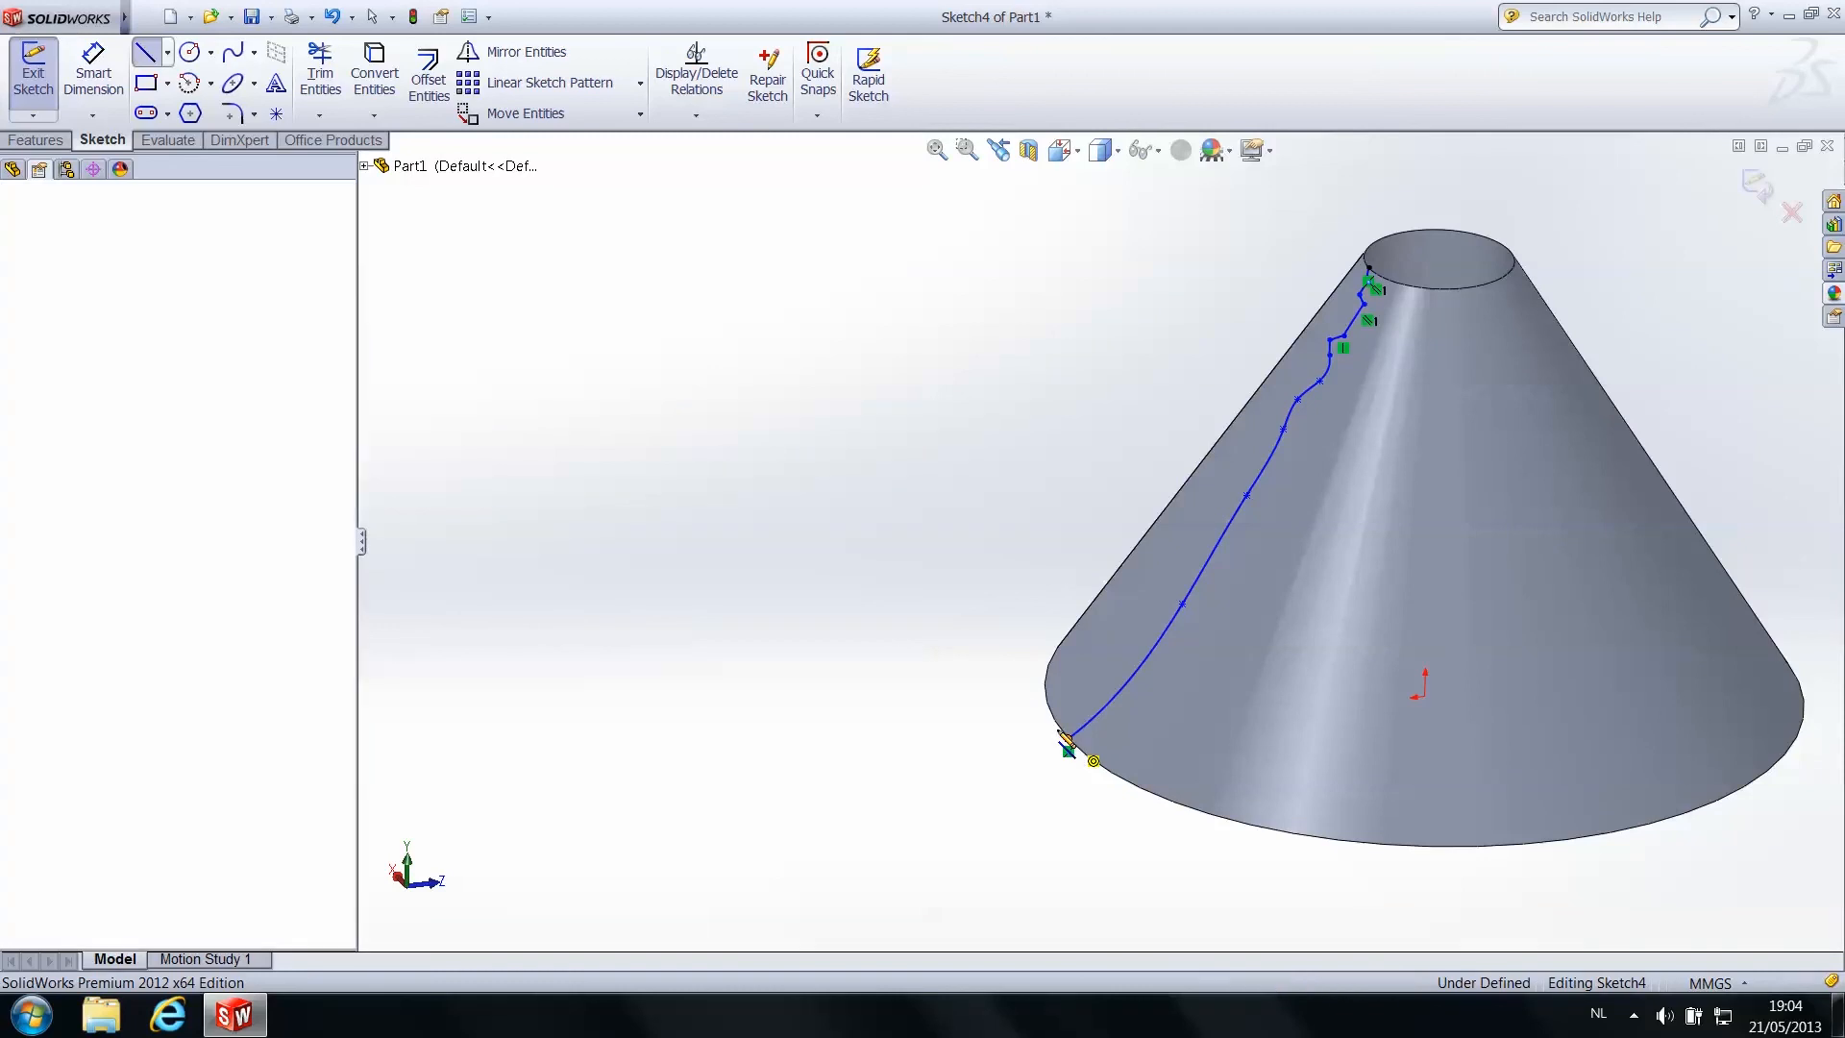
pyautogui.click(714, 519)
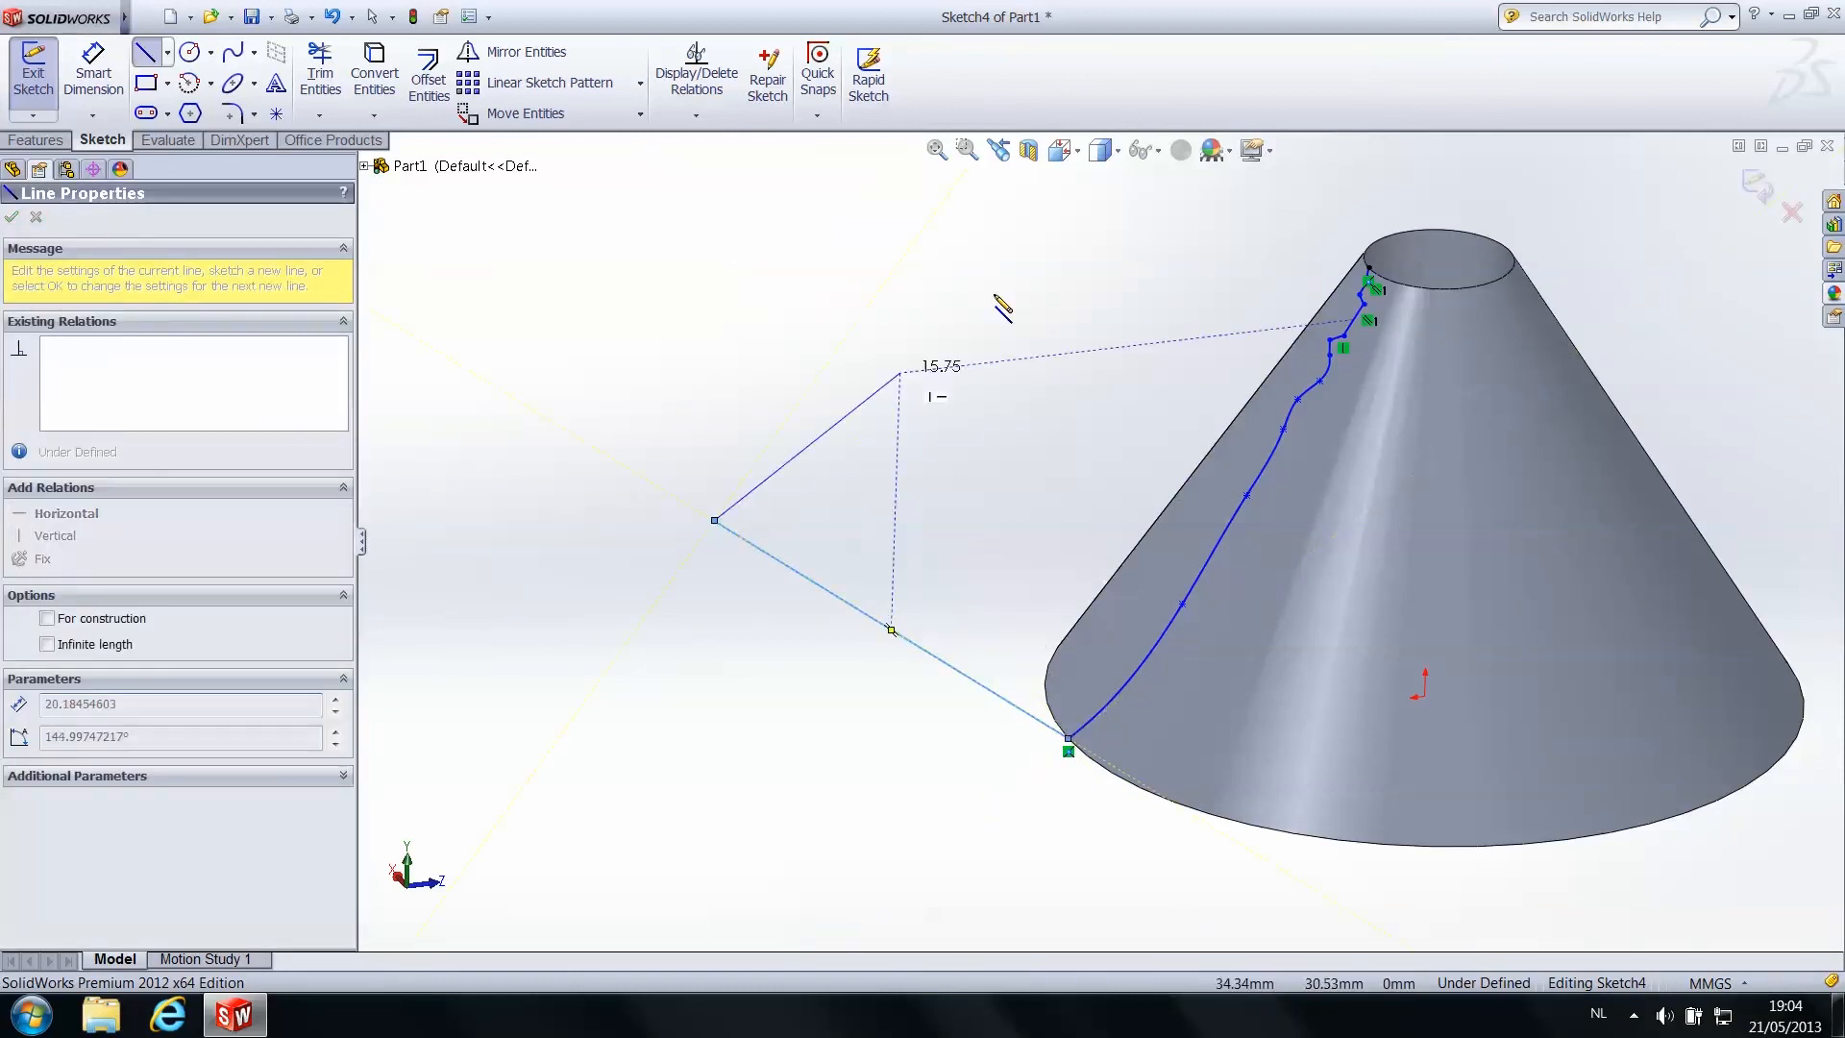
pyautogui.click(1087, 181)
pyautogui.scroll(-2, 1364, 261)
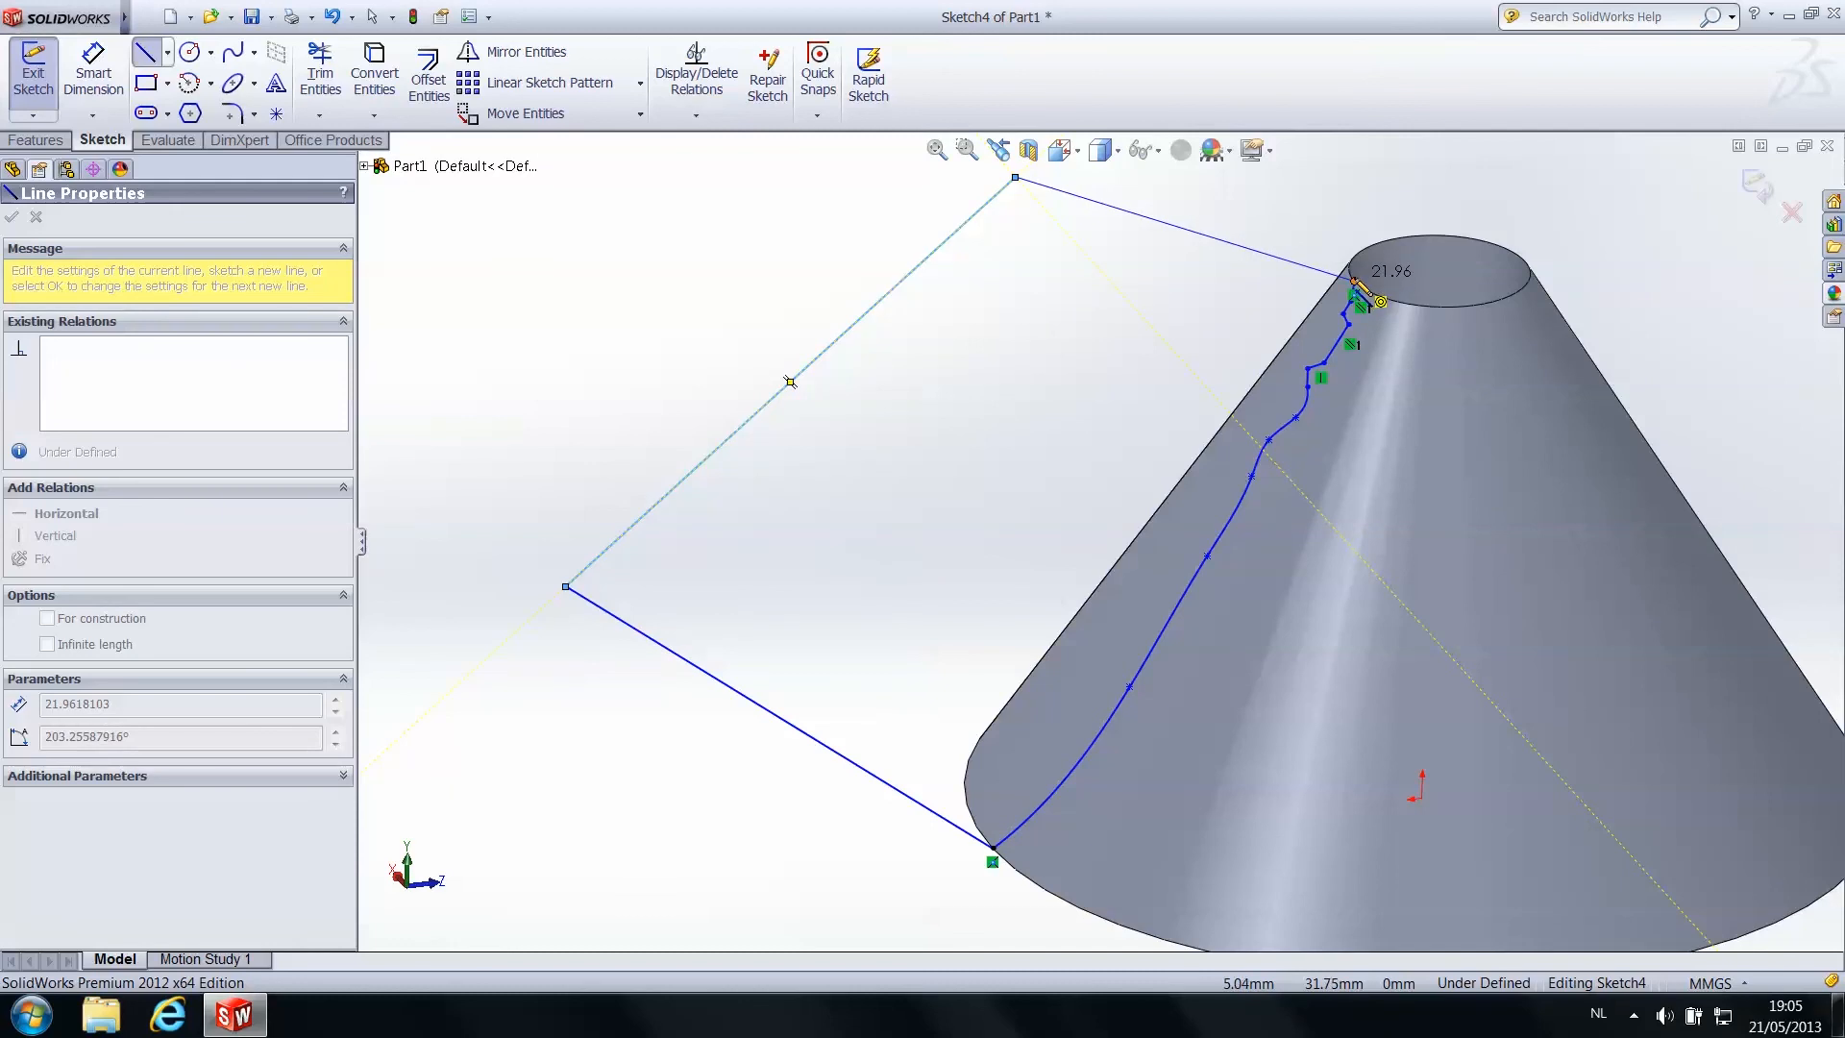
pyautogui.click(1355, 279)
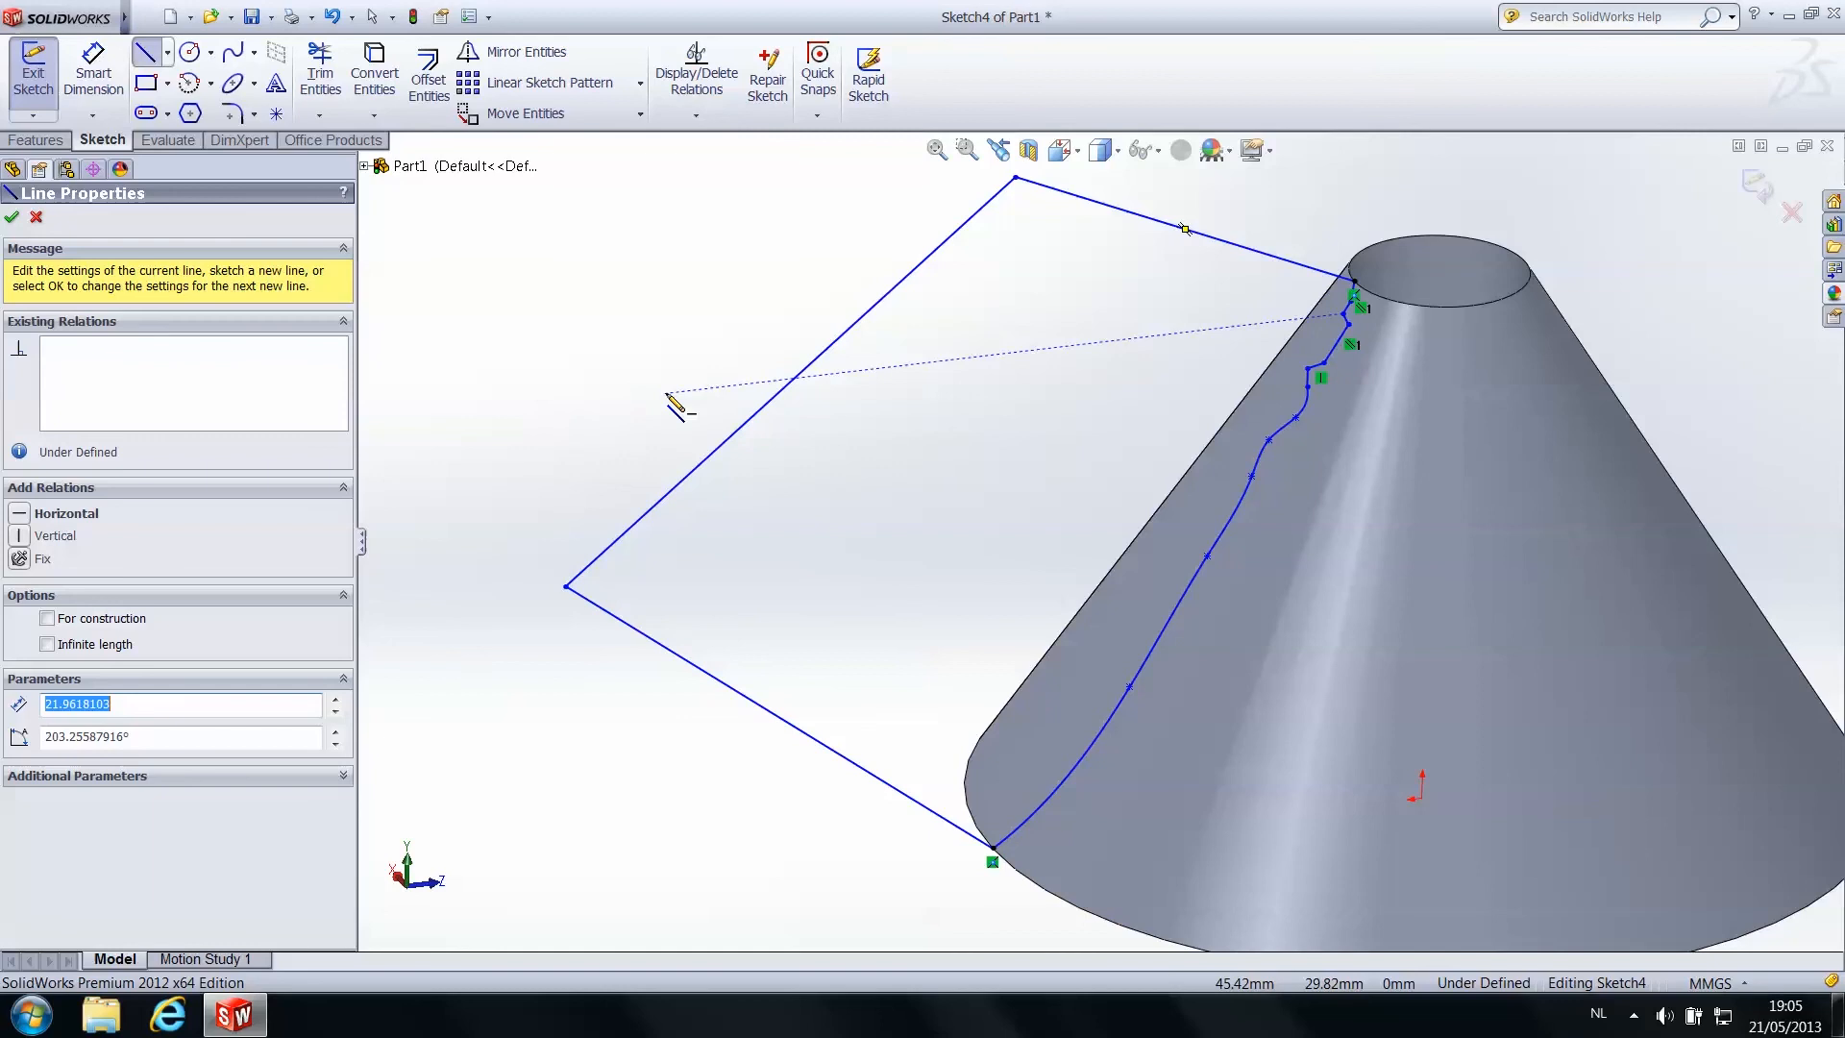
# Finish drawing lines and exit the sketch of the closed profile beside the cone
pyautogui.click(13, 218)
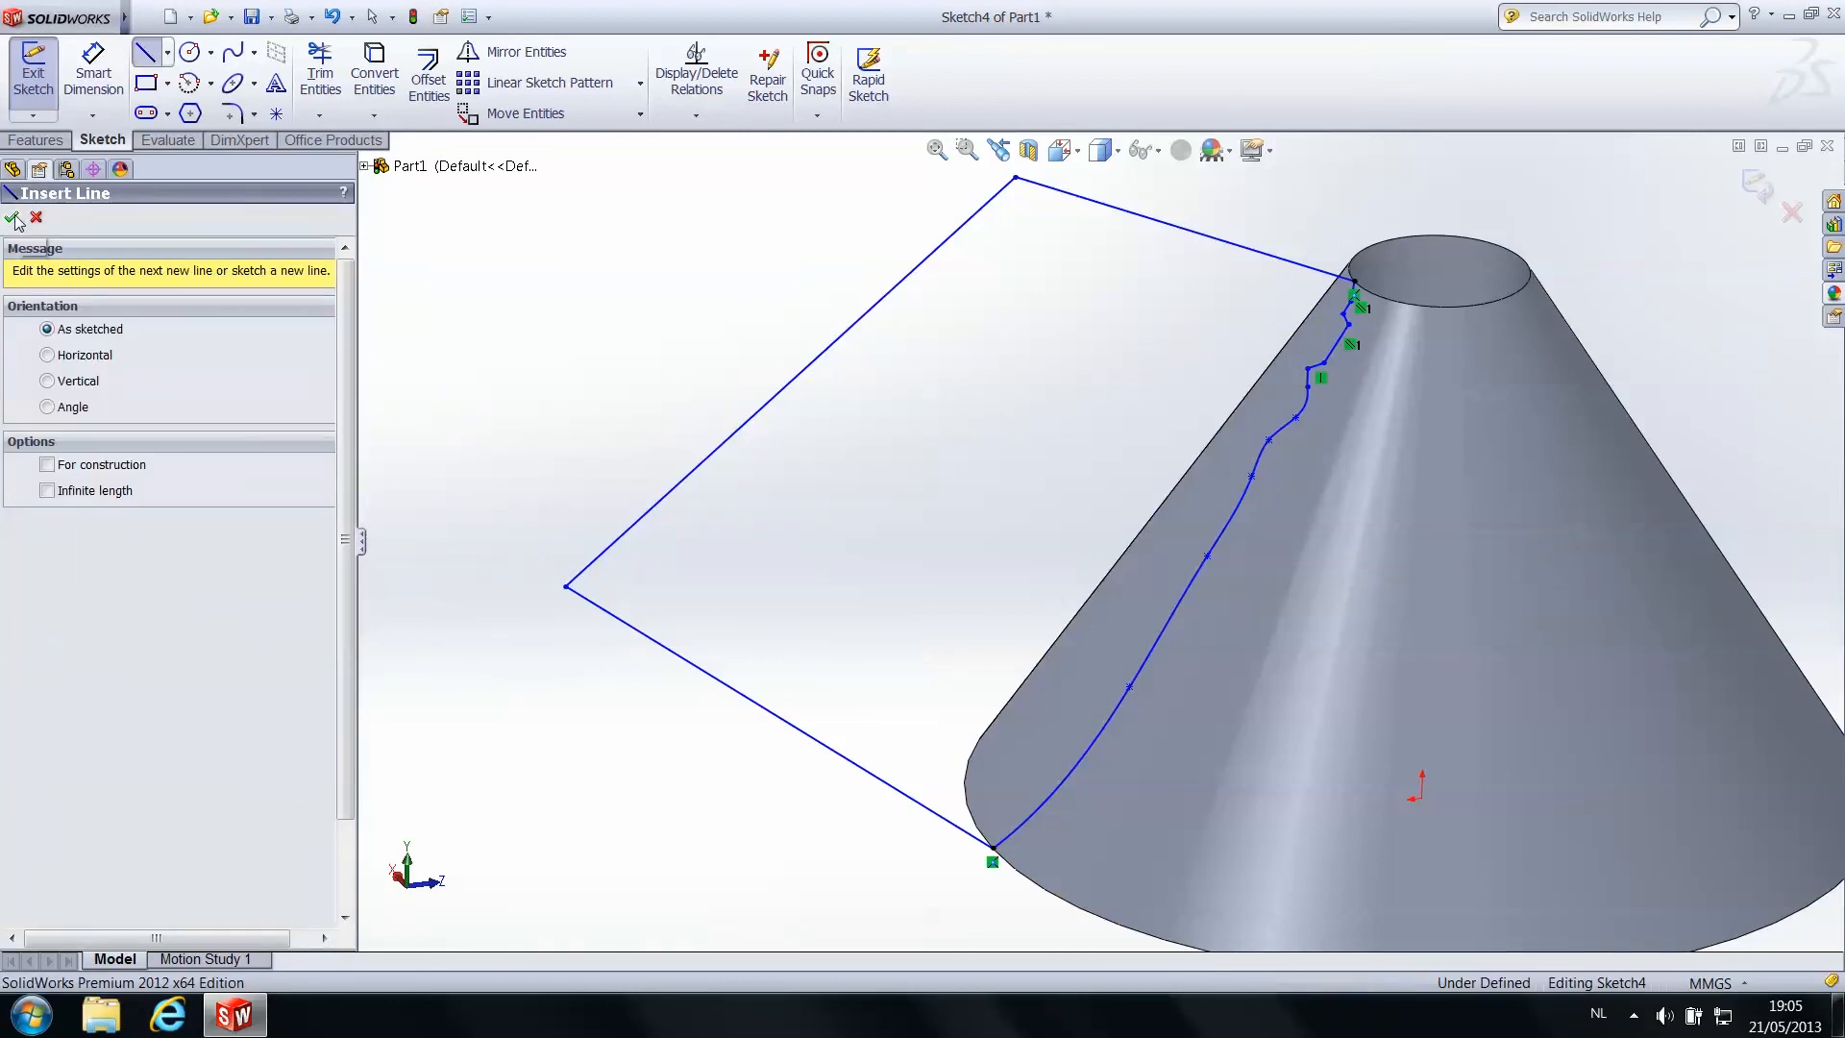
pyautogui.click(14, 218)
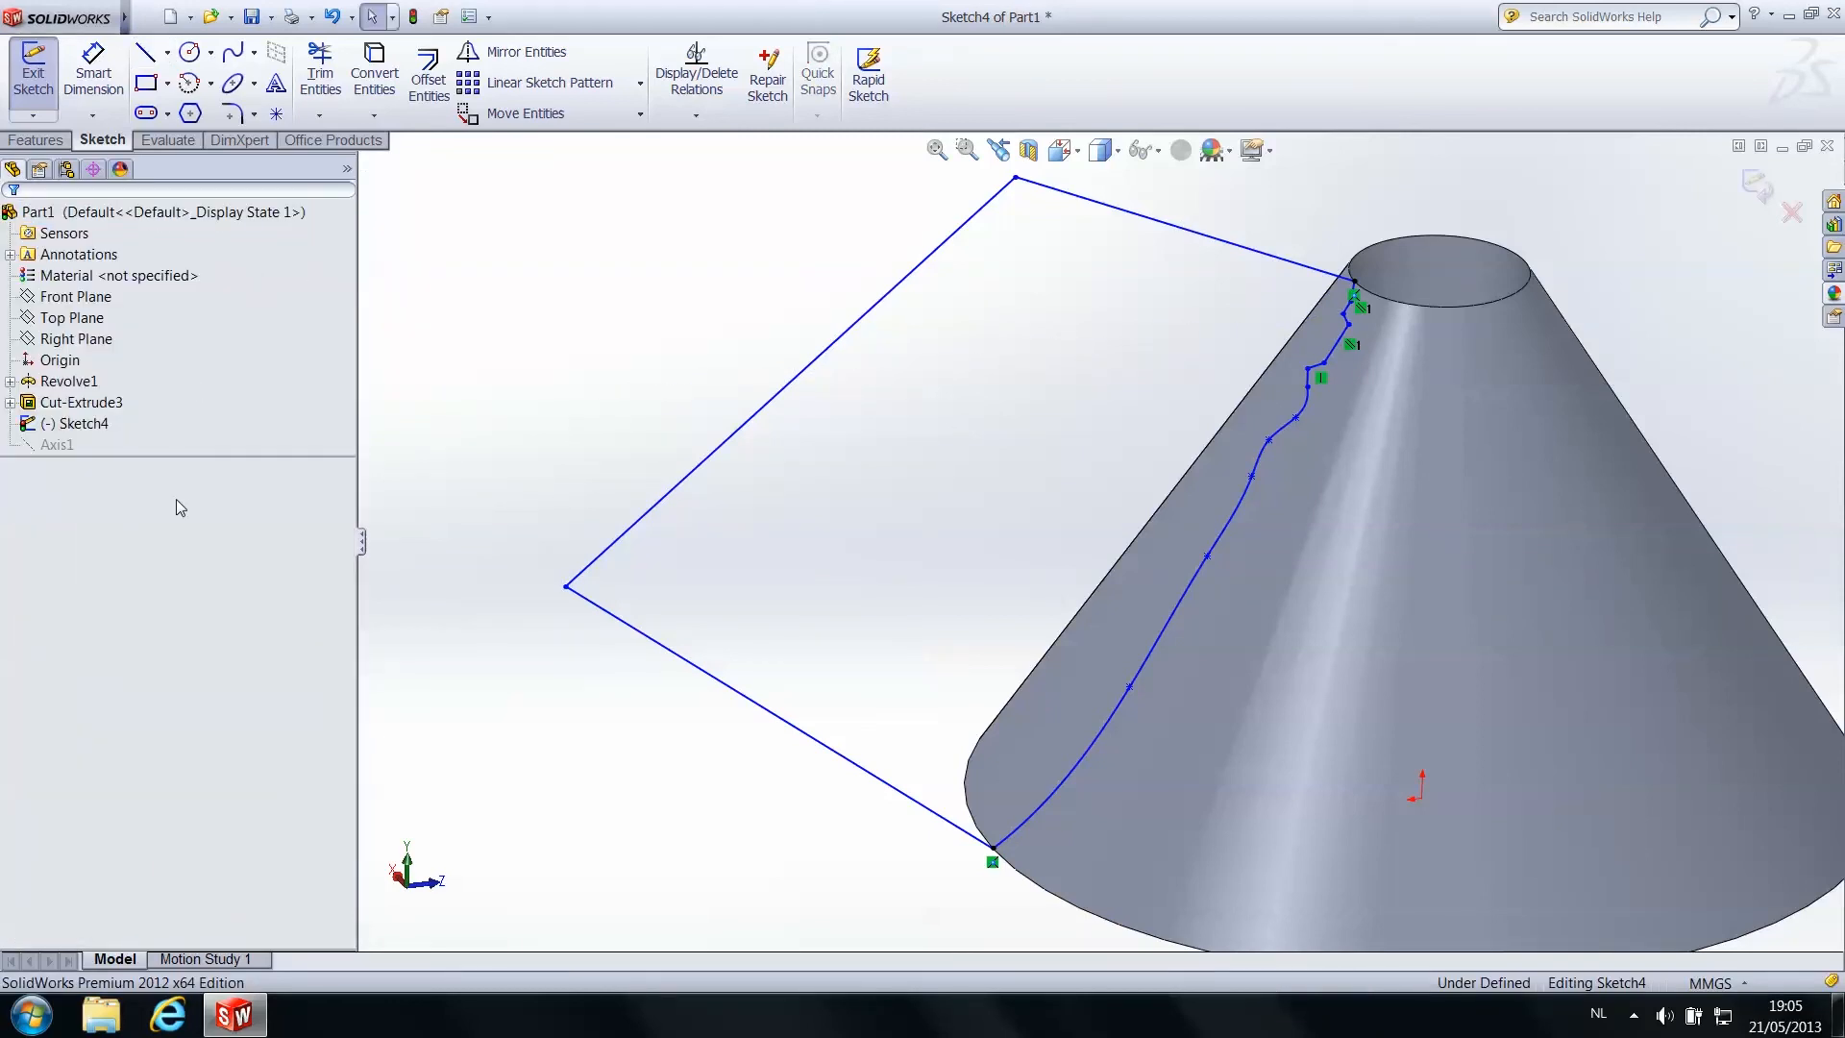
pyautogui.rightClick(73, 429)
pyautogui.click(73, 430)
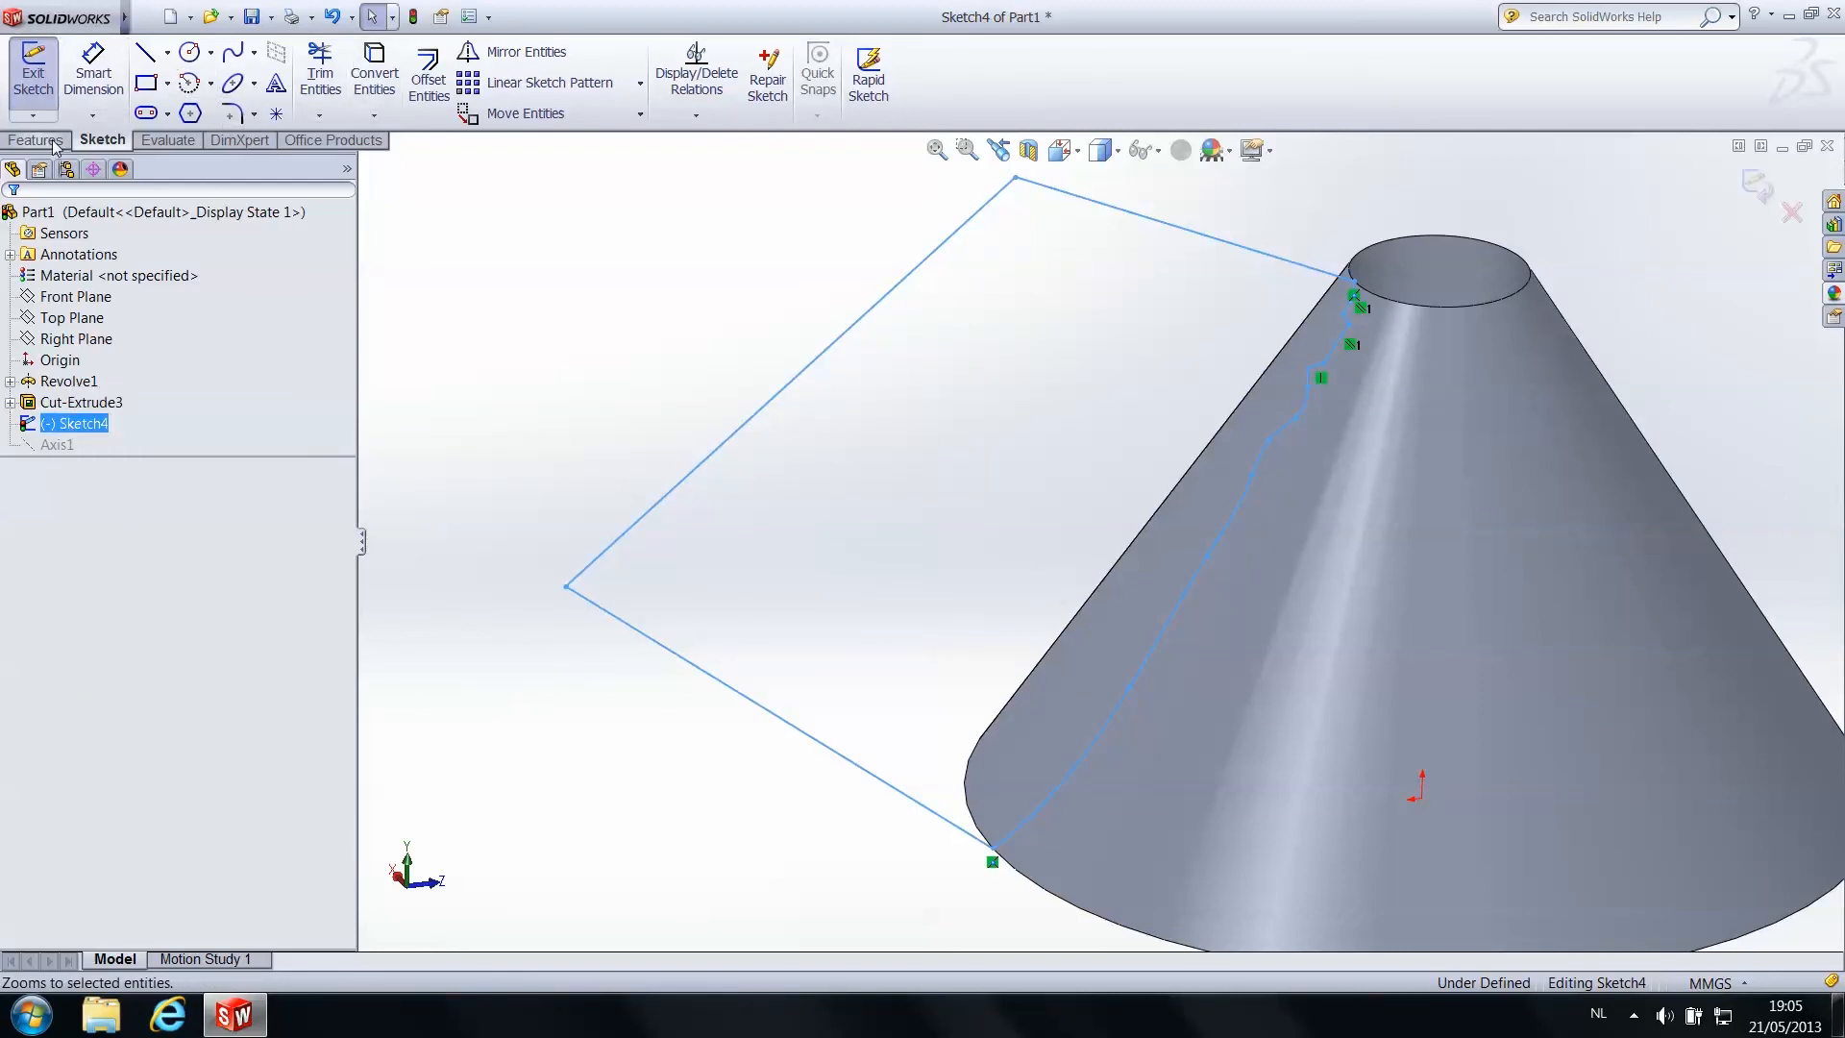
pyautogui.click(36, 91)
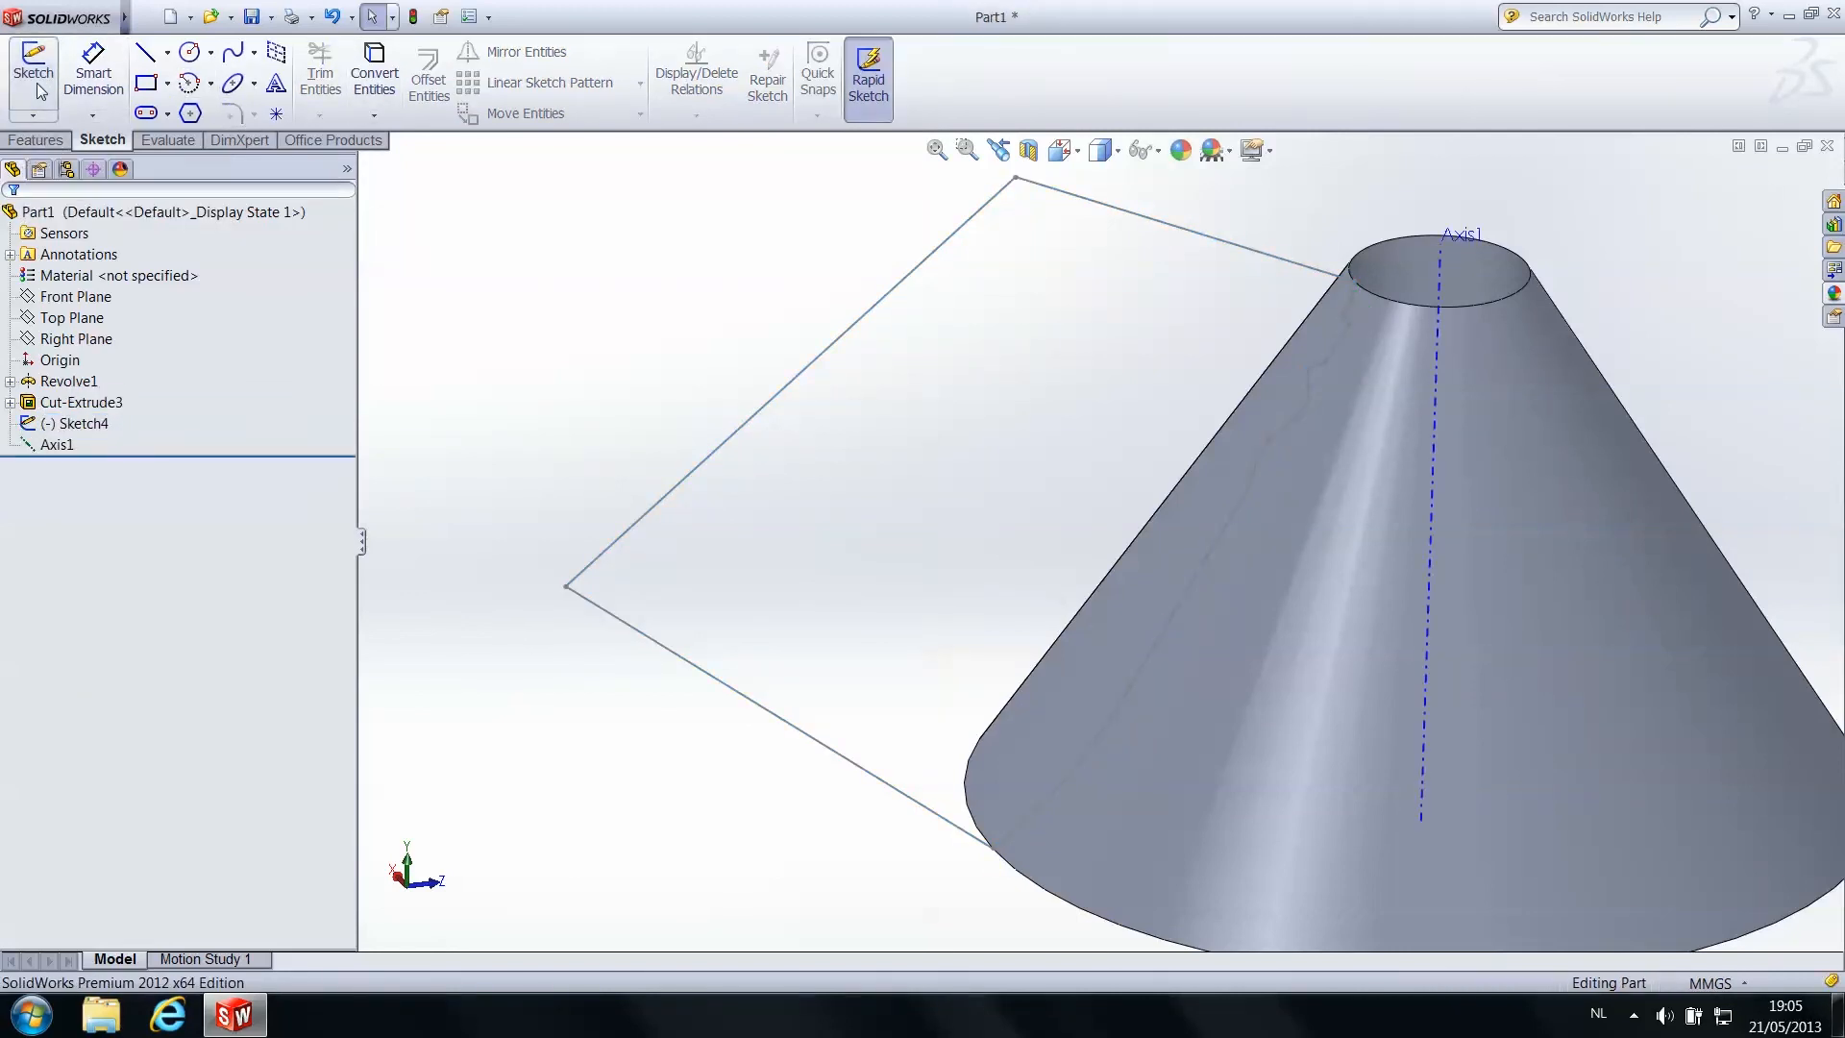
# Revolve-cut the closed profile around the cone's central reference axis with a blind angle of 180°
pyautogui.click(63, 141)
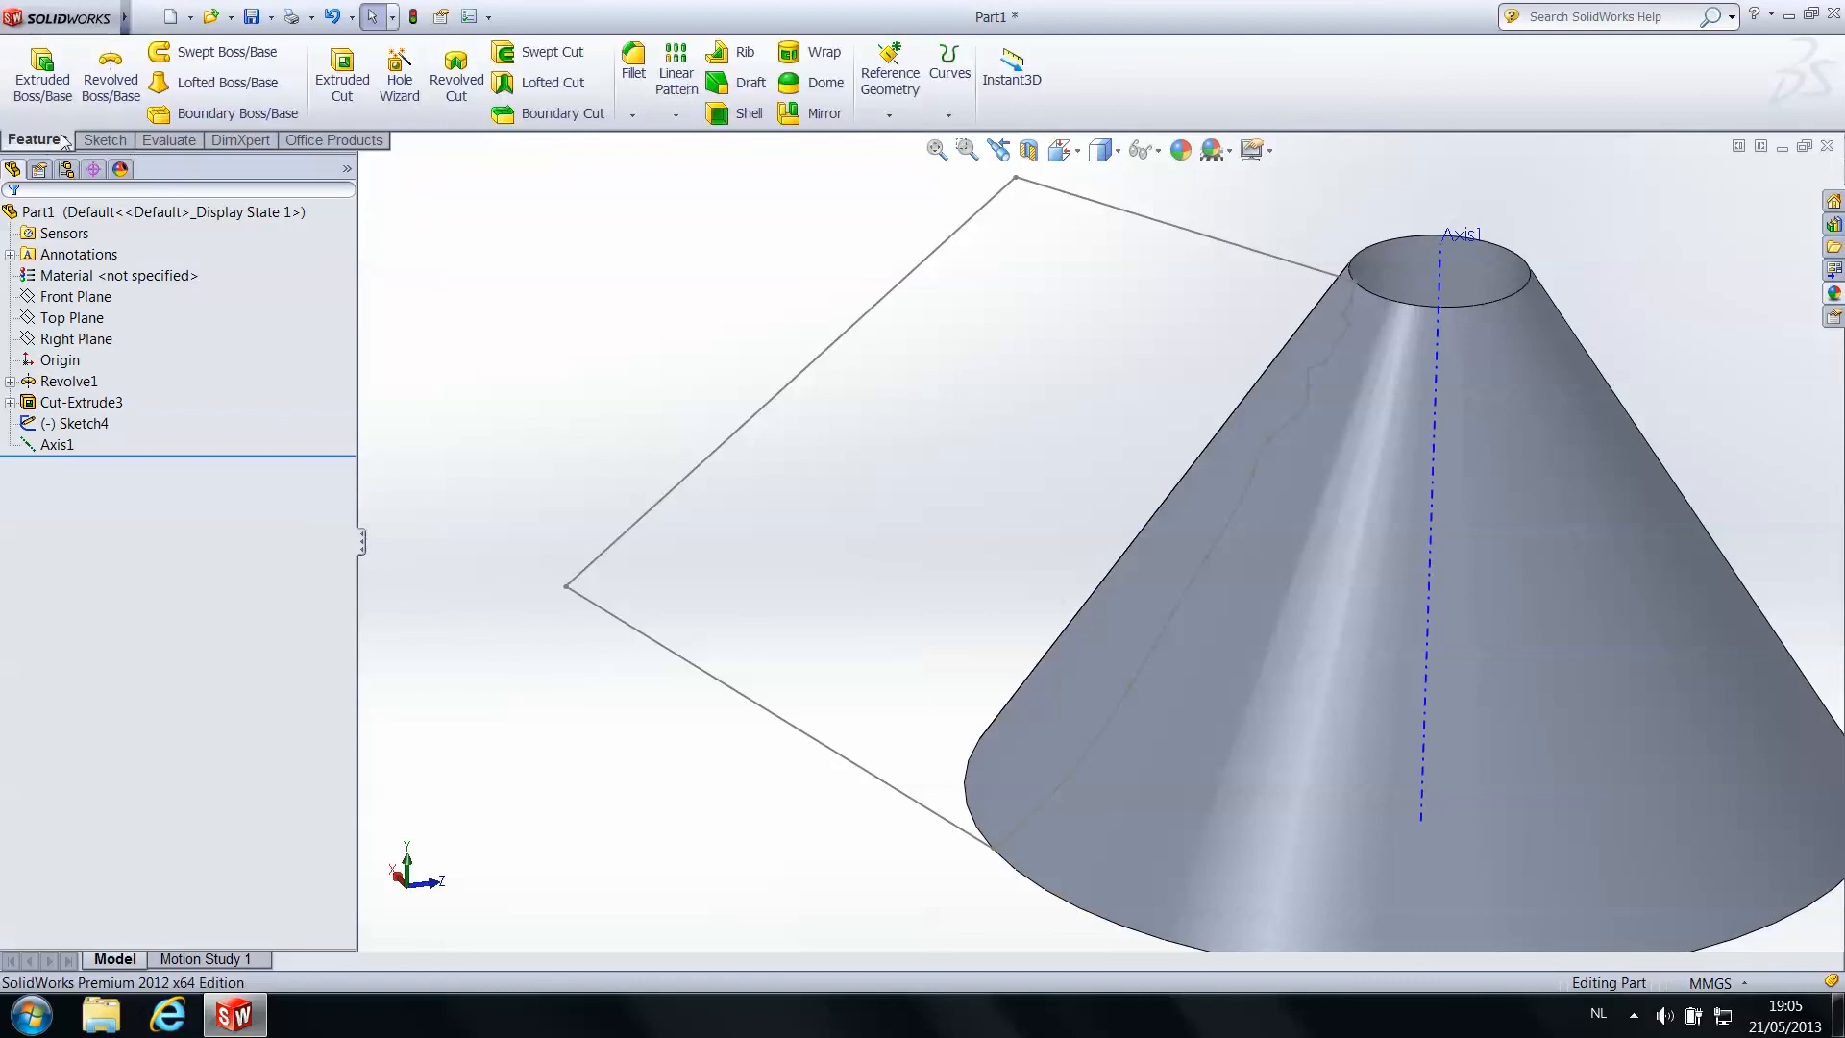
pyautogui.click(459, 85)
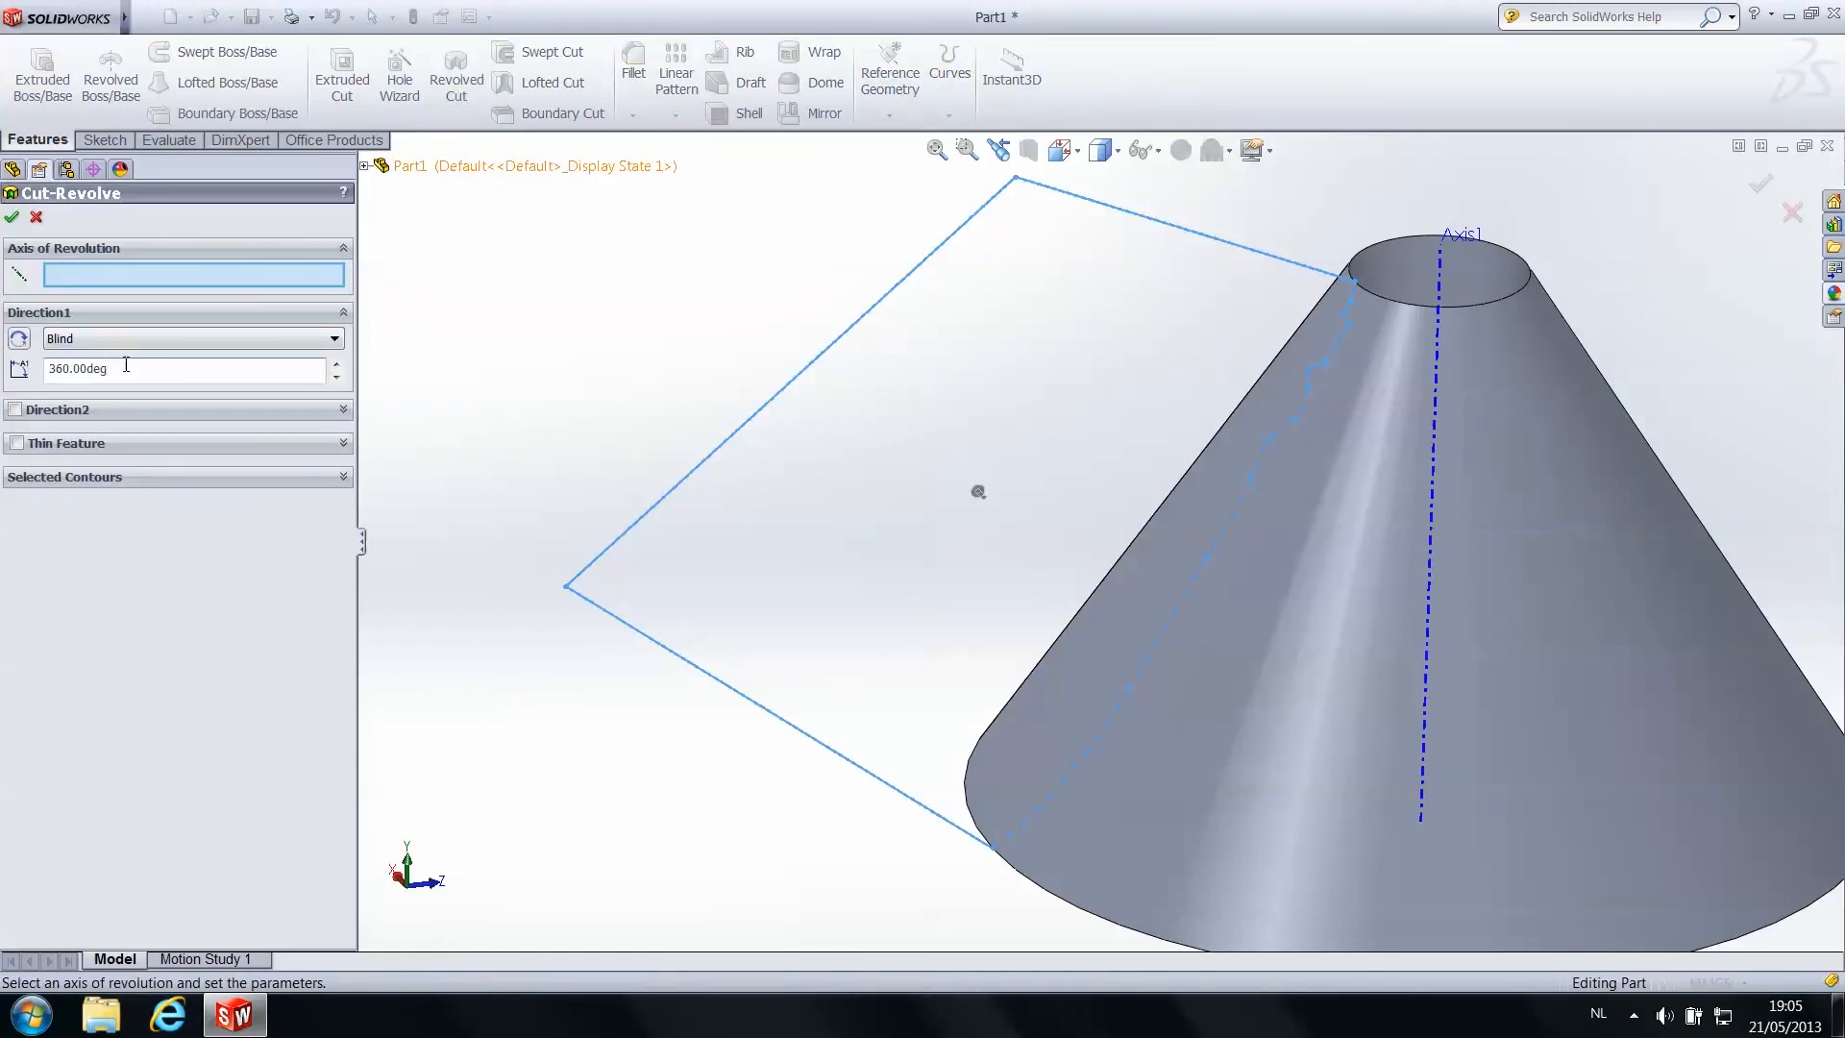
pyautogui.click(1438, 276)
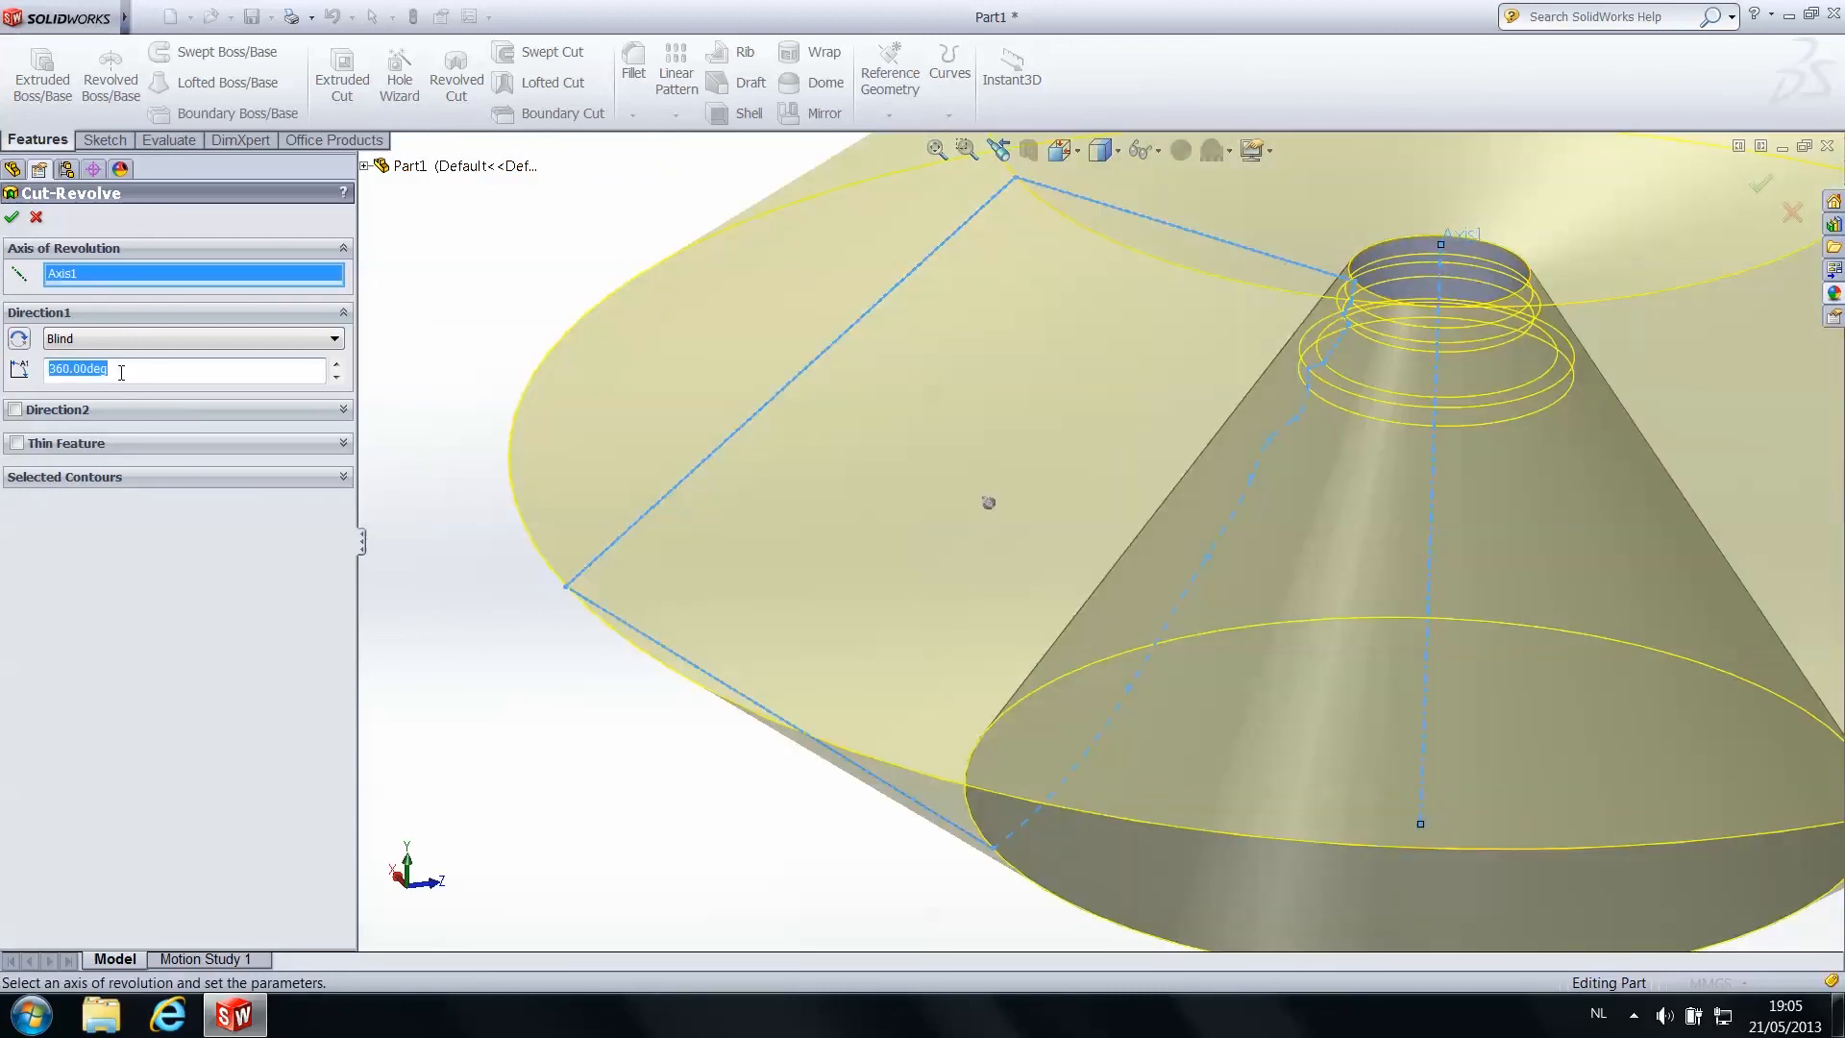
pyautogui.write('180')
pyautogui.press('Return')
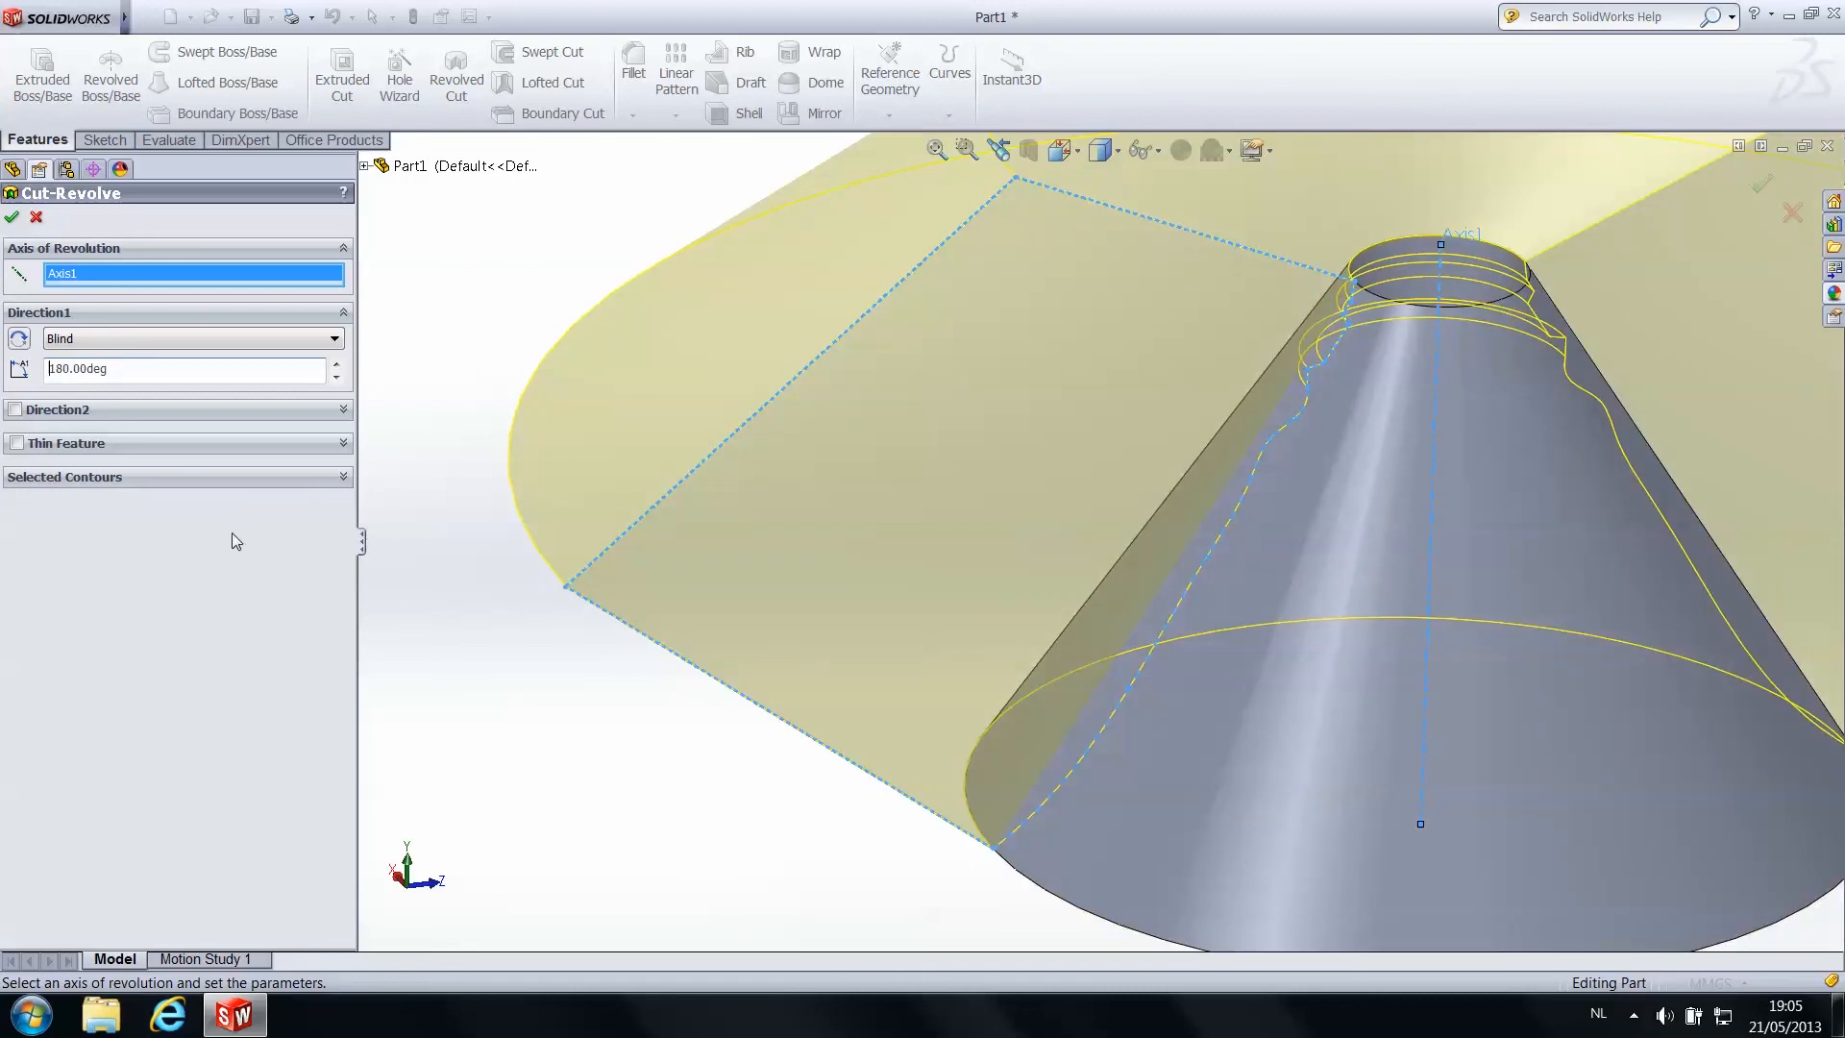
pyautogui.scroll(4, 1470, 438)
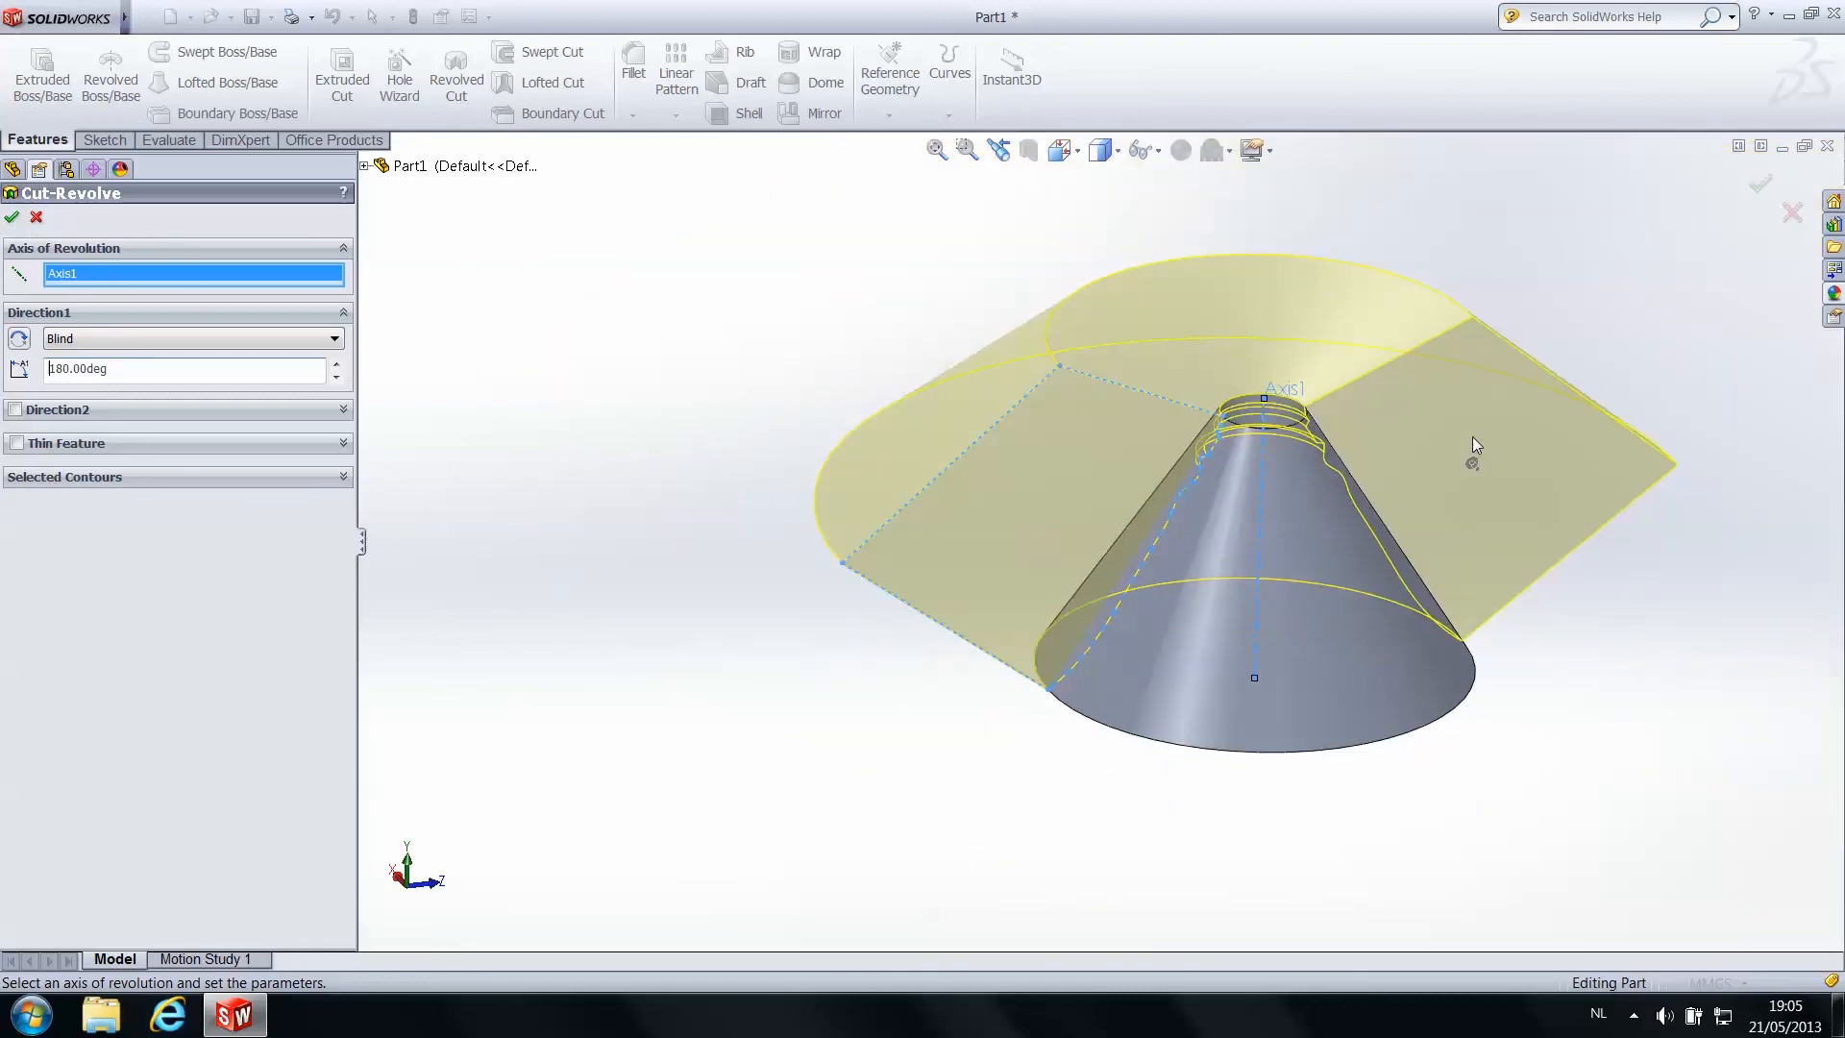
pyautogui.scroll(-3, 1470, 438)
pyautogui.scroll(3, 1131, 417)
pyautogui.moveTo(1097, 488); pyautogui.dragTo(1157, 362, button='middle')
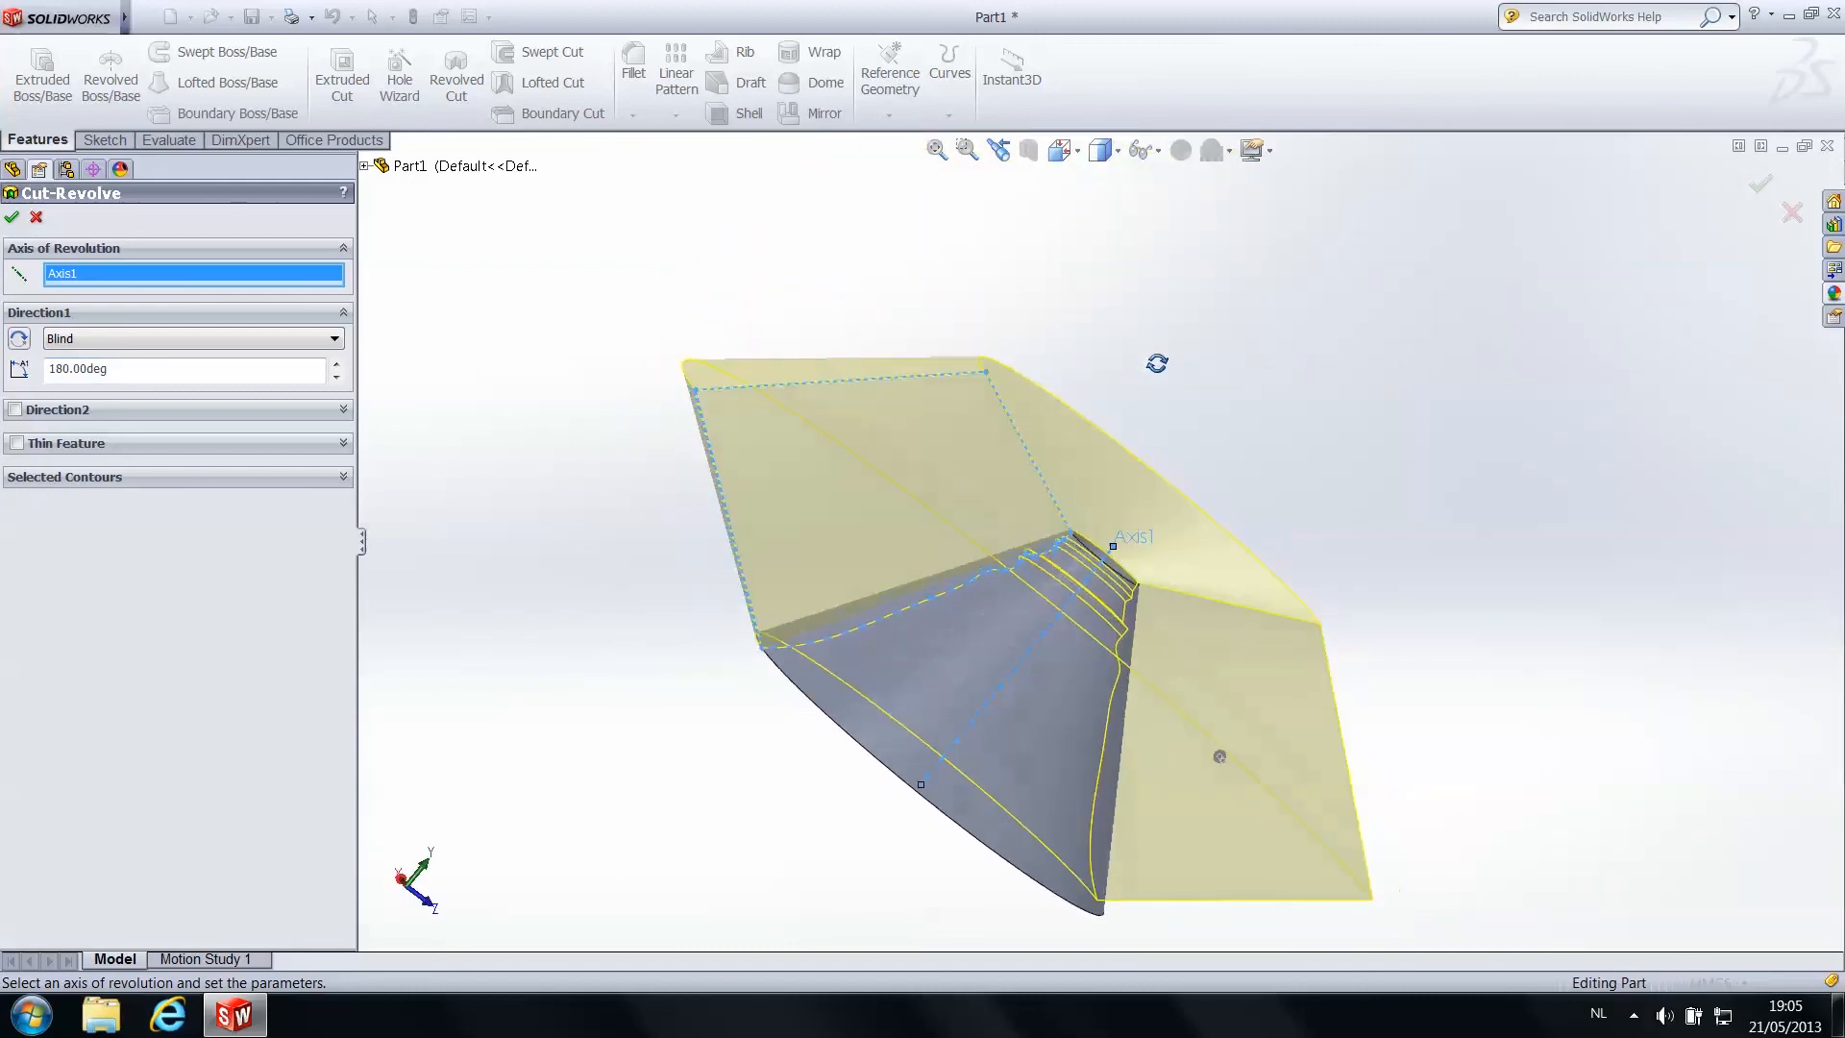
pyautogui.click(13, 220)
# Edit the revolved cut and set its blind angle to 360°
pyautogui.moveTo(976, 657); pyautogui.dragTo(1177, 665, button='middle')
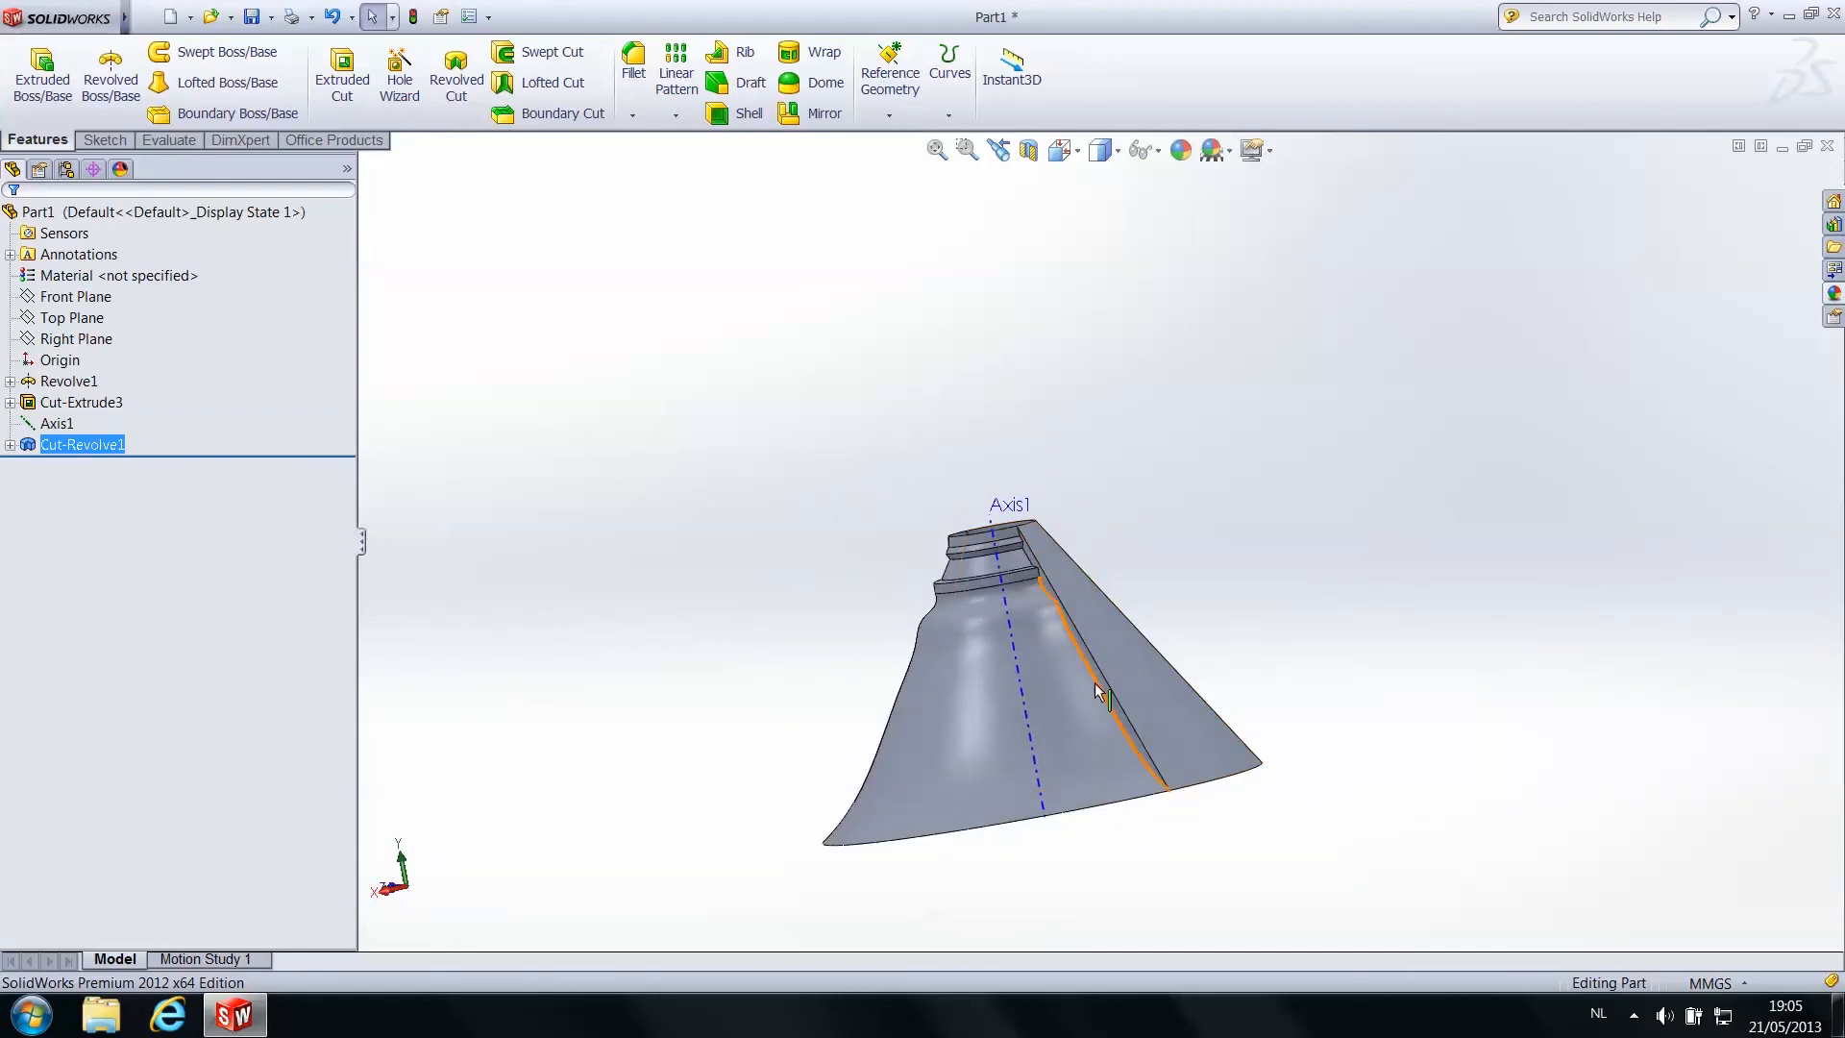
pyautogui.scroll(-5, 1111, 653)
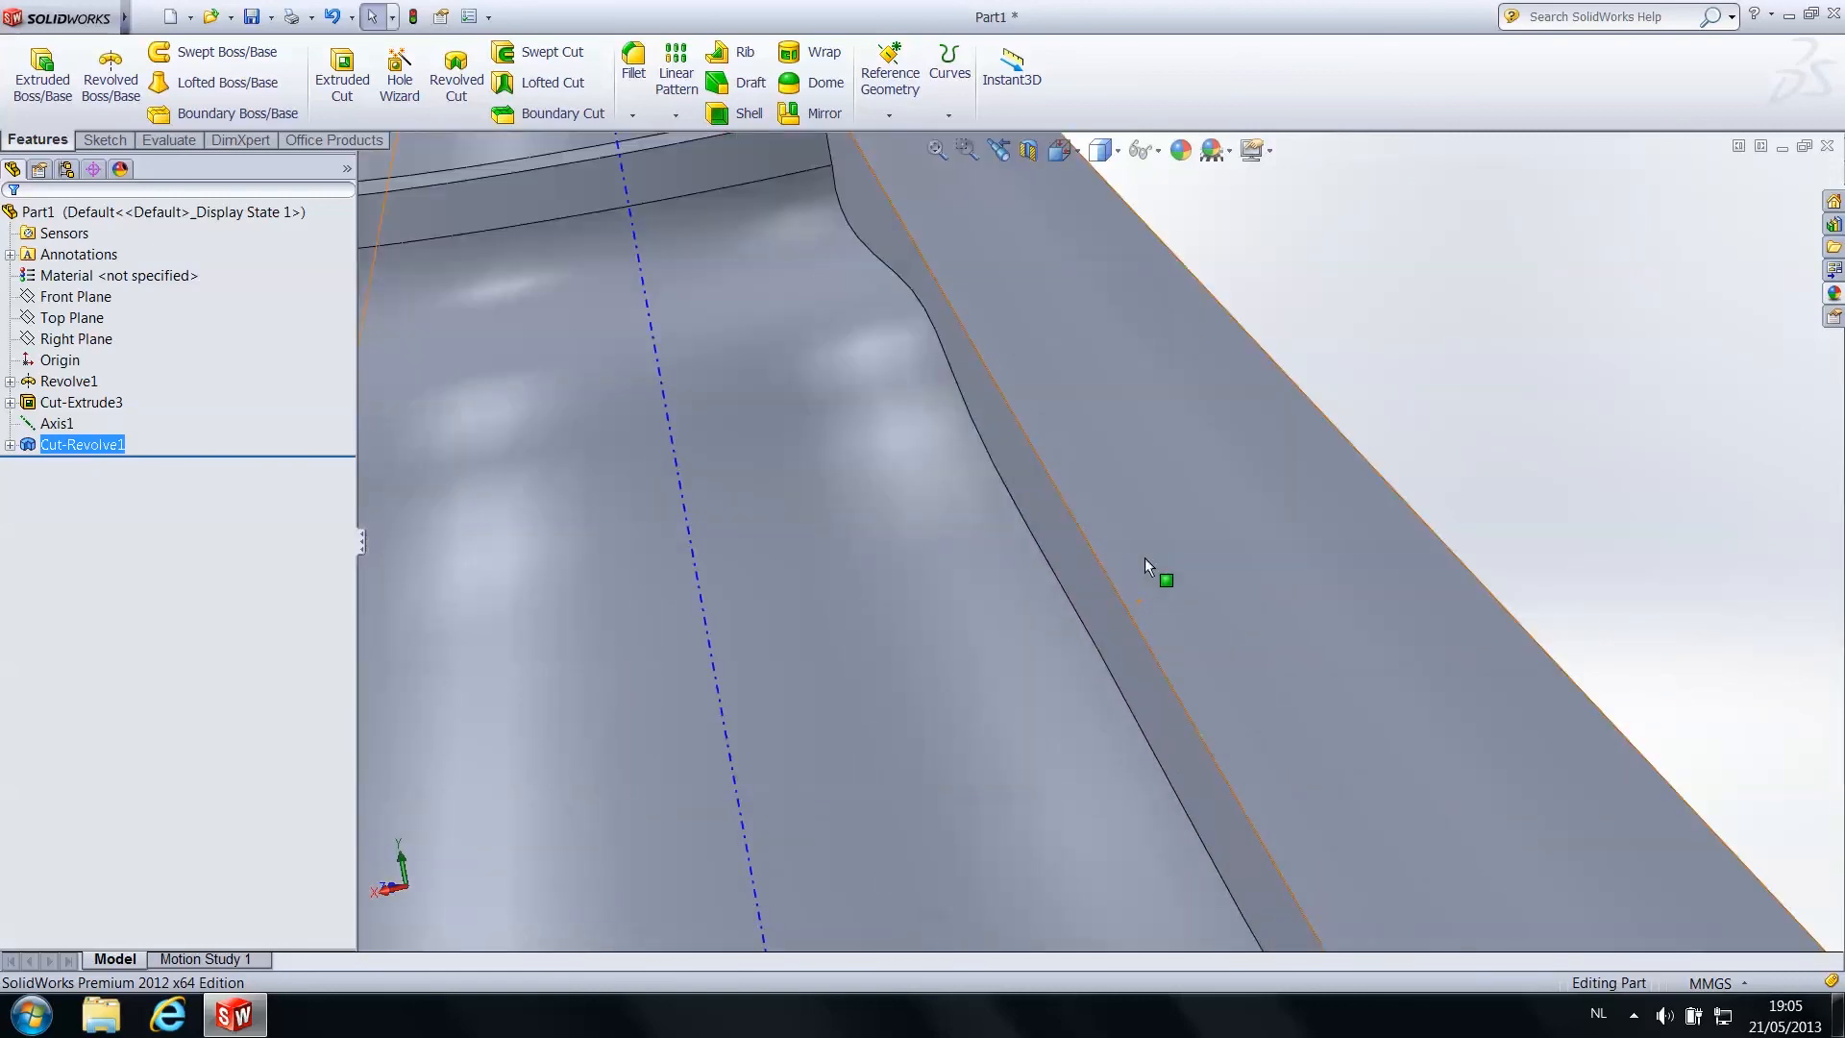
pyautogui.scroll(4, 1141, 563)
pyautogui.moveTo(1009, 550); pyautogui.dragTo(1184, 427, button='middle')
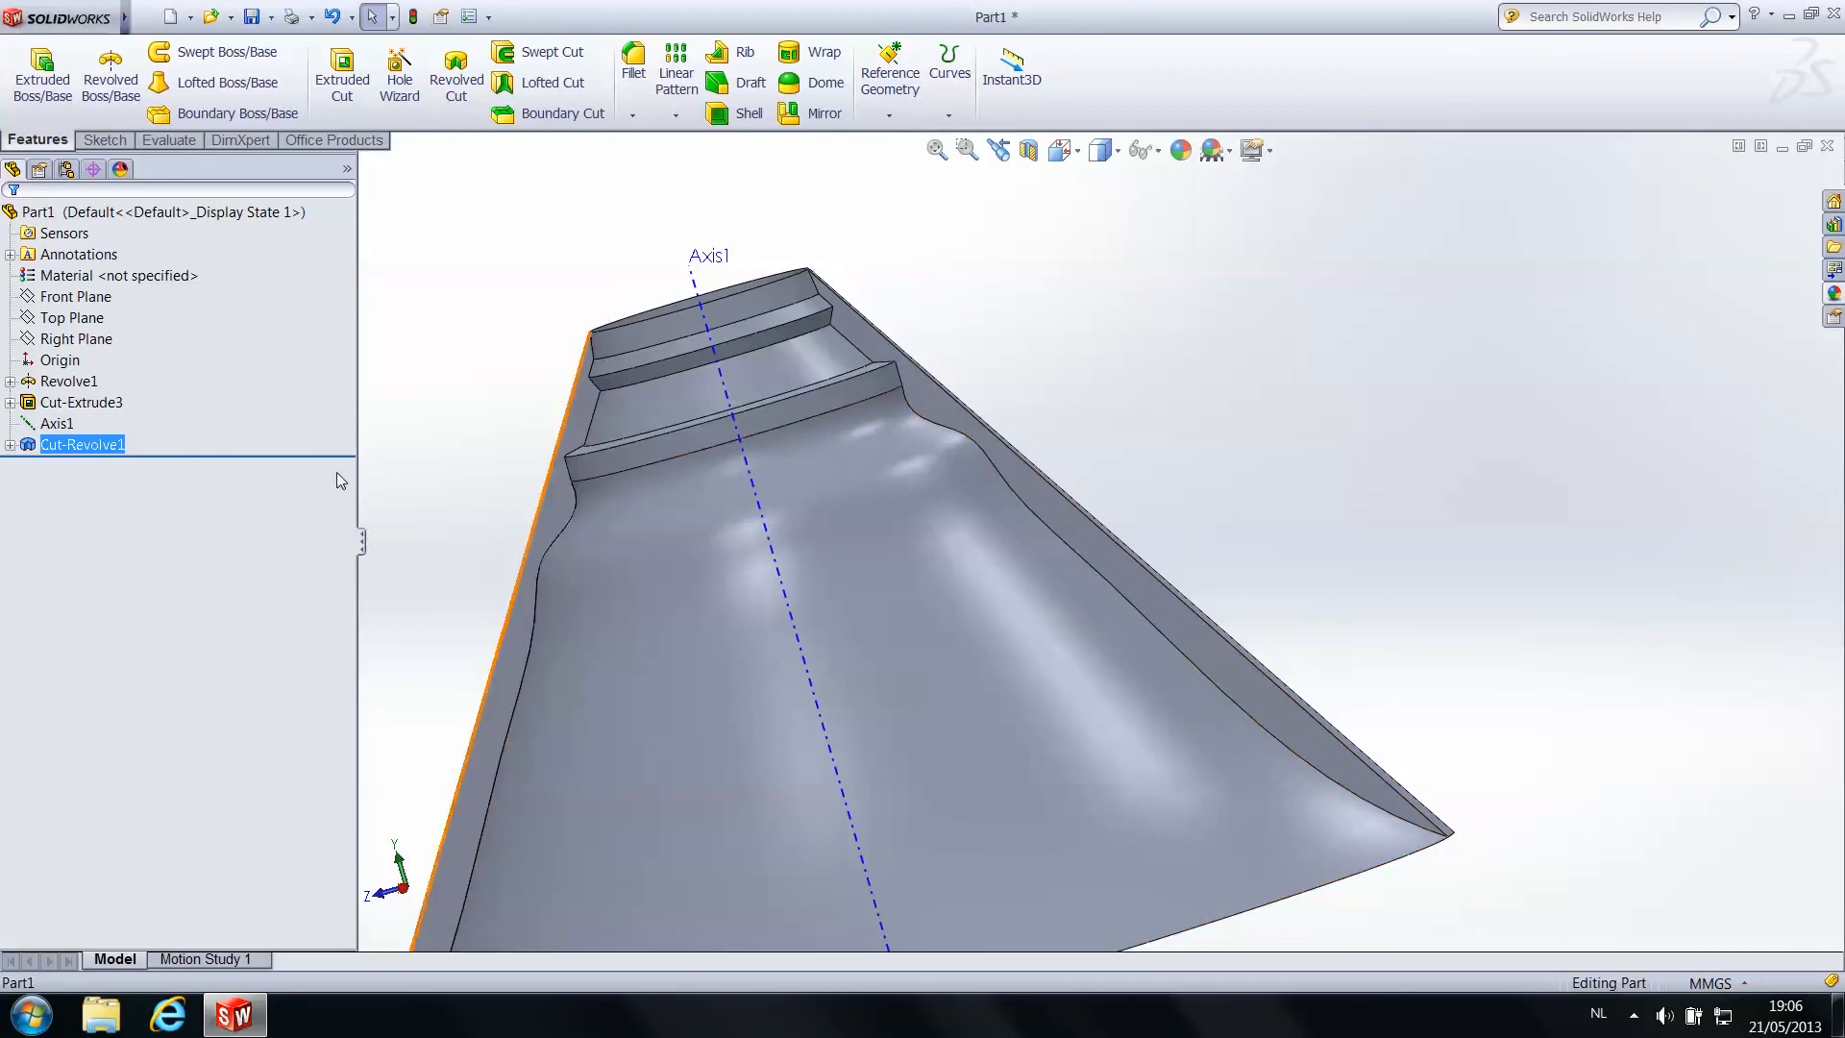
pyautogui.rightClick(67, 446)
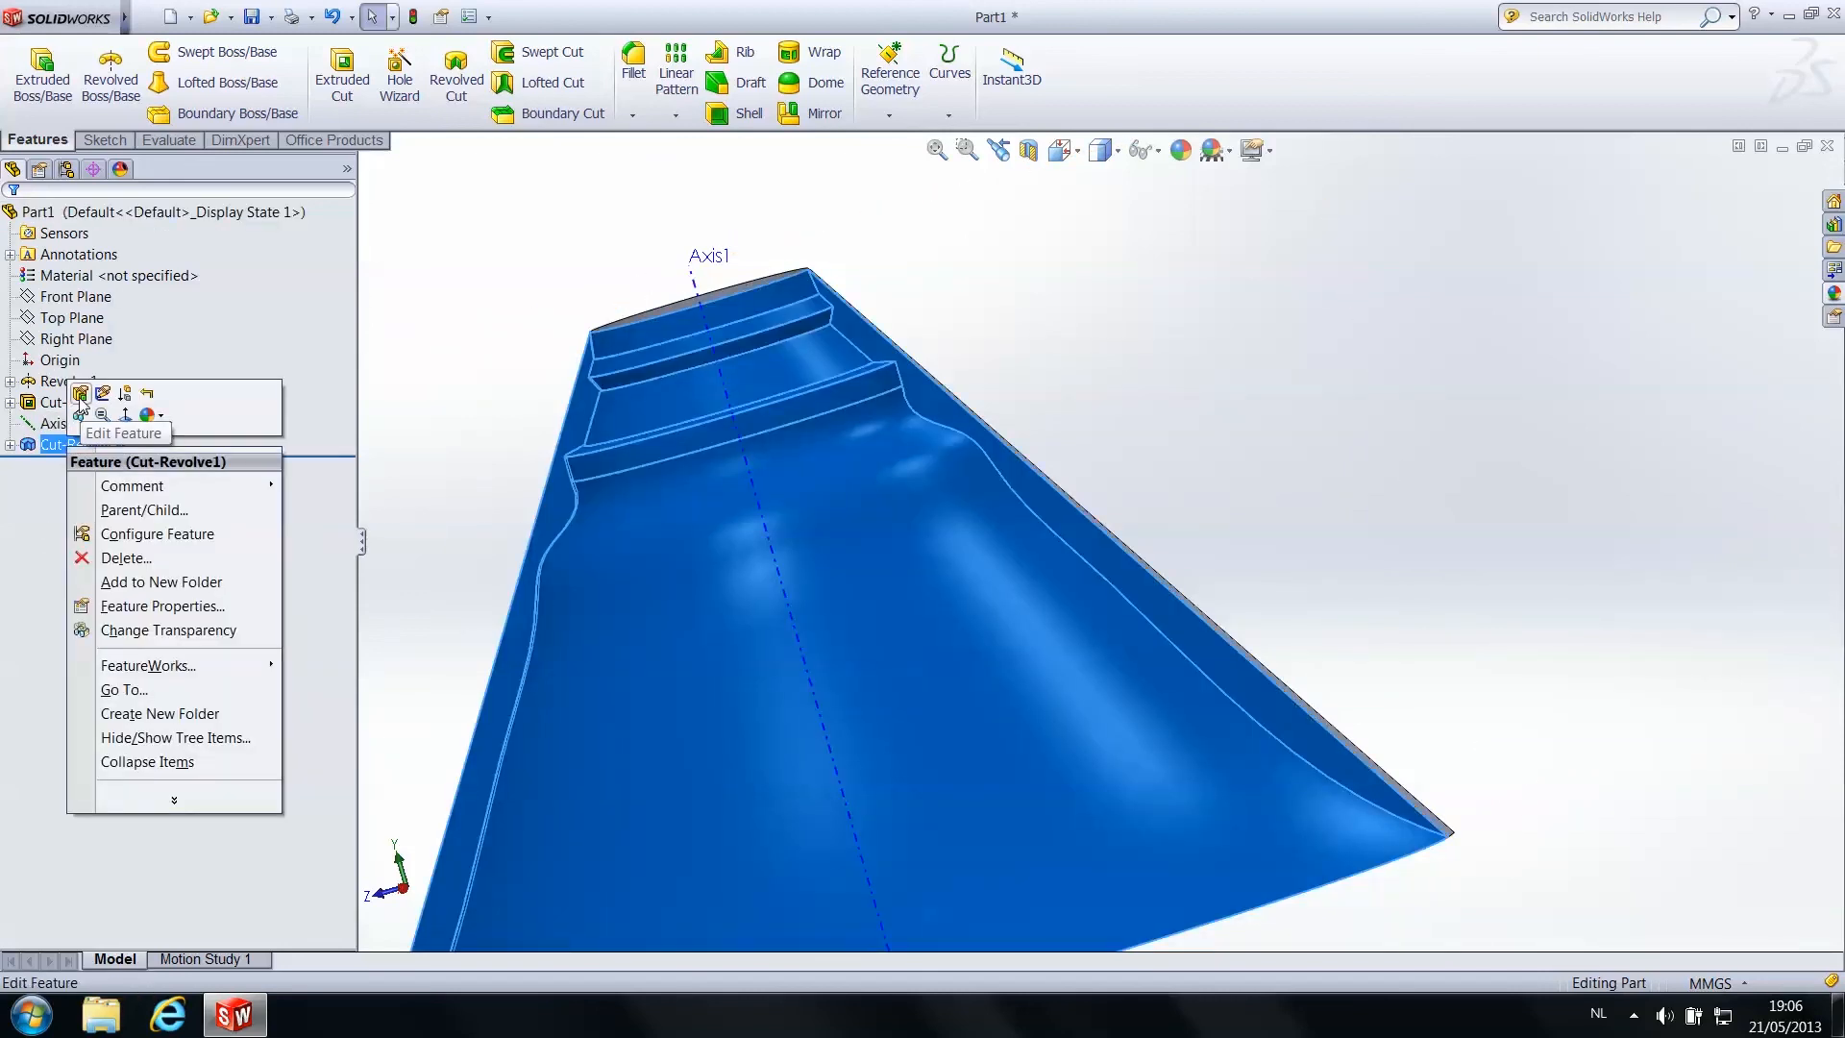
pyautogui.click(81, 403)
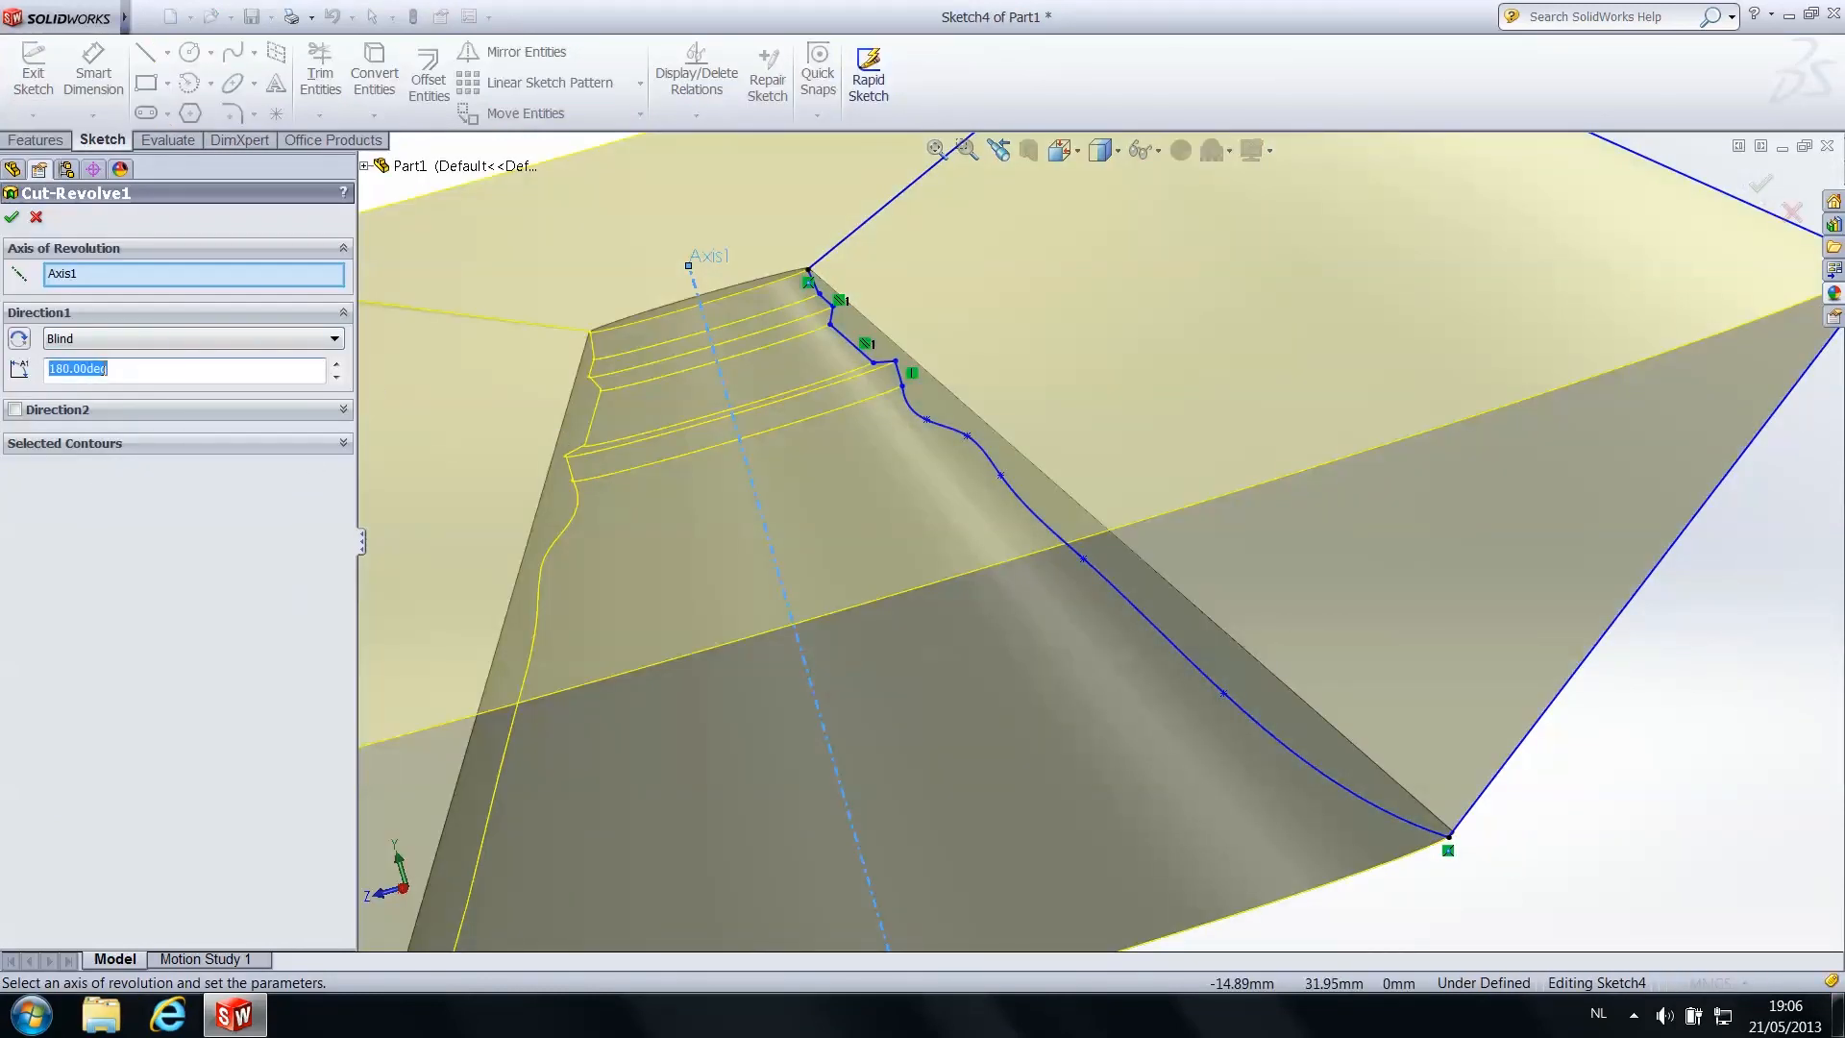
pyautogui.click(114, 342)
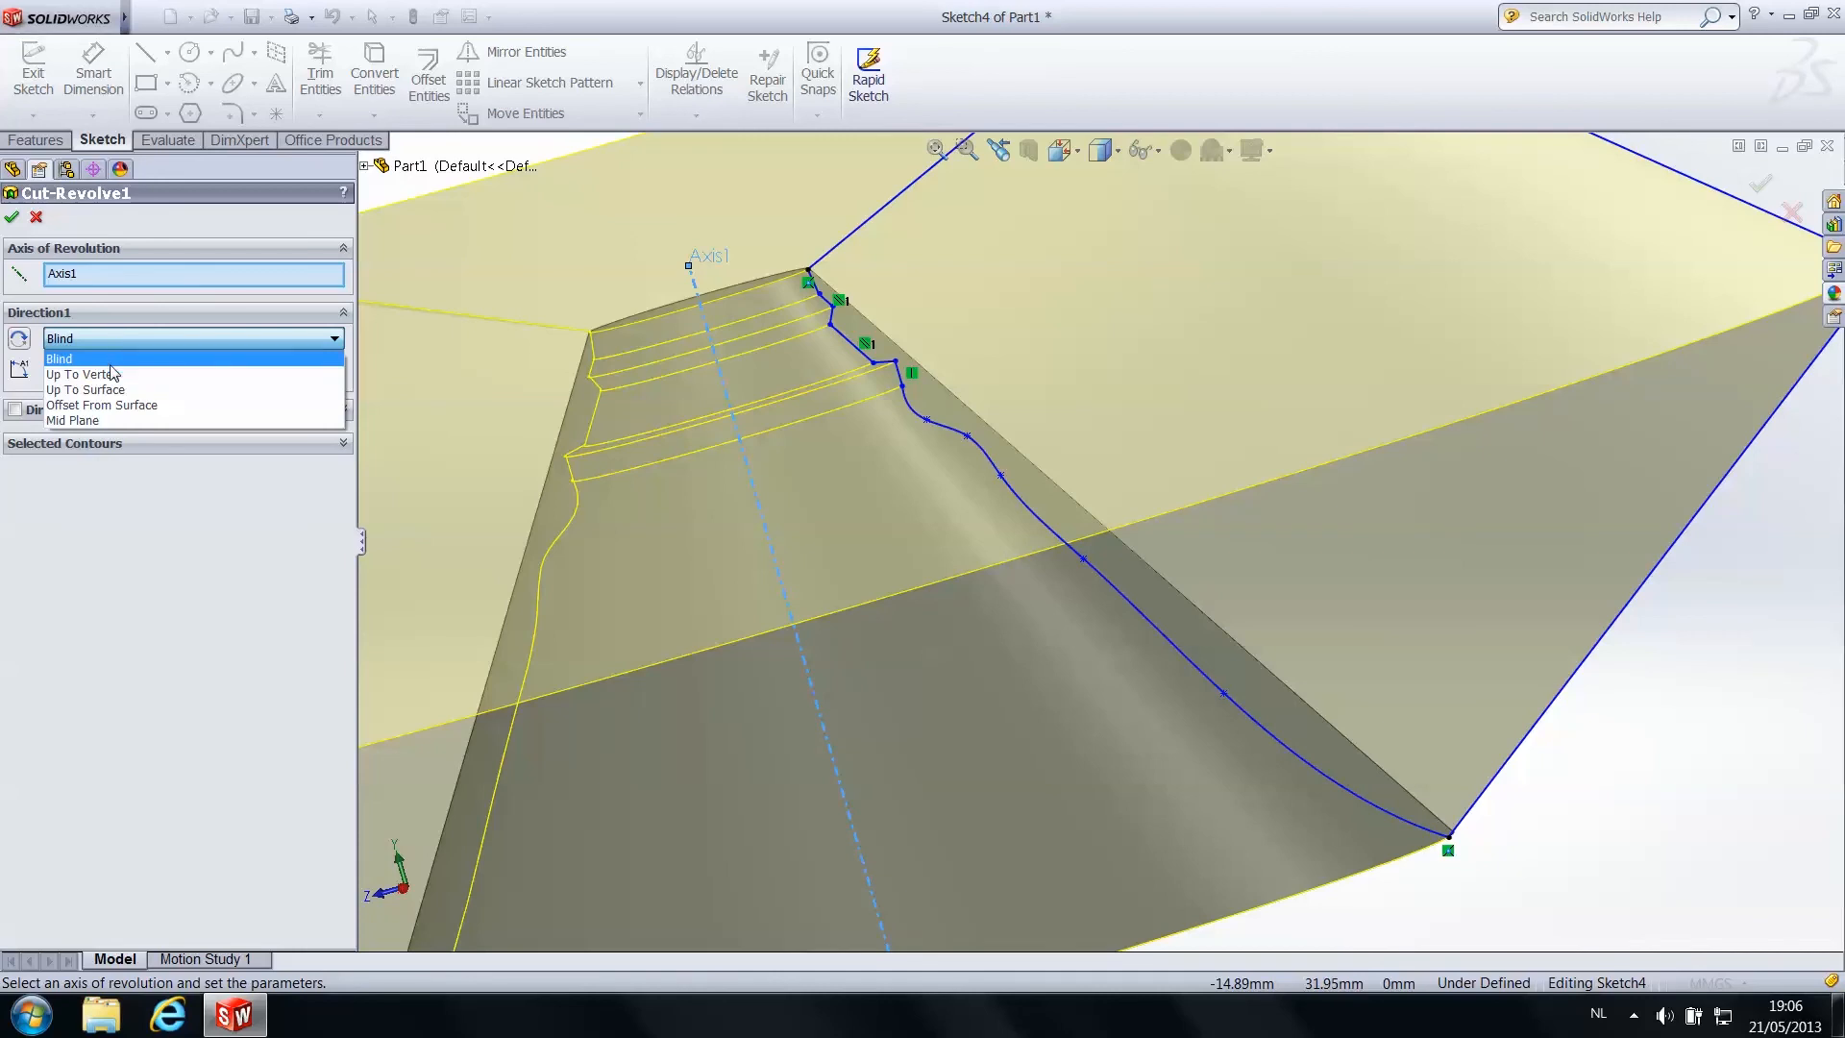
pyautogui.click(100, 511)
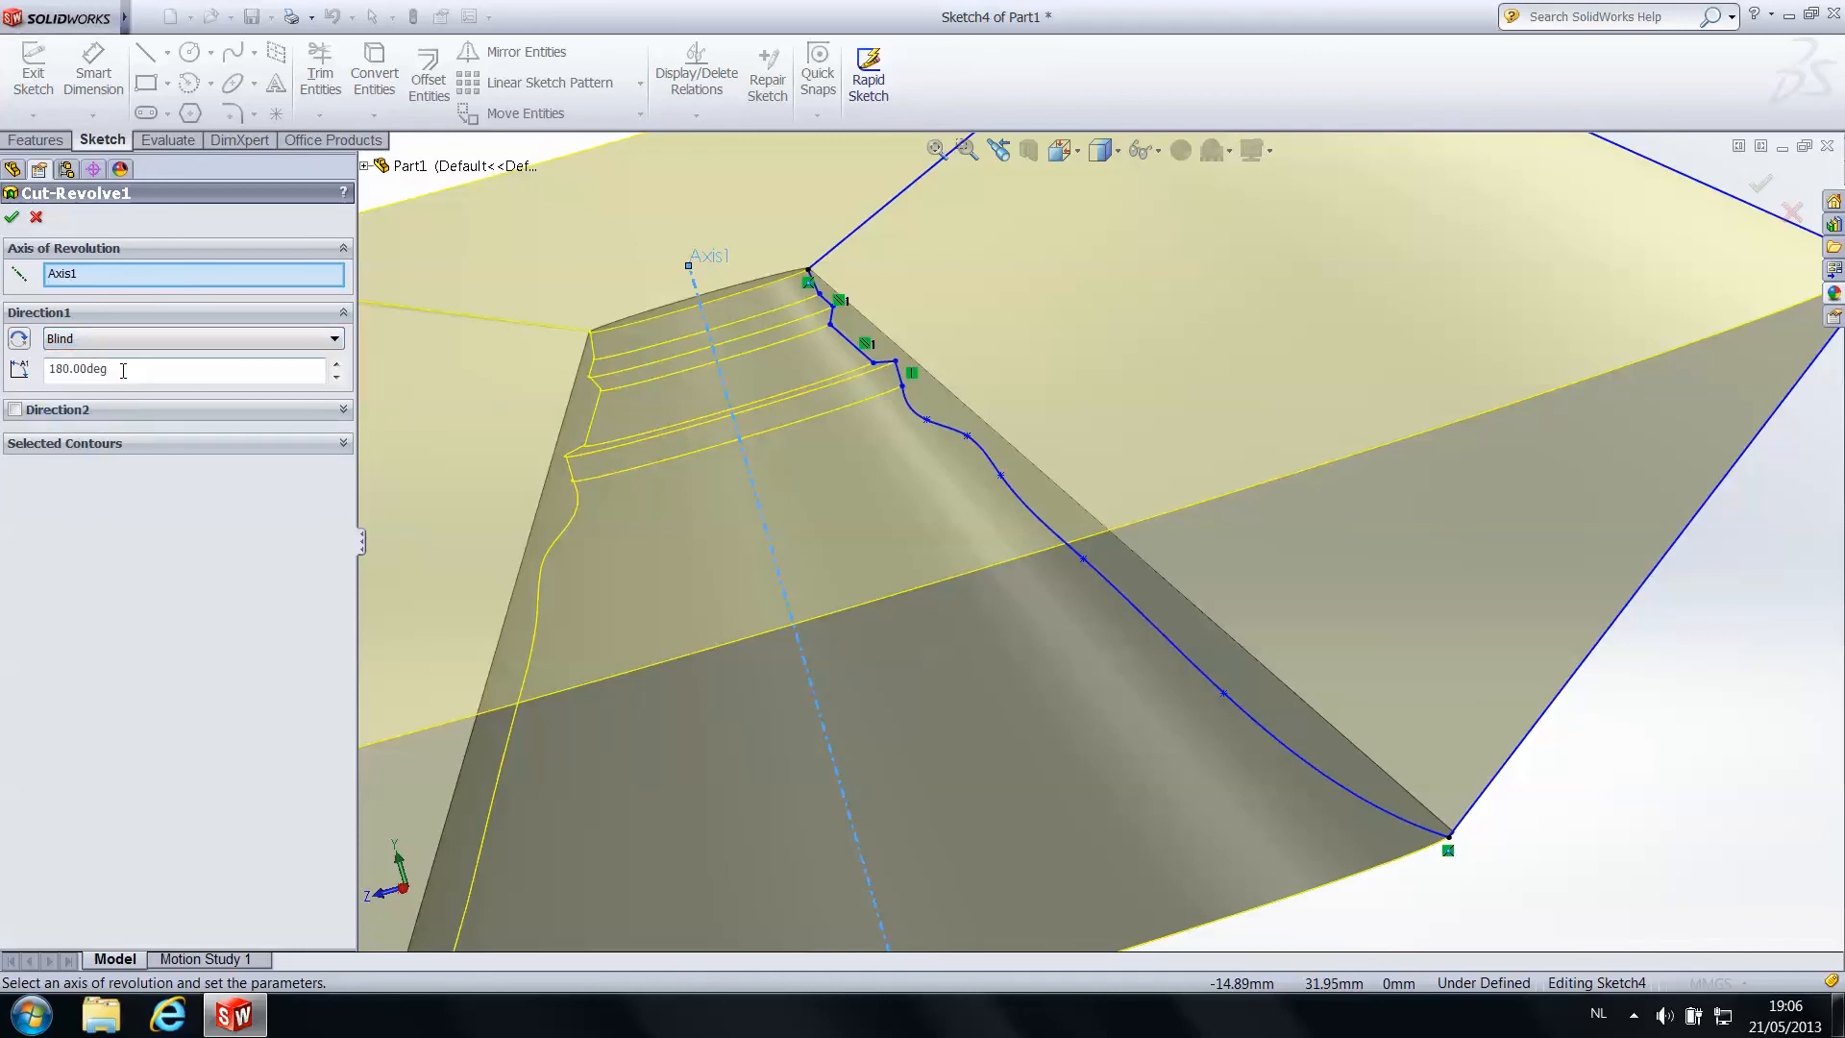
pyautogui.write('360')
pyautogui.press('Return')
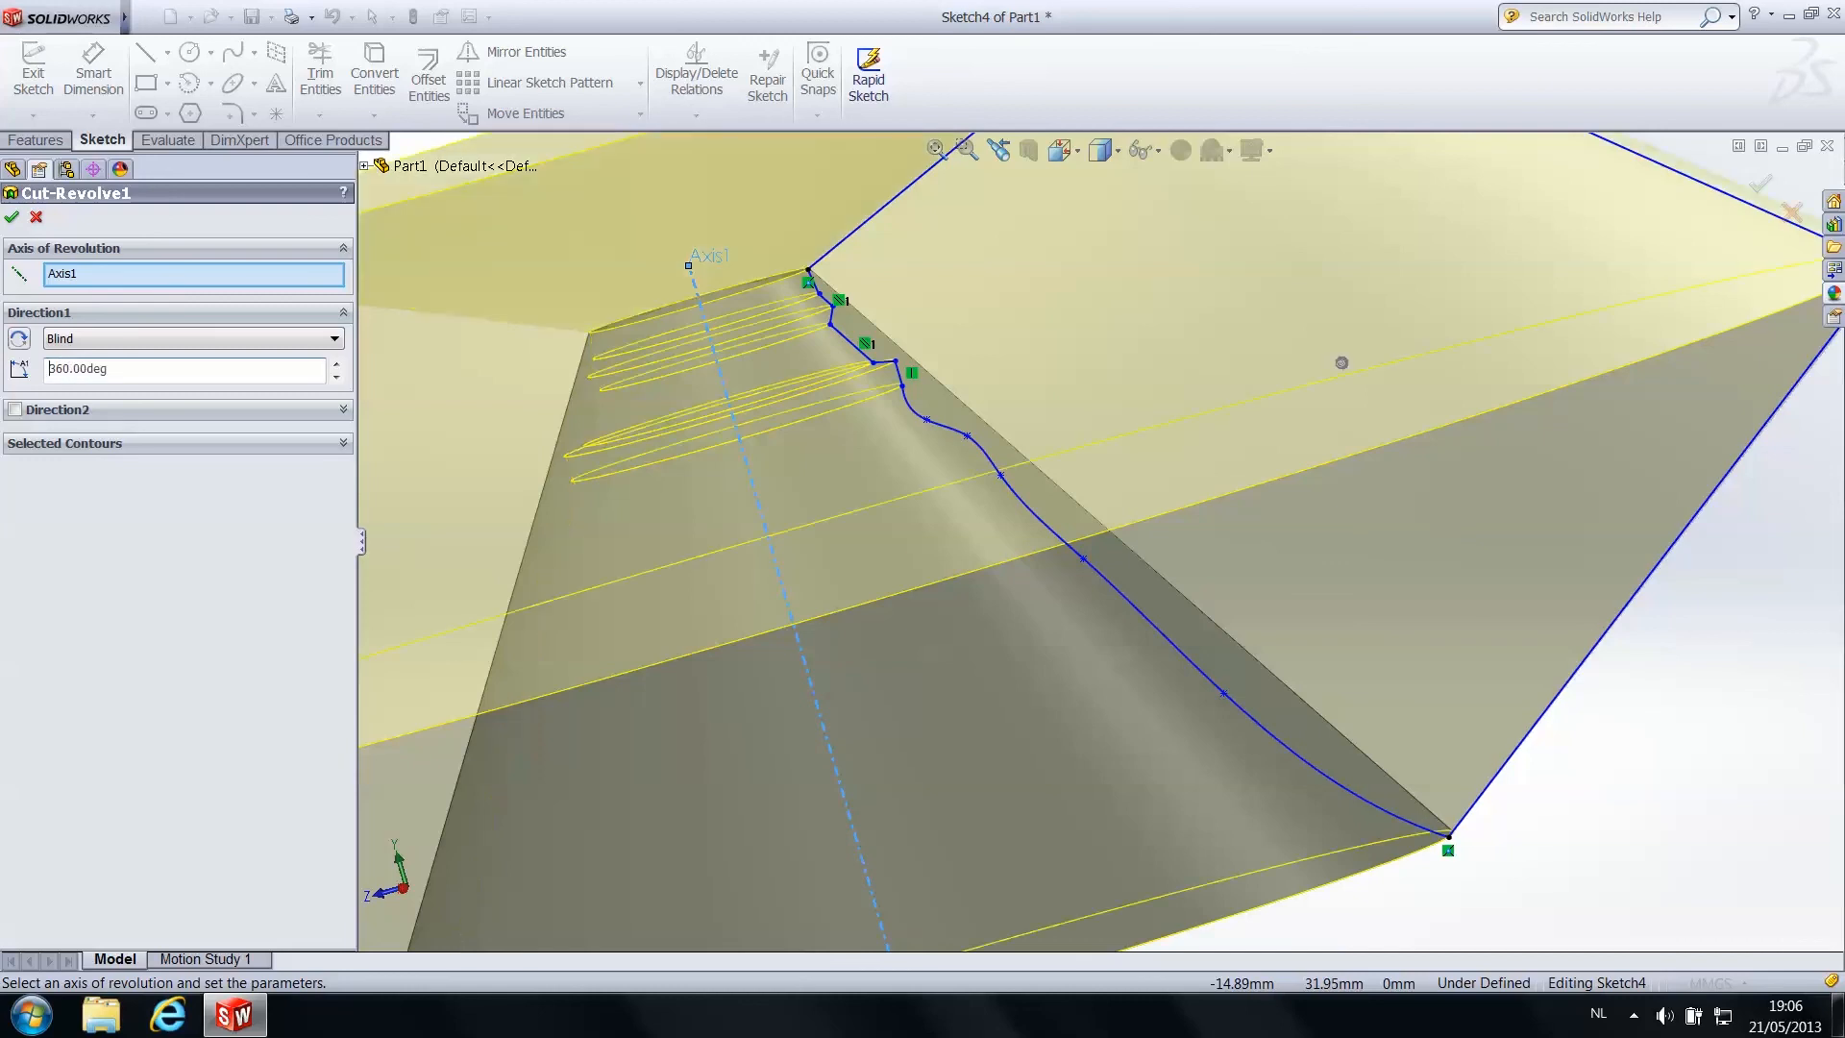
pyautogui.click(12, 218)
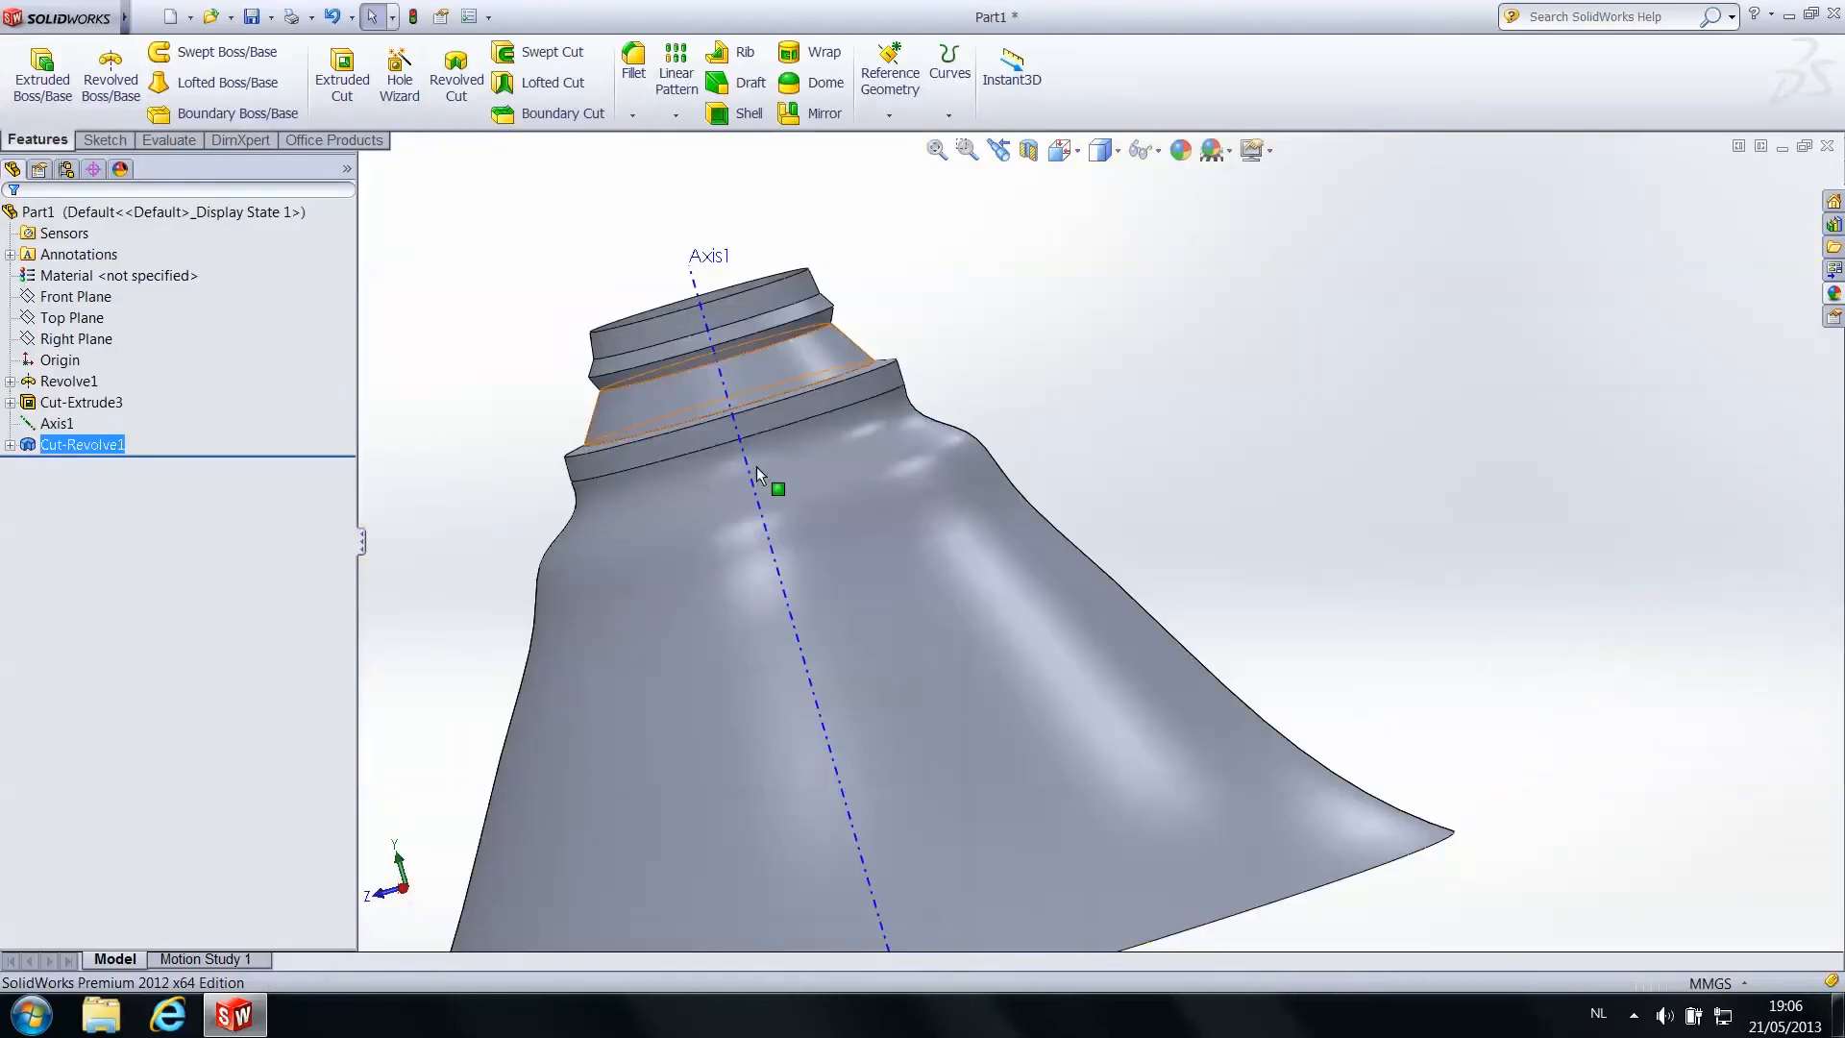
# Save the part on the desktop (Bureaublad) under the file name Cone
pyautogui.moveTo(723, 498); pyautogui.dragTo(1422, 626, button='middle')
pyautogui.moveTo(1278, 615); pyautogui.dragTo(1519, 795, button='middle')
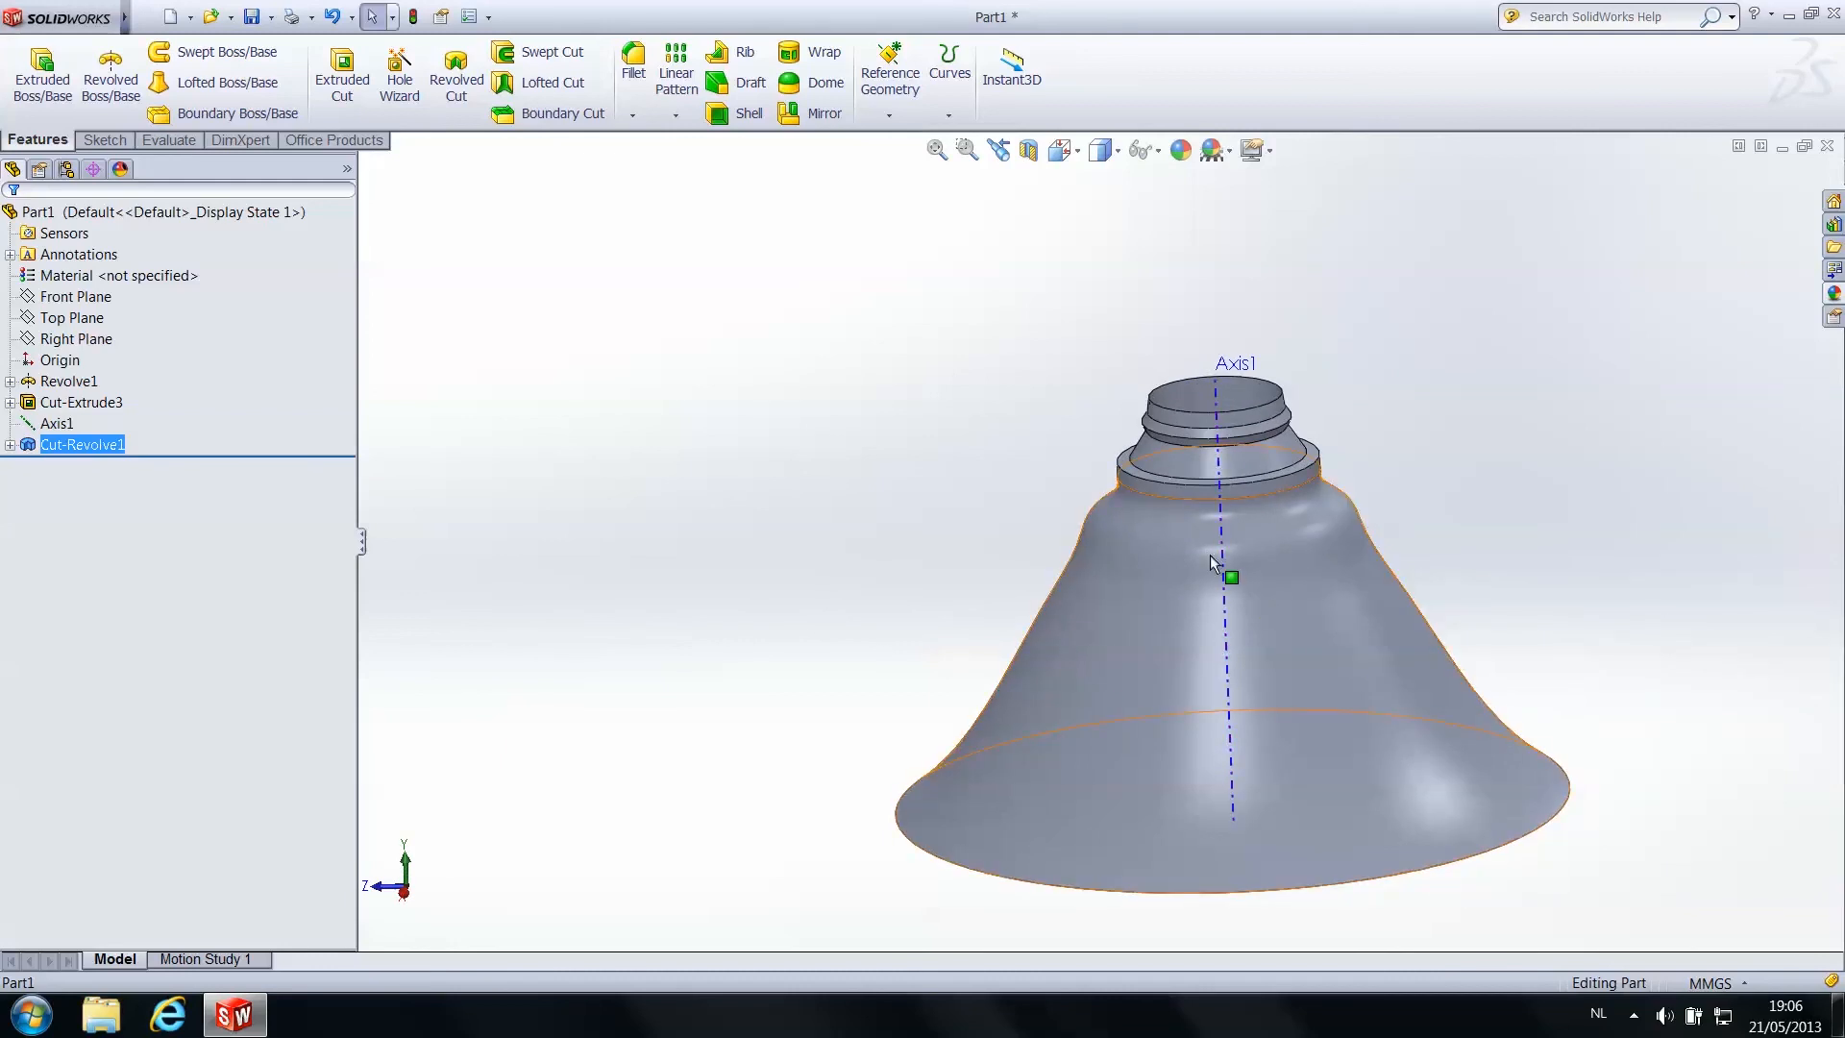
pyautogui.click(255, 18)
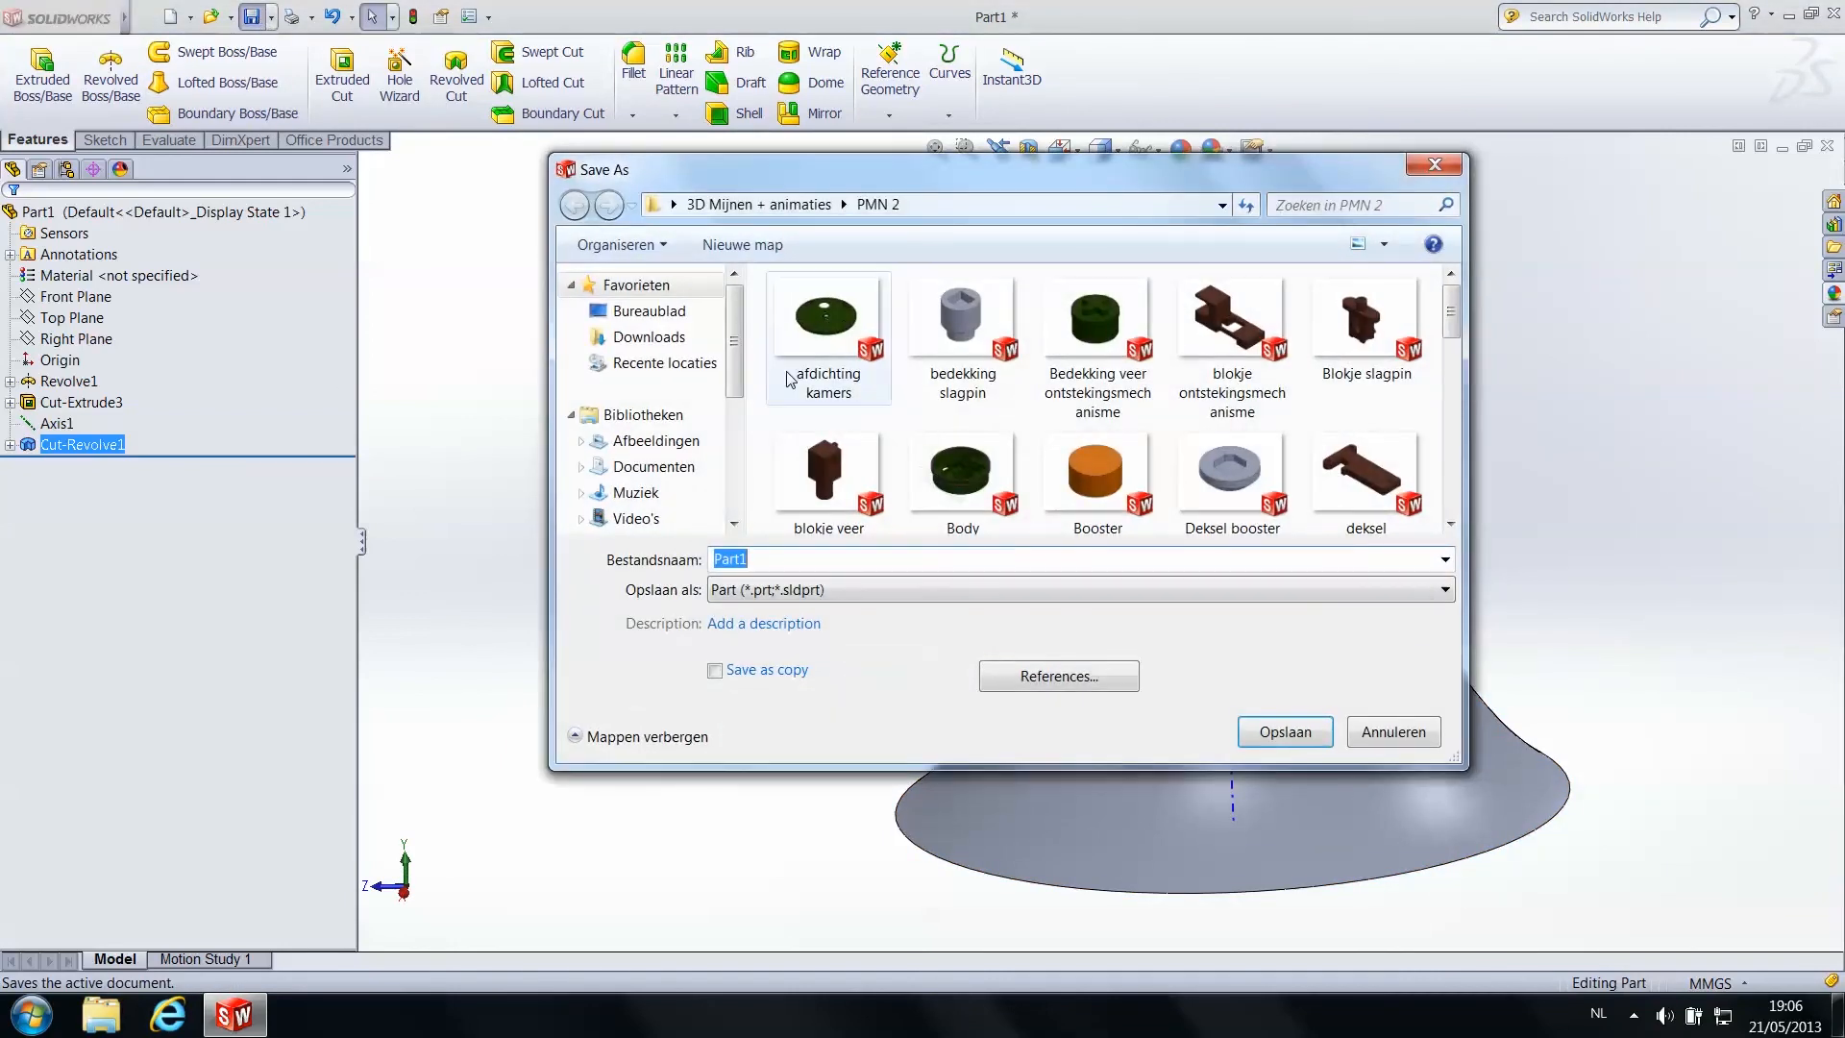
pyautogui.click(659, 313)
pyautogui.click(827, 567)
pyautogui.write('Cone')
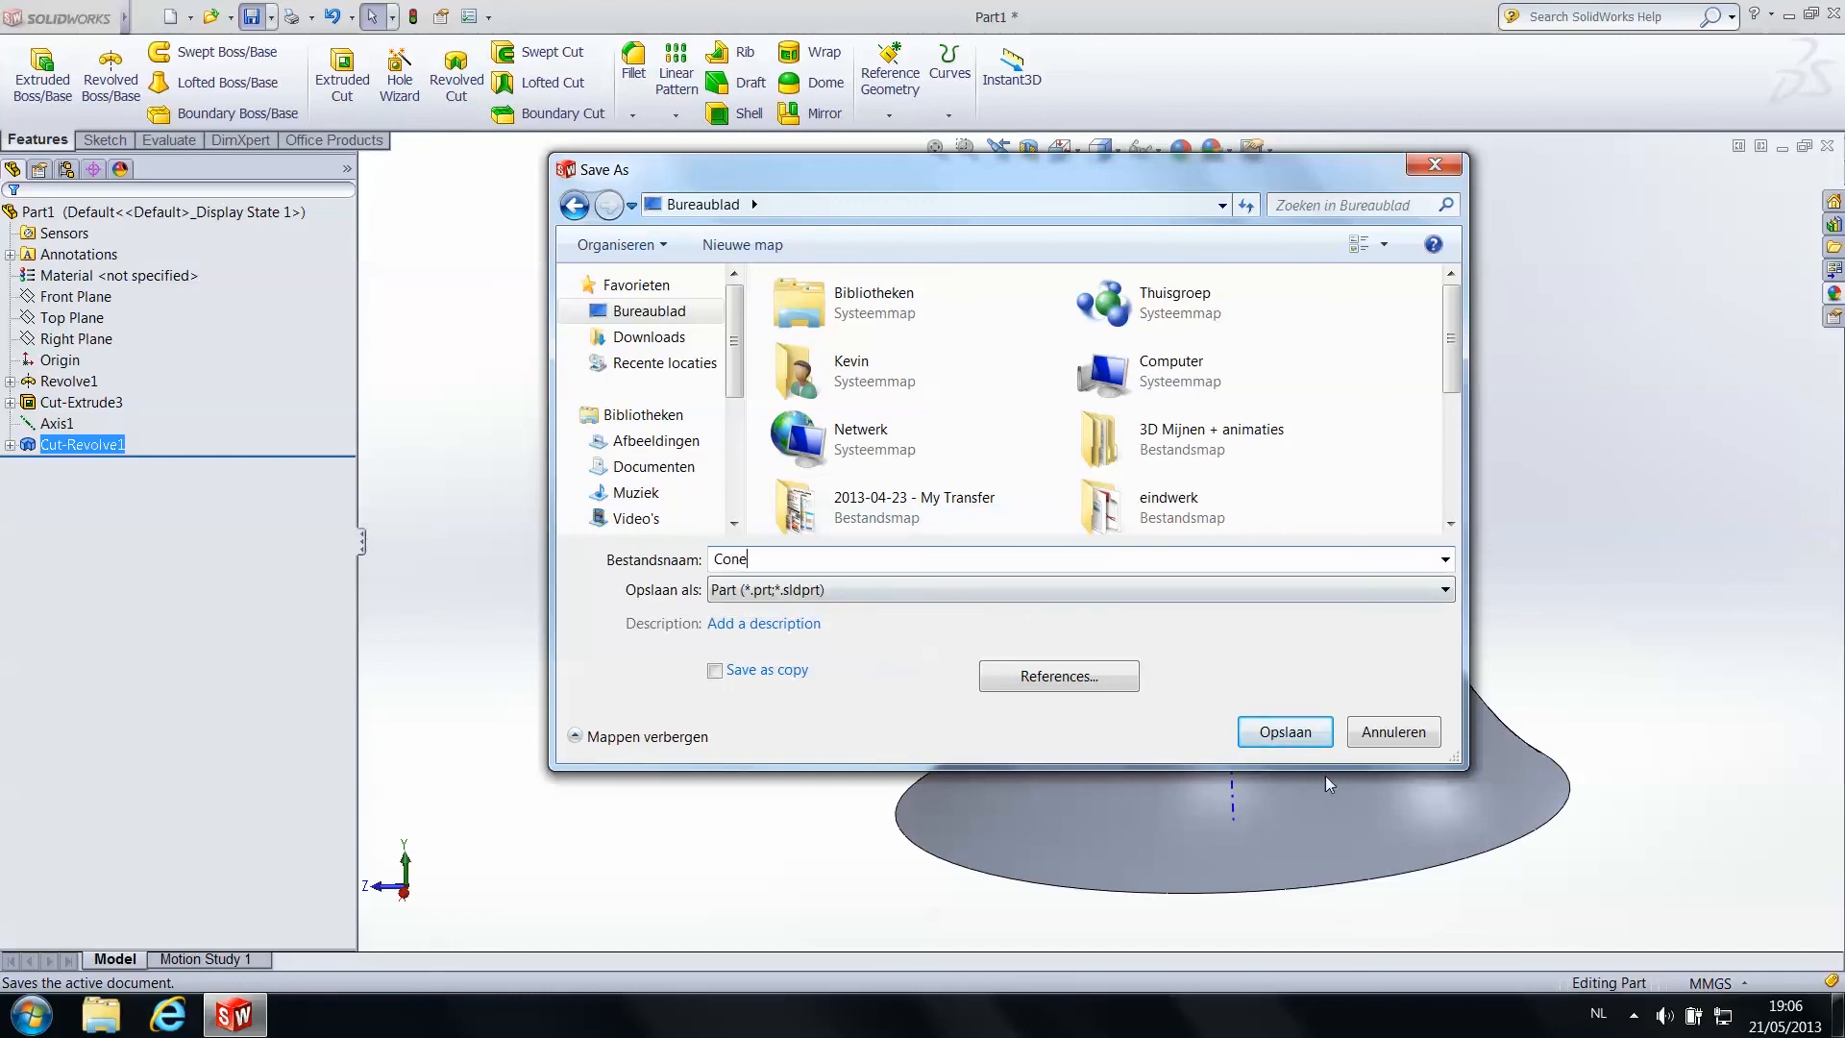
pyautogui.click(1286, 731)
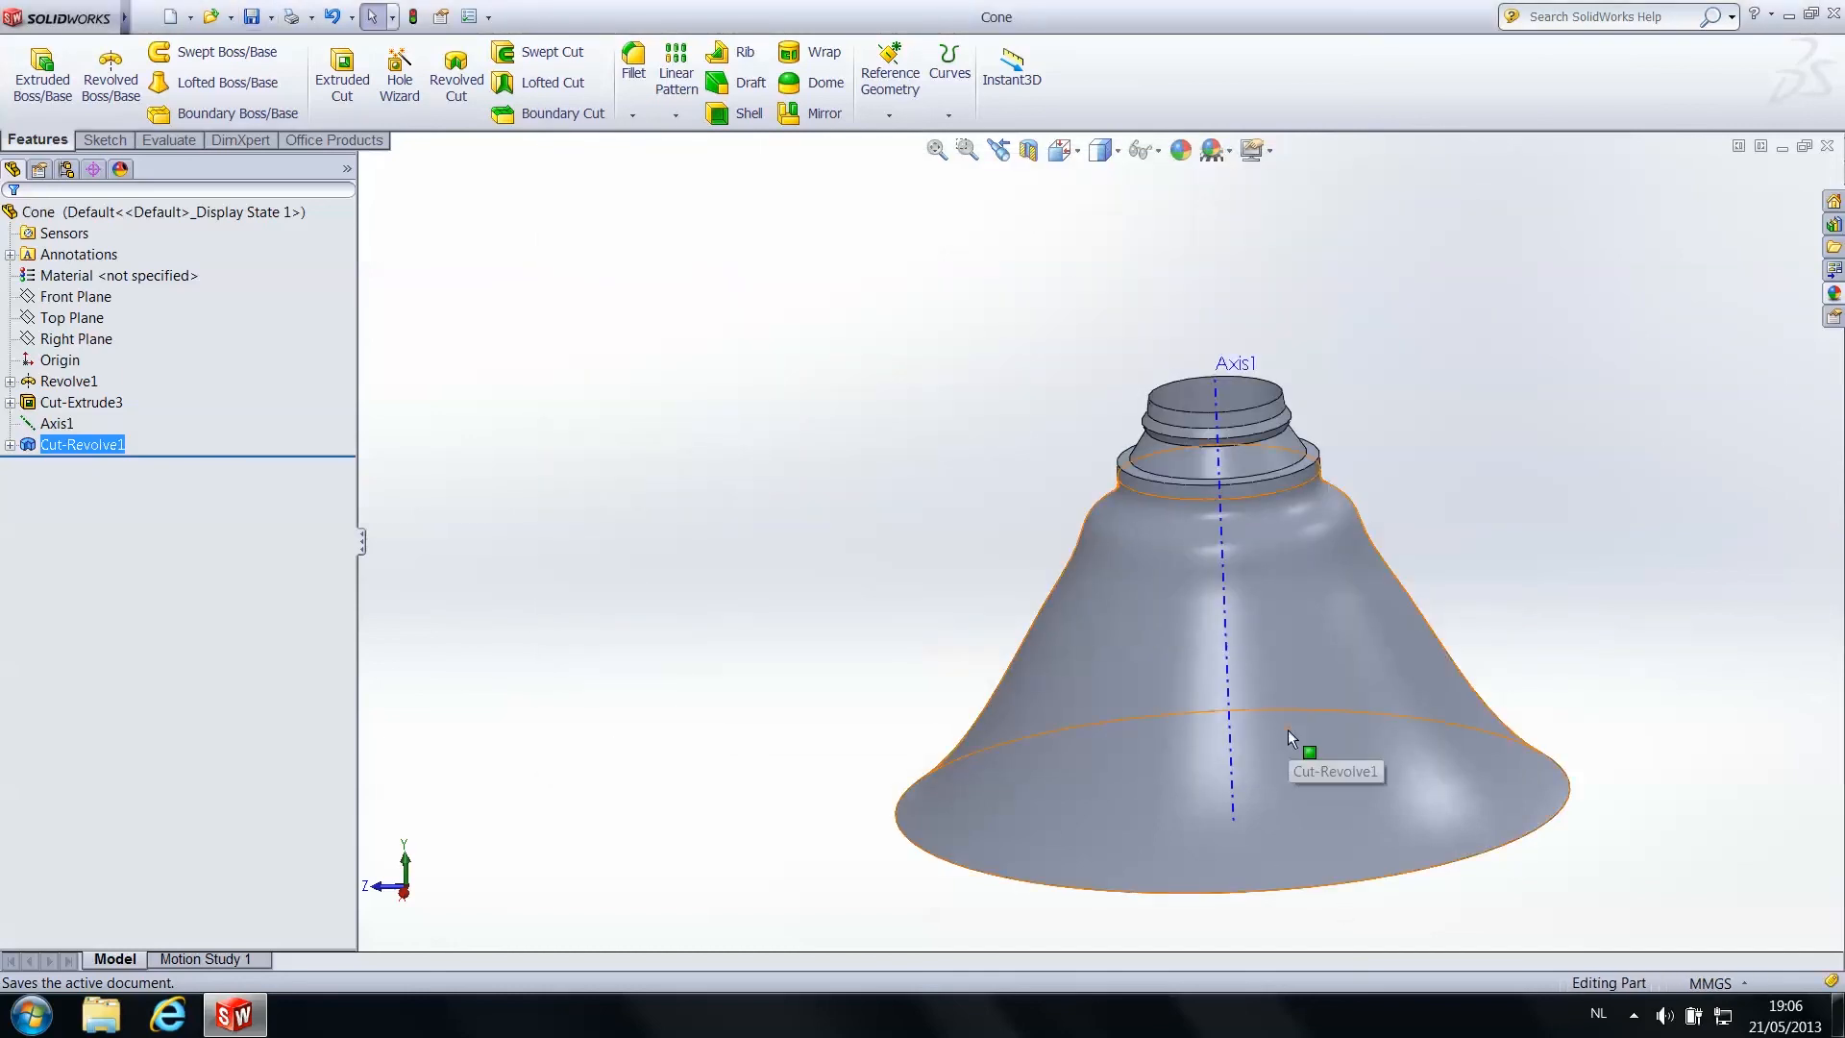
# Create a new, empty part document
pyautogui.scroll(3, 1017, 538)
pyautogui.scroll(-3, 1196, 519)
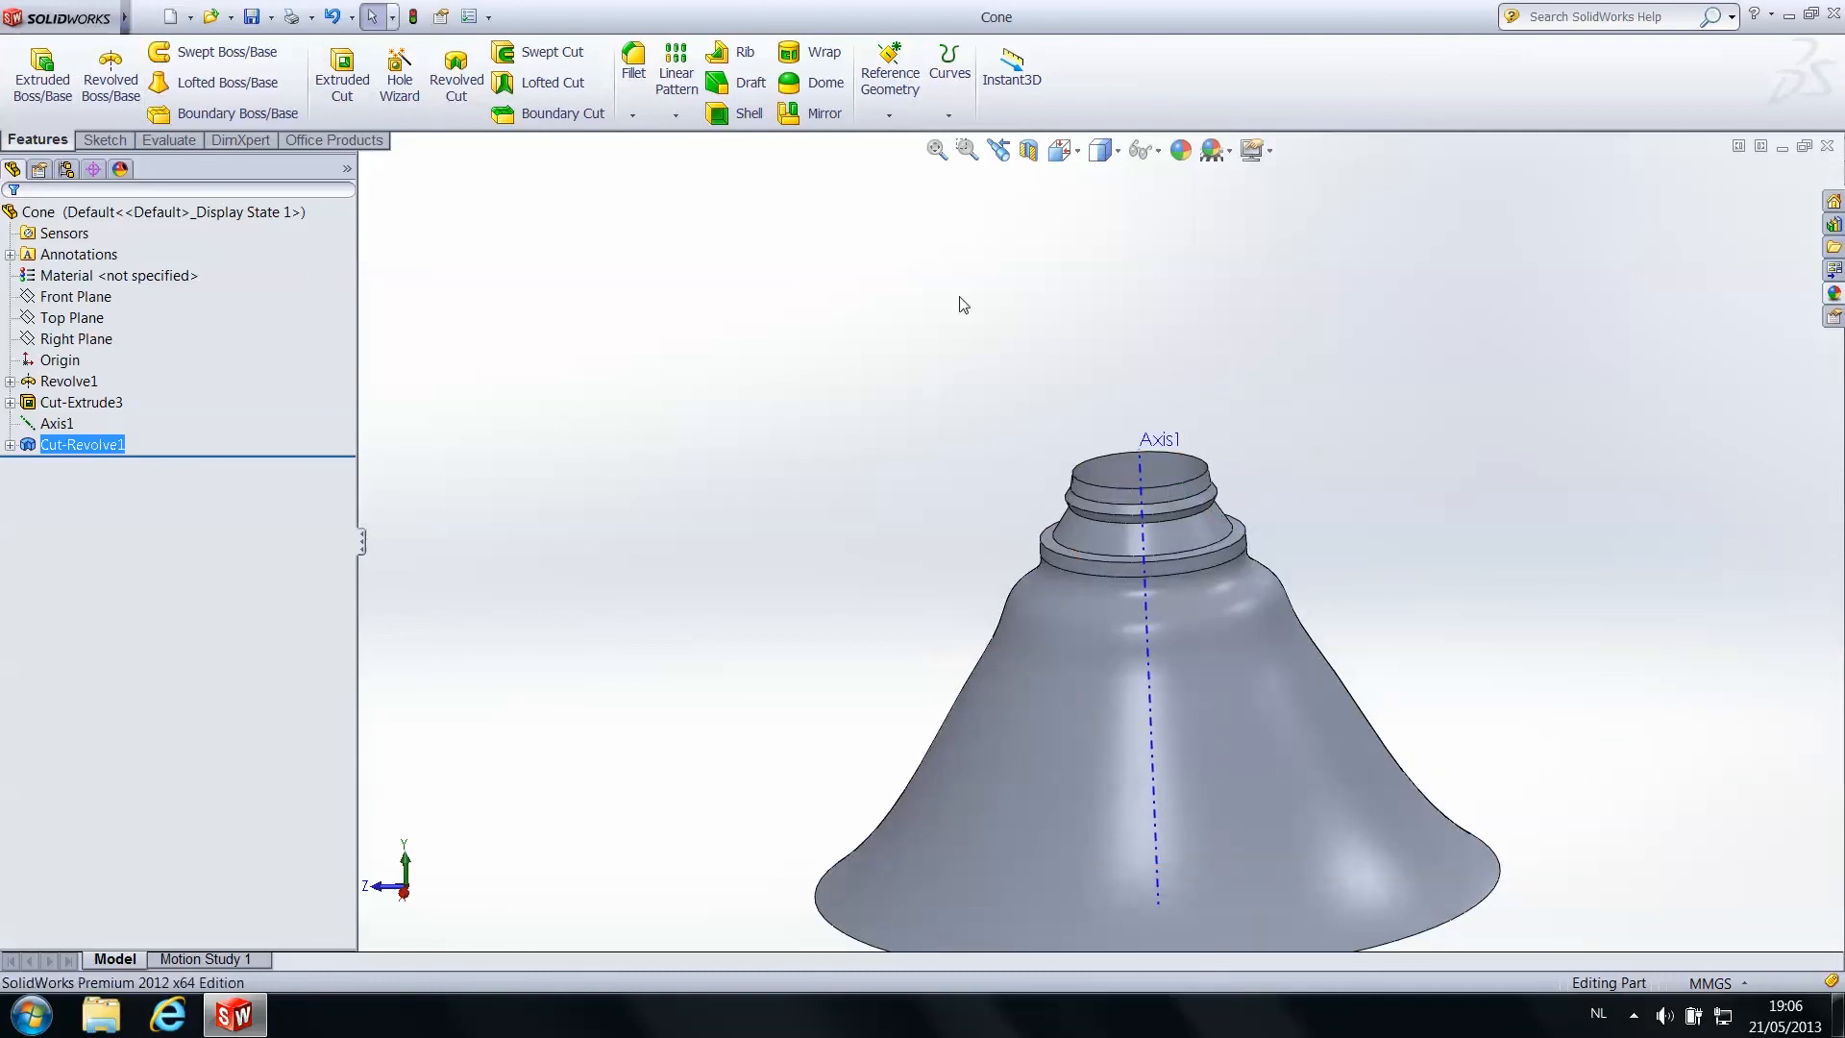
pyautogui.moveTo(1096, 439); pyautogui.dragTo(1127, 530, button='middle')
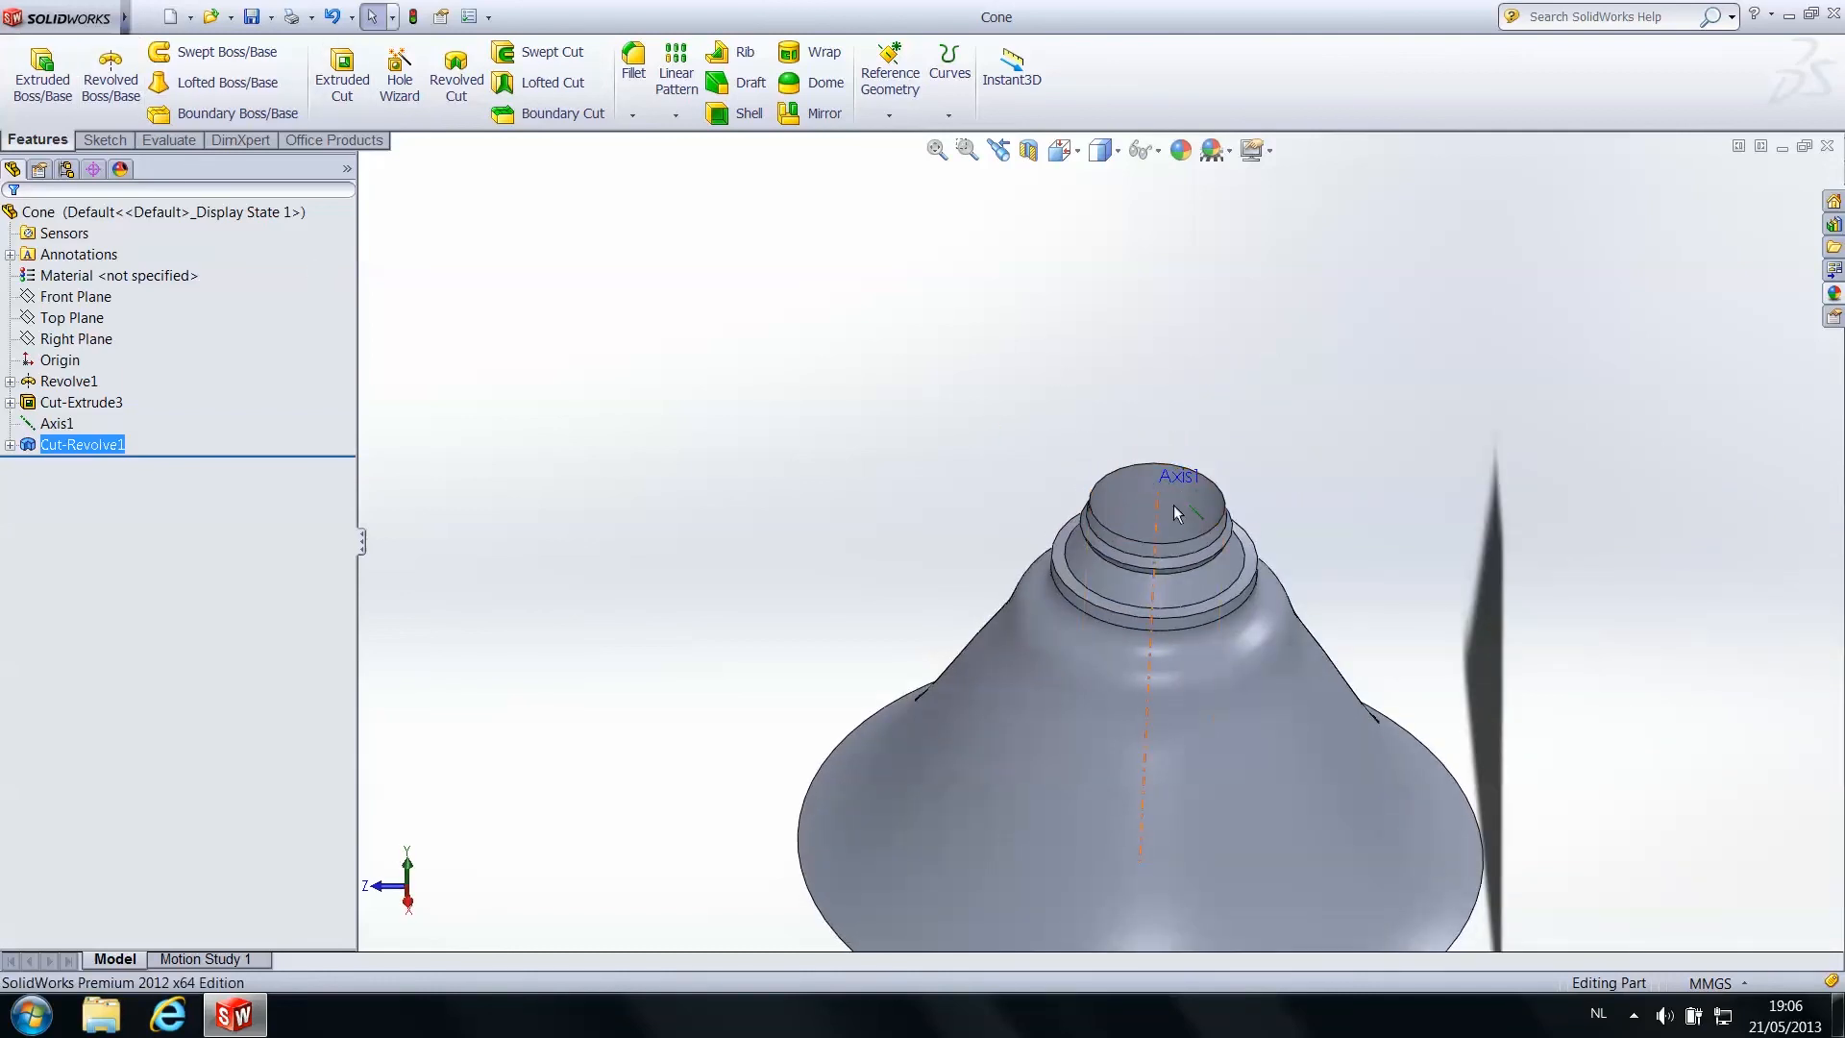
pyautogui.click(169, 18)
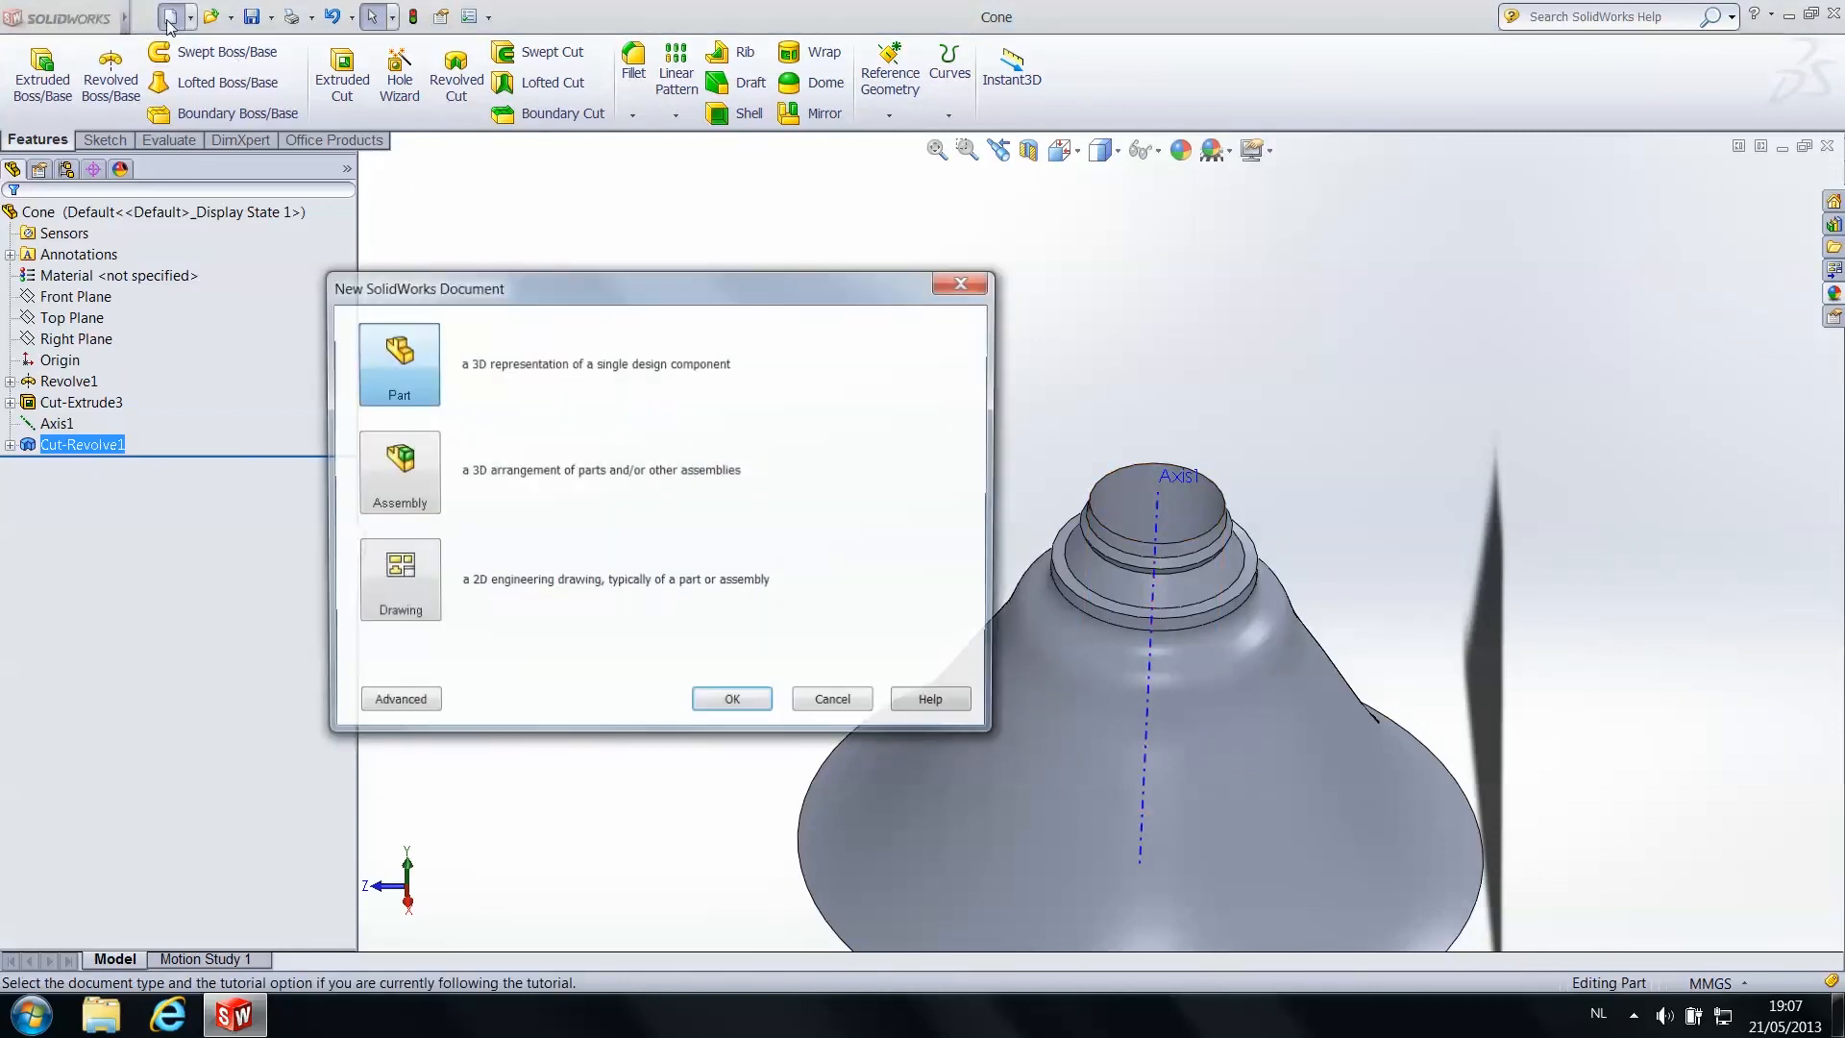
pyautogui.click(734, 705)
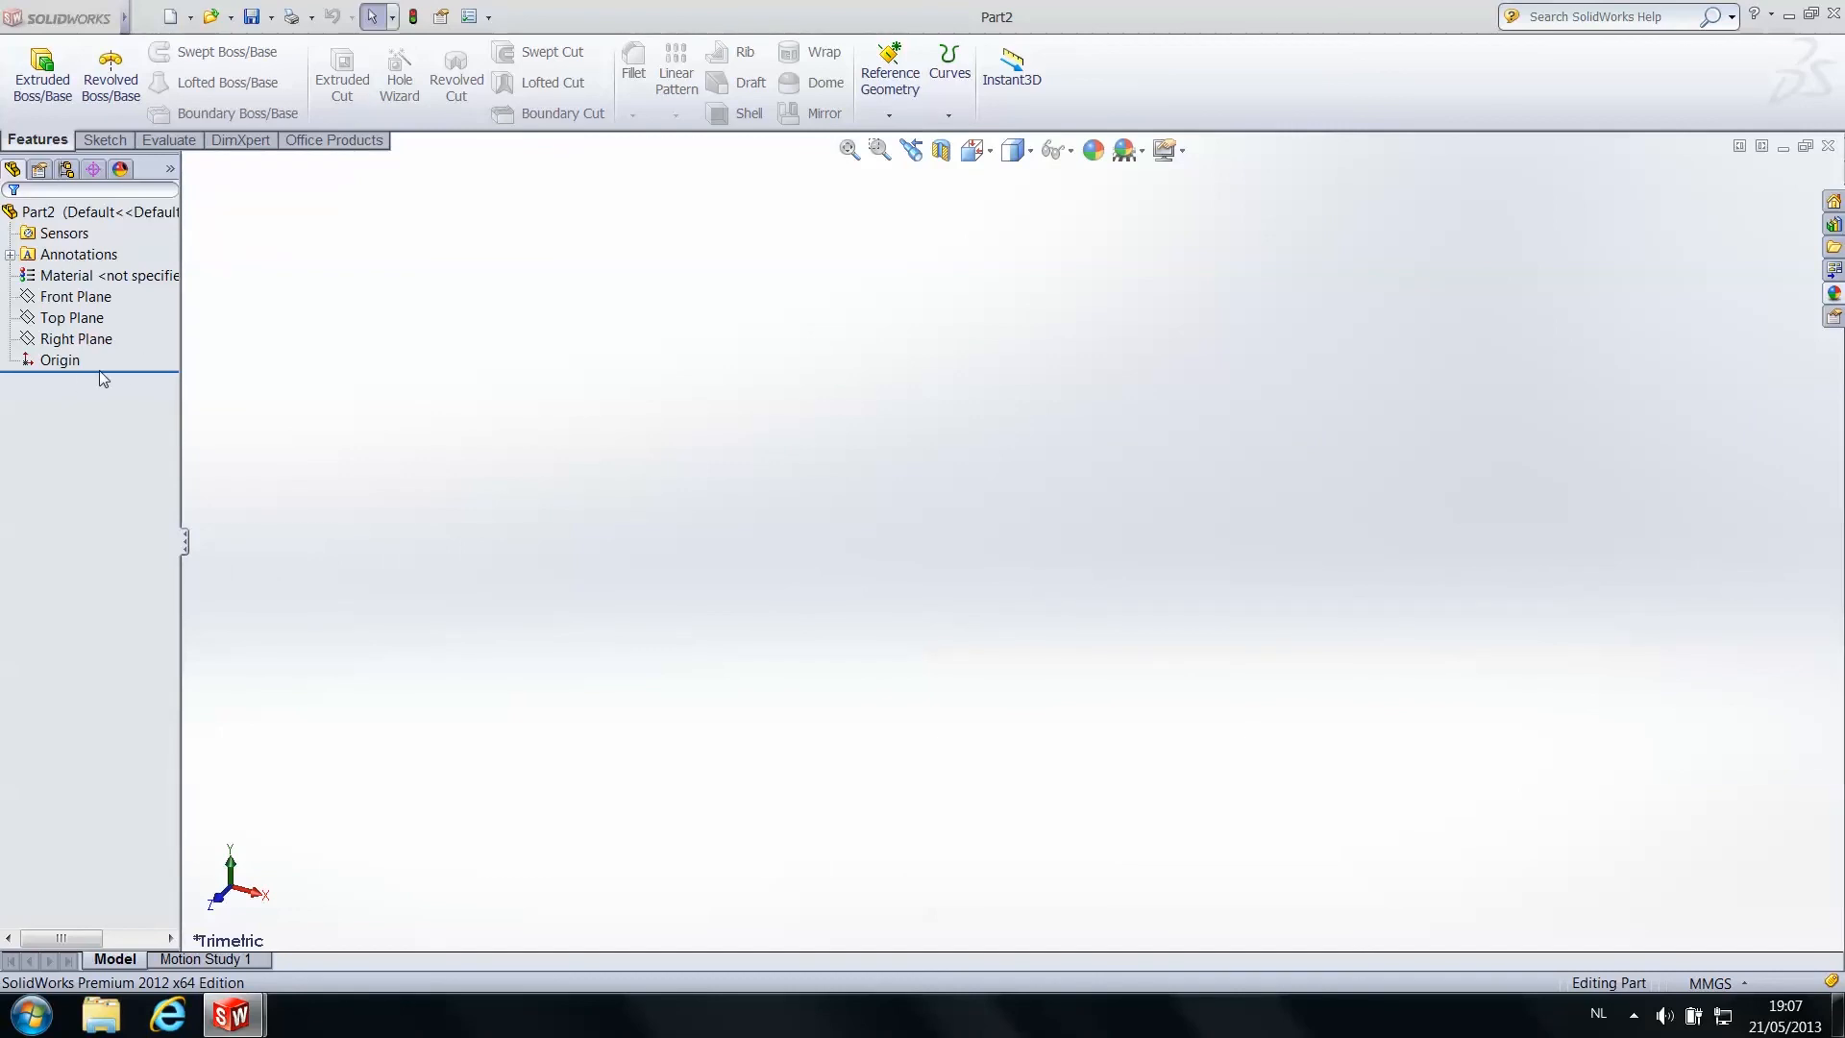
# Start a new sketch on the Top Plane
pyautogui.click(108, 142)
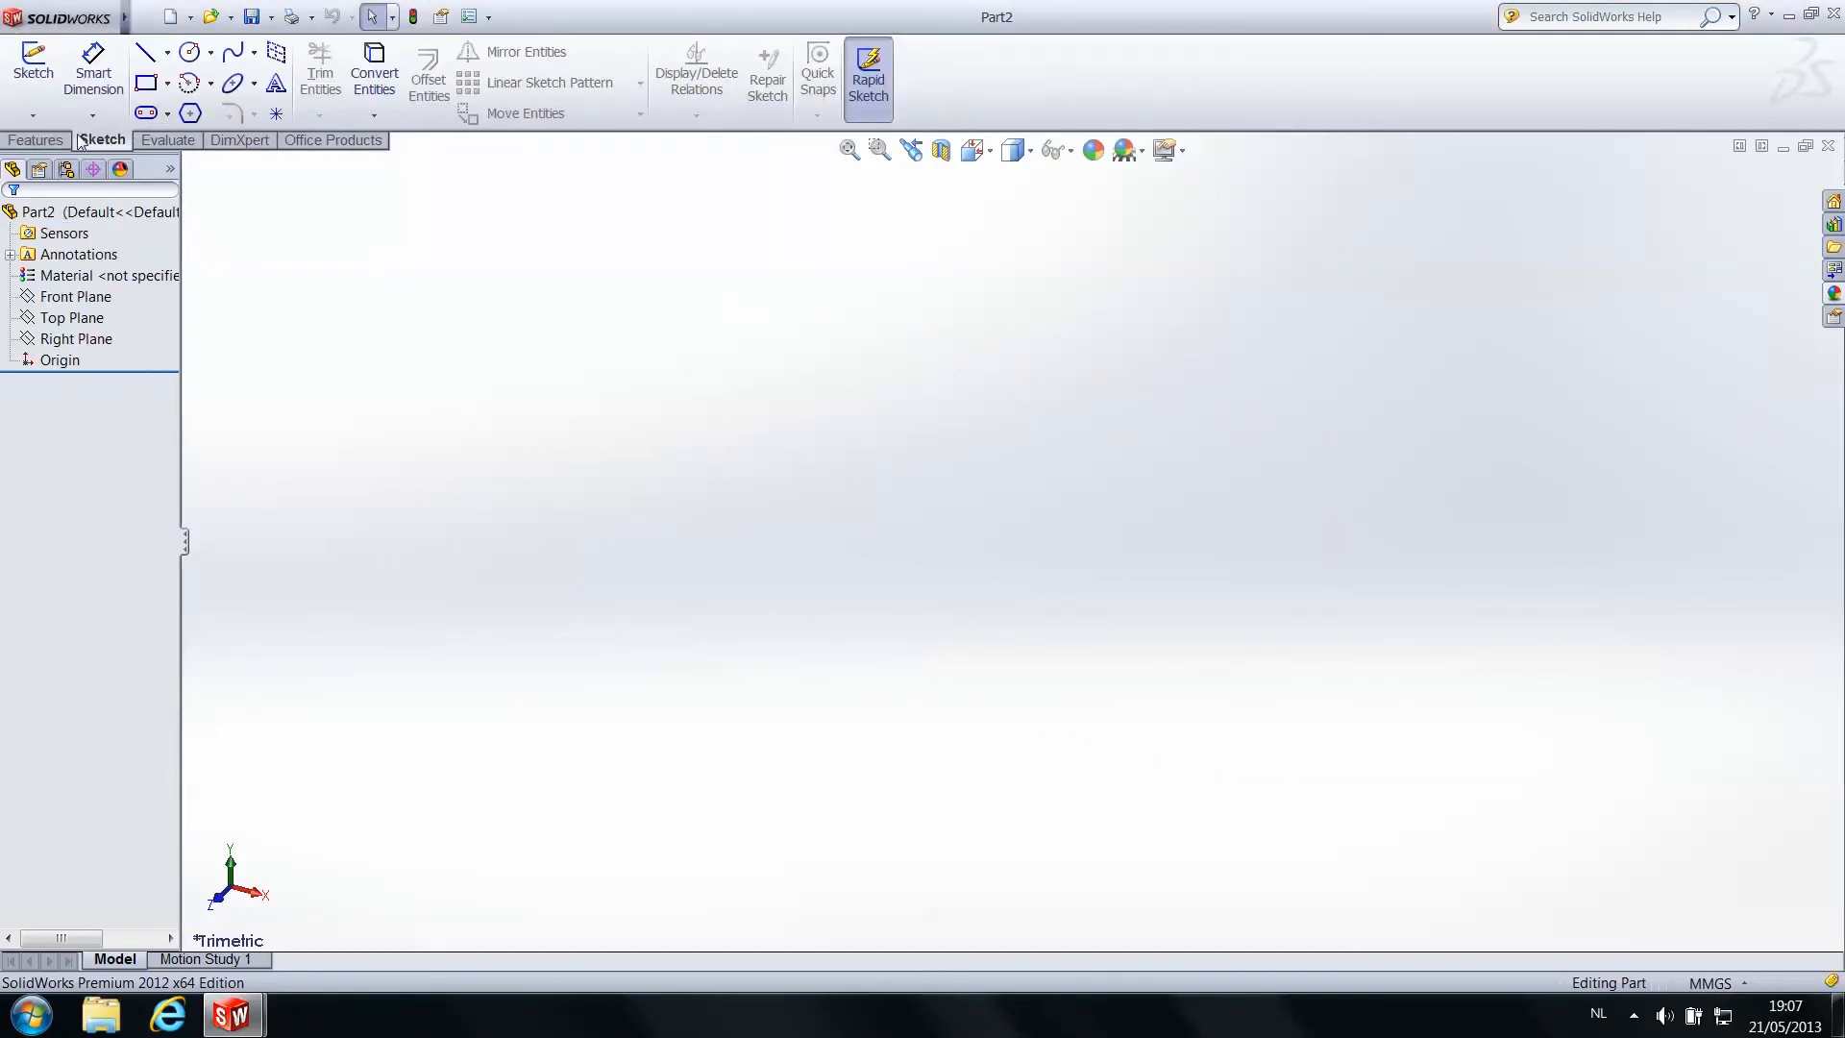
pyautogui.click(37, 85)
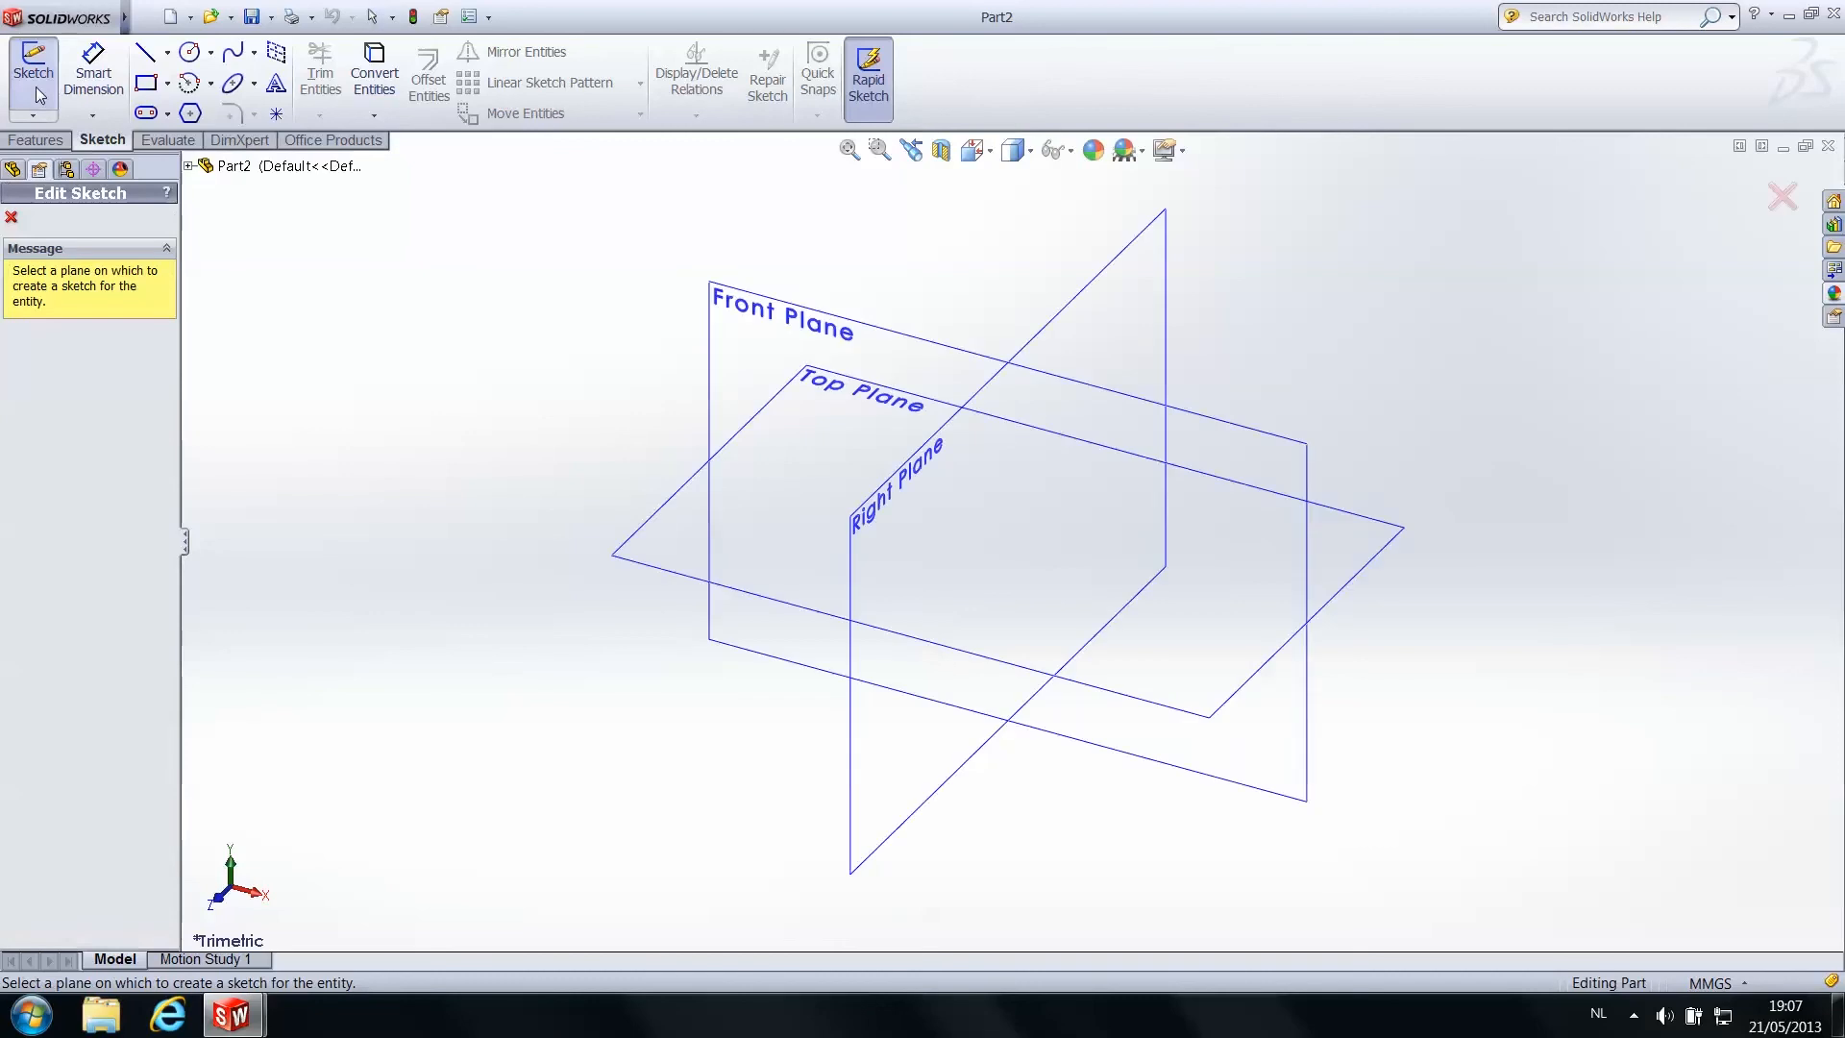
pyautogui.click(676, 535)
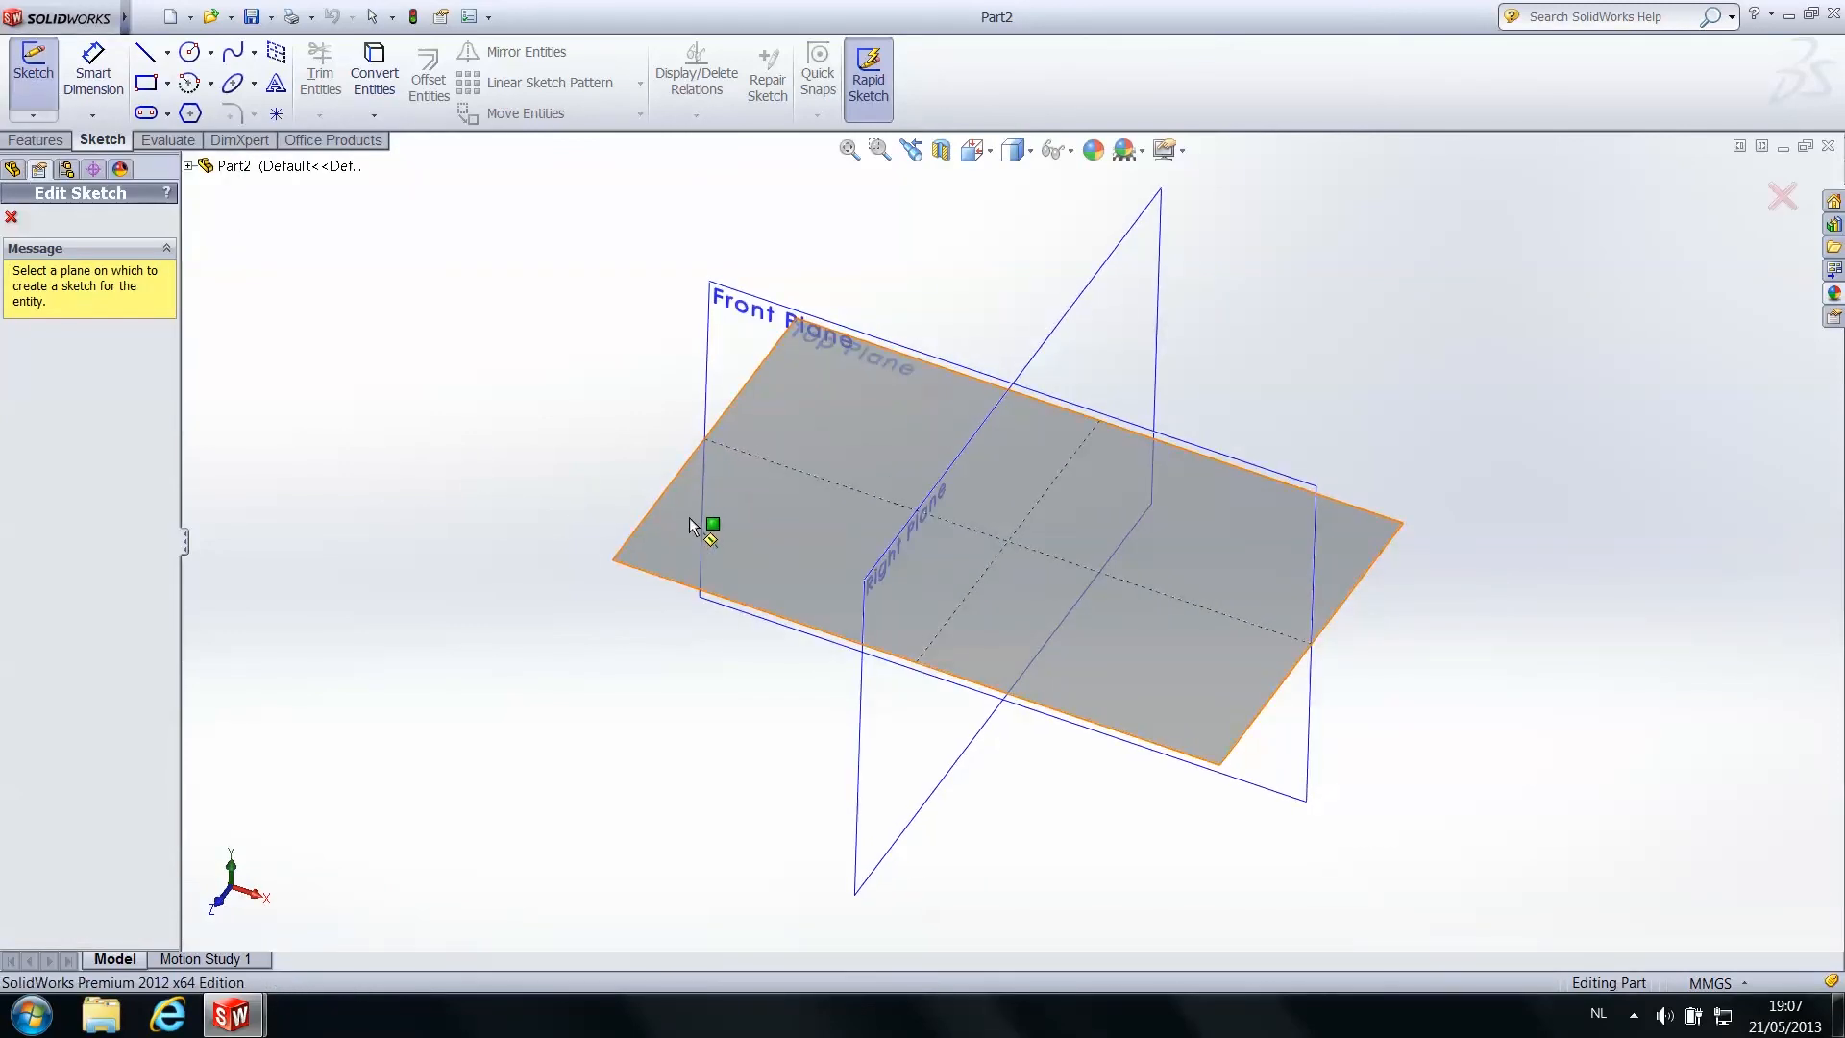
pyautogui.click(665, 548)
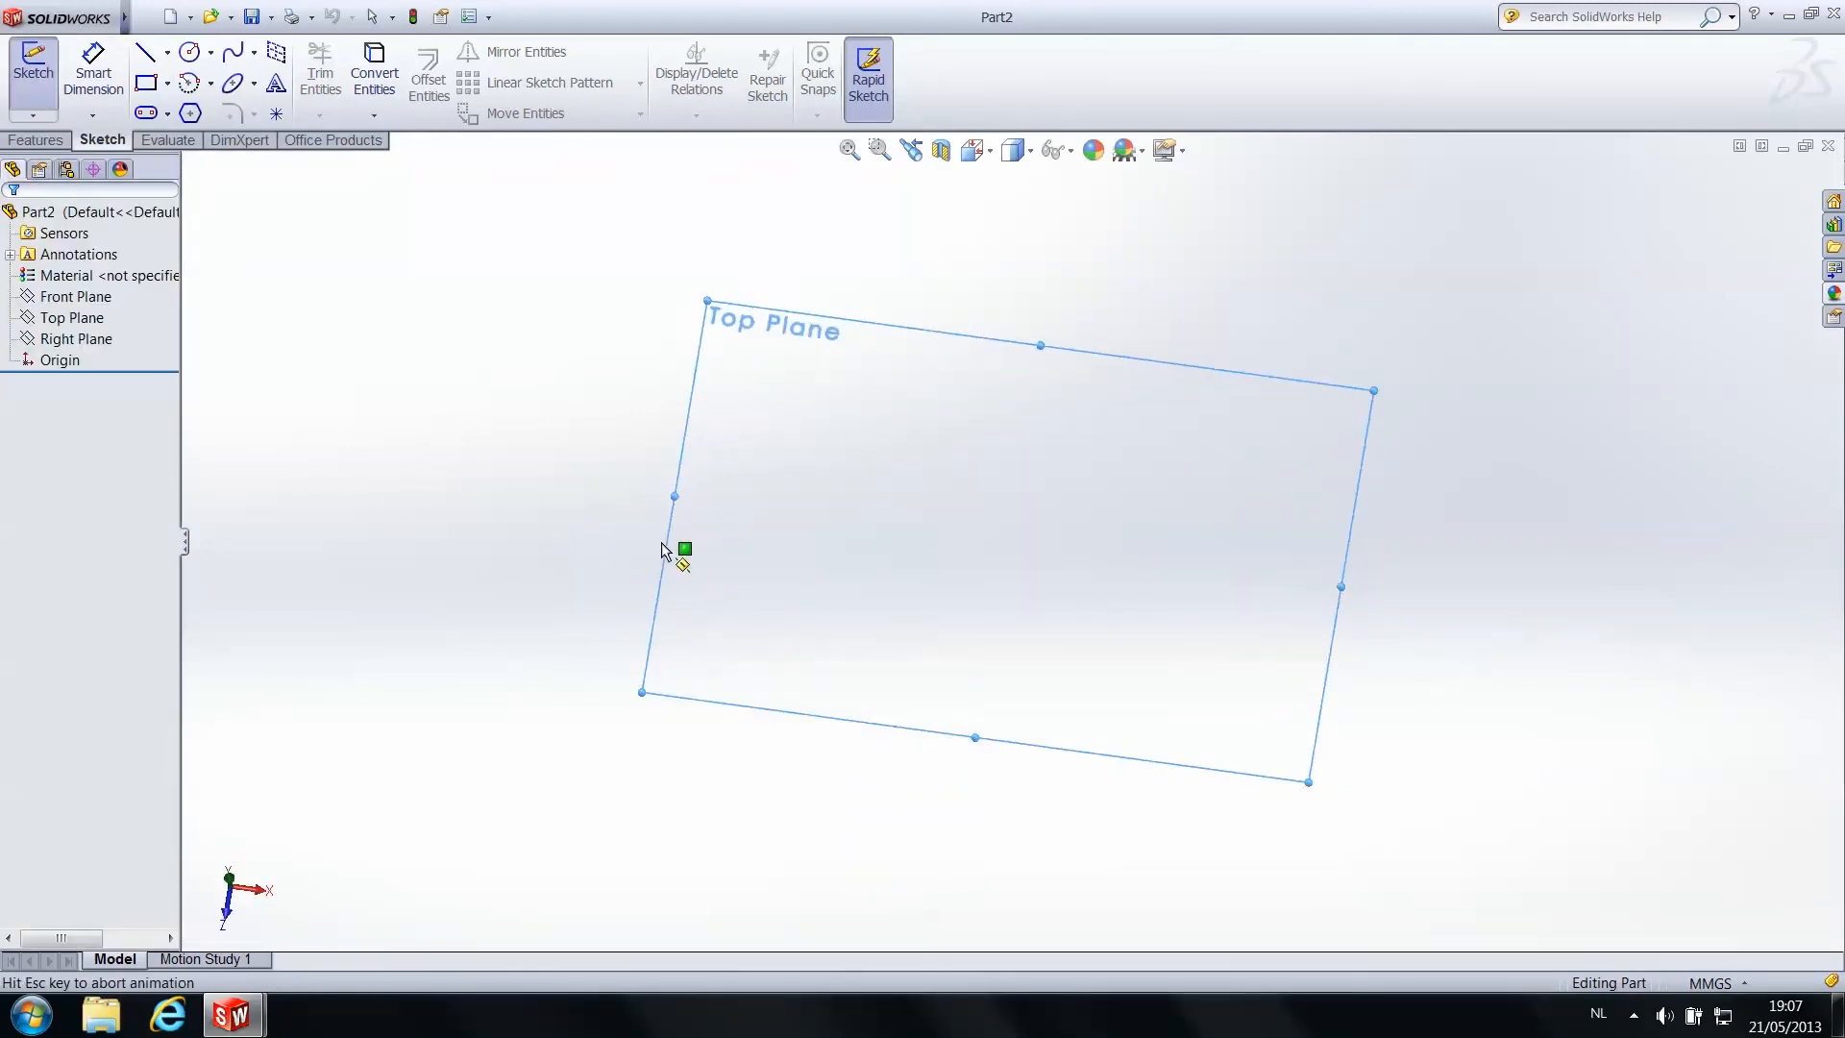
# Sketch a circle centred on the origin and set its radius to 9.90 mm
pyautogui.click(190, 52)
pyautogui.click(1012, 542)
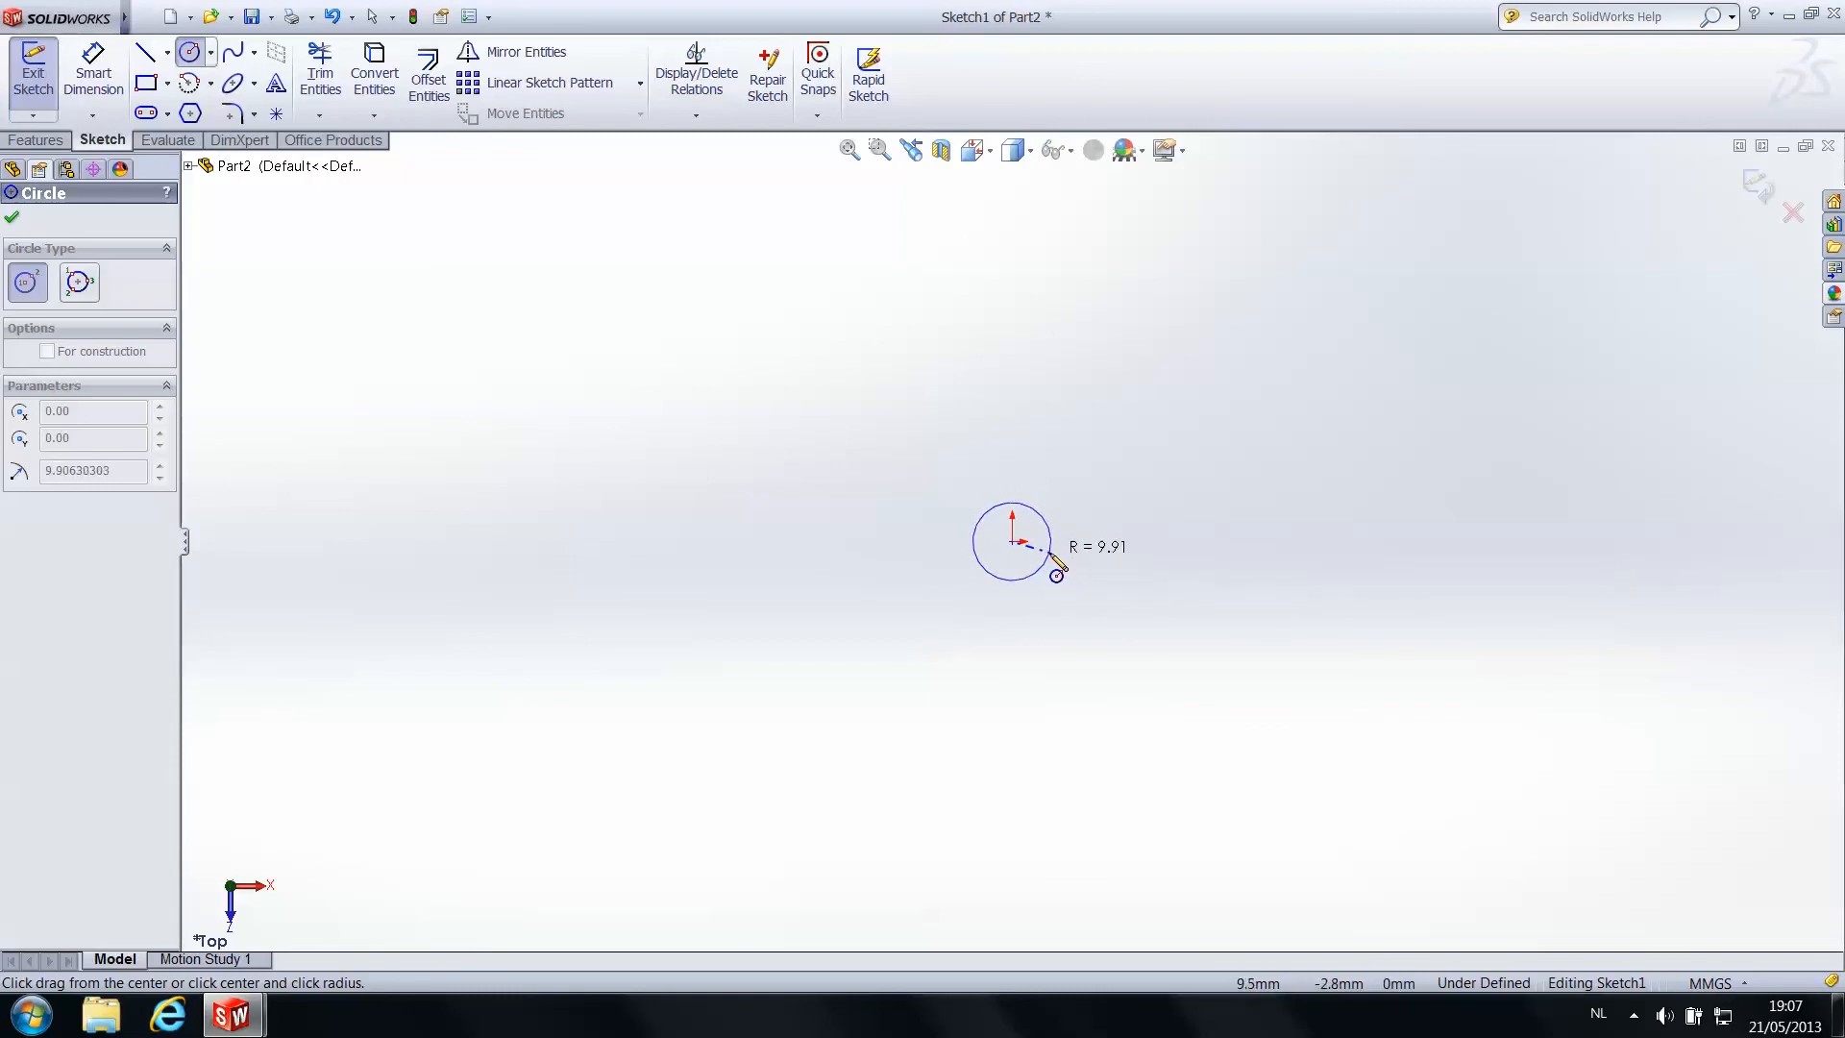
pyautogui.click(1050, 555)
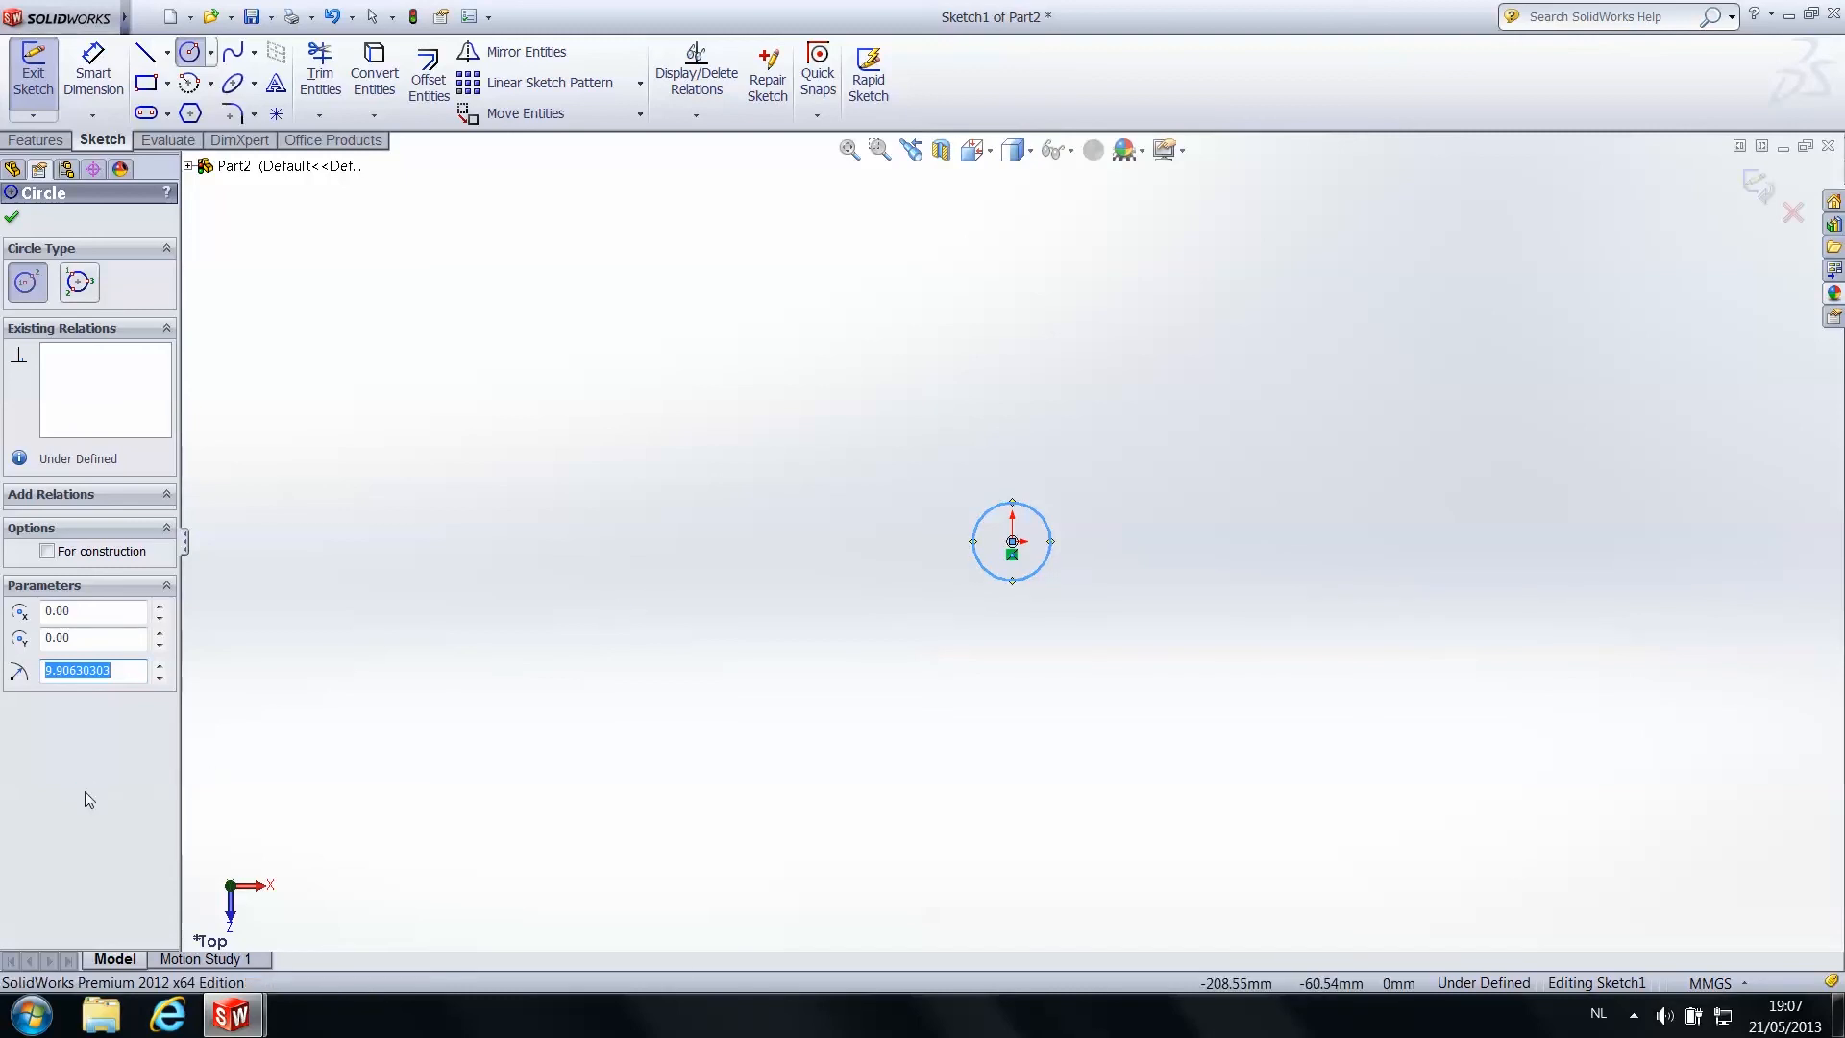
pyautogui.click(83, 670)
pyautogui.click(69, 669)
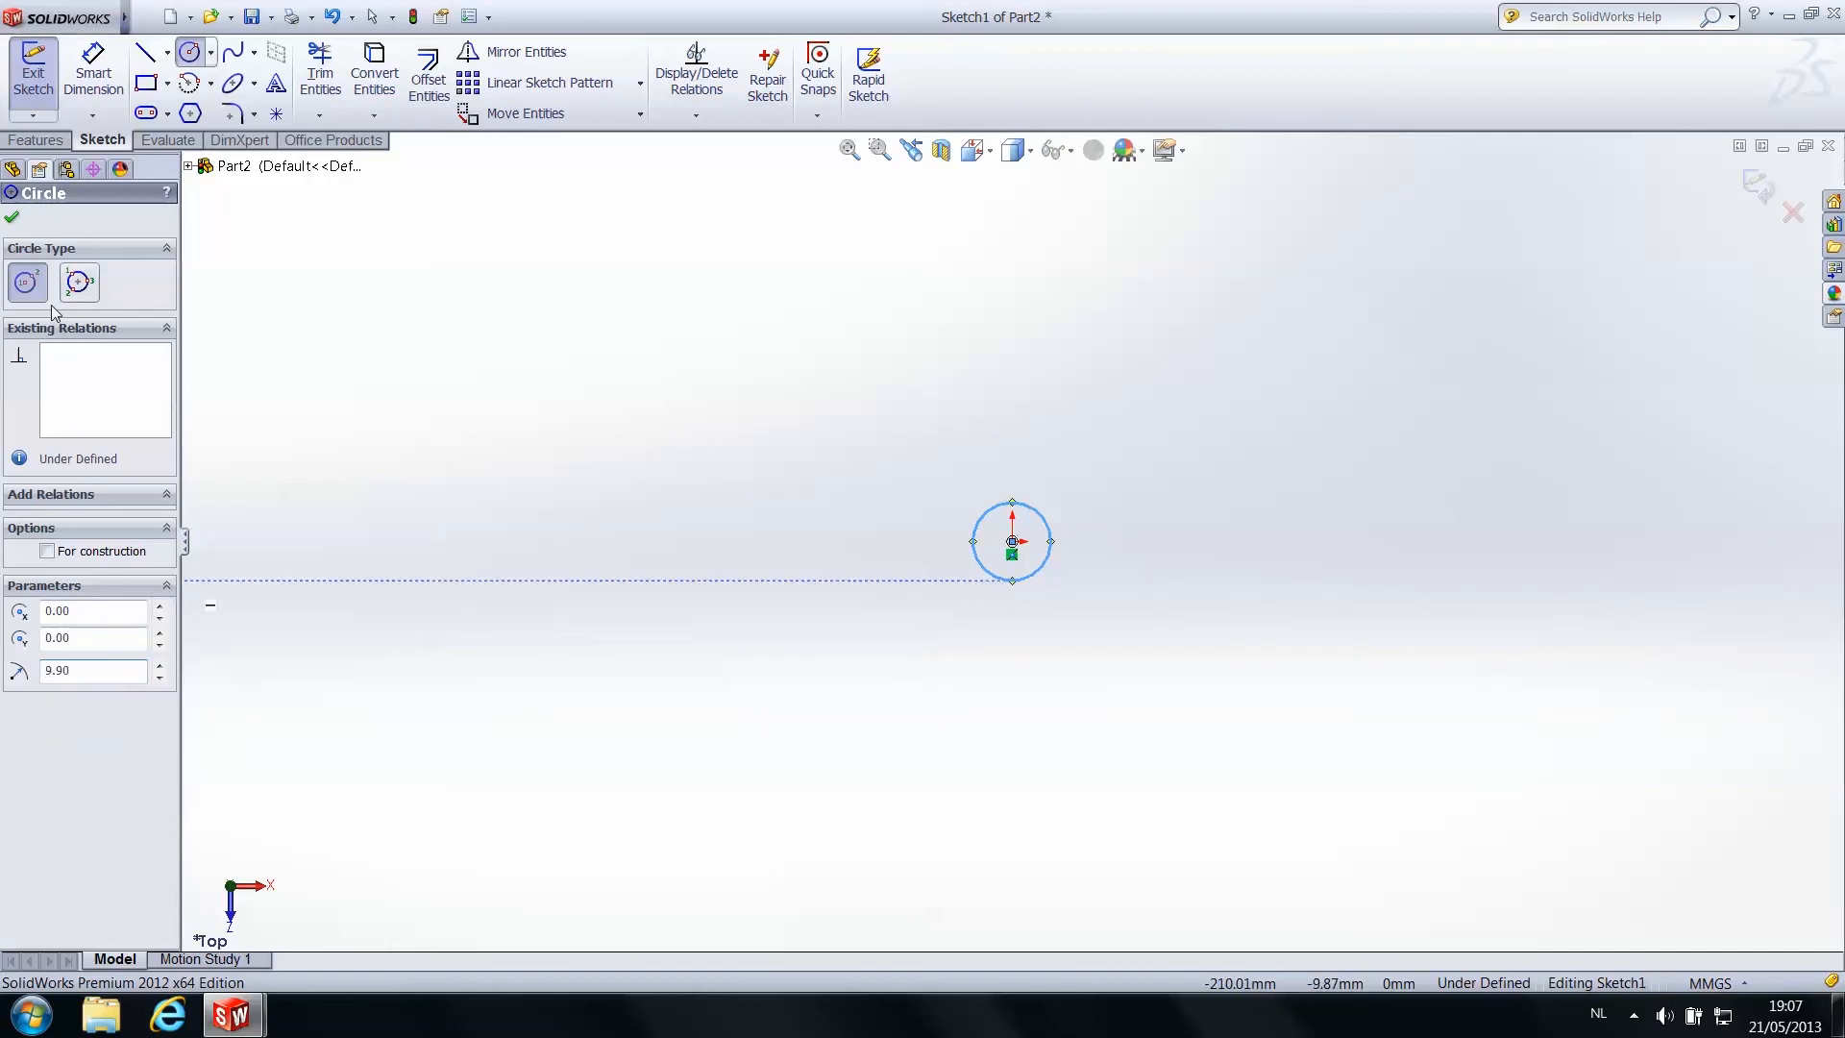
pyautogui.click(13, 223)
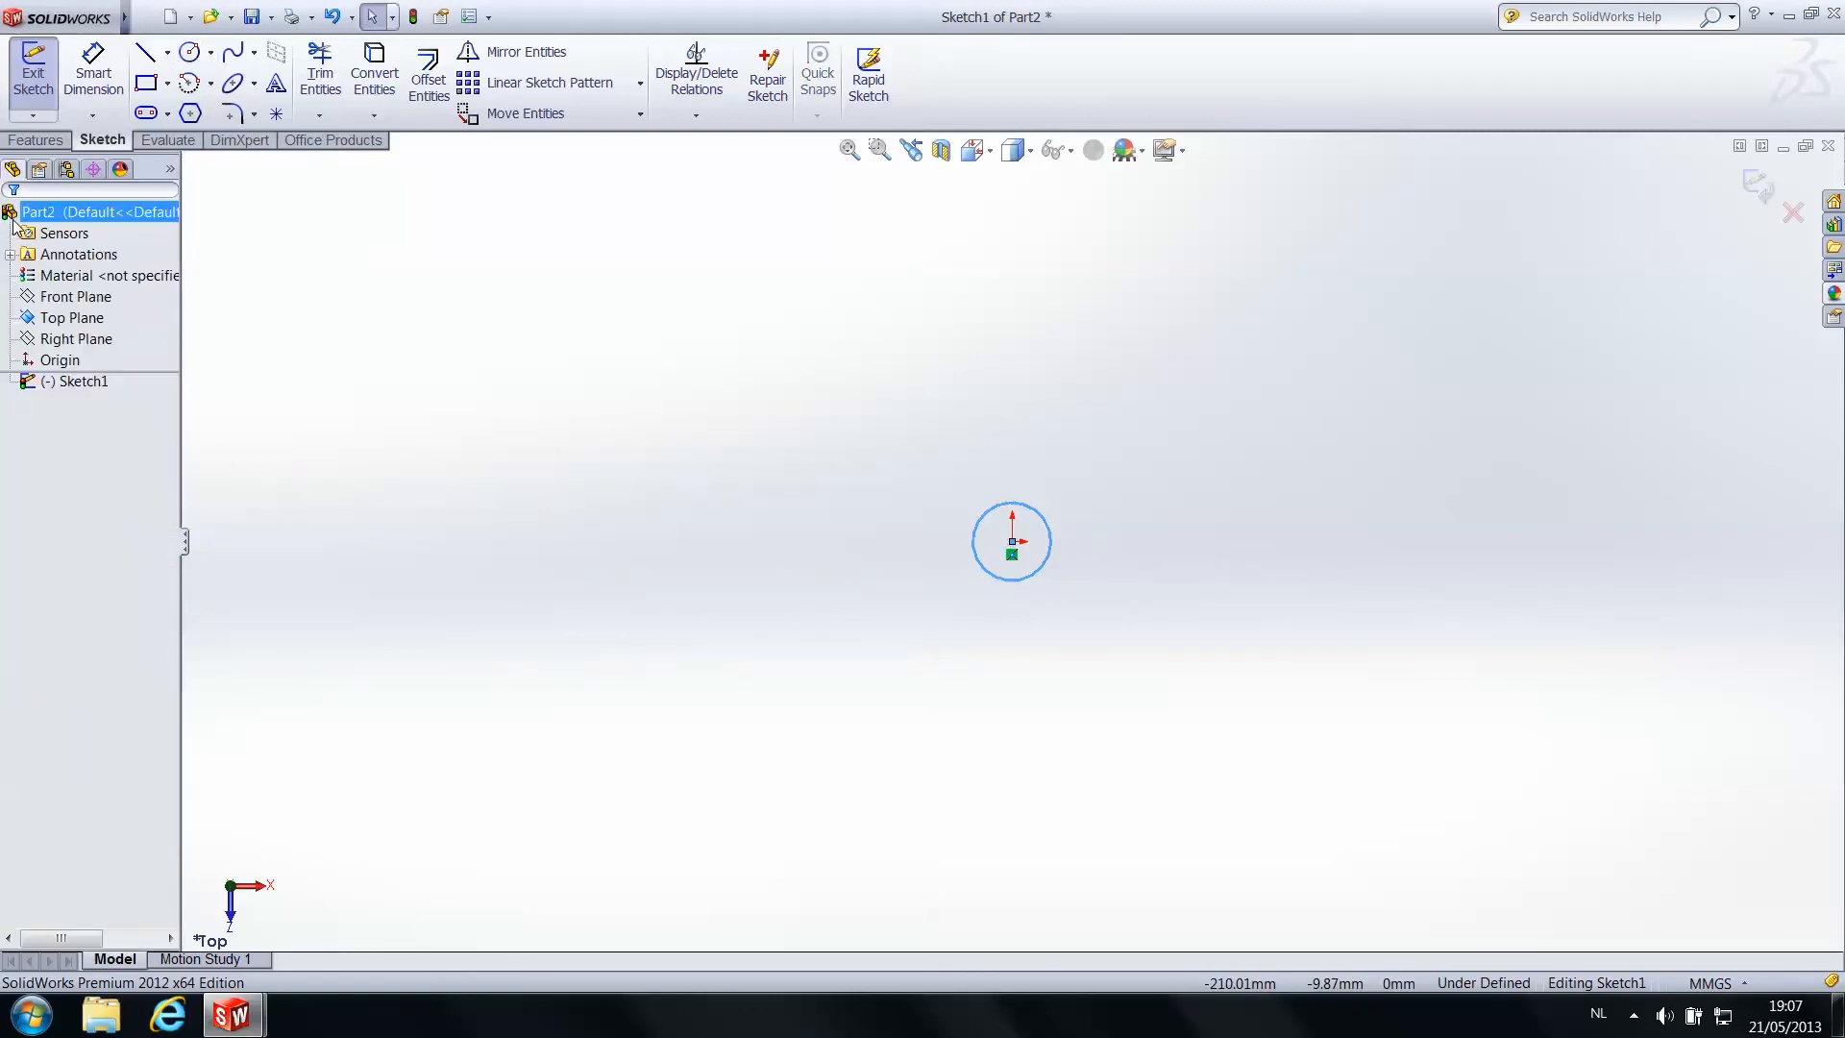
# Finish the circle sketch on the Top Plane and exit sketch editing
pyautogui.scroll(-1, 1026, 573)
pyautogui.moveTo(1088, 558); pyautogui.dragTo(1016, 584, button='middle')
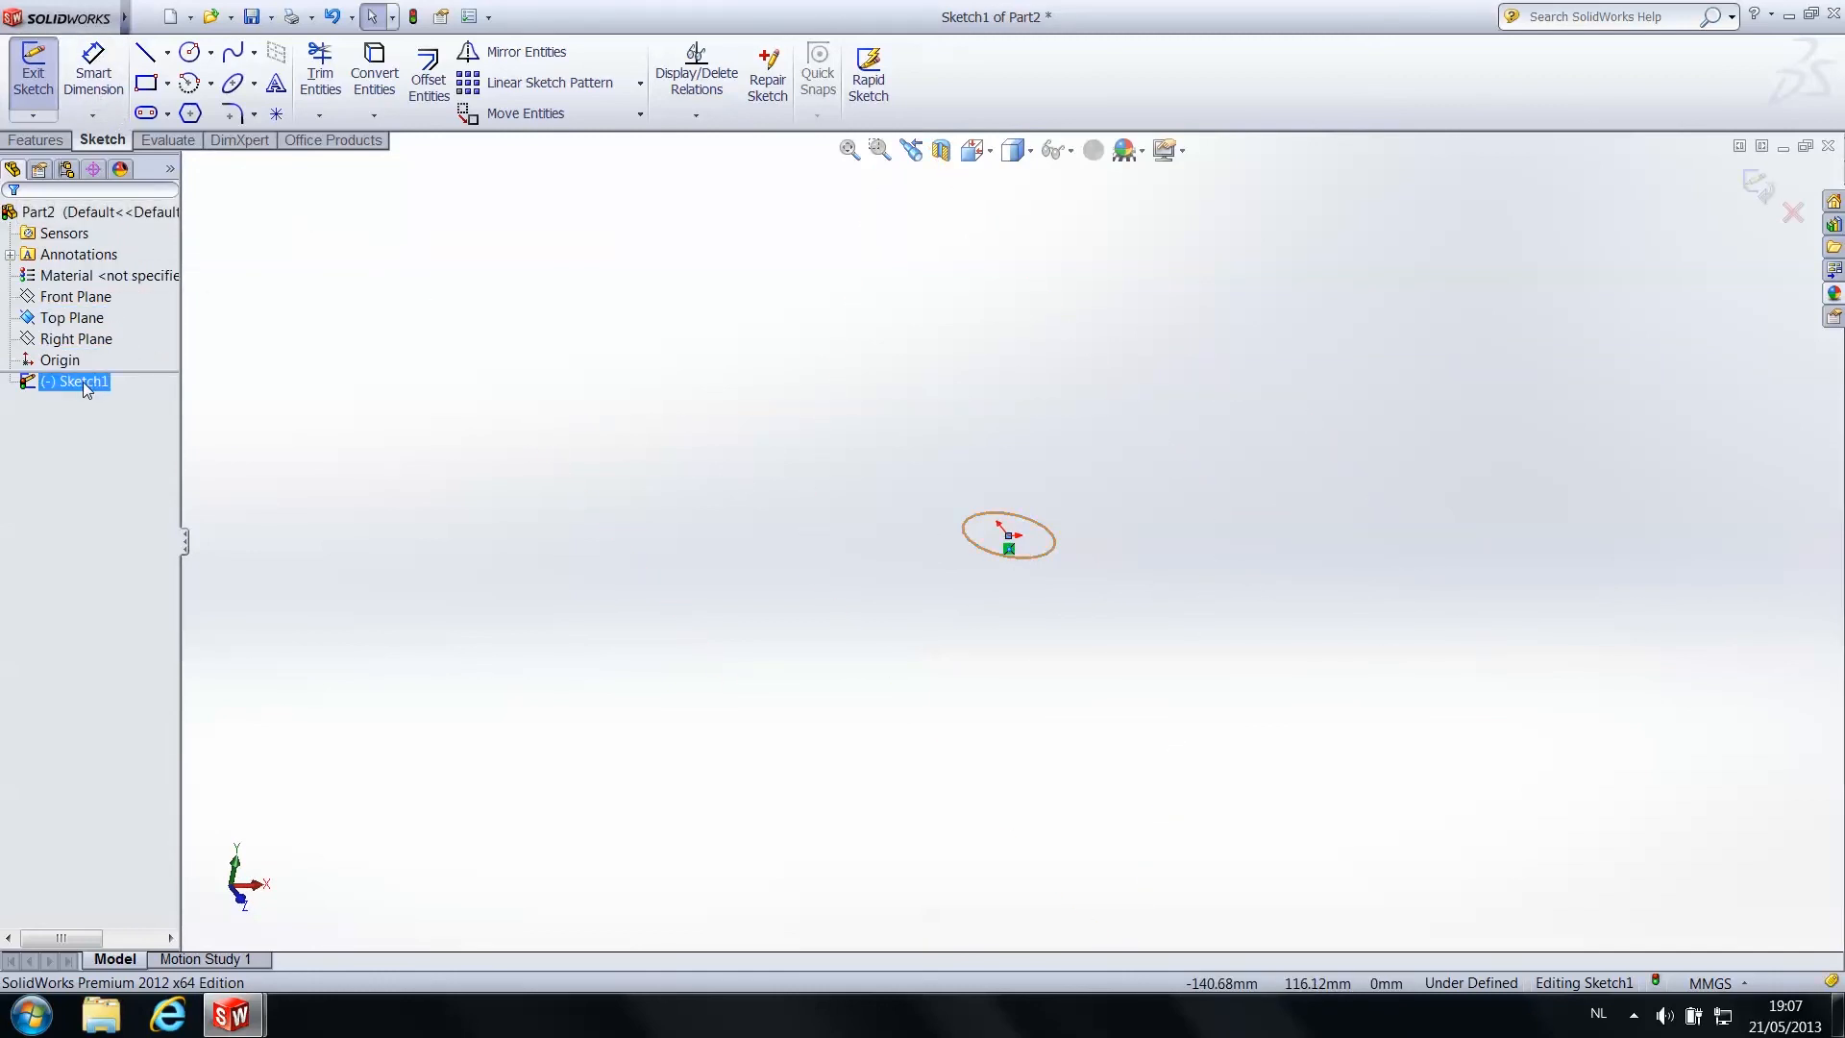
pyautogui.click(38, 85)
pyautogui.click(39, 140)
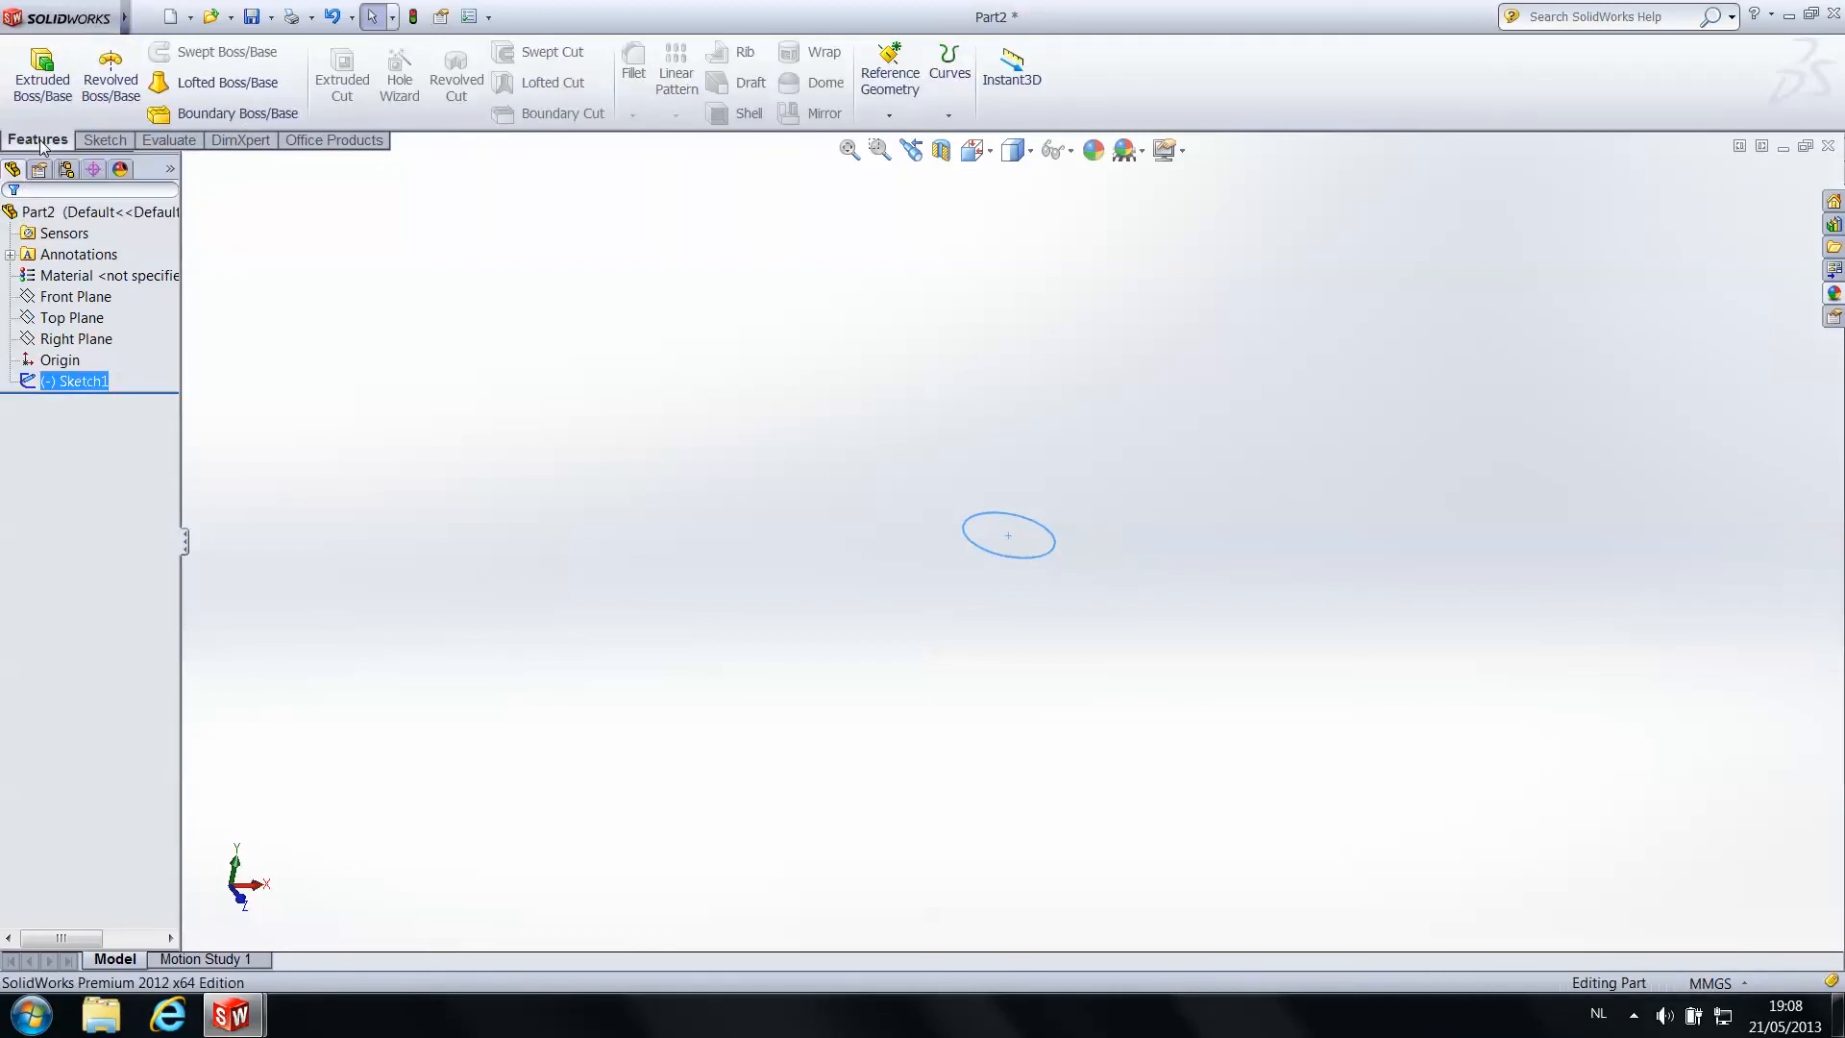
pyautogui.click(81, 379)
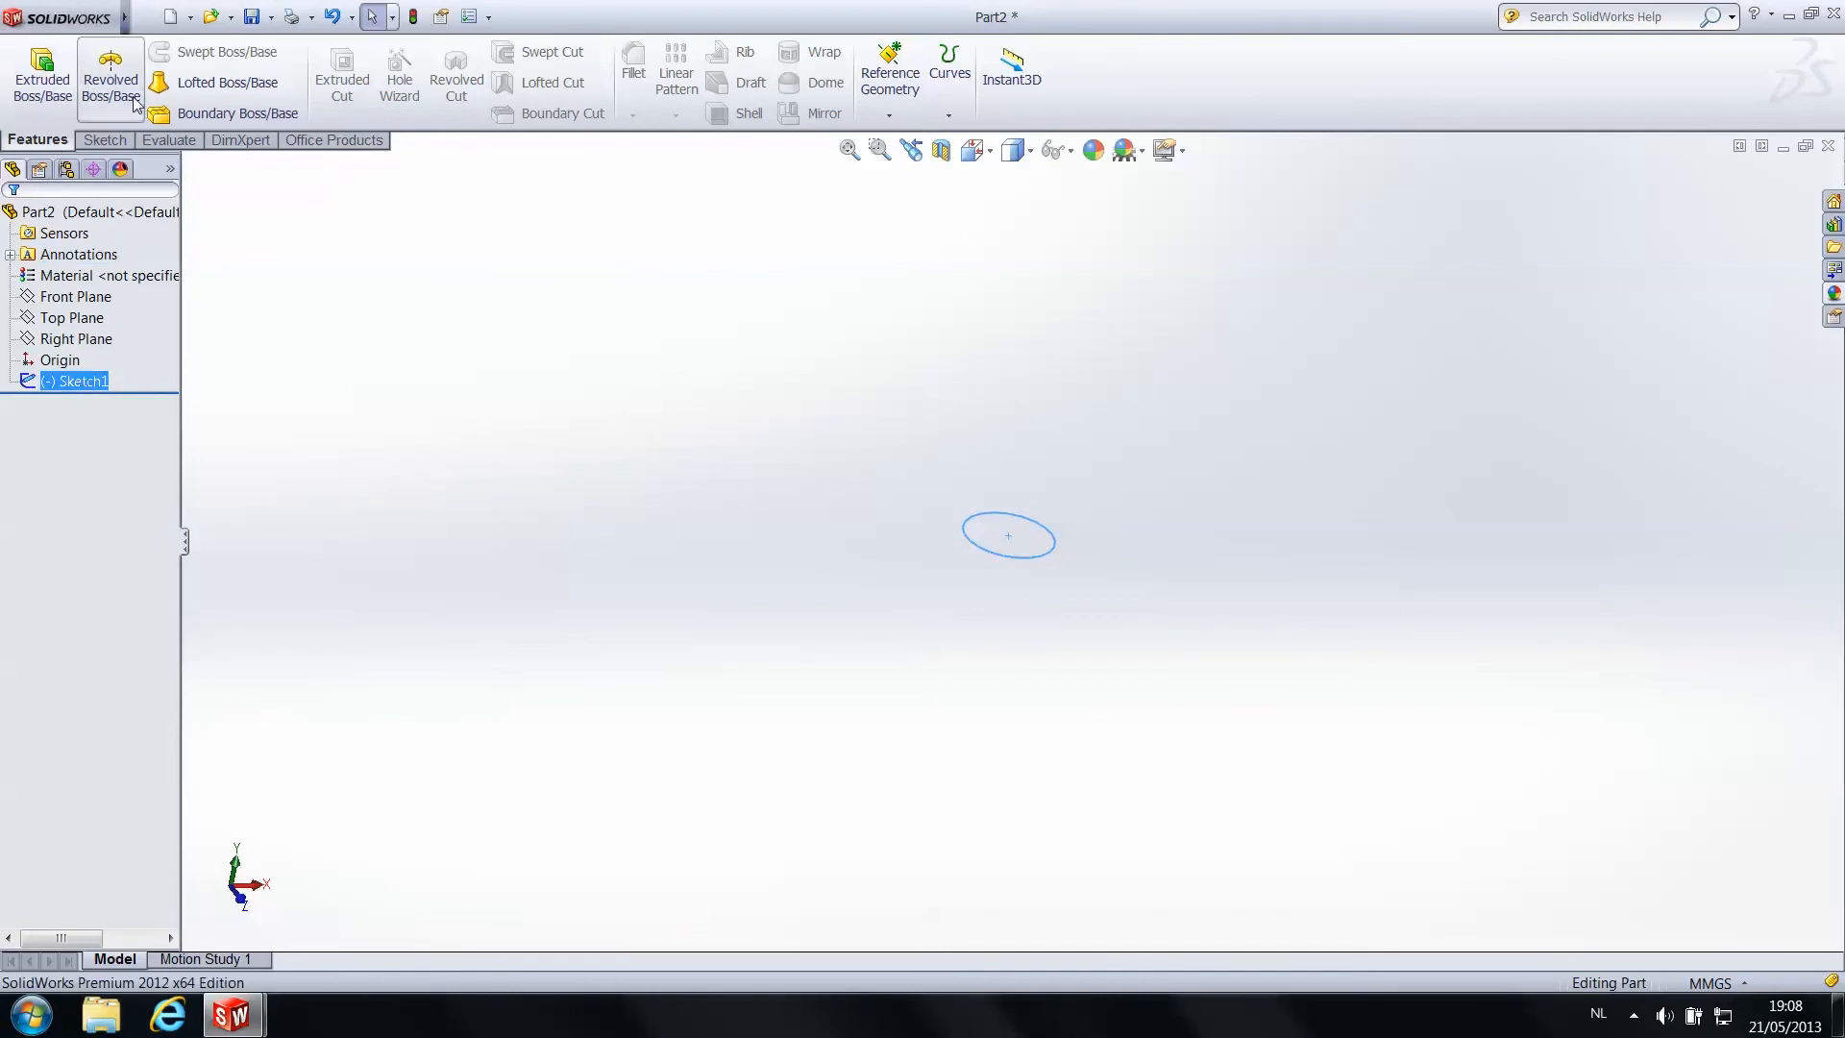
pyautogui.click(39, 97)
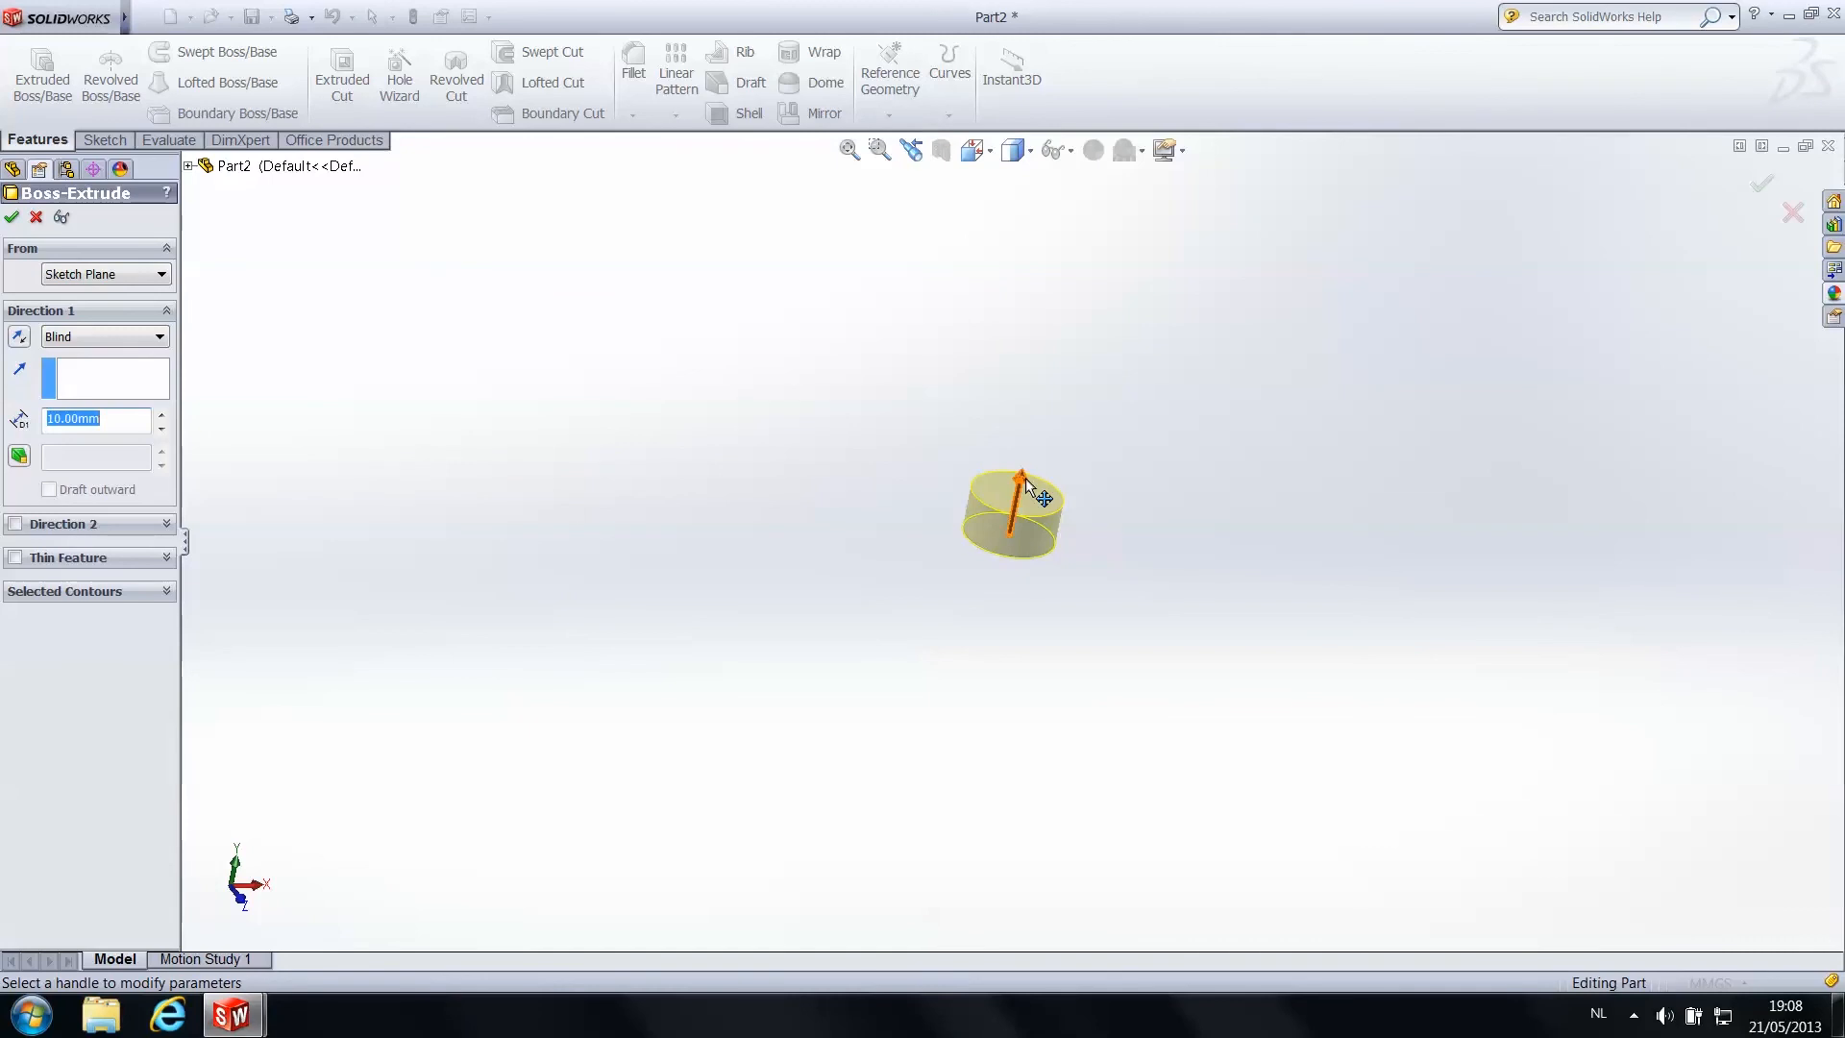
pyautogui.moveTo(1024, 478); pyautogui.dragTo(1054, 311)
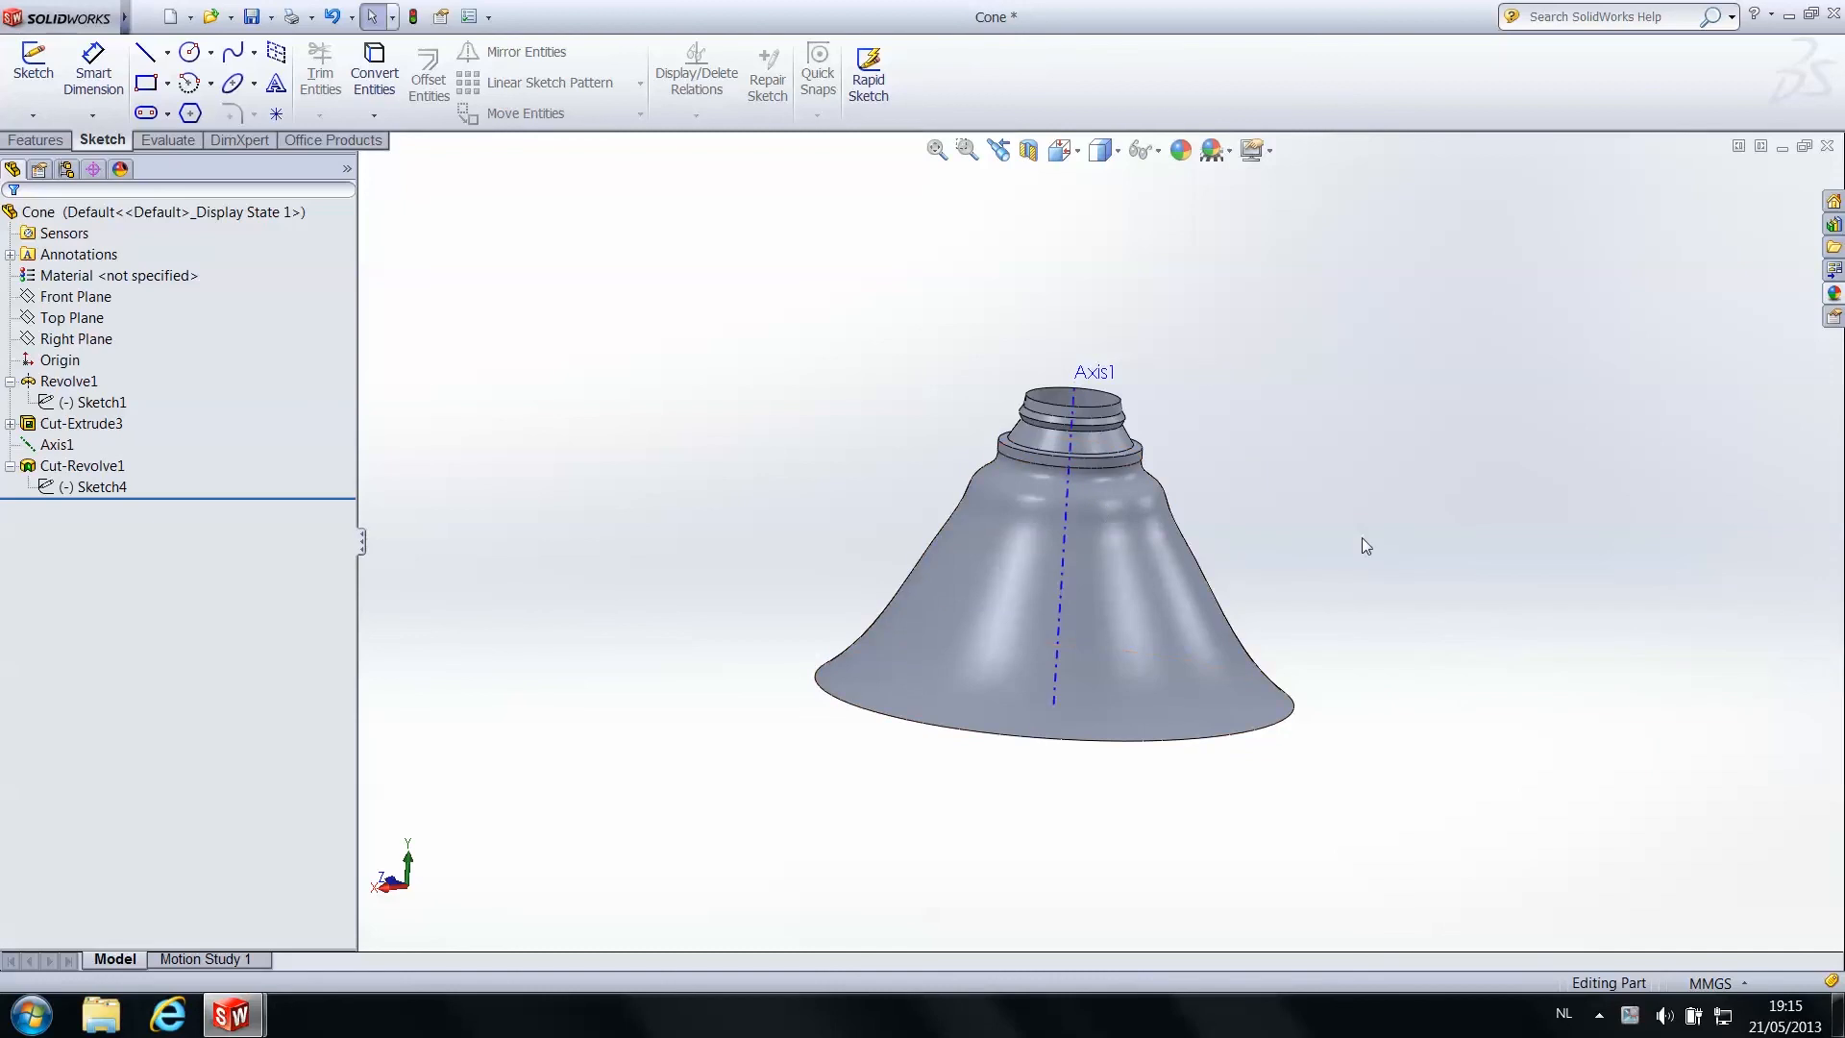
# Add a reference dimension for the cone's overall height between its bottom face and the rim edge at its top
pyautogui.moveTo(1223, 375); pyautogui.dragTo(1190, 463, button='middle')
pyautogui.moveTo(1334, 442); pyautogui.dragTo(1230, 457, button='middle')
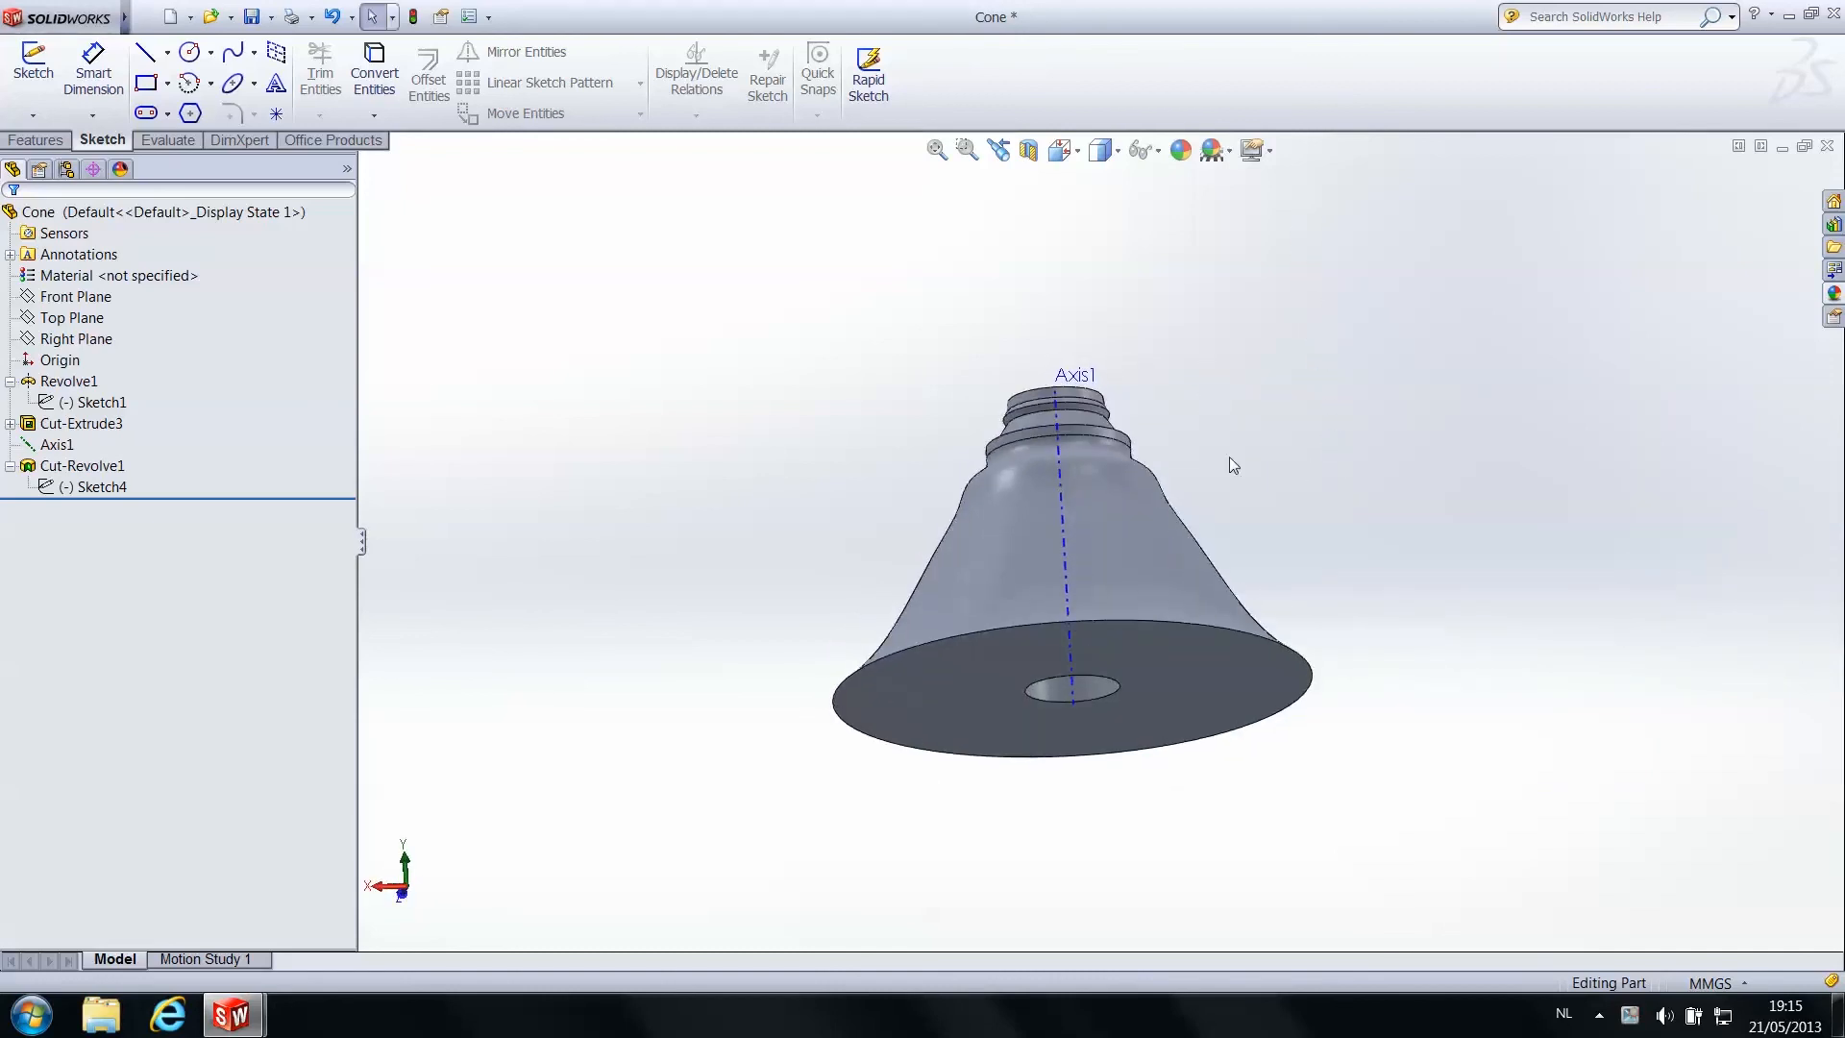
pyautogui.moveTo(1100, 410); pyautogui.dragTo(517, 269, button='middle')
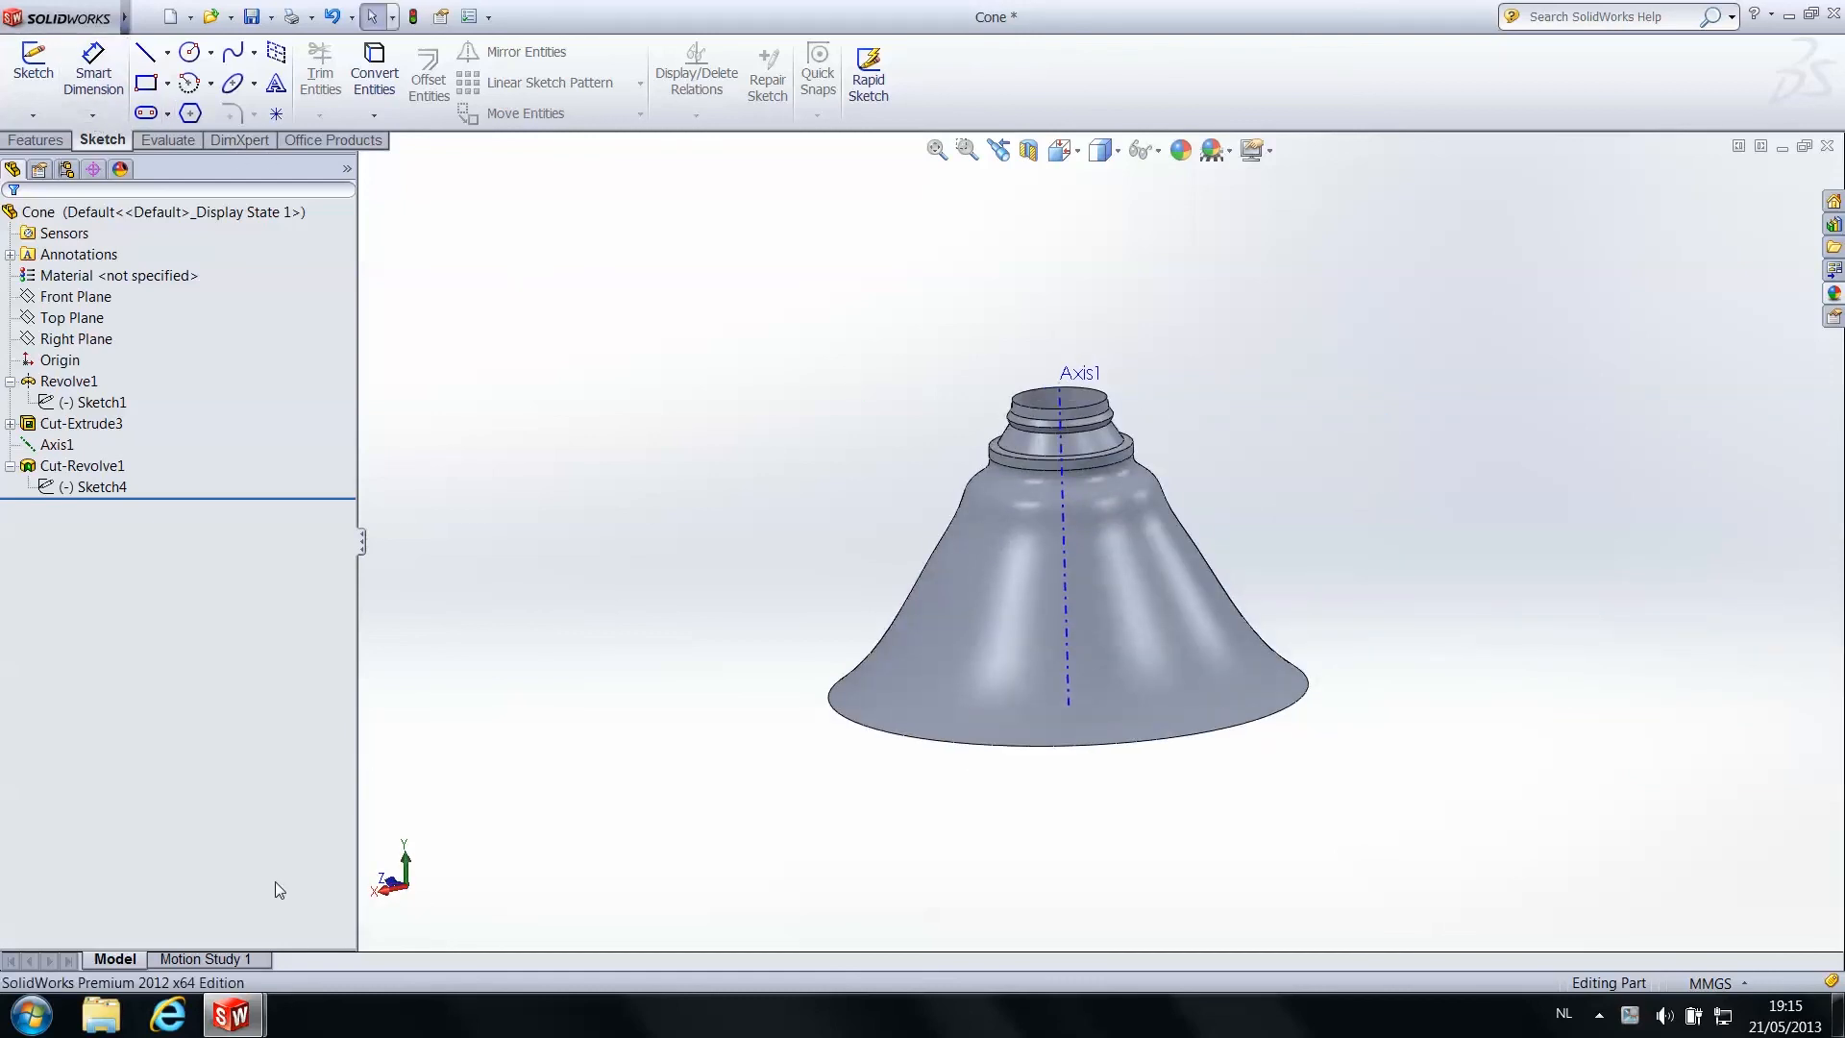
pyautogui.click(93, 69)
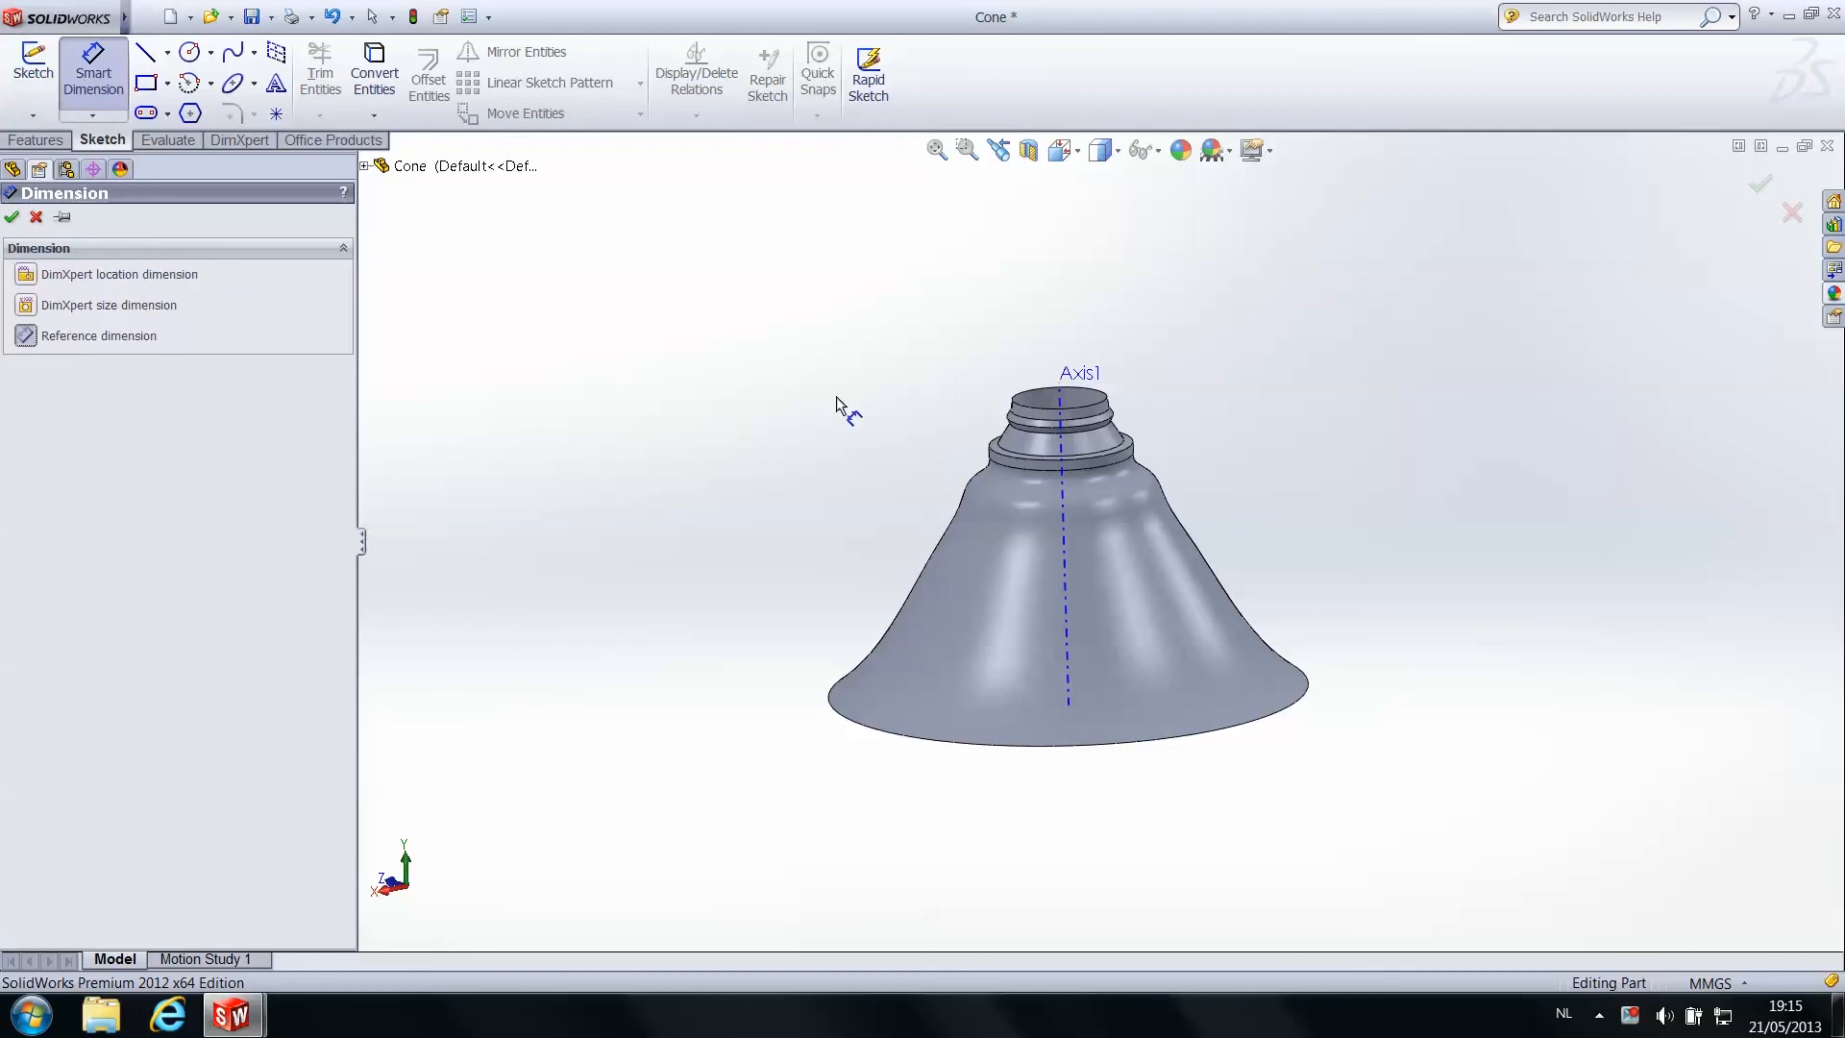
pyautogui.moveTo(1116, 613); pyautogui.dragTo(1096, 462, button='middle')
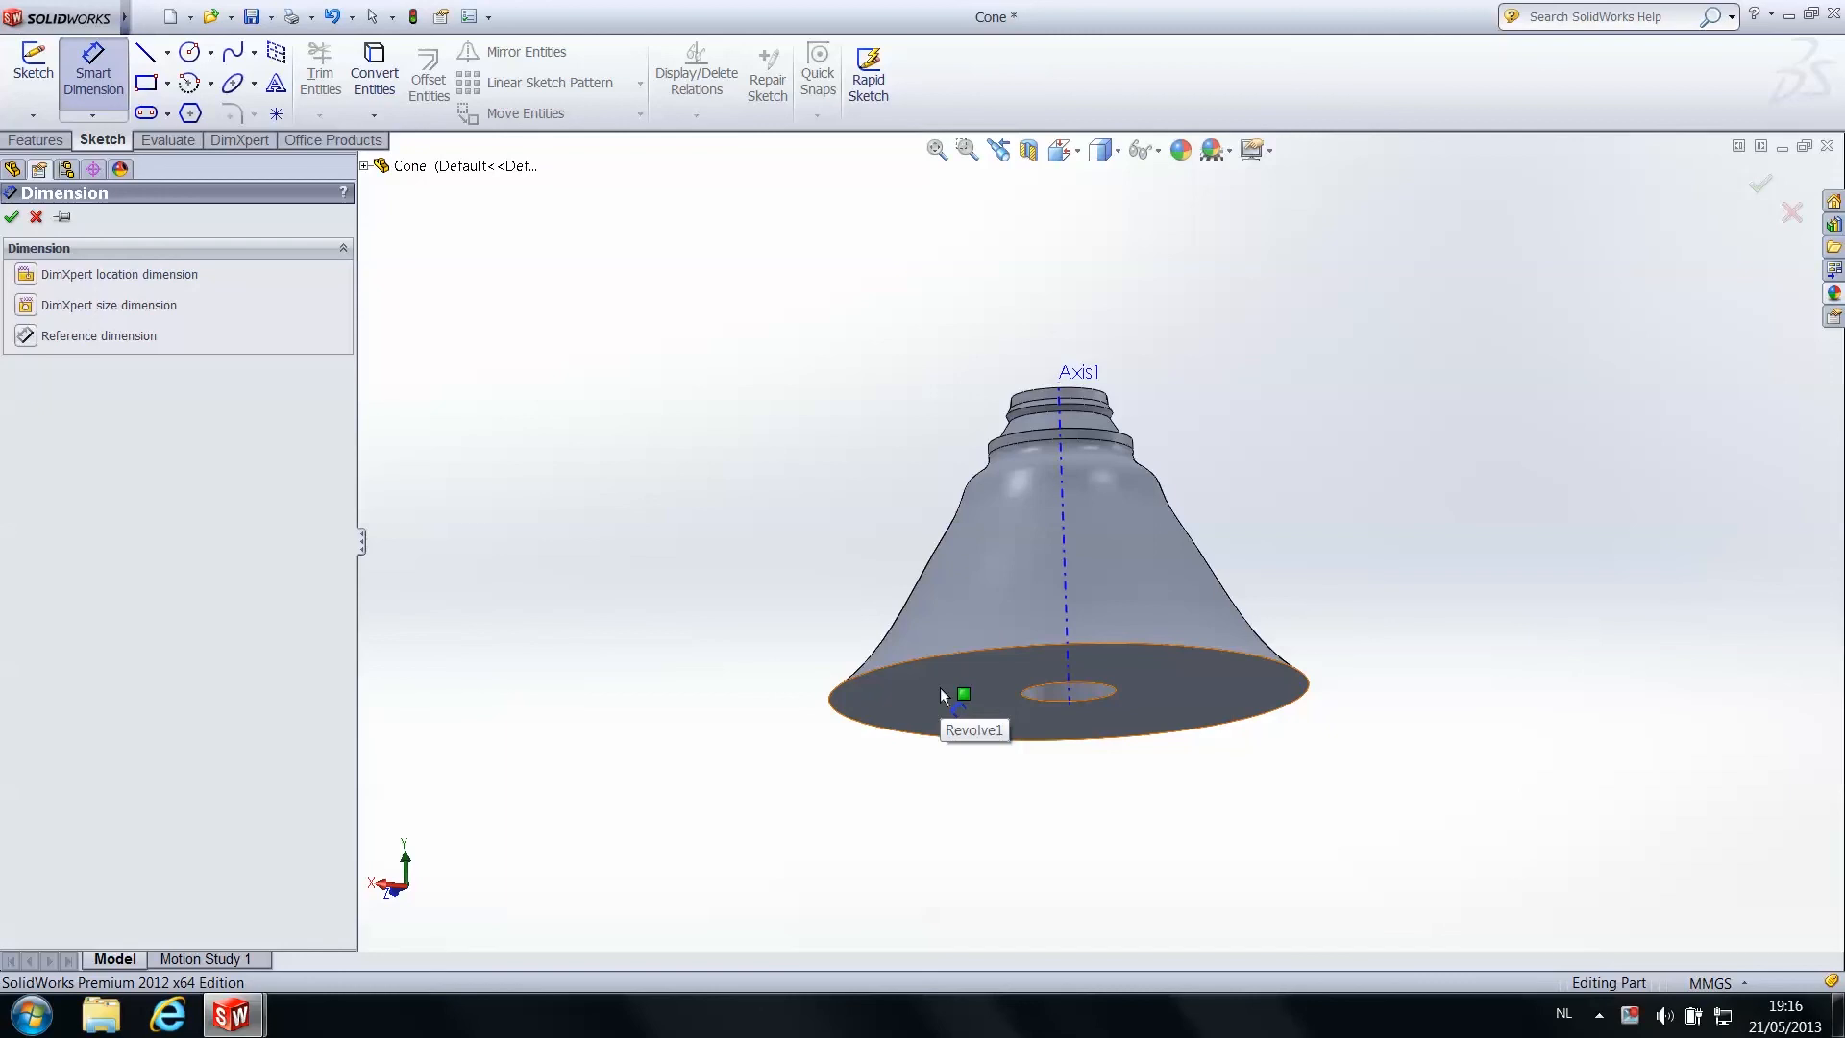
pyautogui.click(980, 682)
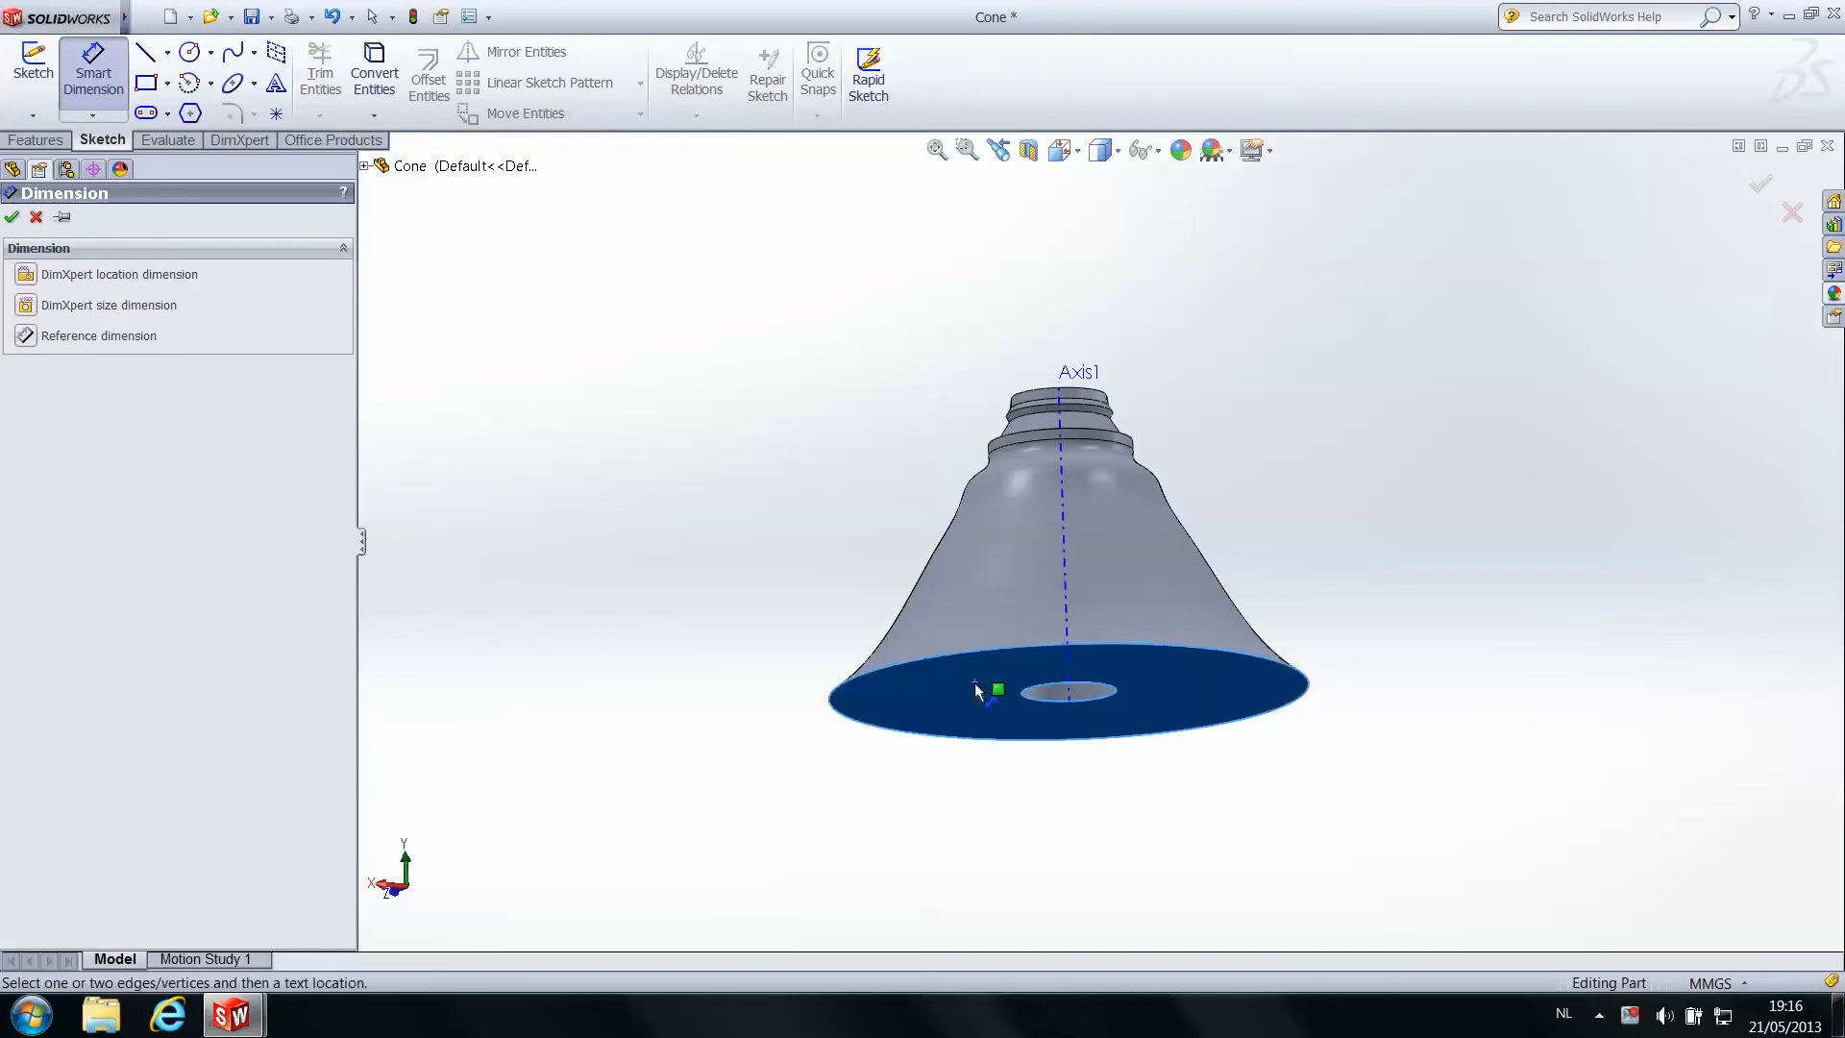
pyautogui.moveTo(1185, 478); pyautogui.dragTo(1215, 565, button='middle')
pyautogui.scroll(-5, 1105, 402)
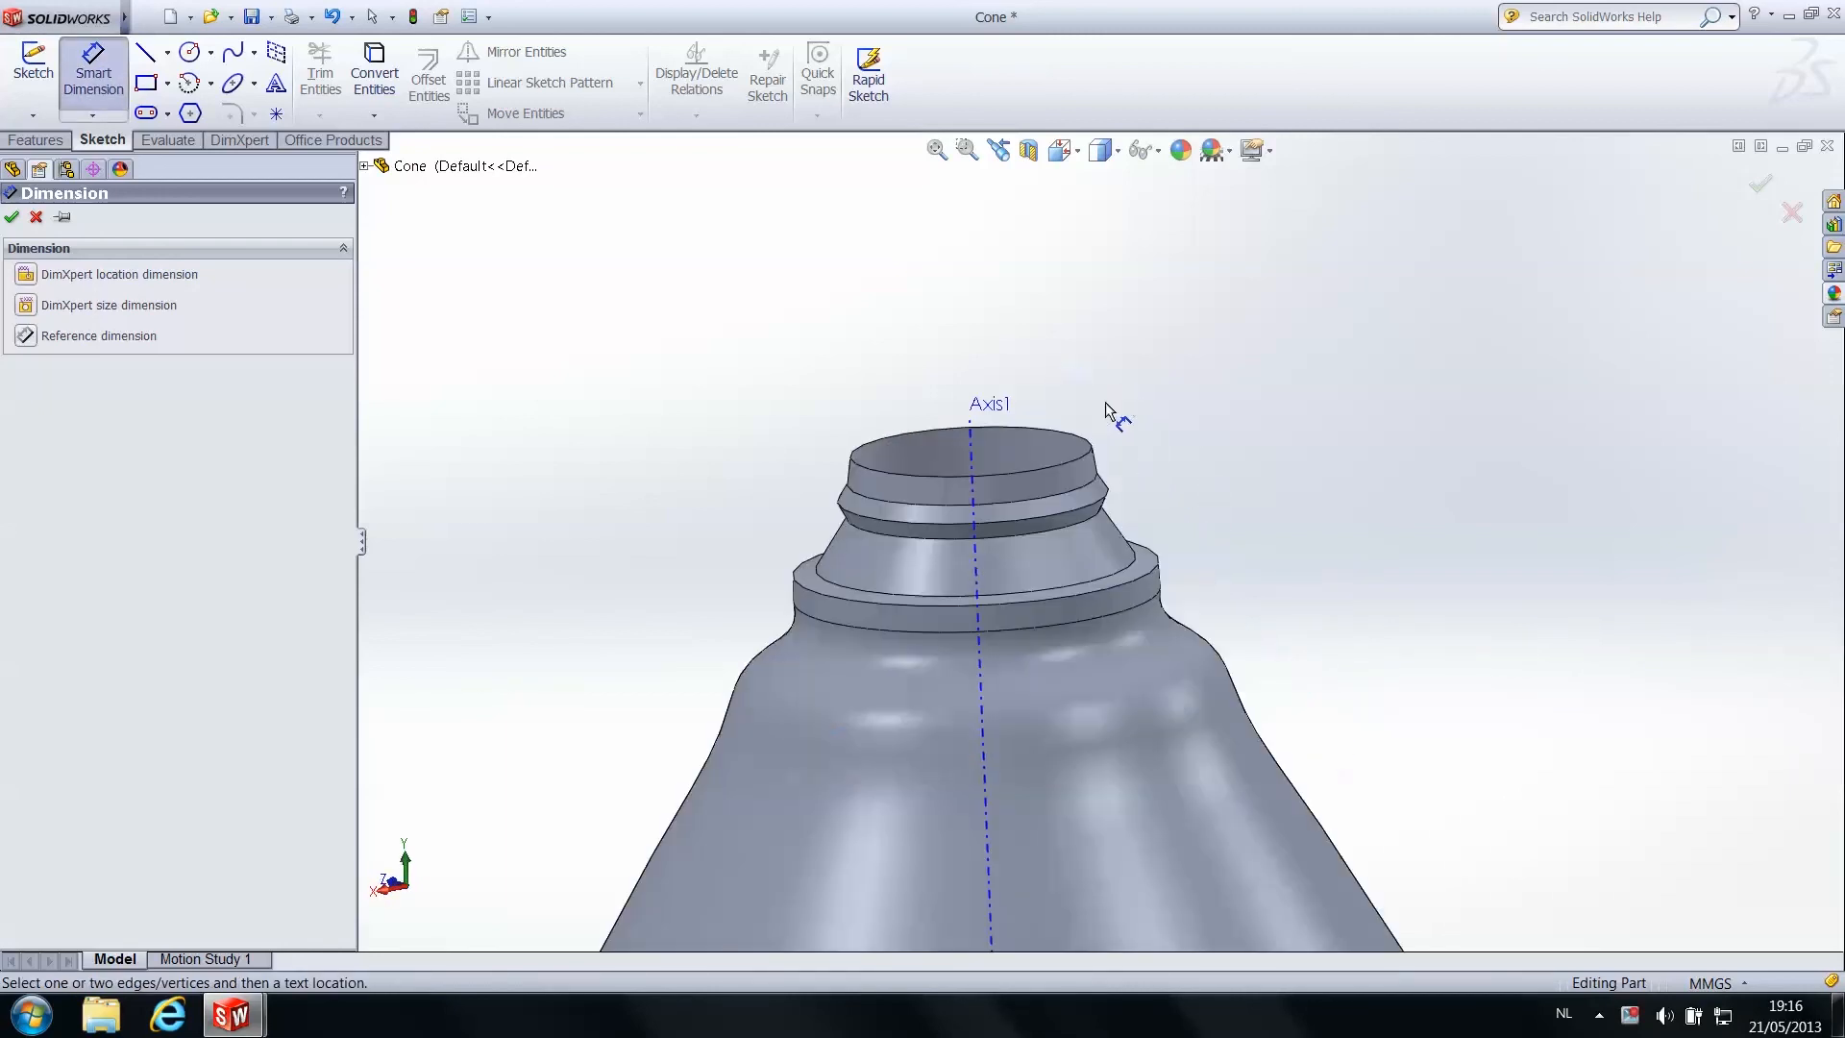
pyautogui.click(980, 477)
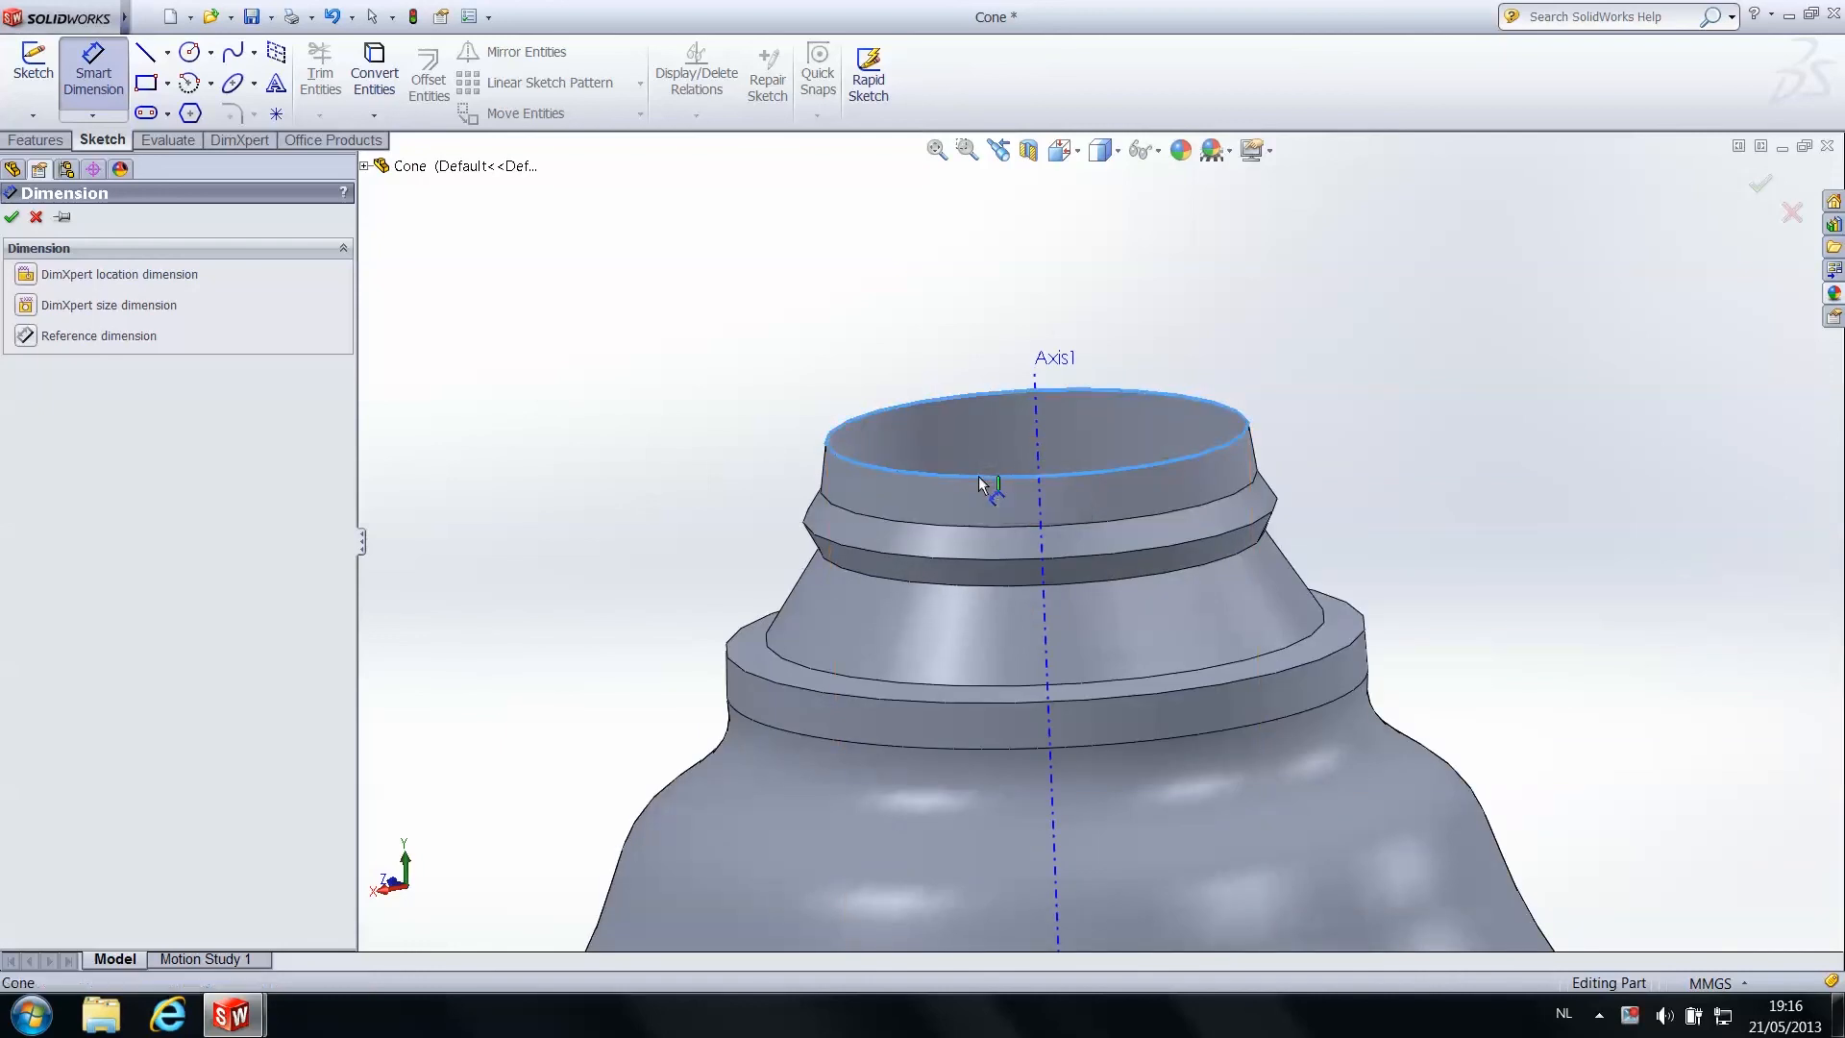
pyautogui.scroll(5, 1267, 463)
pyautogui.scroll(3, 1266, 463)
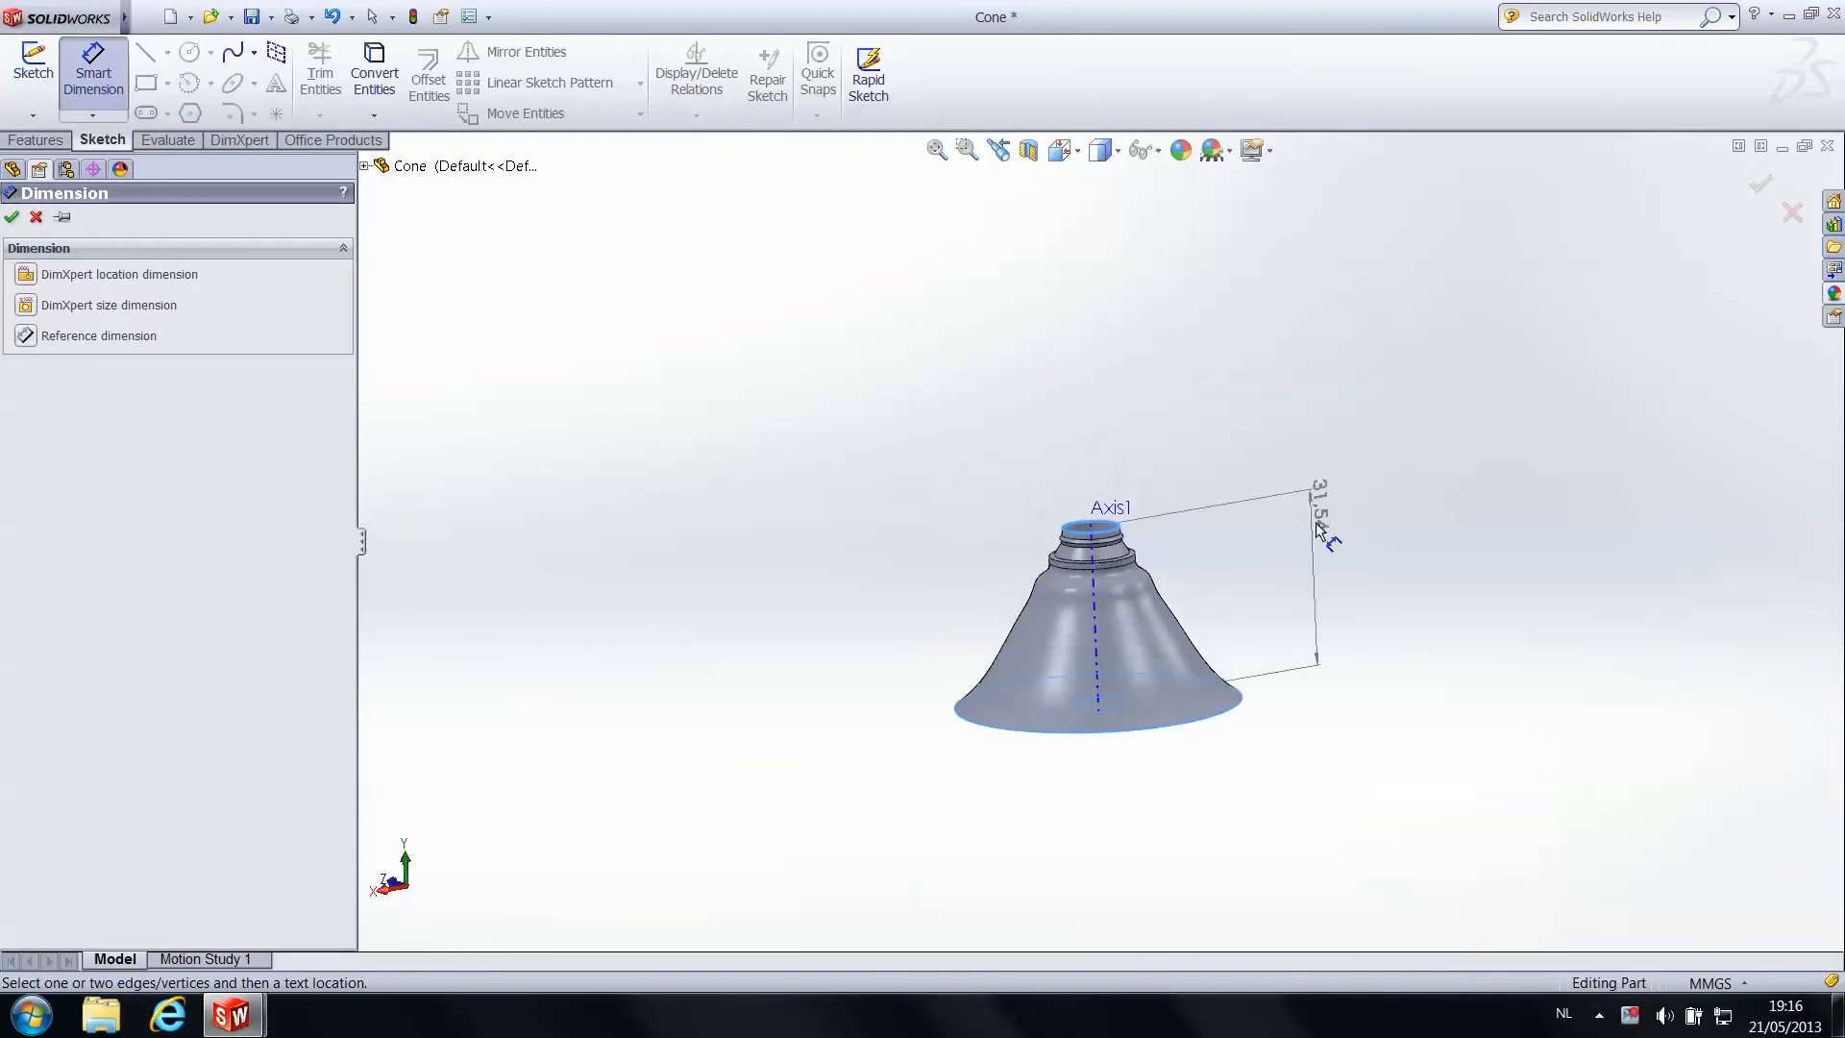
pyautogui.click(1346, 434)
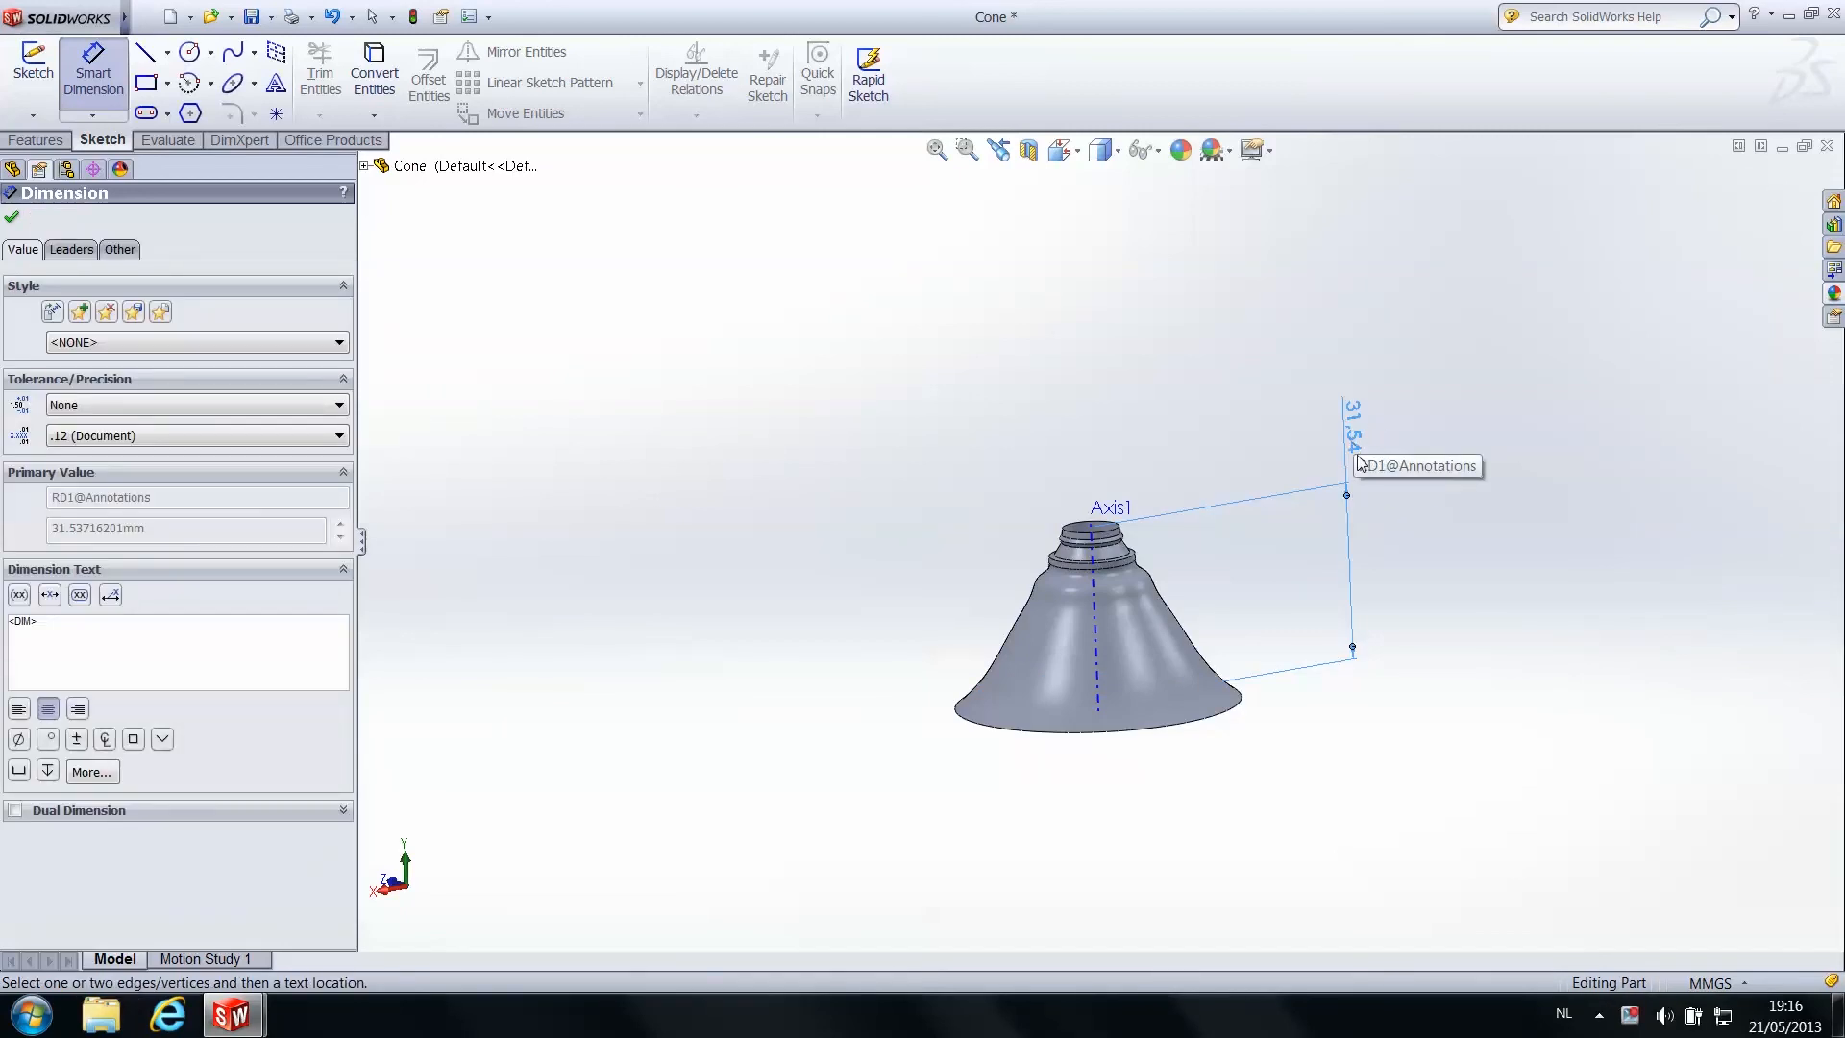
pyautogui.click(1087, 567)
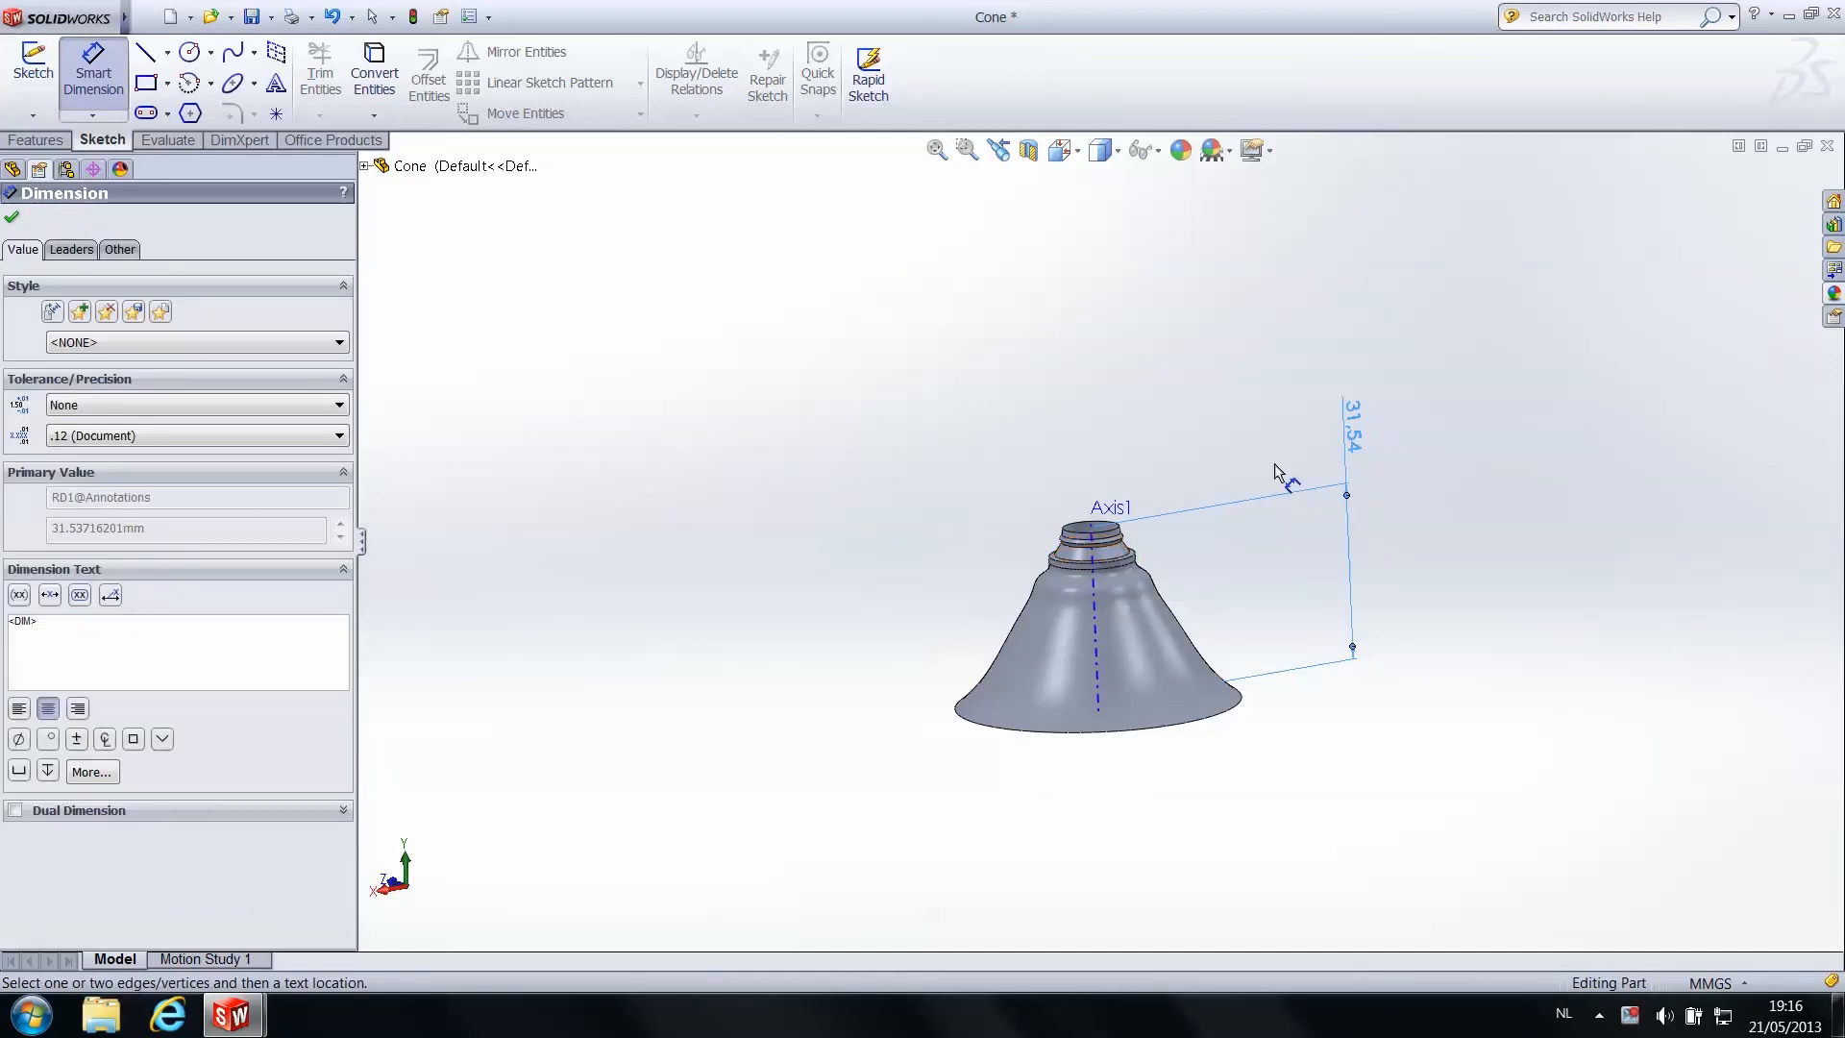
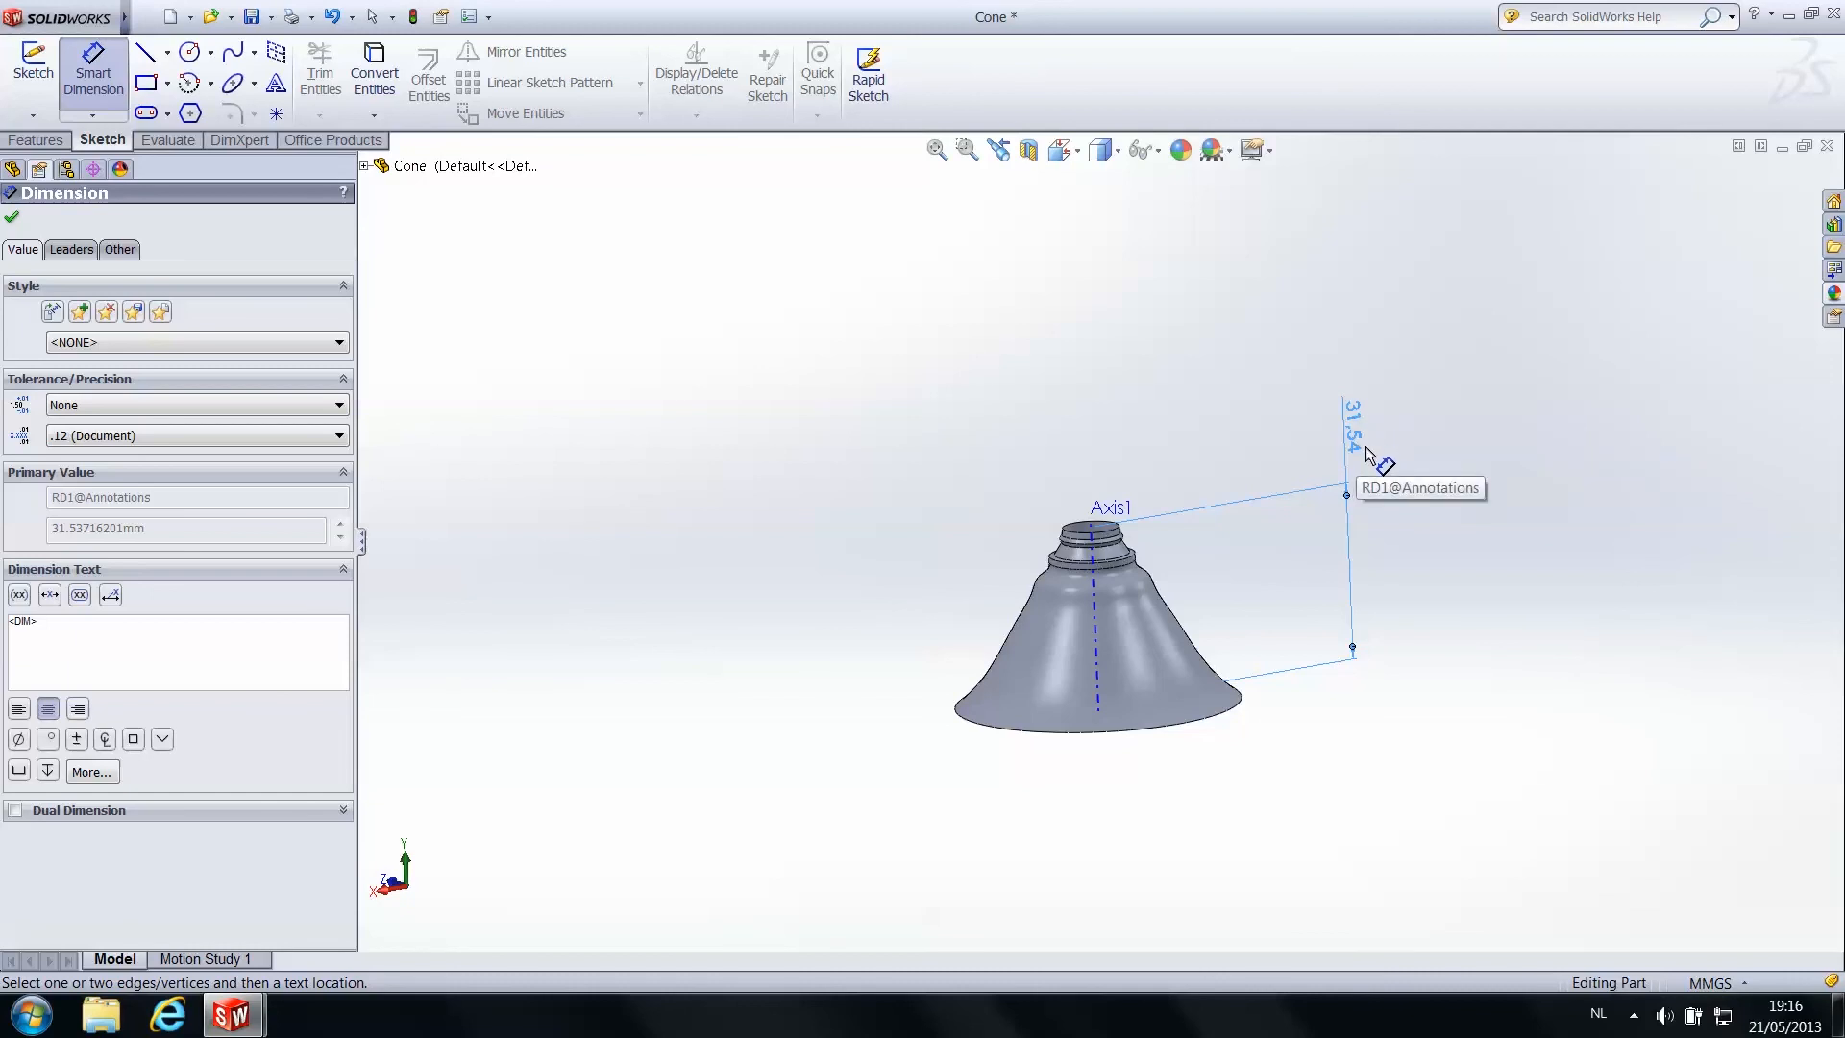
pyautogui.click(94, 72)
pyautogui.click(41, 217)
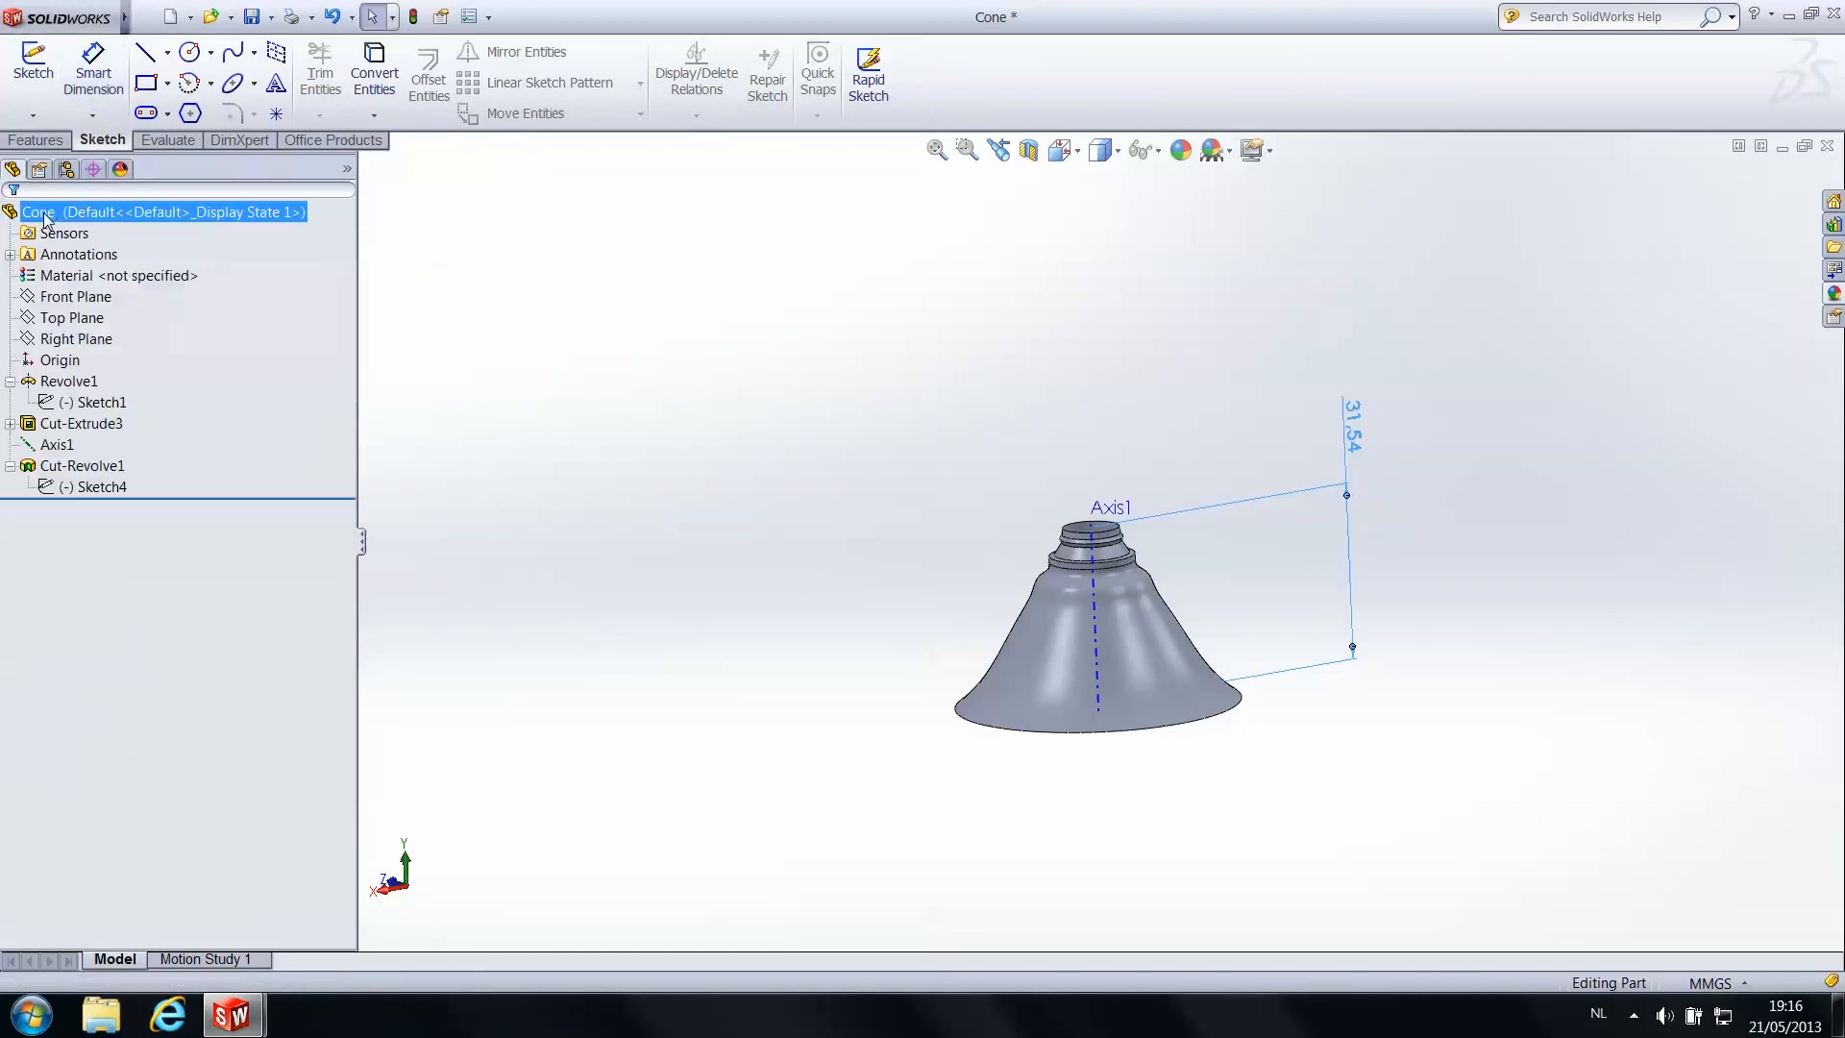
# Minimise the Cone document and reopen the Part2 document window at full size
pyautogui.click(1780, 147)
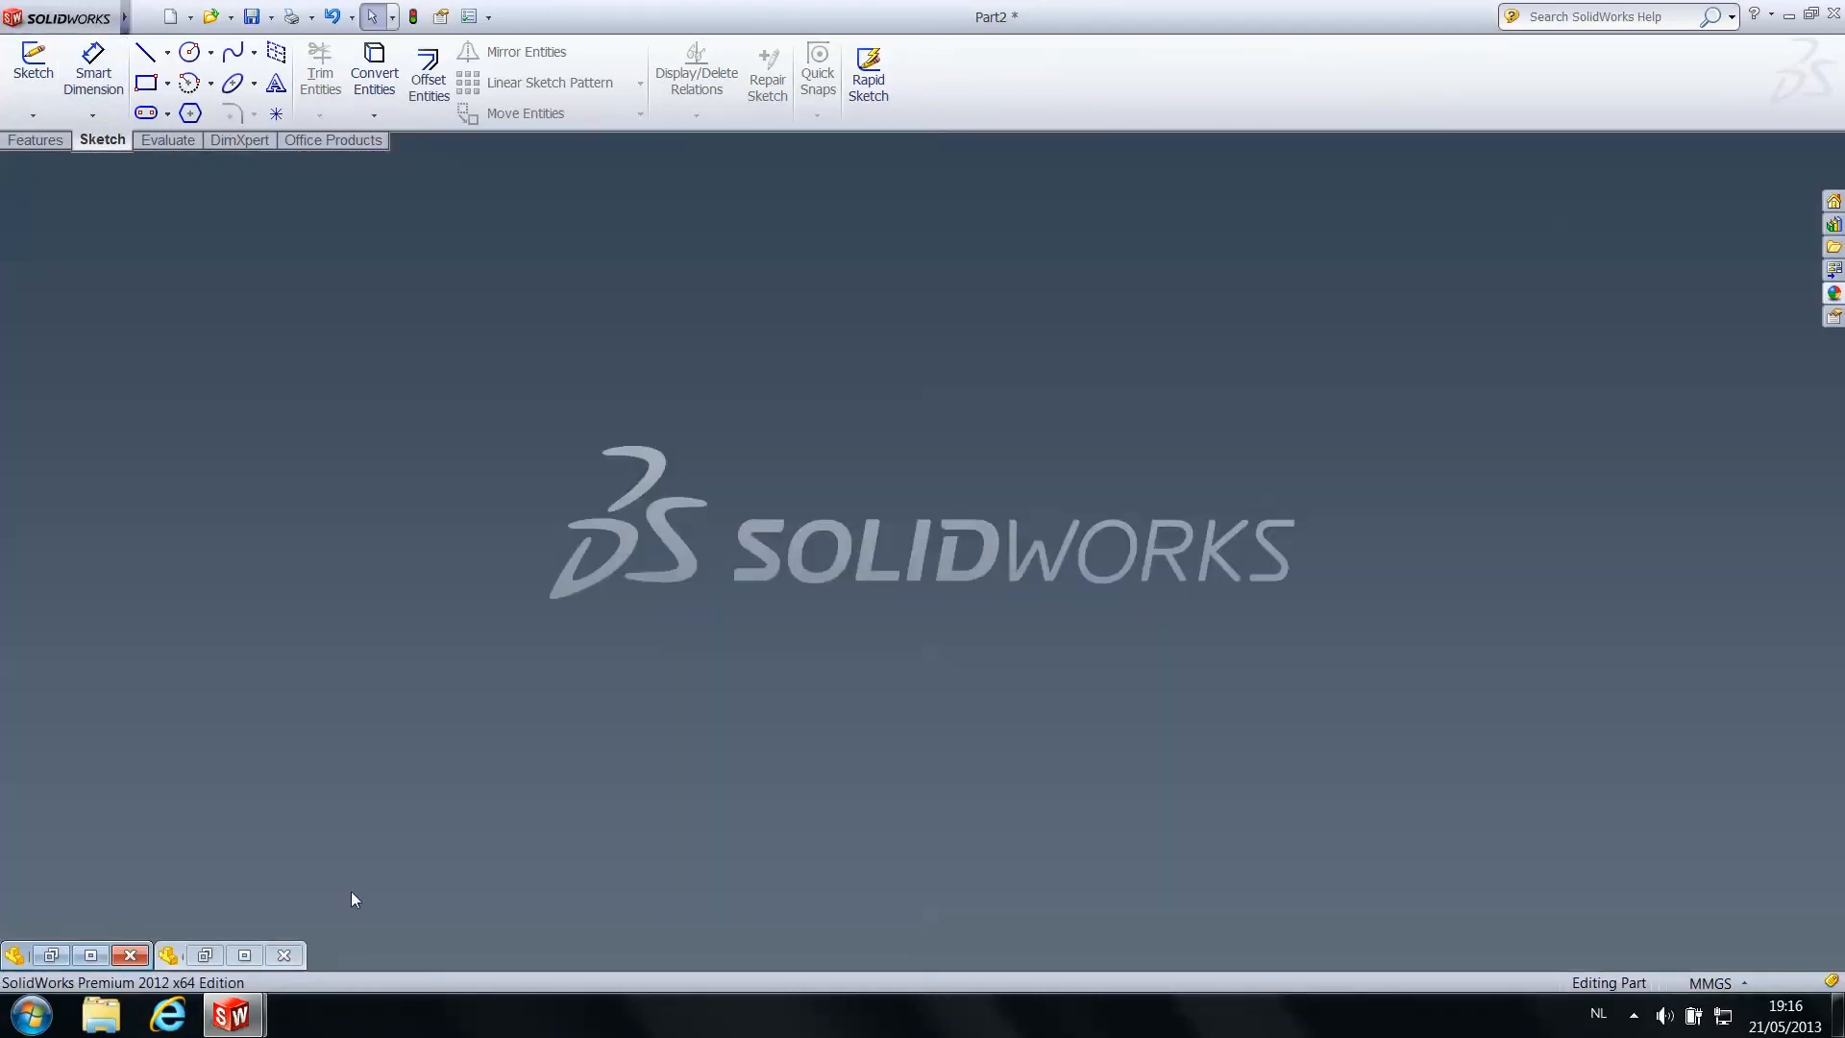
pyautogui.click(203, 954)
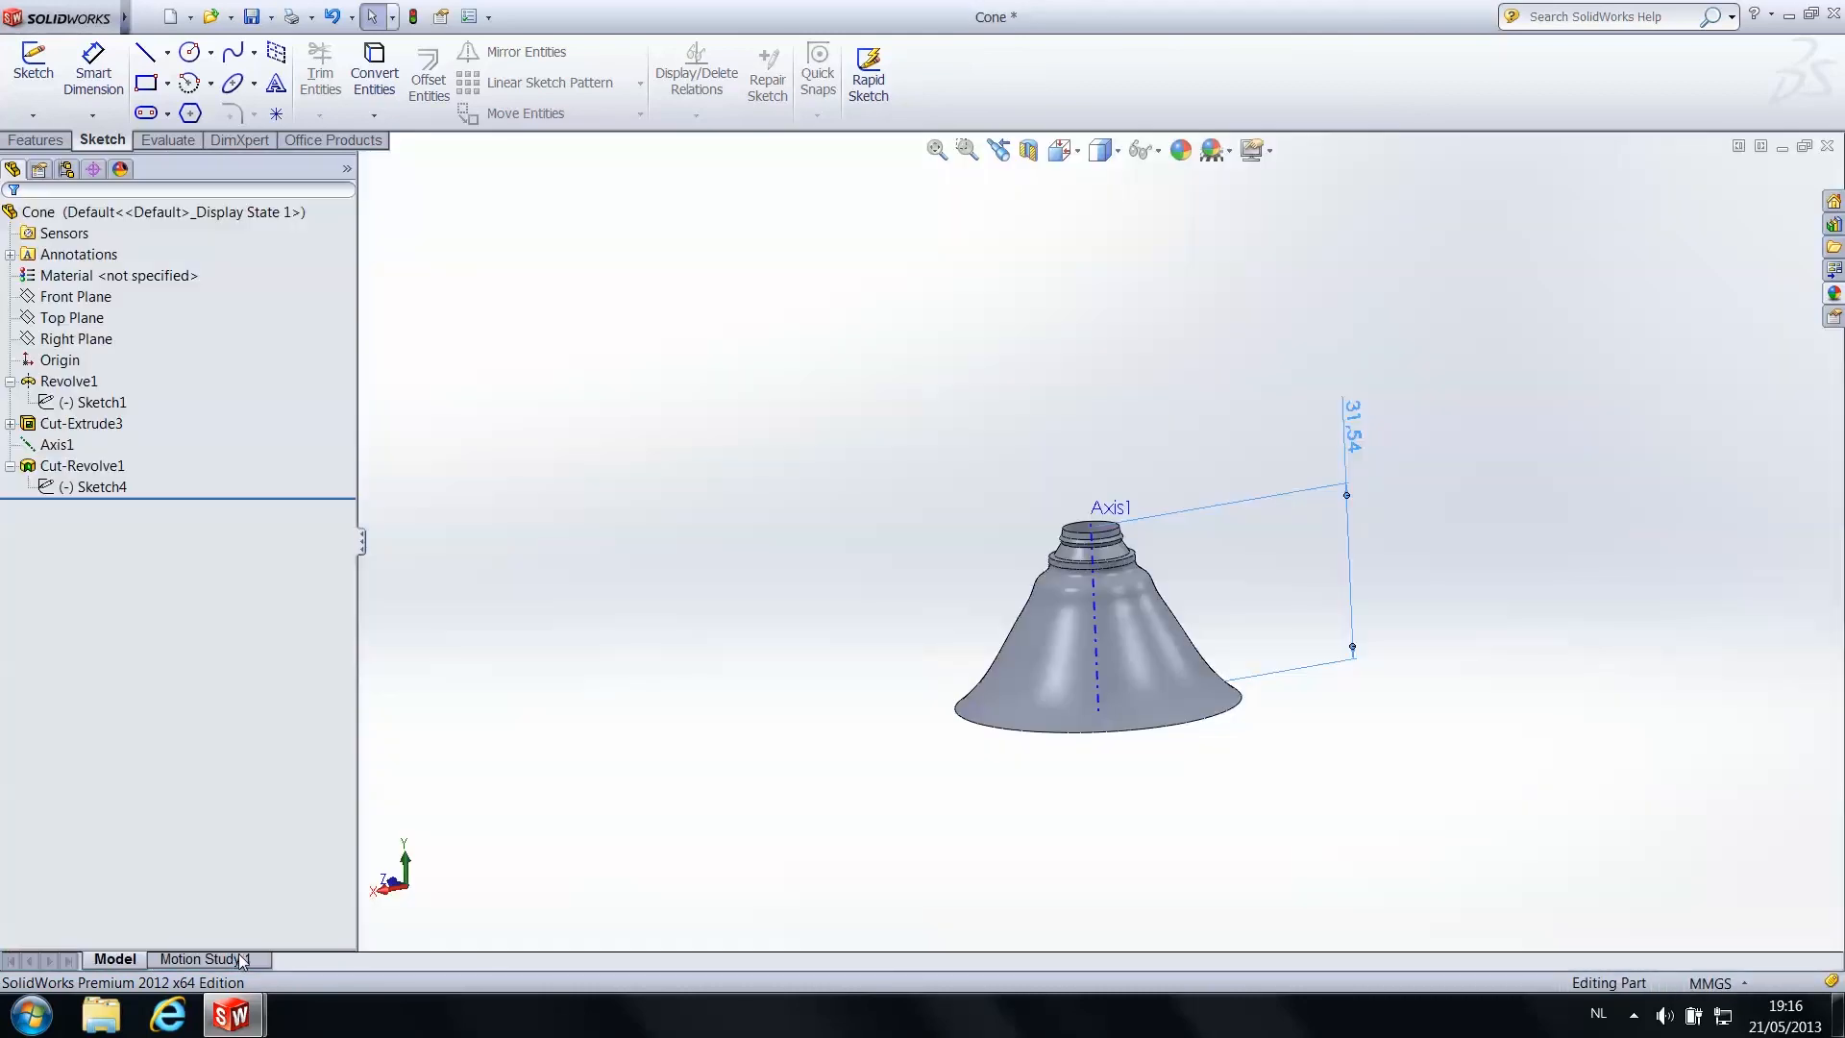
pyautogui.click(1782, 147)
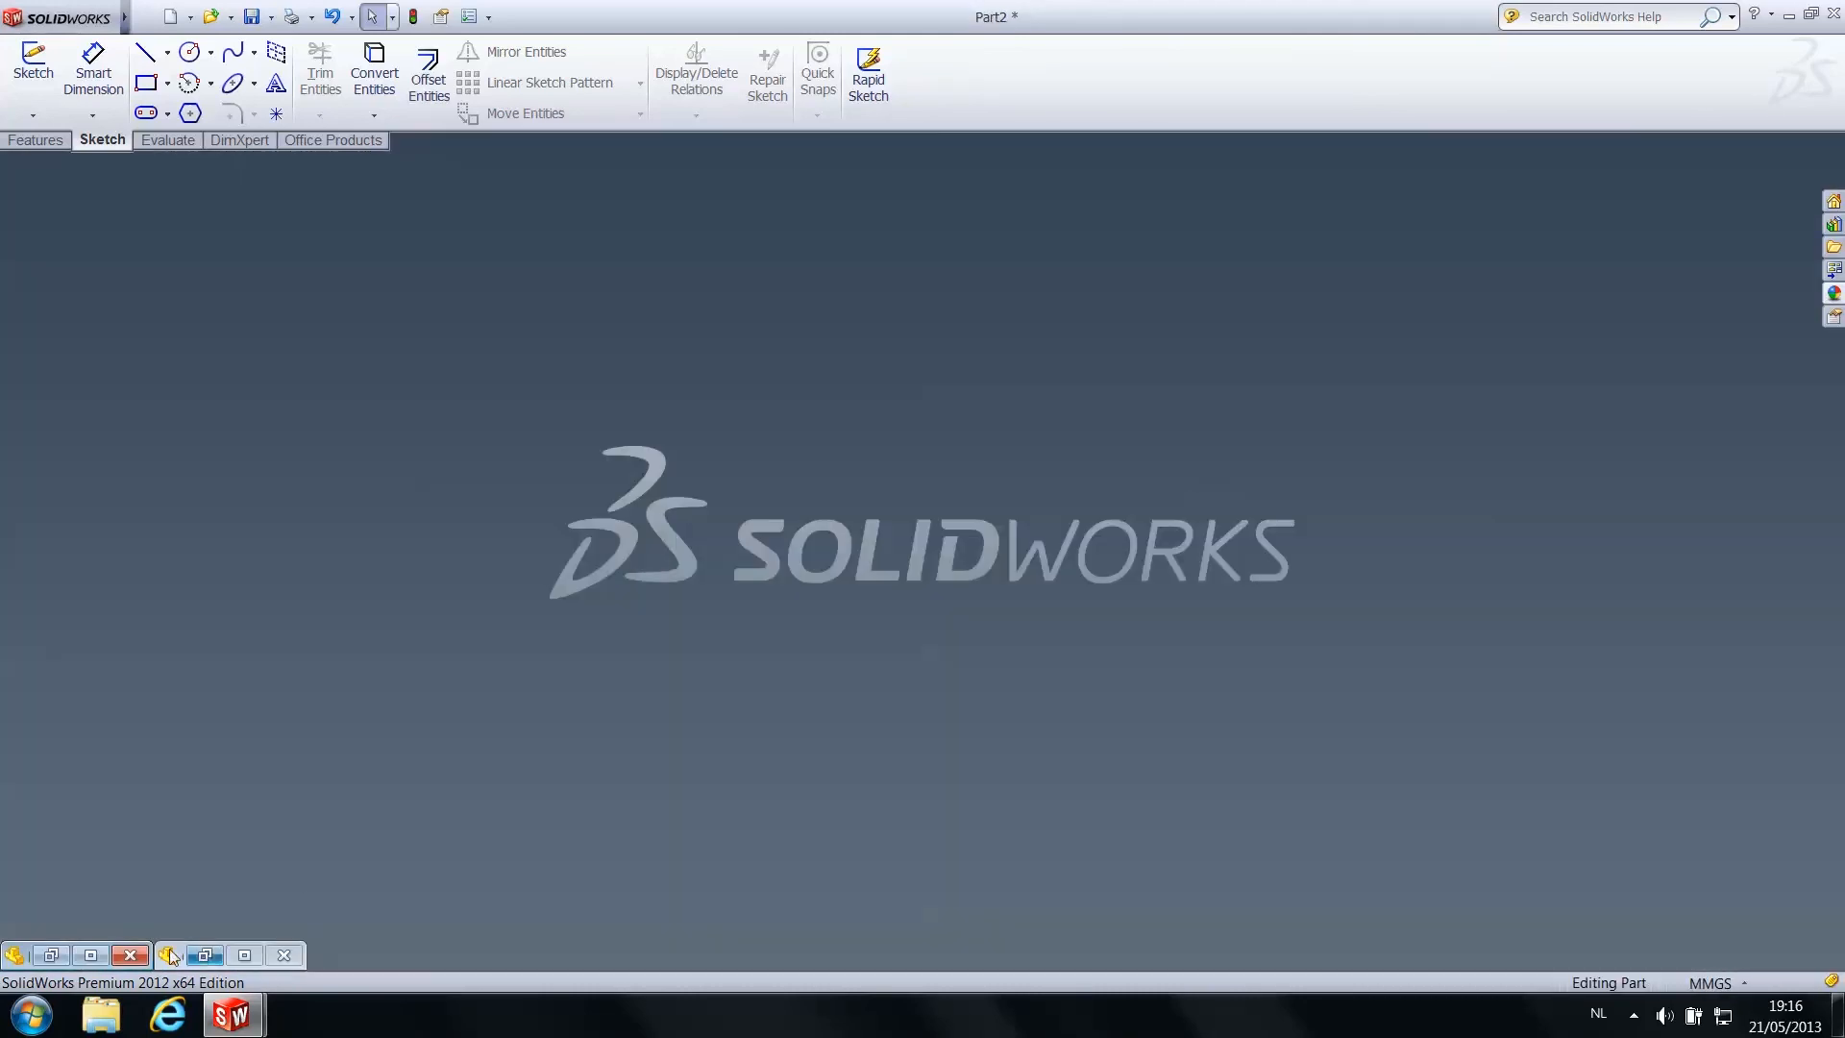
pyautogui.click(100, 955)
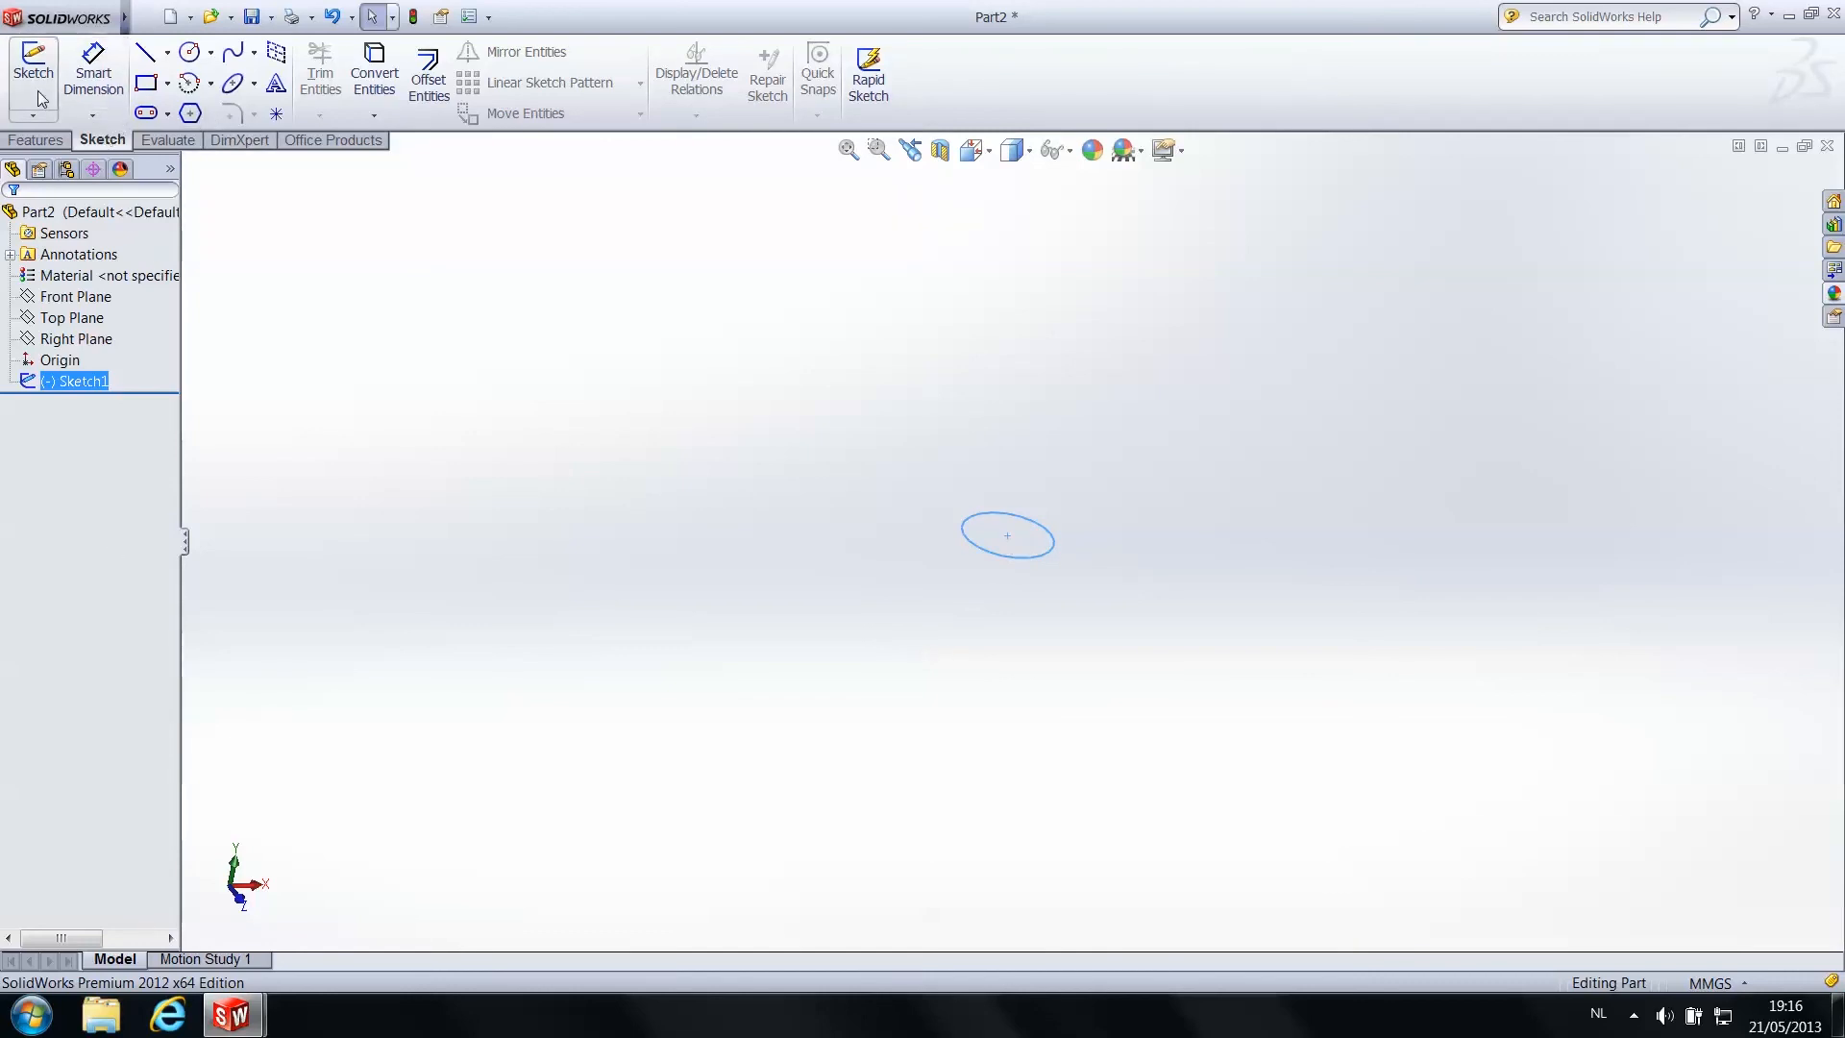
# Extrude the circle sketch as a solid boss with a blind depth of 32 mm
pyautogui.click(56, 141)
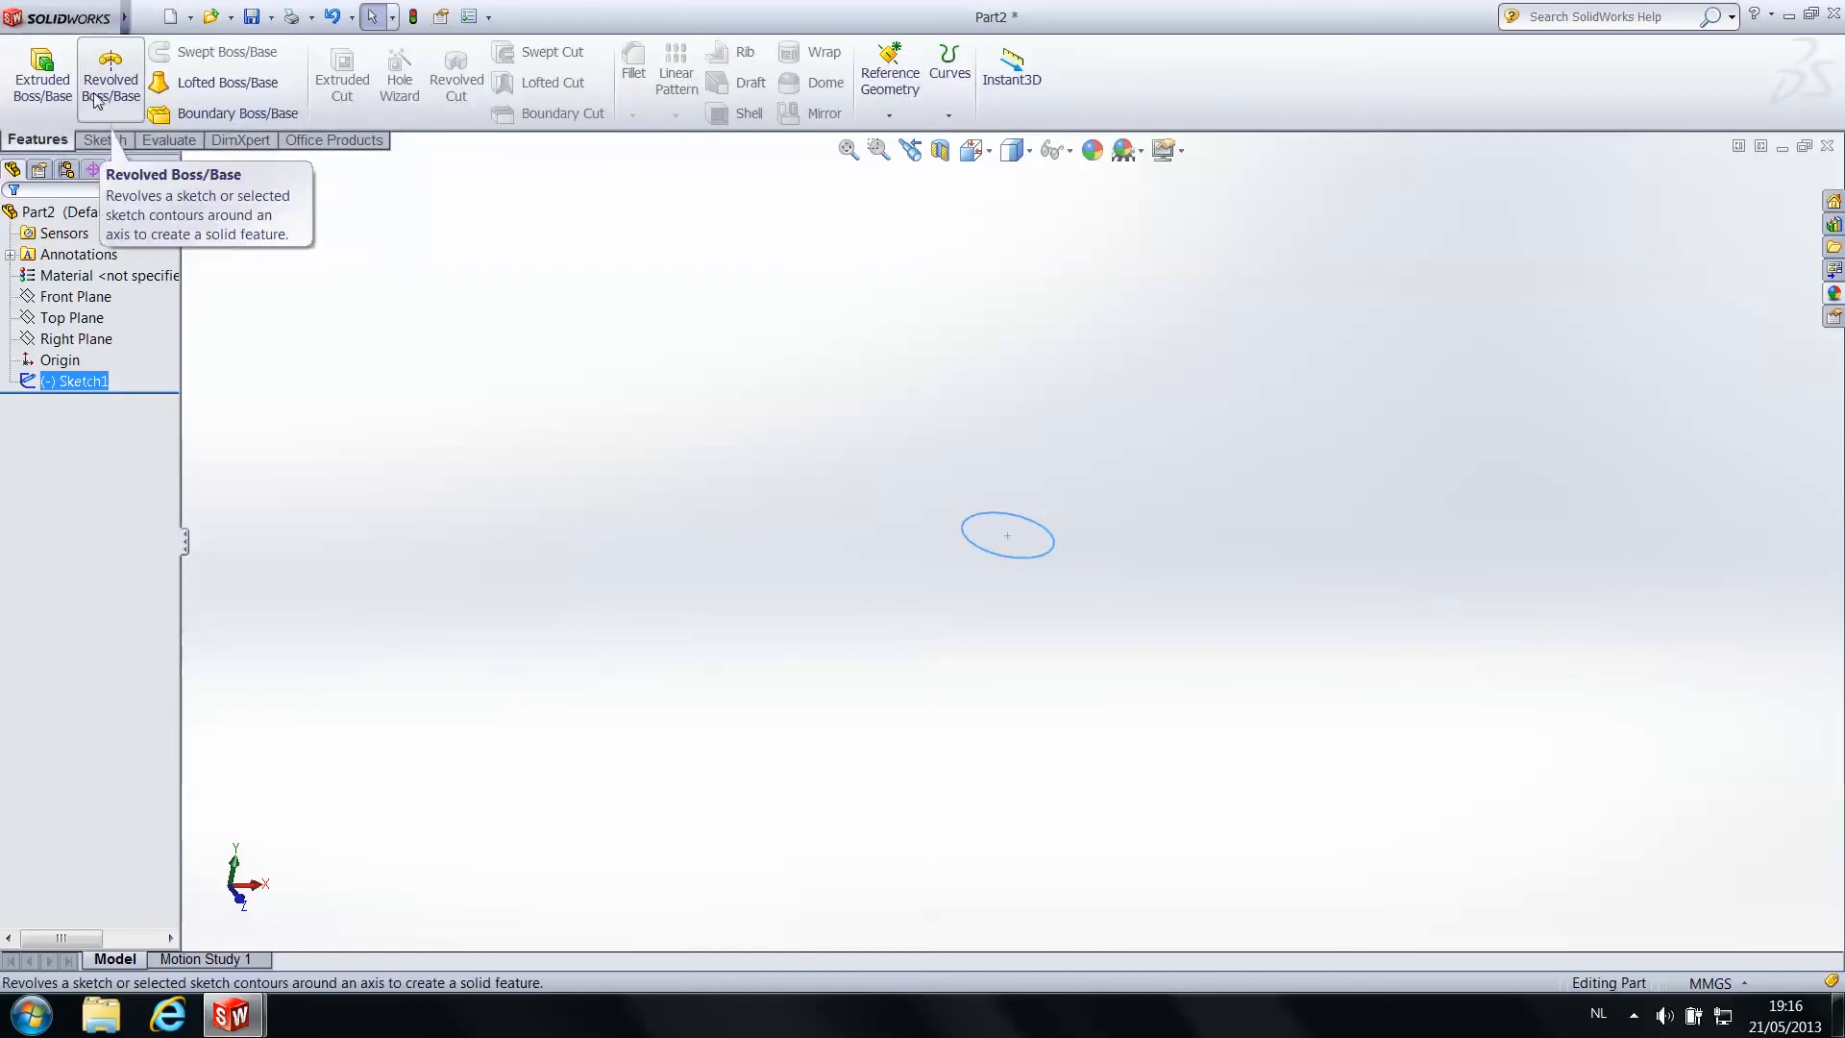
pyautogui.click(56, 96)
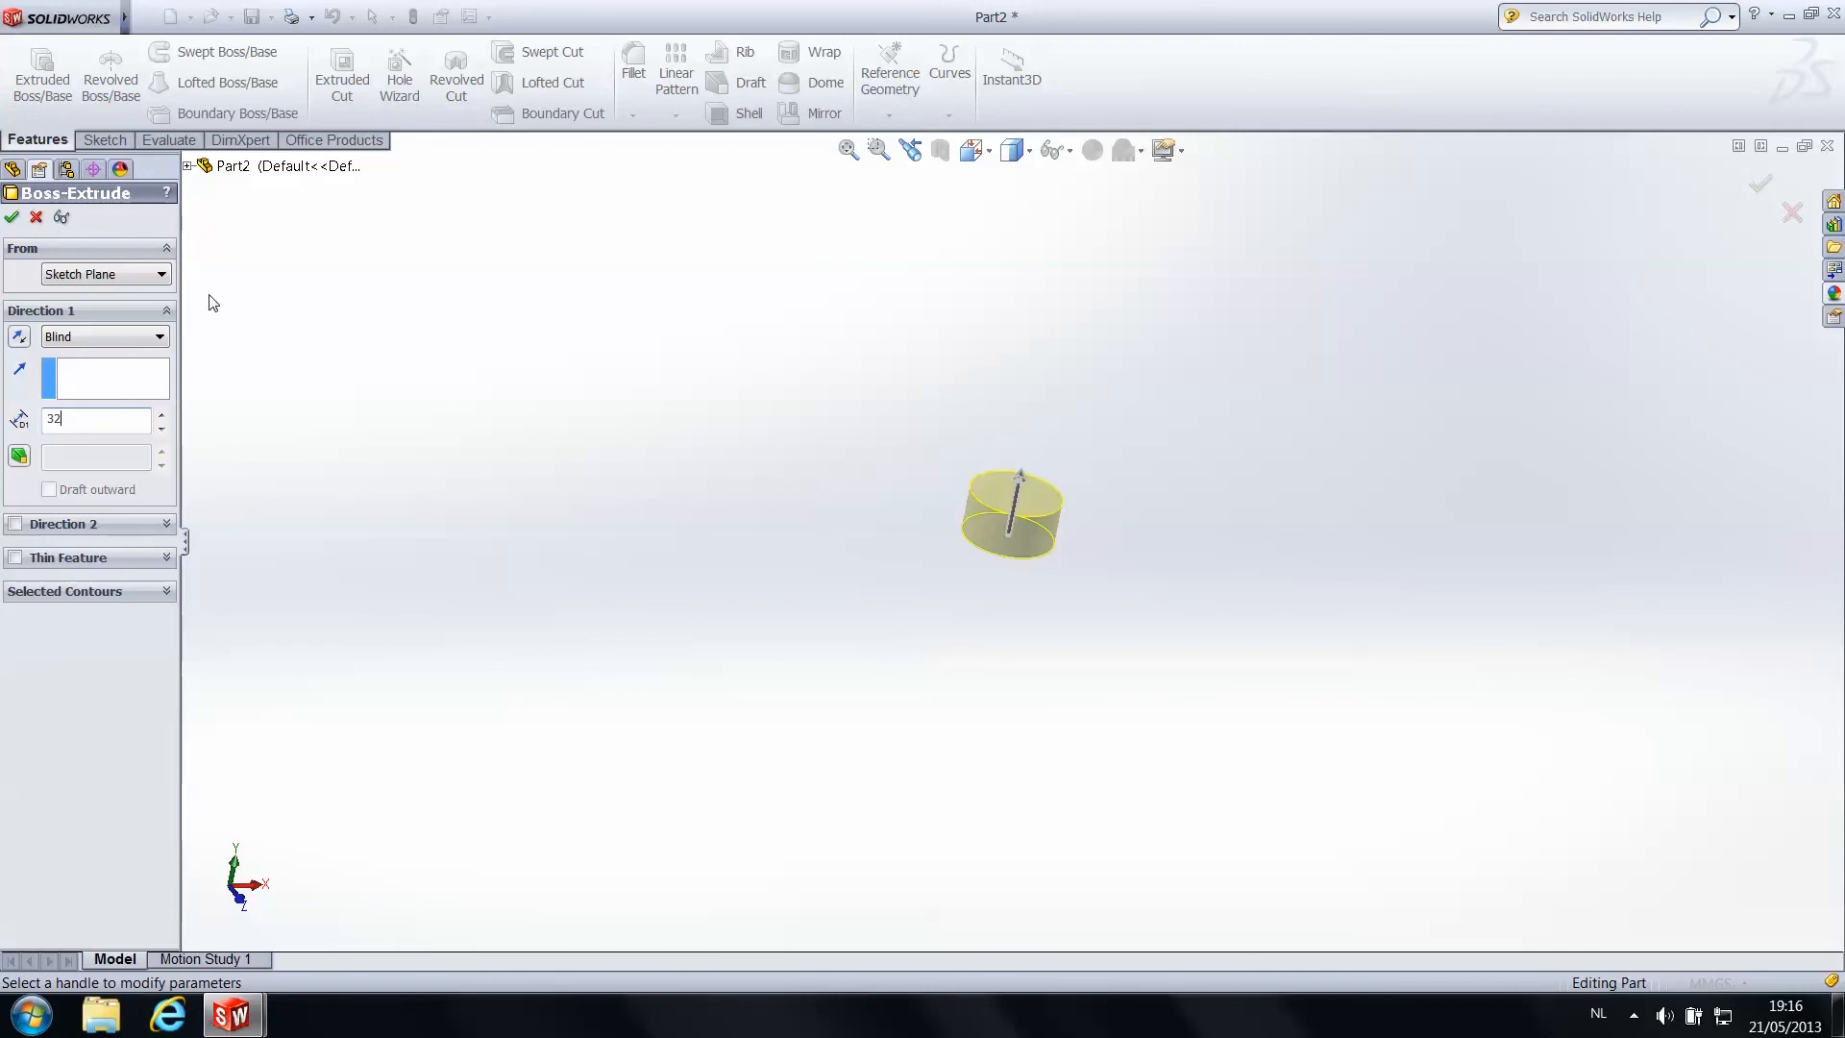
pyautogui.press('Return')
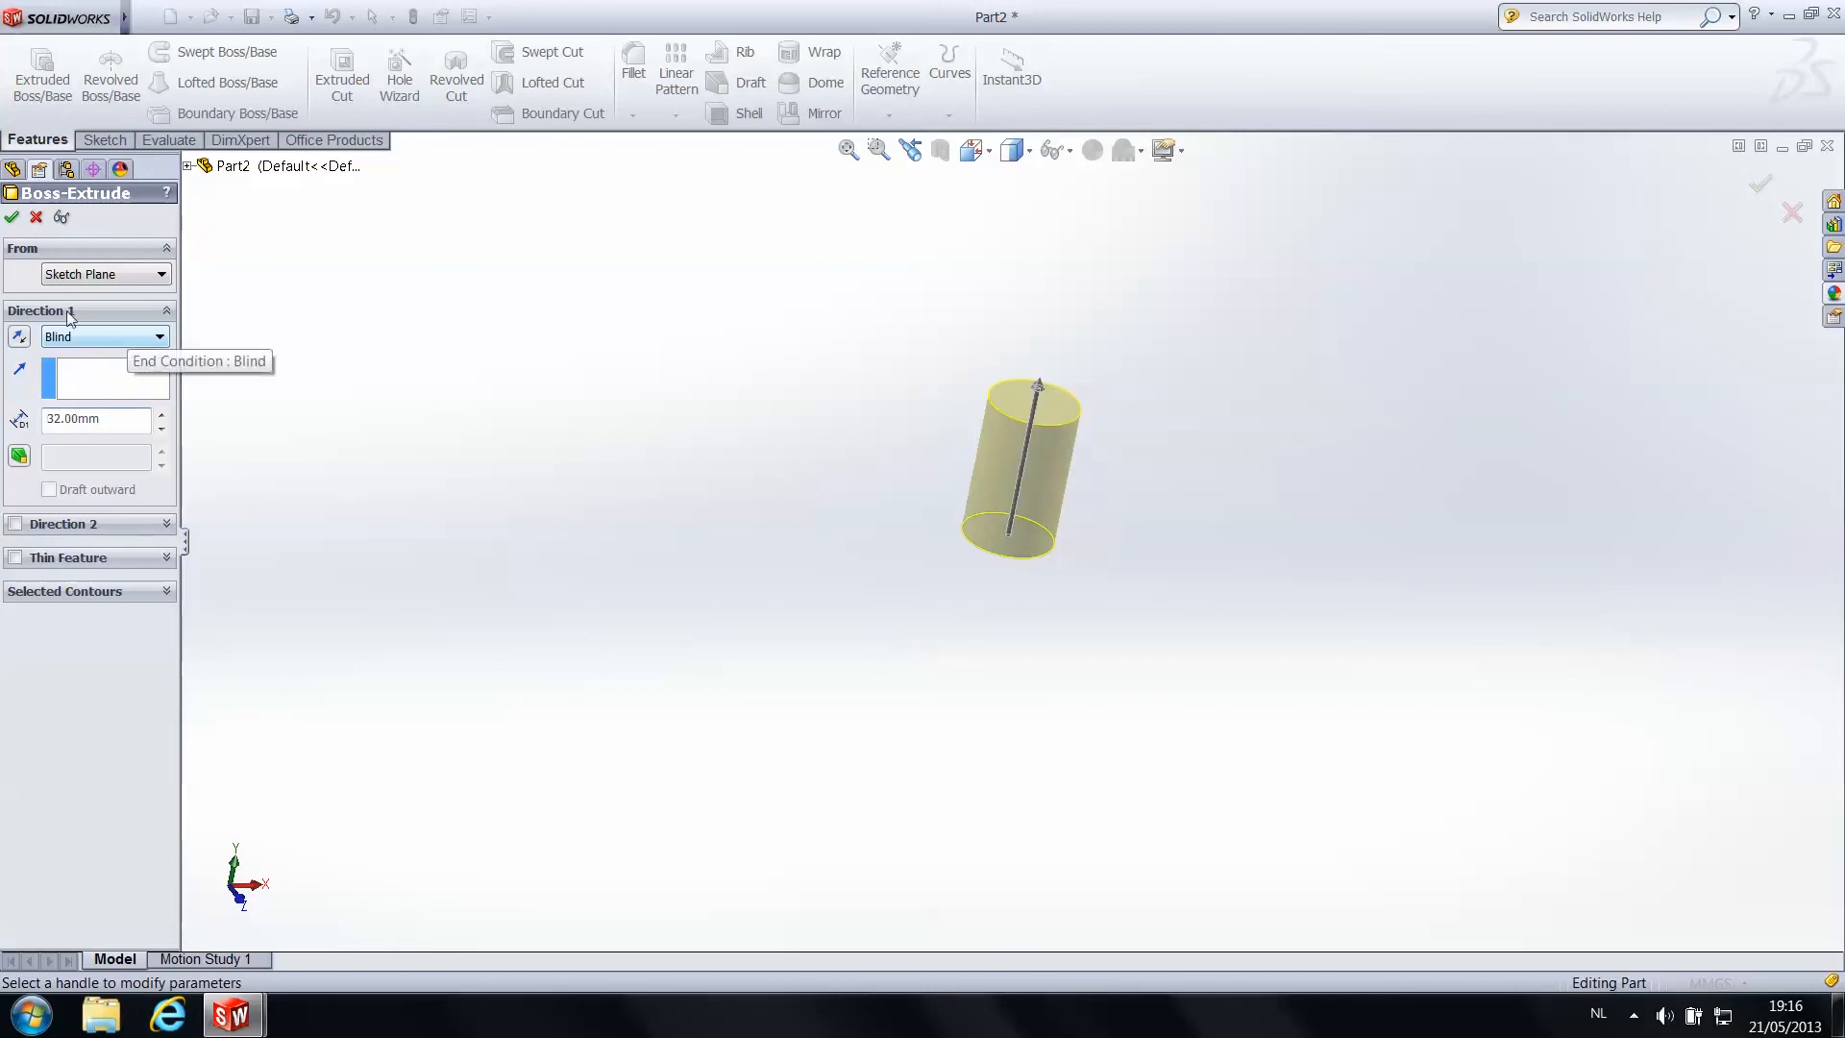
pyautogui.click(12, 217)
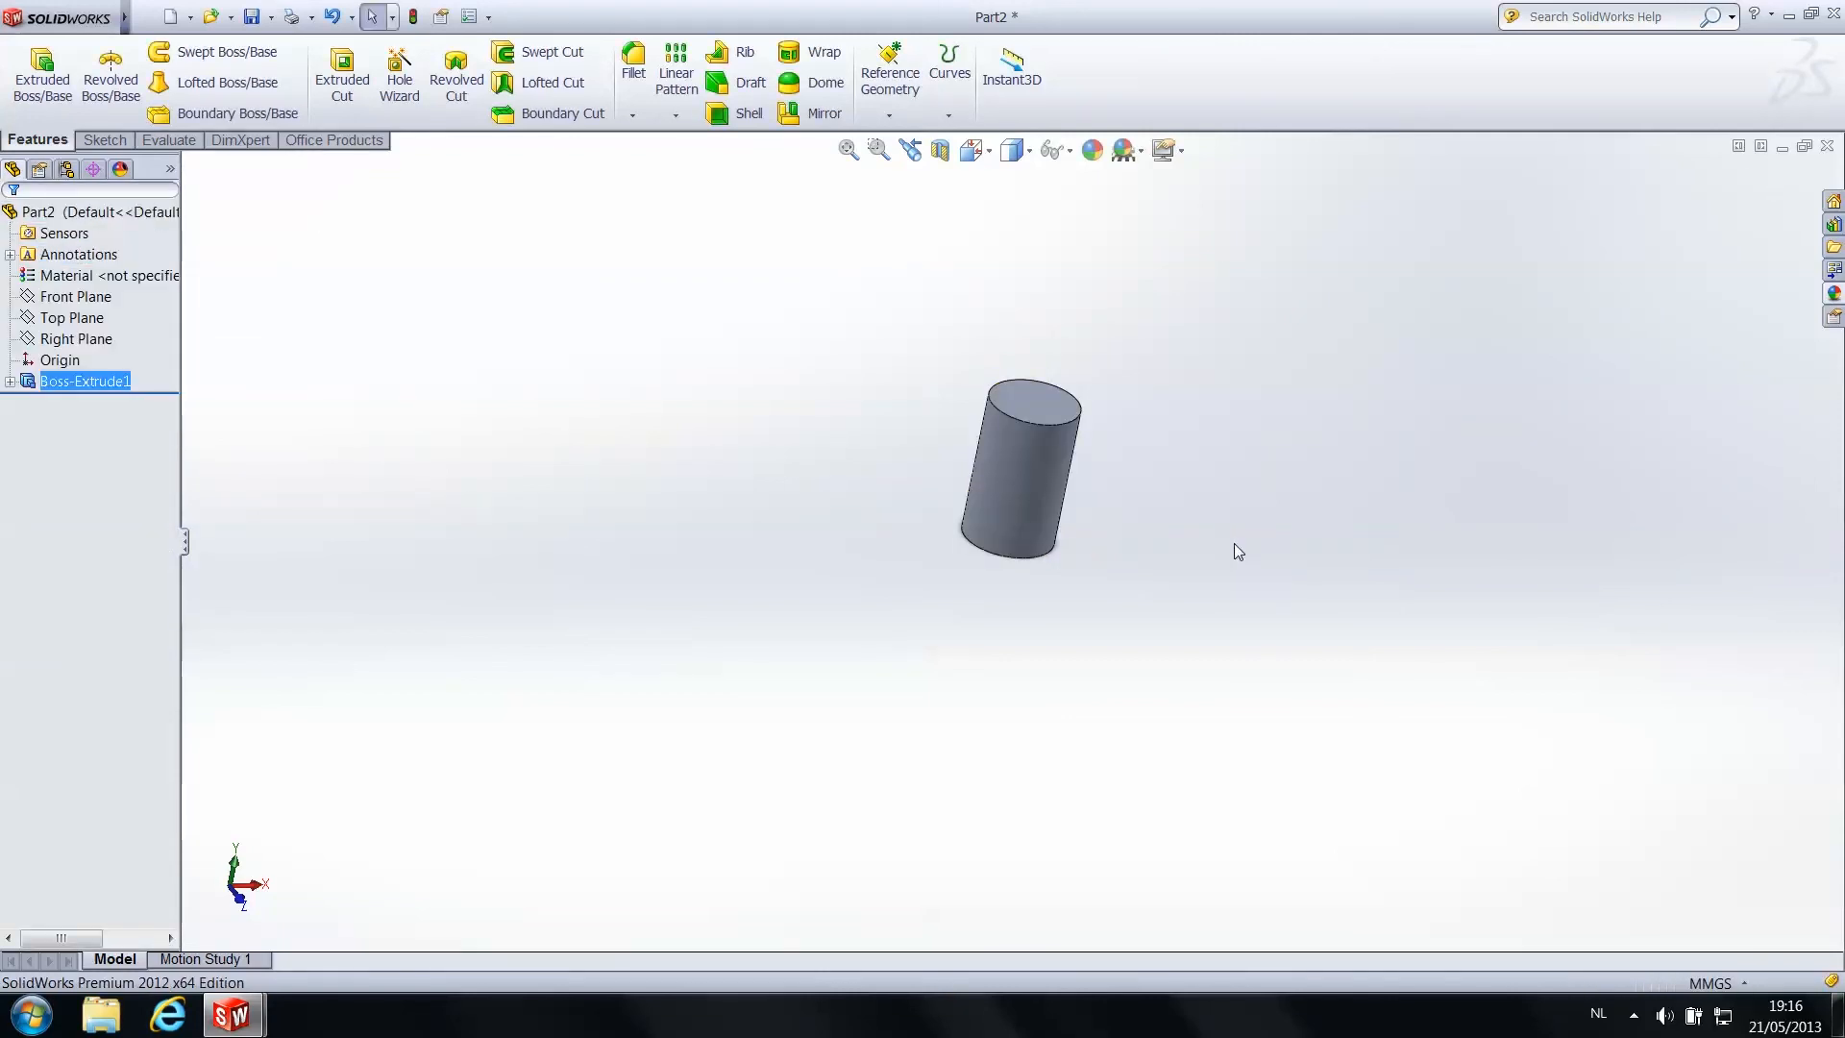
# Start a new sketch on the top circular face of the extruded cylinder
pyautogui.moveTo(1190, 435); pyautogui.dragTo(1097, 399, button='middle')
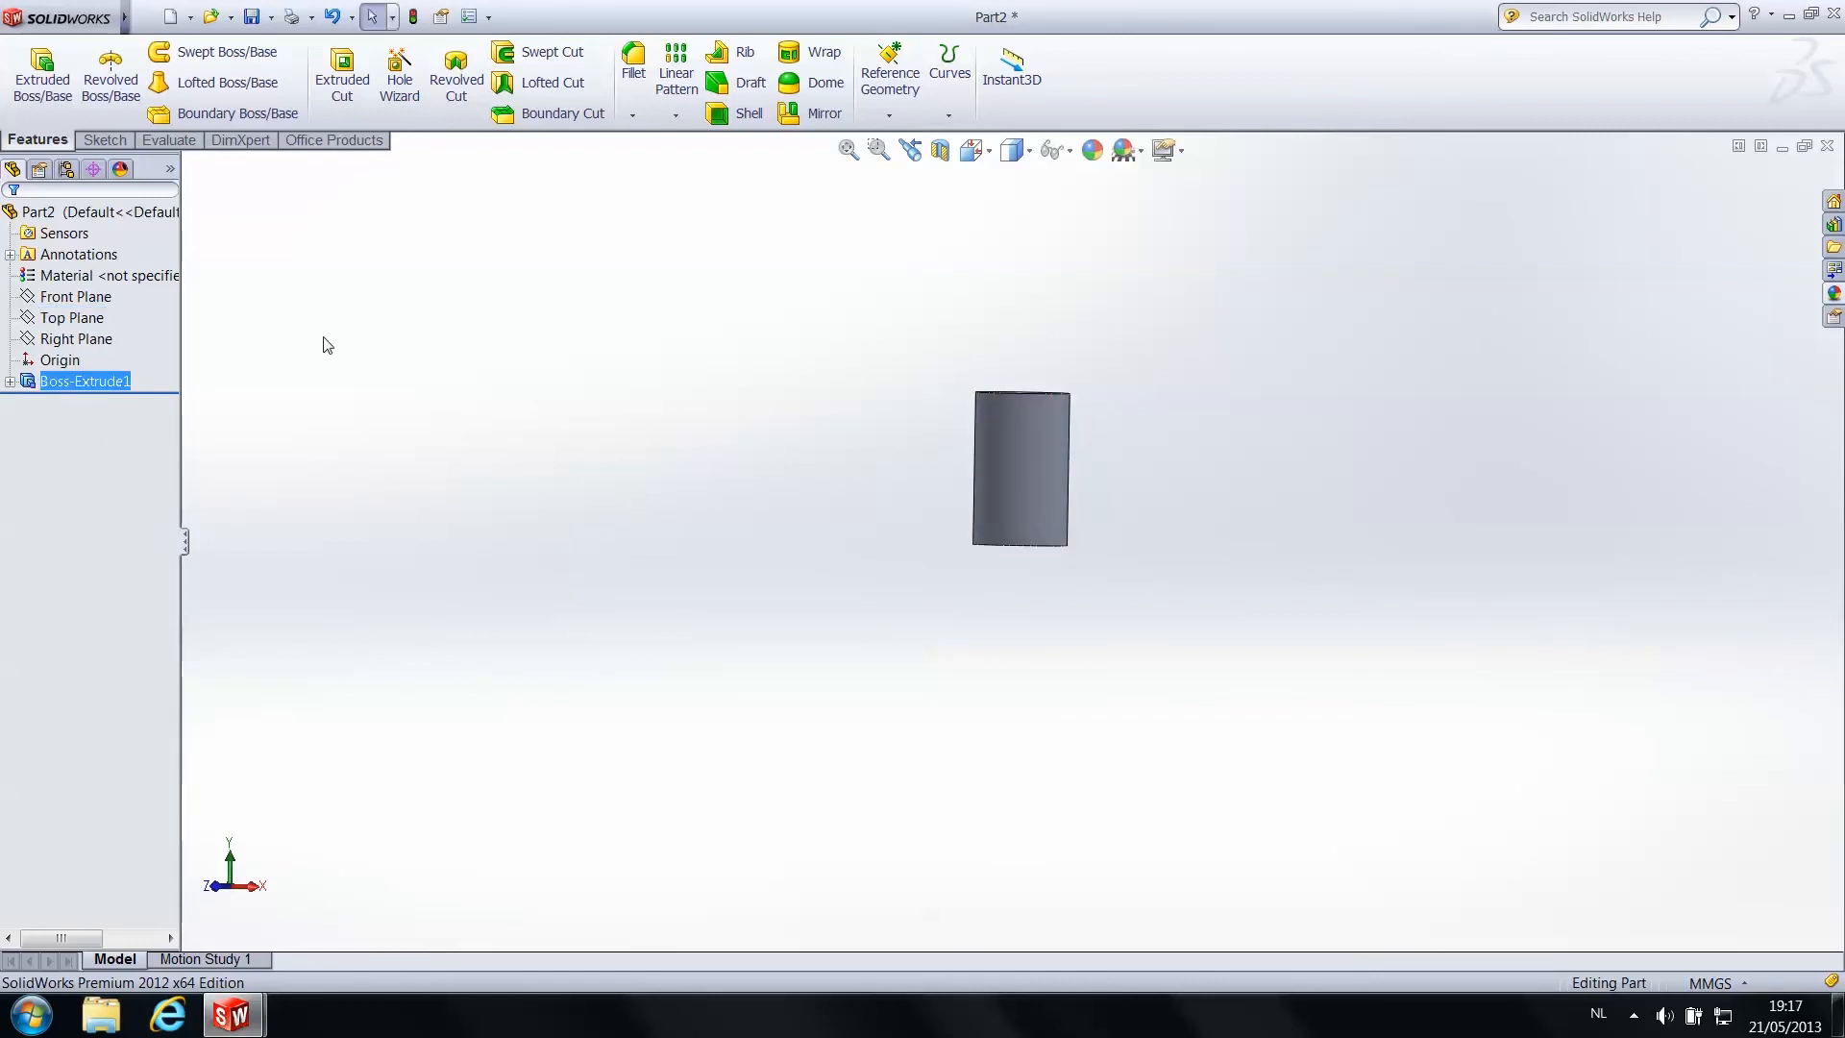
pyautogui.scroll(-5, 1000, 423)
pyautogui.moveTo(1115, 361); pyautogui.dragTo(1103, 309, button='middle')
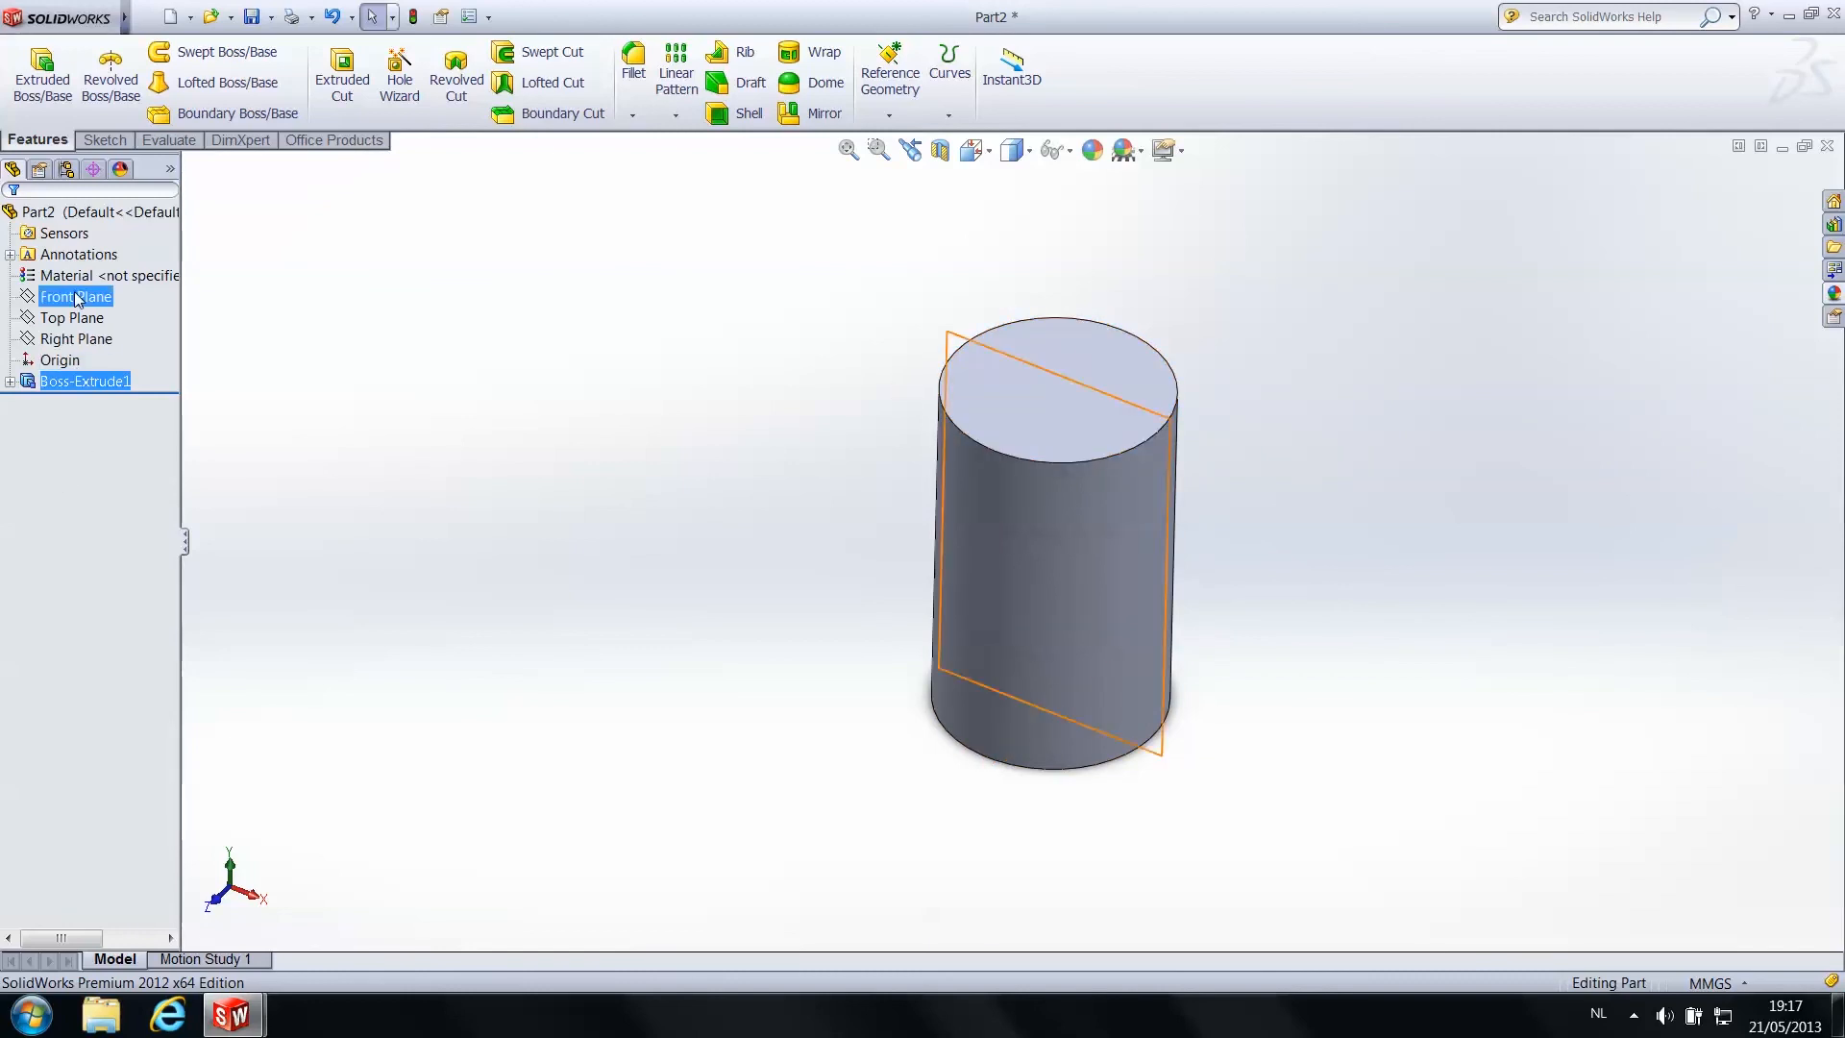
pyautogui.click(102, 140)
pyautogui.click(33, 84)
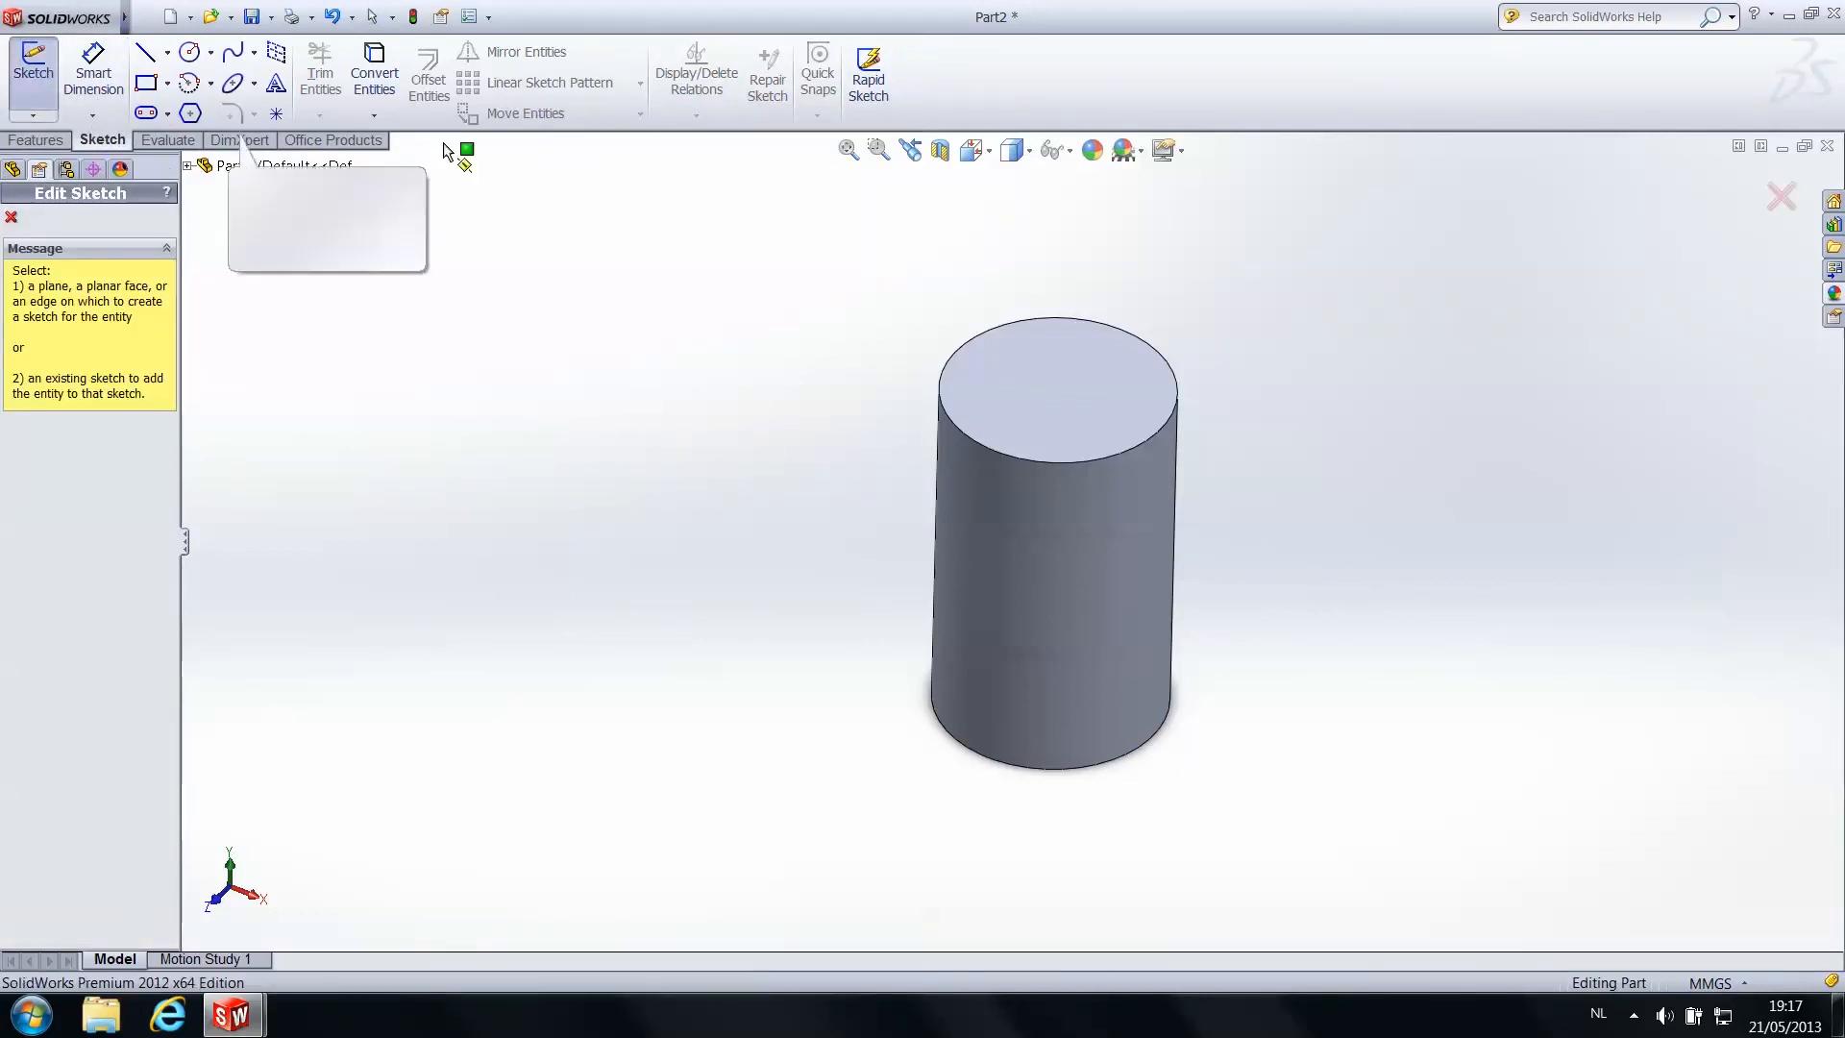
pyautogui.click(1103, 352)
pyautogui.click(1057, 464)
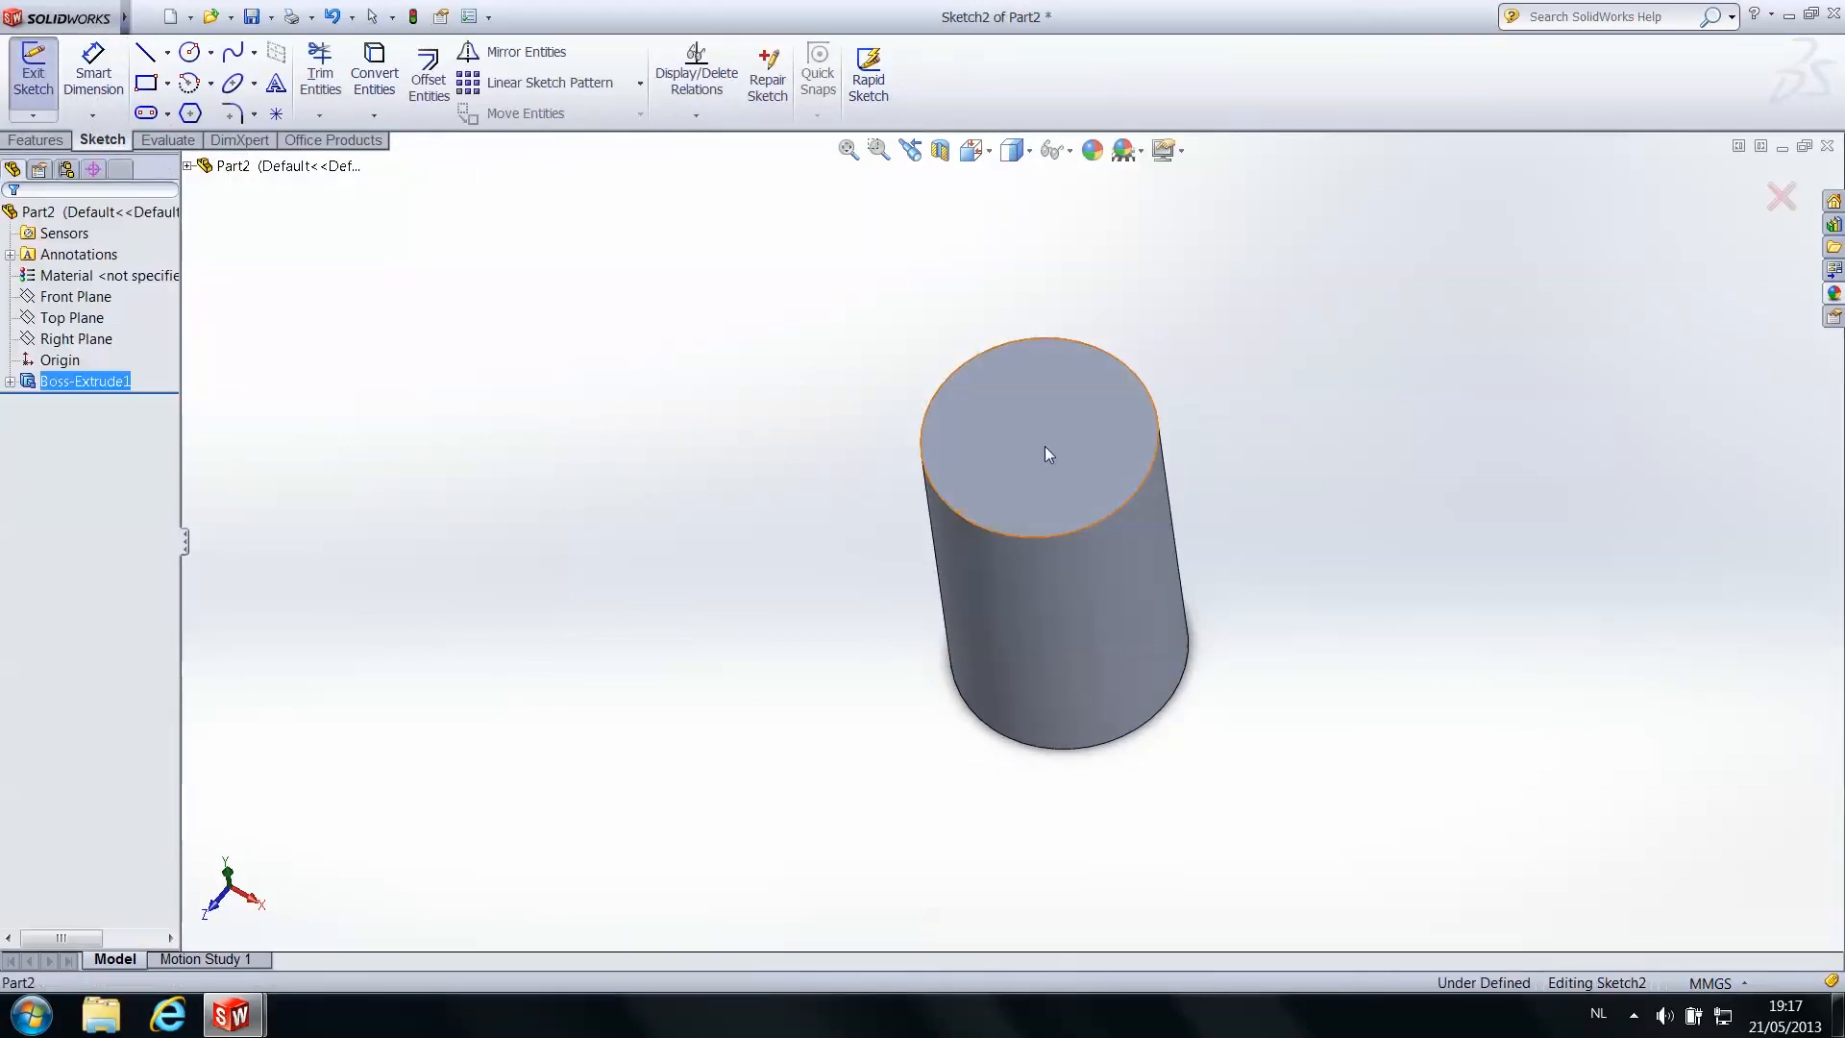
# Sketch a circle with a radius of about 19.07 mm centred on the origin, then exit the sketch
pyautogui.click(189, 52)
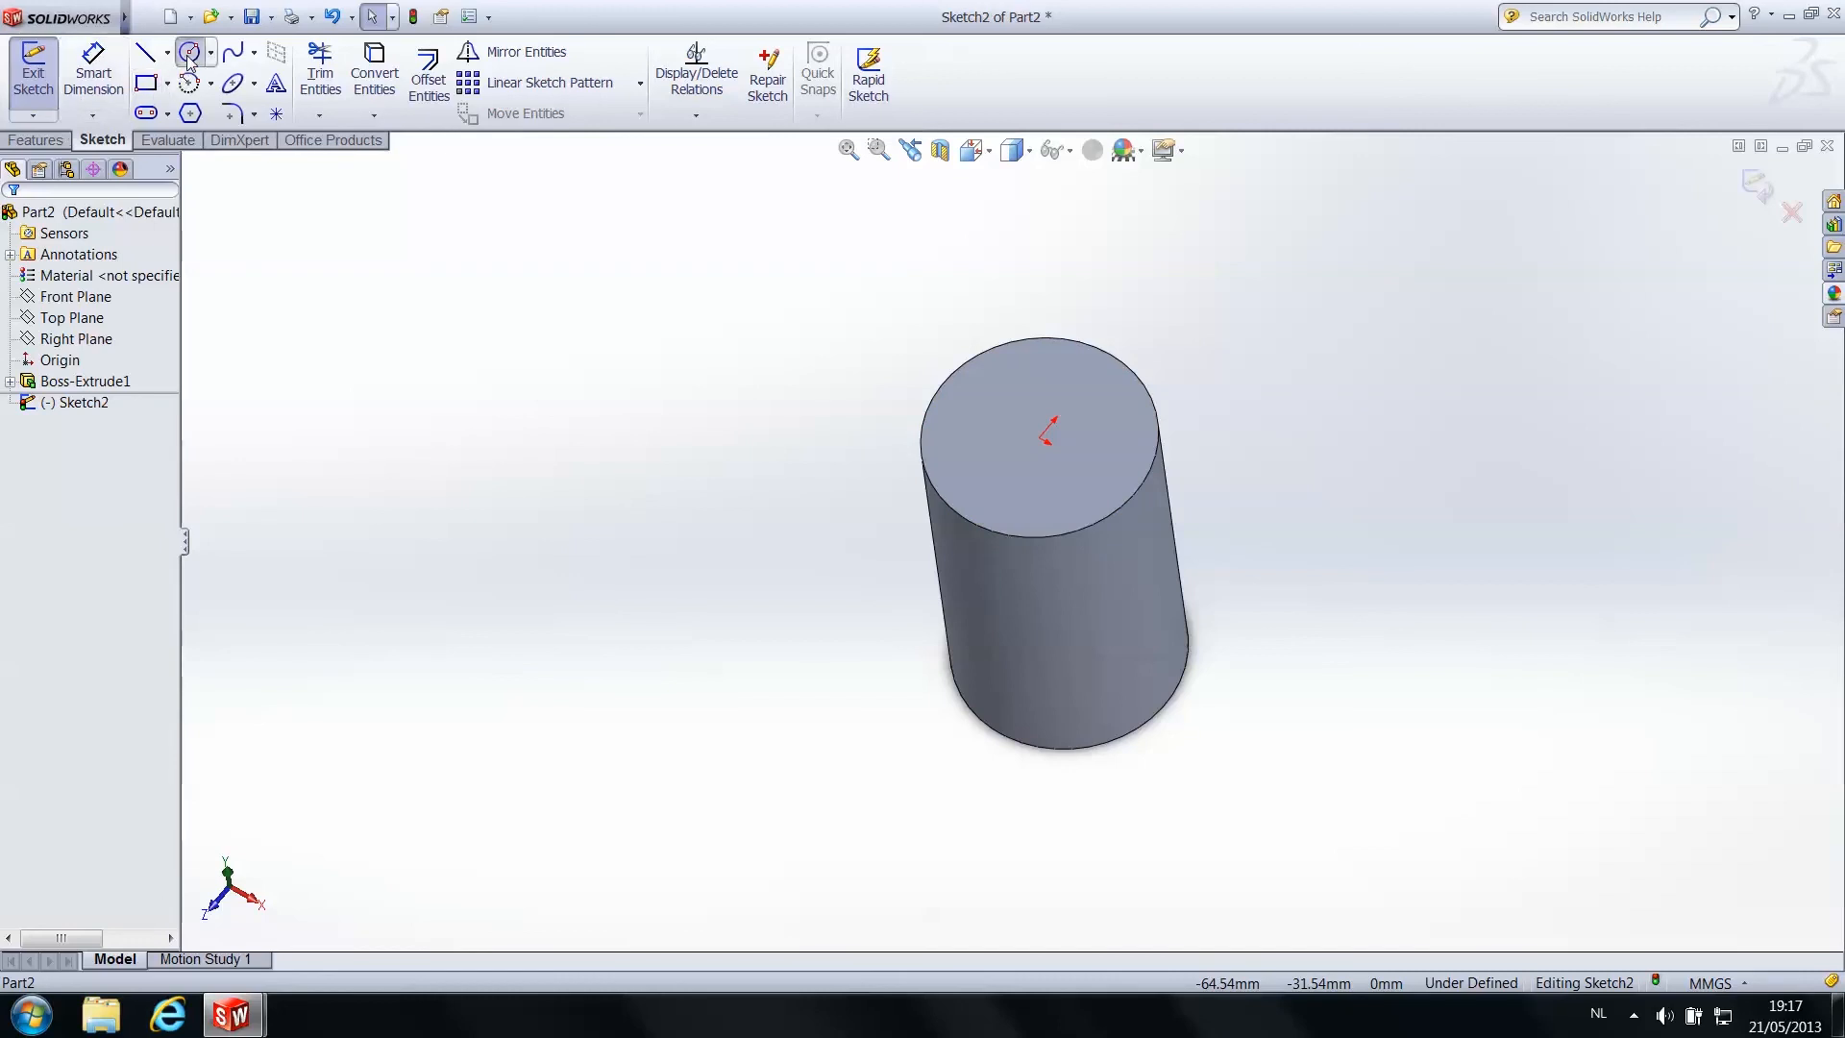
pyautogui.click(1042, 439)
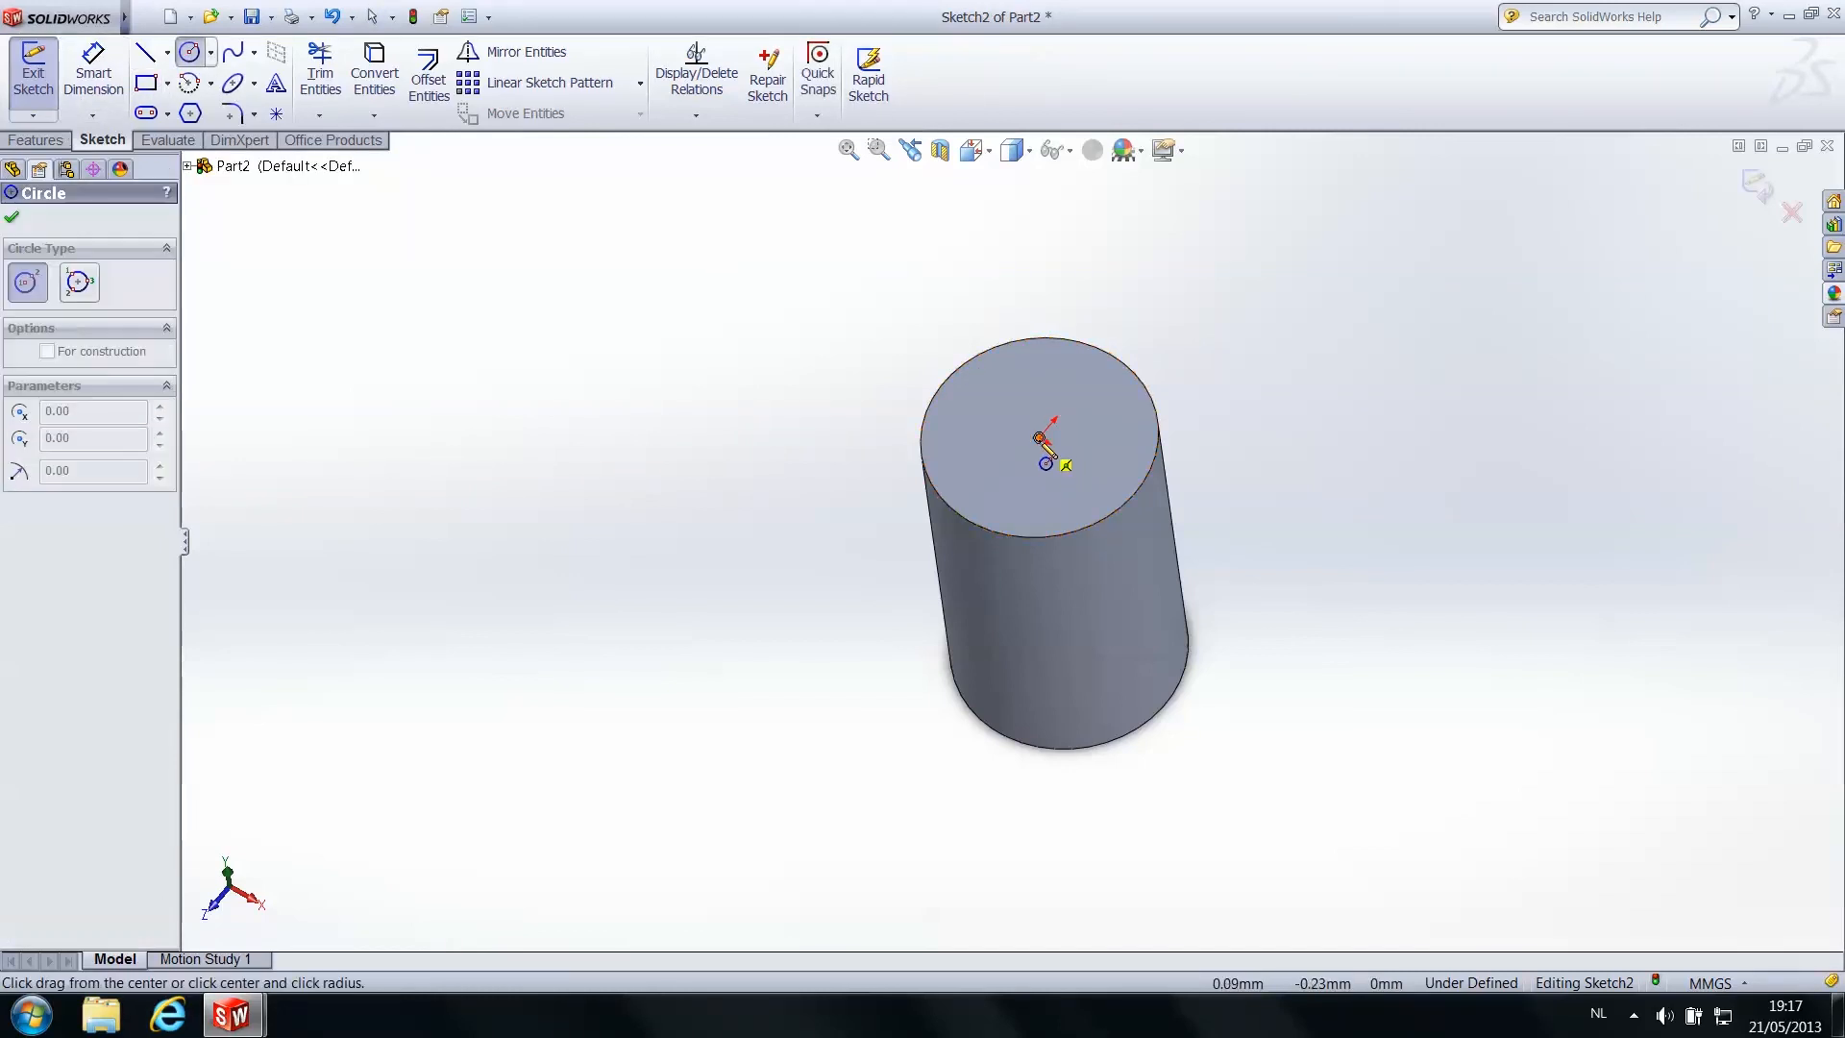
pyautogui.click(1234, 555)
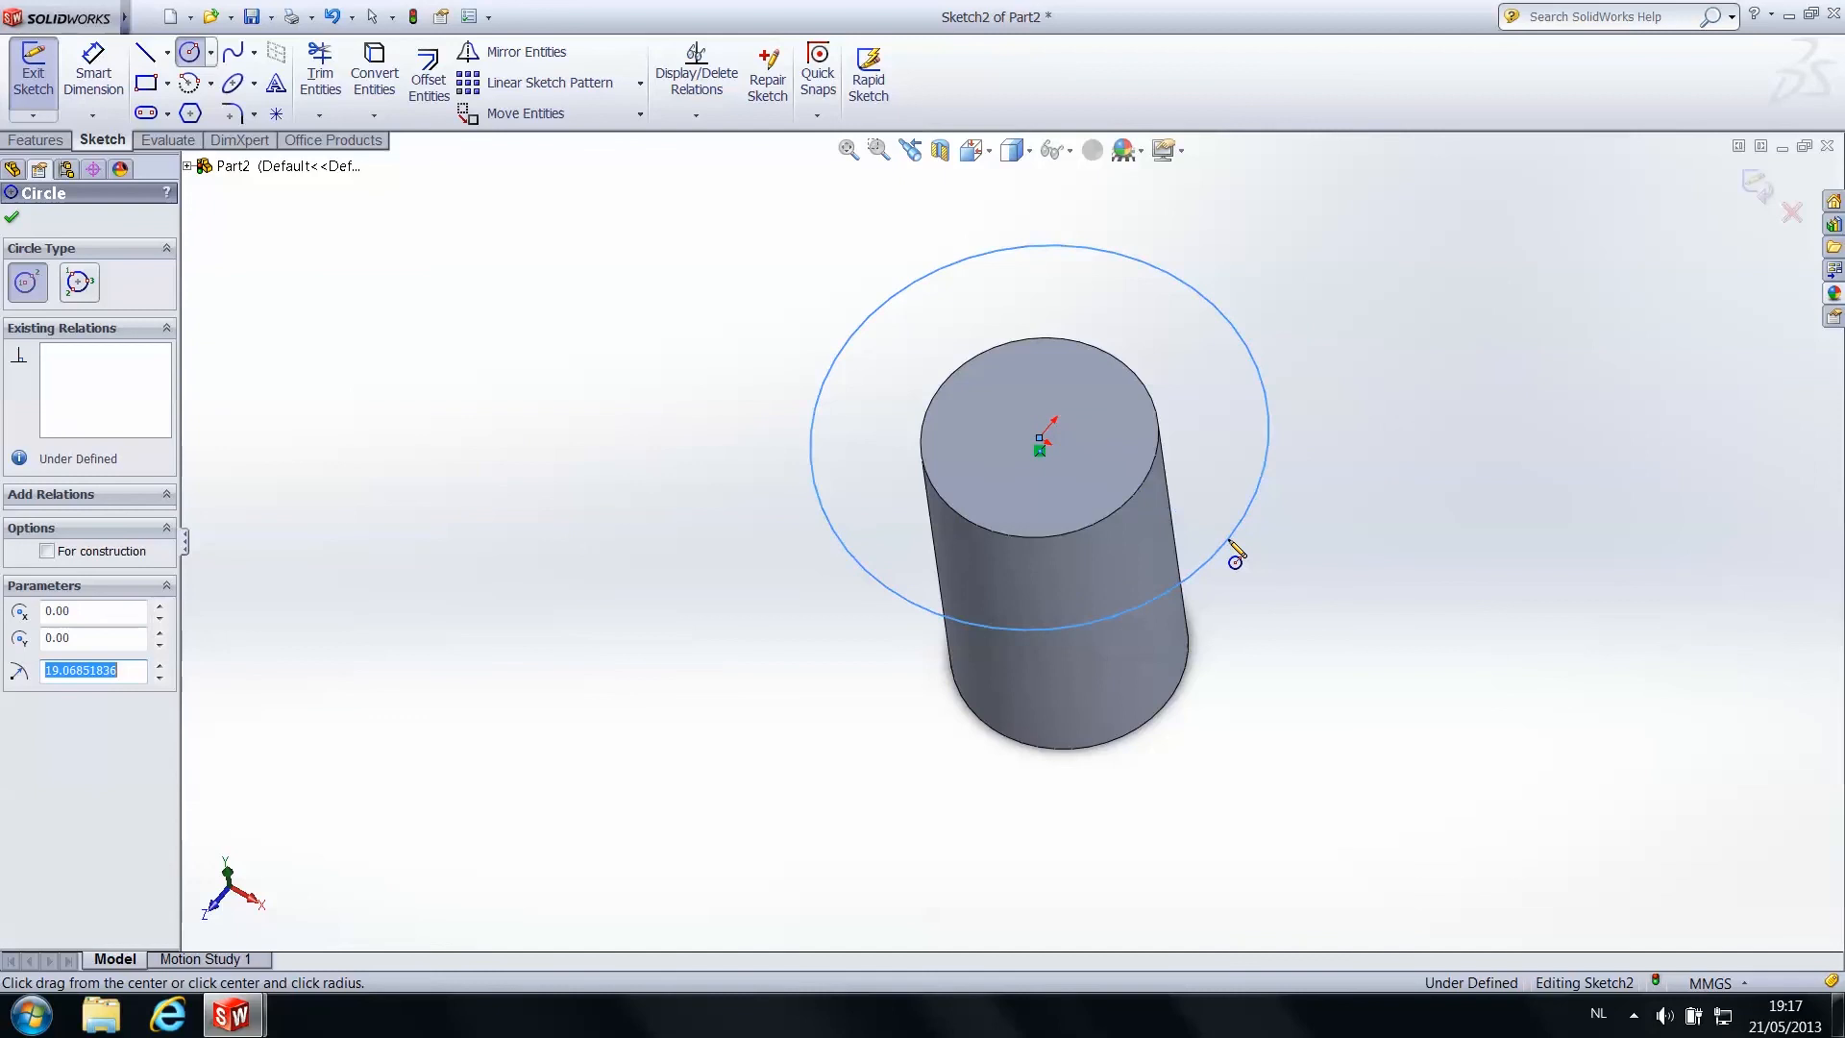
pyautogui.click(13, 217)
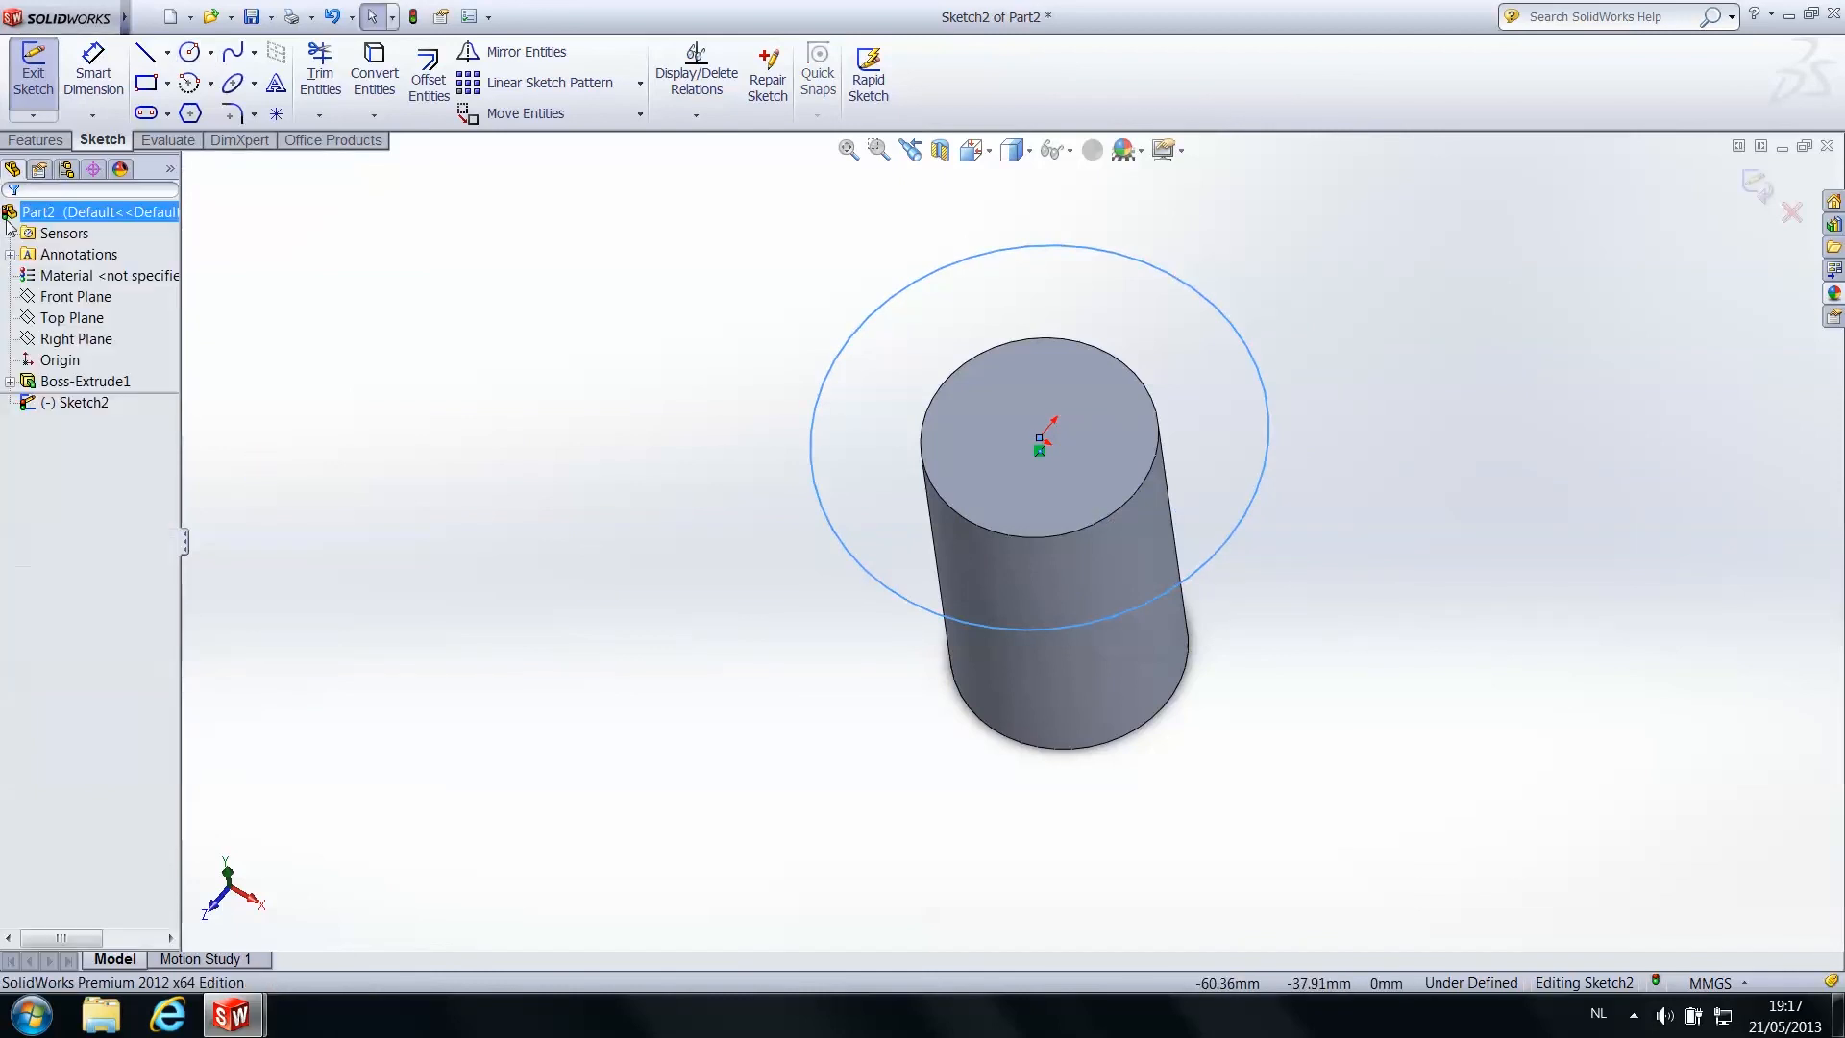
pyautogui.click(32, 72)
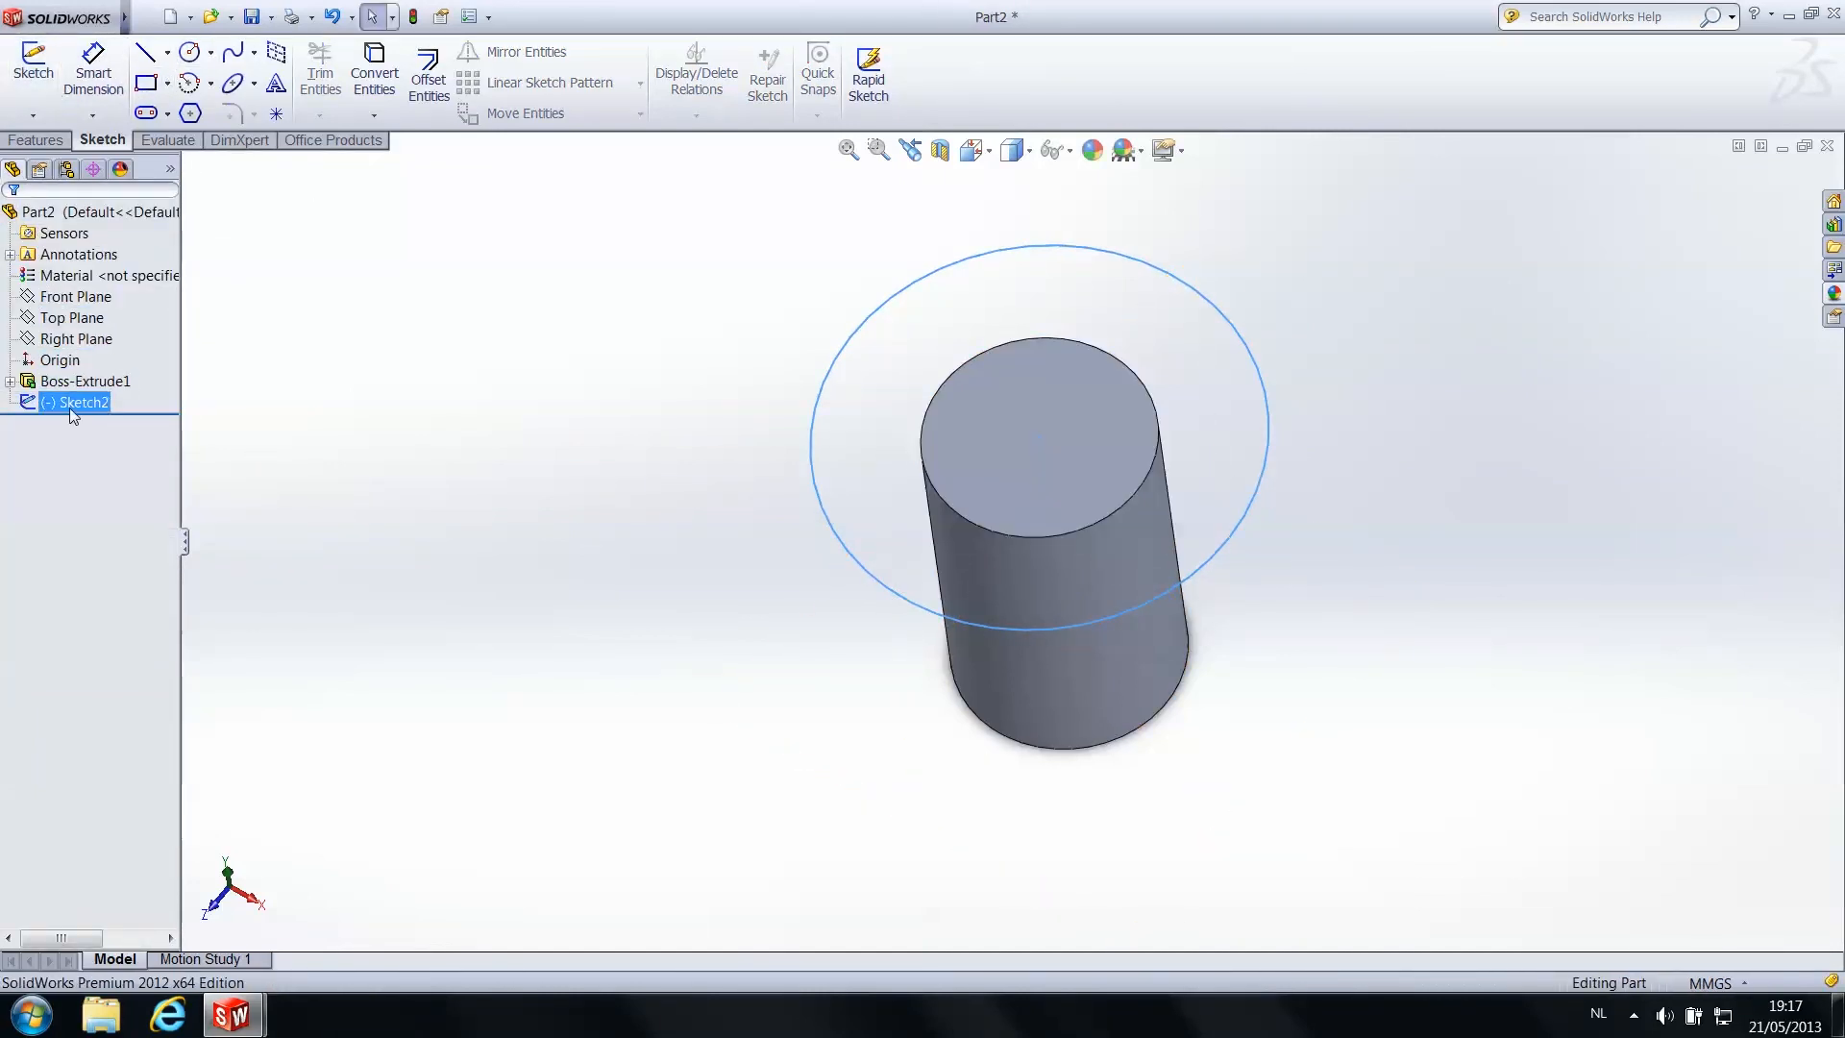
pyautogui.click(37, 140)
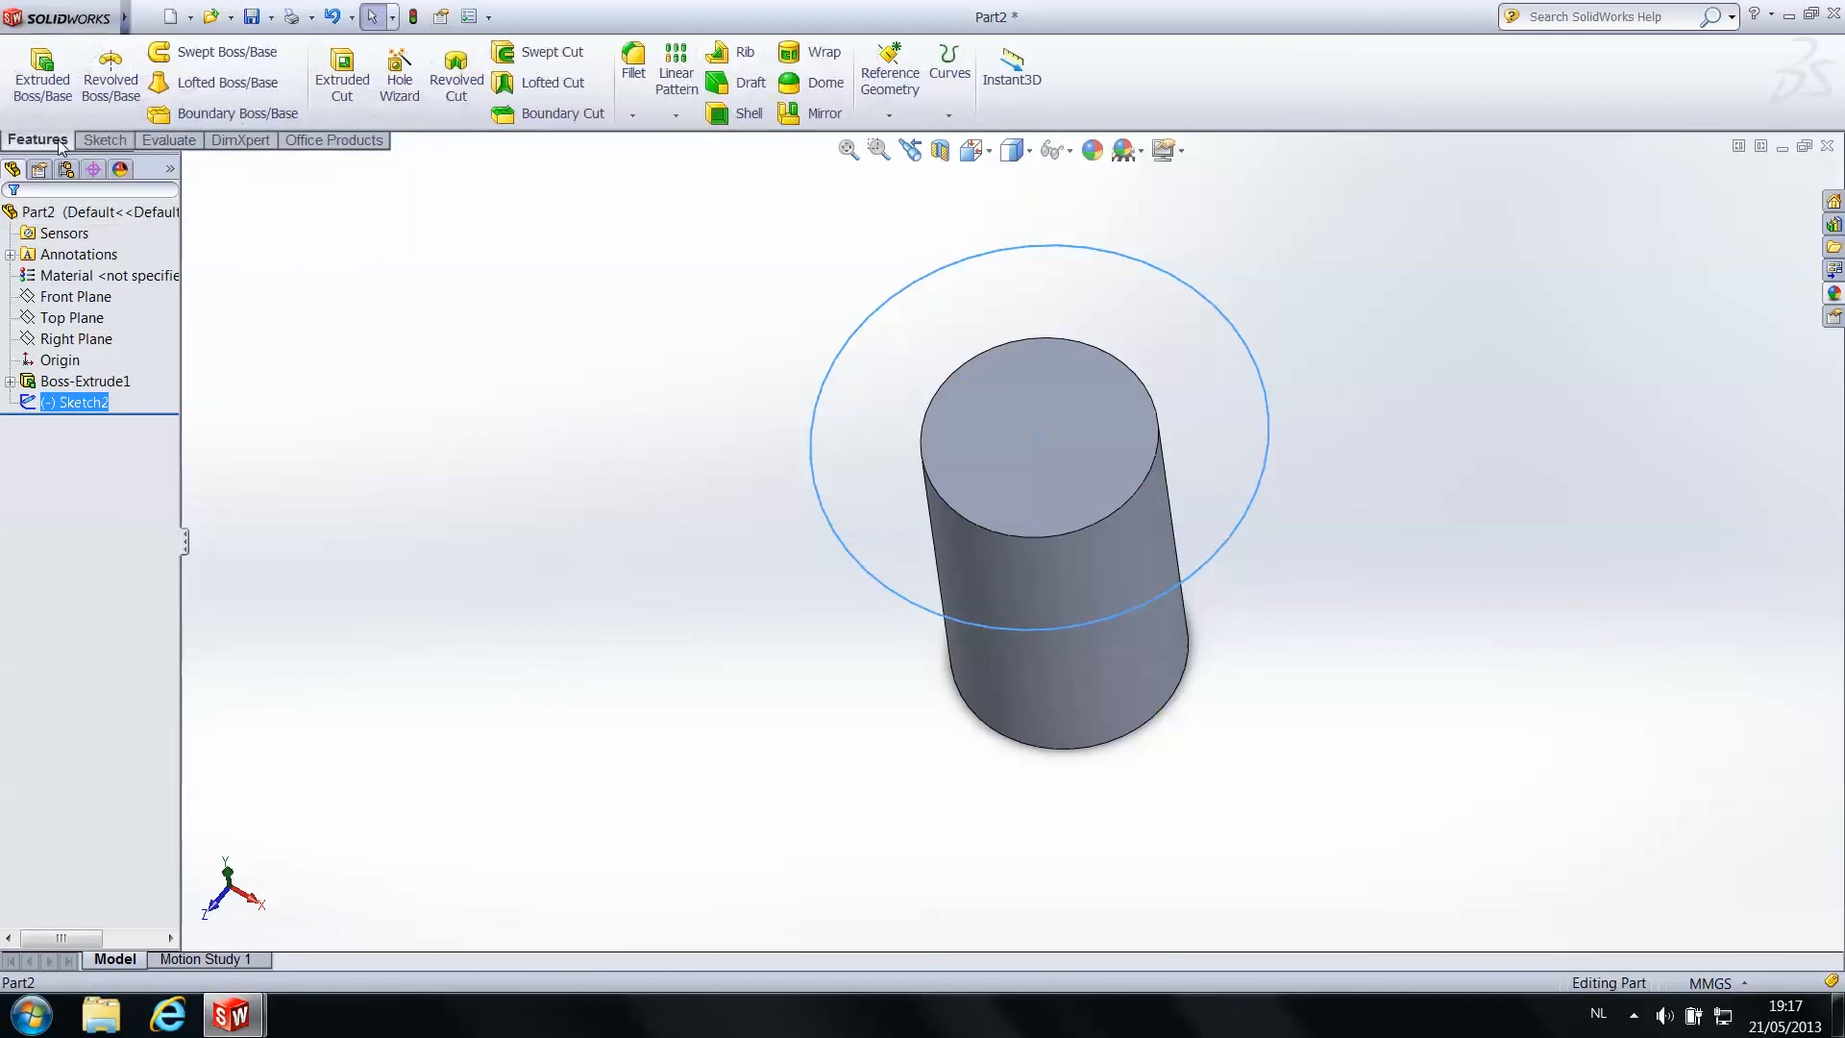
# Extrude the larger circle upward from the cylinder's top face as a merged solid boss with a blind depth of 12 mm
pyautogui.click(60, 100)
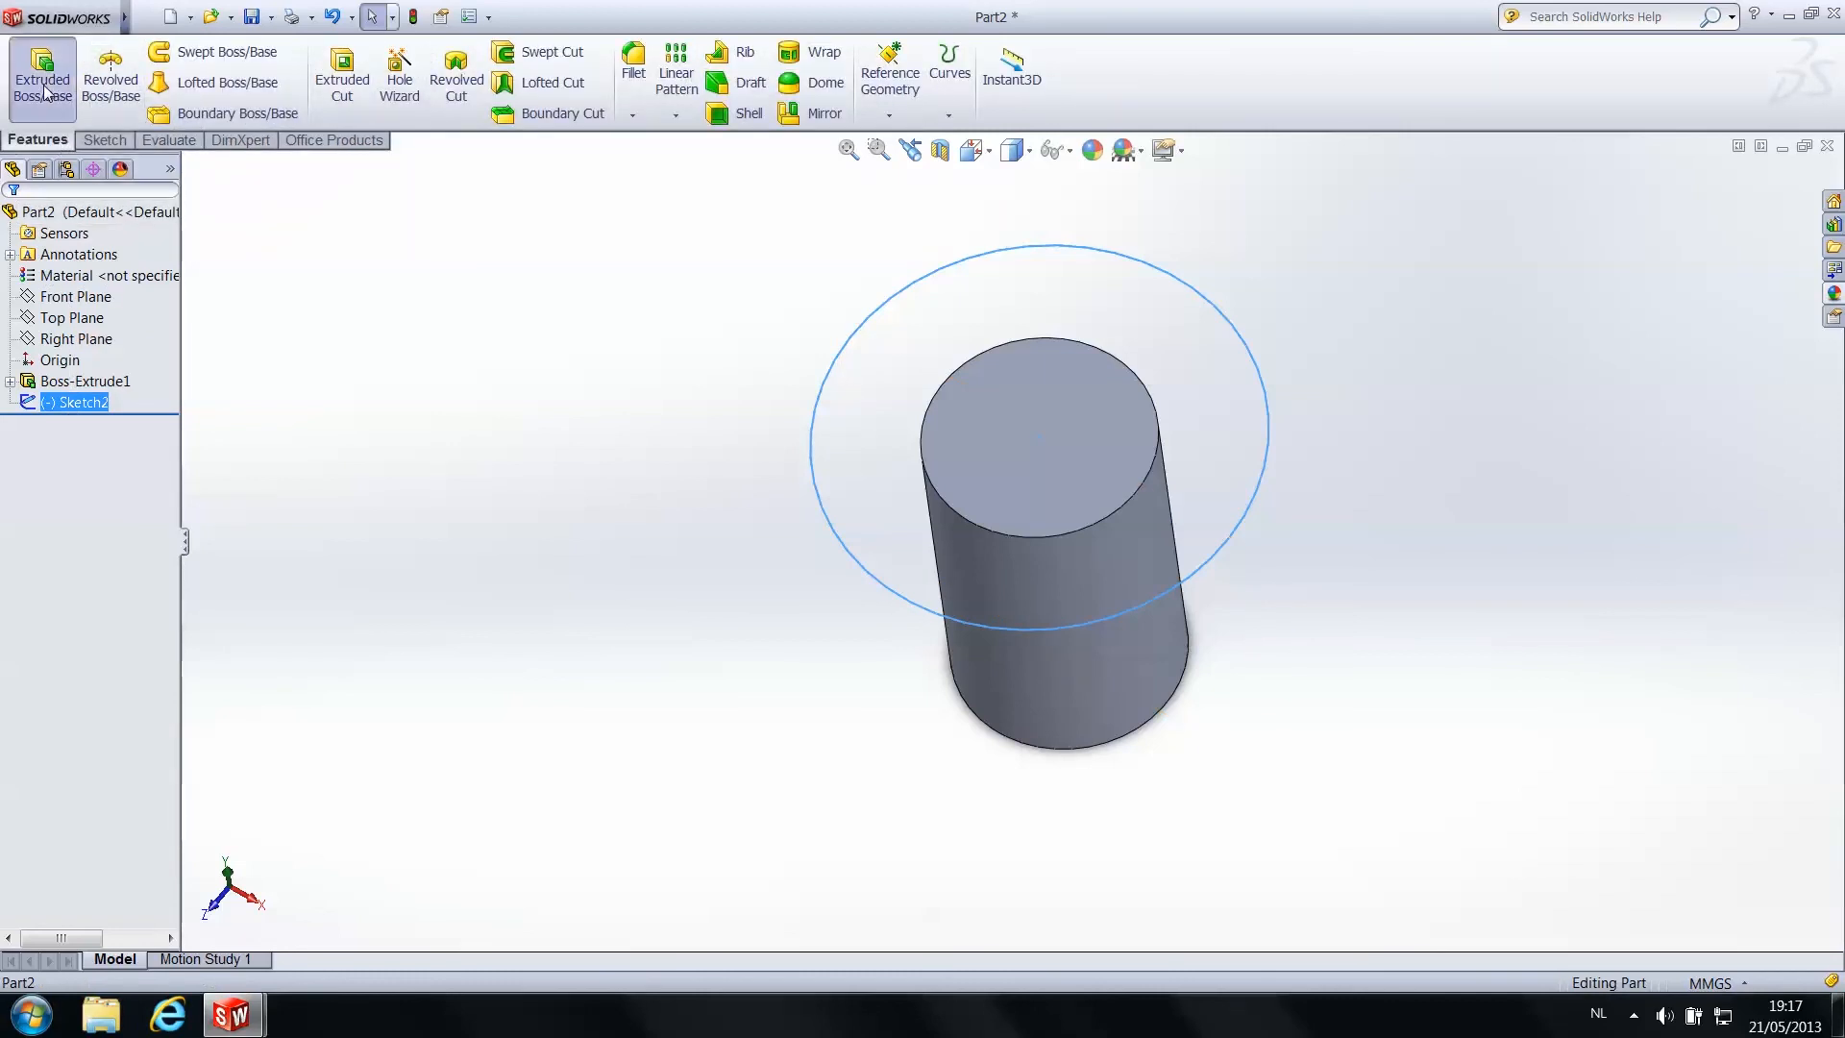
pyautogui.moveTo(1082, 313); pyautogui.dragTo(1023, 451, button='middle')
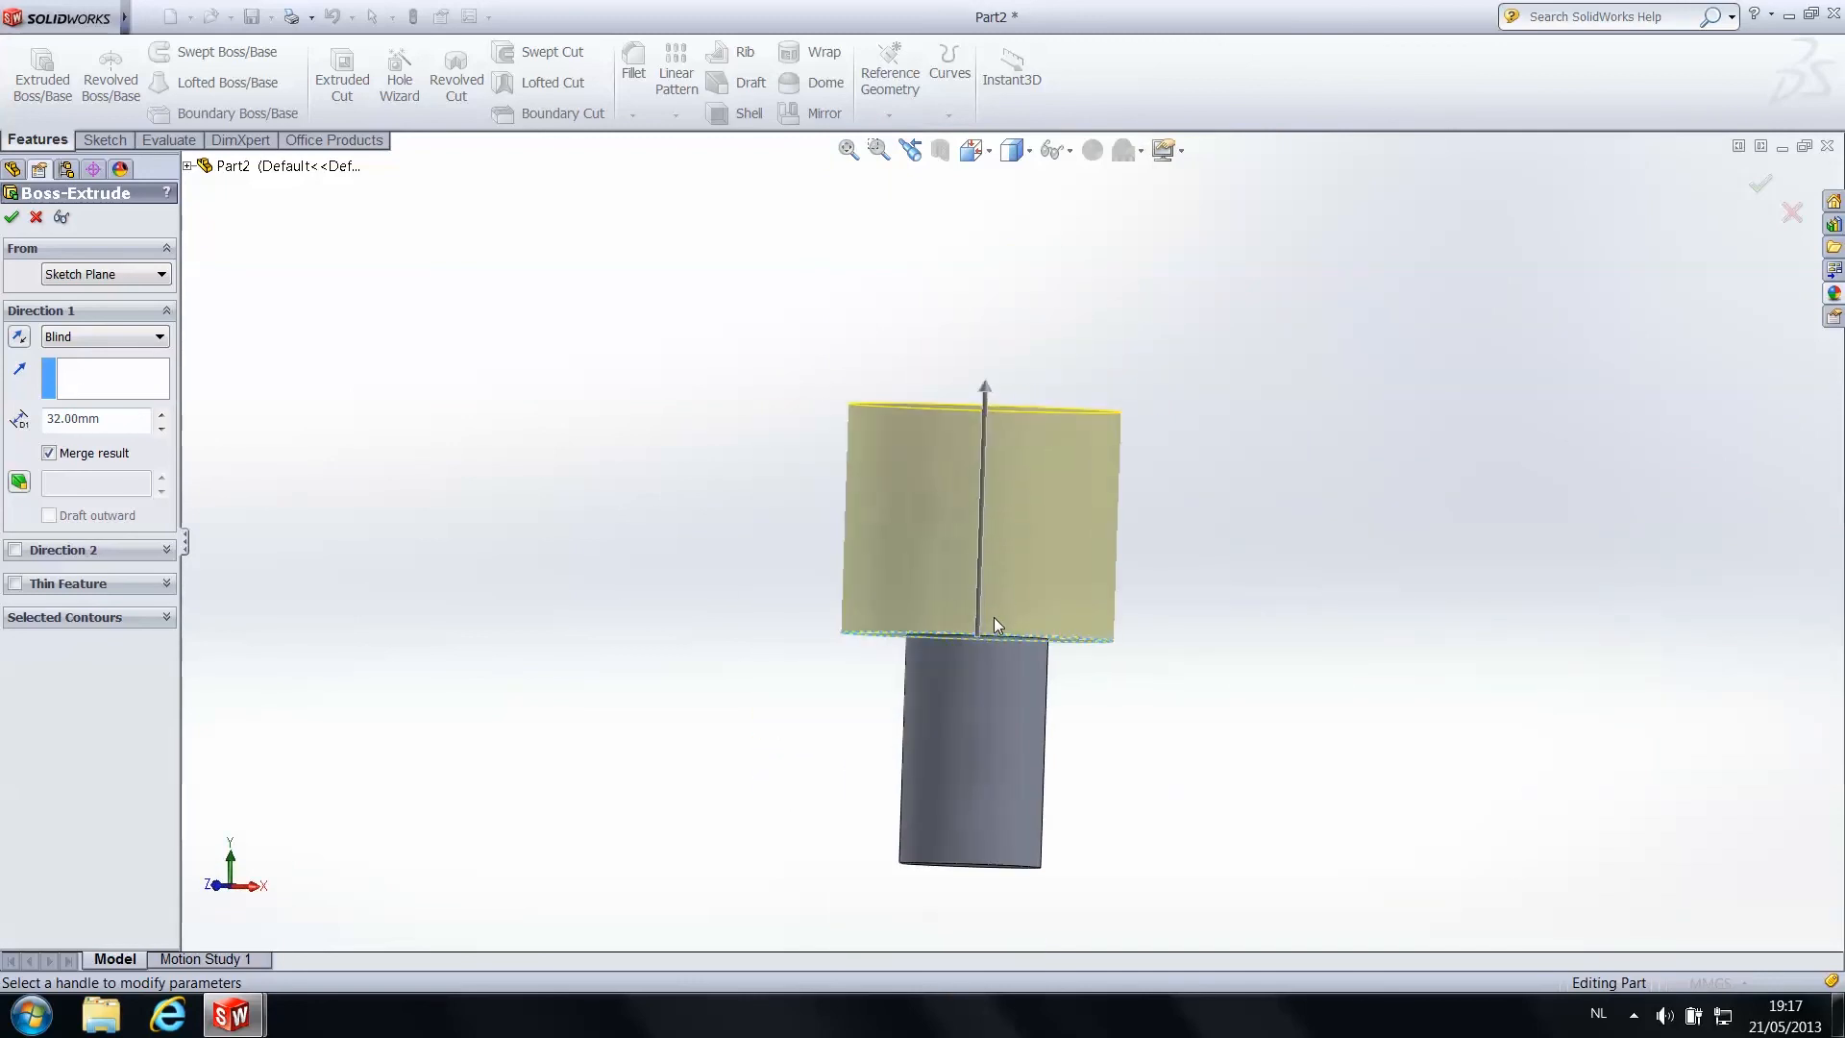
pyautogui.click(986, 388)
pyautogui.moveTo(989, 419); pyautogui.dragTo(978, 586)
pyautogui.click(977, 584)
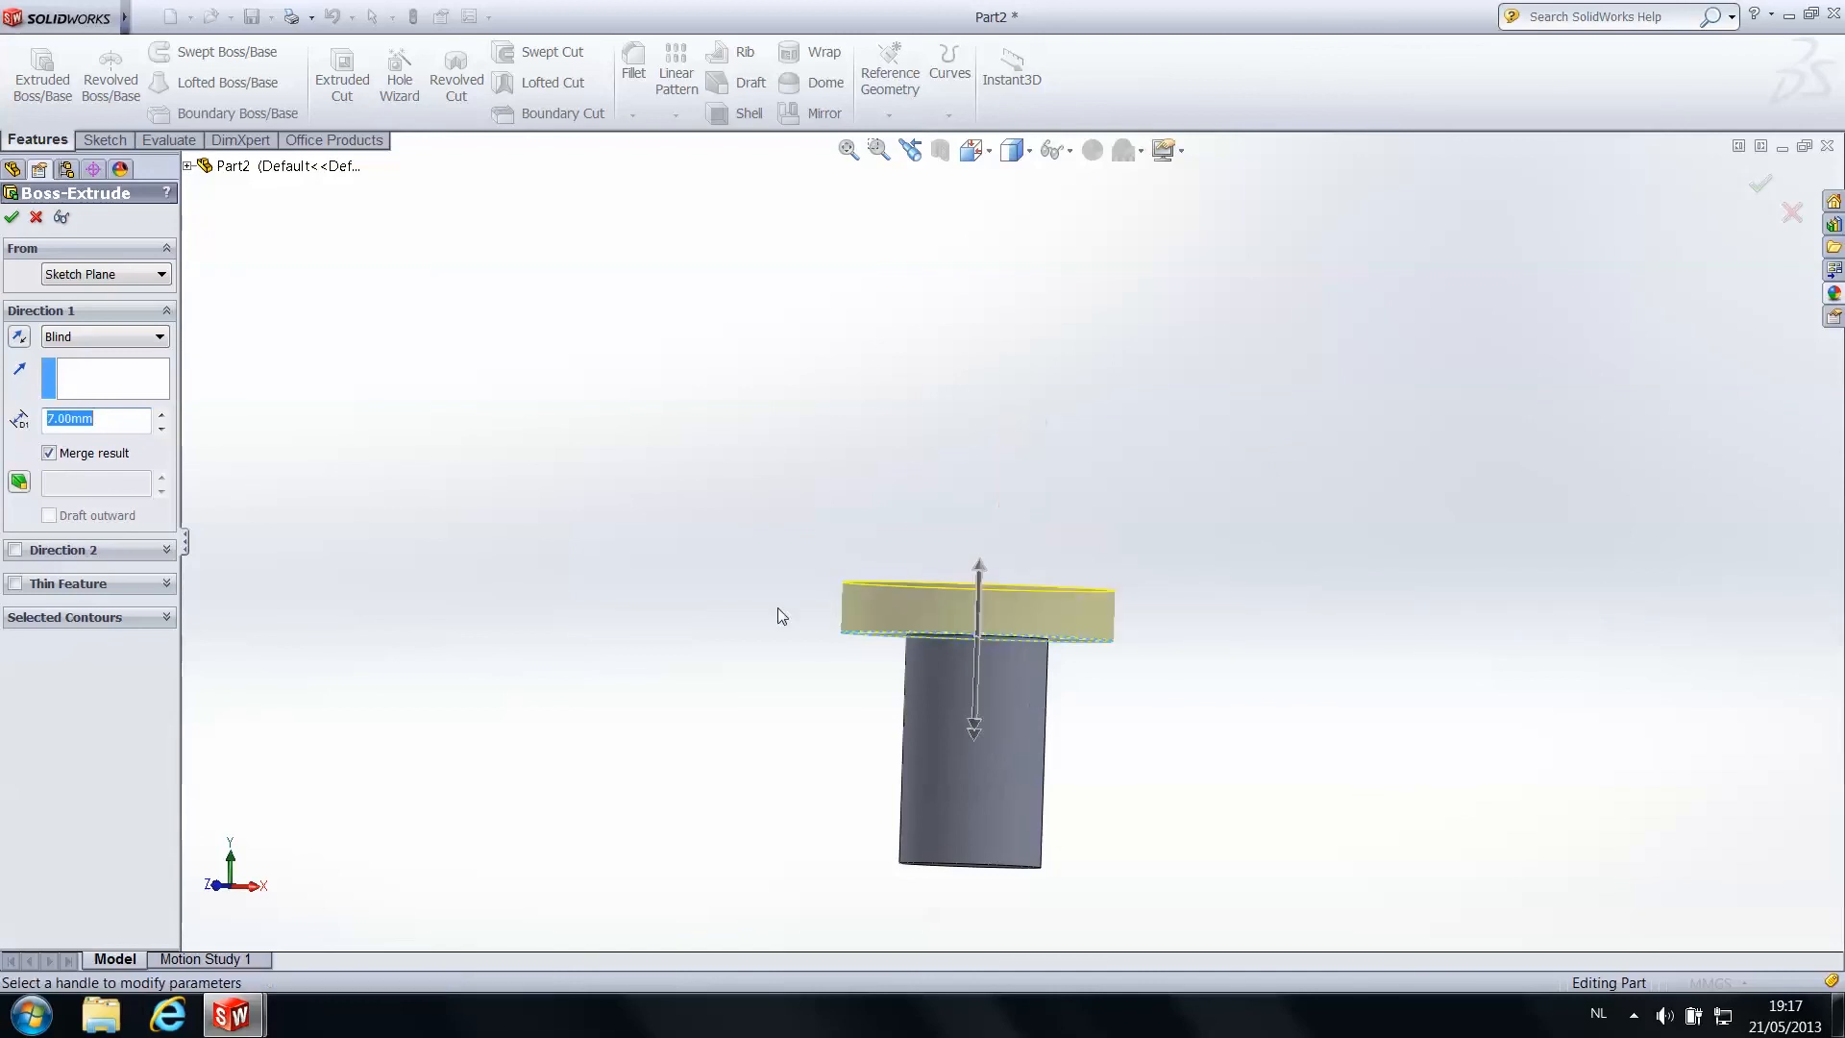
pyautogui.moveTo(749, 663); pyautogui.dragTo(764, 716, button='middle')
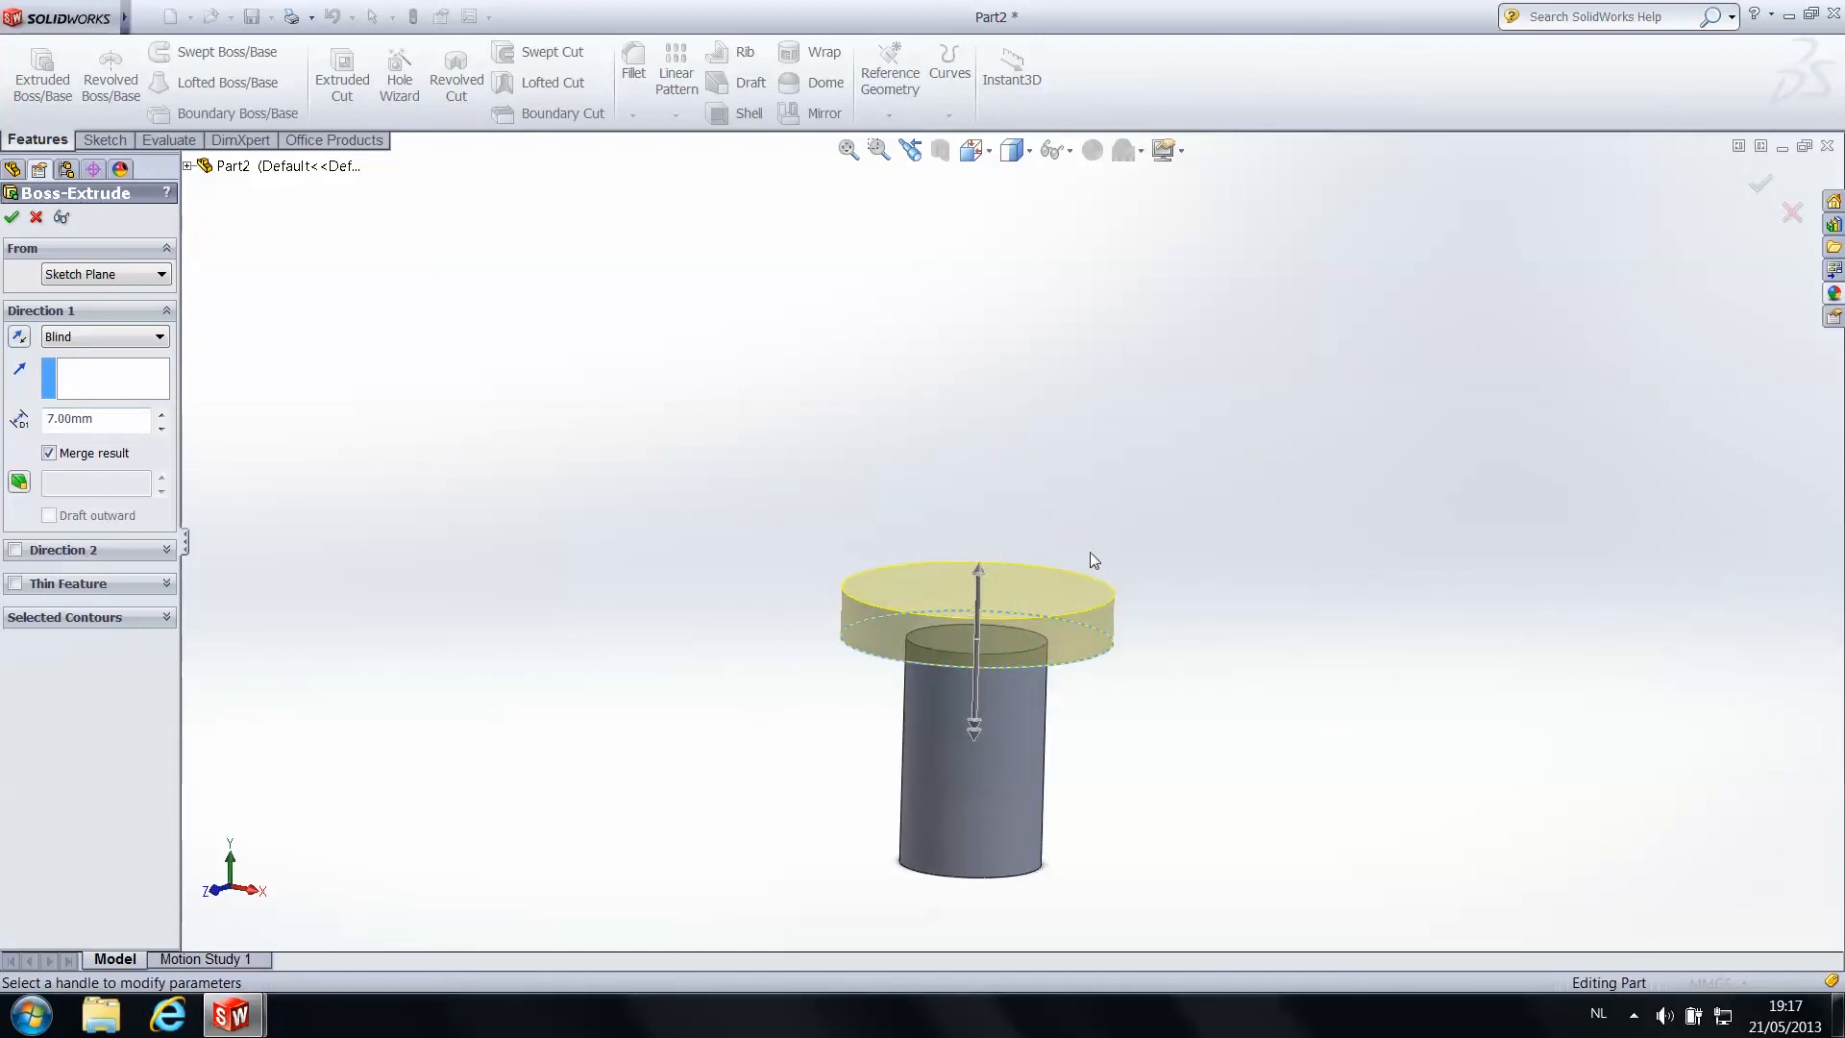
pyautogui.moveTo(1090, 561); pyautogui.dragTo(1092, 498, button='middle')
pyautogui.click(980, 571)
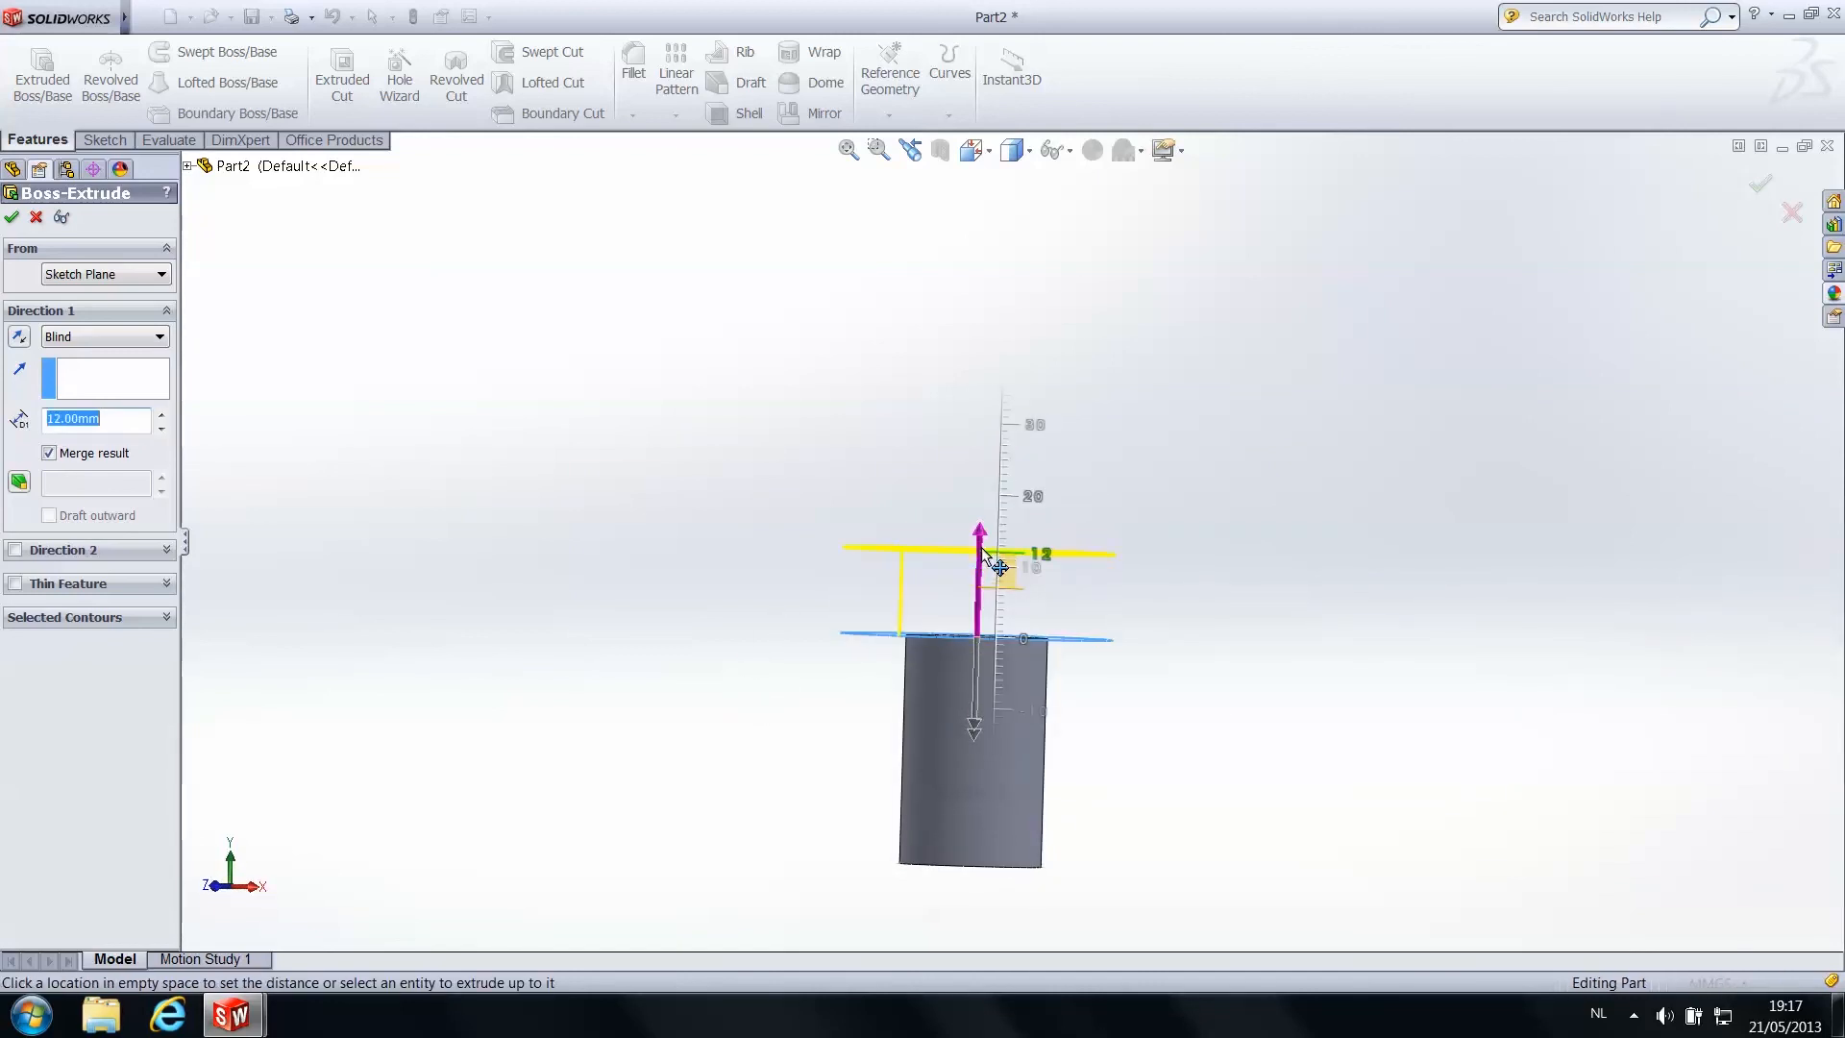
pyautogui.click(981, 548)
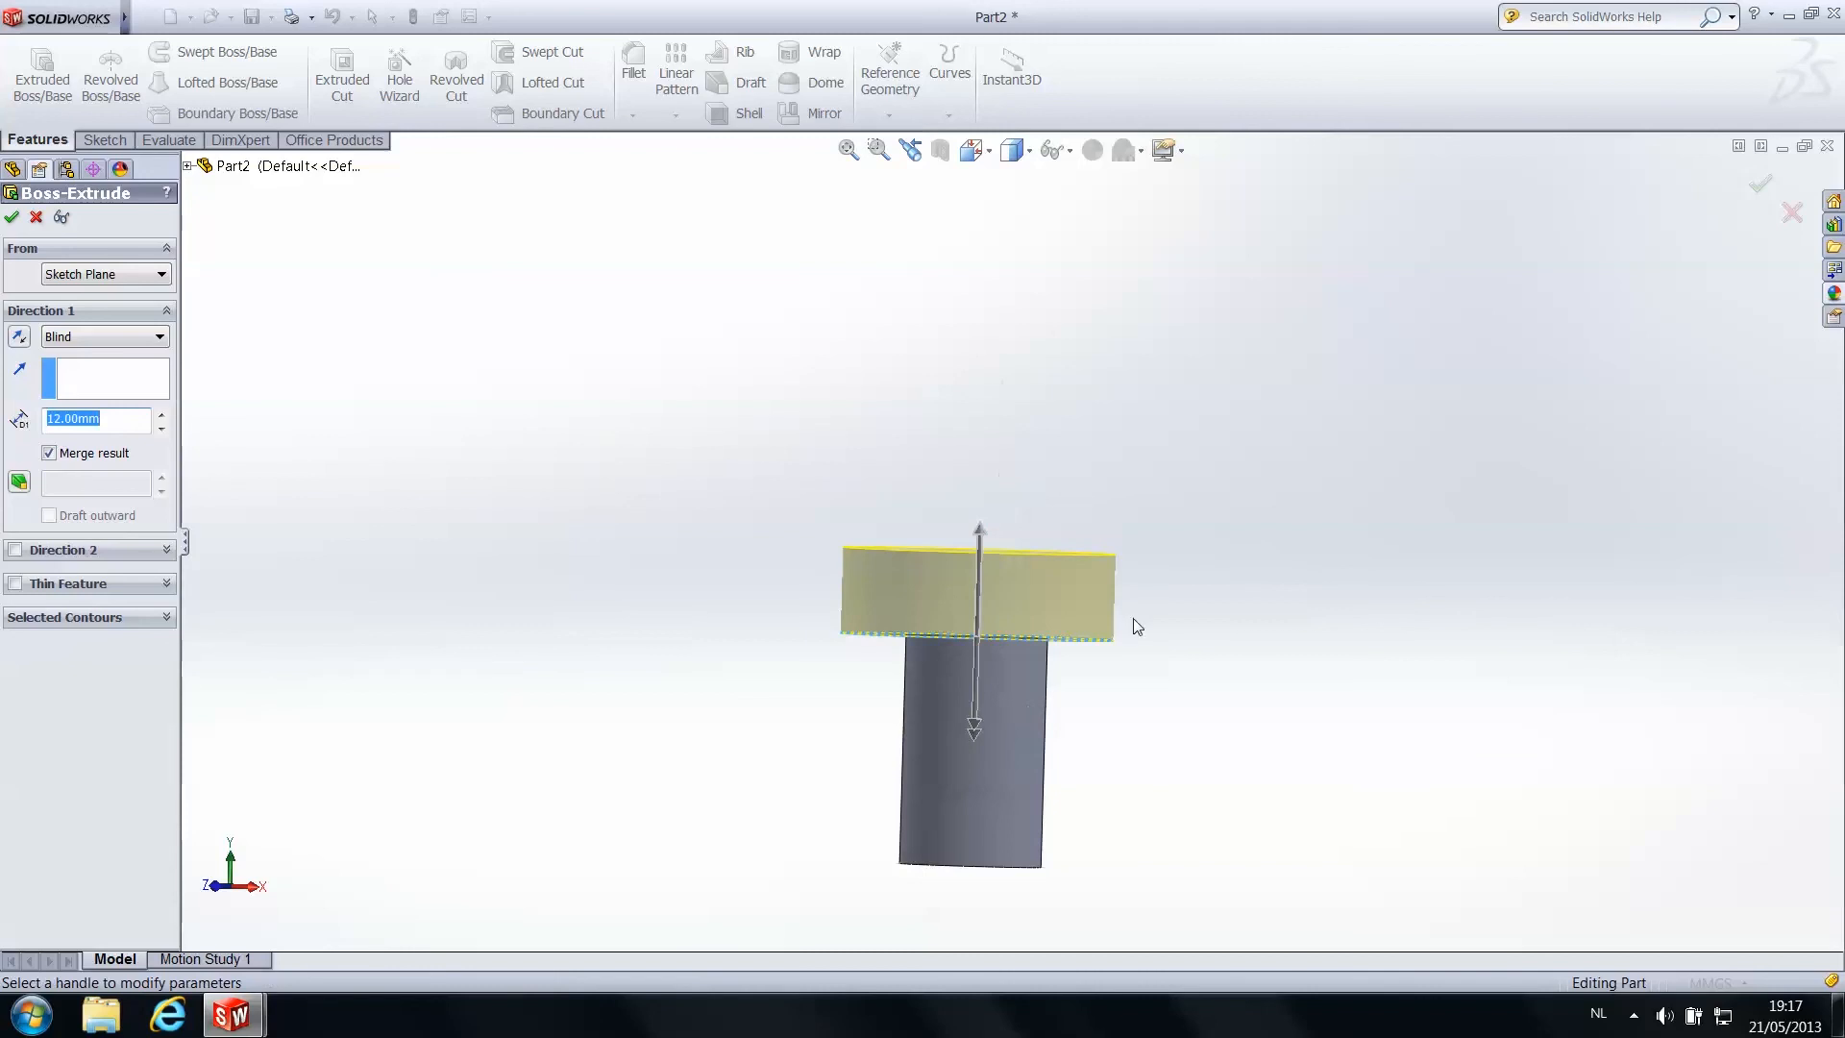
pyautogui.click(11, 216)
pyautogui.moveTo(1115, 486); pyautogui.dragTo(1185, 551, button='middle')
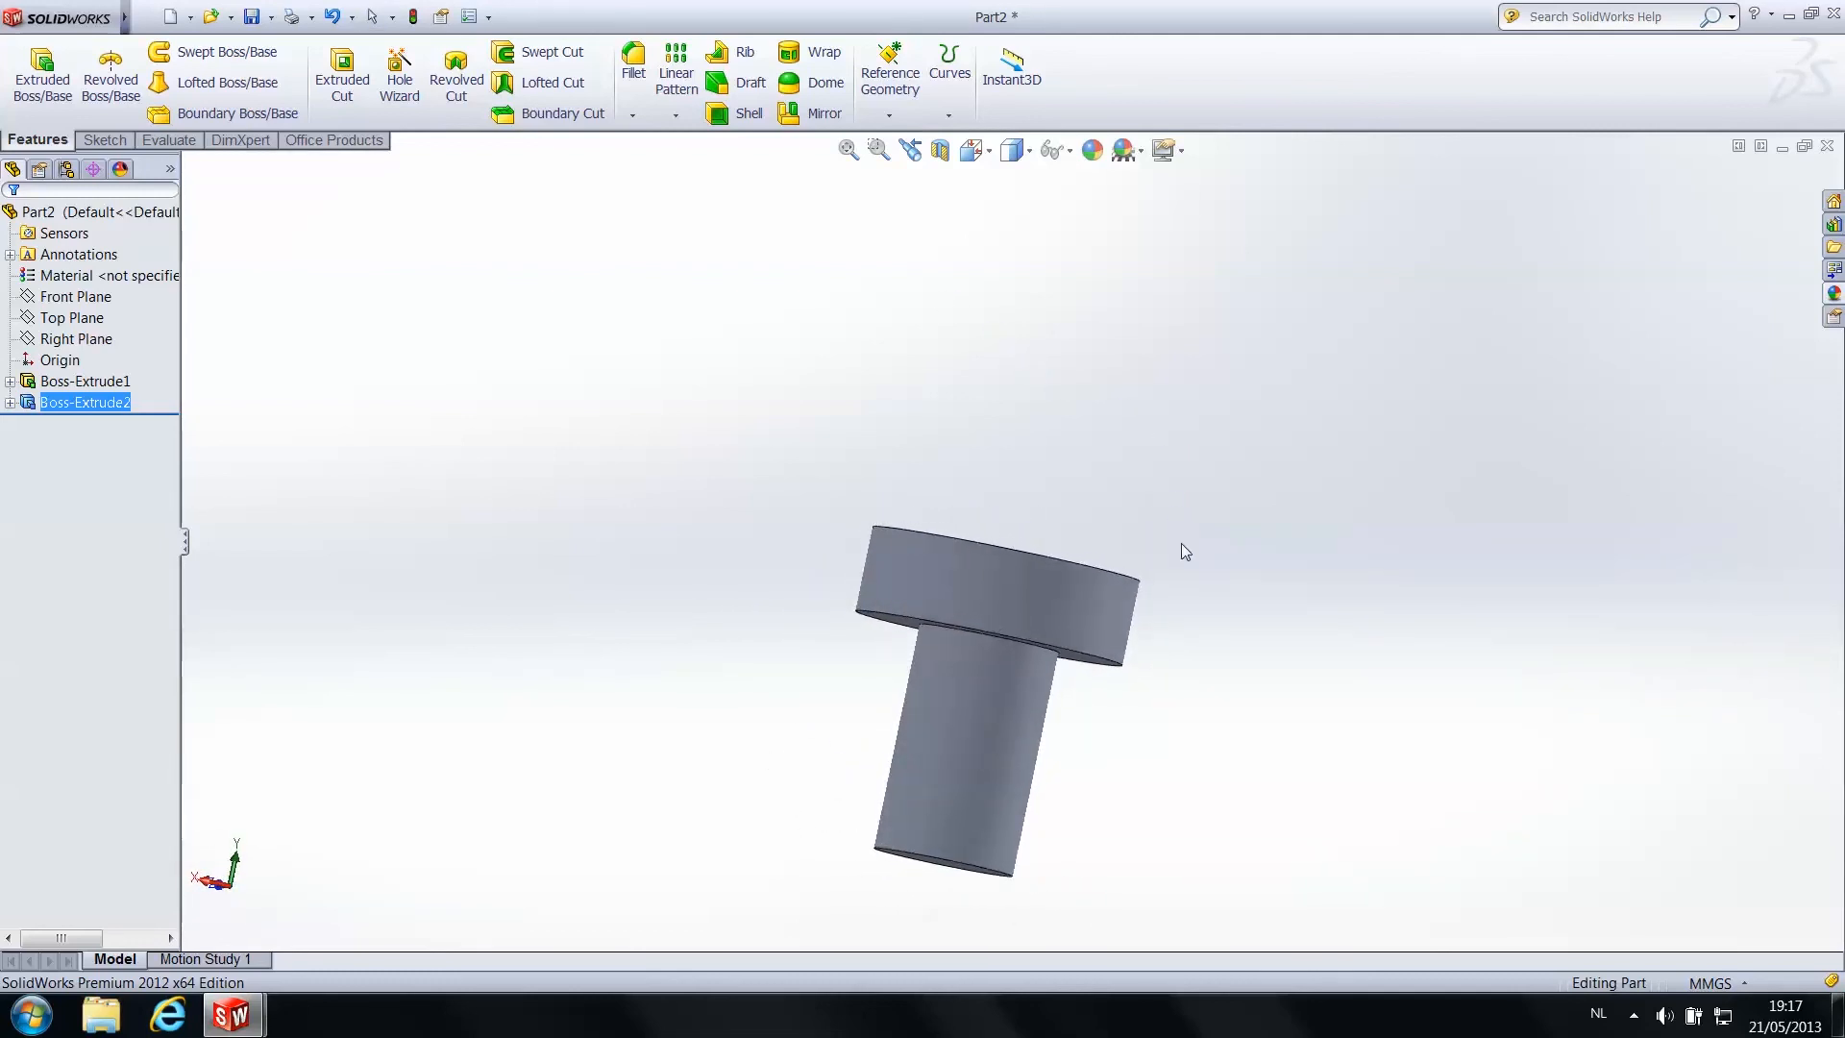
# Measure the shaft's length with Smart Dimension between the head's underside and the shaft's end face, without keeping the dimension
pyautogui.scroll(5, 978, 786)
pyautogui.scroll(-4, 978, 786)
pyautogui.scroll(3, 1042, 500)
pyautogui.scroll(-3, 1016, 436)
pyautogui.scroll(-1, 1016, 435)
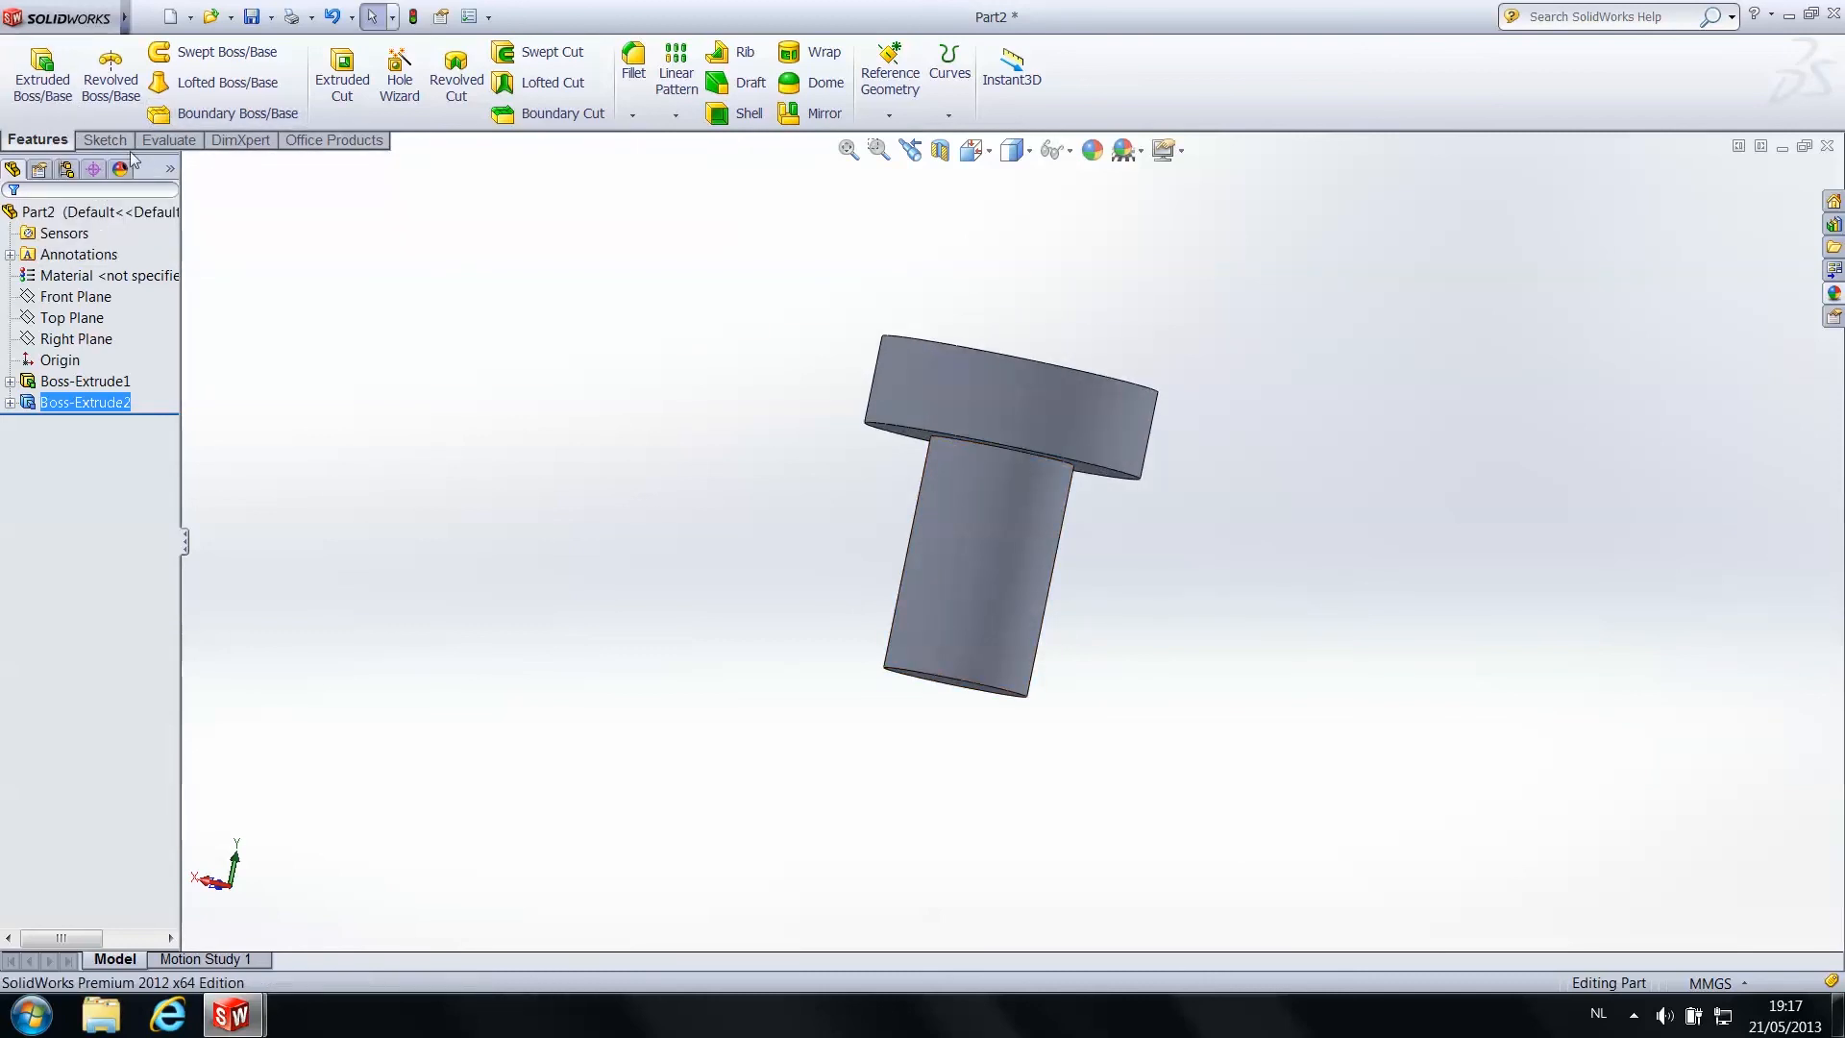
pyautogui.click(105, 139)
pyautogui.click(93, 77)
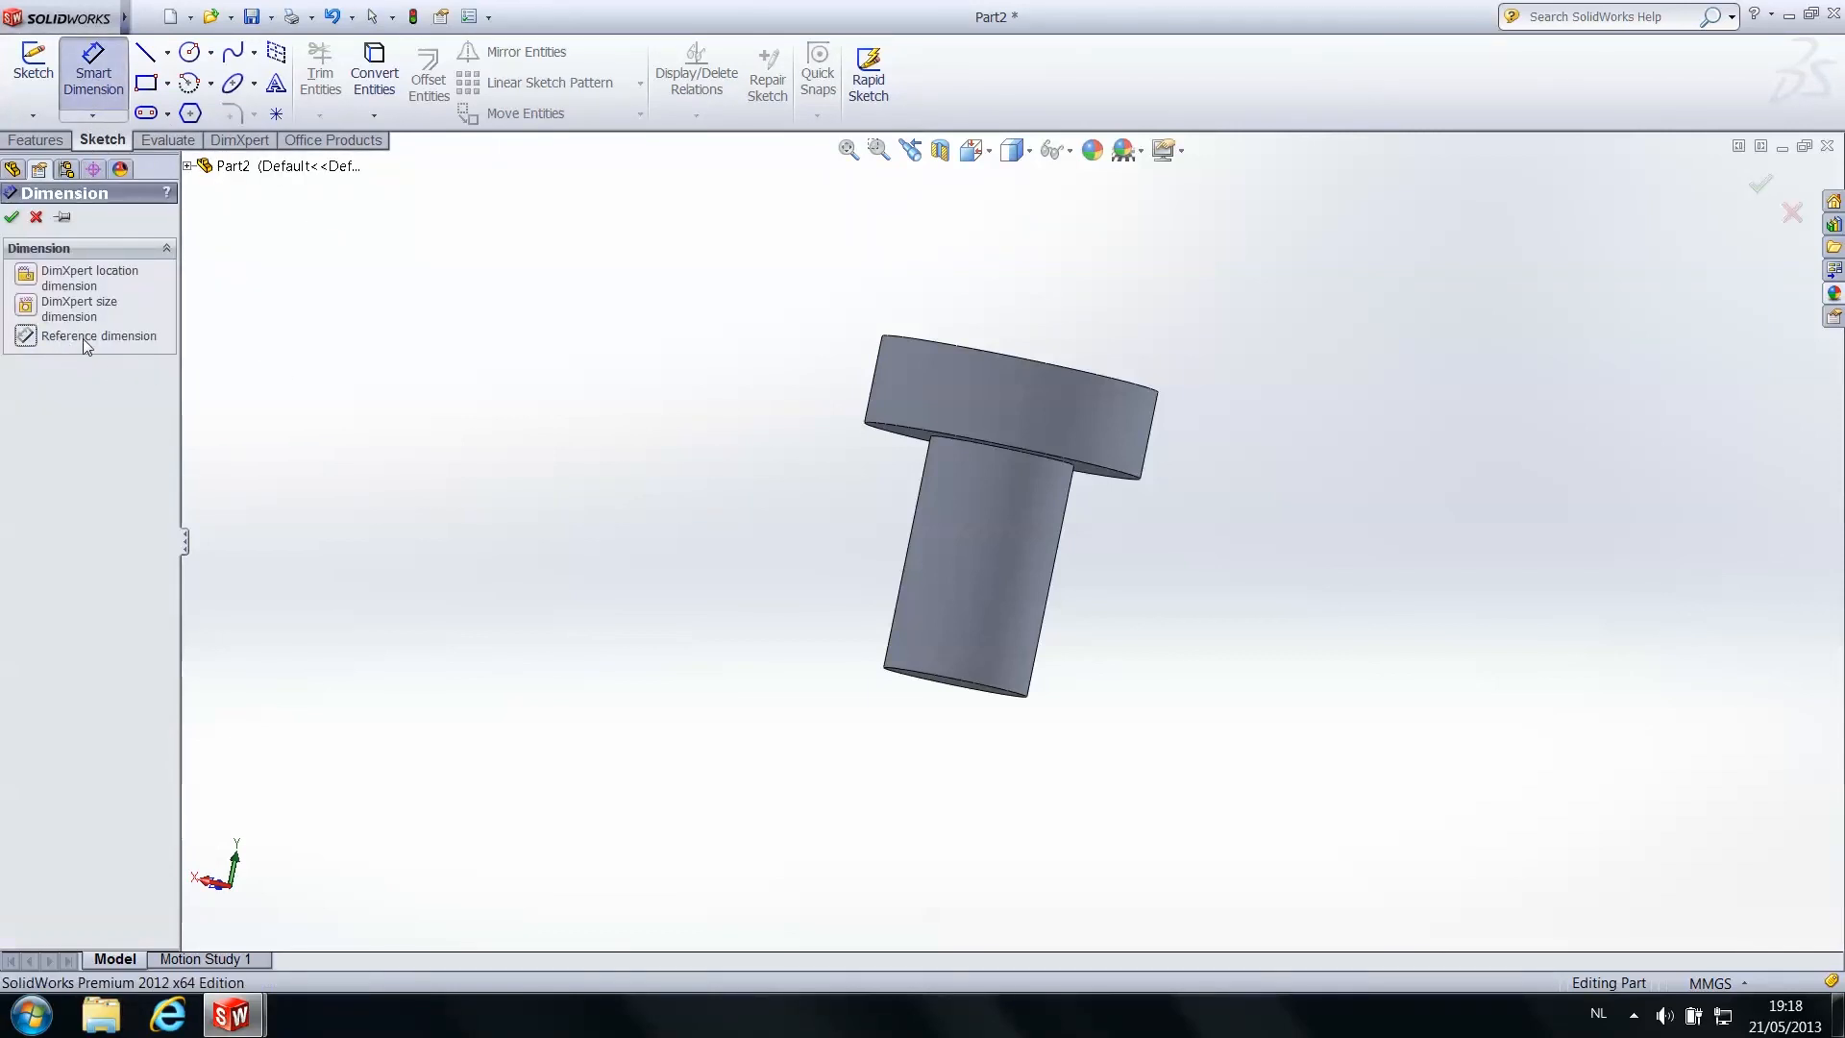
pyautogui.moveTo(1005, 437); pyautogui.dragTo(1036, 357, button='middle')
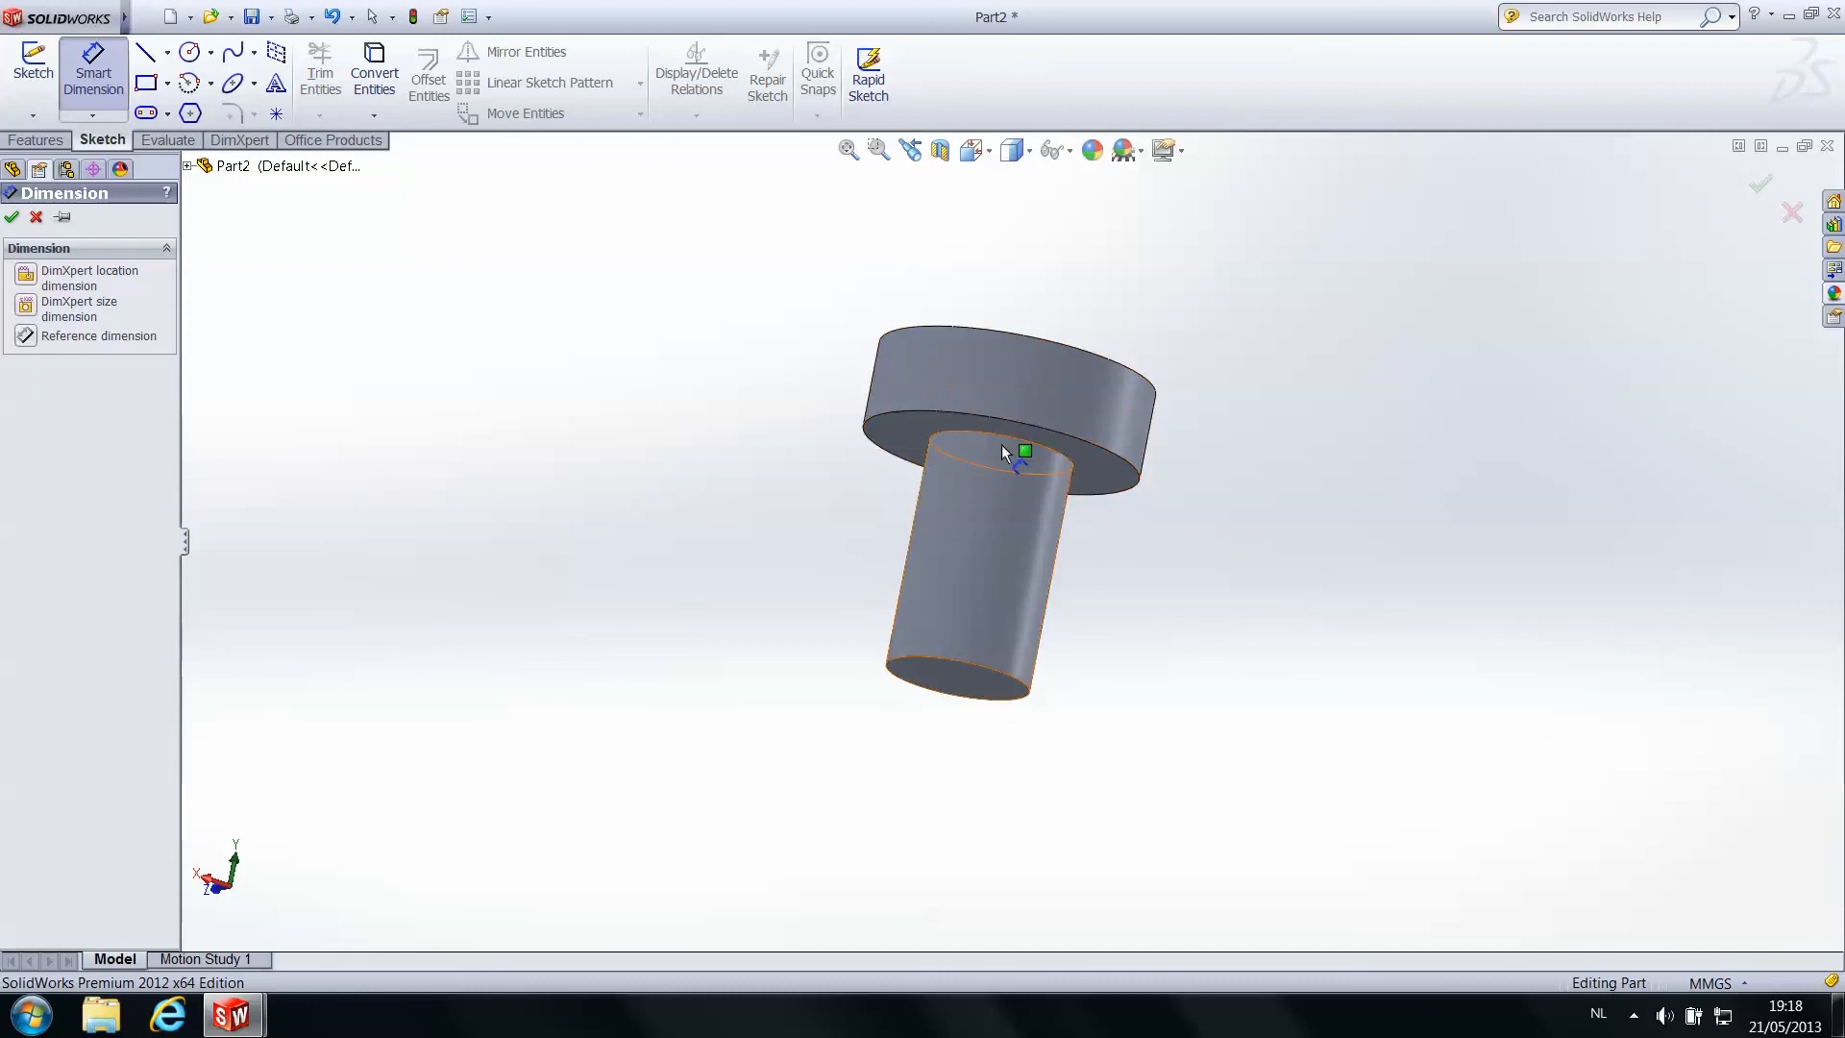
pyautogui.click(913, 429)
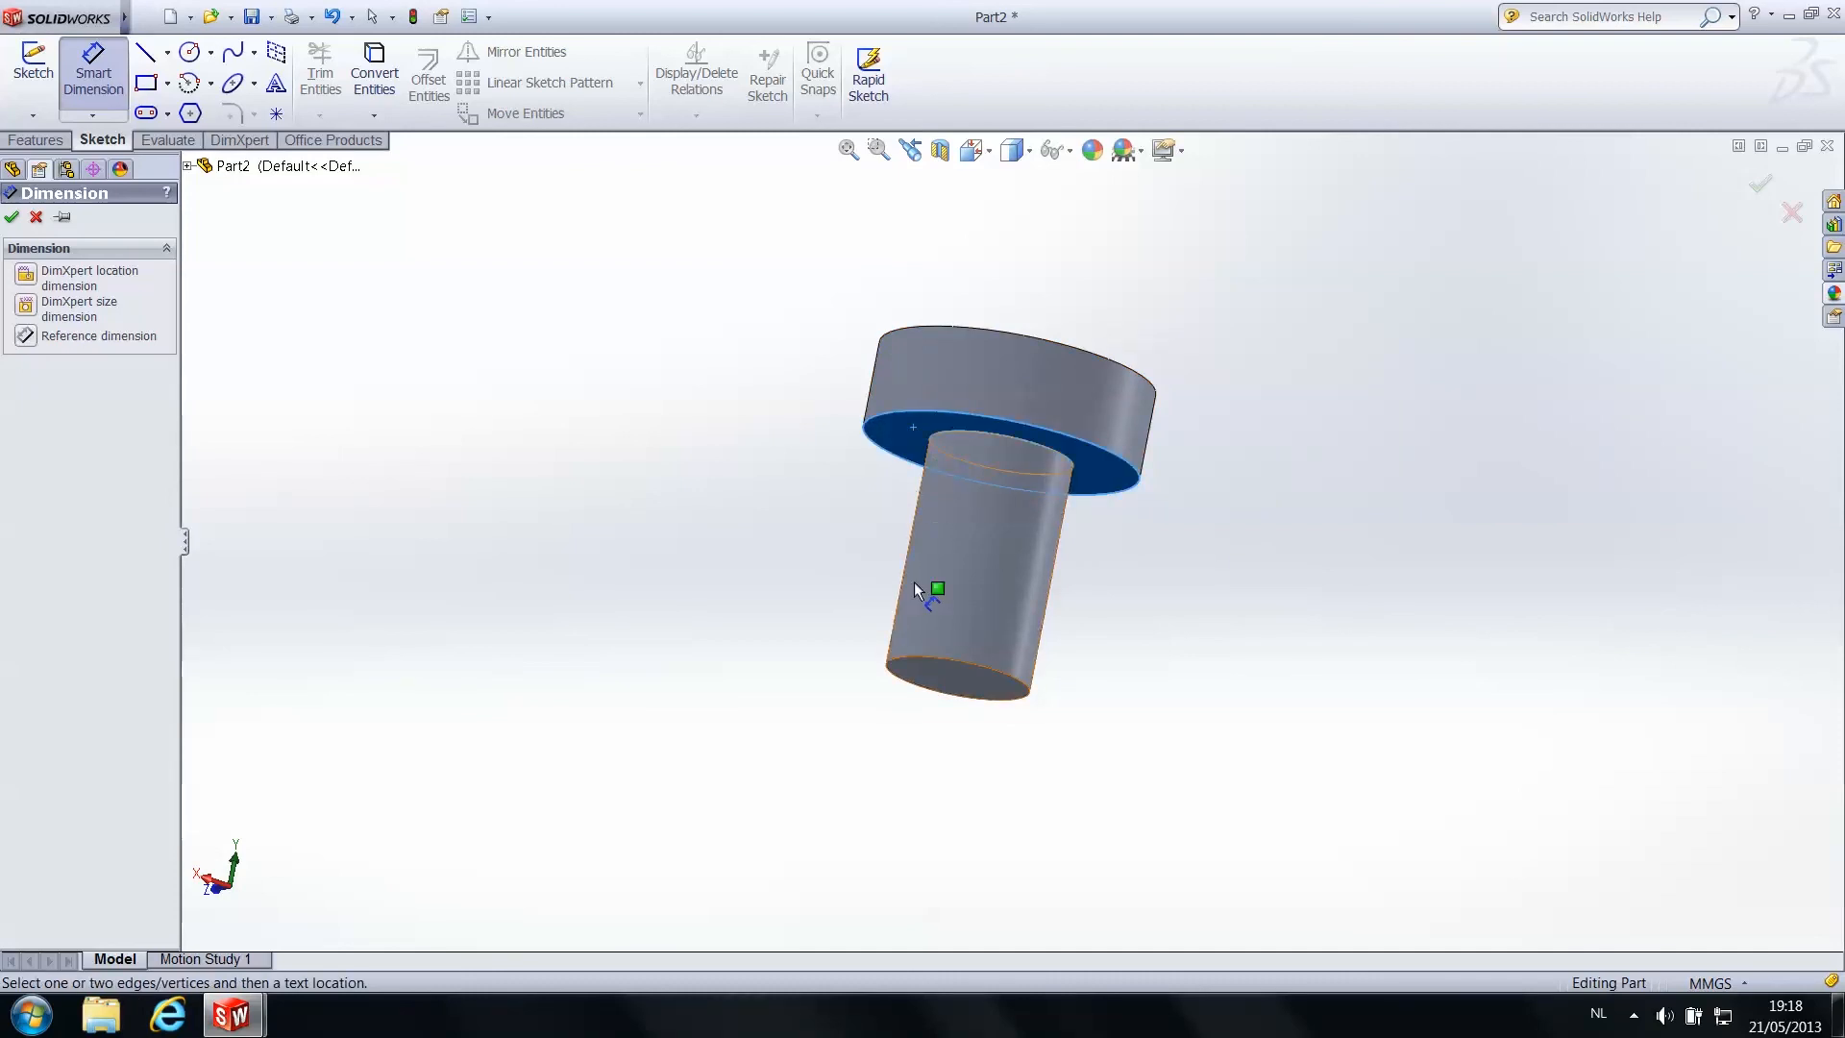
pyautogui.click(905, 662)
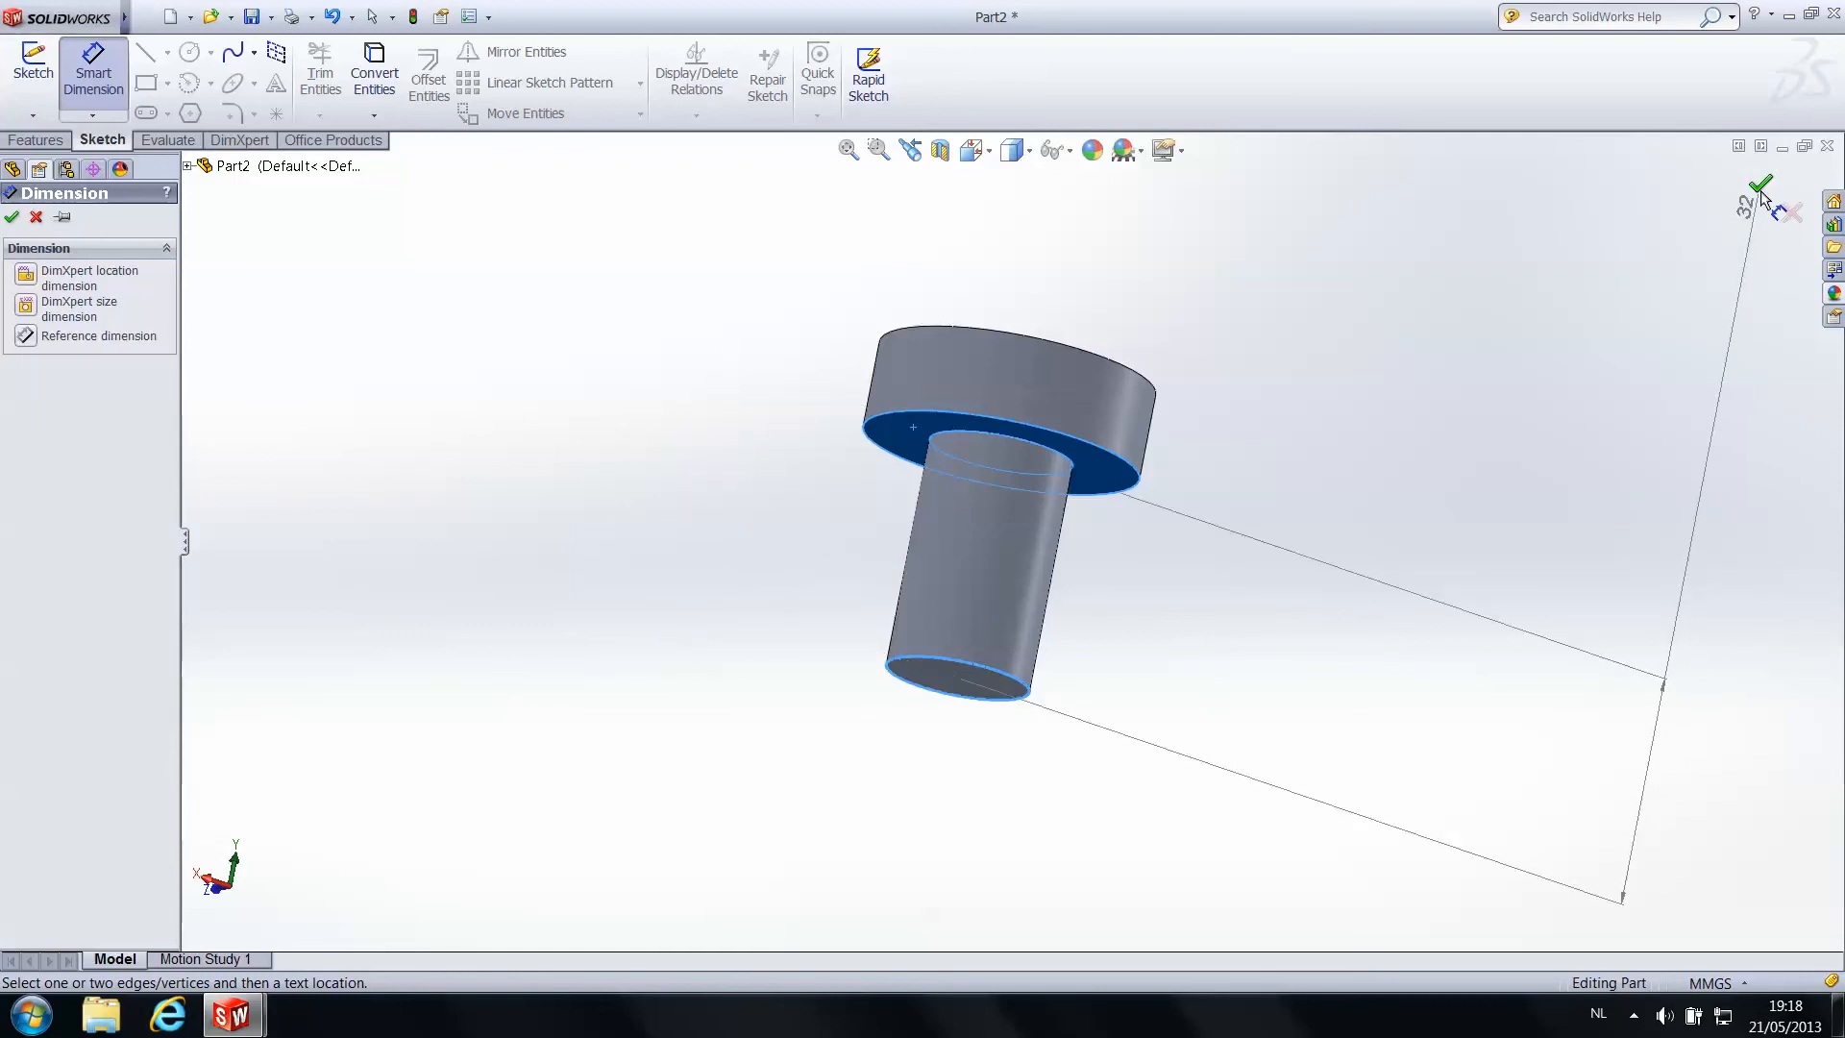
pyautogui.press('Escape')
# Switch to the Cone part to check its height dimension, and return to the headed bar part
pyautogui.click(1783, 146)
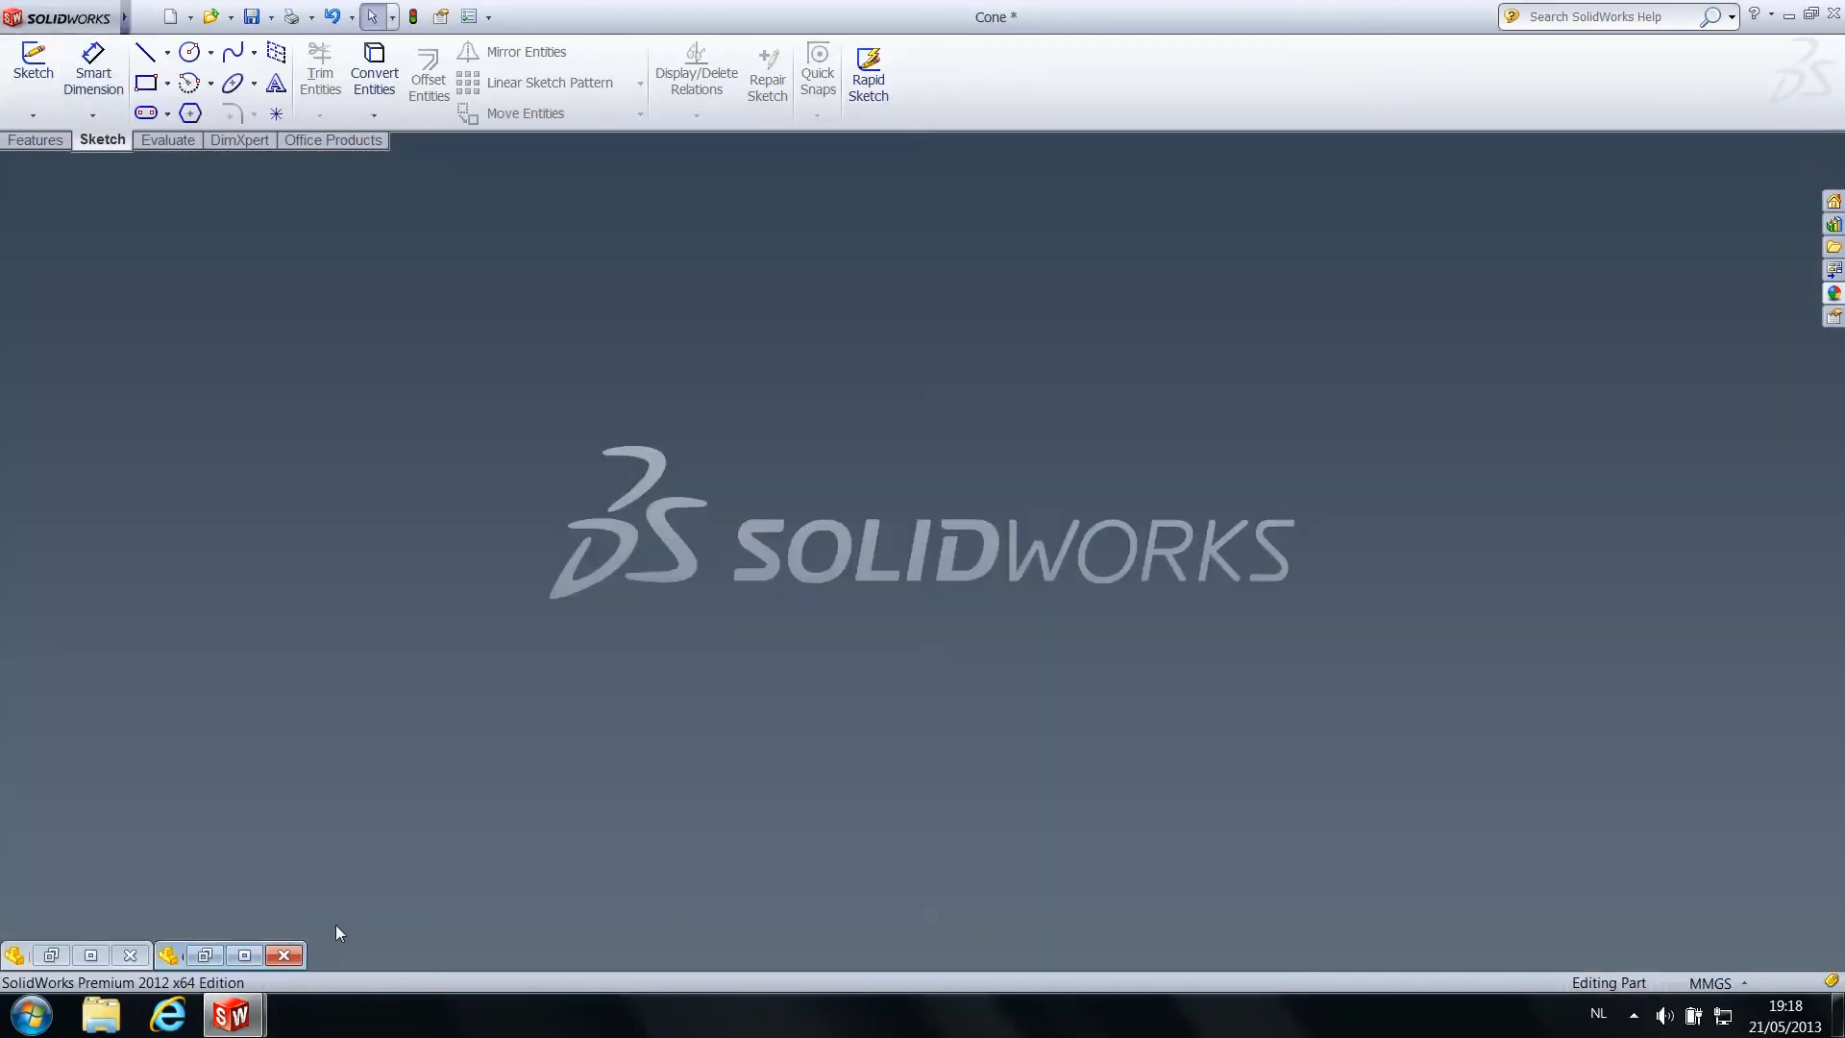
pyautogui.click(245, 955)
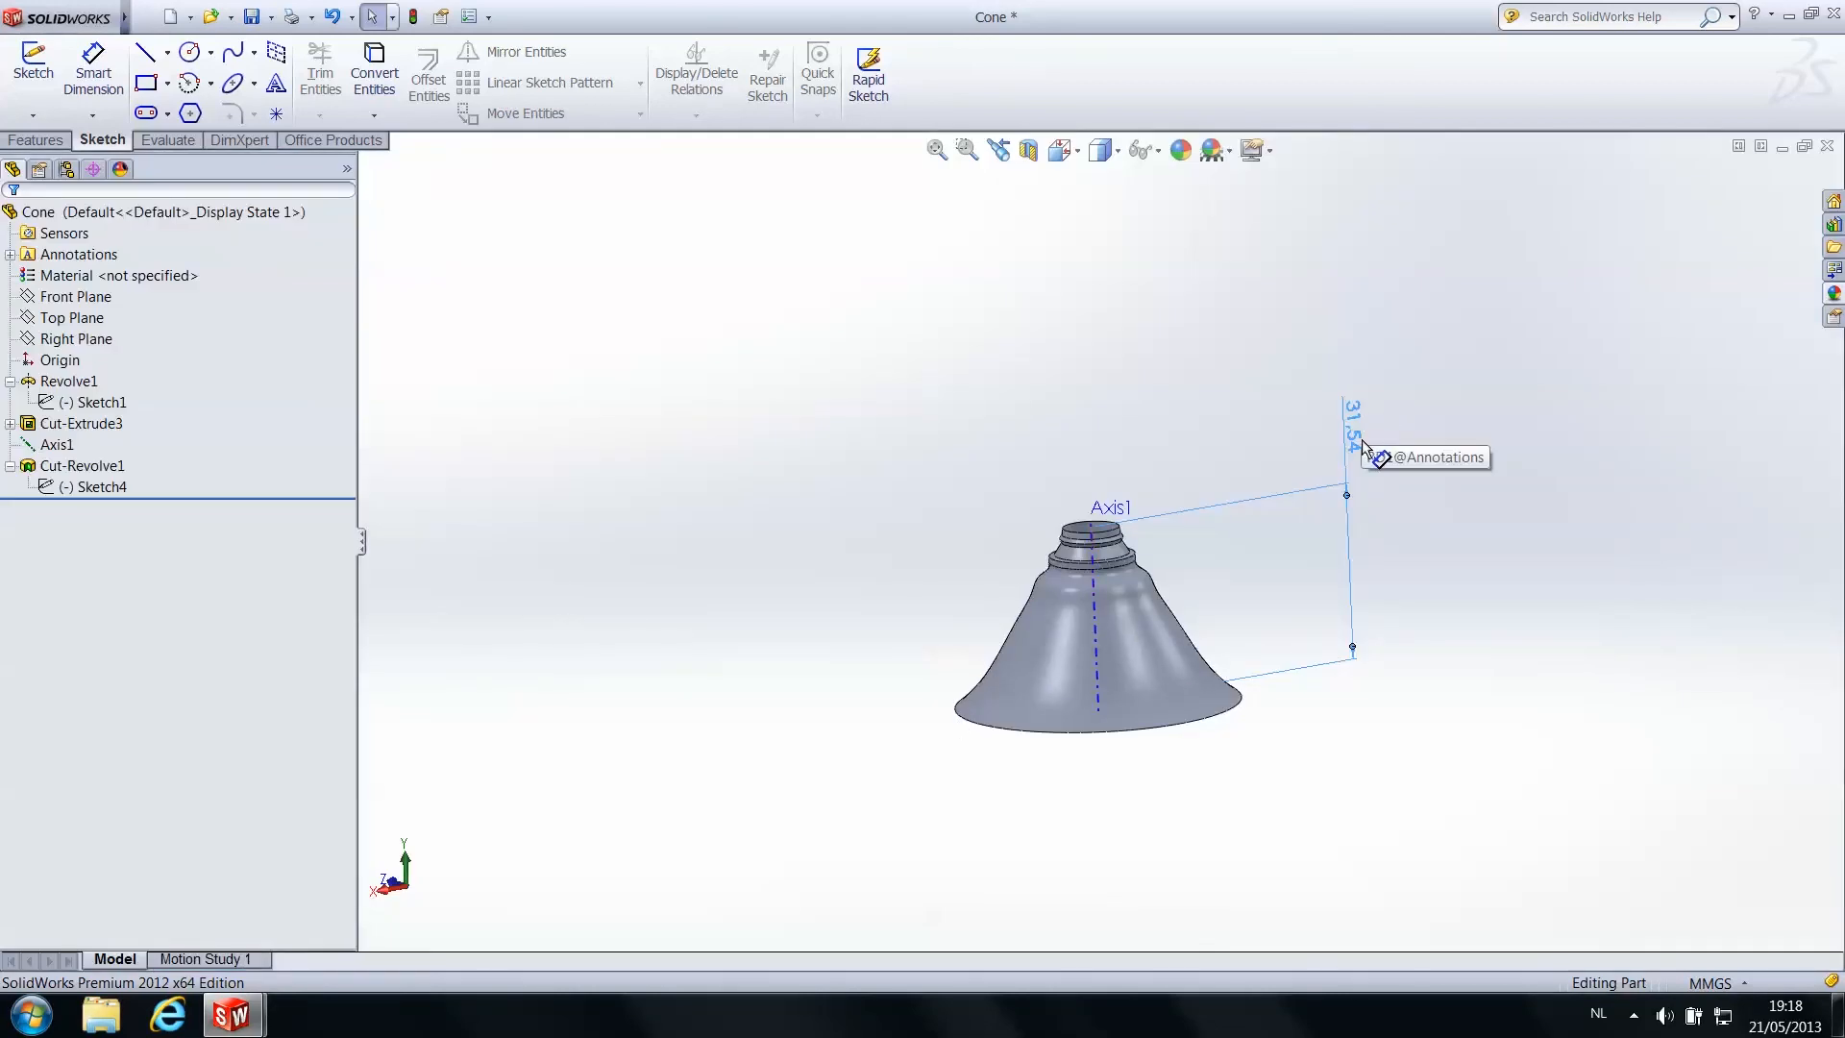
pyautogui.click(1782, 146)
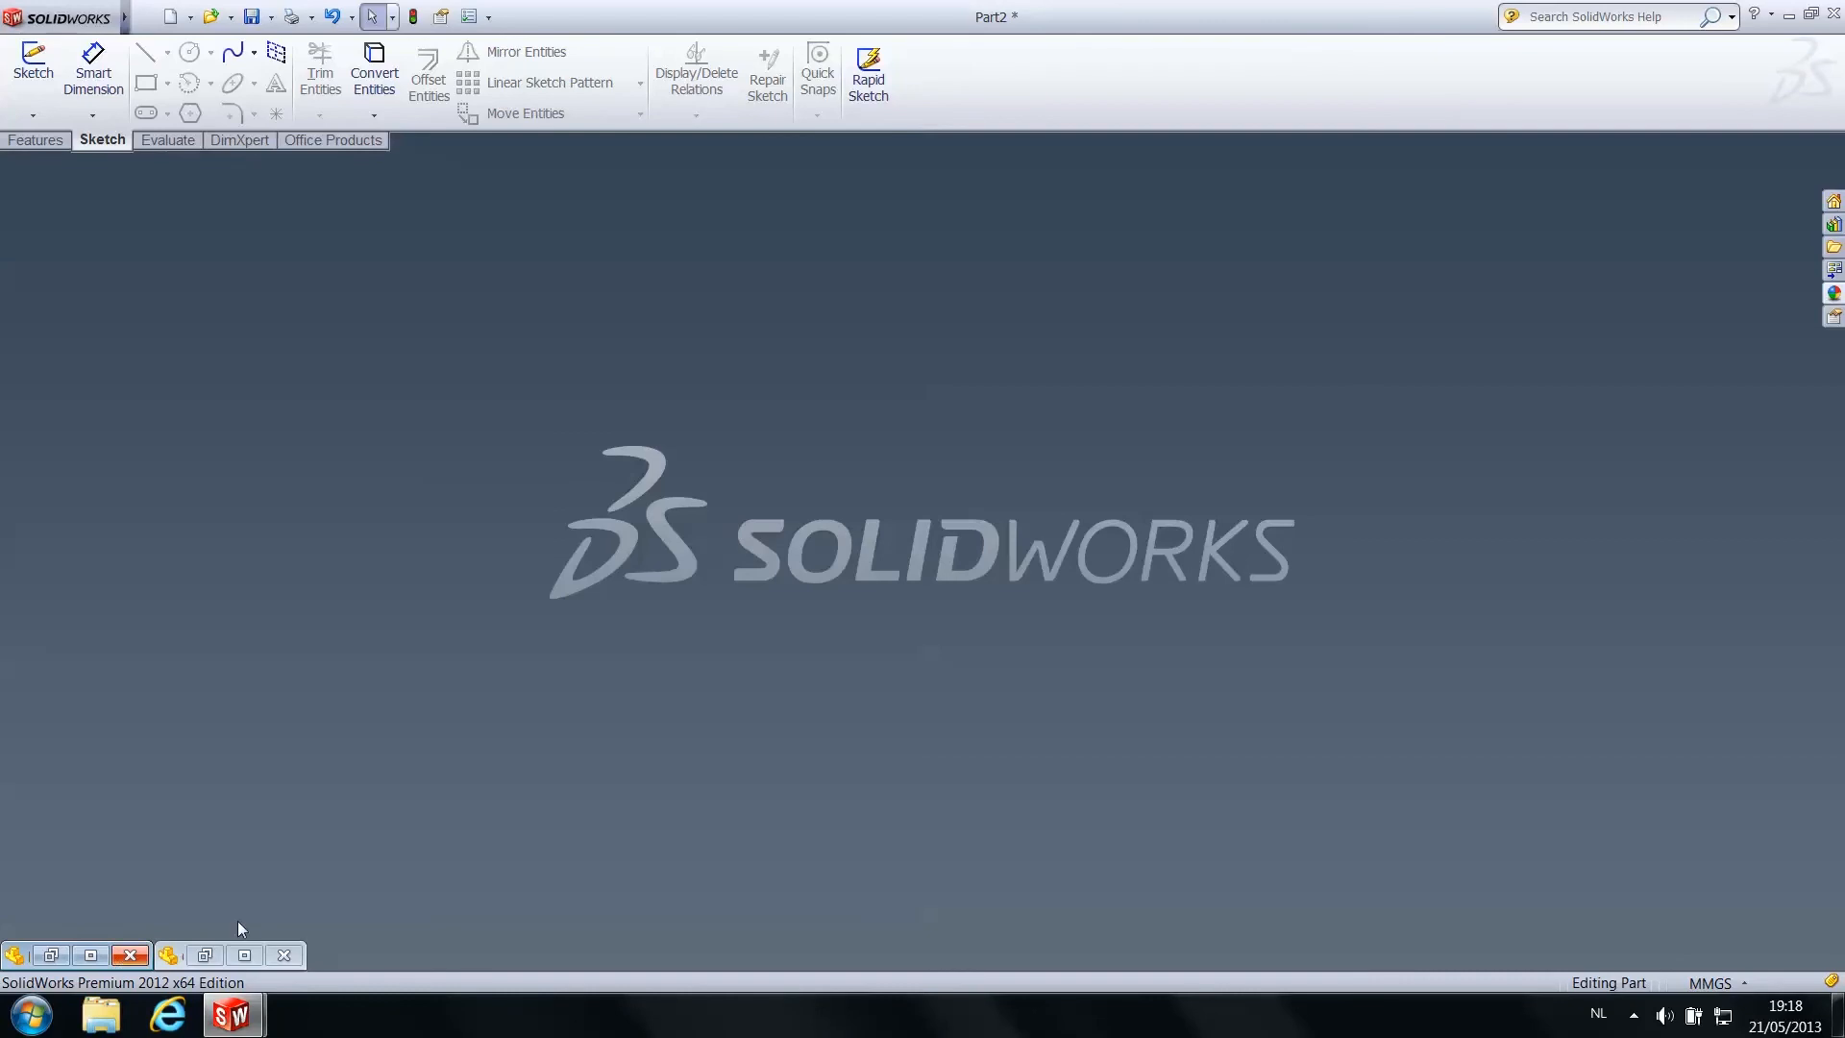
pyautogui.click(245, 955)
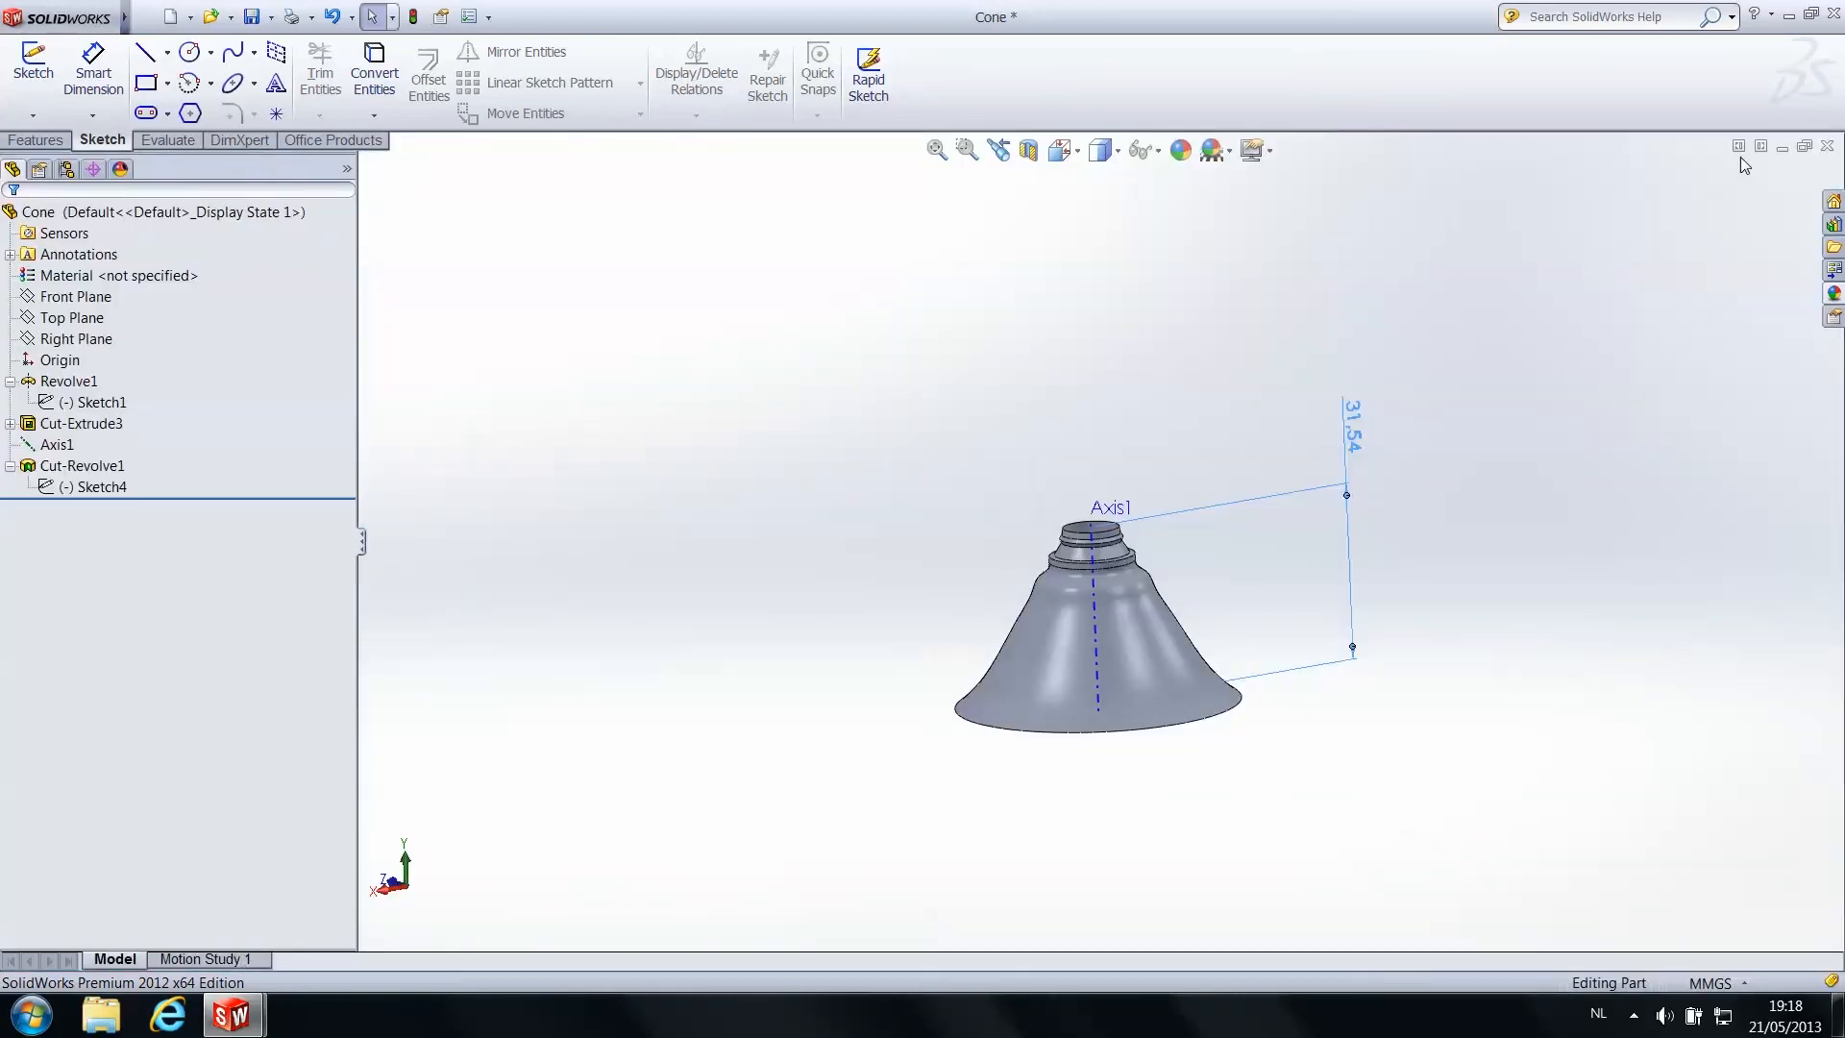
pyautogui.click(1782, 146)
pyautogui.click(91, 955)
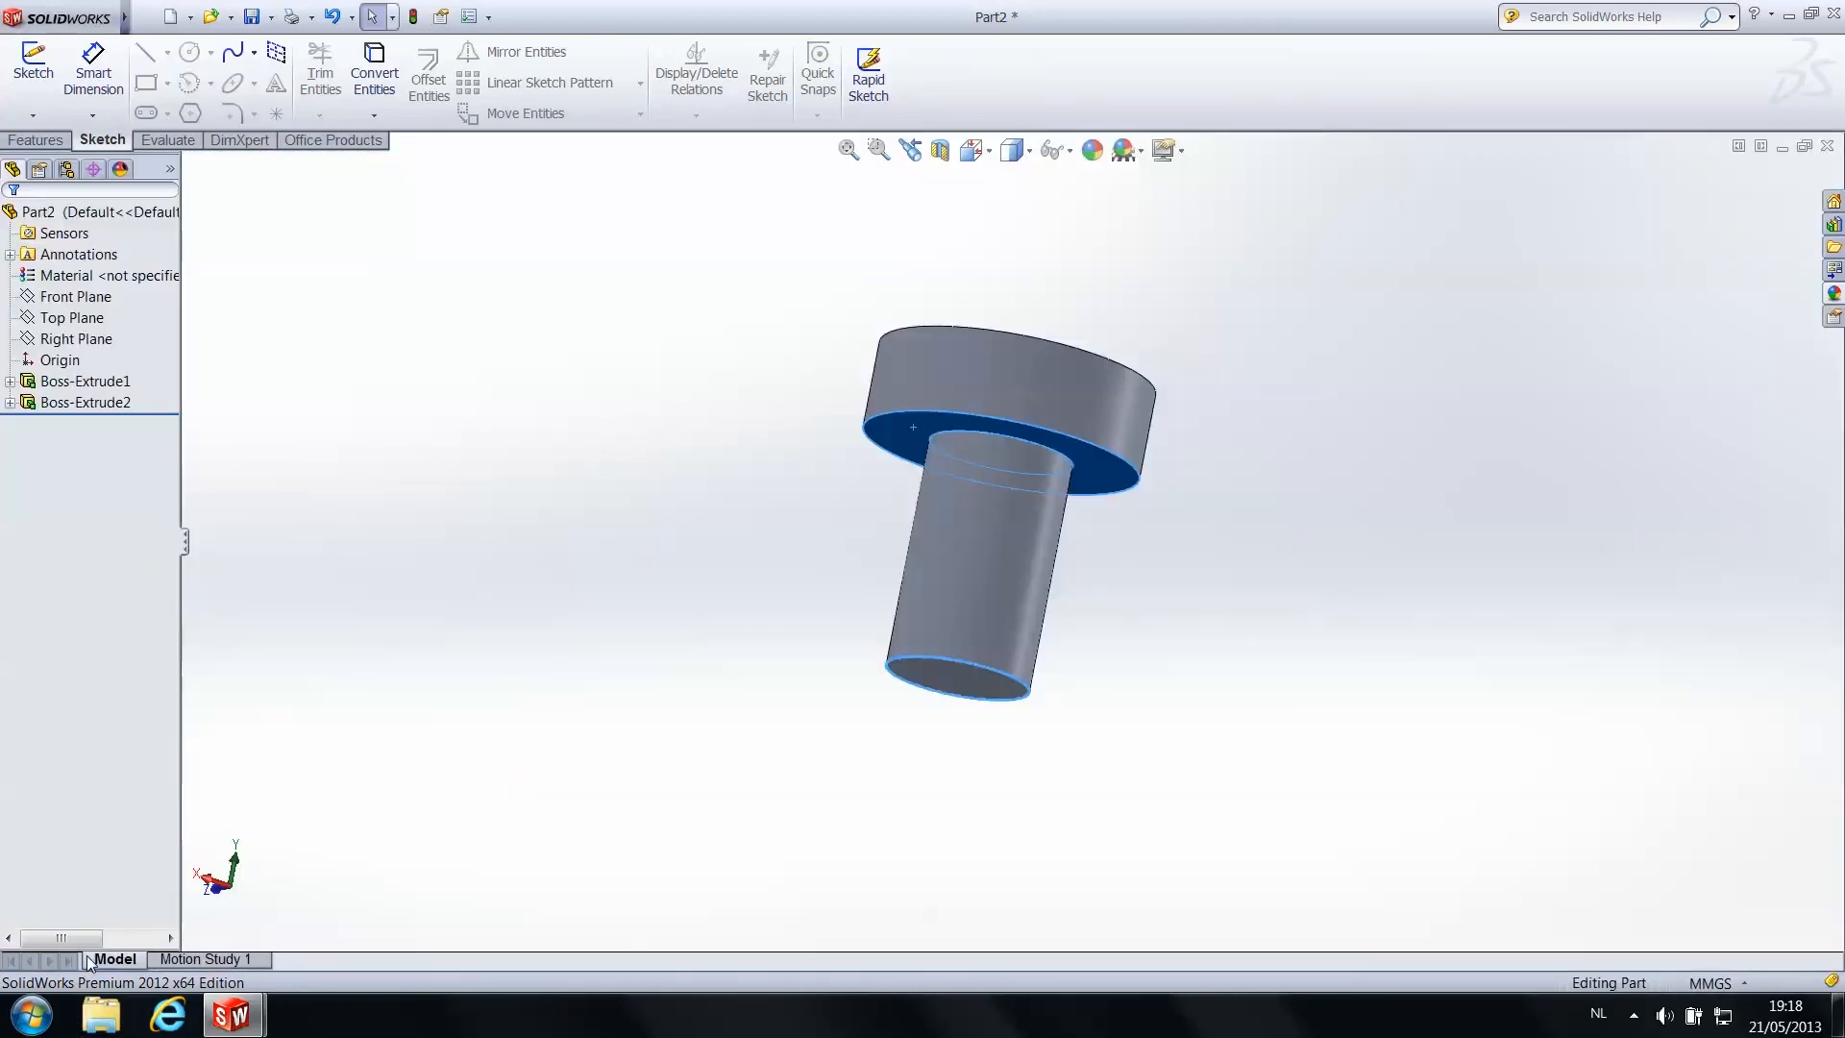
# Save the headed bar part on the desktop (Bureaublad) under the file name Bar
pyautogui.moveTo(967, 348); pyautogui.dragTo(913, 394, button='middle')
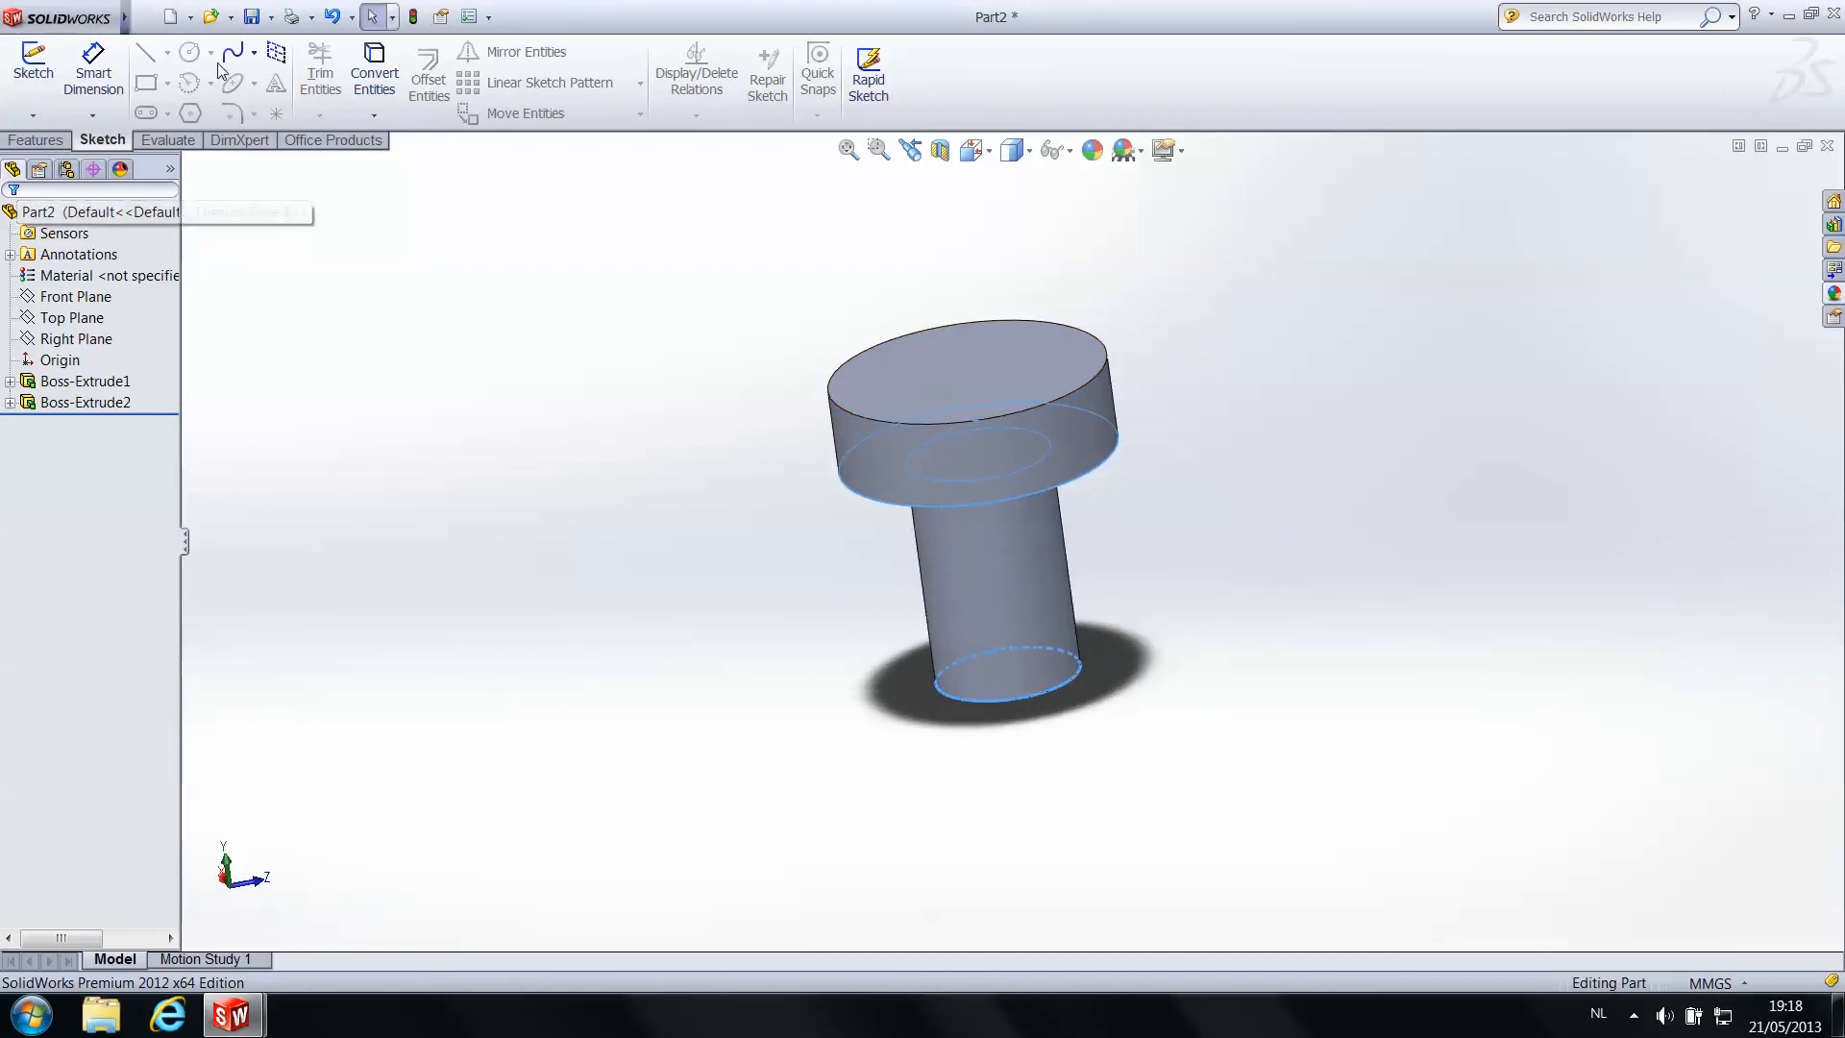
pyautogui.click(253, 19)
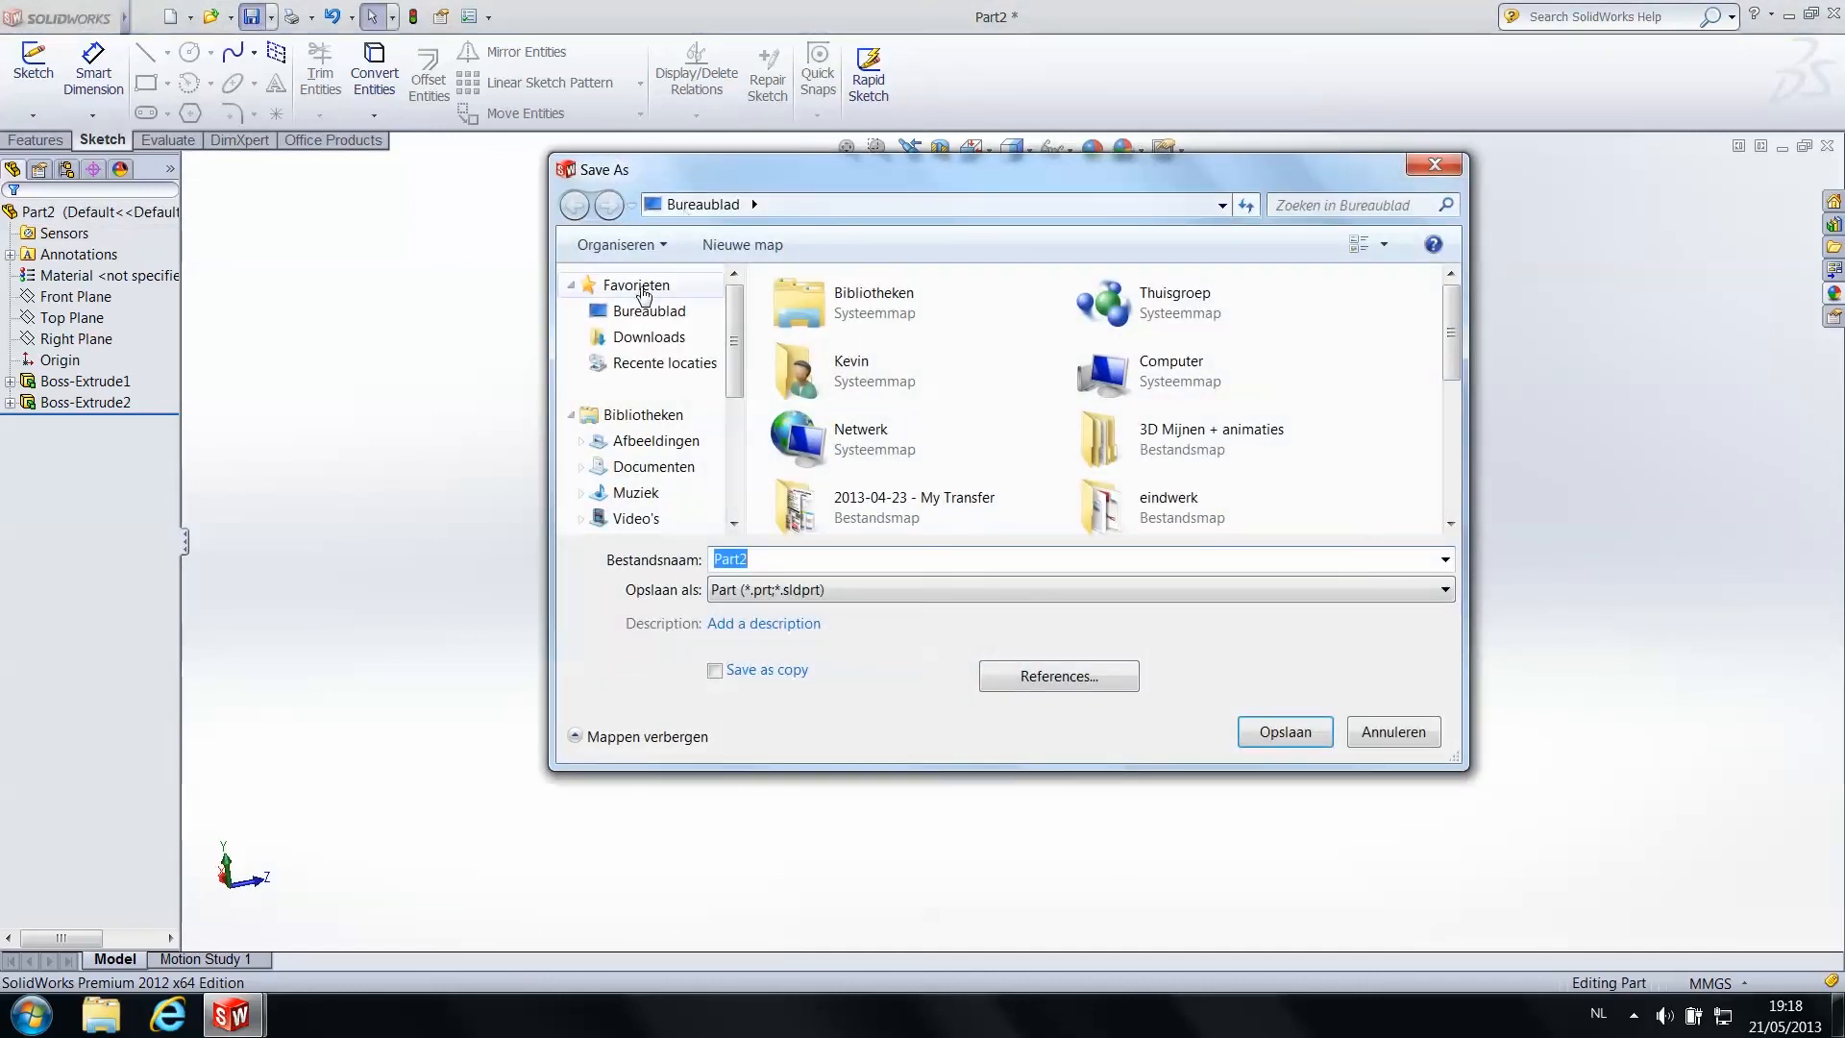
pyautogui.click(639, 315)
pyautogui.doubleClick(761, 557)
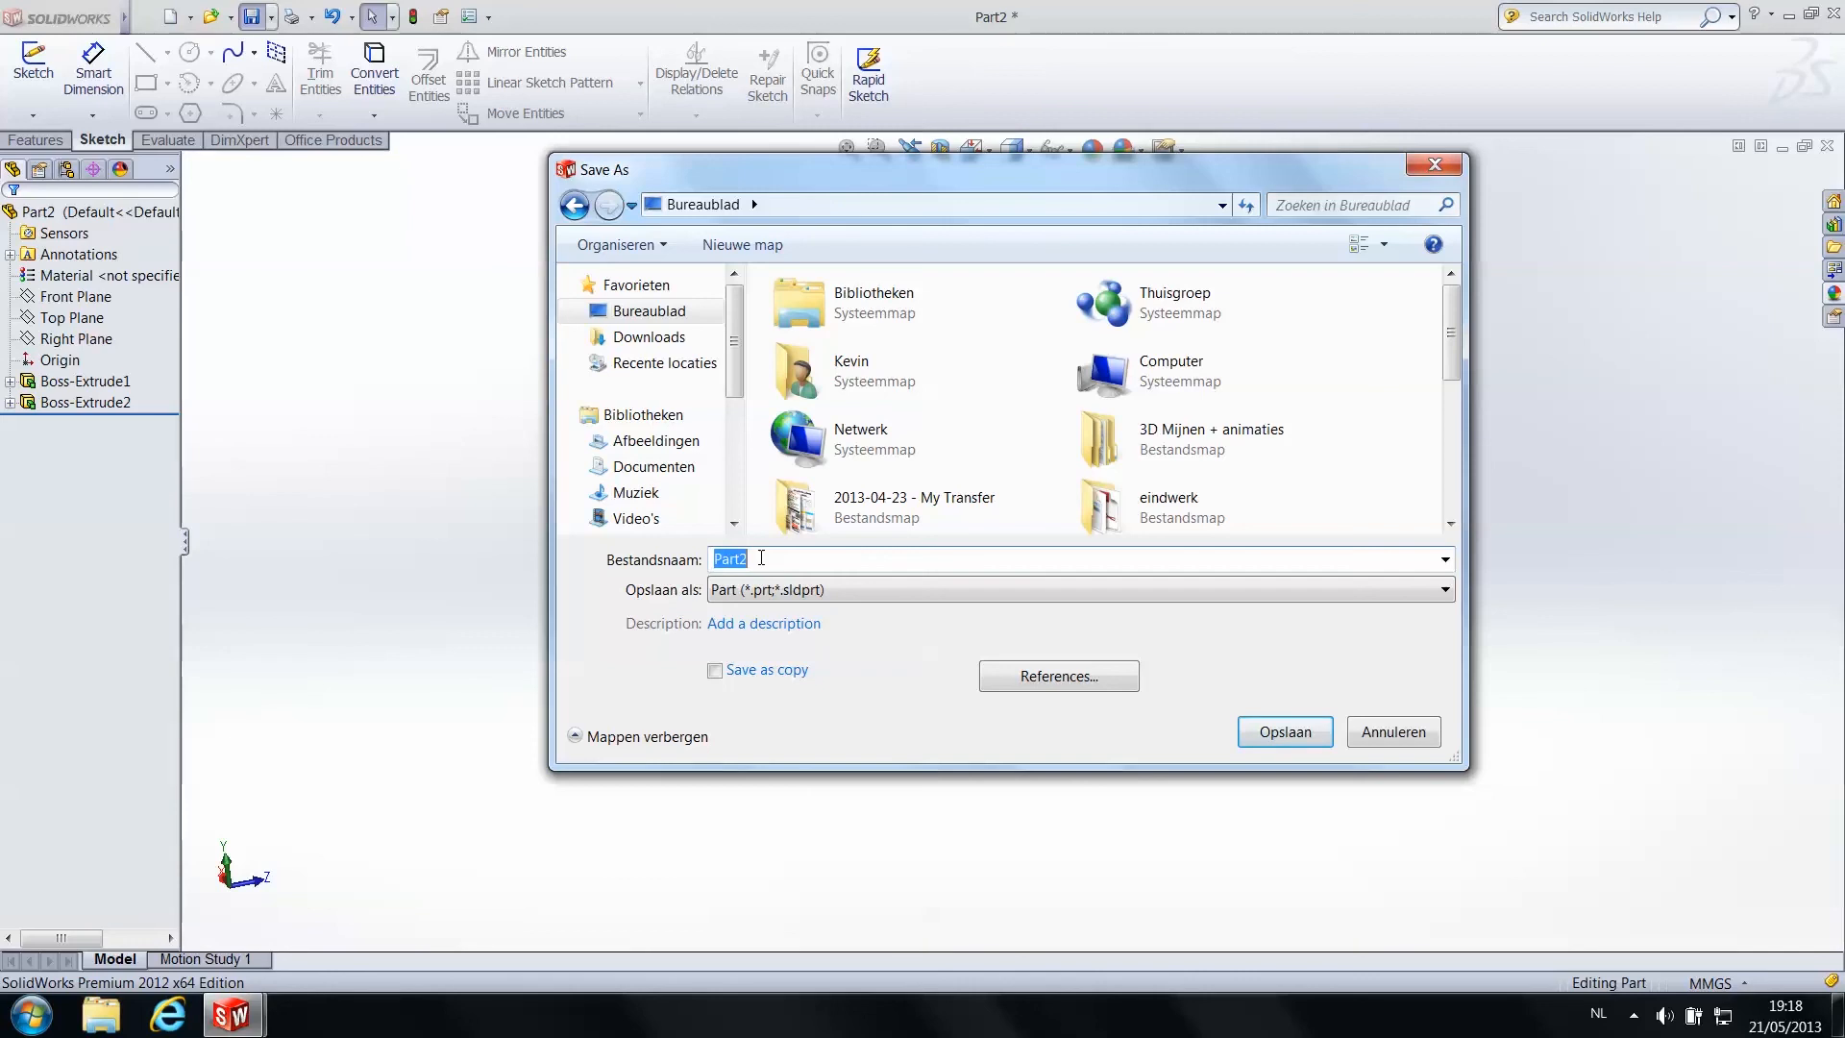
pyautogui.write('Bar')
pyautogui.click(1291, 733)
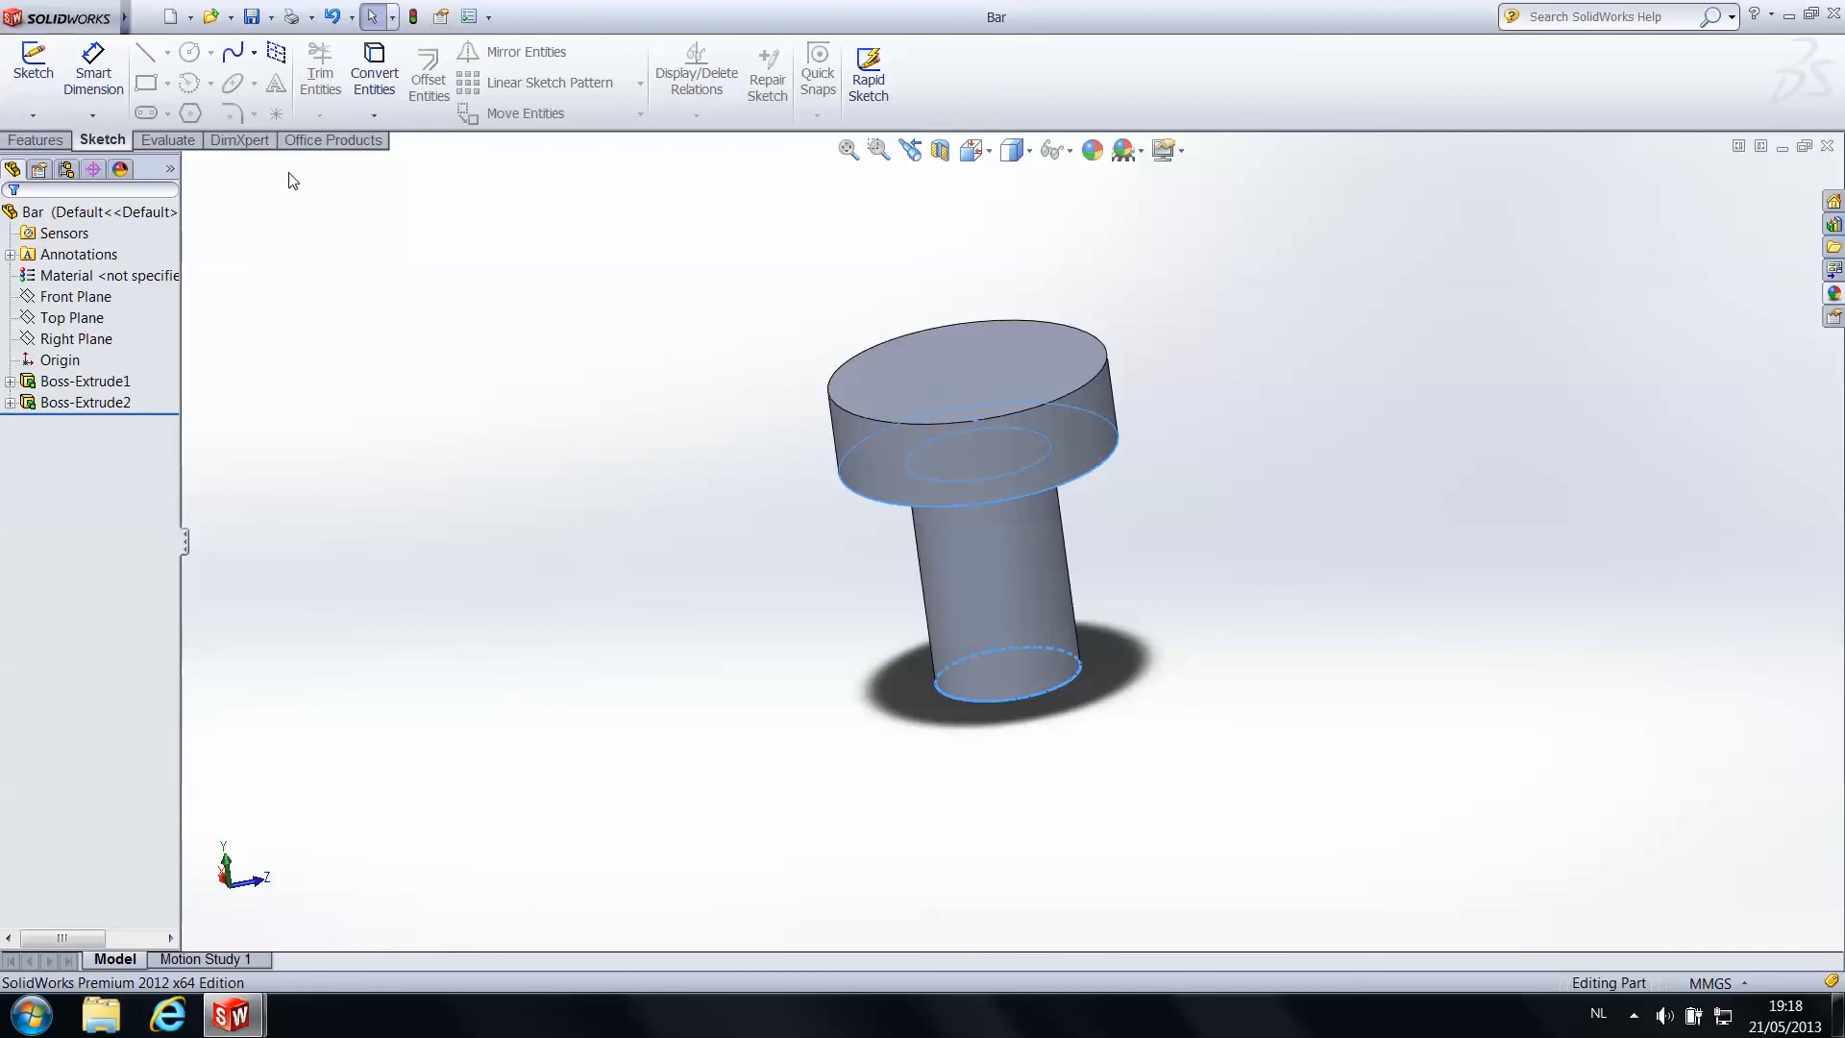
# Create a new assembly document
pyautogui.click(191, 17)
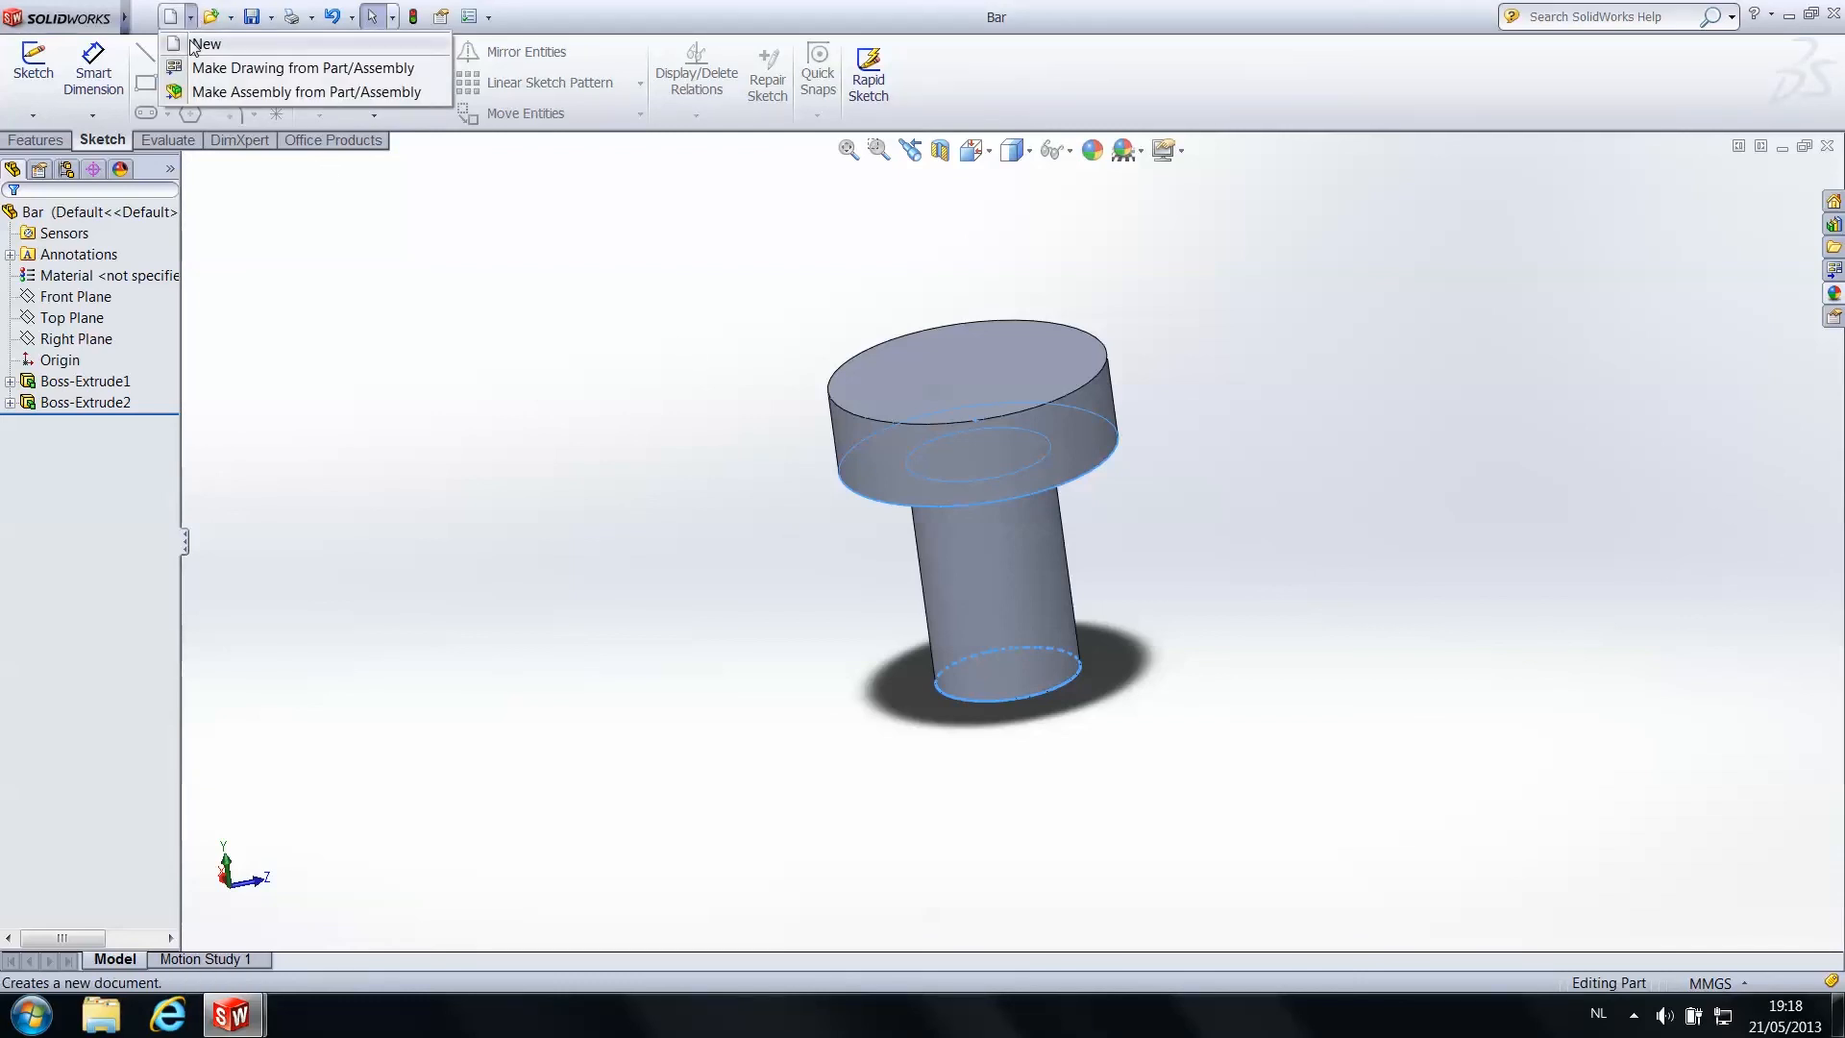
pyautogui.click(197, 44)
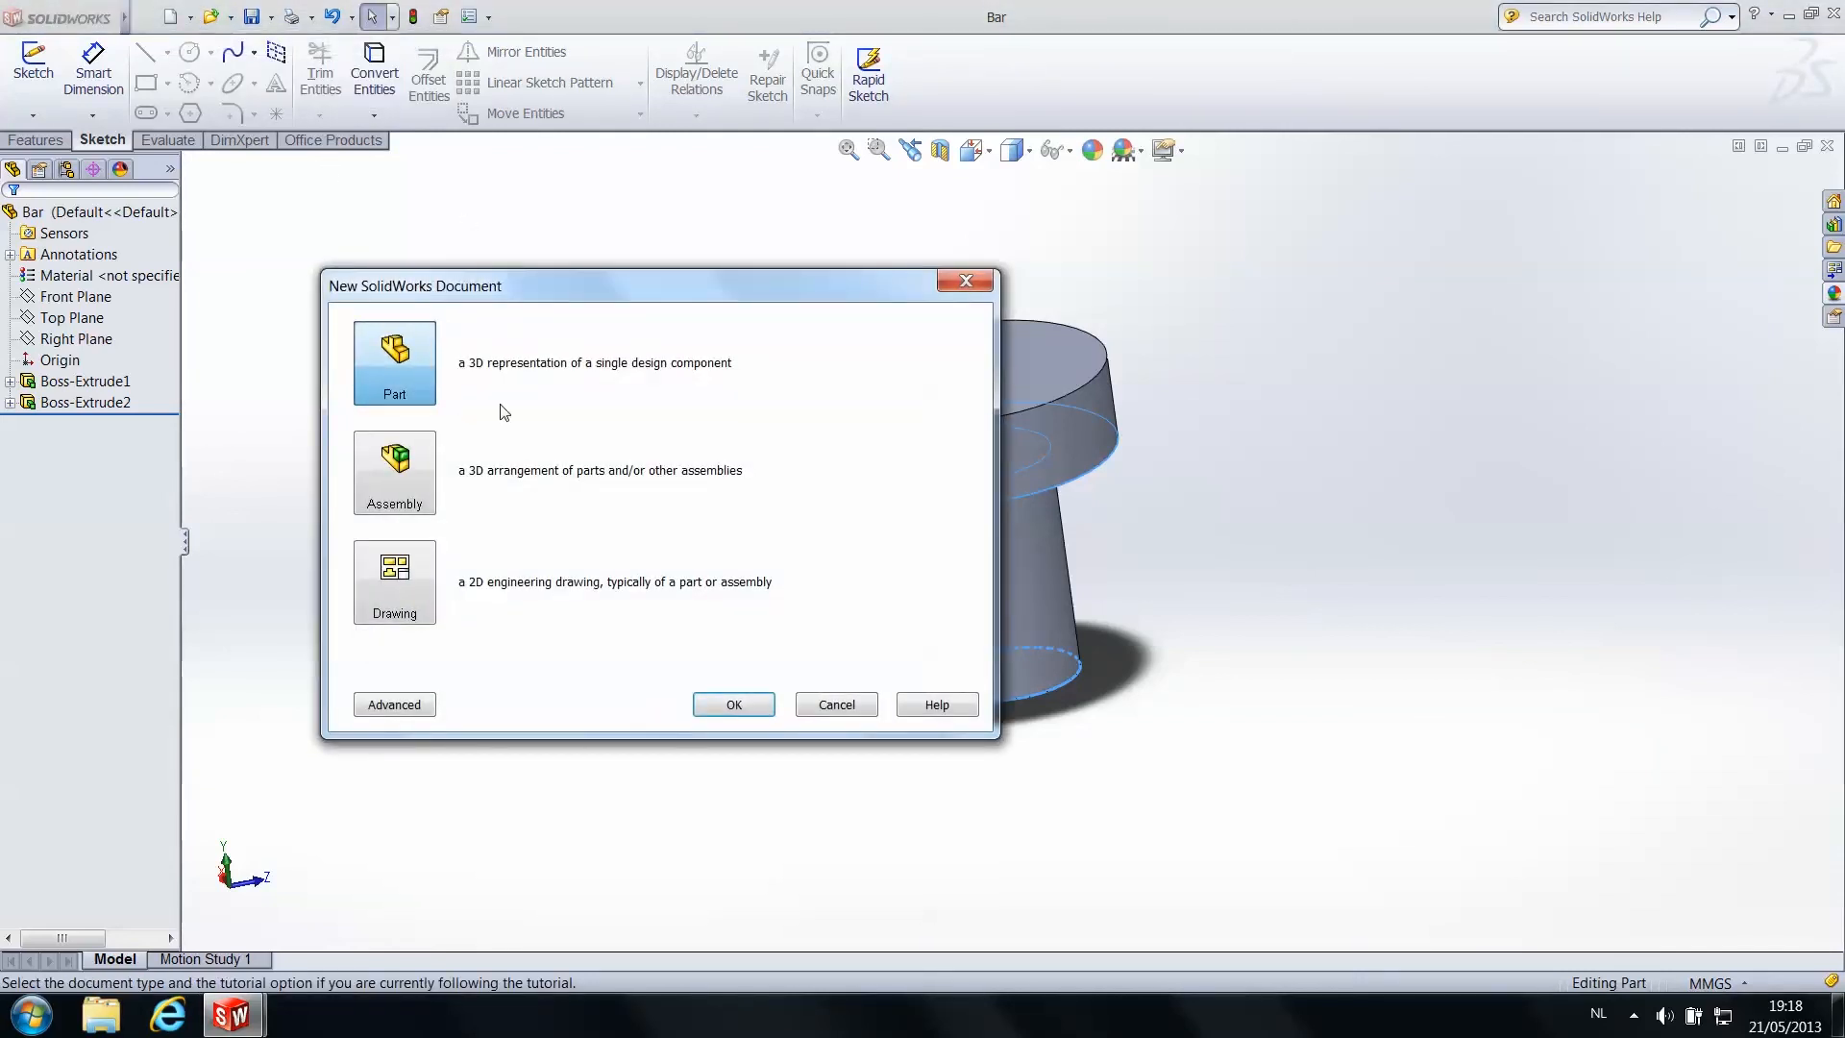
pyautogui.click(364, 488)
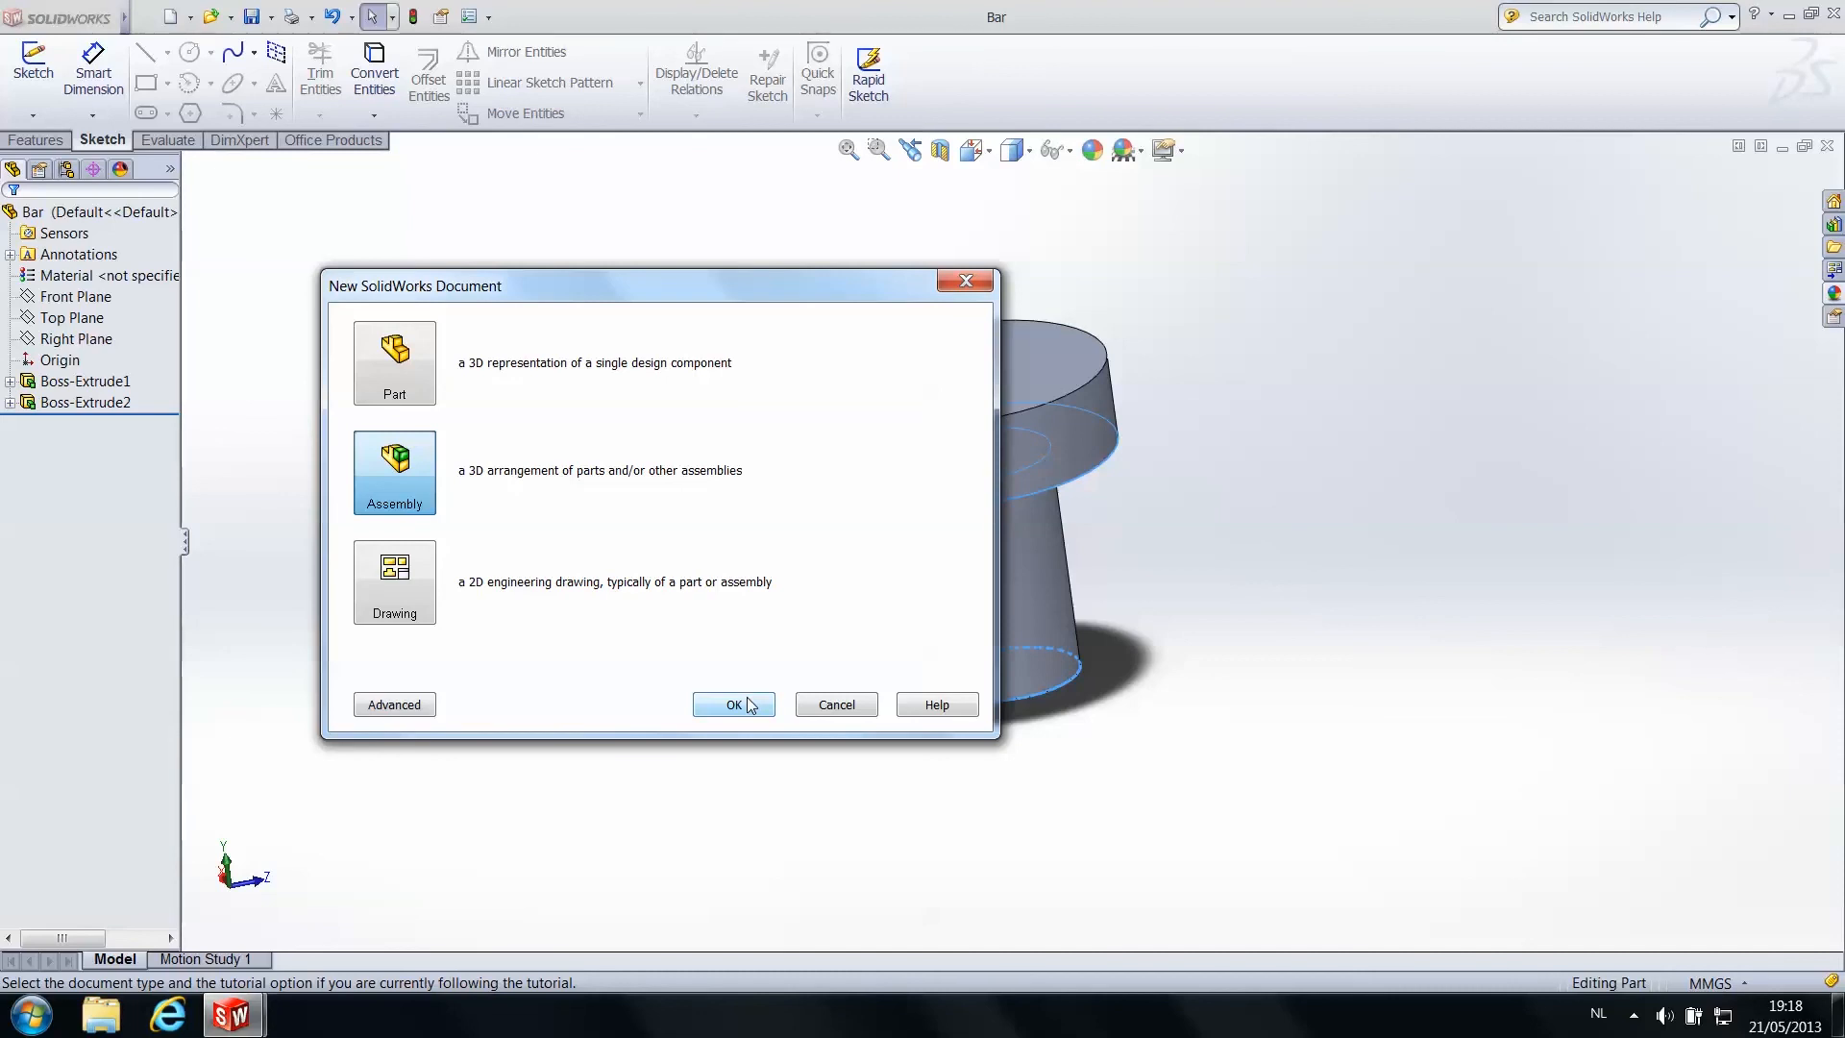
pyautogui.click(728, 707)
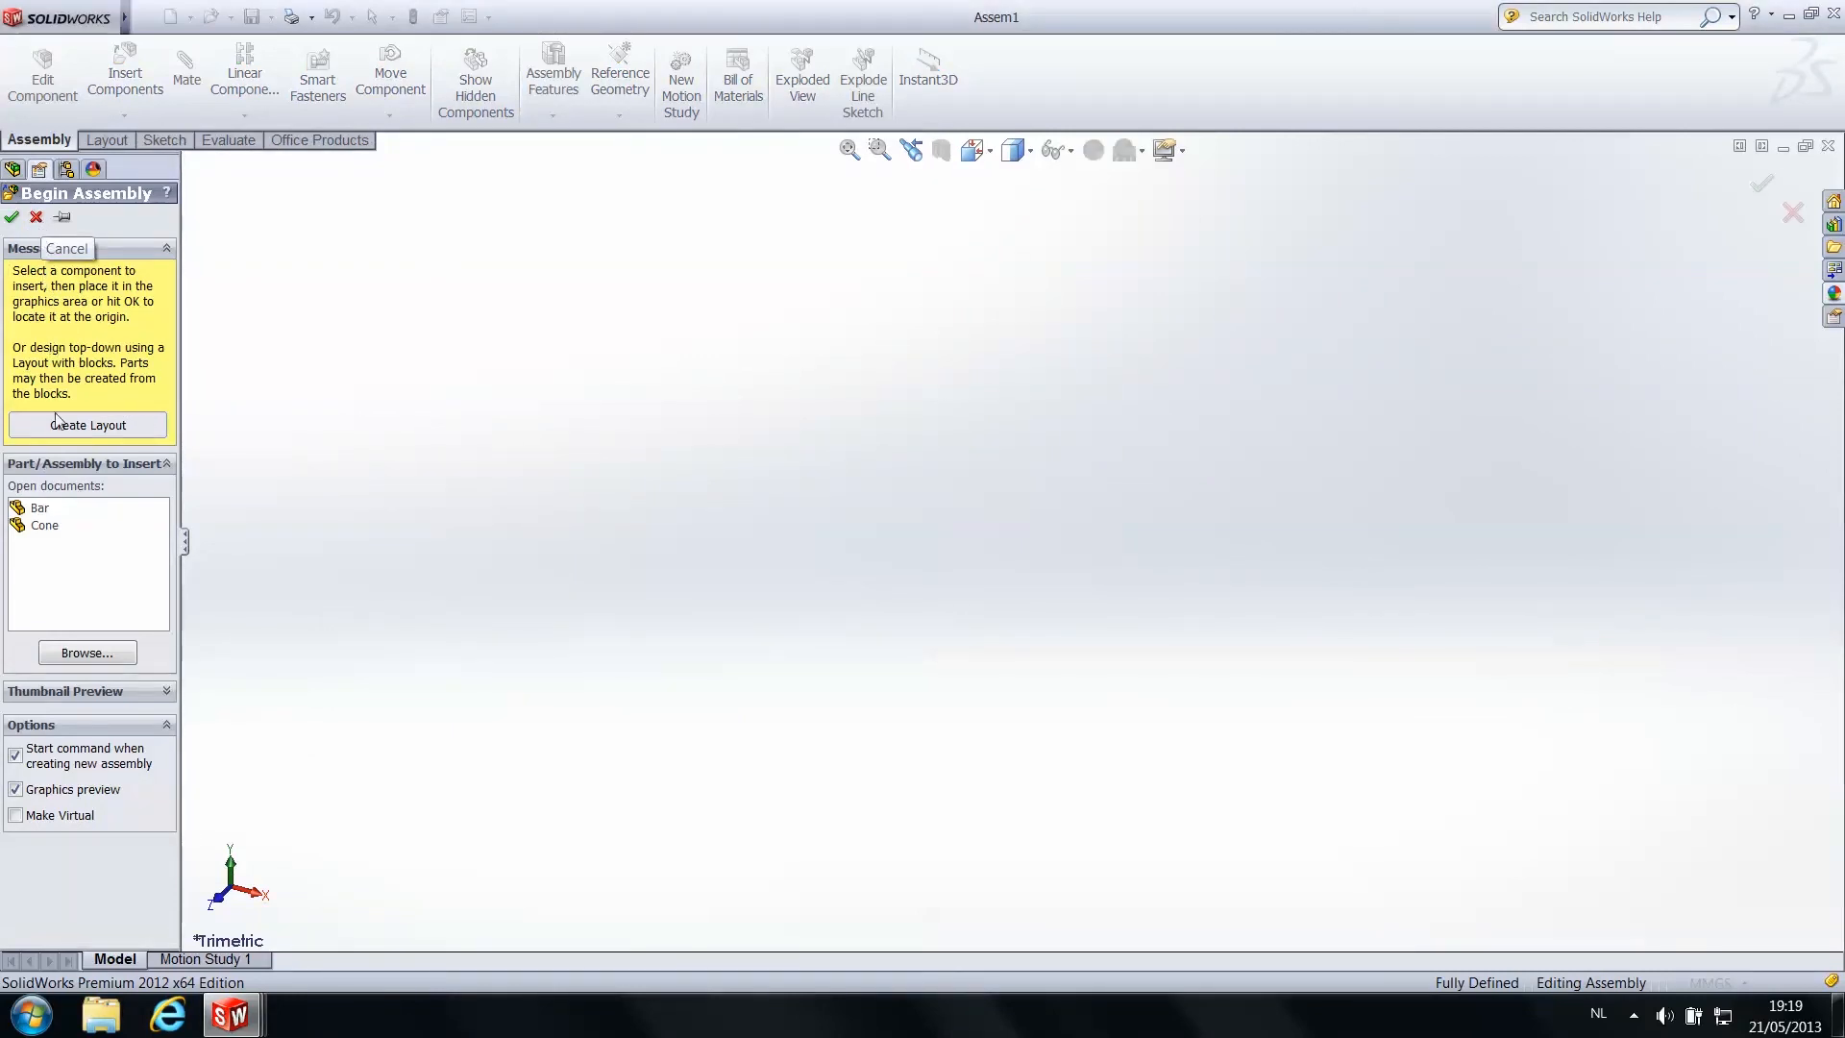
pyautogui.click(44, 509)
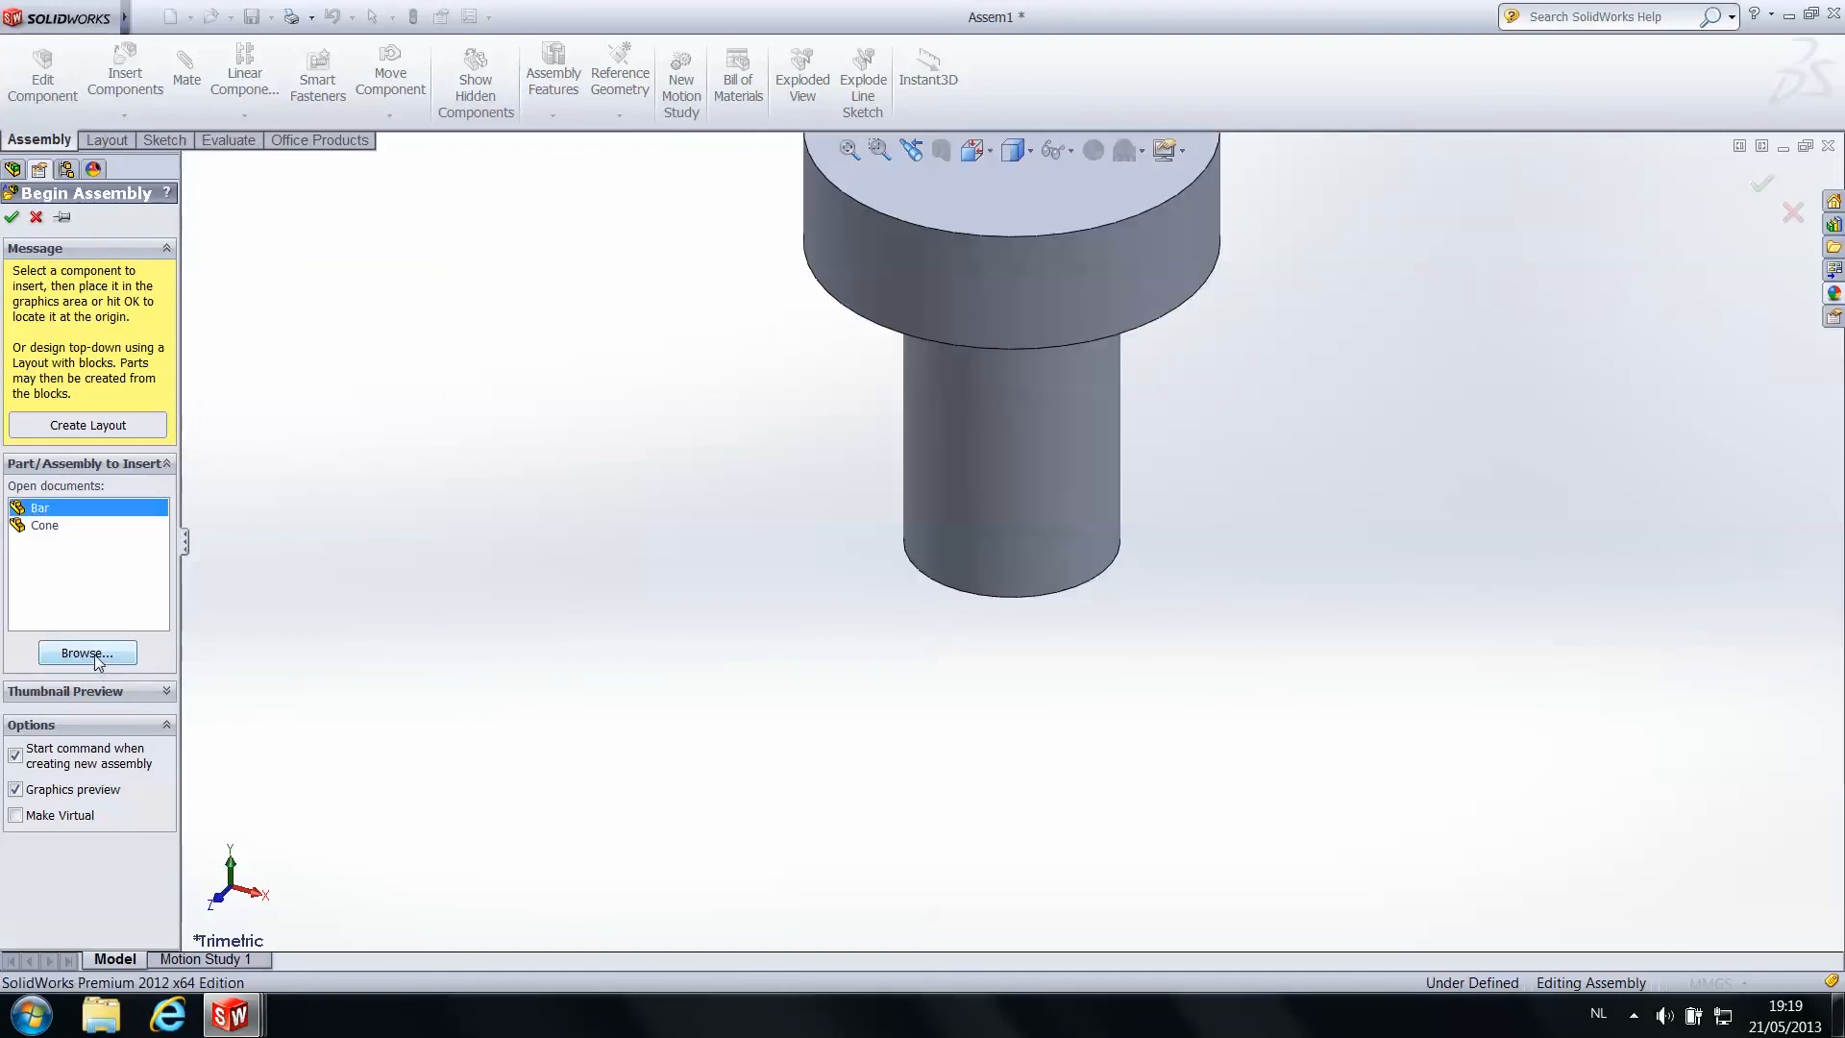
pyautogui.click(29, 520)
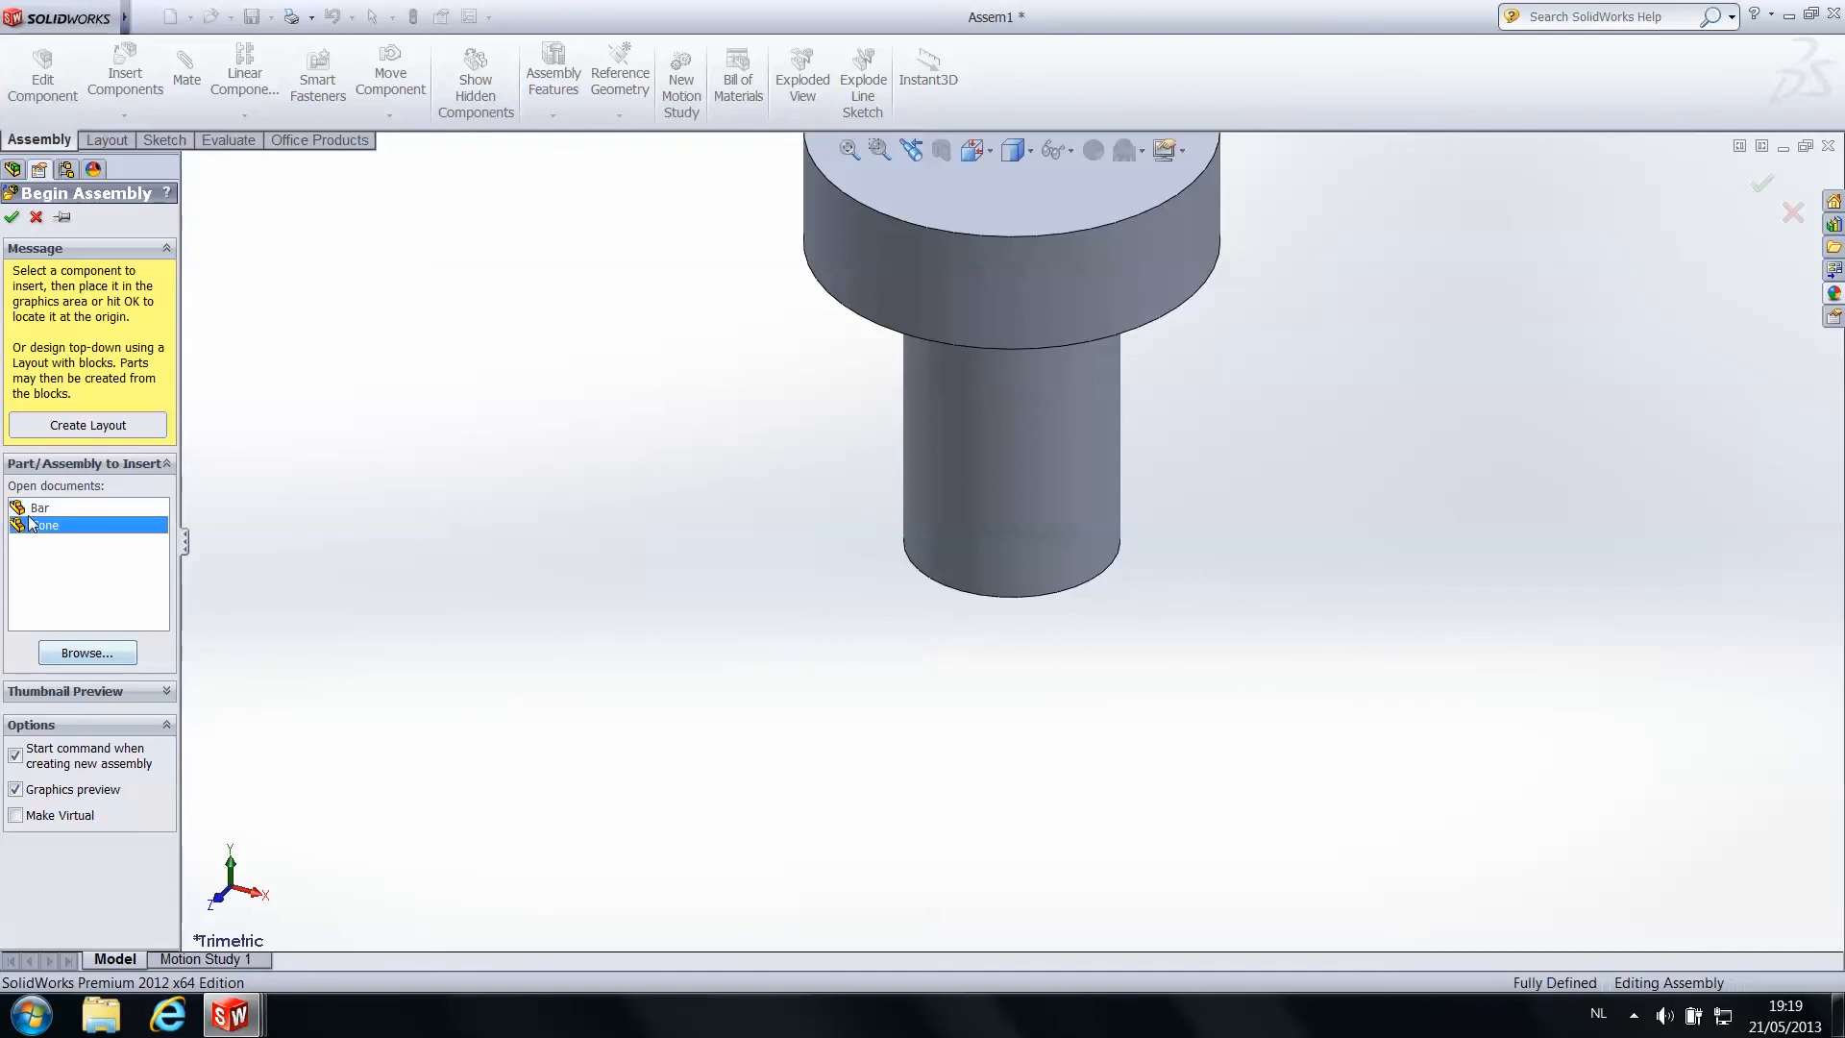
pyautogui.click(36, 509)
pyautogui.click(39, 510)
pyautogui.click(42, 526)
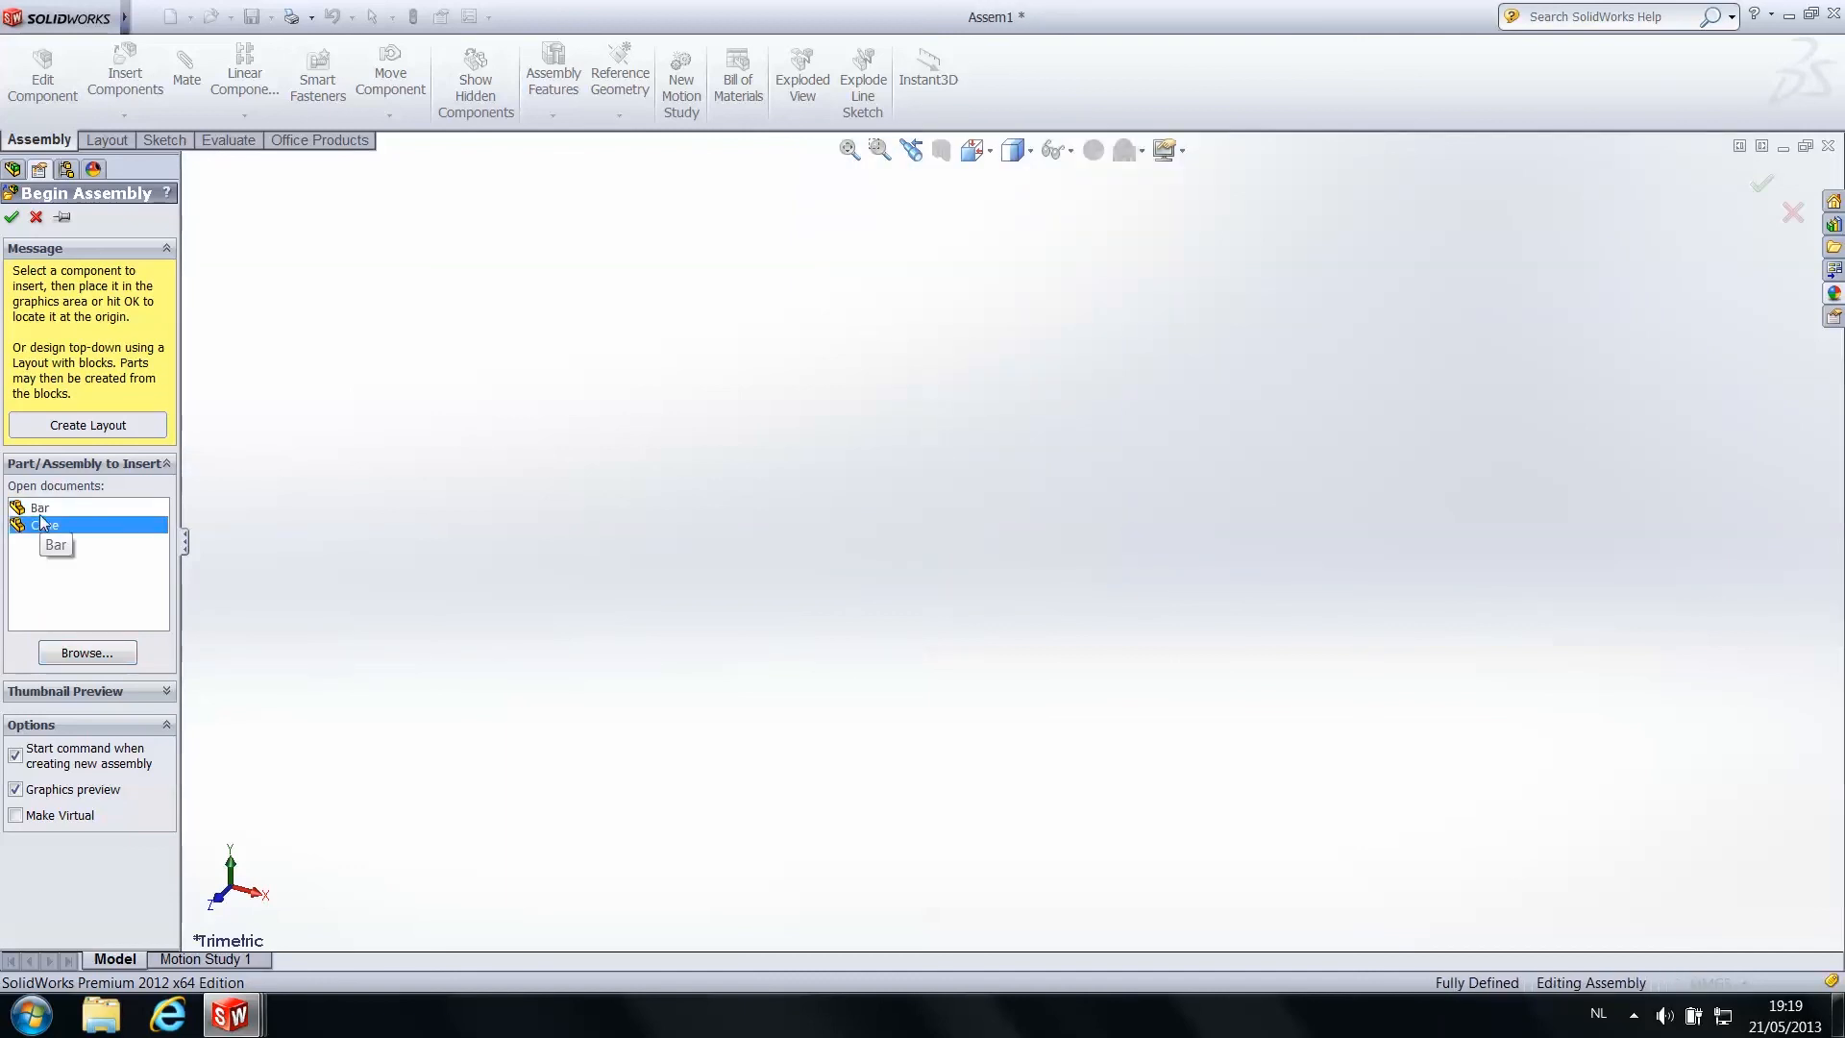
# Browse to the desktop (Bureaublad) and open the Bar part file as the first component to insert
pyautogui.click(87, 654)
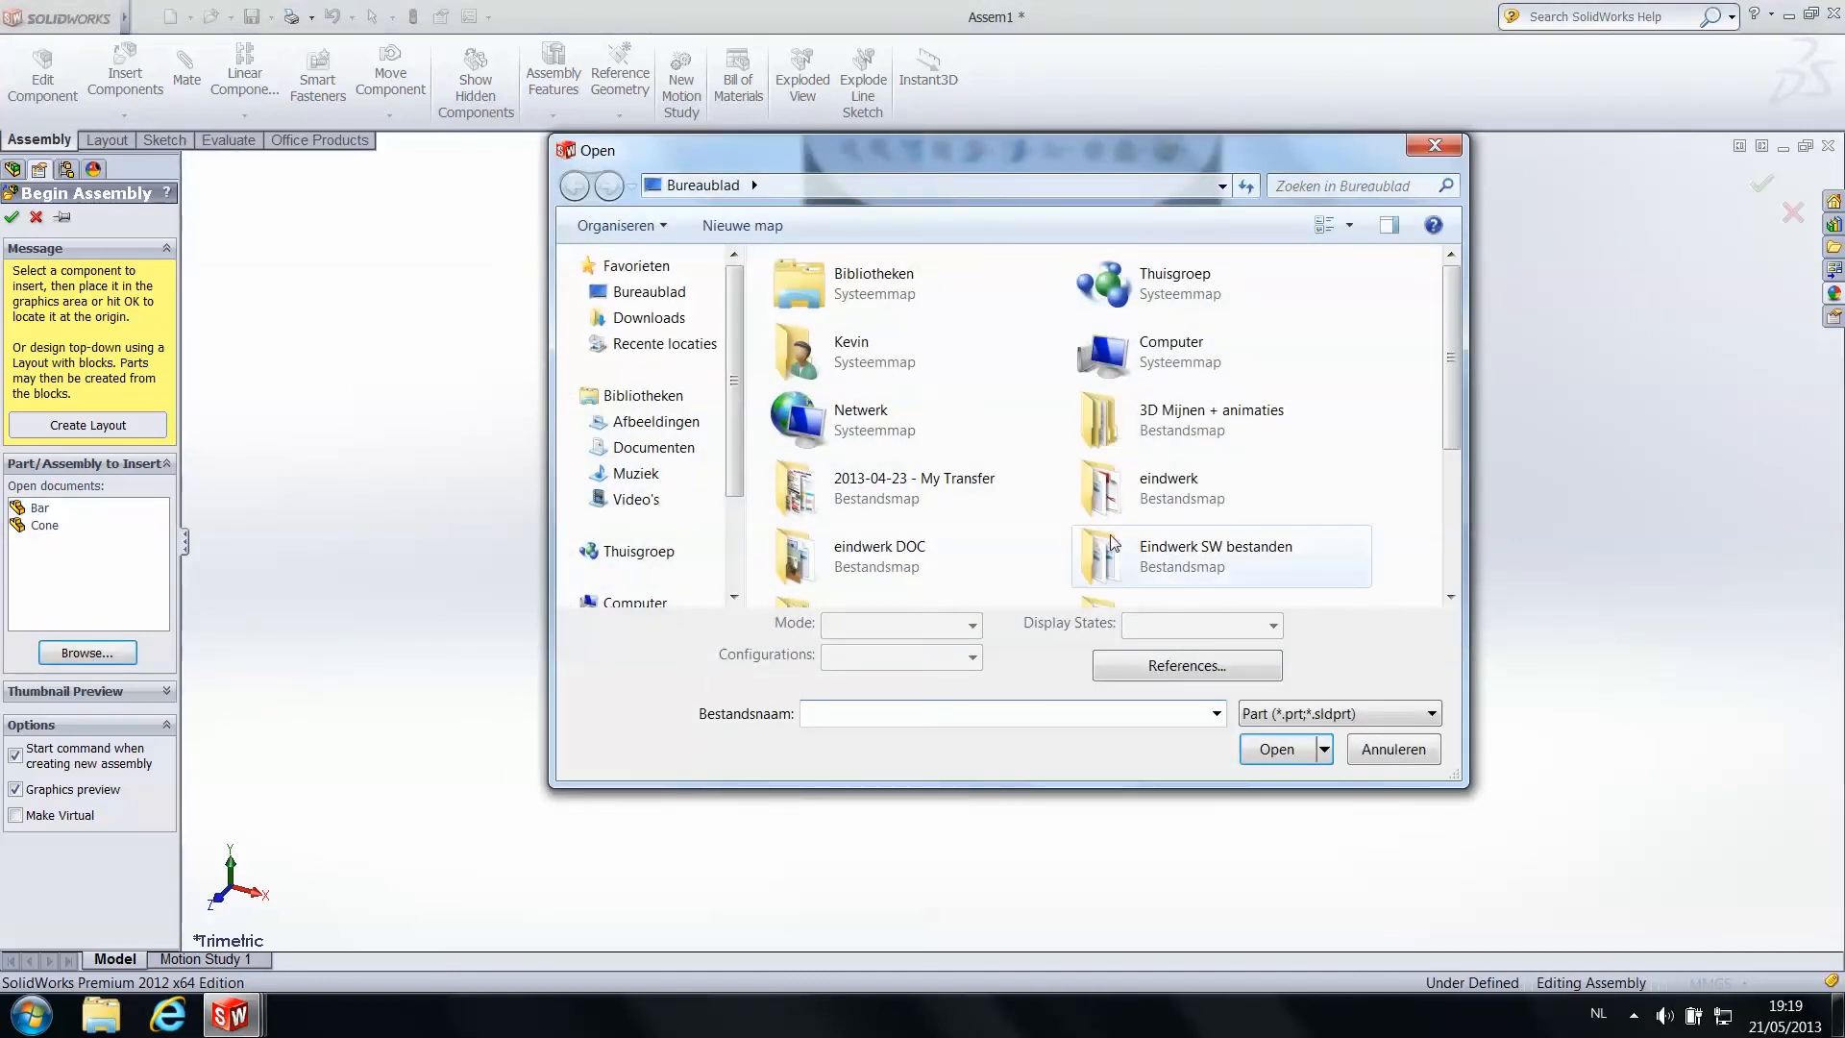
pyautogui.click(661, 296)
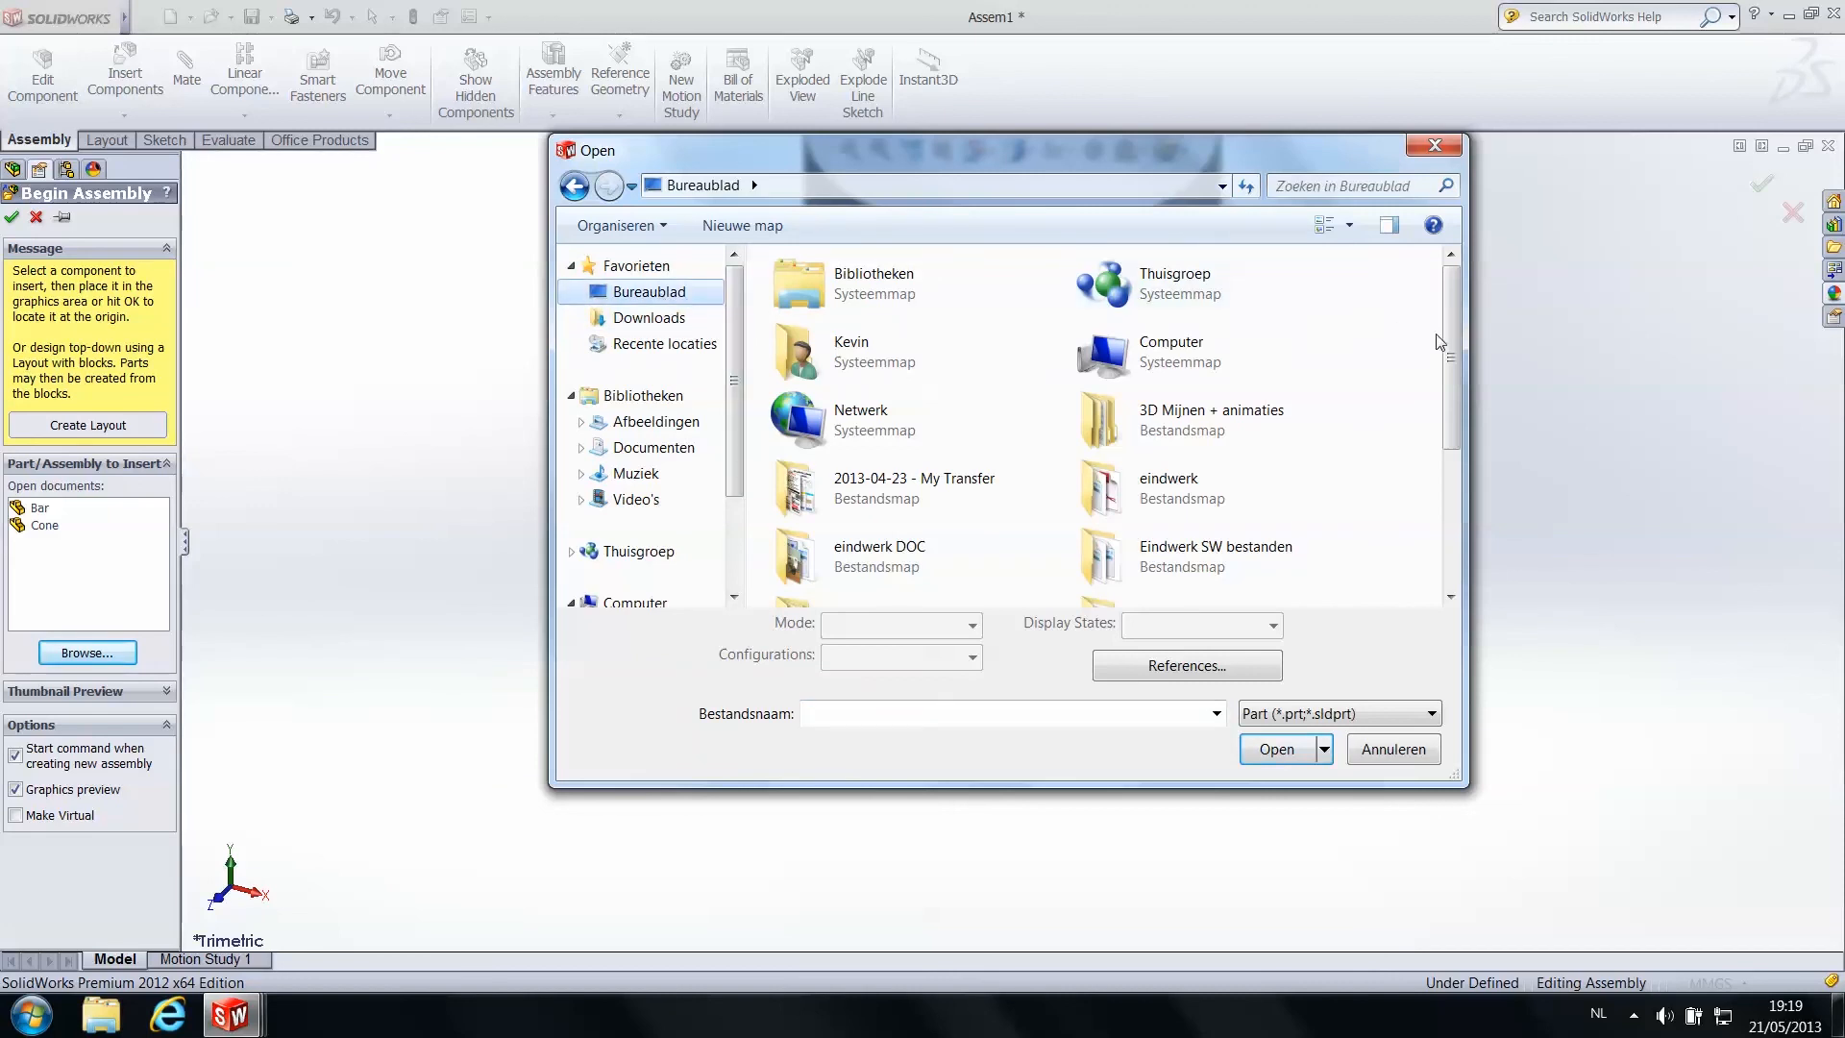
pyautogui.moveTo(1453, 319); pyautogui.dragTo(1452, 476)
pyautogui.click(942, 580)
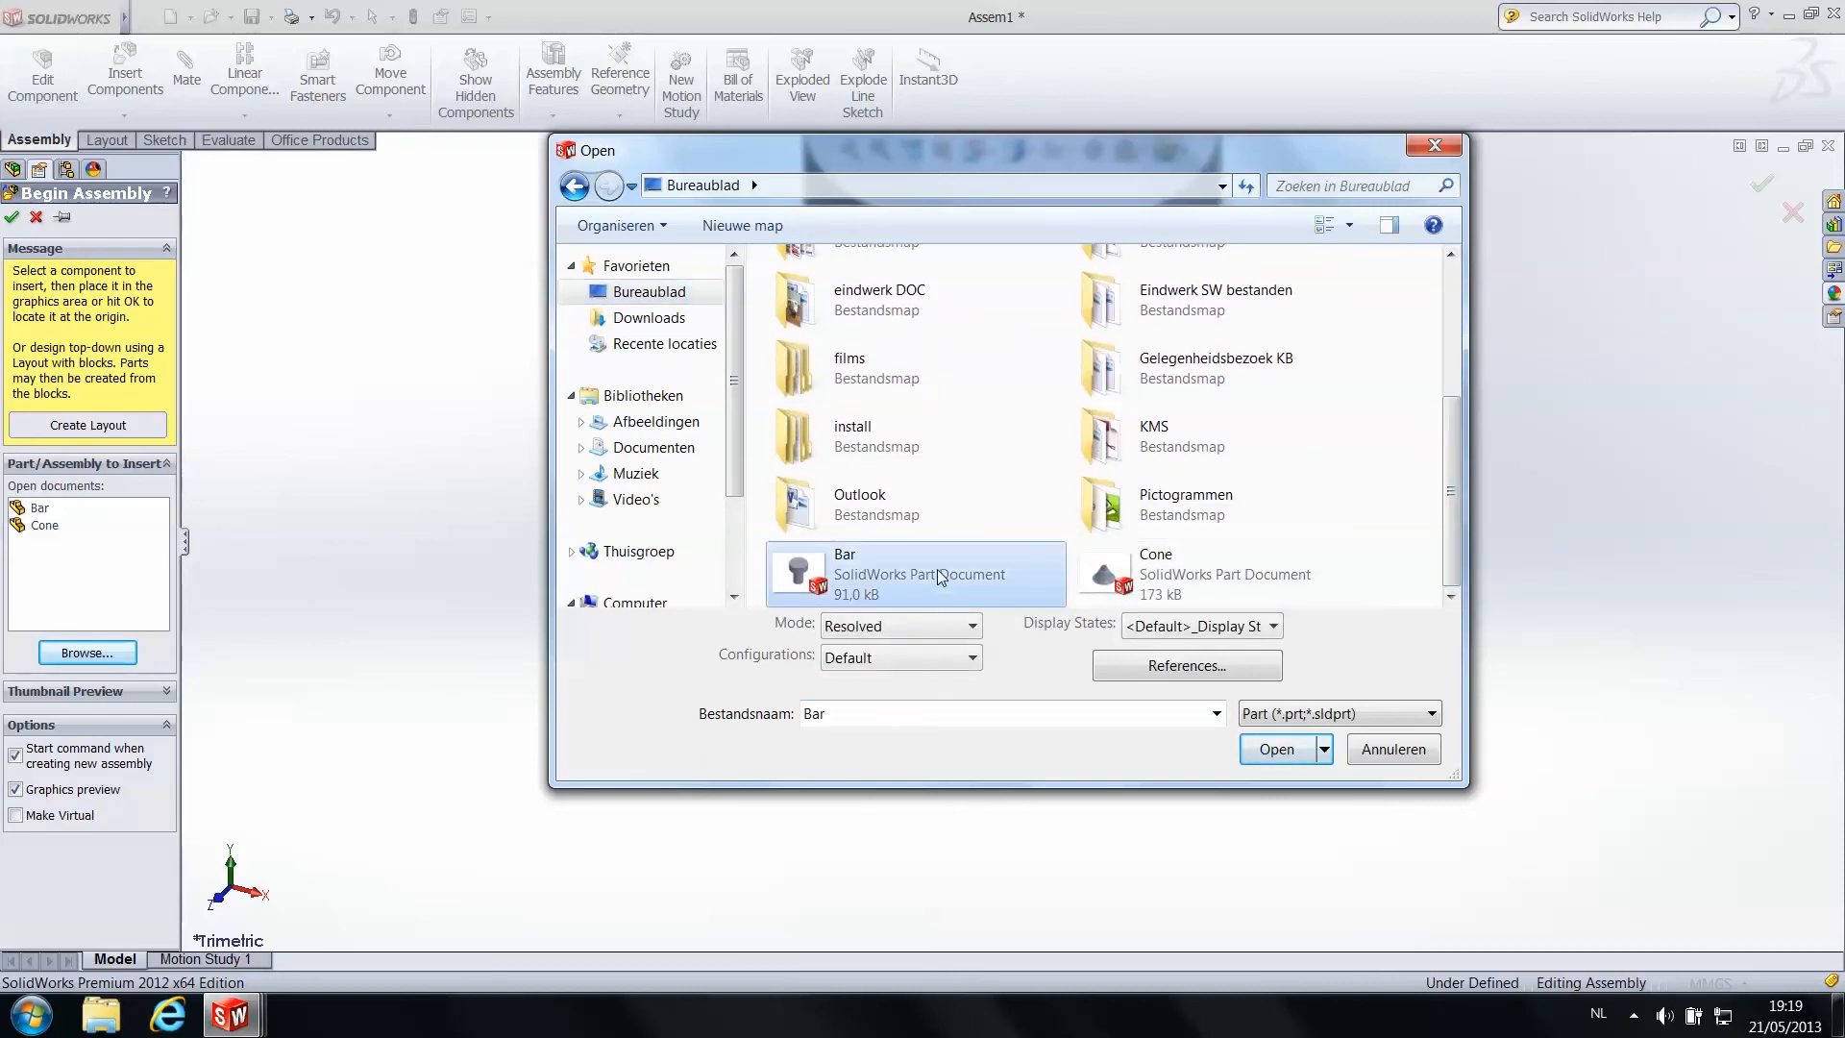
pyautogui.click(1105, 573)
pyautogui.doubleClick(985, 588)
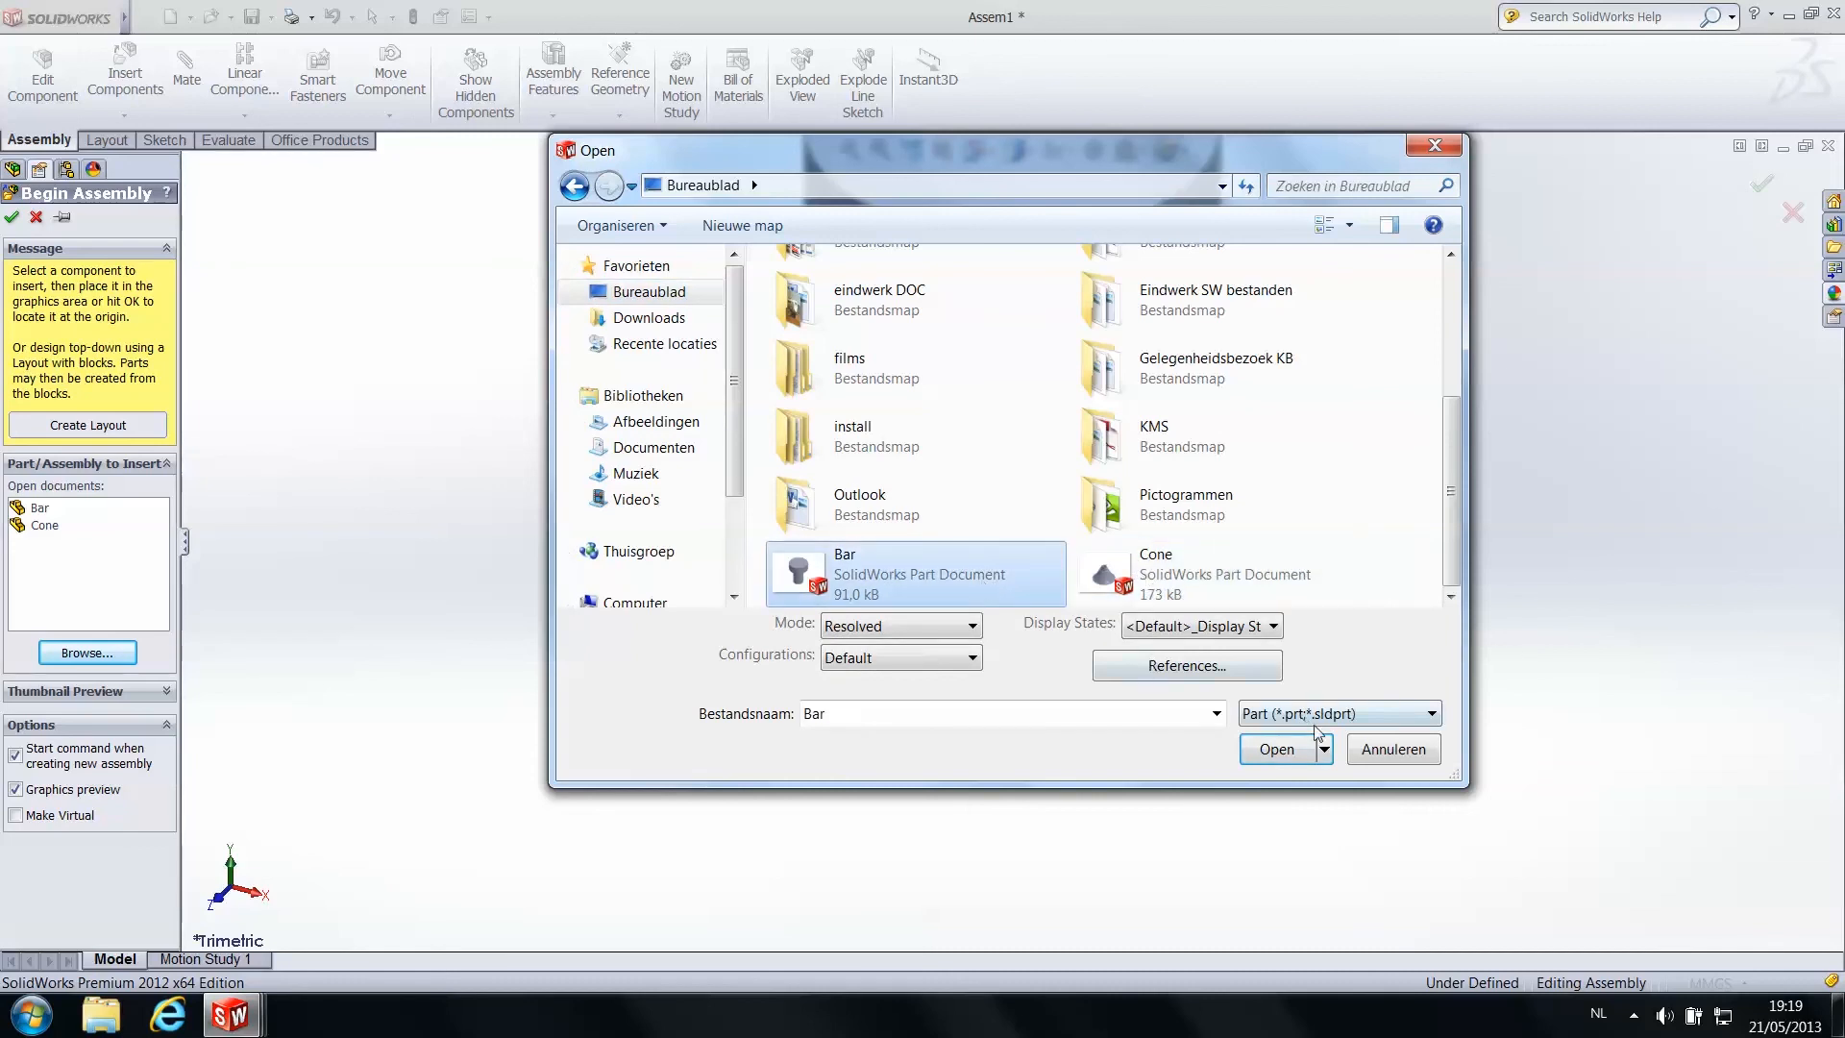
# Place the Bar part in the assembly's graphics area and accept the educational version warning
pyautogui.scroll(6, 983, 524)
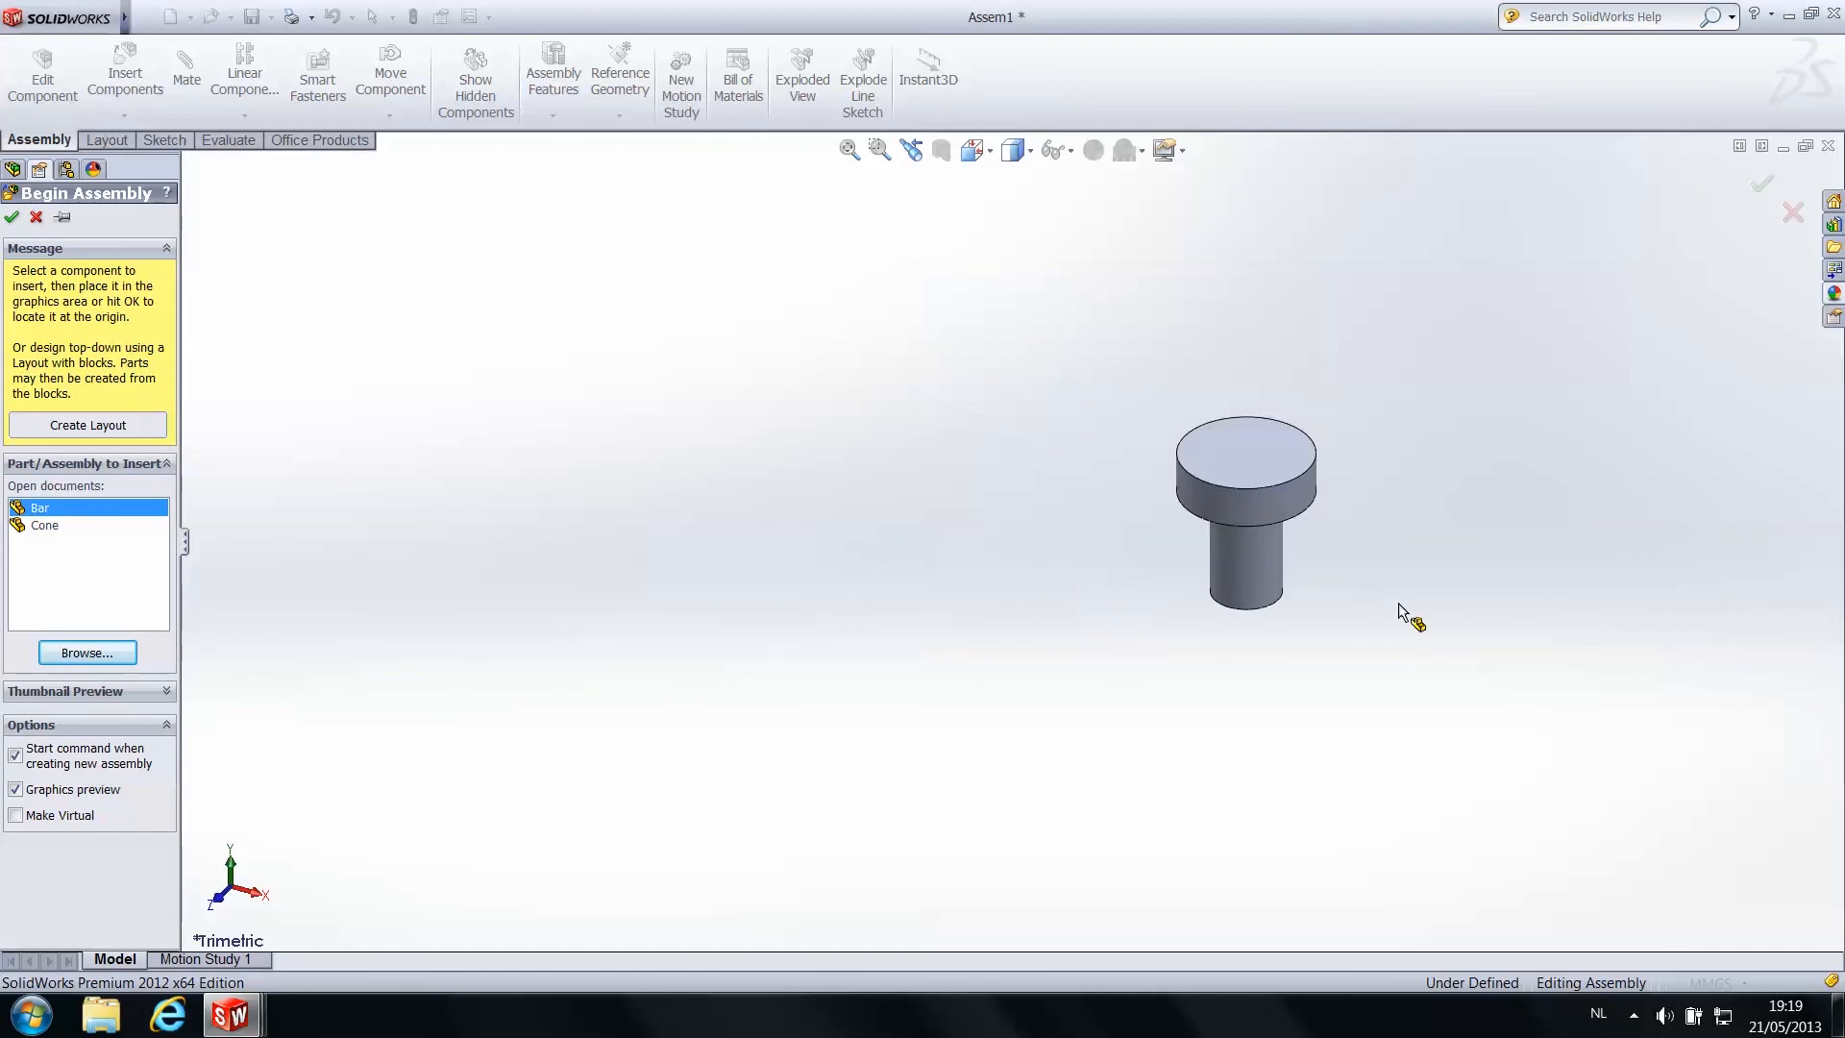
pyautogui.scroll(4, 889, 505)
pyautogui.scroll(-6, 1025, 466)
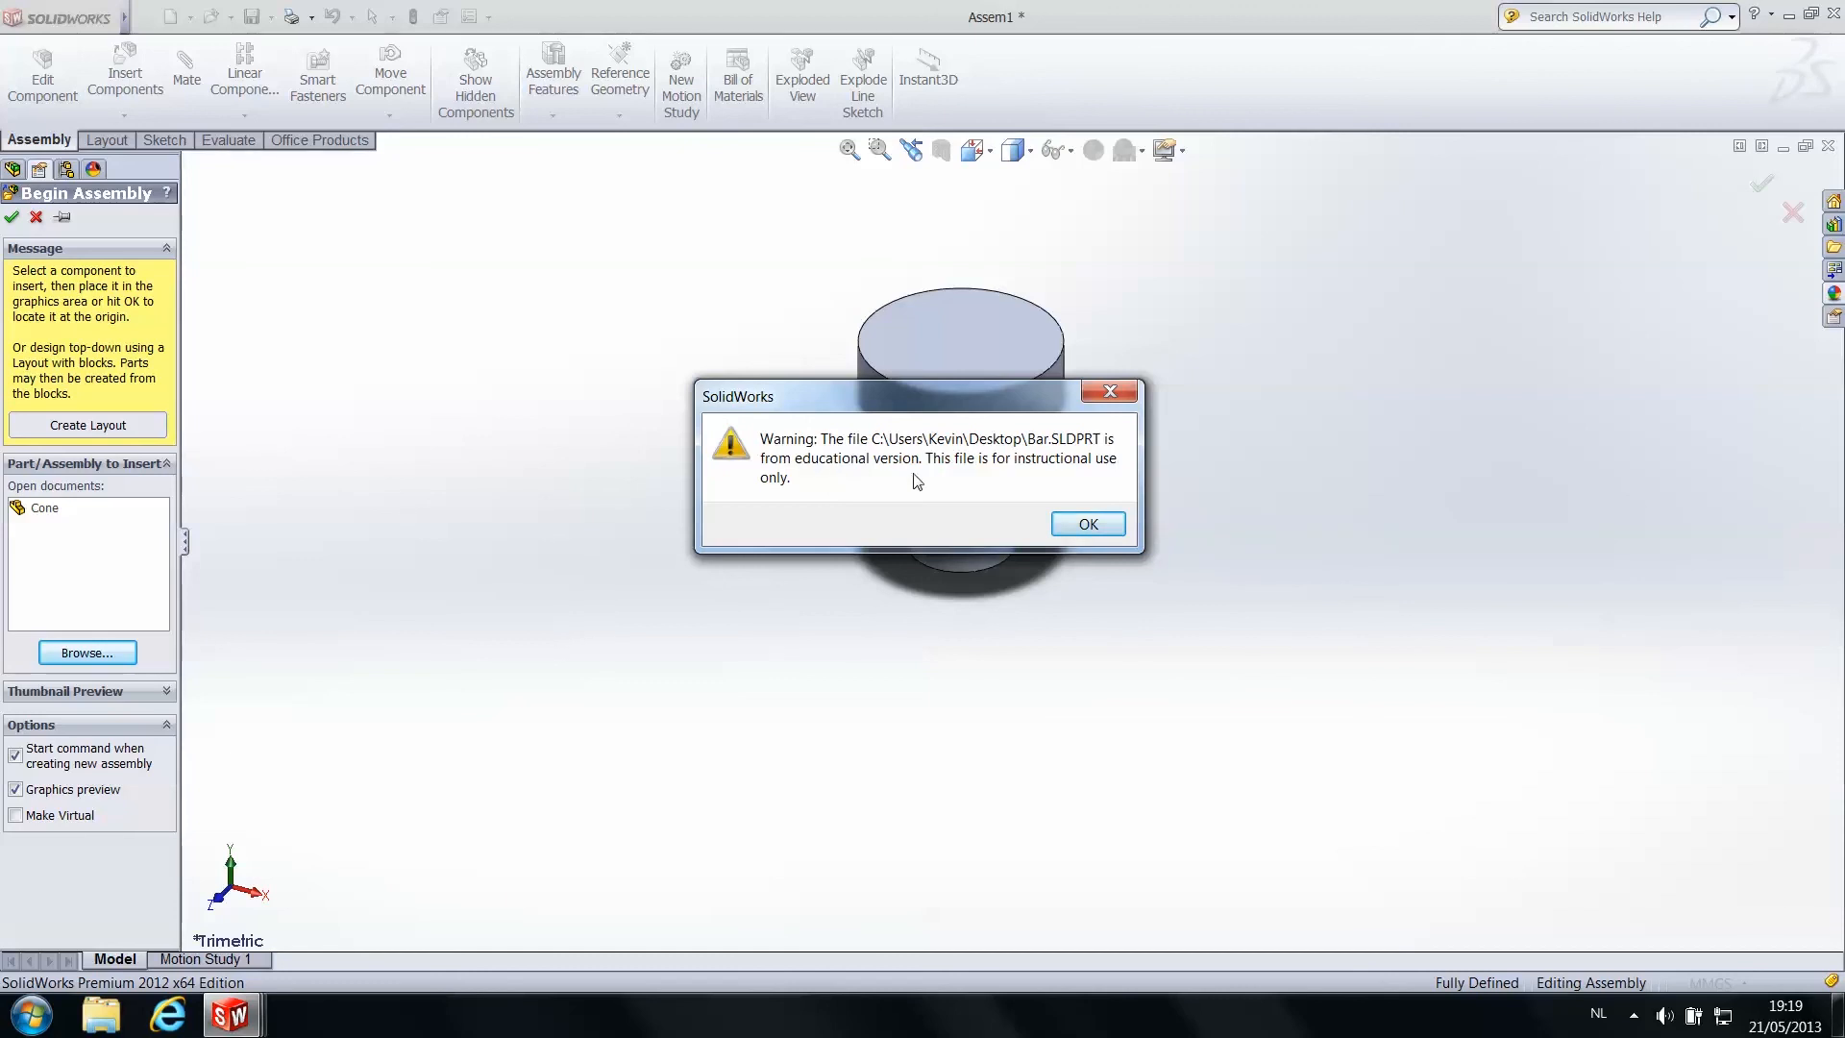
pyautogui.click(1083, 524)
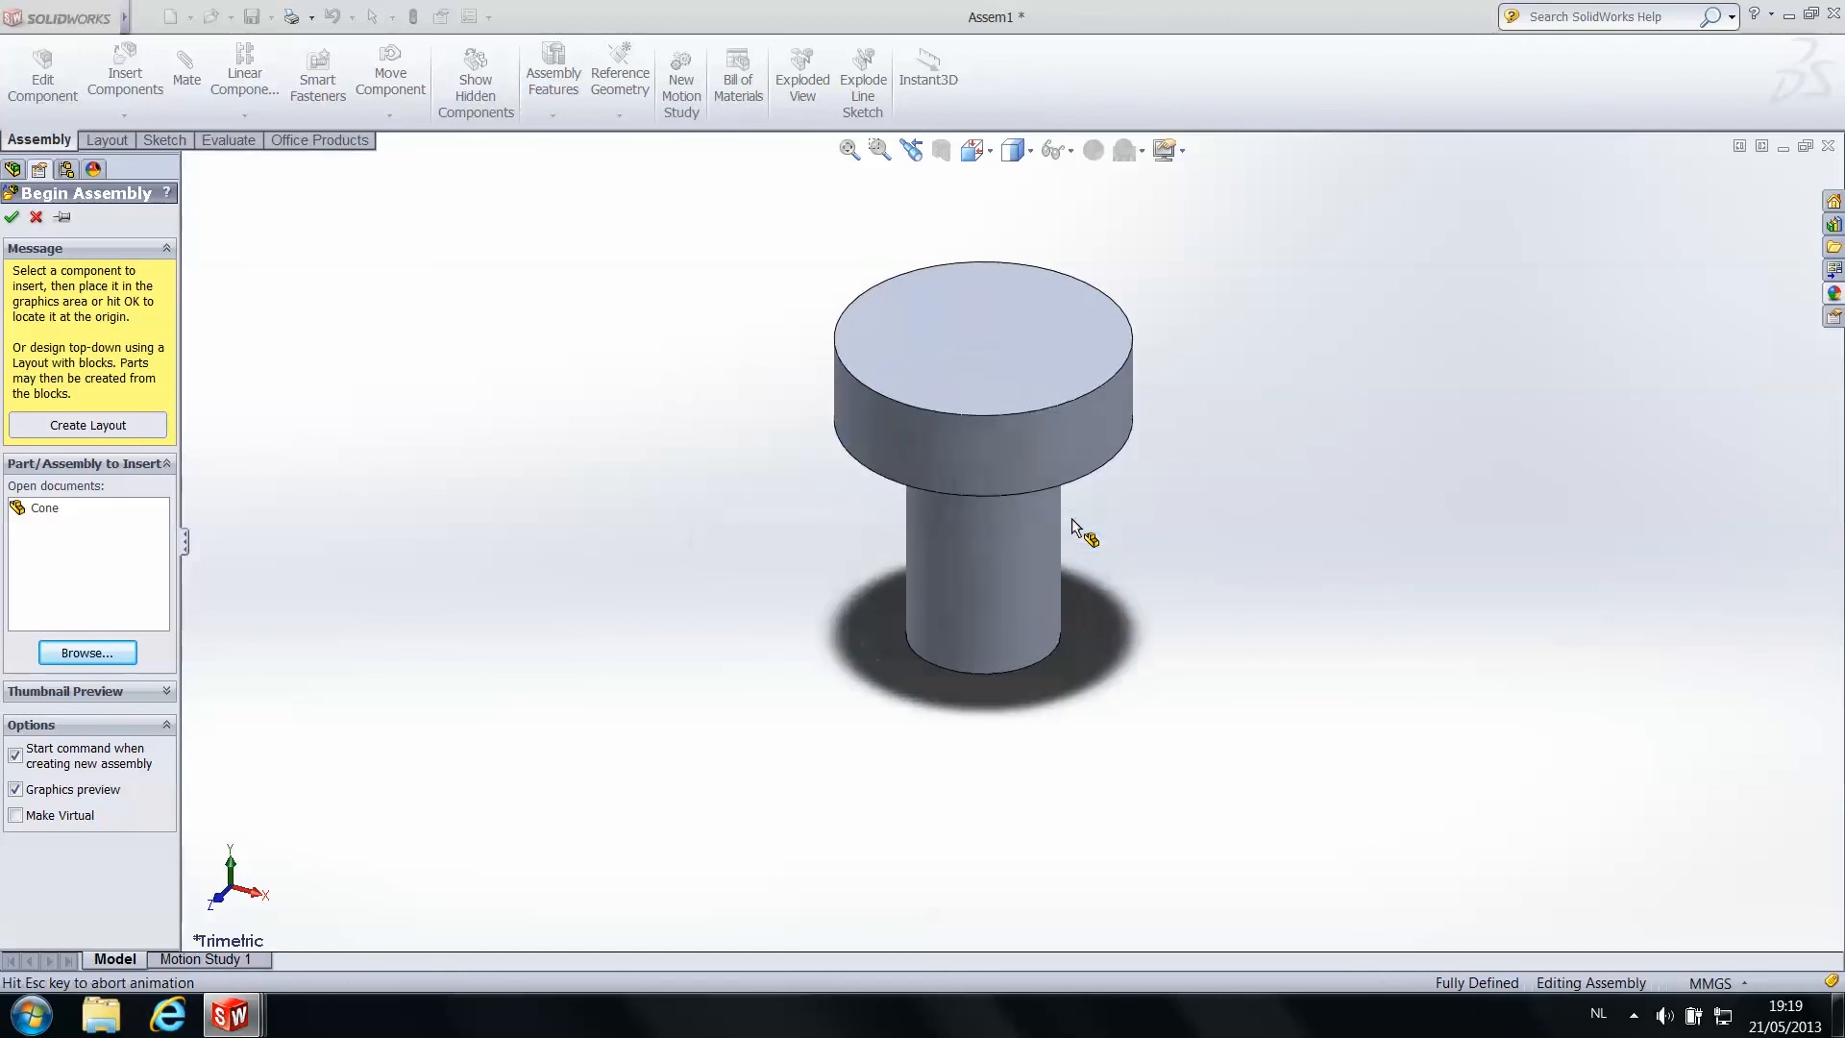
pyautogui.click(1084, 533)
# Insert the open Cone part in front of the Bar and accept the educational version warning
pyautogui.scroll(3, 1017, 523)
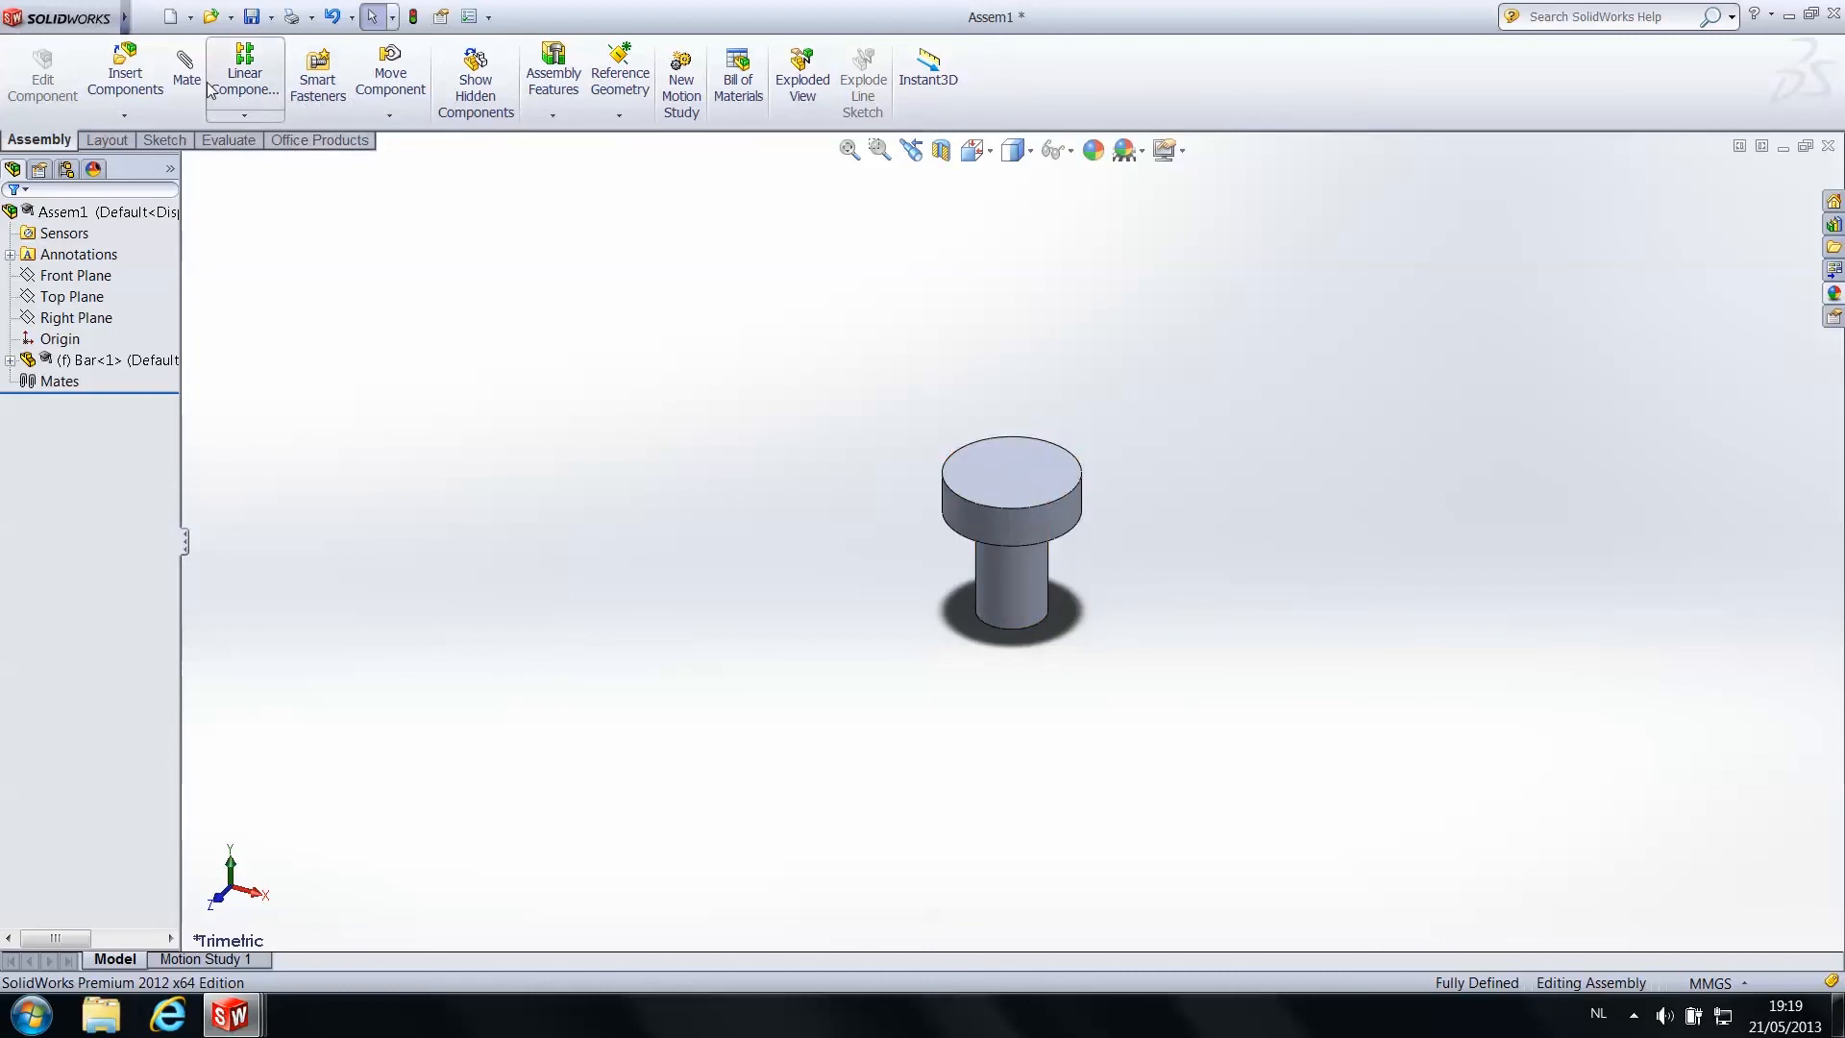
pyautogui.click(124, 77)
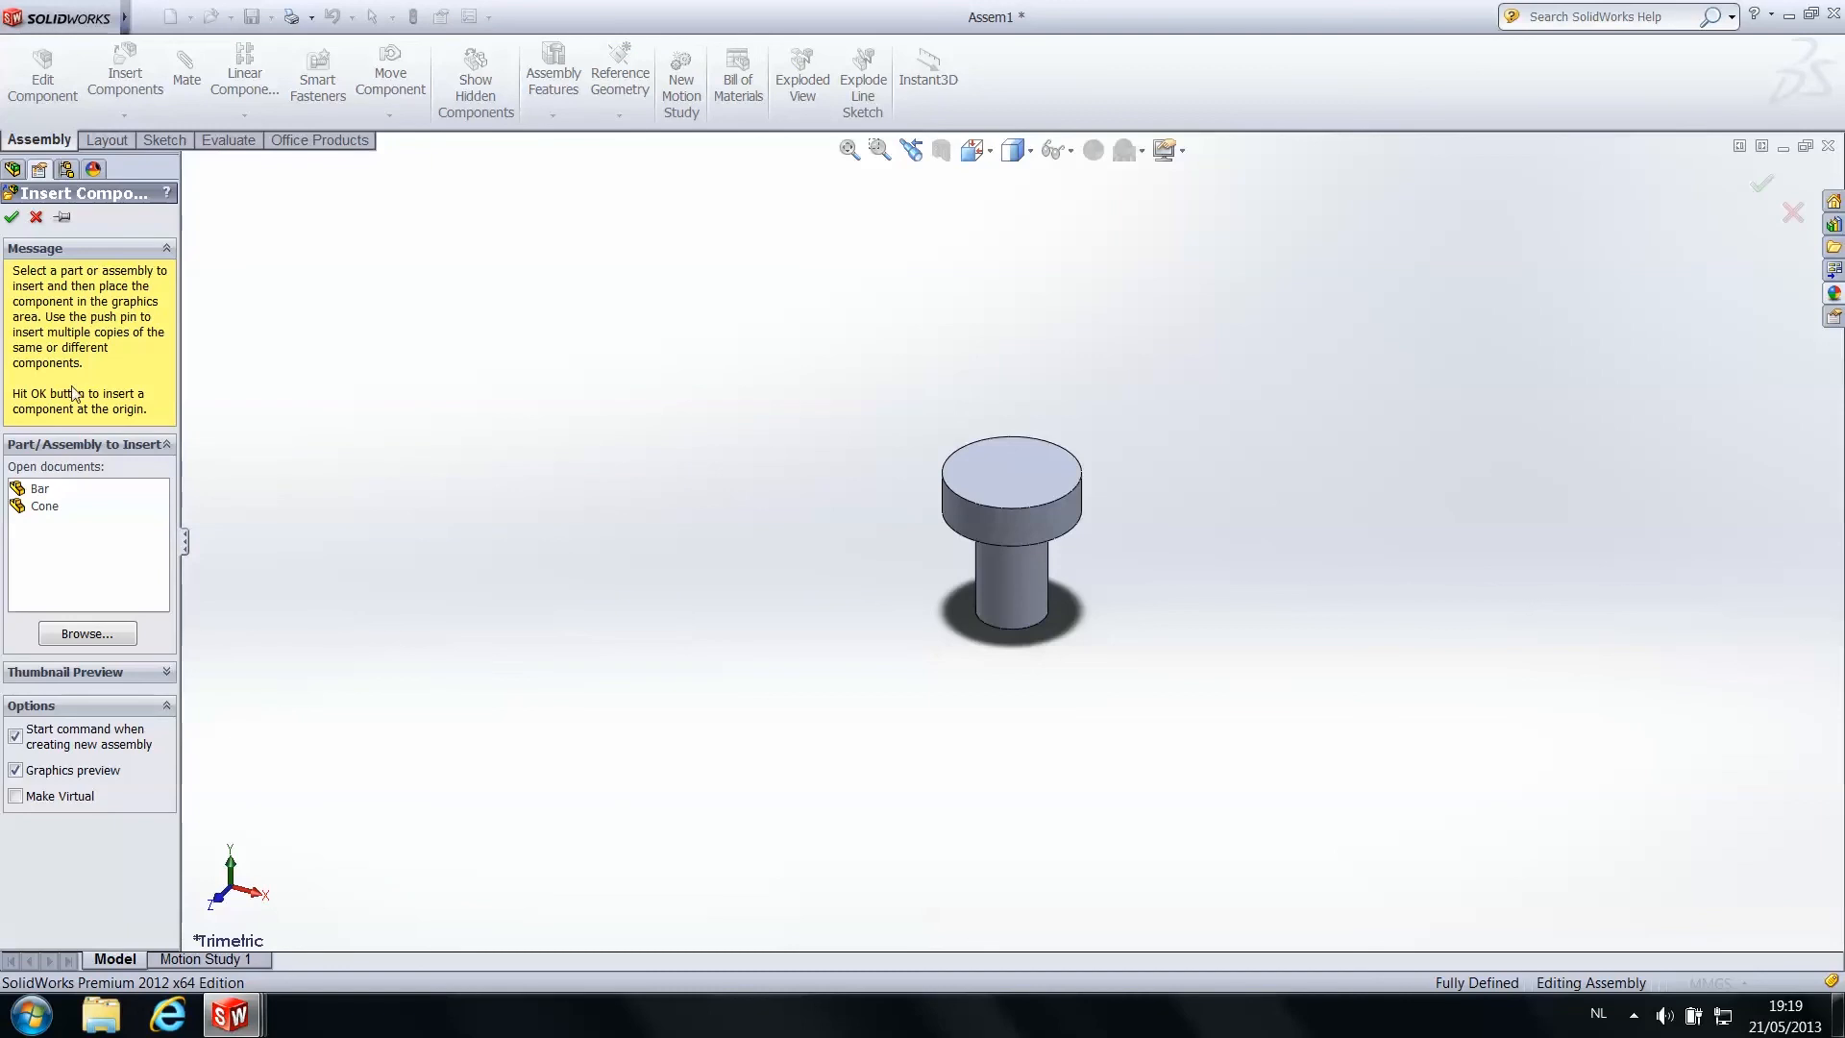
pyautogui.click(45, 506)
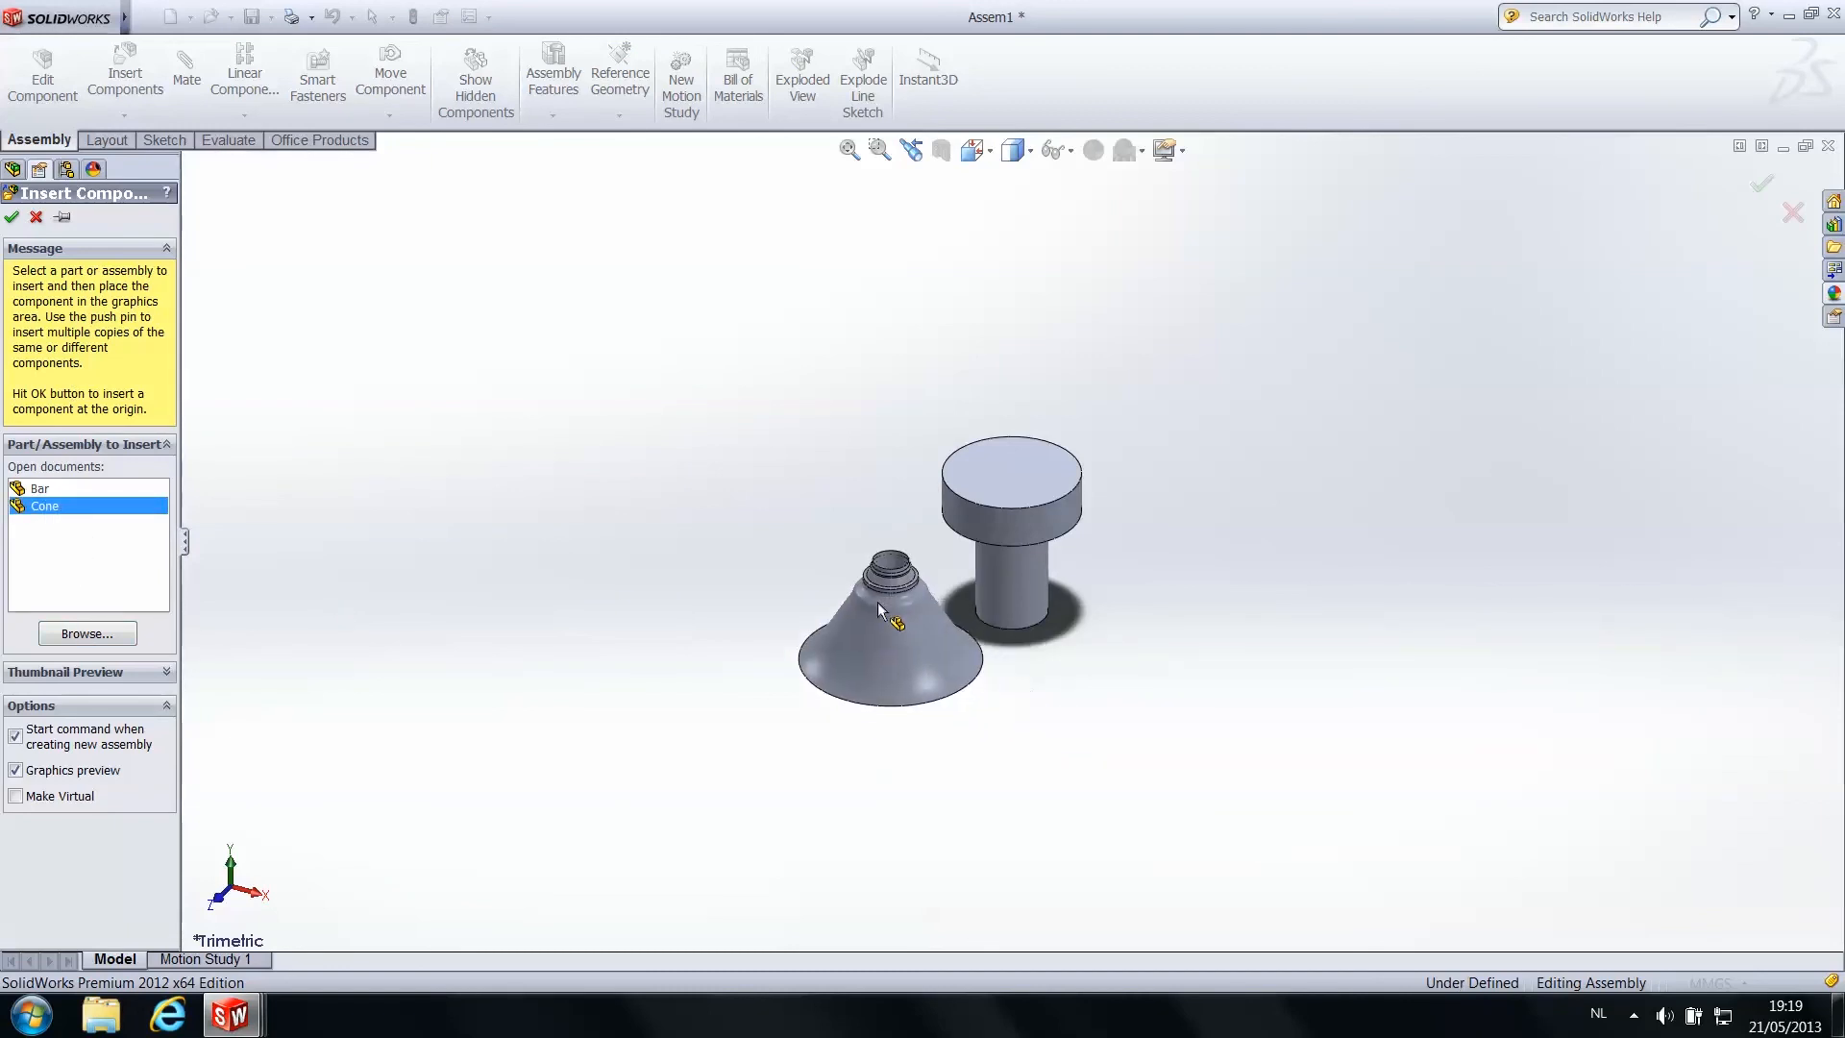
pyautogui.click(880, 659)
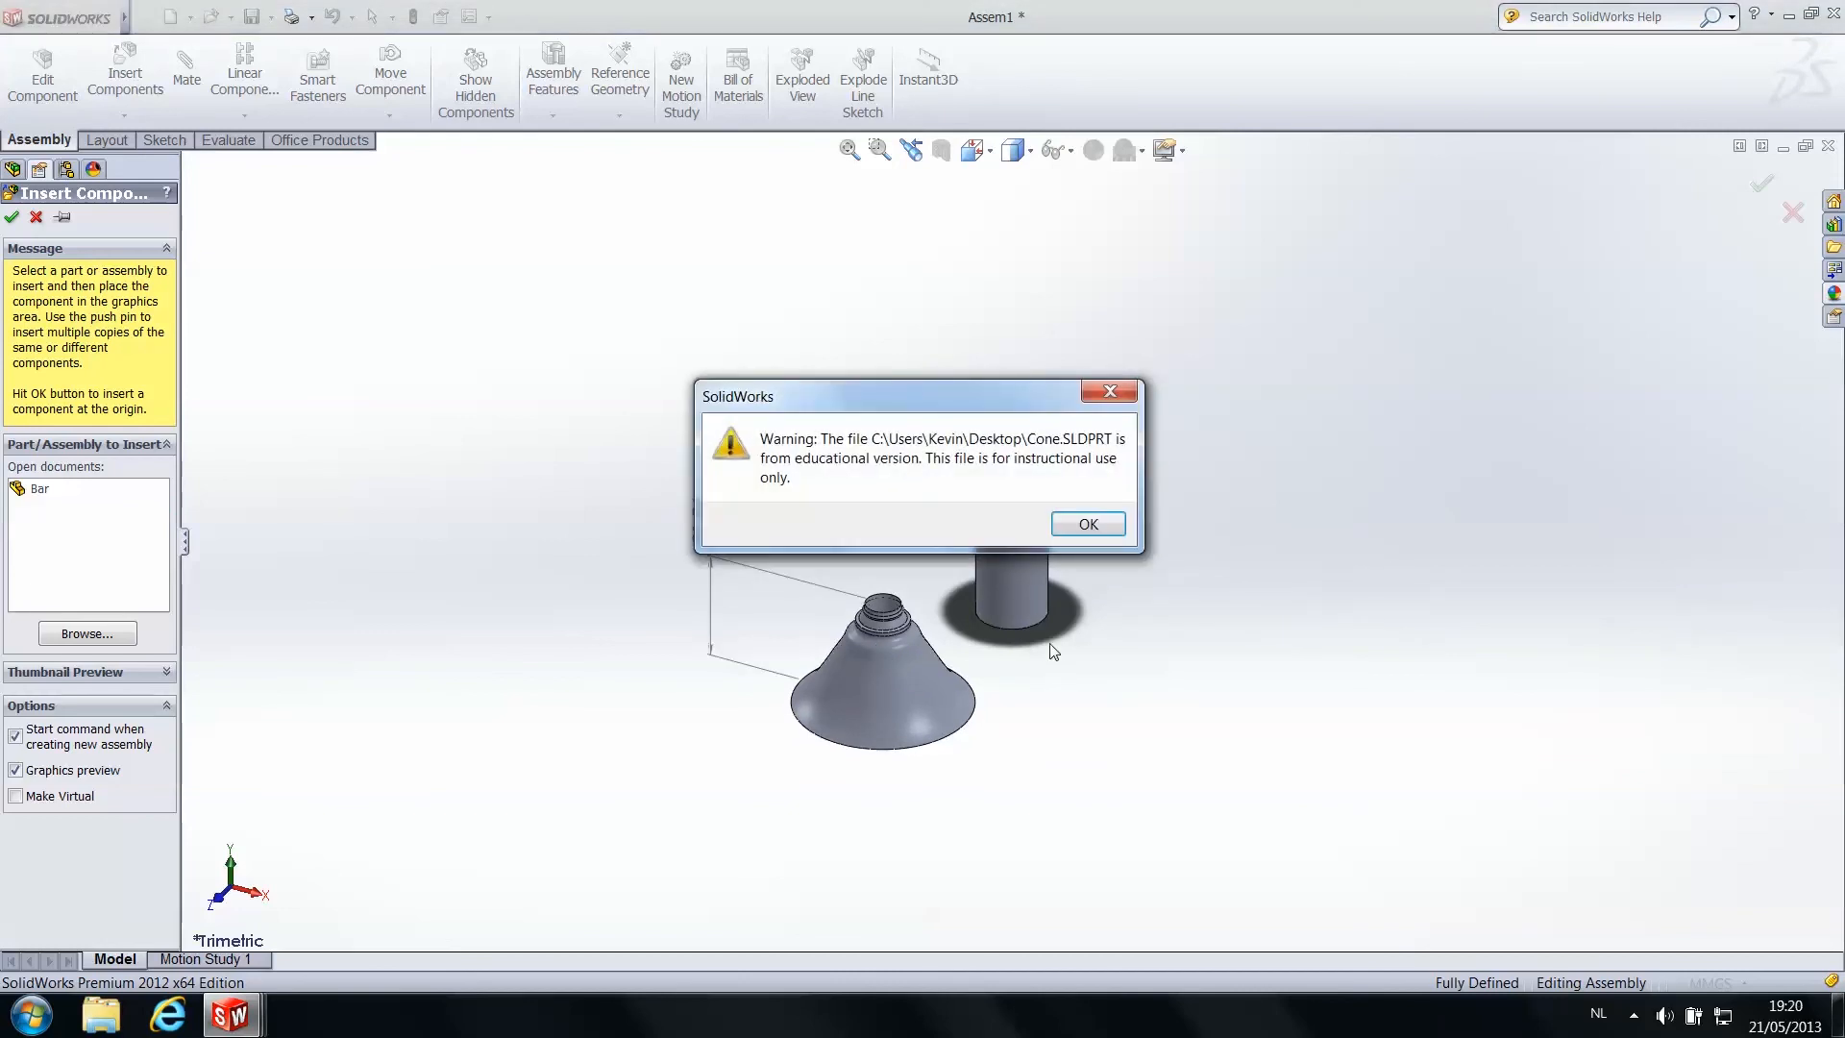
pyautogui.click(1083, 524)
# Try to move the Bar component by its head and by its shaft, and view both parts from several angles
pyautogui.moveTo(1053, 619); pyautogui.dragTo(890, 758, button='middle')
pyautogui.click(875, 519)
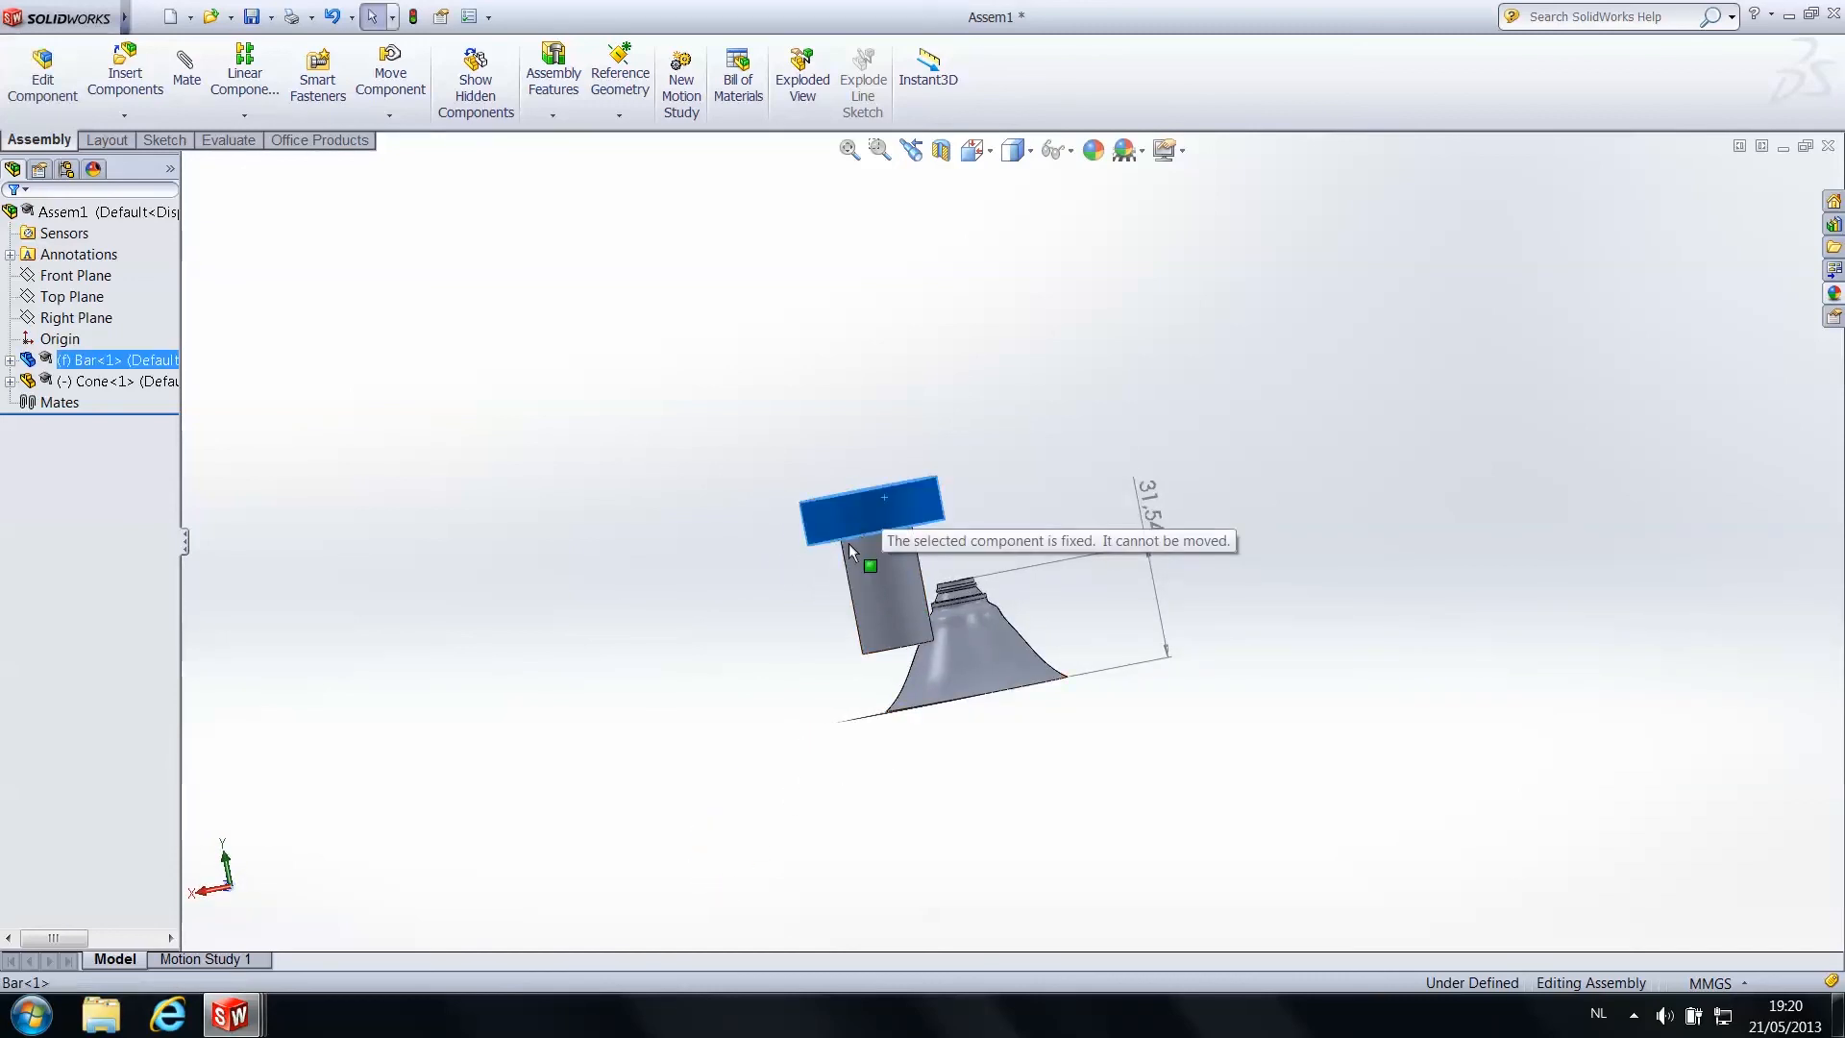
pyautogui.moveTo(832, 524); pyautogui.dragTo(891, 514)
pyautogui.moveTo(1069, 579); pyautogui.dragTo(951, 615, button='middle')
pyautogui.moveTo(855, 601); pyautogui.dragTo(846, 625)
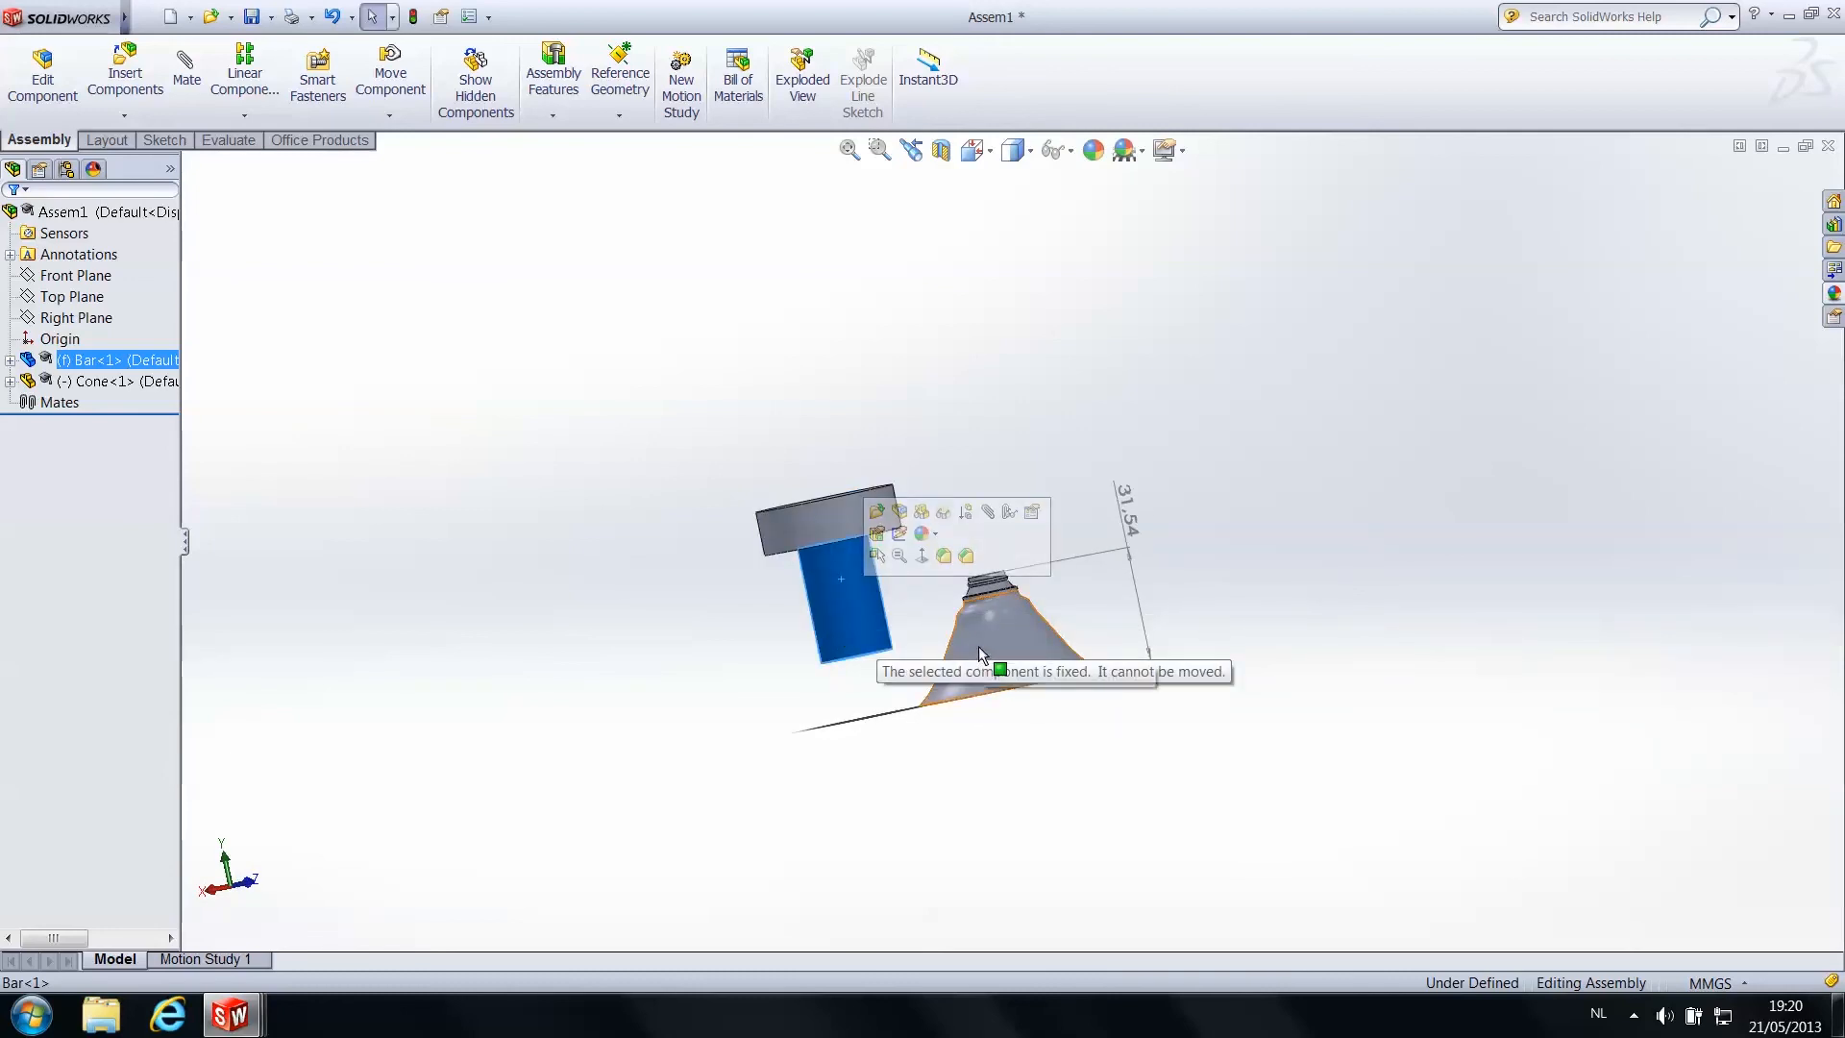
pyautogui.scroll(-3, 990, 639)
pyautogui.moveTo(986, 637); pyautogui.dragTo(1316, 532, button='middle')
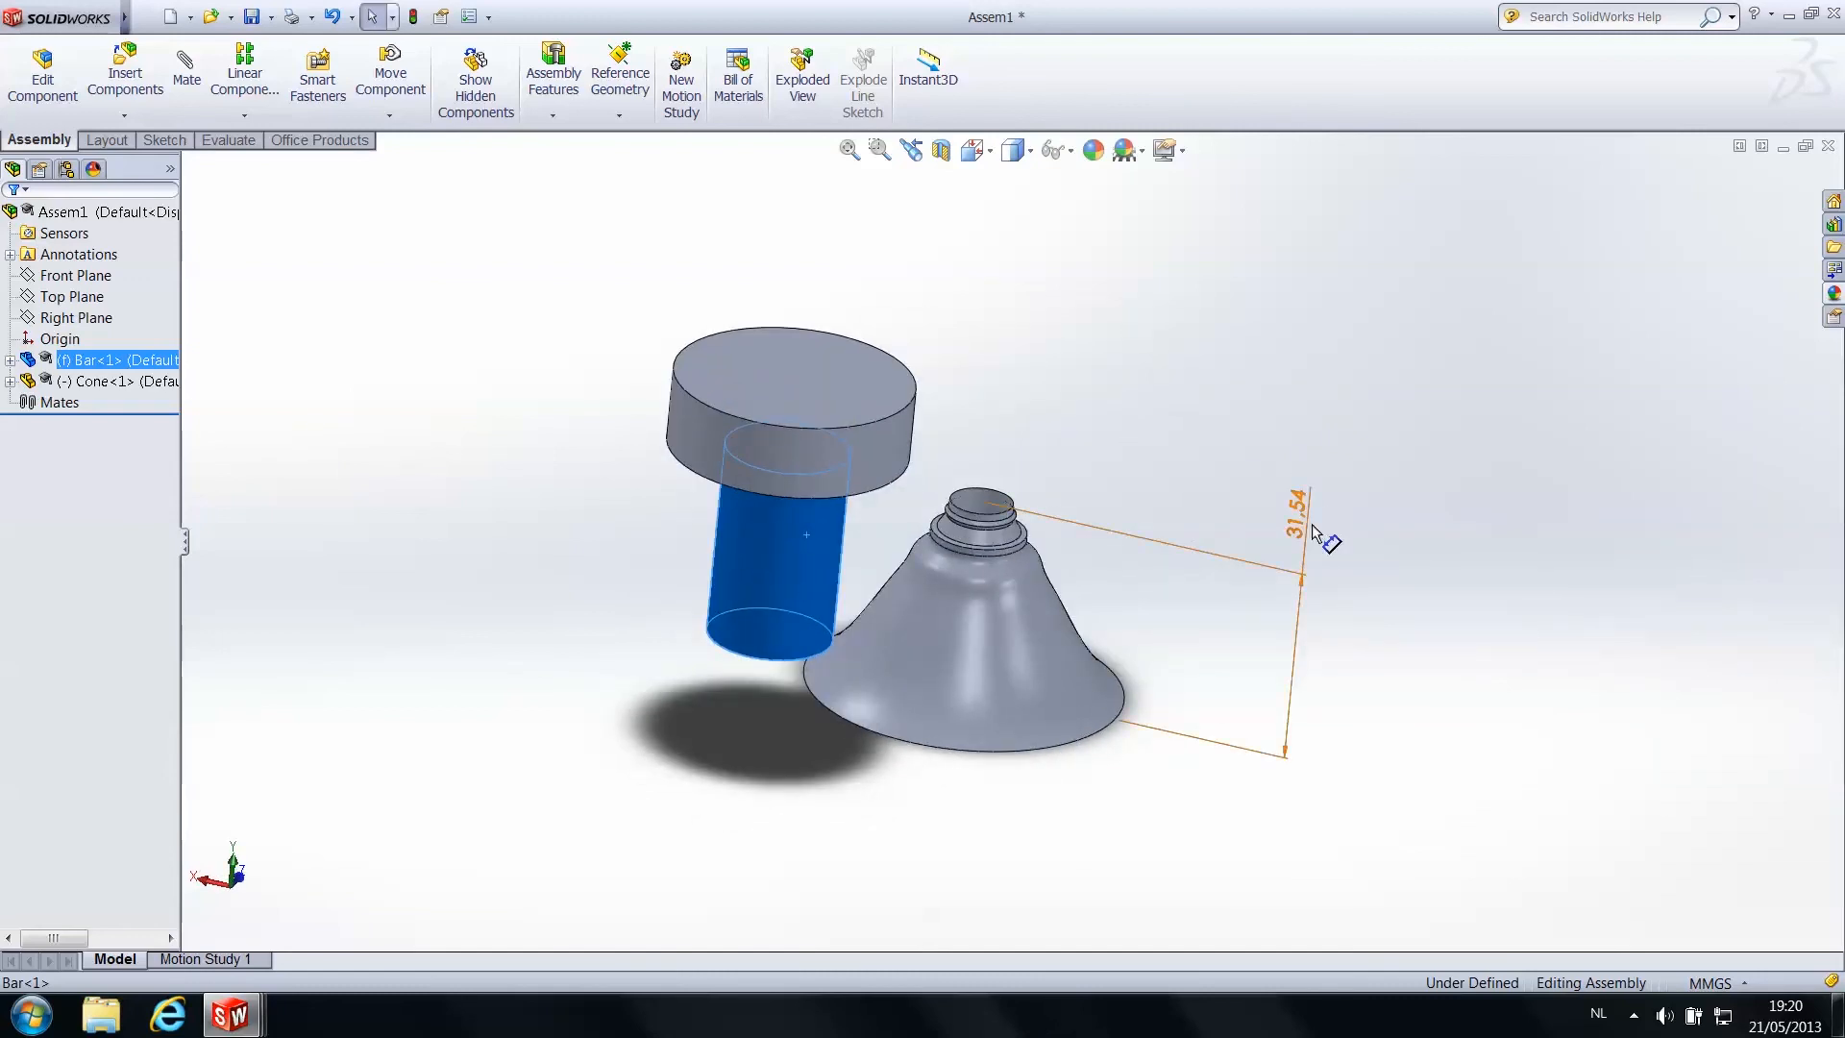
# Examine the Cone's central hole and the Bar's shaft from above and below to compare their diameters
pyautogui.moveTo(992, 522); pyautogui.dragTo(970, 735, button='middle')
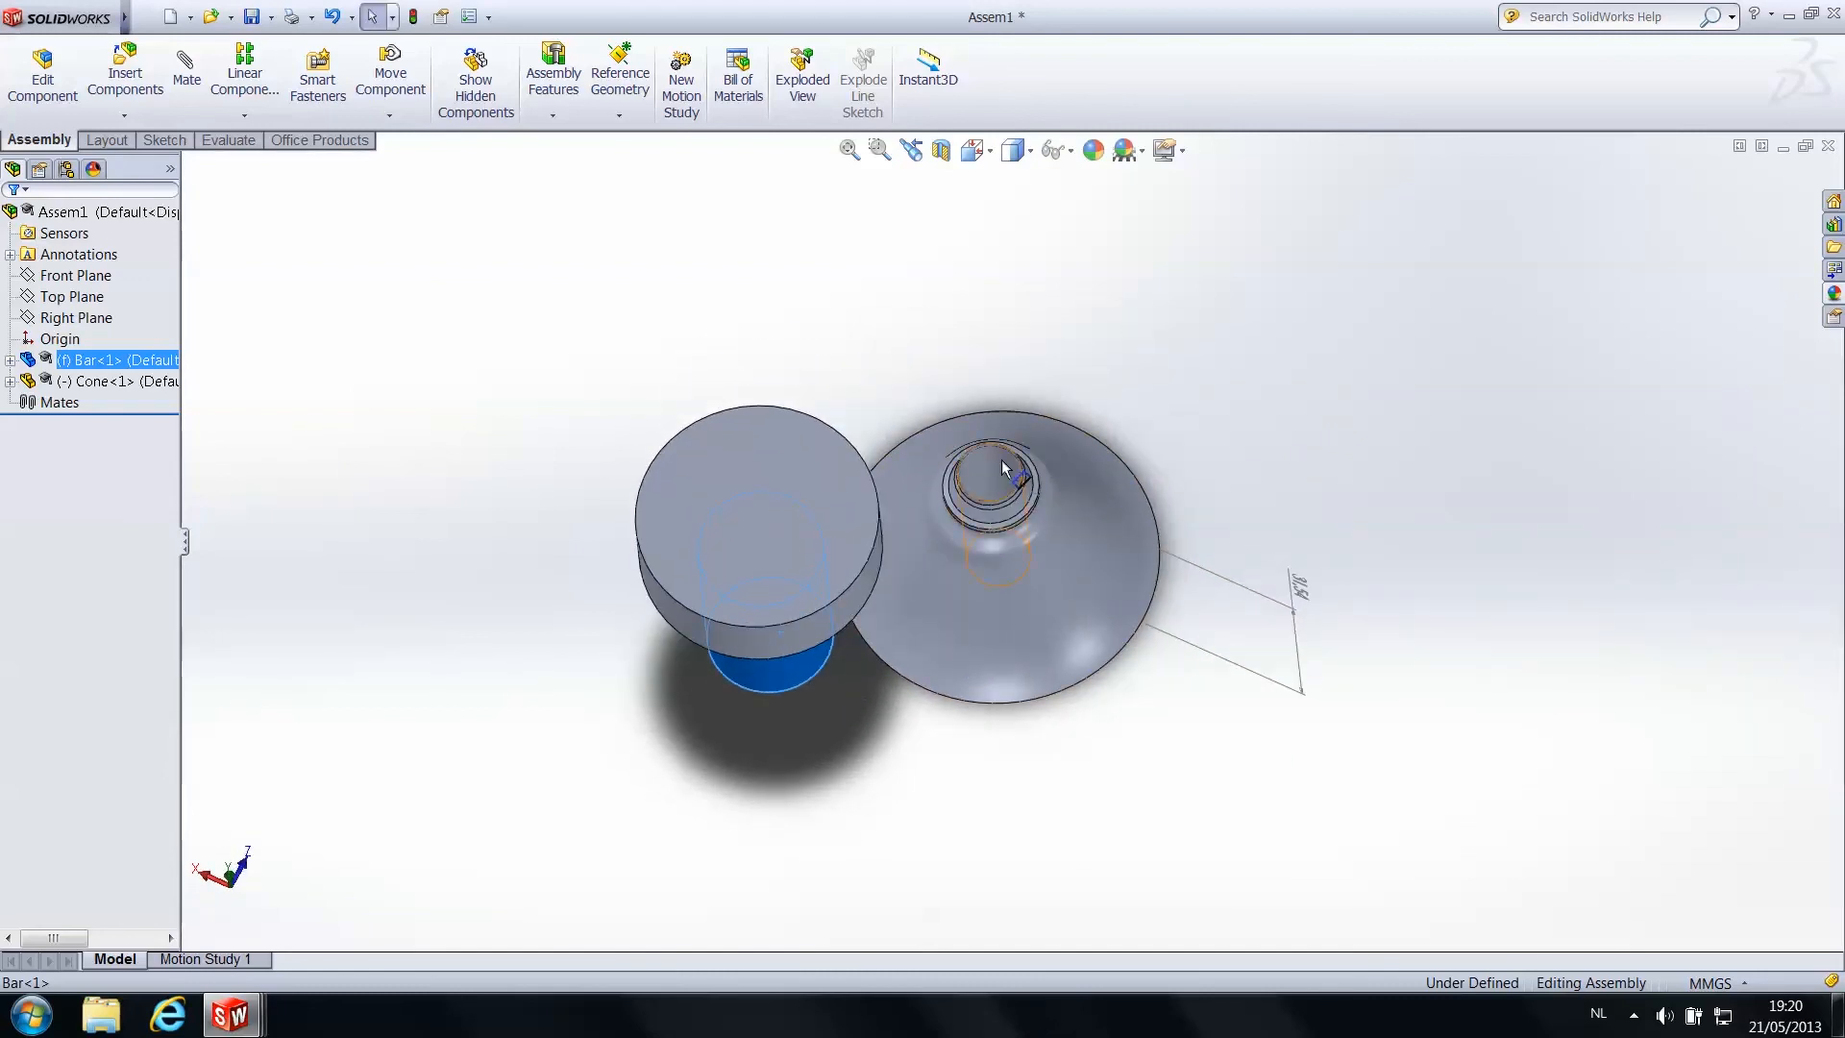
pyautogui.scroll(-6, 1015, 480)
pyautogui.moveTo(1020, 509); pyautogui.dragTo(960, 630, button='middle')
pyautogui.scroll(4, 980, 711)
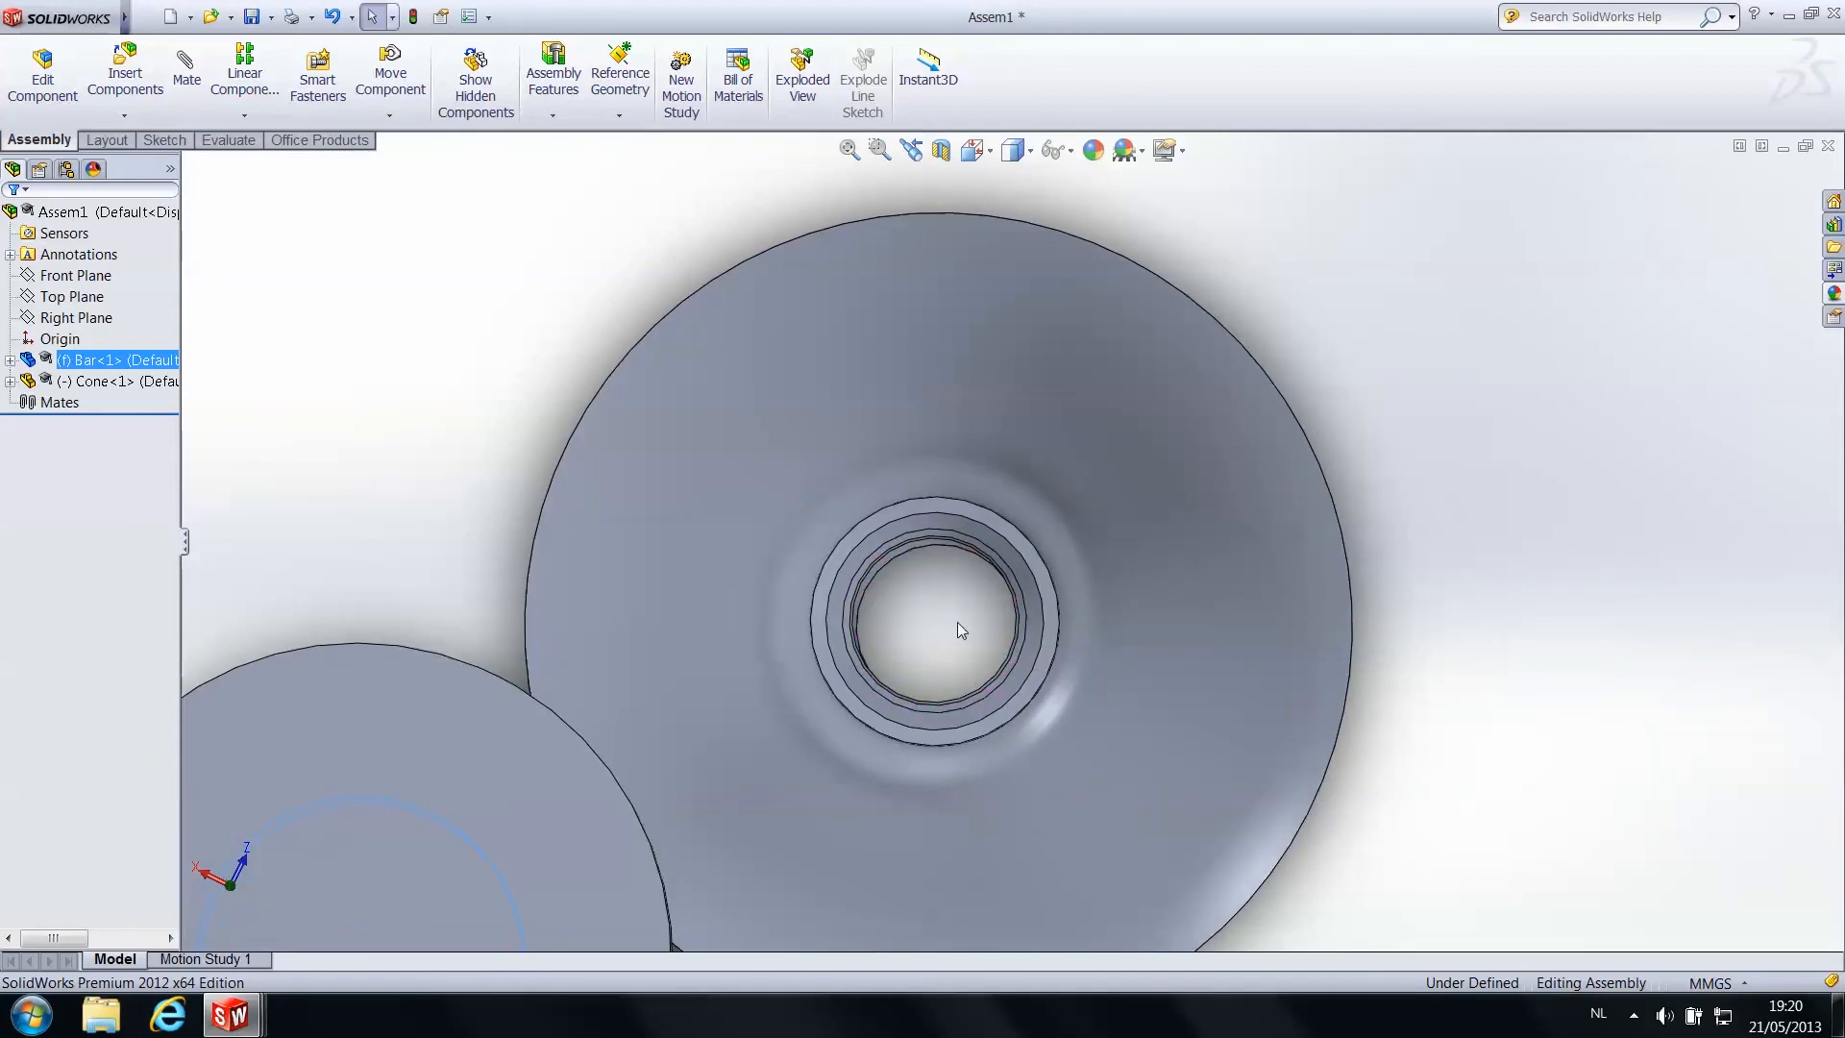
pyautogui.moveTo(854, 761); pyautogui.dragTo(730, 702, button='middle')
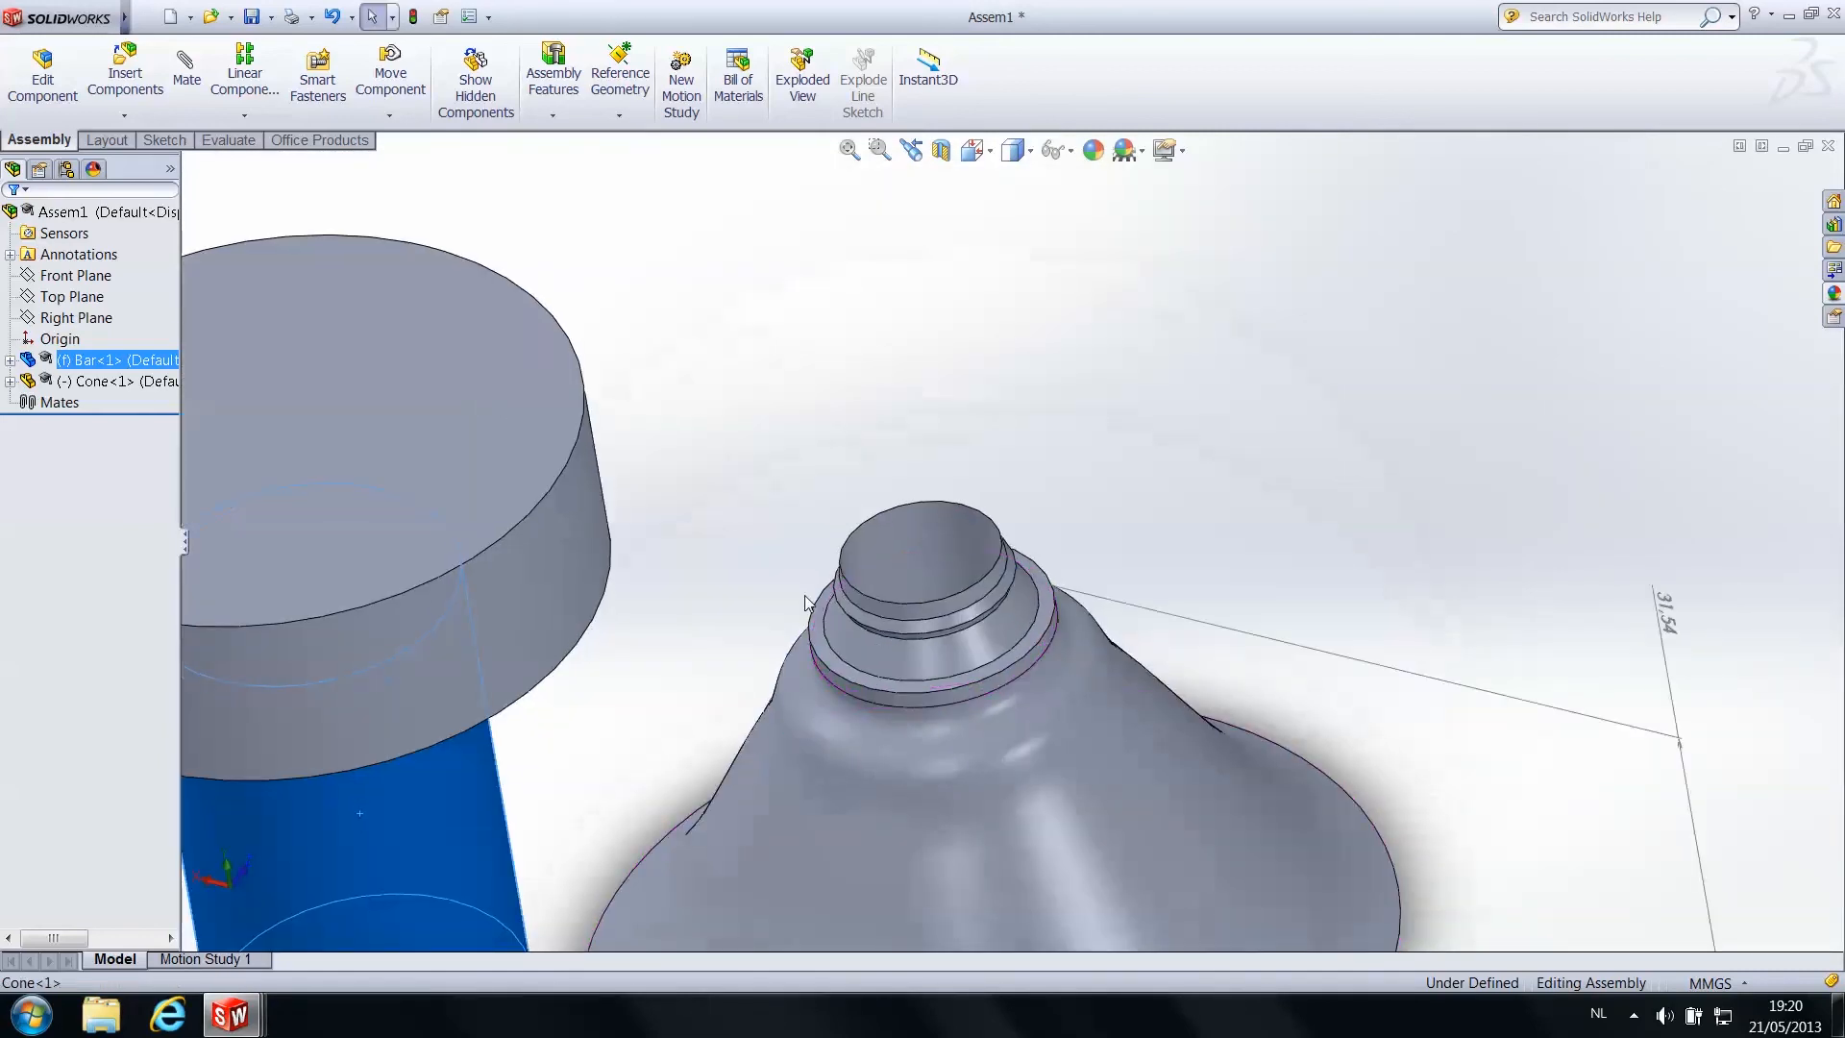
pyautogui.scroll(3, 705, 680)
pyautogui.click(689, 711)
pyautogui.moveTo(689, 711); pyautogui.dragTo(699, 612, button='middle')
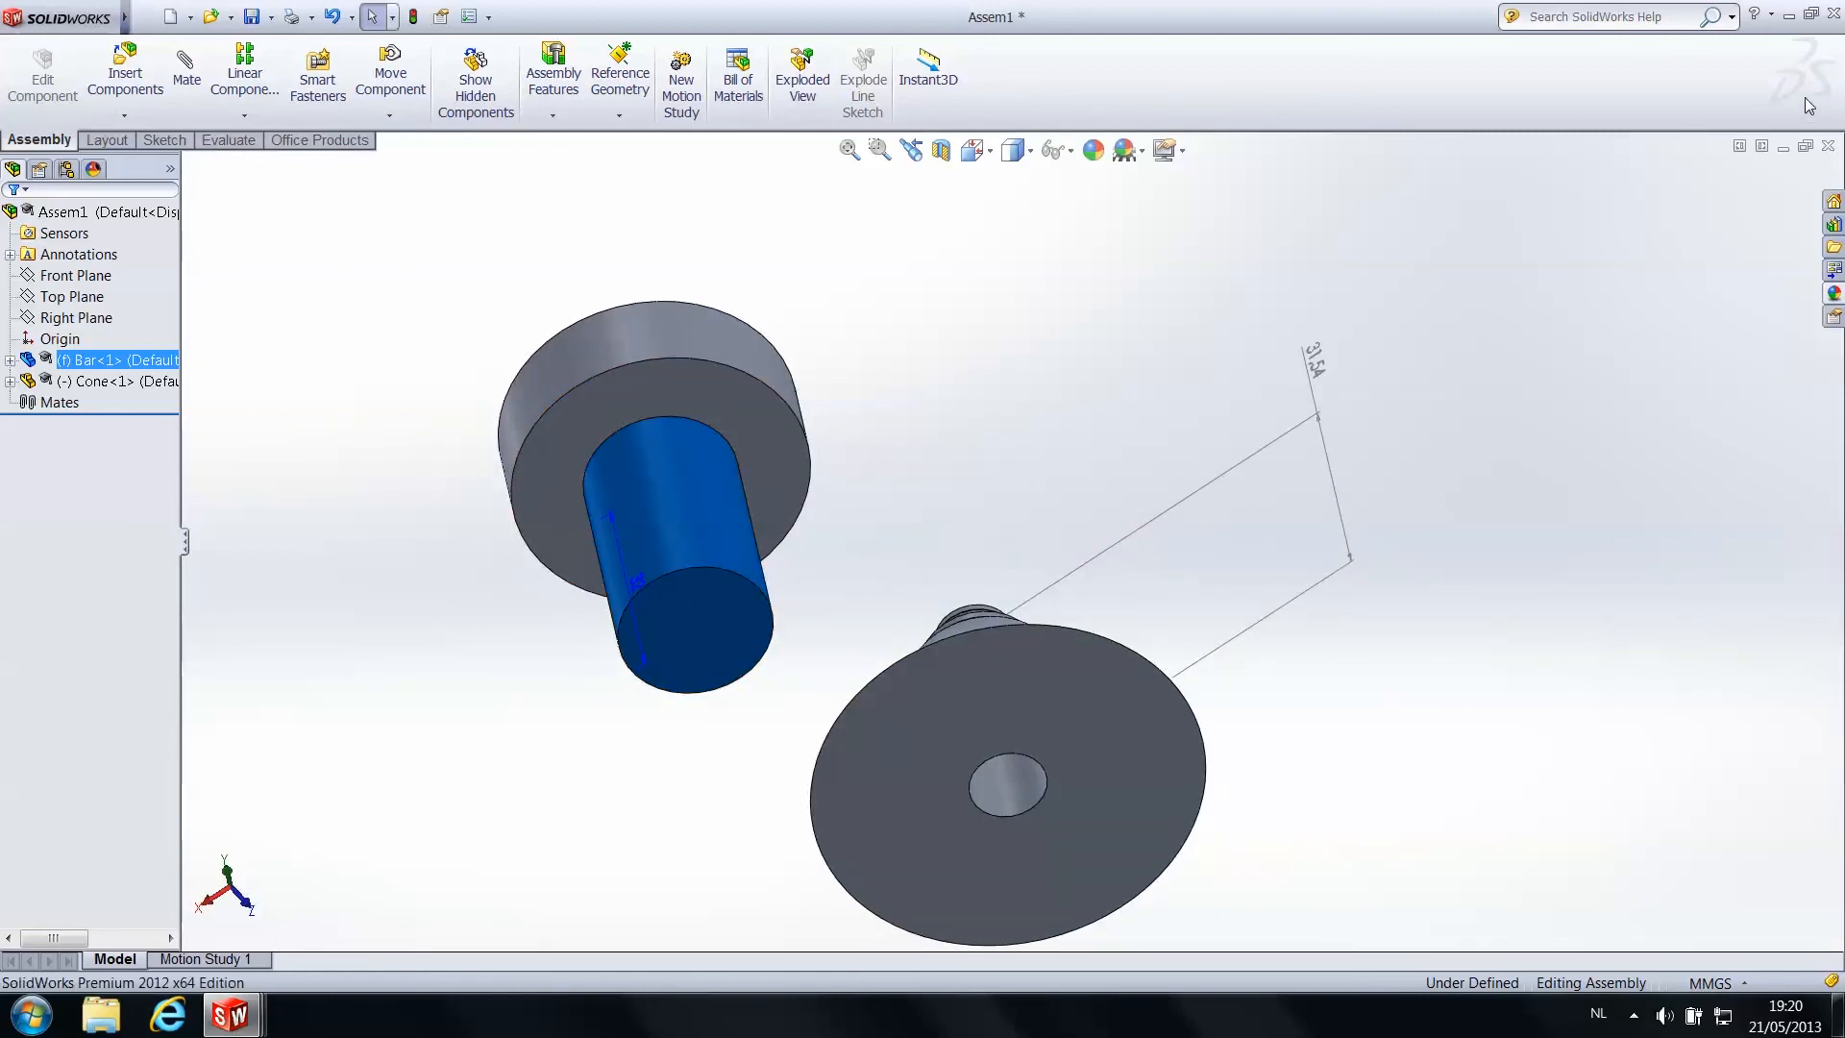
# Switch to the Bar part's window and open the shaft's sketch under Boss-Extrude1 for editing
pyautogui.click(1784, 148)
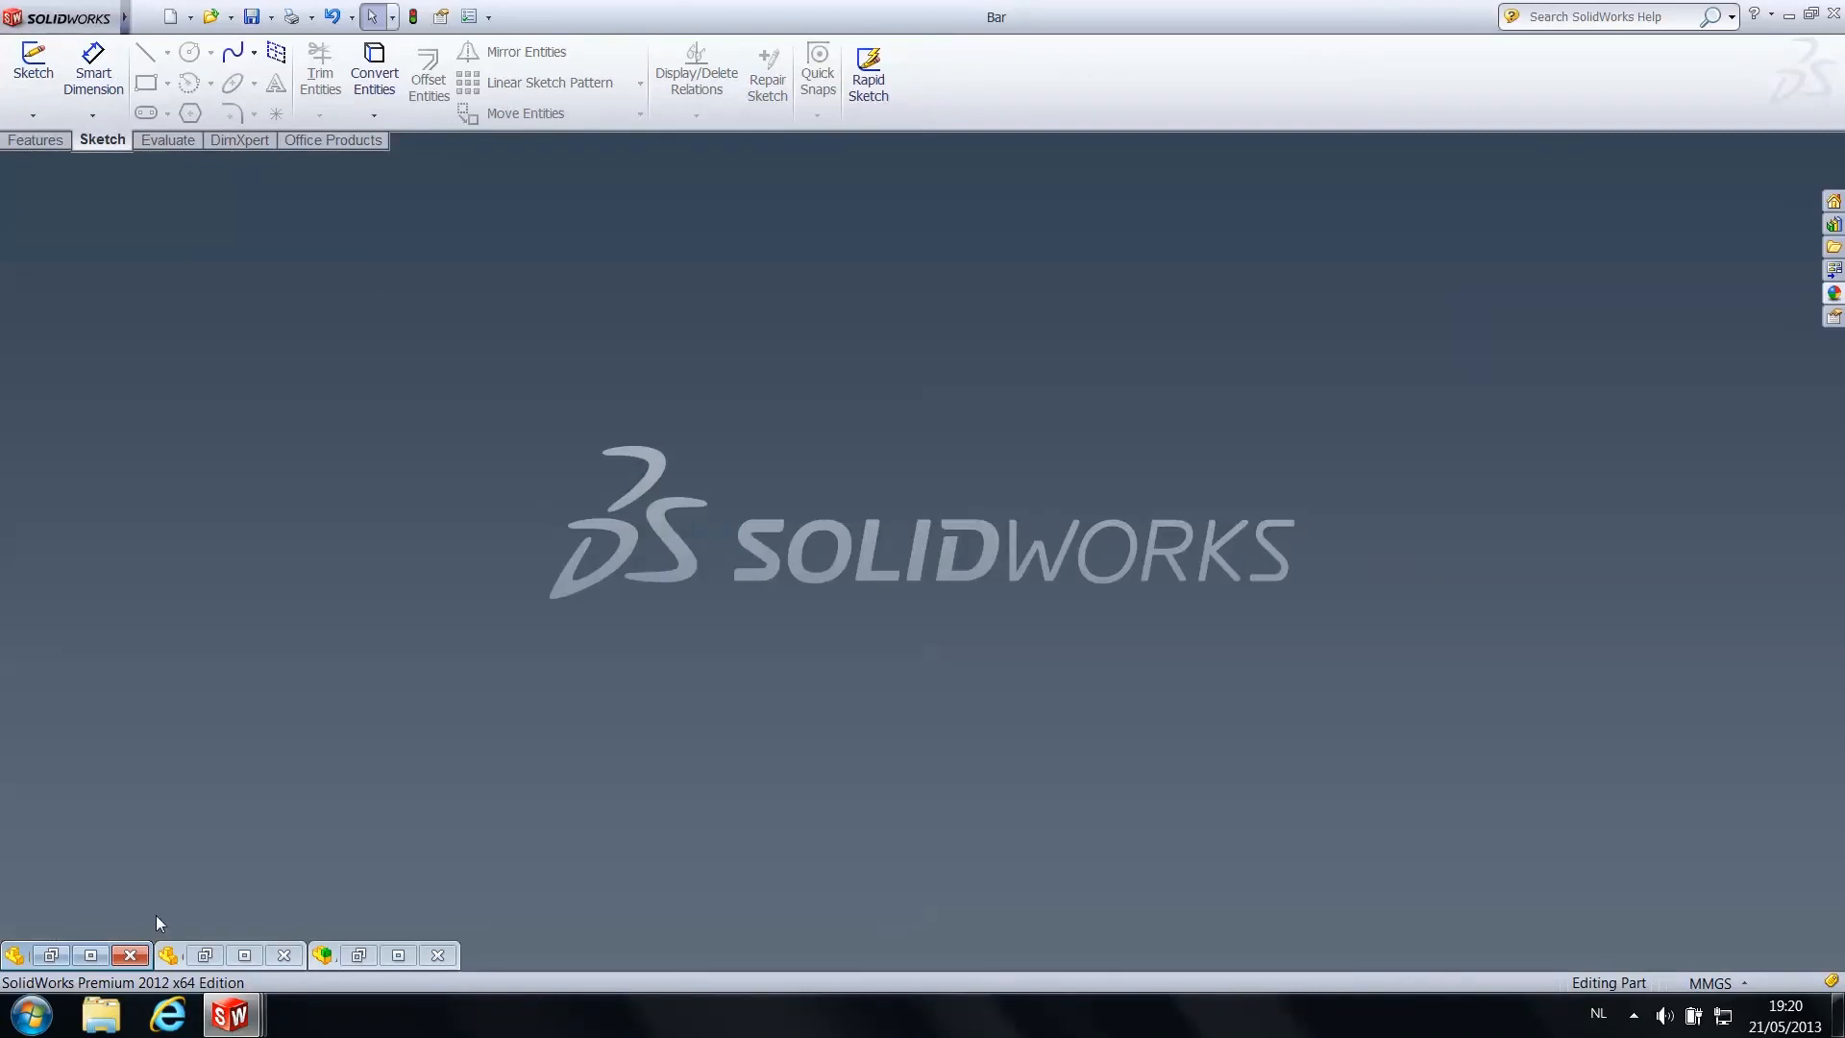
pyautogui.click(100, 958)
pyautogui.moveTo(1050, 548); pyautogui.dragTo(968, 324, button='middle')
pyautogui.click(1004, 658)
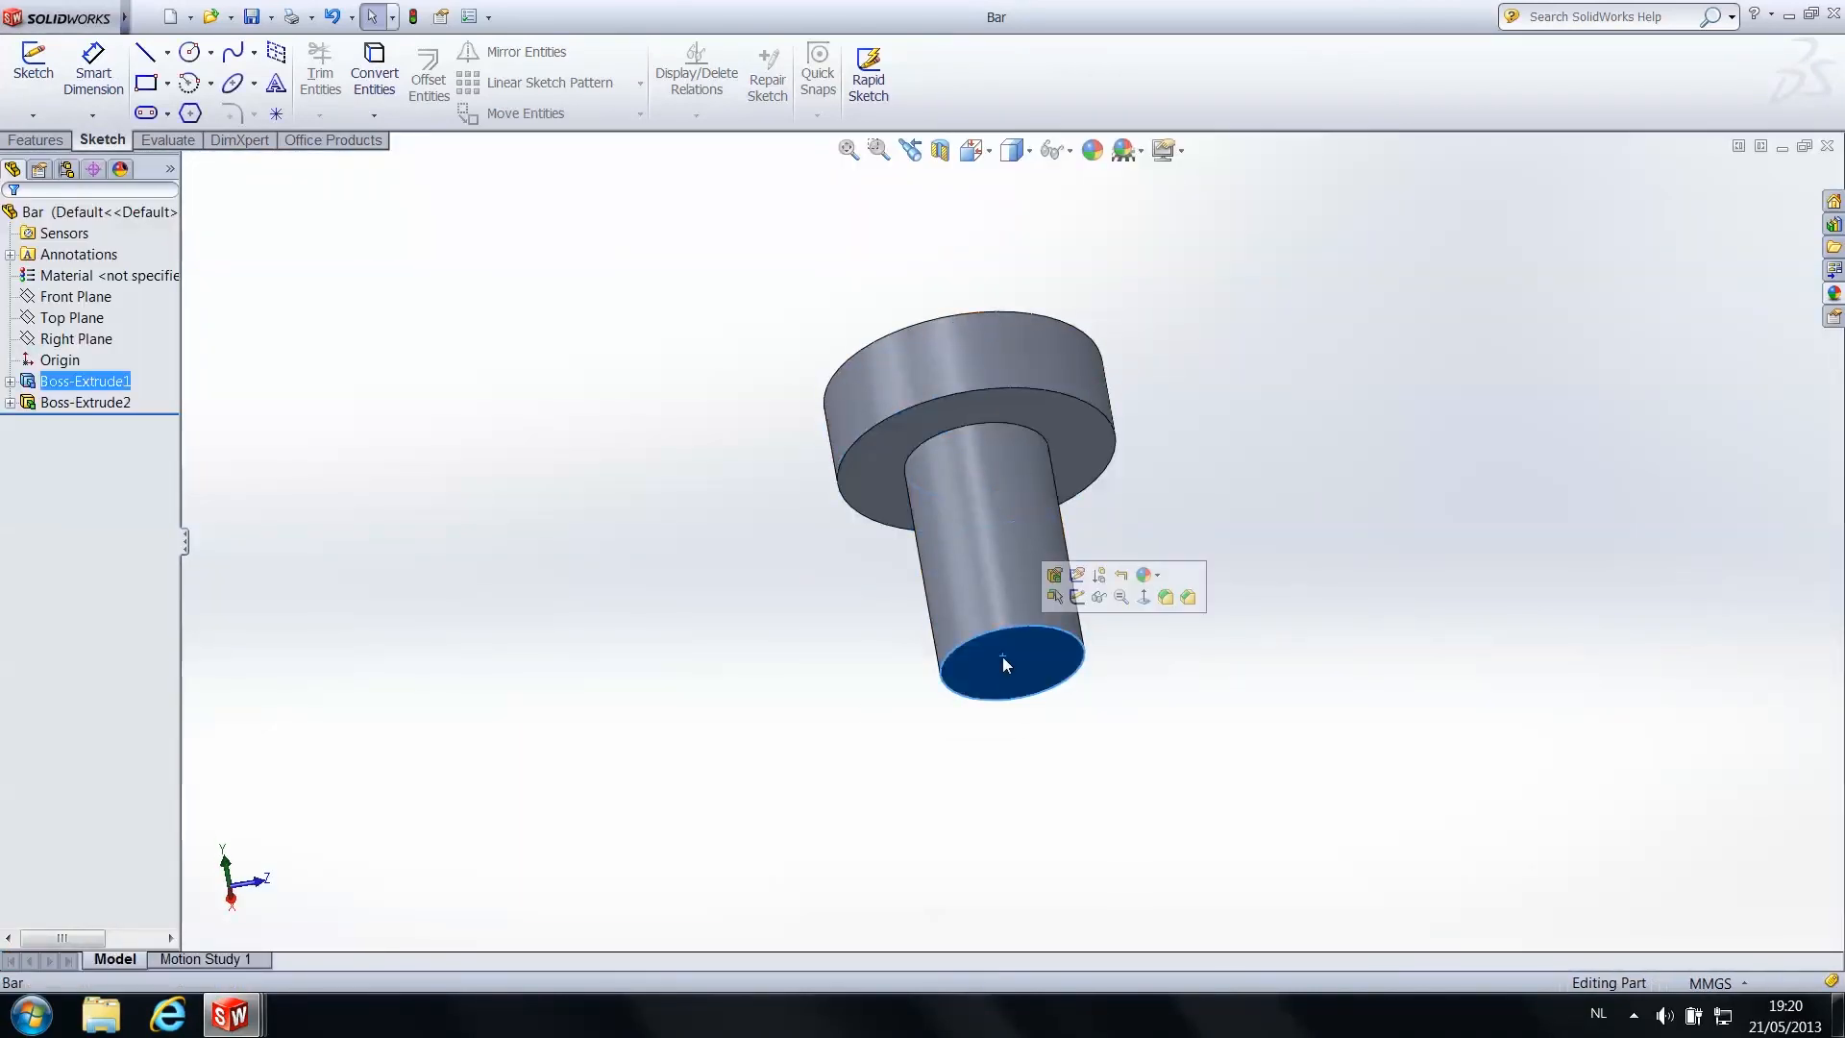
pyautogui.click(11, 381)
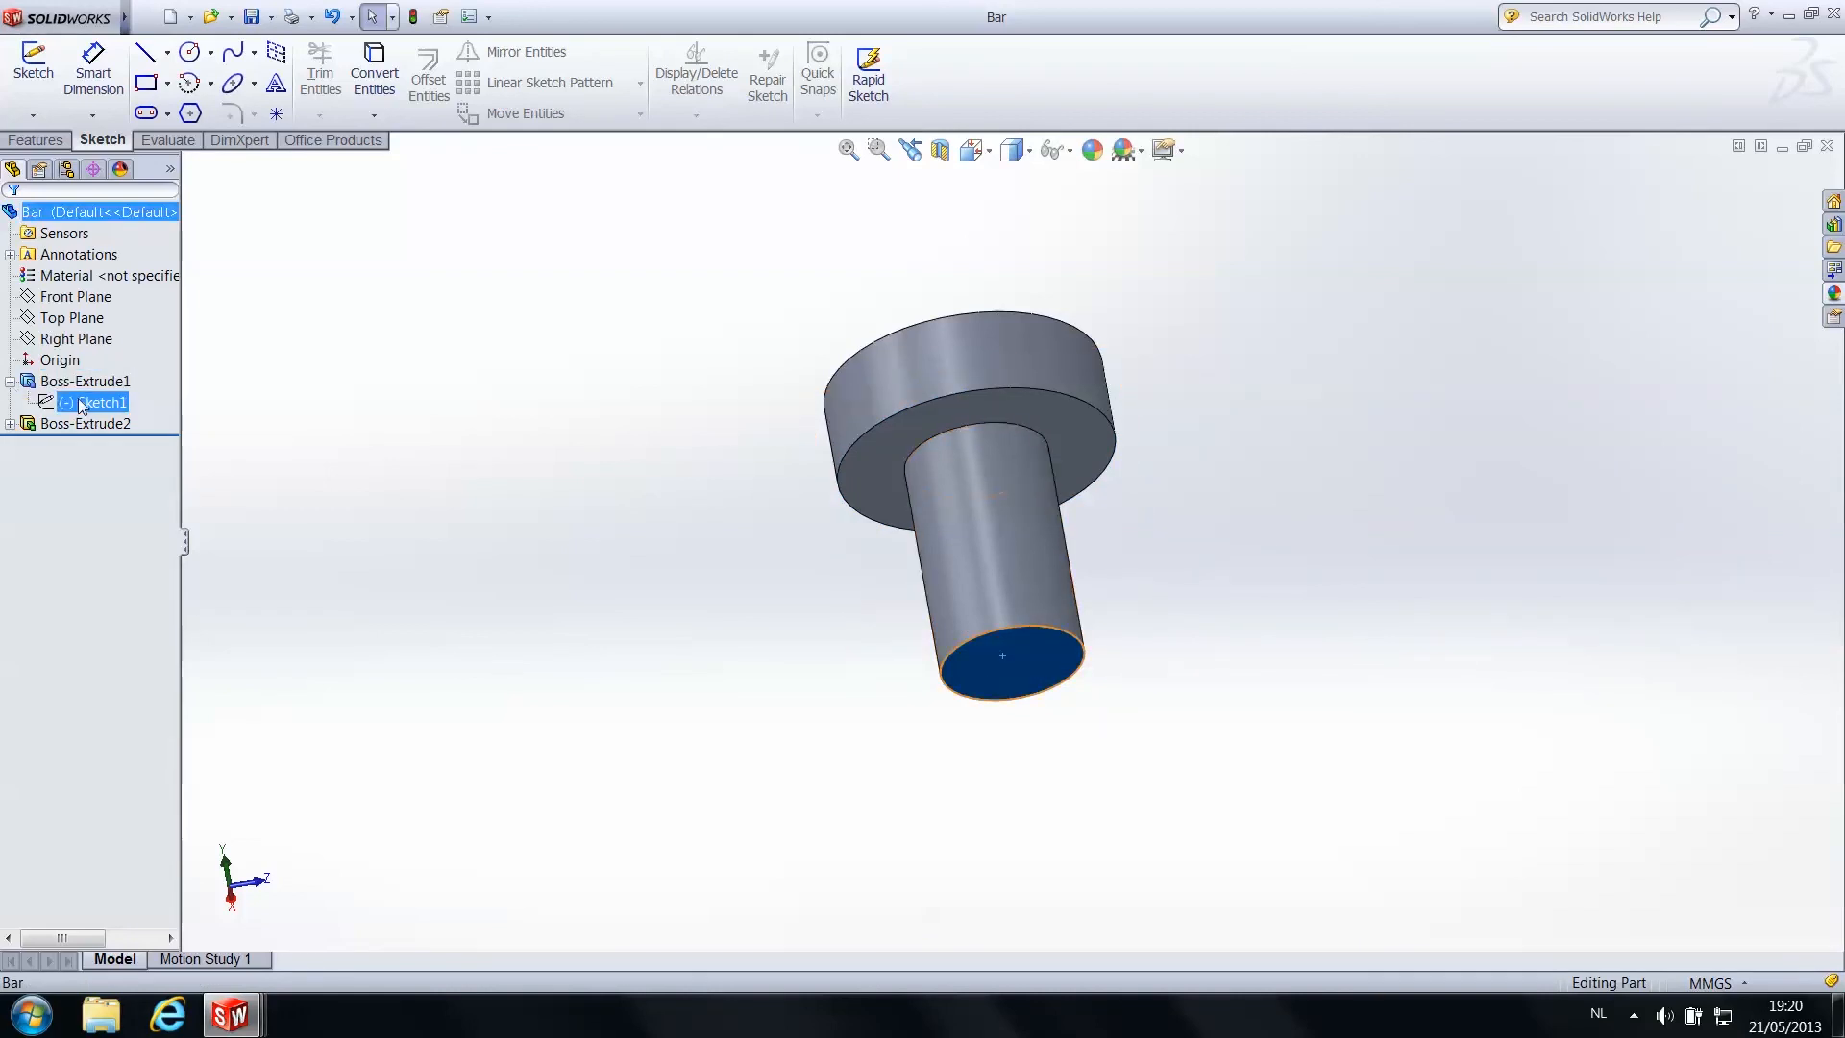
pyautogui.click(89, 405)
pyautogui.rightClick(91, 404)
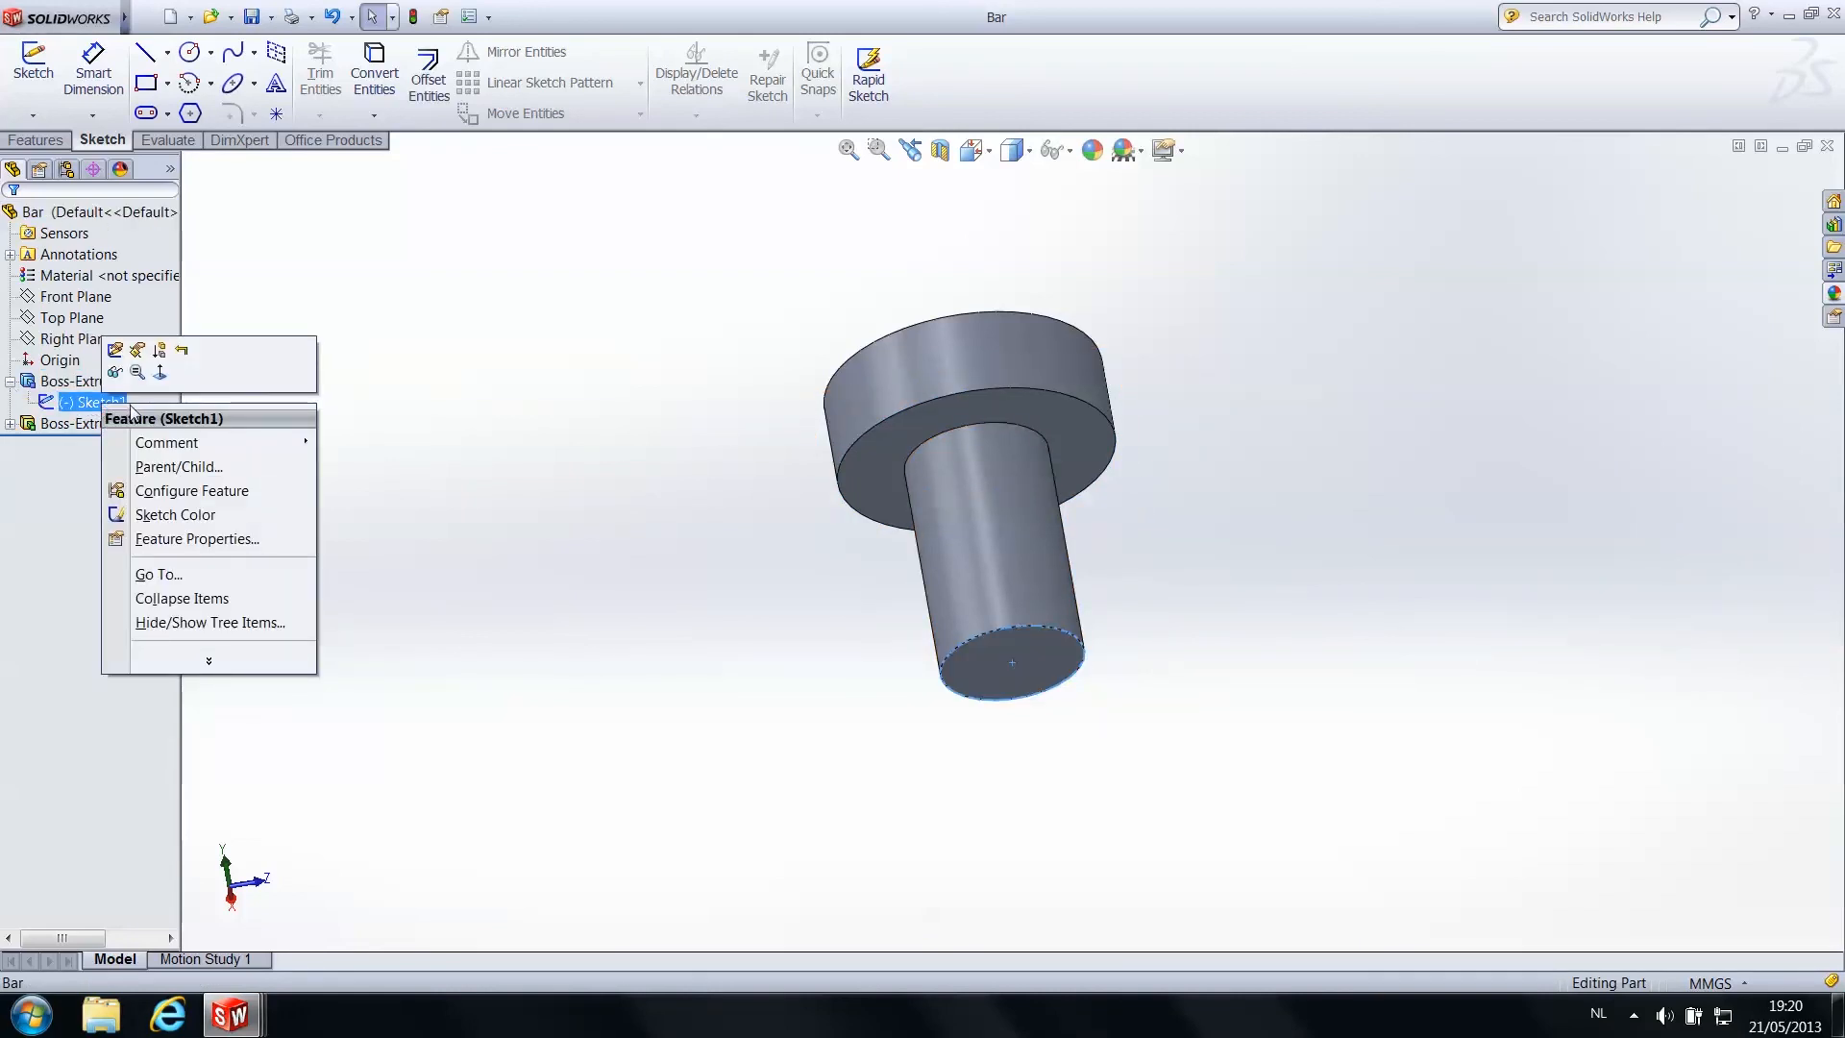
pyautogui.click(116, 351)
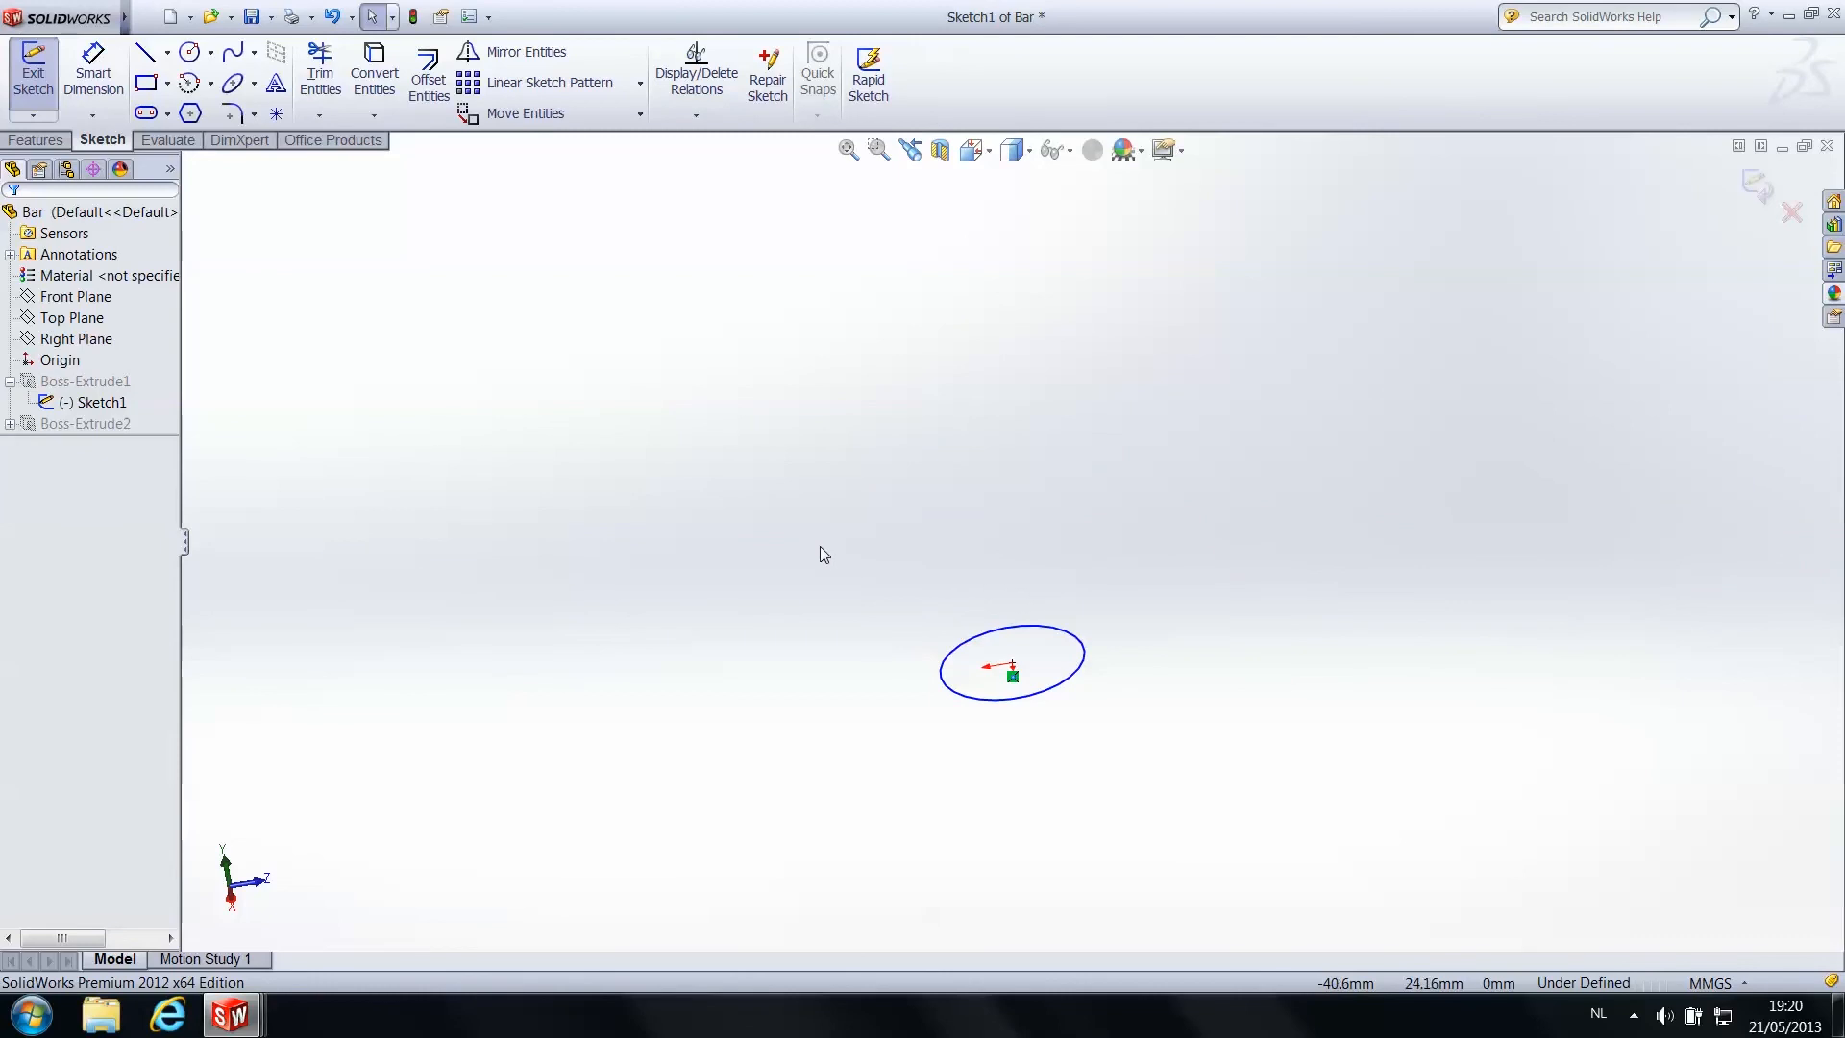
pyautogui.moveTo(1059, 700); pyautogui.dragTo(948, 419, button='middle')
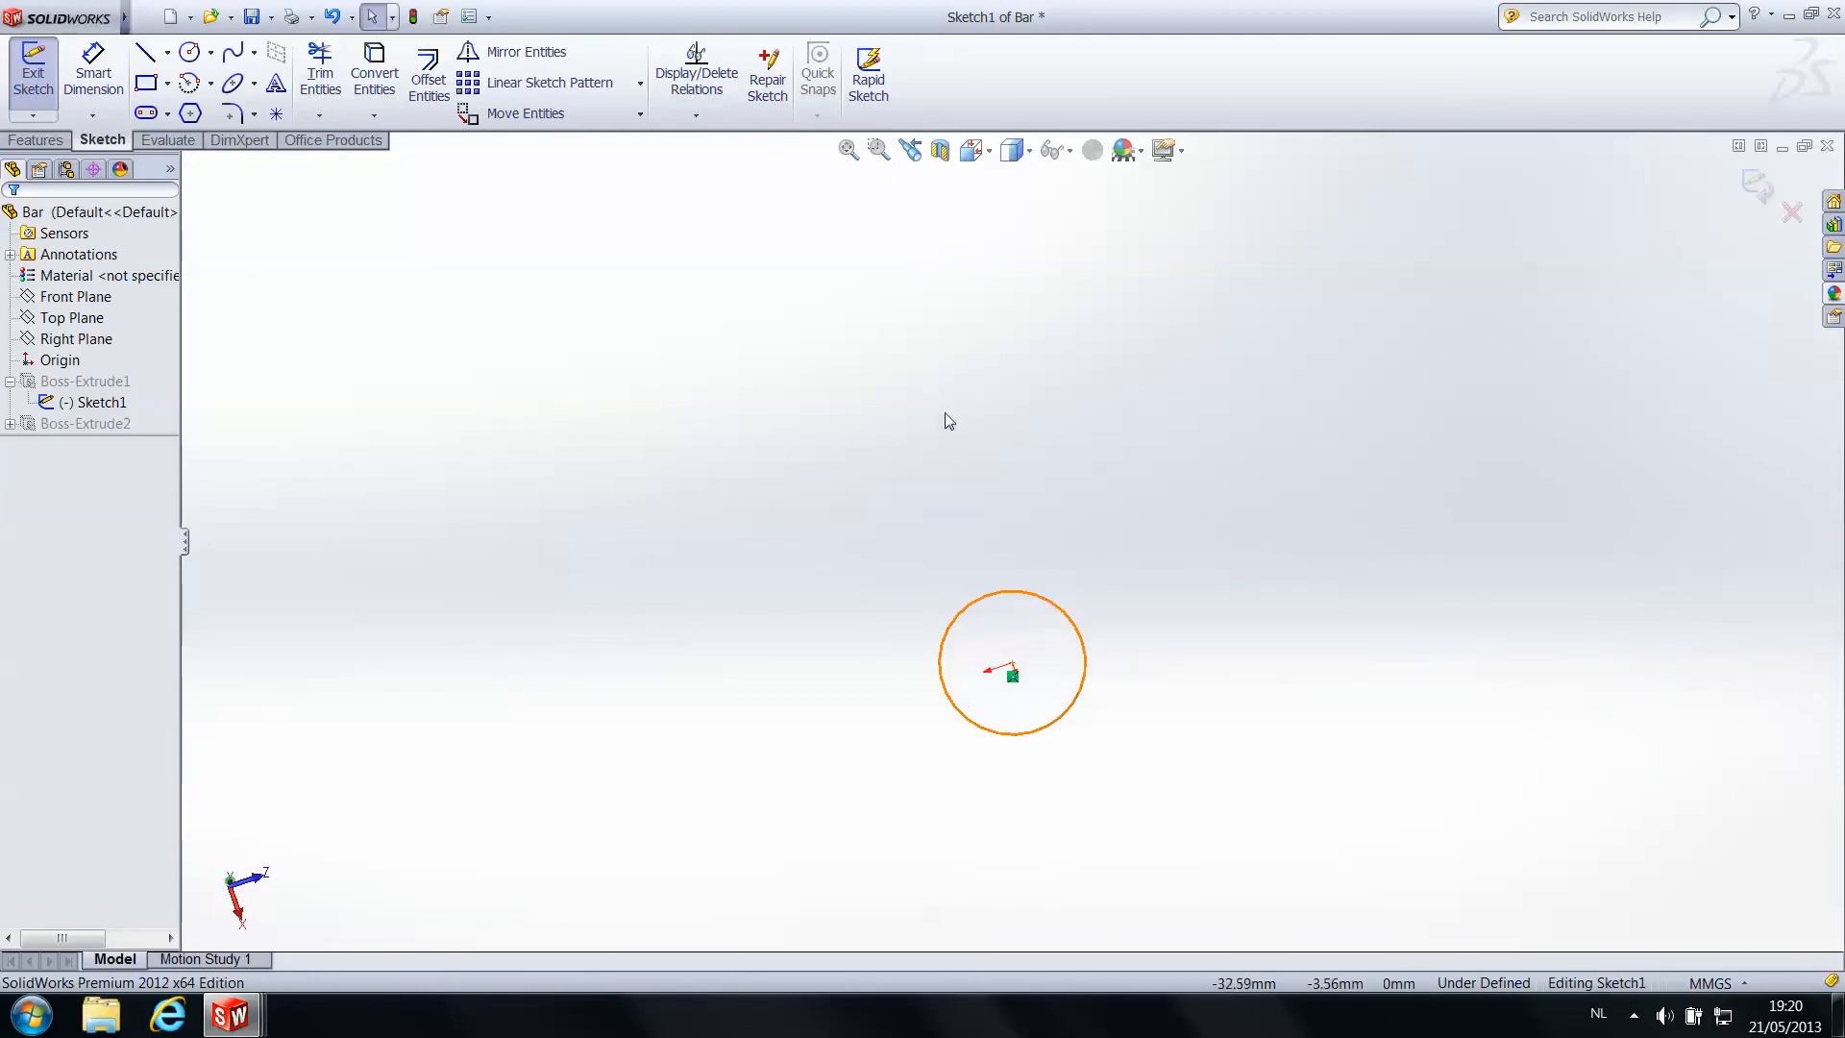
# Dimension the shaft circle with a diameter of 9.9 mm and exit the sketch to rebuild the Bar
pyautogui.click(114, 77)
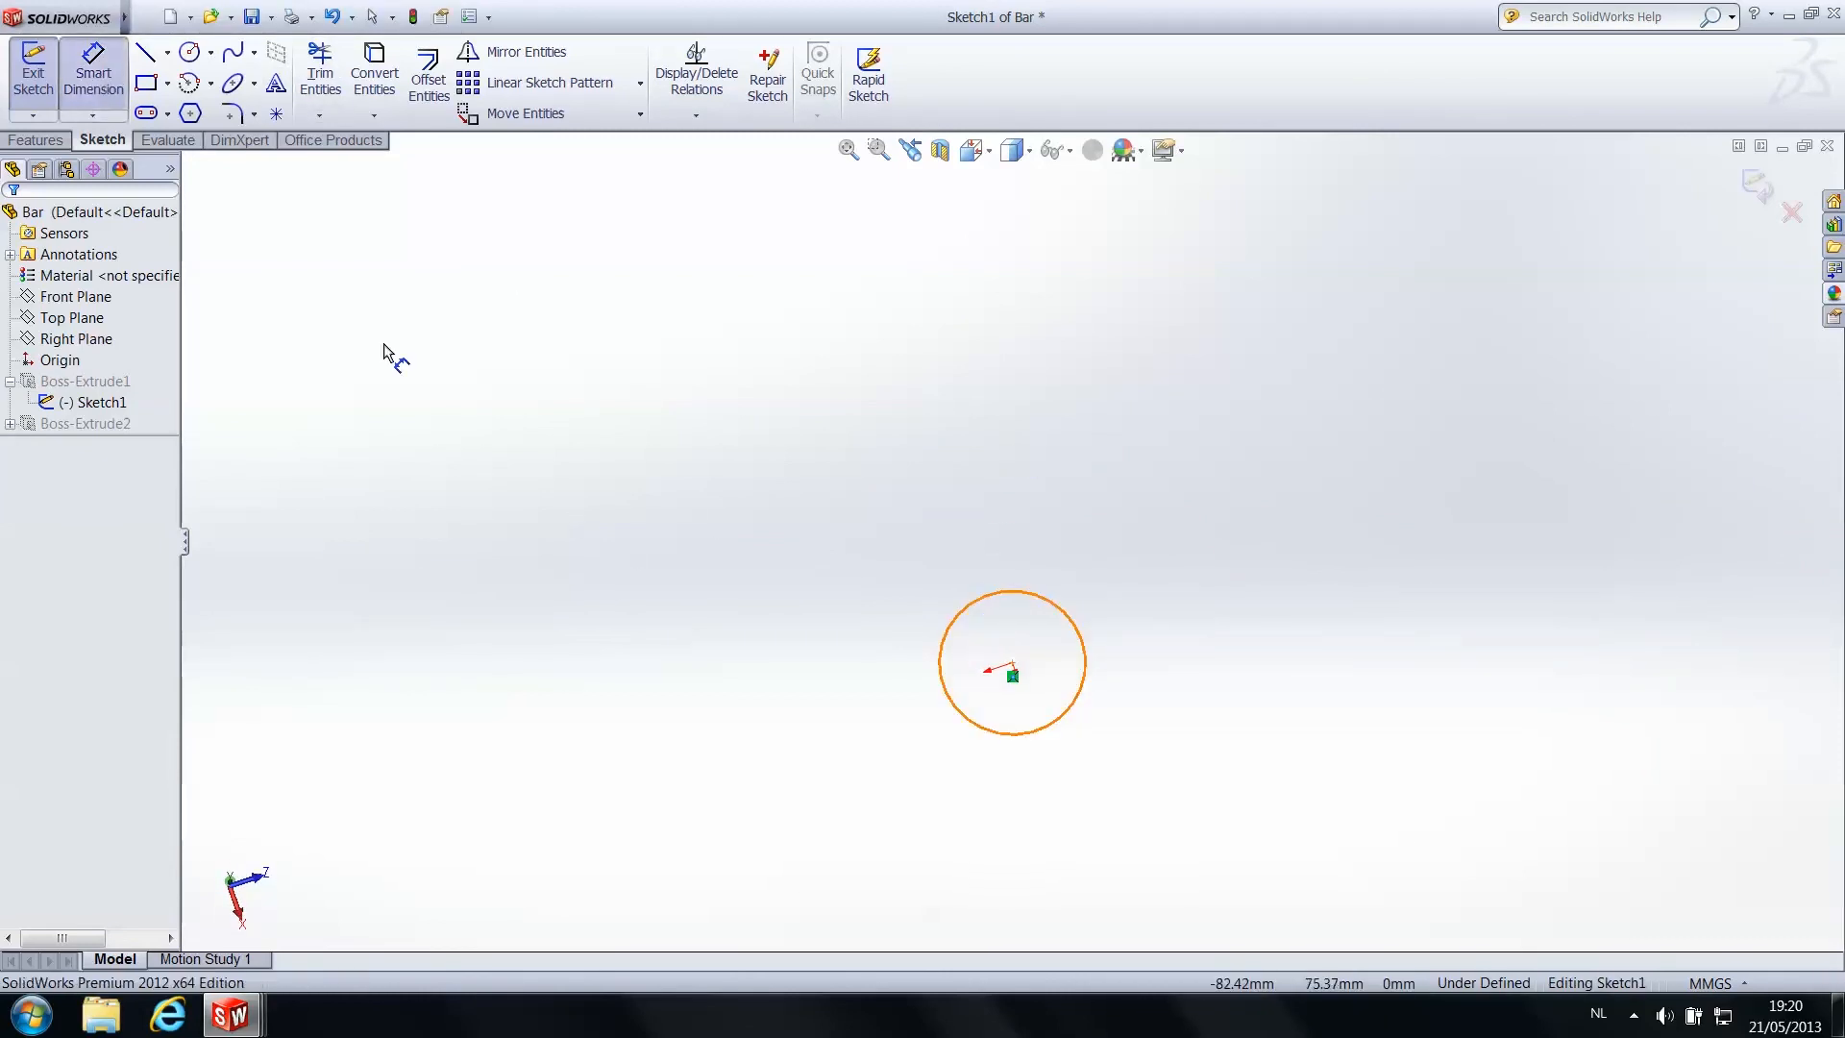
pyautogui.click(948, 635)
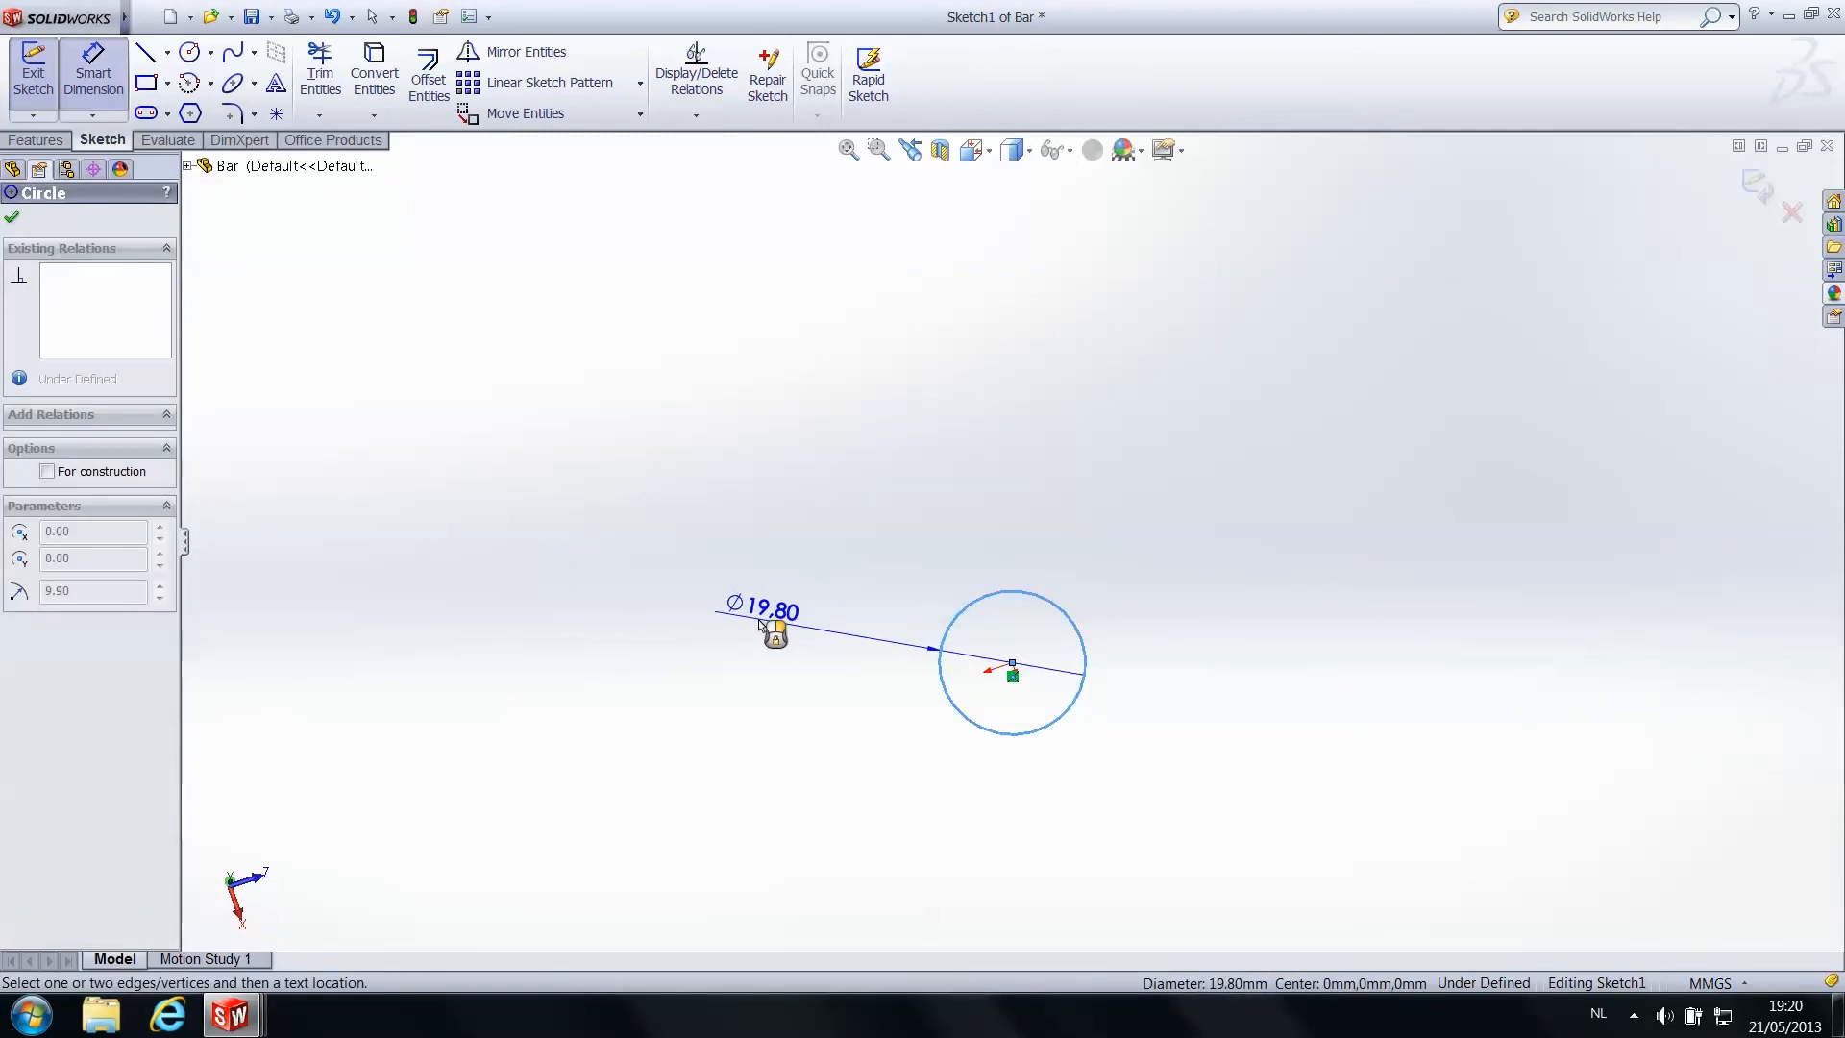
pyautogui.click(766, 626)
pyautogui.click(747, 626)
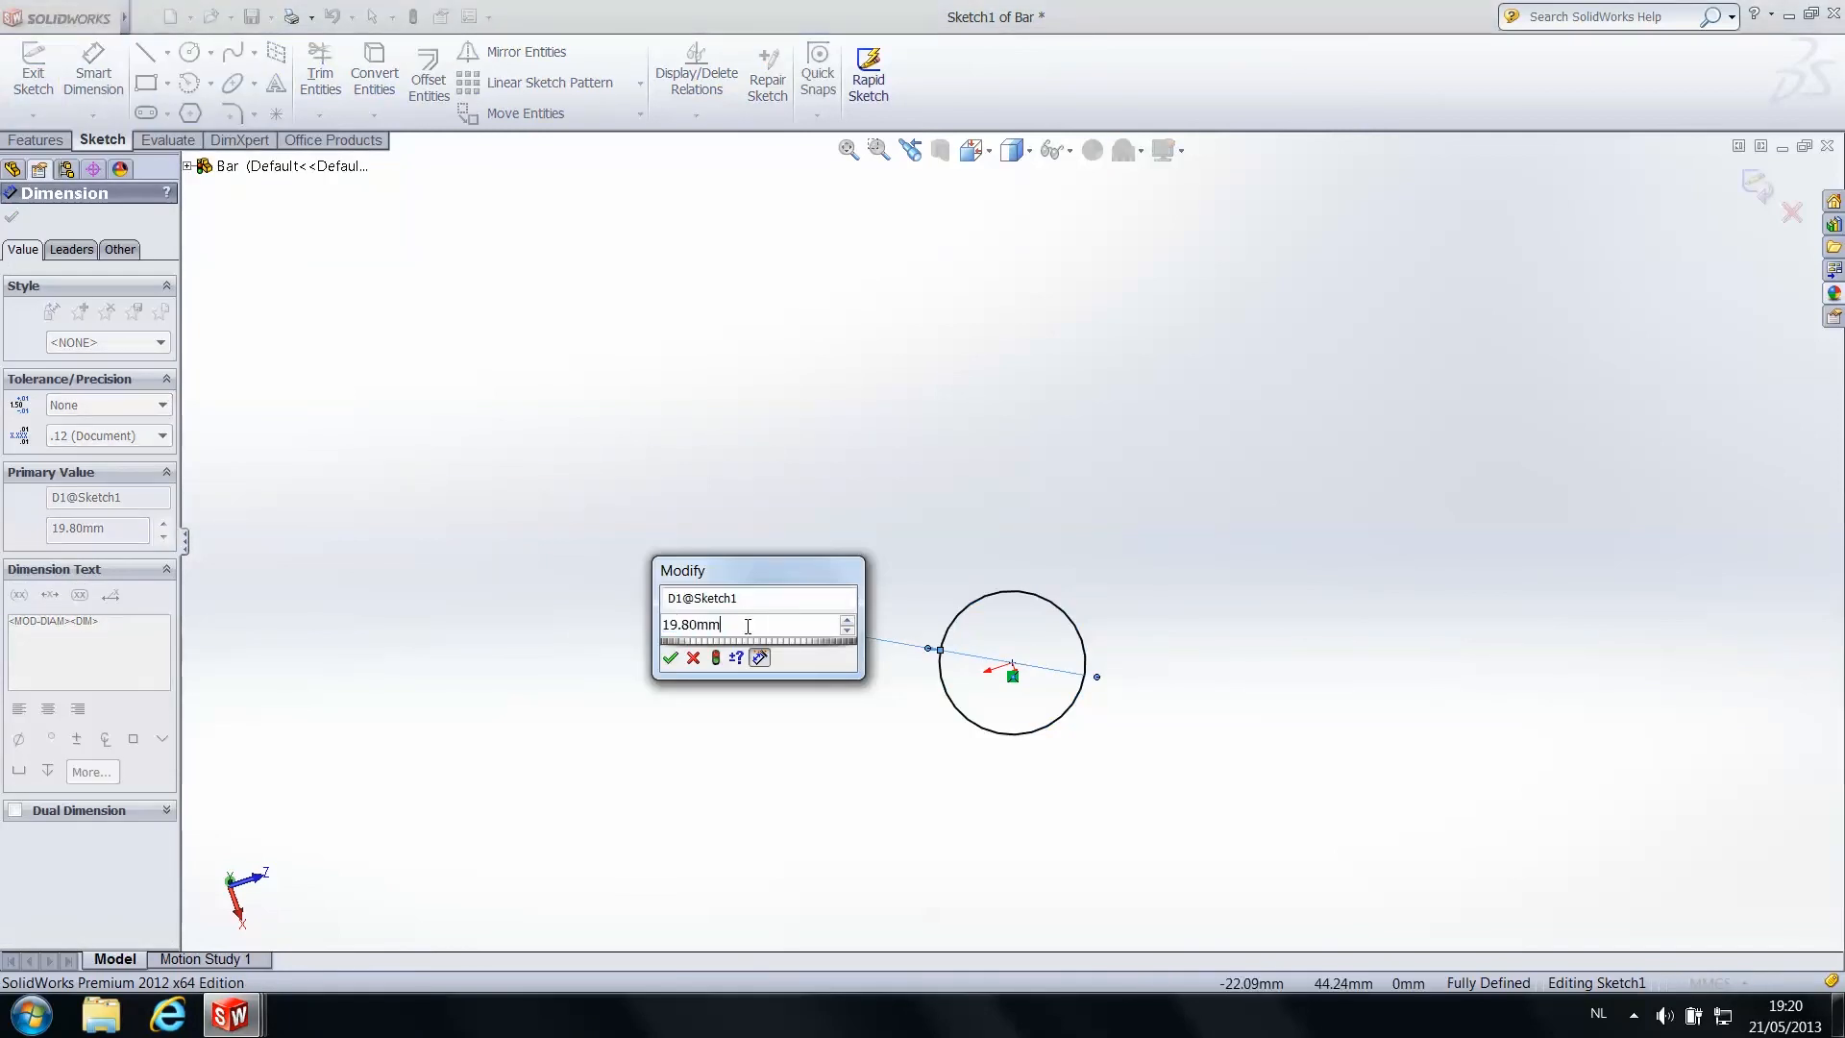
pyautogui.doubleClick(748, 626)
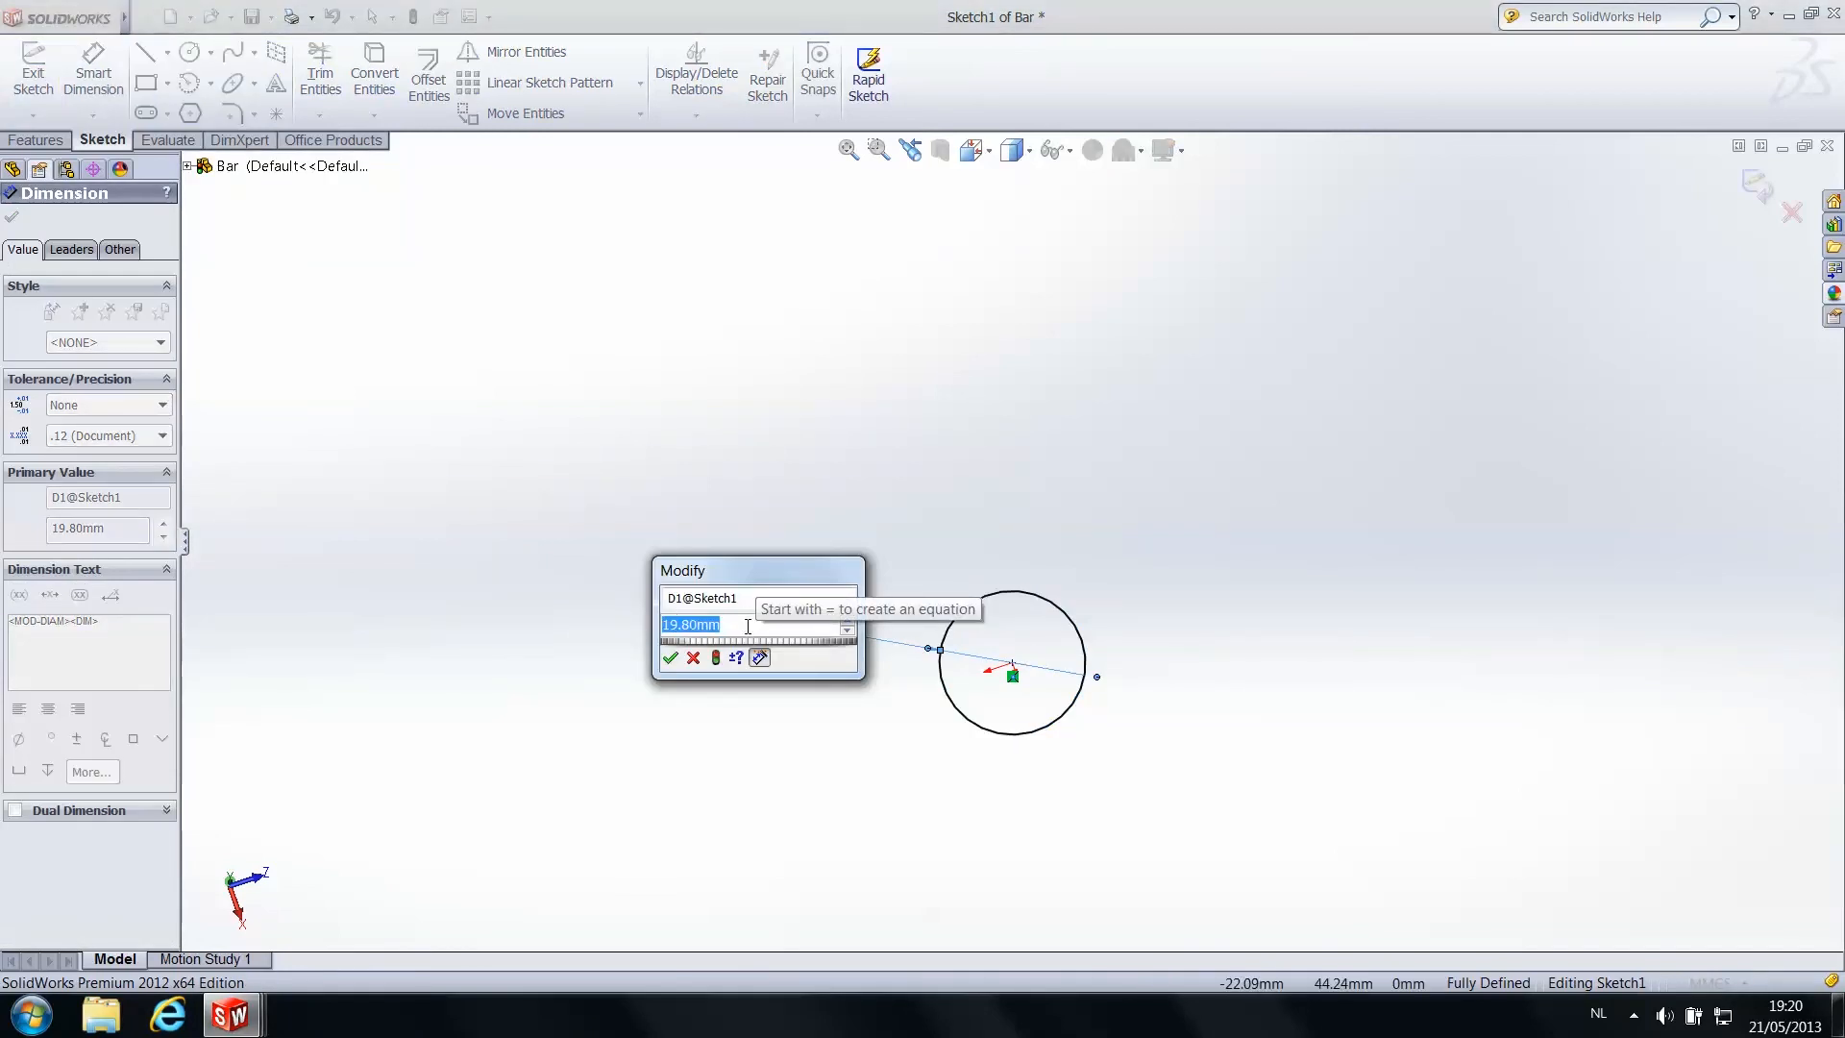
pyautogui.write('=')
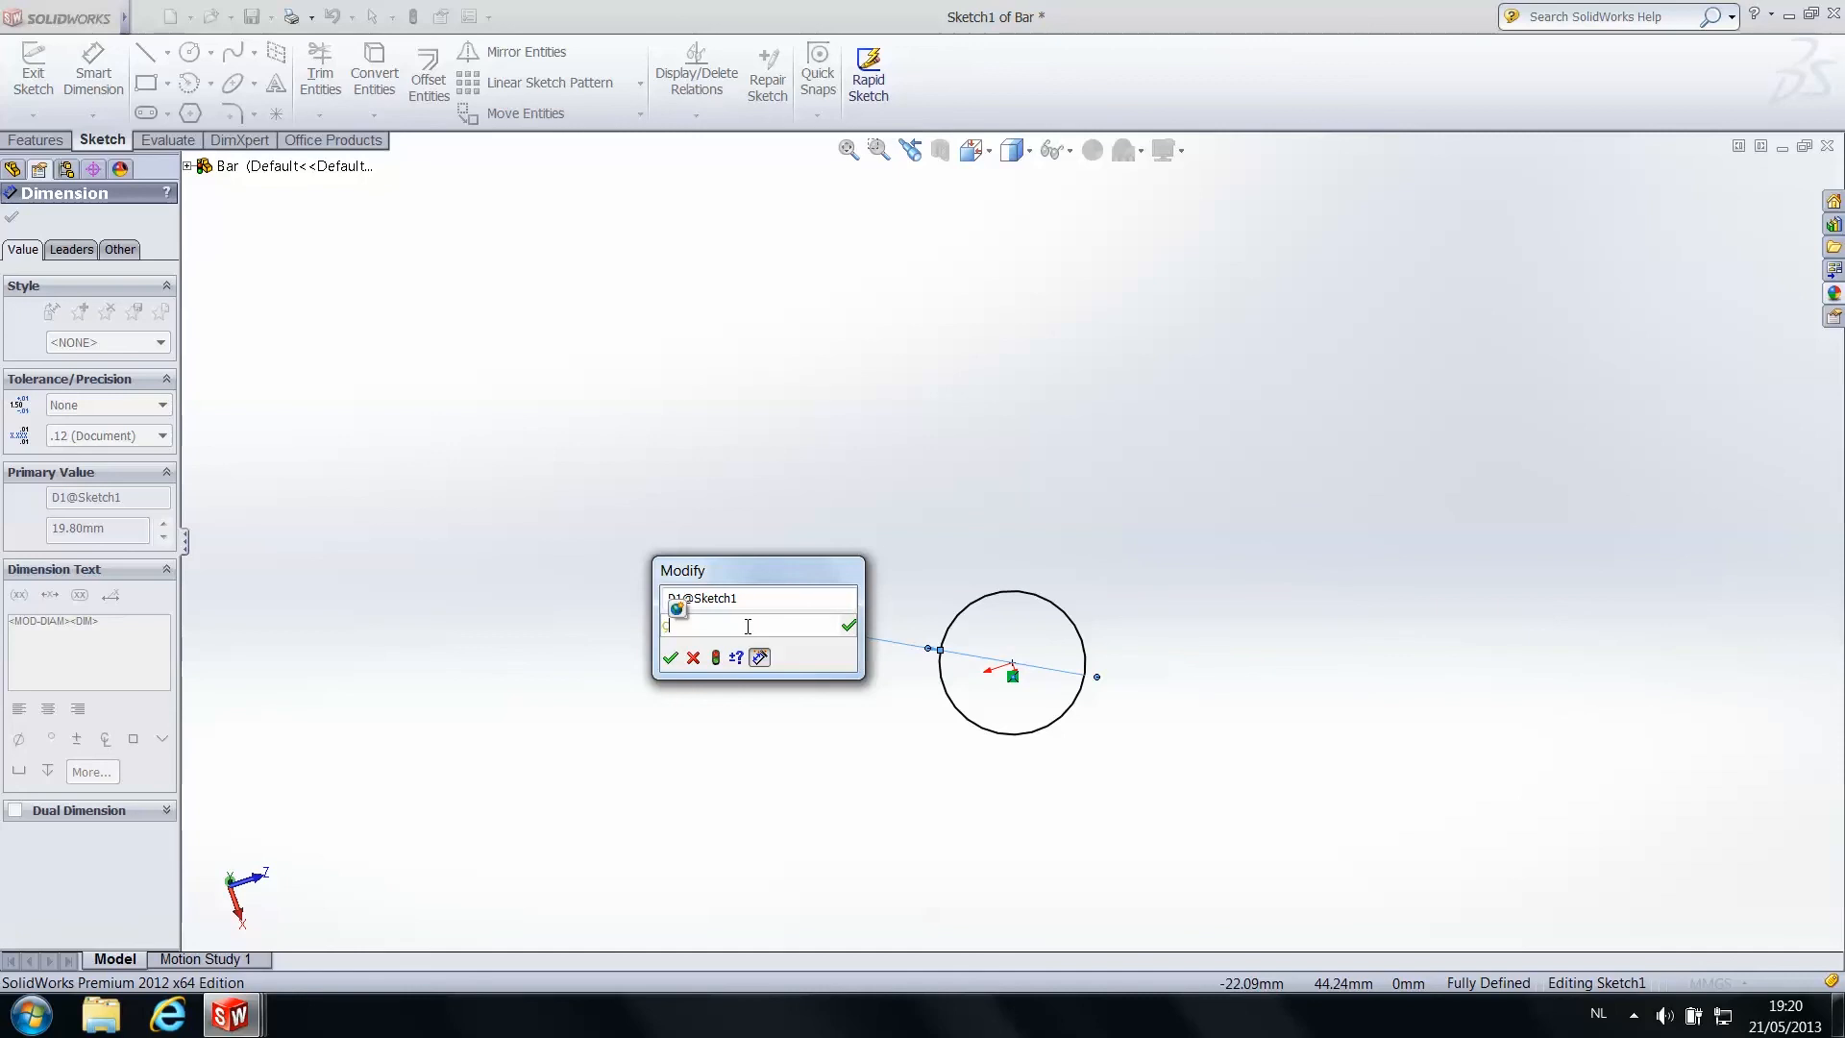
pyautogui.write('9')
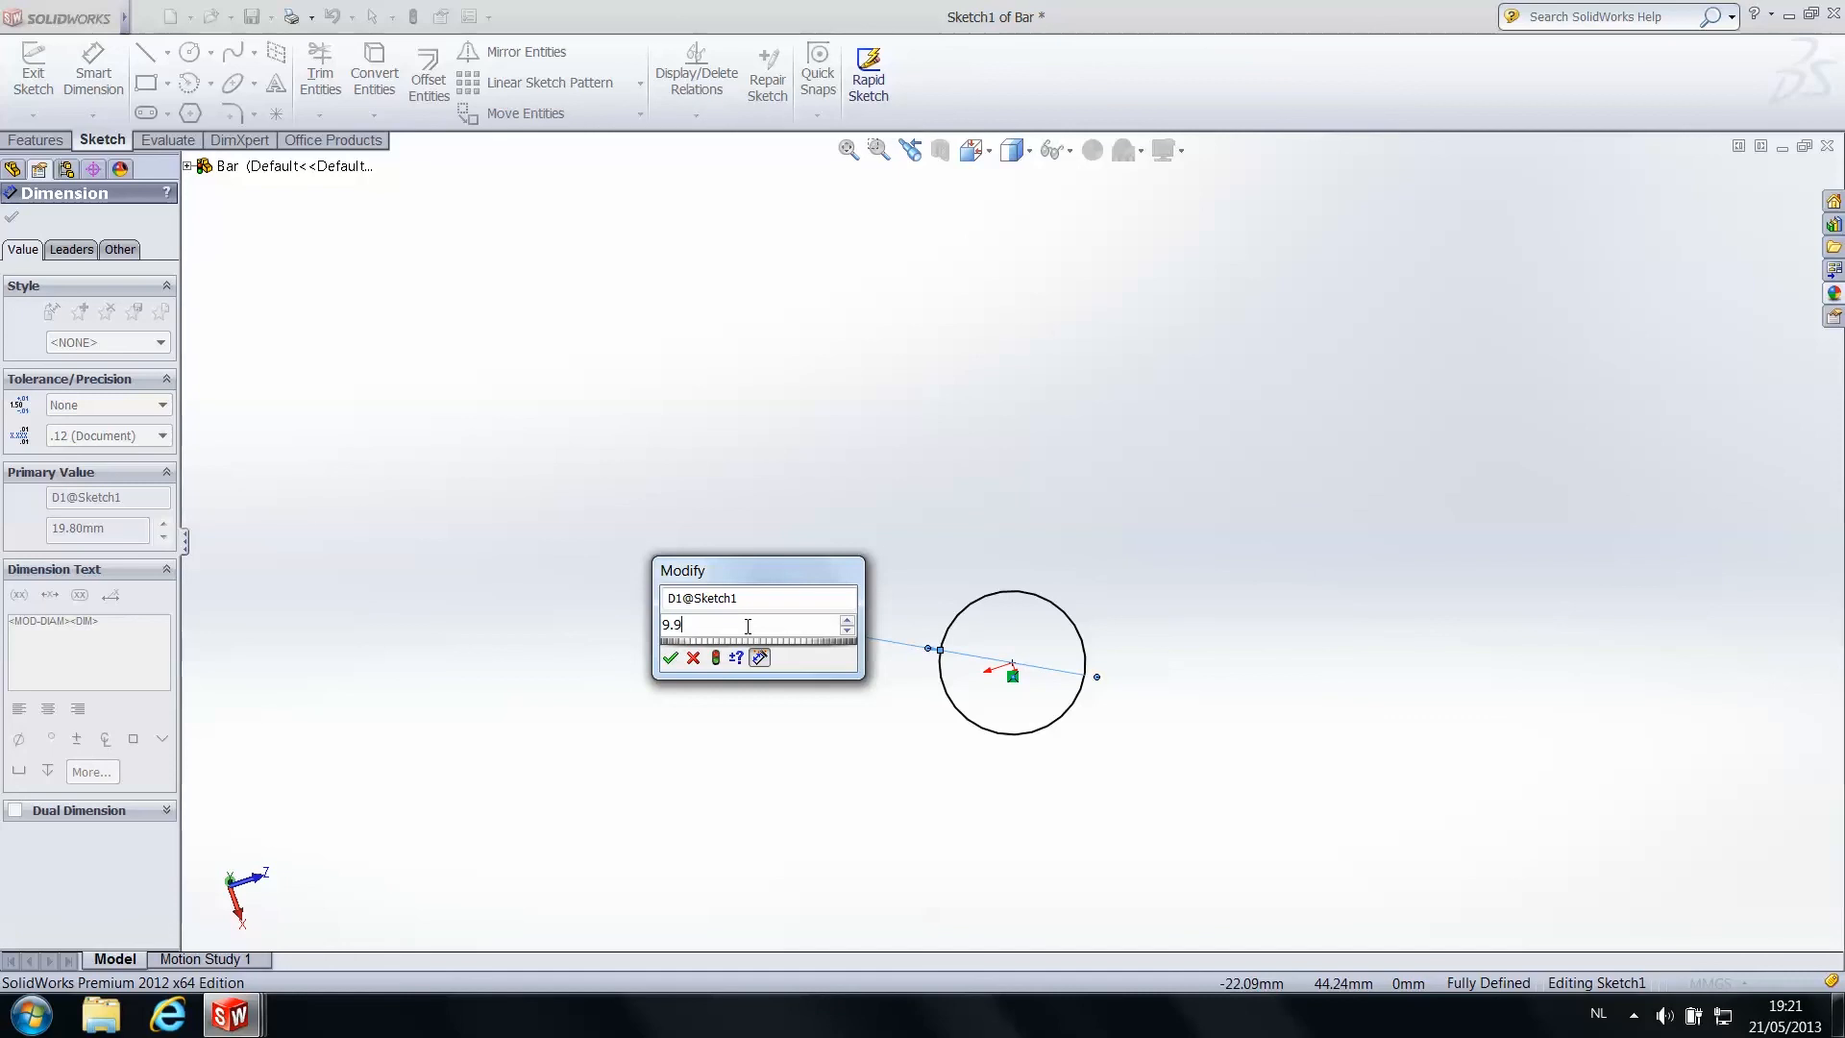
pyautogui.write('.9')
pyautogui.click(671, 657)
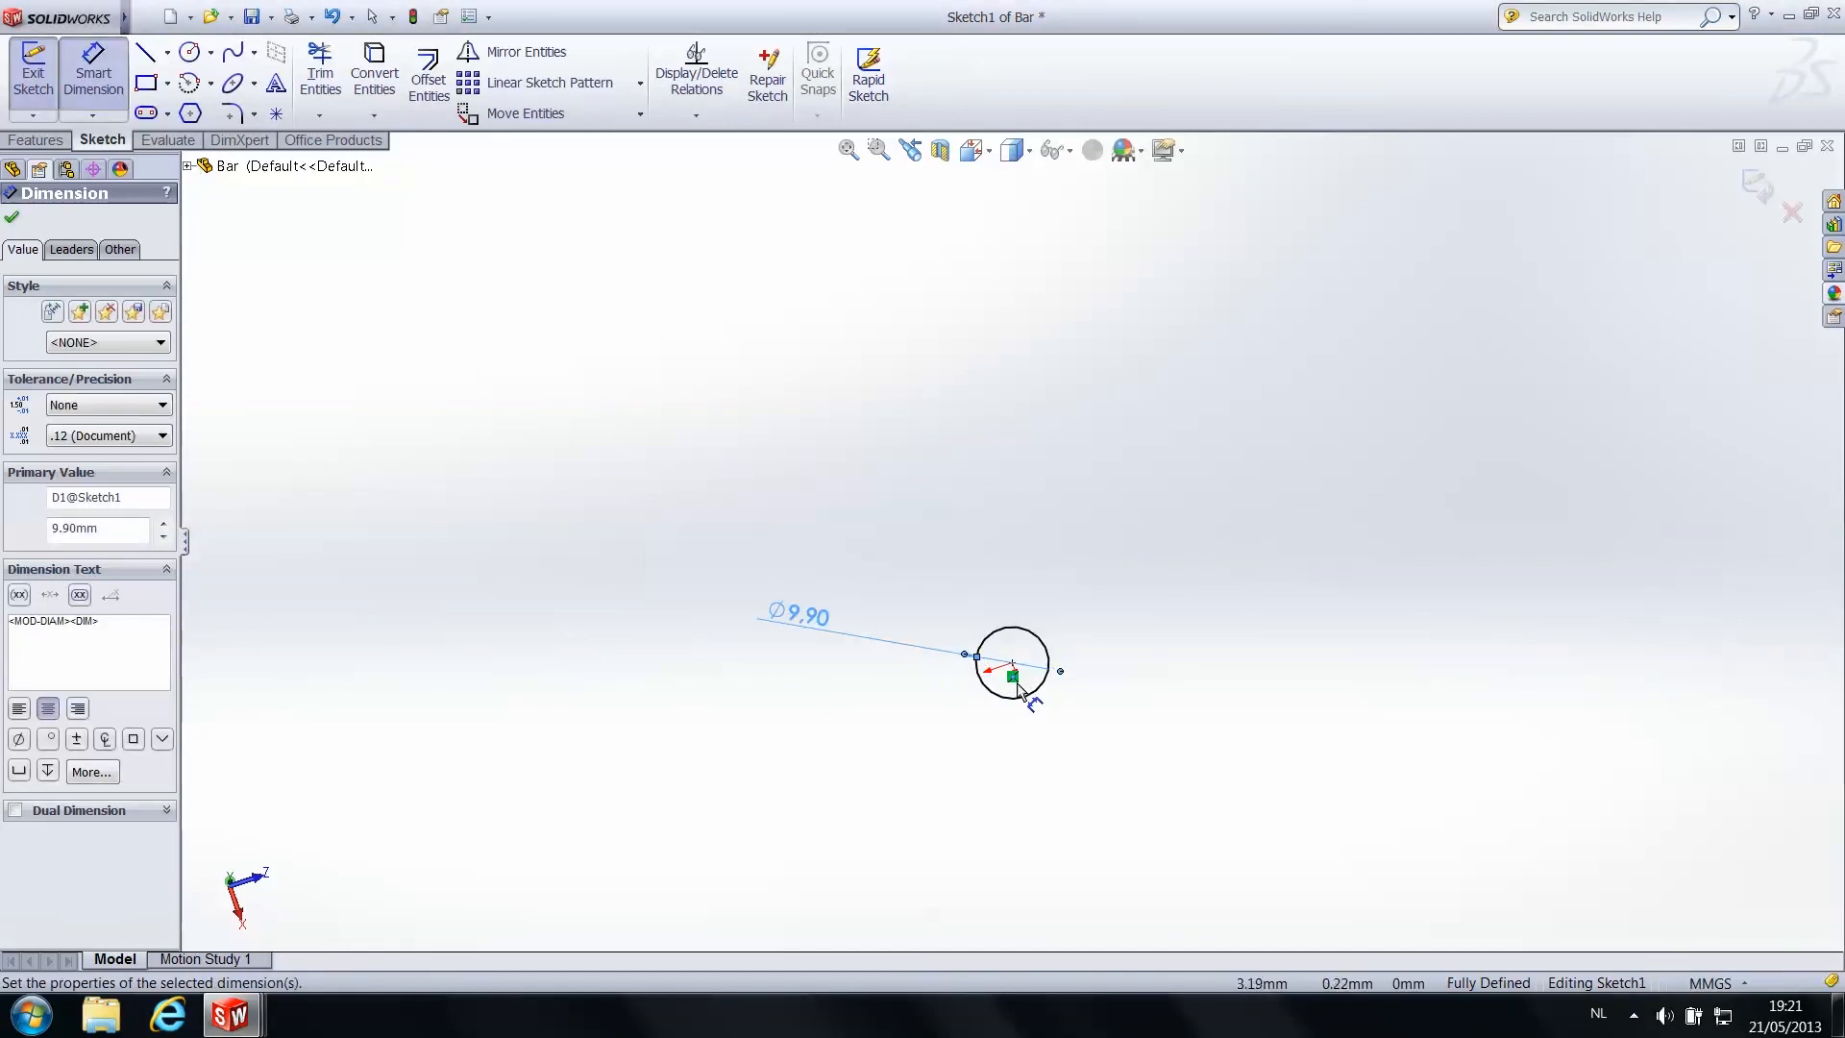
pyautogui.click(14, 222)
pyautogui.click(79, 409)
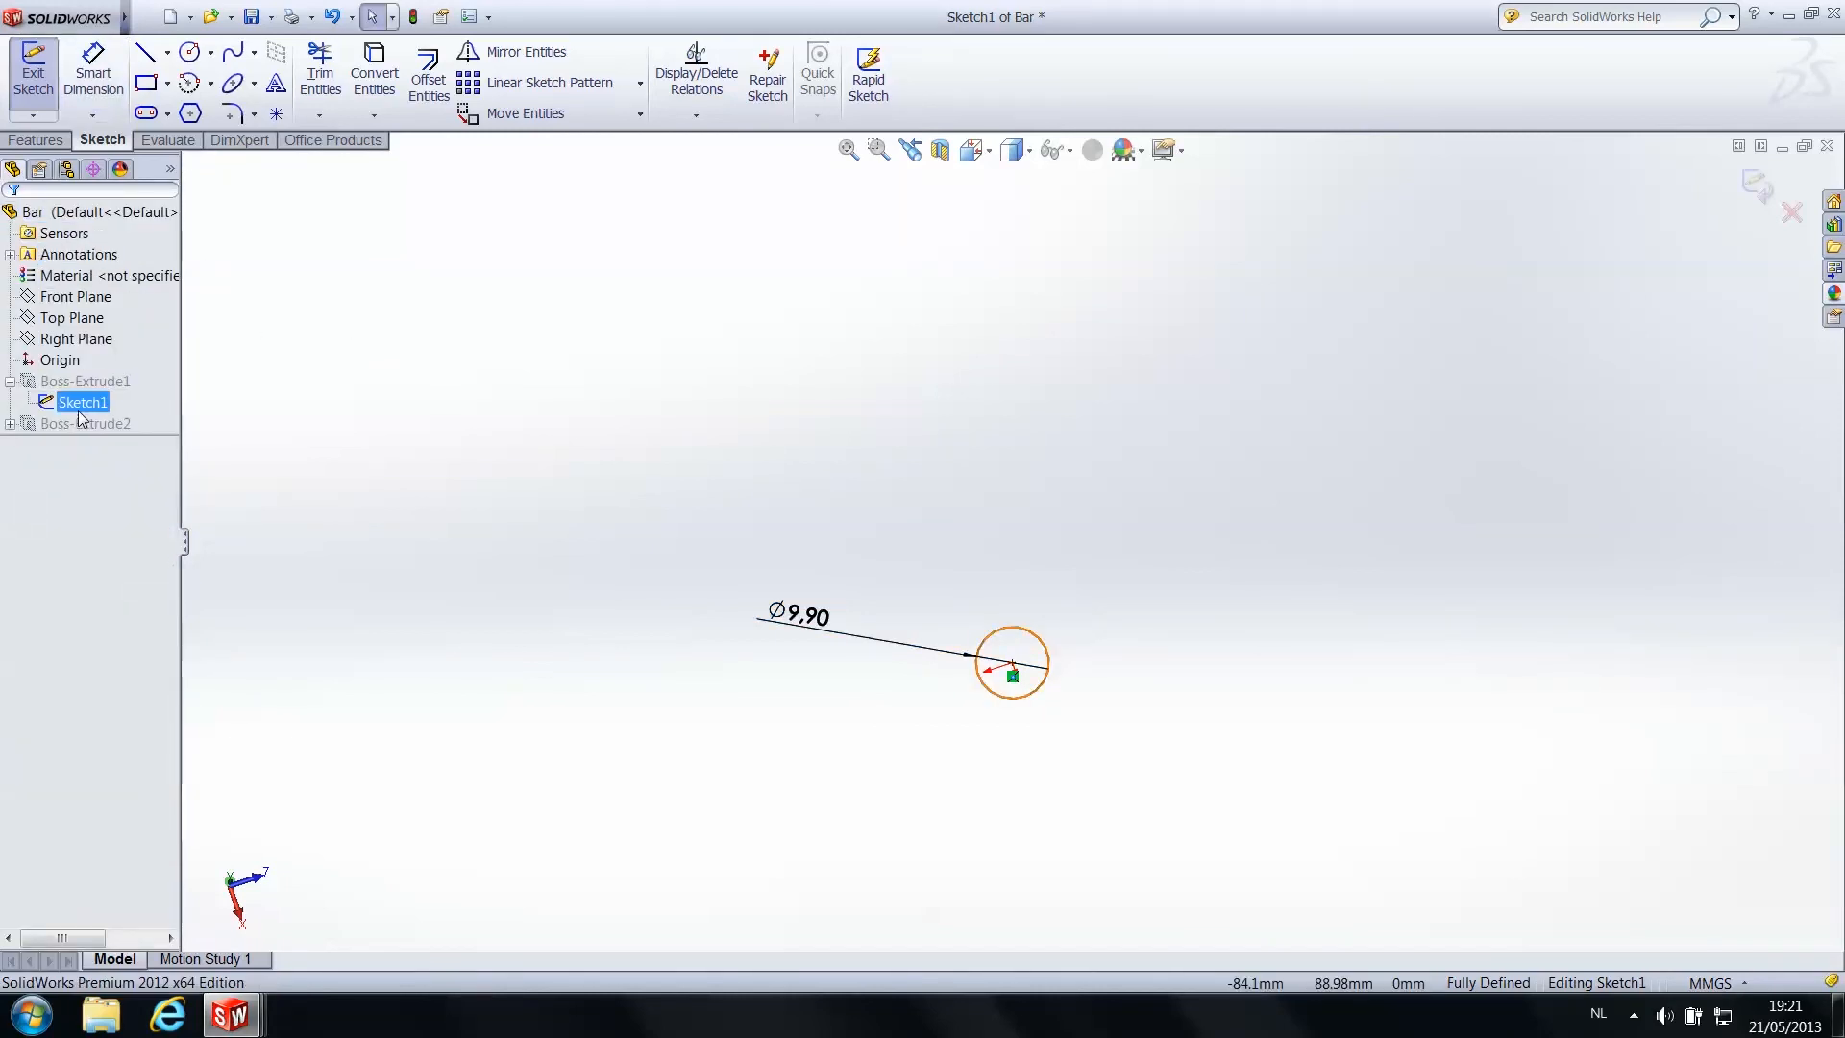
pyautogui.click(32, 69)
pyautogui.moveTo(919, 454); pyautogui.dragTo(841, 480, button='middle')
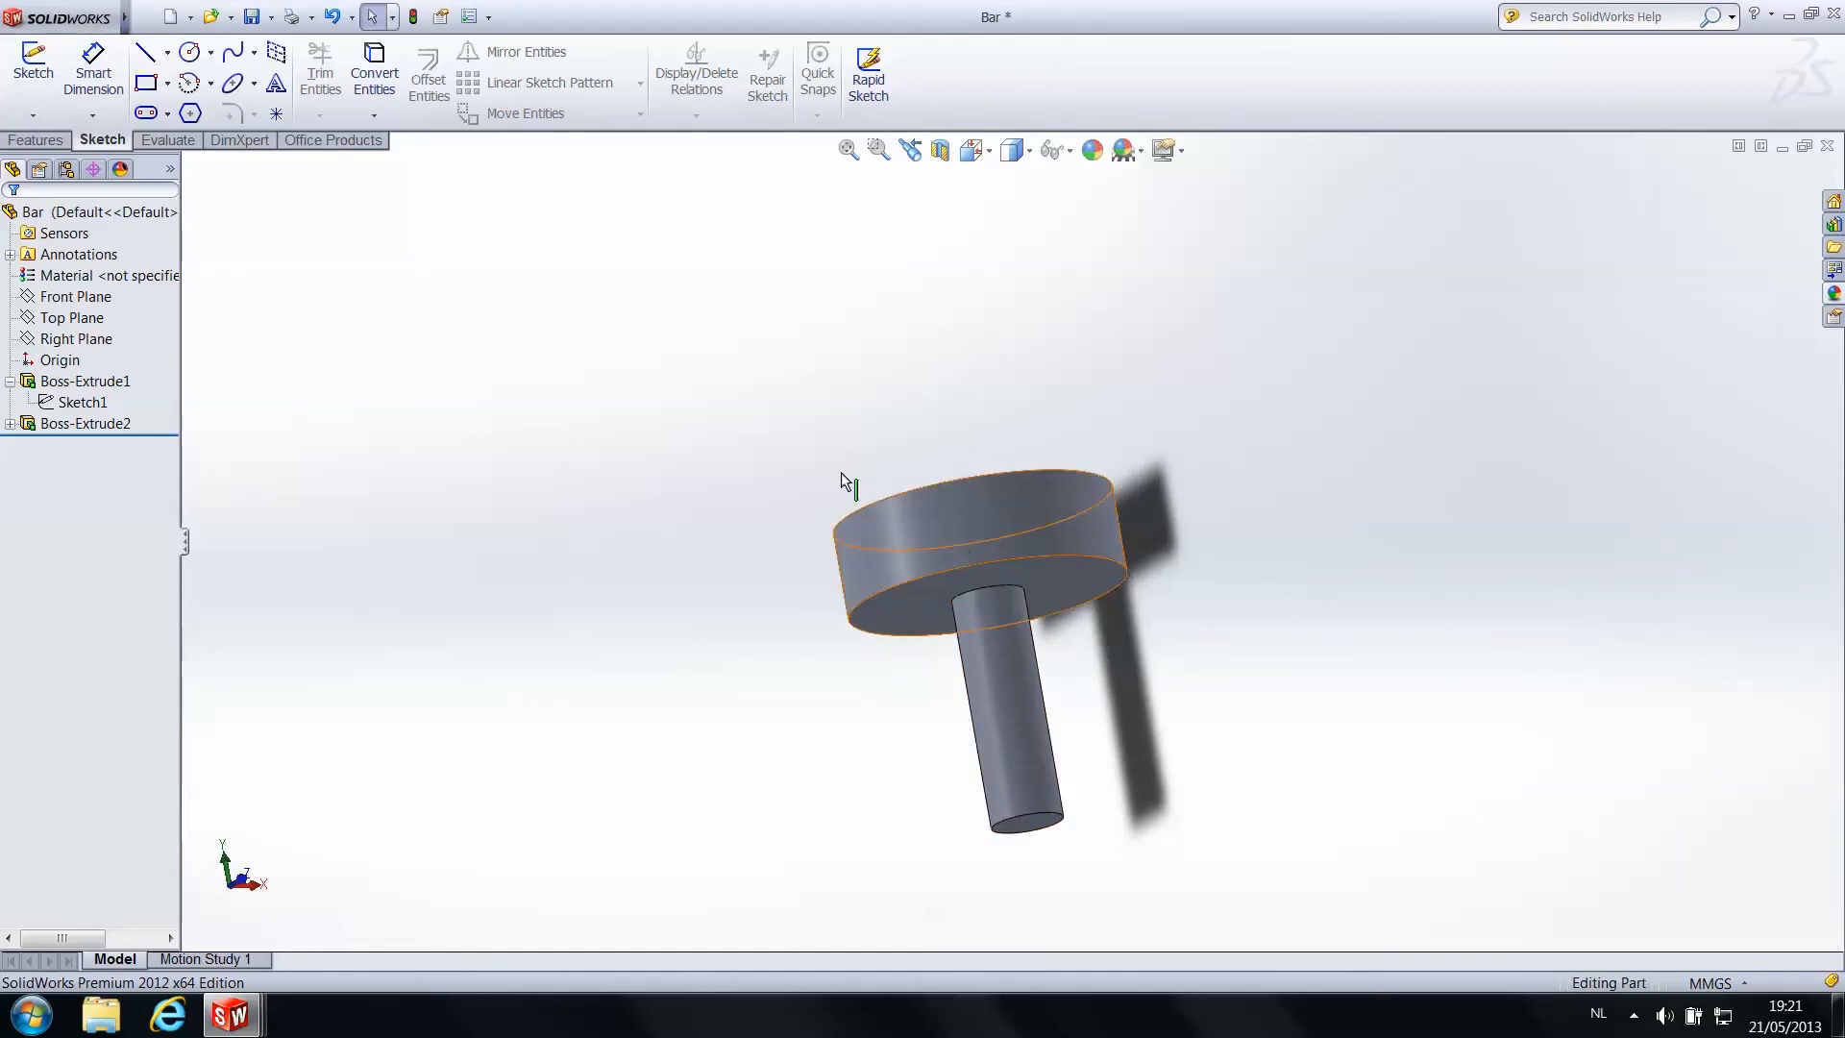
# Edit the head's sketch under Boss-Extrude2, dimension its circle with a 20 mm diameter and exit the sketch
pyautogui.click(9, 424)
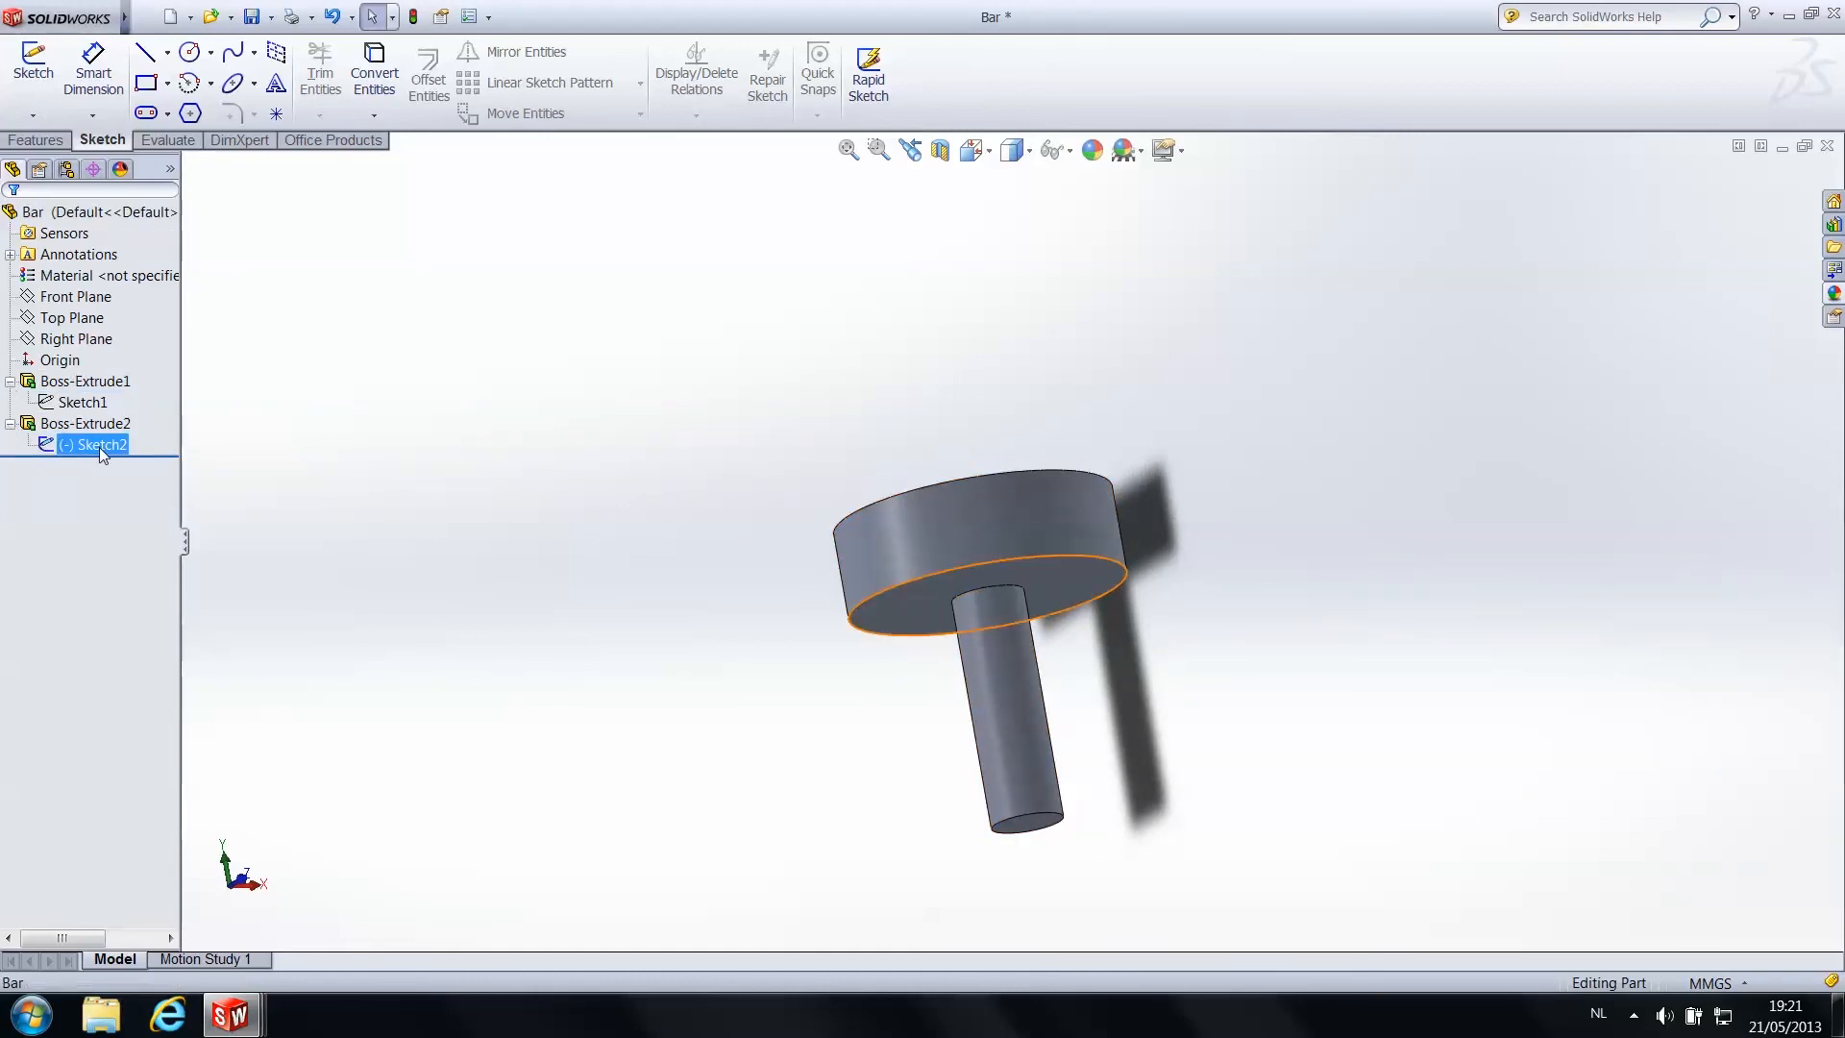
pyautogui.rightClick(100, 447)
pyautogui.click(114, 393)
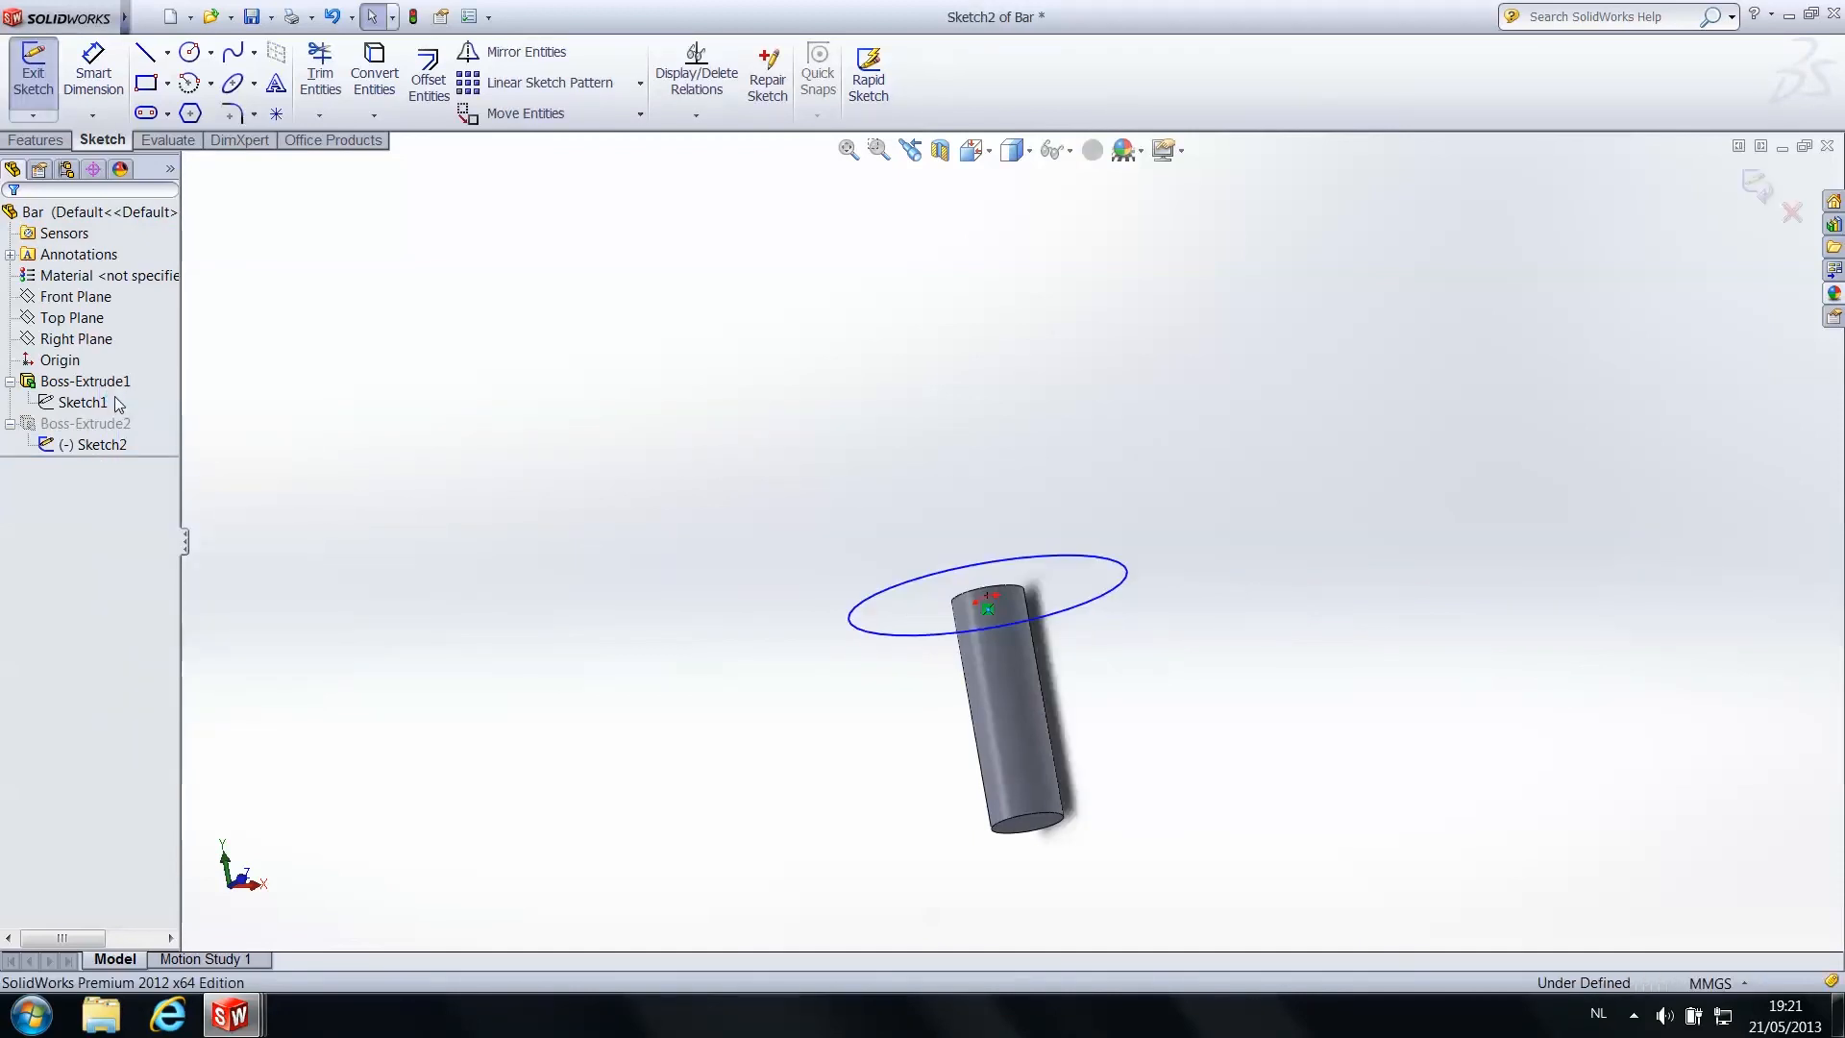
pyautogui.moveTo(597, 523)
pyautogui.mouseDown(button='middle')
pyautogui.moveTo(704, 602)
pyautogui.moveTo(413, 469)
pyautogui.mouseUp(button='middle')
pyautogui.click(93, 70)
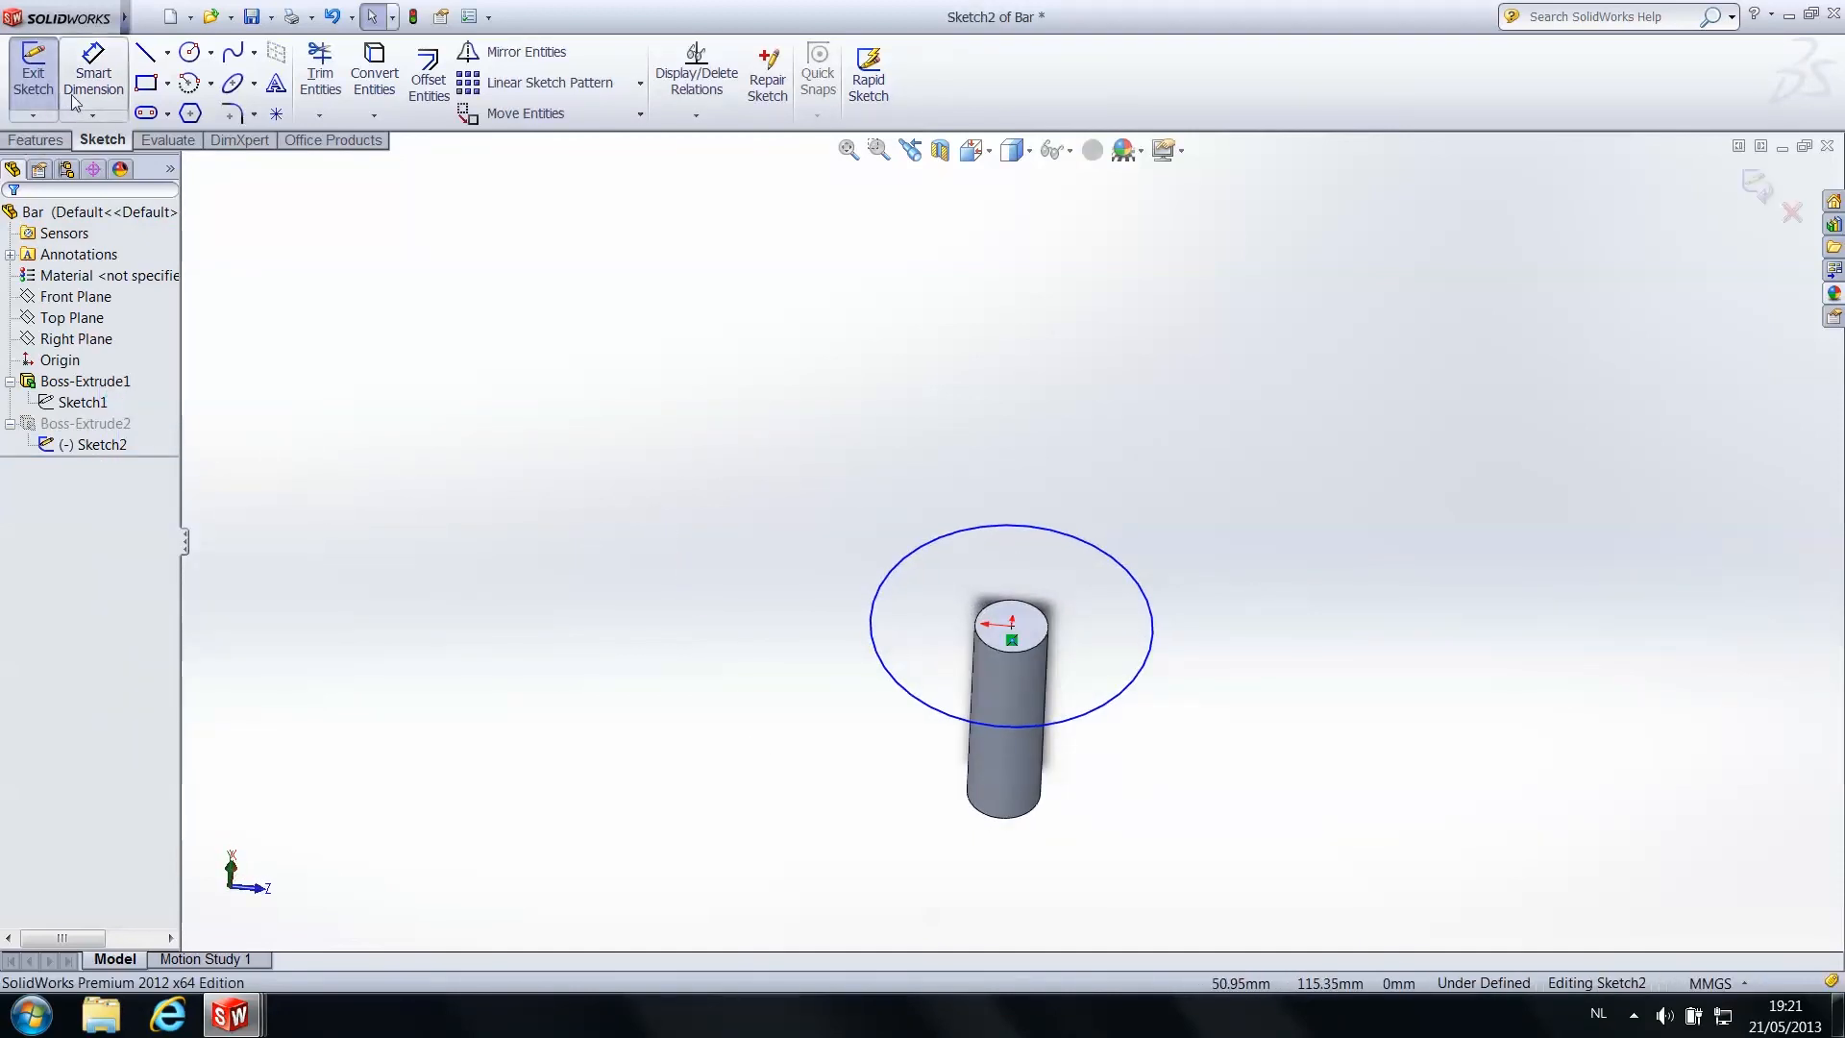
pyautogui.click(871, 629)
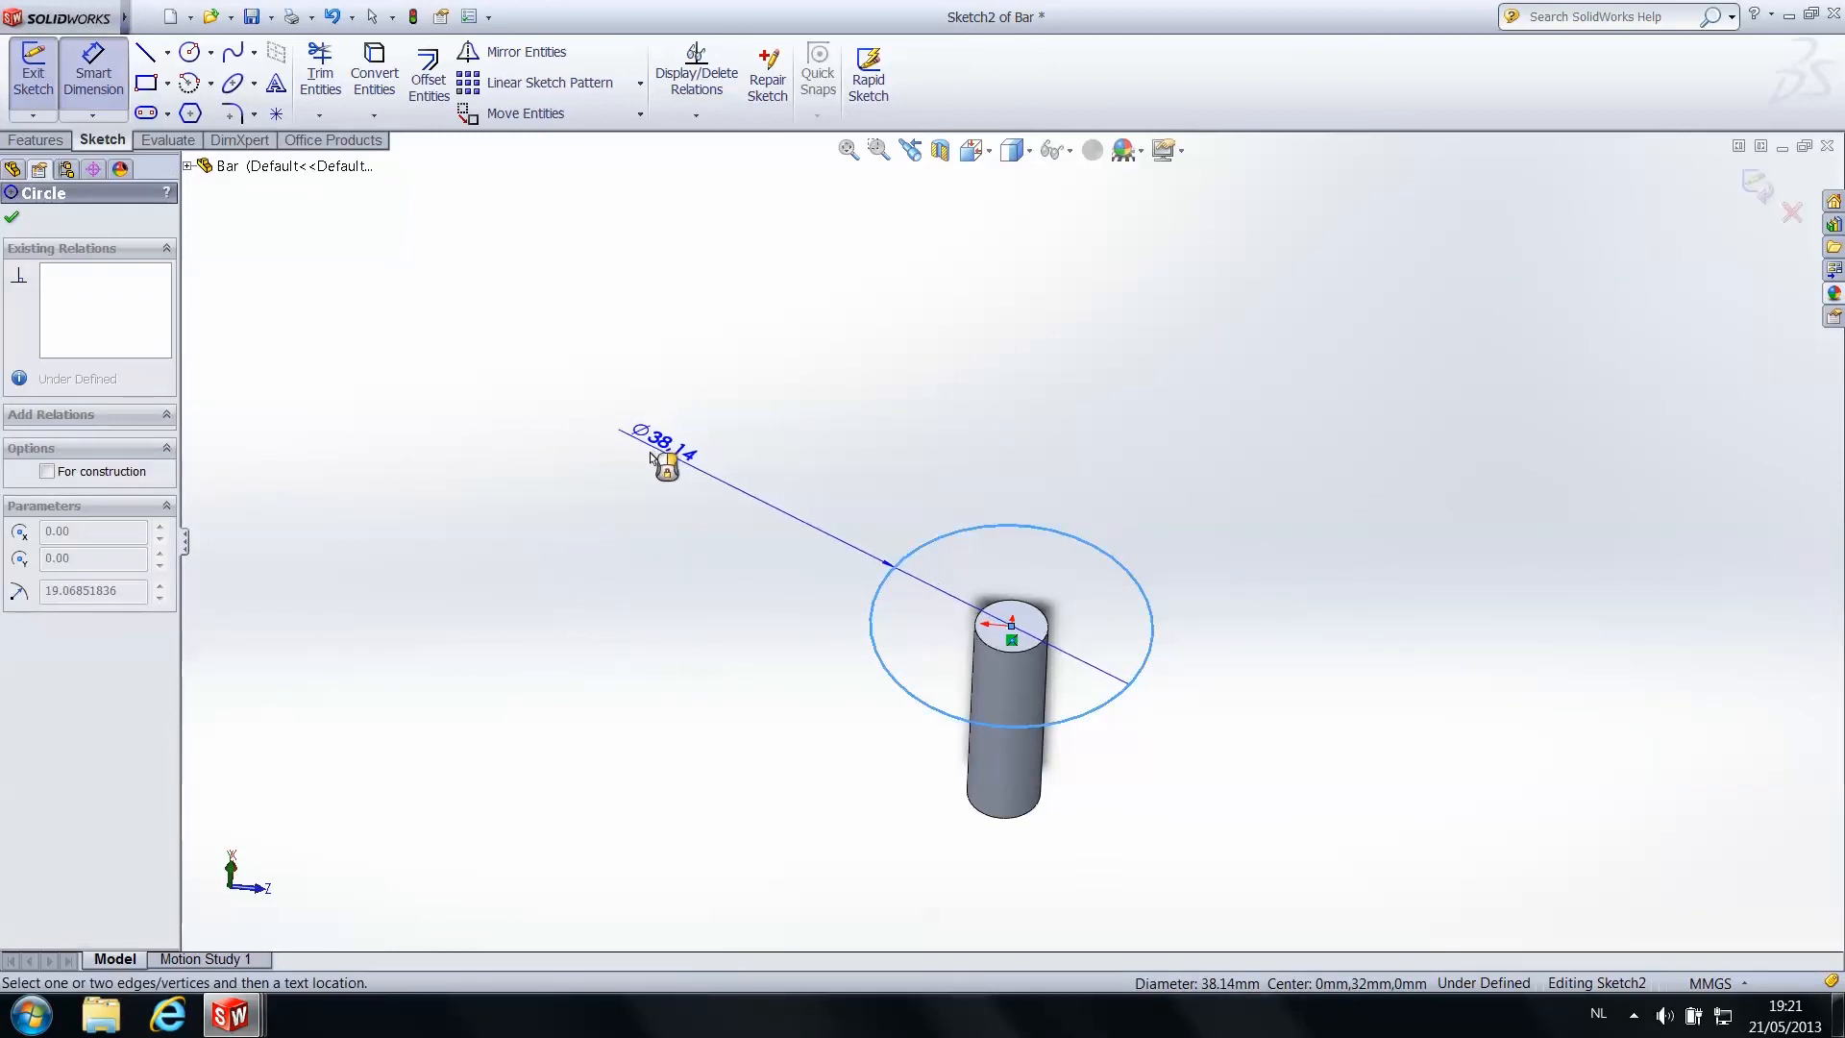
pyautogui.click(616, 511)
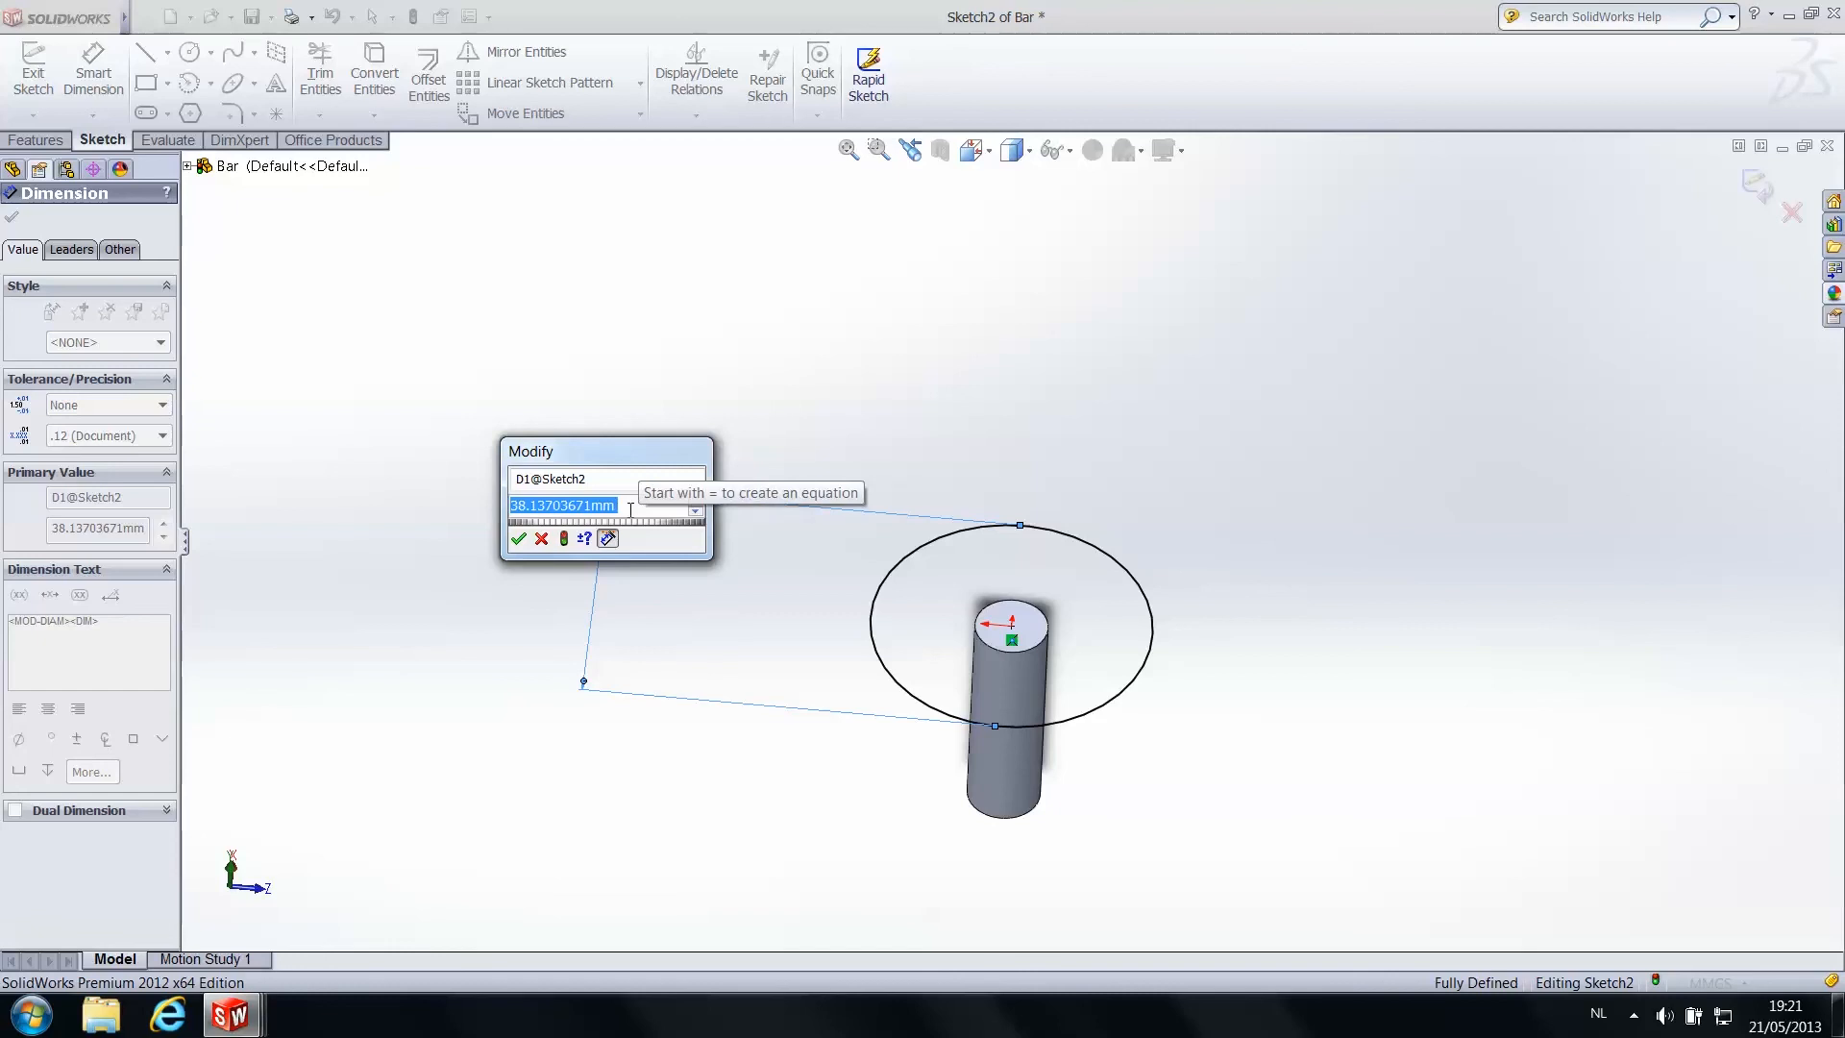
pyautogui.write('20')
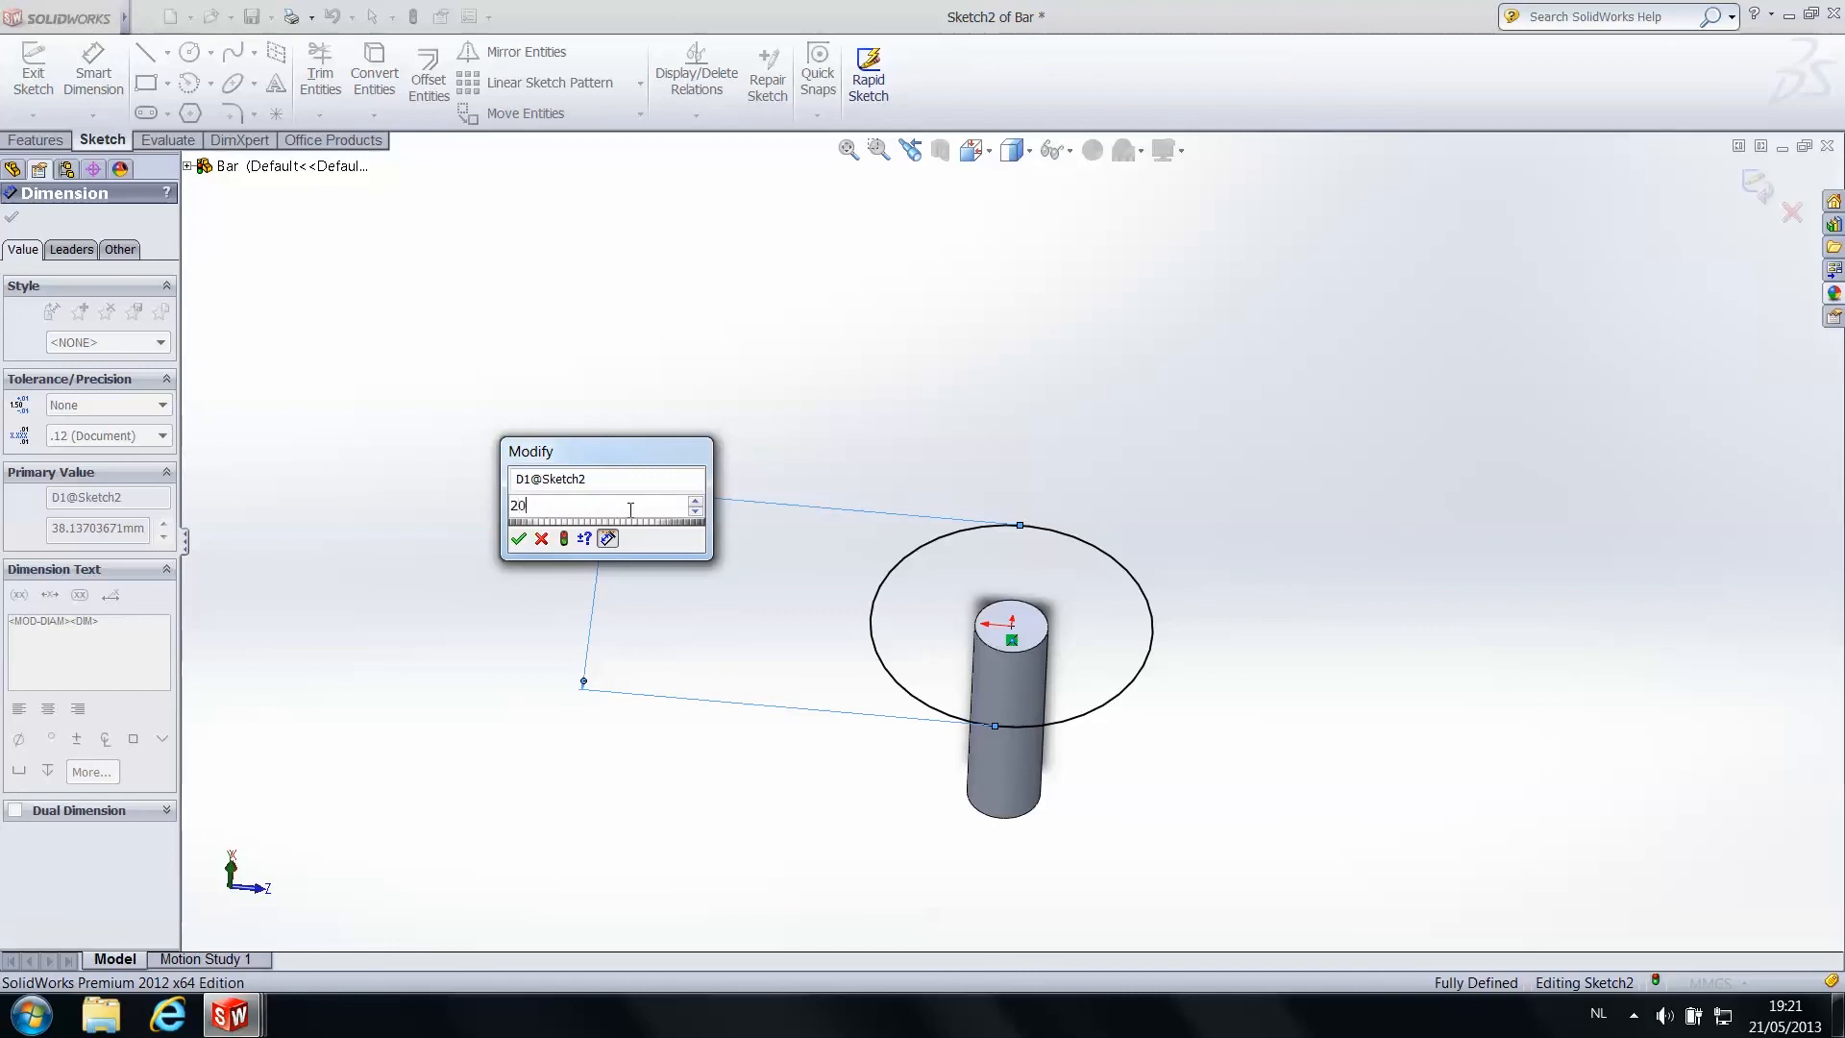
pyautogui.click(519, 539)
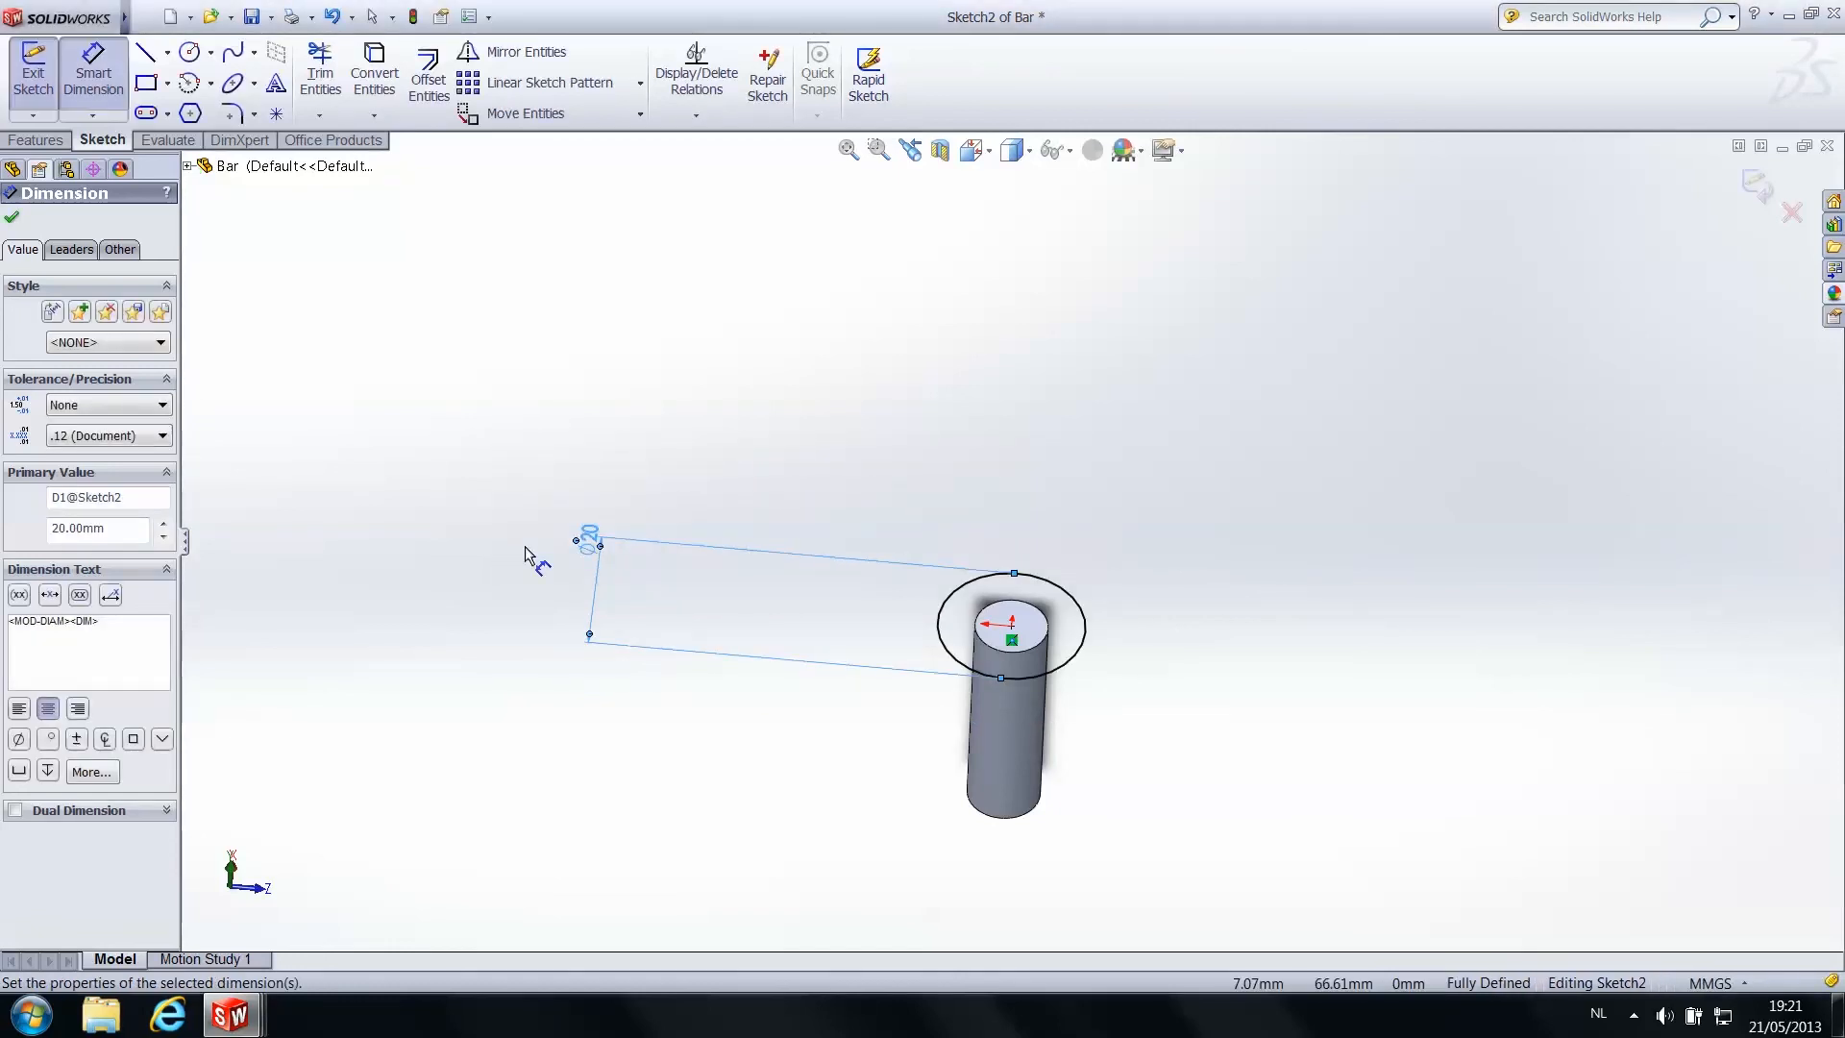
pyautogui.click(105, 86)
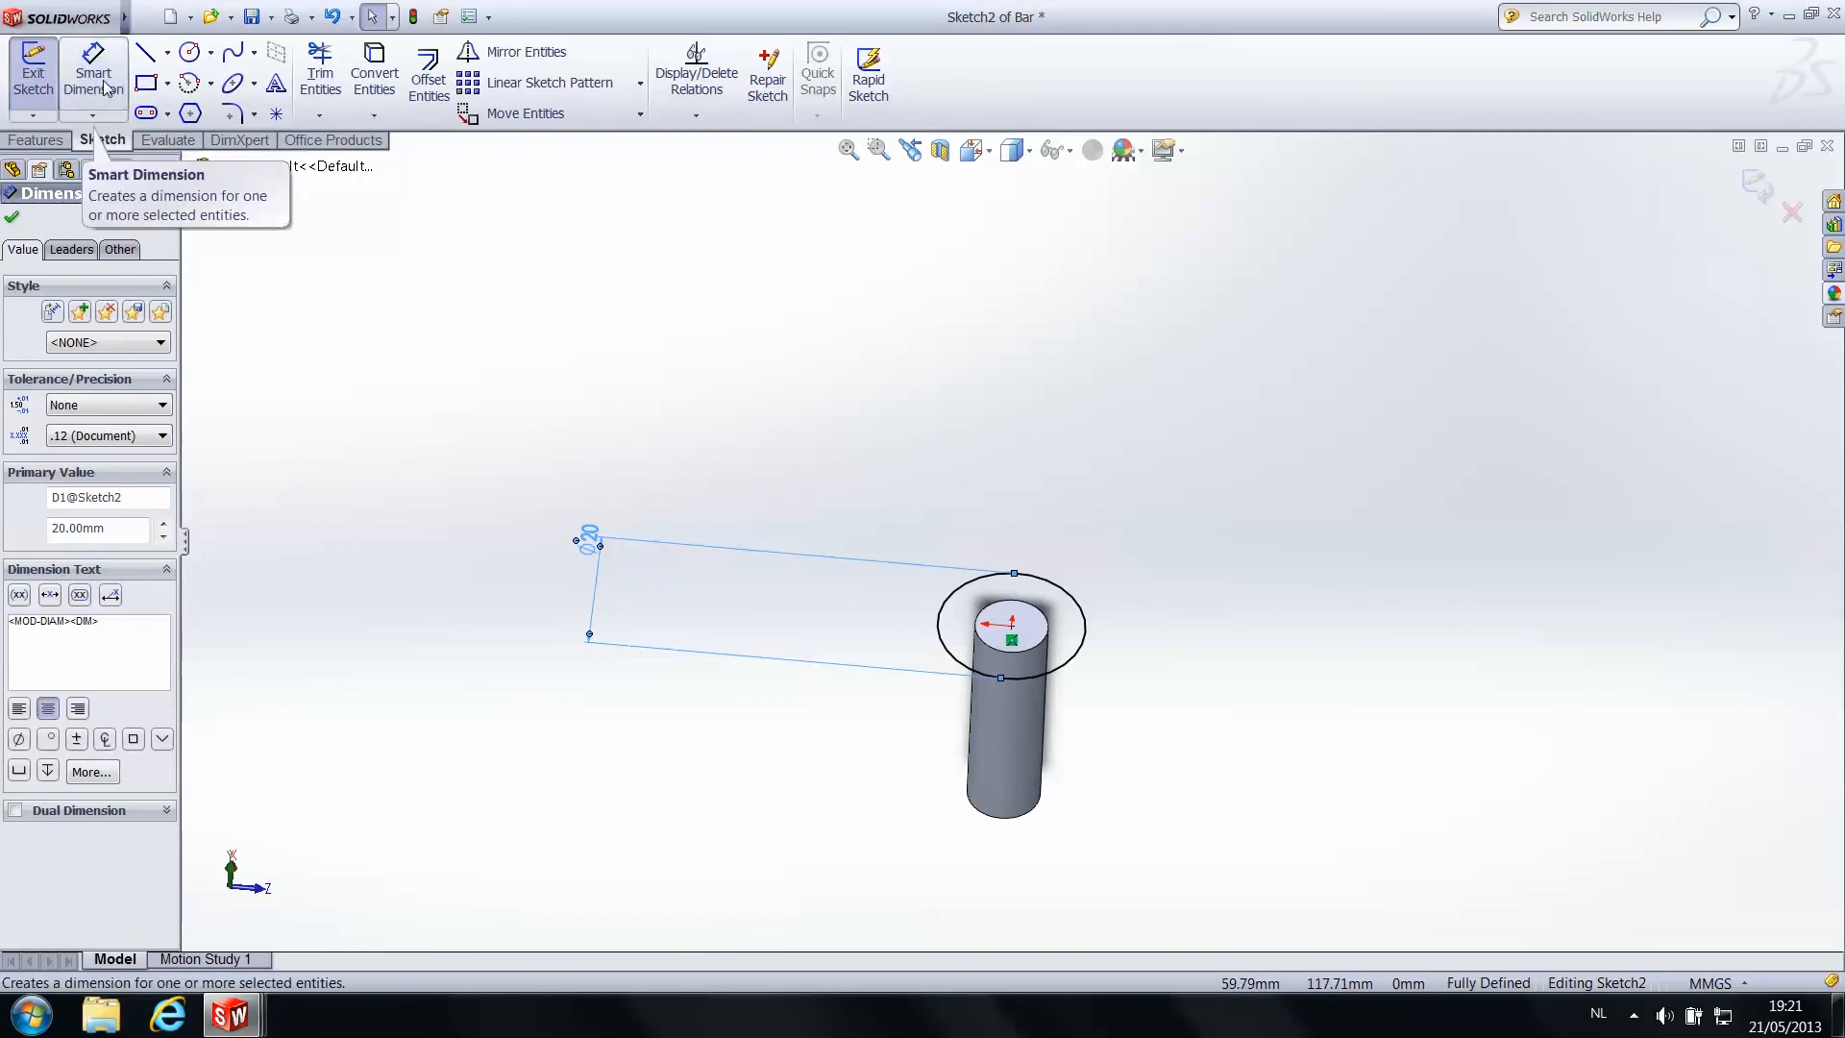
pyautogui.click(13, 217)
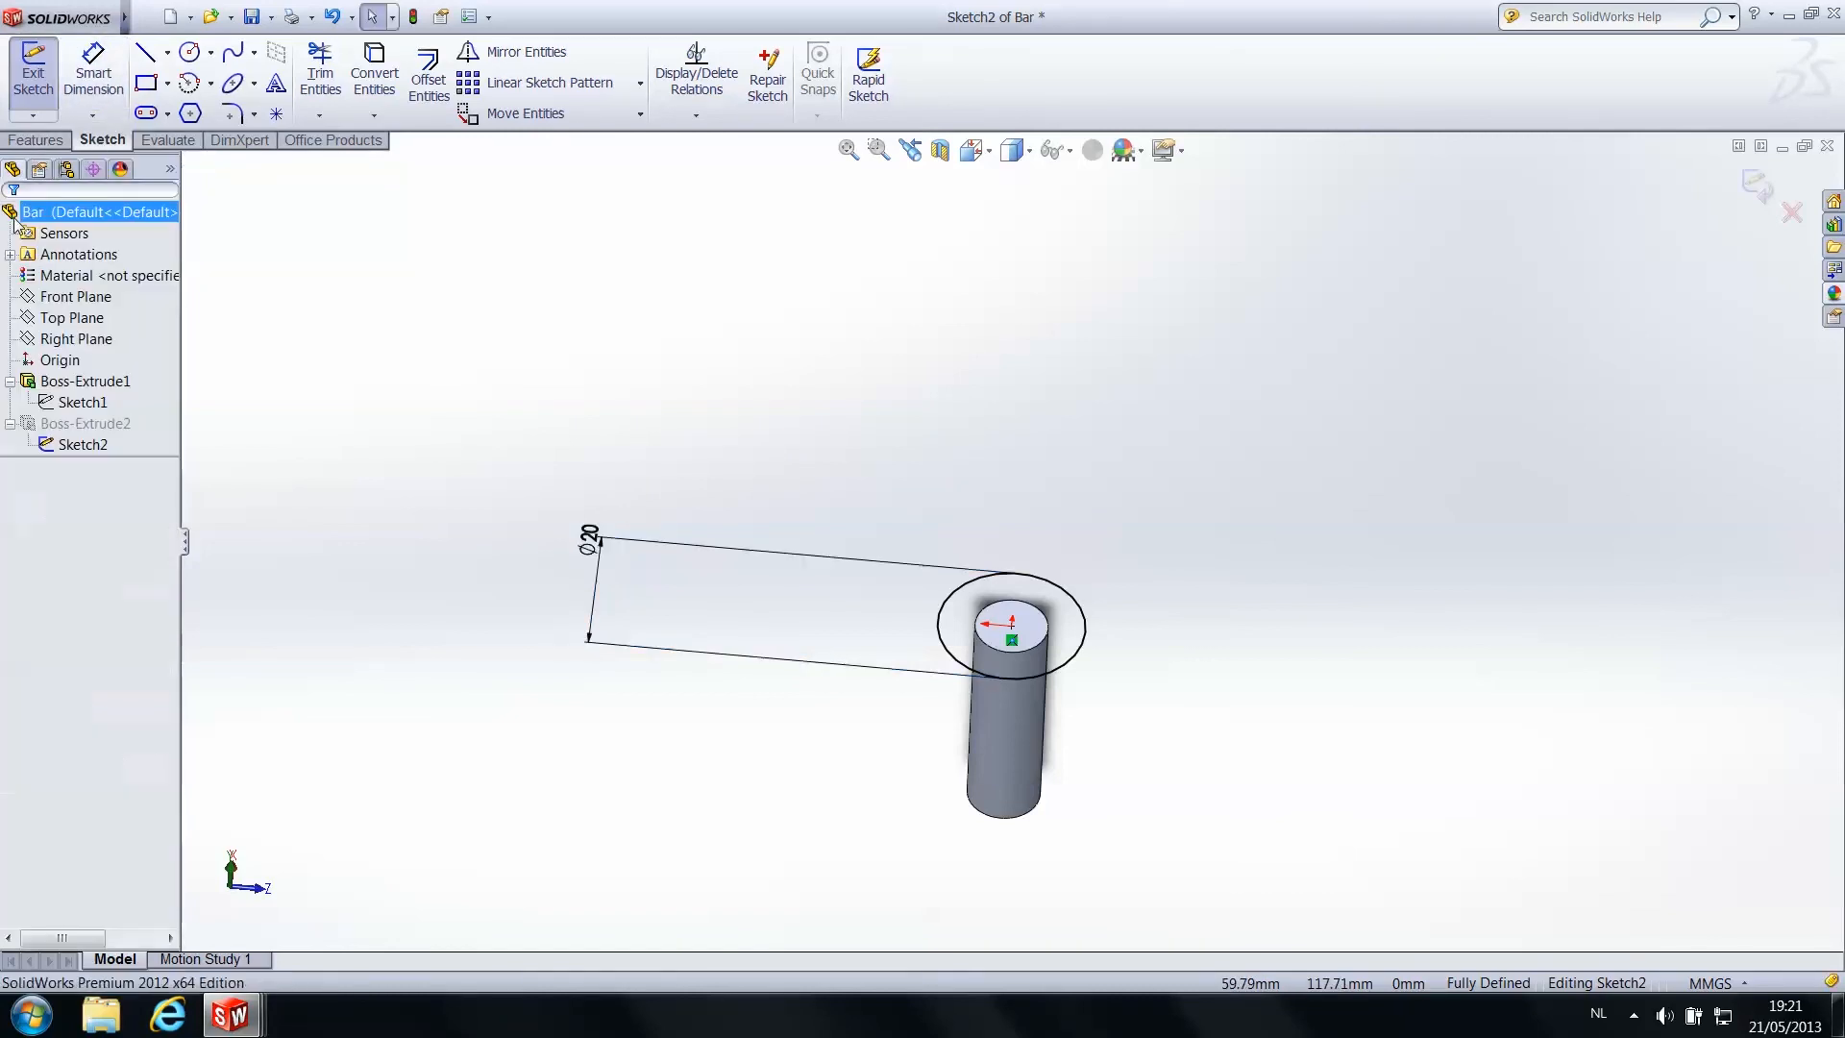
pyautogui.click(33, 72)
pyautogui.moveTo(972, 670); pyautogui.dragTo(1154, 359, button='middle')
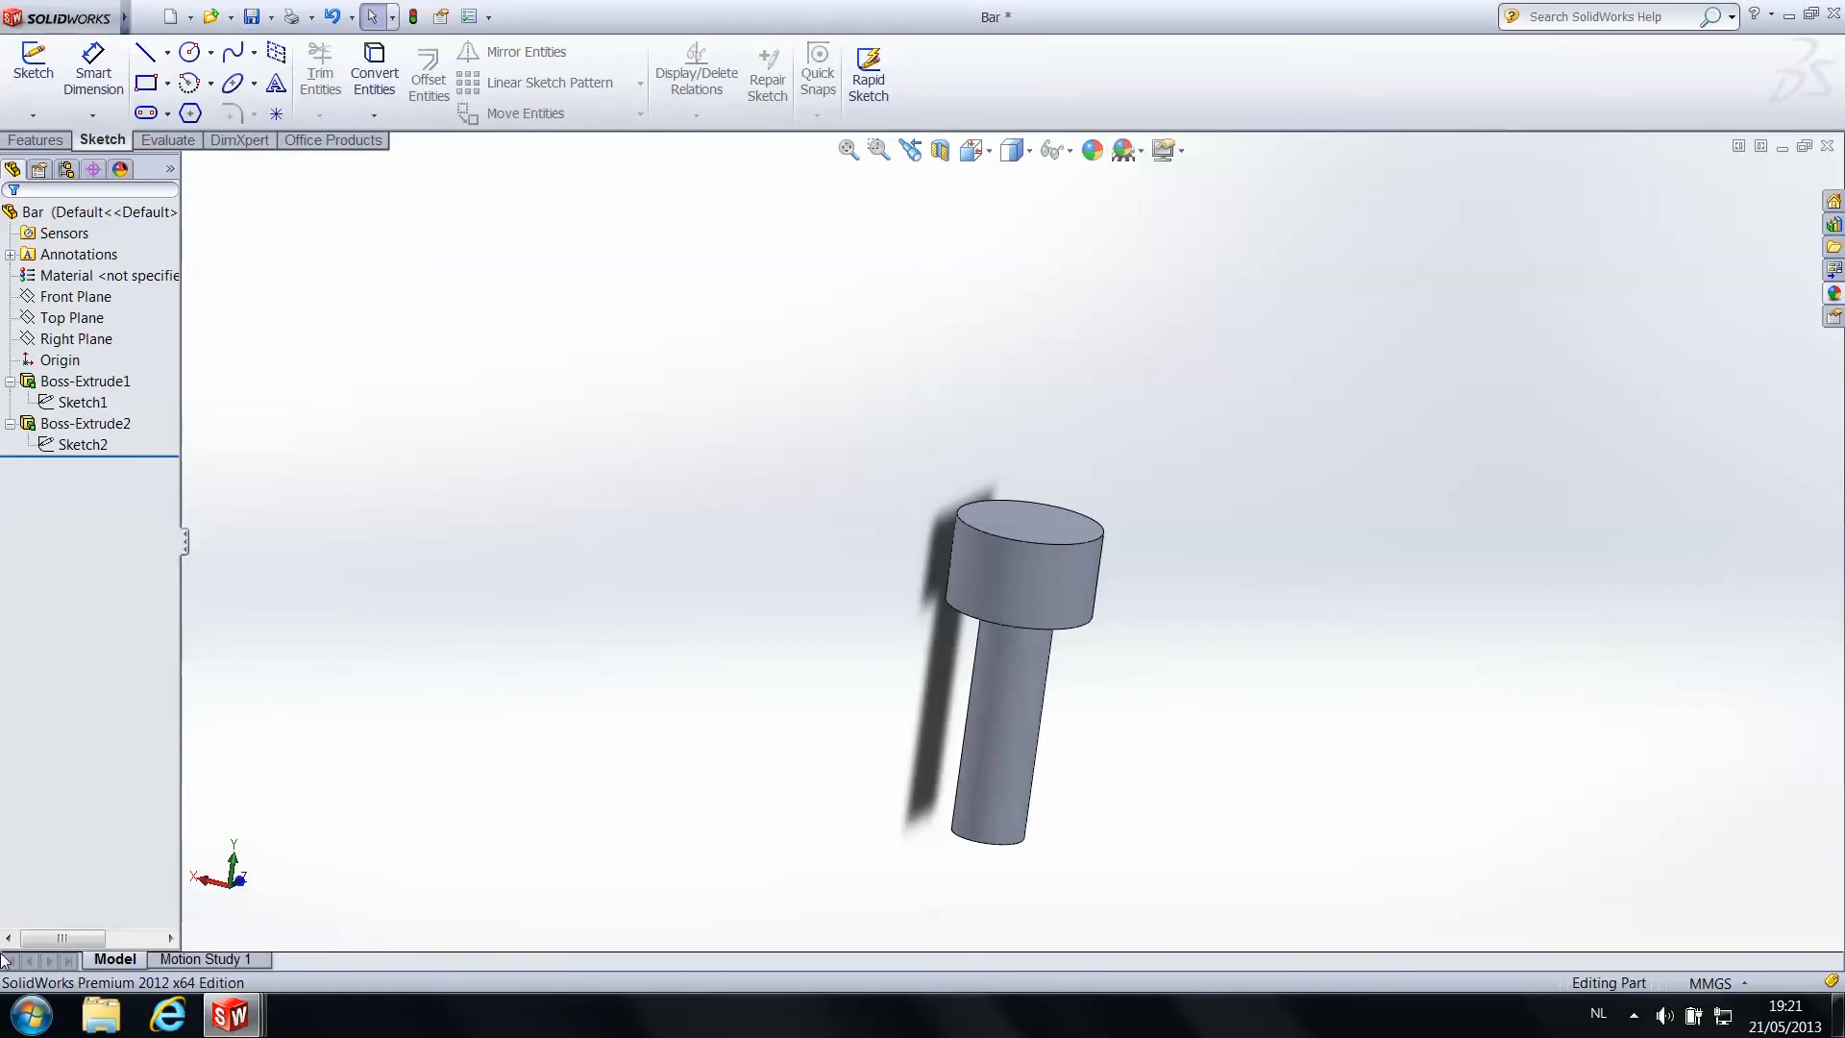
# Switch back to the Assem1 assembly window and view the resized Bar beside the Cone with nothing selected
pyautogui.click(1782, 146)
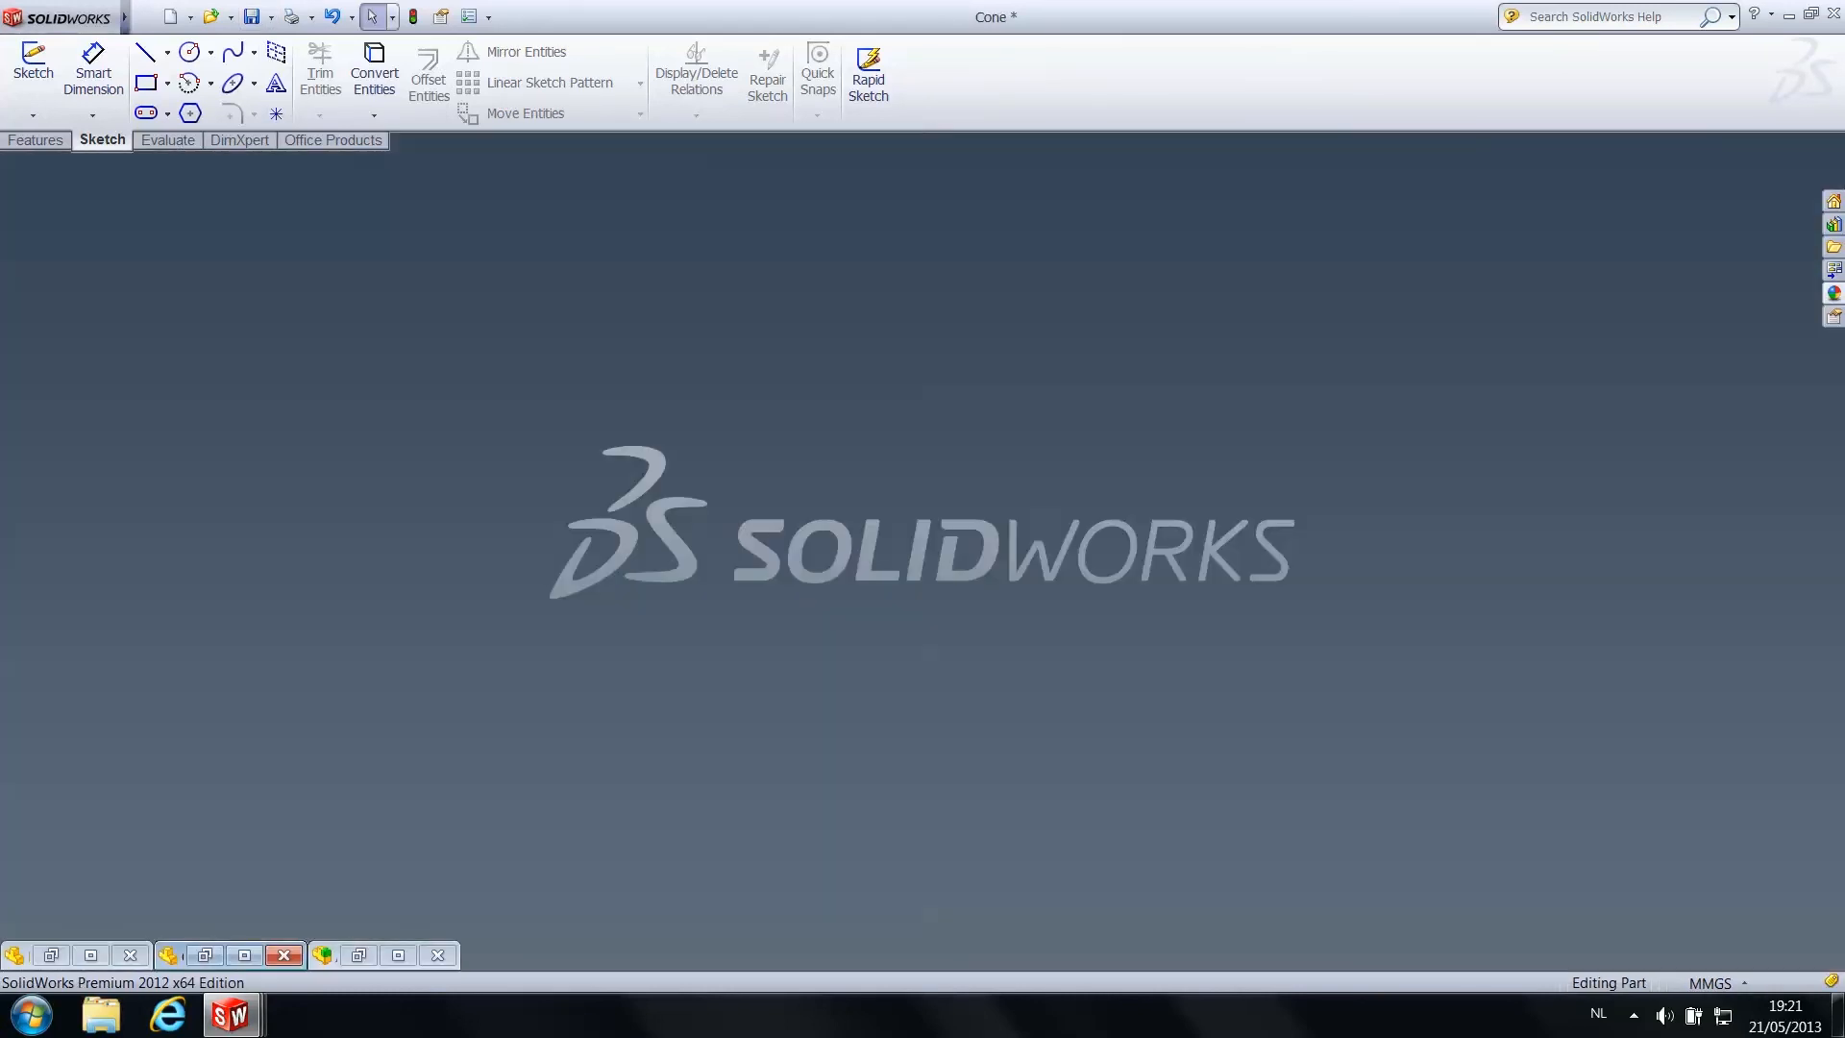
pyautogui.click(355, 954)
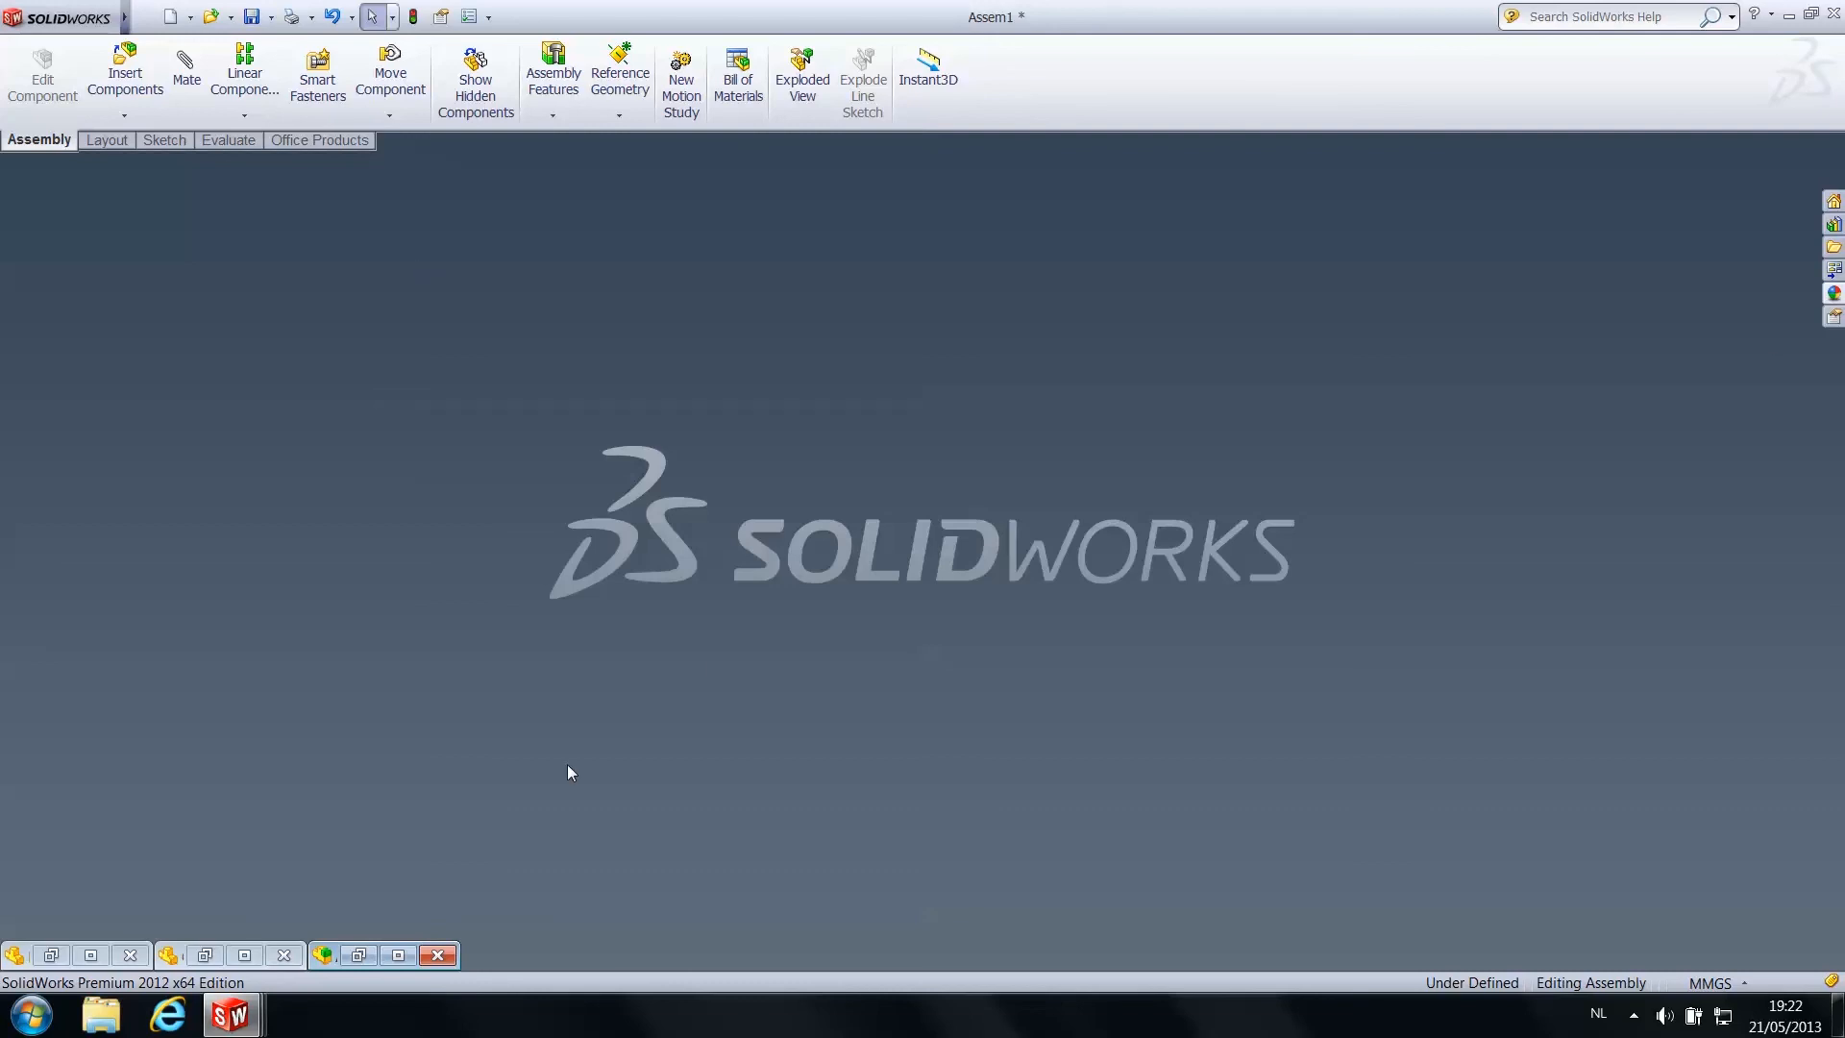
pyautogui.click(394, 955)
pyautogui.moveTo(900, 491); pyautogui.dragTo(1277, 412, button='middle')
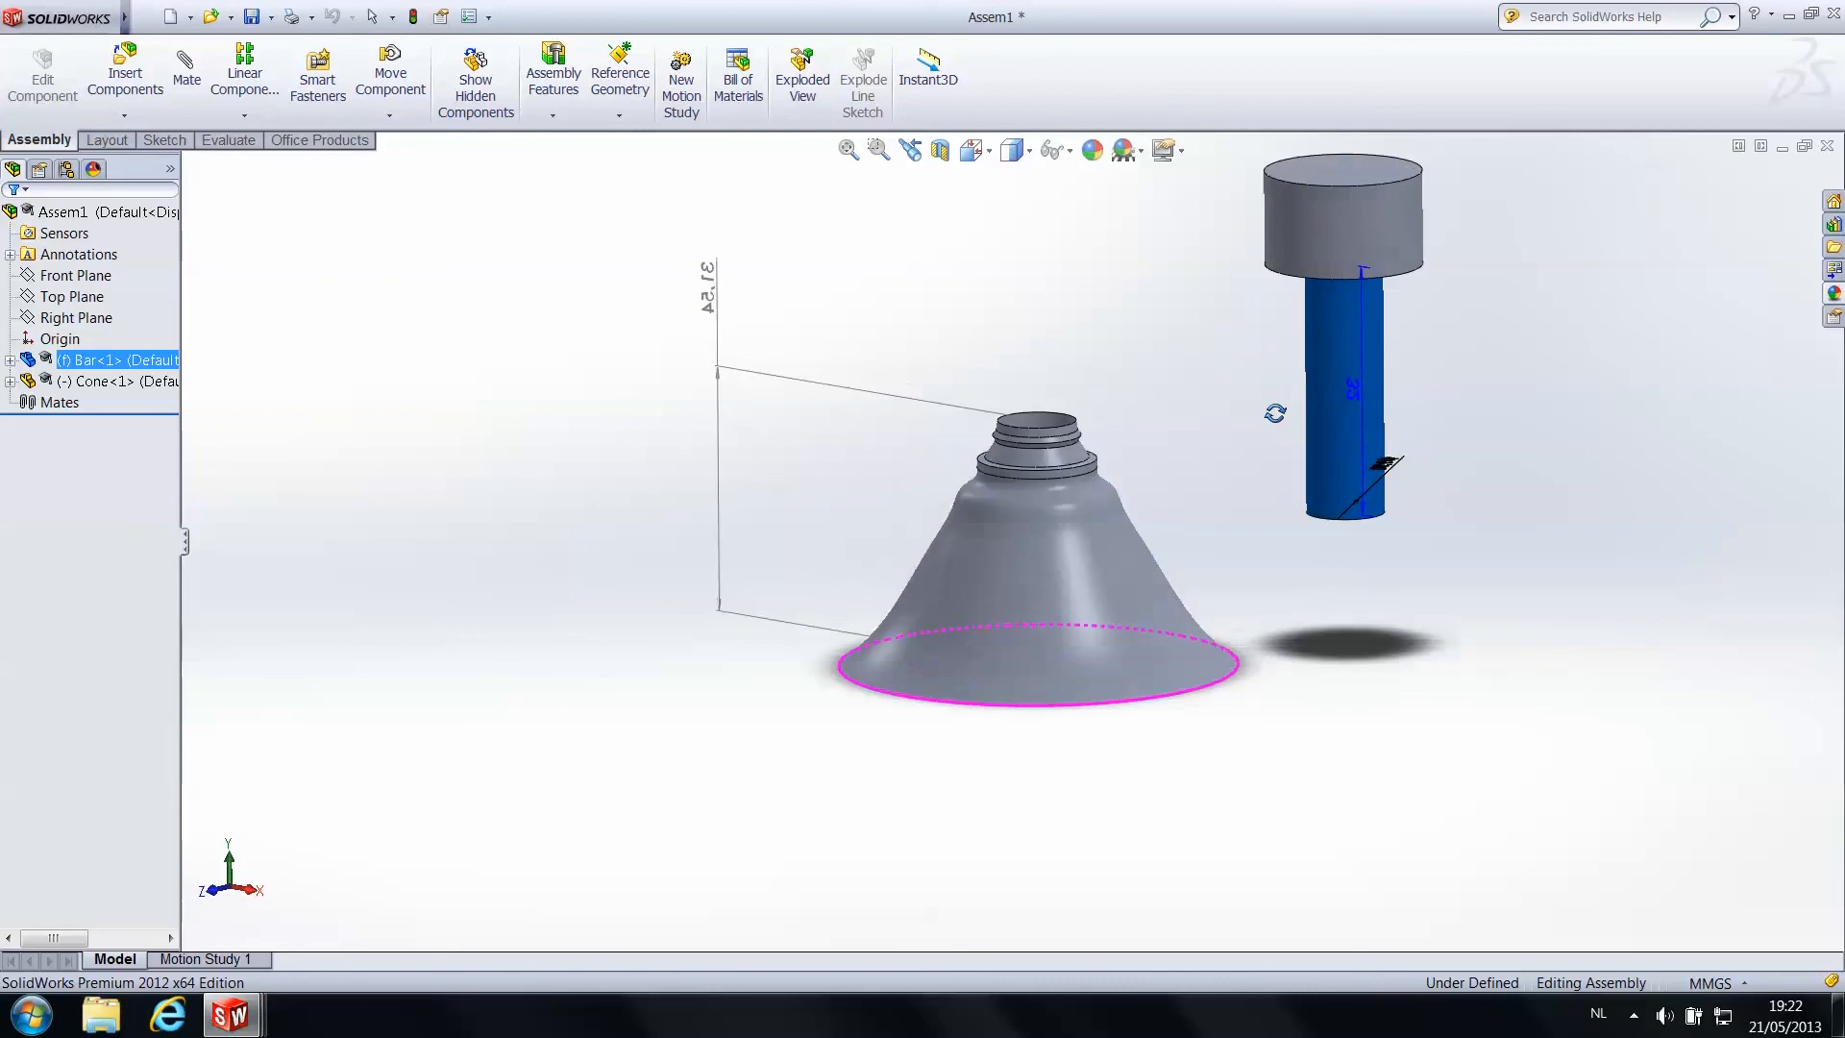
pyautogui.moveTo(1471, 490); pyautogui.dragTo(1504, 673, button='middle')
pyautogui.click(1503, 674)
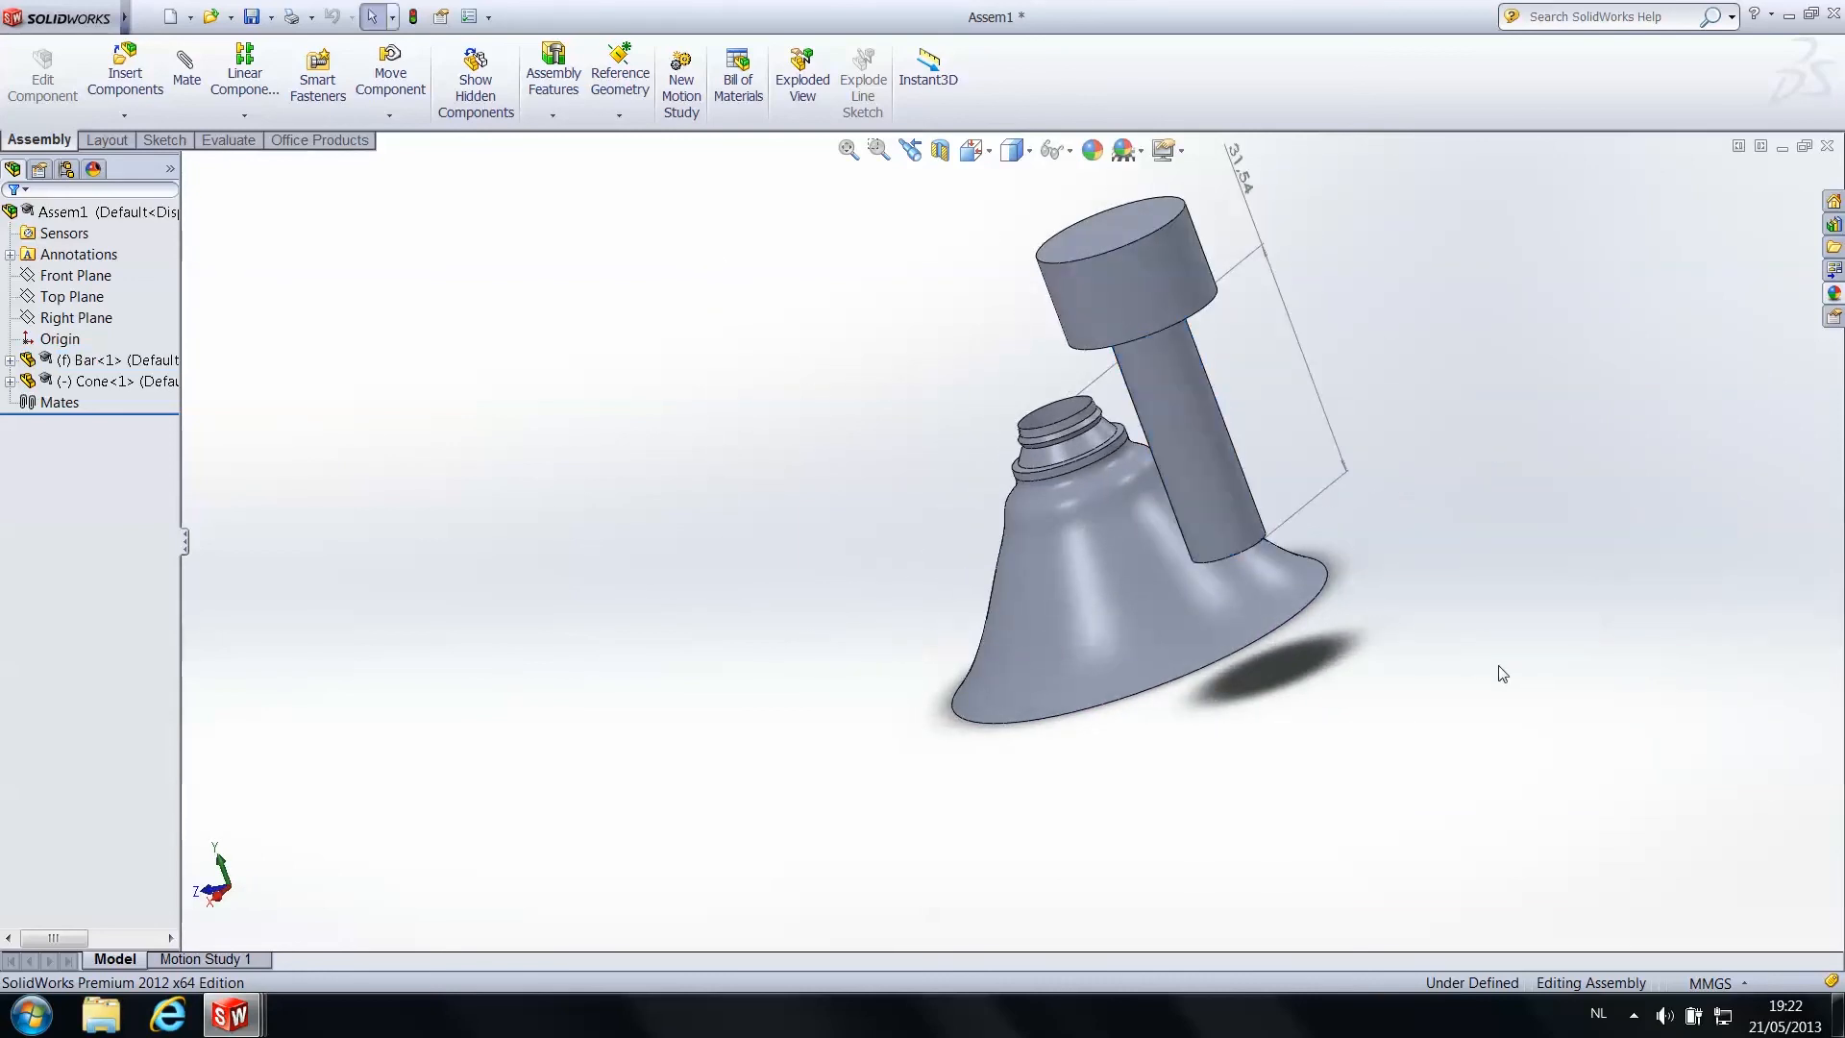
# Delete the 31.54 reference dimension beside the Cone from the assembly
pyautogui.moveTo(1516, 526); pyautogui.dragTo(1127, 429, button='middle')
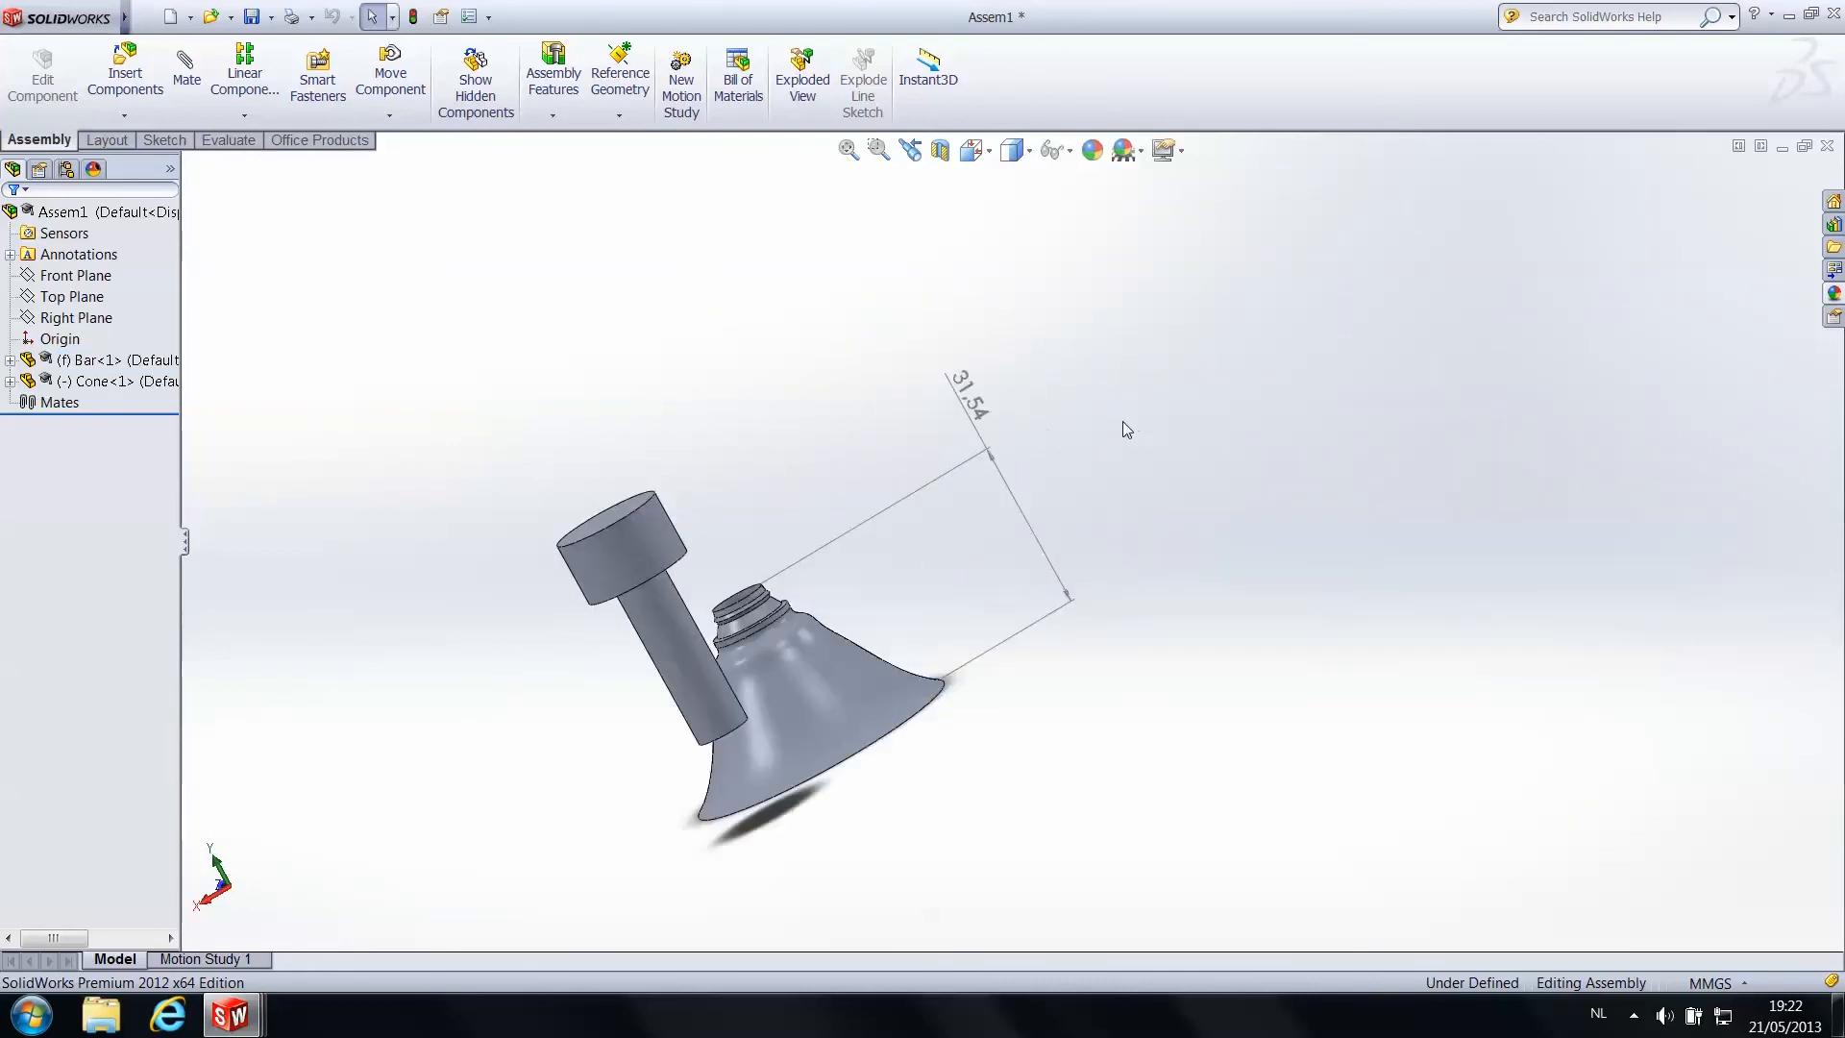
pyautogui.click(975, 413)
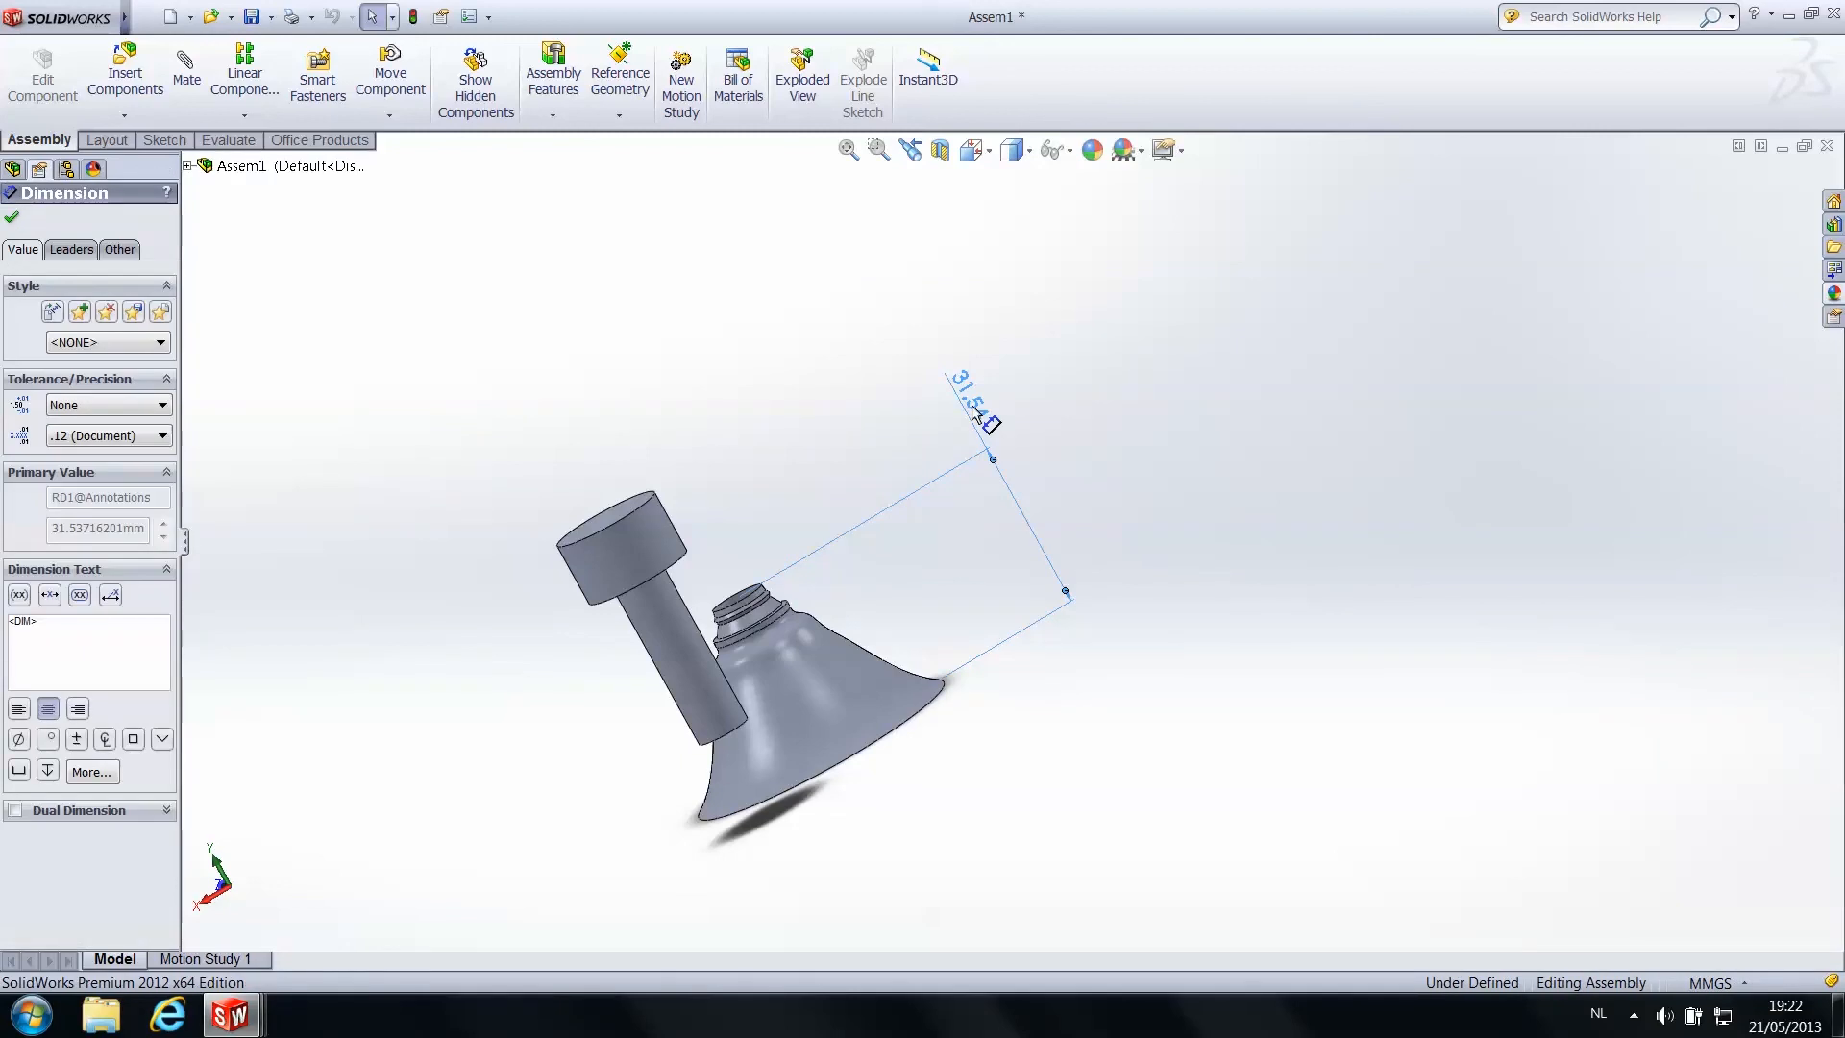
pyautogui.press('Delete')
pyautogui.moveTo(972, 414); pyautogui.dragTo(1103, 391, button='middle')
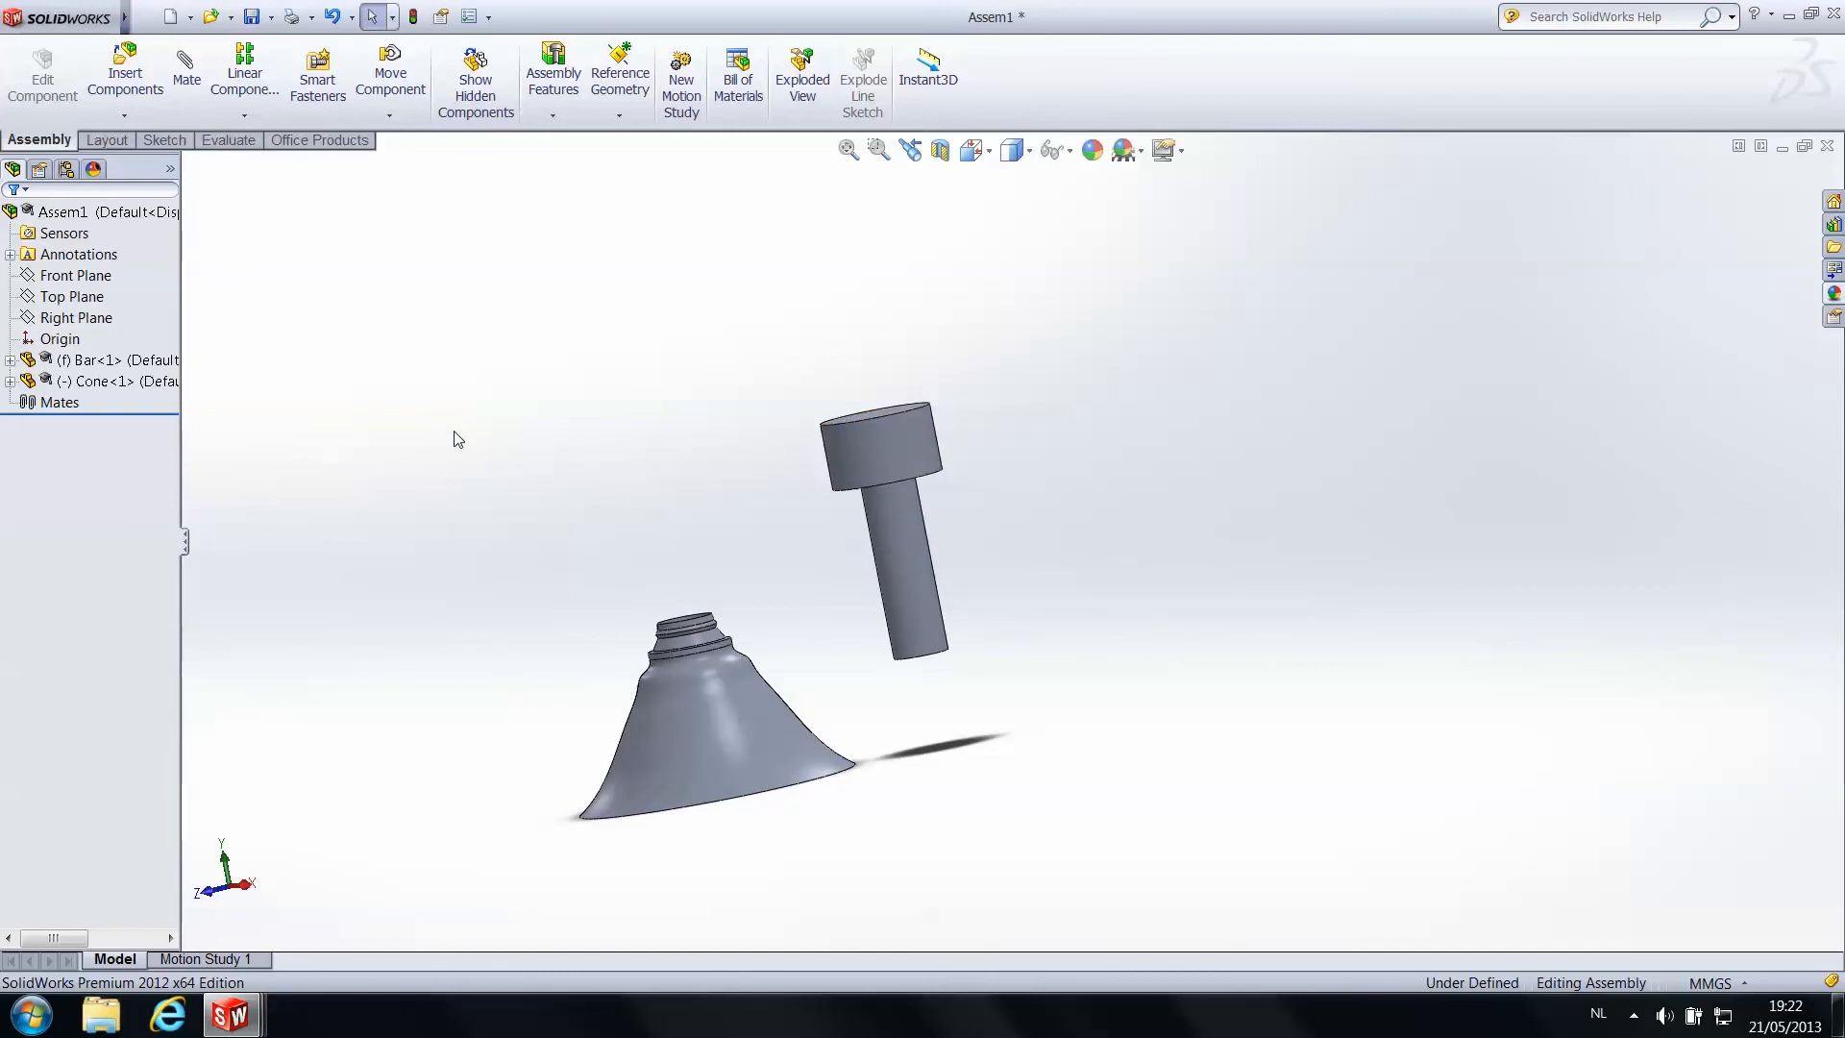
# Change the Bar's appearance to red at part document level
pyautogui.click(96, 360)
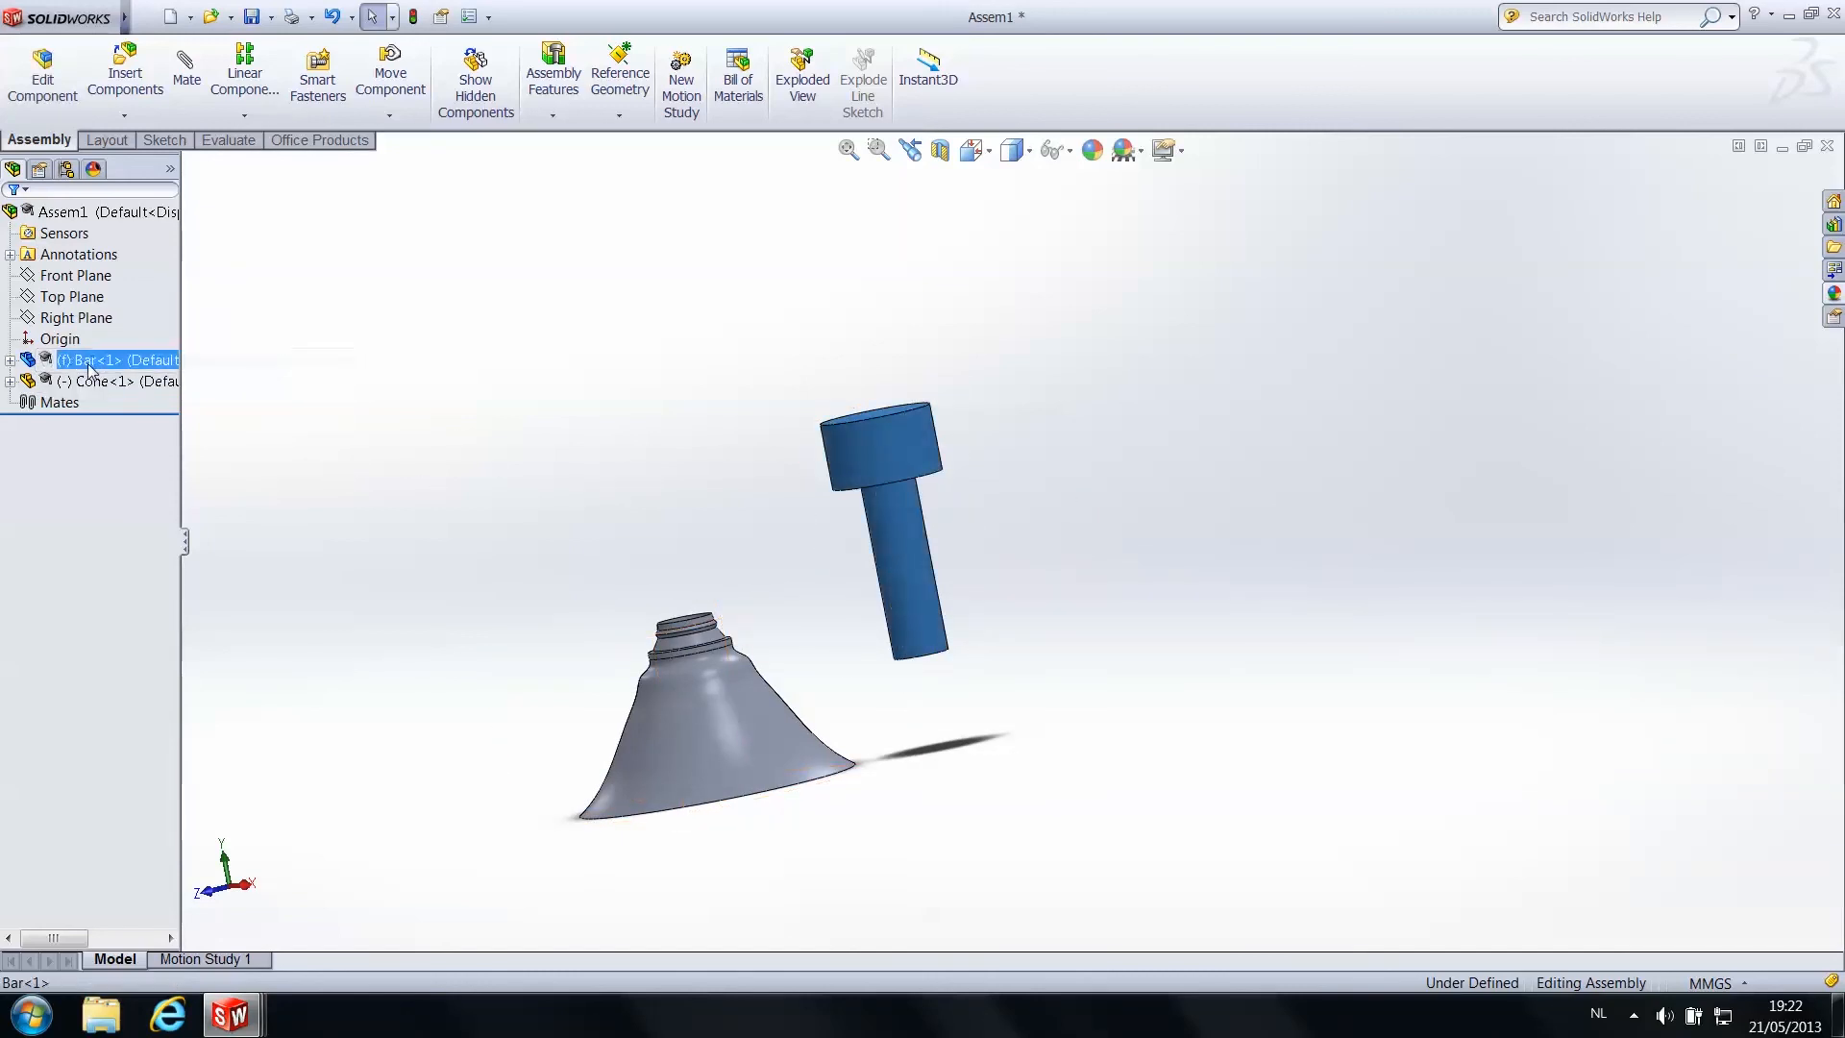
pyautogui.rightClick(100, 362)
pyautogui.click(133, 333)
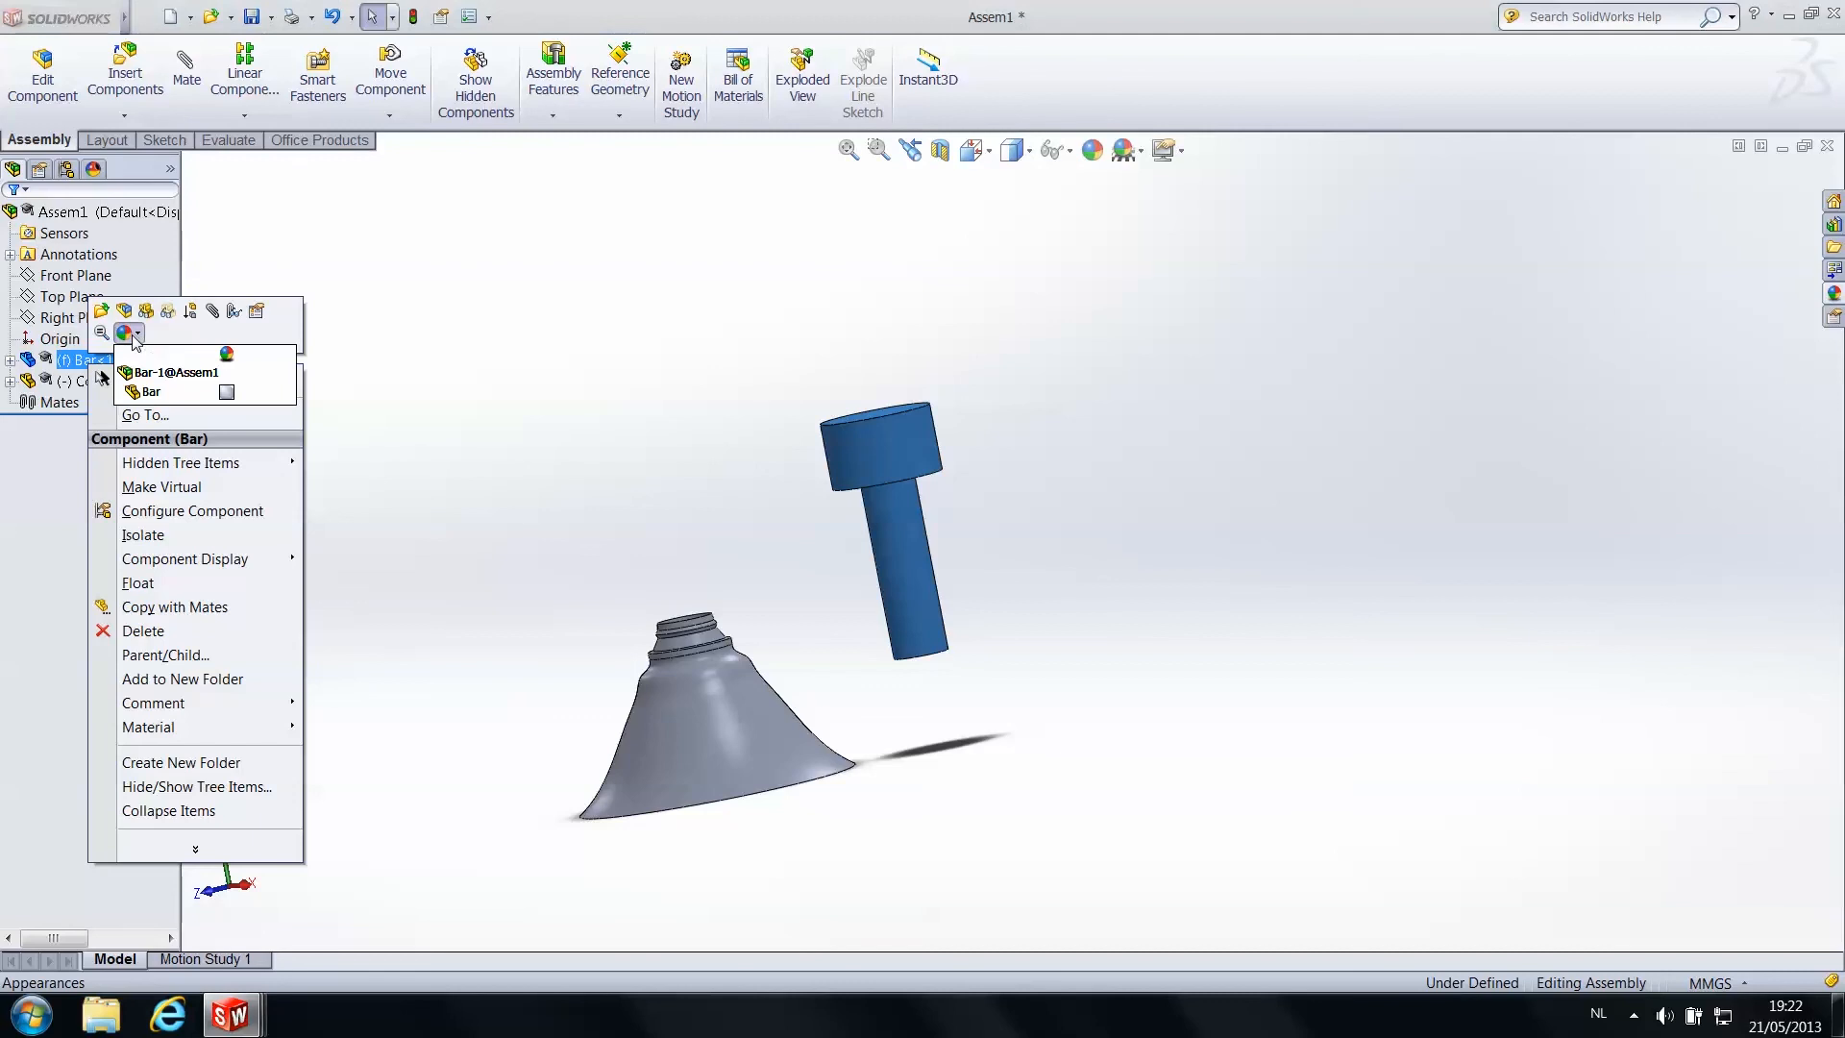
pyautogui.click(223, 392)
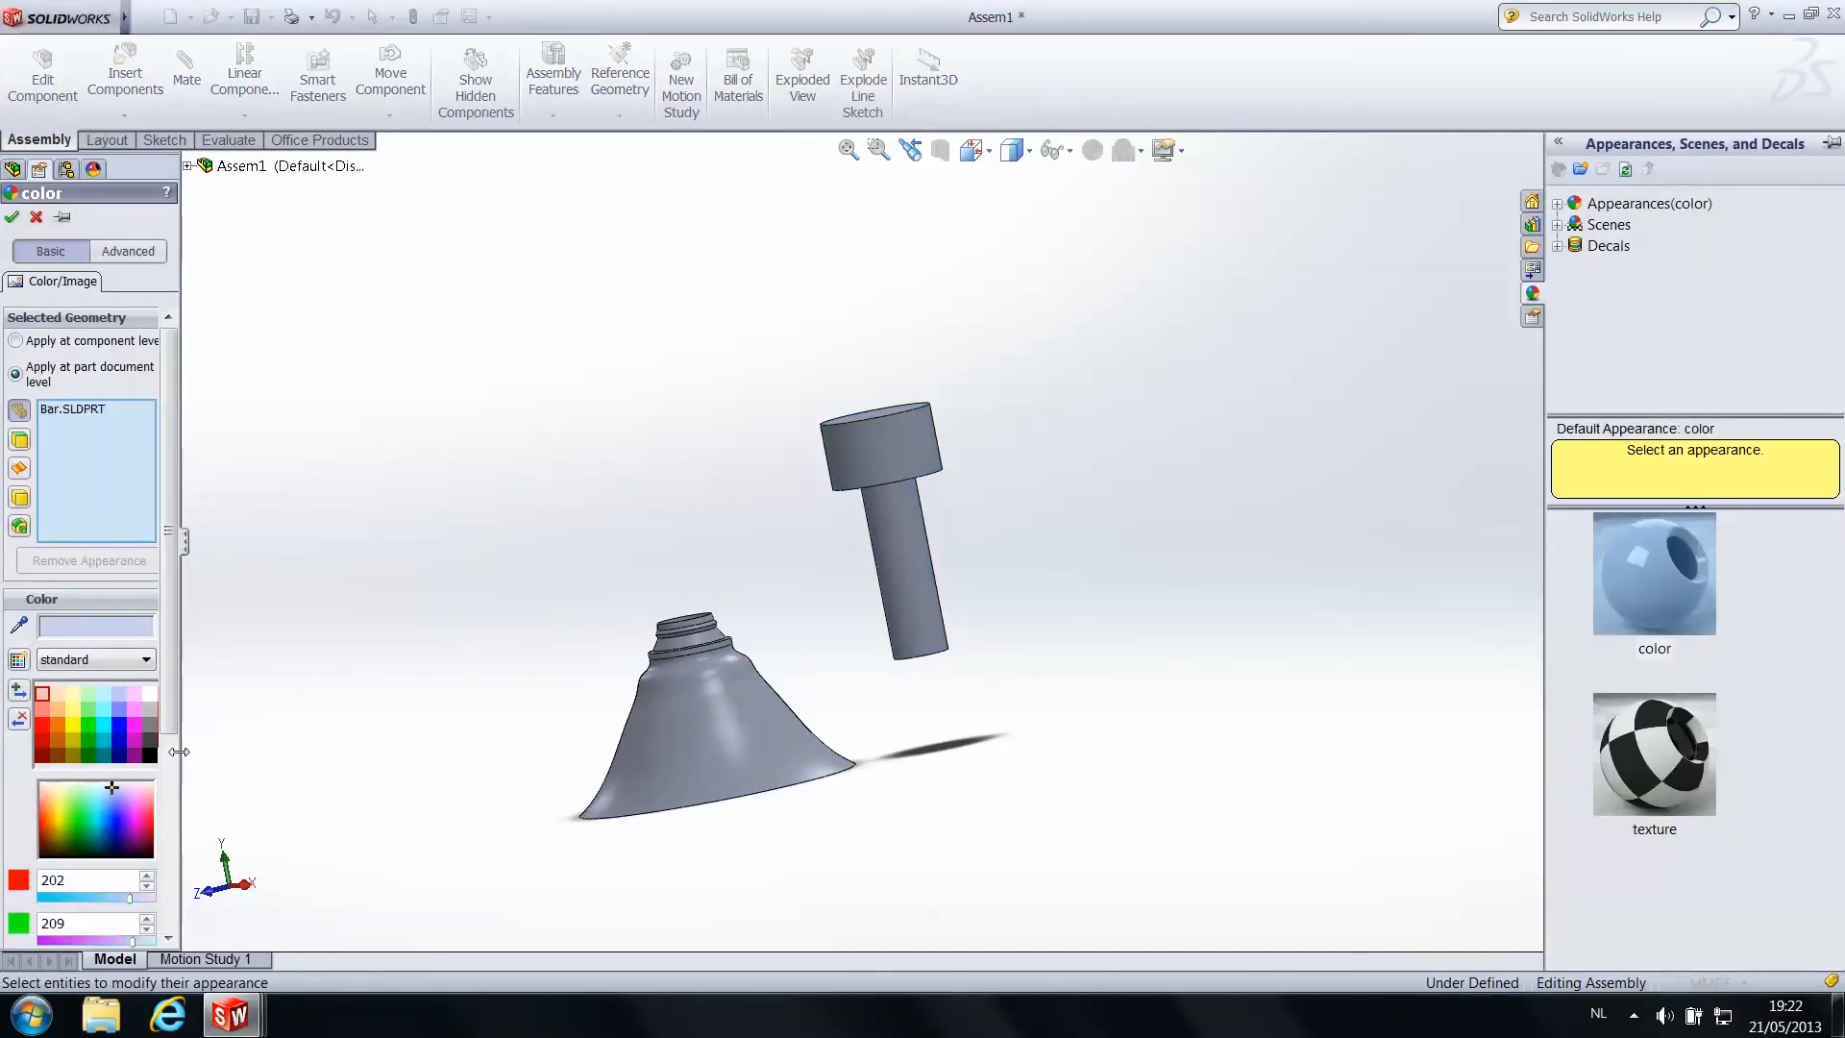
pyautogui.click(42, 726)
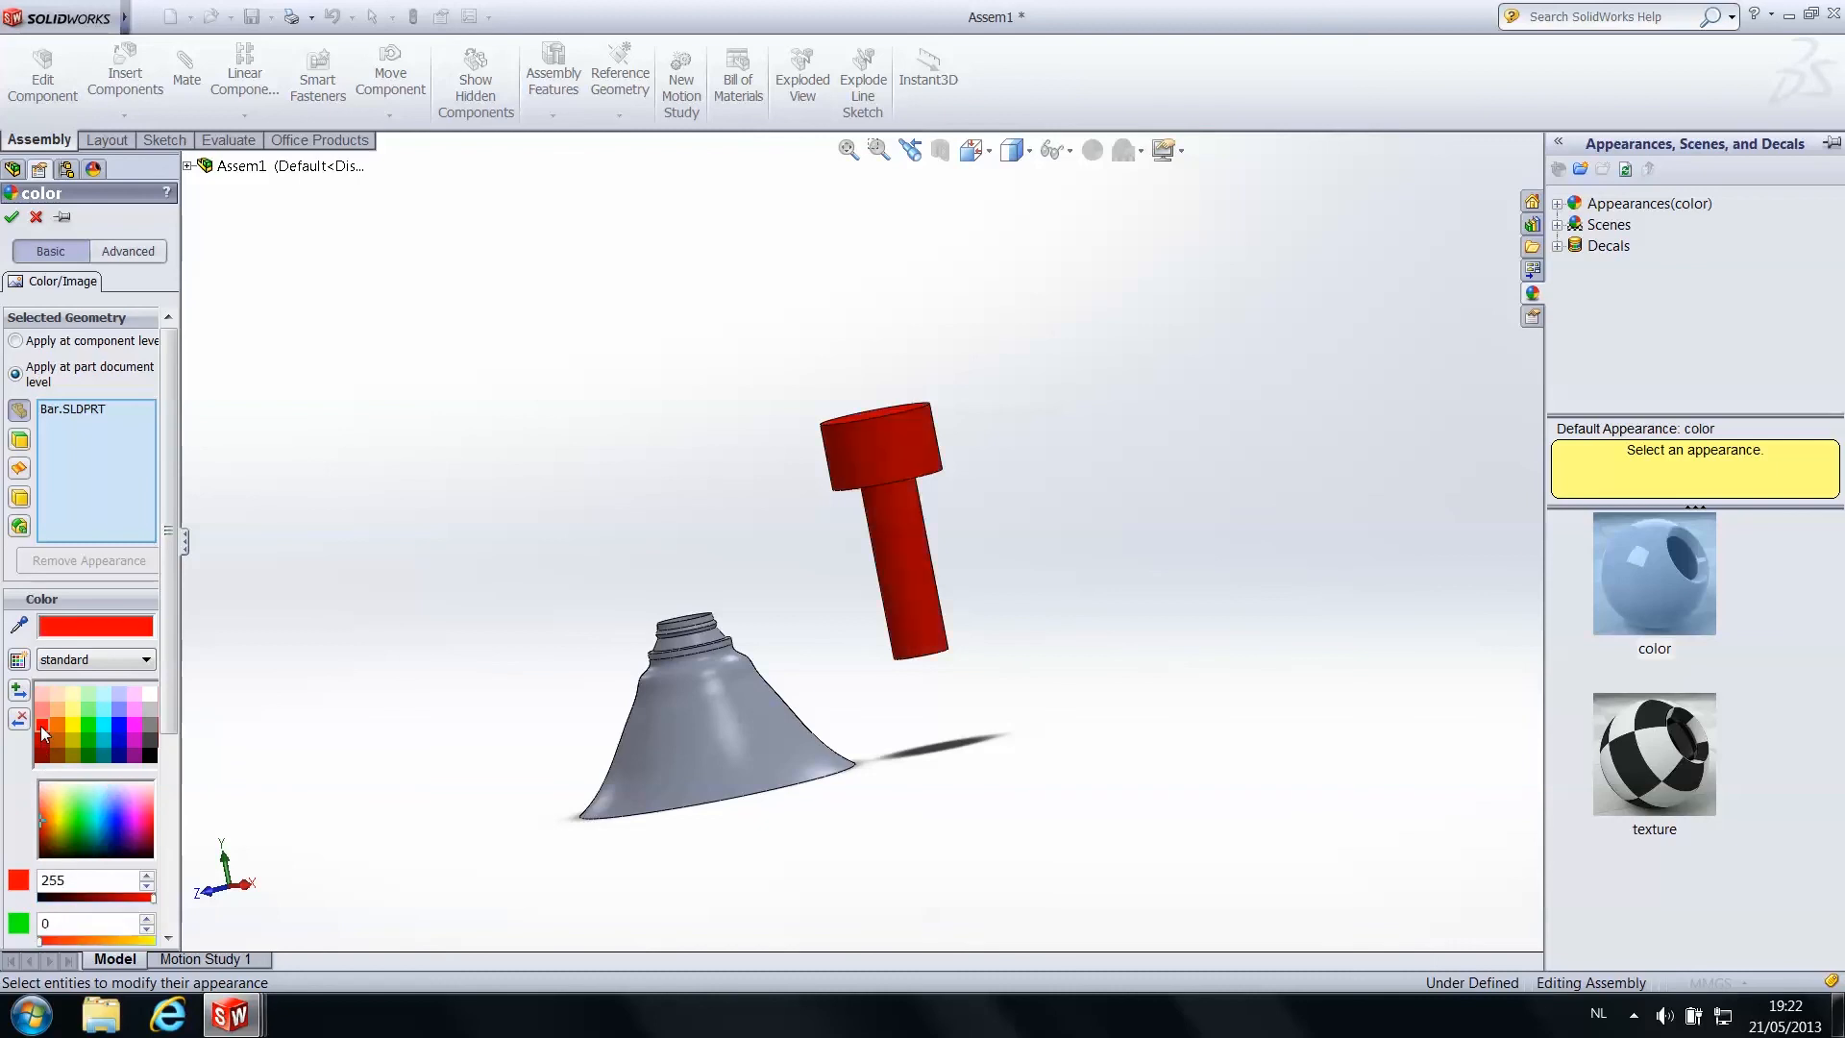
pyautogui.click(11, 217)
pyautogui.moveTo(1142, 455); pyautogui.dragTo(1168, 466, button='middle')
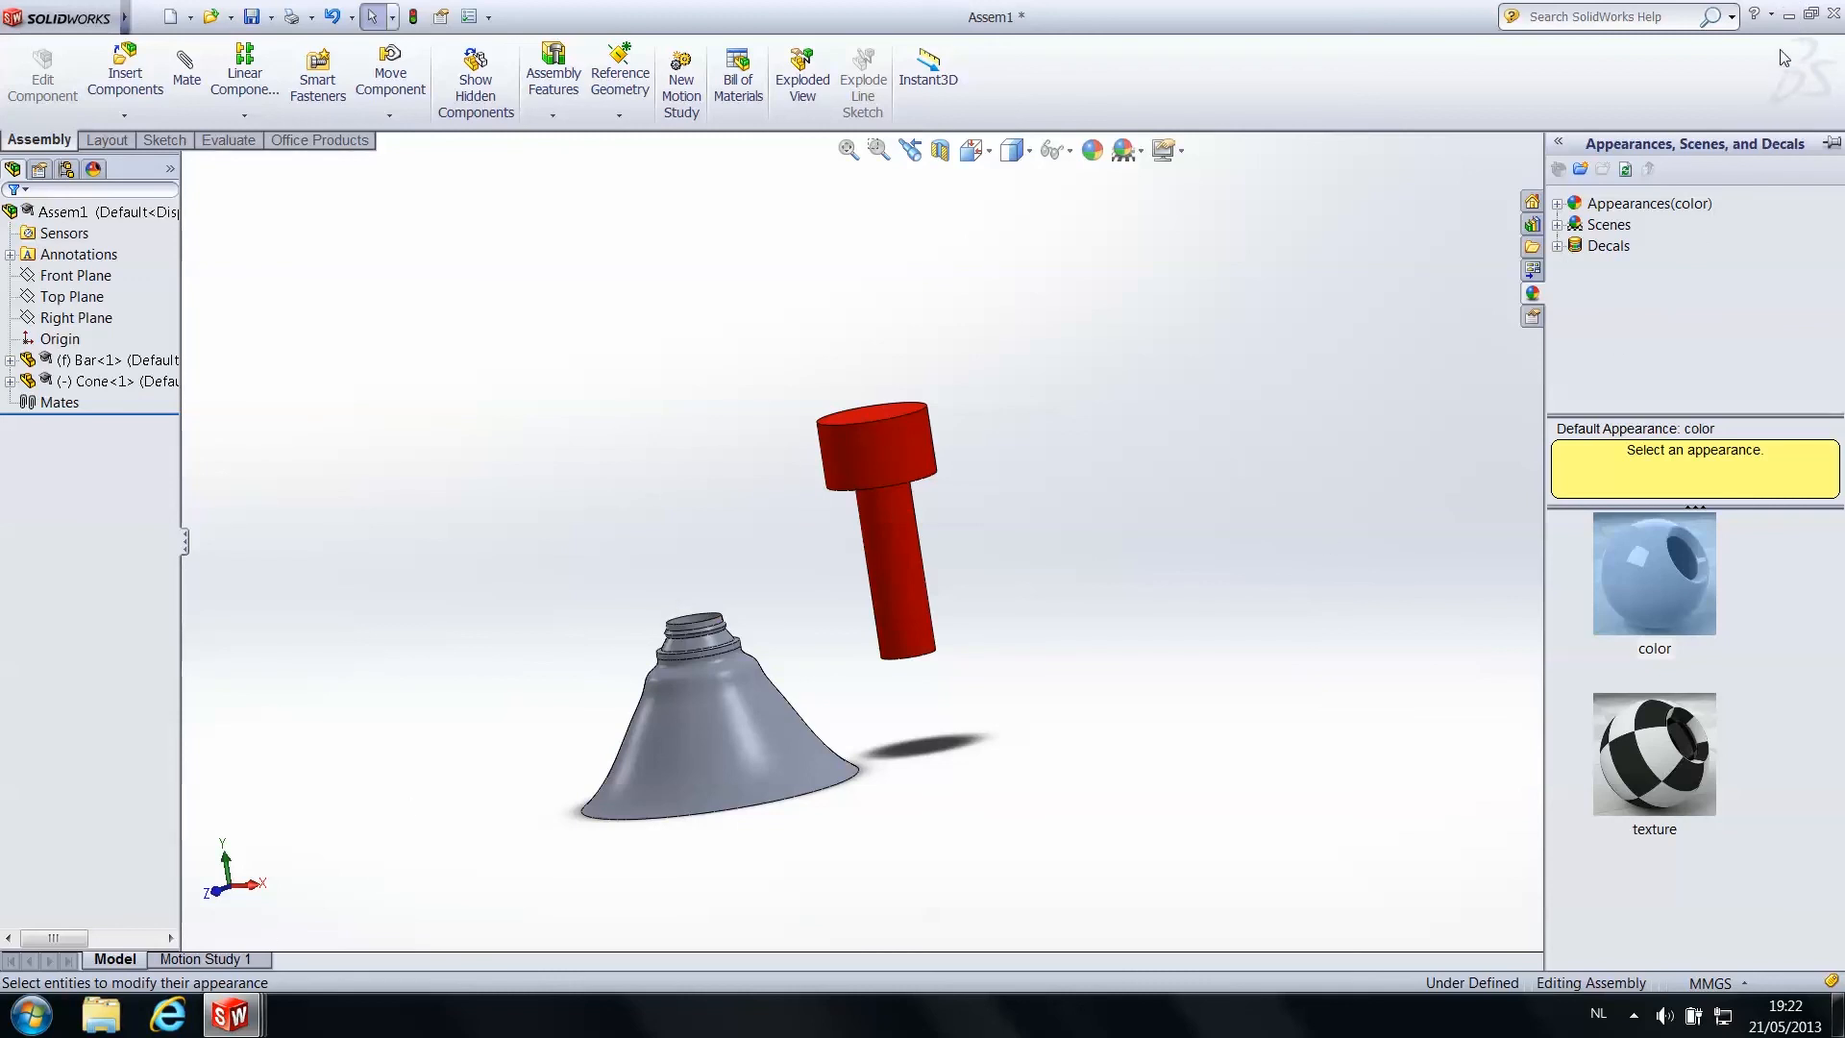
pyautogui.click(1791, 17)
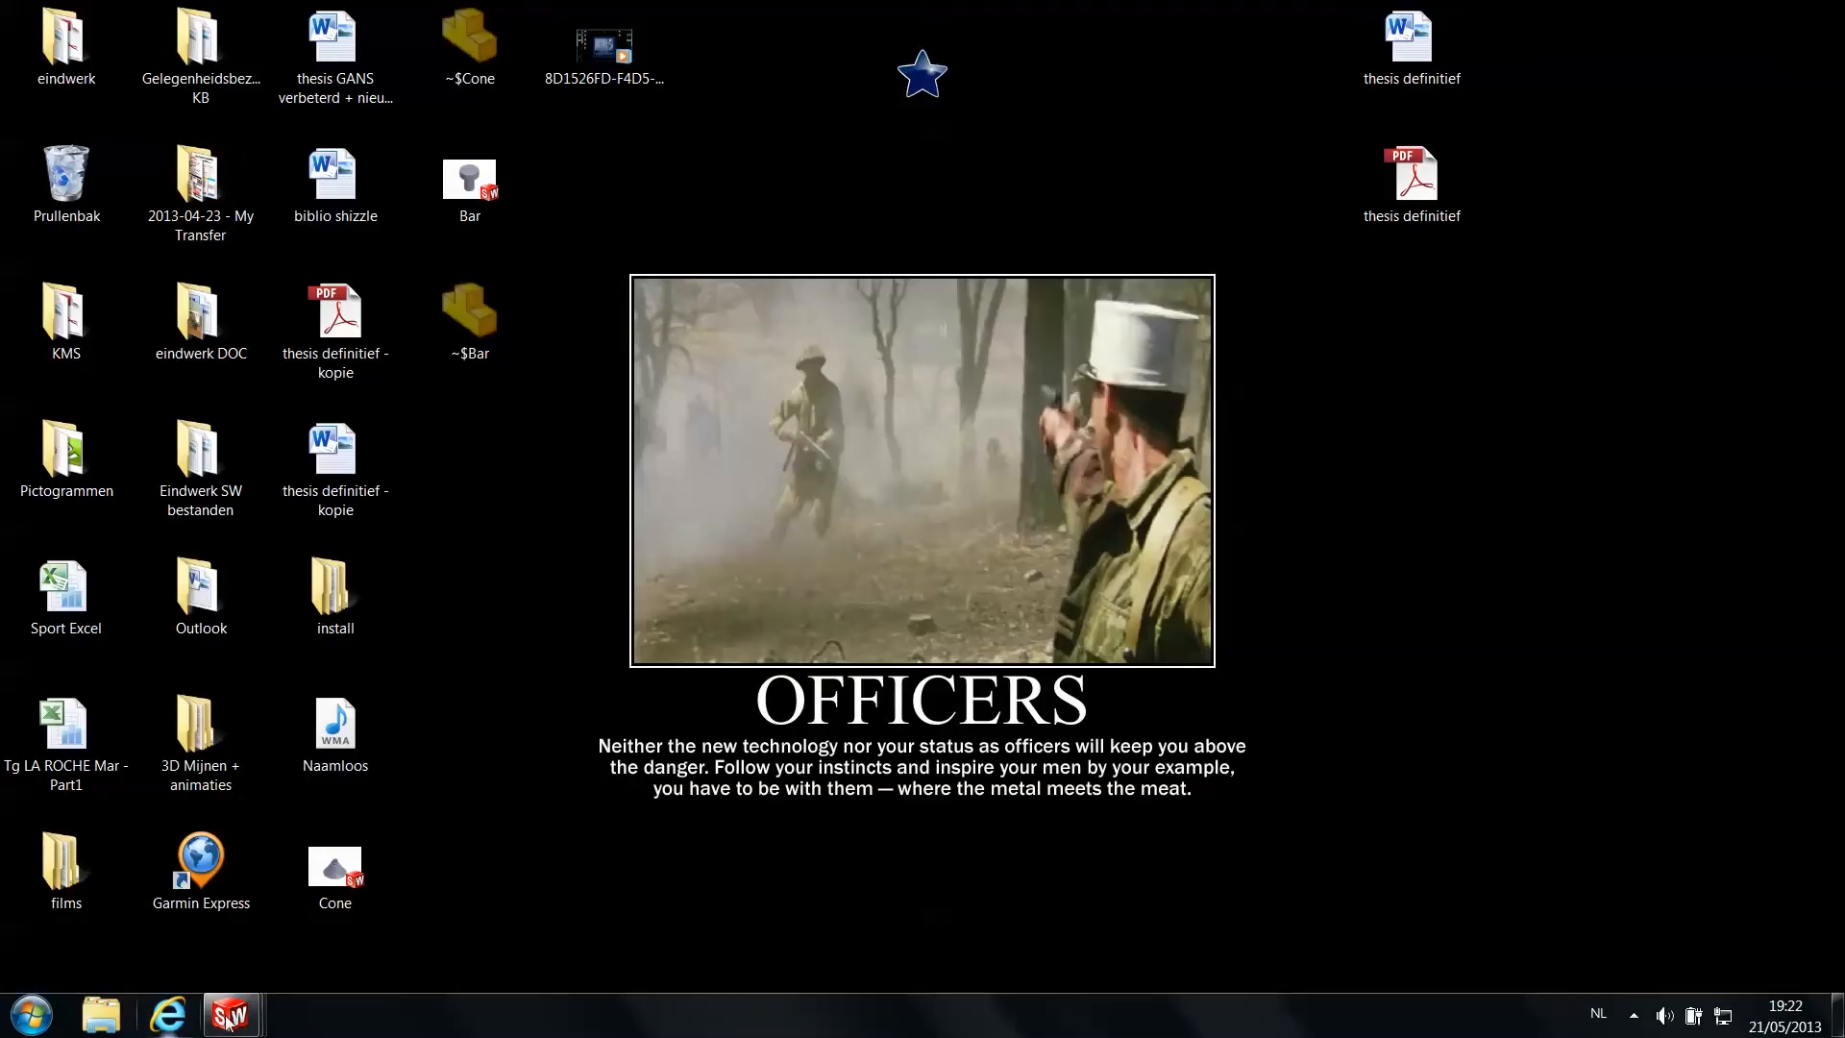
pyautogui.moveTo(228, 1025)
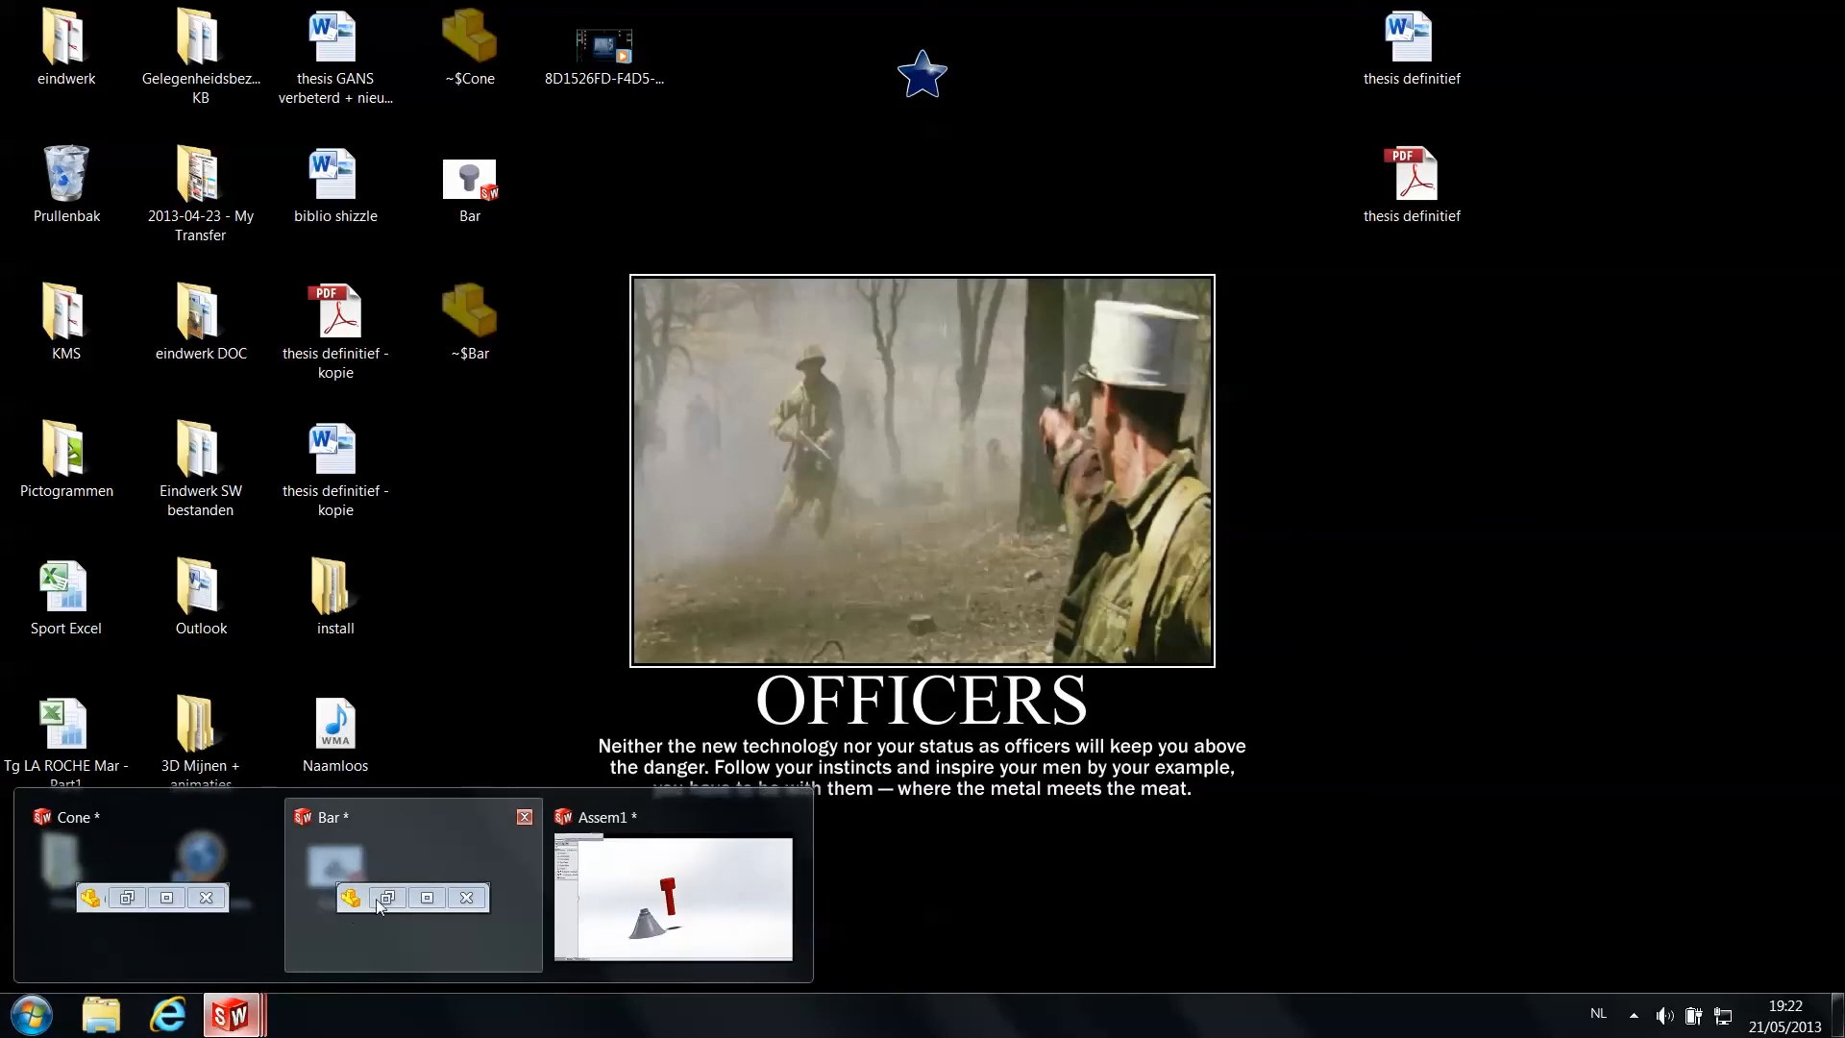
pyautogui.click(621, 890)
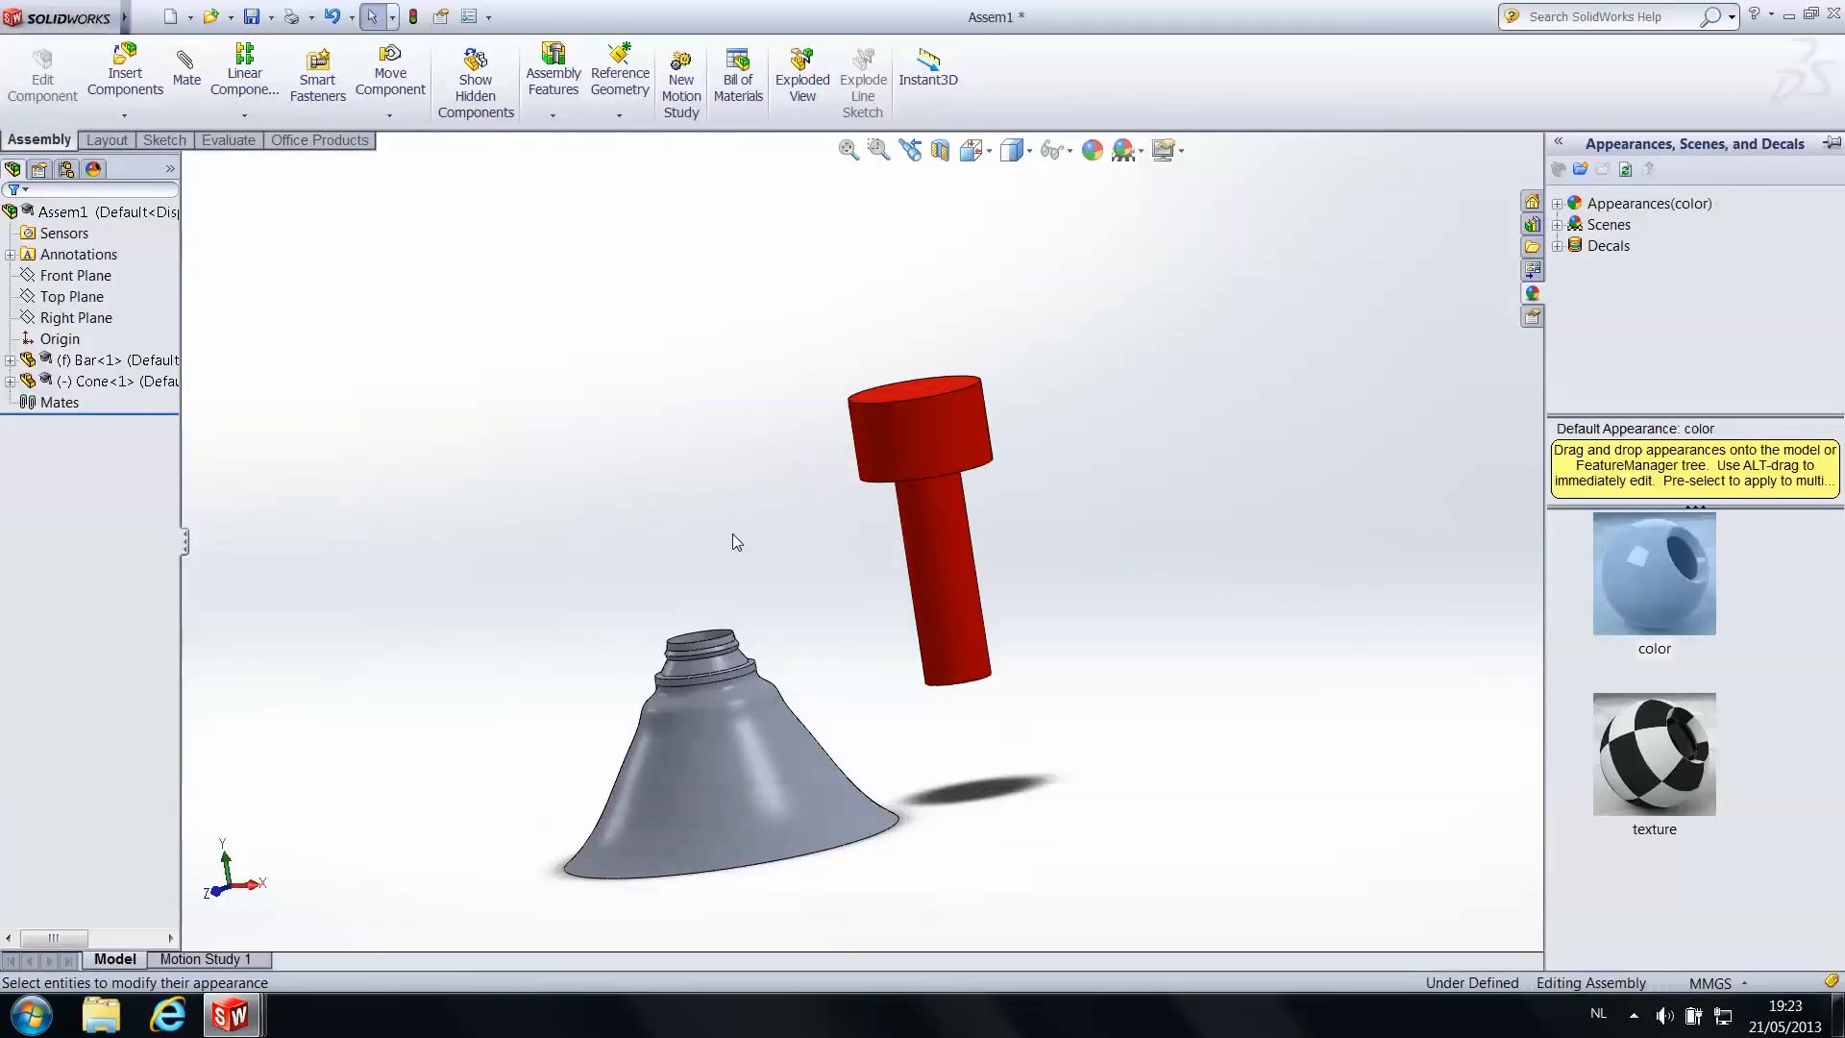
pyautogui.scroll(-5, 733, 534)
pyautogui.scroll(3, 792, 523)
pyautogui.moveTo(794, 521); pyautogui.dragTo(783, 576, button='middle')
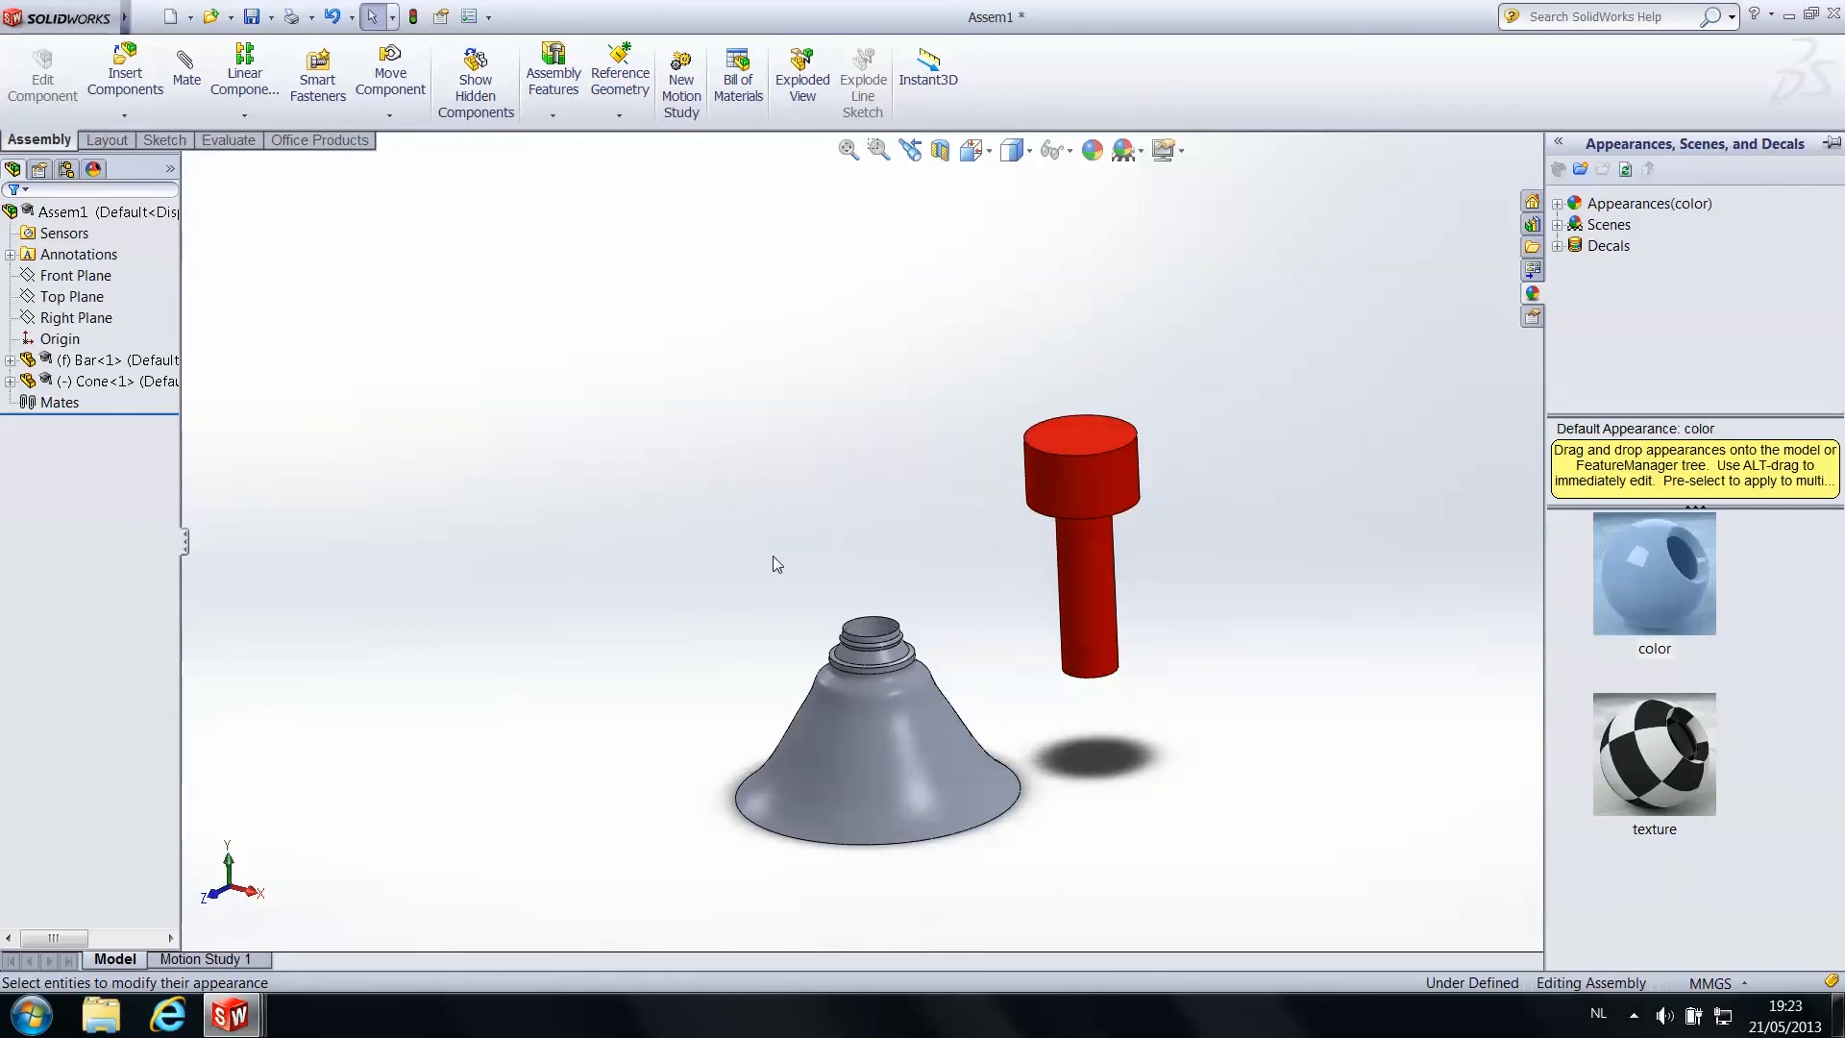
pyautogui.moveTo(769, 465); pyautogui.dragTo(821, 453, button='middle')
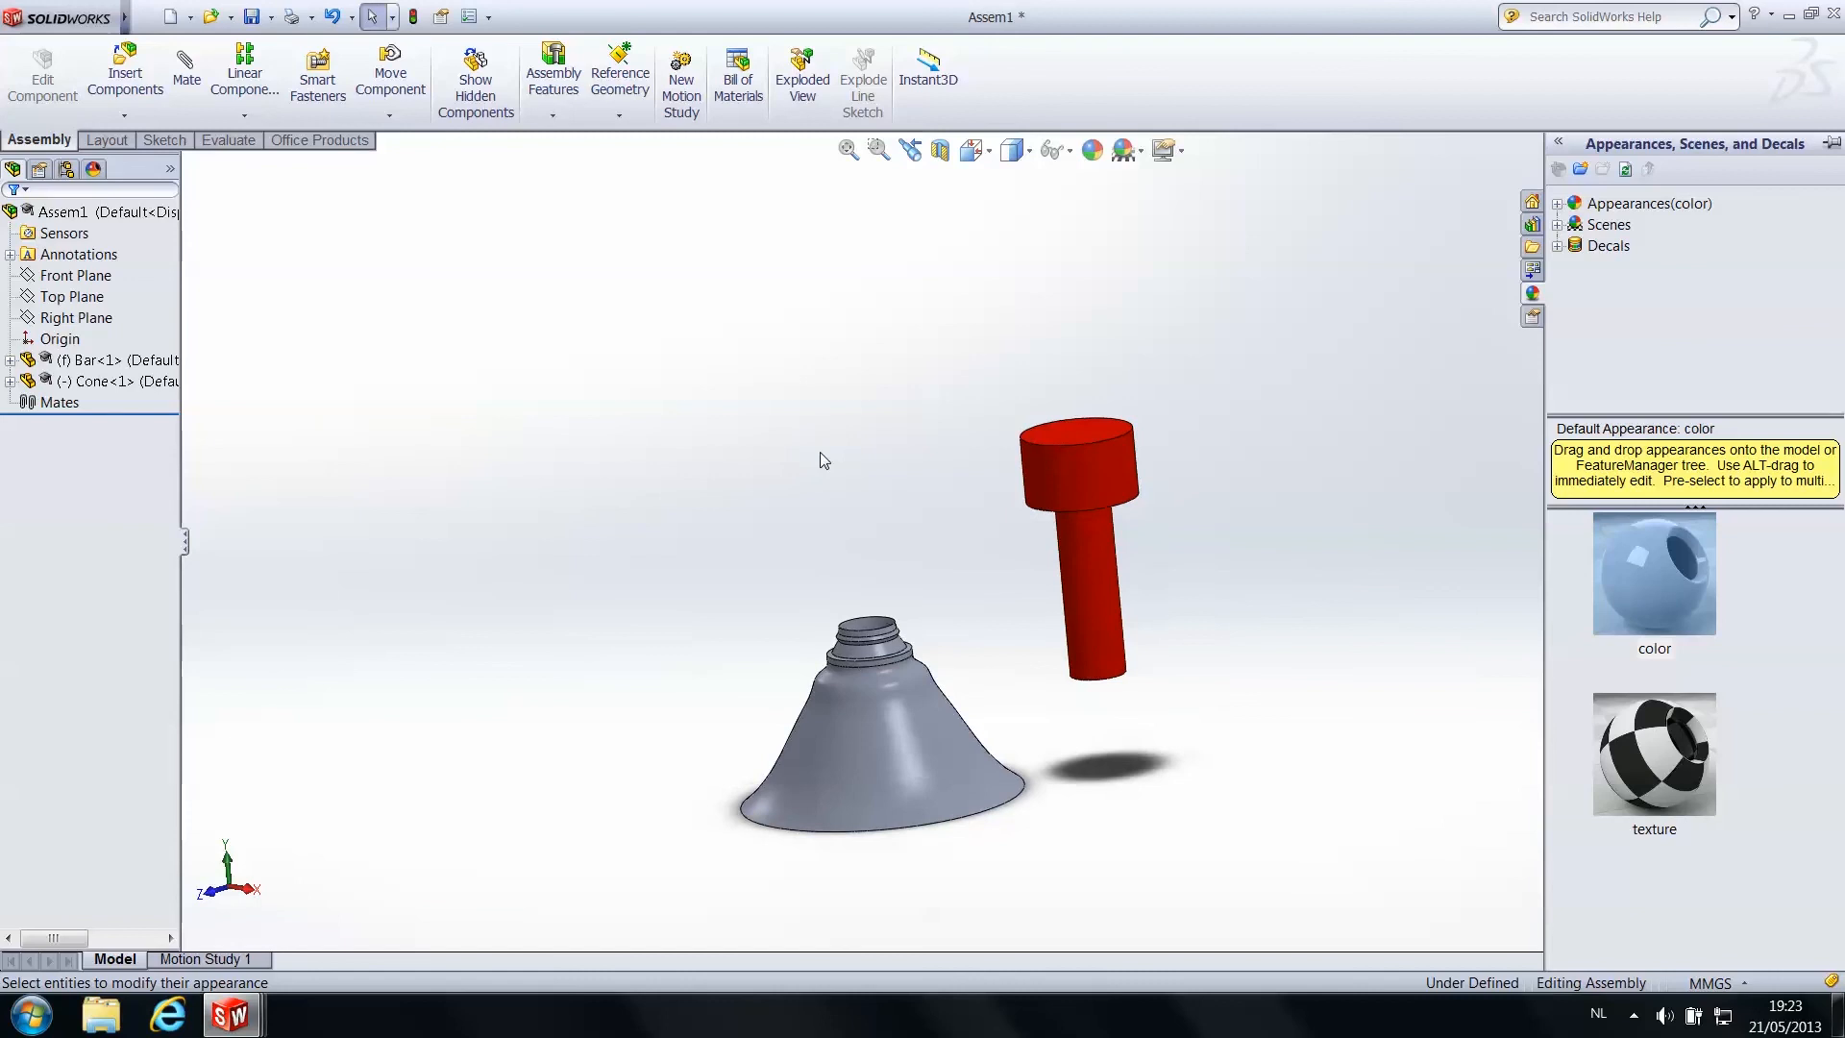
# Try to move the Bar by its head and shaft, and reposition the Cone near it
pyautogui.moveTo(1082, 470); pyautogui.dragTo(1196, 615)
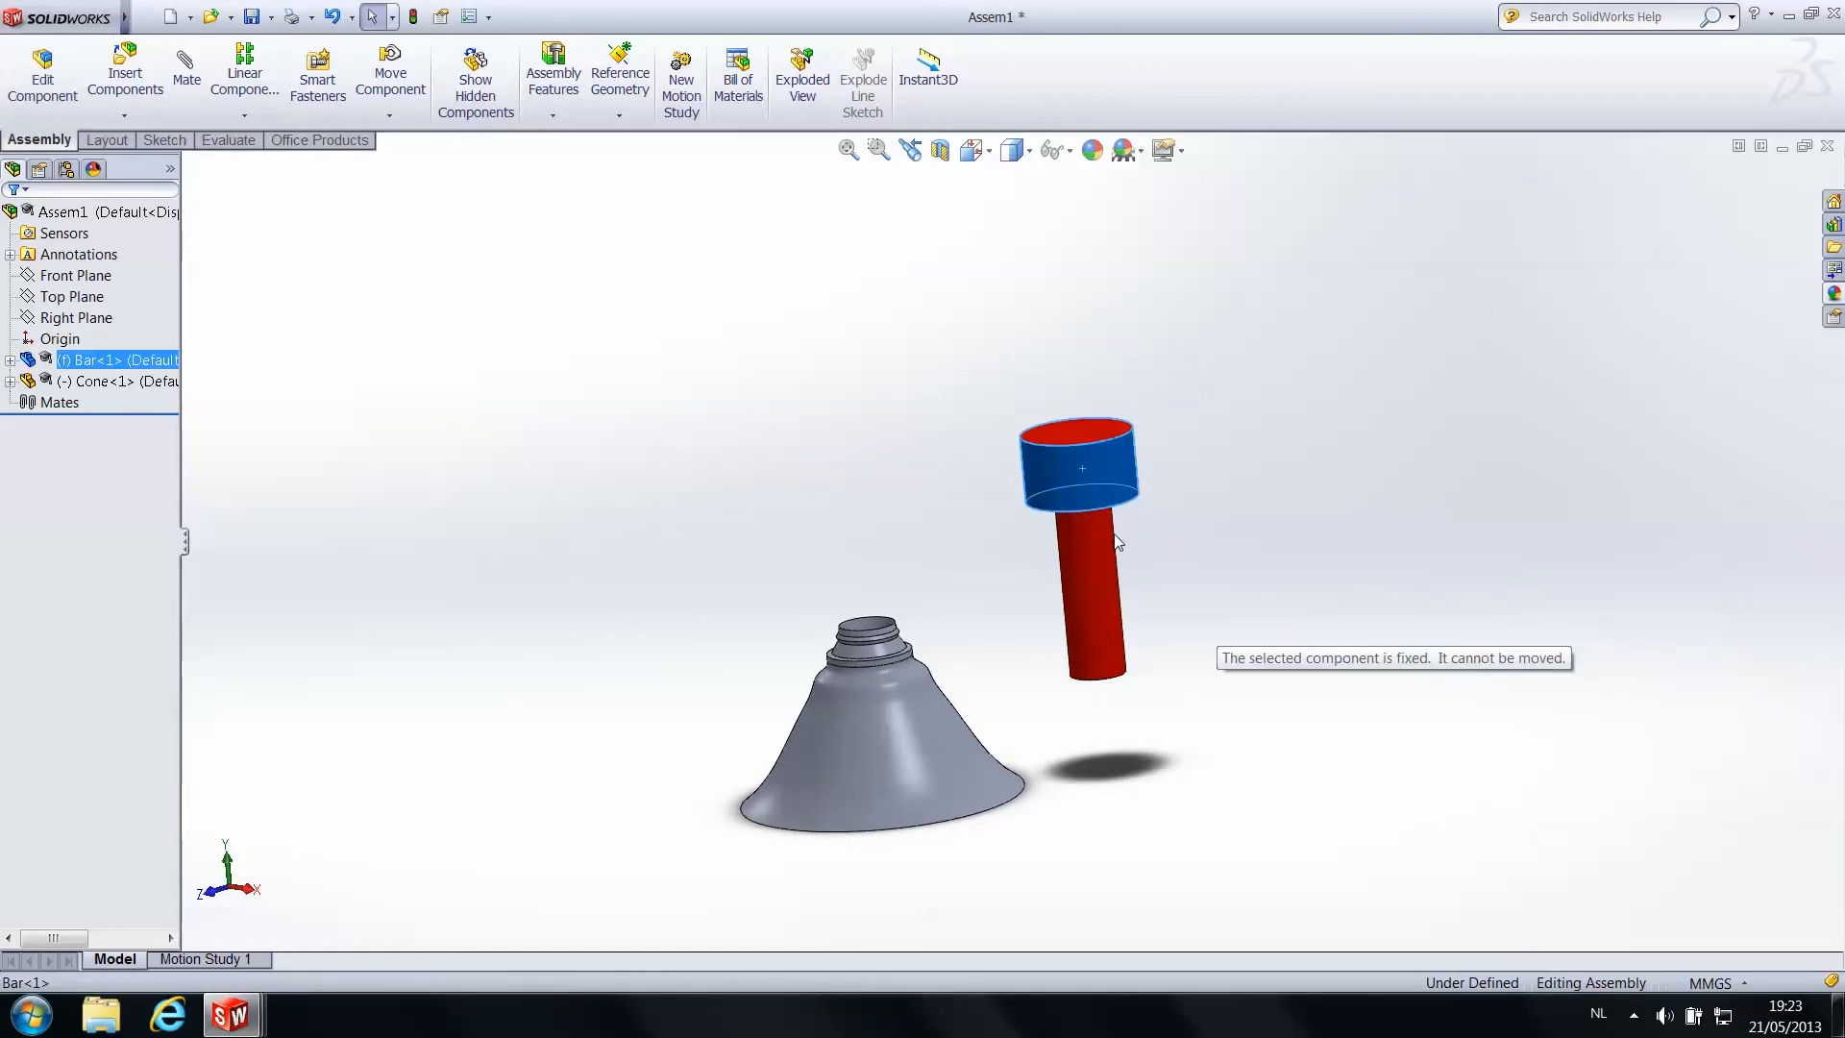
pyautogui.moveTo(1118, 543); pyautogui.dragTo(1098, 478)
pyautogui.moveTo(1214, 567); pyautogui.dragTo(1124, 680, button='middle')
pyautogui.click(1254, 579)
pyautogui.moveTo(1080, 527); pyautogui.dragTo(995, 711)
pyautogui.moveTo(1099, 659); pyautogui.dragTo(865, 667, button='middle')
pyautogui.moveTo(767, 550); pyautogui.dragTo(798, 581)
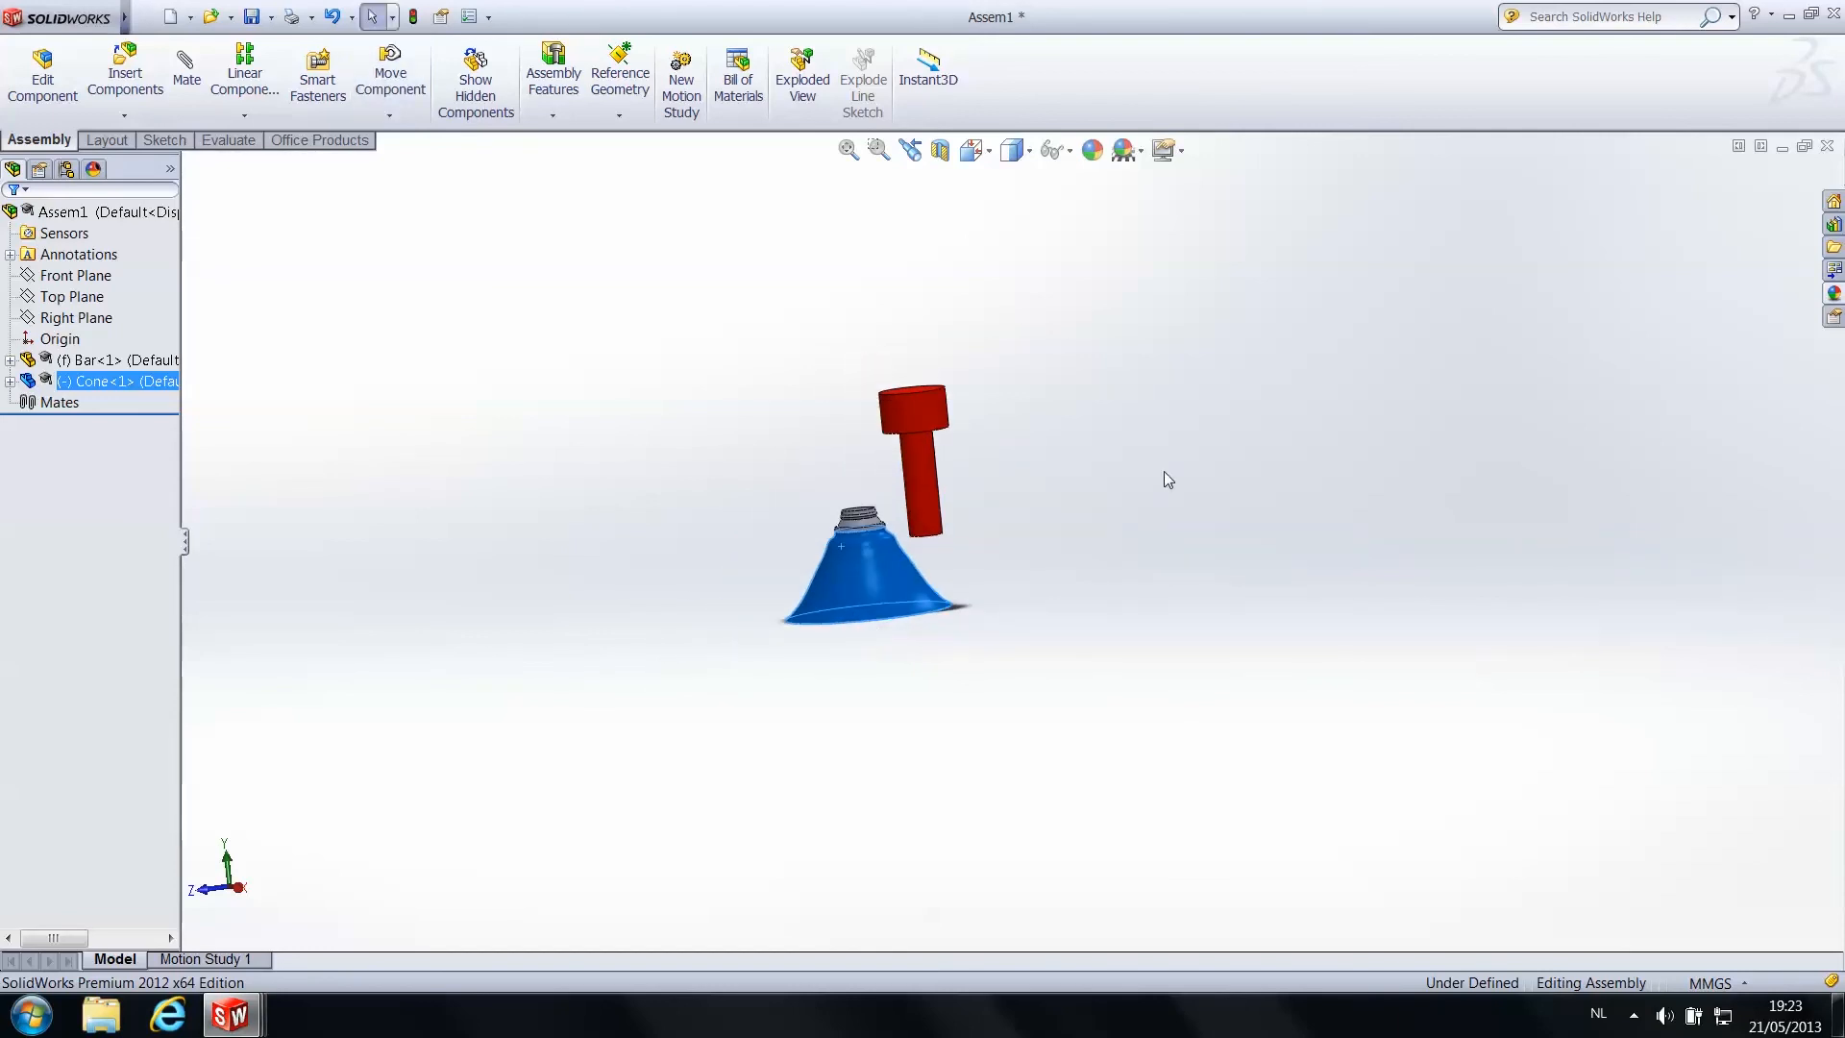
# Set the Bar component to Float so it can be moved freely in the assembly
pyautogui.moveTo(1166, 478); pyautogui.dragTo(849, 627, button='middle')
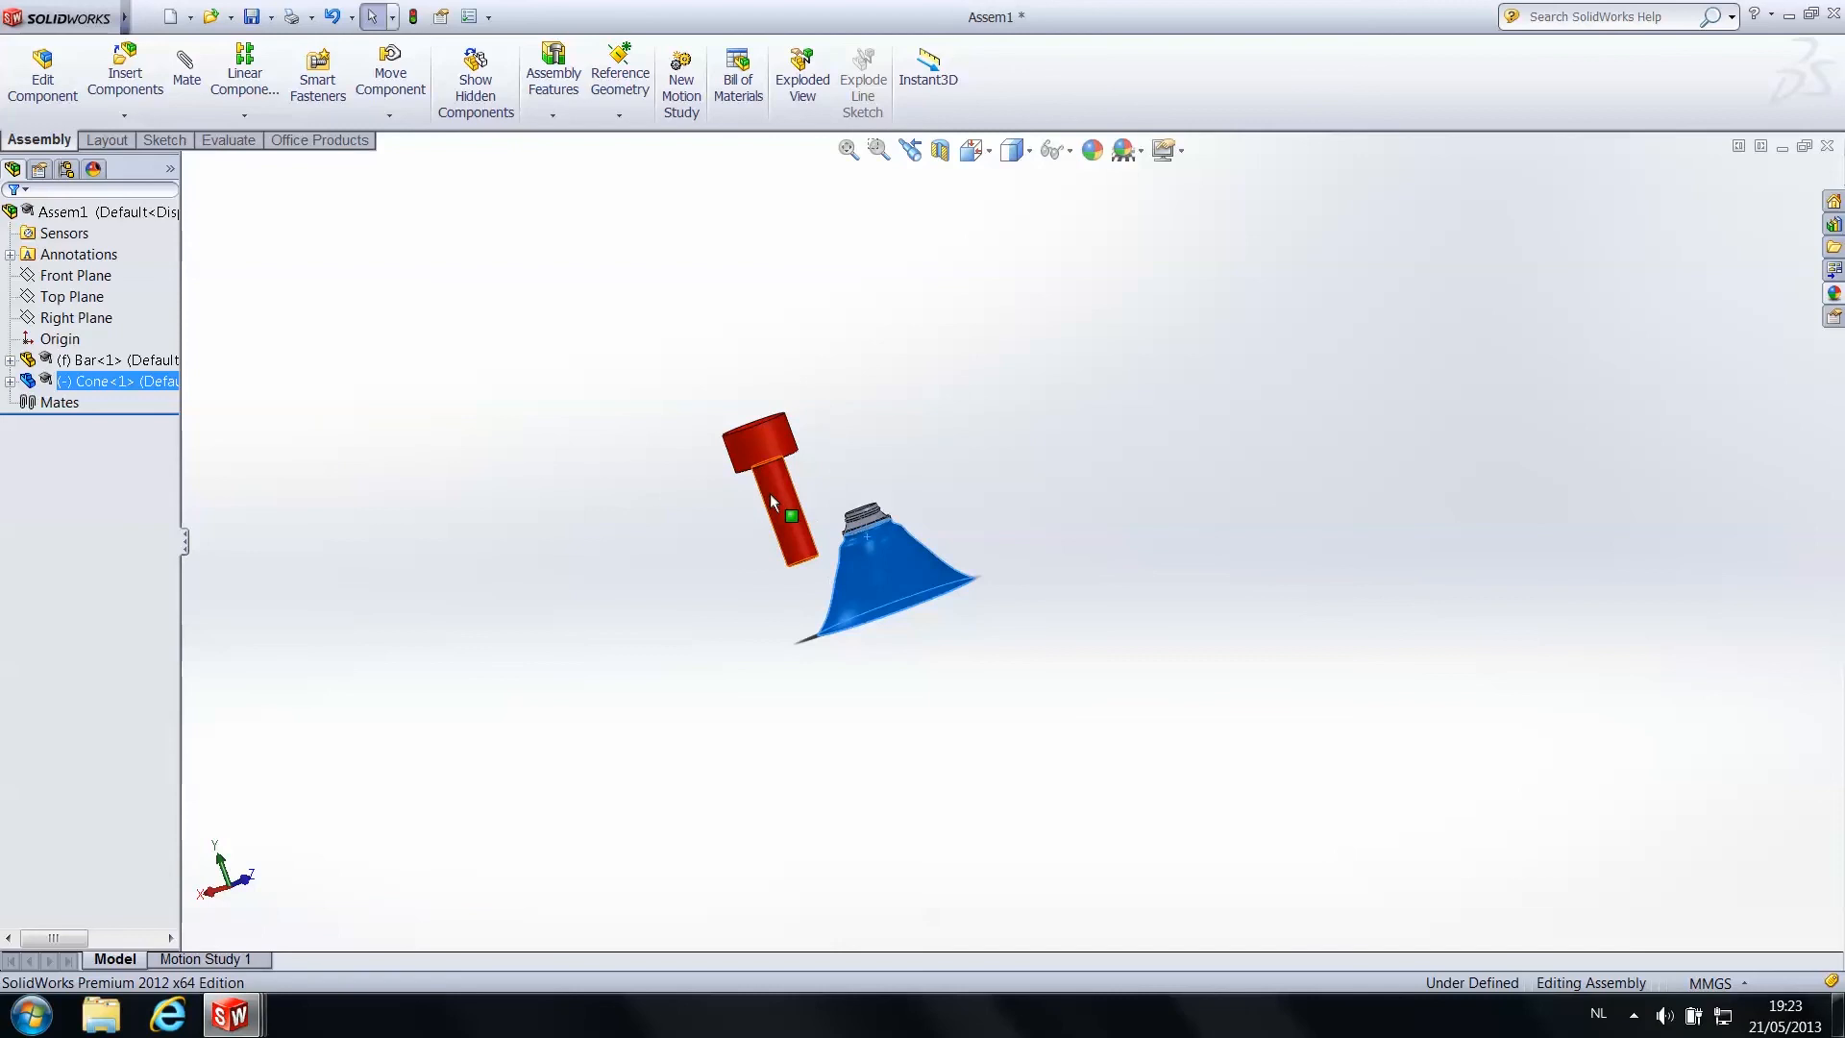
pyautogui.click(769, 444)
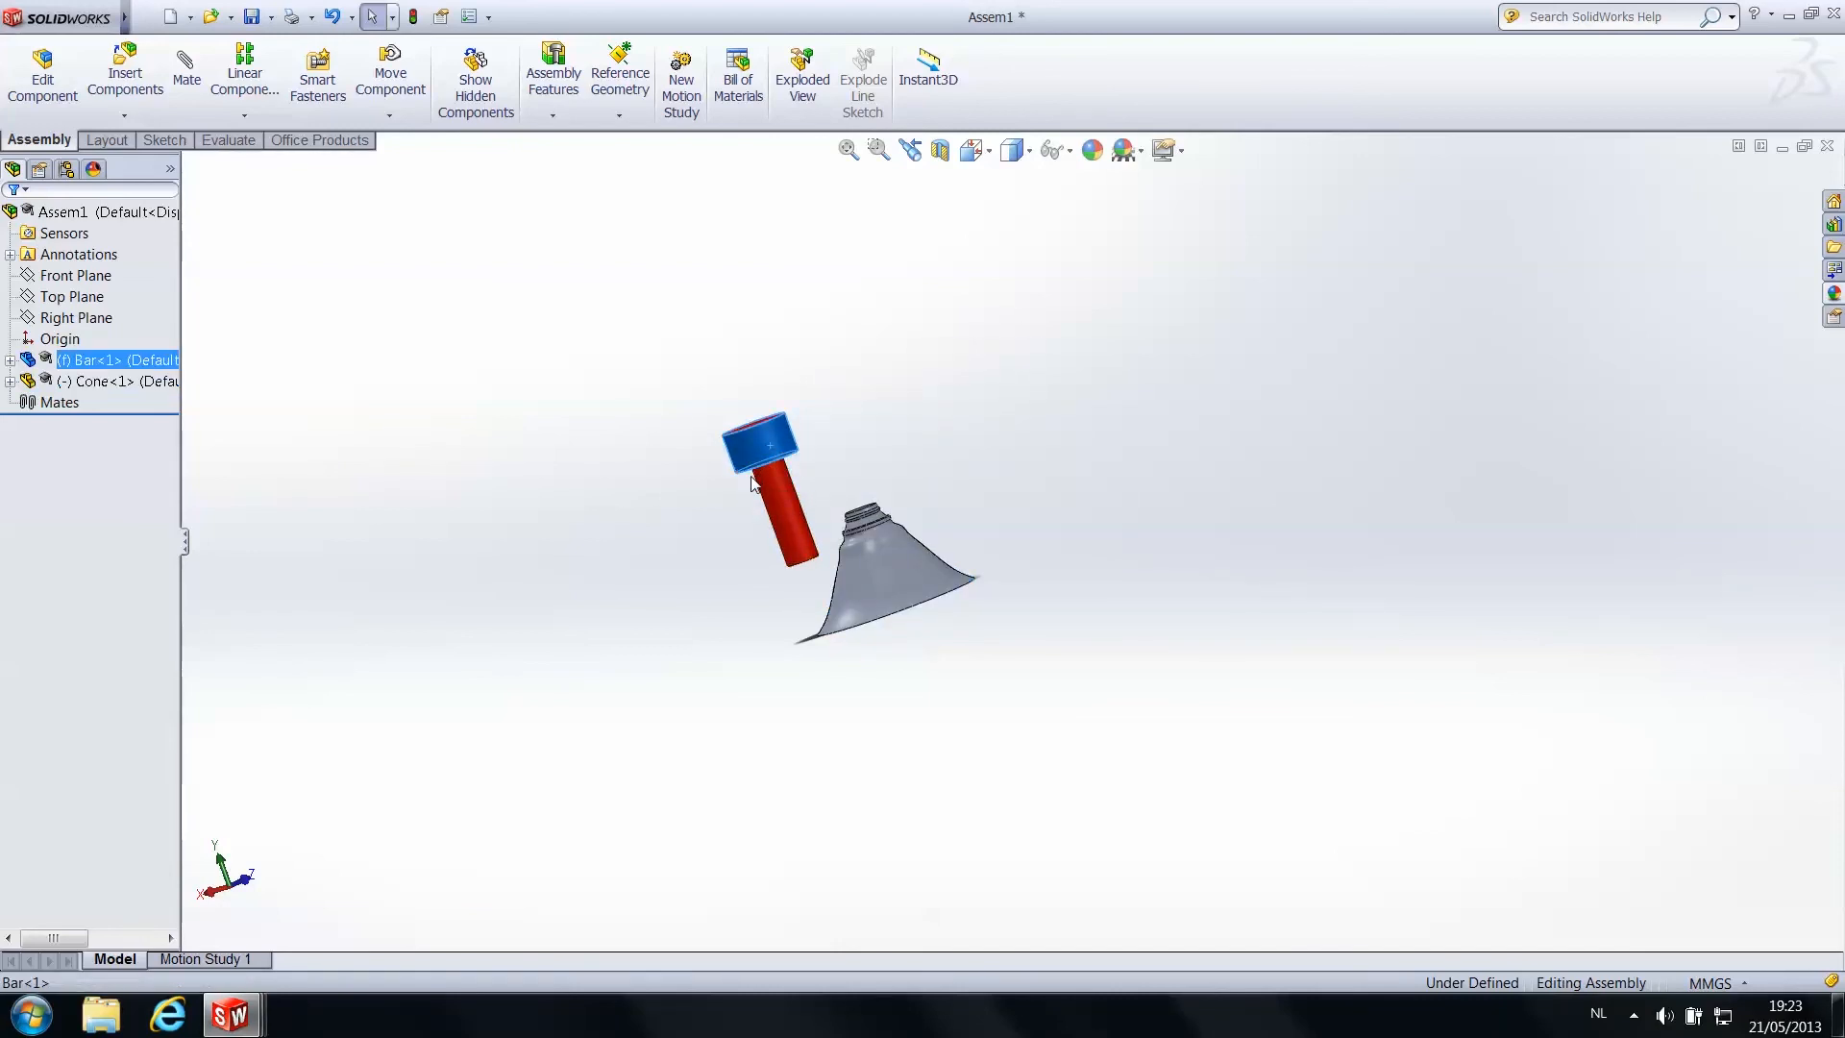
pyautogui.click(863, 398)
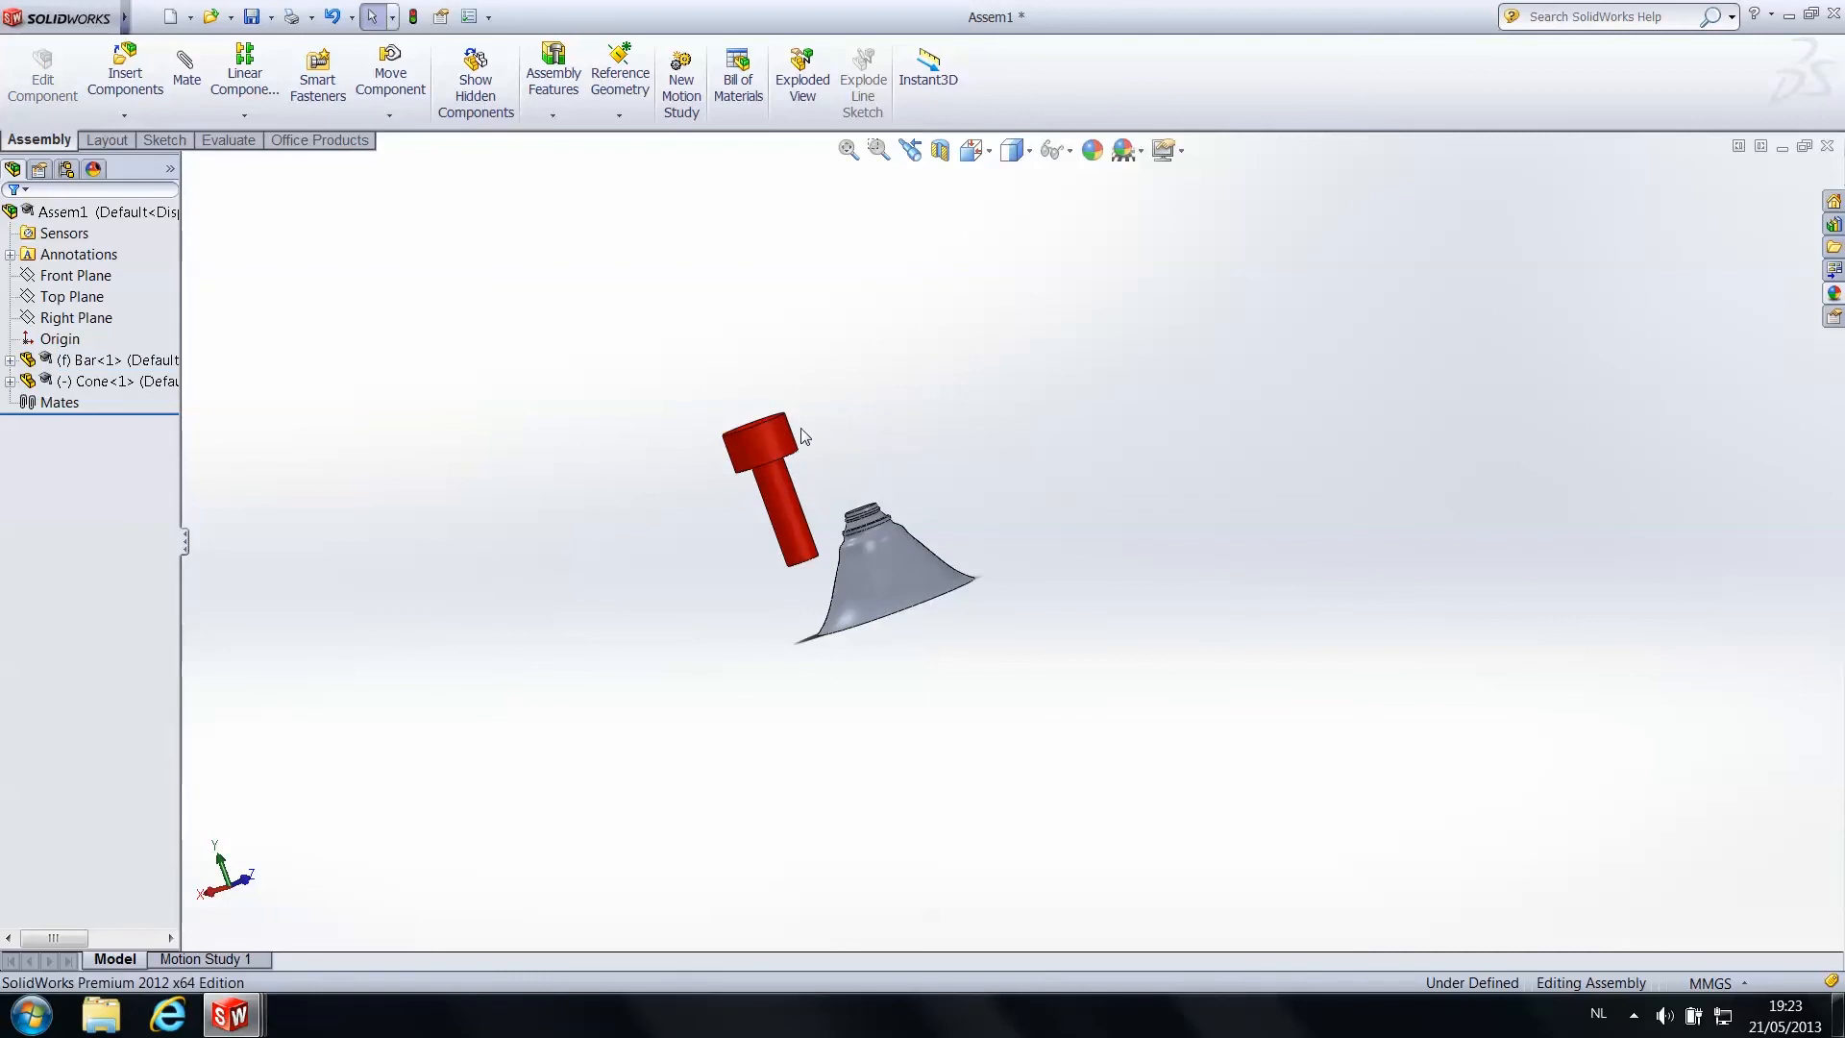
pyautogui.click(770, 438)
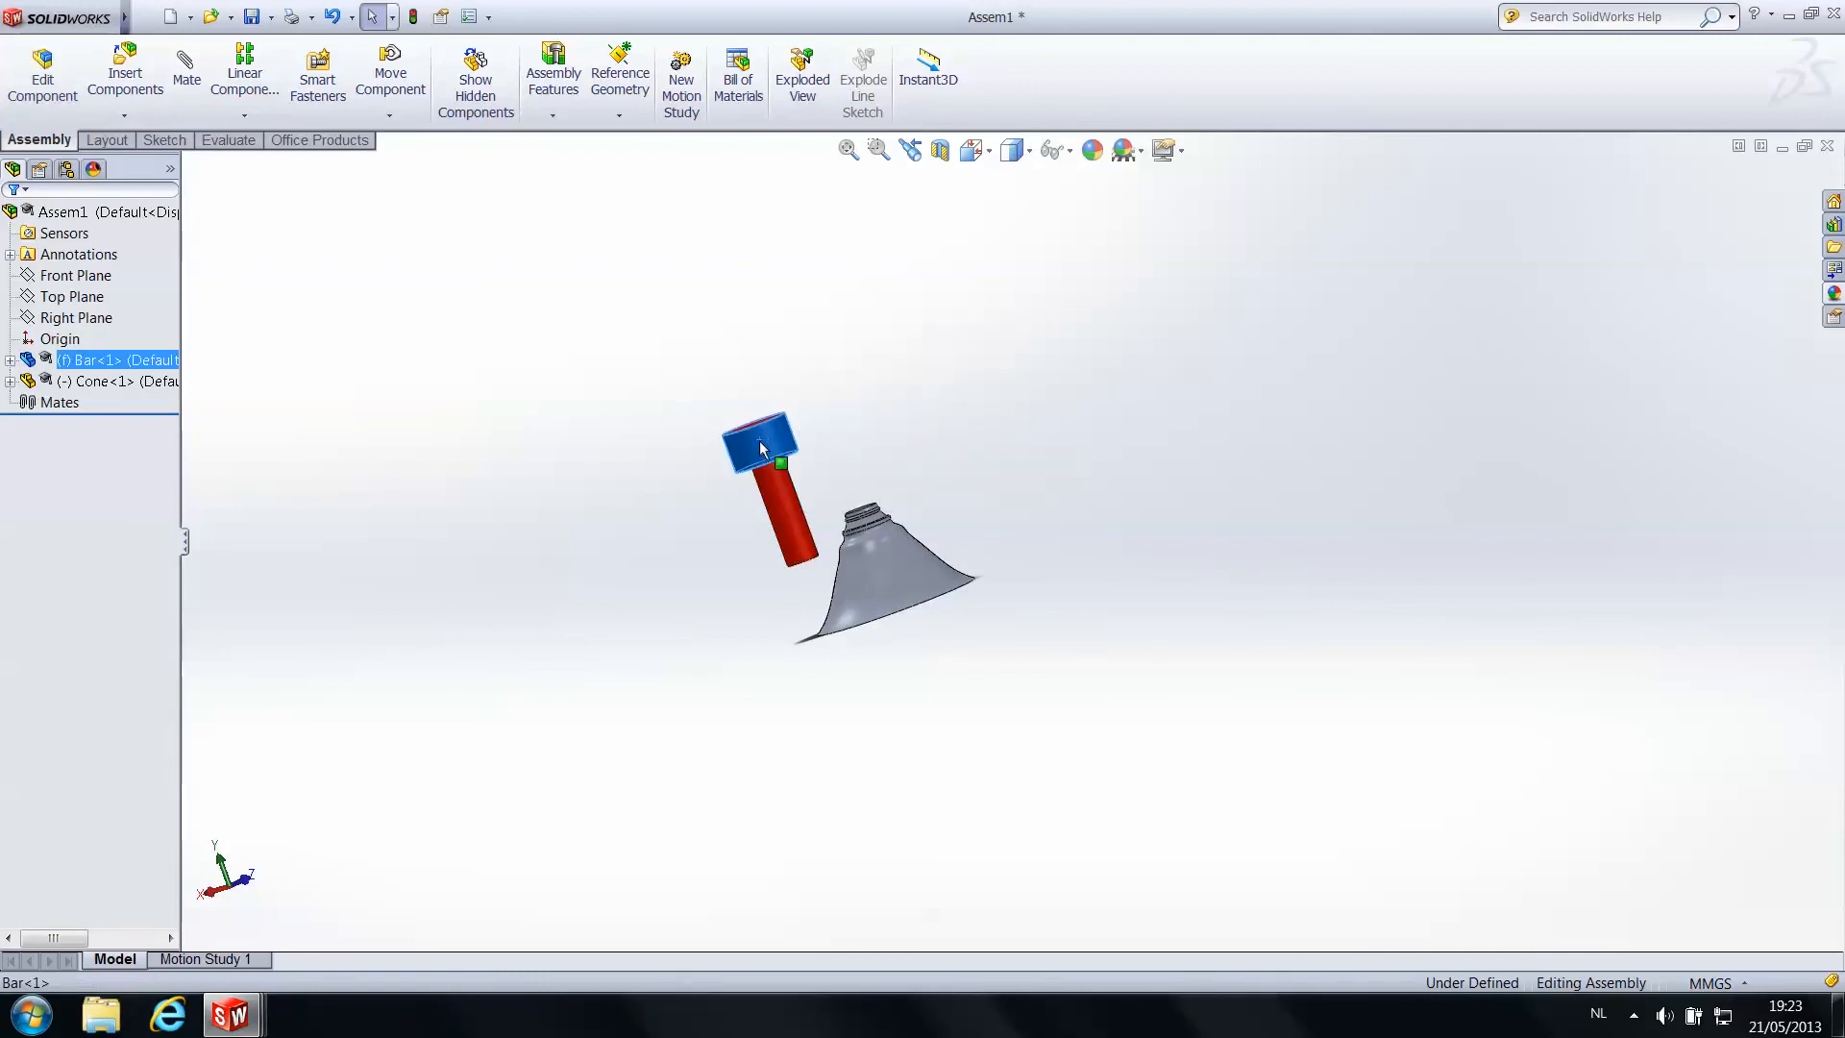
pyautogui.rightClick(774, 501)
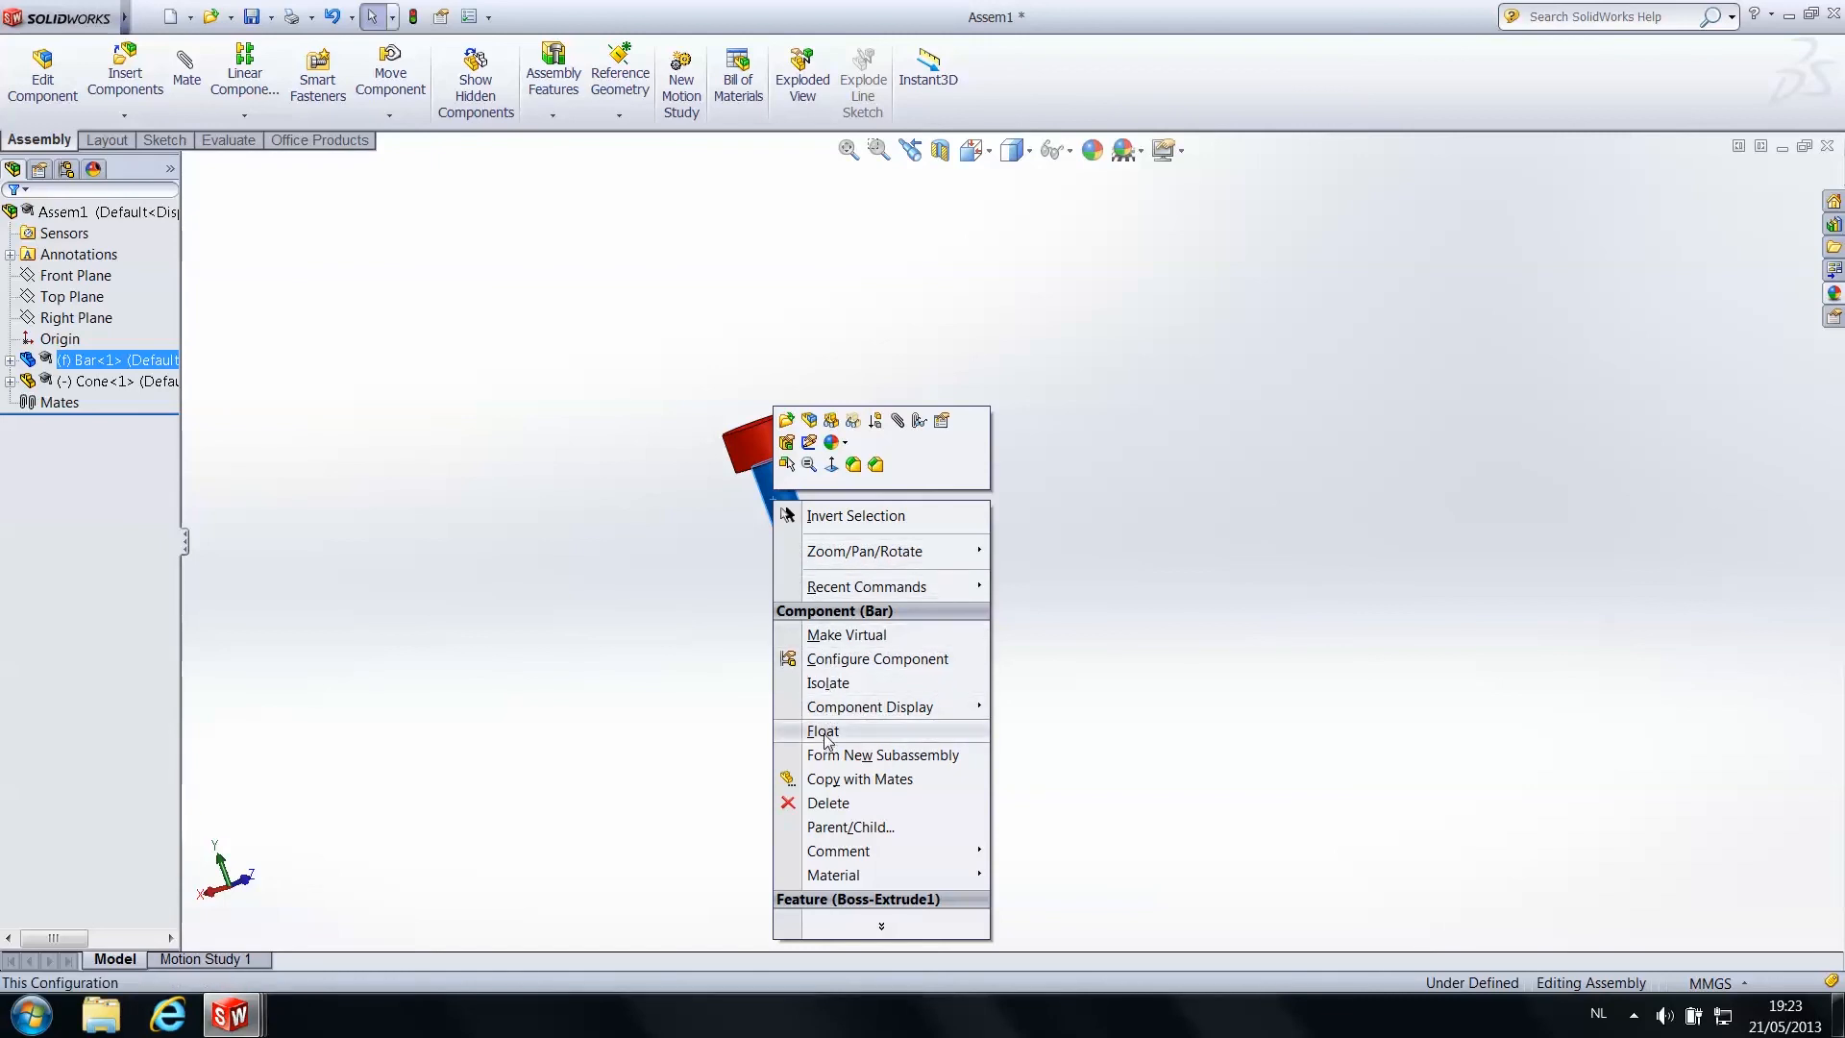
pyautogui.click(712, 527)
pyautogui.rightClick(765, 445)
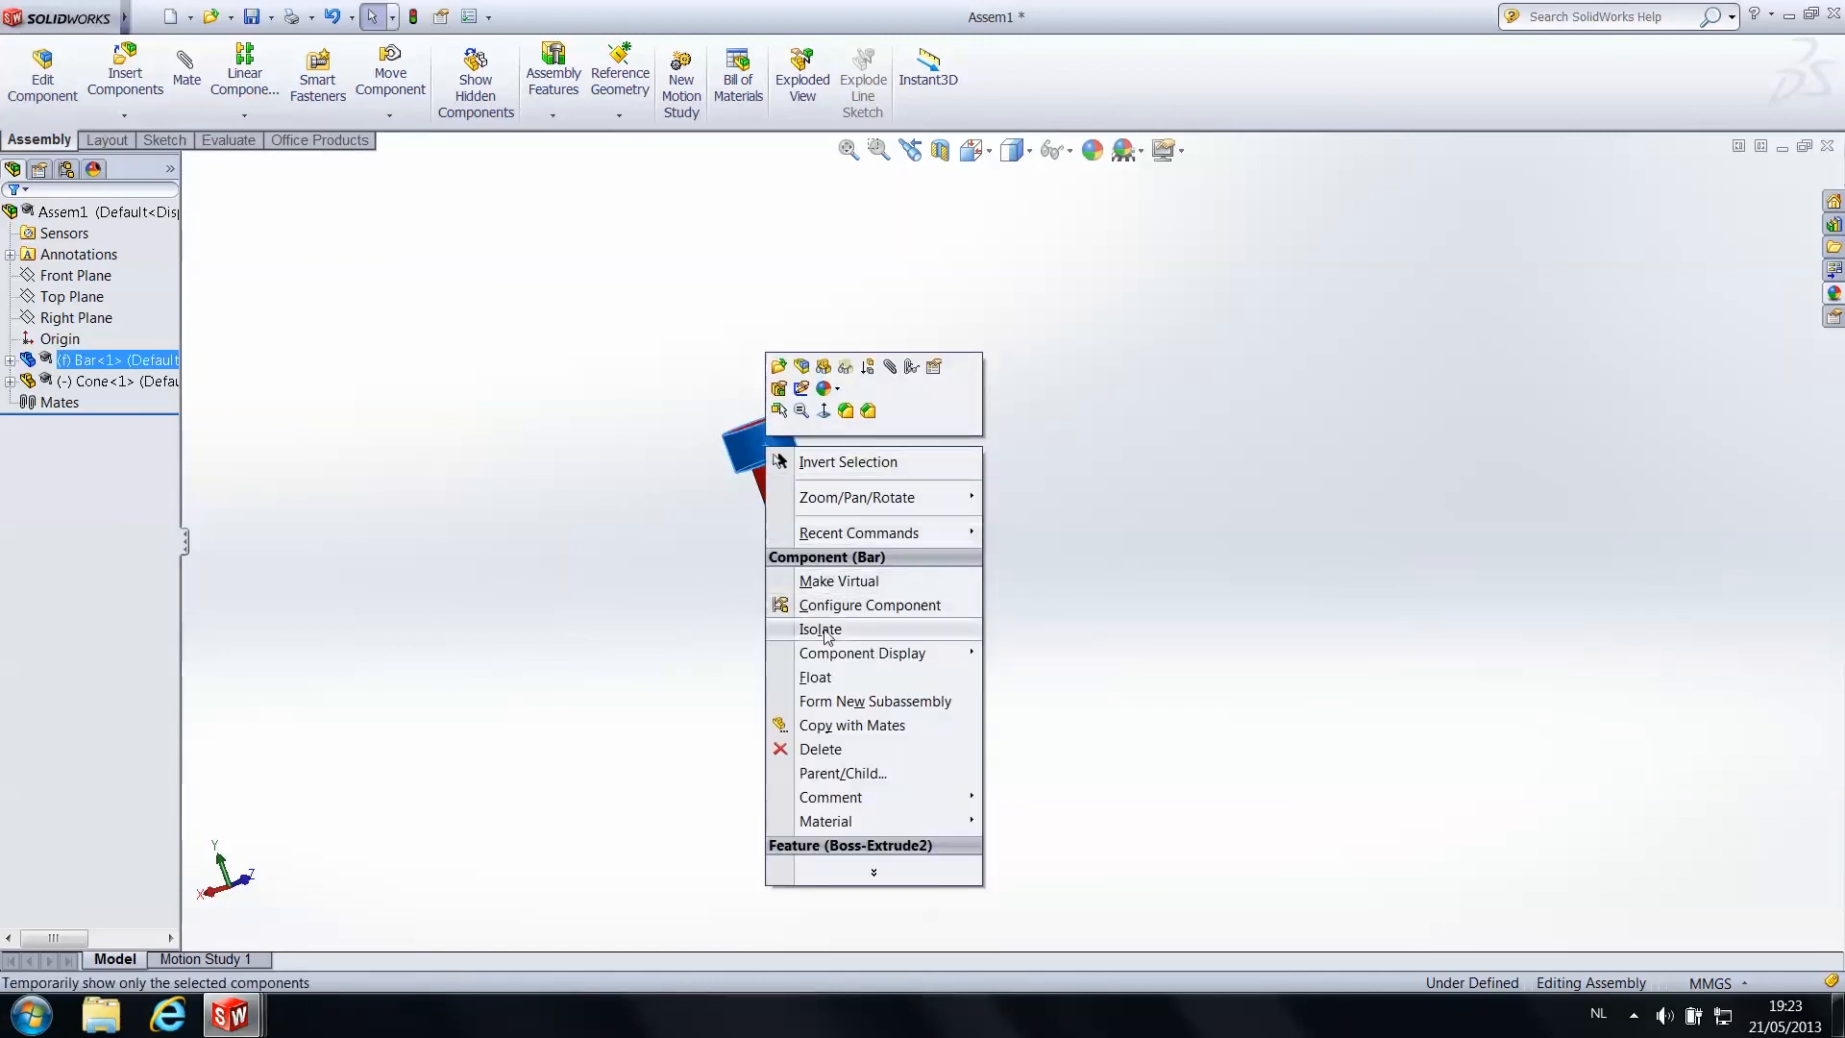
pyautogui.click(815, 677)
# Move the floating Bar up until its shaft sits above the Cone's neck
pyautogui.moveTo(778, 467); pyautogui.dragTo(847, 327)
pyautogui.moveTo(1005, 494); pyautogui.dragTo(1161, 449, button='middle')
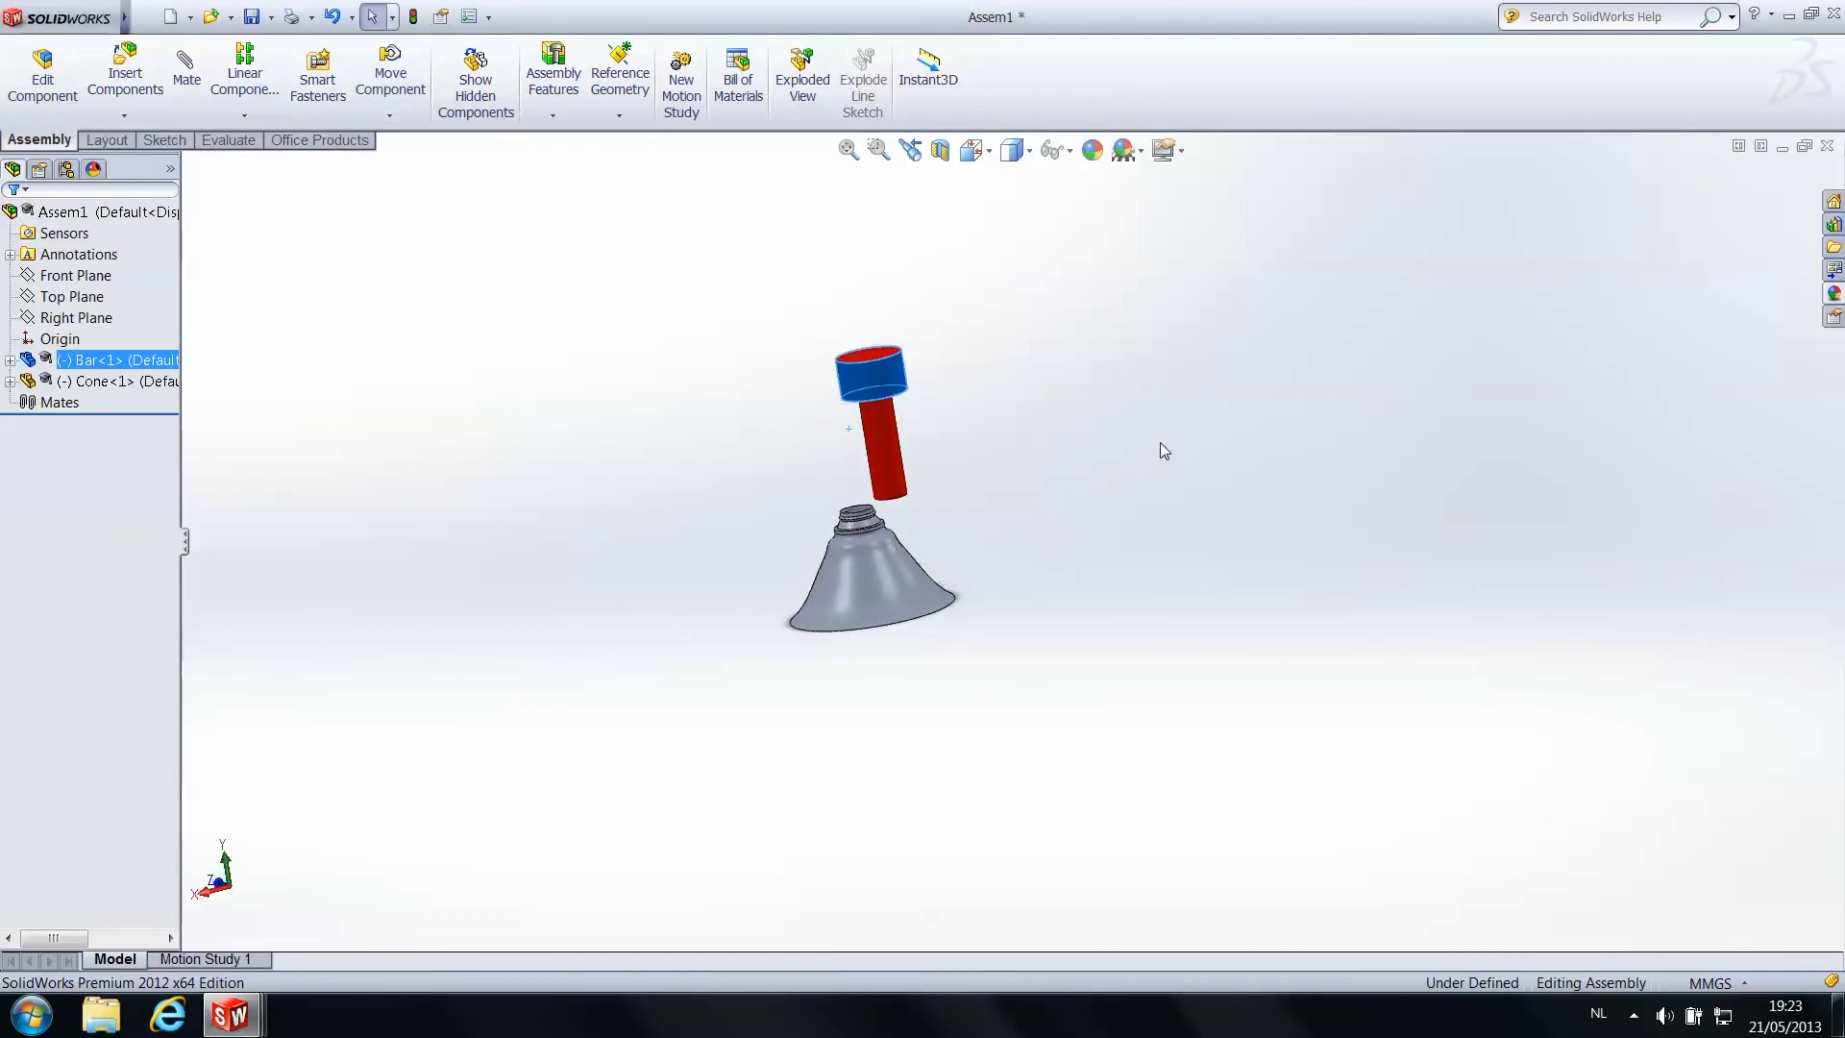
pyautogui.scroll(-6, 797, 587)
pyautogui.scroll(3, 1346, 240)
pyautogui.scroll(-3, 1207, 276)
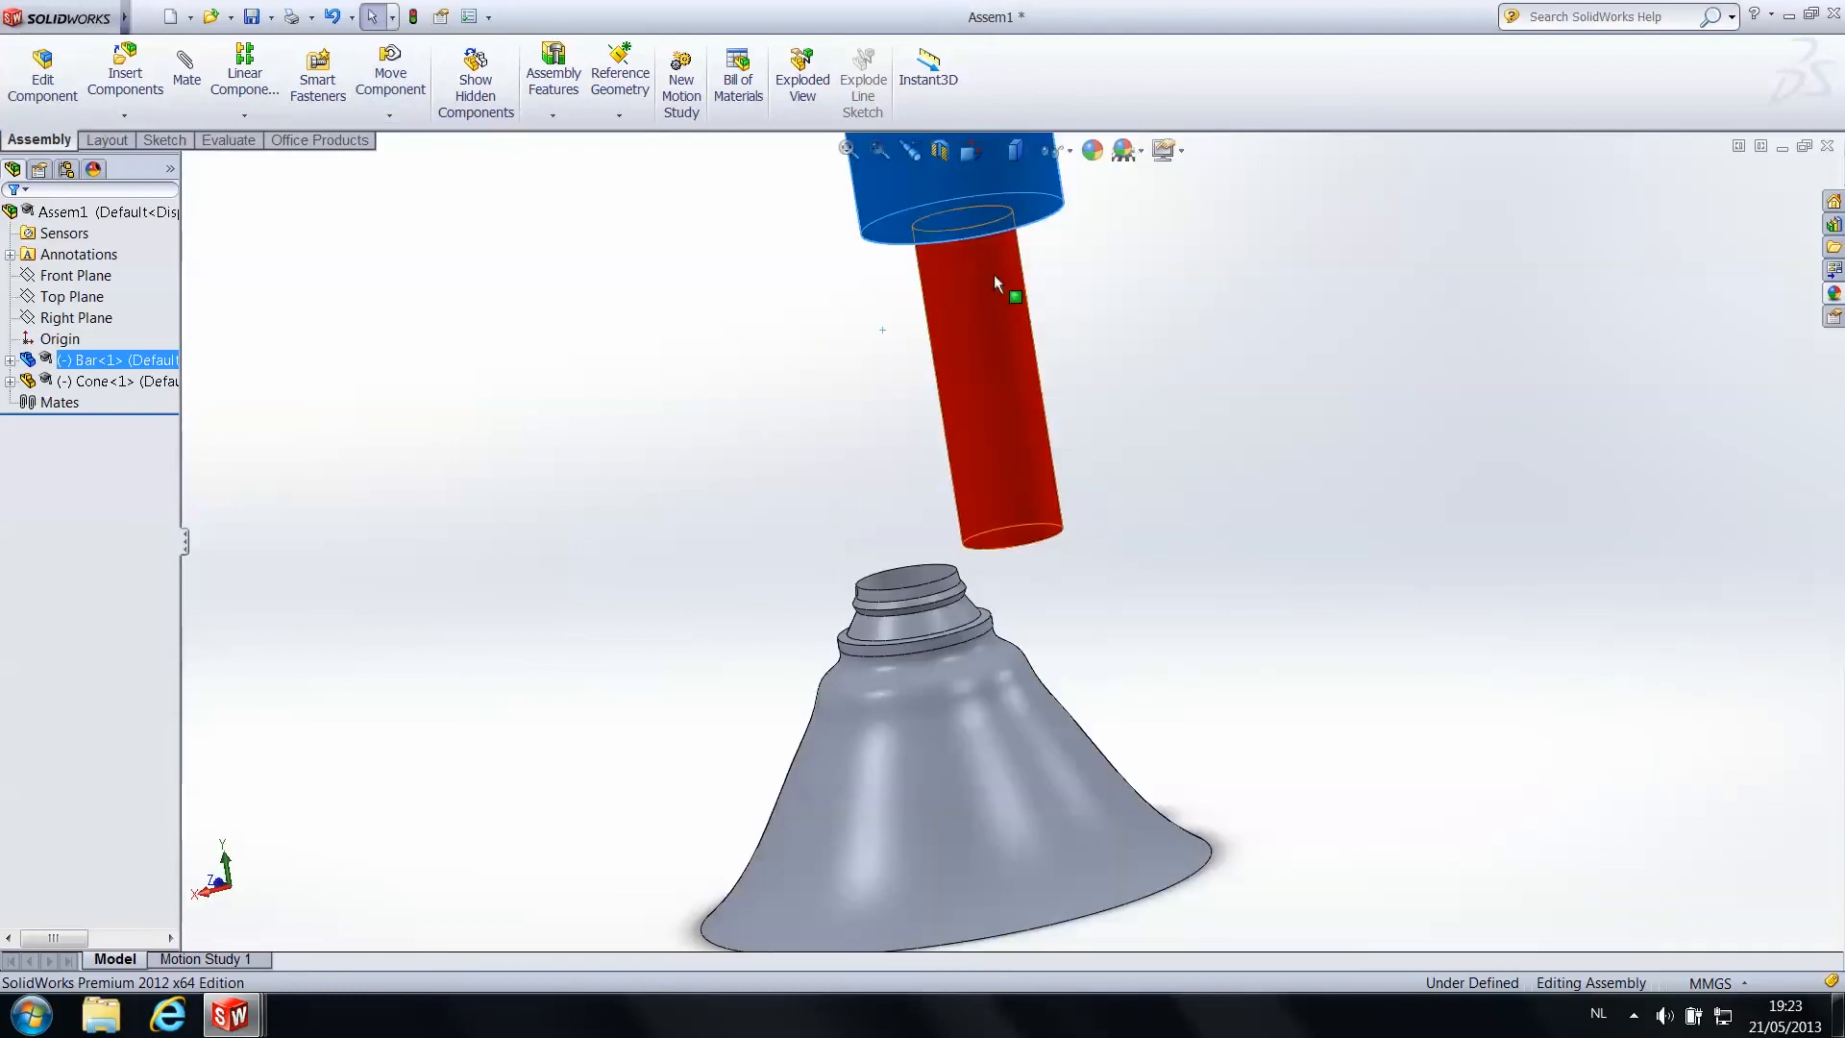
# Position the Bar by hand over the Cone's axis, lowering its shaft roughly into the Cone's neck
pyautogui.moveTo(997, 298); pyautogui.dragTo(928, 508)
pyautogui.moveTo(928, 508); pyautogui.dragTo(1075, 527, button='middle')
pyautogui.moveTo(1024, 492); pyautogui.dragTo(897, 573)
pyautogui.moveTo(898, 572); pyautogui.dragTo(1120, 461, button='middle')
pyautogui.moveTo(877, 560); pyautogui.dragTo(1000, 601)
pyautogui.moveTo(1000, 602)
pyautogui.mouseDown(button='middle')
pyautogui.moveTo(1116, 528)
pyautogui.moveTo(1029, 589)
pyautogui.mouseUp(button='middle')
pyautogui.scroll(-5, 891, 574)
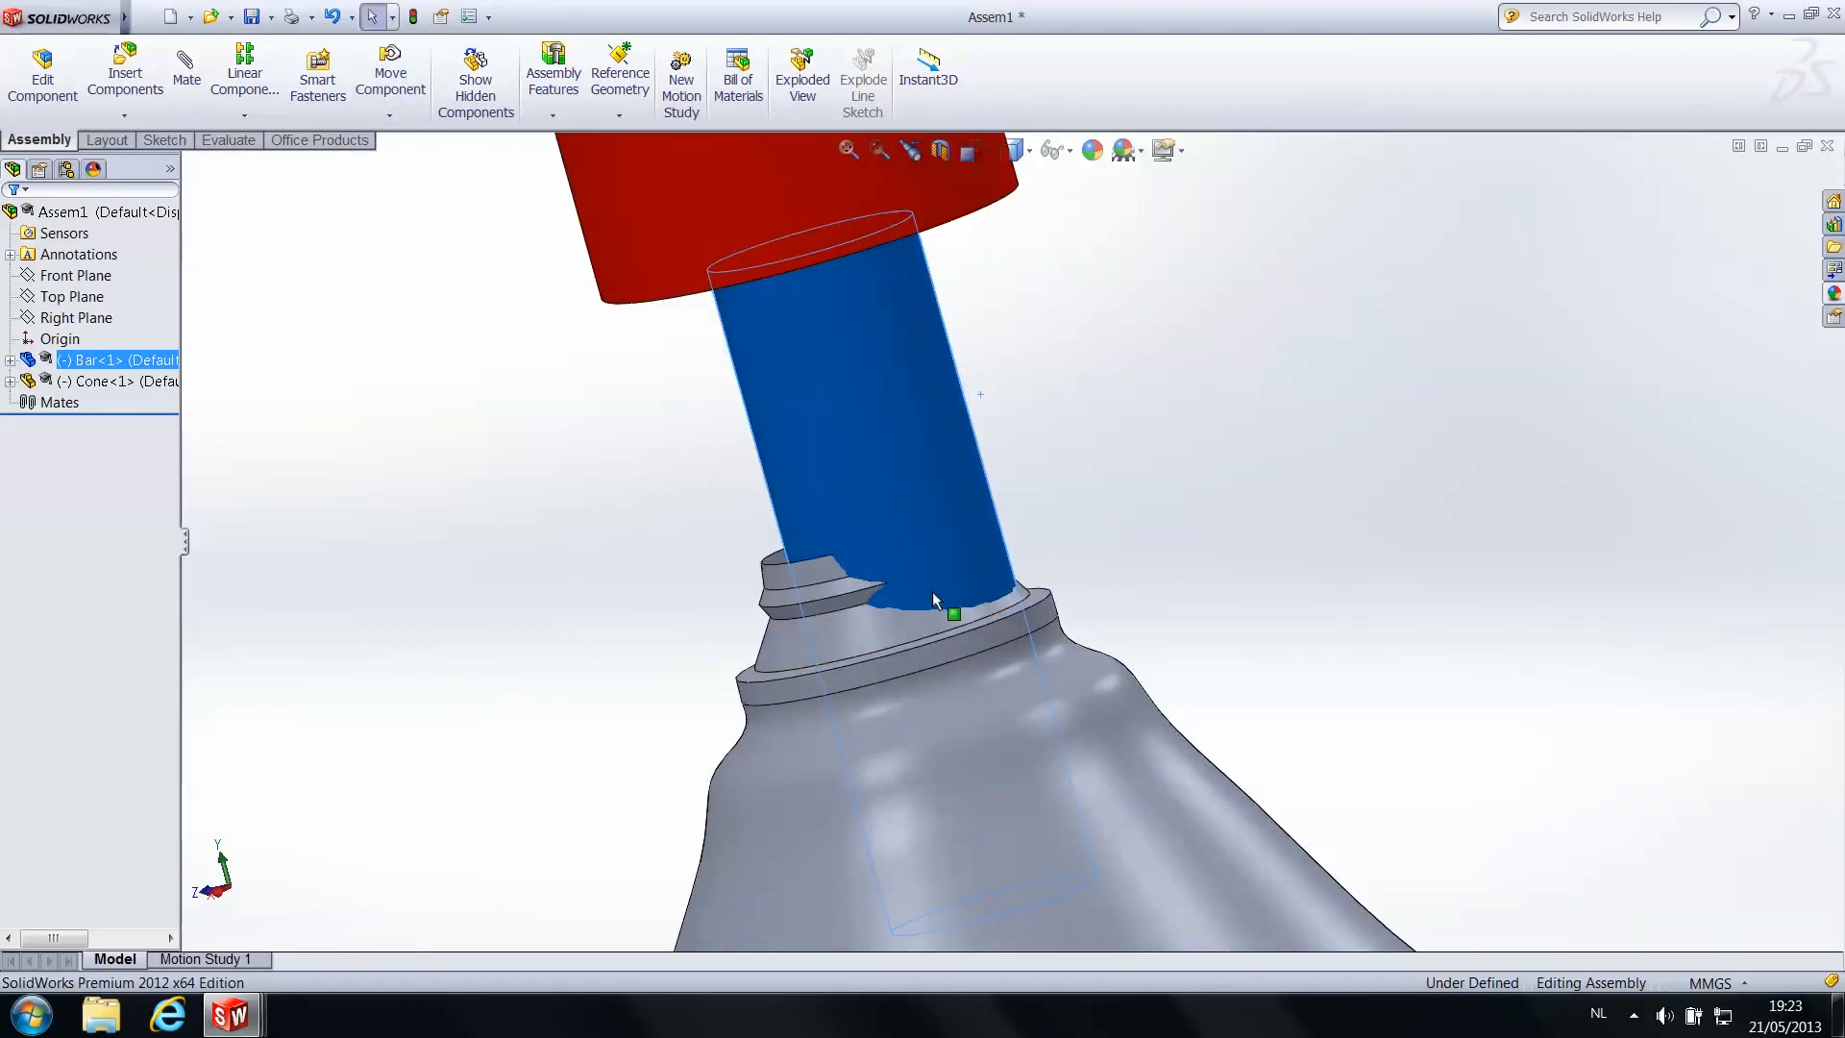
pyautogui.scroll(5, 922, 567)
# Pull the Bar out of the Cone to just above its opening and clear the selection
pyautogui.moveTo(914, 540); pyautogui.dragTo(828, 239)
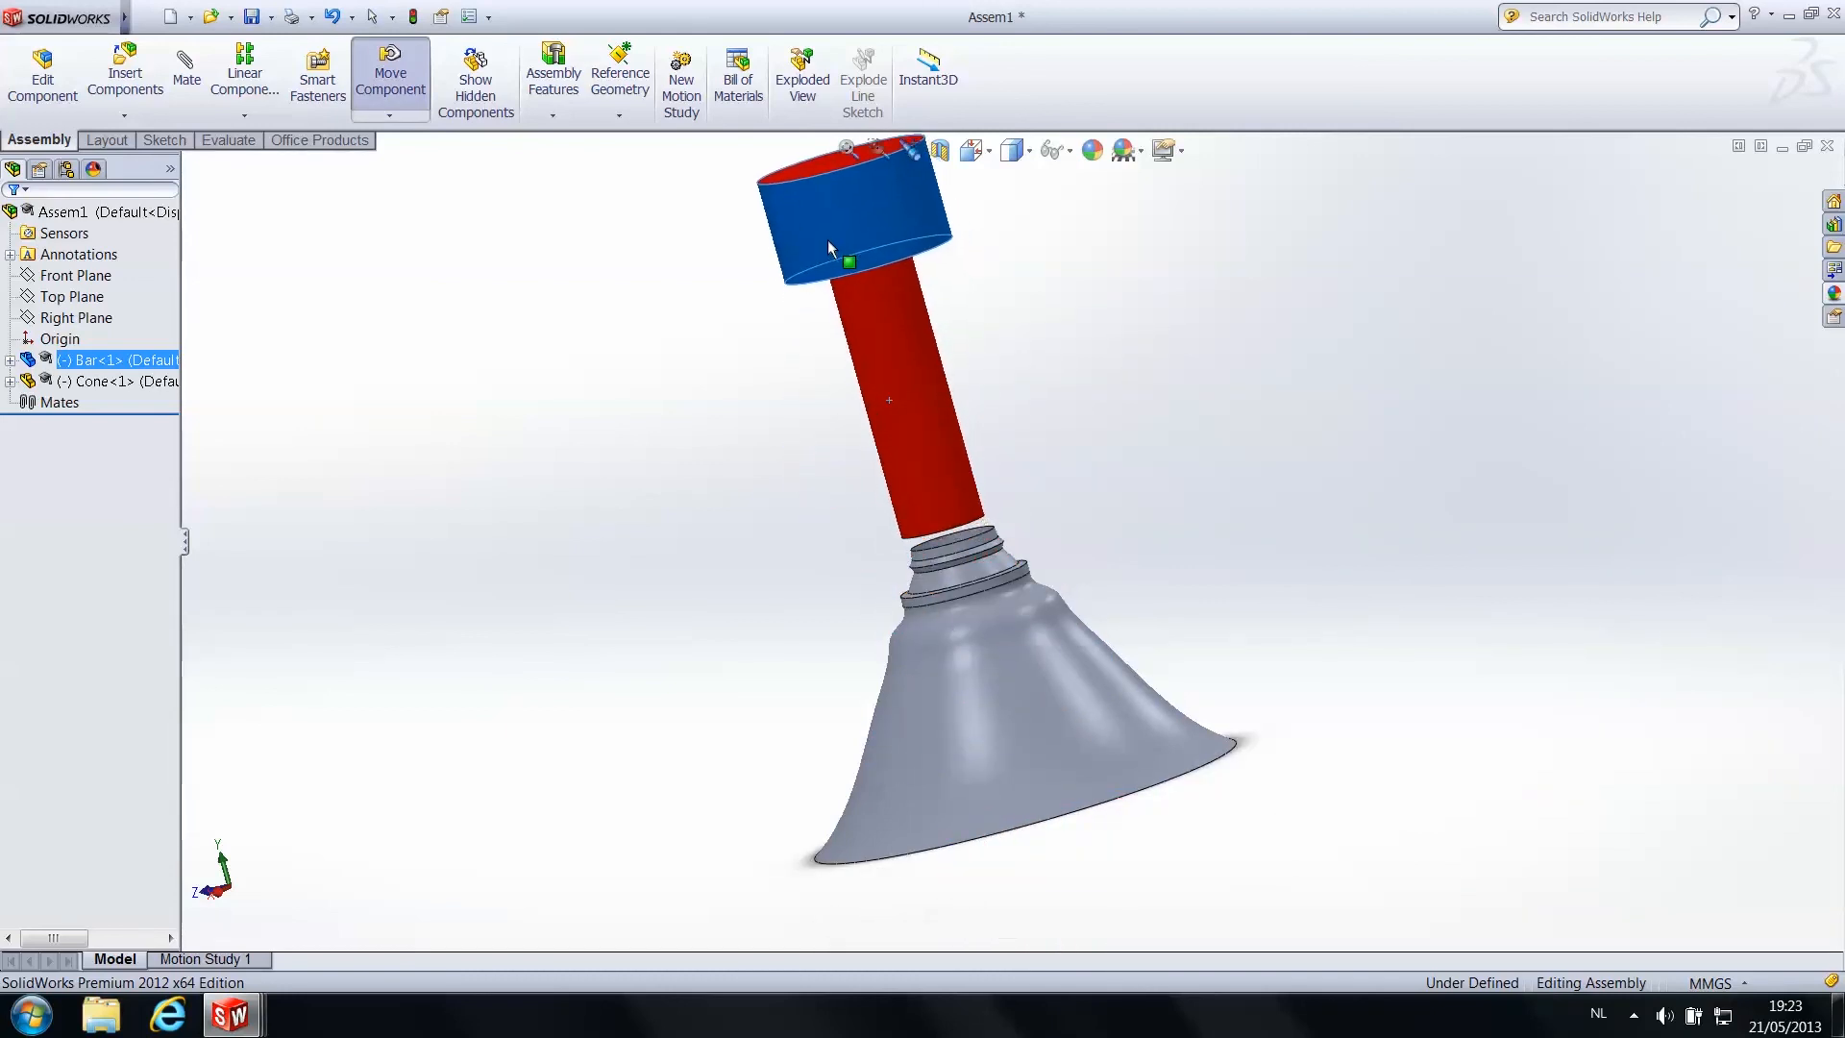
pyautogui.press('Escape')
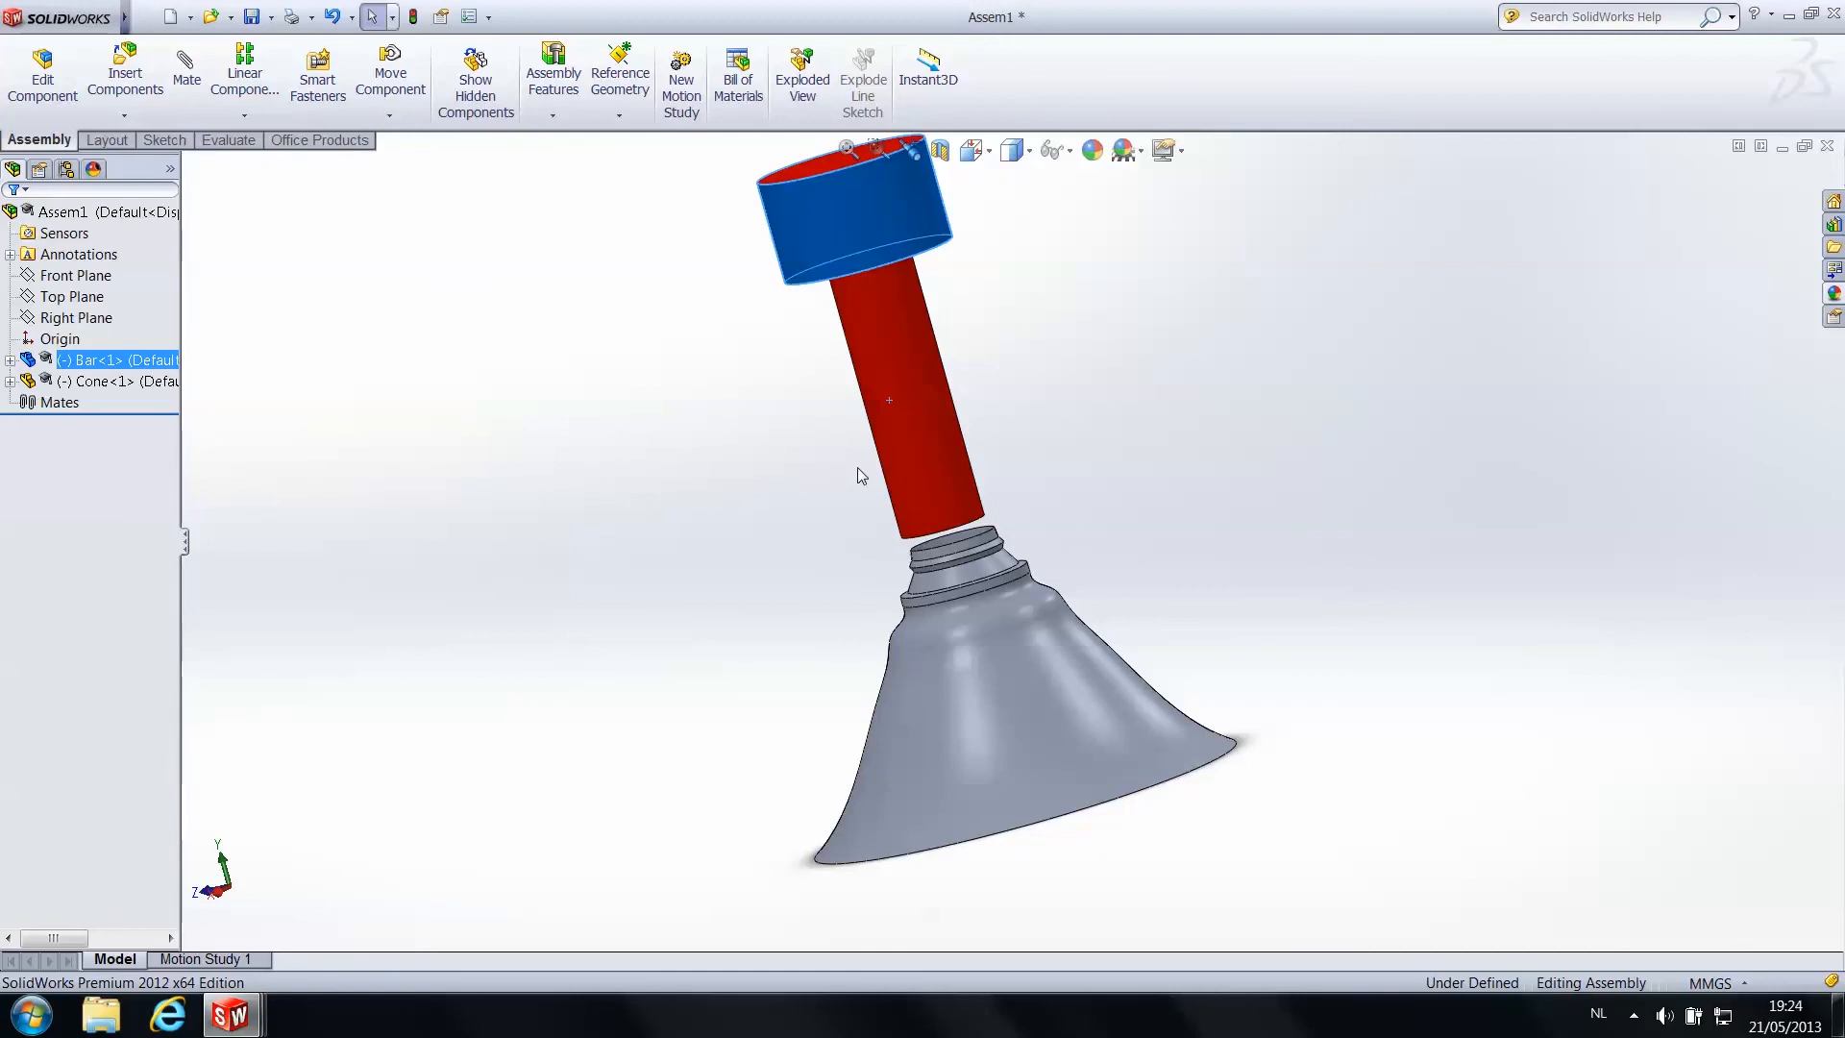
pyautogui.click(748, 509)
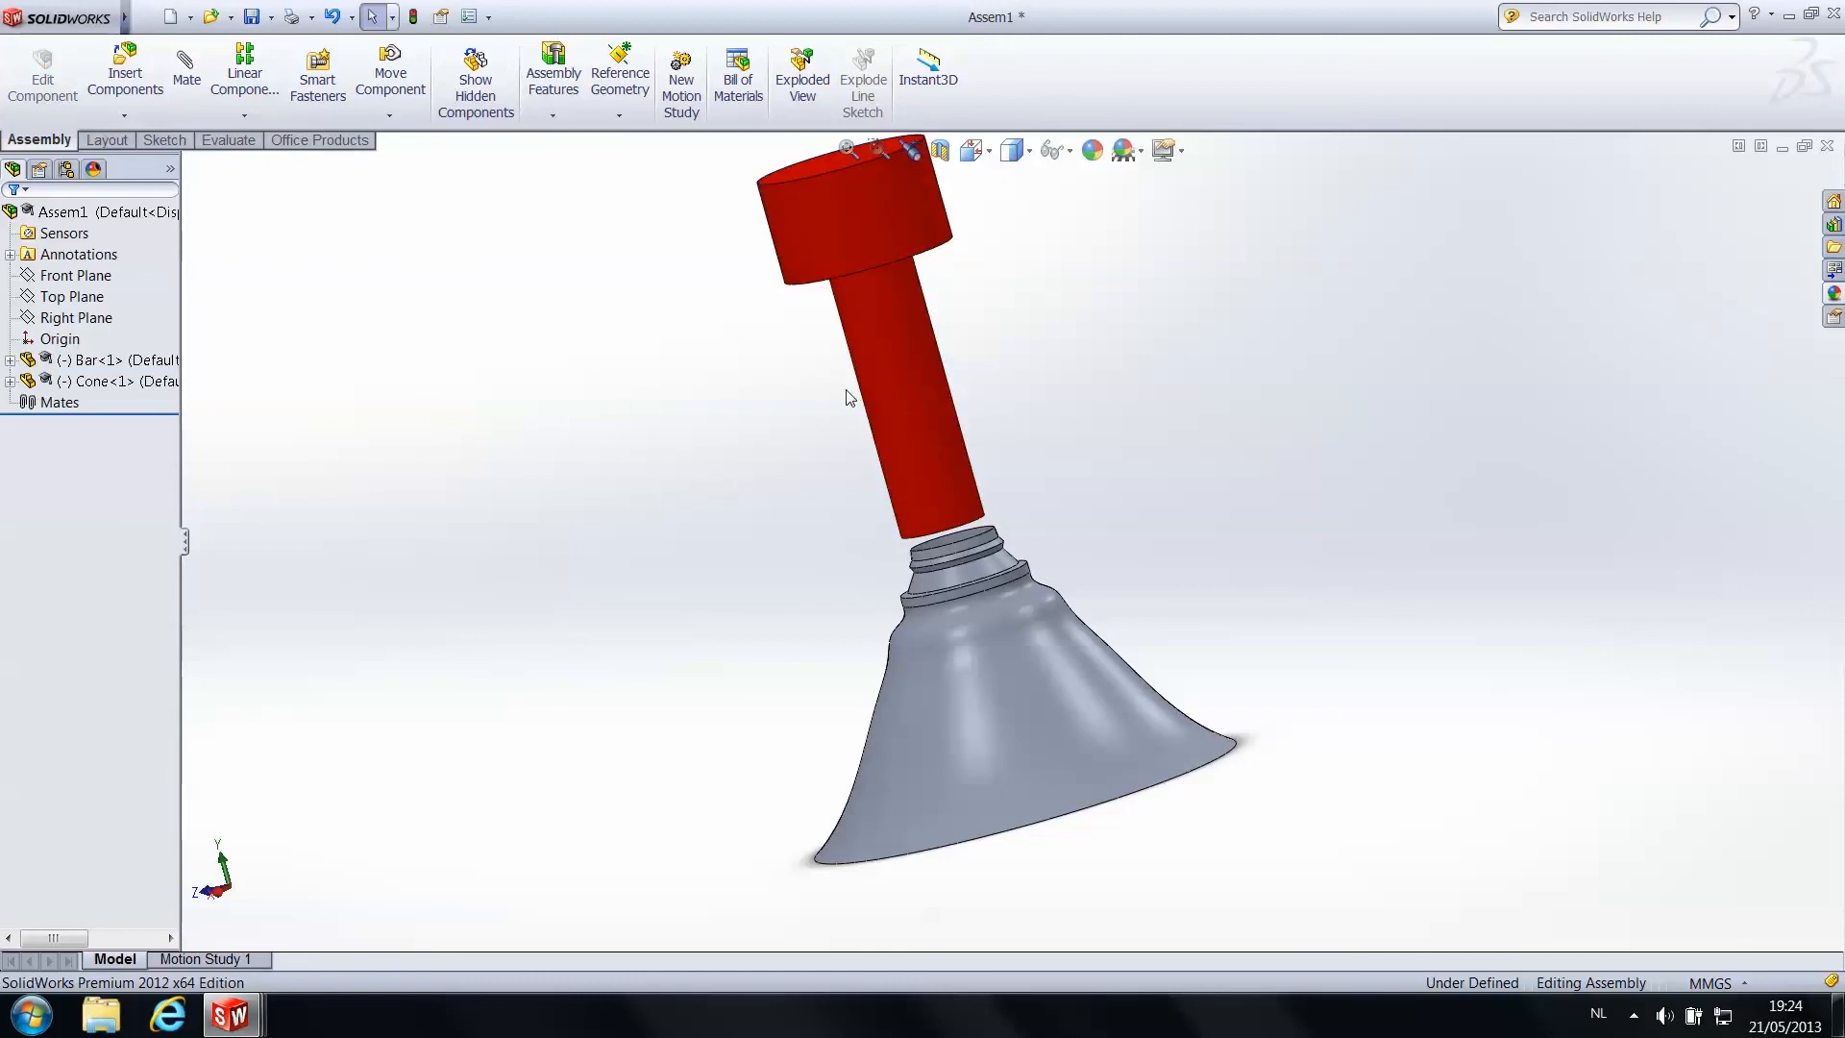
# Start the Mate command and move the Bar slightly farther from the Cone's opening, with both parts fitted in view
pyautogui.click(187, 77)
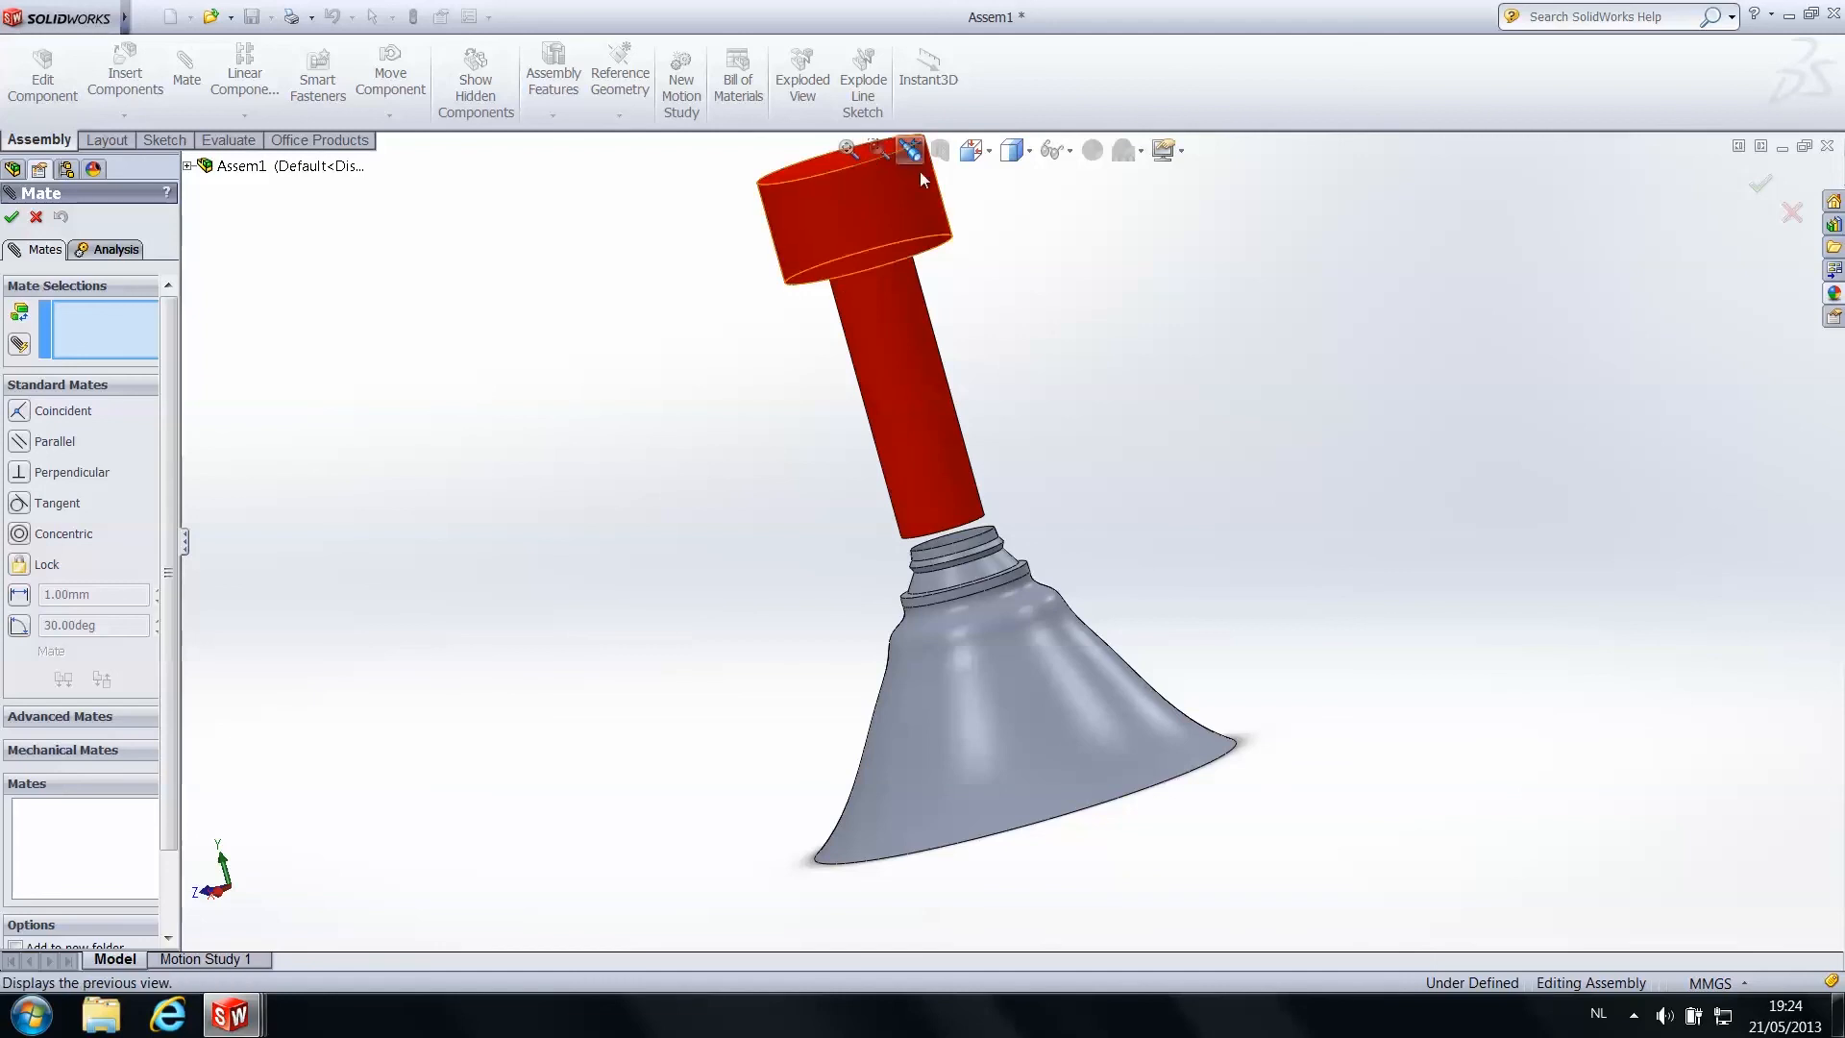
pyautogui.moveTo(882, 221); pyautogui.dragTo(920, 321)
pyautogui.press('f')
pyautogui.moveTo(888, 457); pyautogui.dragTo(798, 327)
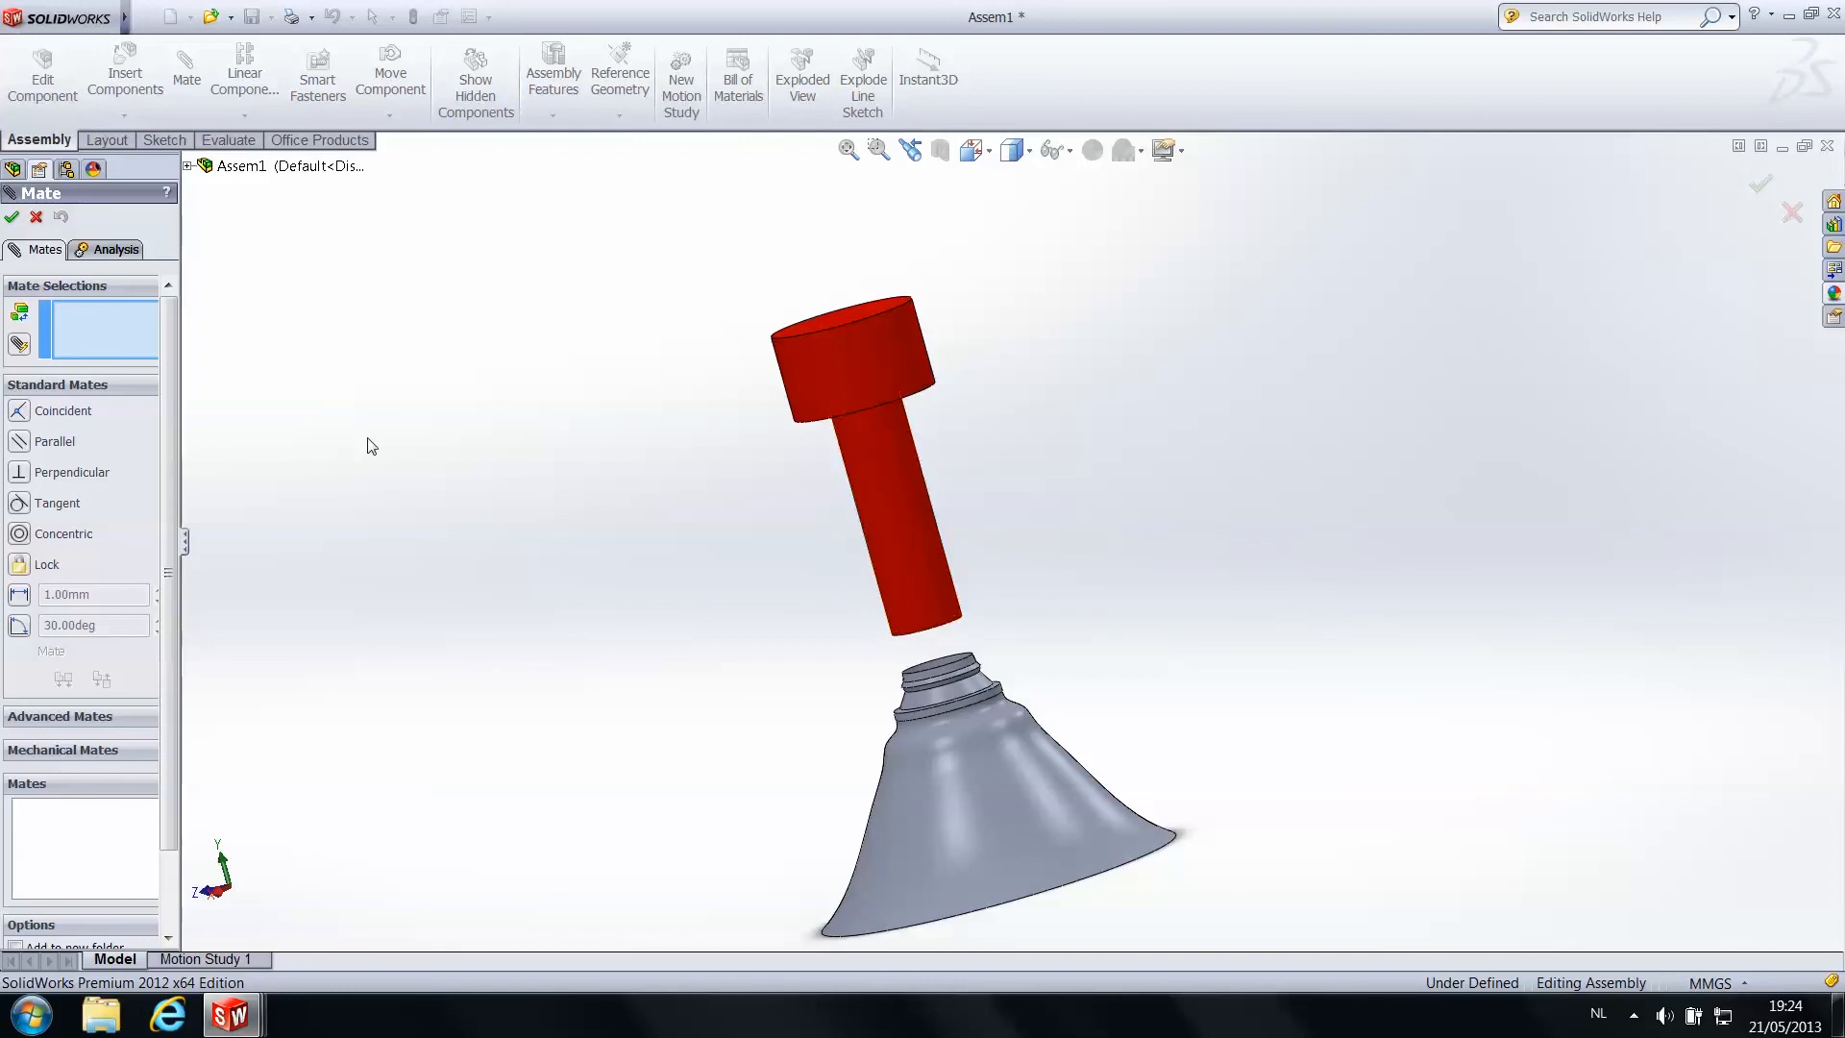
pyautogui.click(188, 166)
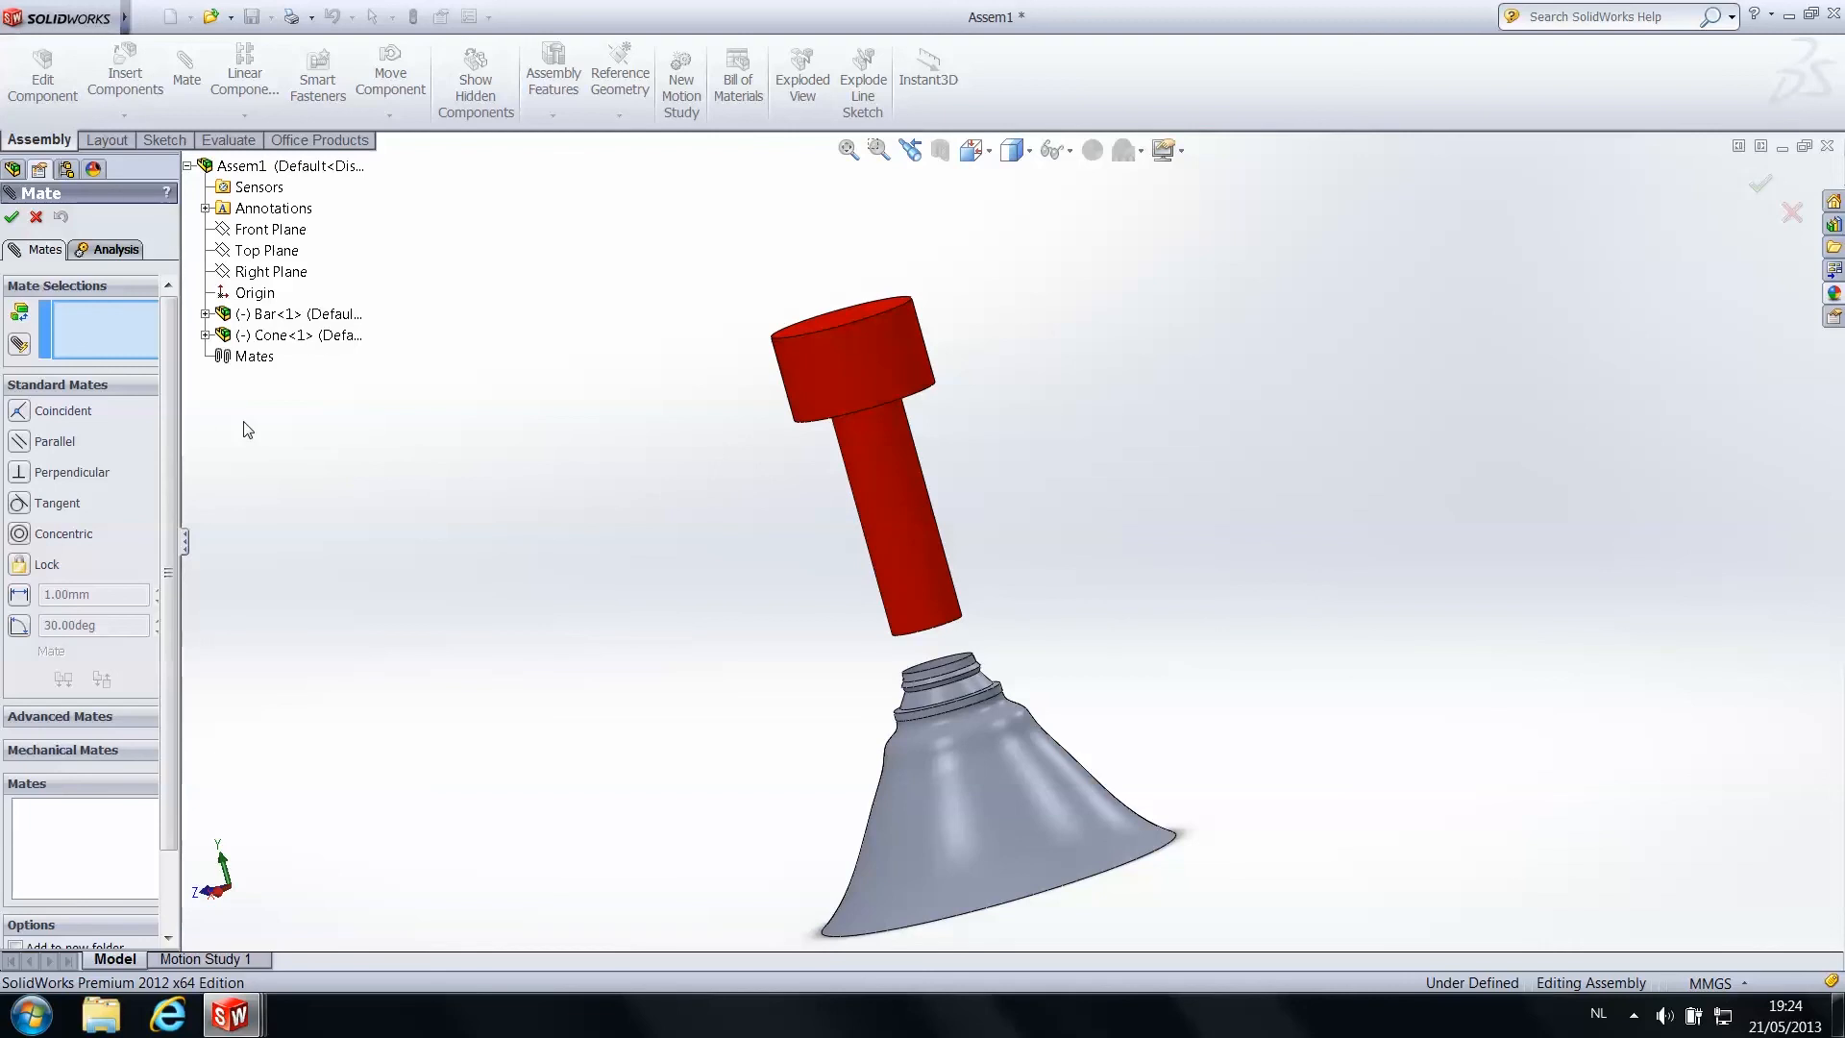
pyautogui.moveTo(838, 344); pyautogui.dragTo(858, 368, button='middle')
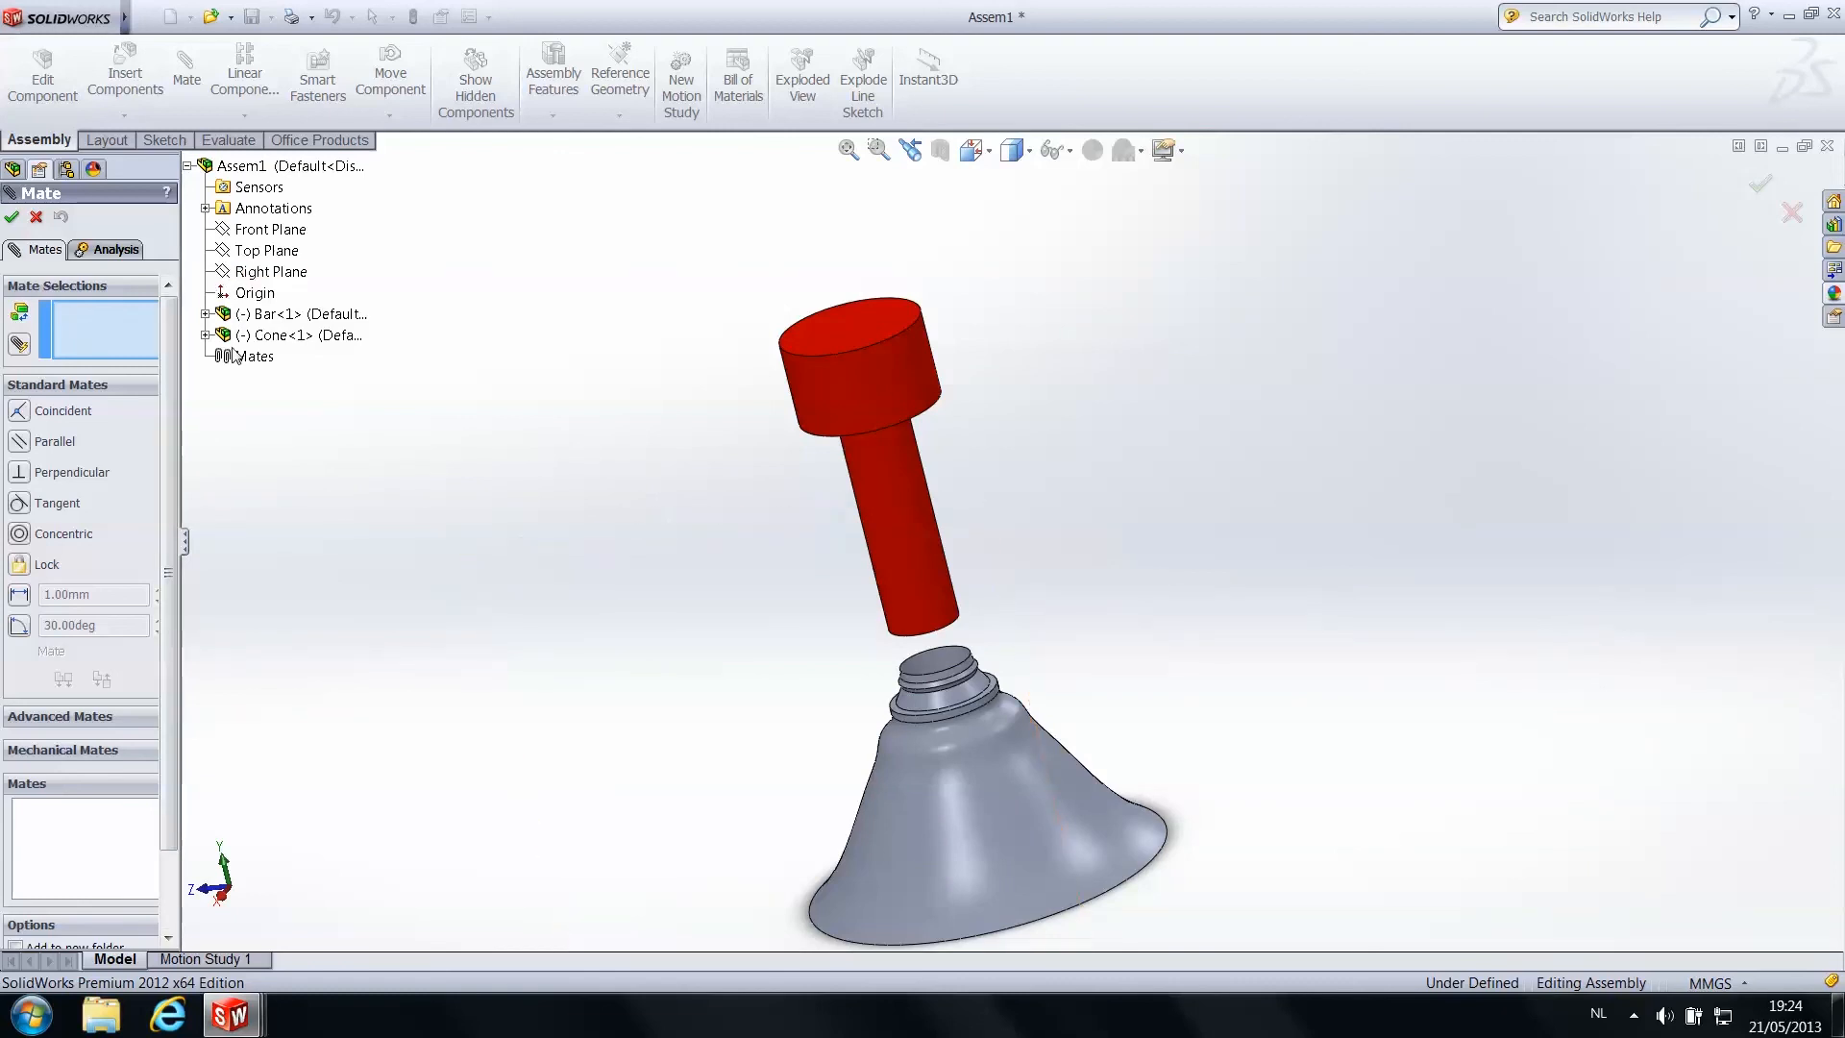
pyautogui.click(205, 314)
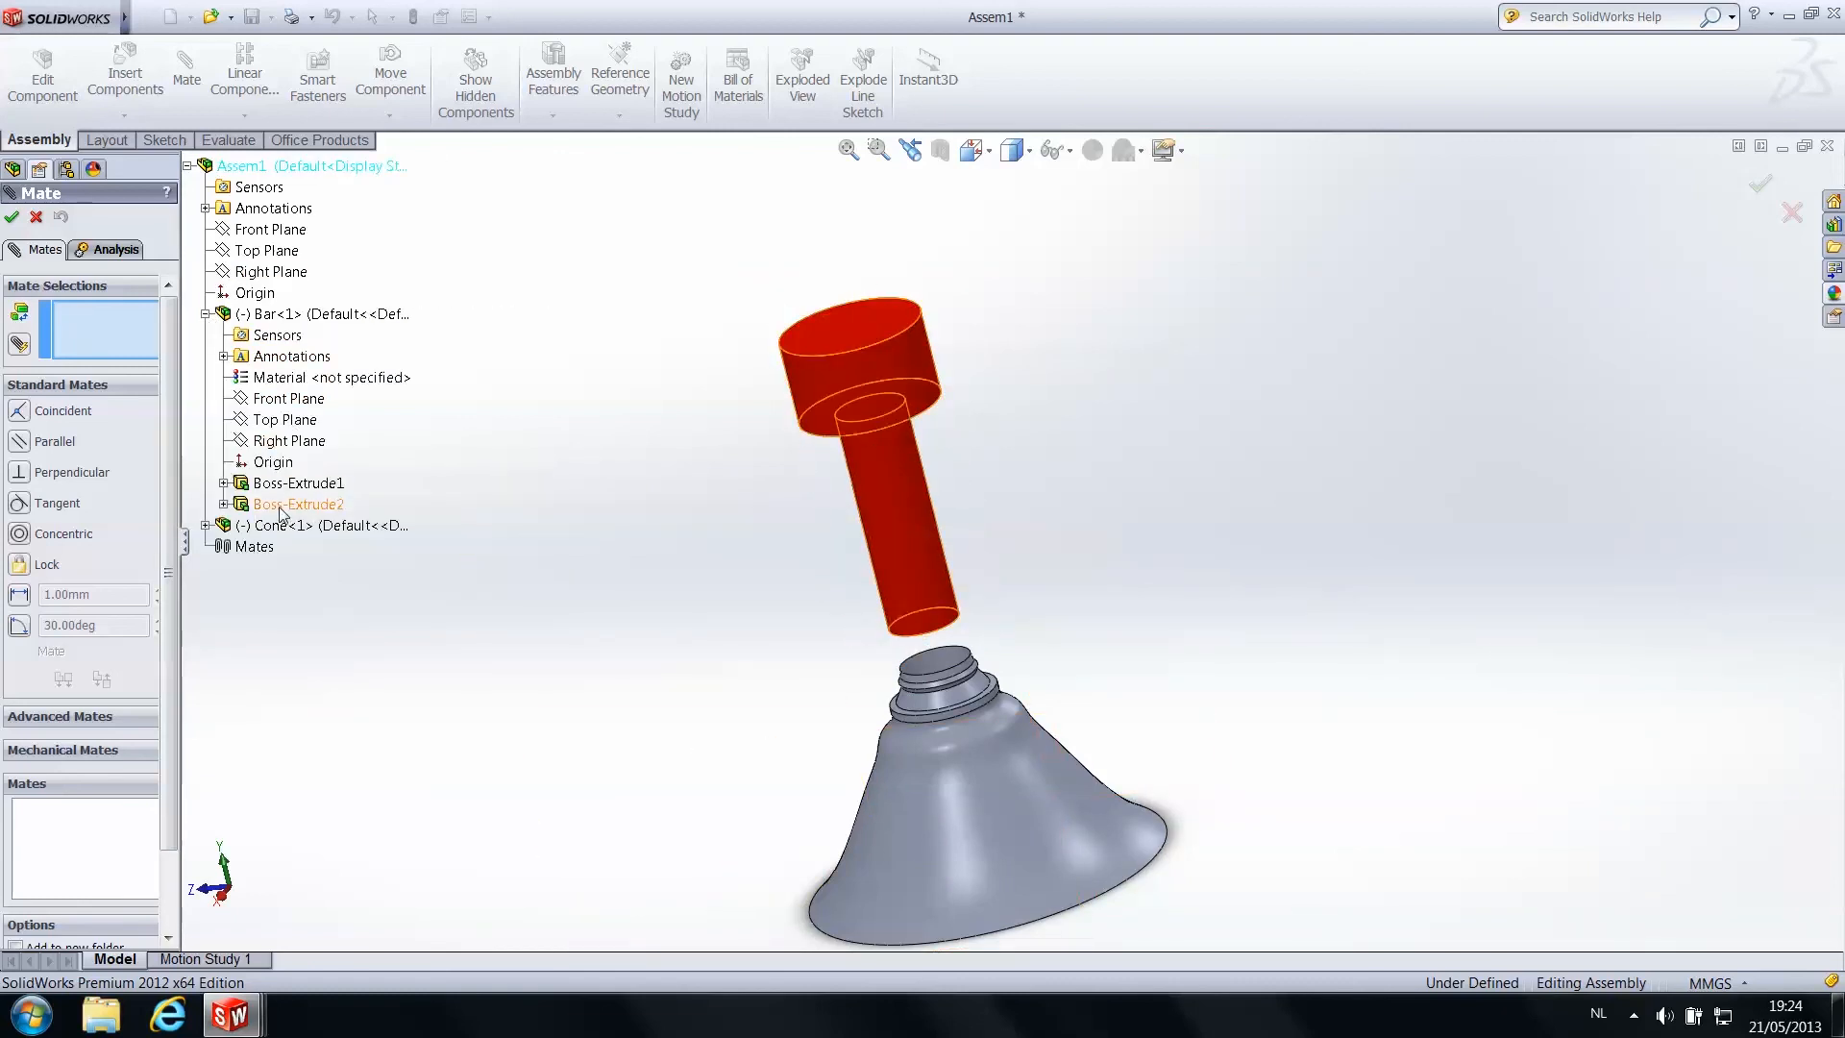
pyautogui.click(205, 524)
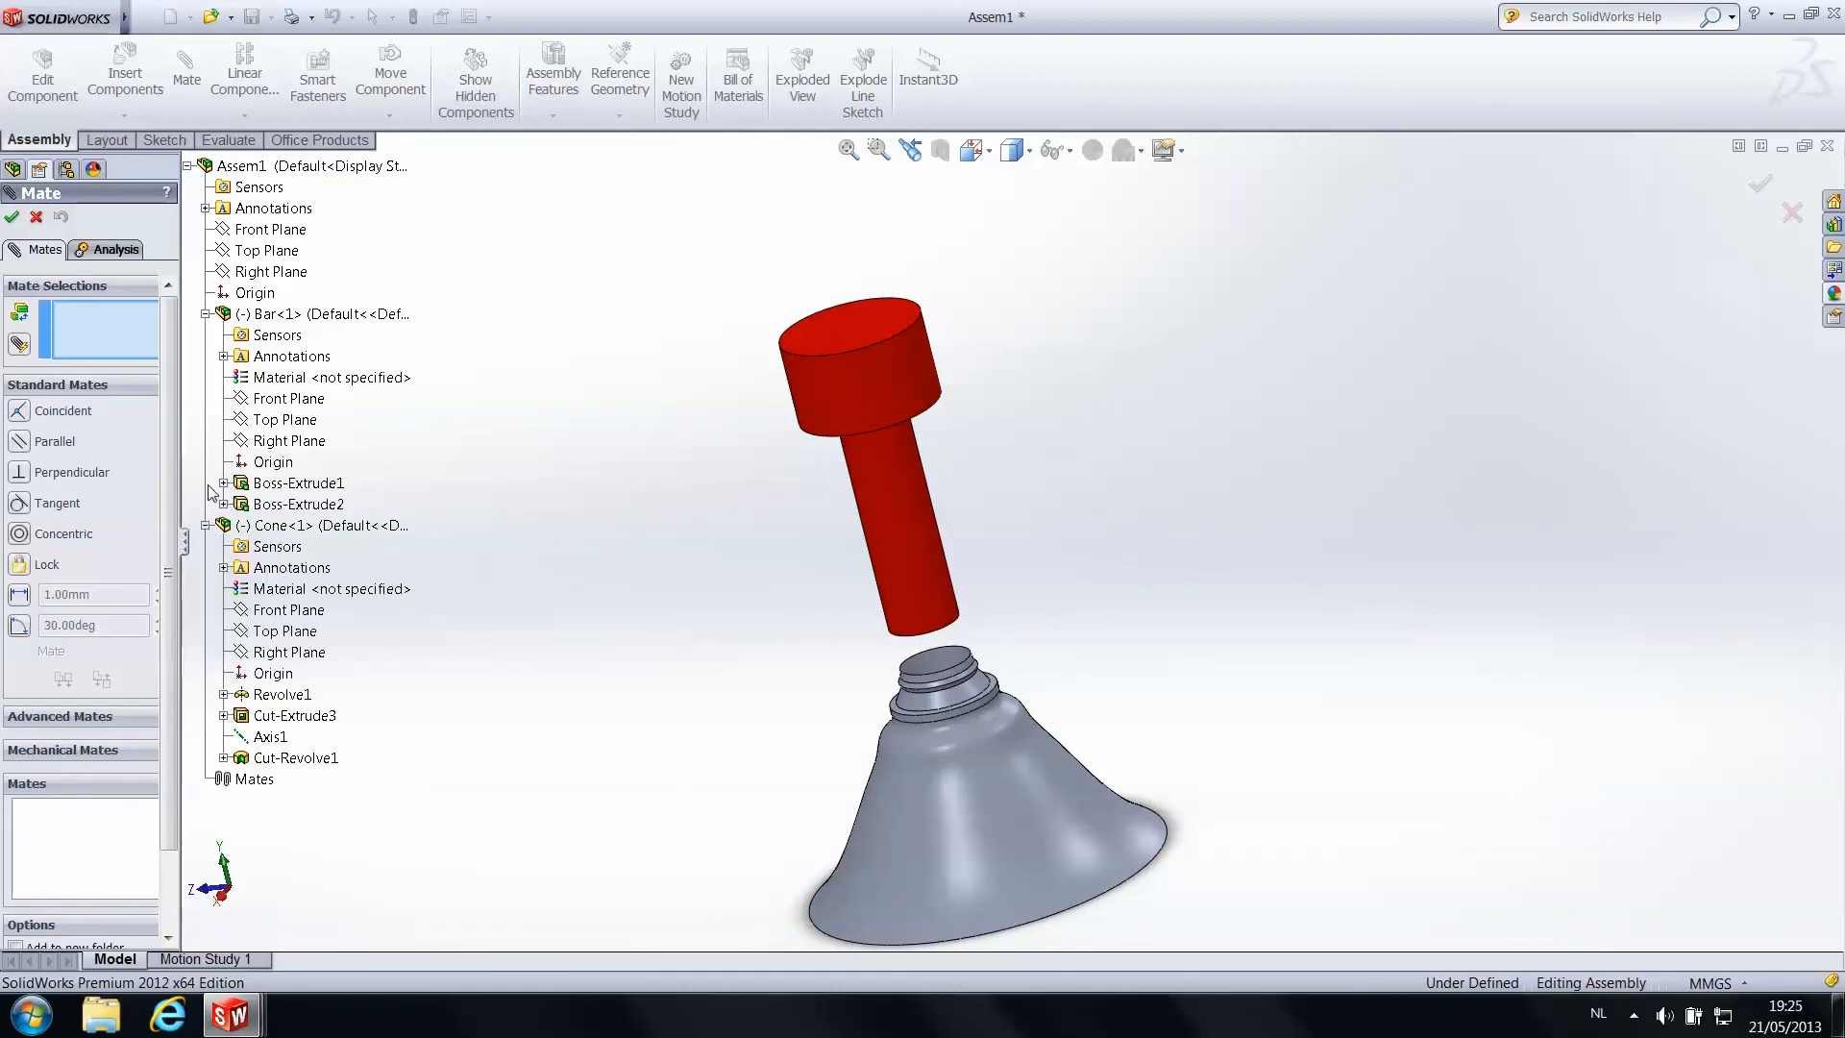
pyautogui.click(272, 737)
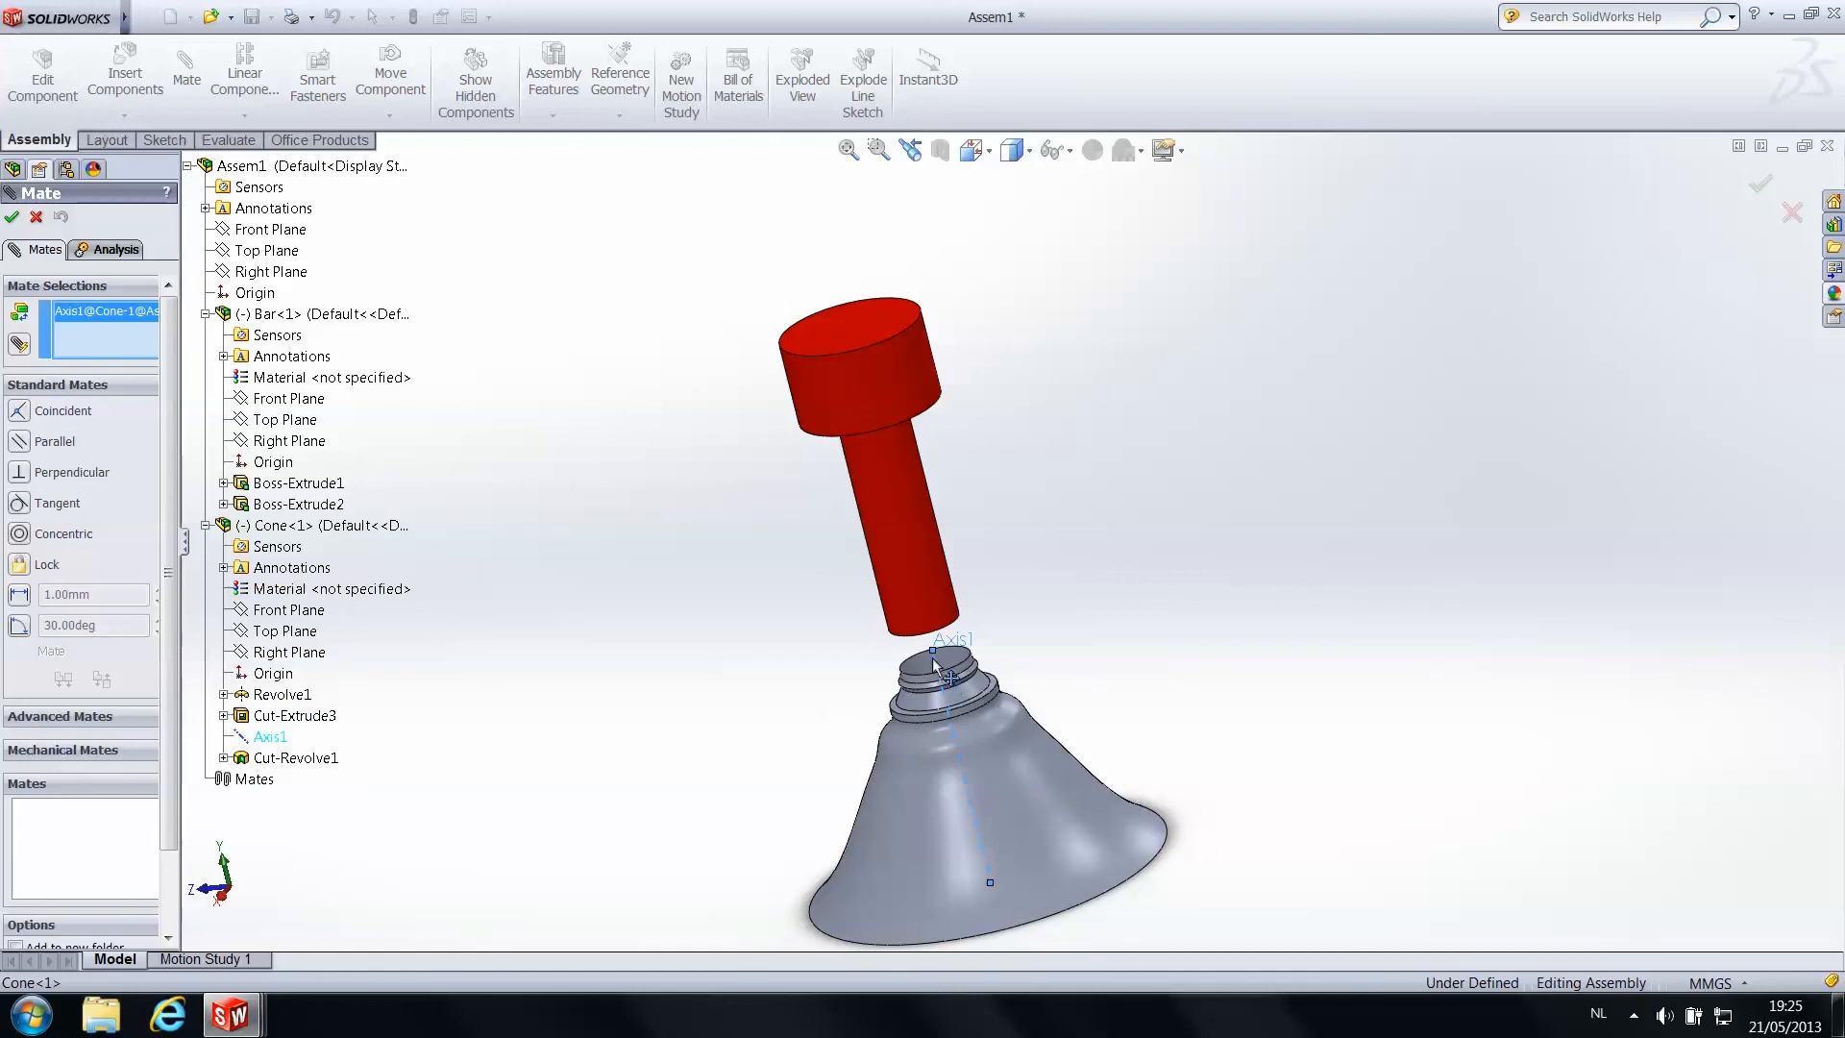
pyautogui.scroll(-3, 941, 684)
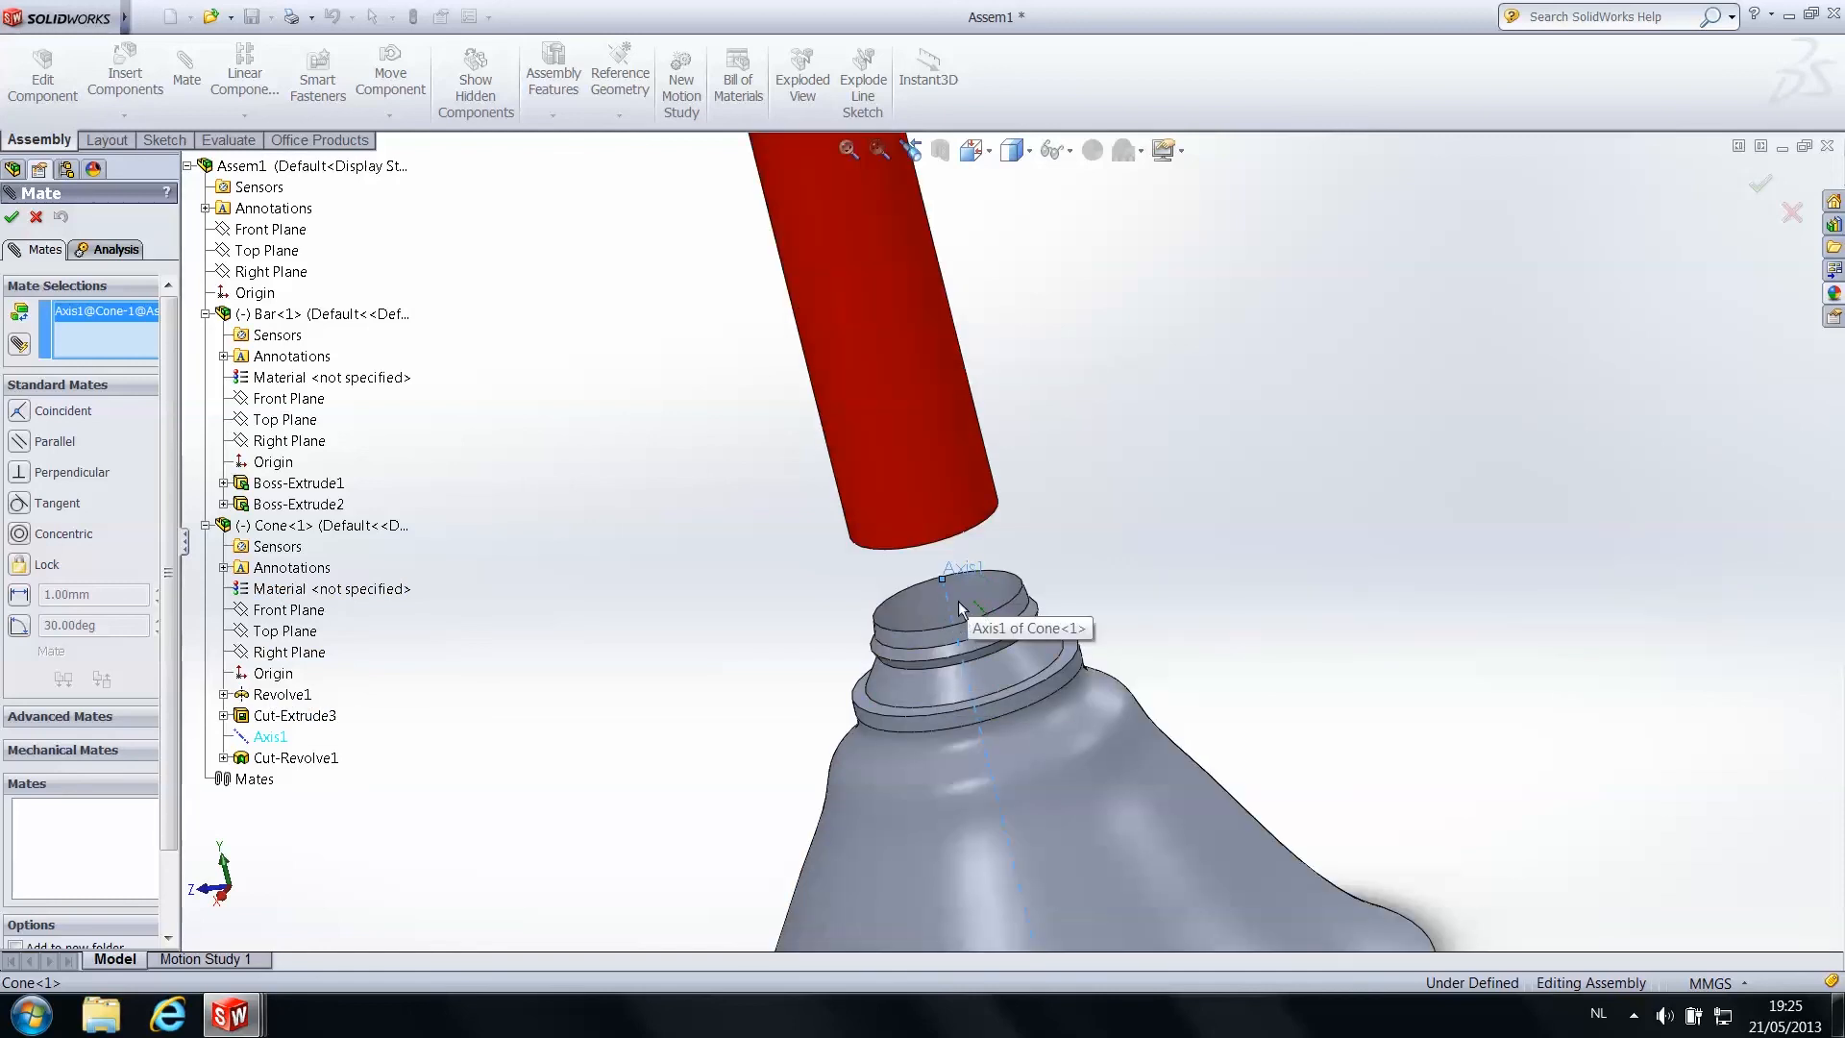
pyautogui.scroll(4, 961, 590)
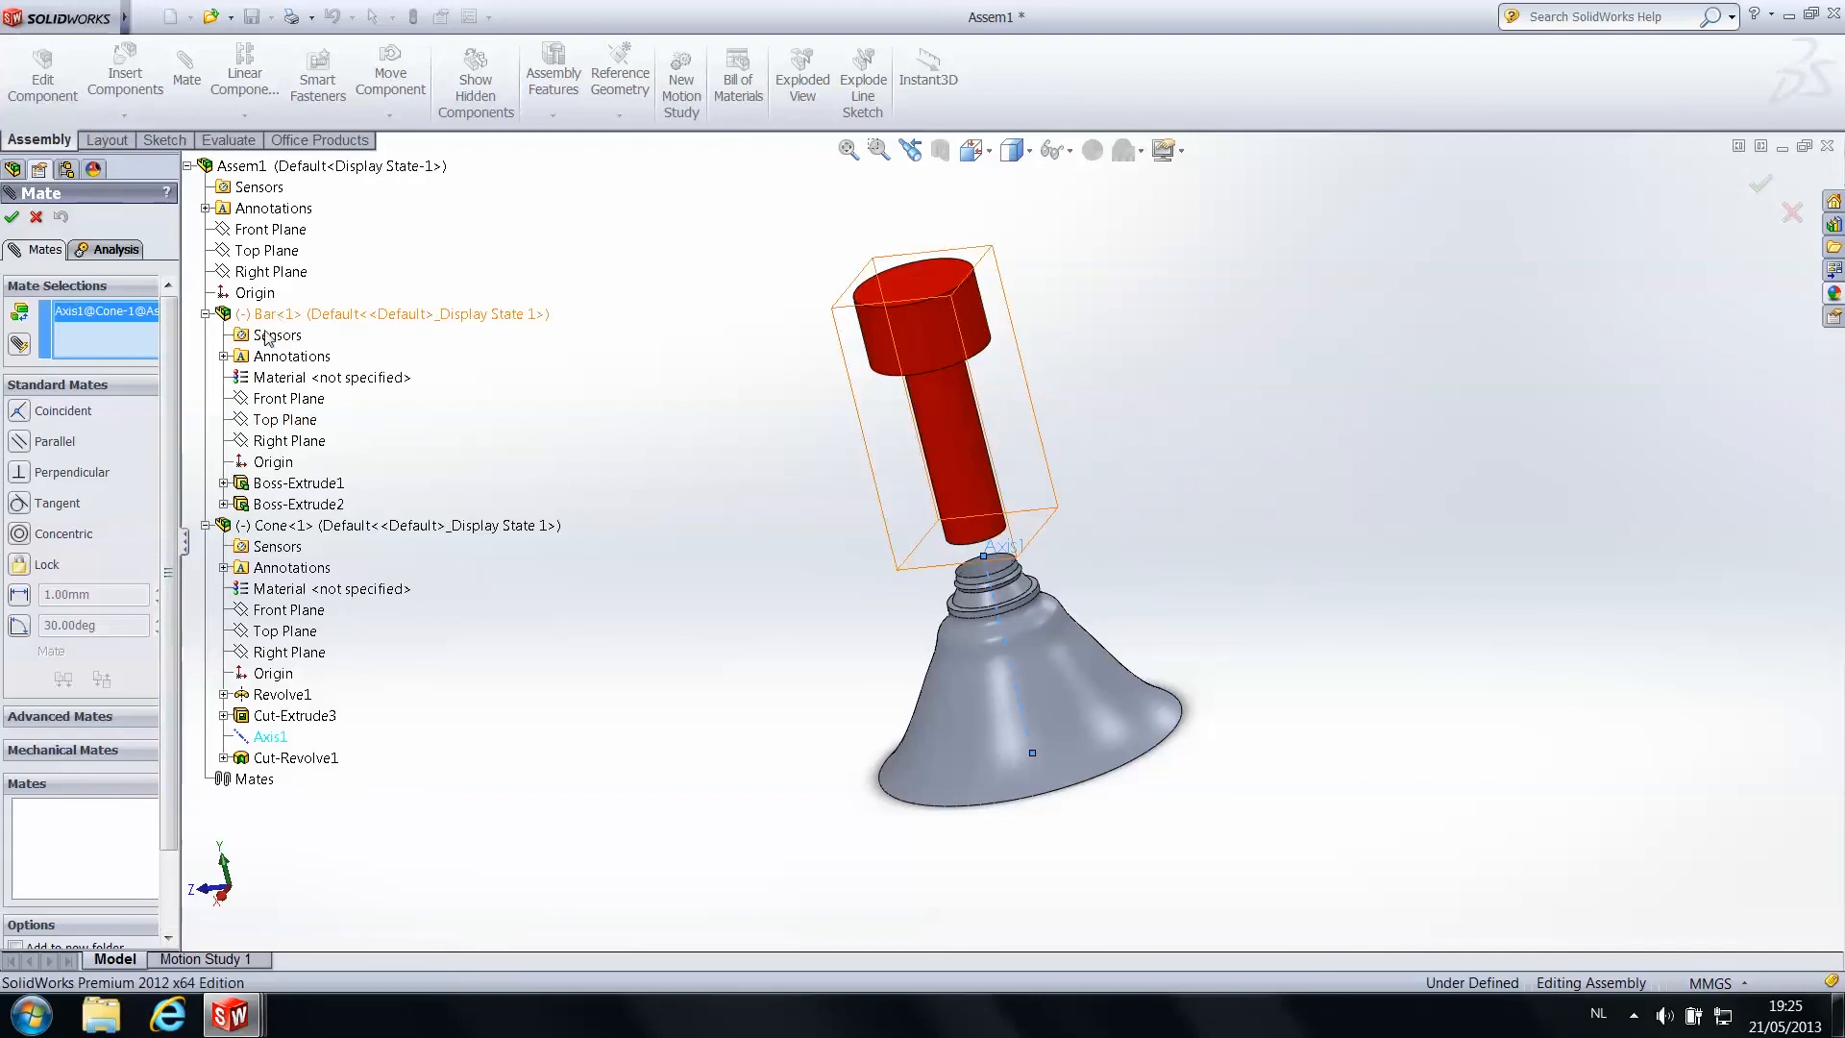
pyautogui.click(224, 505)
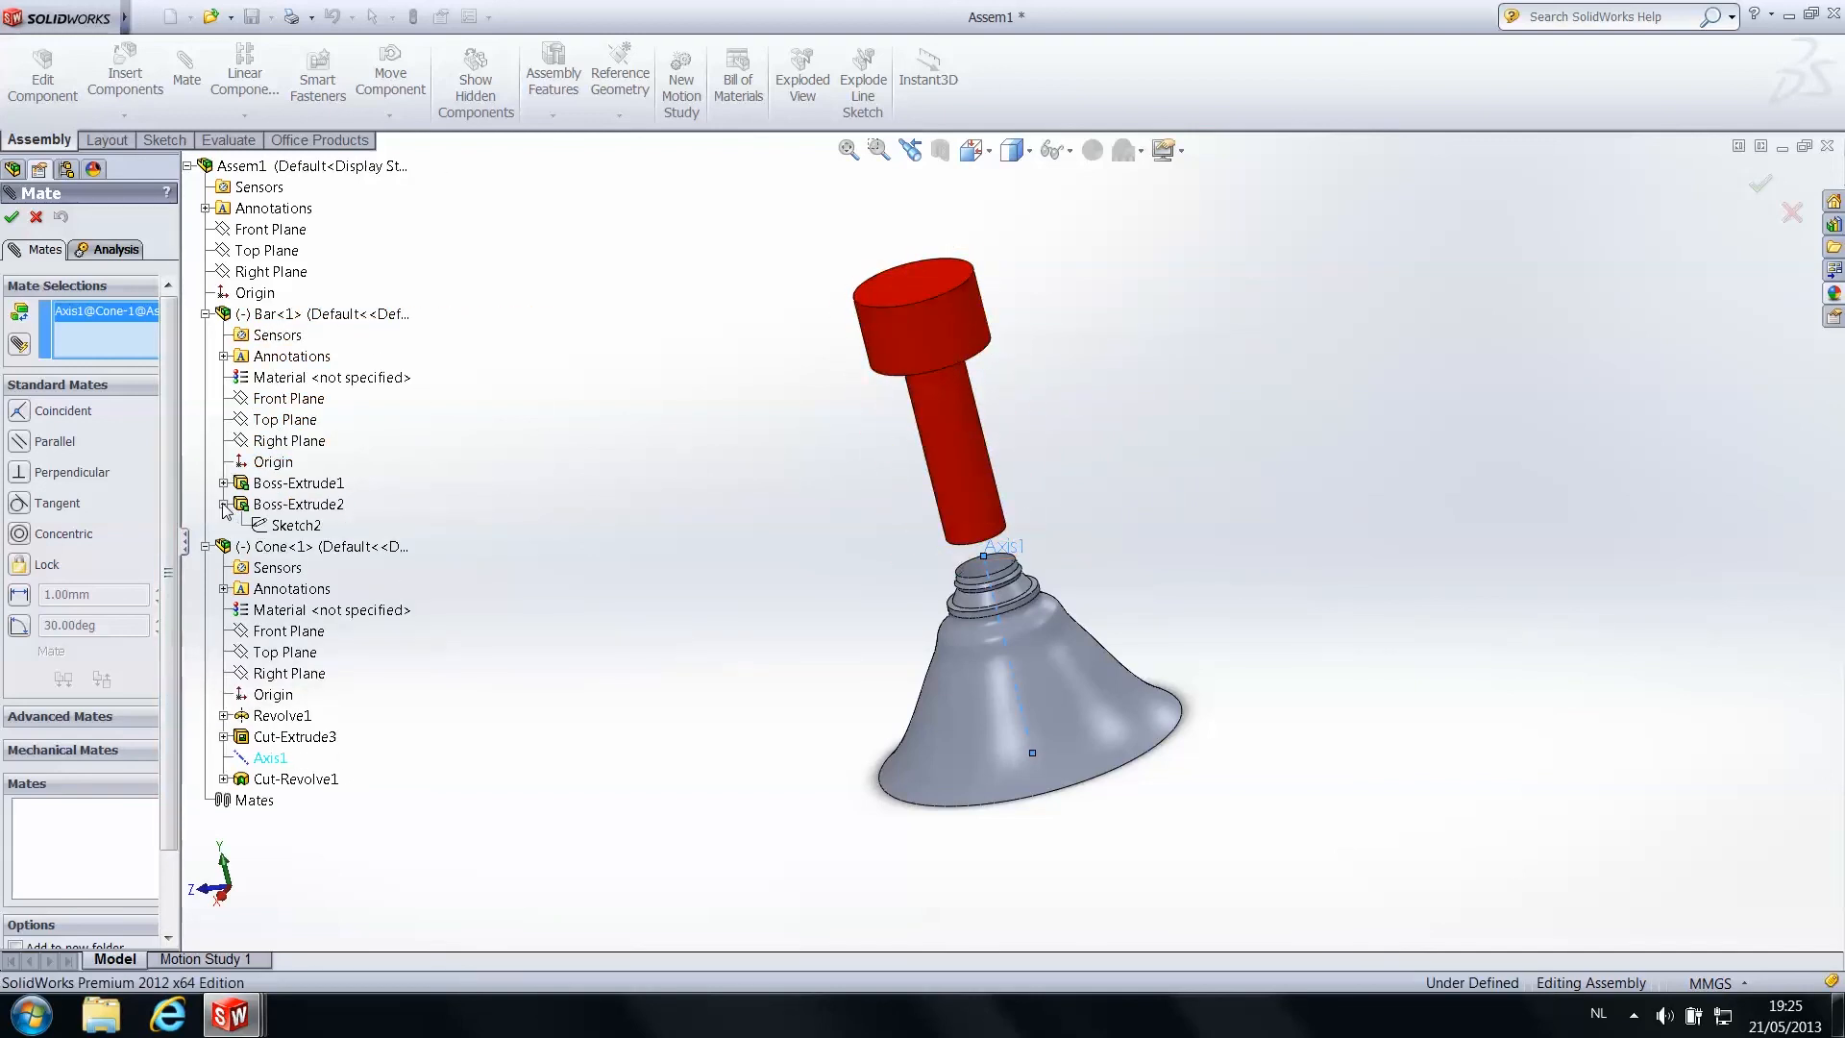
pyautogui.click(224, 484)
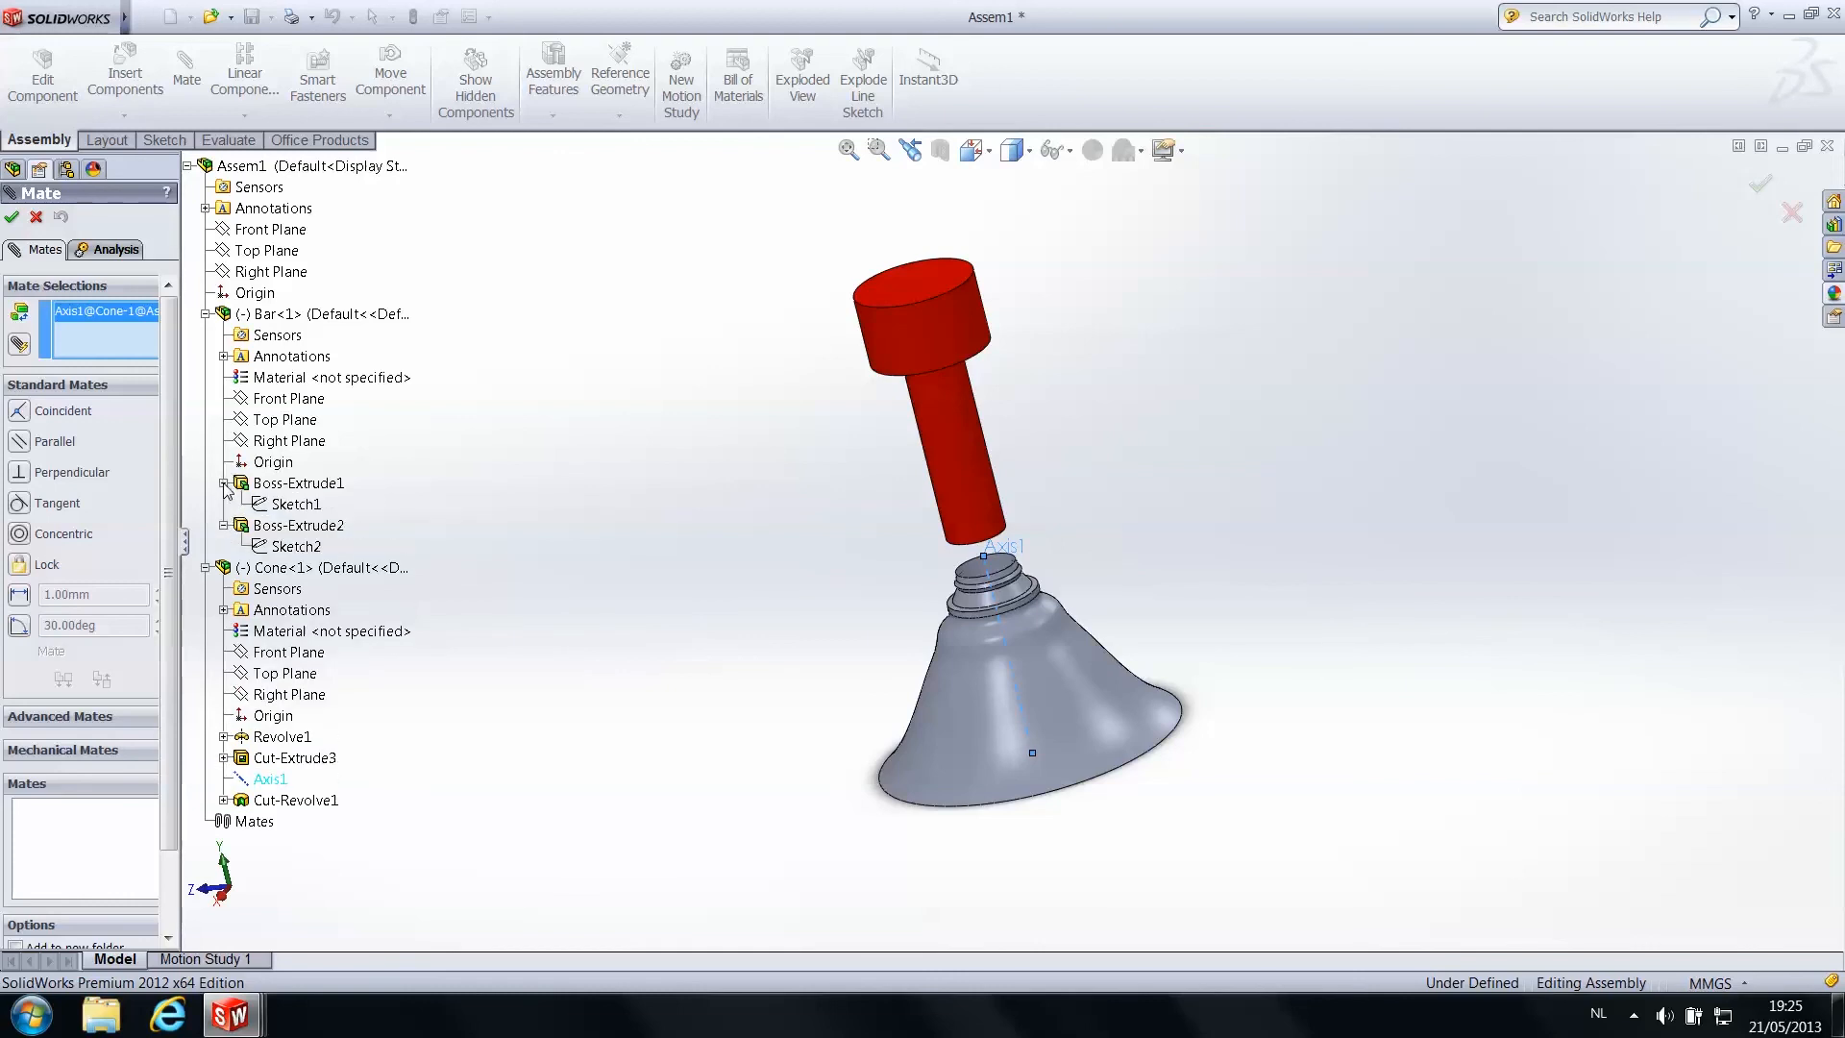
# Switch from the assembly to the Bar part's own window and bring the whole Bar into view
pyautogui.click(1782, 147)
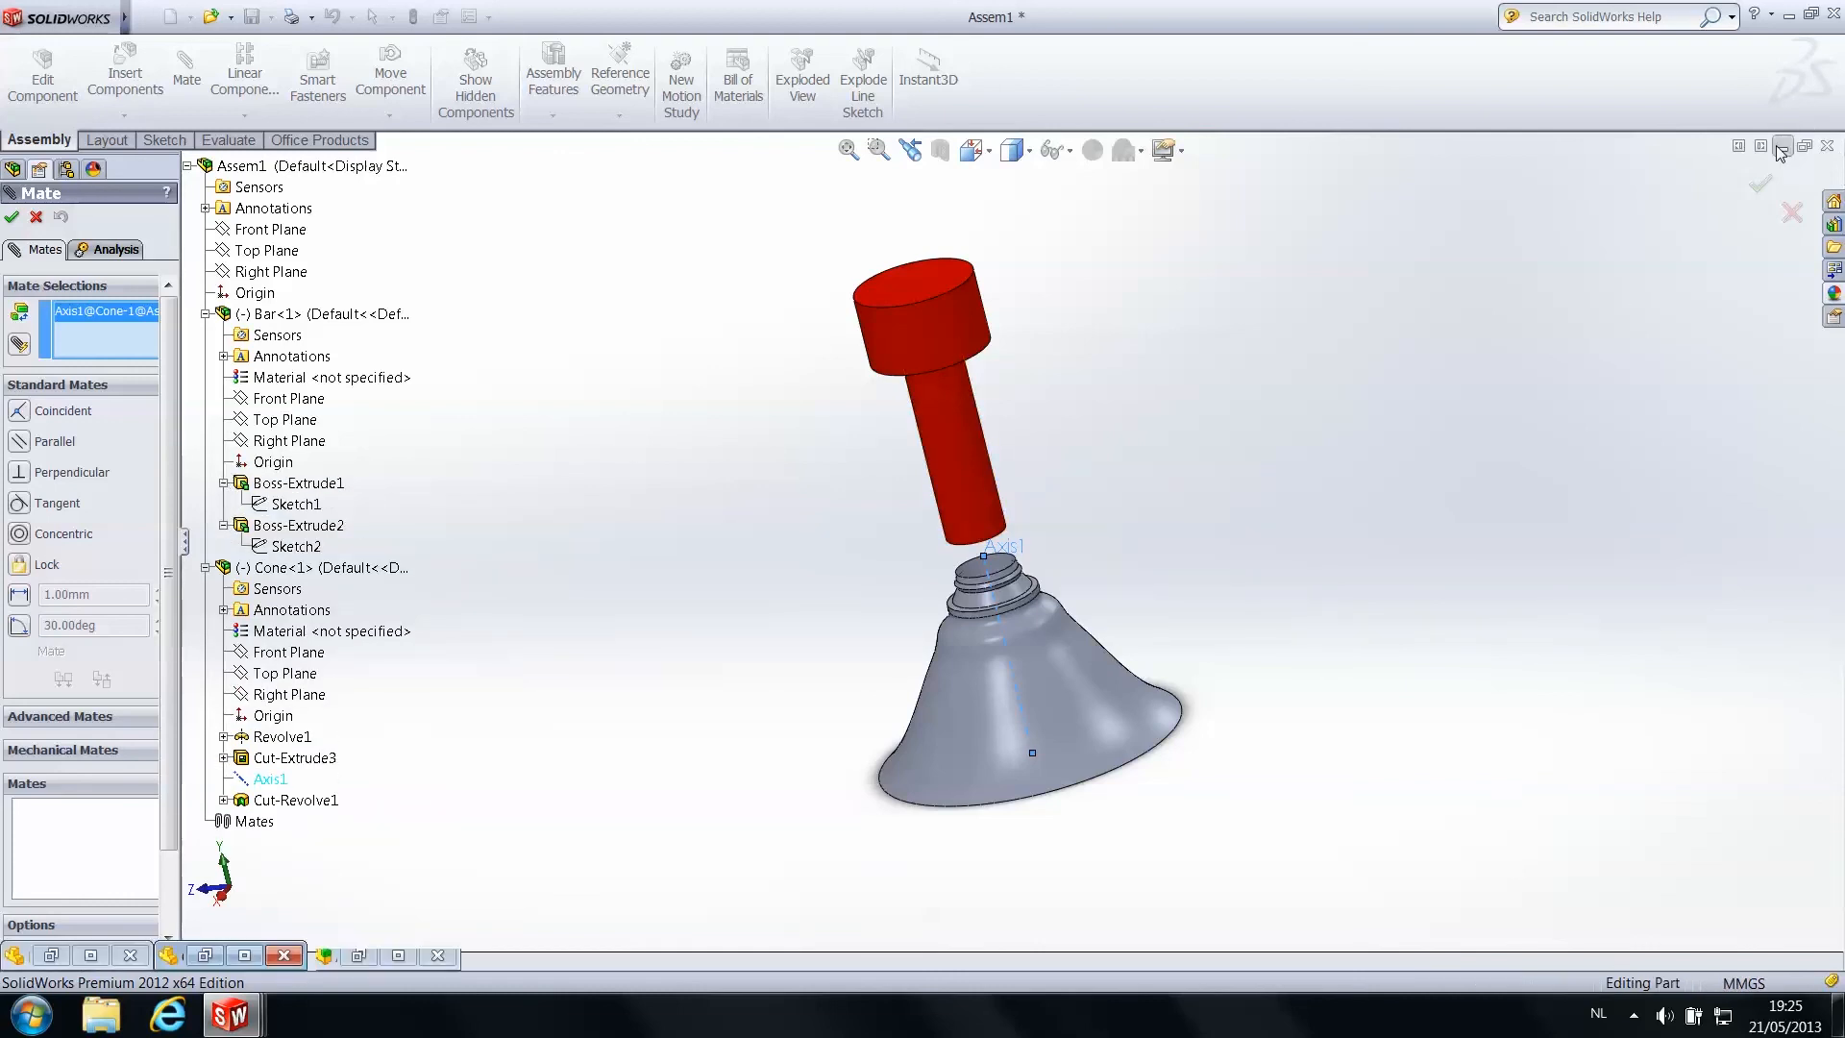
pyautogui.click(128, 955)
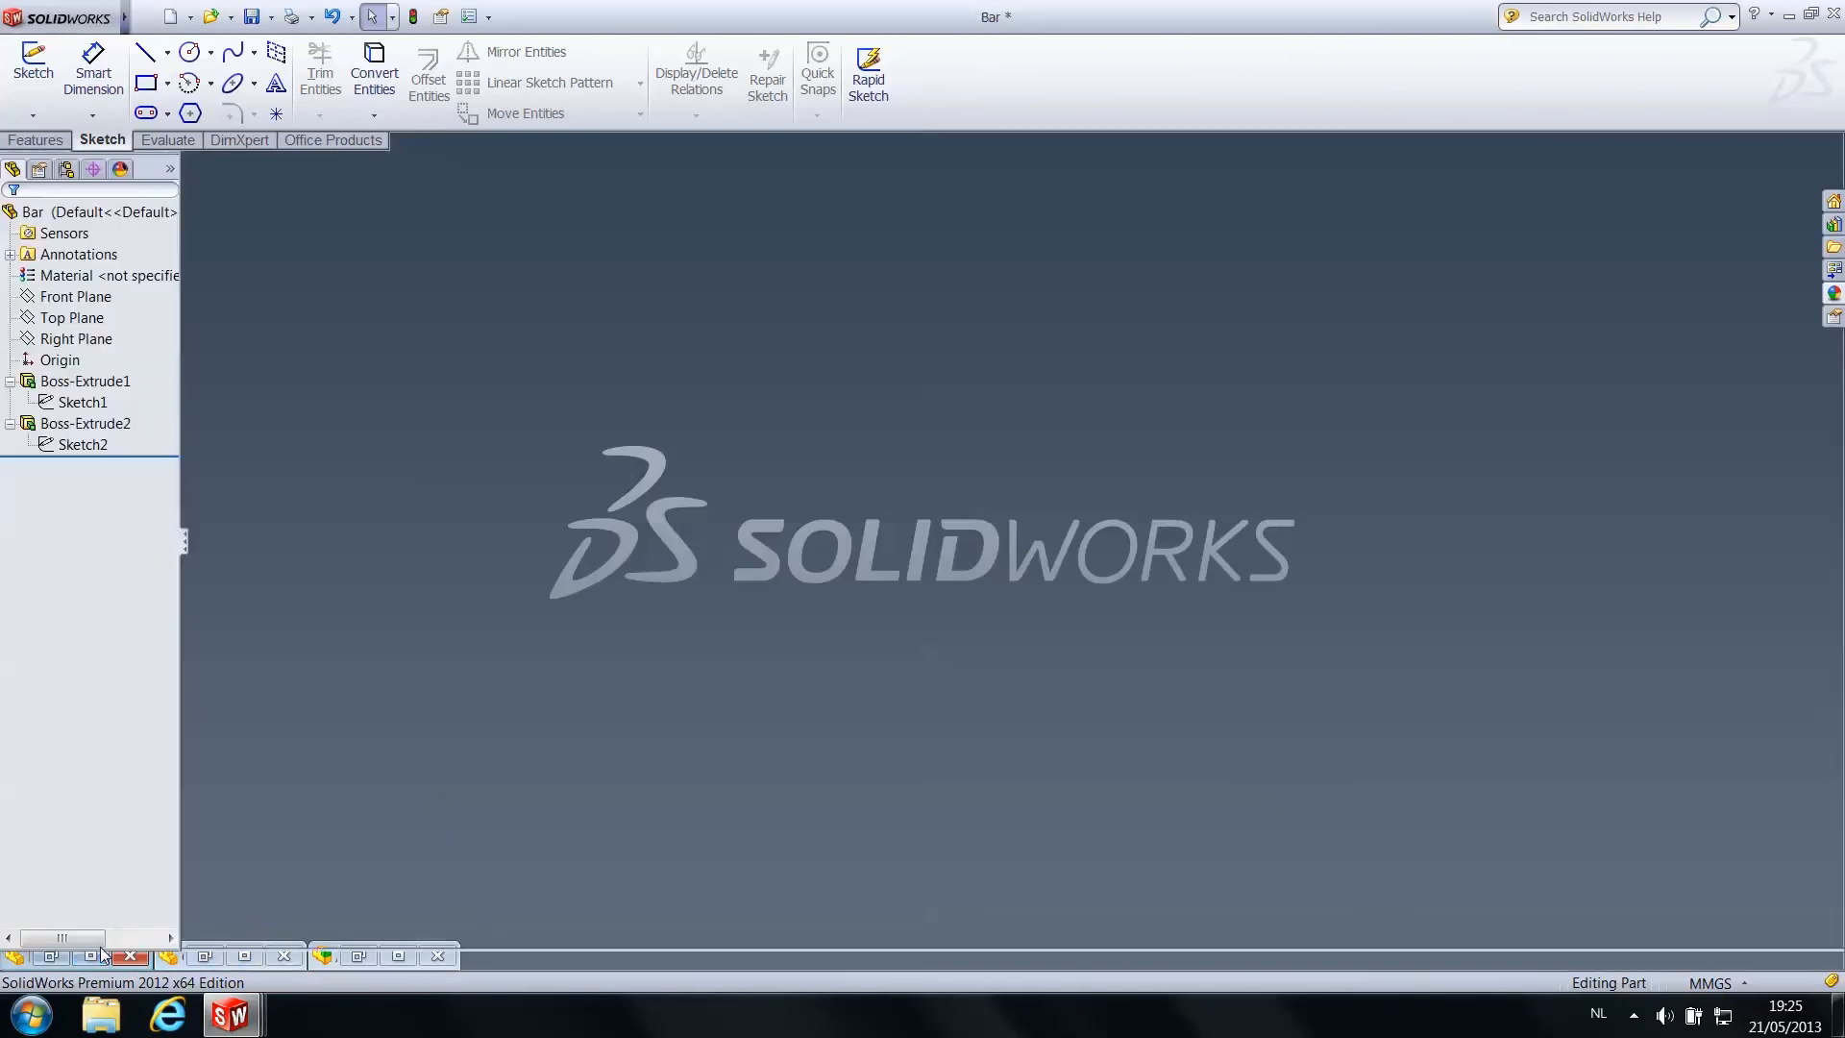
pyautogui.scroll(-2, 925, 551)
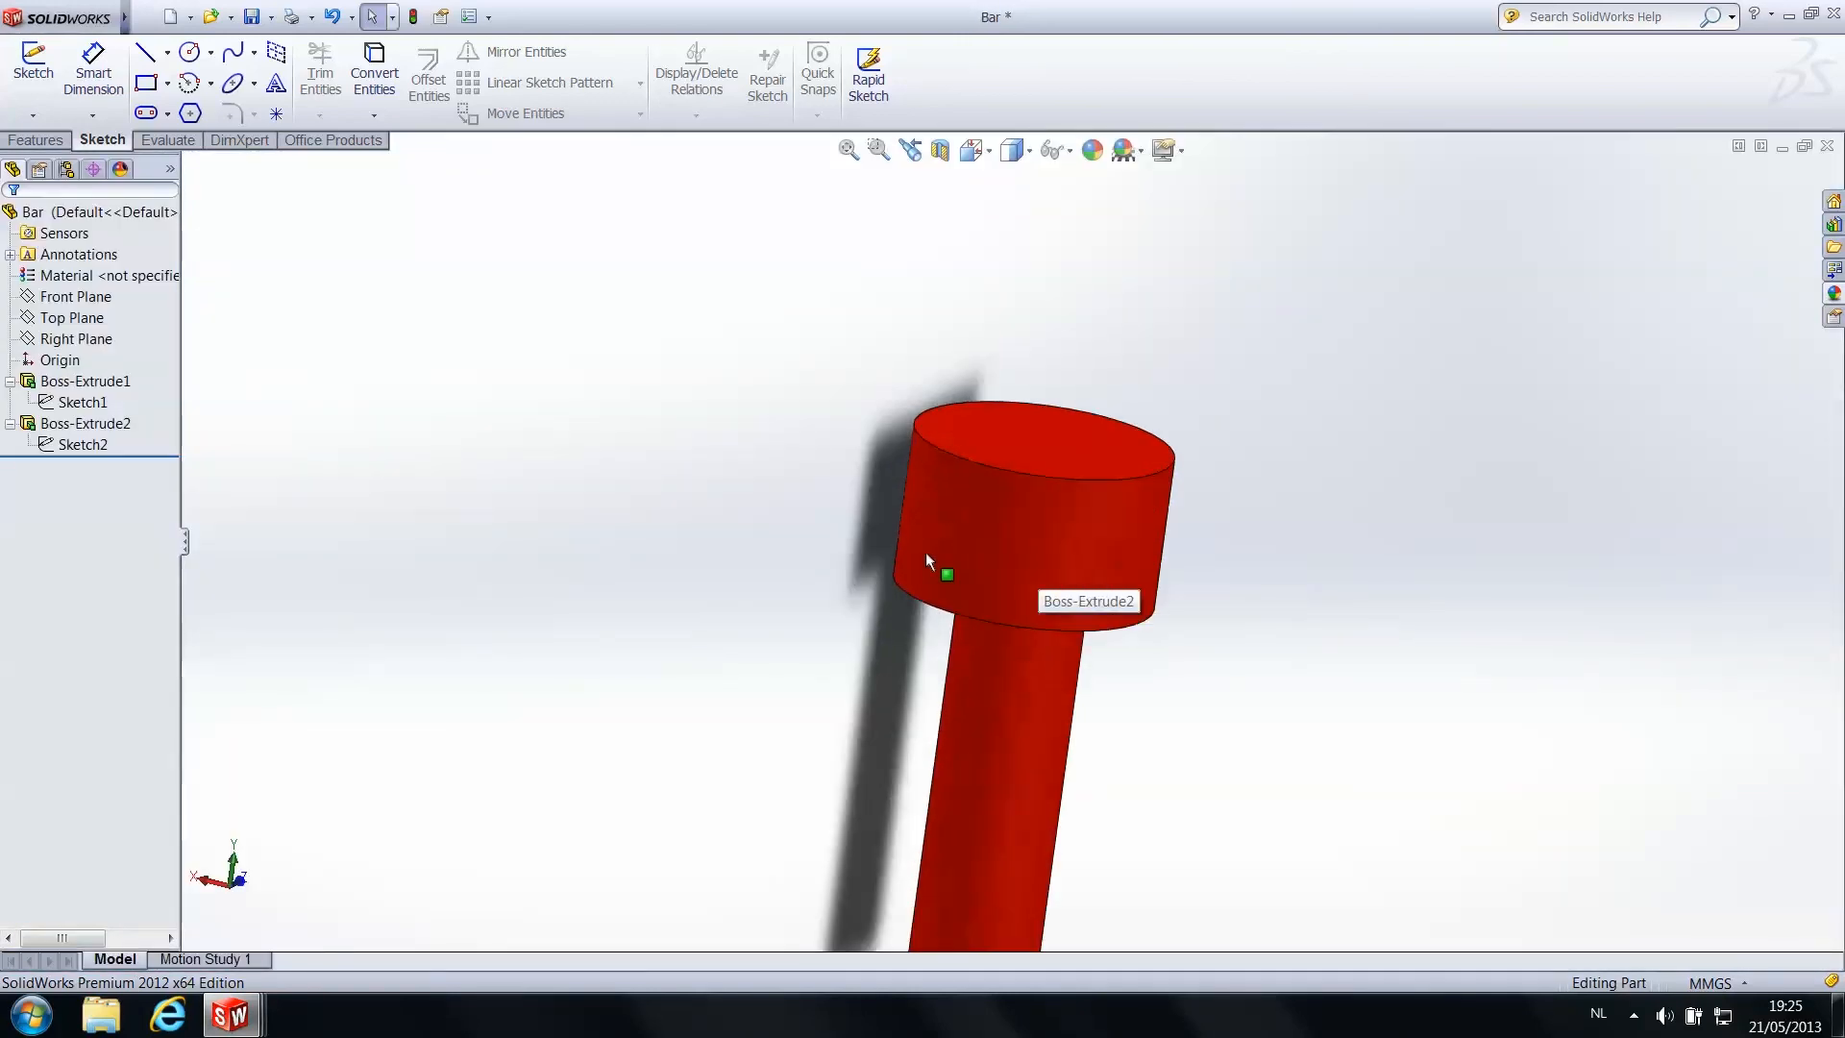
pyautogui.click(104, 211)
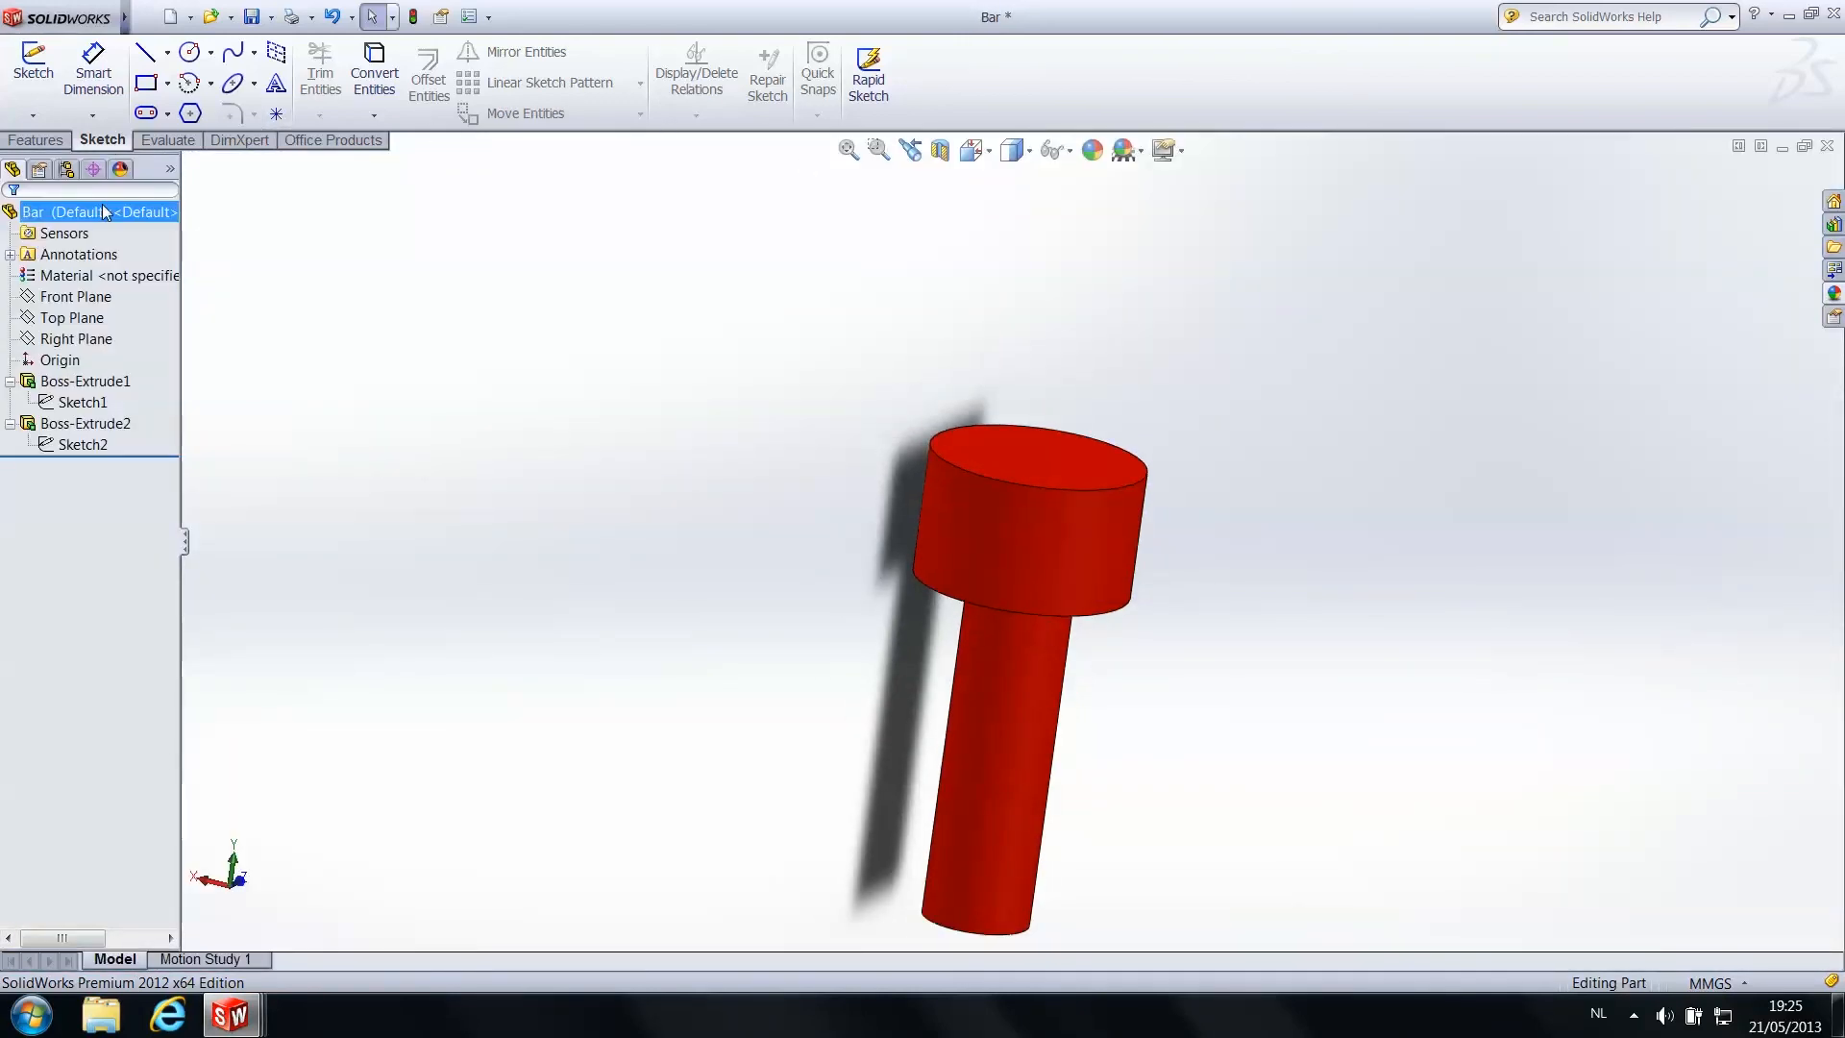
# Create a reference axis in the Bar part from two planes, using its Front Plane and Right Plane
pyautogui.click(39, 140)
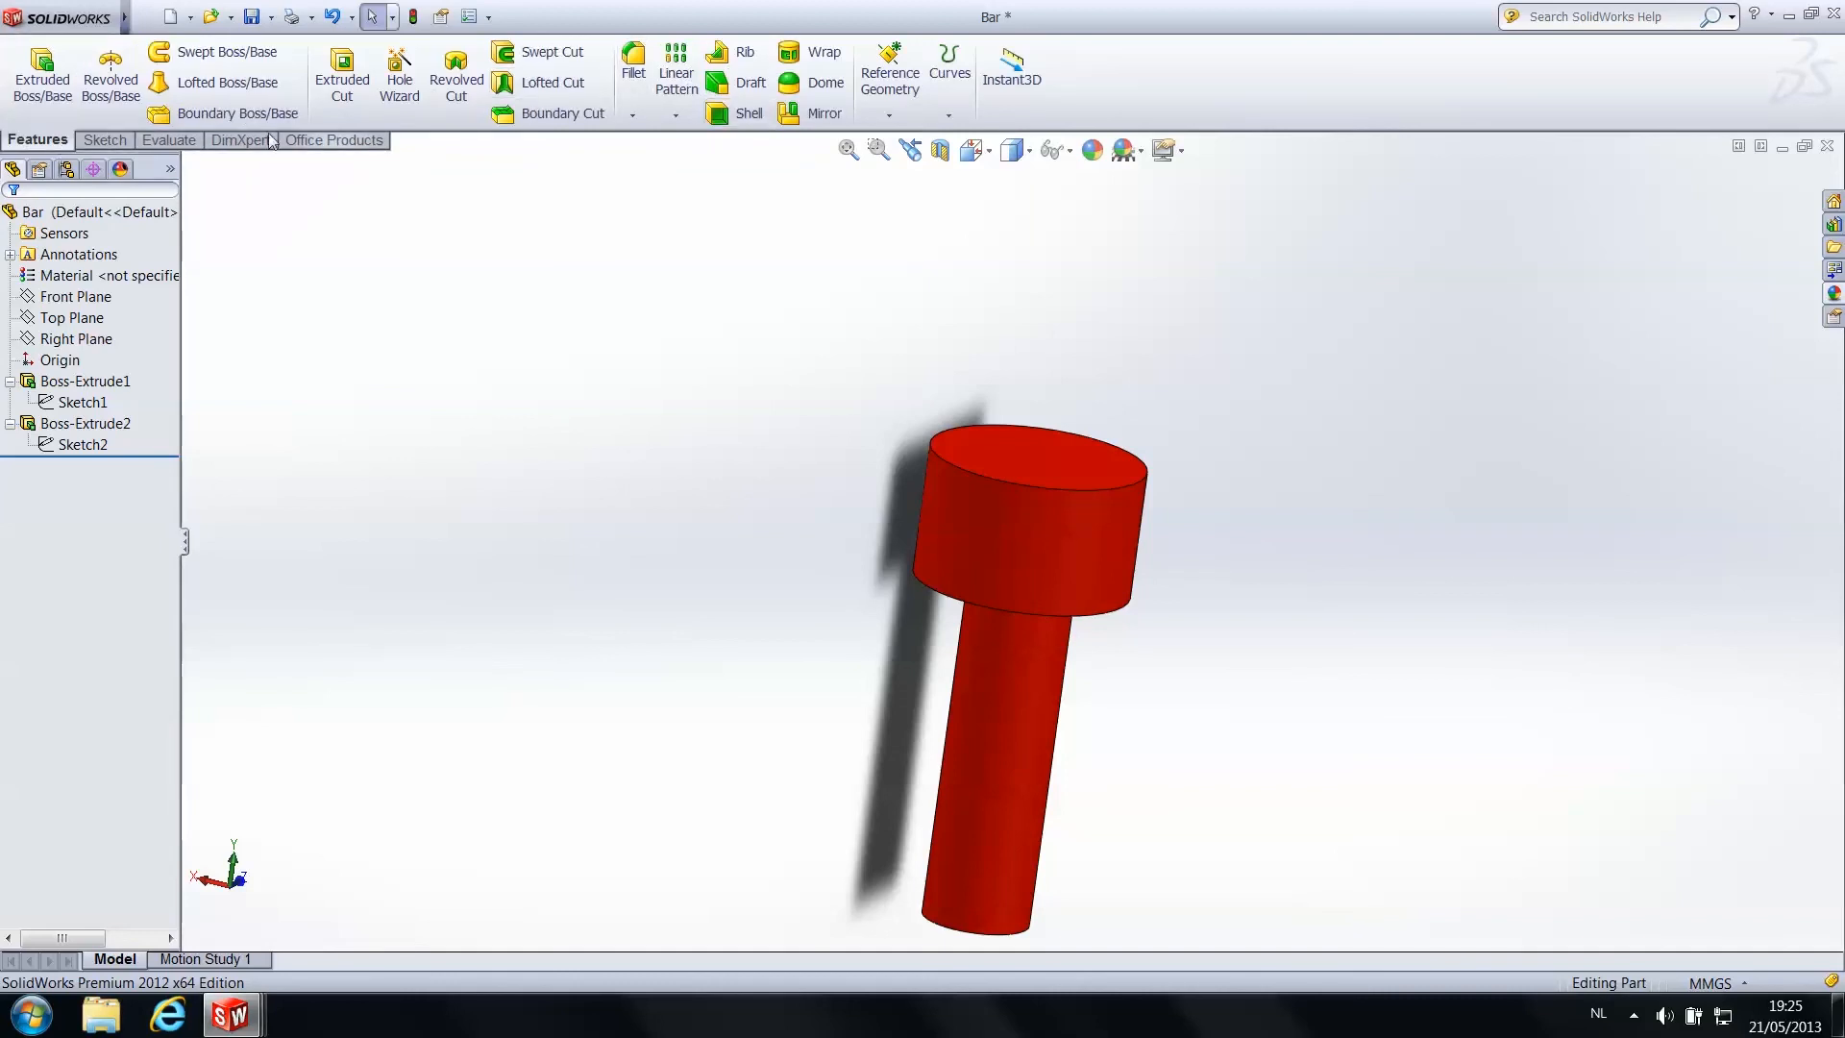
pyautogui.click(106, 140)
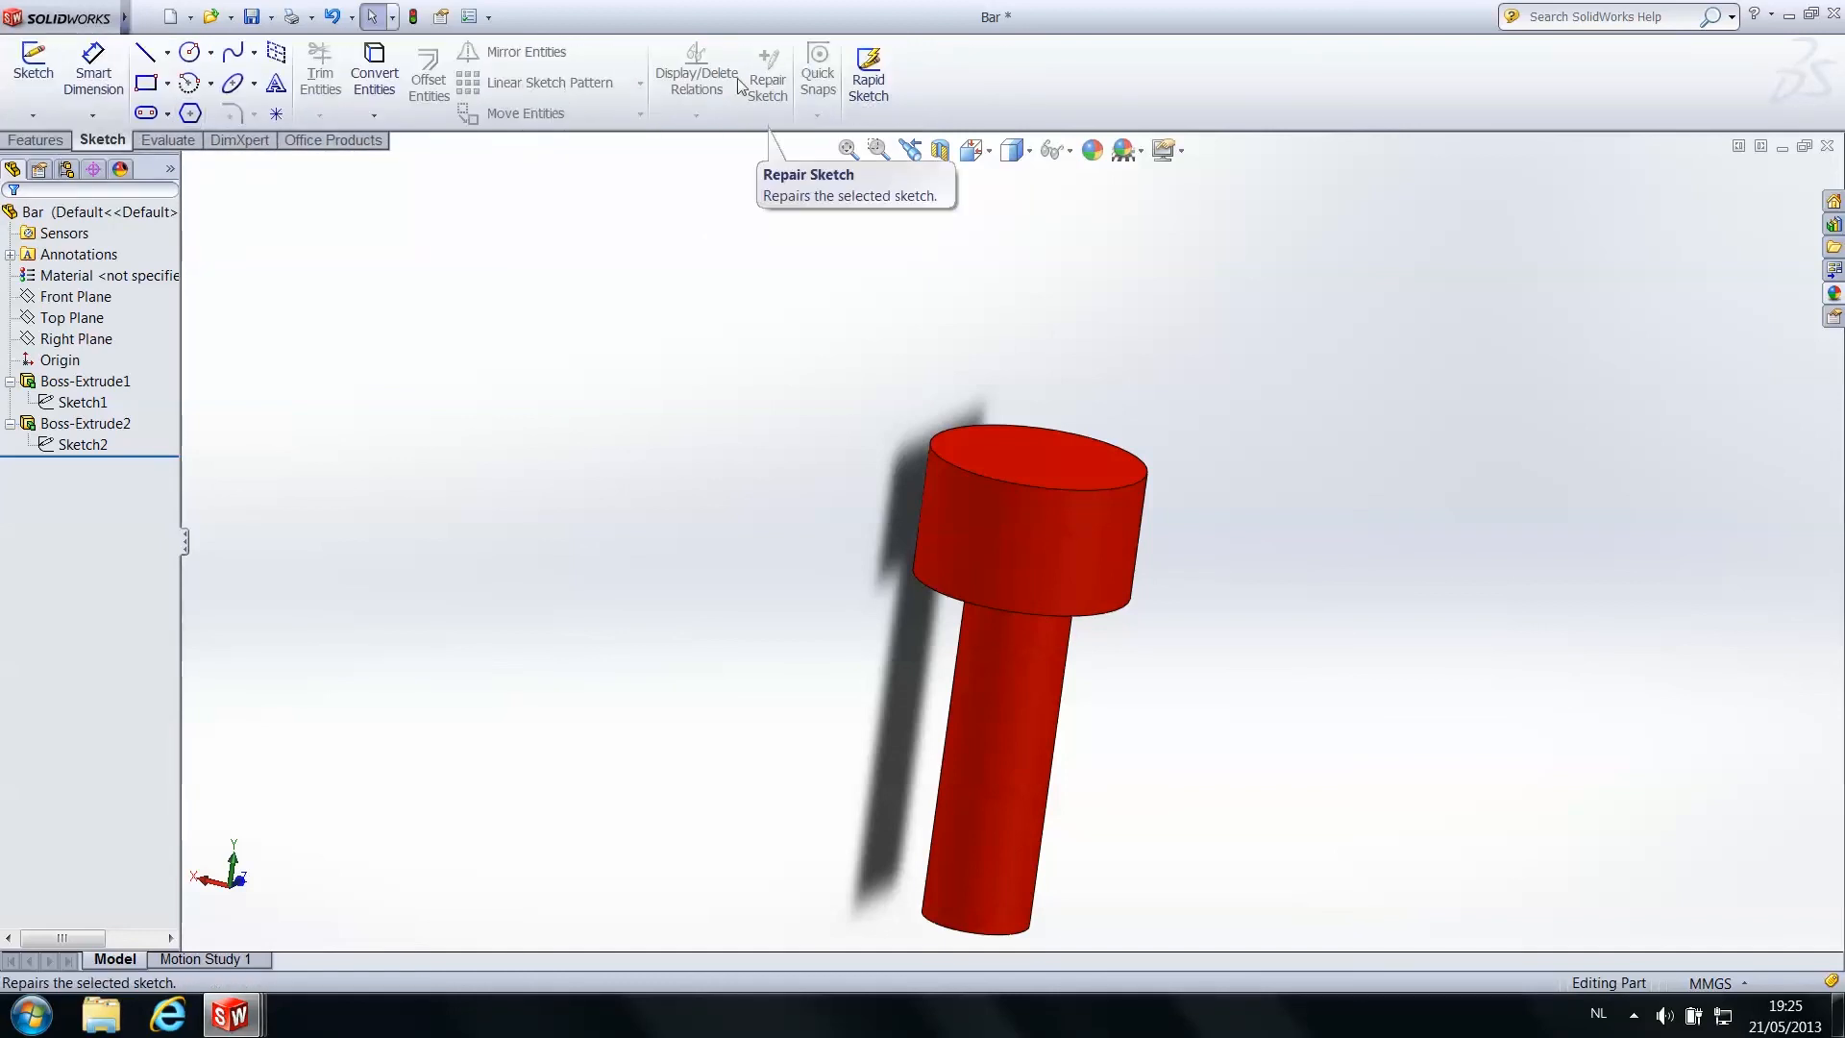
pyautogui.click(34, 144)
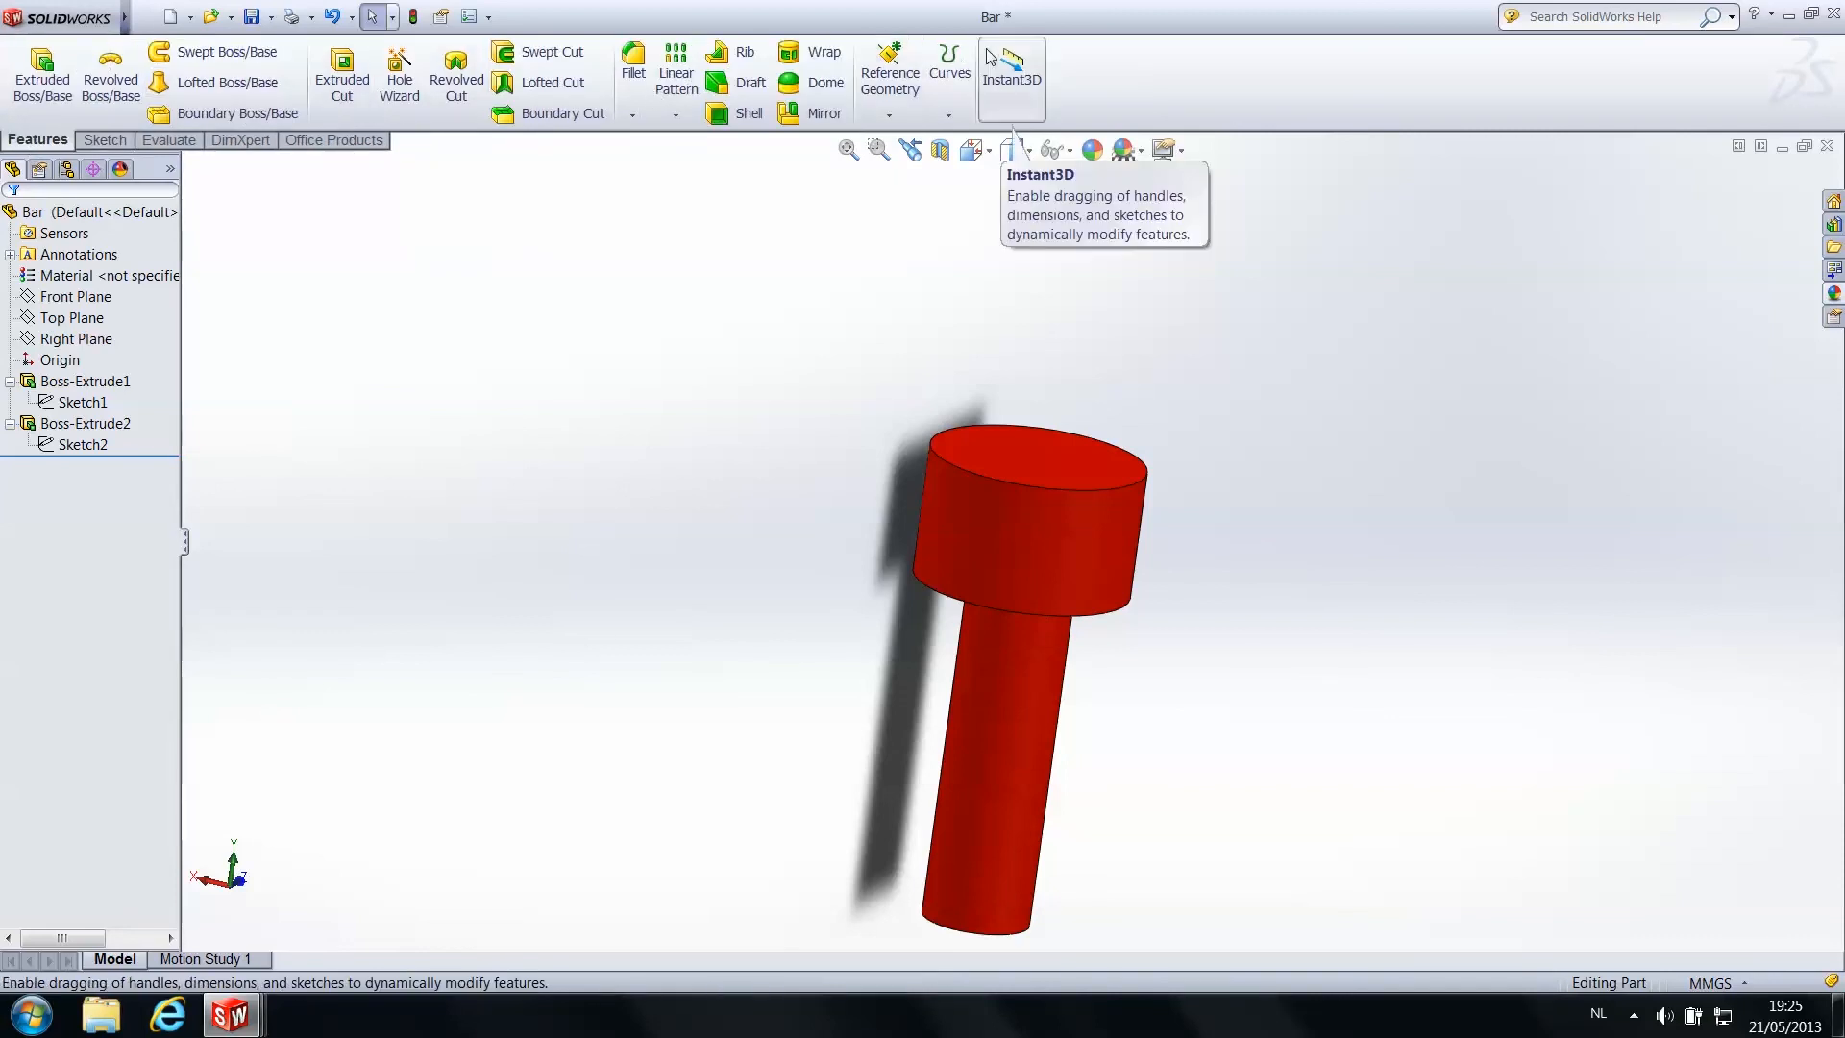
pyautogui.click(889, 75)
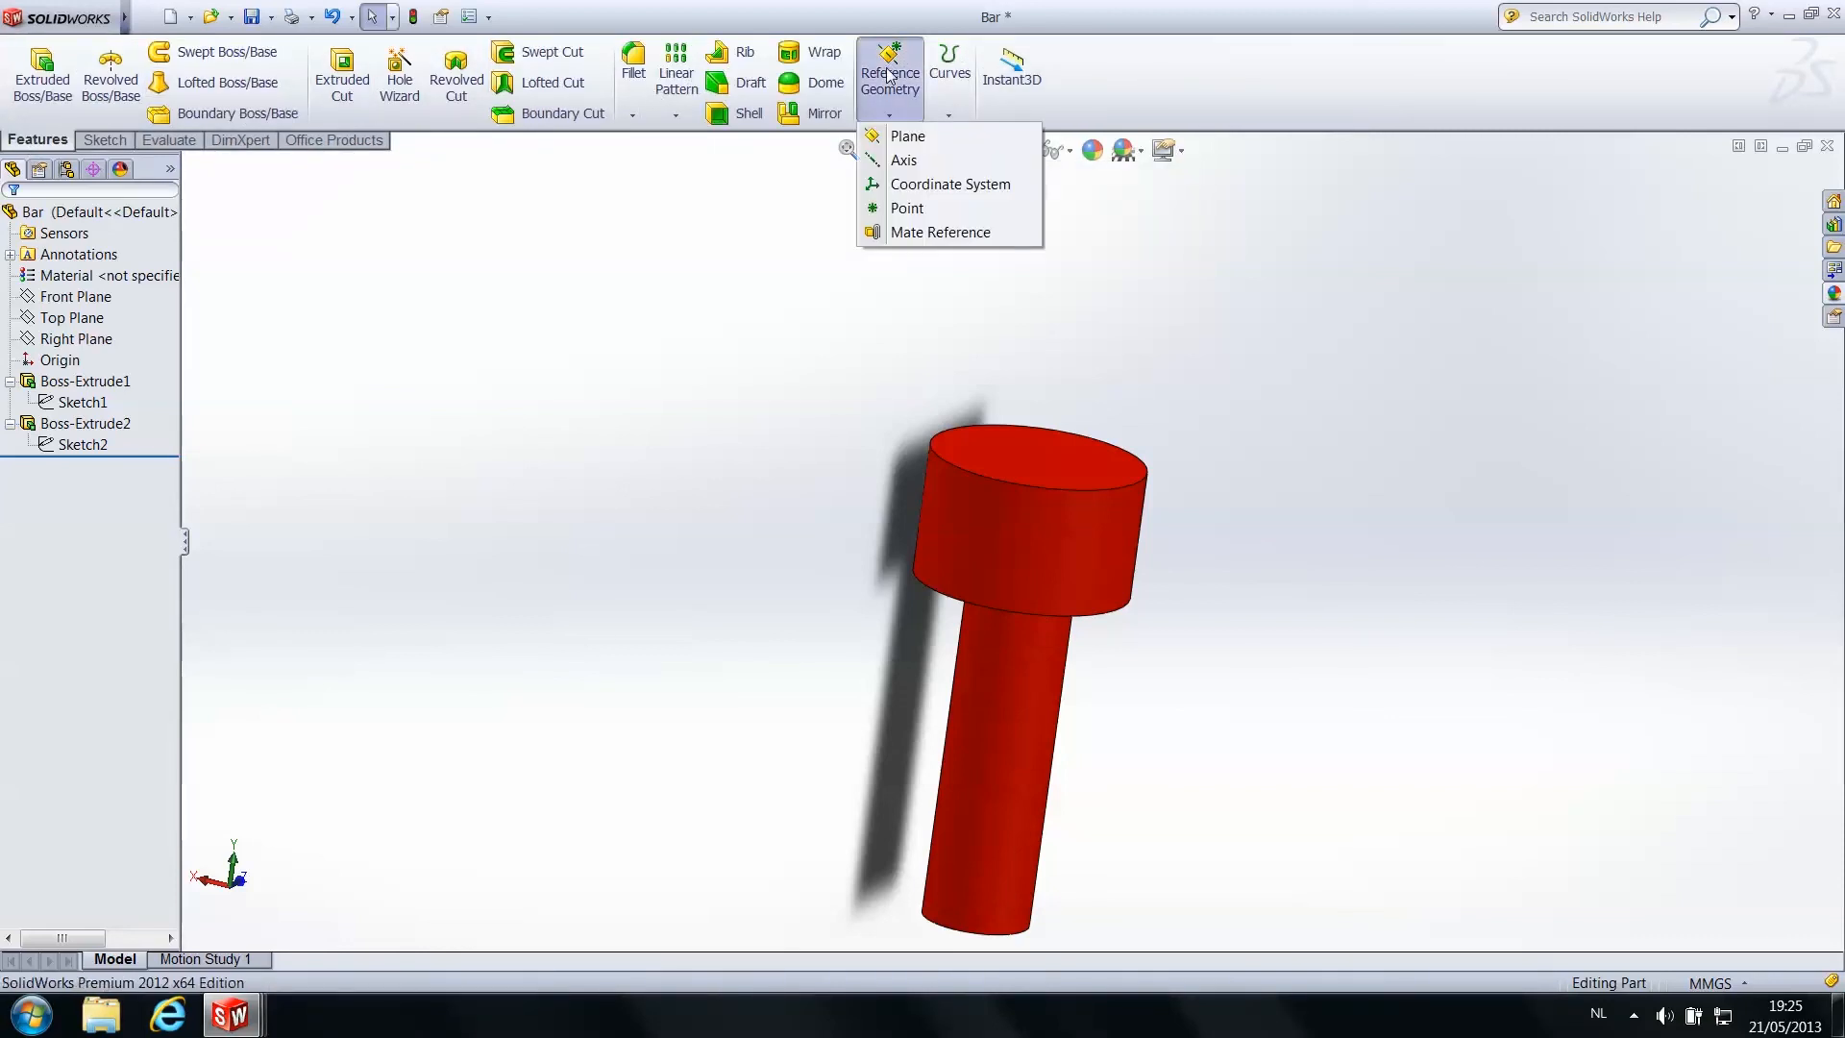
pyautogui.click(882, 82)
pyautogui.click(877, 87)
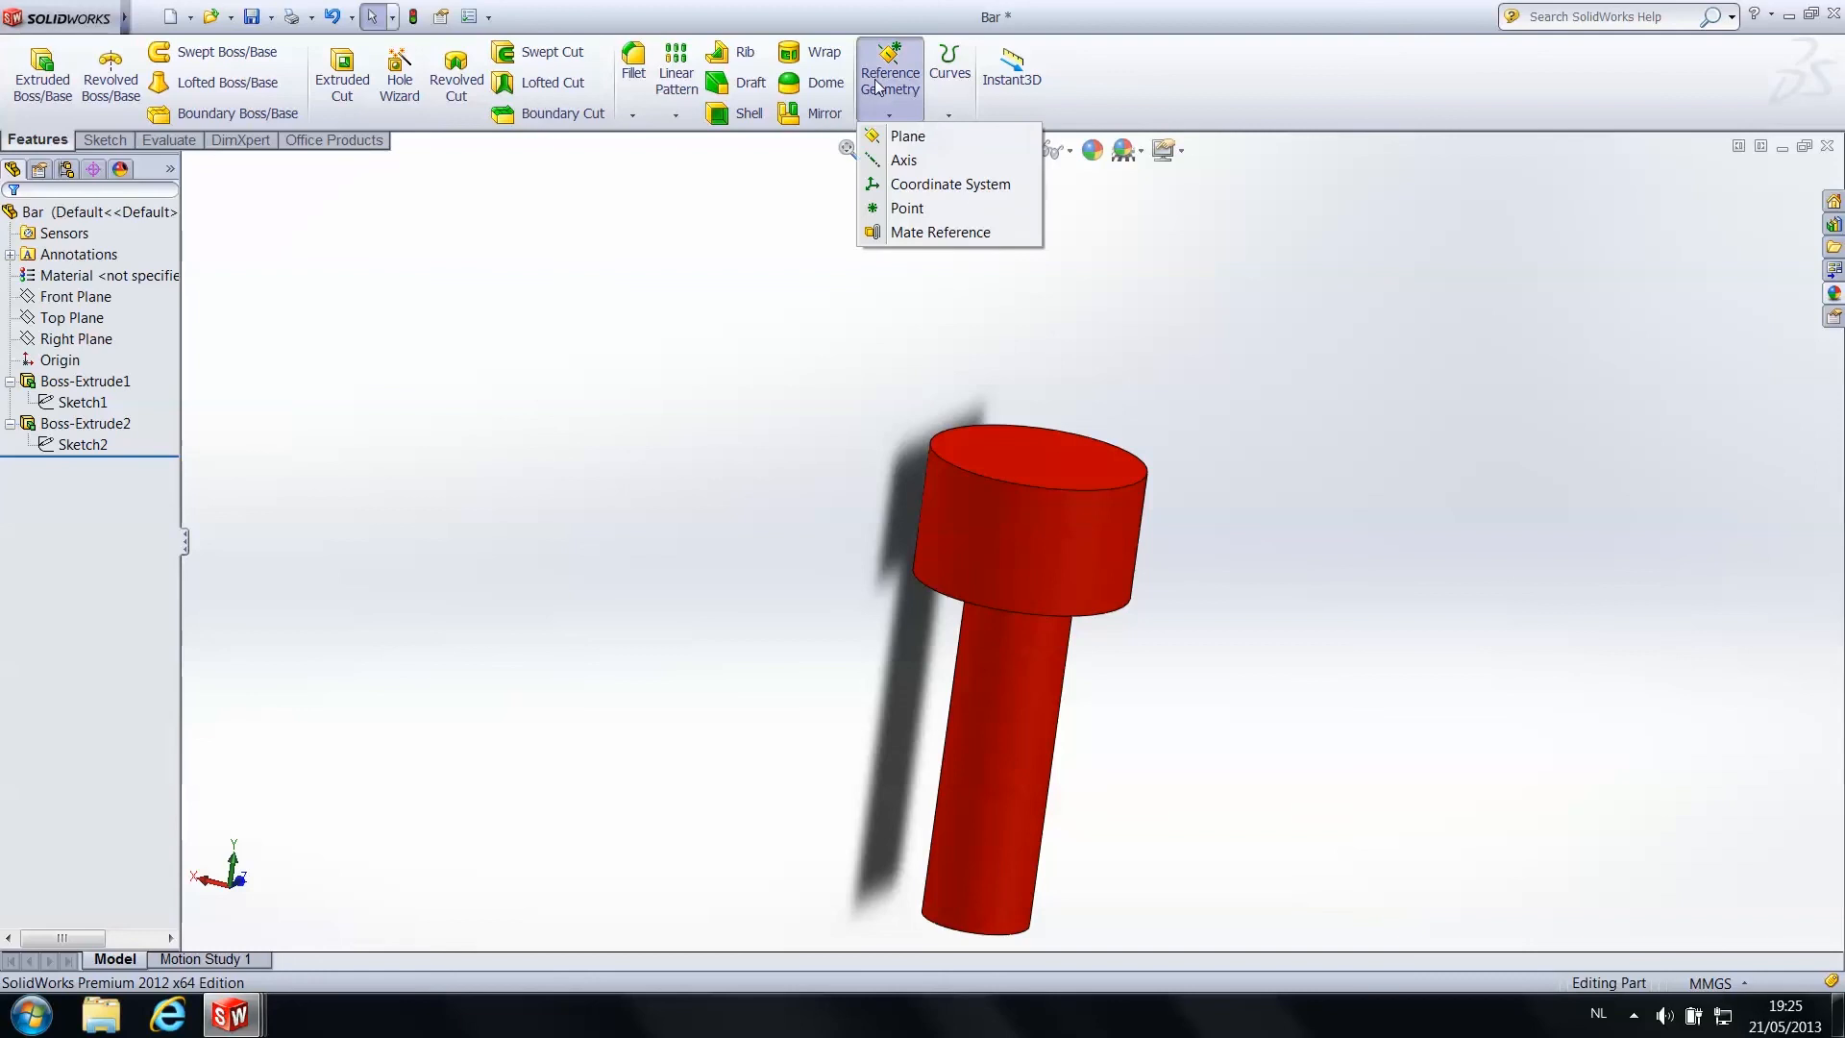
pyautogui.click(905, 160)
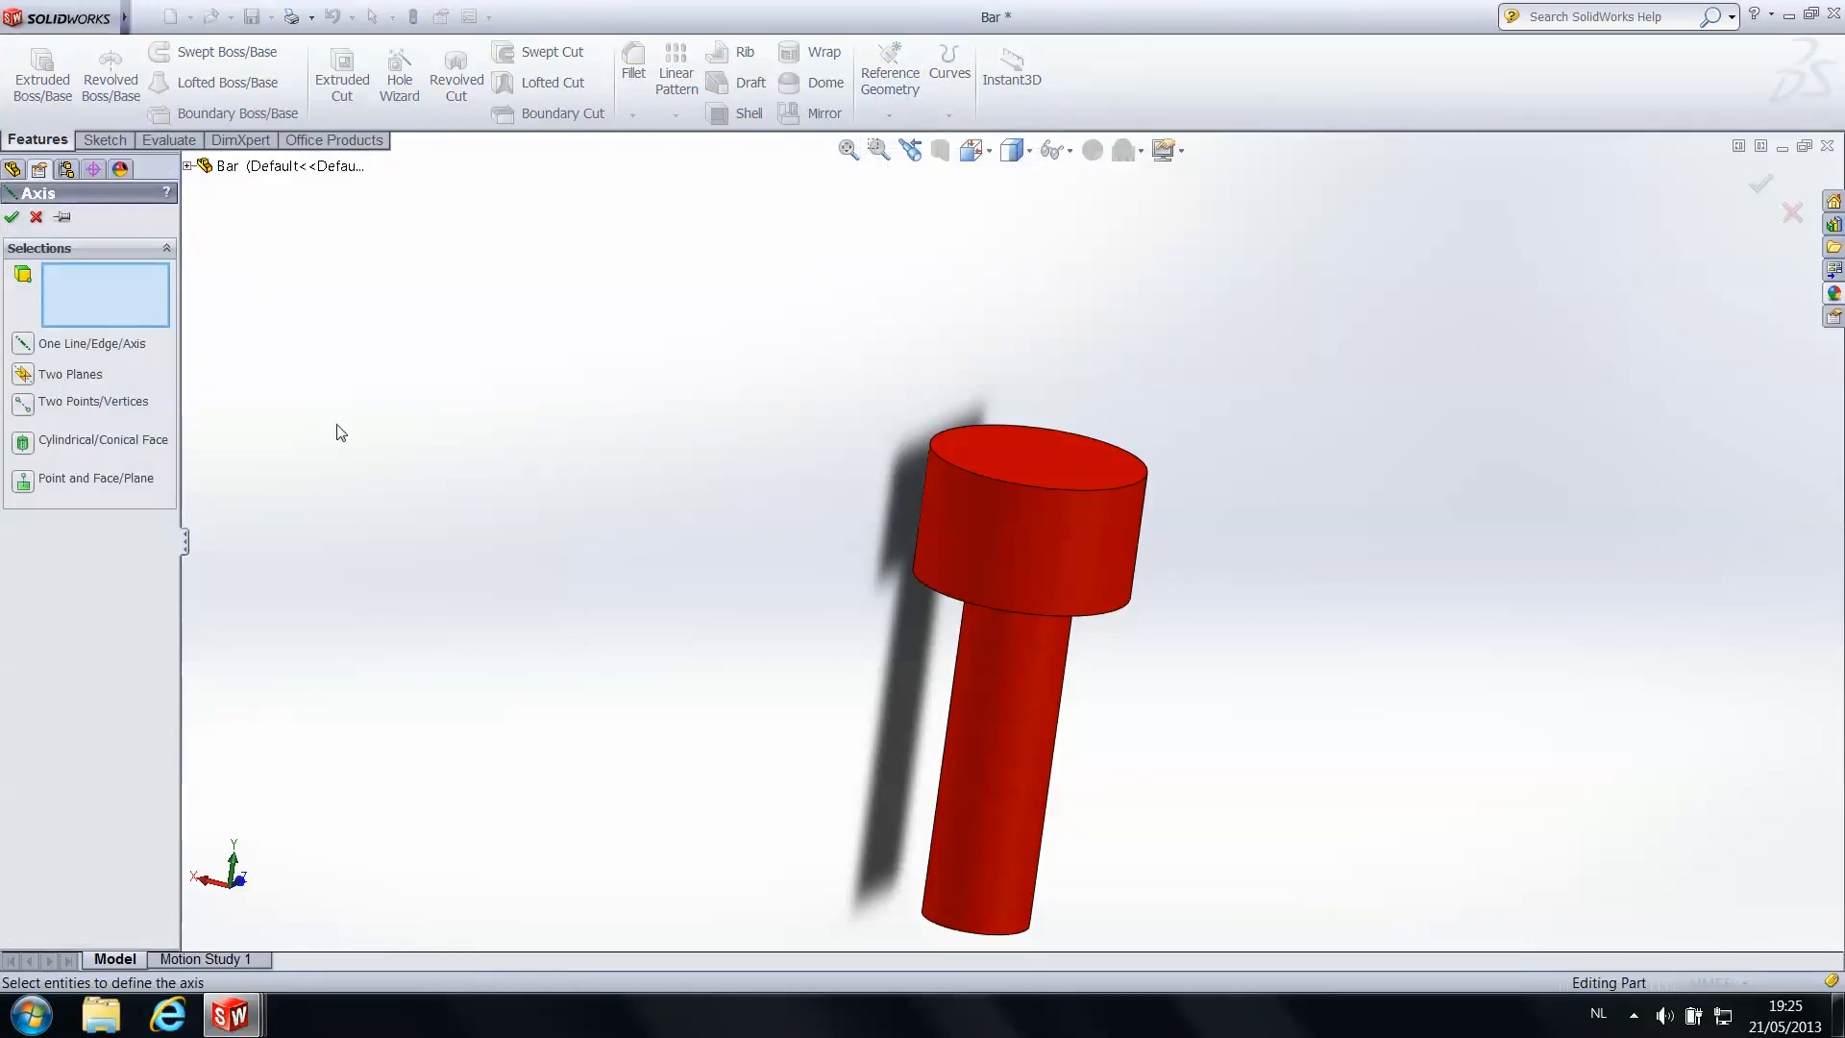
pyautogui.click(62, 373)
pyautogui.click(188, 166)
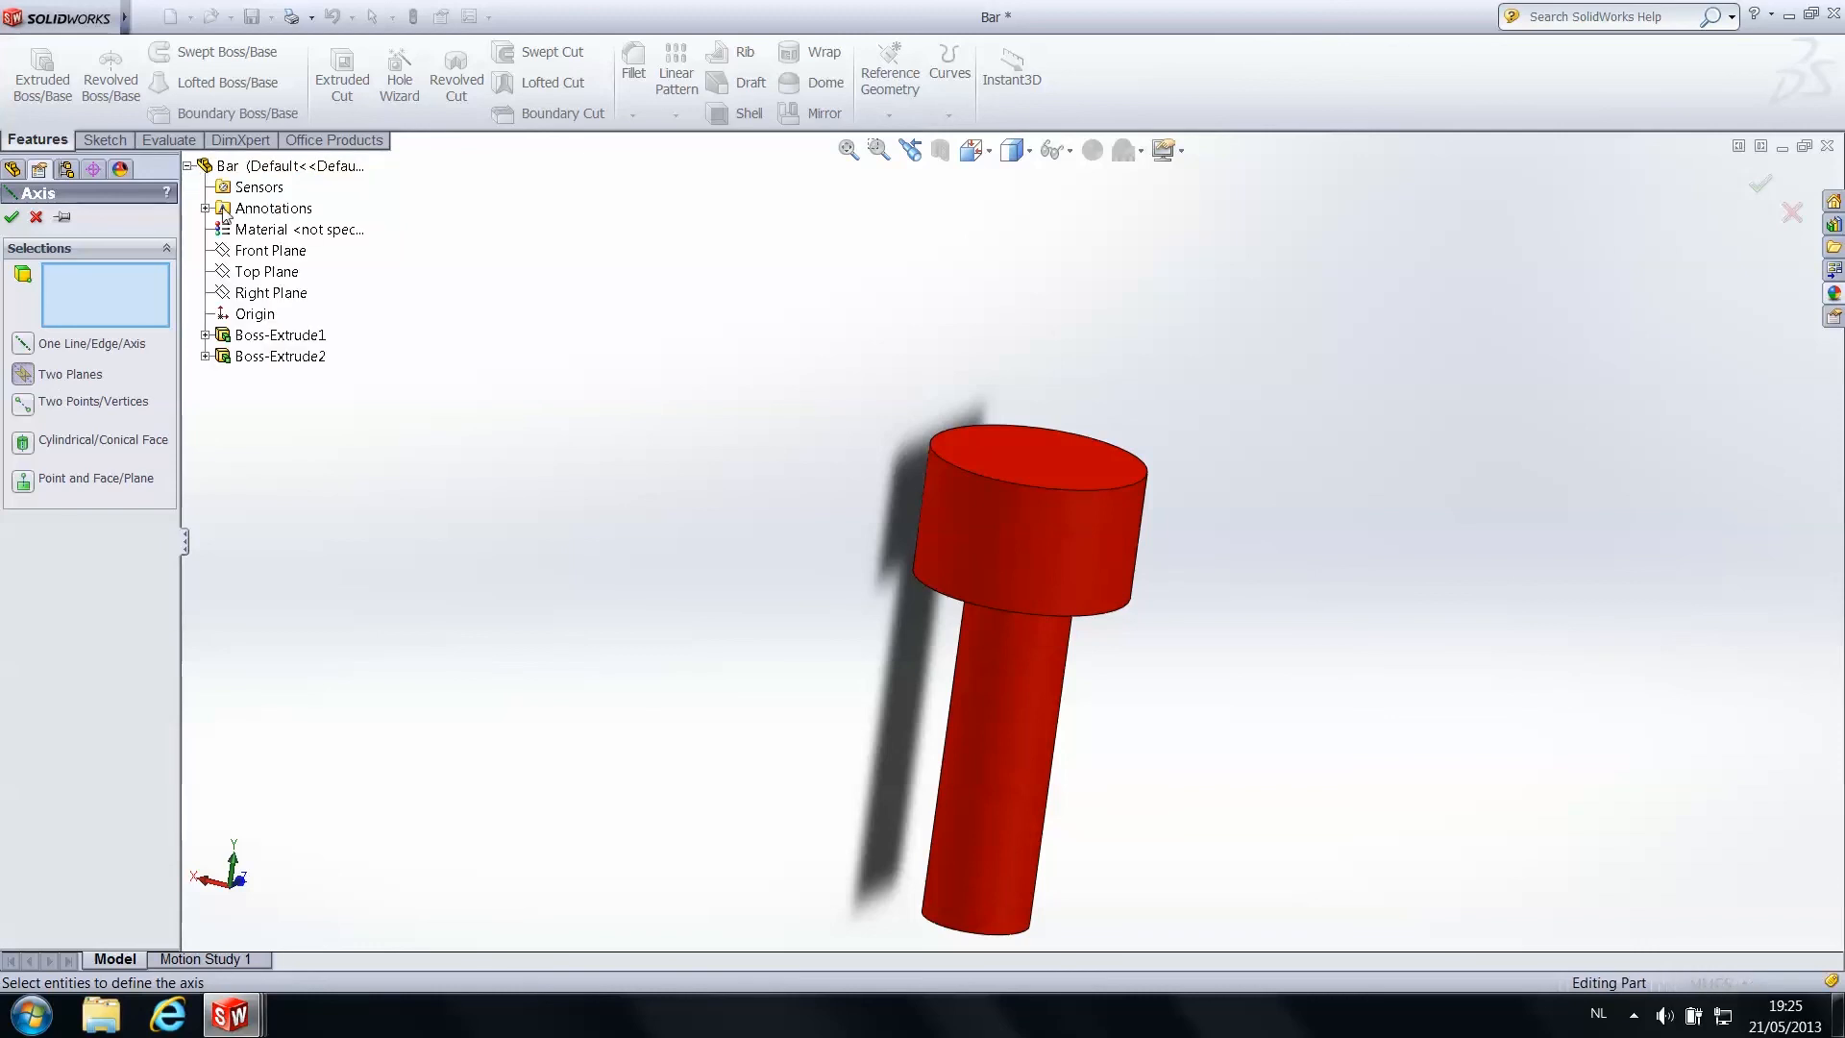
pyautogui.click(252, 251)
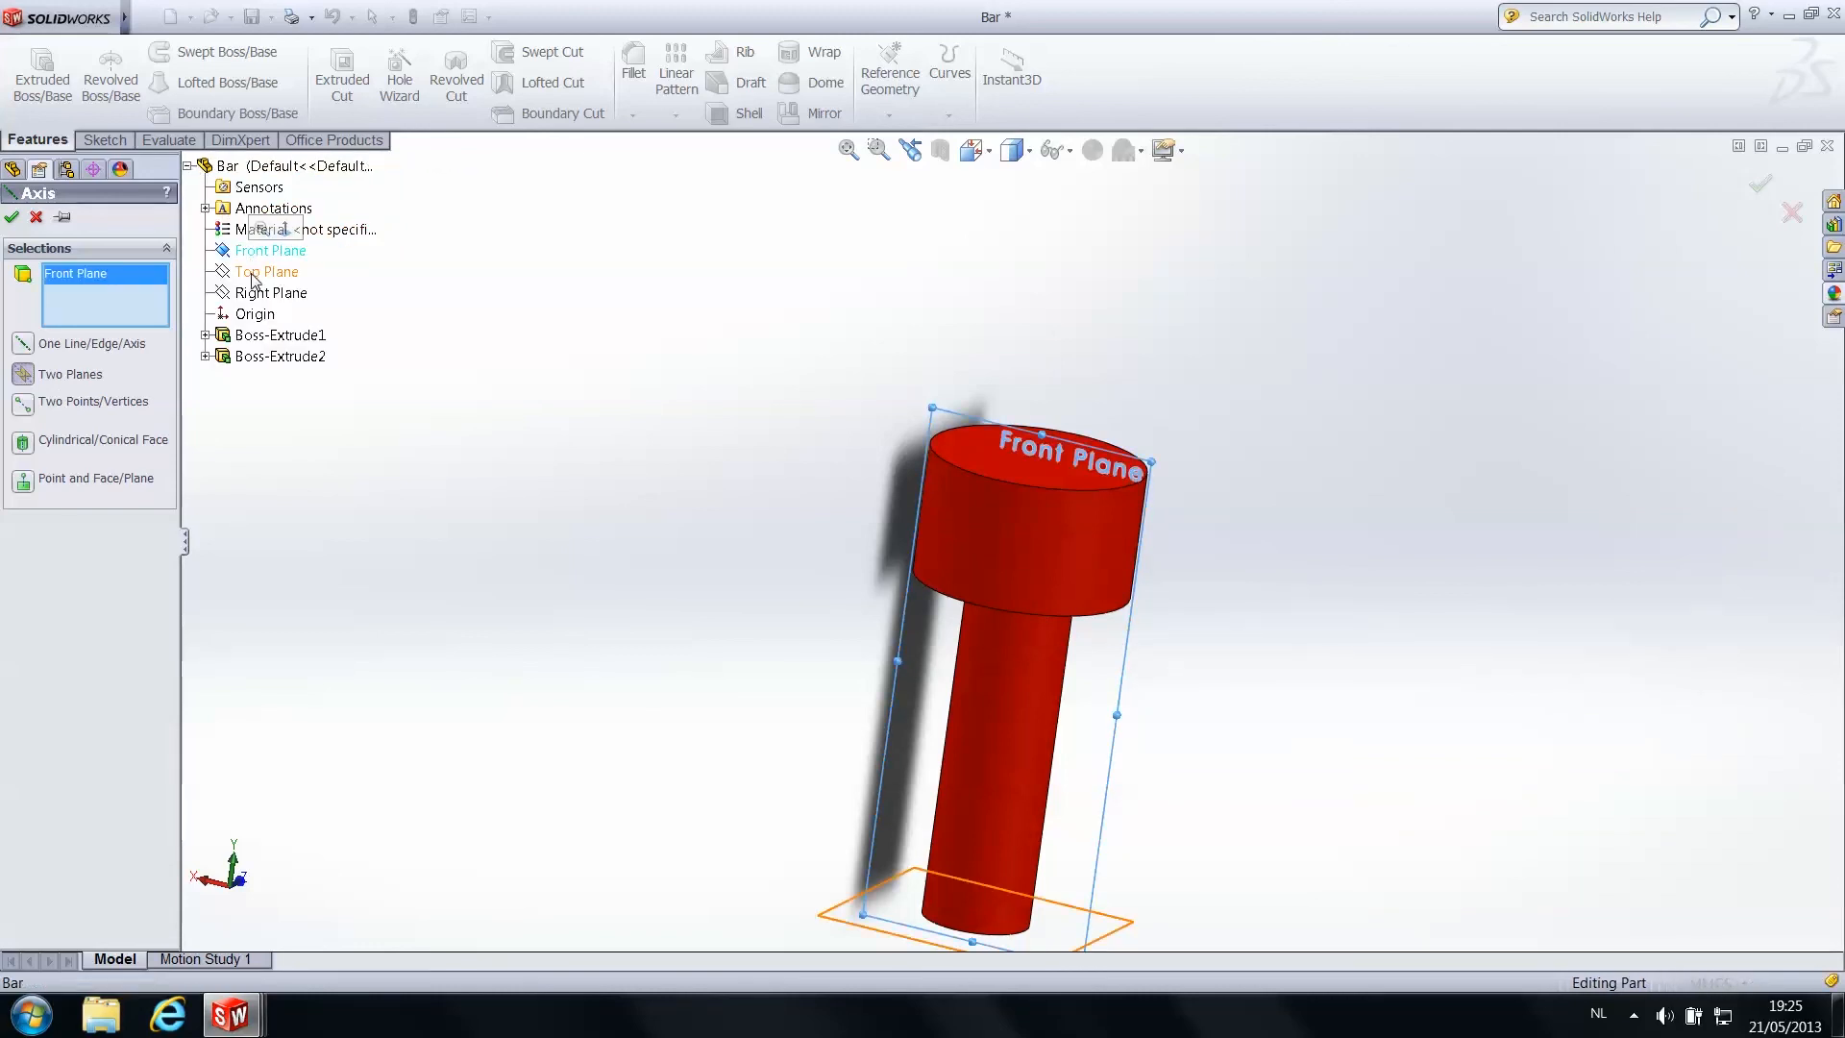
pyautogui.click(254, 296)
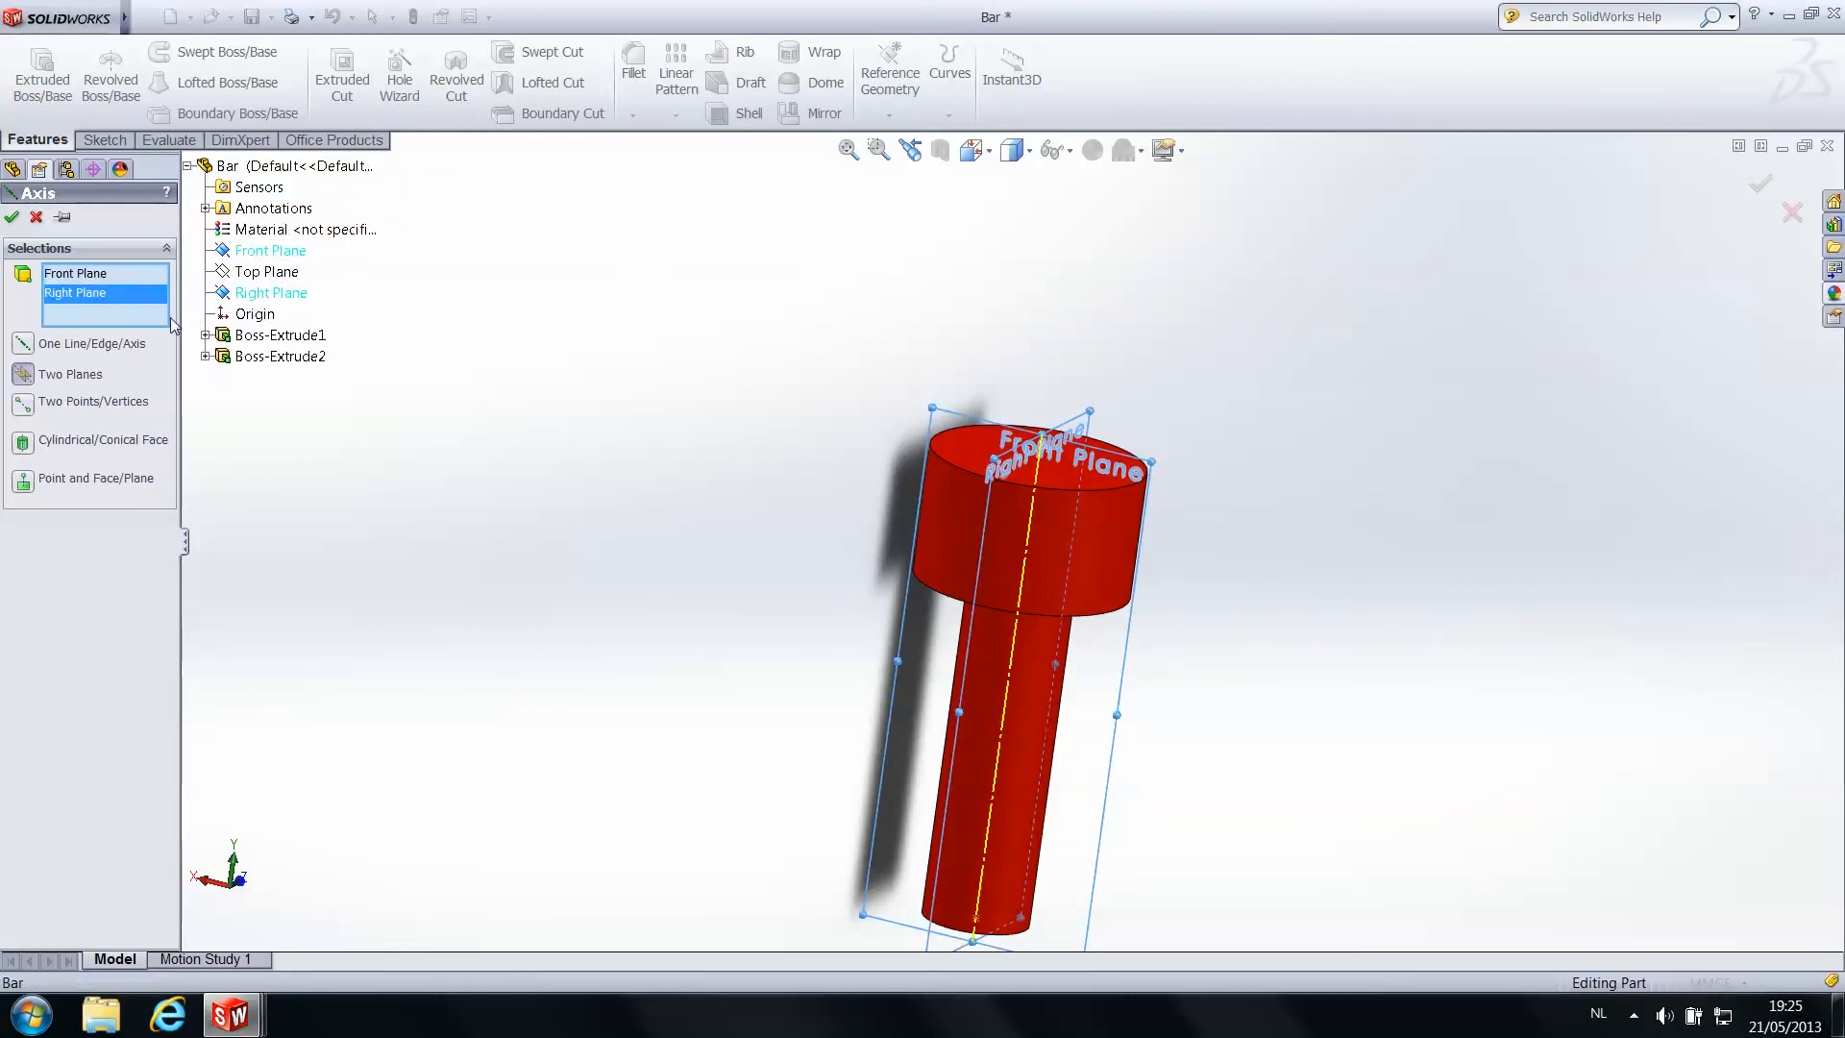
pyautogui.click(12, 217)
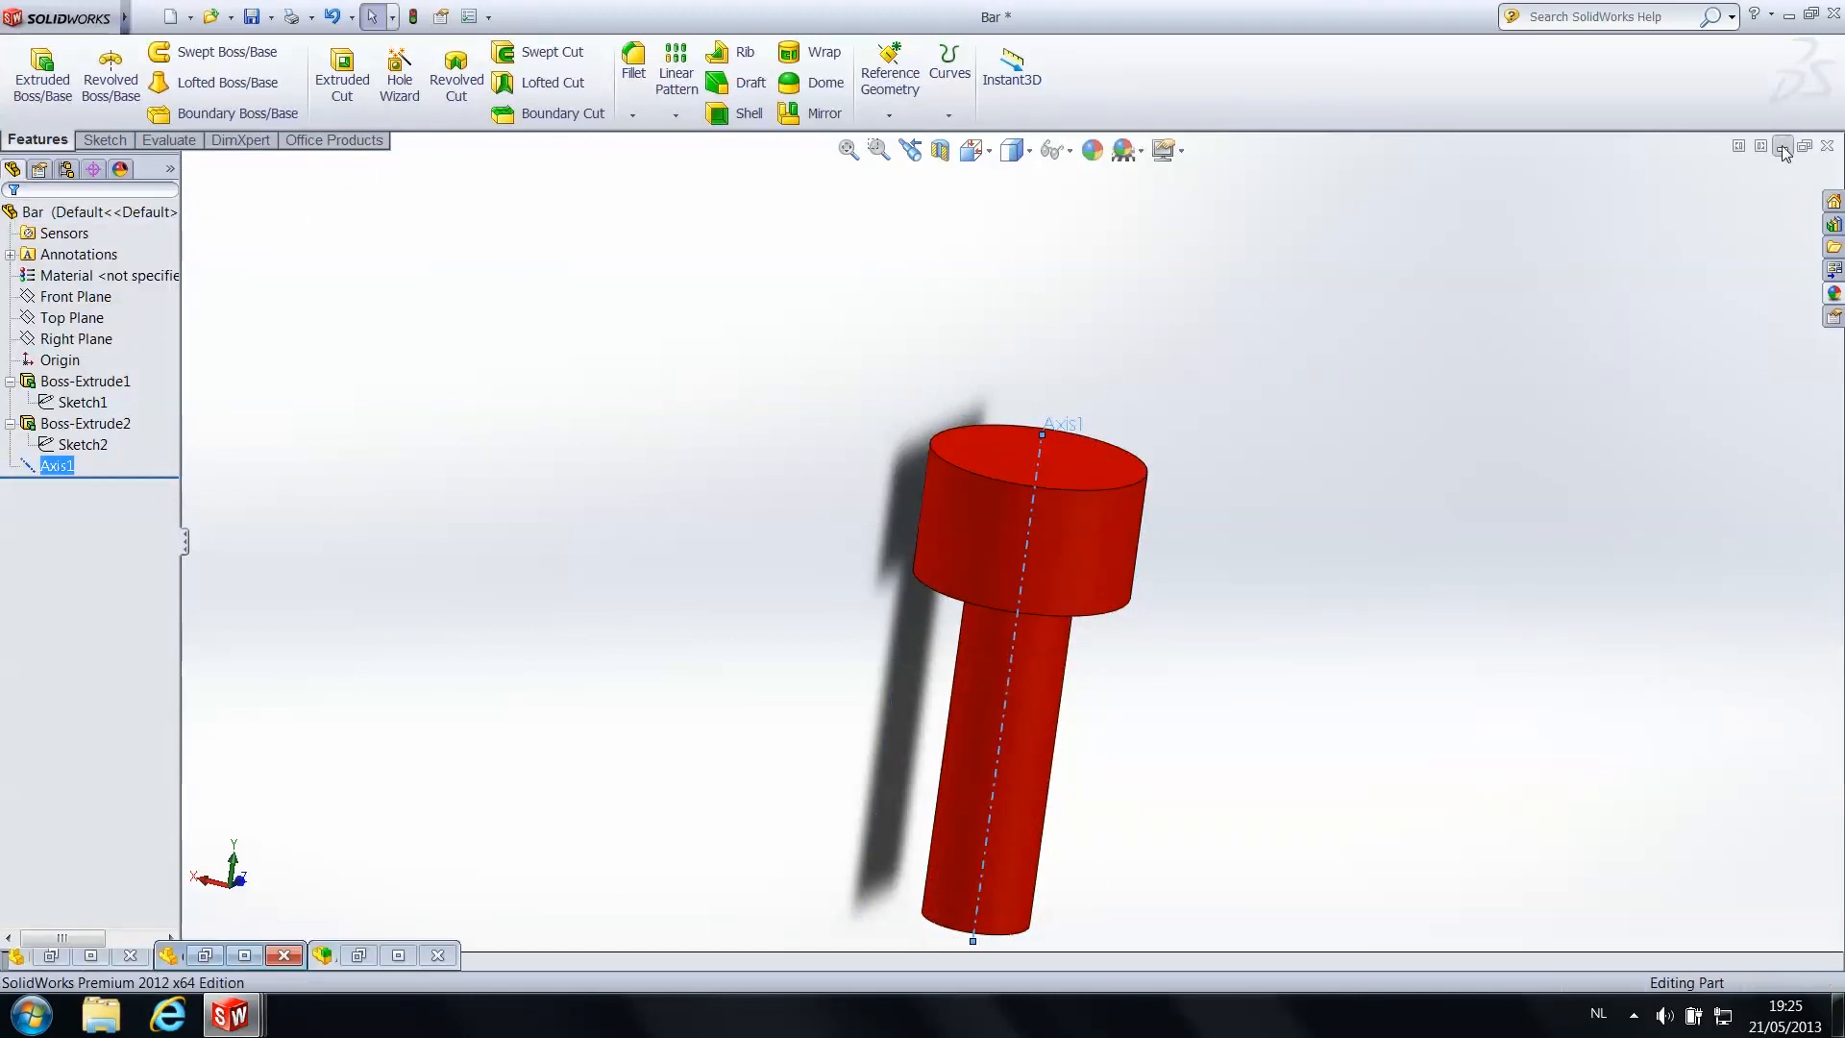
# Return to the Assem1 assembly window and rebuild it with the changed Bar part
pyautogui.click(1781, 146)
pyautogui.click(397, 954)
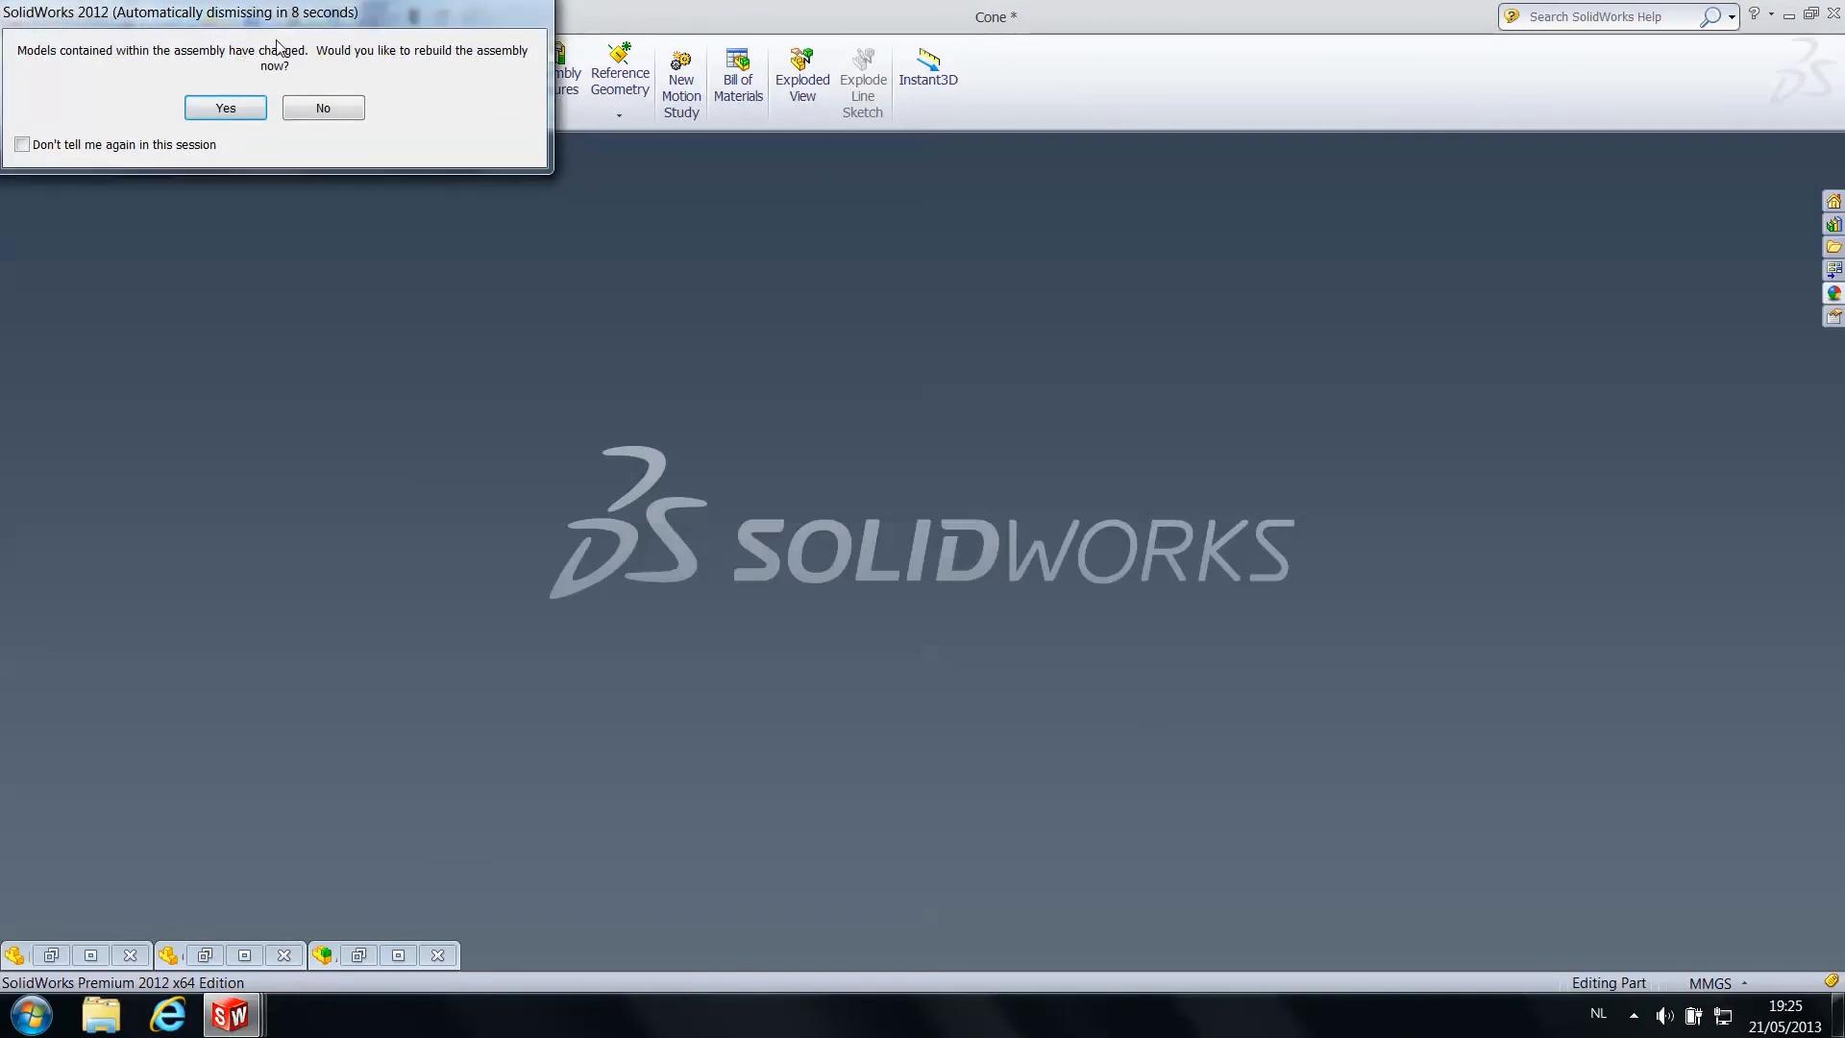
pyautogui.click(226, 107)
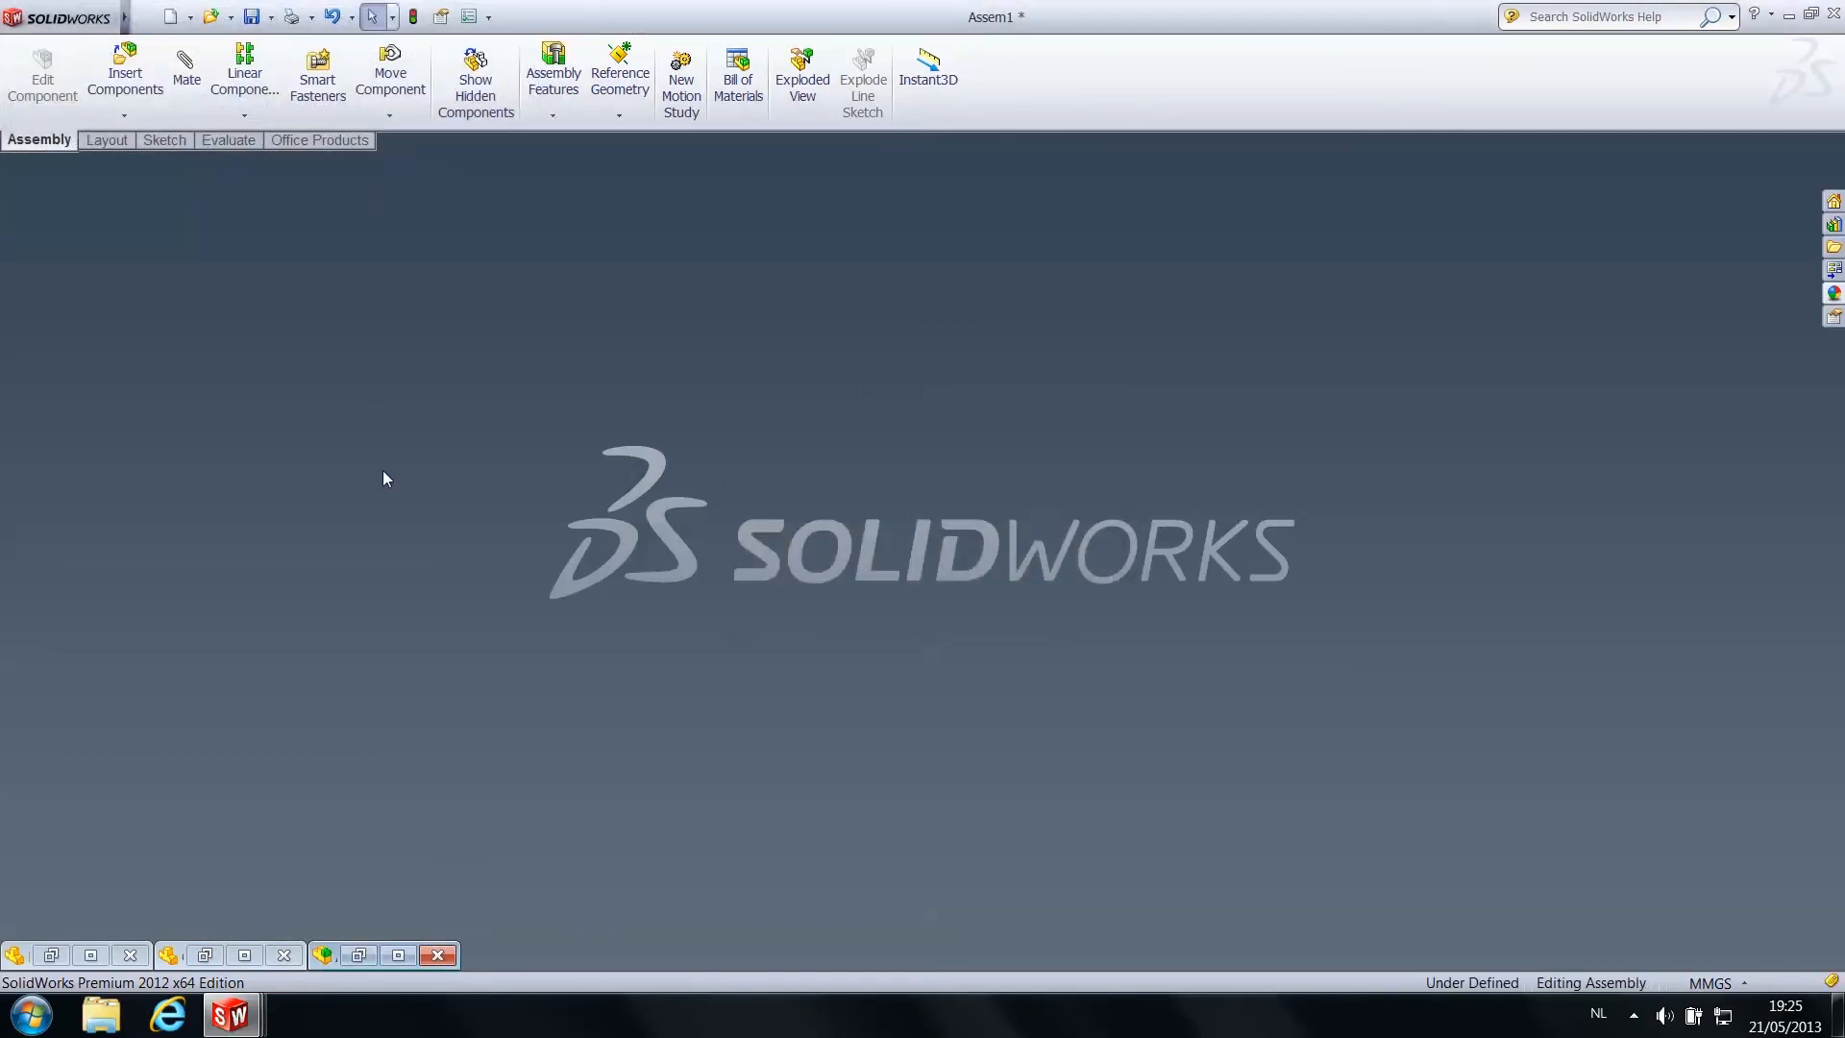
pyautogui.click(397, 955)
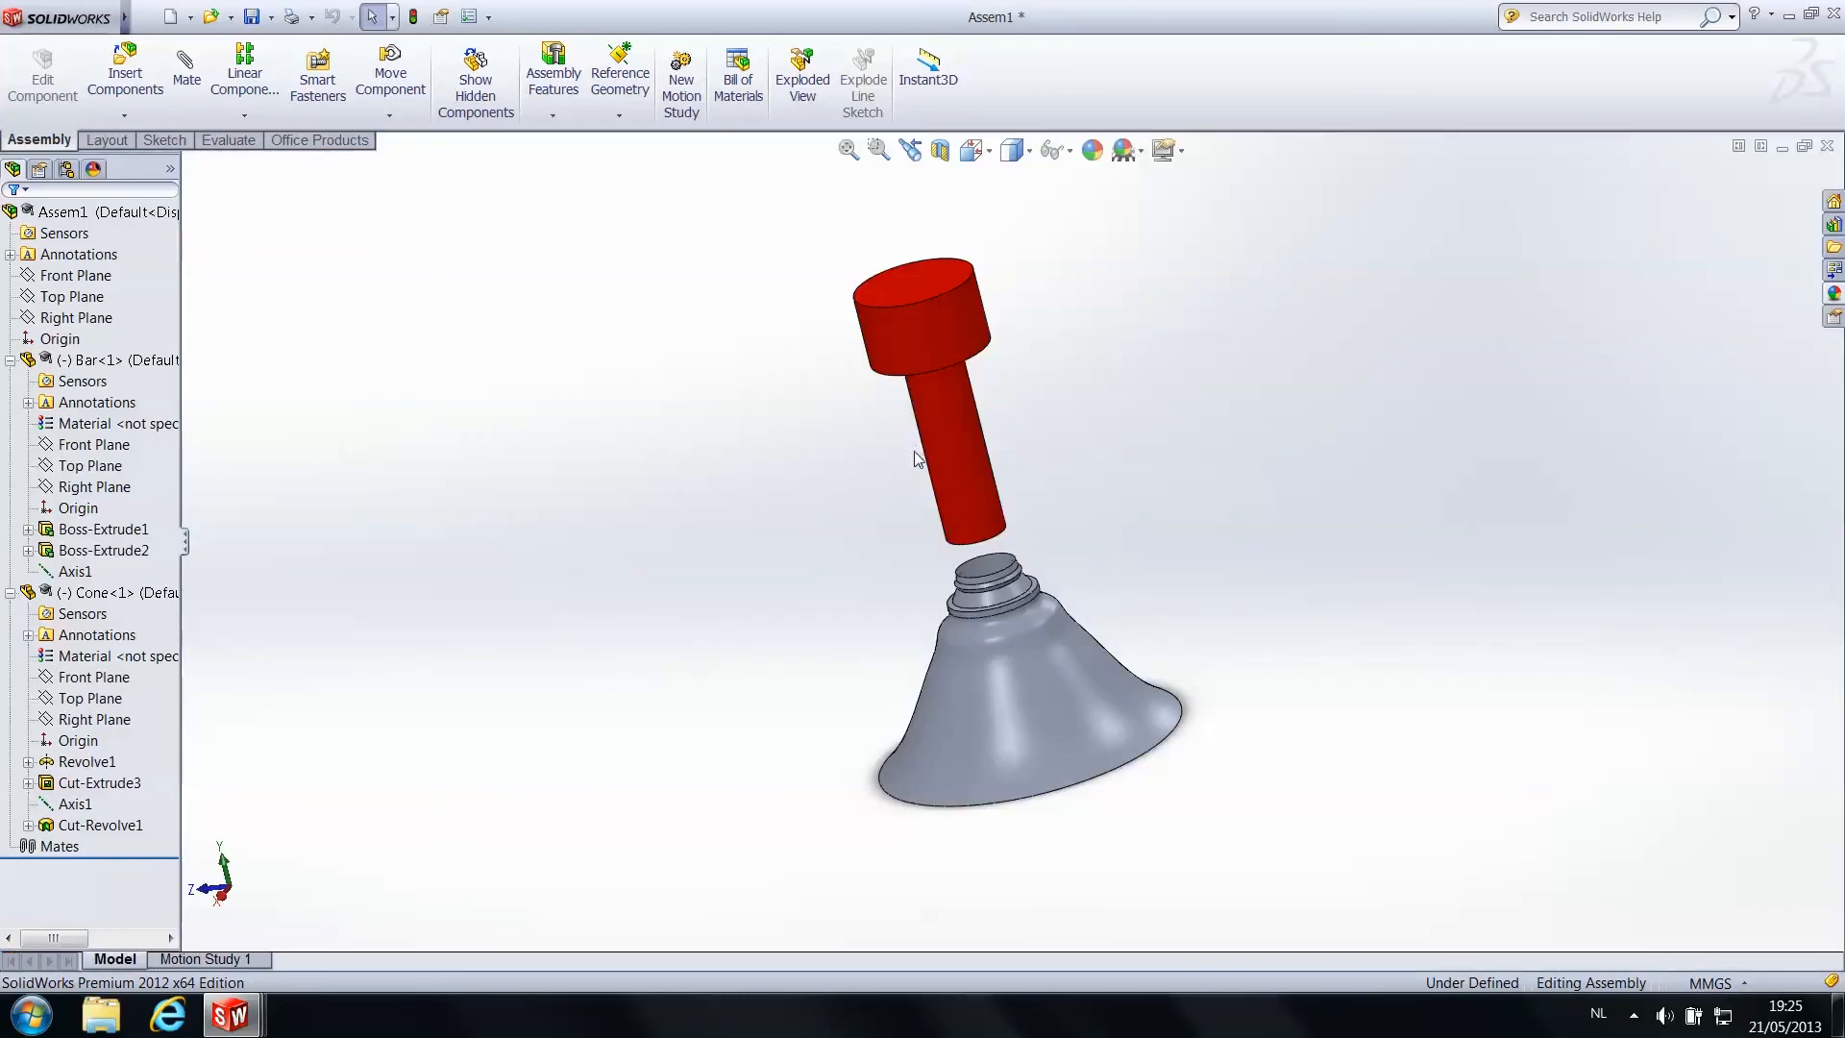
pyautogui.moveTo(1099, 435); pyautogui.dragTo(1191, 346, button='middle')
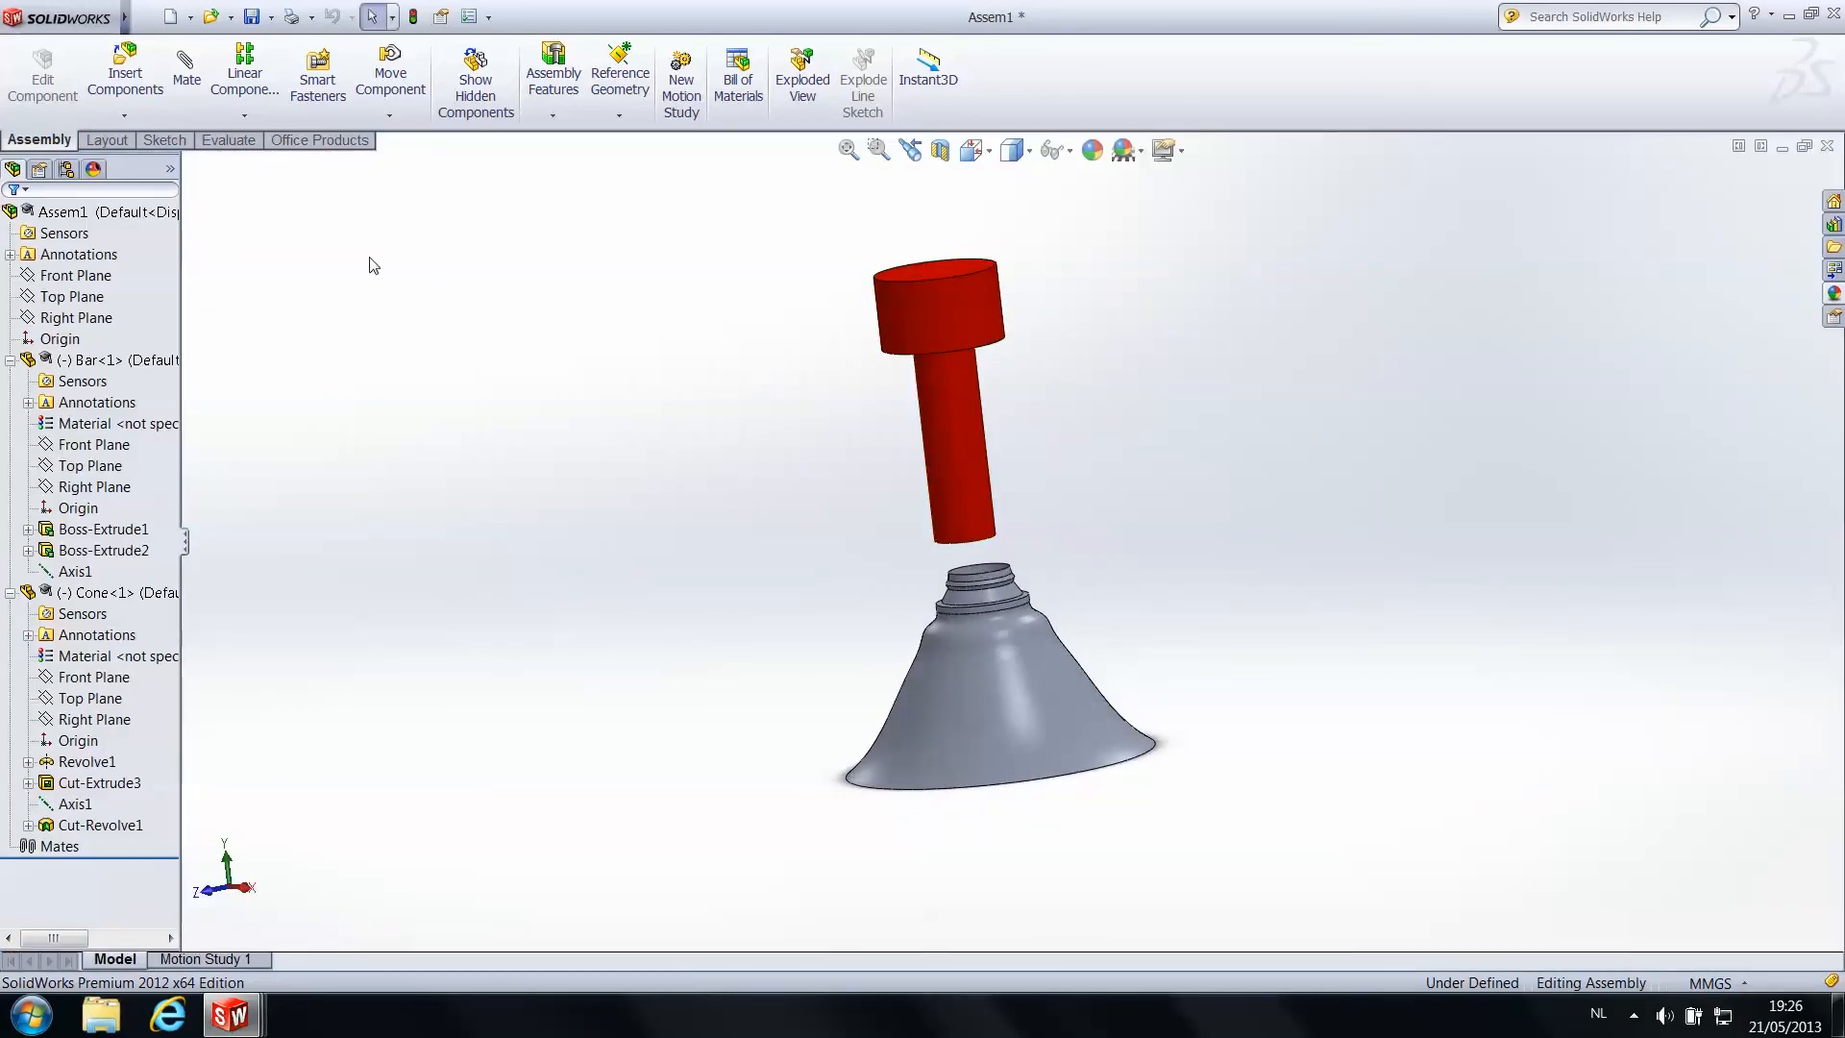
# Set up a Coincident mate between Axis1 of the Bar and Axis1 of the Cone
pyautogui.click(183, 82)
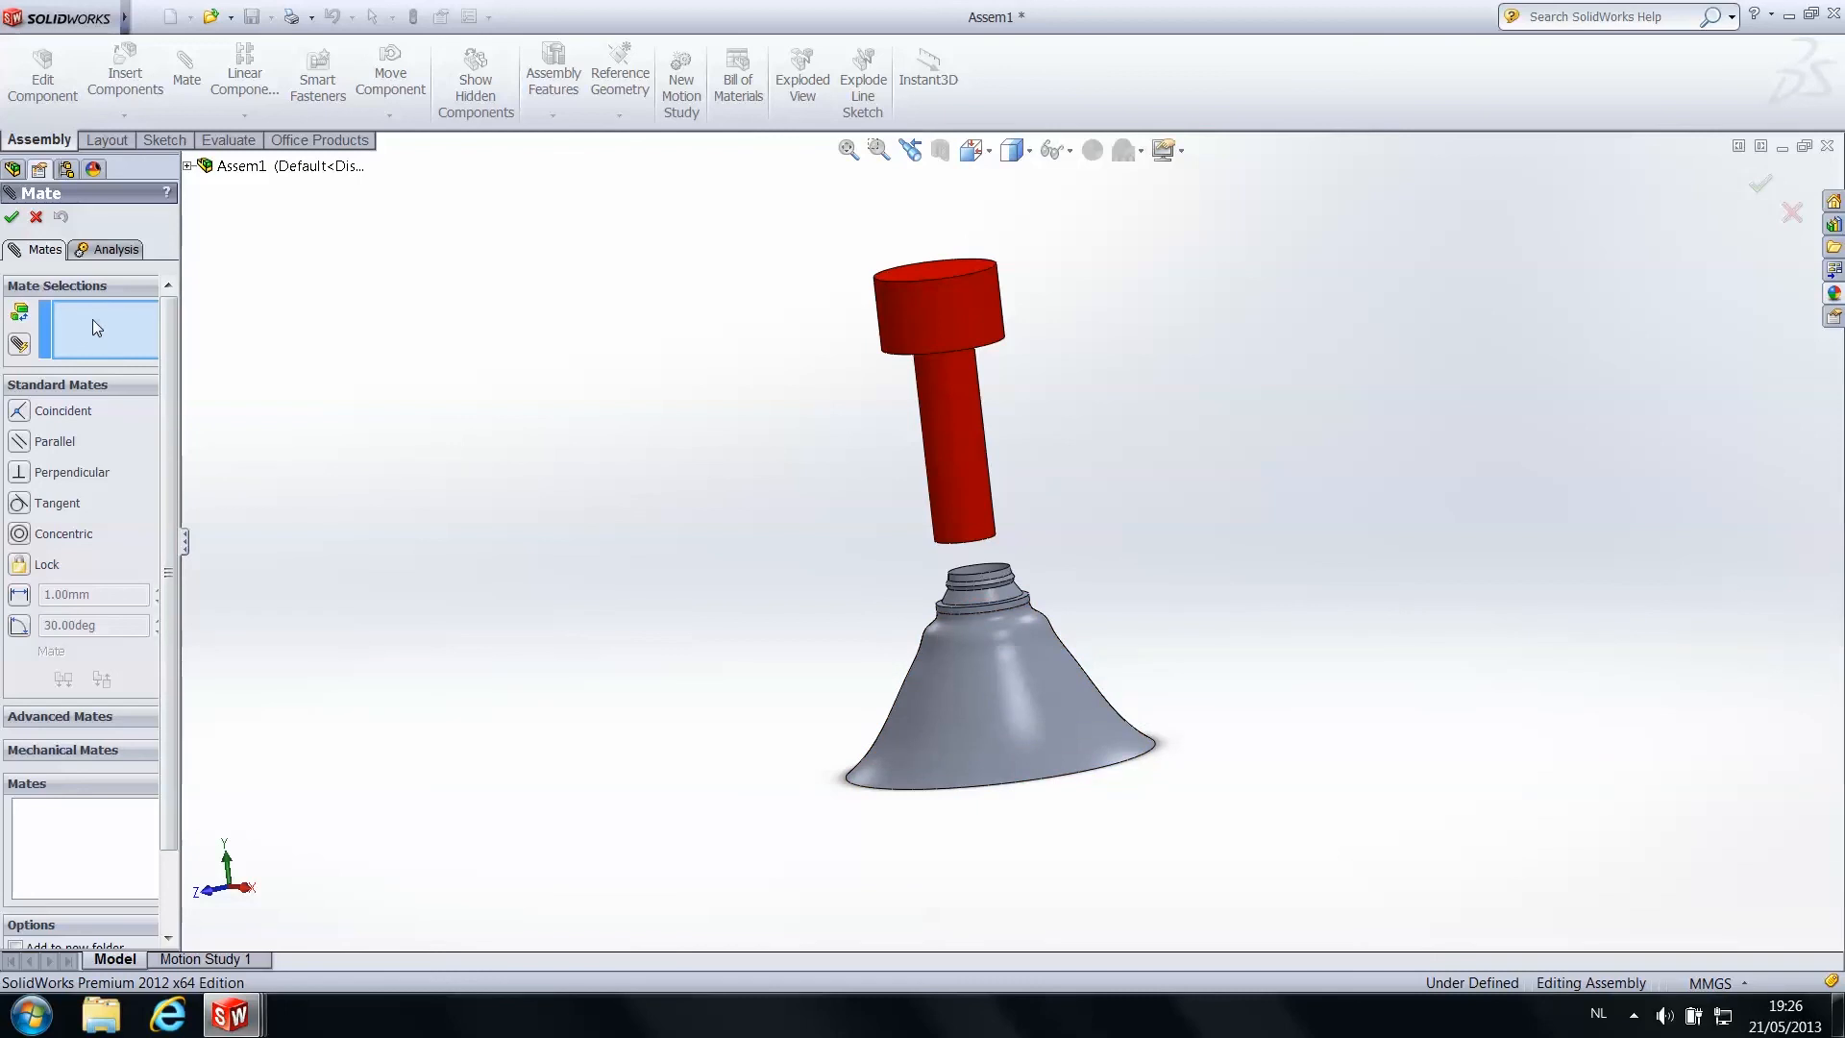
pyautogui.click(189, 167)
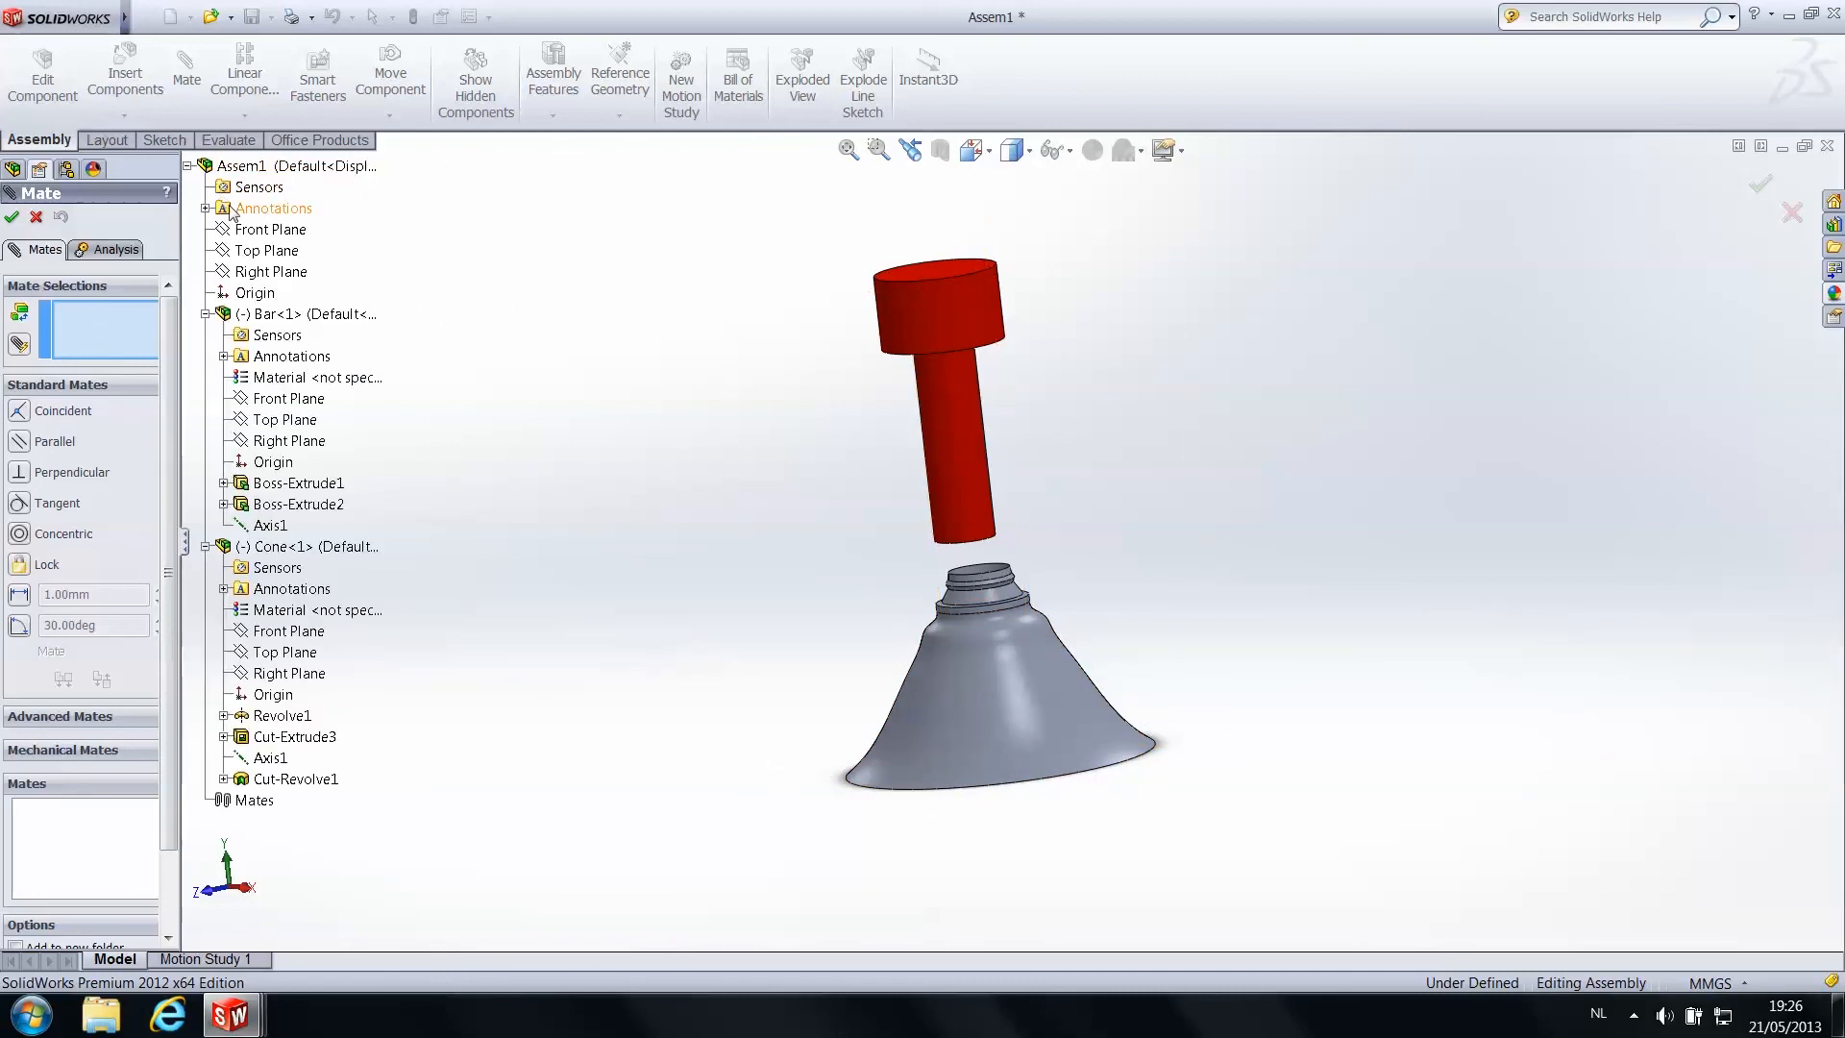
pyautogui.click(273, 528)
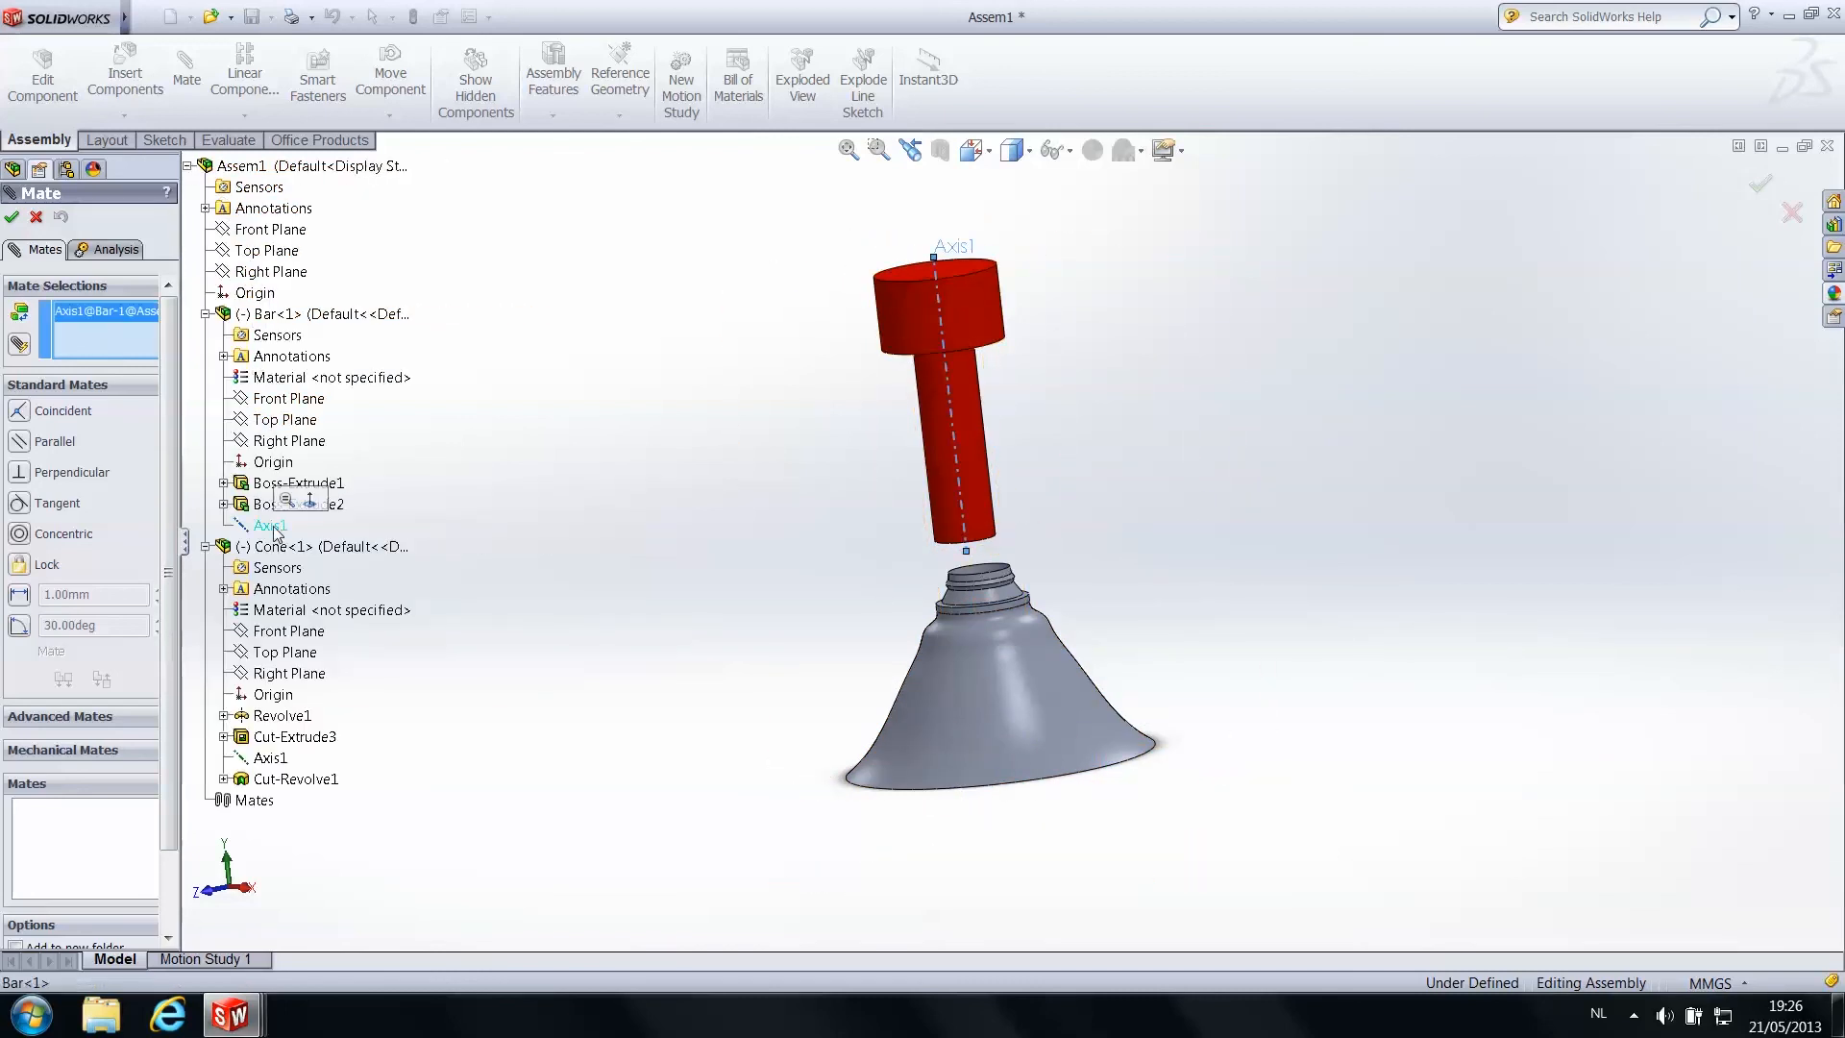
pyautogui.click(277, 761)
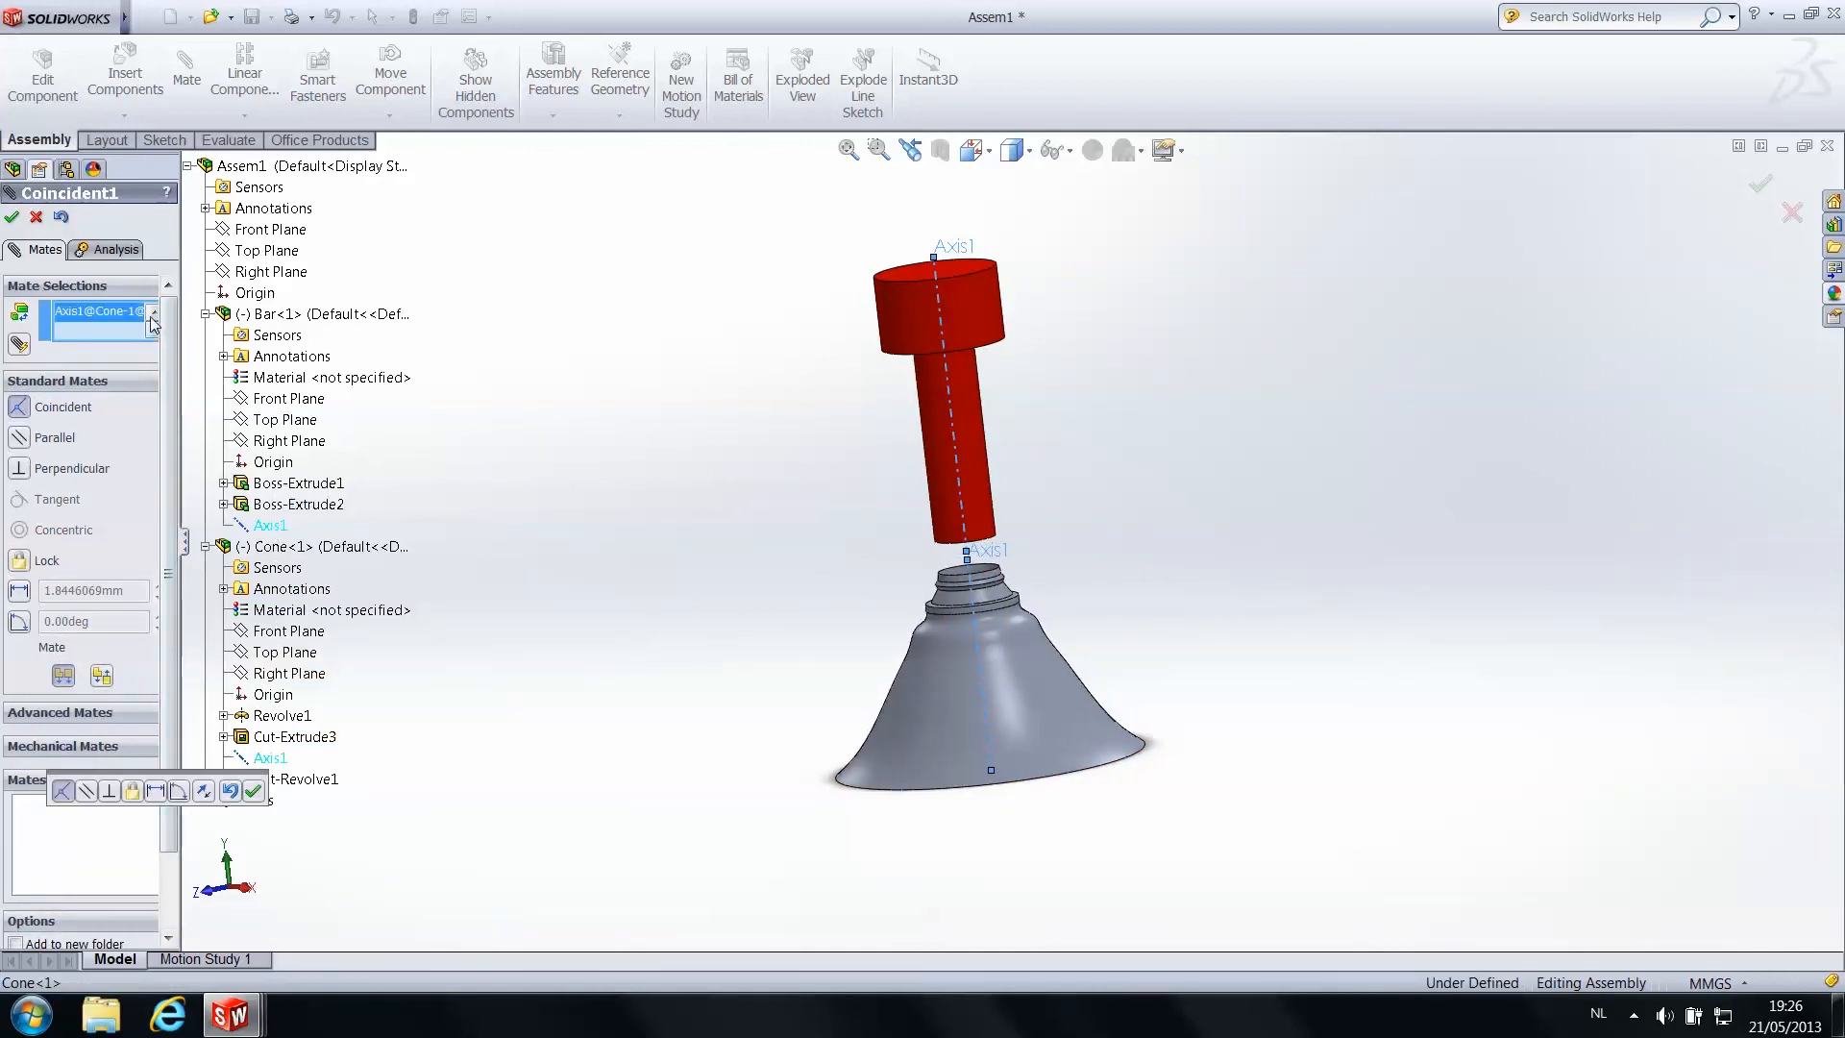
pyautogui.scroll(1, 150, 323)
pyautogui.click(83, 320)
pyautogui.click(43, 437)
pyautogui.moveTo(914, 304); pyautogui.dragTo(524, 442)
pyautogui.click(41, 413)
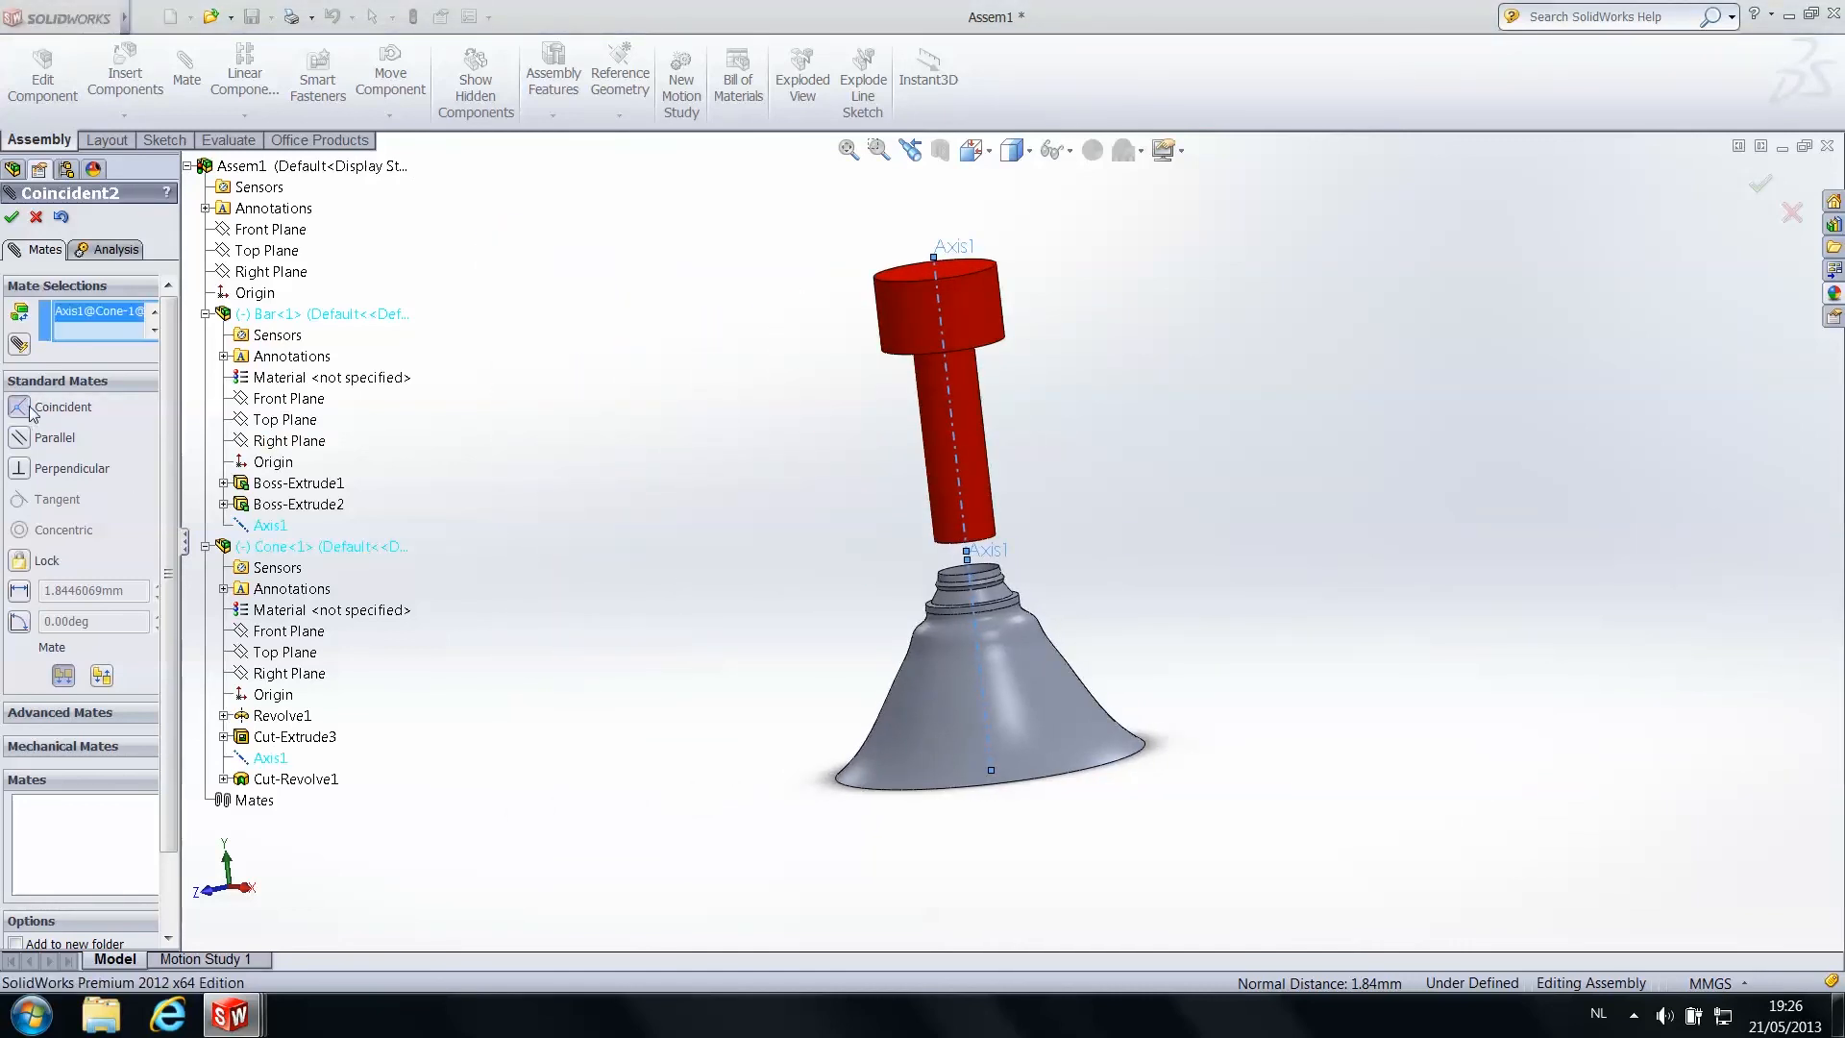
# Slide the Bar down along the shared axis into the Cone's neck and accept the coincident mate
pyautogui.click(915, 288)
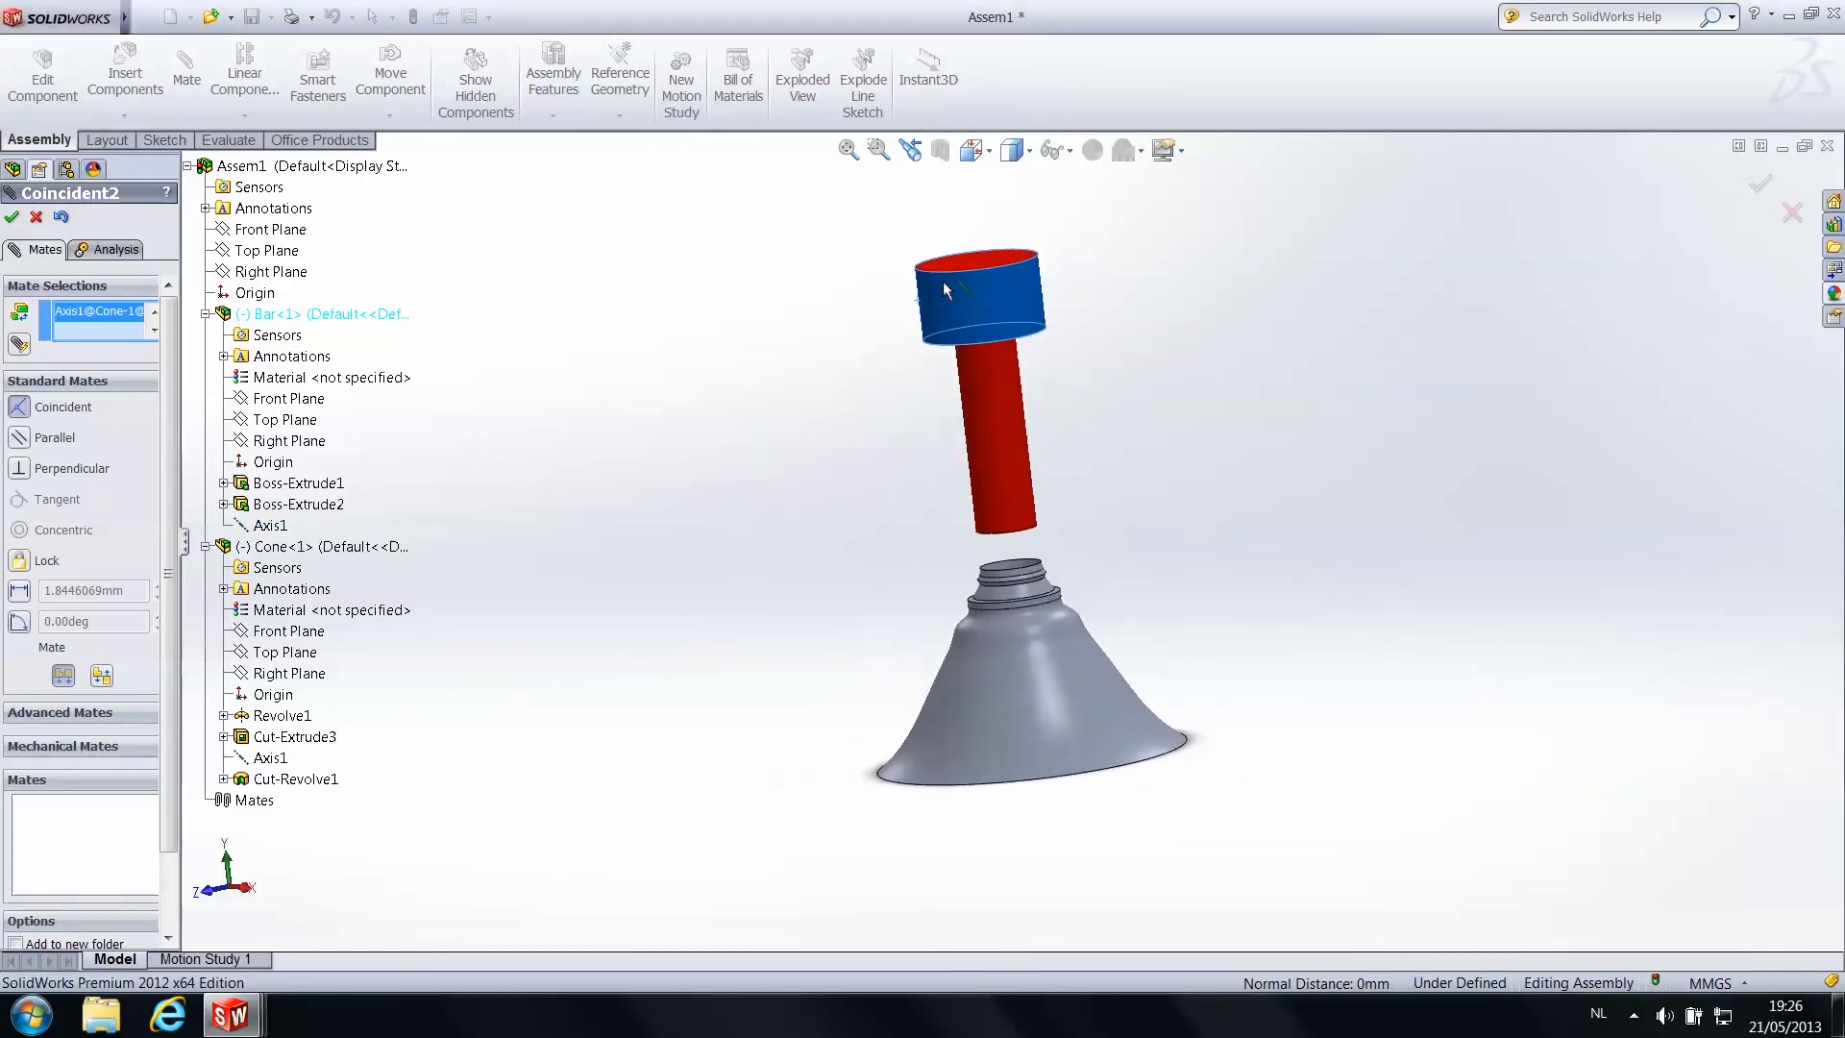
pyautogui.moveTo(869, 306); pyautogui.dragTo(961, 490)
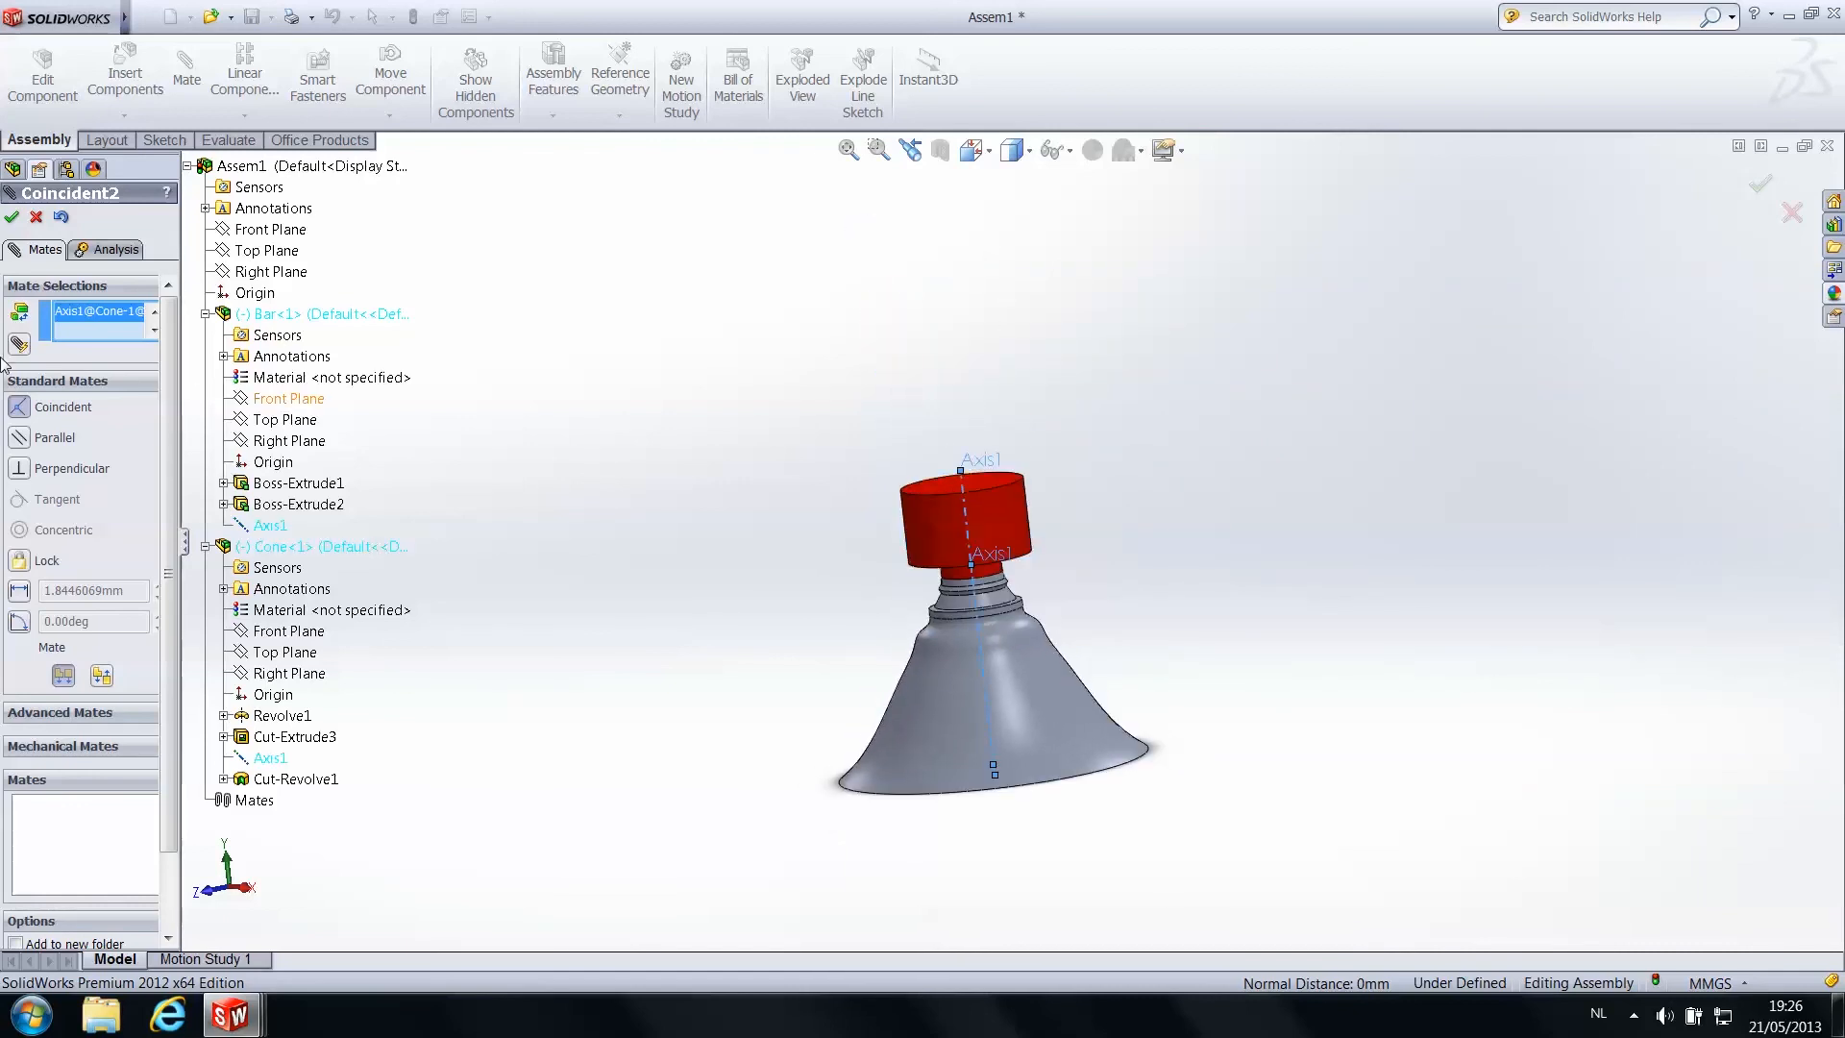
pyautogui.click(14, 219)
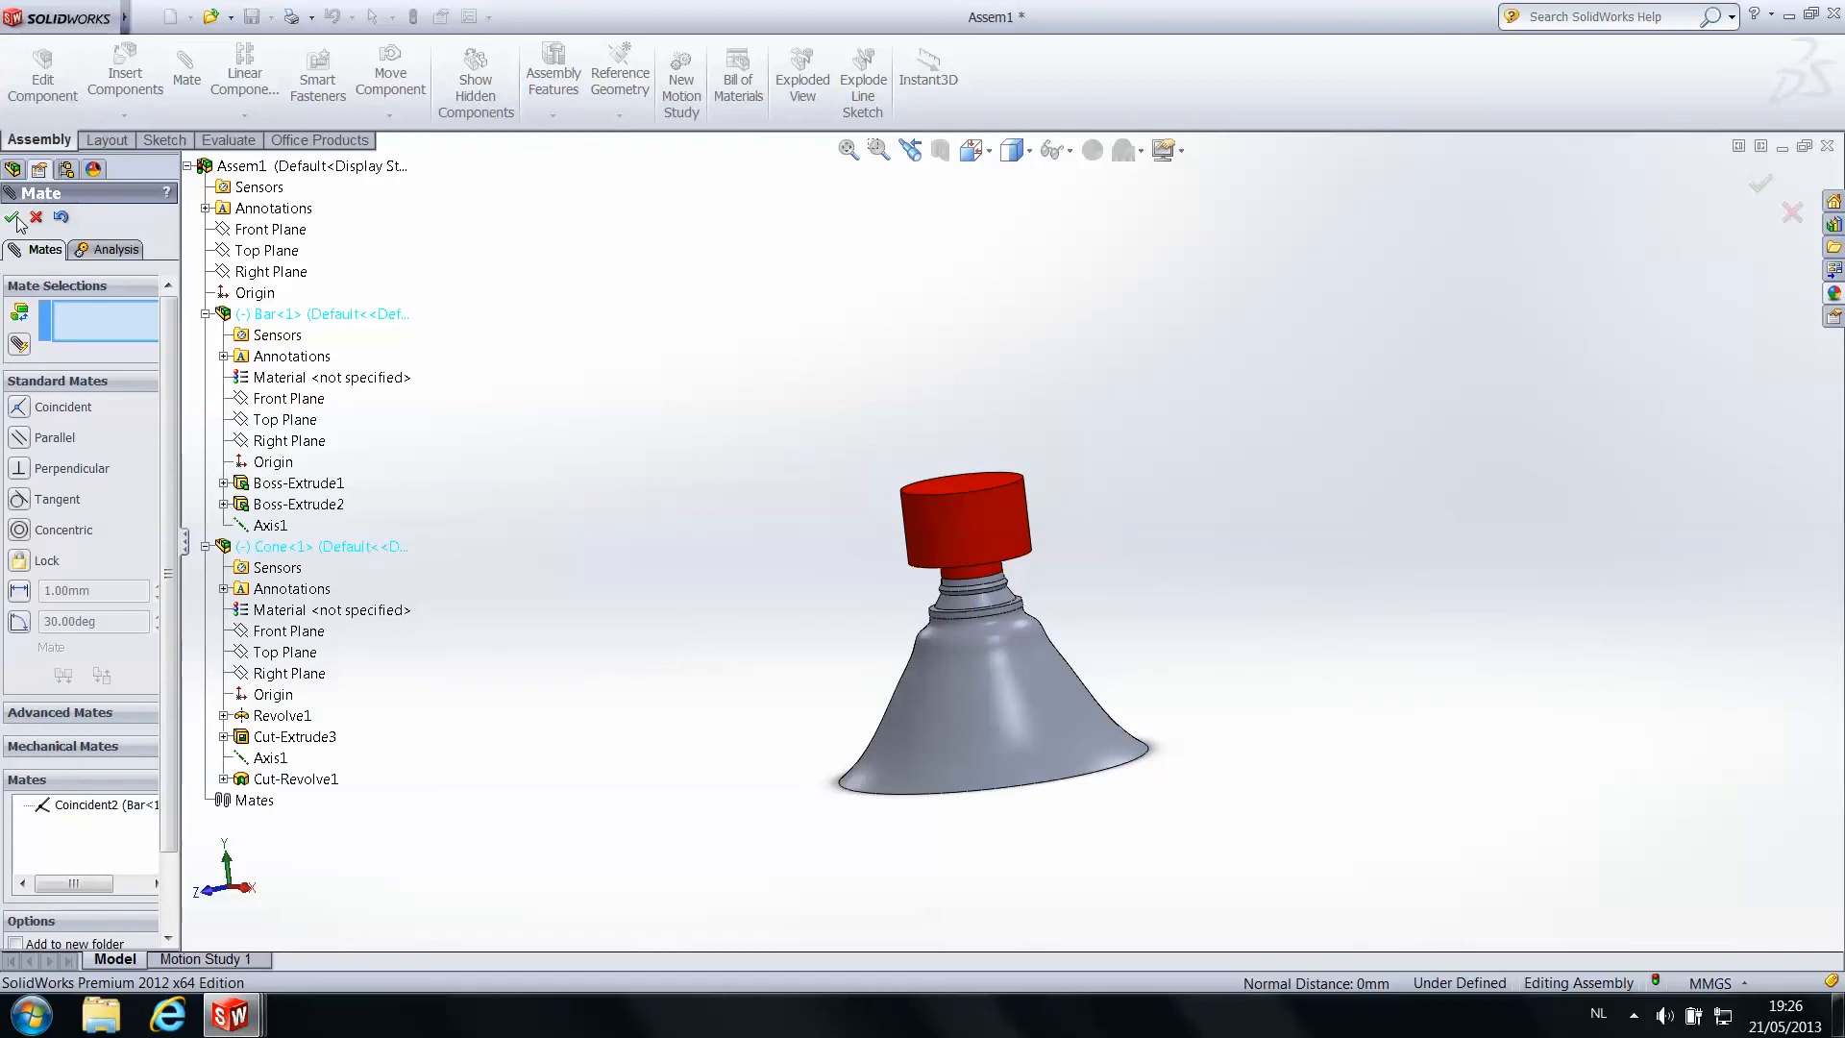
# Finish mating and slide the Bar down through the Cone to test its remaining movement along the shared axis
pyautogui.click(15, 219)
pyautogui.moveTo(964, 466)
pyautogui.mouseDown()
pyautogui.moveTo(951, 258)
pyautogui.moveTo(973, 509)
pyautogui.moveTo(955, 366)
pyautogui.moveTo(884, 309)
pyautogui.moveTo(802, 300)
pyautogui.moveTo(932, 450)
pyautogui.mouseUp()
pyautogui.moveTo(858, 296); pyautogui.dragTo(886, 666)
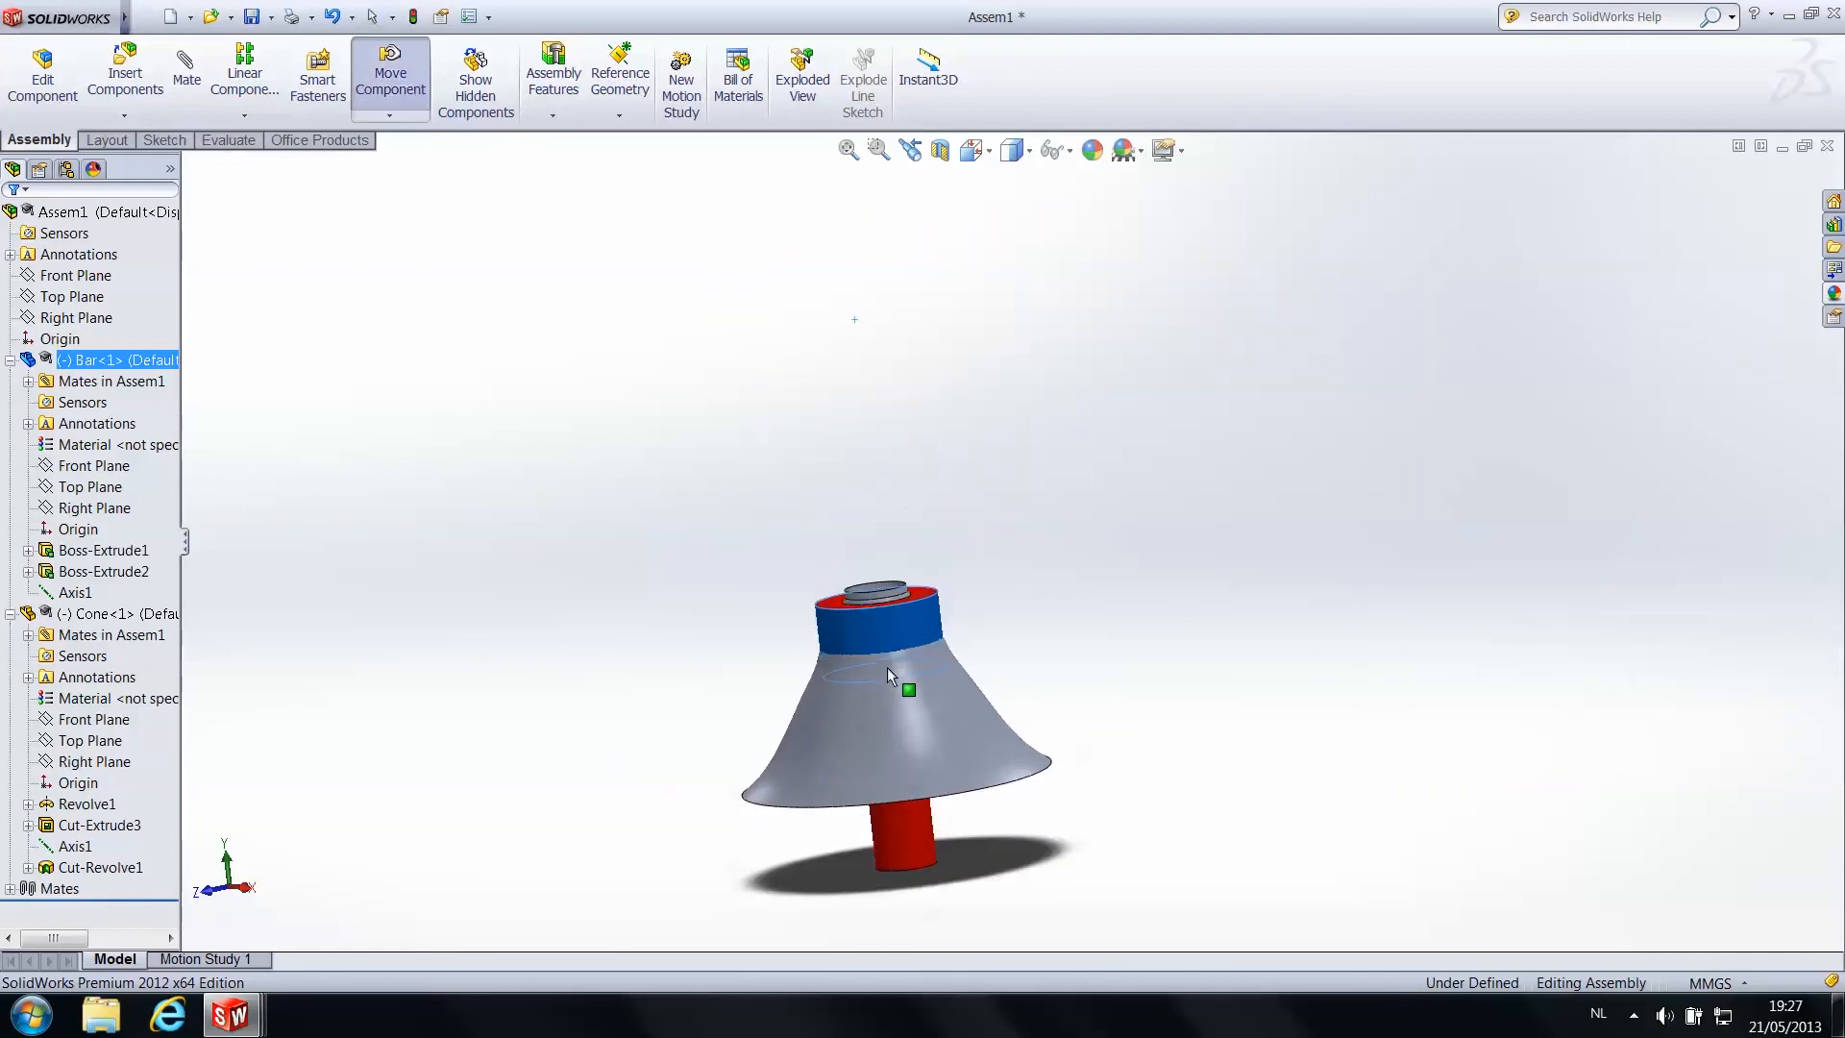
pyautogui.scroll(3, 921, 625)
pyautogui.scroll(-3, 994, 551)
pyautogui.moveTo(994, 552); pyautogui.dragTo(993, 643)
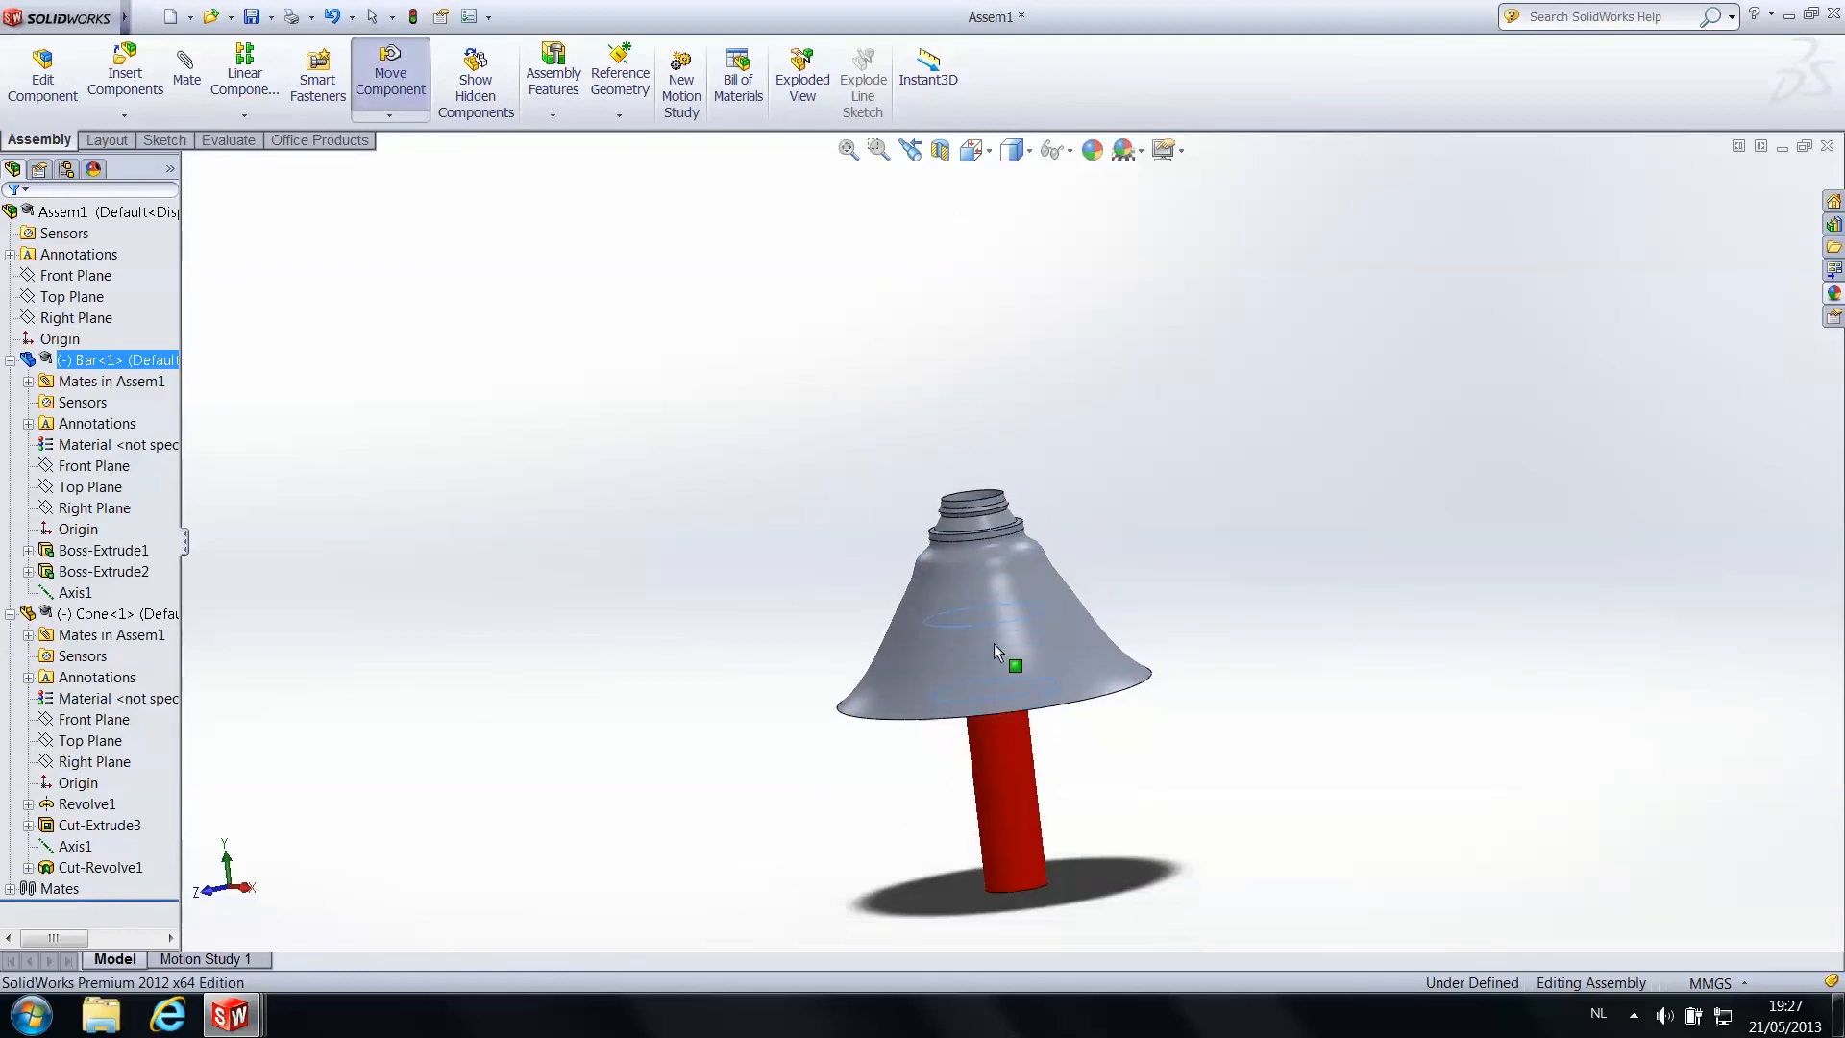
pyautogui.scroll(3, 995, 636)
# Move the Bar back up along the axis until its shaft end sits just inside the hole in the Cone's base
pyautogui.moveTo(995, 628); pyautogui.dragTo(1007, 569, button='middle')
pyautogui.scroll(-4, 1007, 569)
pyautogui.moveTo(985, 796); pyautogui.dragTo(1001, 528)
pyautogui.moveTo(1110, 510); pyautogui.dragTo(1046, 581, button='middle')
pyautogui.scroll(-6, 1045, 576)
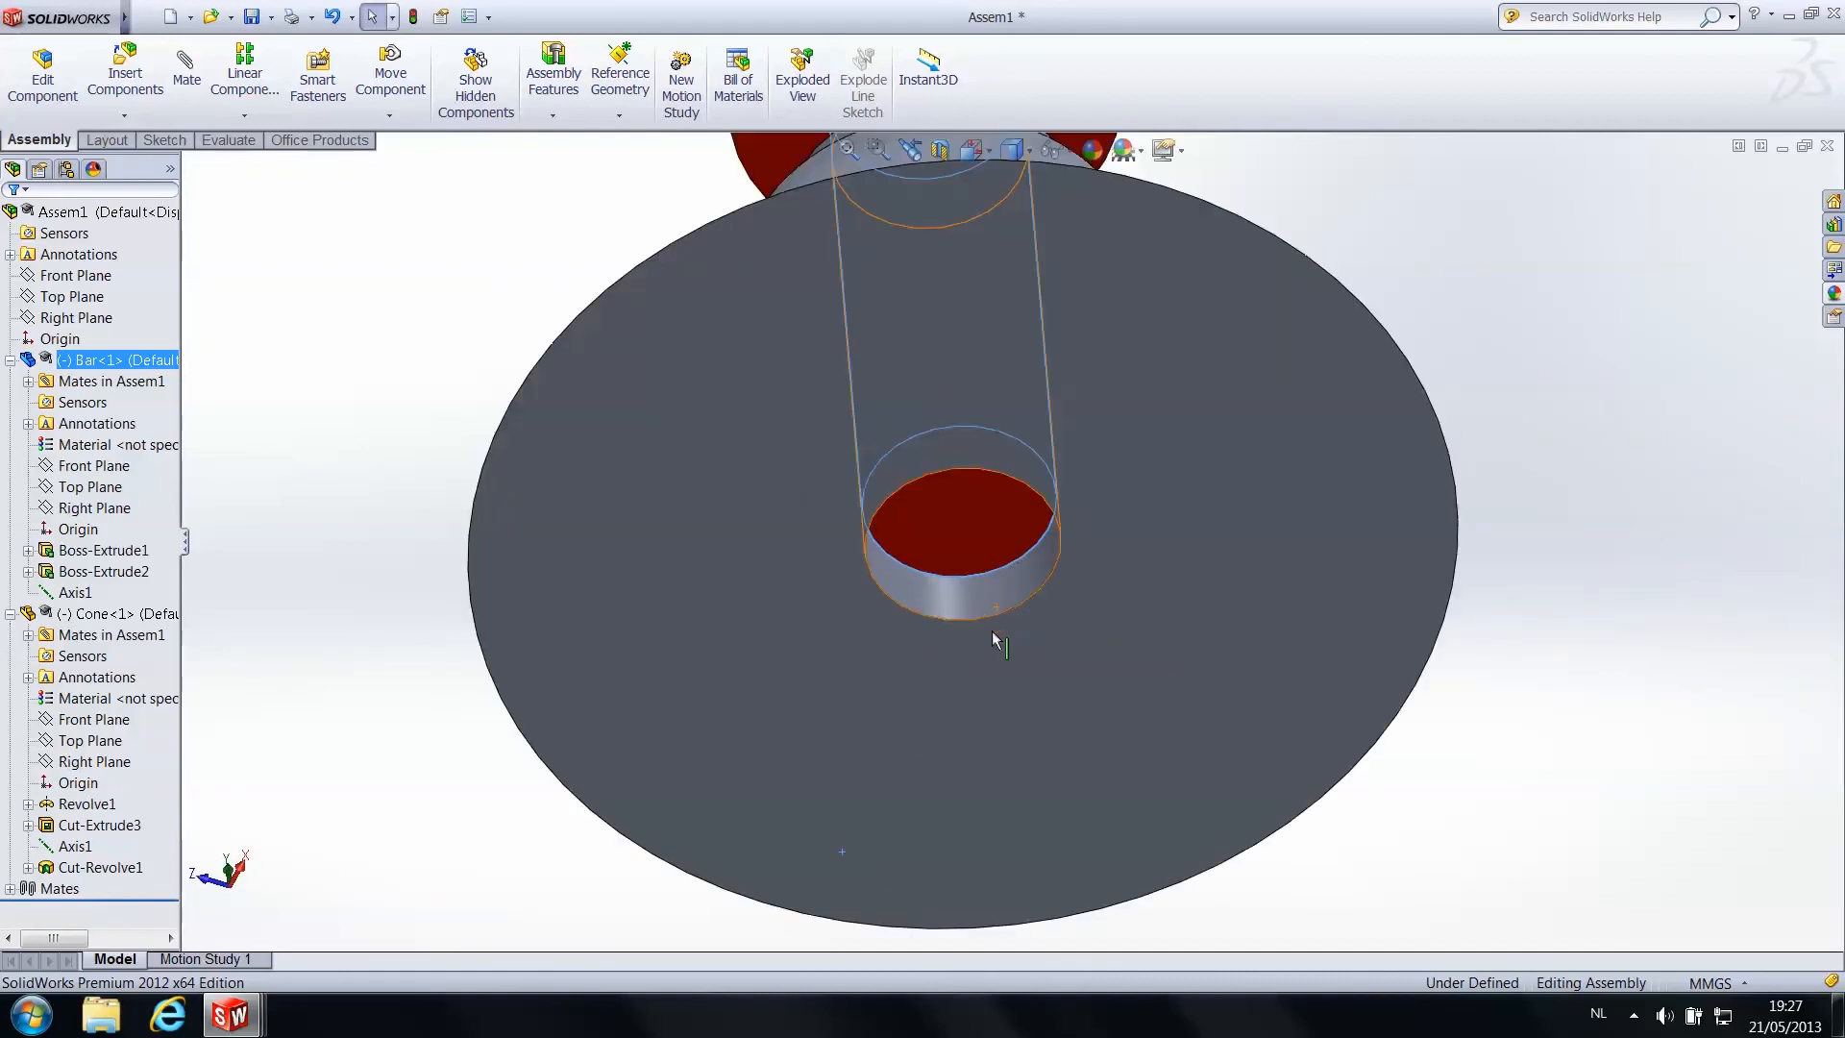
# Examine the Bar's shaft end face and the Cone's bottom face as candidates for a mate
pyautogui.click(954, 511)
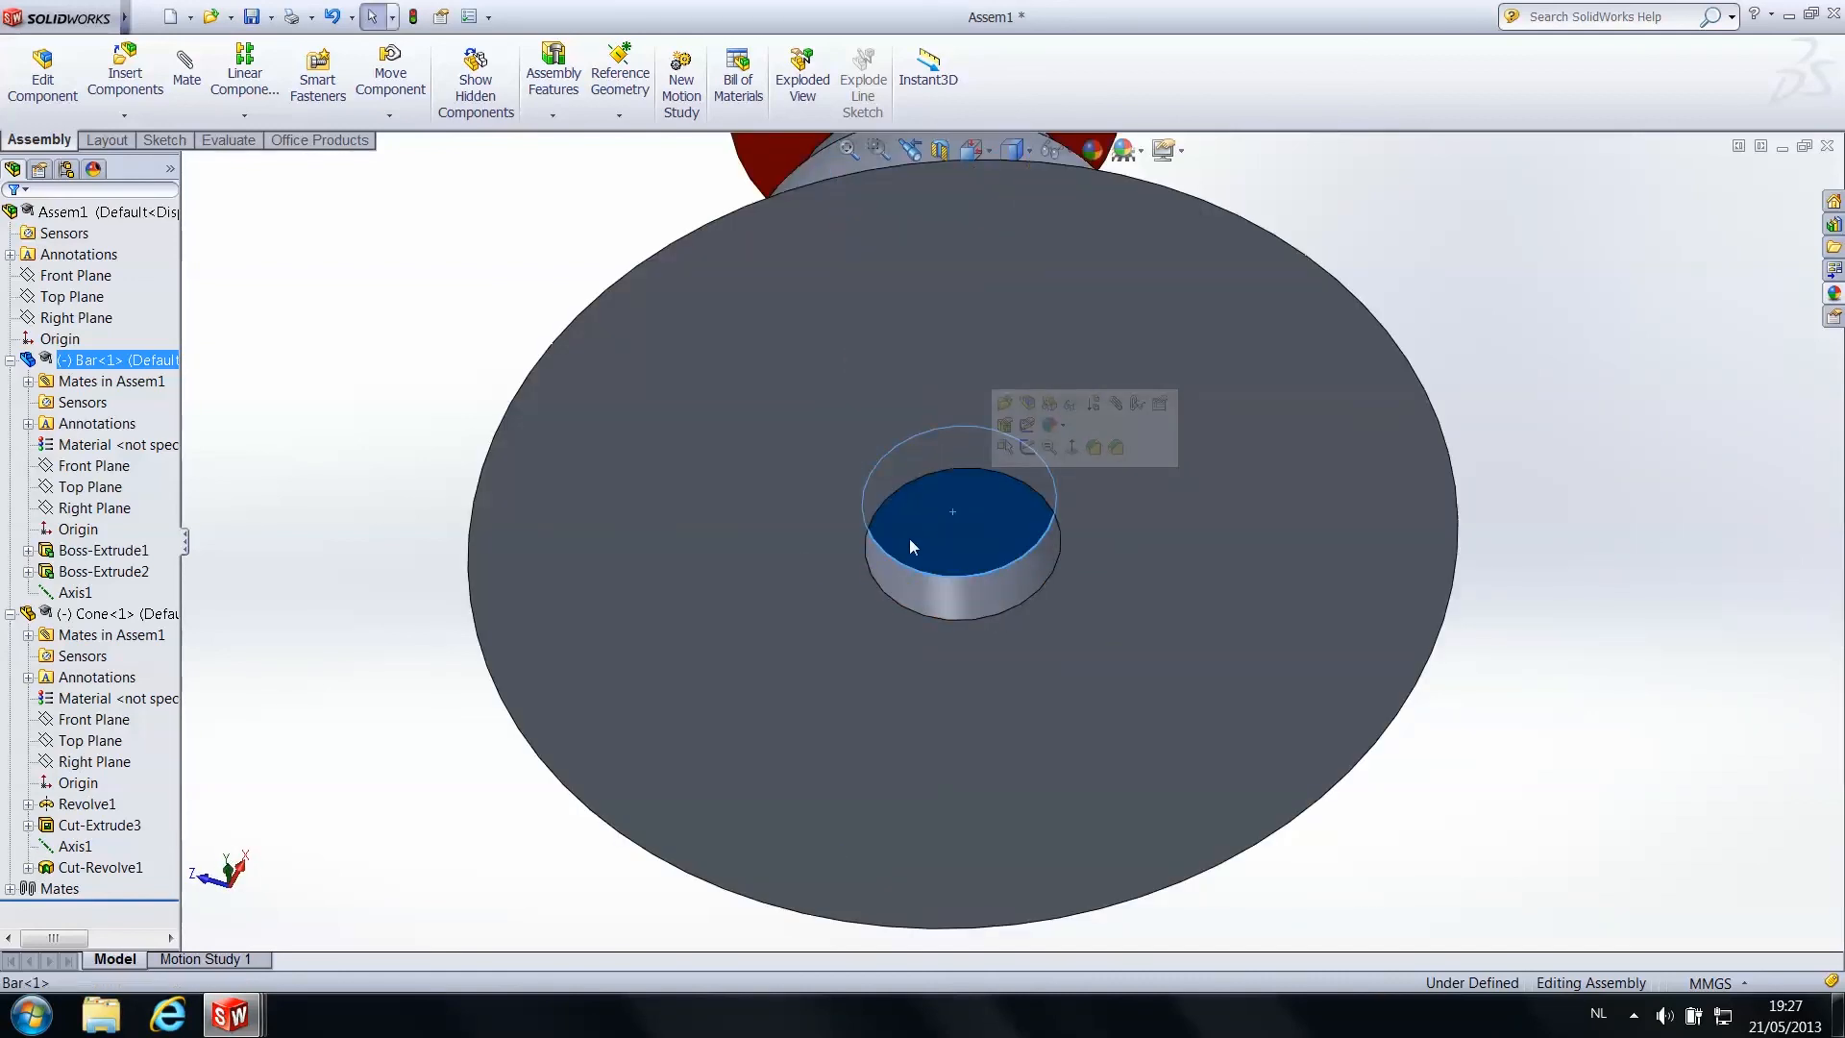
pyautogui.click(648, 568)
pyautogui.moveTo(1122, 469); pyautogui.dragTo(1132, 534, button='middle')
pyautogui.scroll(8, 1063, 353)
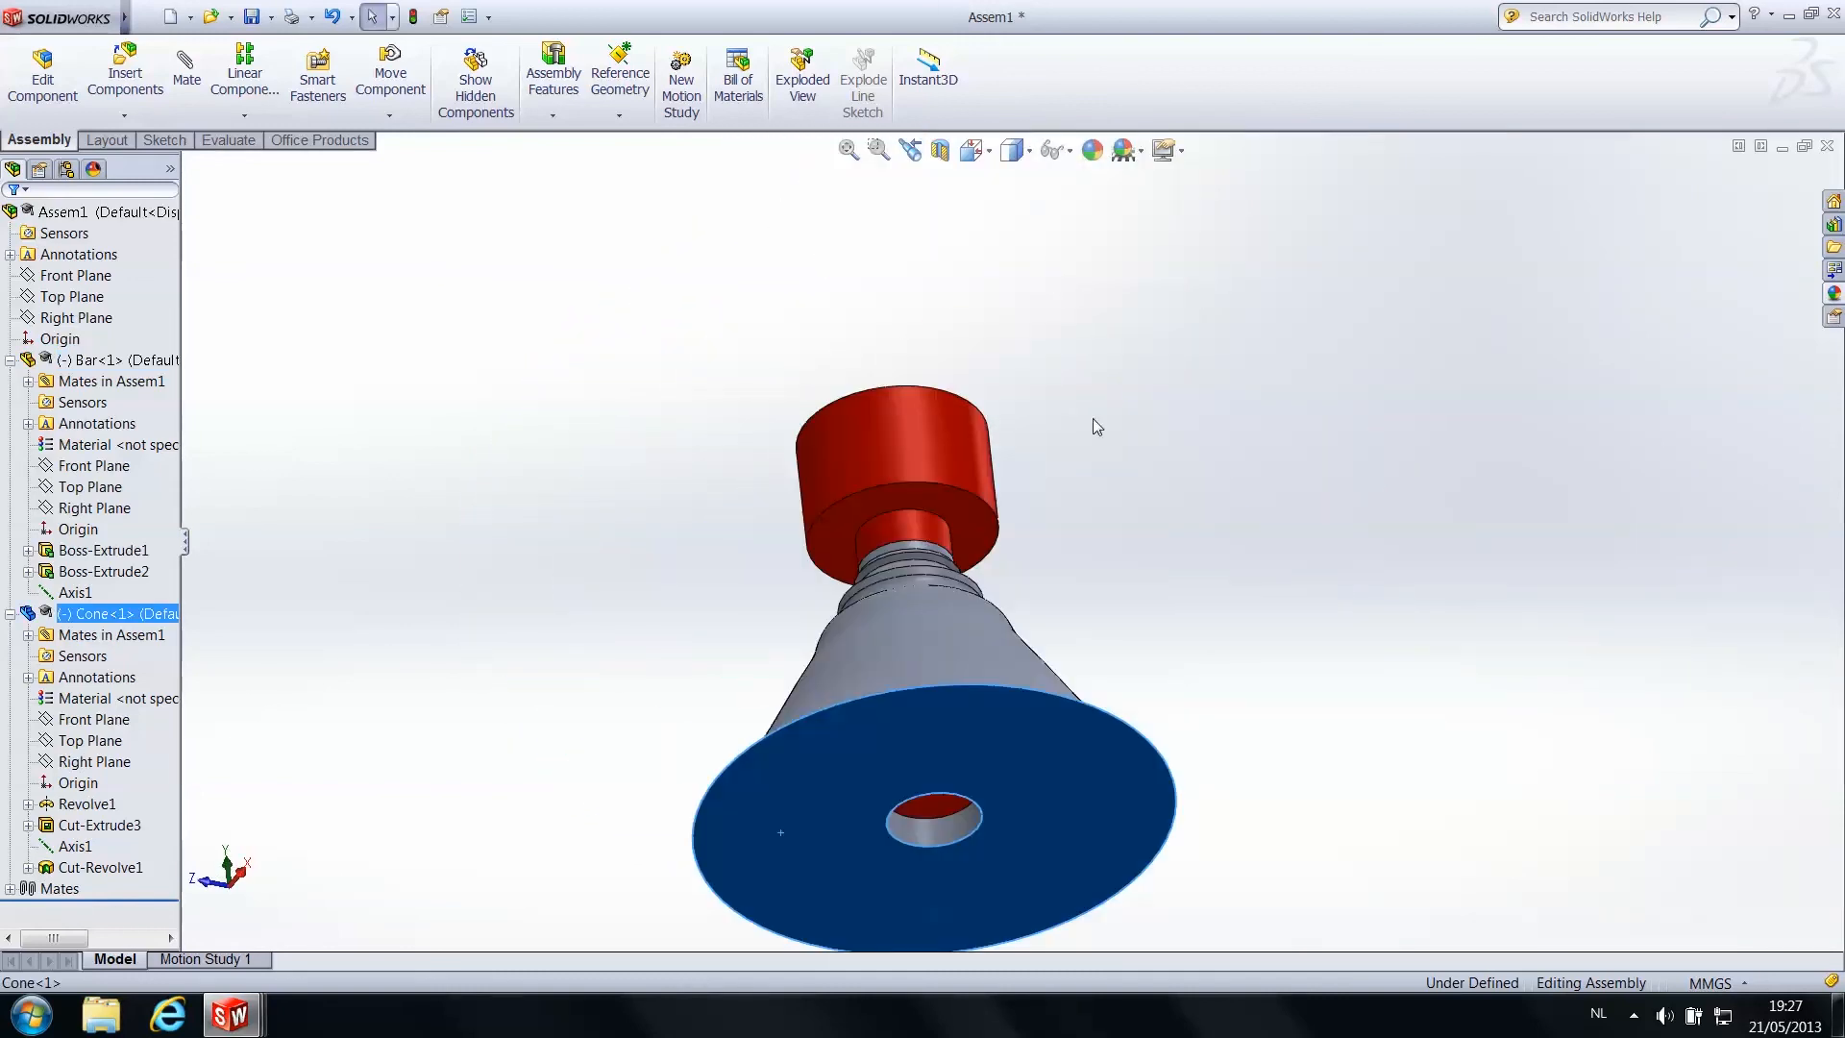
pyautogui.moveTo(1093, 418); pyautogui.dragTo(1115, 527, button='middle')
pyautogui.moveTo(884, 457); pyautogui.dragTo(913, 515)
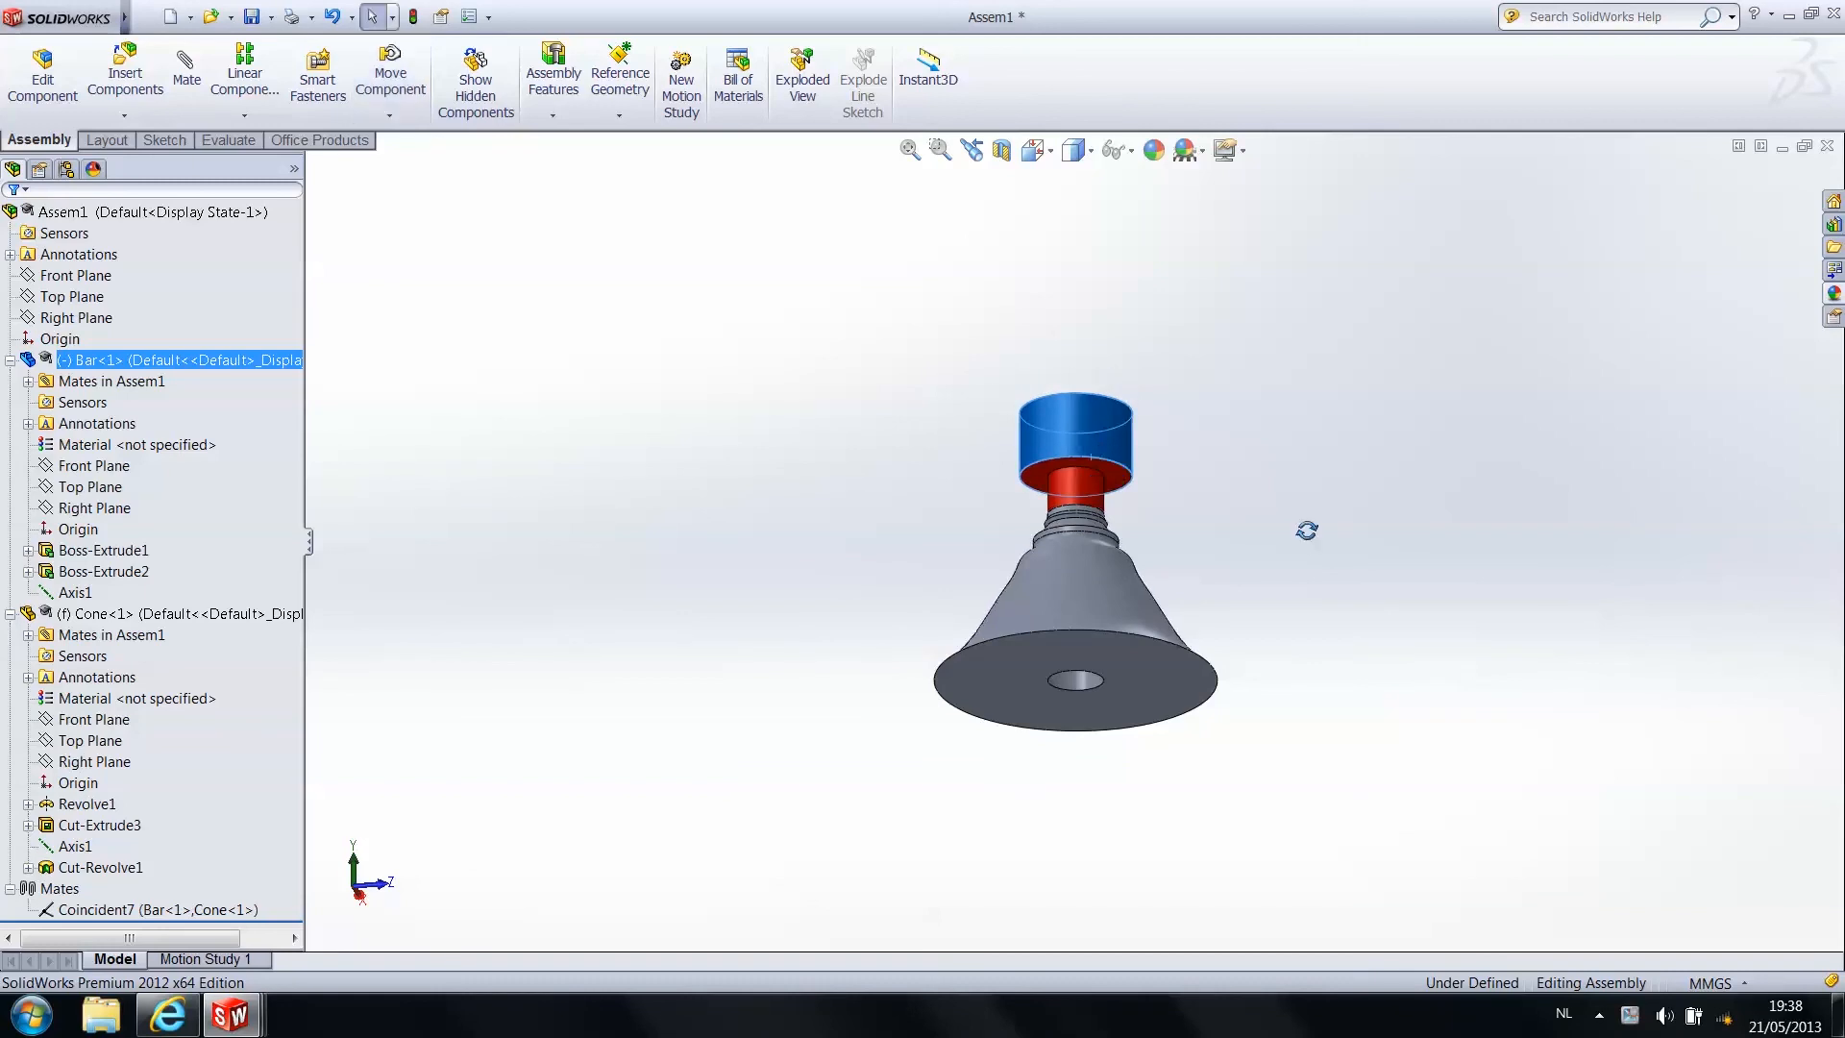
# Set up a Coincident mate between the end face of the Bar's shaft and the Cone's bottom face
pyautogui.moveTo(1306, 527); pyautogui.dragTo(1278, 273, button='middle')
pyautogui.click(1065, 588)
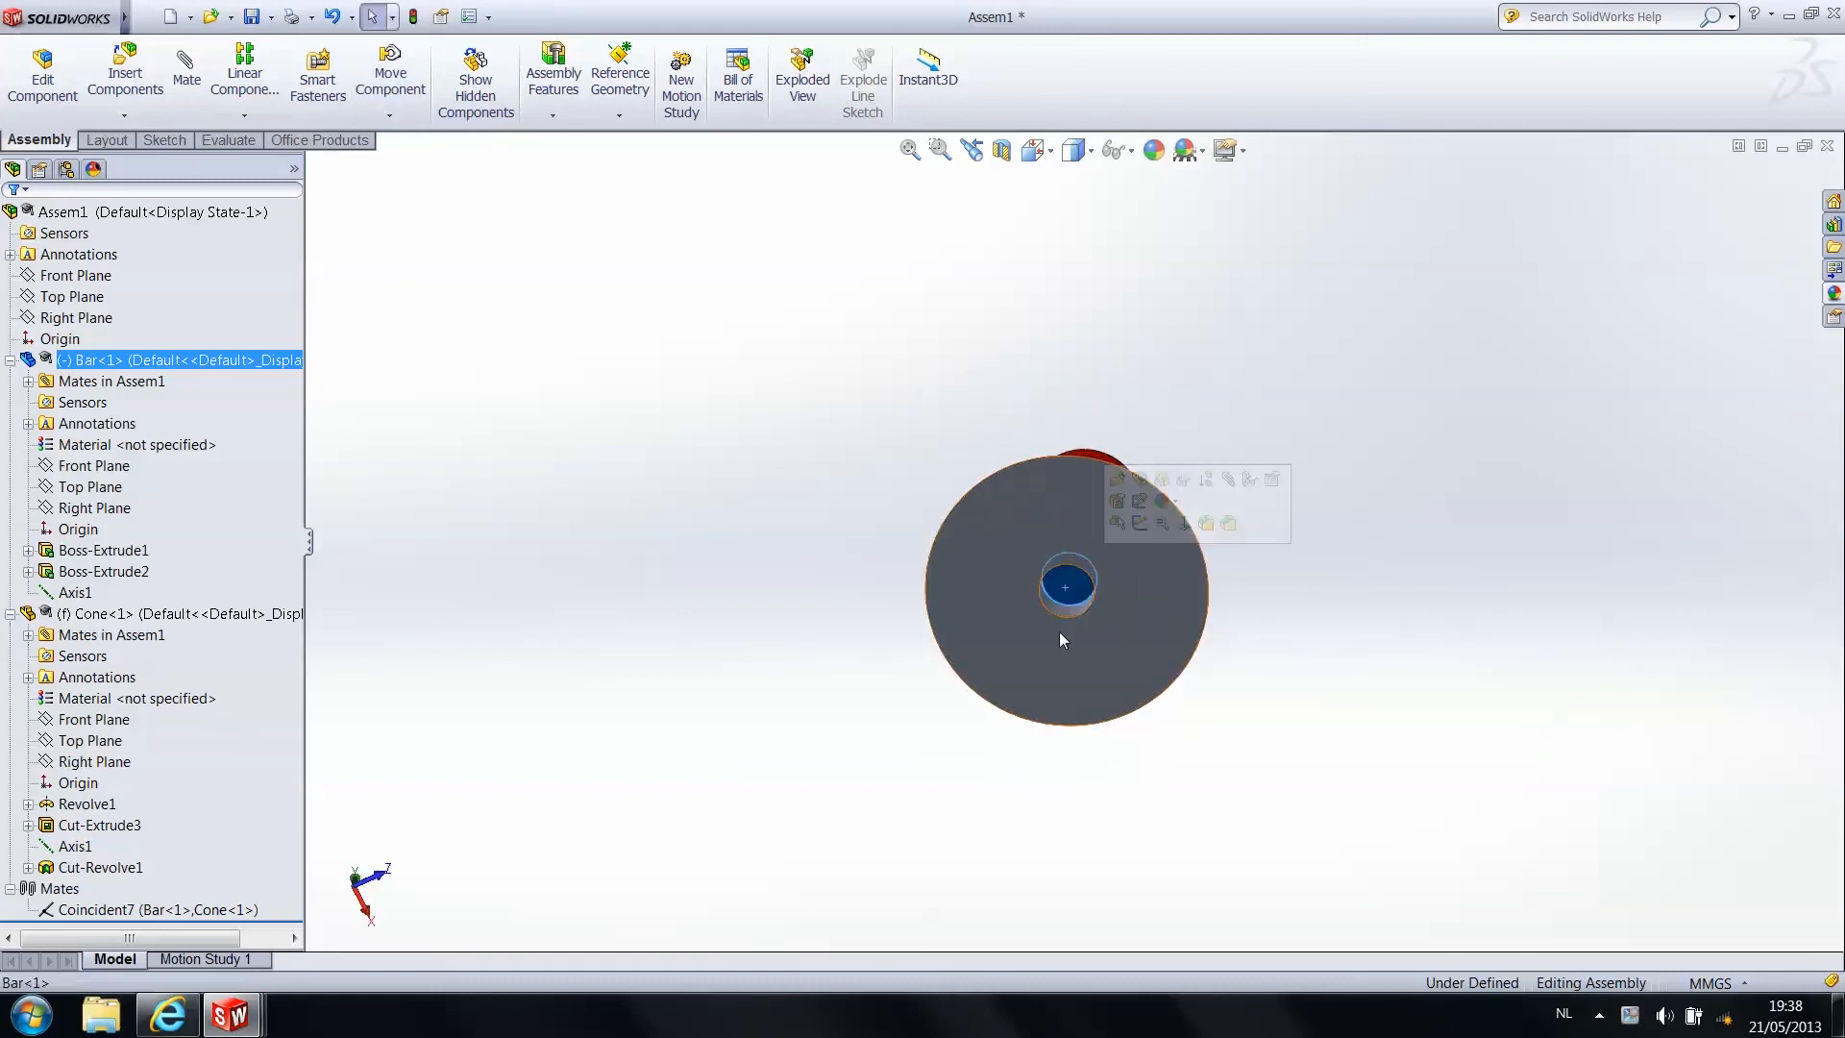
pyautogui.keyDown('ctrl'); pyautogui.click(995, 615); pyautogui.keyUp('ctrl')
pyautogui.rightClick(822, 528)
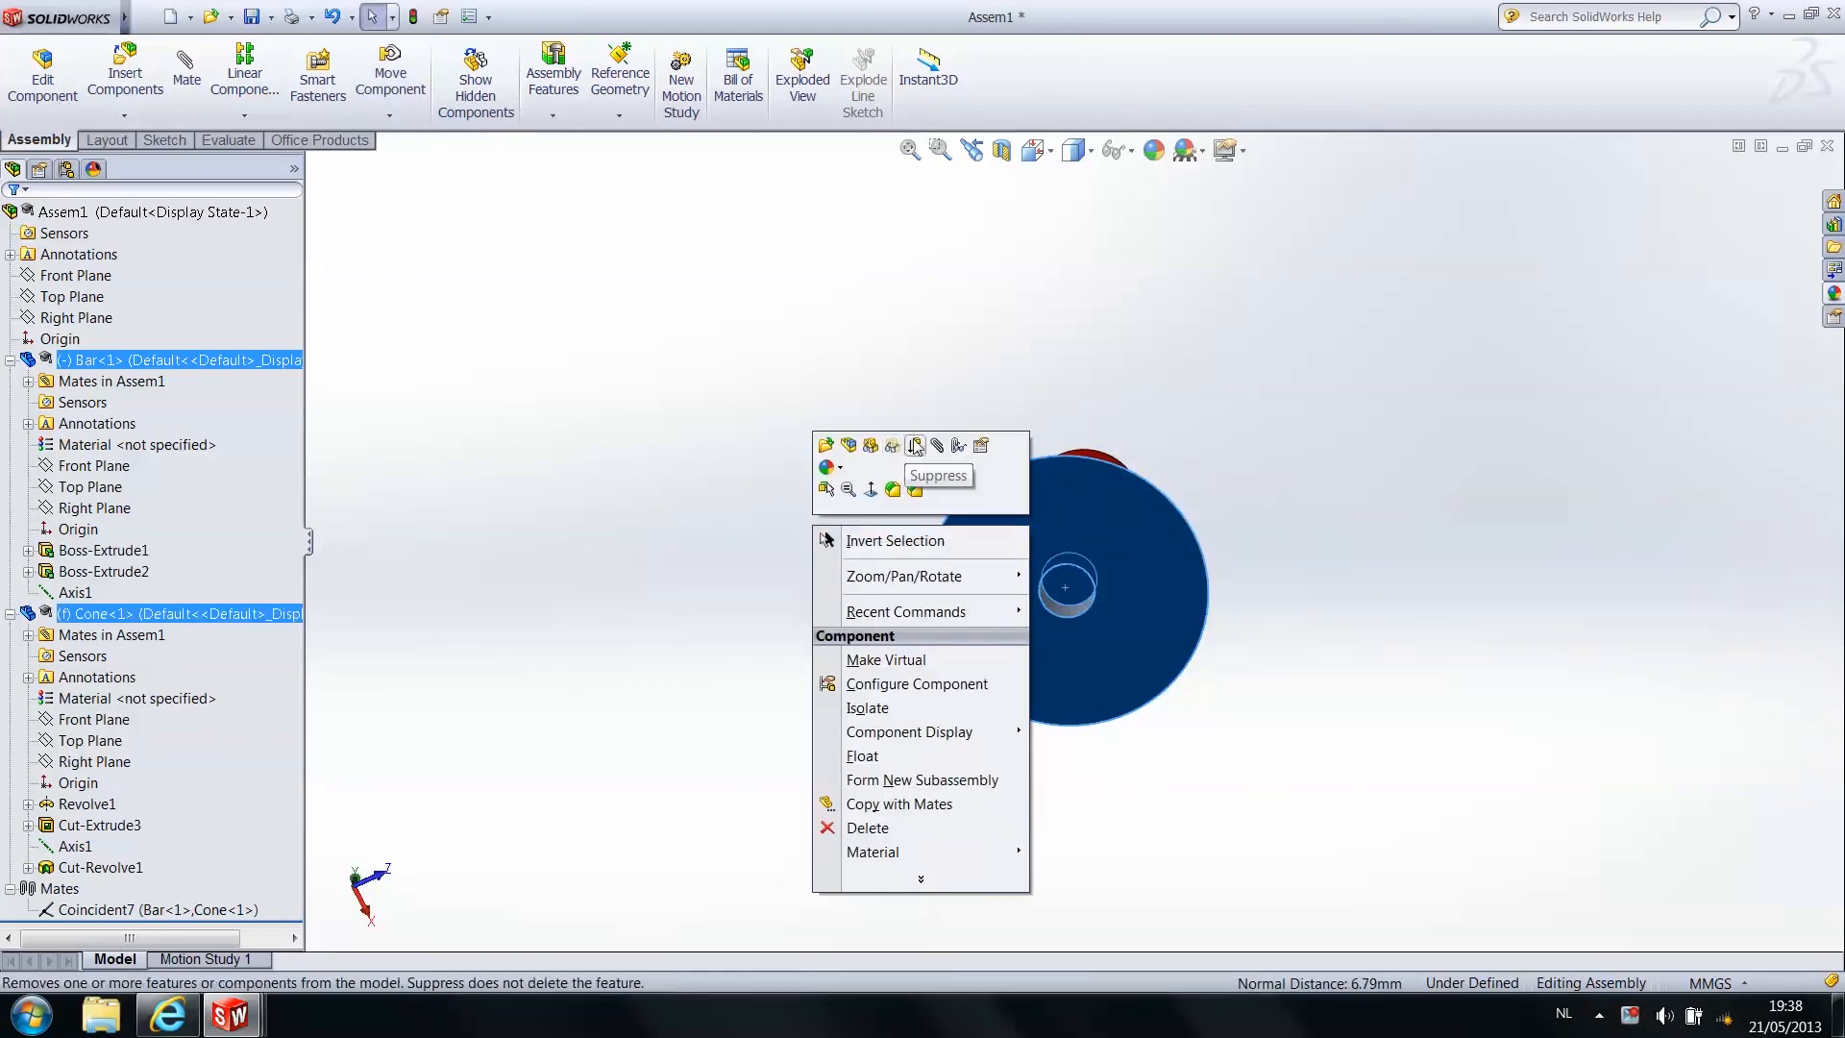
pyautogui.click(937, 447)
pyautogui.moveTo(913, 463); pyautogui.dragTo(1141, 677, button='middle')
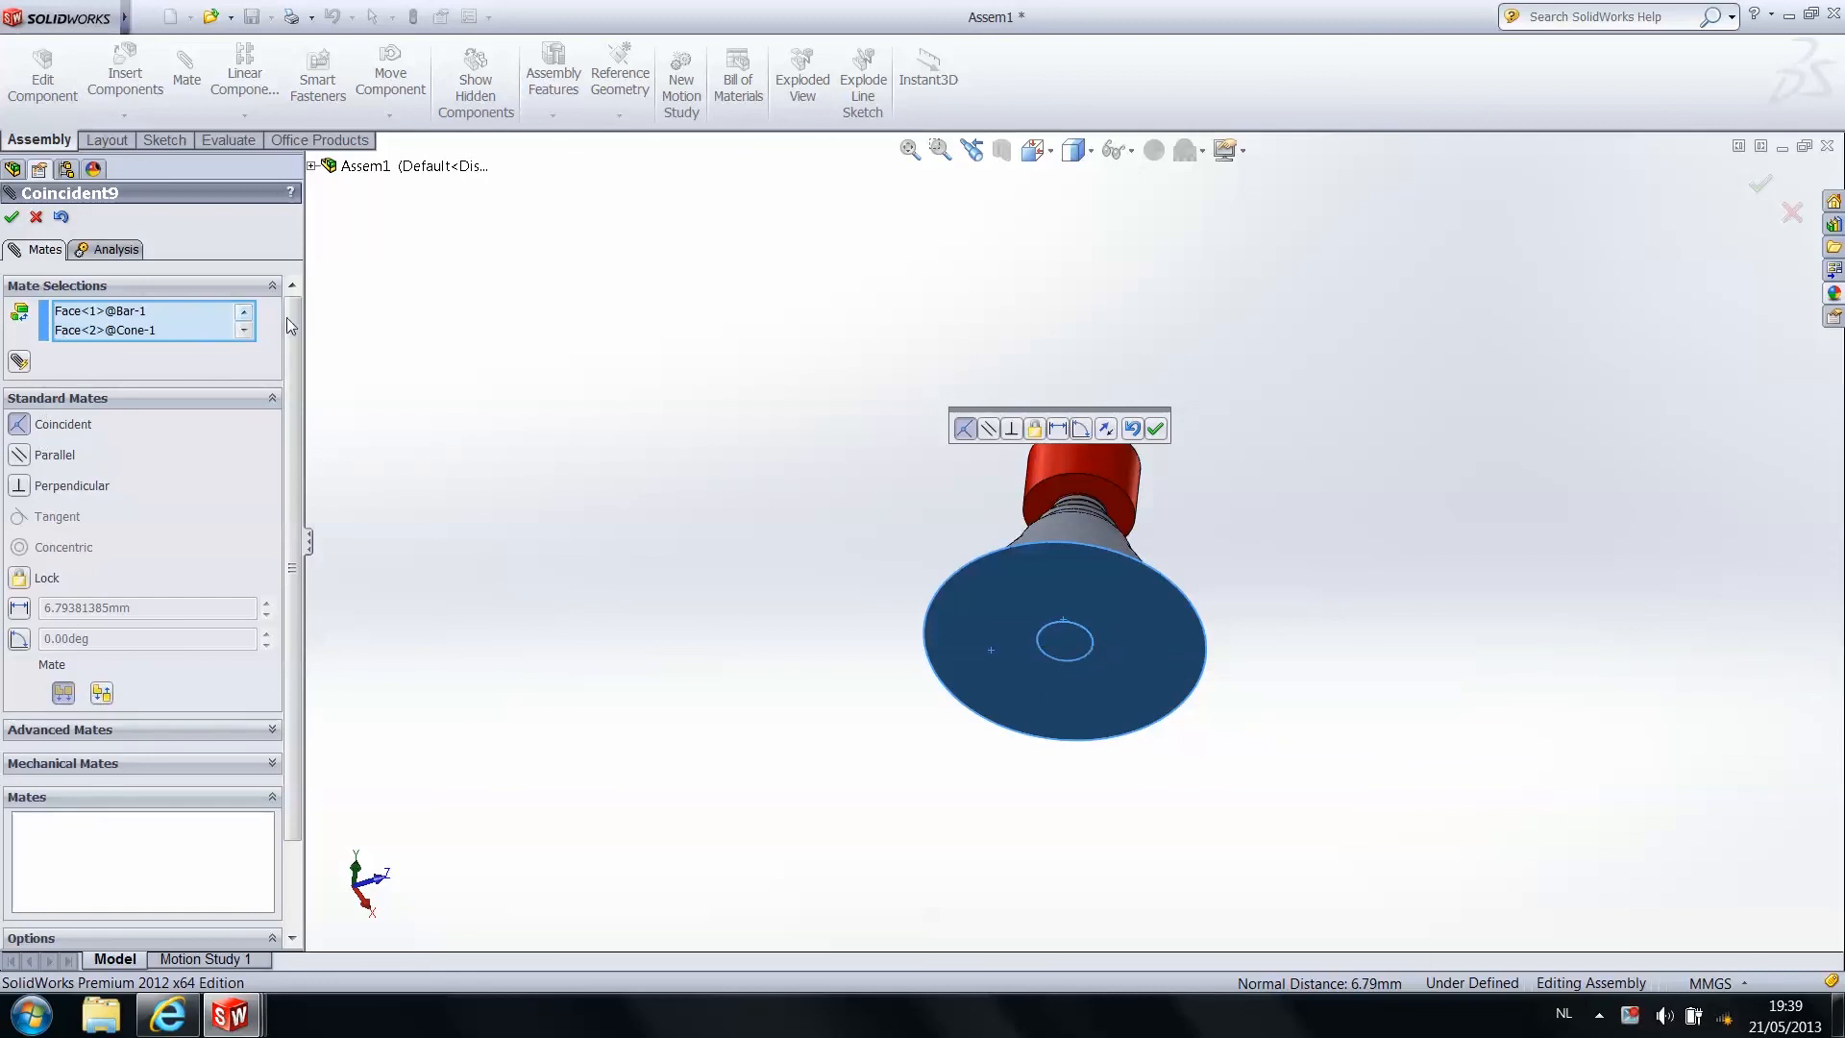
pyautogui.moveTo(291, 313); pyautogui.dragTo(322, 262)
pyautogui.moveTo(827, 452); pyautogui.dragTo(1024, 665, button='middle')
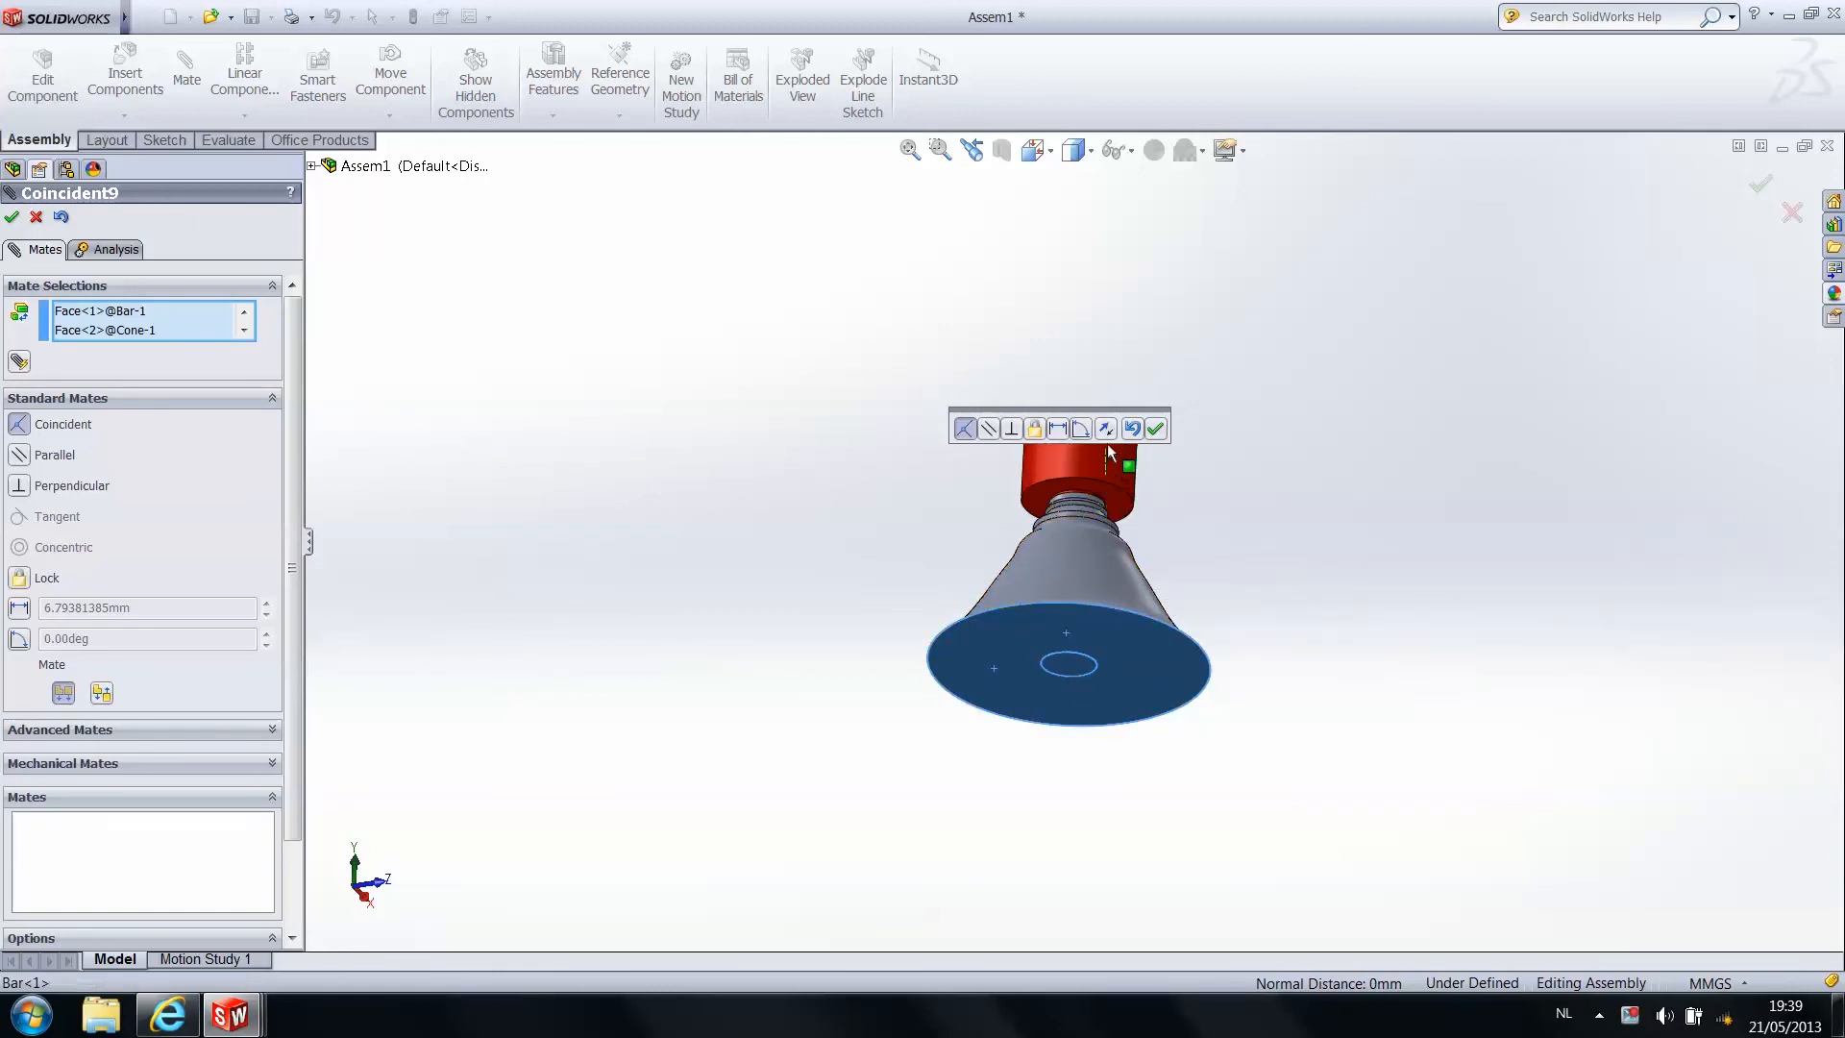
pyautogui.click(1112, 410)
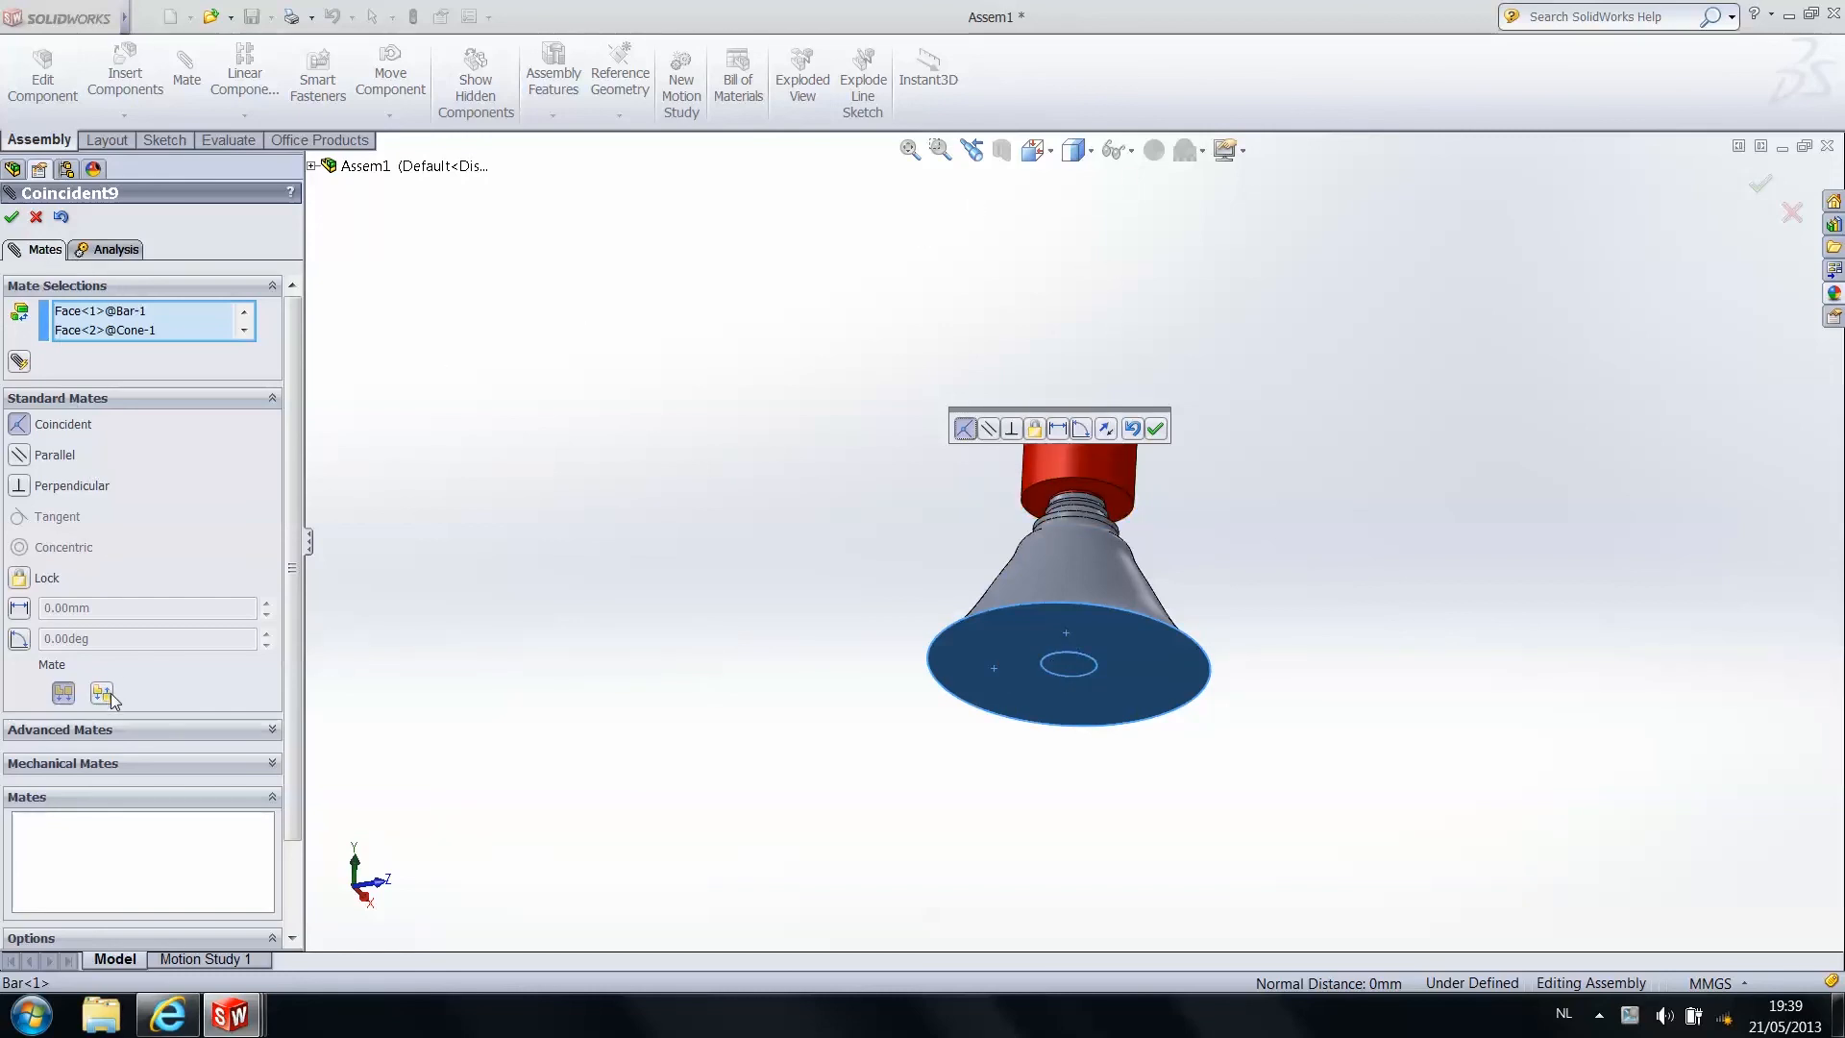
# Change the mate to an advanced limit Distance mate between the two faces, with a distance of 5 mm
pyautogui.click(272, 730)
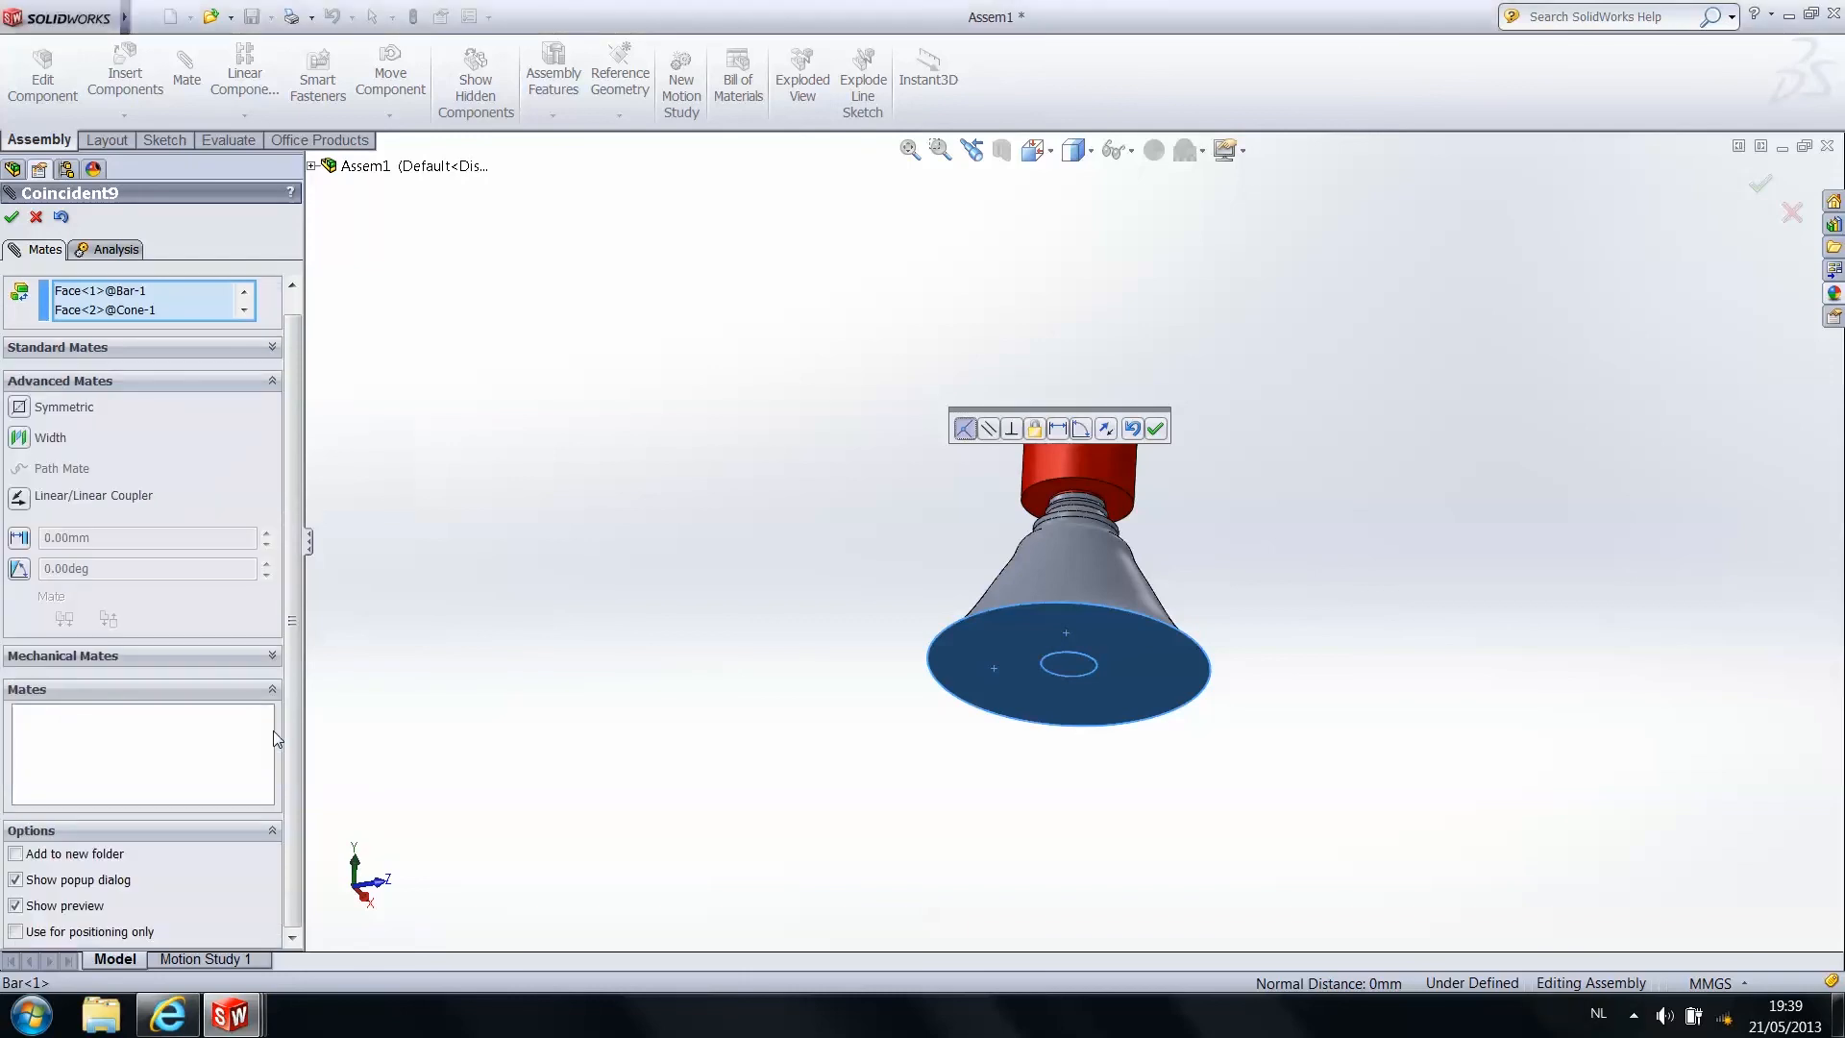
pyautogui.click(19, 538)
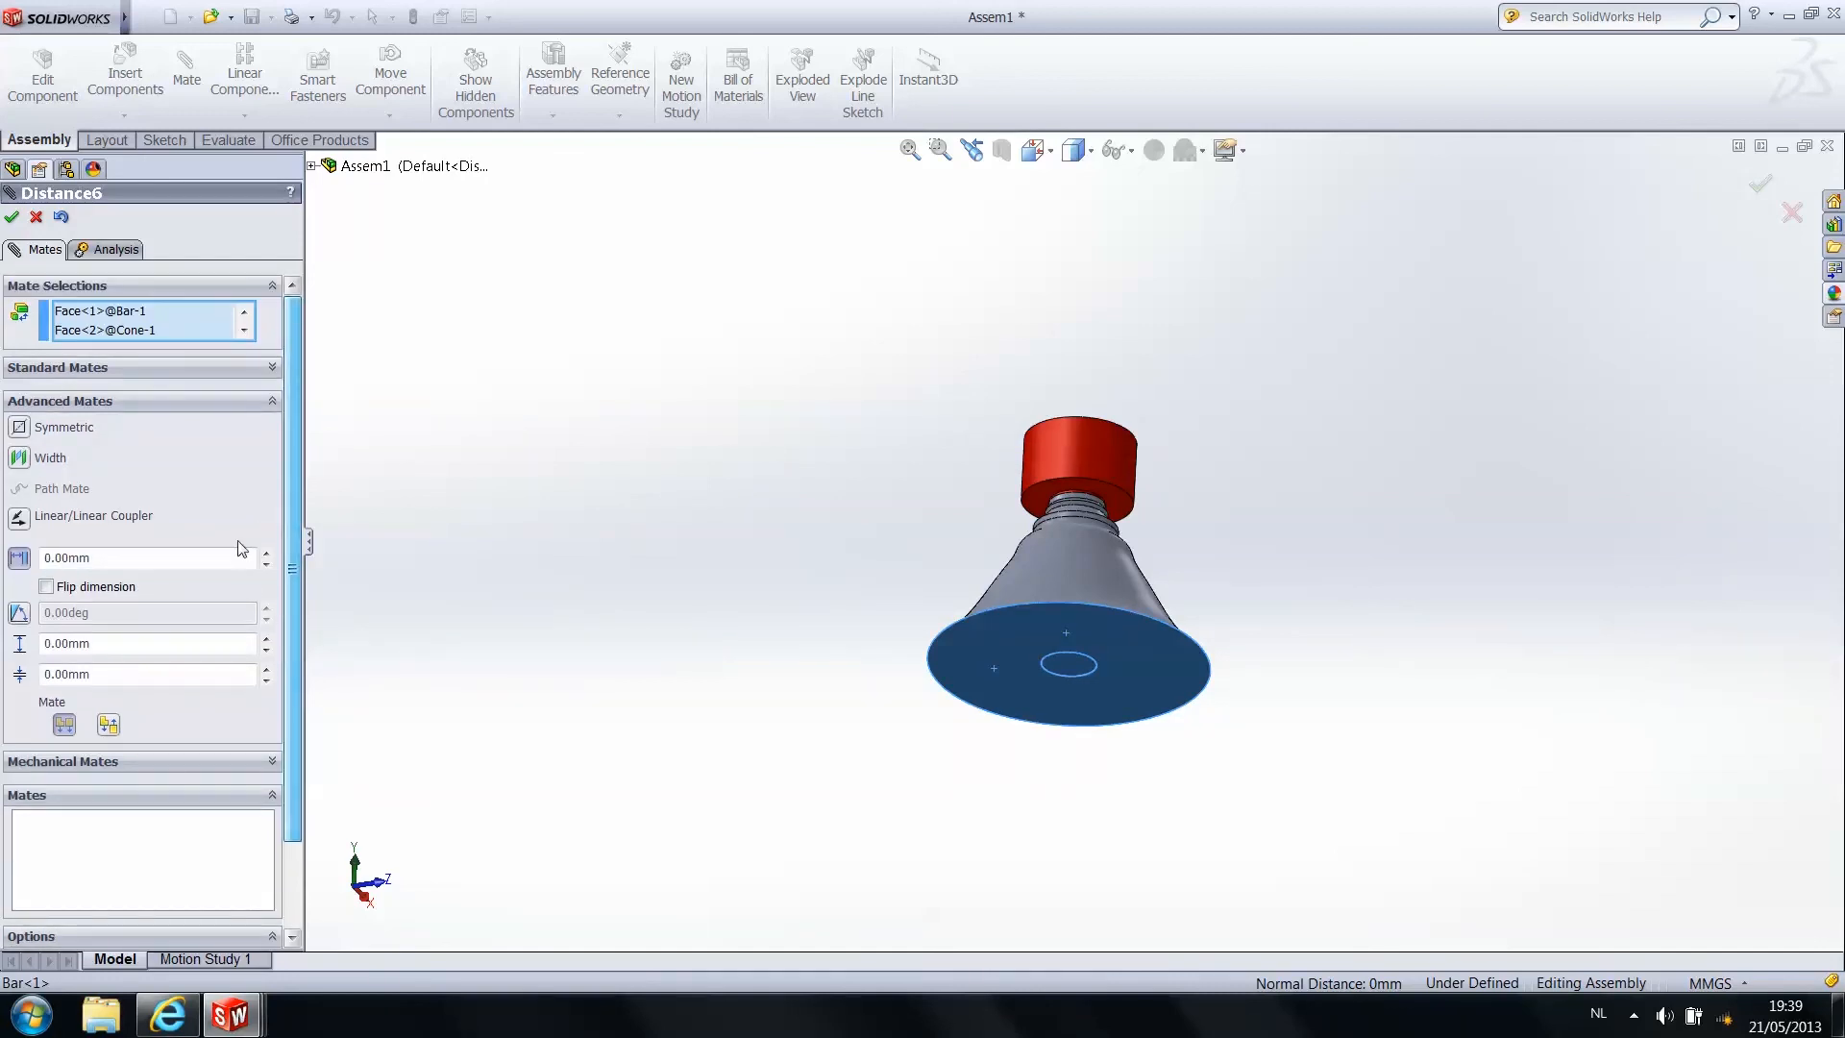
pyautogui.click(116, 559)
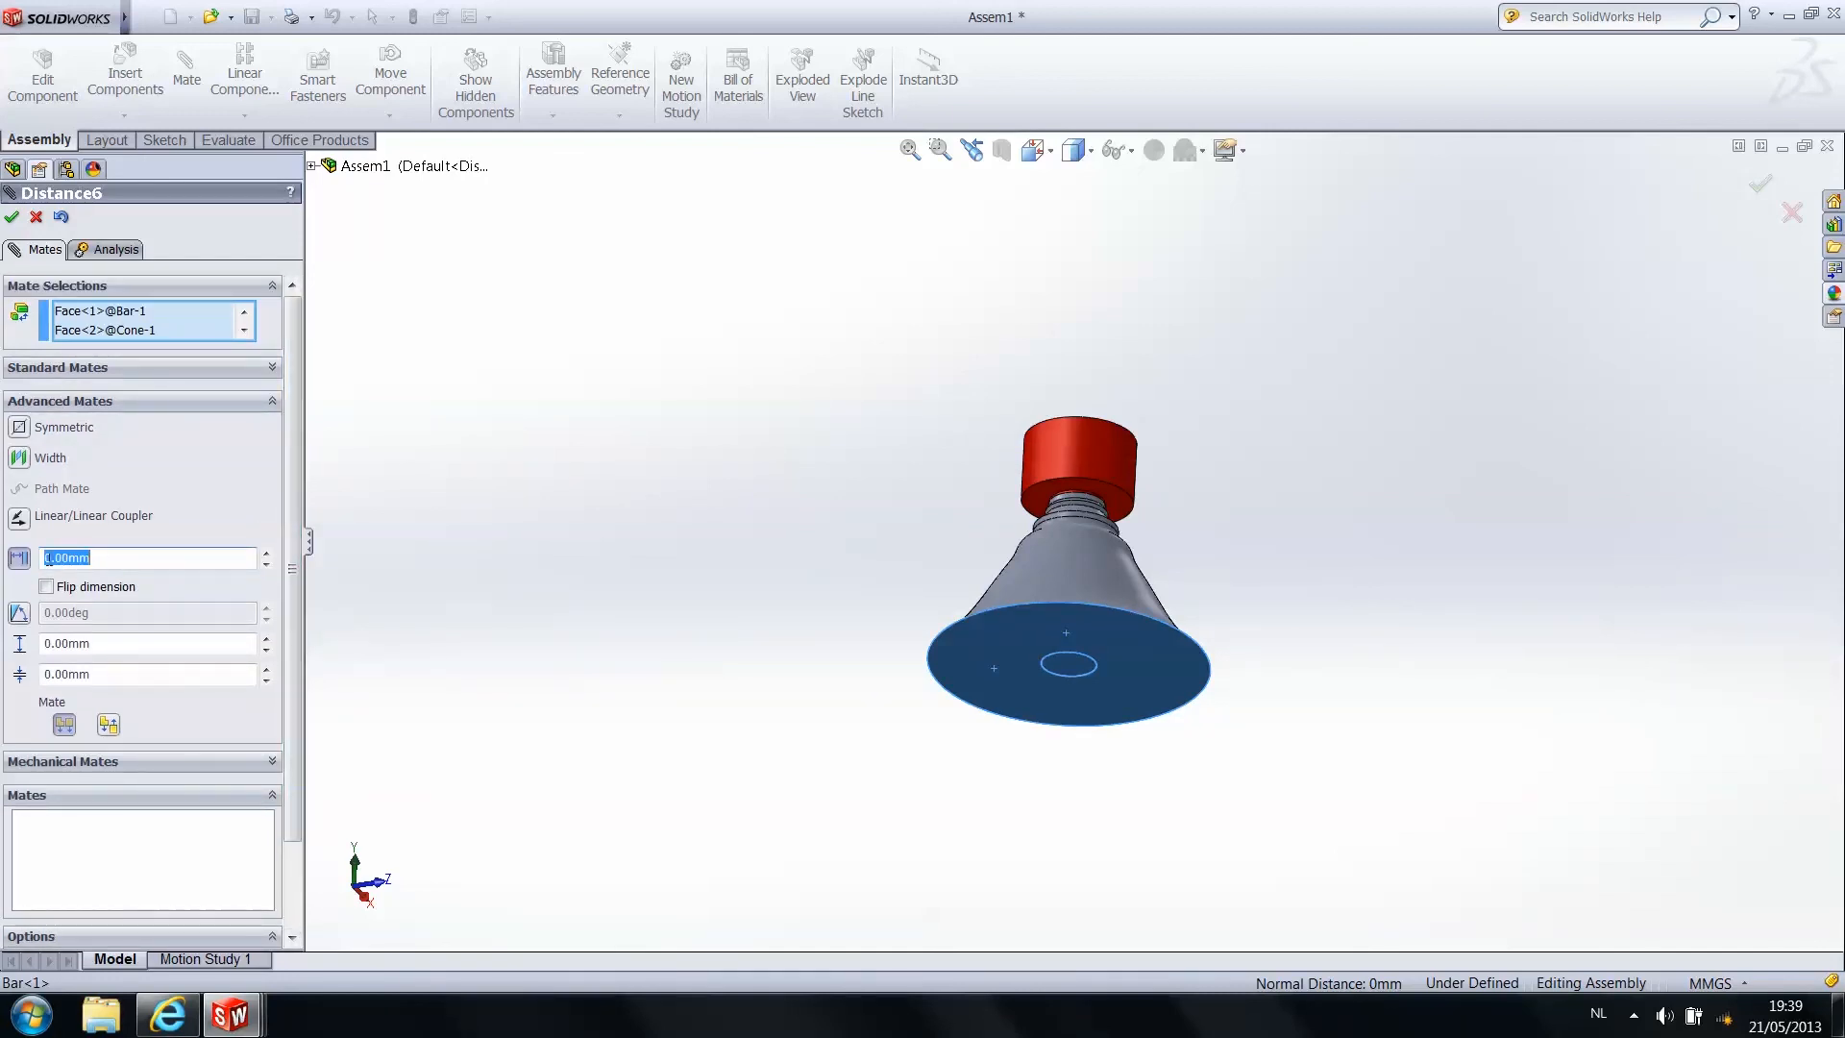
pyautogui.click(84, 558)
pyautogui.write('5')
pyautogui.press('Return')
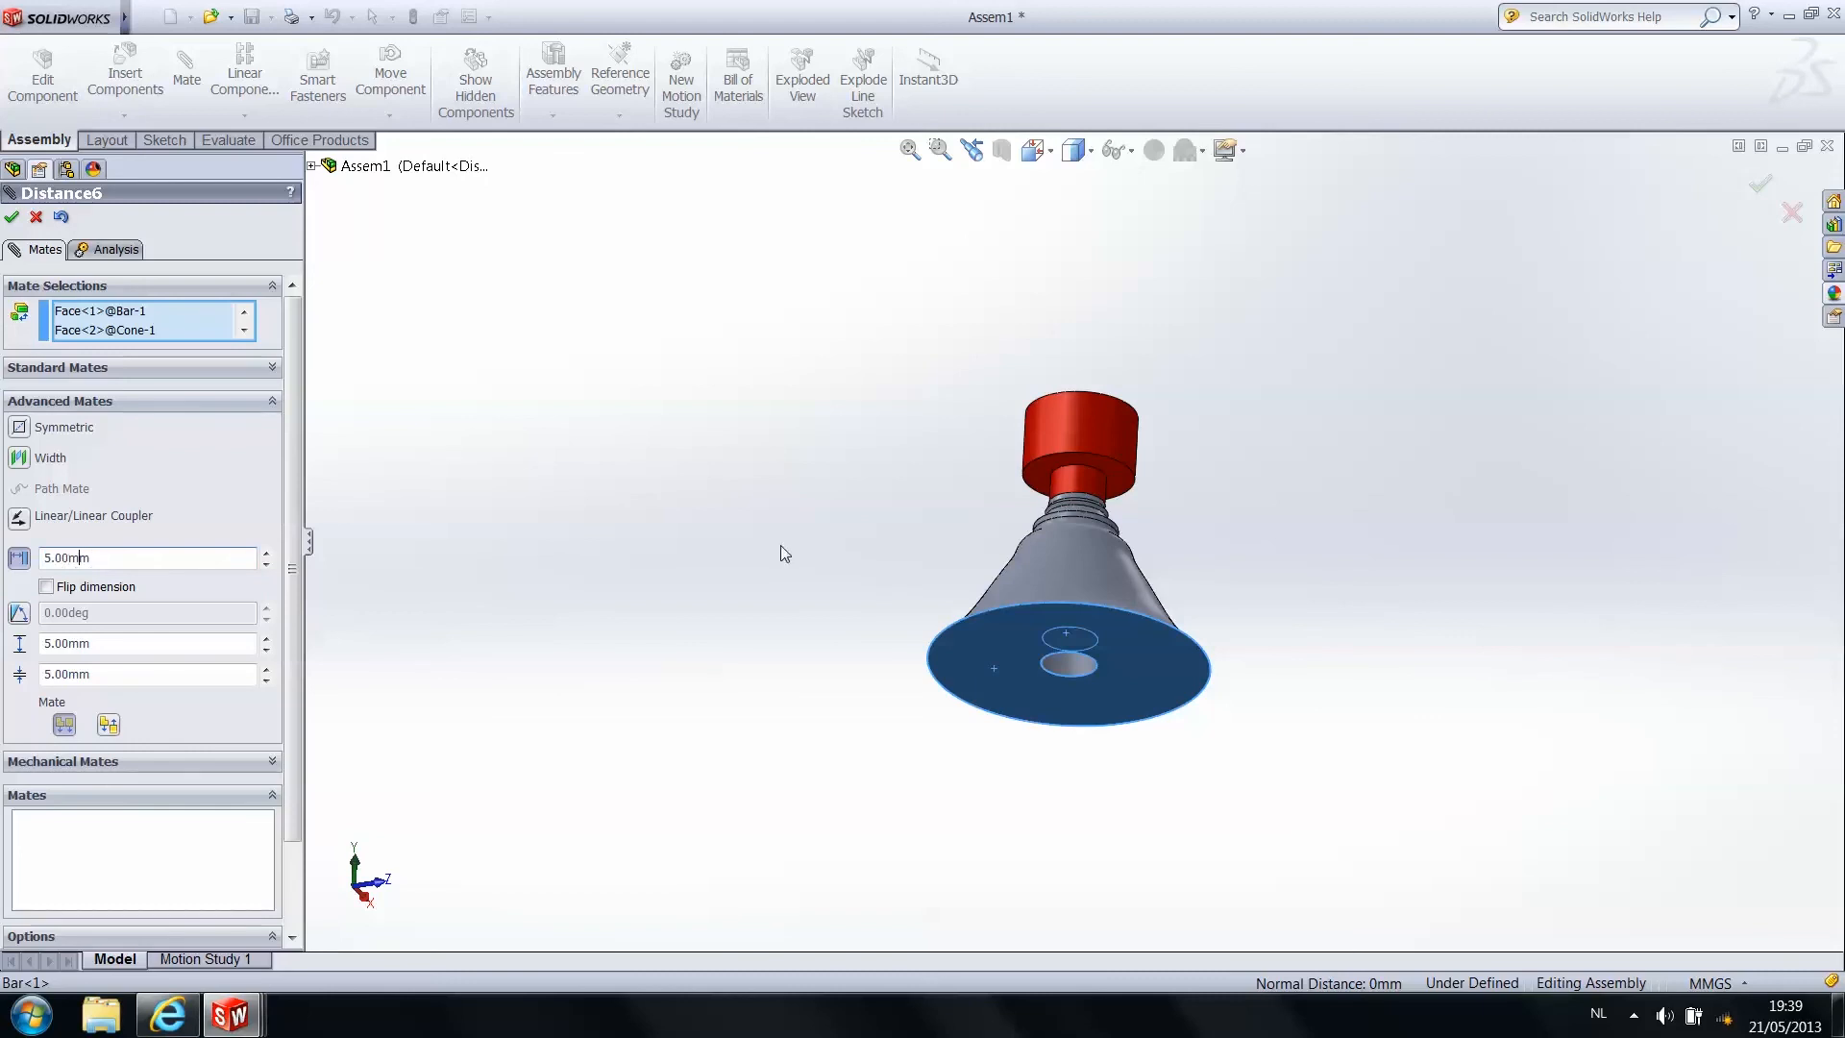
pyautogui.moveTo(861, 547); pyautogui.dragTo(1032, 596, button='middle')
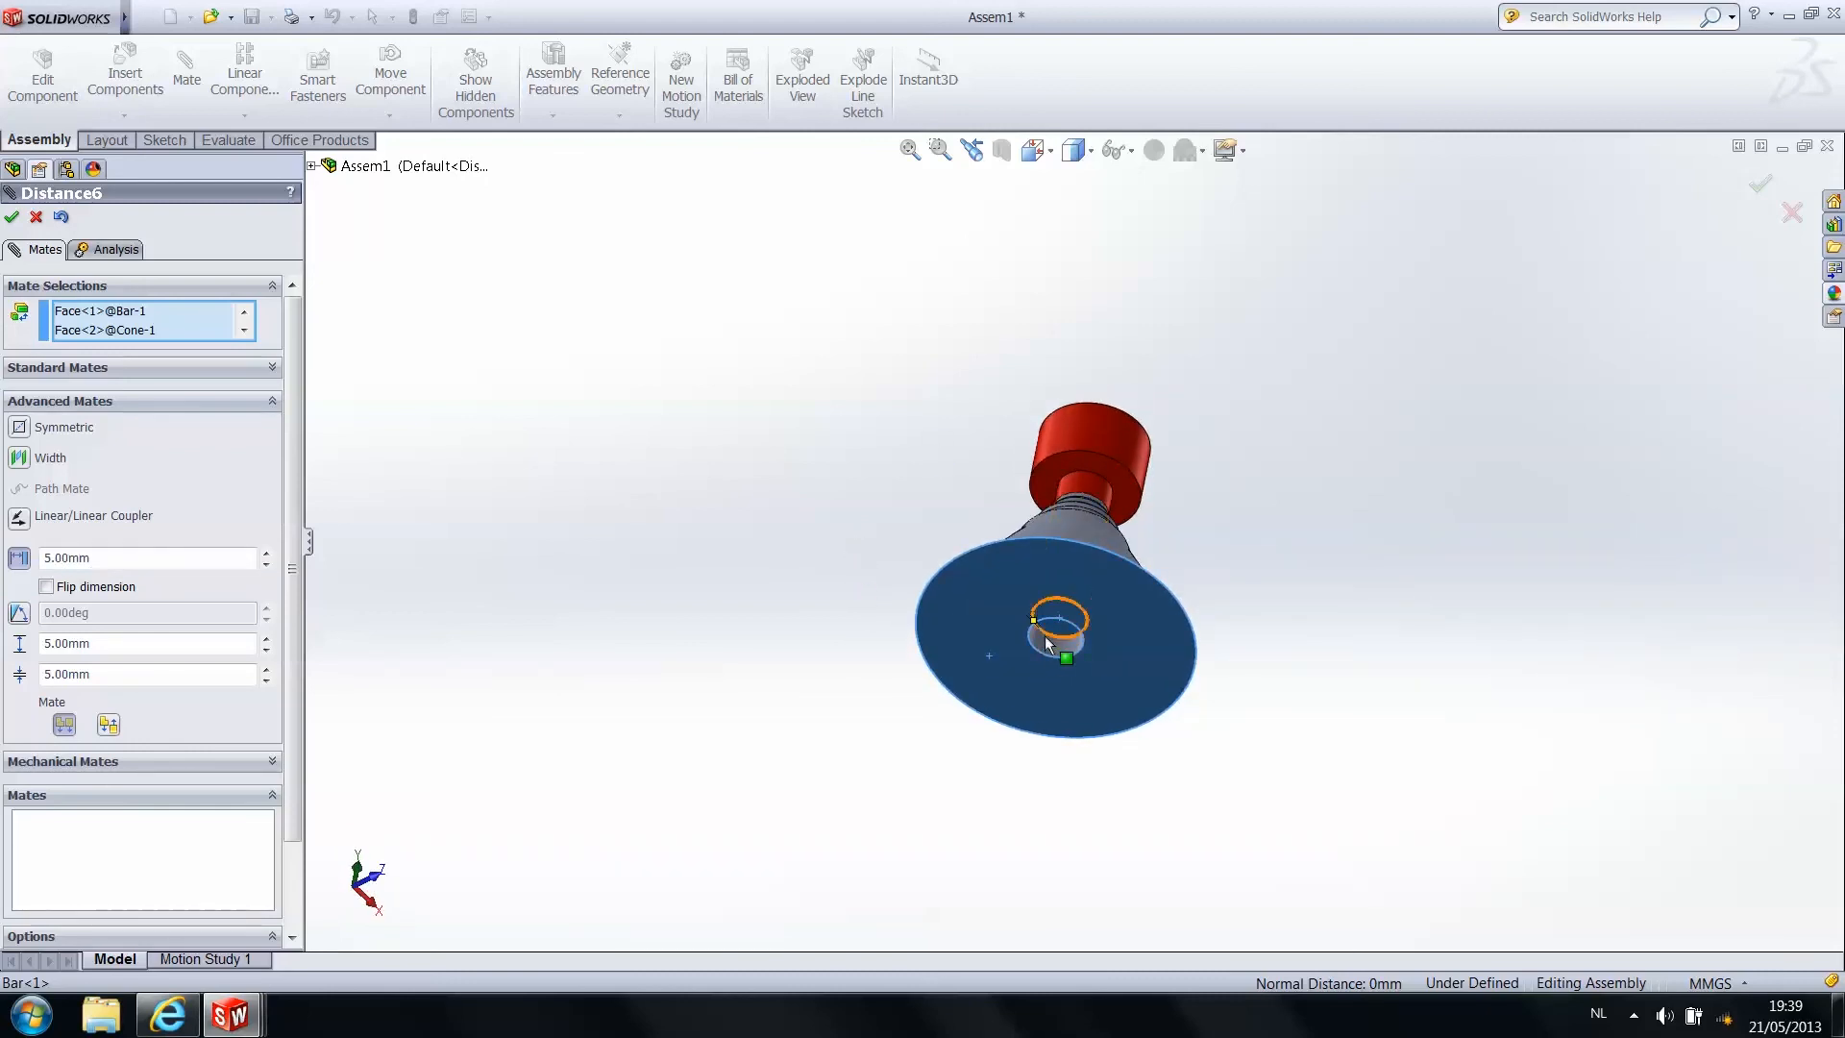
pyautogui.moveTo(673, 534); pyautogui.dragTo(699, 562, button='middle')
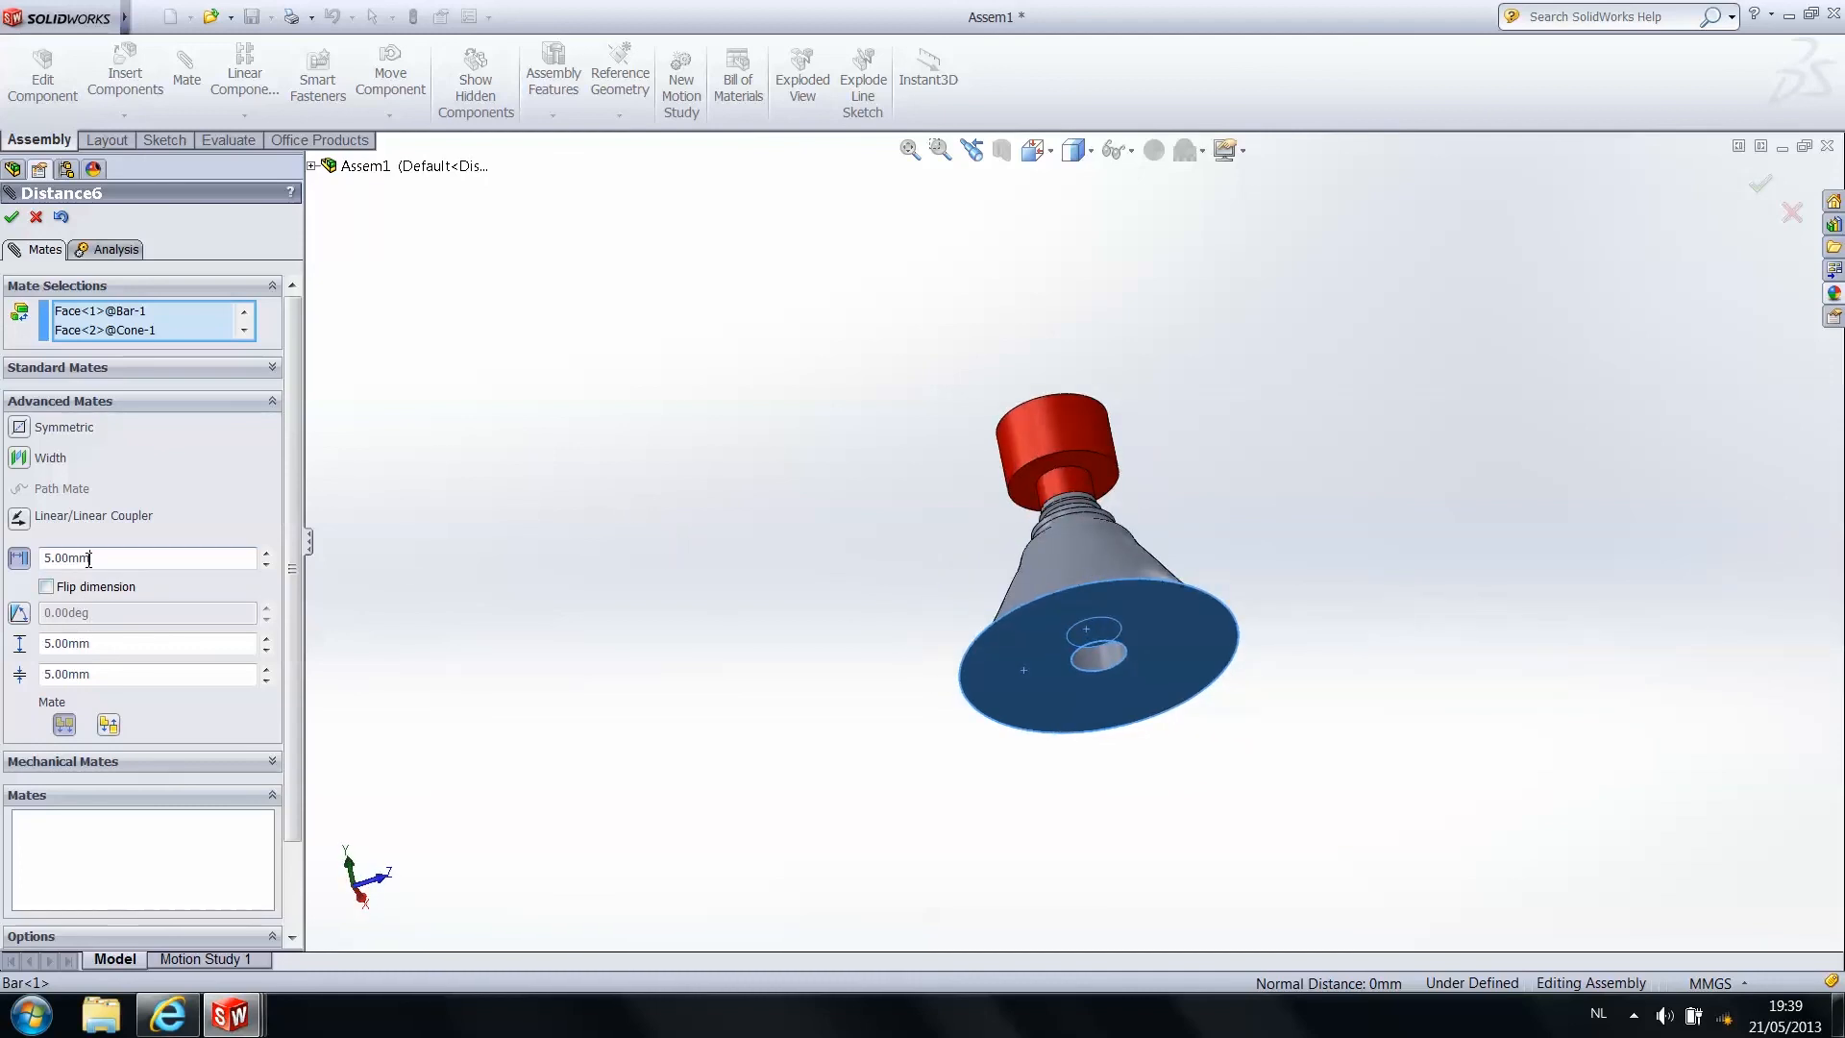
# Set the limit mate's distance to 0 mm, enter a larger maximum value for the Bar's travel, and accept the mate
pyautogui.press('Return')
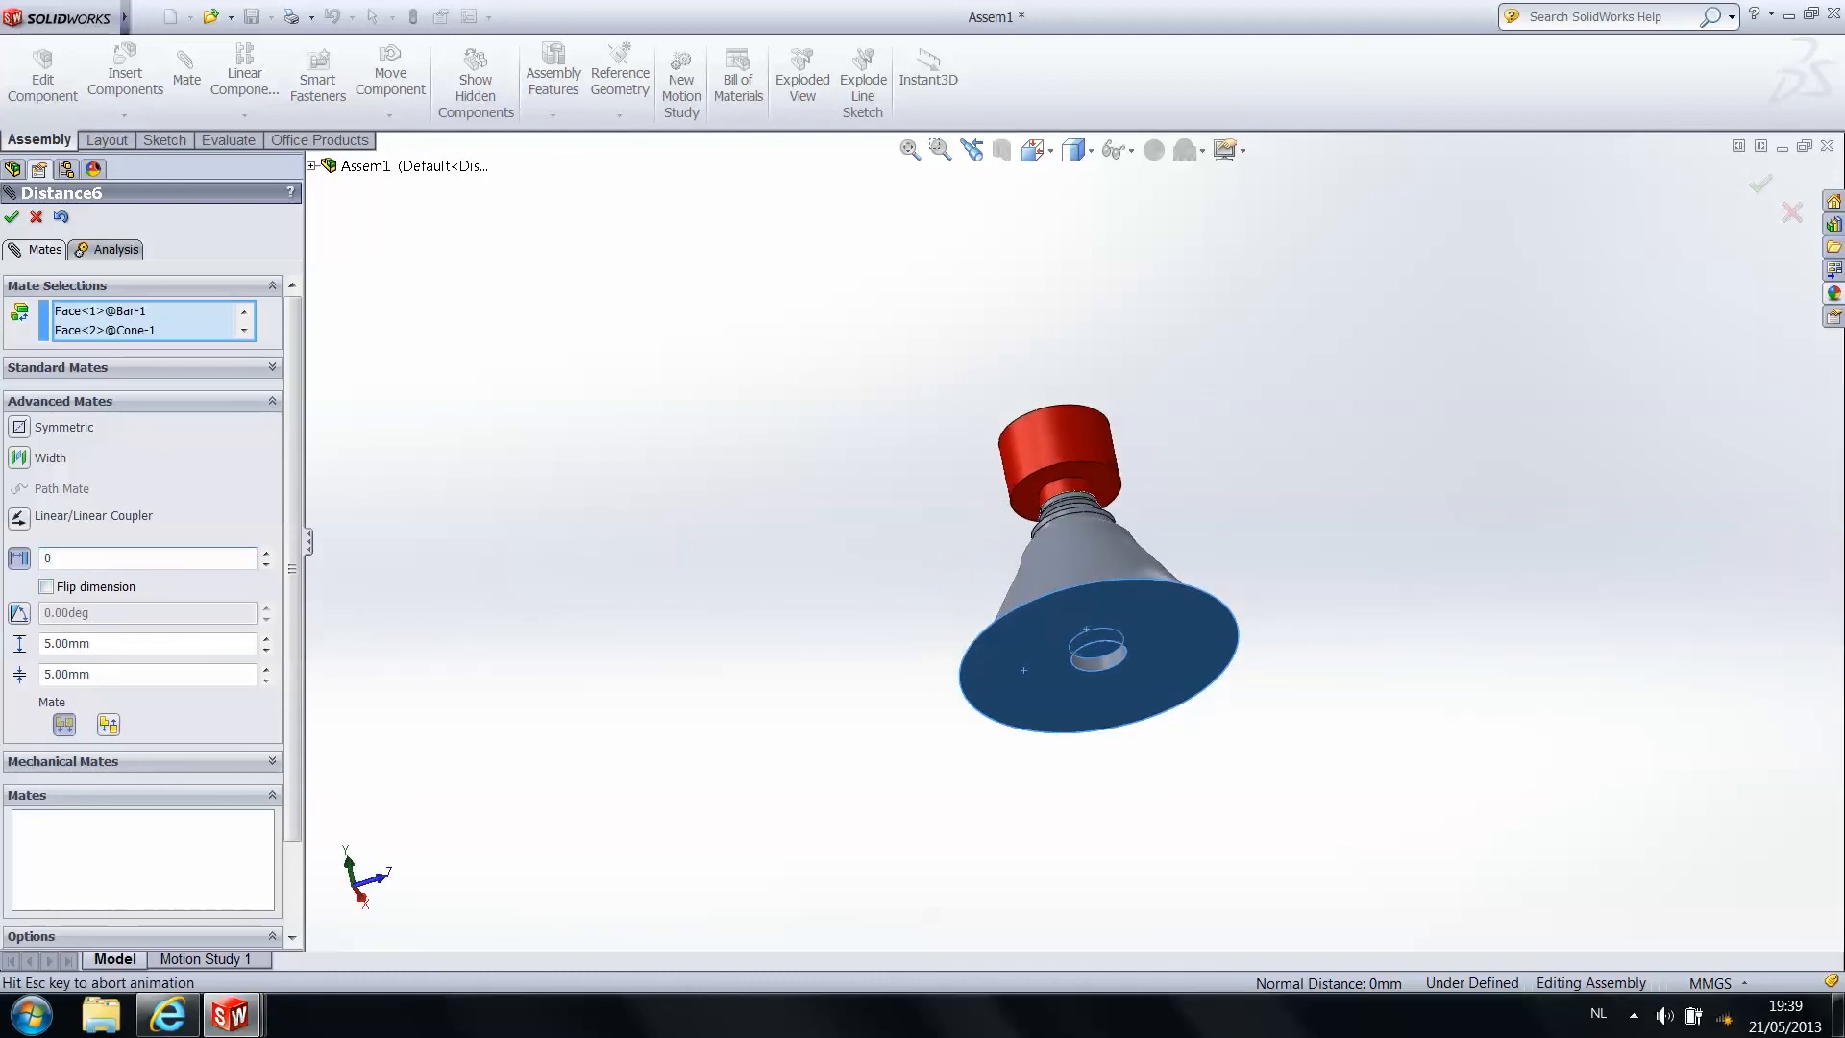
pyautogui.moveTo(690, 541)
pyautogui.mouseDown(button='middle')
pyautogui.moveTo(631, 630)
pyautogui.moveTo(679, 613)
pyautogui.moveTo(706, 544)
pyautogui.mouseUp(button='middle')
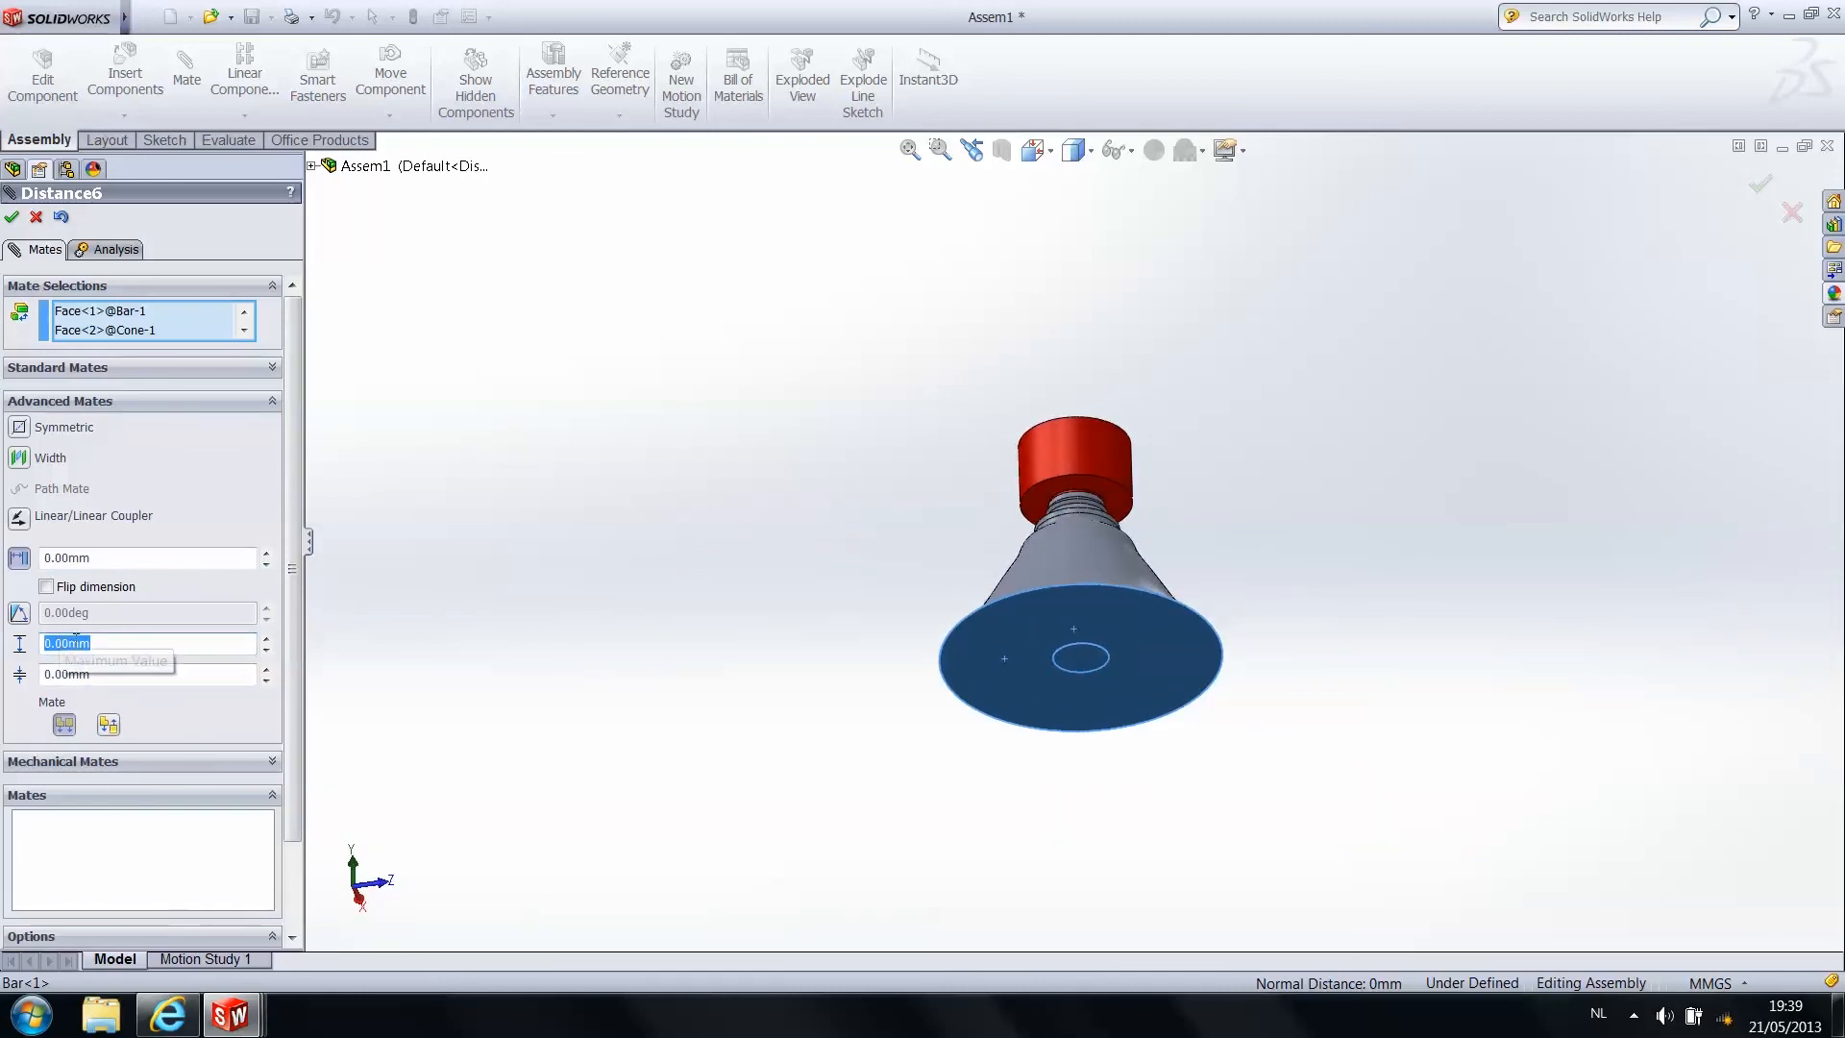
pyautogui.click(64, 673)
pyautogui.doubleClick(64, 674)
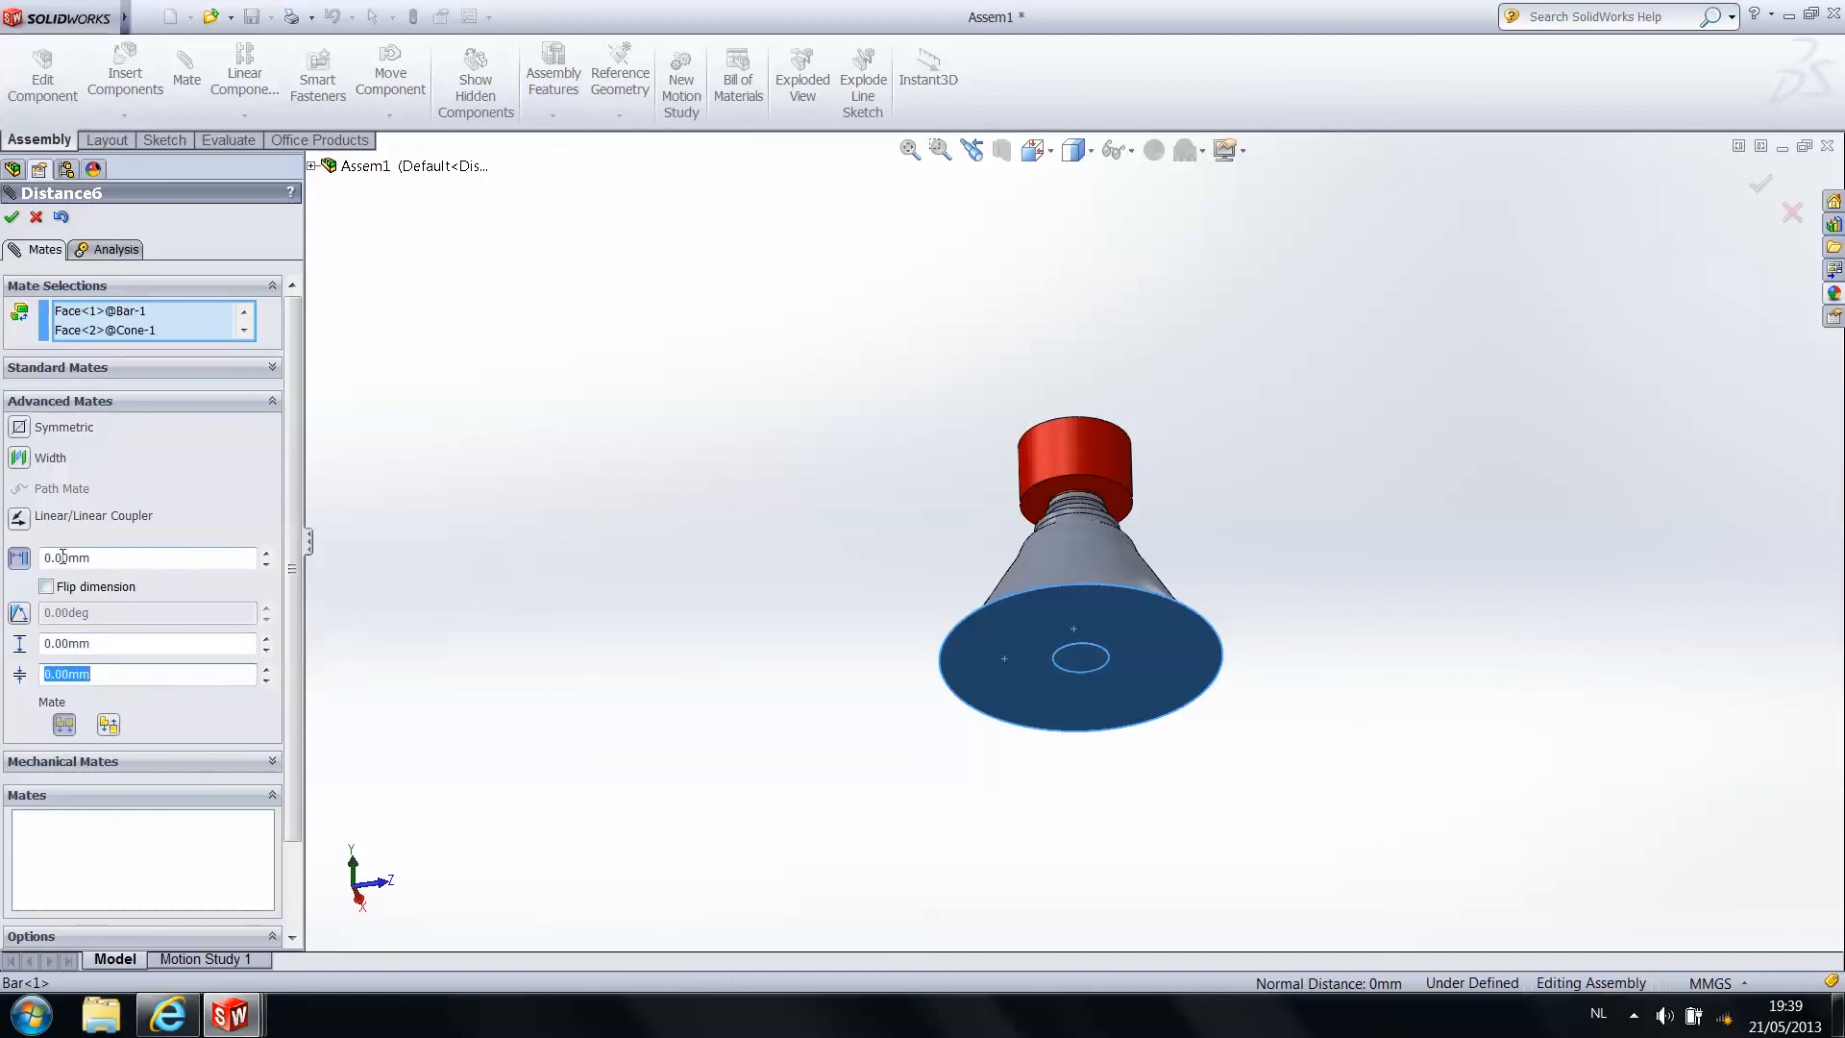
pyautogui.doubleClick(65, 643)
pyautogui.moveTo(843, 533); pyautogui.dragTo(803, 691, button='middle')
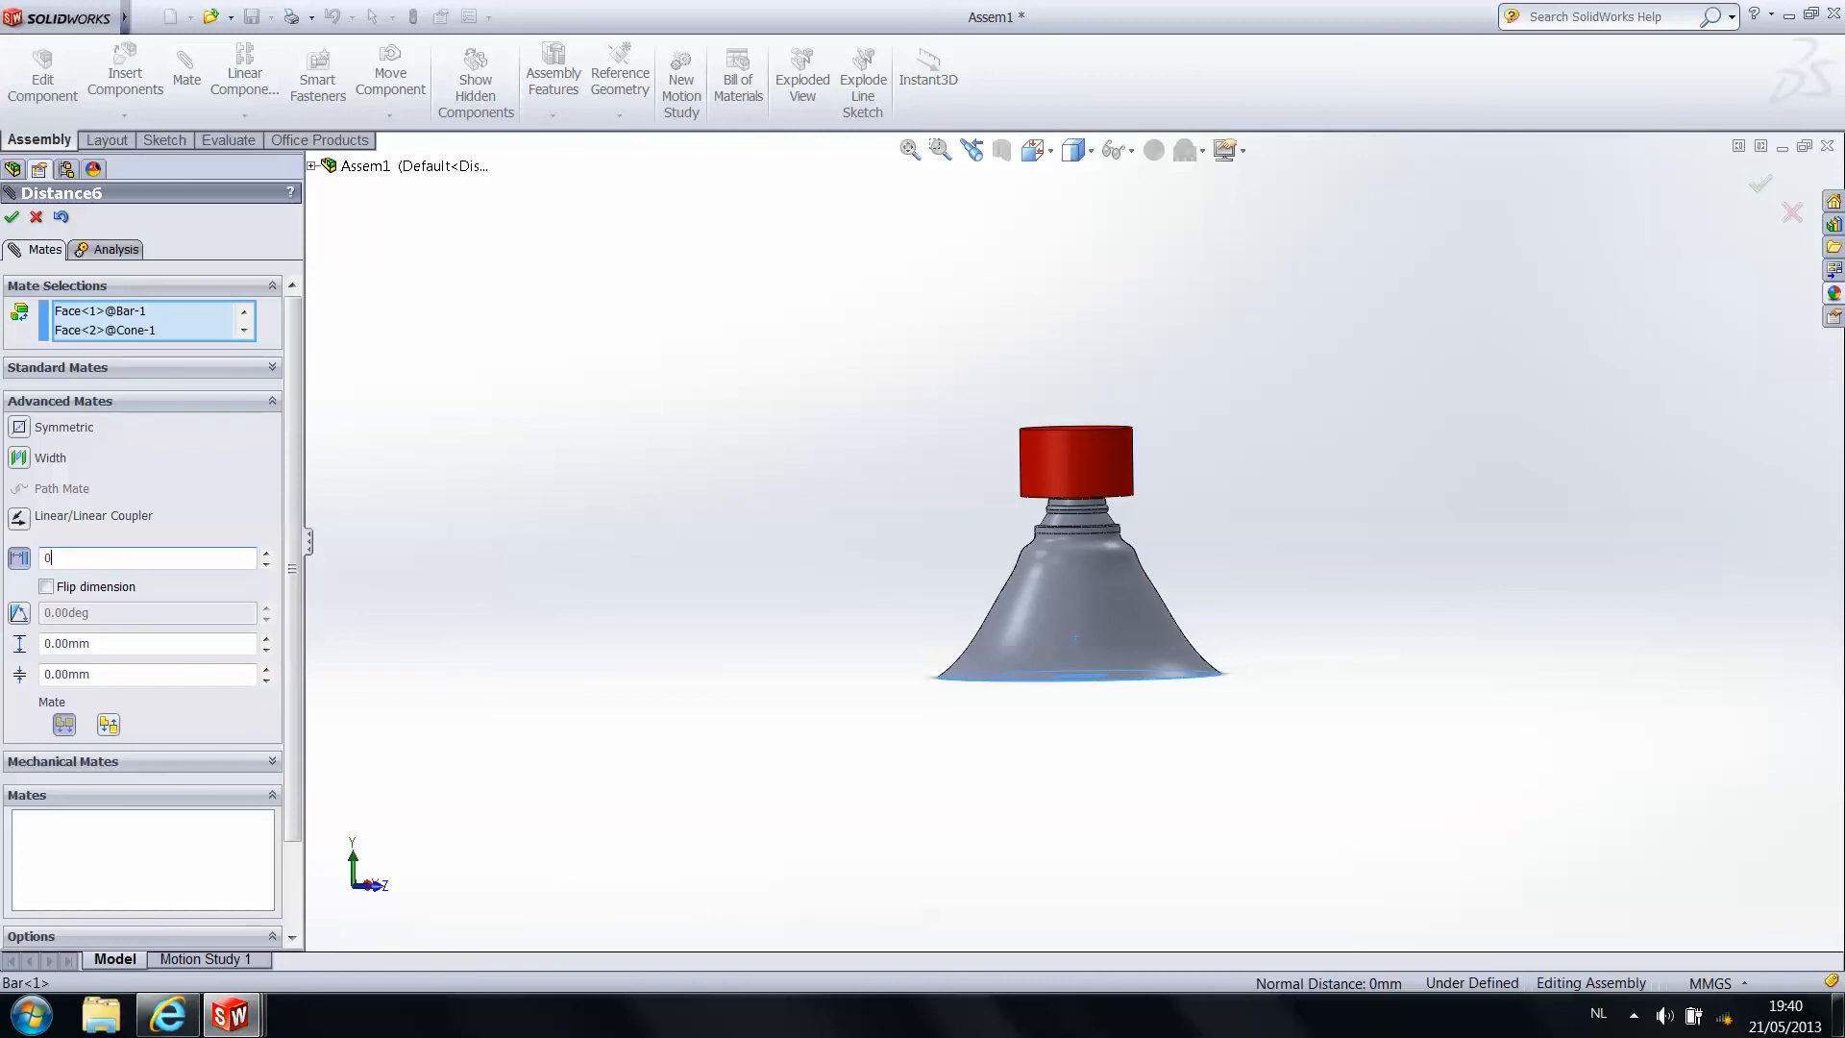
pyautogui.click(64, 642)
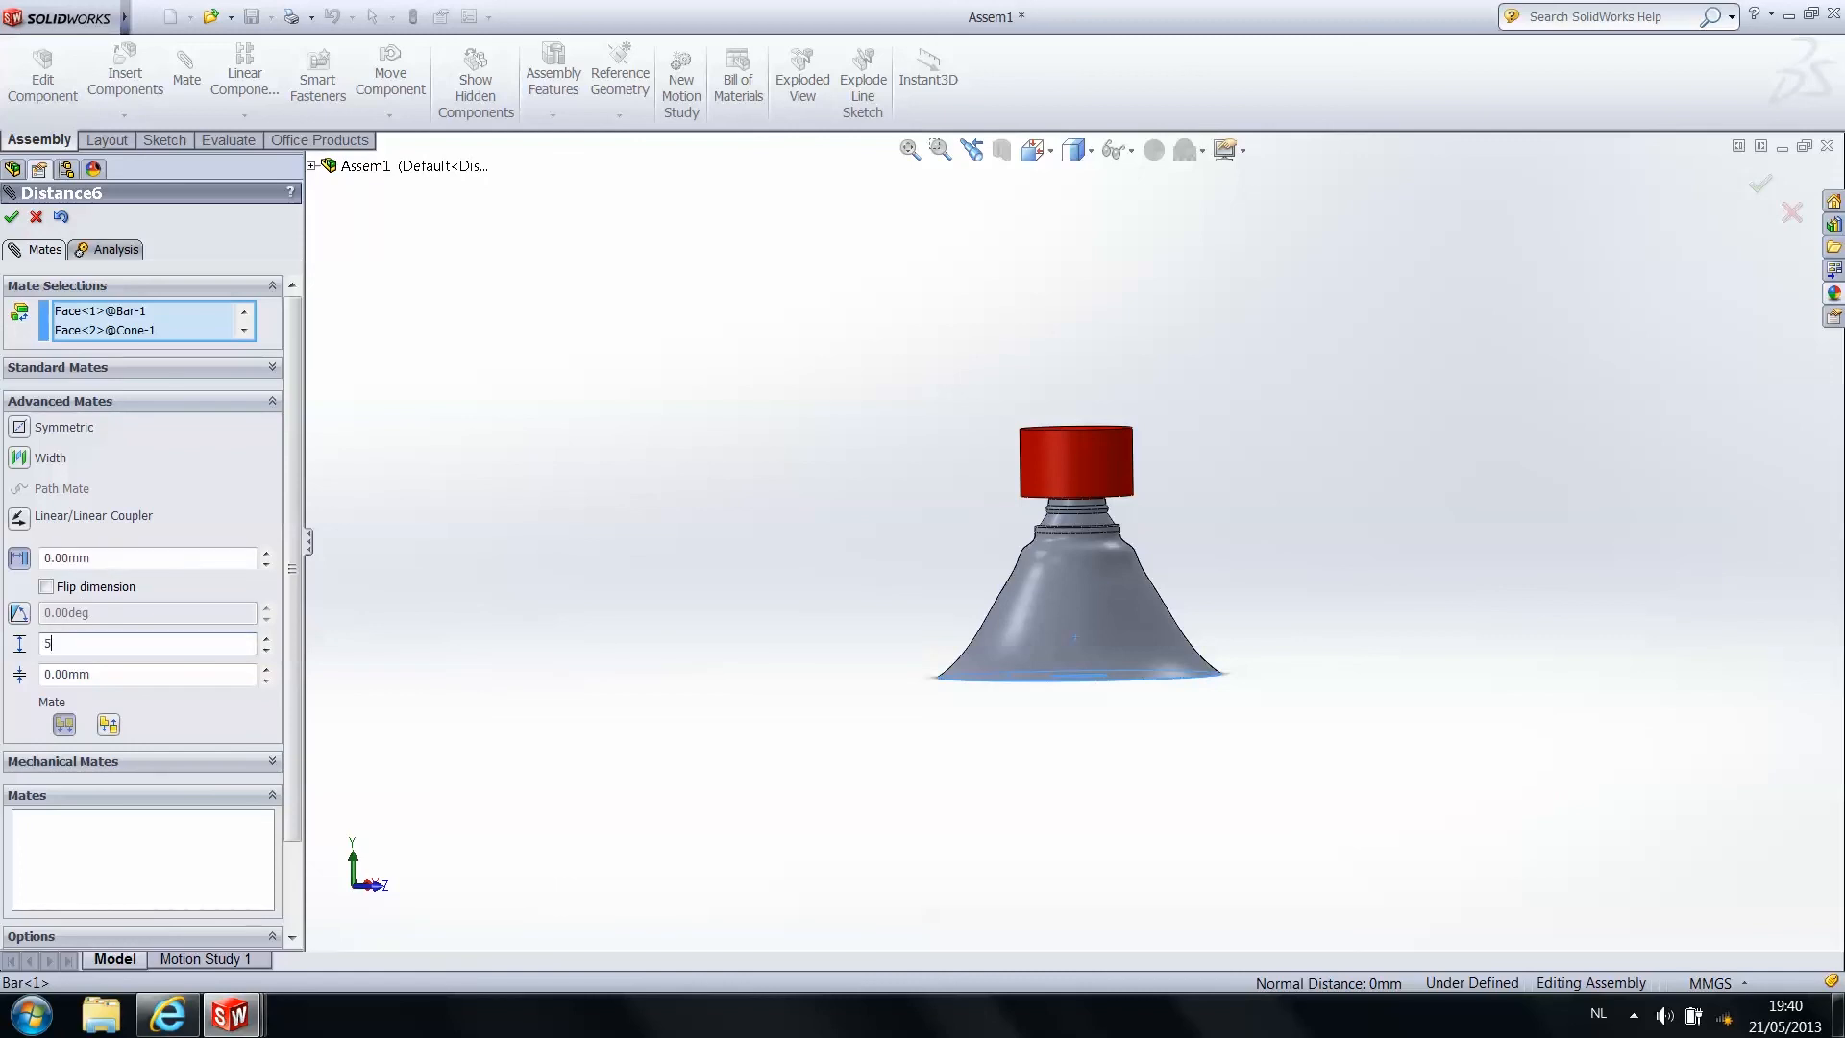
pyautogui.click(12, 216)
pyautogui.click(12, 216)
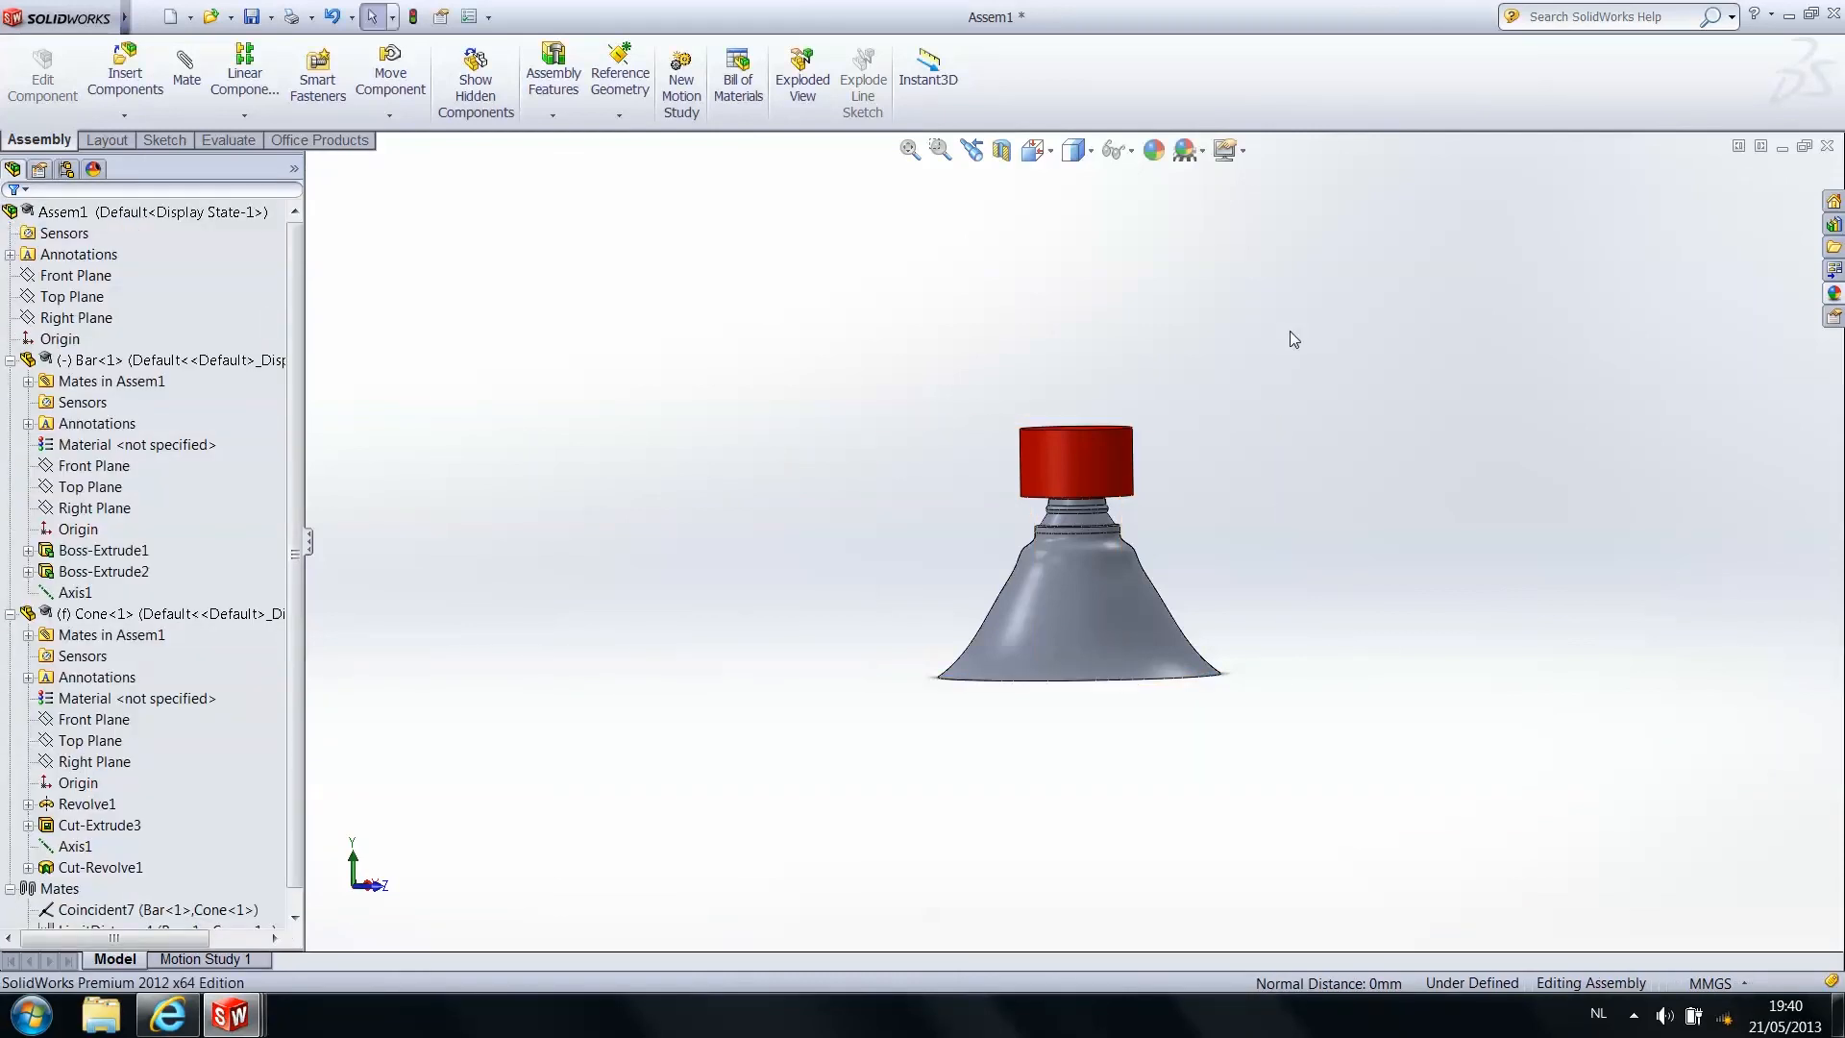
# Test the distance limits by dragging the Bar down against the Cone and up out of its neck
pyautogui.scroll(4, 1301, 366)
pyautogui.scroll(-5, 1280, 401)
pyautogui.scroll(3, 960, 682)
pyautogui.scroll(-3, 909, 730)
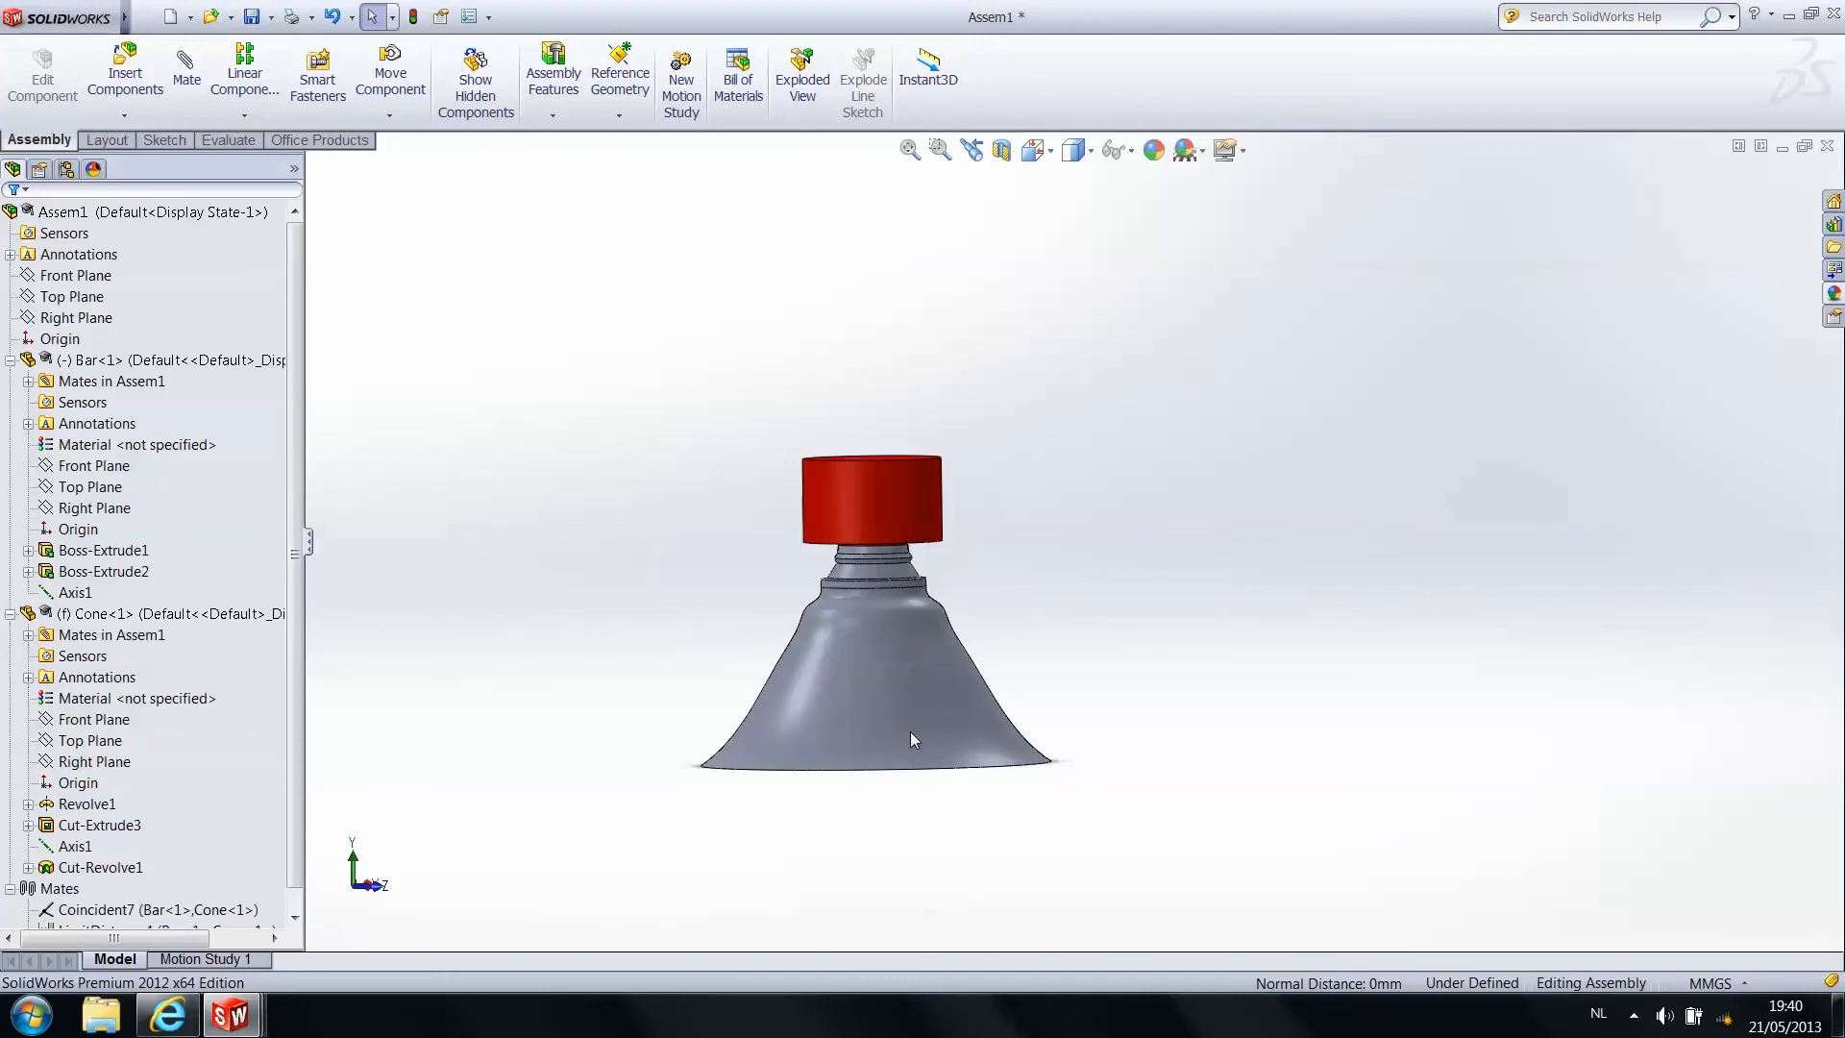
pyautogui.moveTo(1087, 513); pyautogui.dragTo(1052, 455, button='middle')
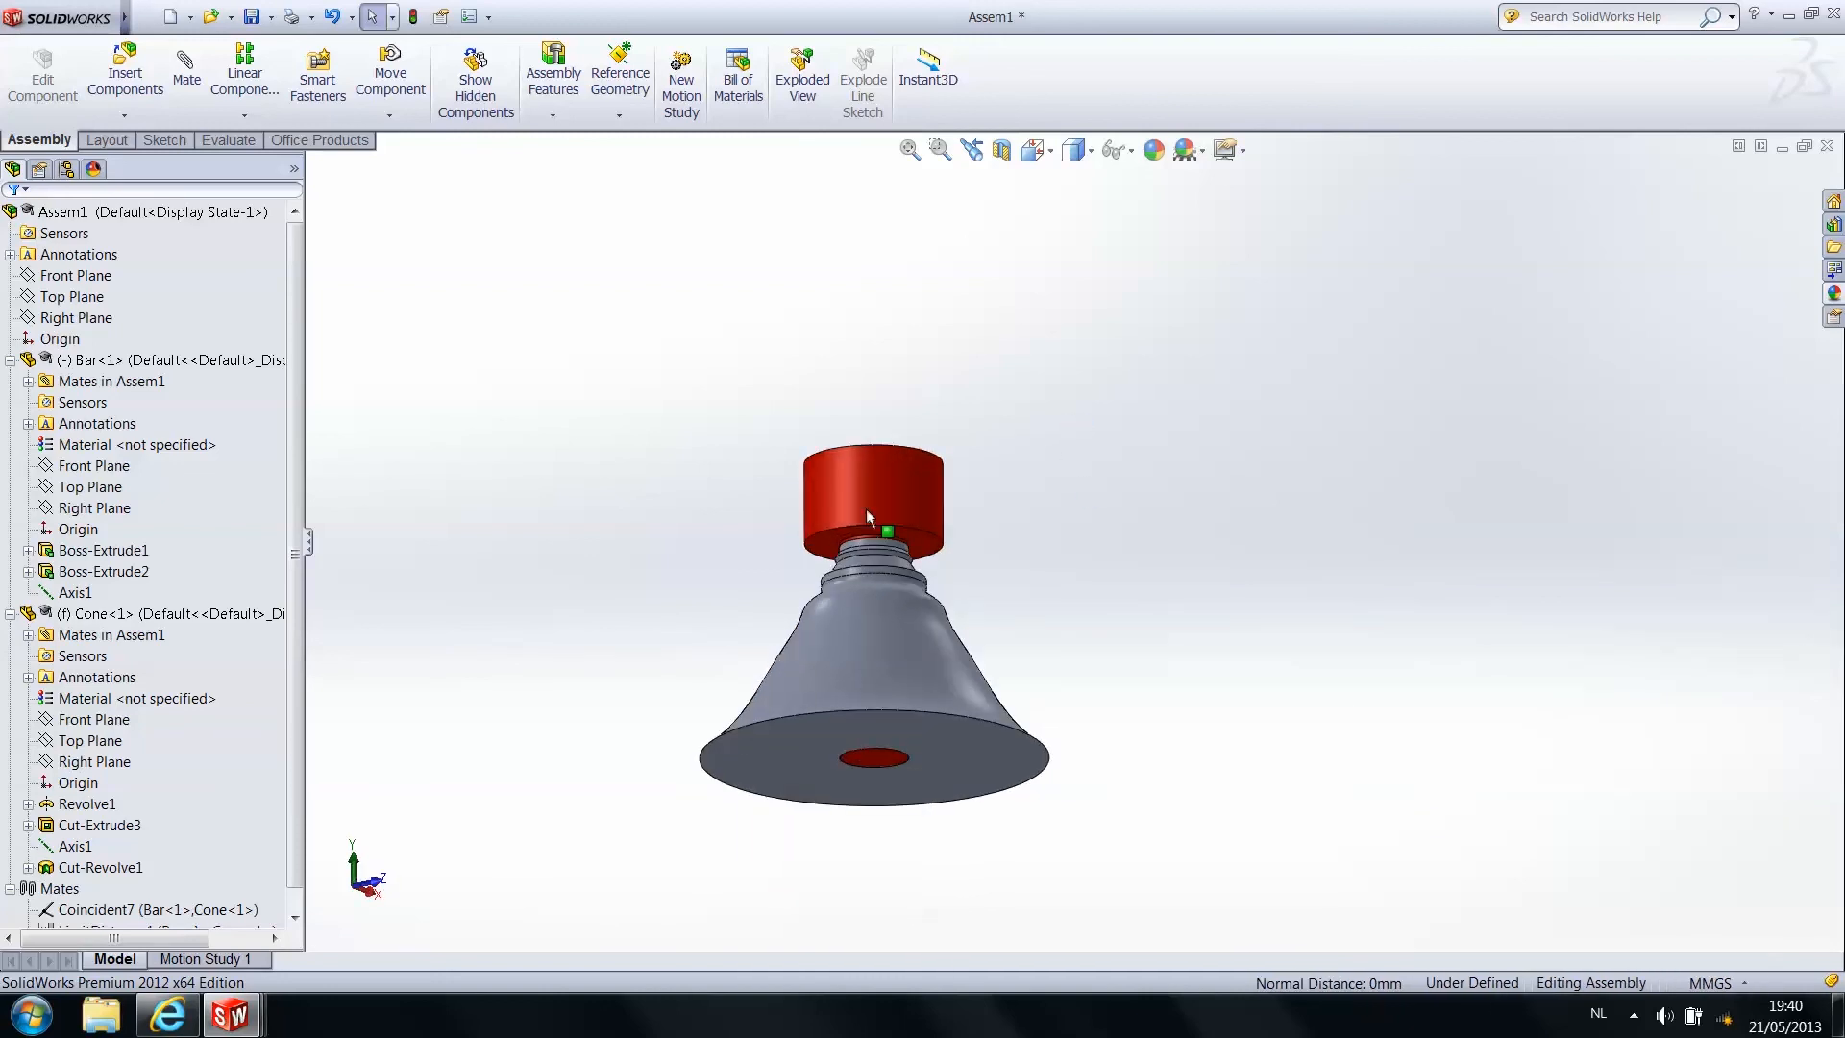
pyautogui.moveTo(863, 496); pyautogui.dragTo(862, 557)
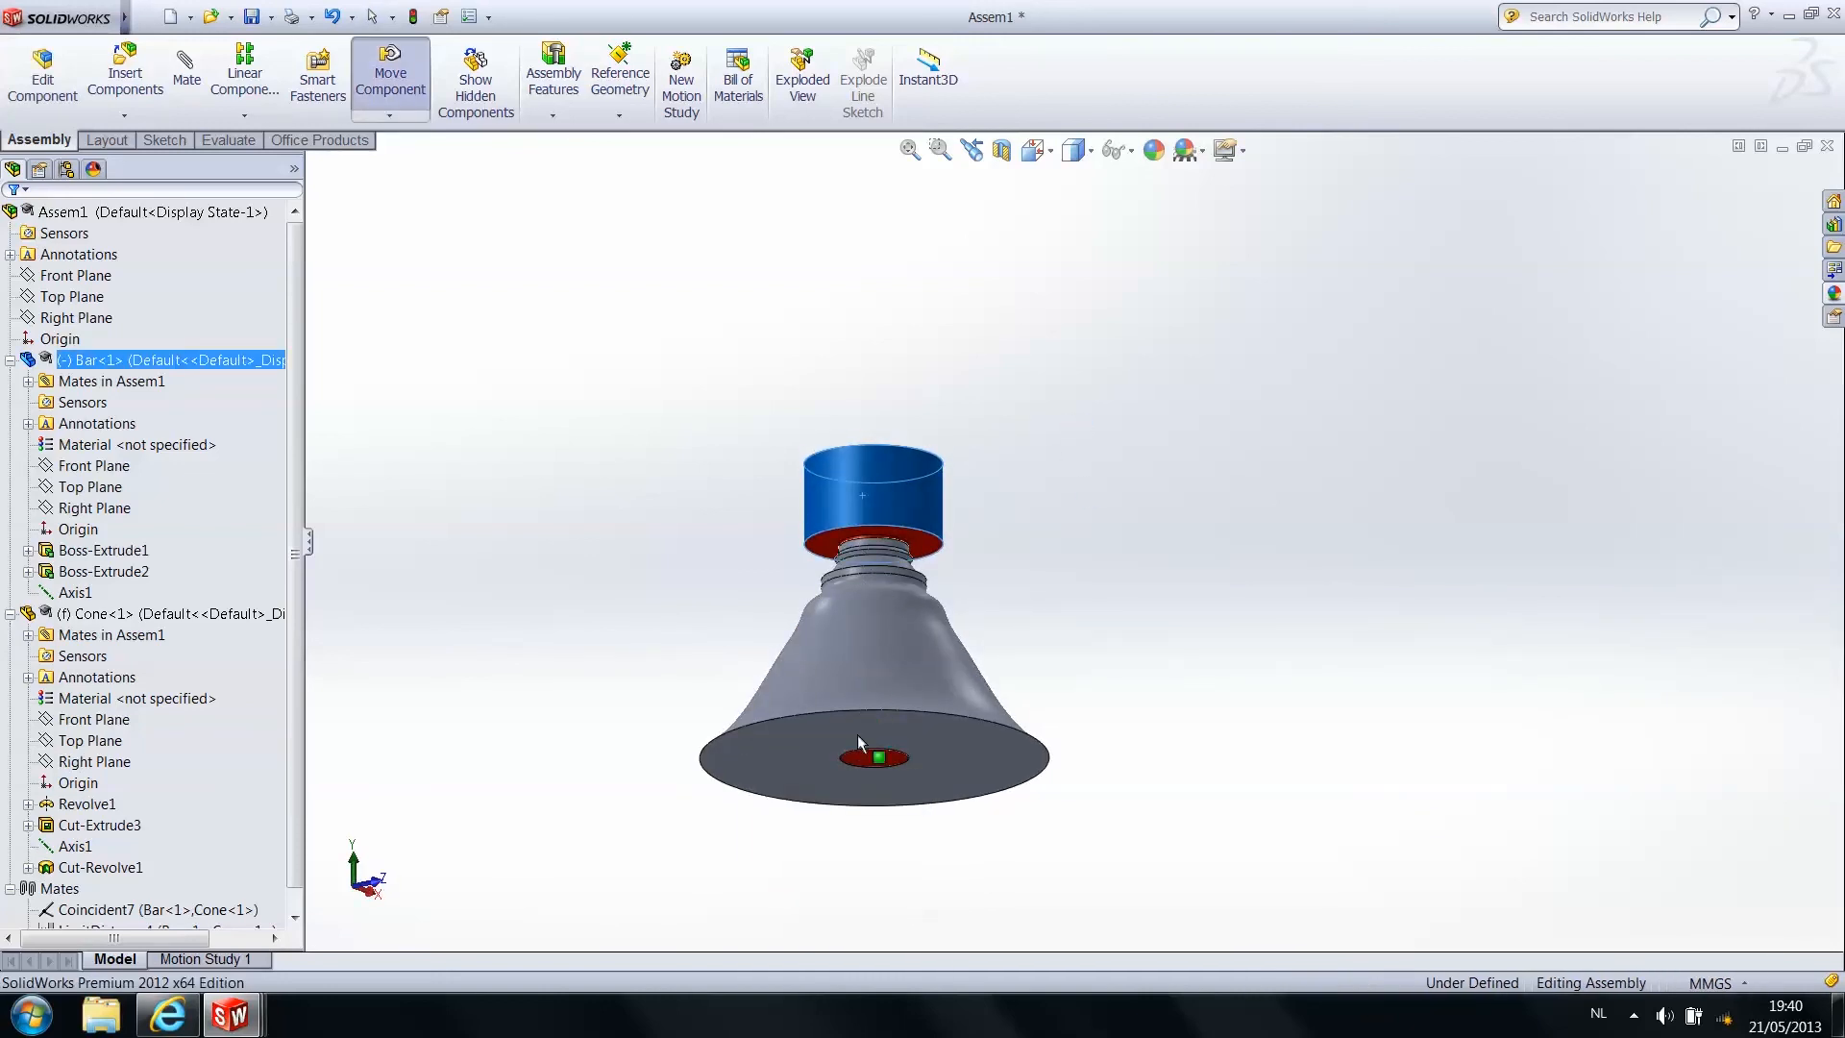
pyautogui.moveTo(860, 638); pyautogui.dragTo(880, 175)
pyautogui.press('Escape')
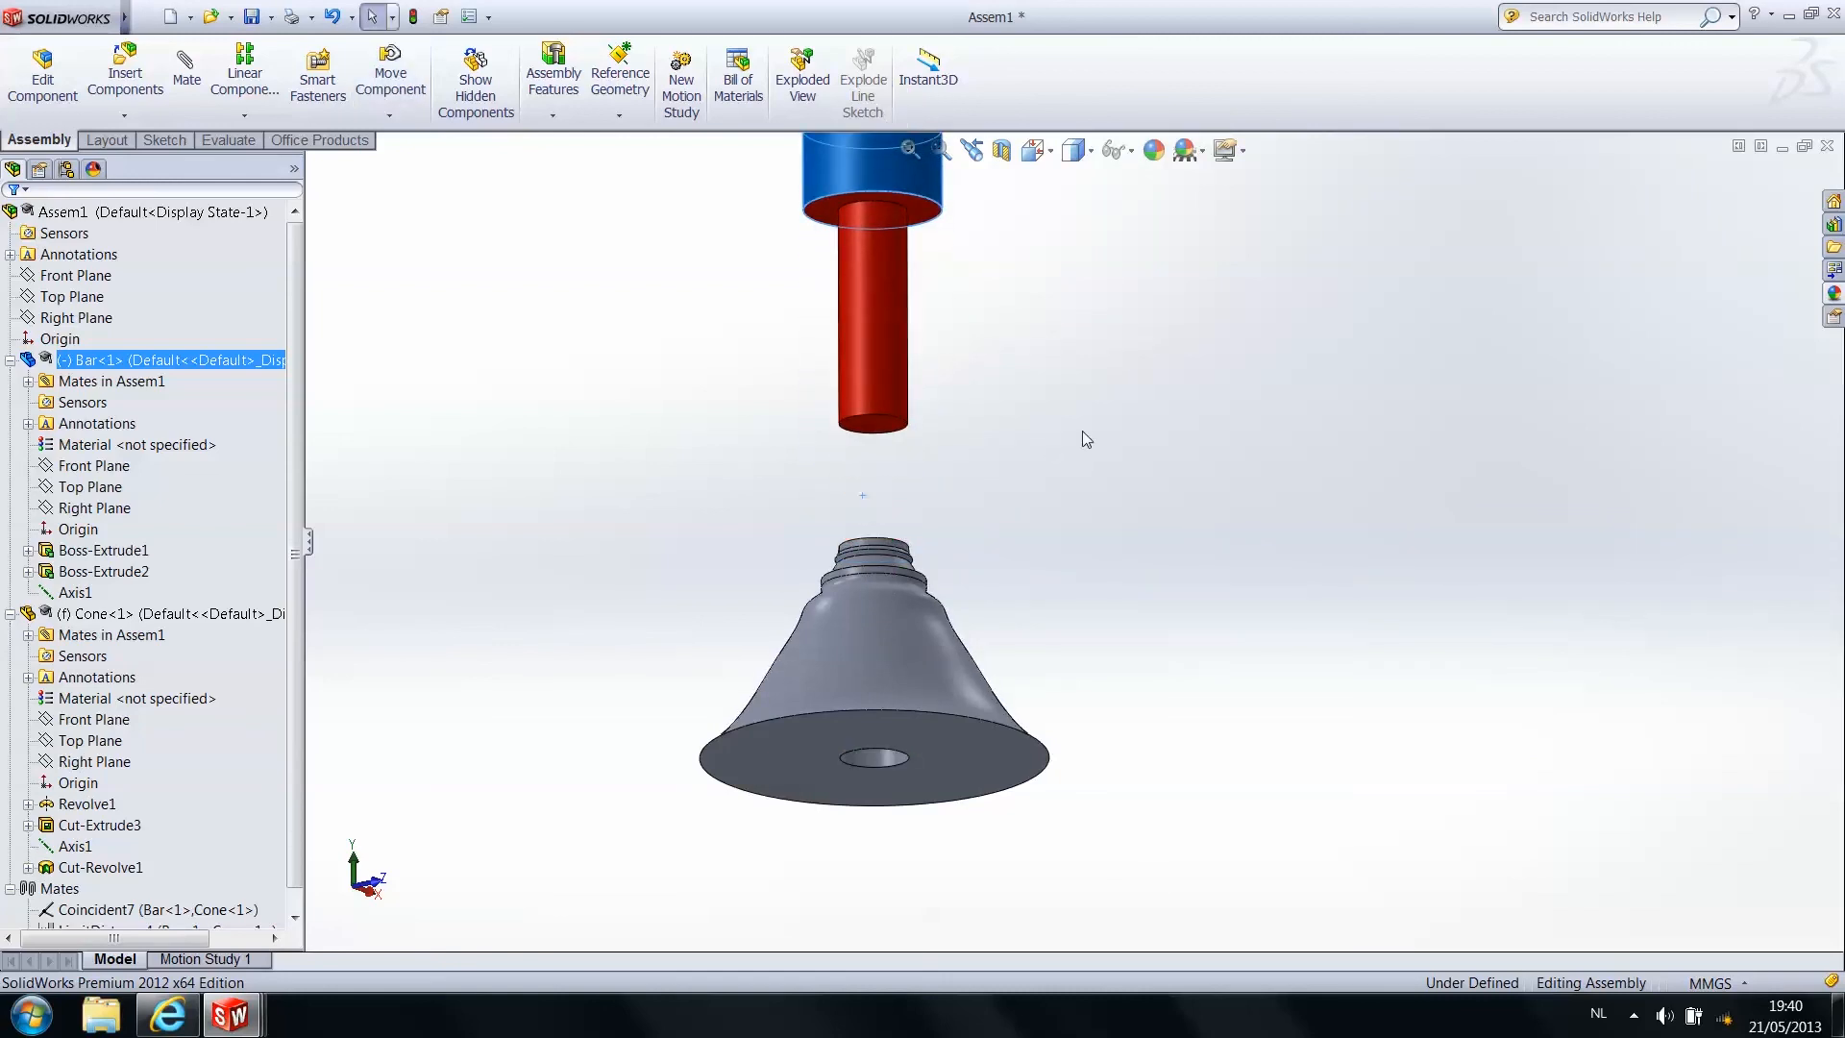
# Lower the Bar fully into the Cone and raise it out again to check both ends of its travel
pyautogui.scroll(5, 1060, 411)
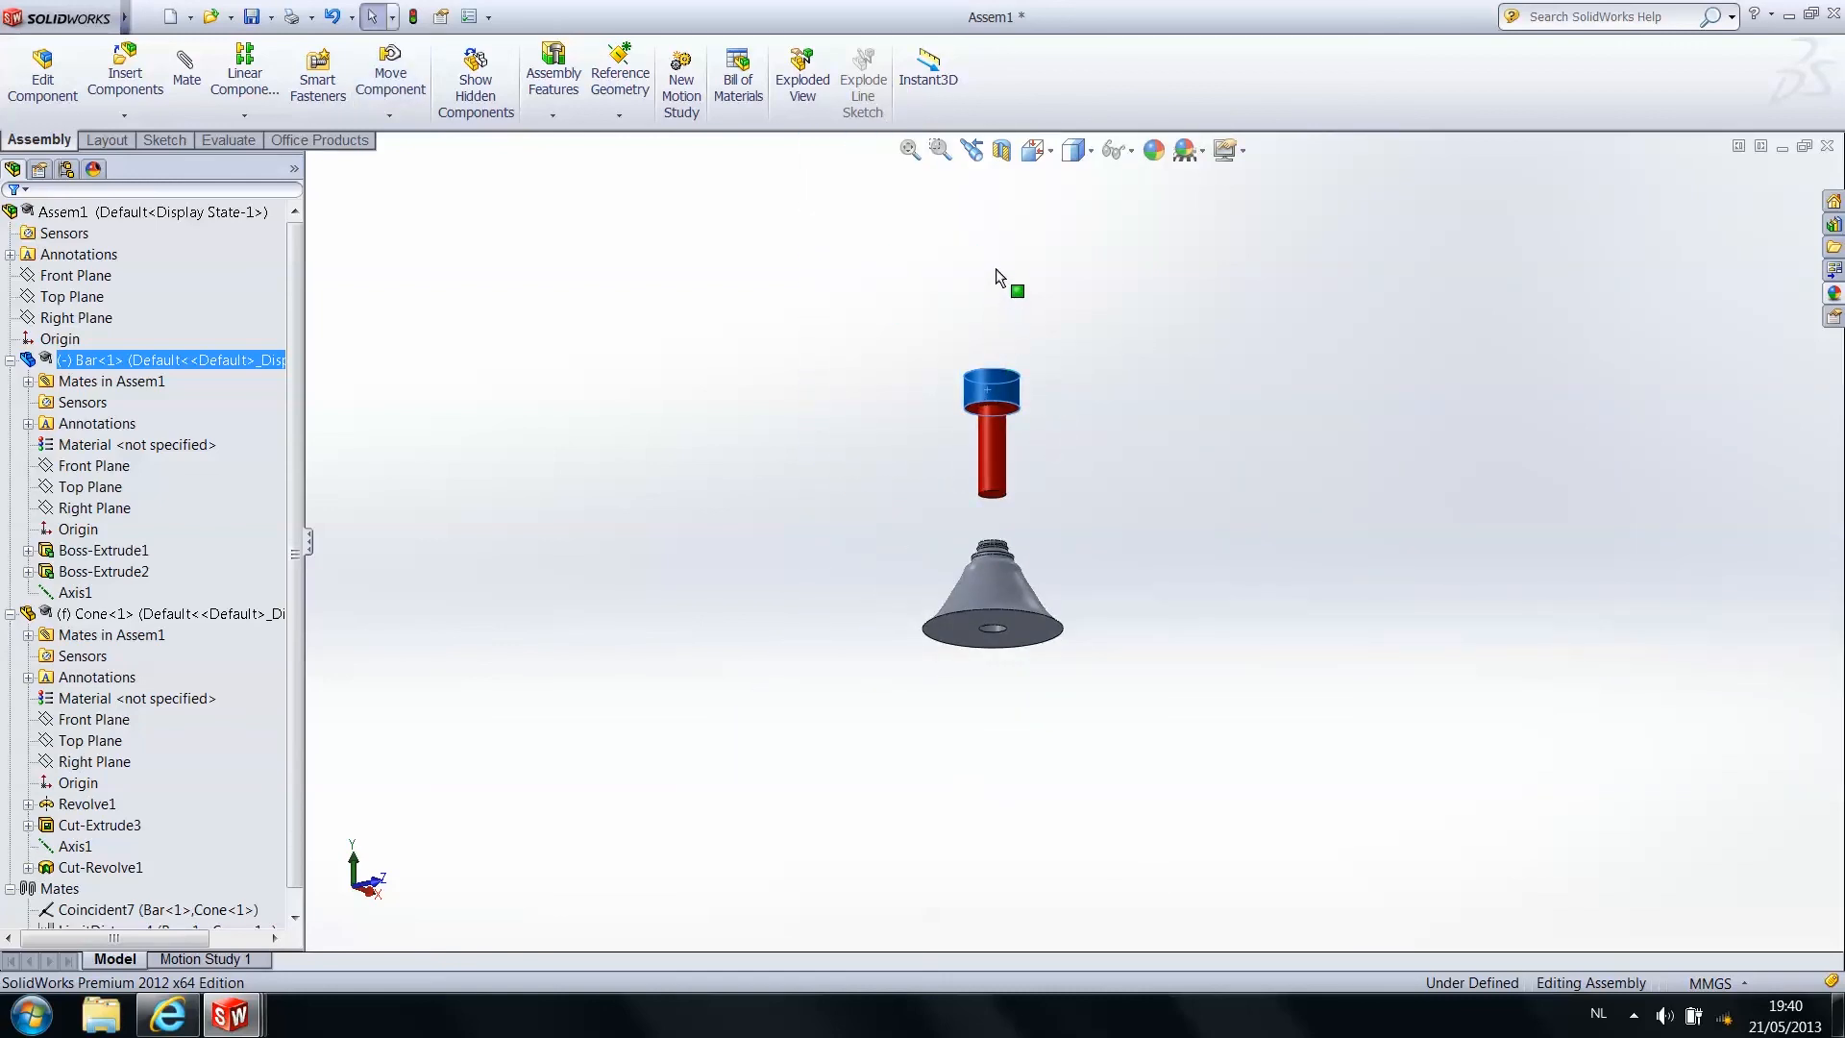
pyautogui.moveTo(996, 245); pyautogui.dragTo(965, 813)
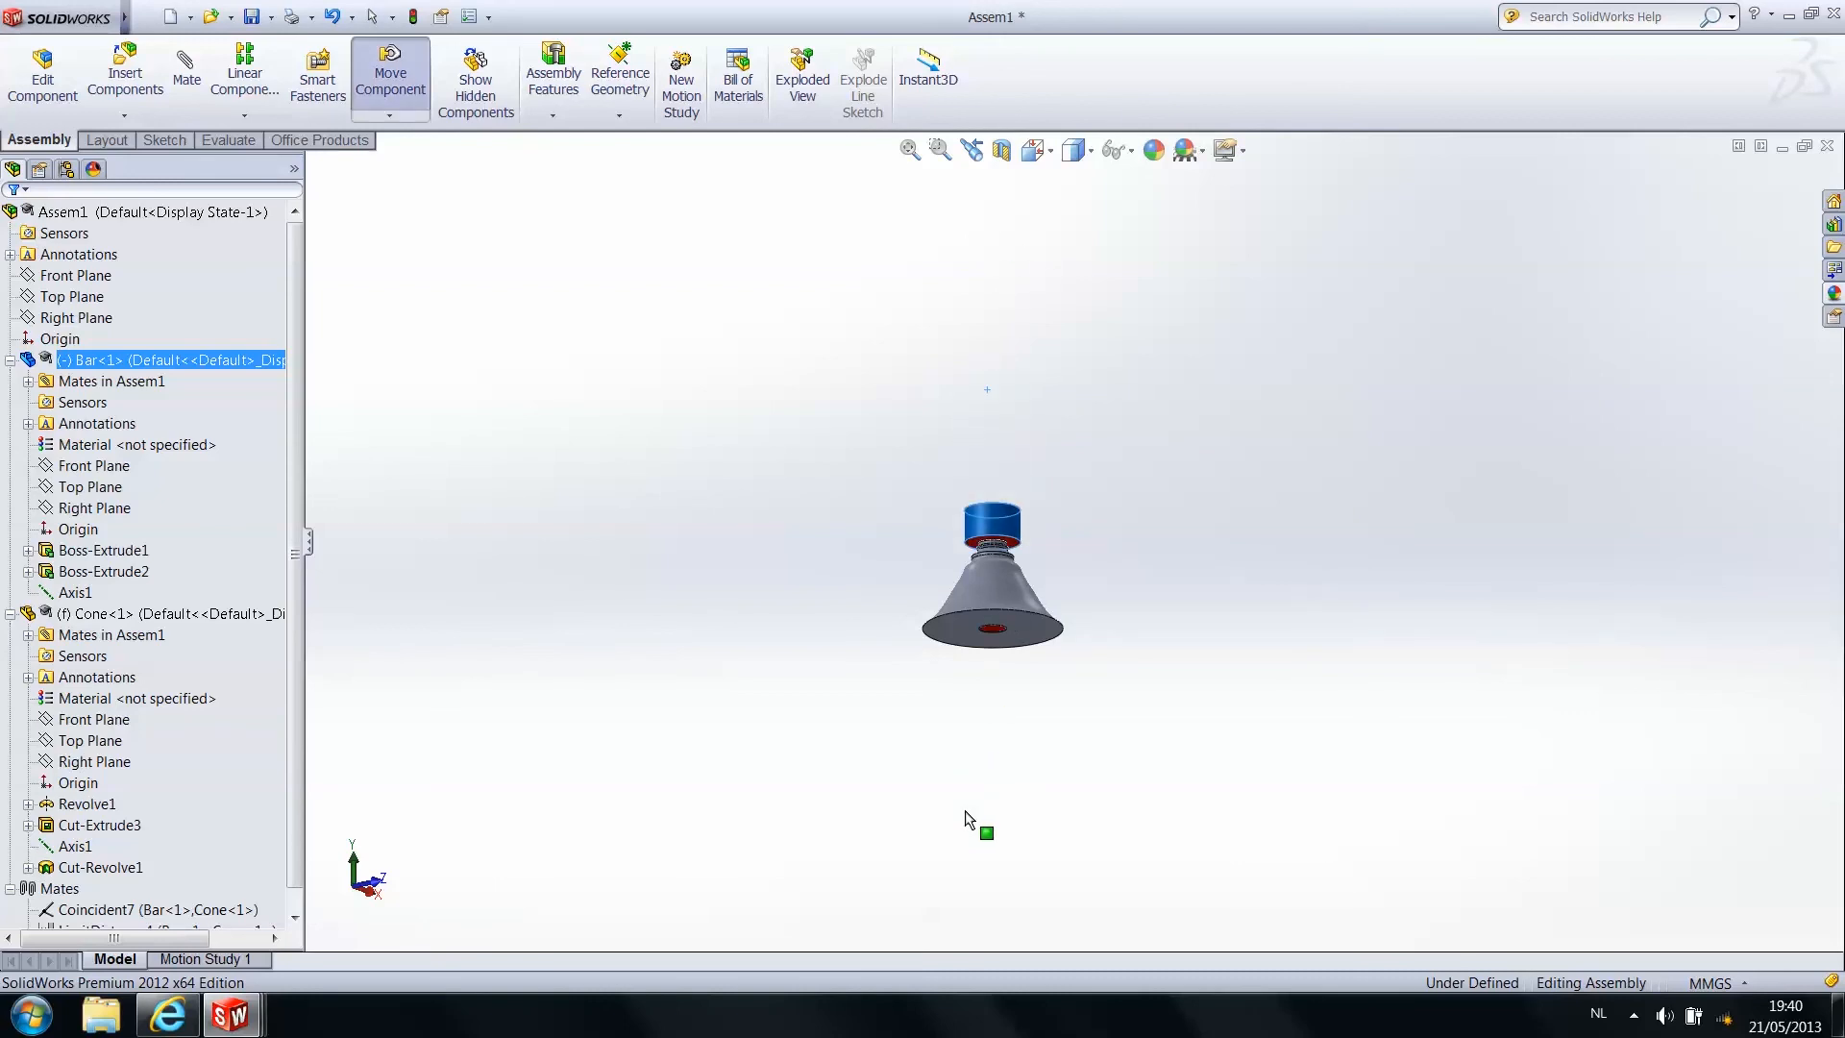
pyautogui.moveTo(972, 659); pyautogui.dragTo(995, 305)
pyautogui.scroll(2, 1093, 538)
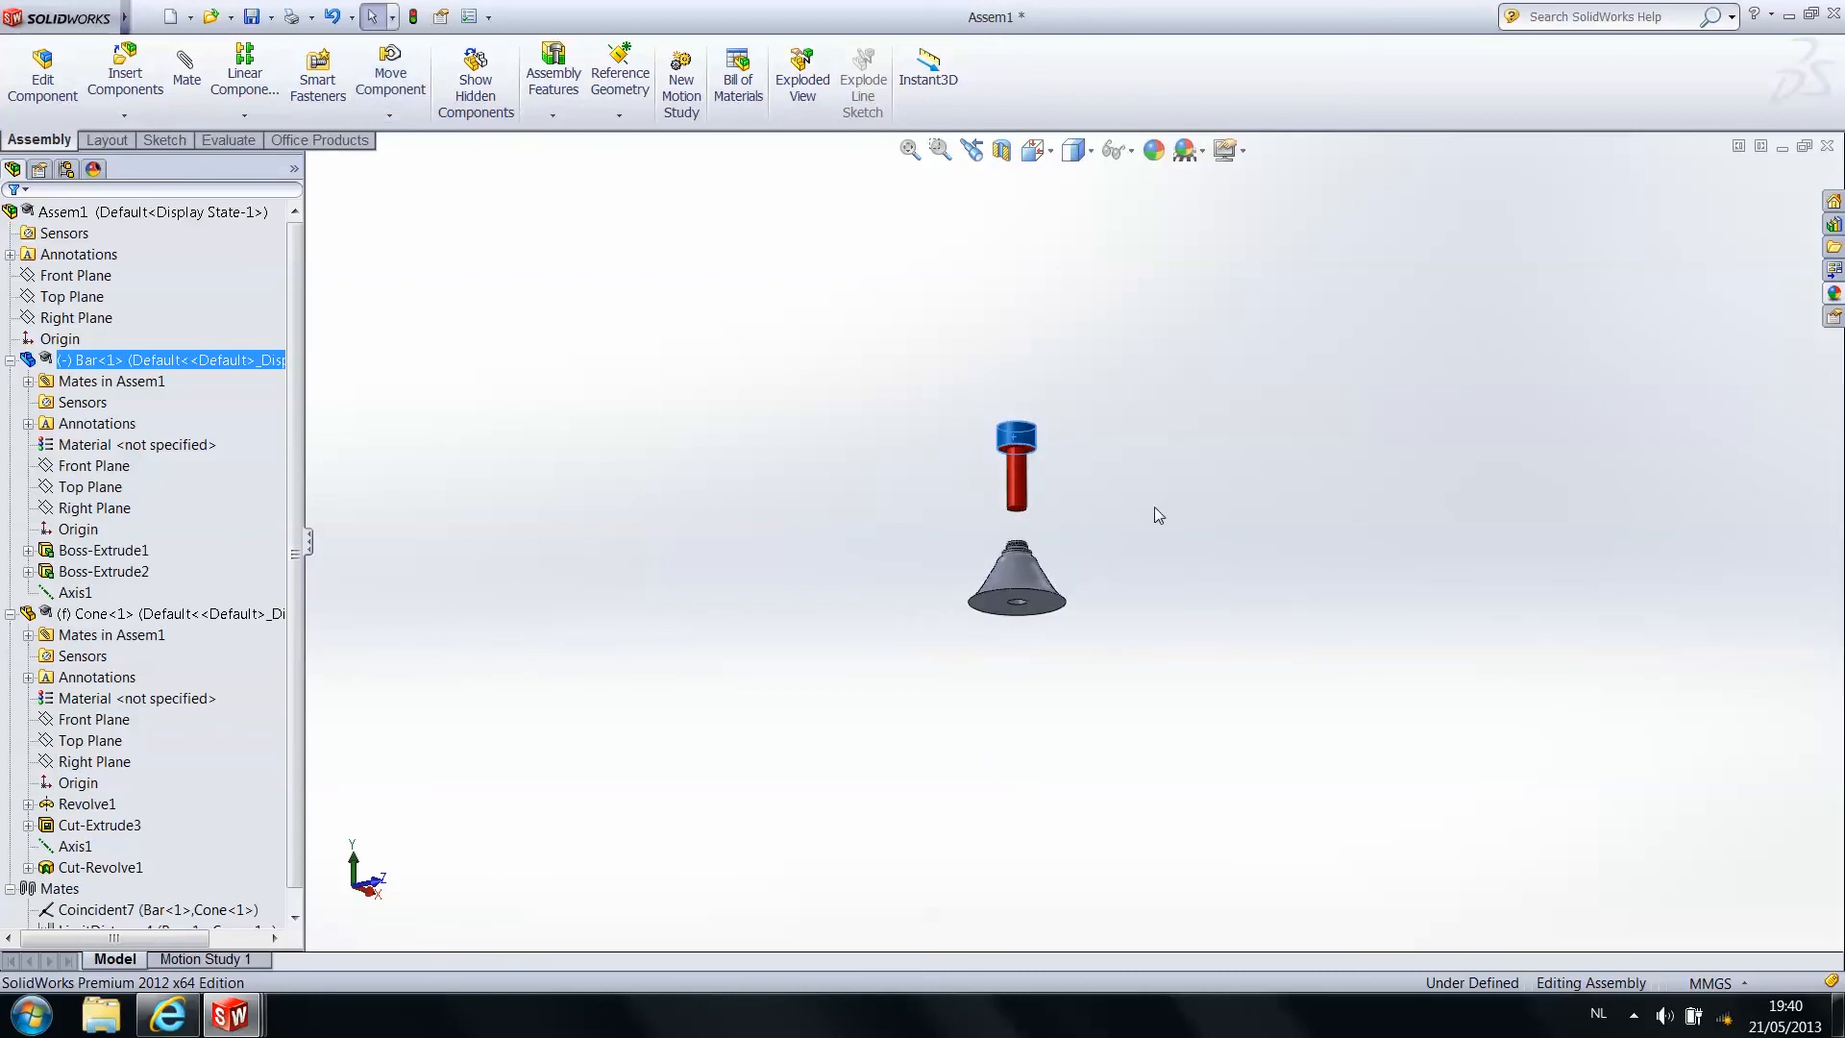
pyautogui.scroll(-3, 1149, 516)
pyautogui.click(1149, 516)
pyautogui.moveTo(1105, 492); pyautogui.dragTo(1070, 603, button='middle')
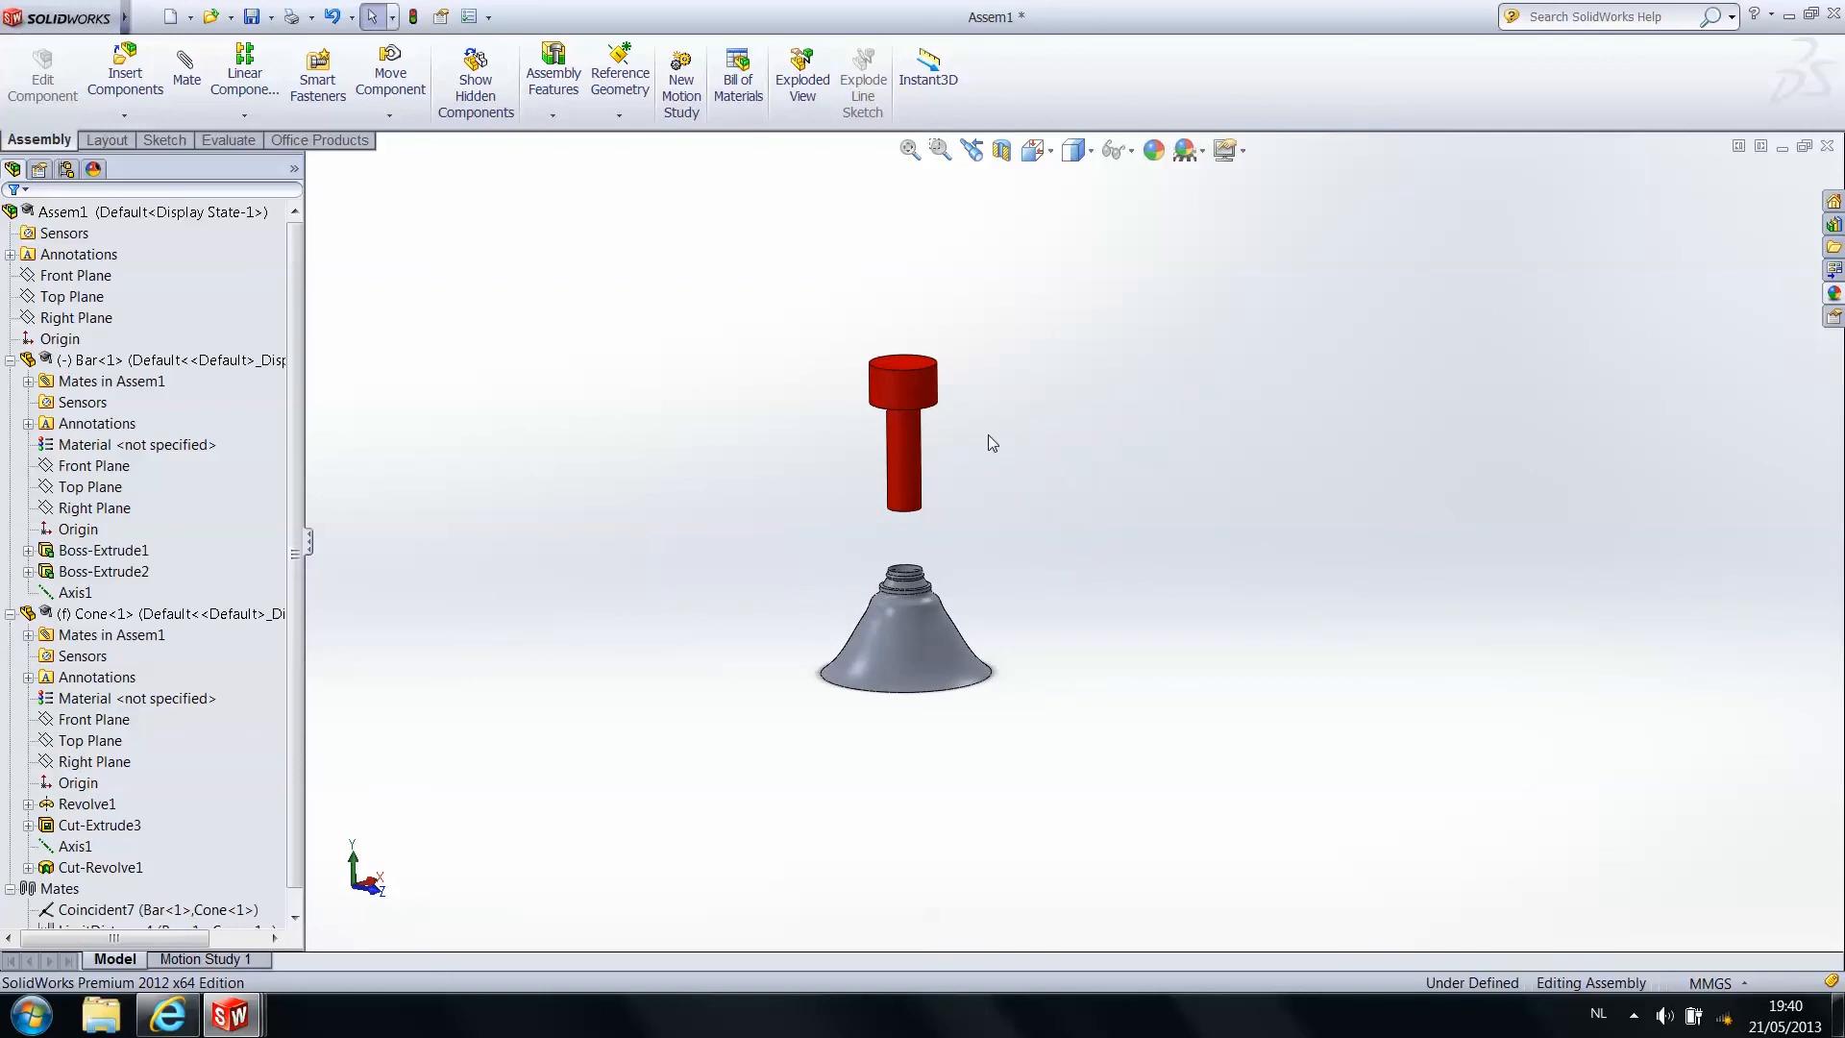
# Slide the Bar partway into the Cone, push it down to its lower limit, and clear the selection
pyautogui.scroll(3, 1041, 482)
pyautogui.scroll(-3, 1028, 509)
pyautogui.moveTo(987, 658); pyautogui.dragTo(976, 507, button='middle')
pyautogui.moveTo(961, 448)
pyautogui.mouseDown()
pyautogui.moveTo(925, 708)
pyautogui.moveTo(934, 149)
pyautogui.moveTo(995, 444)
pyautogui.mouseUp()
pyautogui.moveTo(935, 534); pyautogui.dragTo(935, 482)
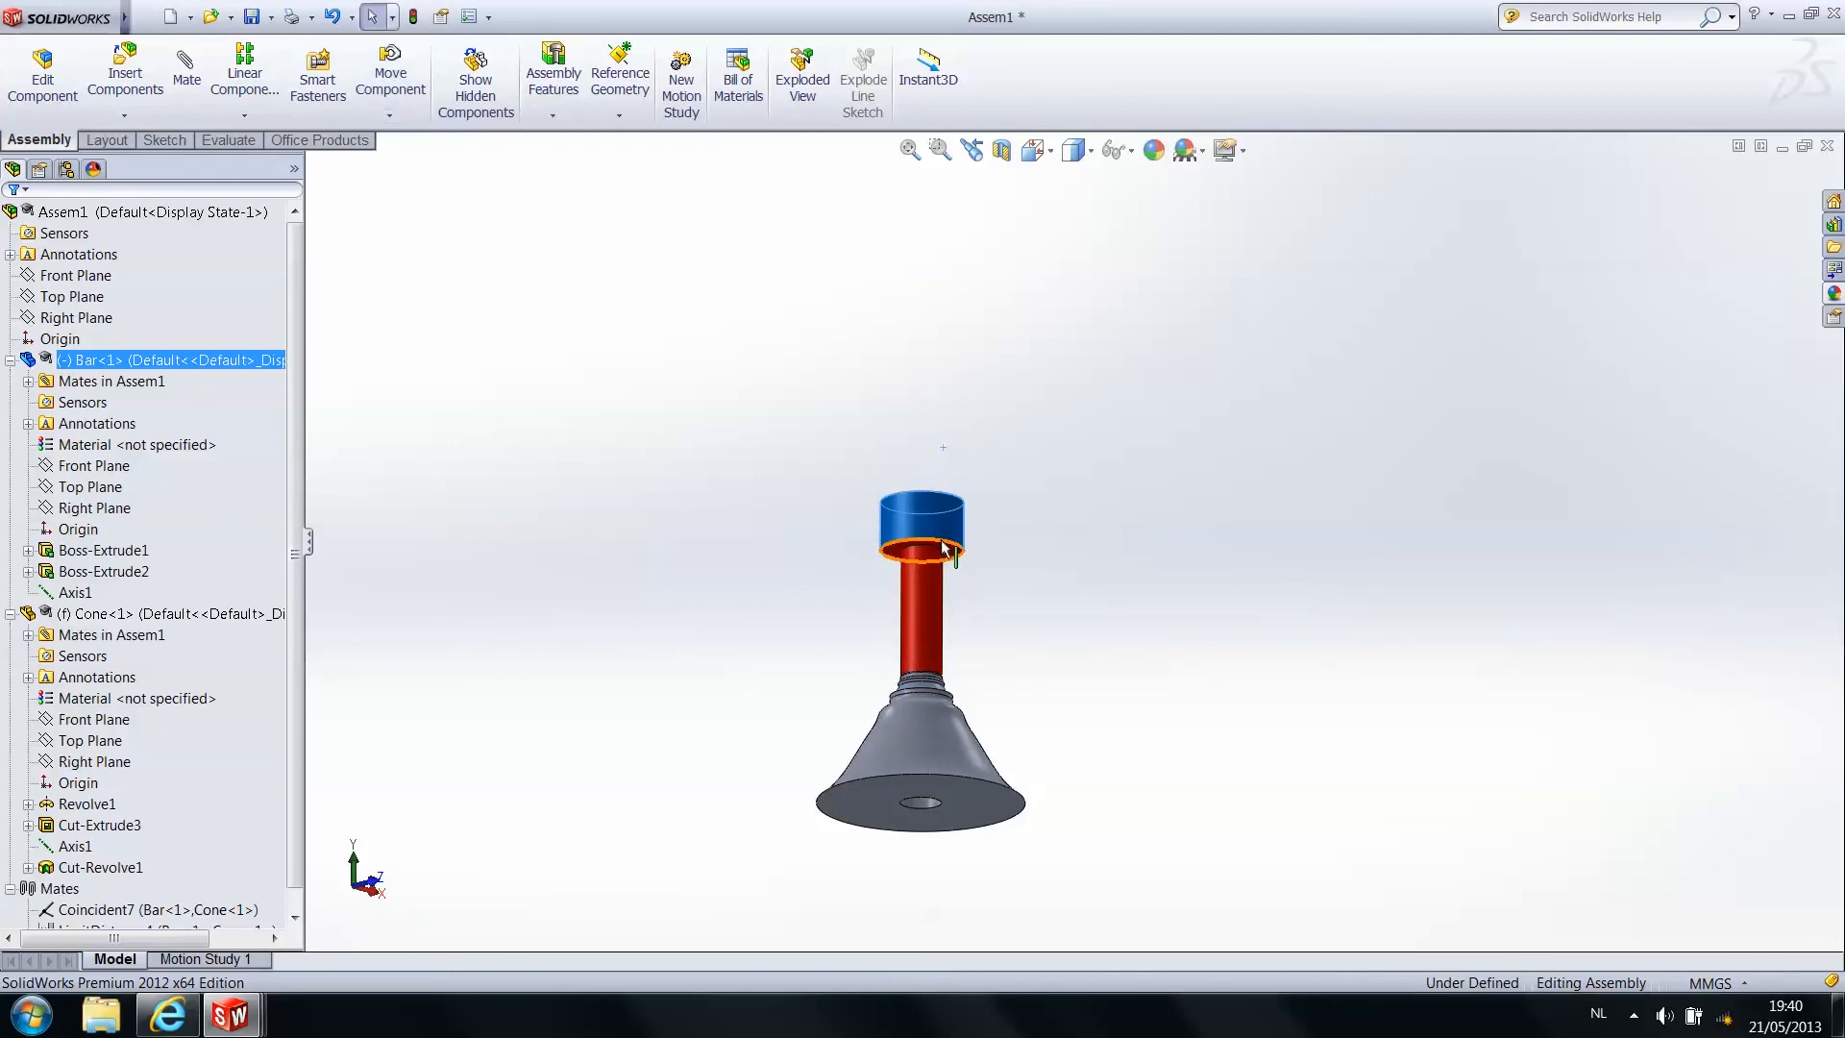
pyautogui.click(1226, 517)
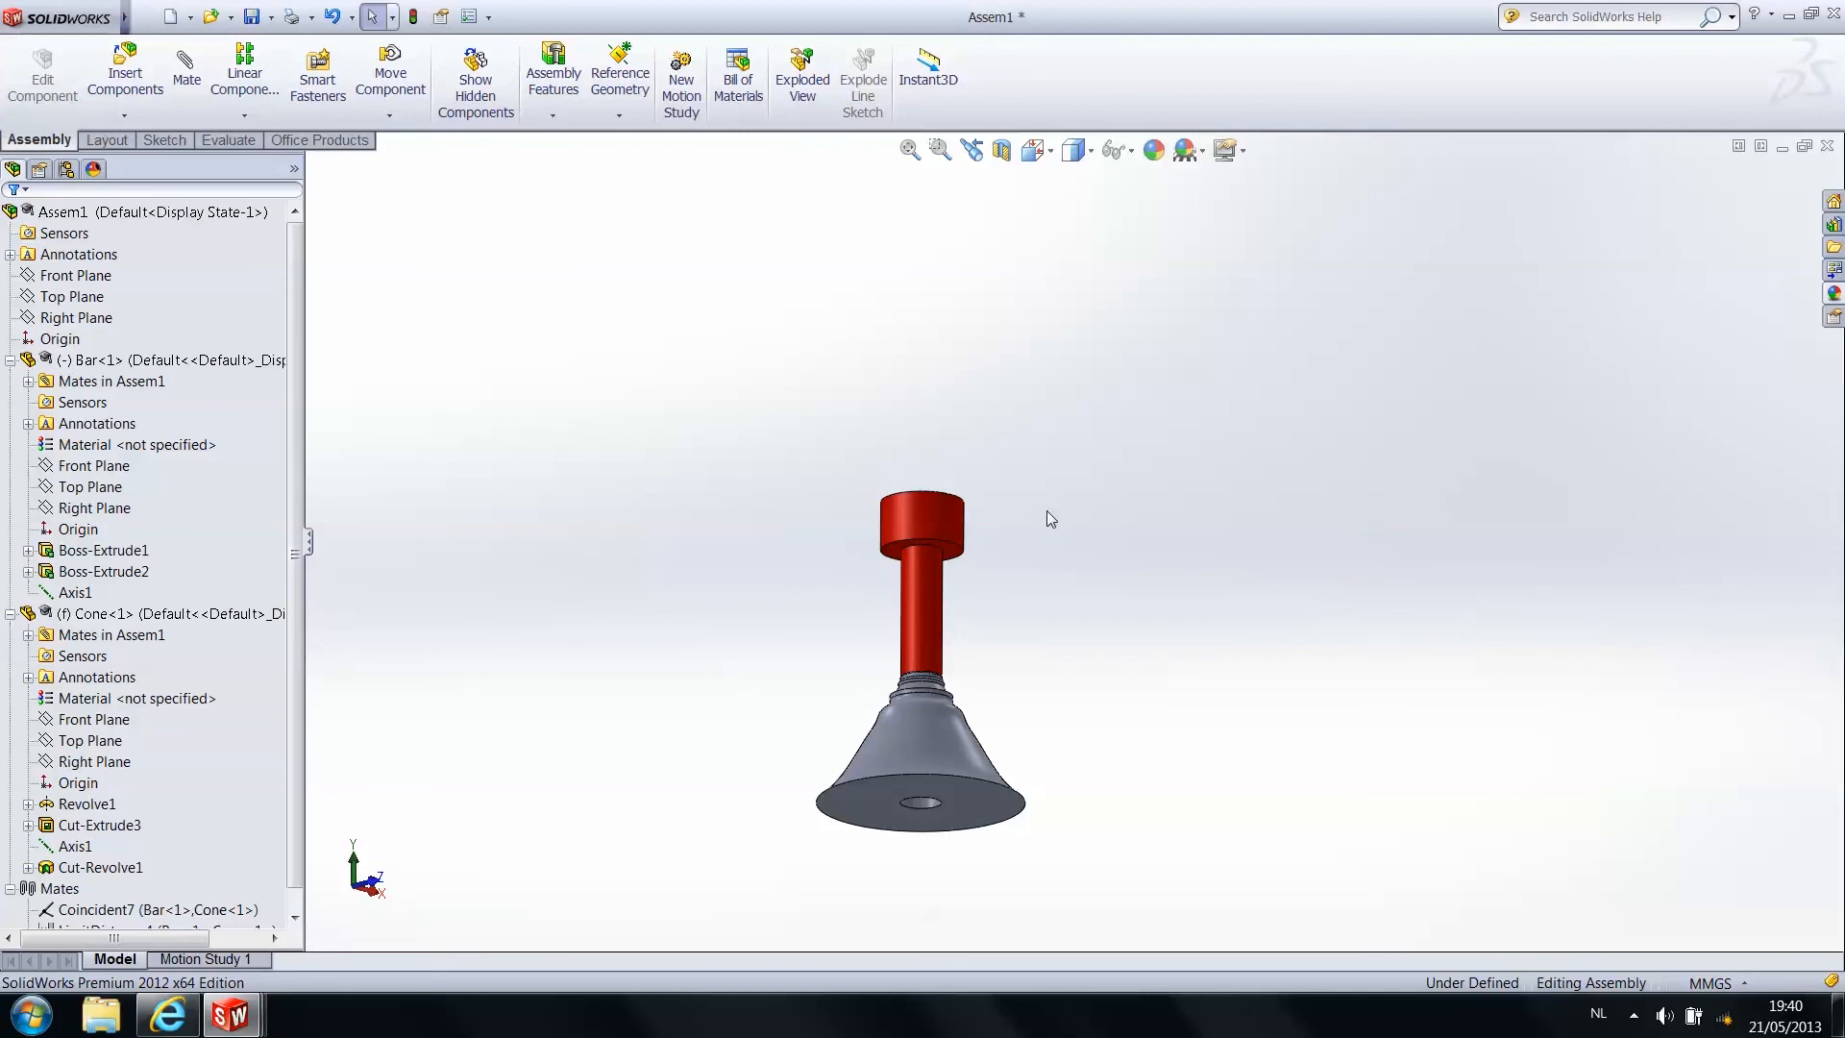
pyautogui.moveTo(937, 592); pyautogui.dragTo(920, 717)
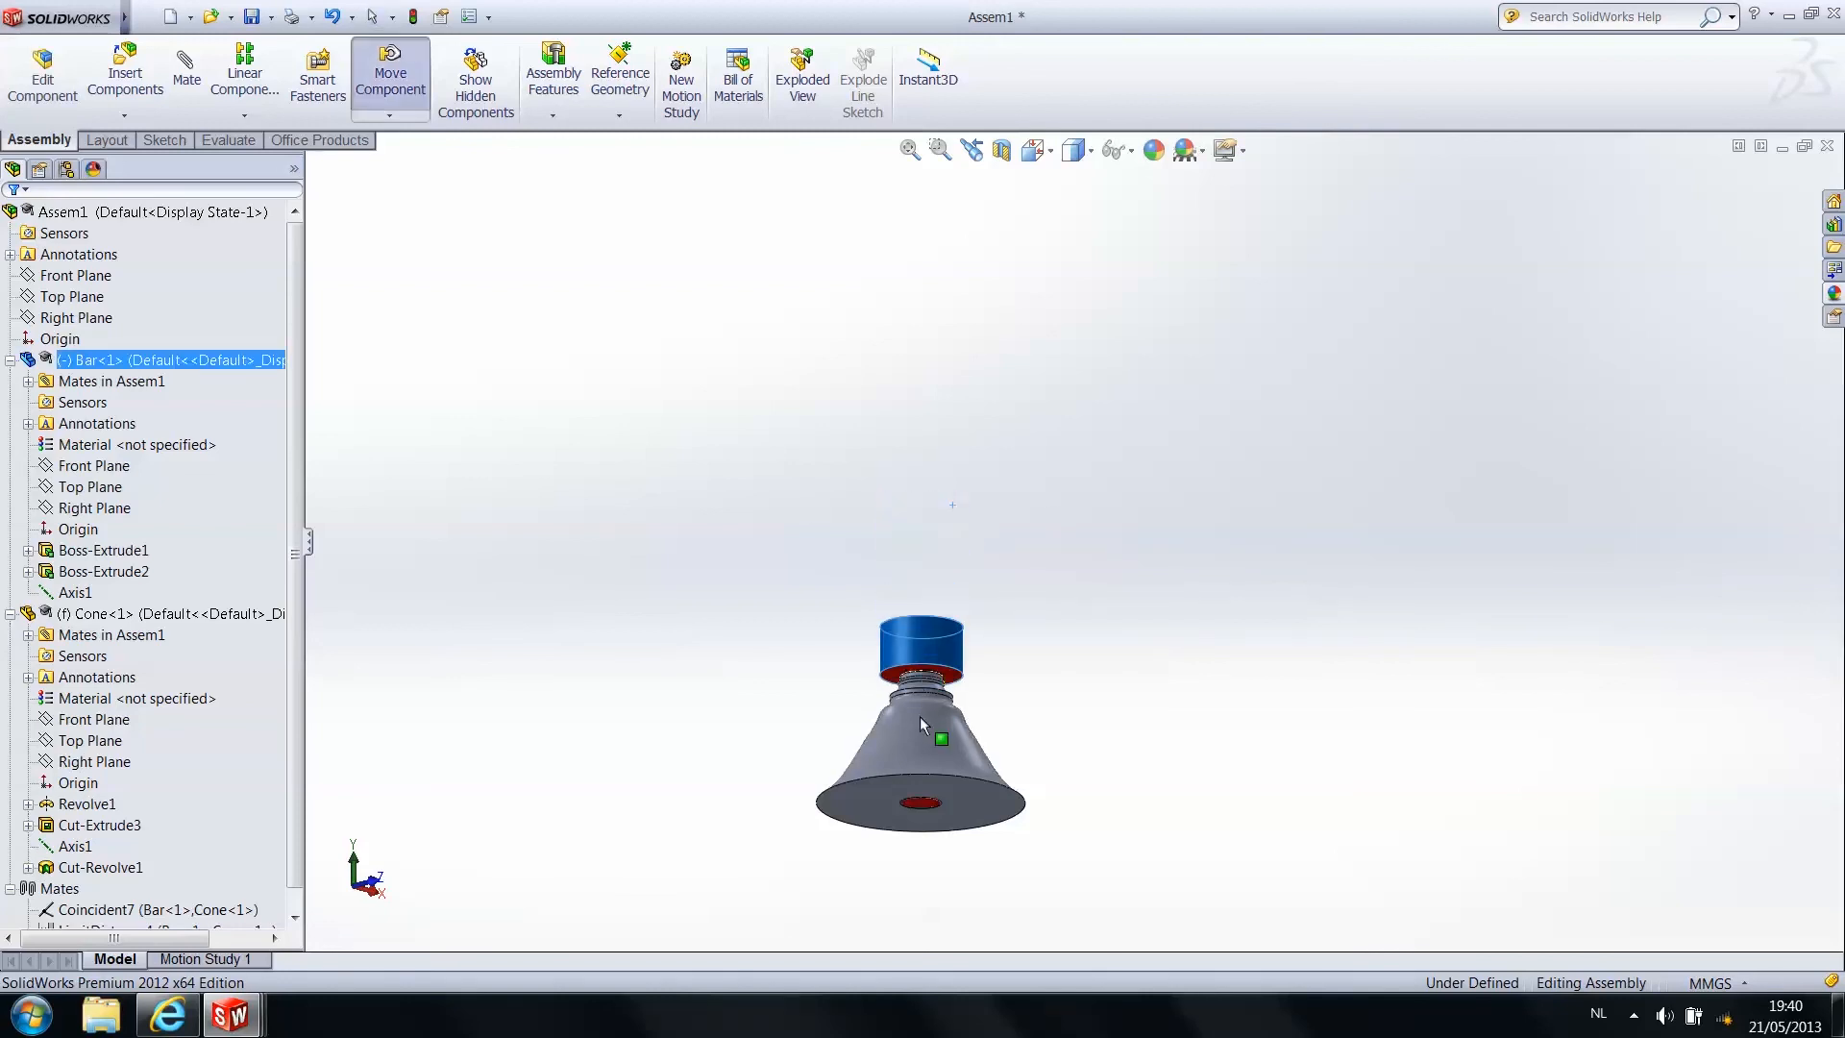
pyautogui.click(736, 598)
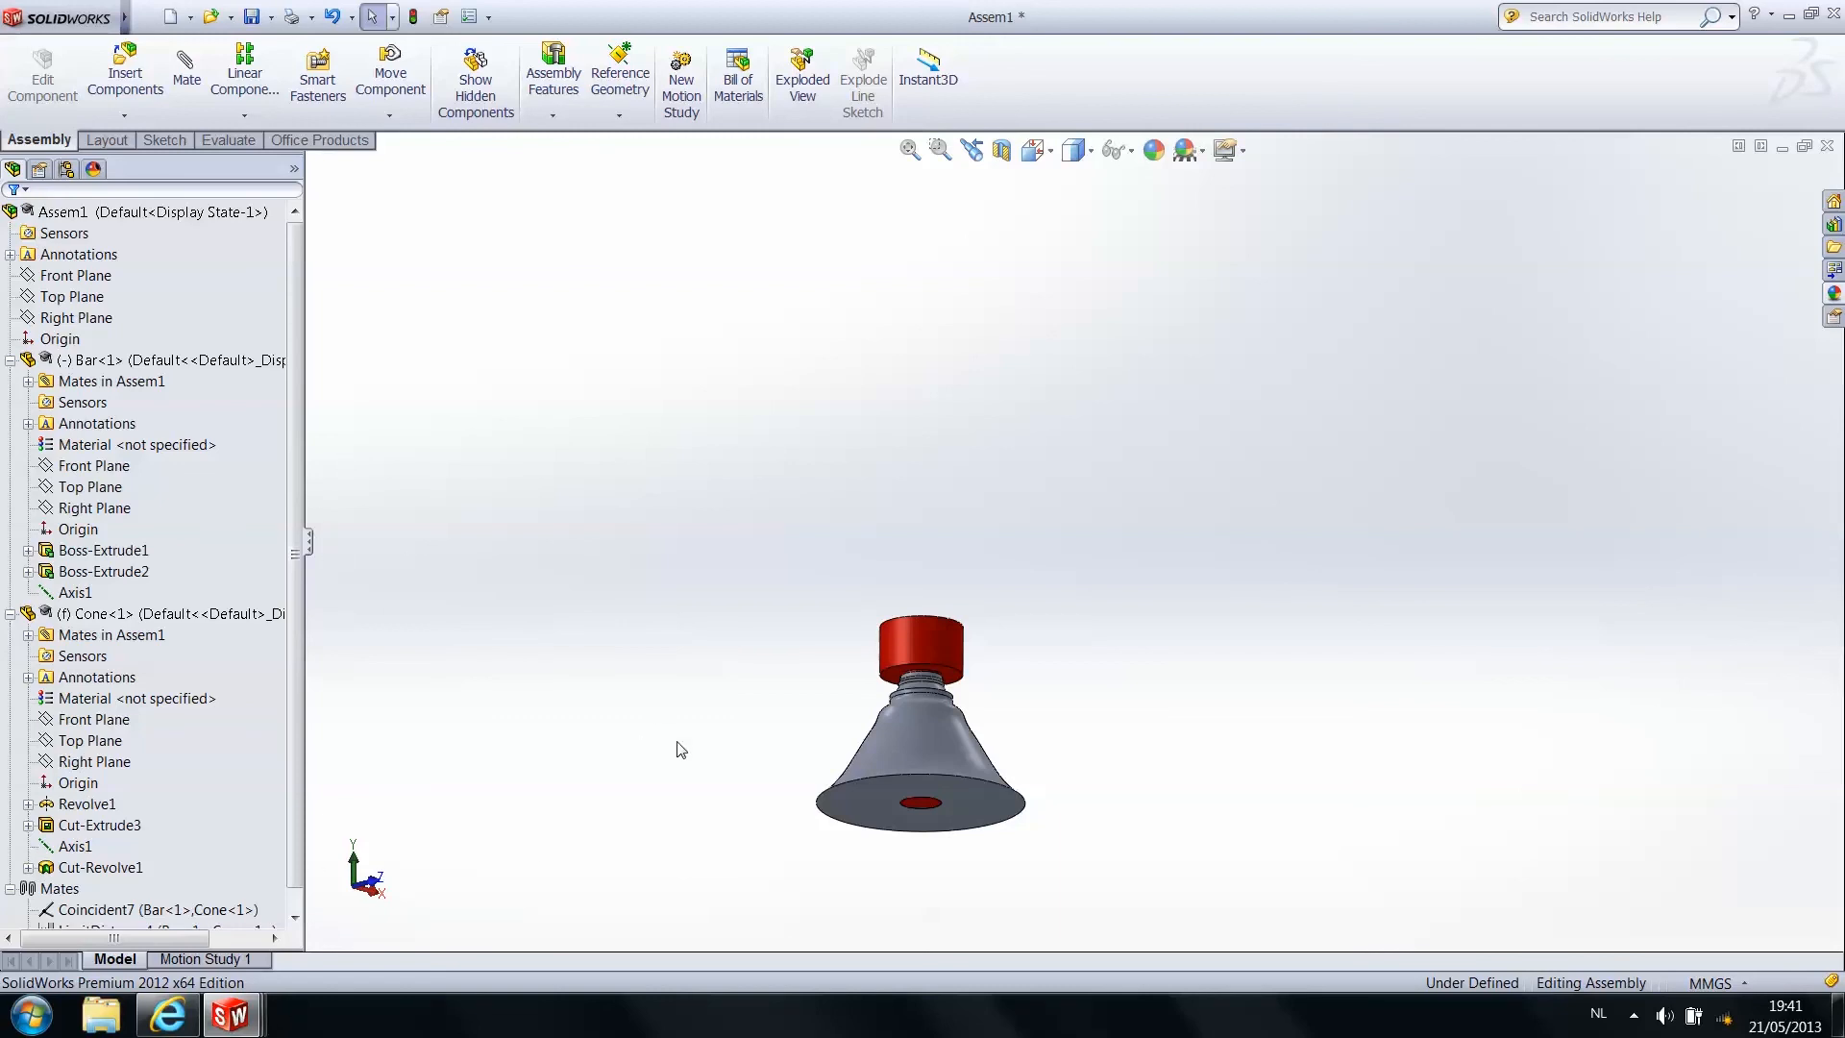
# Open Motion Study 1 of the assembly
pyautogui.scroll(5, 775, 770)
pyautogui.scroll(-6, 1000, 671)
pyautogui.scroll(4, 1250, 302)
pyautogui.scroll(-5, 1250, 301)
pyautogui.scroll(4, 915, 596)
pyautogui.scroll(-2, 948, 653)
pyautogui.scroll(-3, 999, 606)
pyautogui.click(217, 964)
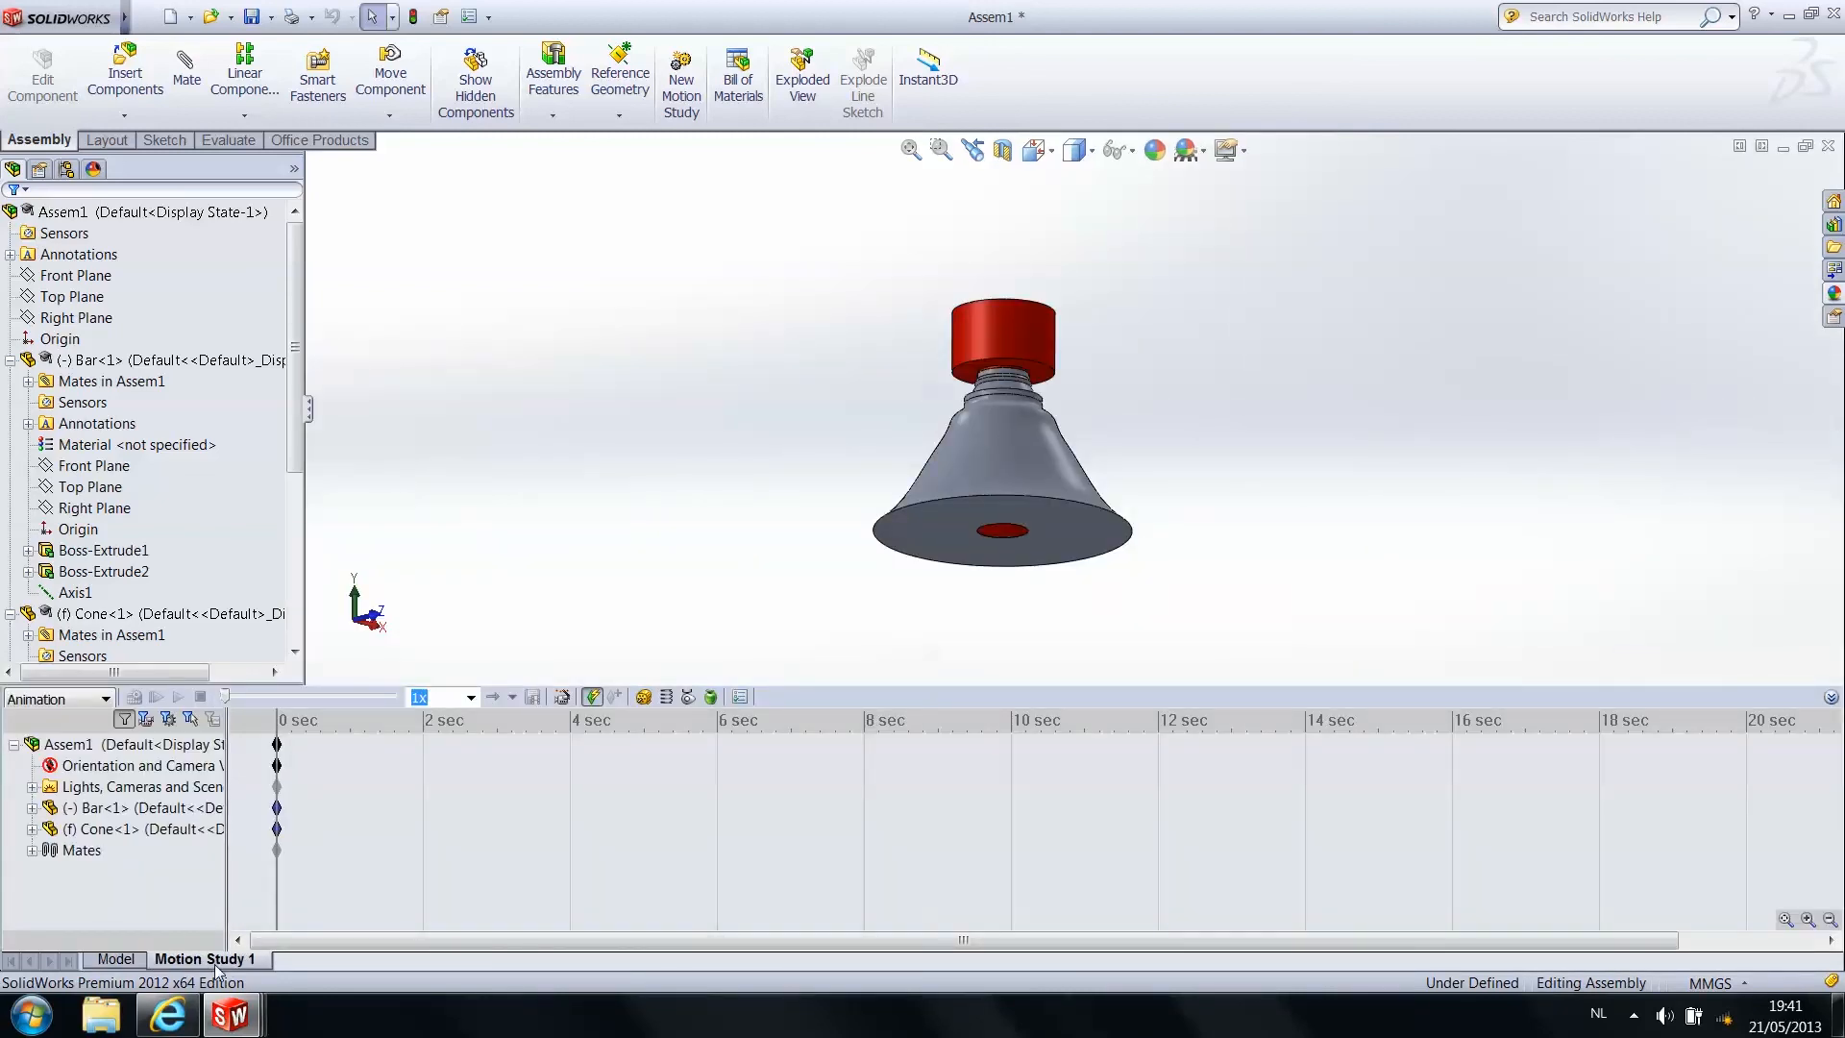
# Highlight the Bar, Cone and Mates entries in the motion study tree to see which parts of the assembly they represent
pyautogui.click(96, 744)
pyautogui.click(762, 903)
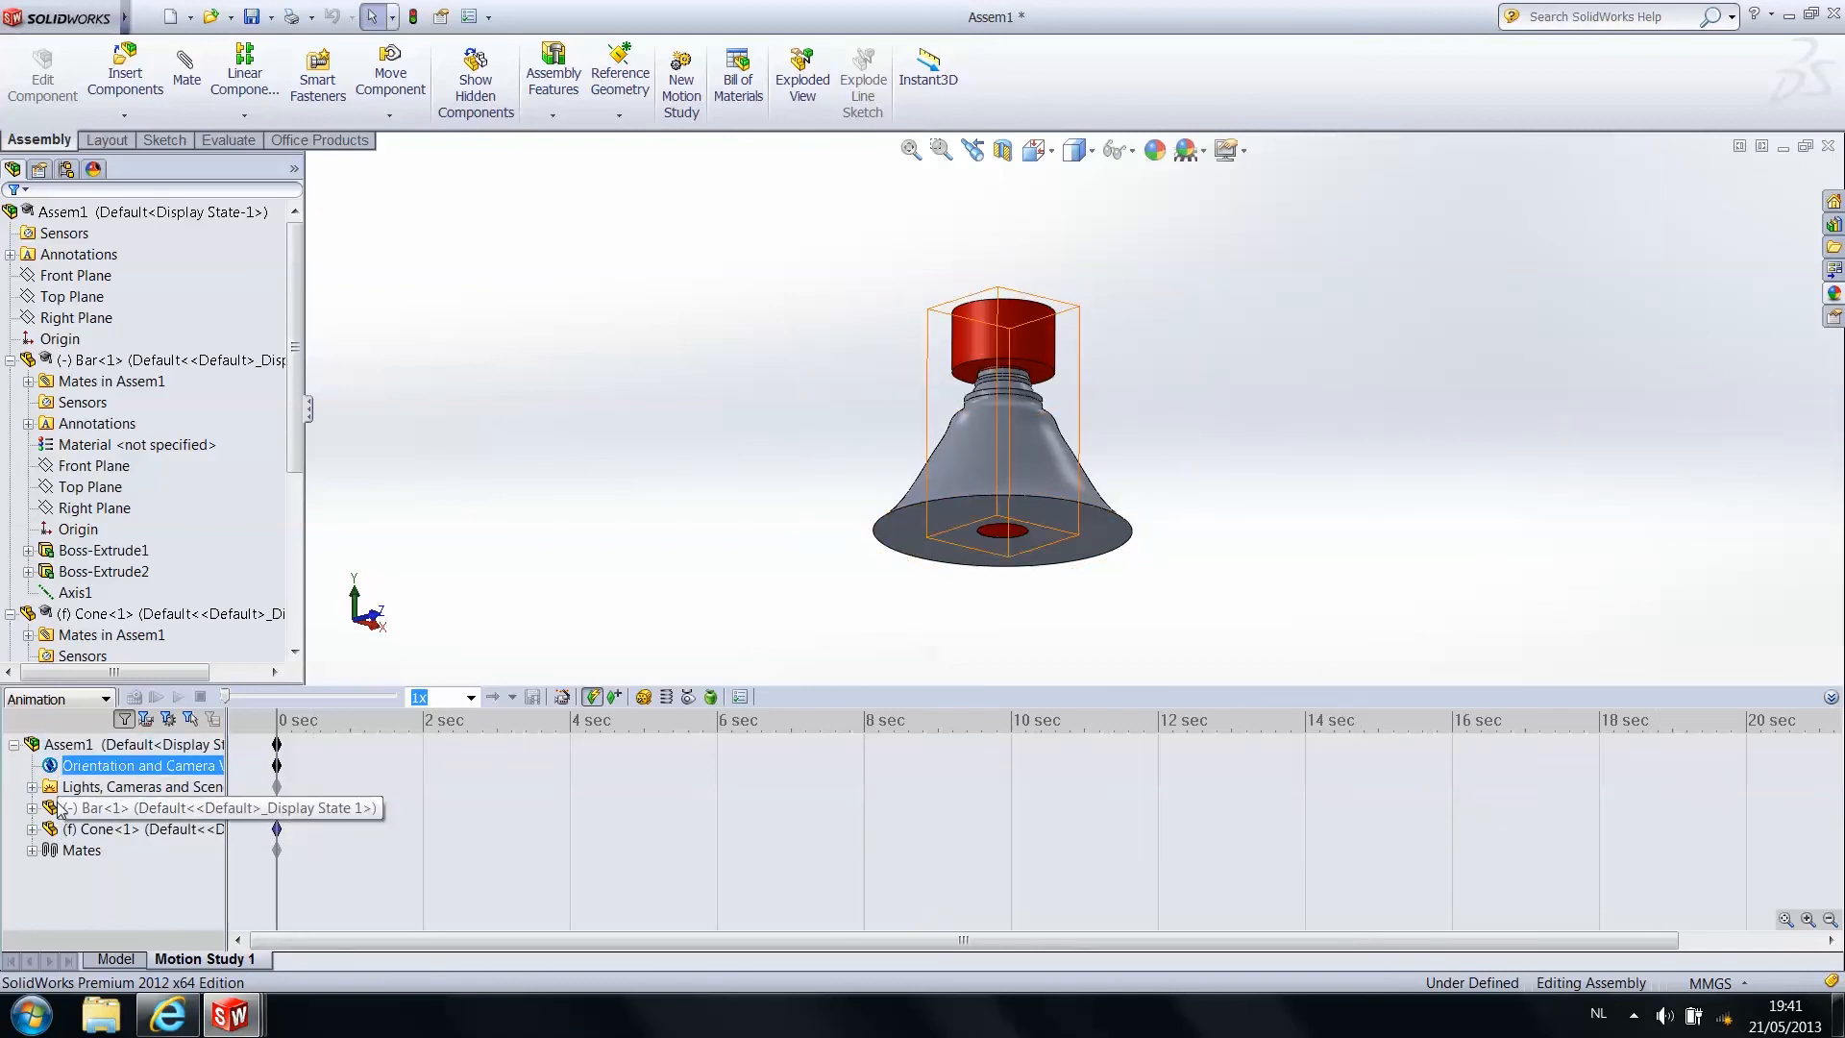
pyautogui.click(108, 830)
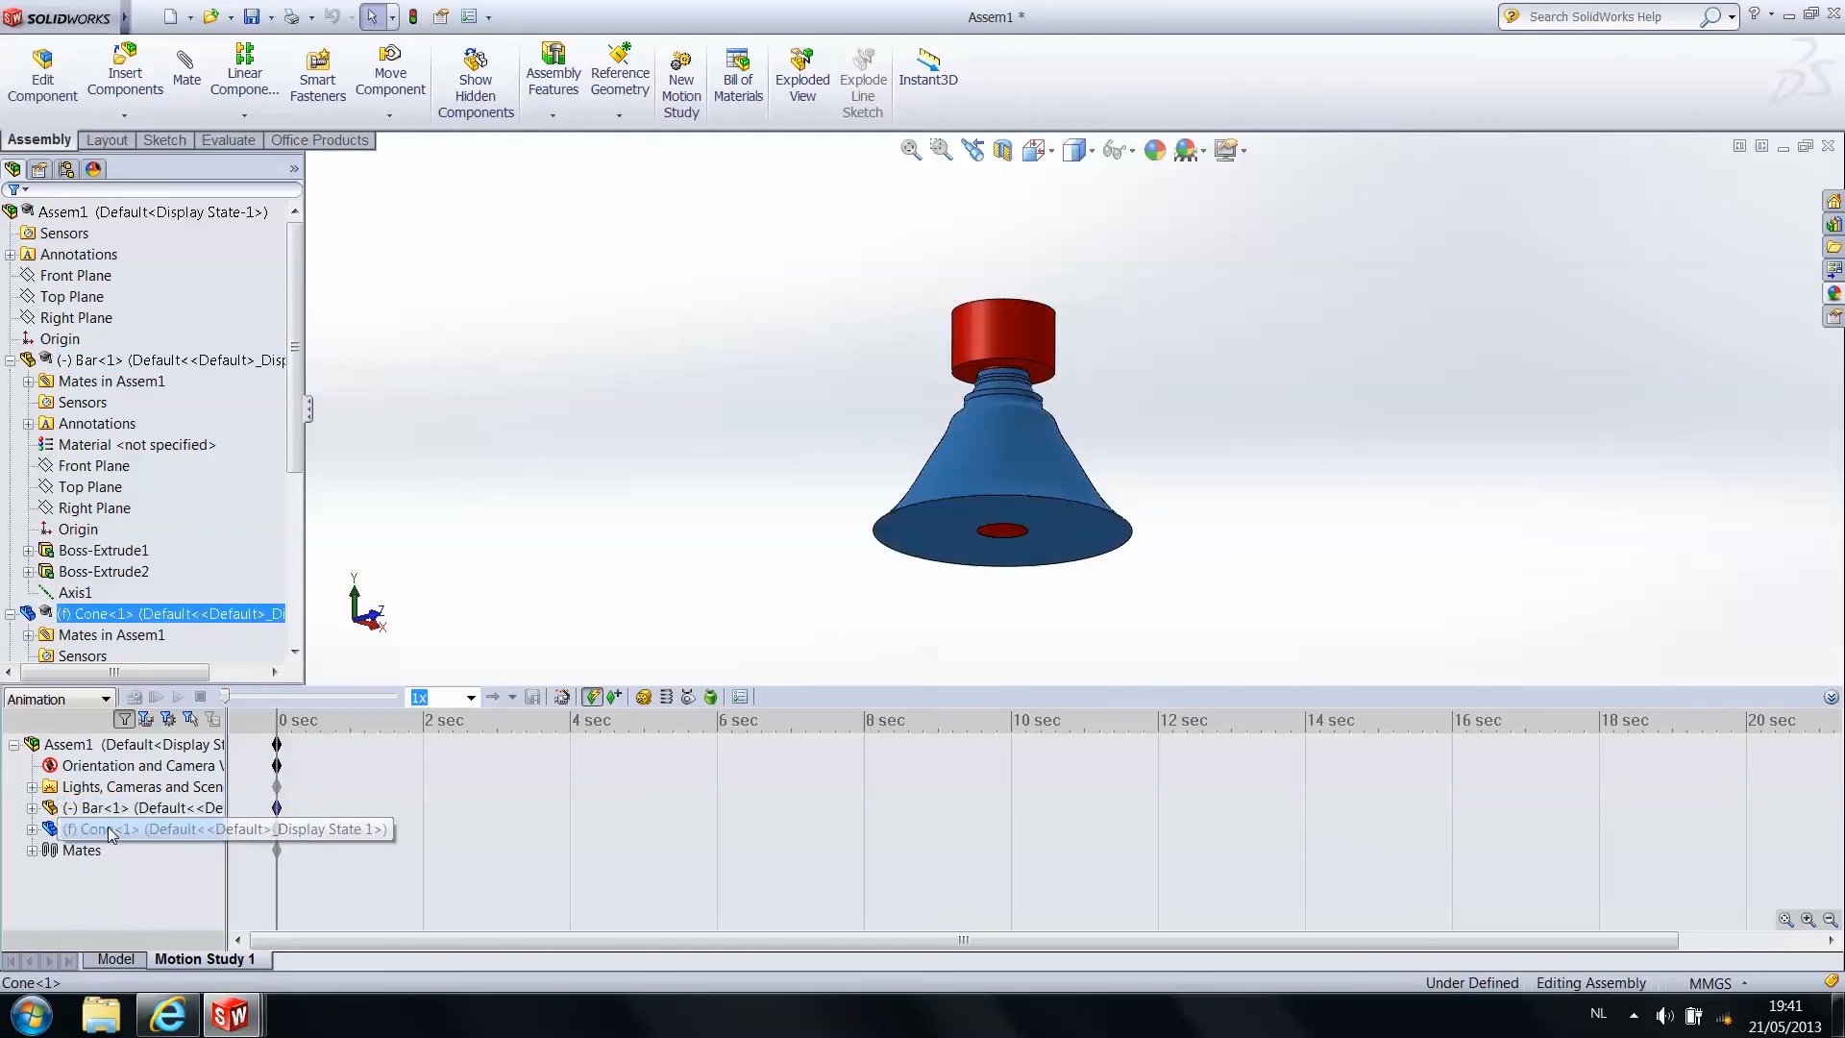
pyautogui.click(106, 808)
pyautogui.click(101, 830)
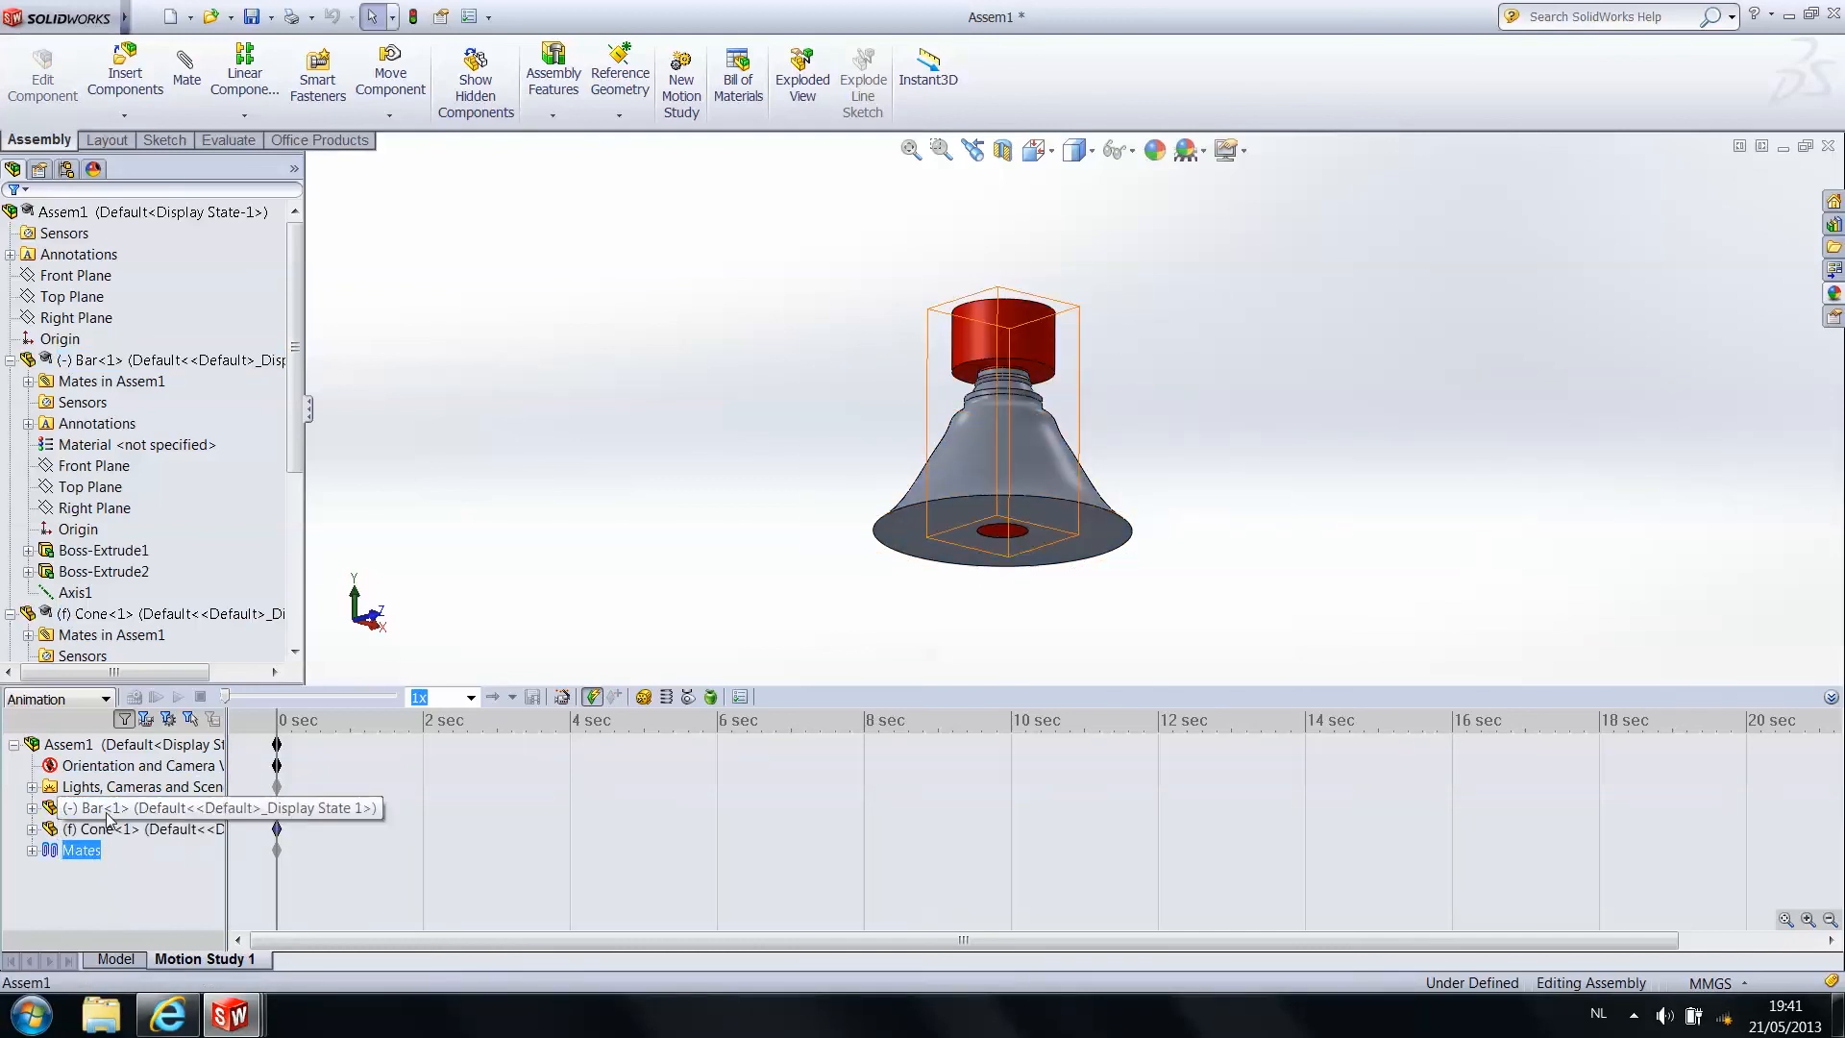
pyautogui.click(110, 811)
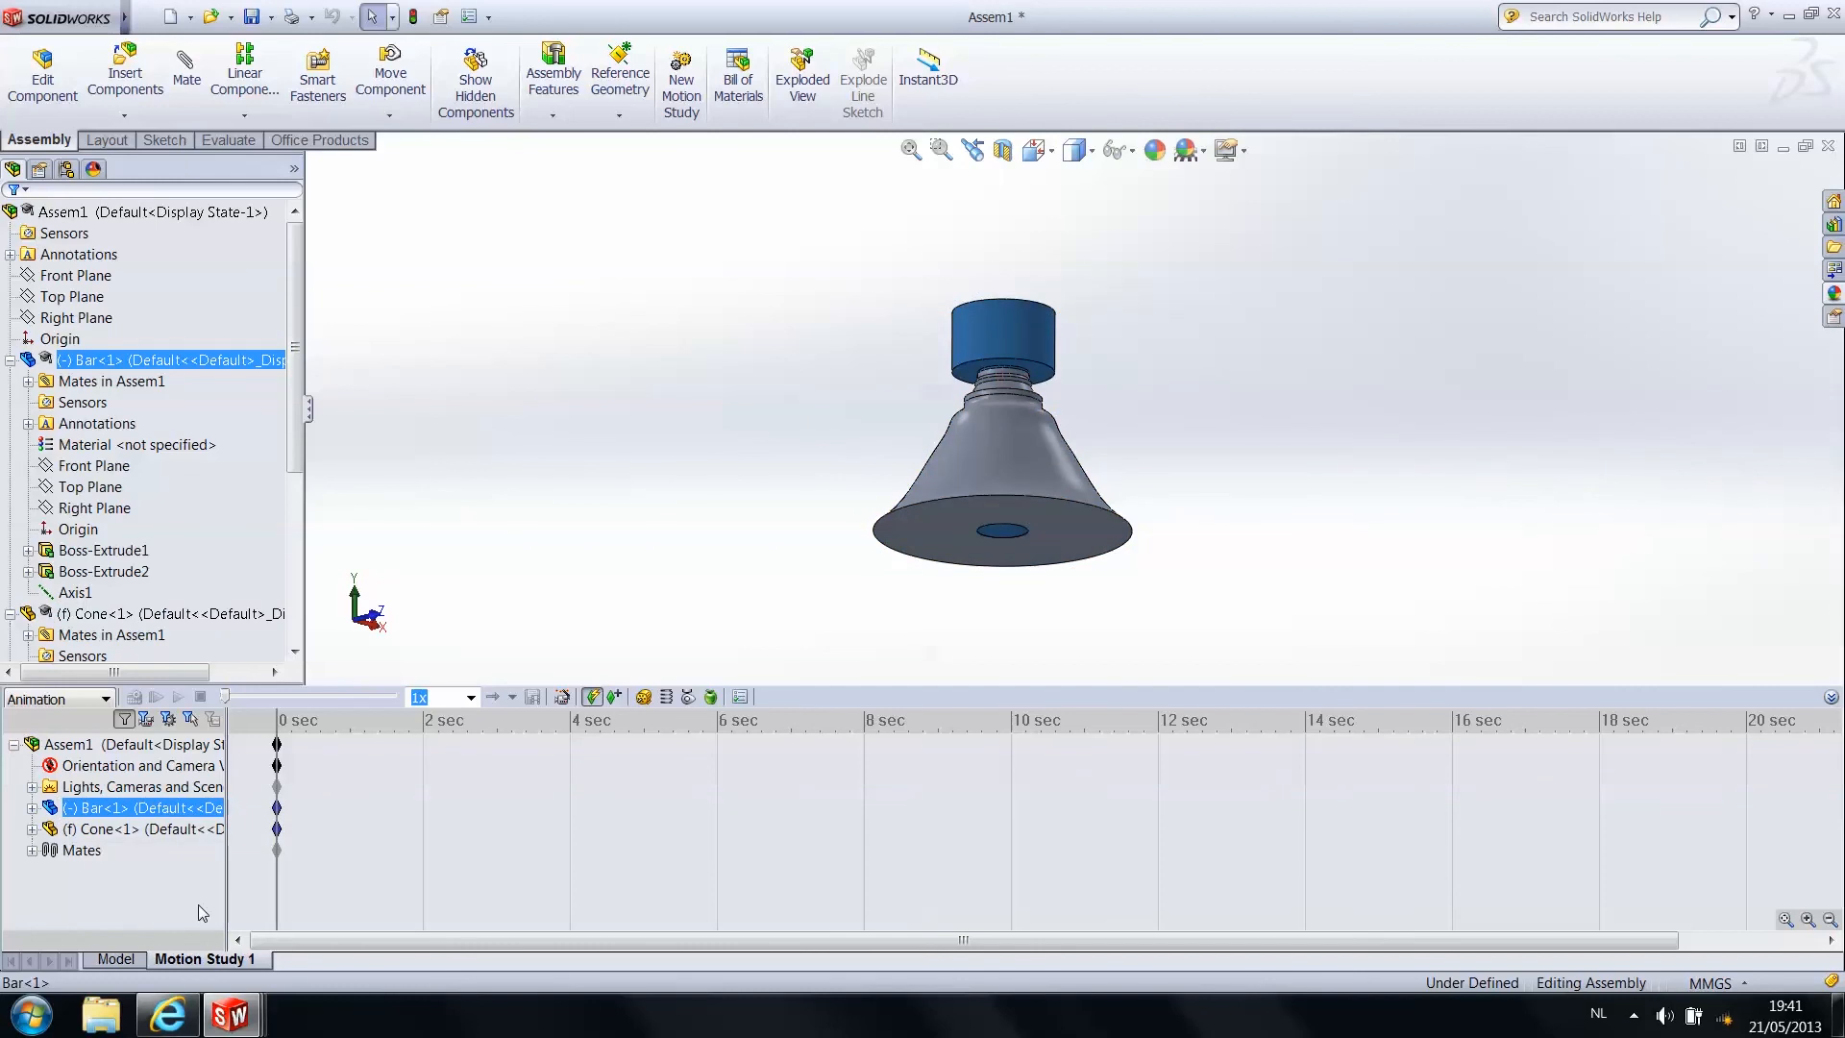
pyautogui.click(96, 743)
# Orbit the assembly and nudge the Bar to check whether view changes are recorded in the motion study
pyautogui.moveTo(585, 515); pyautogui.dragTo(565, 622, button='middle')
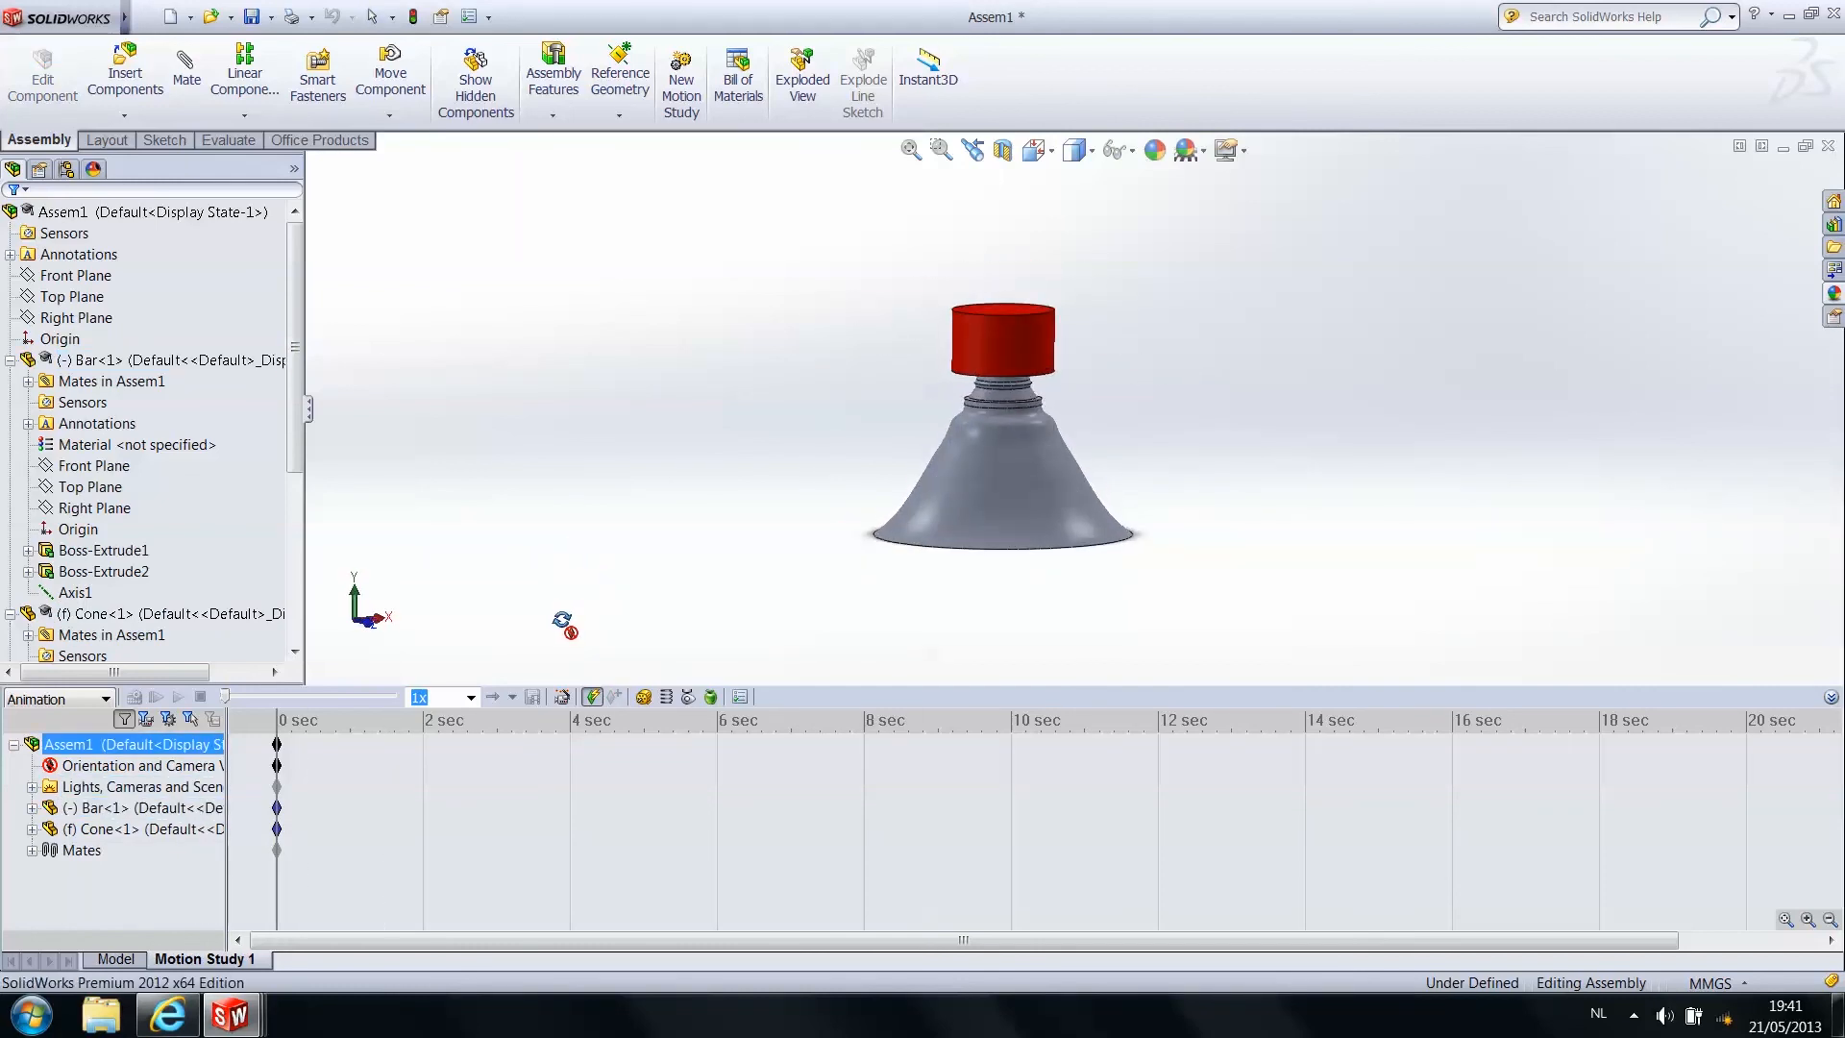
pyautogui.click(178, 767)
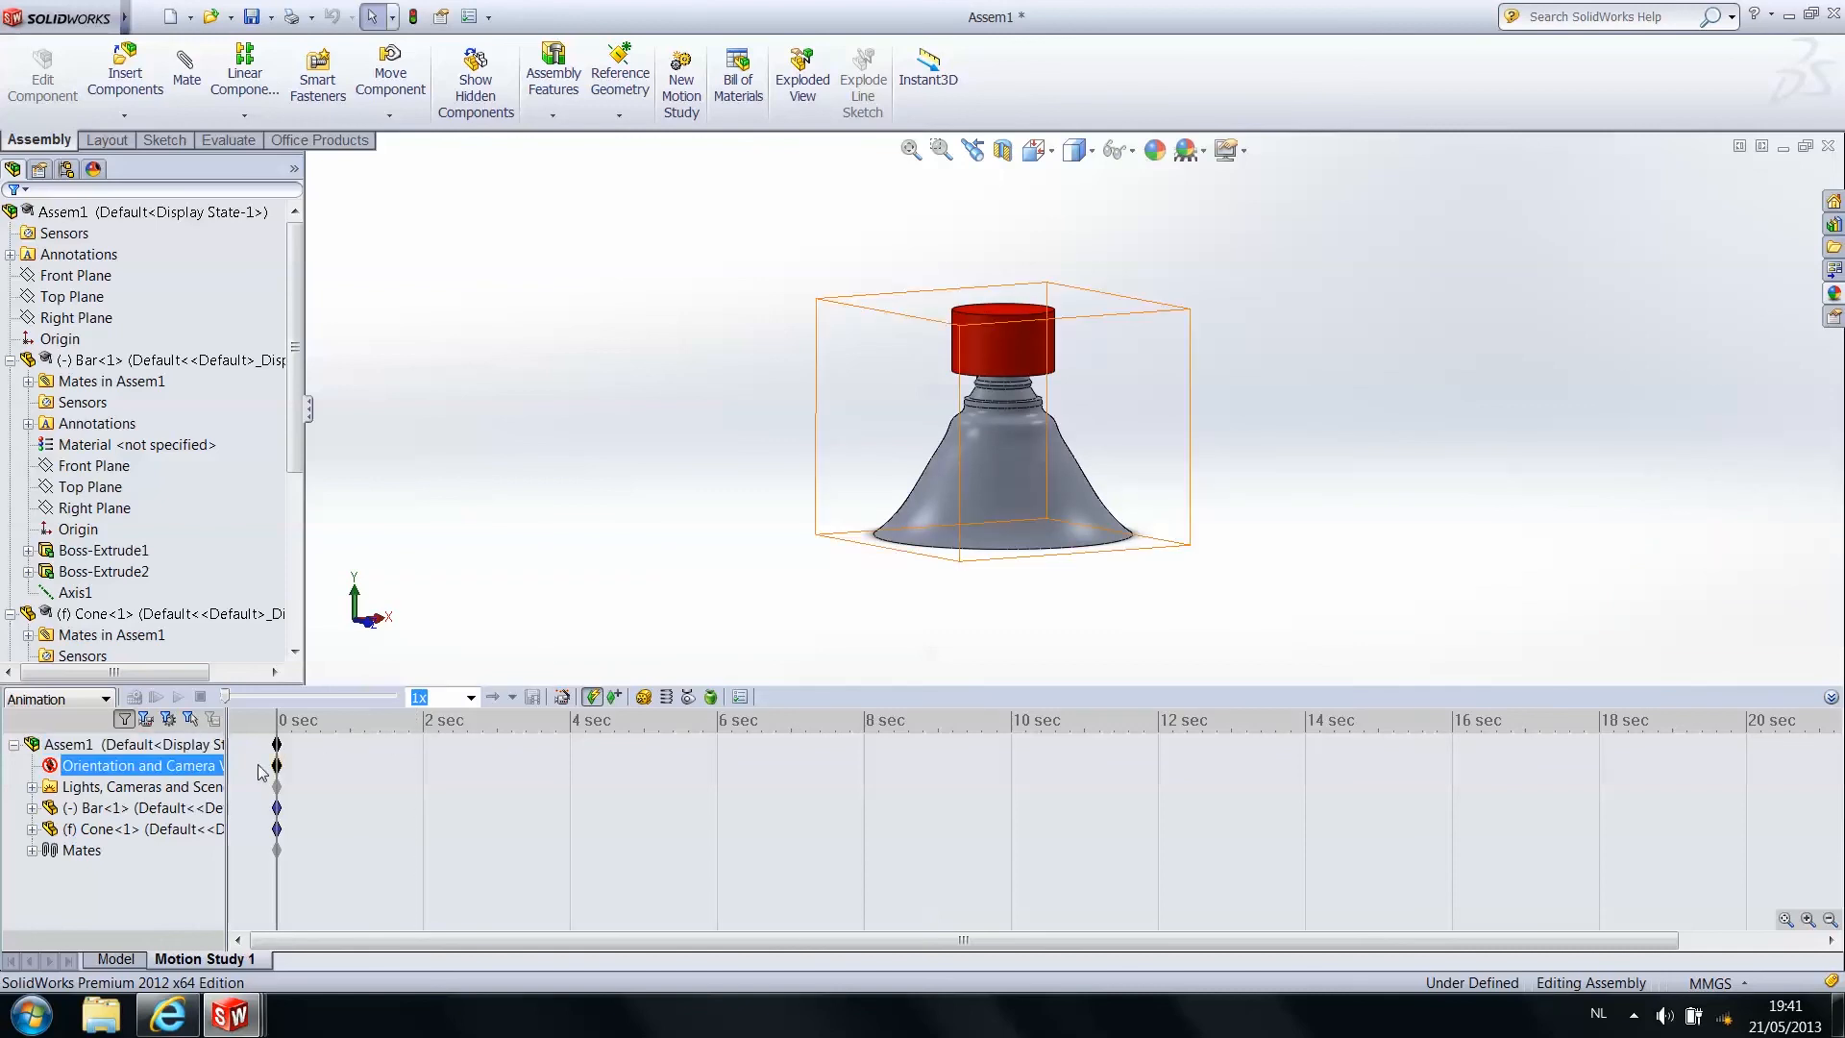
pyautogui.click(584, 510)
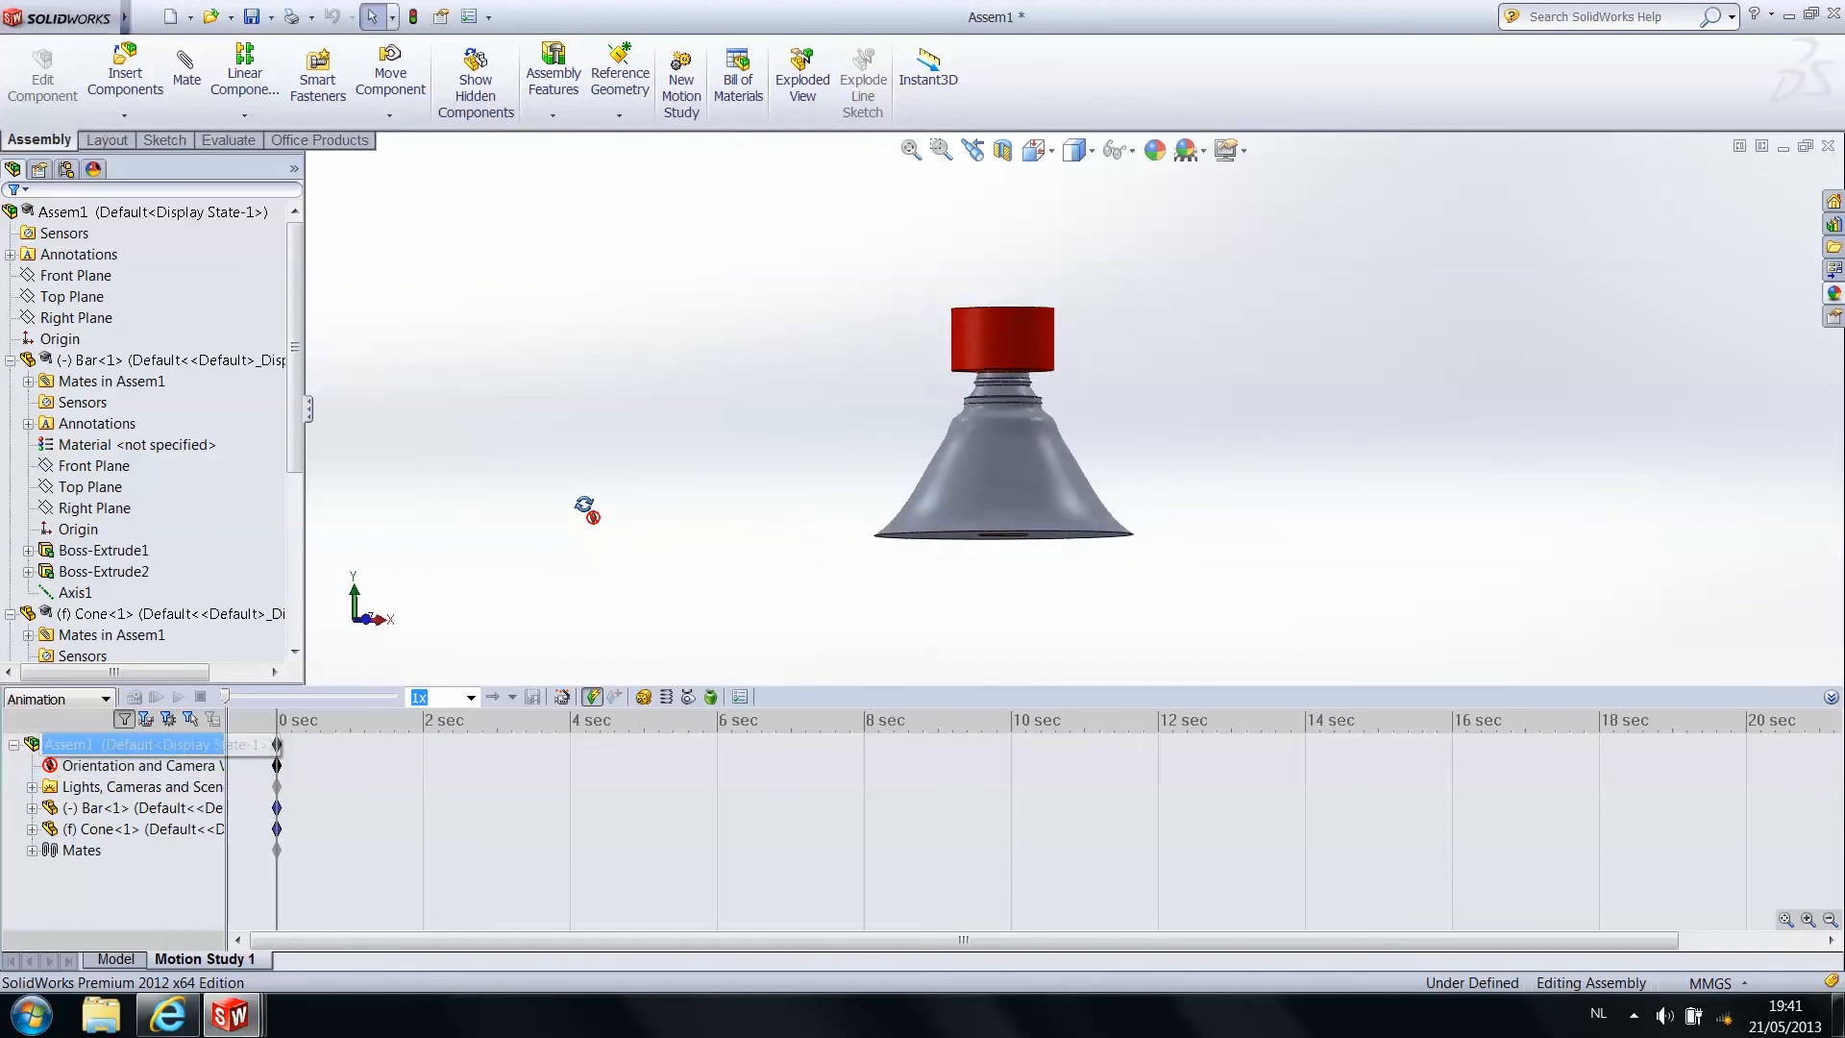
pyautogui.moveTo(1419, 369); pyautogui.dragTo(1297, 394, button='middle')
pyautogui.moveTo(880, 479); pyautogui.dragTo(1000, 358, button='middle')
pyautogui.moveTo(1000, 358)
pyautogui.mouseDown()
pyautogui.moveTo(1001, 294)
pyautogui.moveTo(1009, 389)
pyautogui.mouseUp()
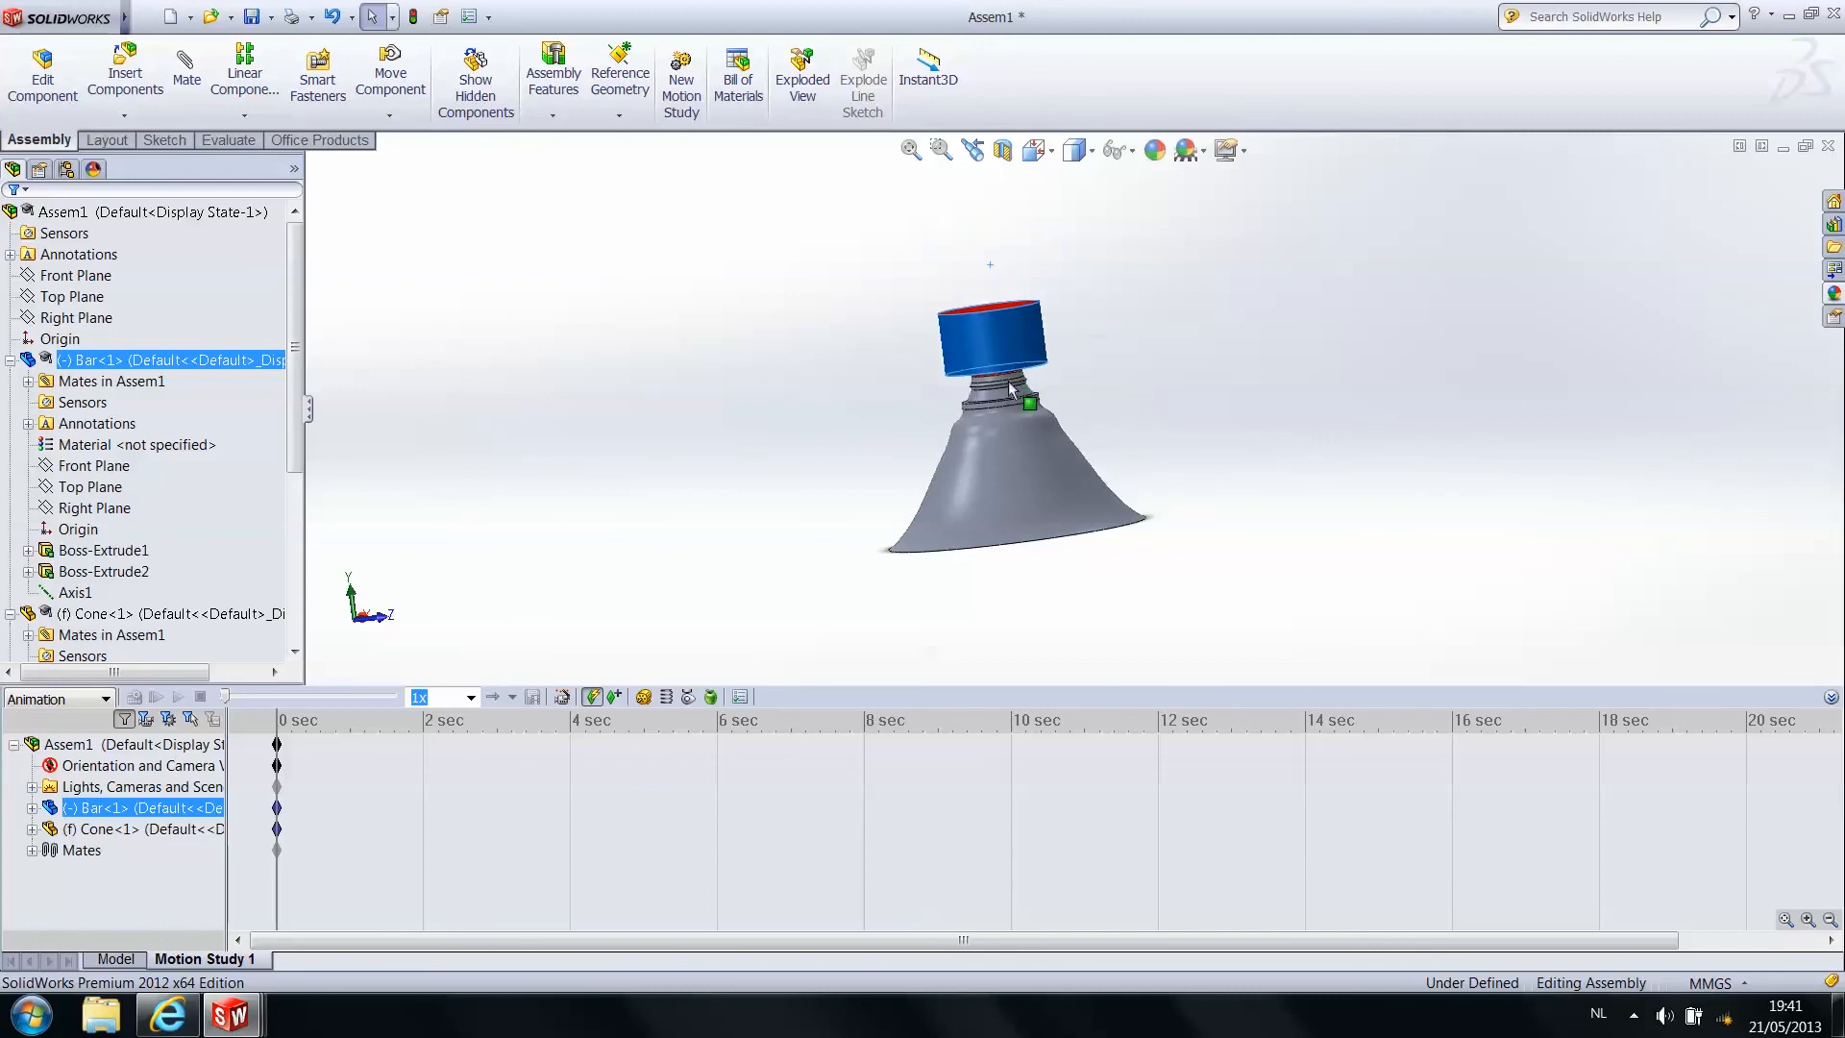
pyautogui.click(807, 523)
pyautogui.moveTo(798, 478); pyautogui.dragTo(672, 598, button='middle')
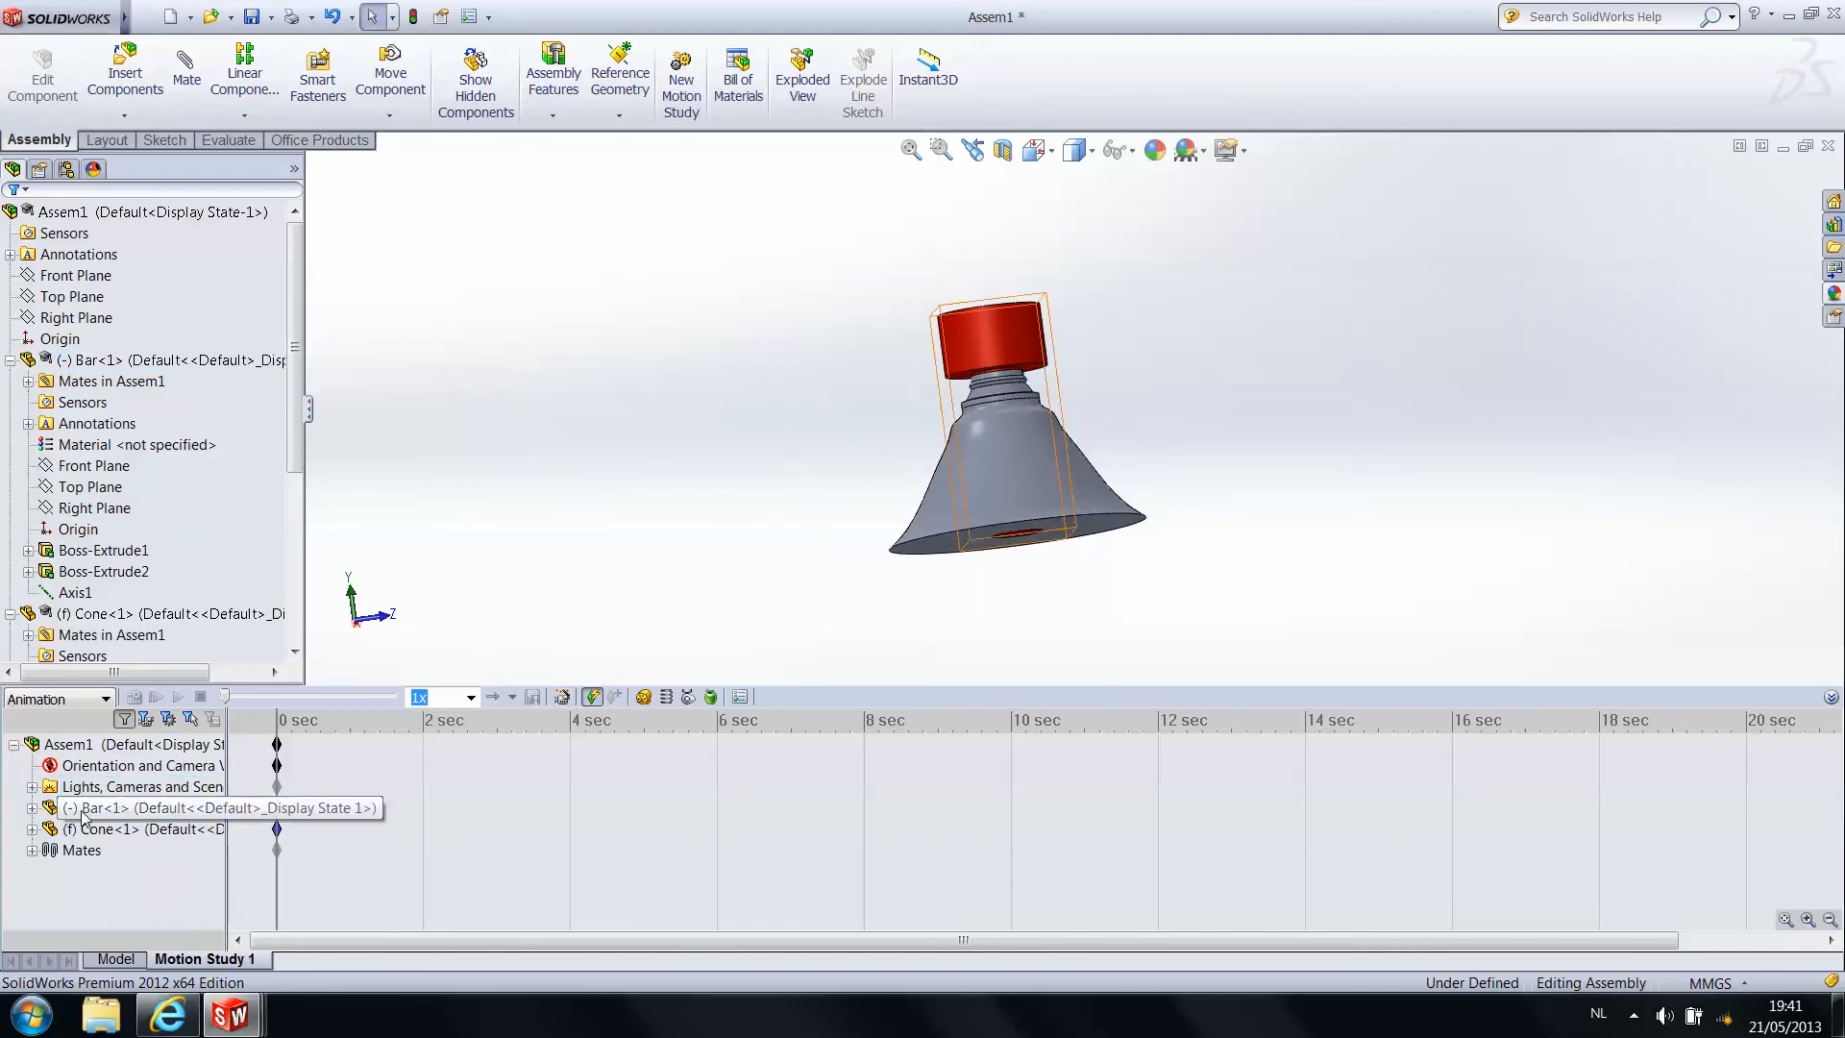
# Review the view key options of Orientation and Camera Views, and fit the whole assembly in the view
pyautogui.rightClick(114, 767)
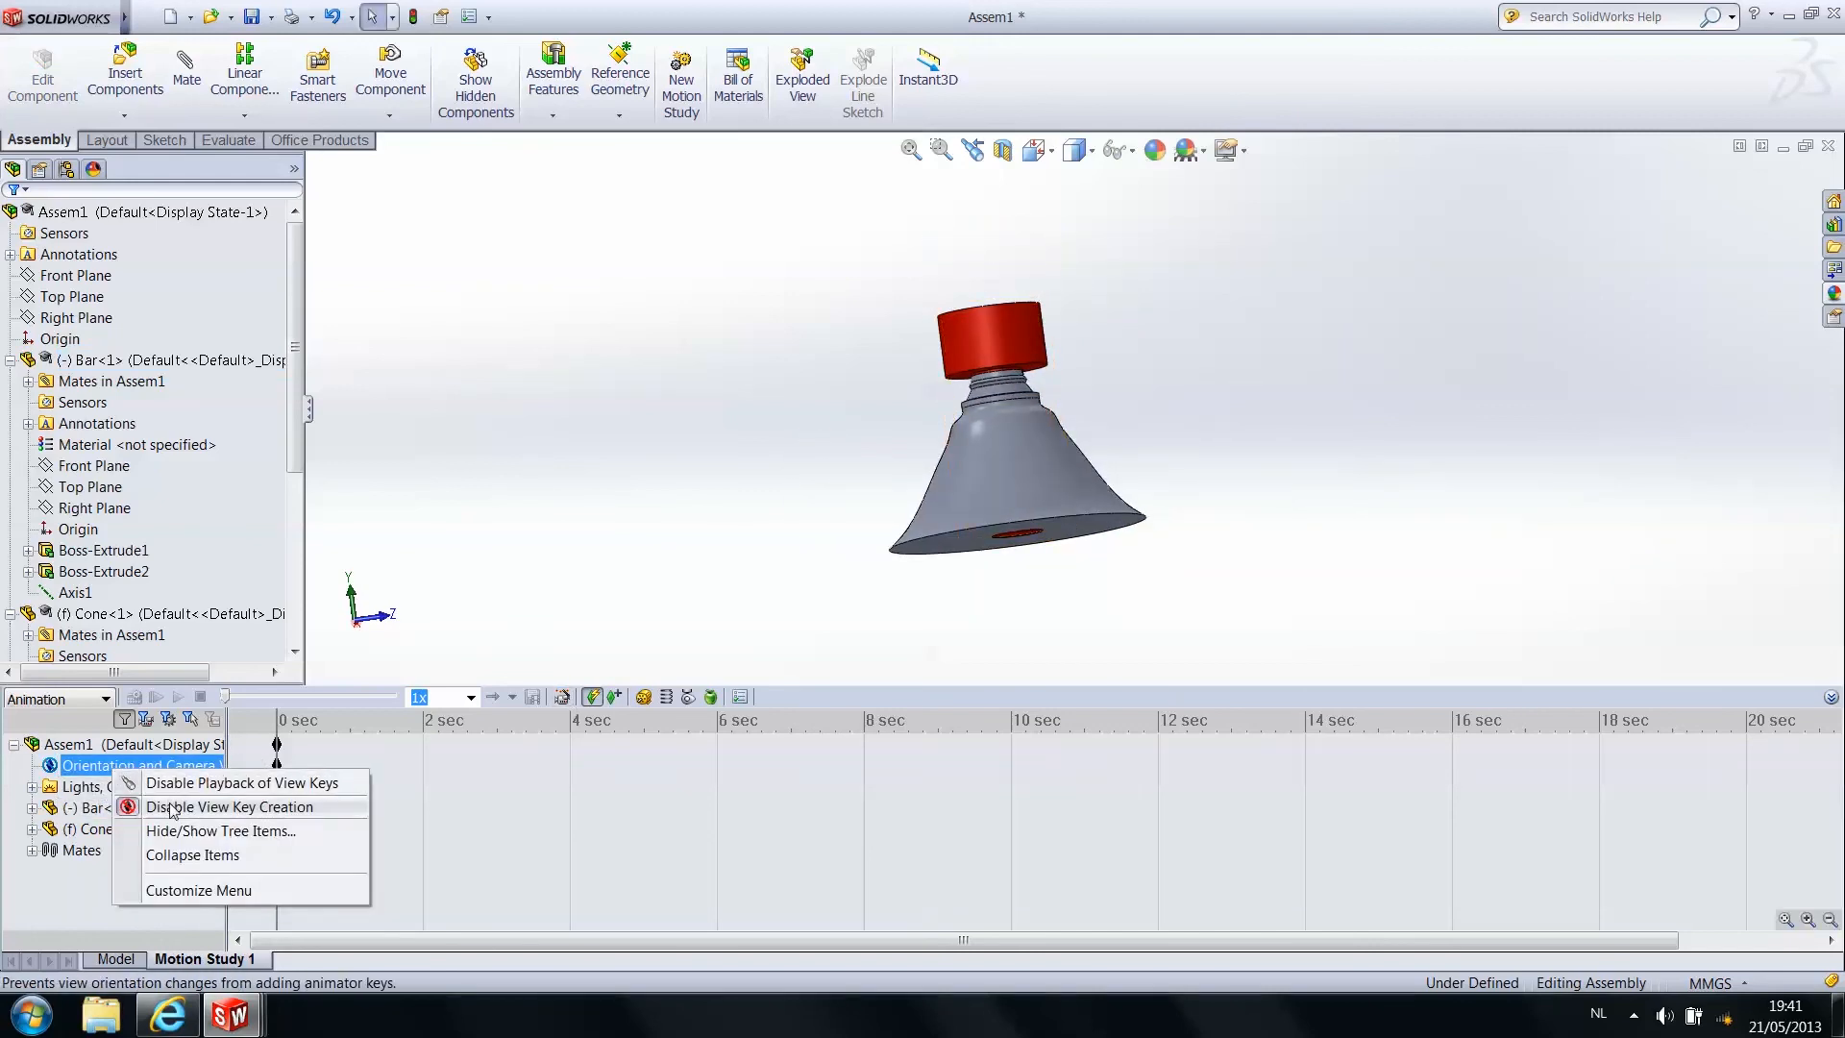
pyautogui.click(1206, 442)
pyautogui.moveTo(1111, 478)
pyautogui.mouseDown(button='middle')
pyautogui.moveTo(1133, 479)
pyautogui.moveTo(1132, 503)
pyautogui.mouseUp(button='middle')
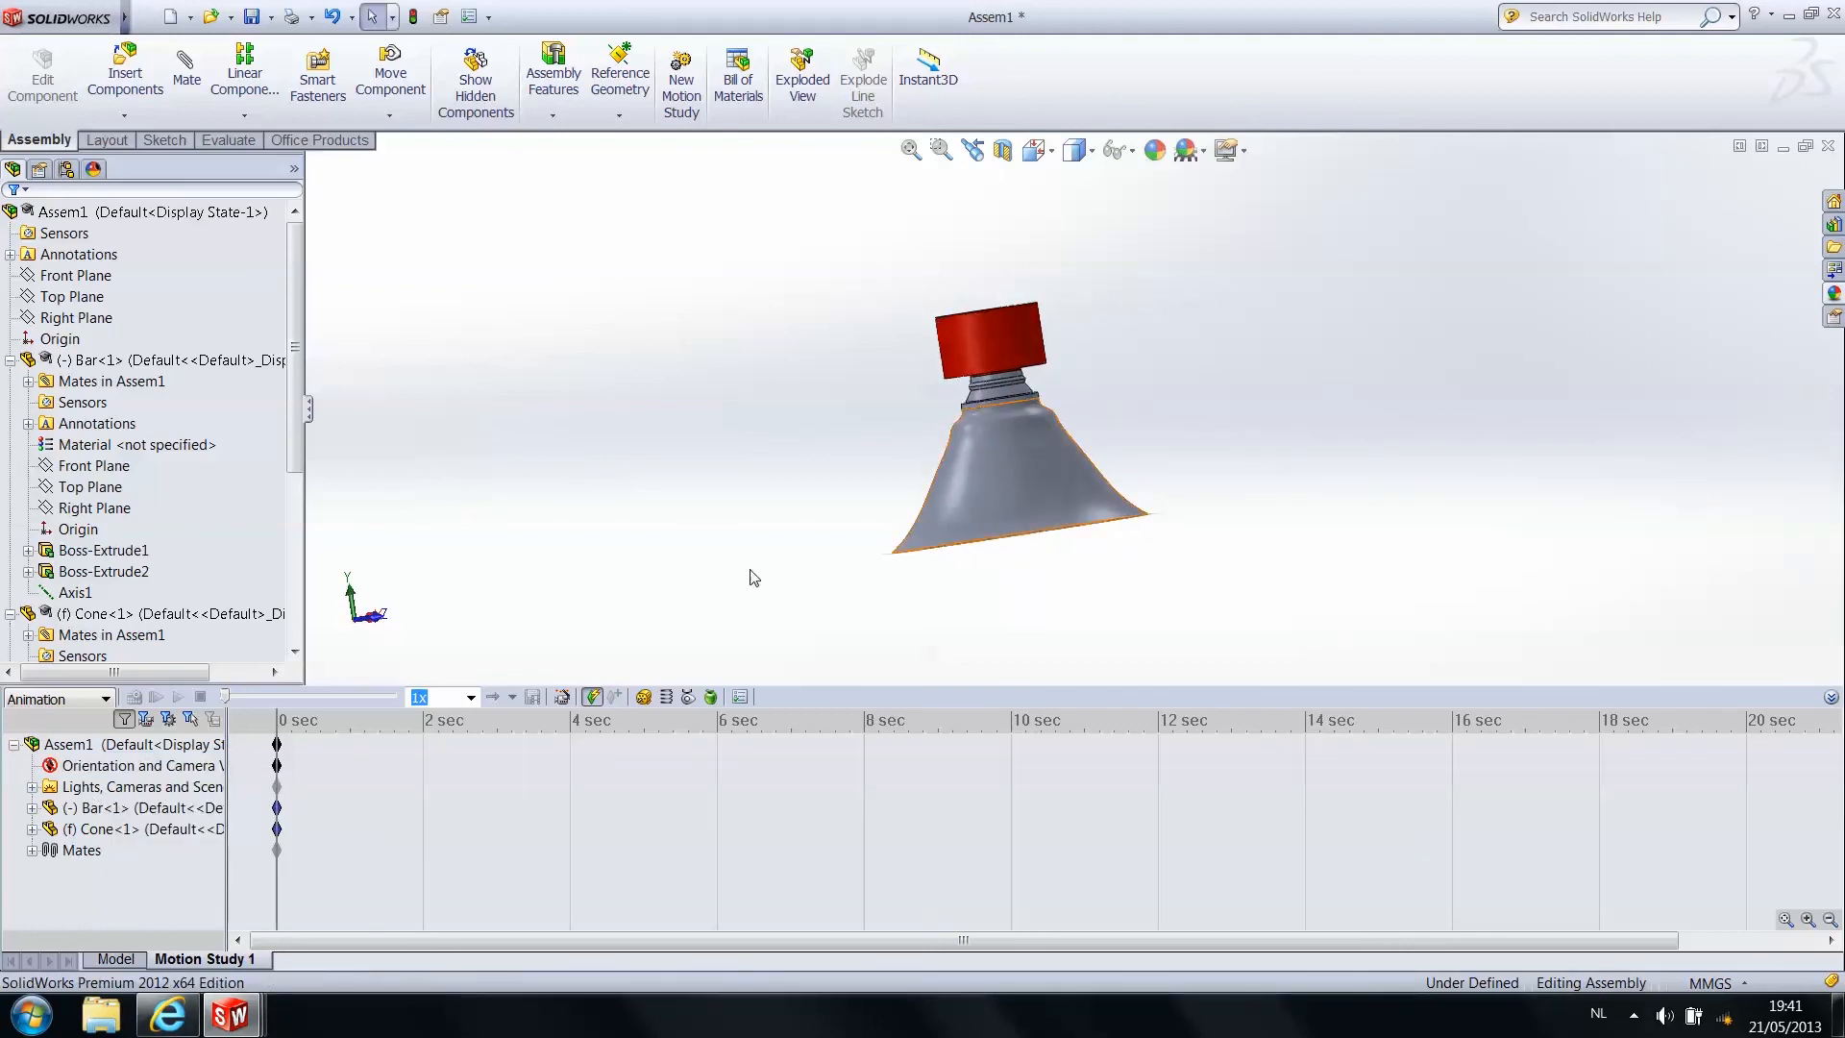
pyautogui.click(911, 150)
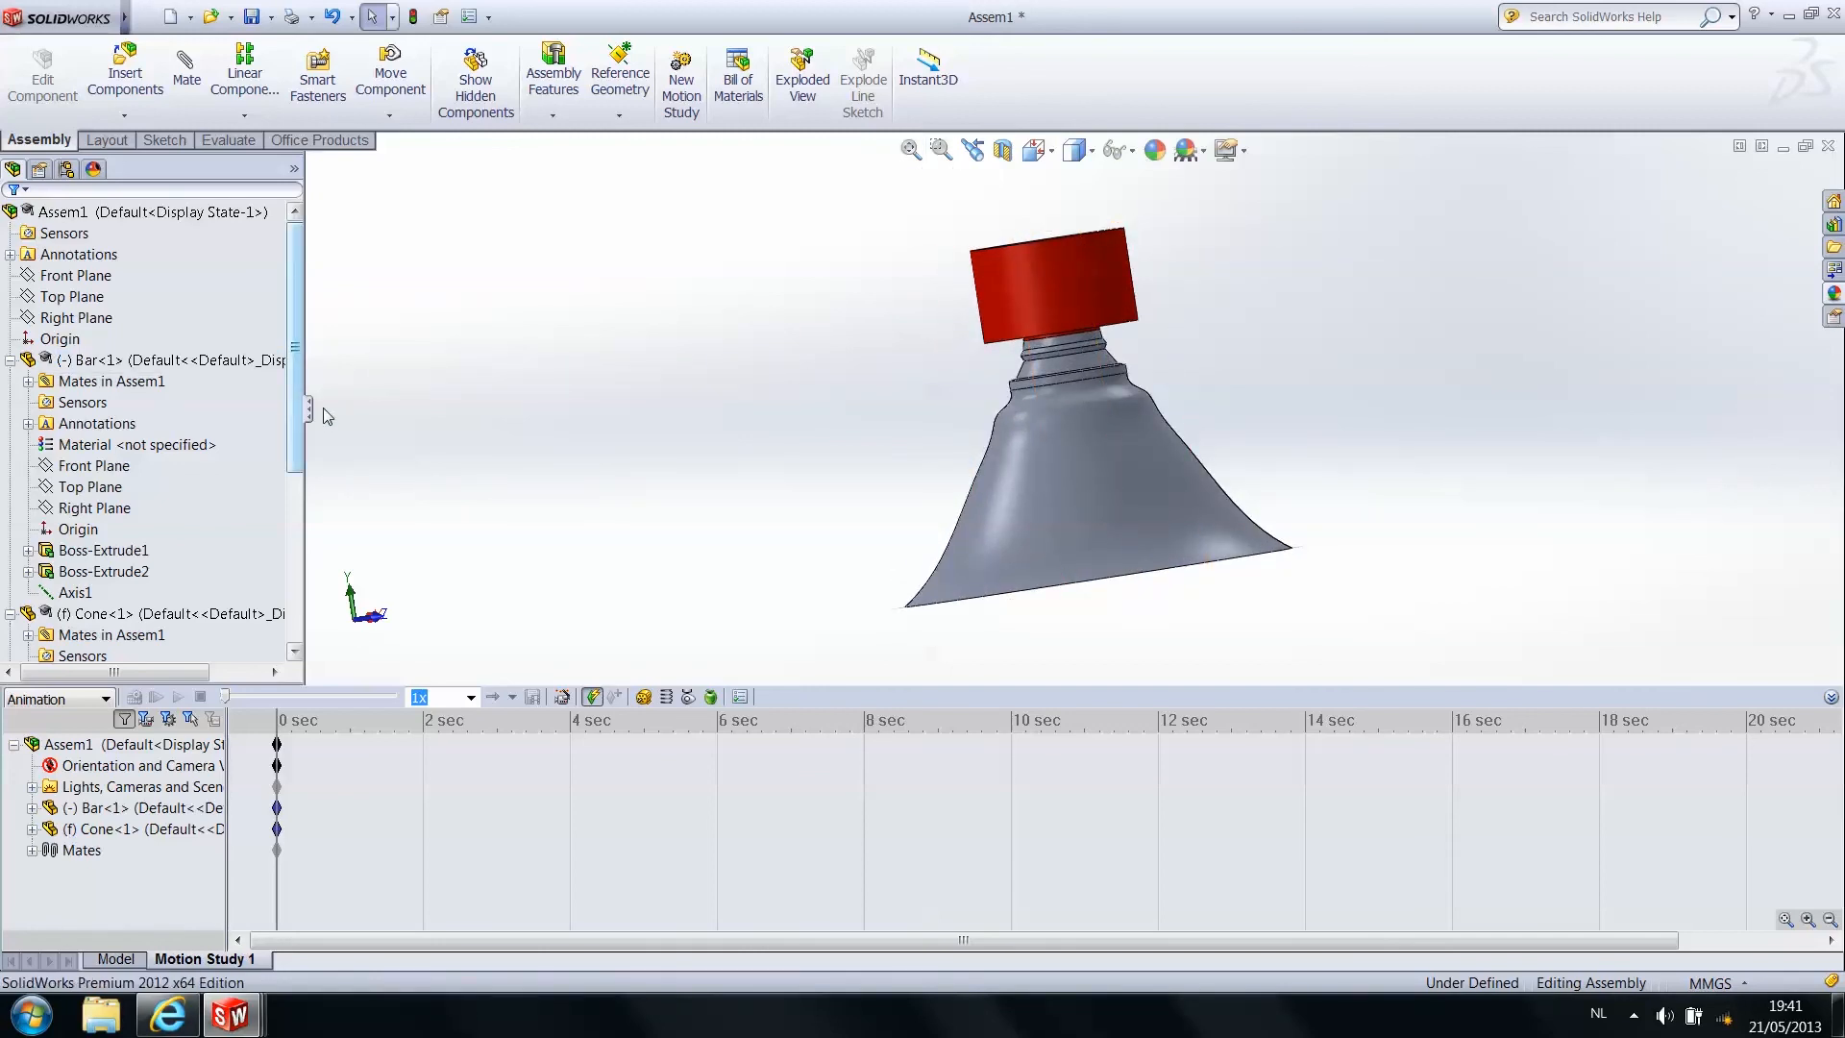
# Try out hiding, restoring and widening the assembly's feature tree beside the model
pyautogui.click(218, 950)
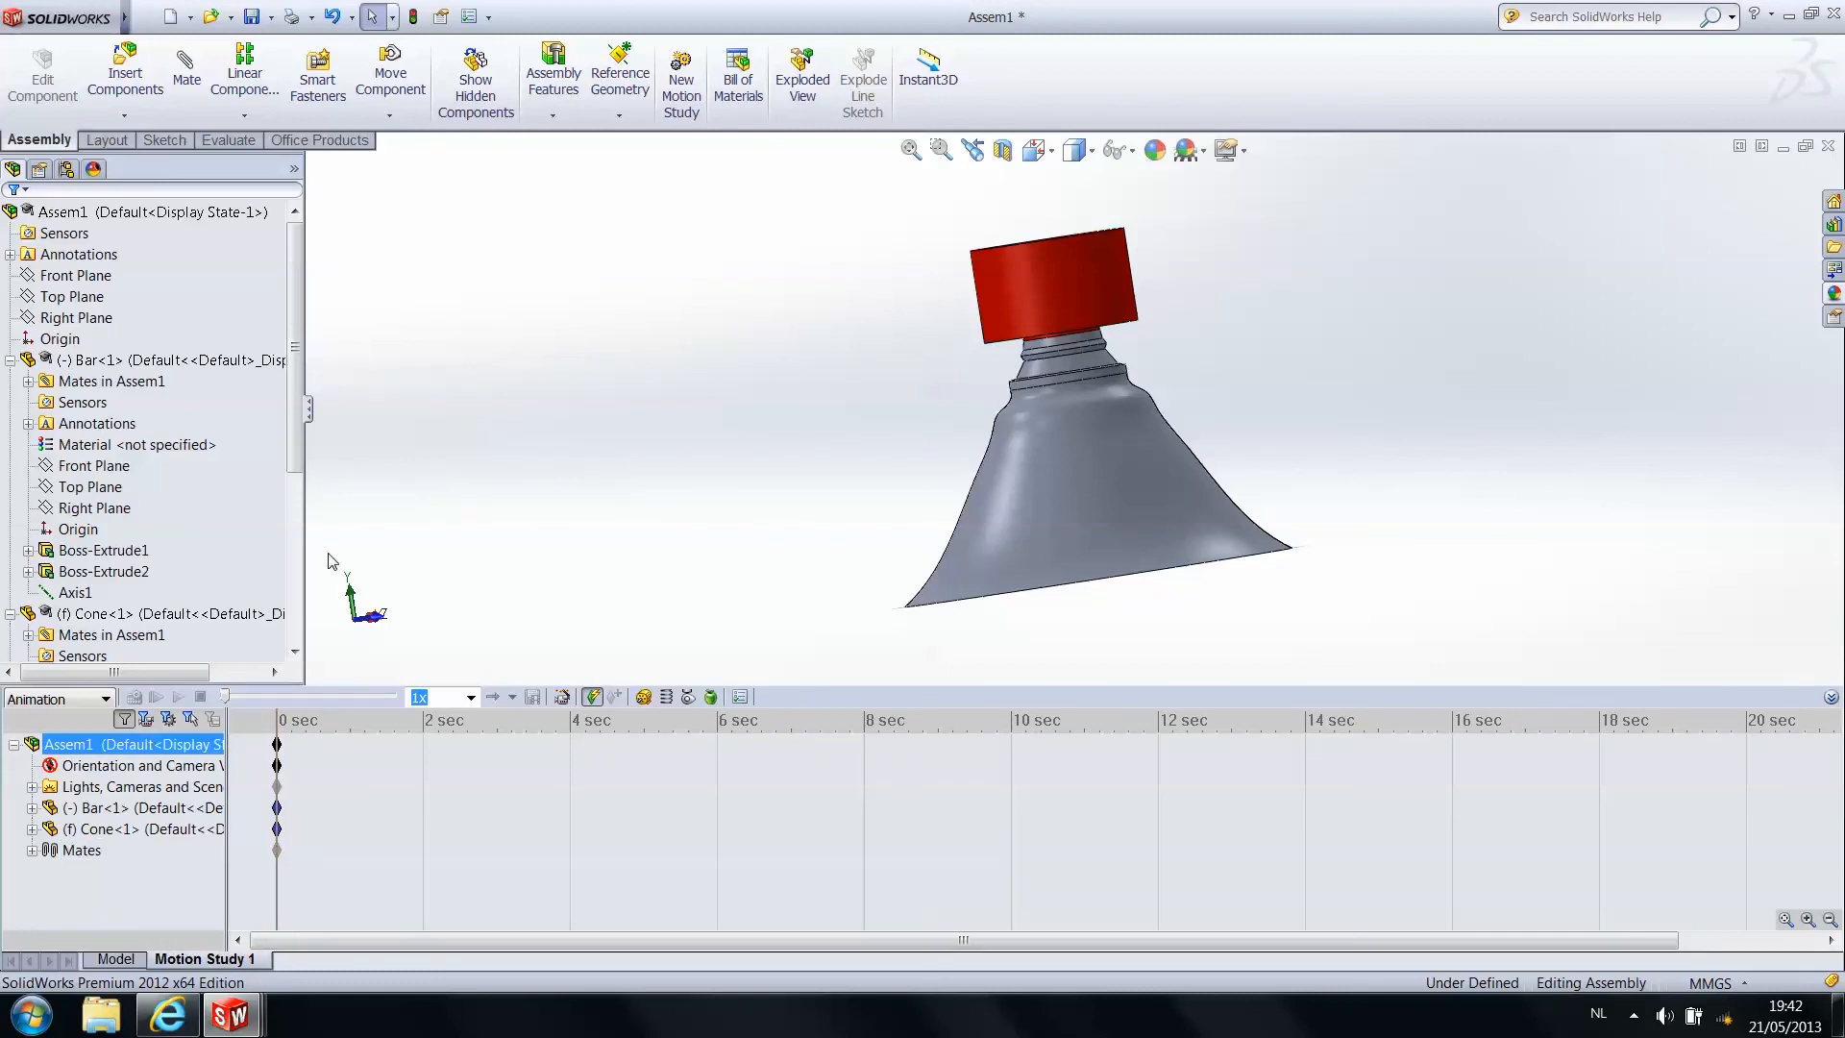
pyautogui.click(309, 411)
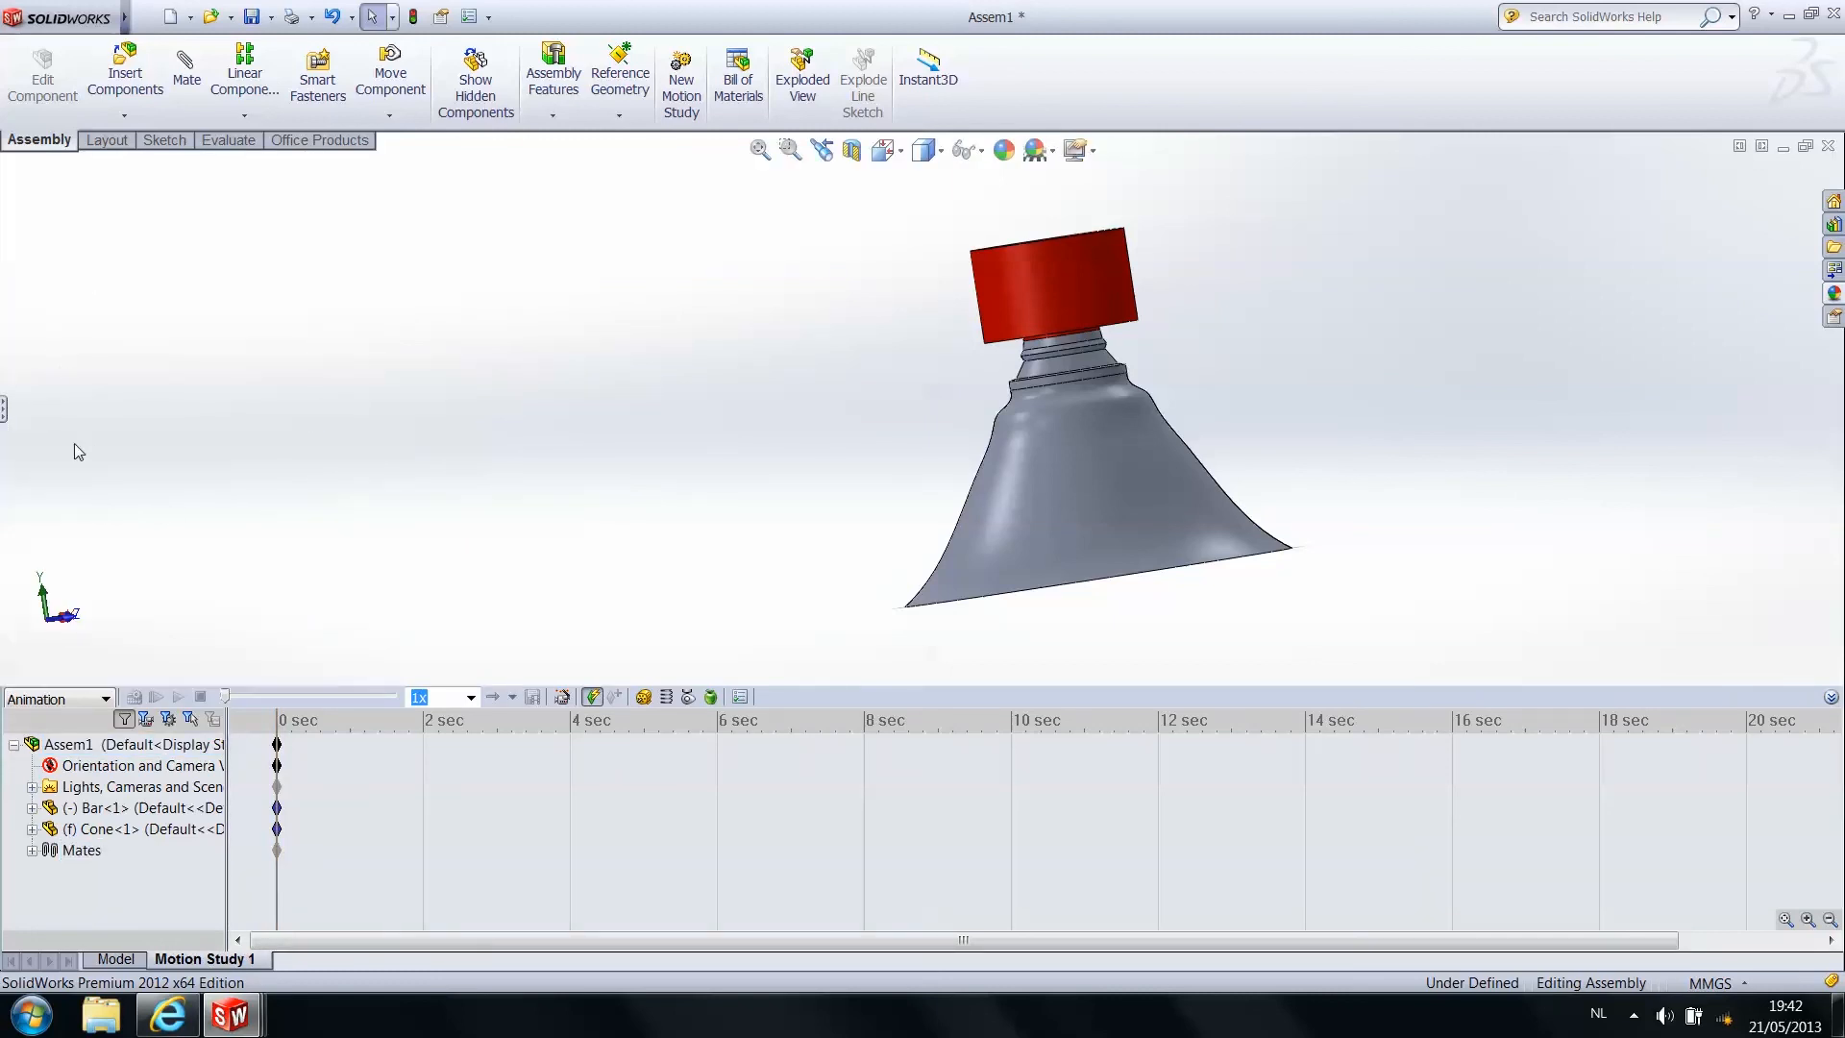
pyautogui.click(4, 412)
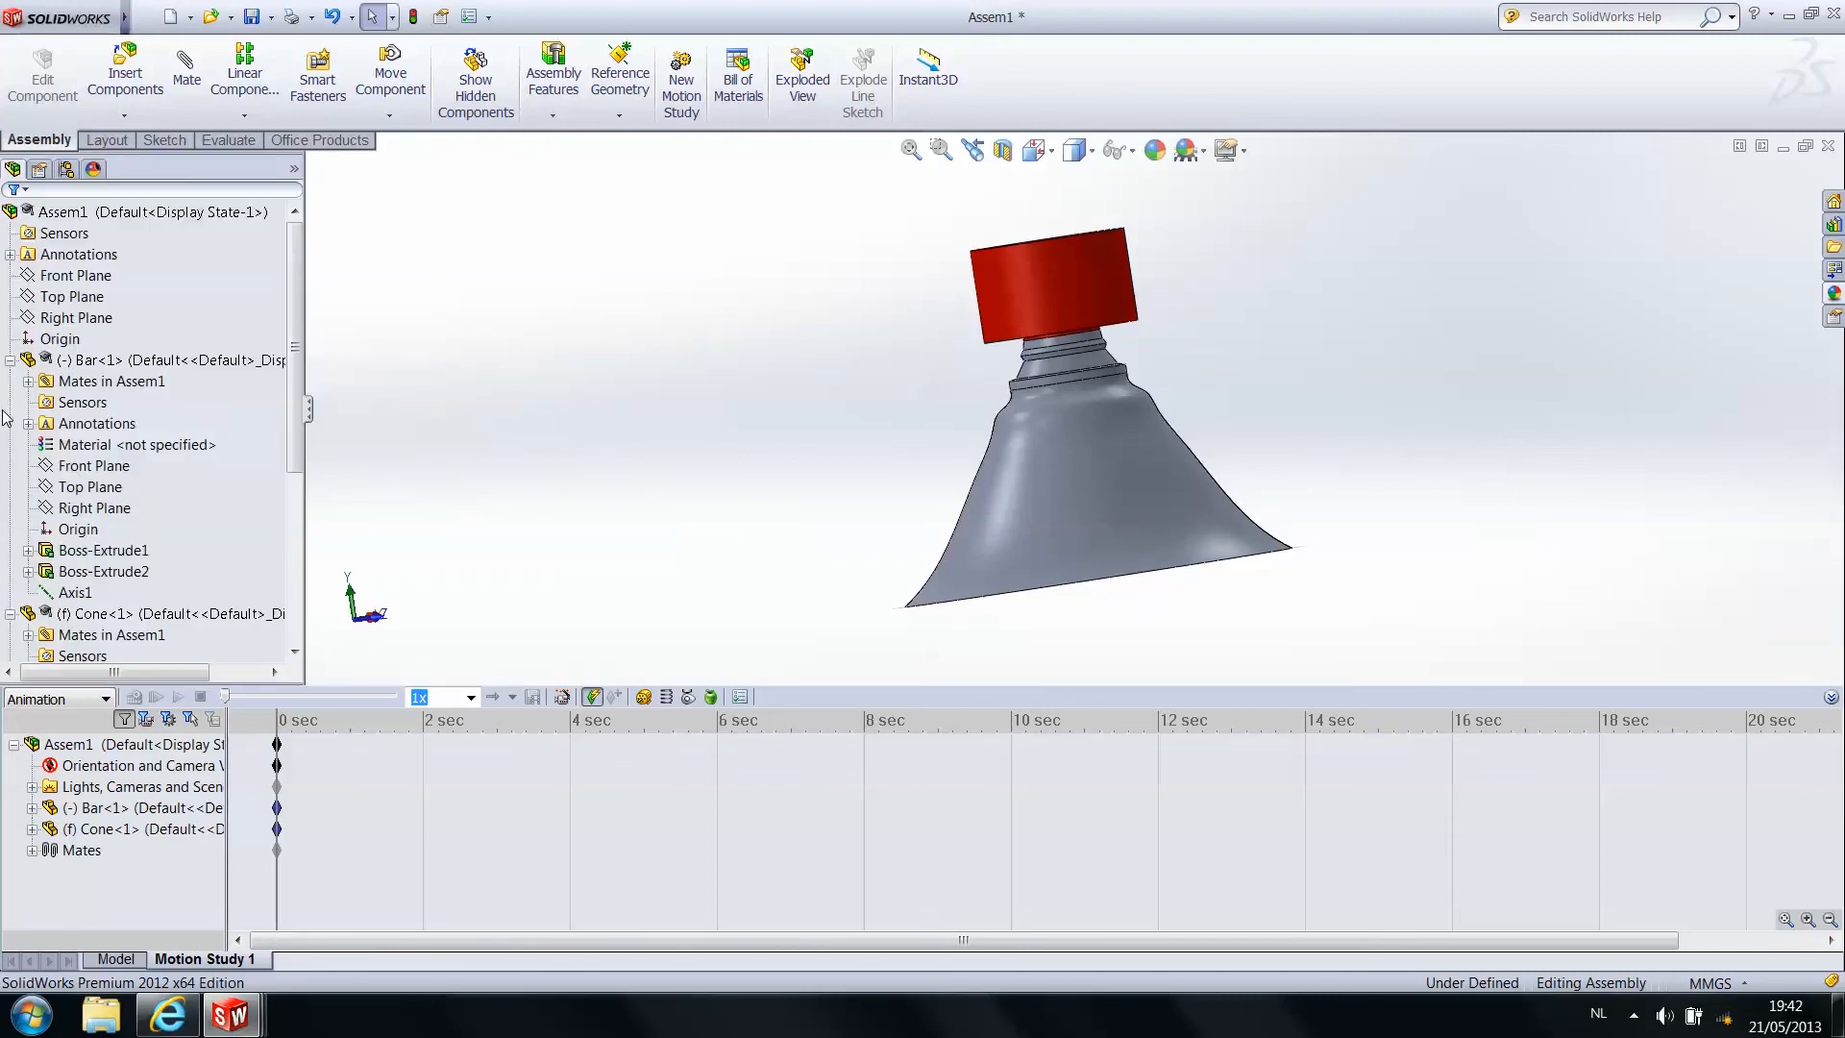
pyautogui.moveTo(308, 415); pyautogui.dragTo(833, 423)
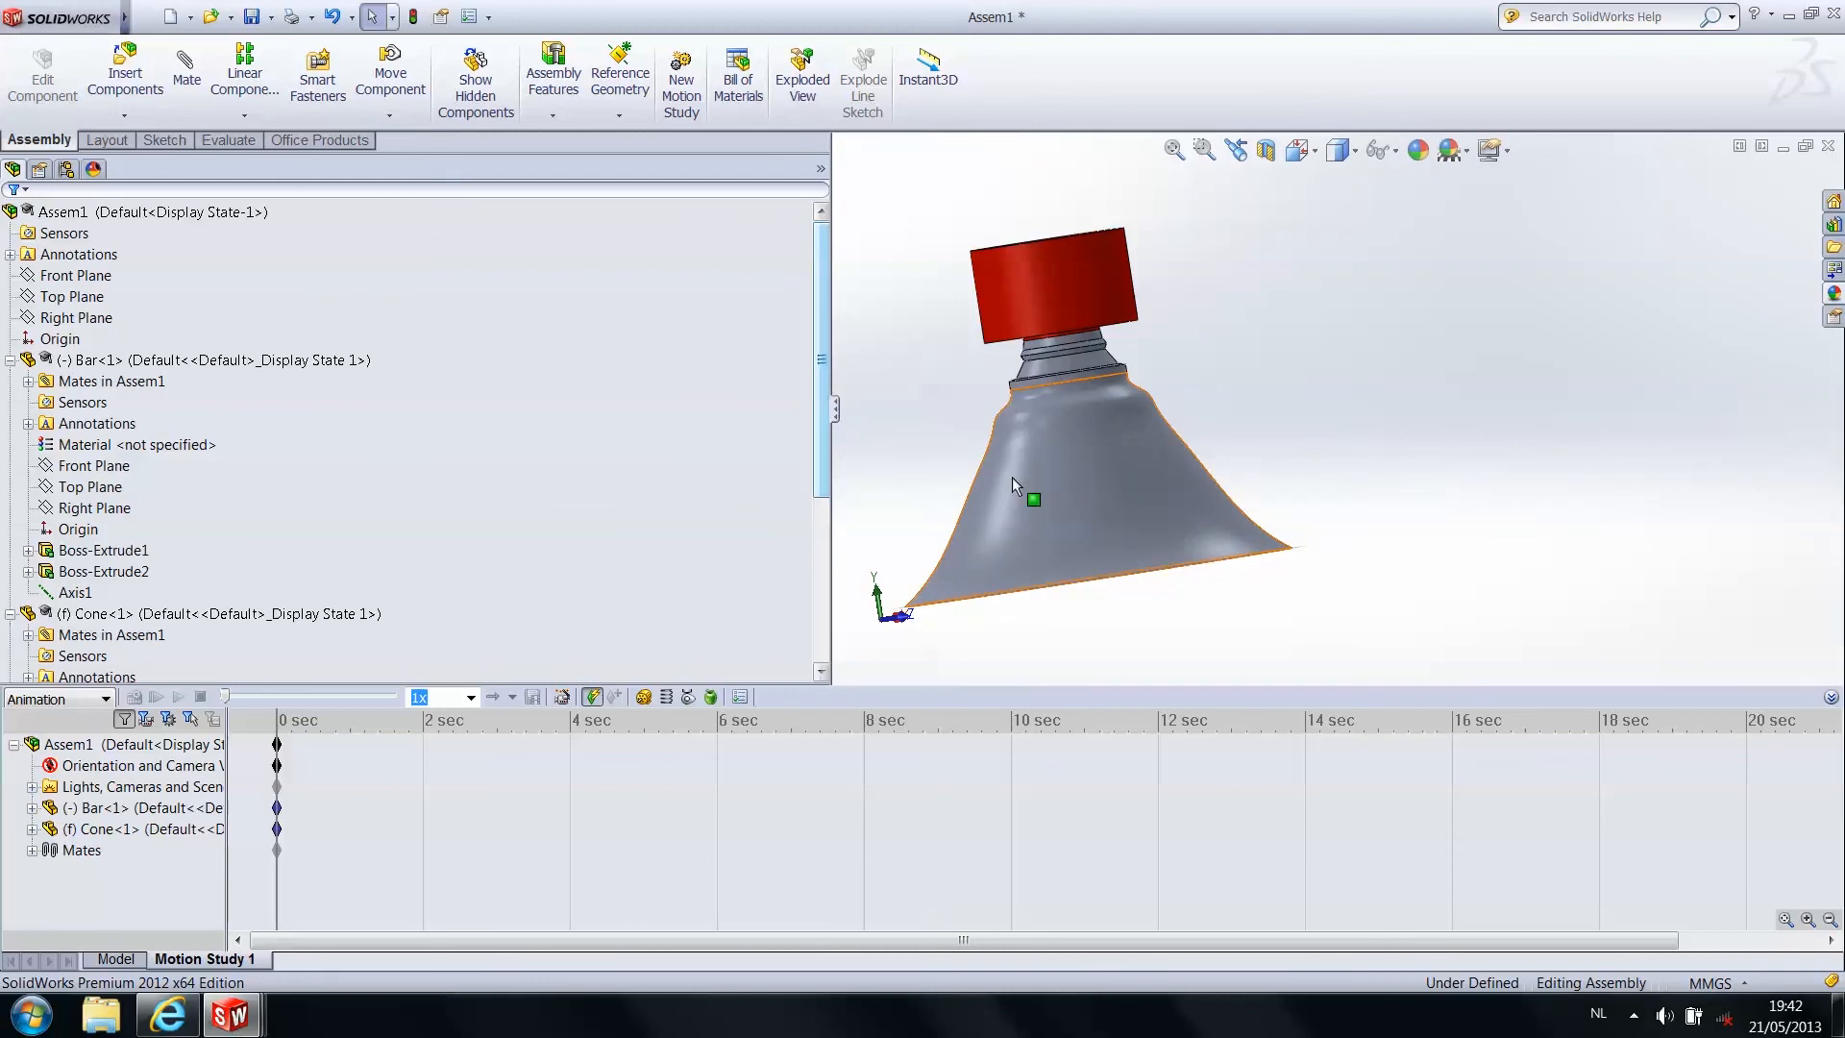
pyautogui.scroll(-3, 980, 480)
pyautogui.scroll(5, 947, 482)
pyautogui.scroll(-2, 915, 432)
pyautogui.scroll(2, 915, 428)
pyautogui.scroll(-1, 1358, 339)
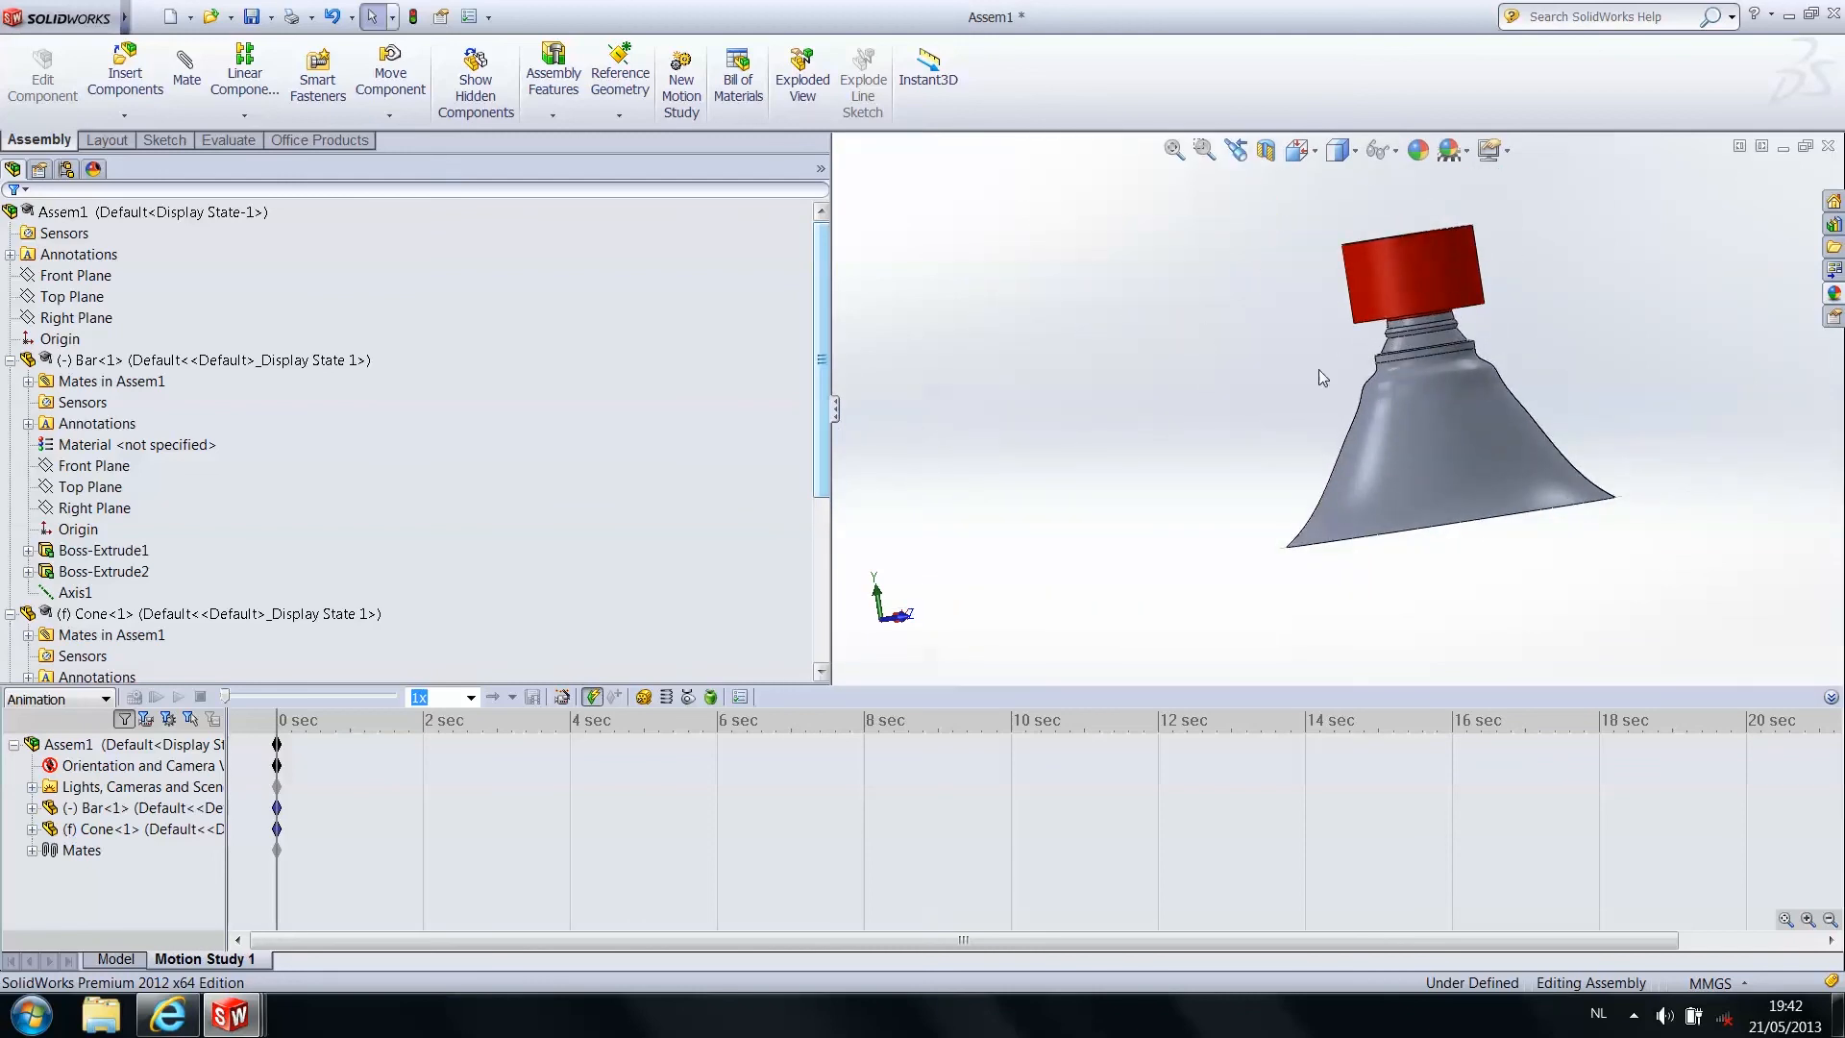
pyautogui.scroll(1, 1350, 409)
pyautogui.scroll(-1, 1528, 370)
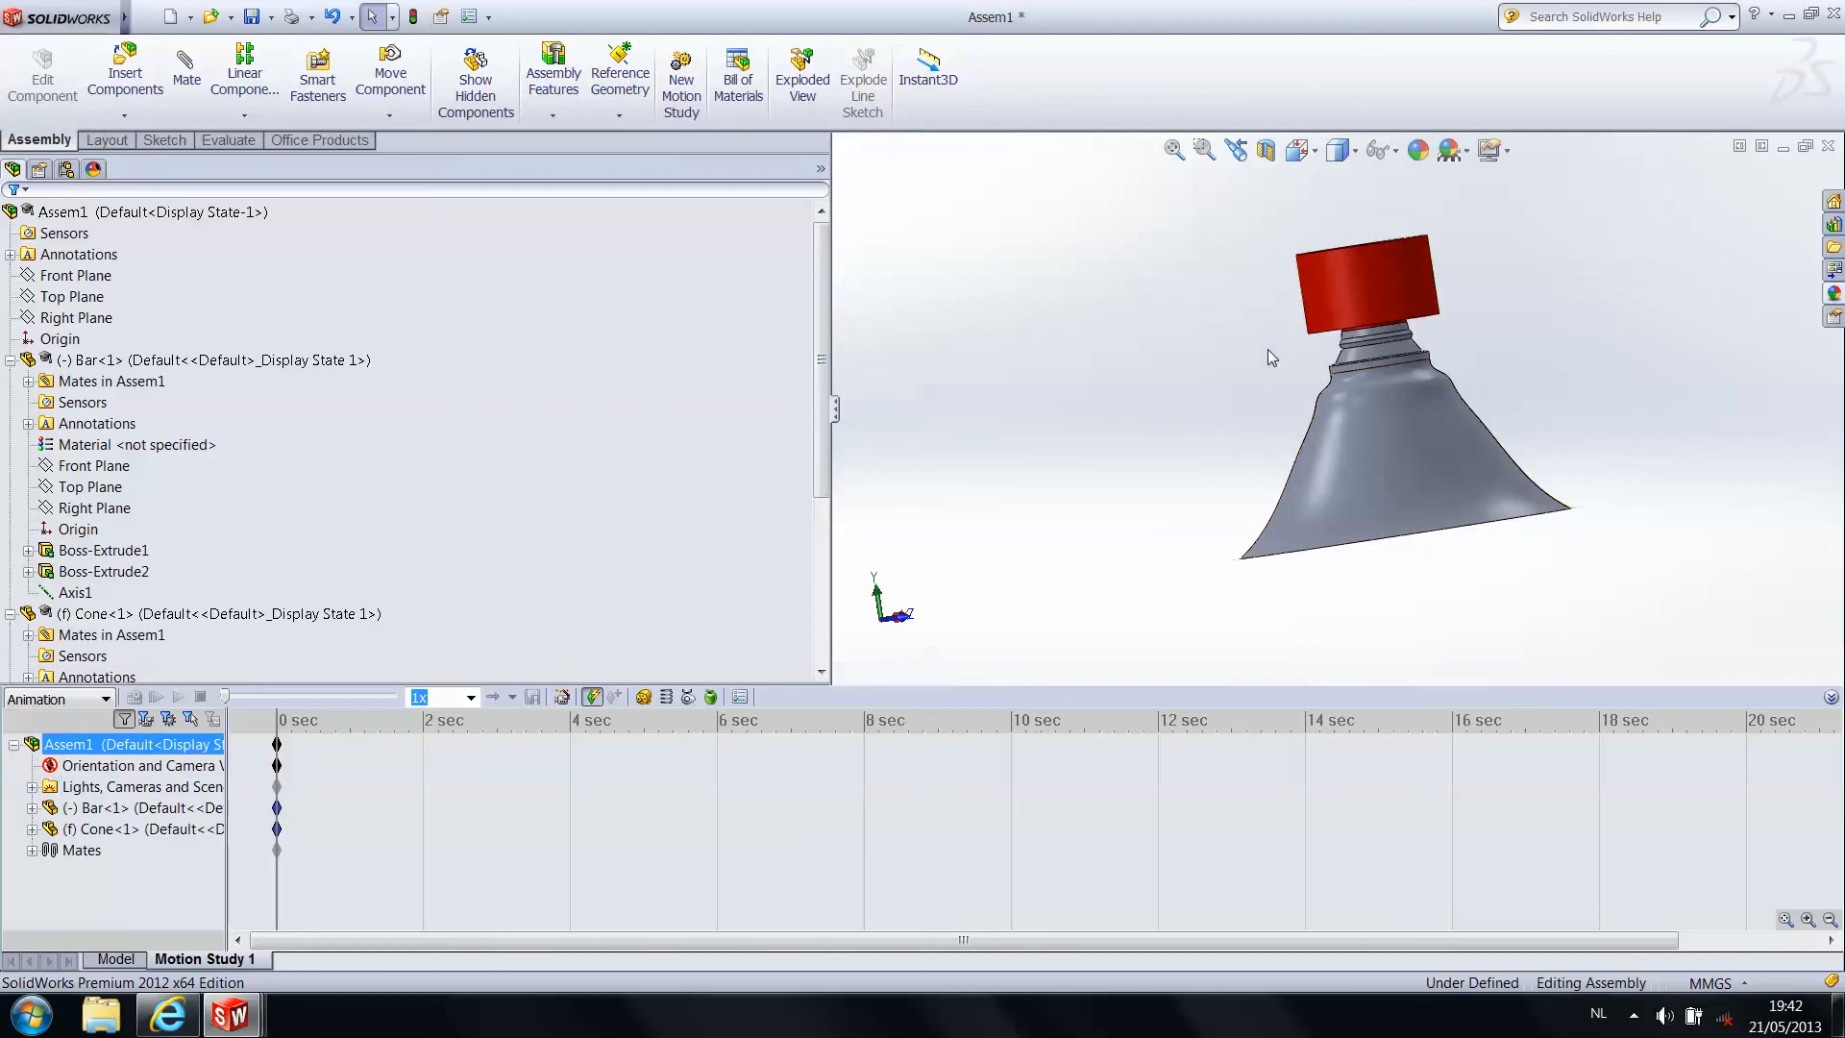
# Hide the feature tree and show the assembly in the Right view, fitted to the graphics area
pyautogui.click(833, 407)
pyautogui.scroll(4, 1104, 477)
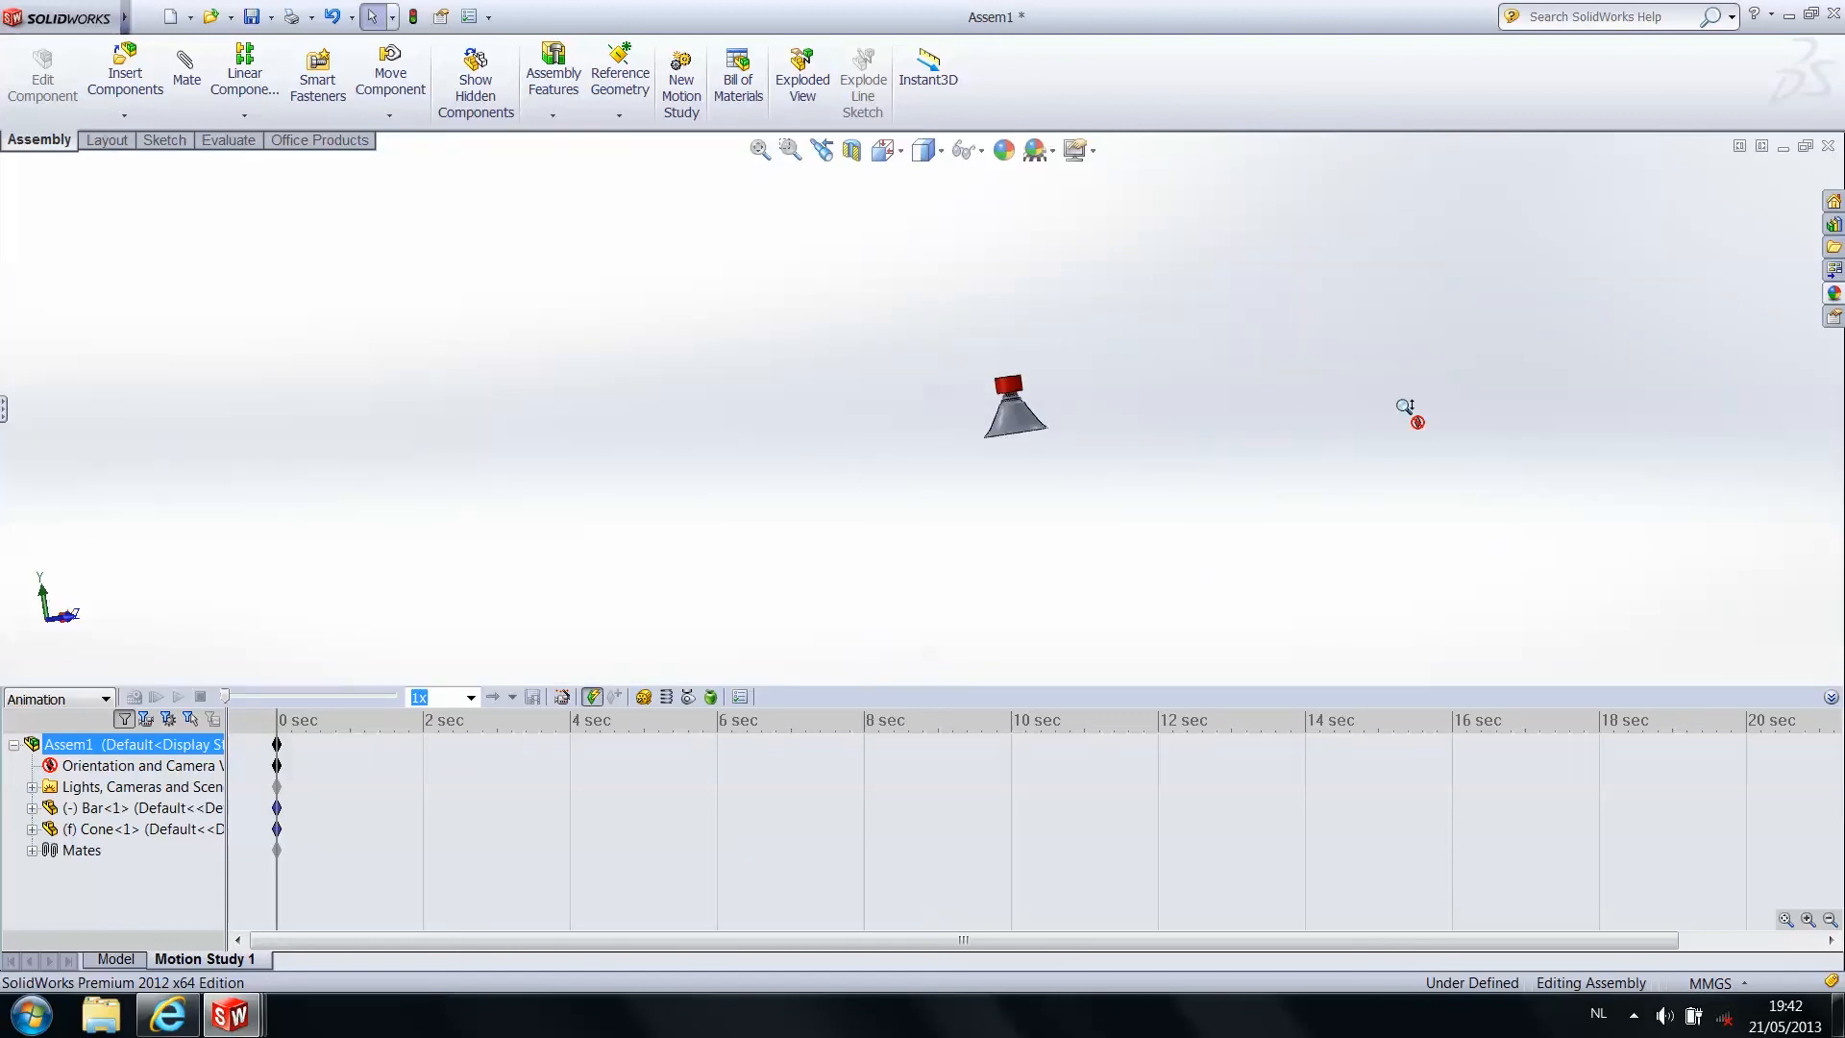
pyautogui.click(759, 150)
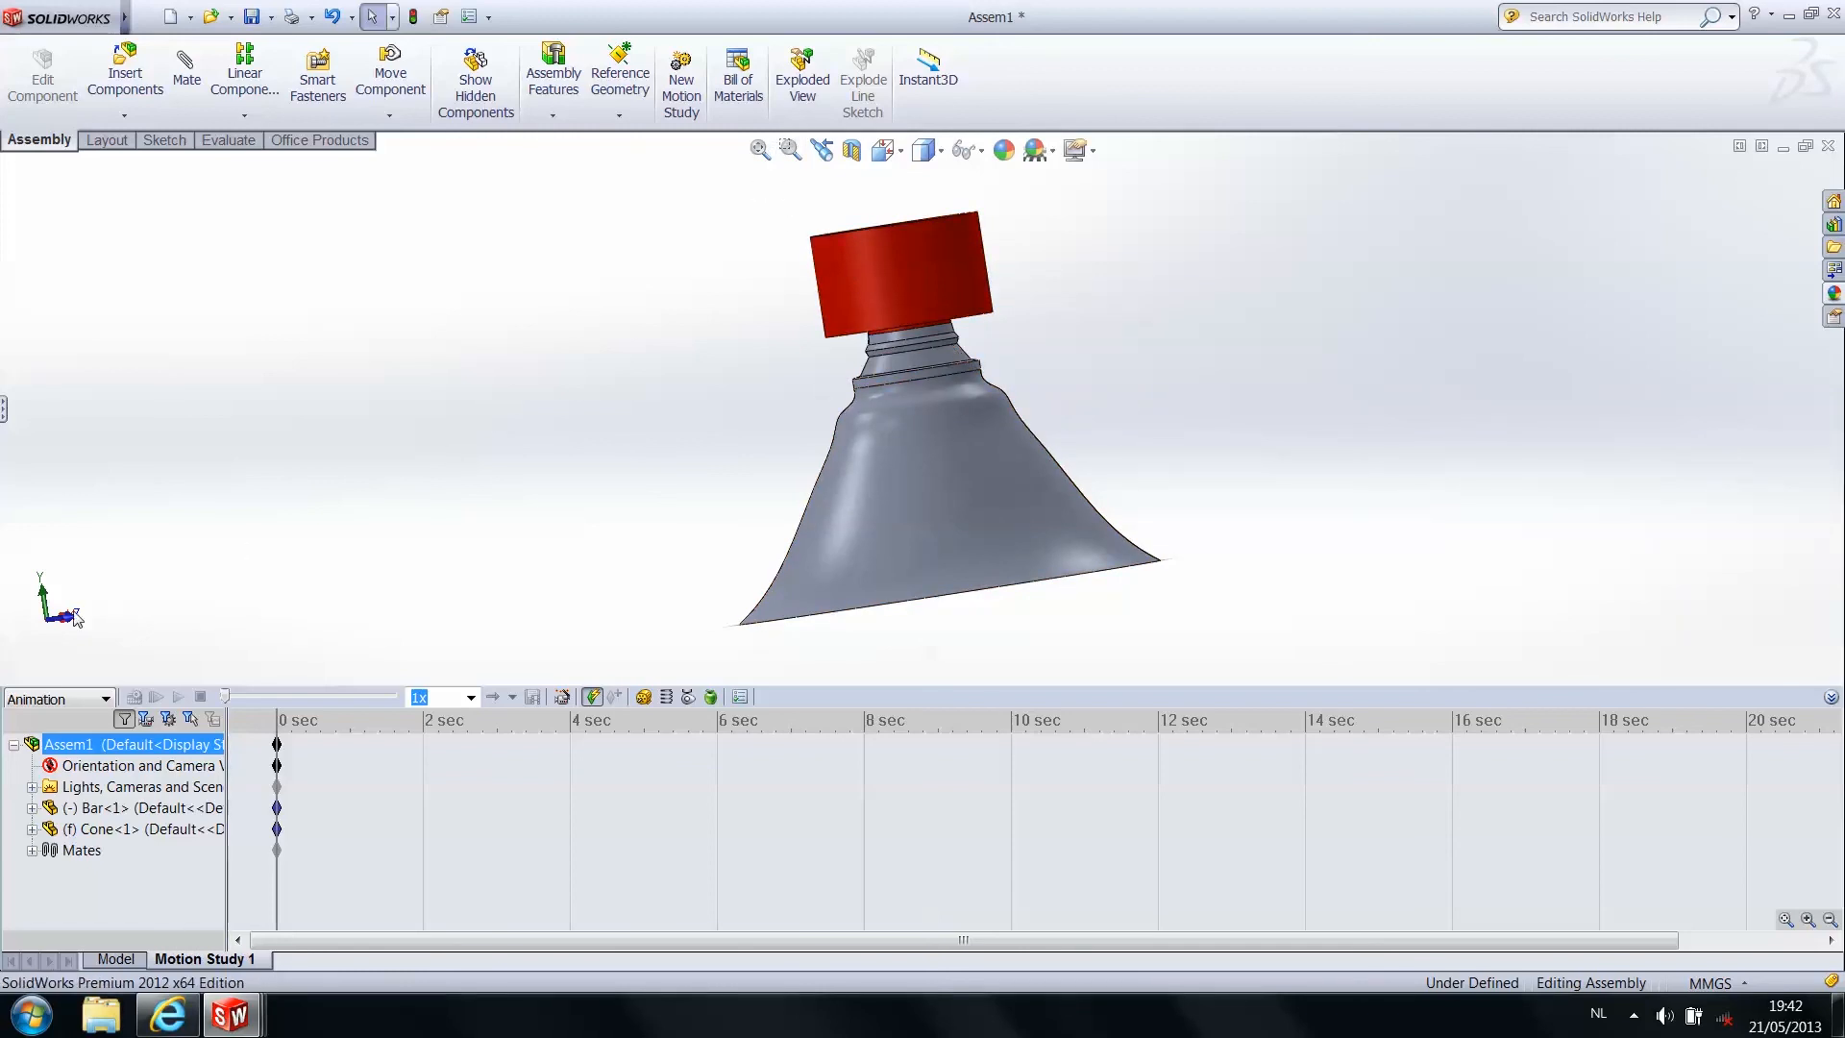
pyautogui.click(48, 607)
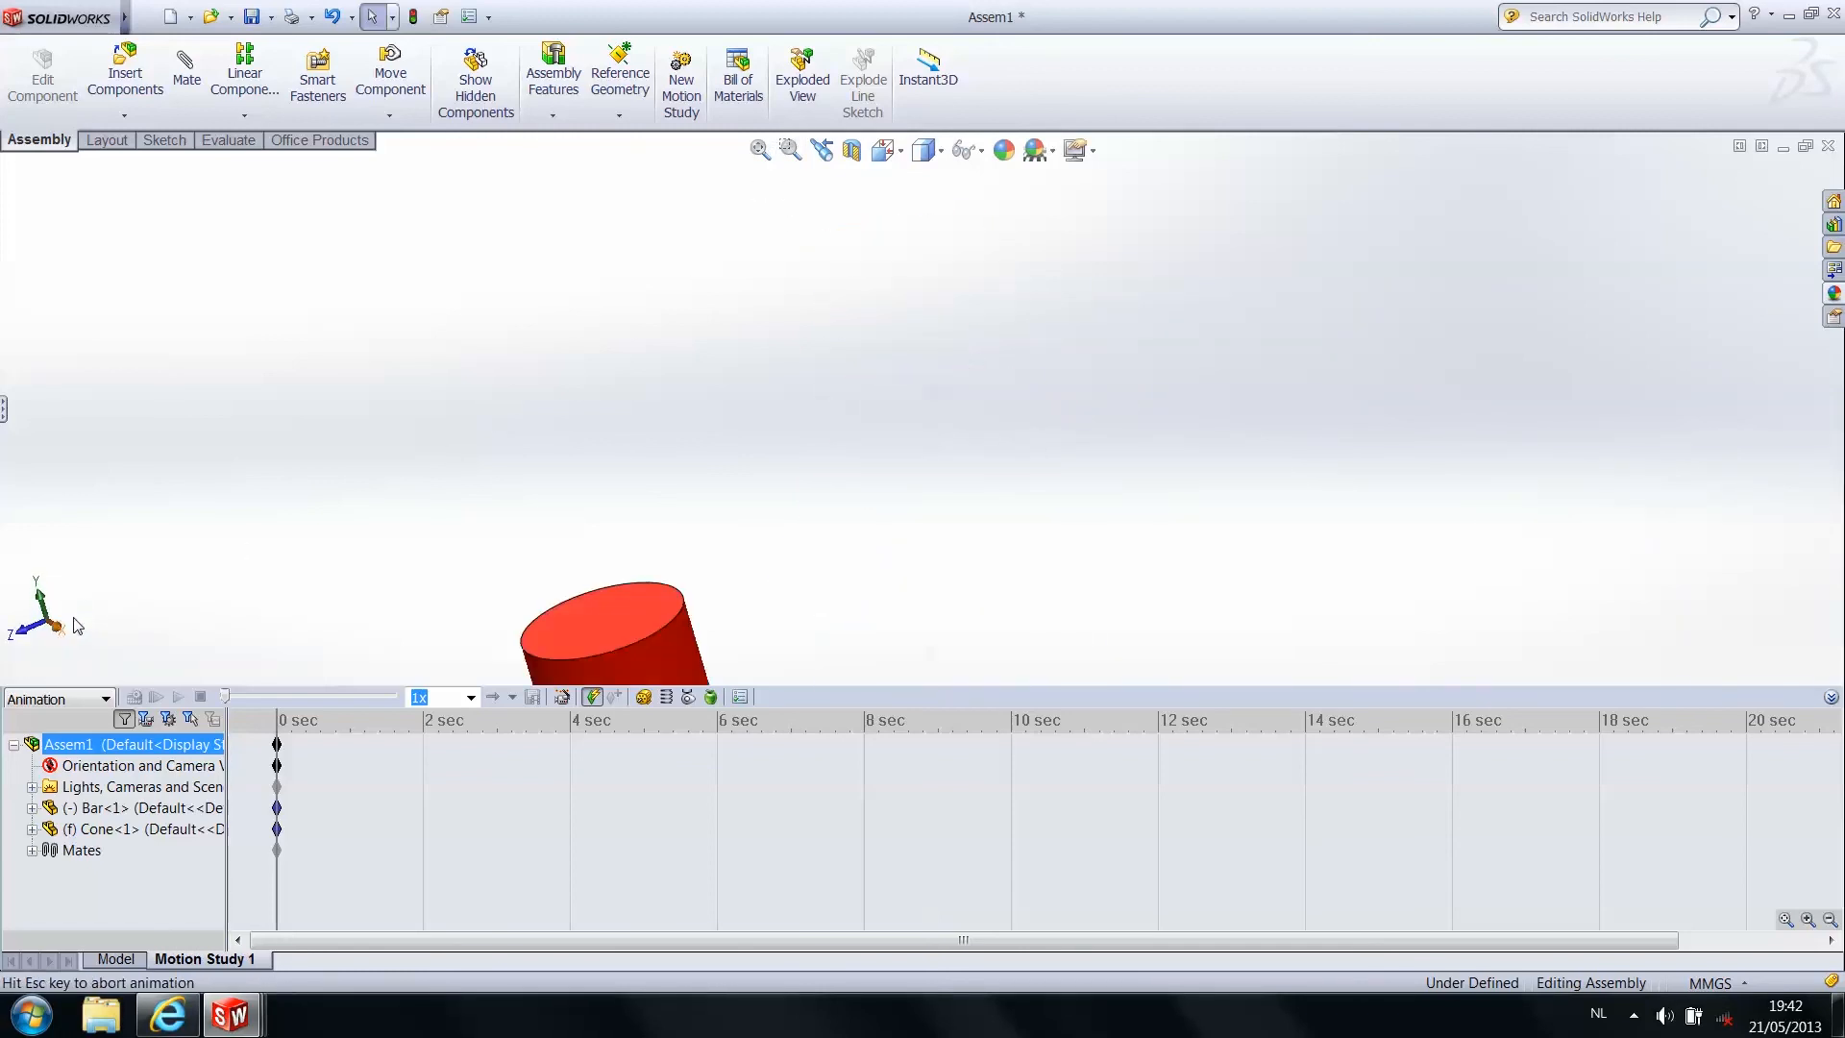
pyautogui.click(759, 150)
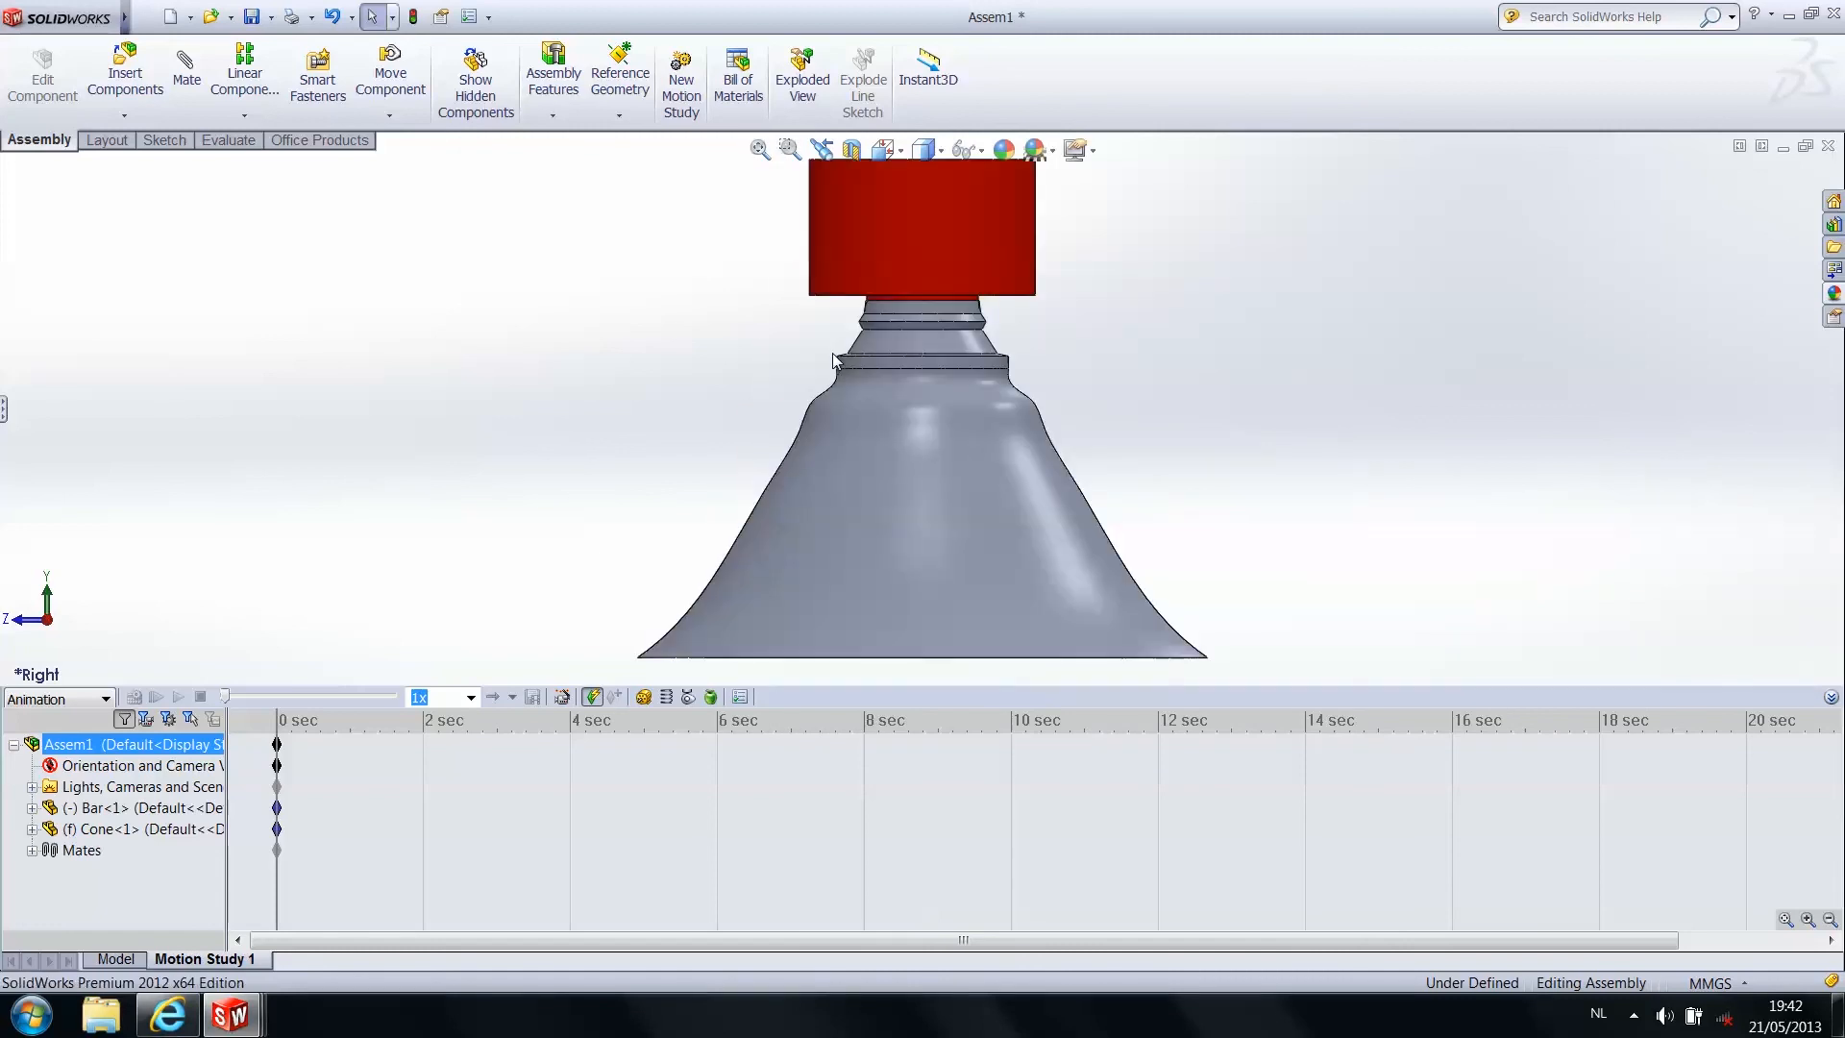
pyautogui.scroll(-2, 842, 360)
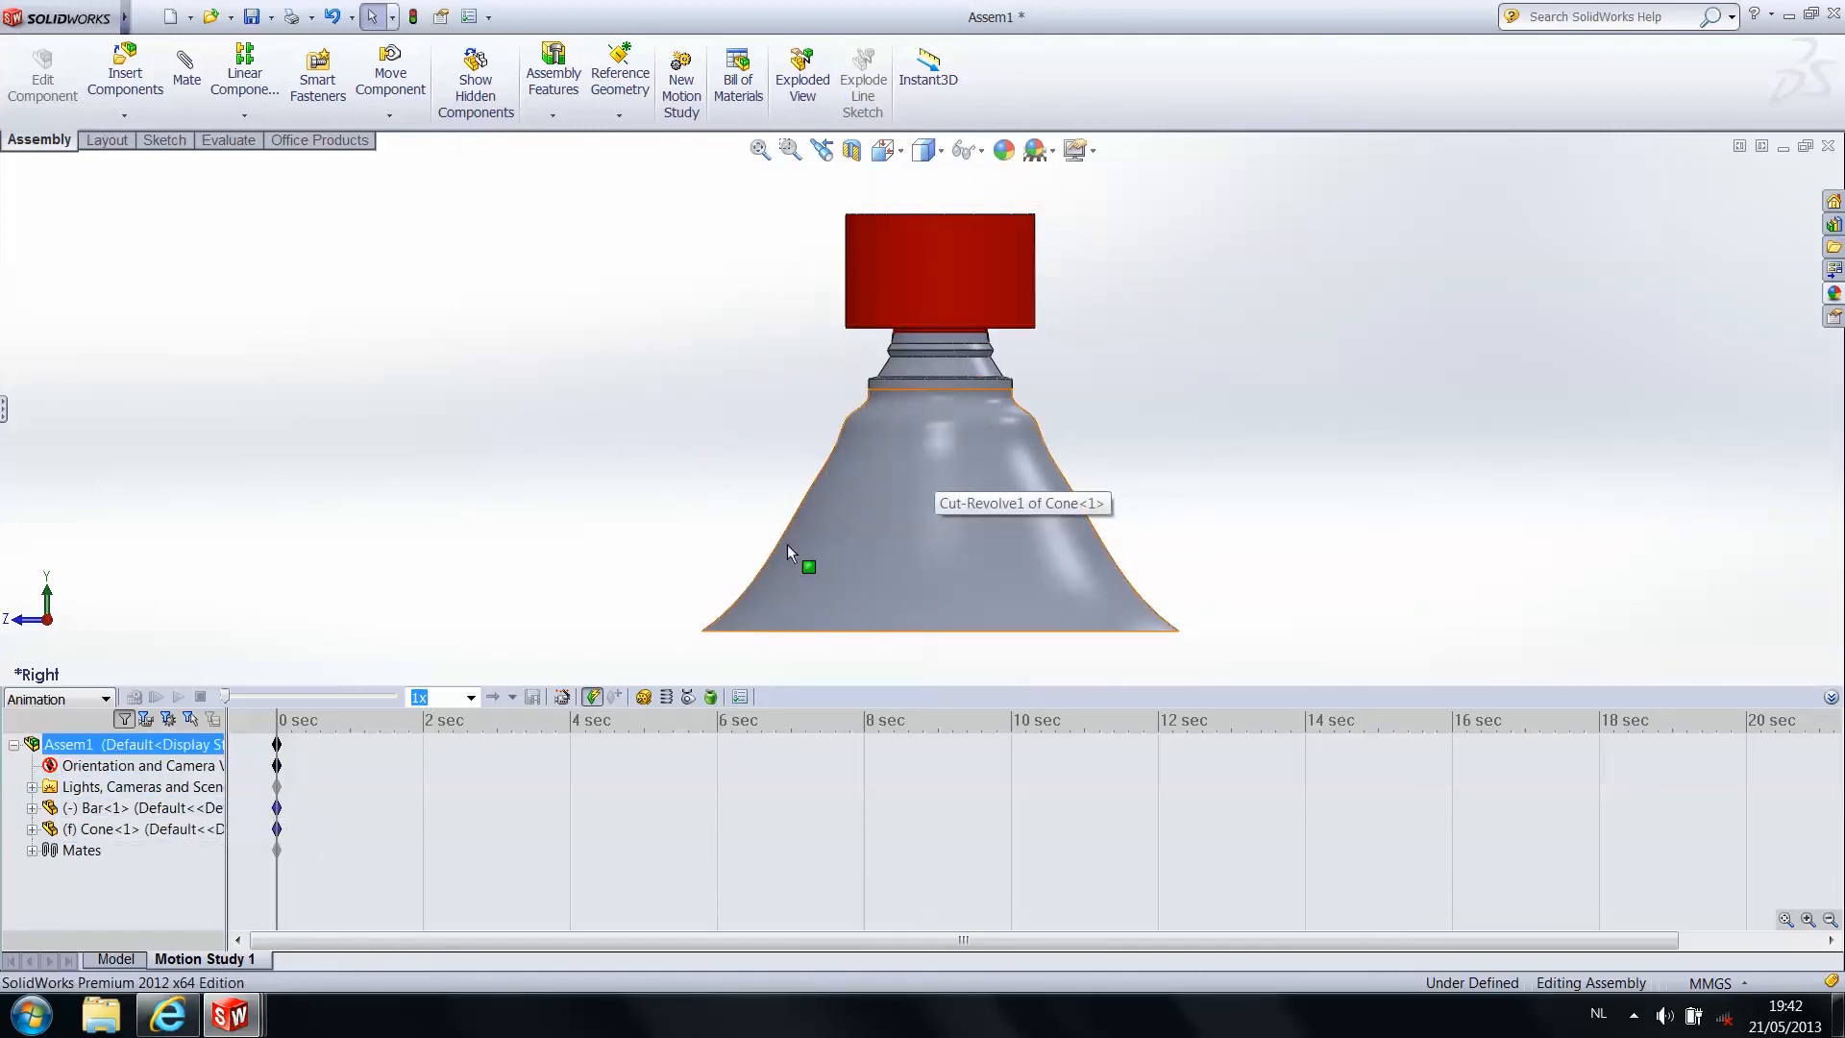
# Enable view key creation for Orientation and Camera Views, and record an orbited view from above at 2 seconds
pyautogui.rightClick(160, 774)
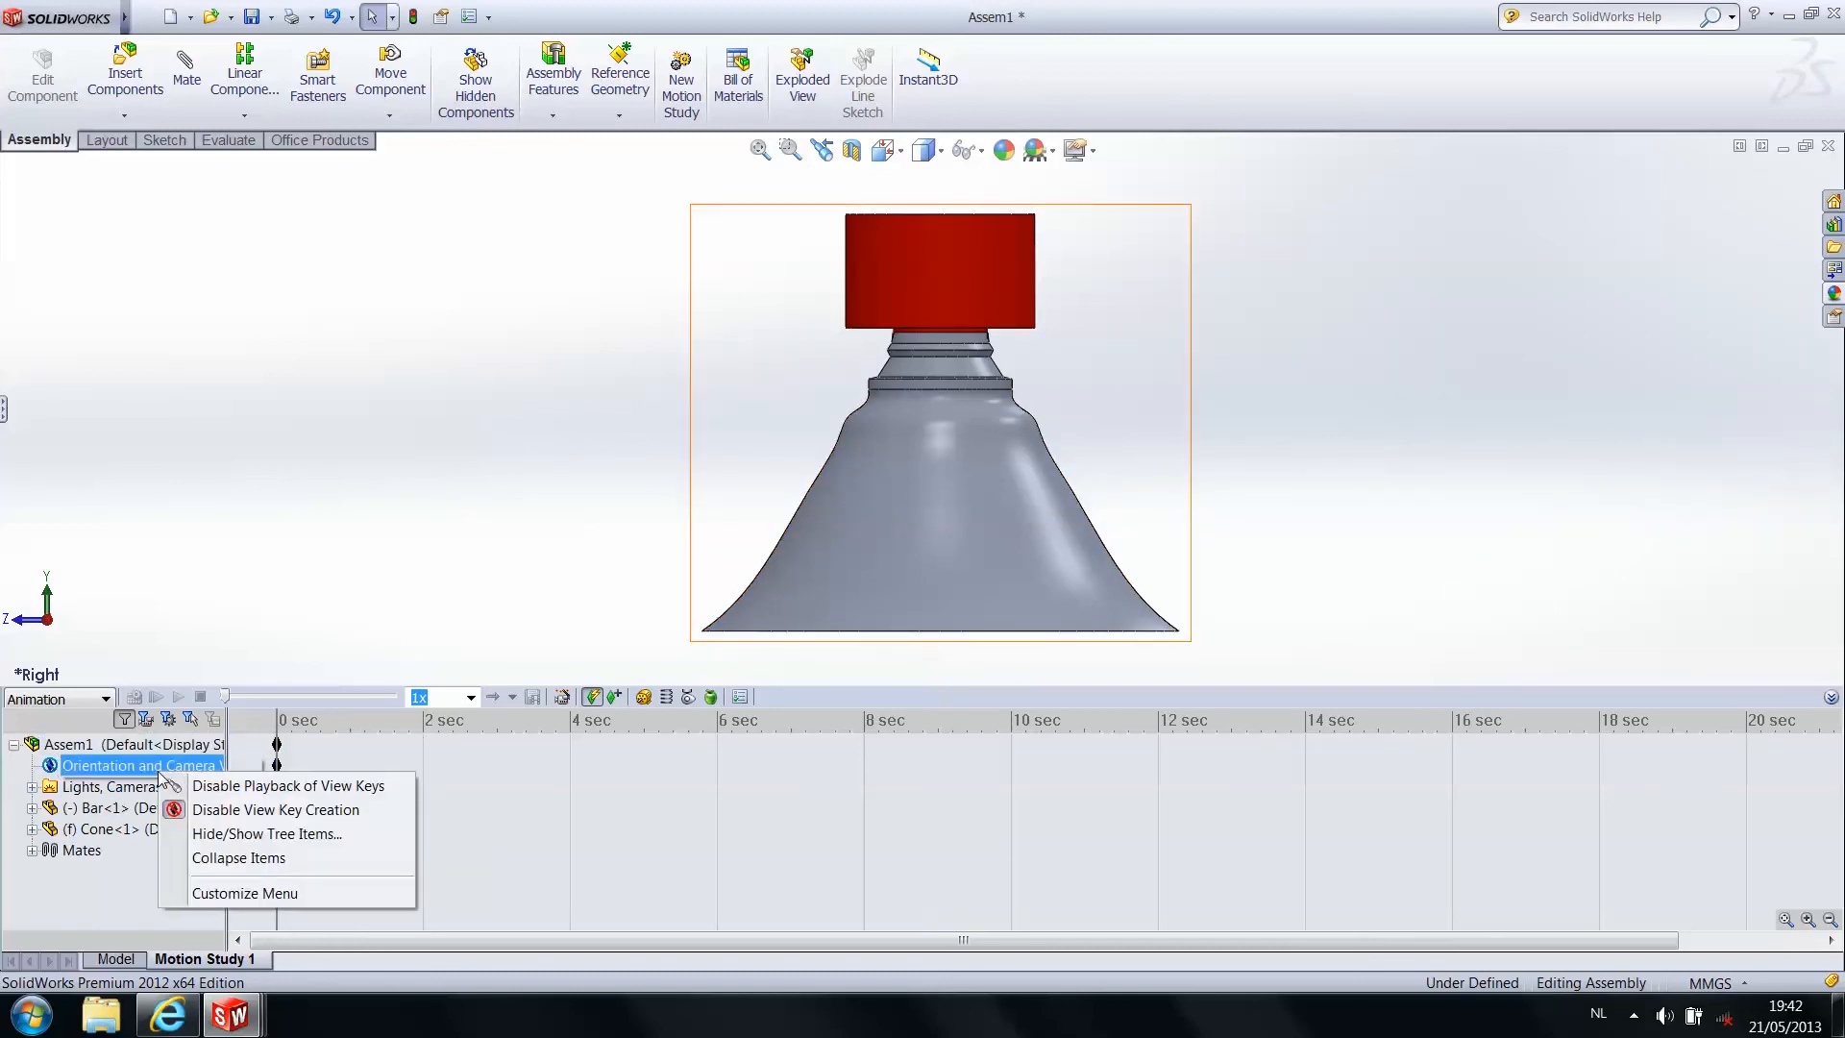
pyautogui.click(213, 812)
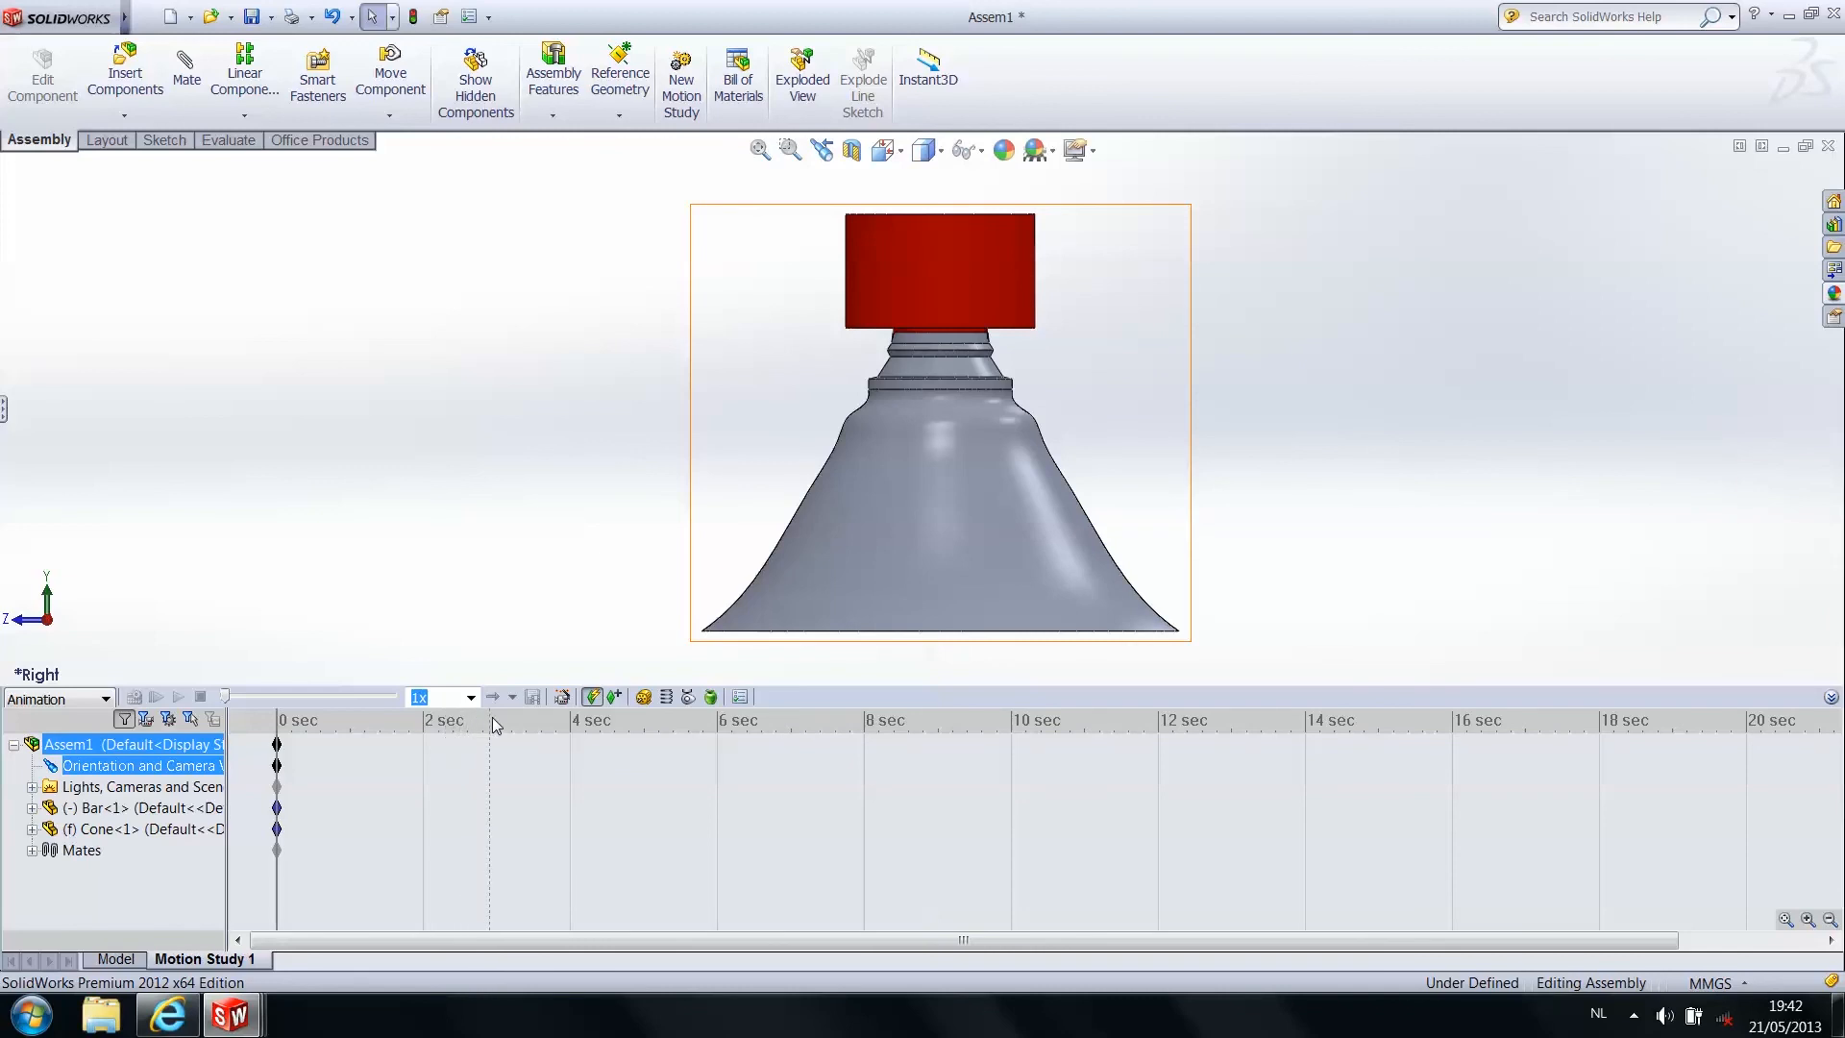
pyautogui.click(426, 723)
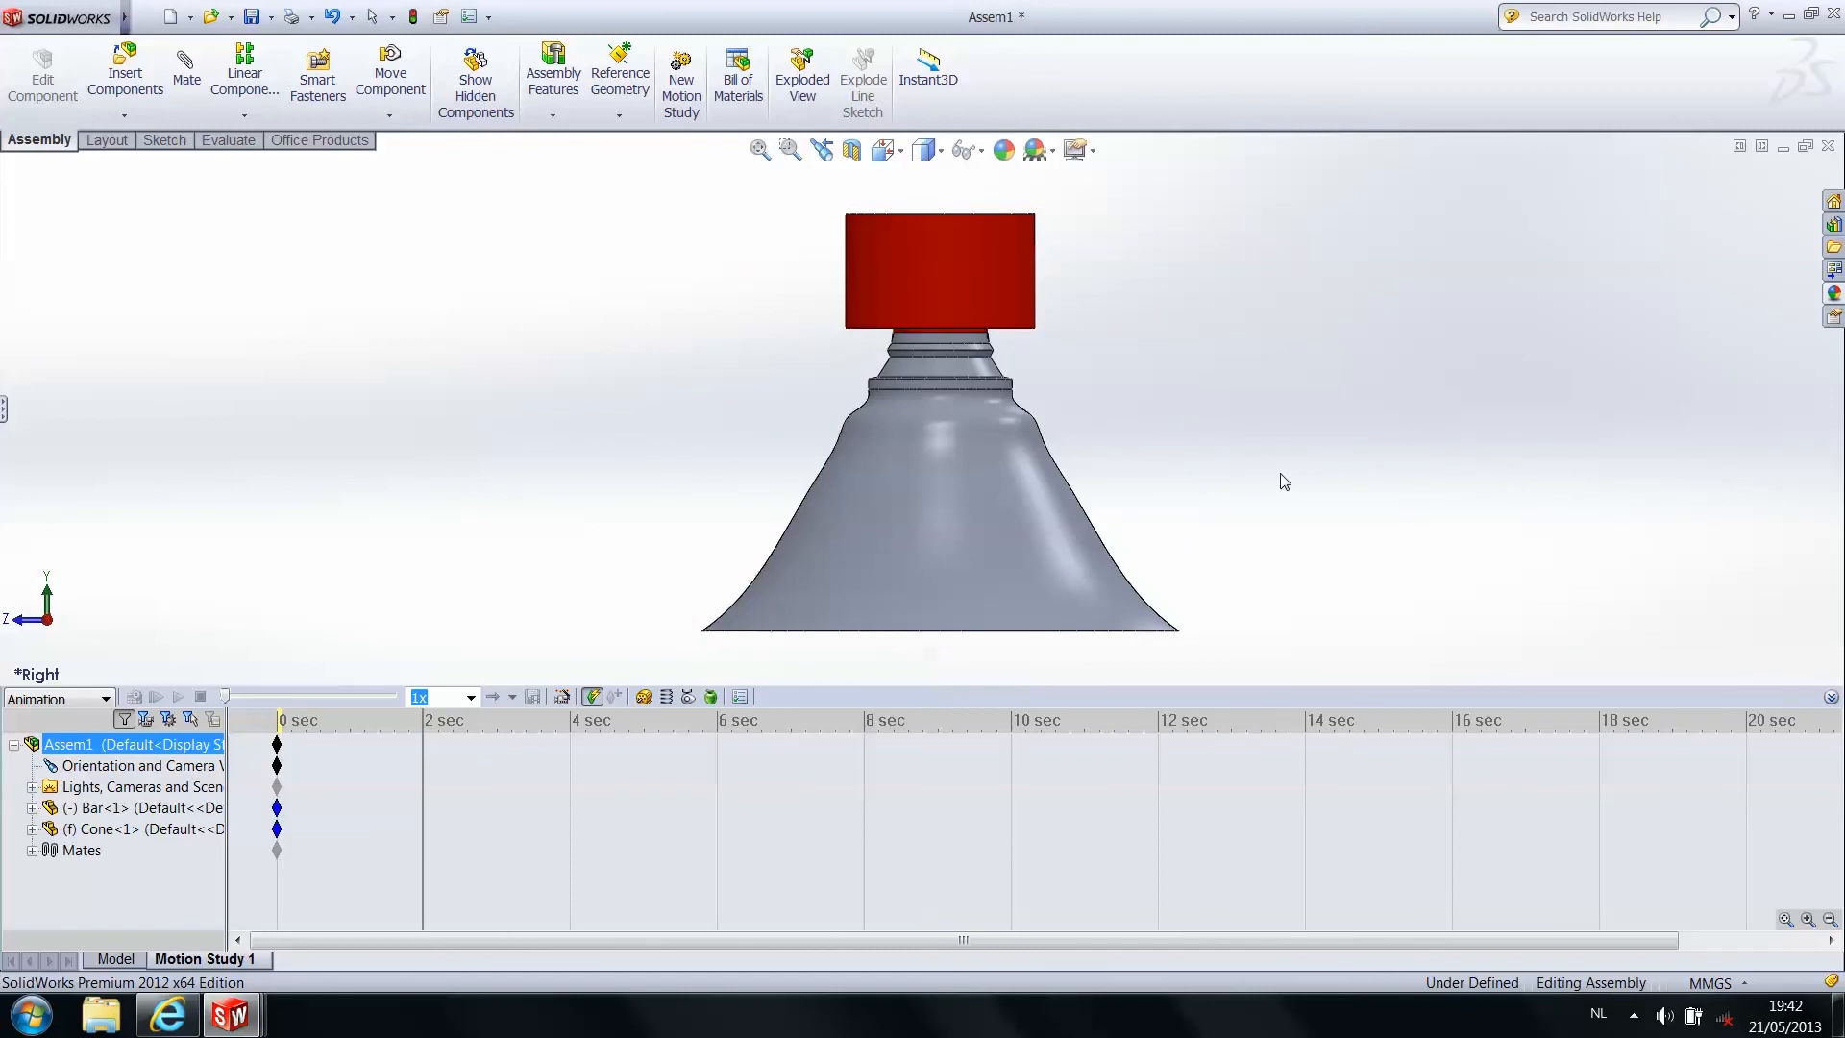
pyautogui.moveTo(1285, 481); pyautogui.dragTo(872, 549, button='middle')
pyautogui.scroll(2, 901, 497)
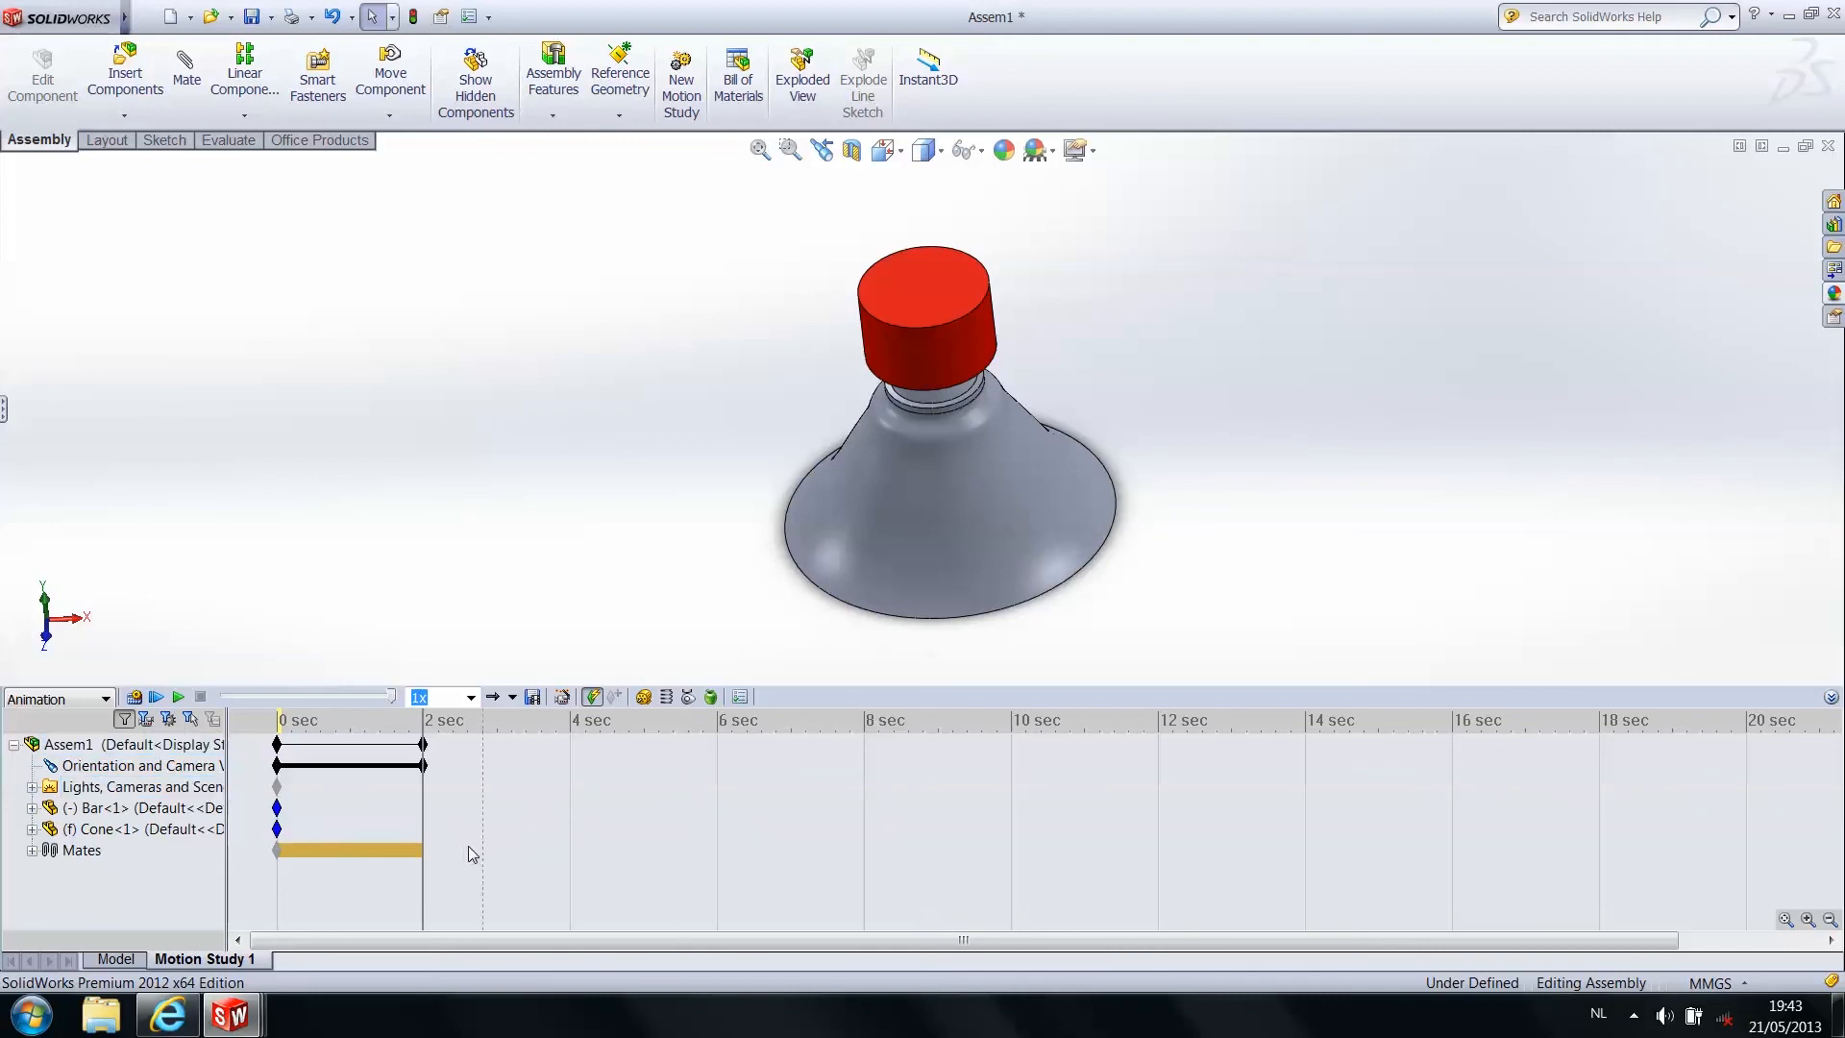
# Check the starting view at 0 seconds, and record another orbited view key of the assembly at 4 seconds
pyautogui.click(421, 765)
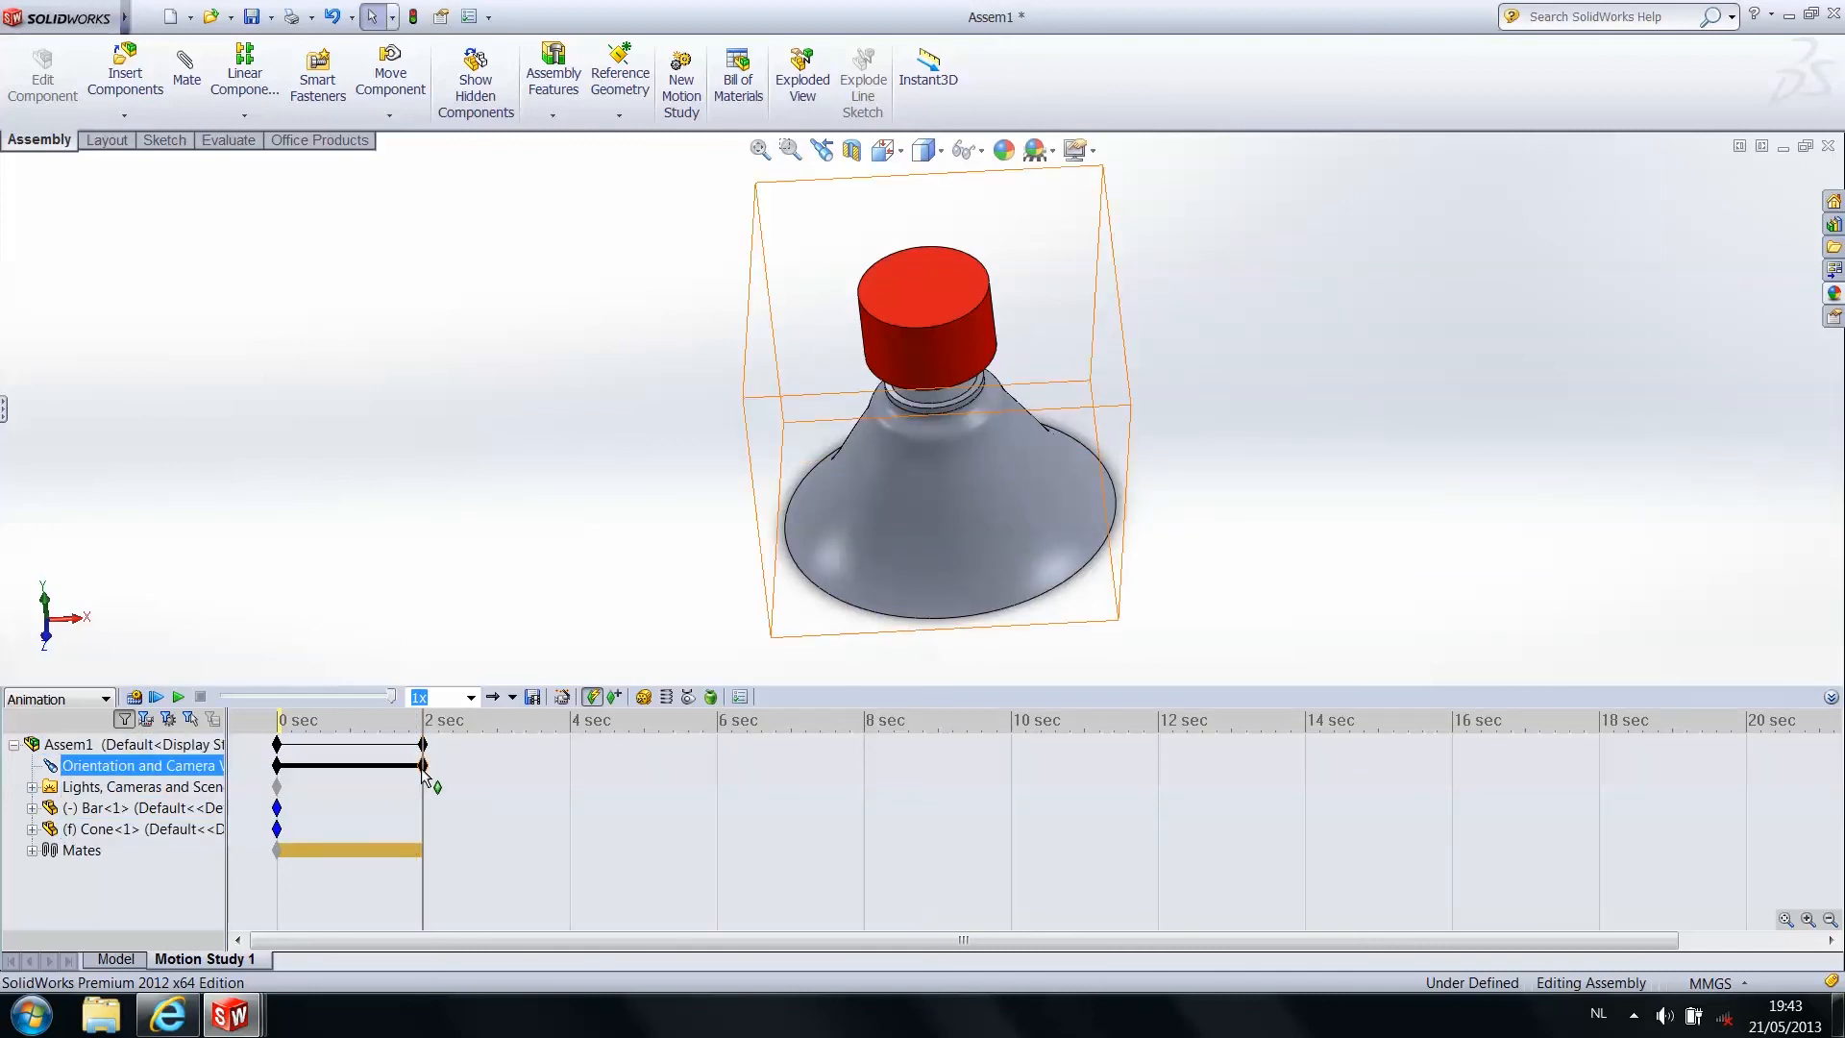
pyautogui.moveTo(423, 723); pyautogui.dragTo(273, 730)
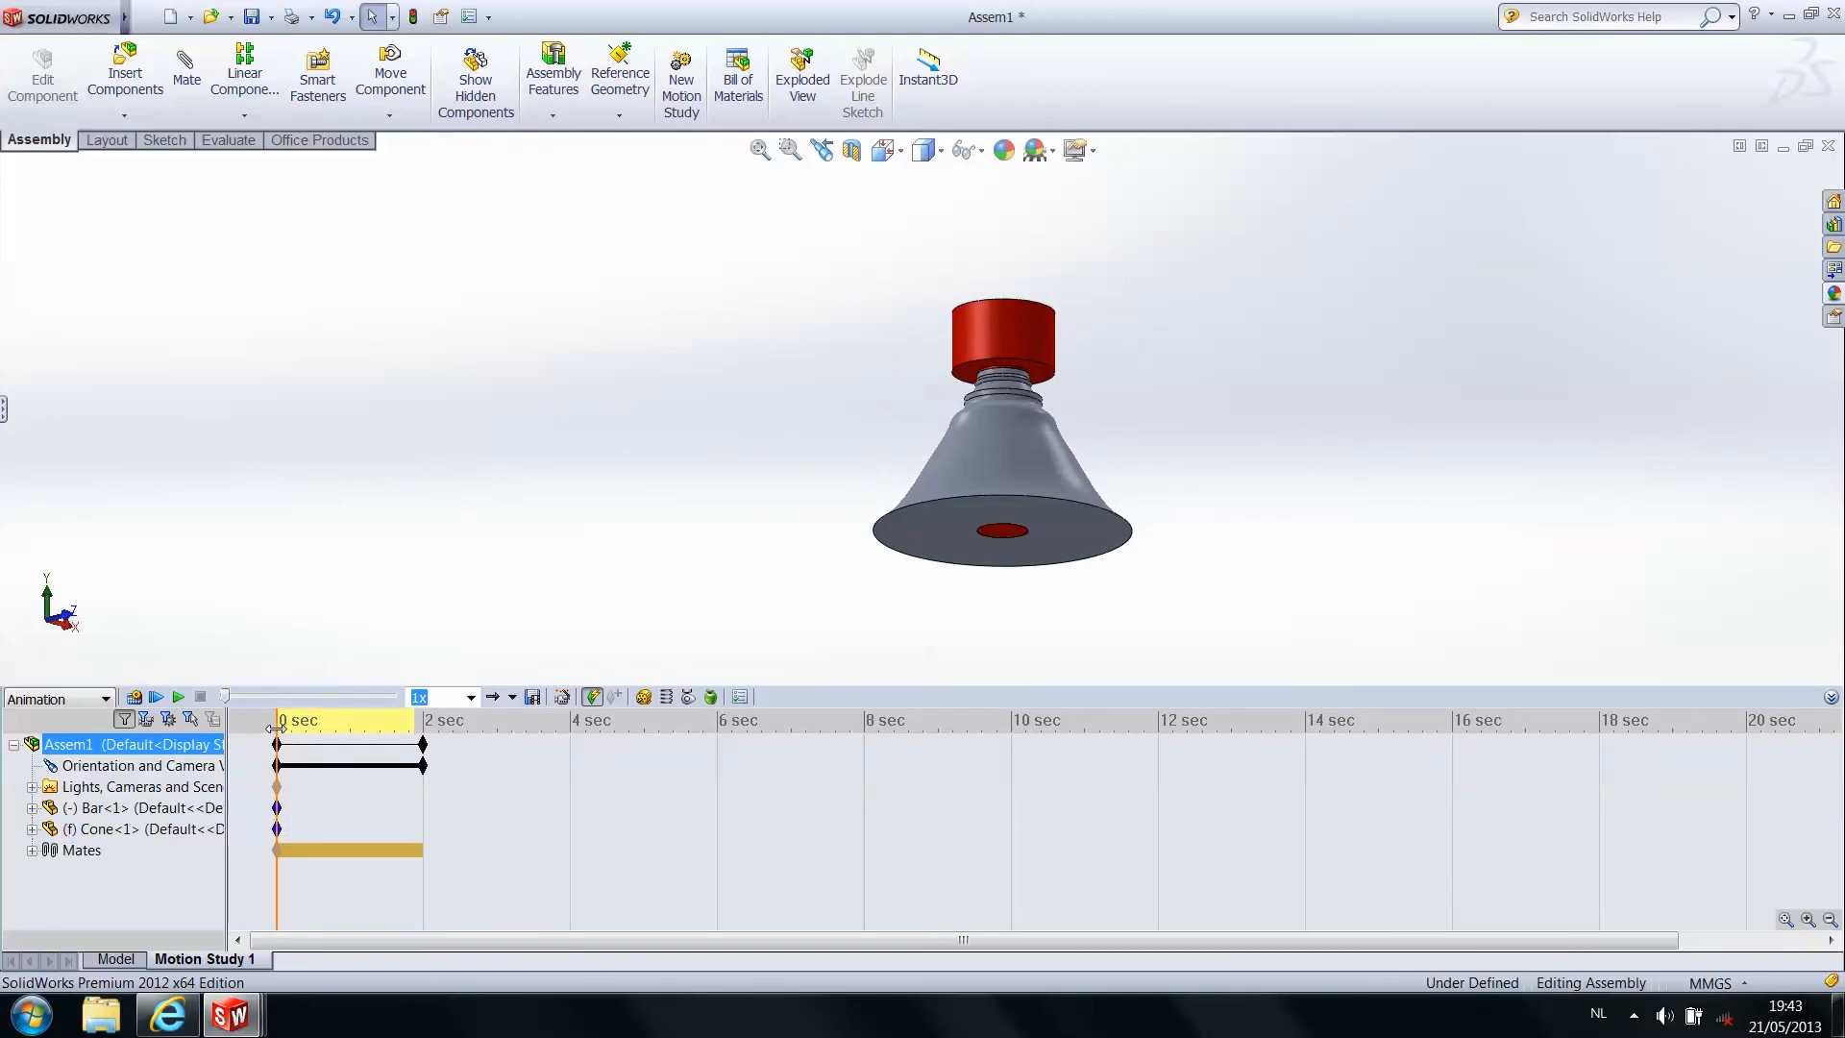
pyautogui.moveTo(275, 727); pyautogui.dragTo(571, 735)
pyautogui.moveTo(1038, 440); pyautogui.dragTo(946, 249, button='middle')
pyautogui.moveTo(1104, 379); pyautogui.dragTo(893, 788, button='middle')
# Record a view key looking at the Cone's underside at 6 seconds and an orbited side view at about 7.5 seconds
pyautogui.moveTo(297, 736); pyautogui.dragTo(717, 711)
pyautogui.moveTo(1204, 554); pyautogui.dragTo(976, 331, button='middle')
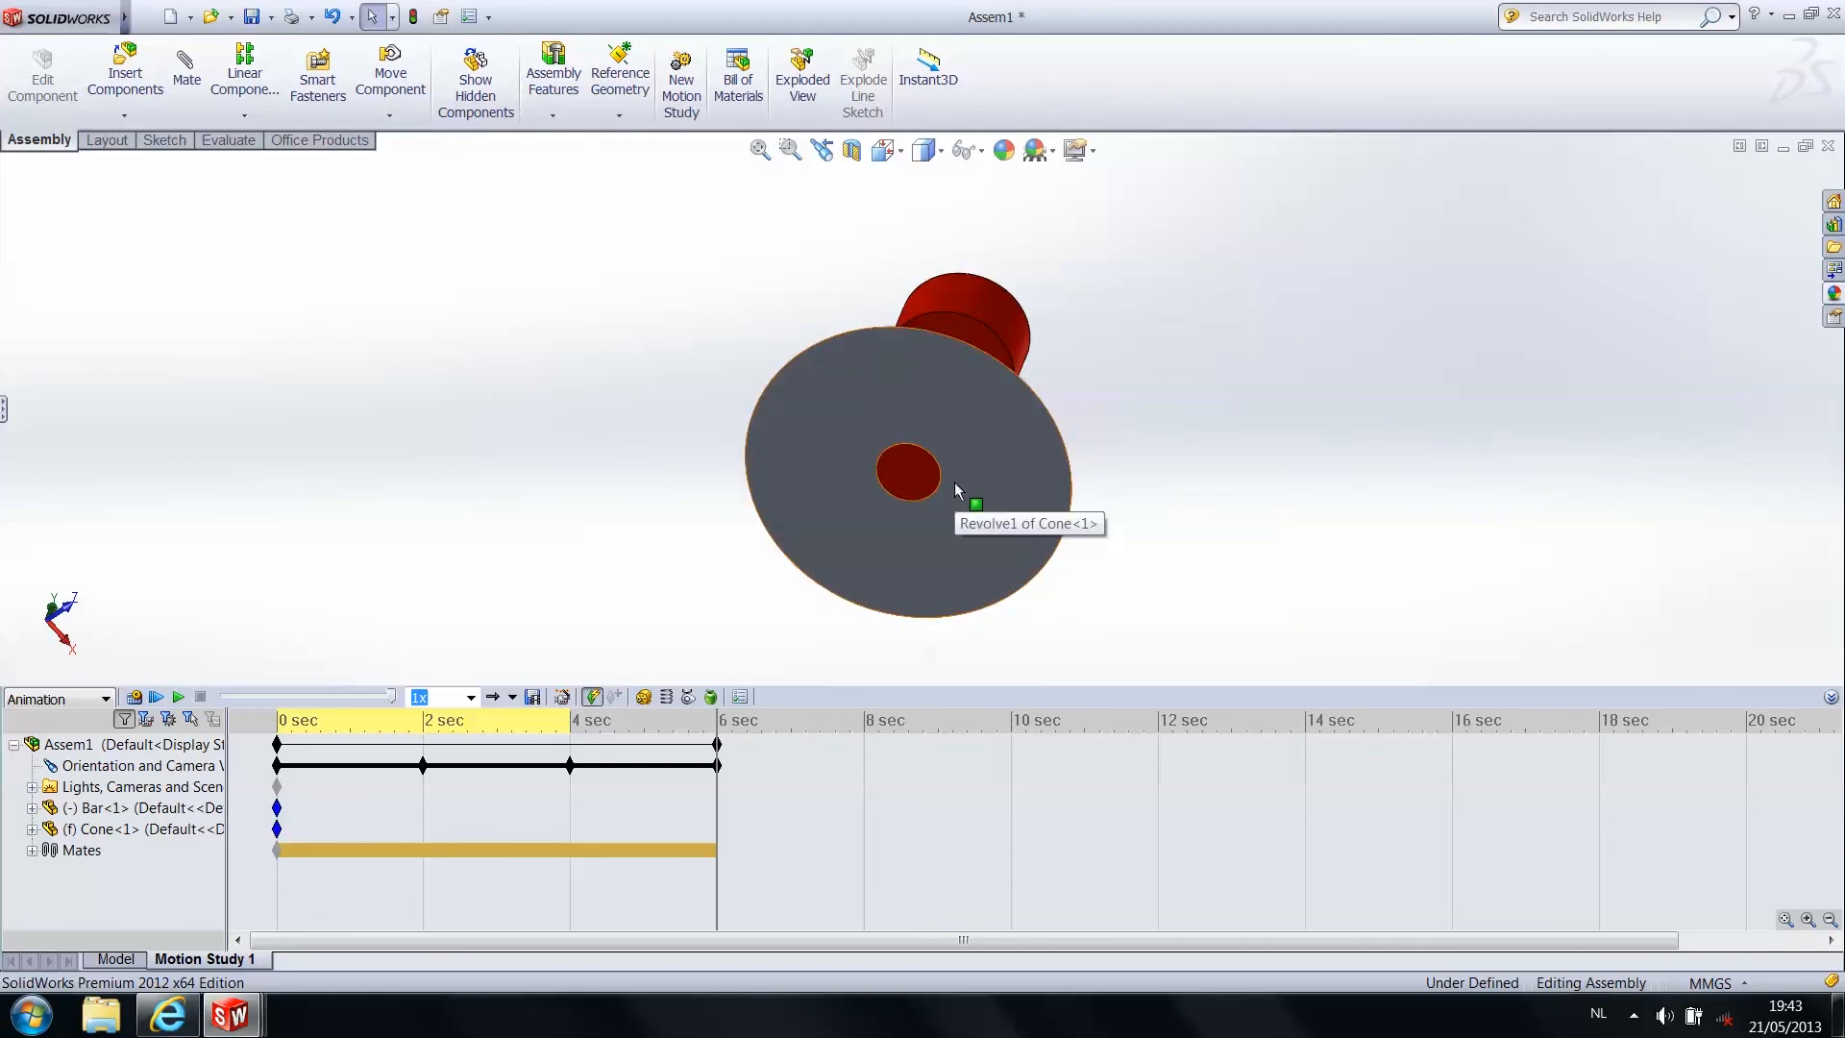
pyautogui.click(482, 740)
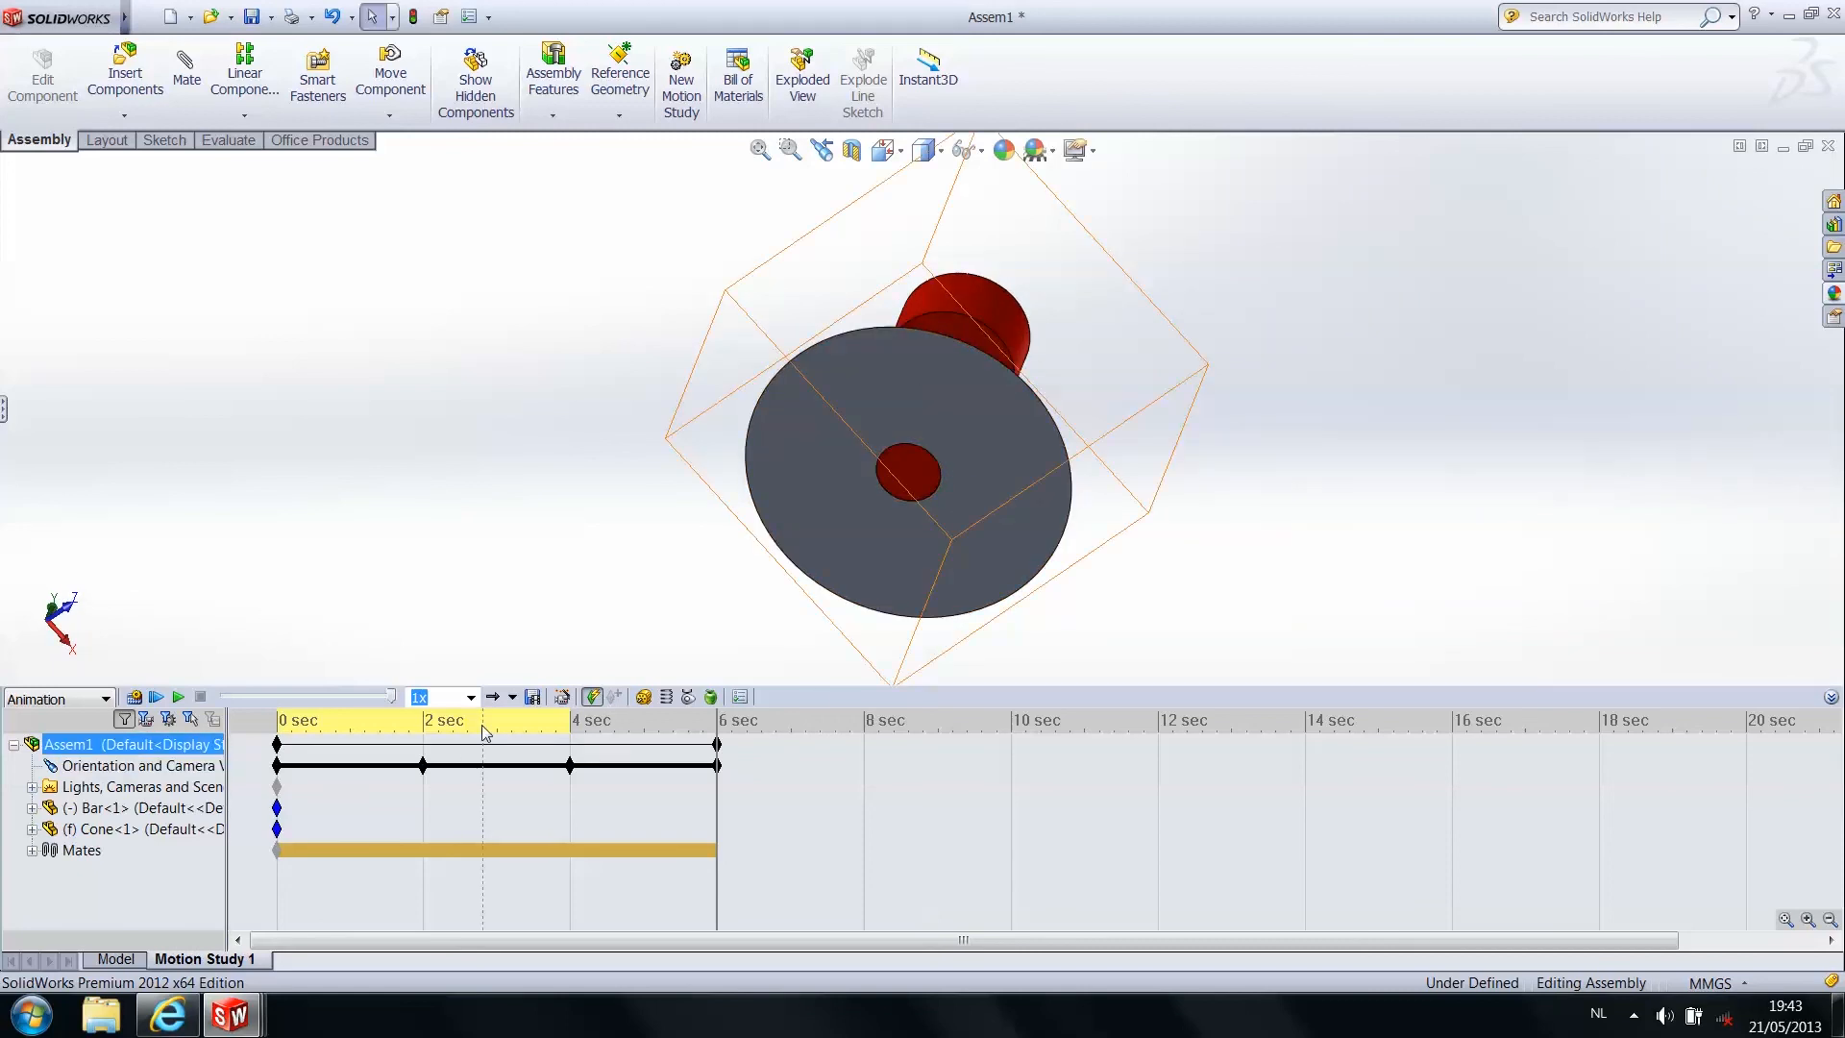
pyautogui.moveTo(481, 738); pyautogui.dragTo(774, 716)
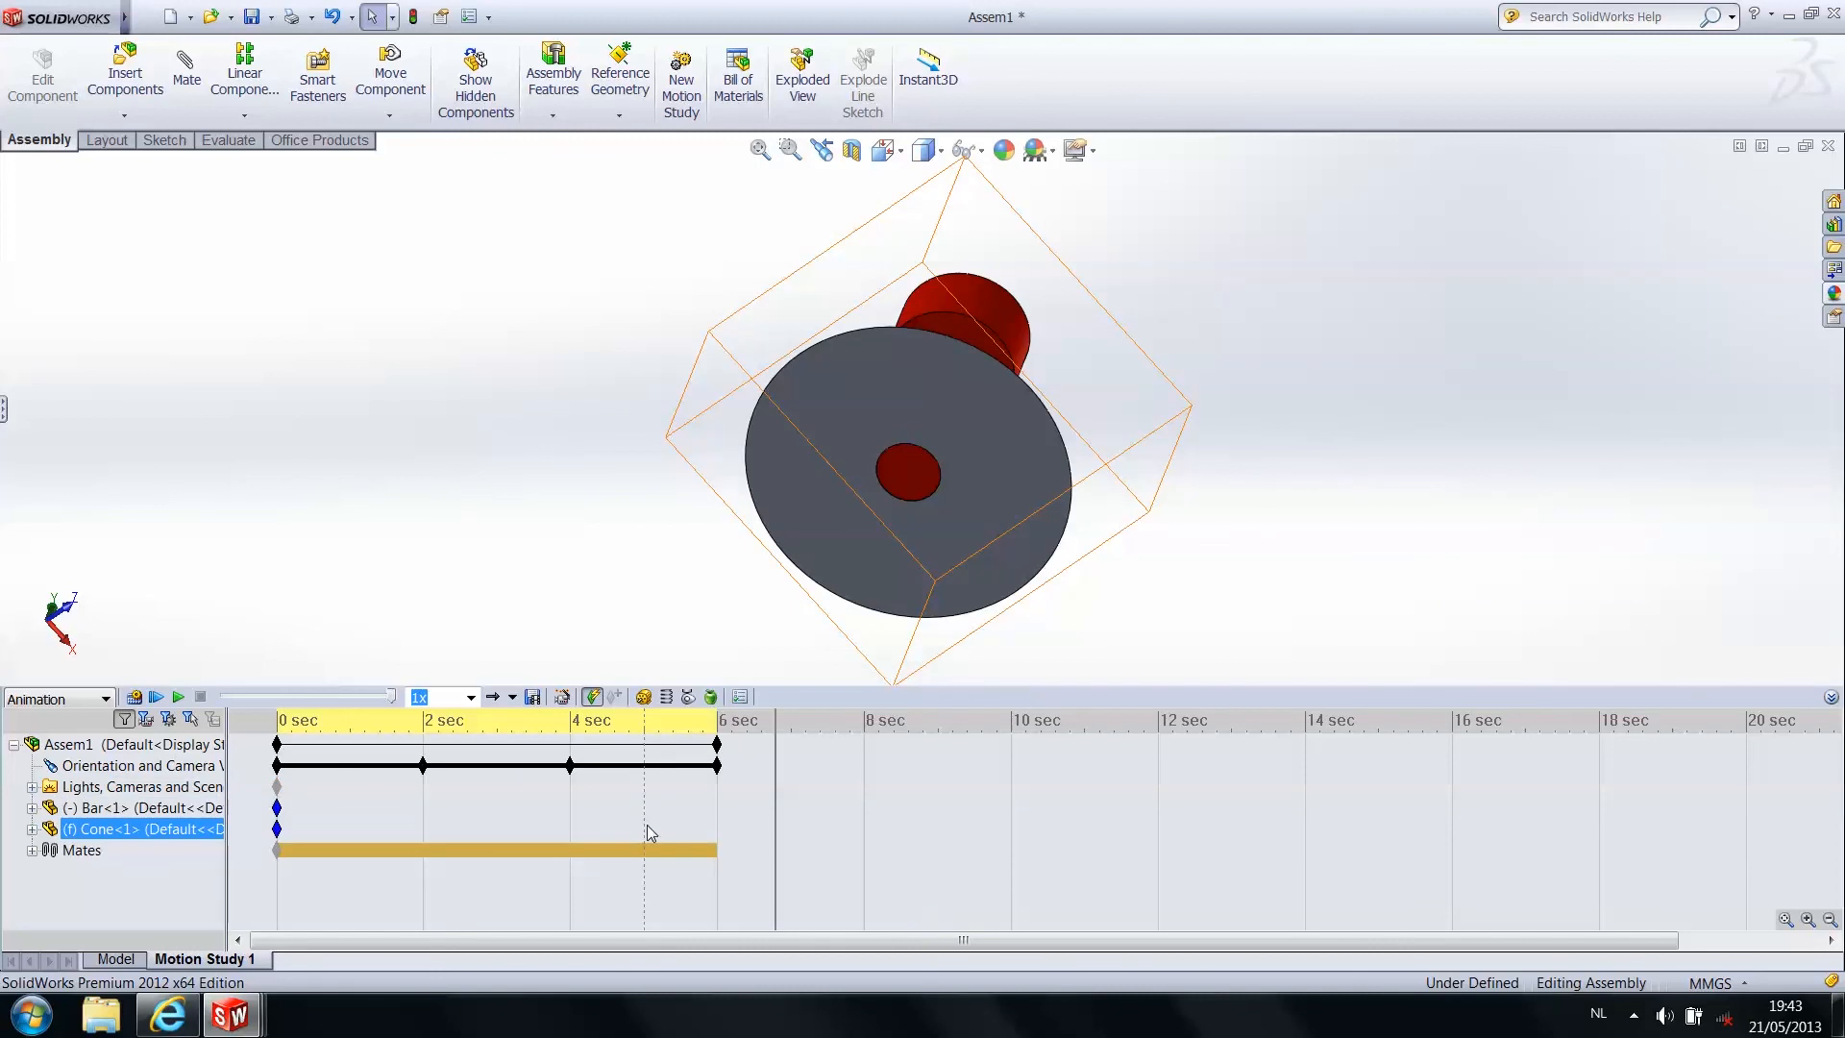
pyautogui.moveTo(775, 766); pyautogui.dragTo(835, 755)
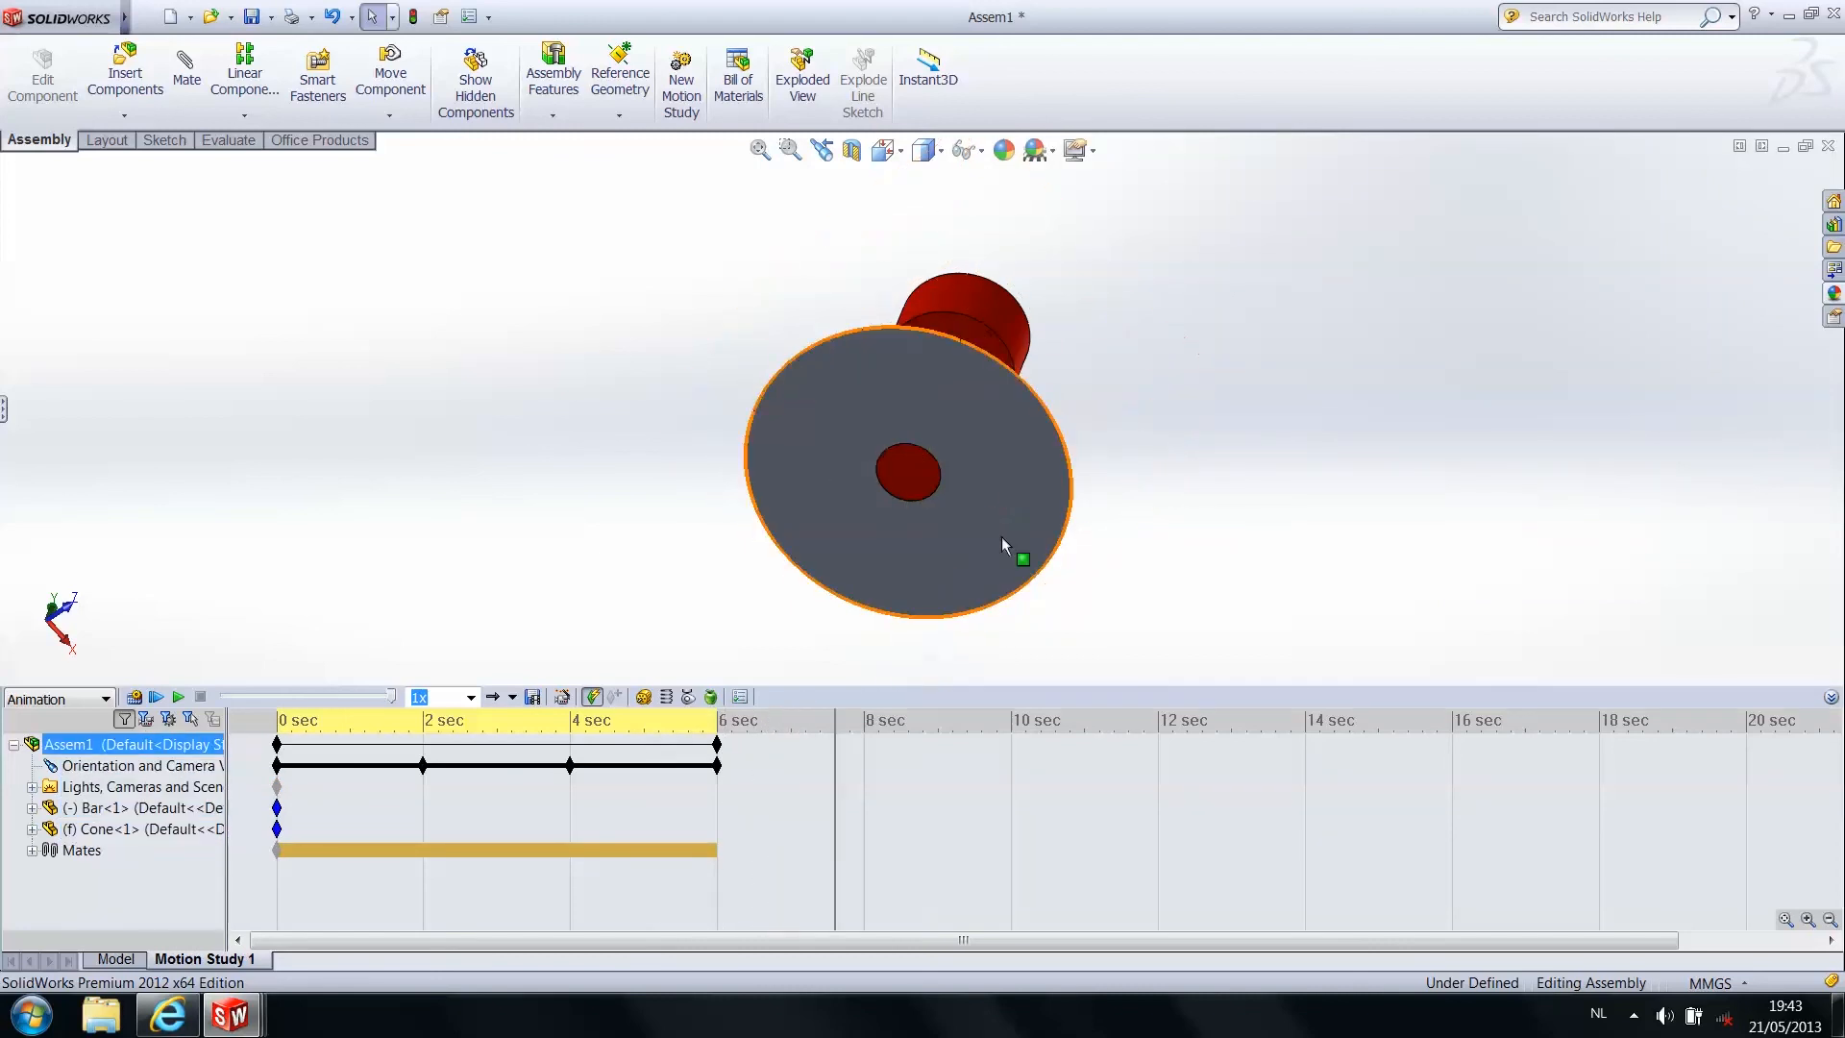
pyautogui.moveTo(1088, 438); pyautogui.dragTo(939, 454, button='middle')
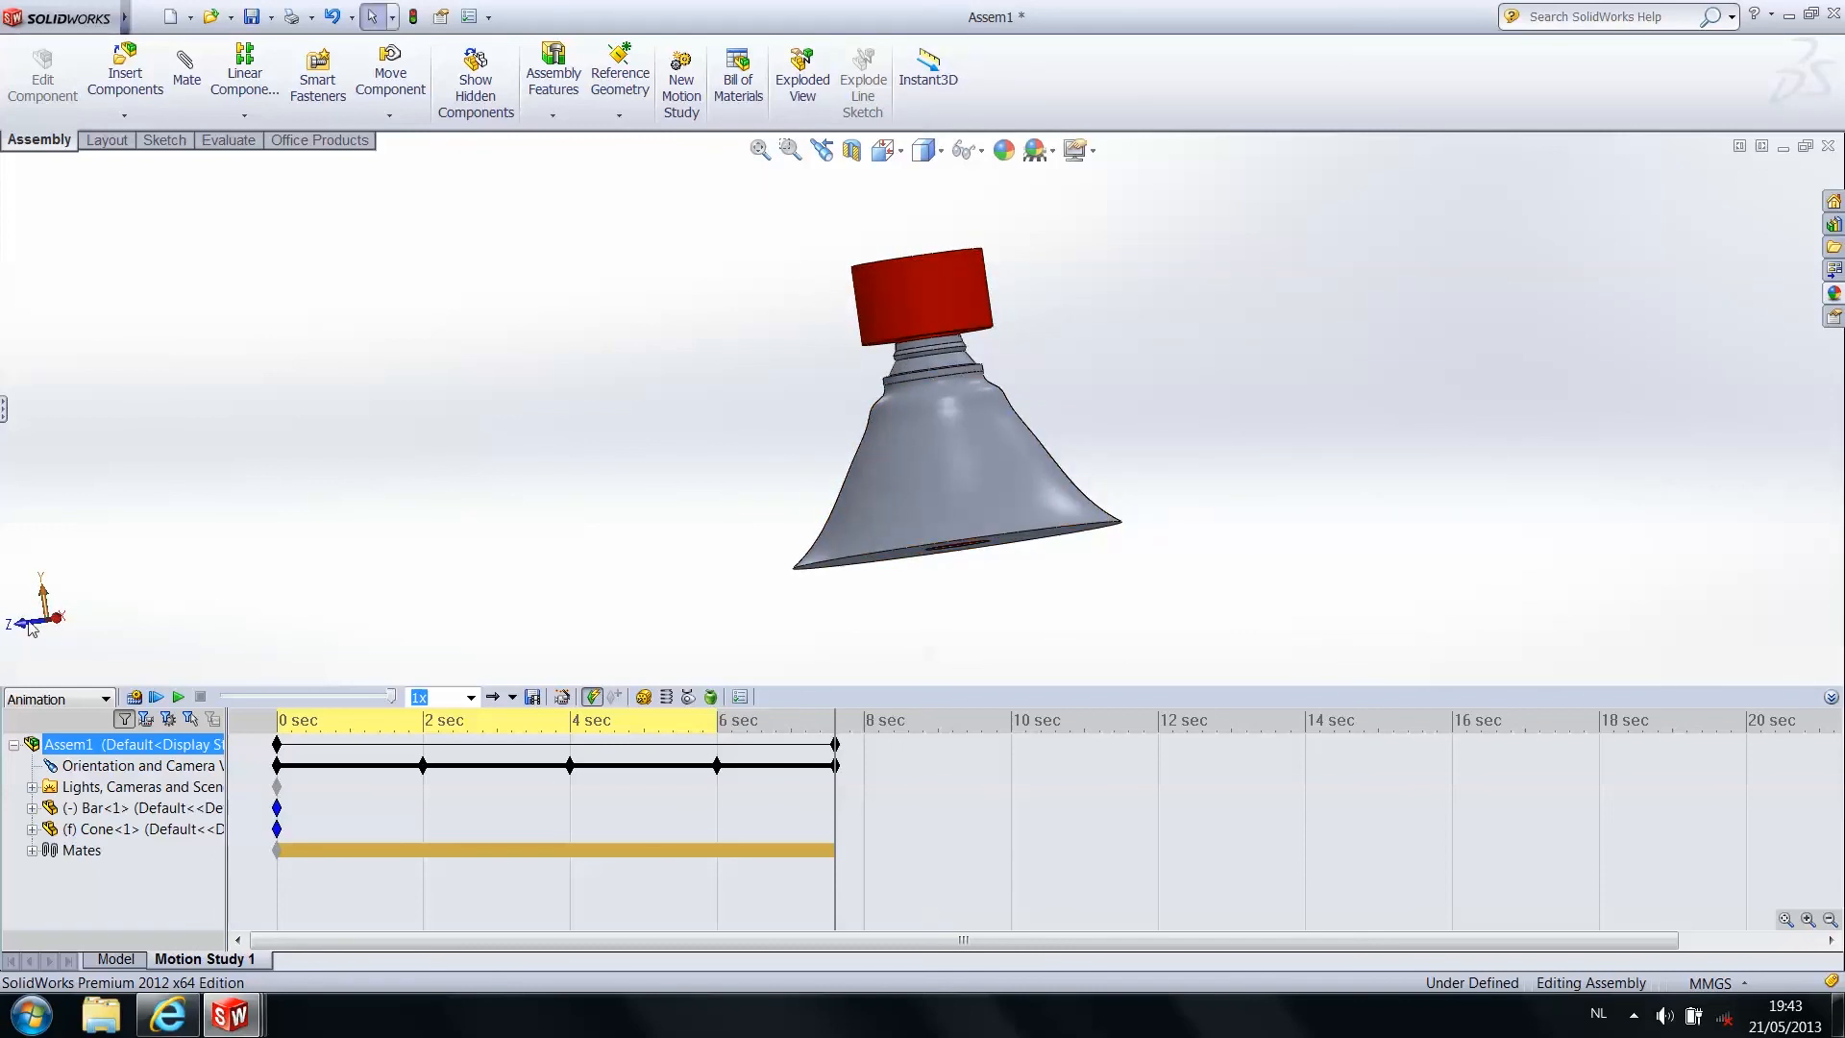
# Change the view key at about 7.5 seconds to a Front view orbited slightly so the assembly is seen from above
pyautogui.click(29, 622)
pyautogui.scroll(-3, 851, 371)
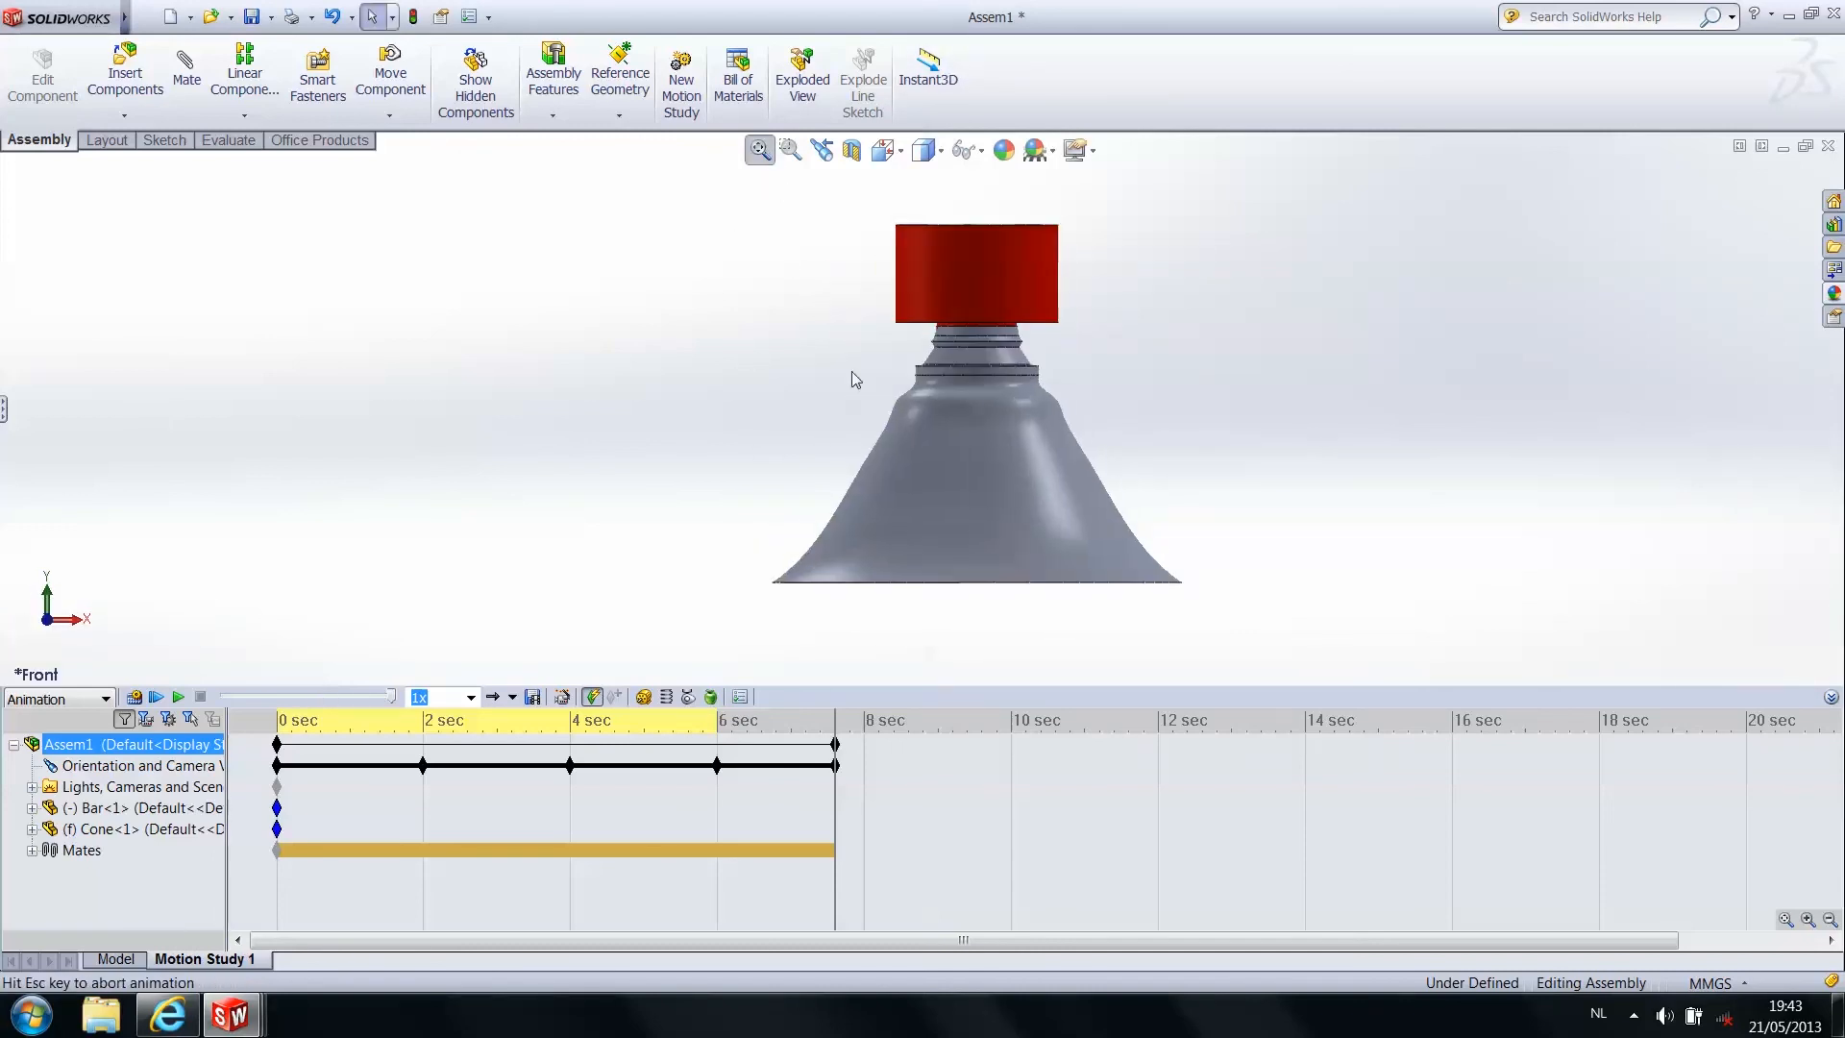
pyautogui.scroll(2, 951, 418)
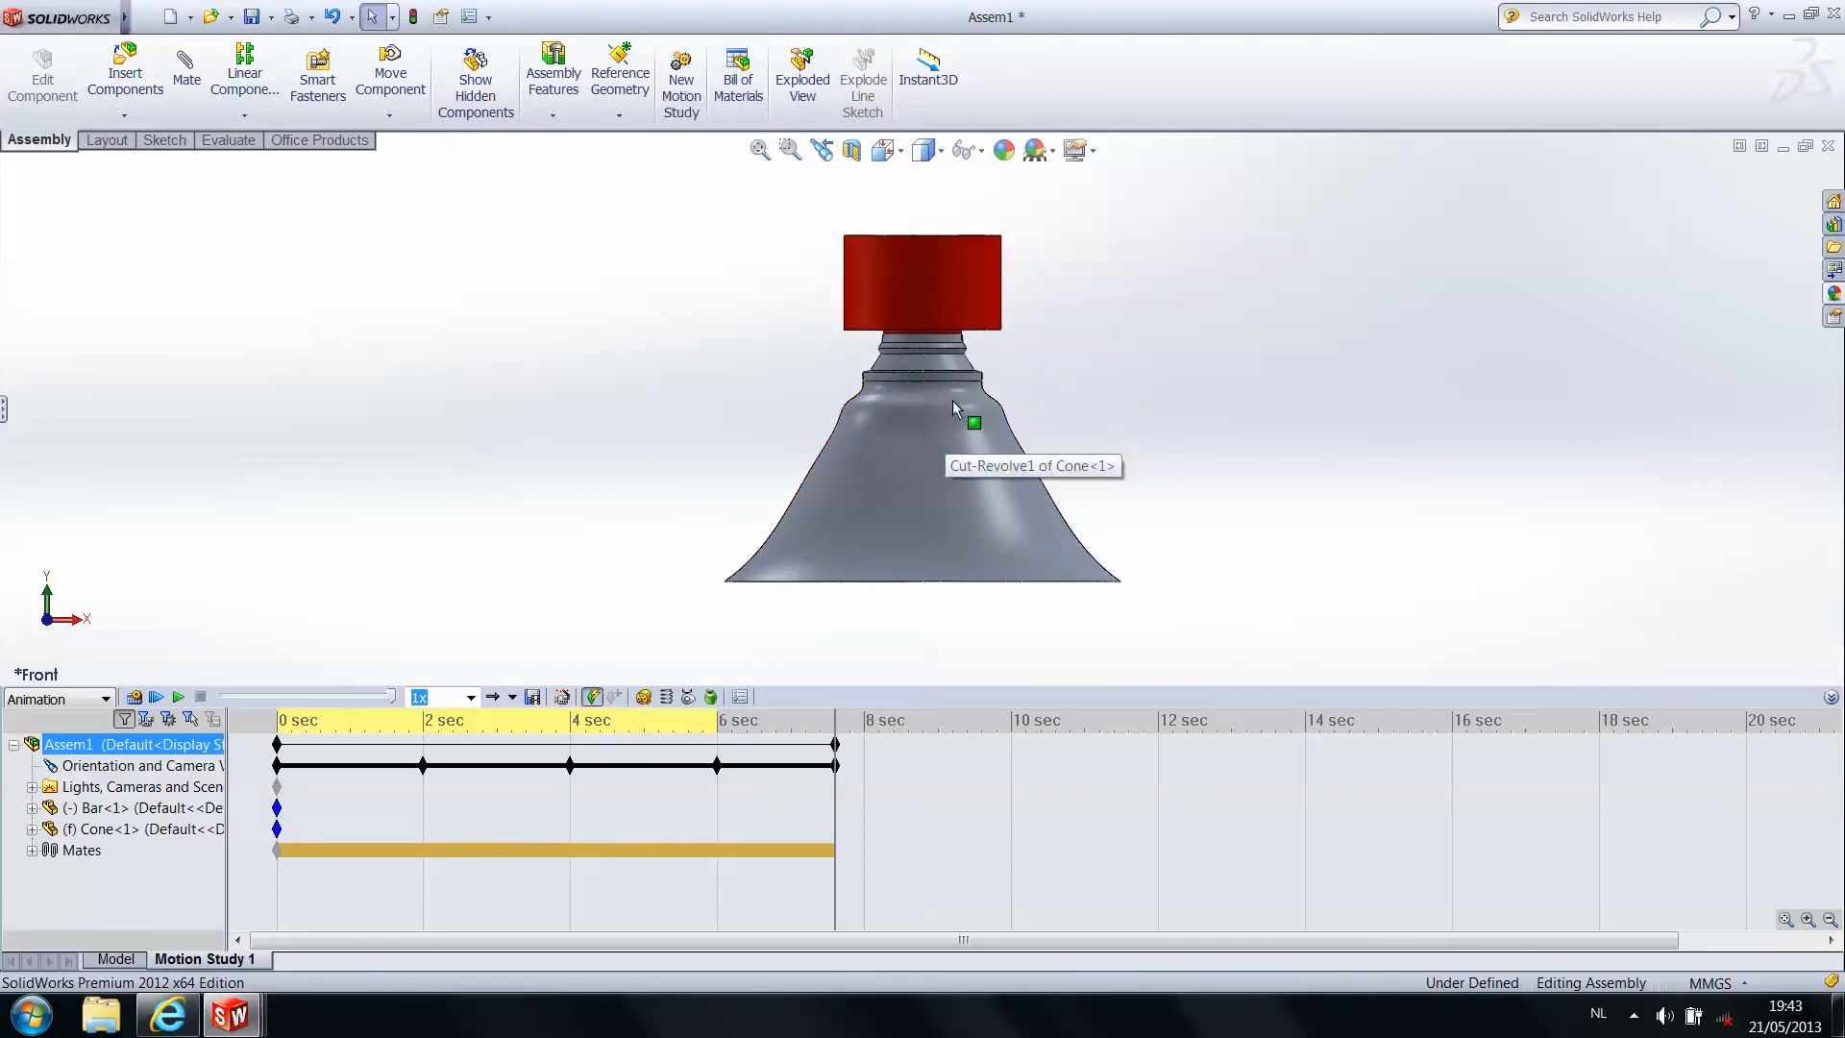
pyautogui.scroll(3, 953, 400)
pyautogui.scroll(-2, 950, 321)
pyautogui.moveTo(908, 415); pyautogui.dragTo(949, 471, button='middle')
pyautogui.scroll(1, 913, 488)
pyautogui.scroll(-1, 910, 491)
# Try recording an extra orbited view key at 5.4 seconds, and delete that key again
pyautogui.moveTo(688, 759); pyautogui.dragTo(870, 719)
pyautogui.click(911, 331)
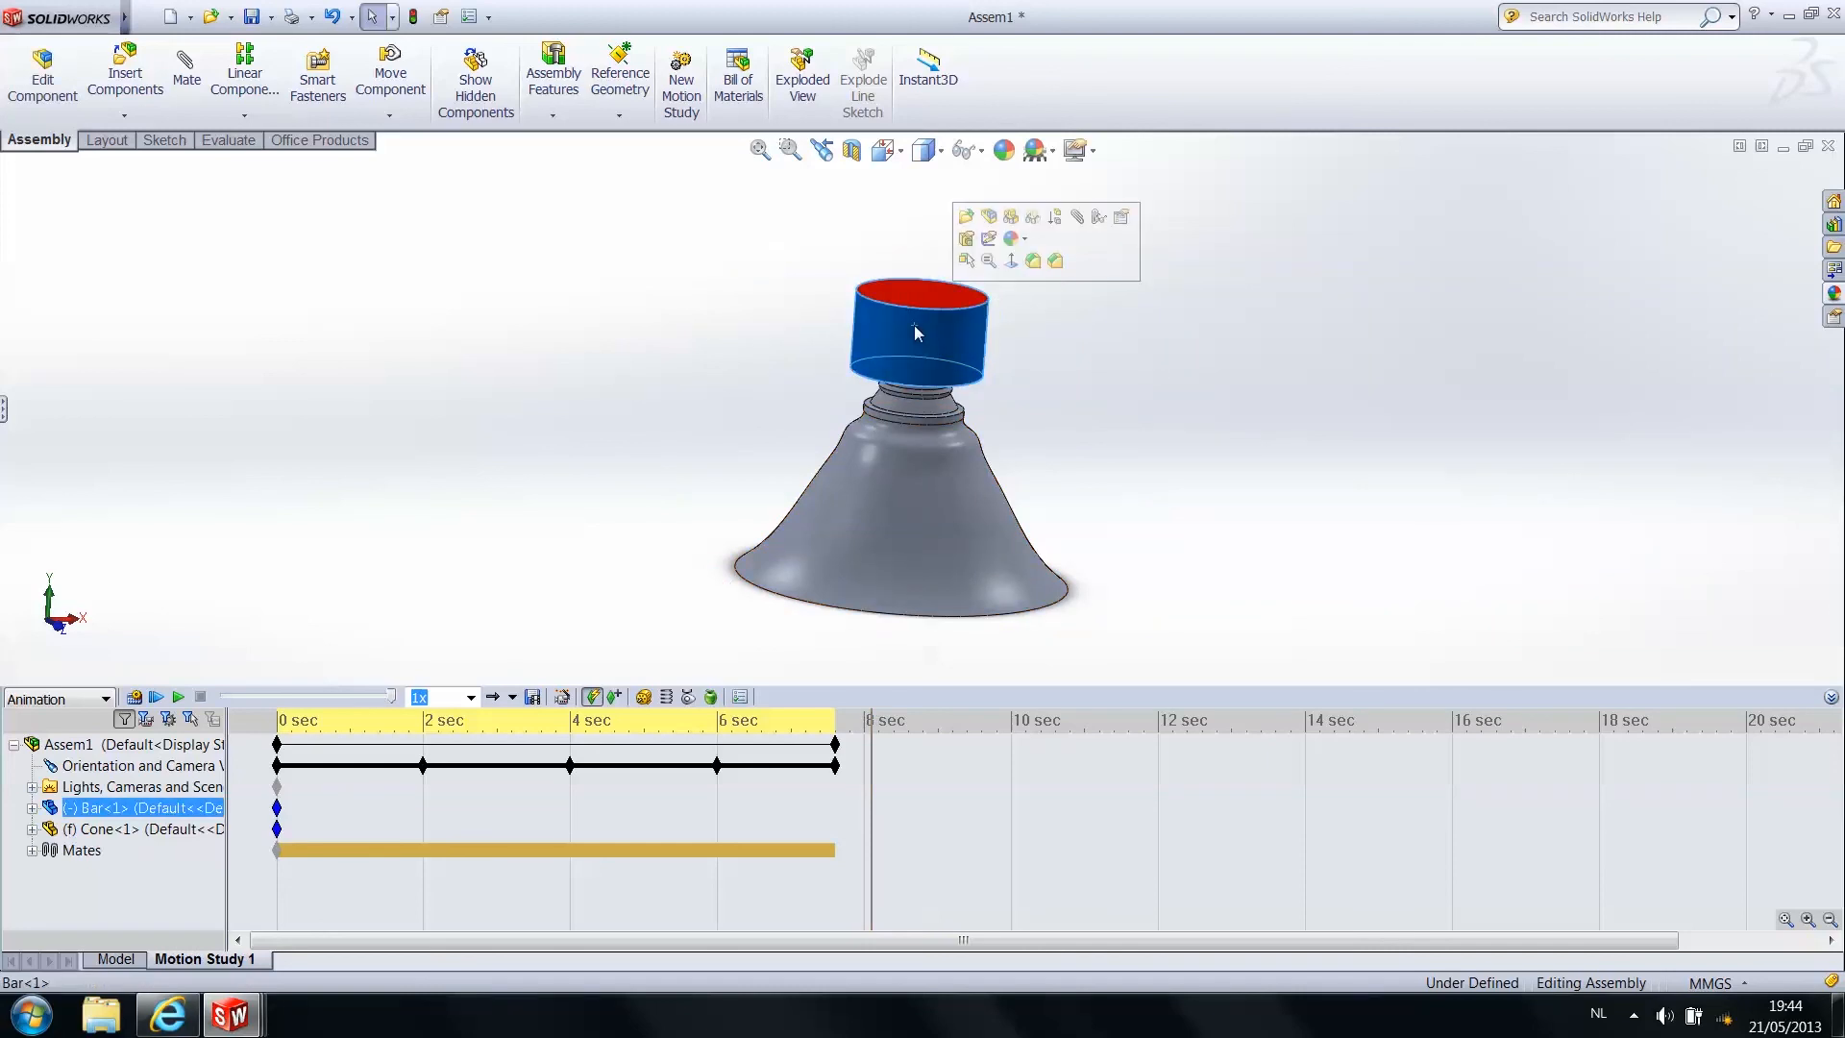
pyautogui.rightClick(135, 768)
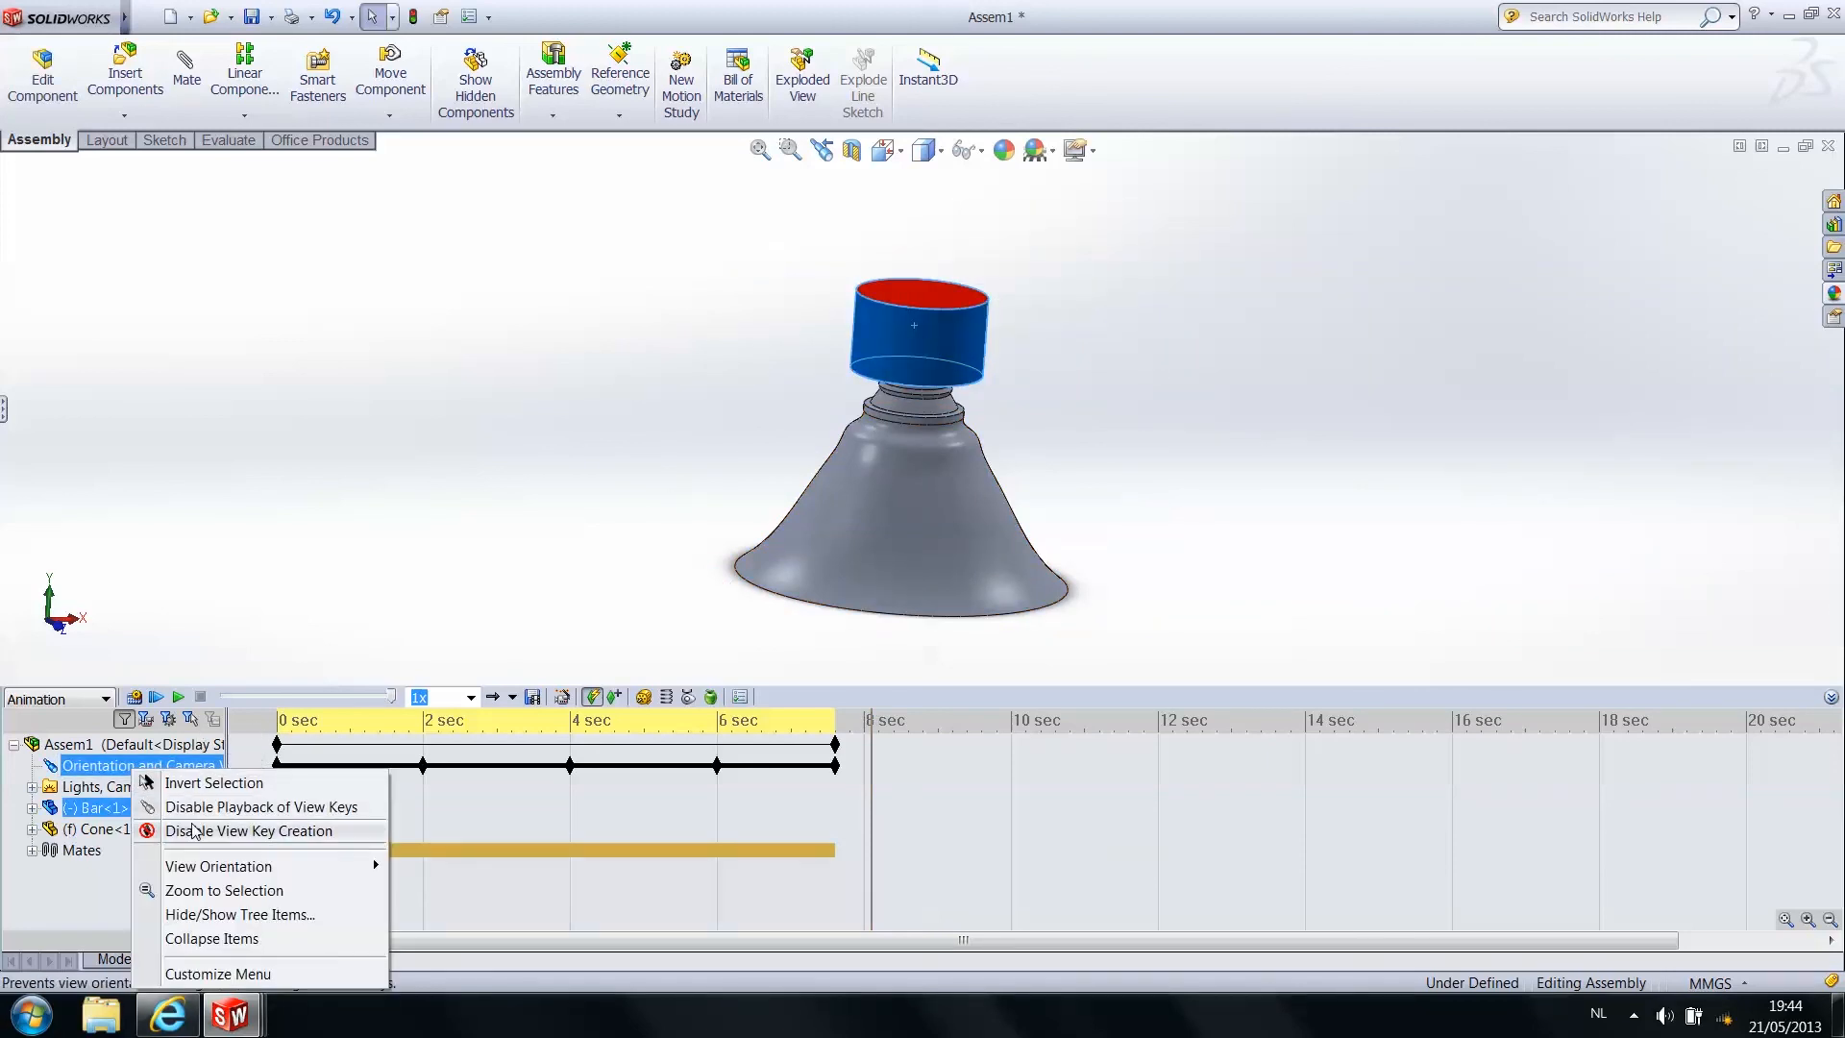
pyautogui.click(672, 745)
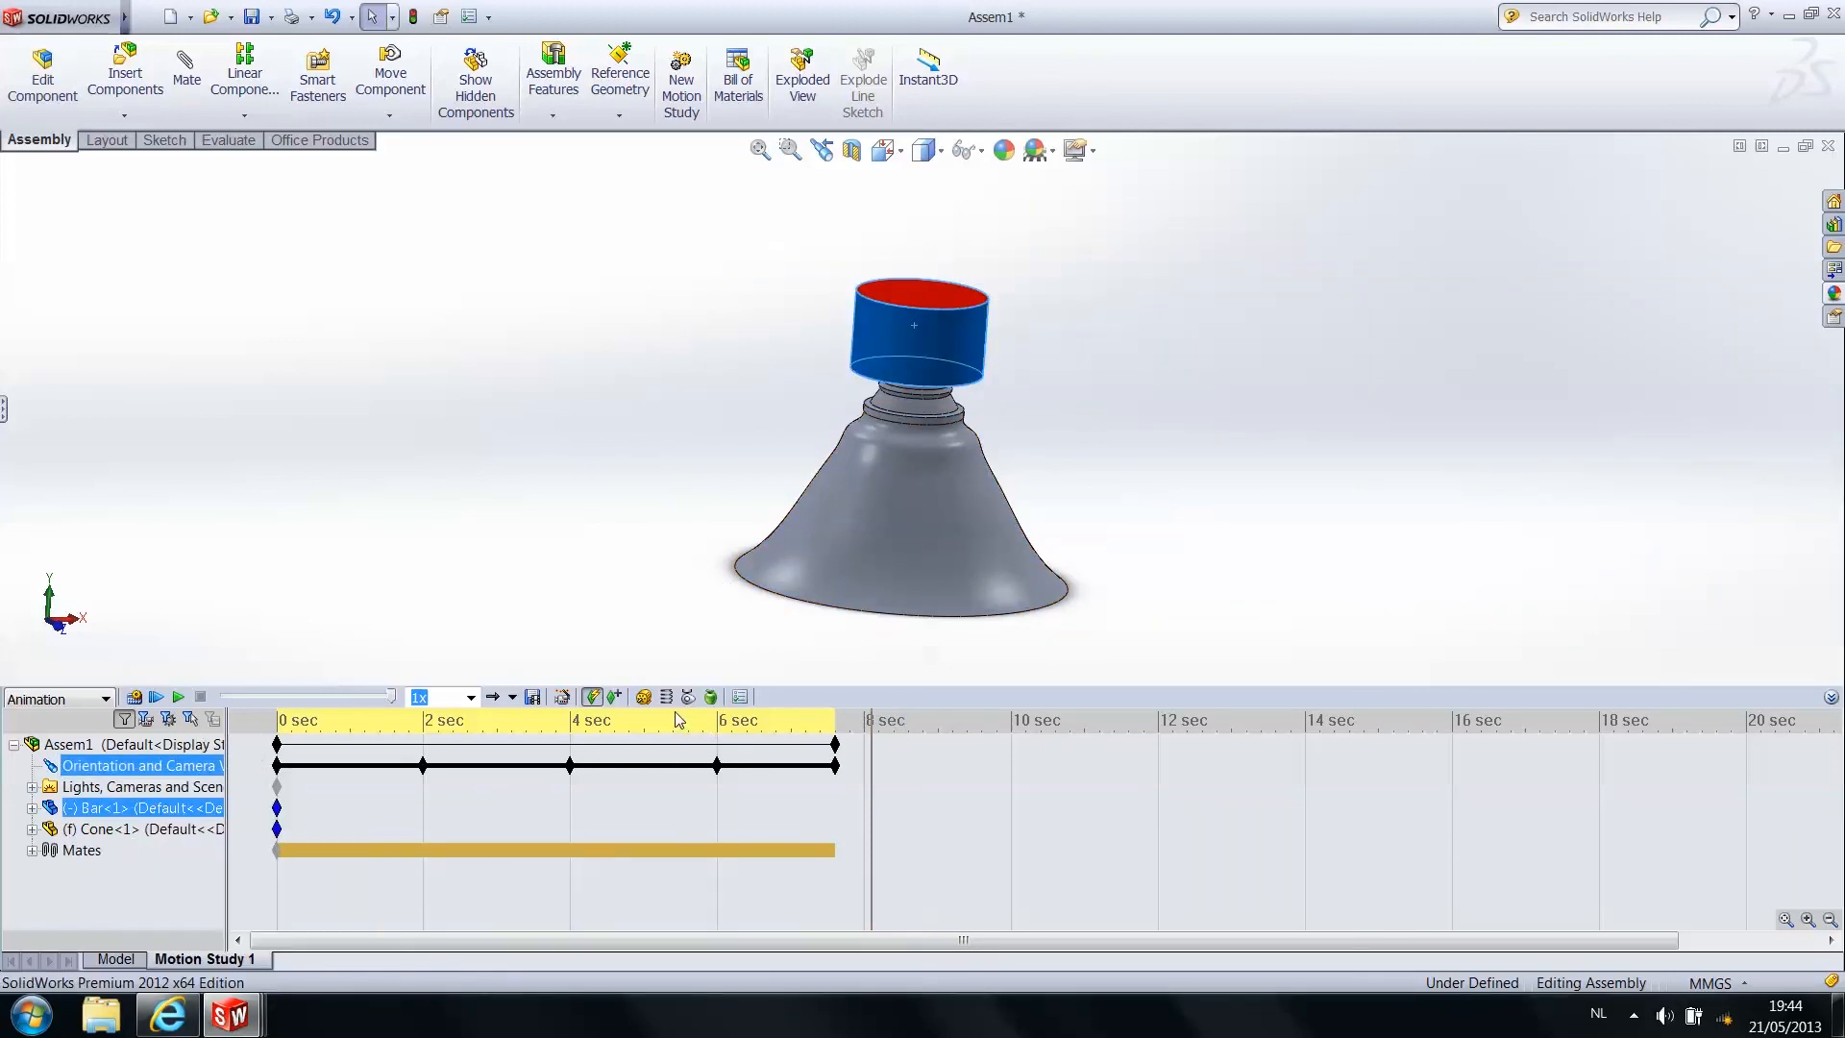
pyautogui.moveTo(711, 516); pyautogui.dragTo(857, 429, button='middle')
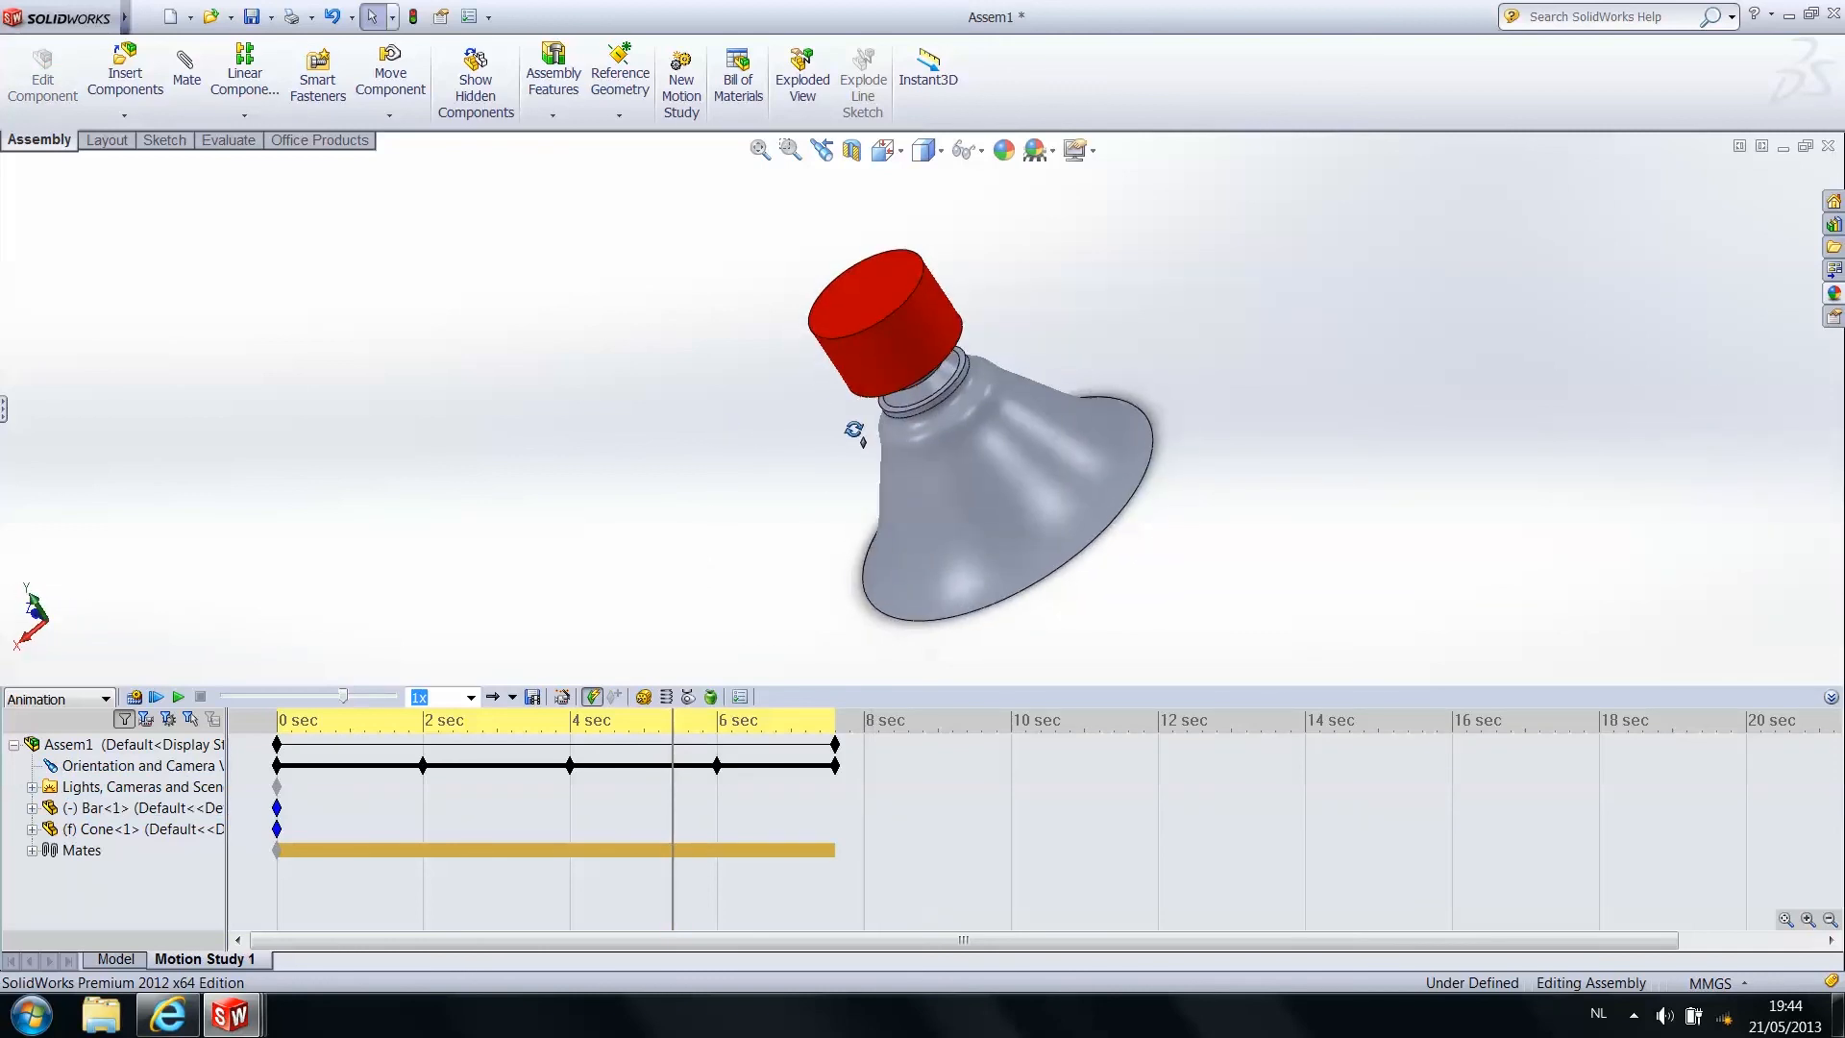
pyautogui.click(670, 755)
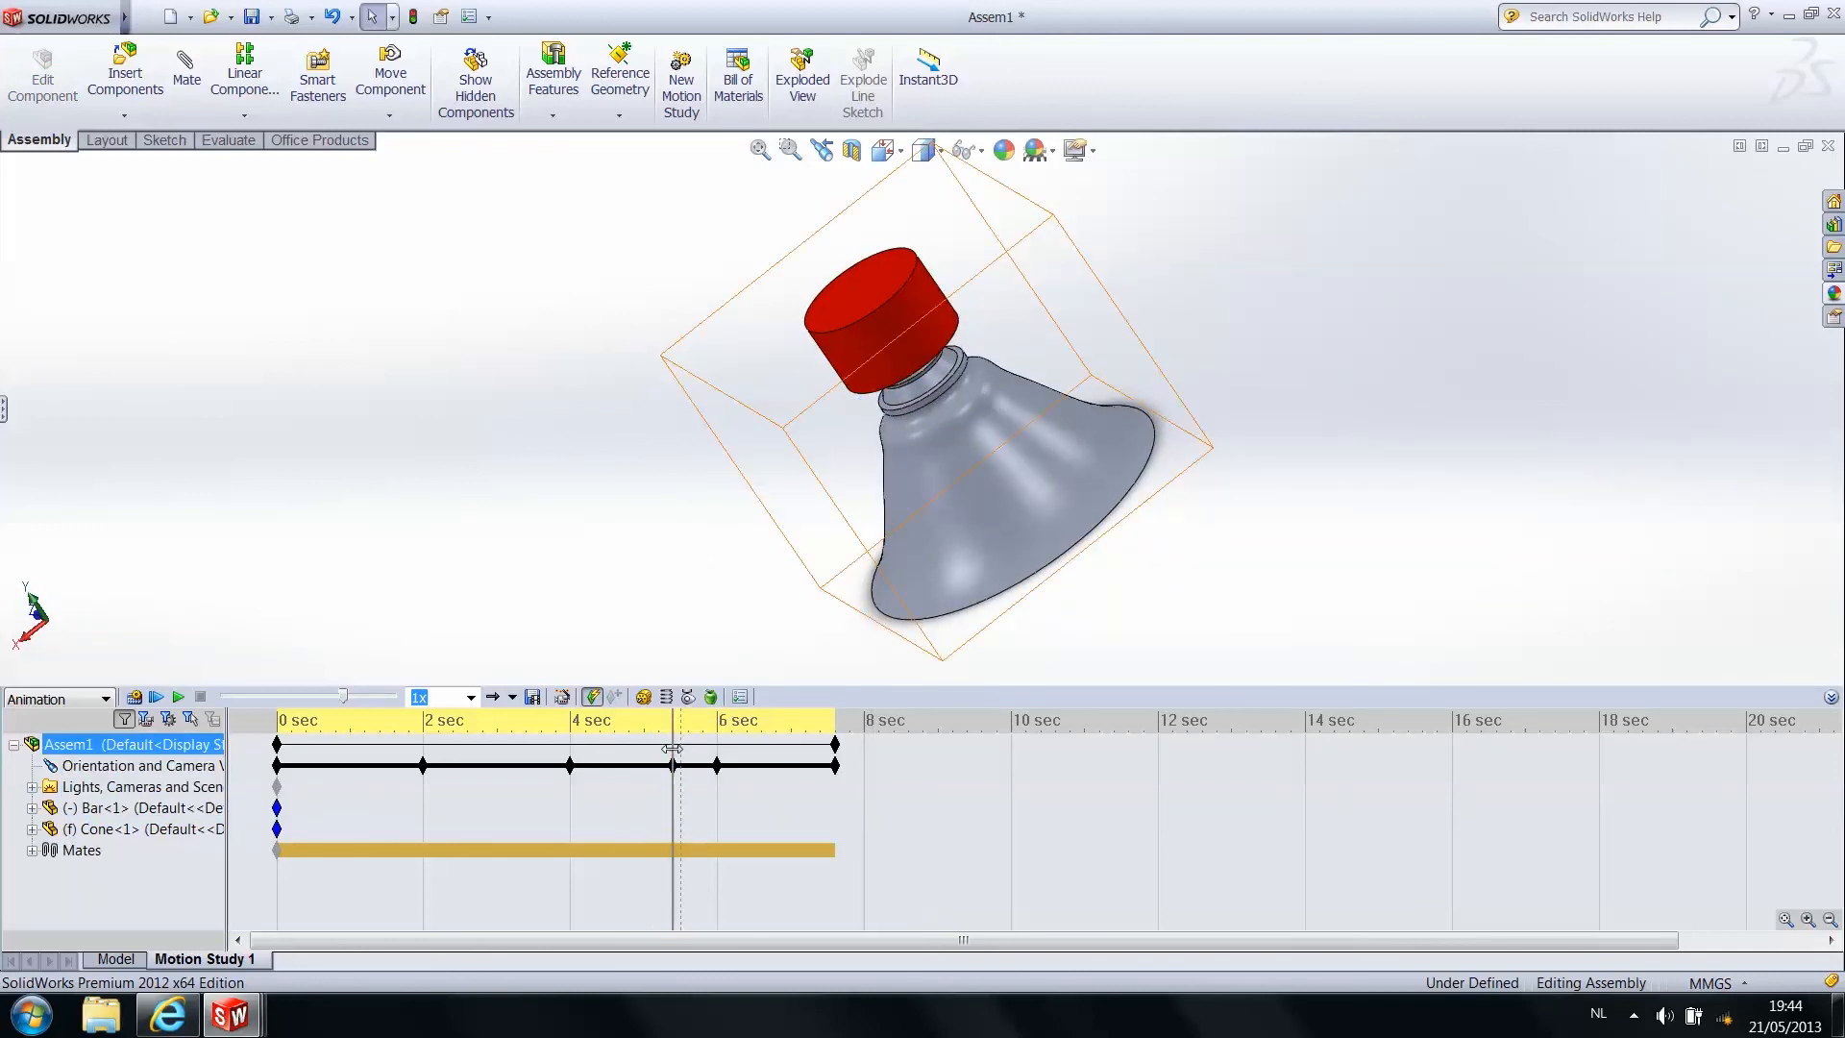
pyautogui.click(672, 736)
pyautogui.moveTo(672, 734); pyautogui.dragTo(725, 722)
pyautogui.click(700, 744)
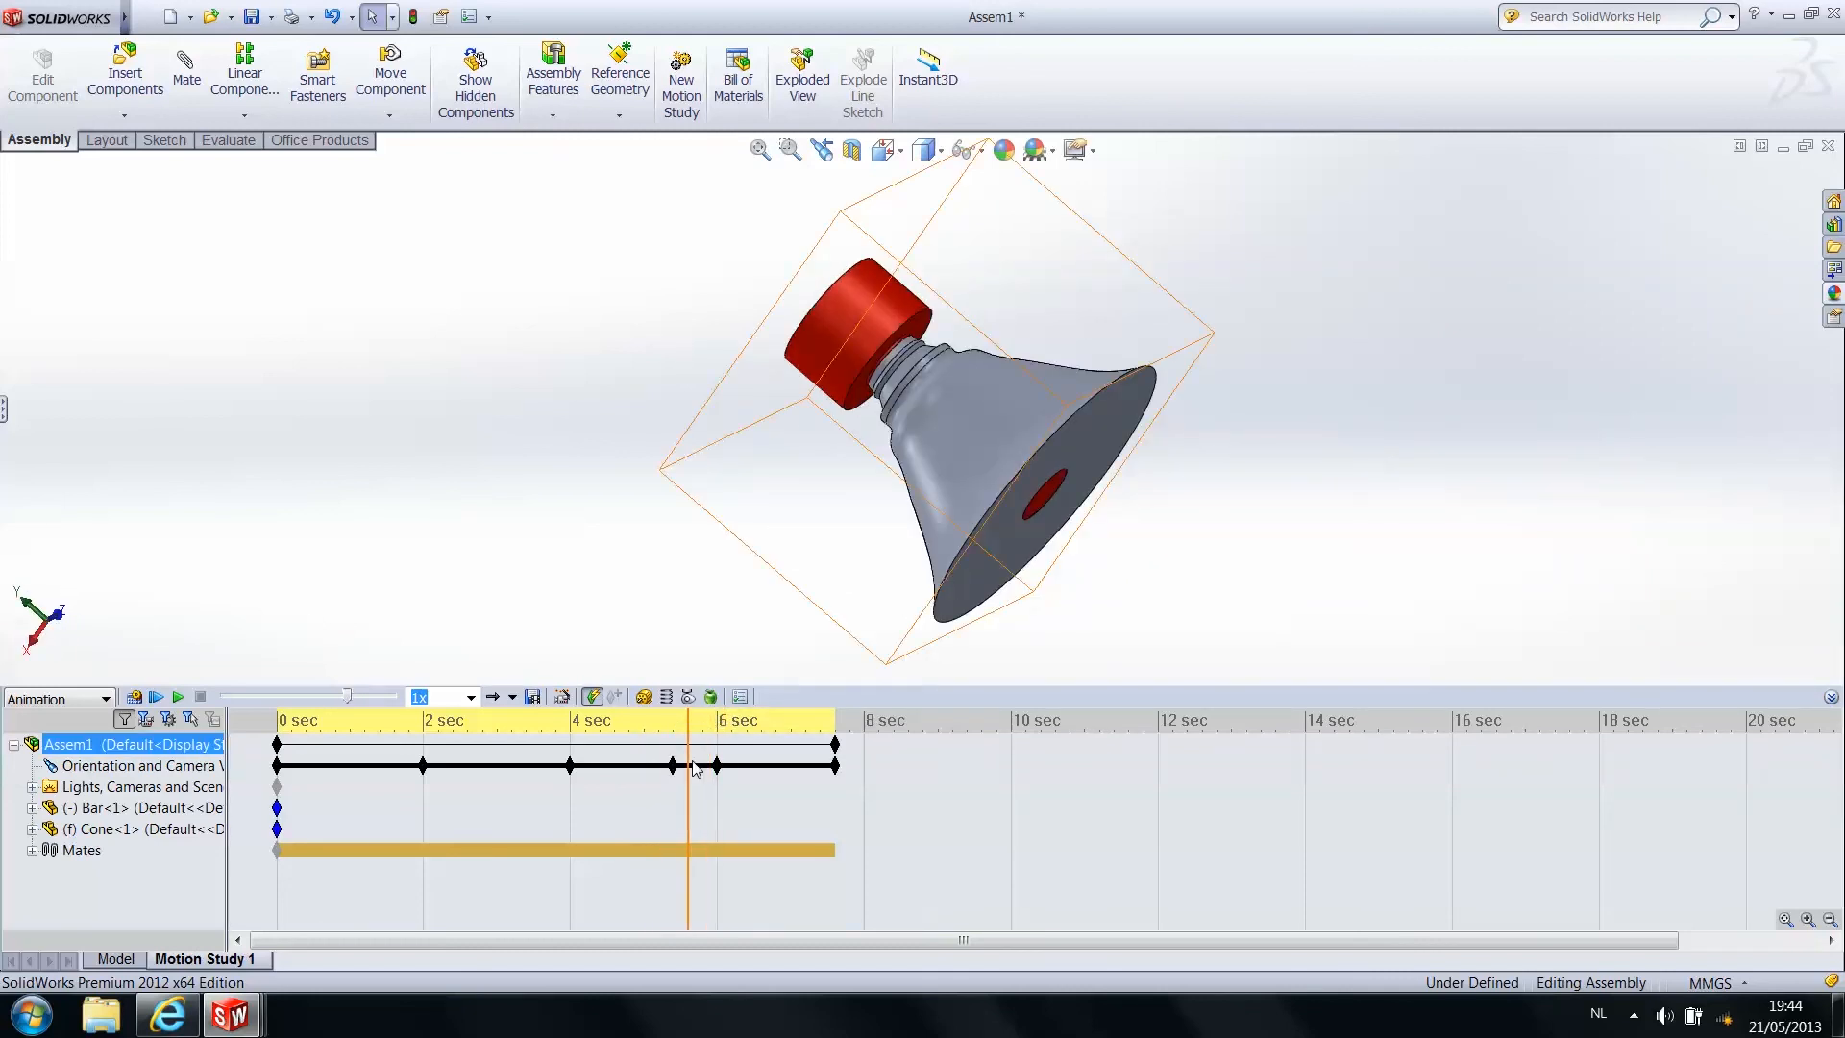
pyautogui.click(673, 765)
pyautogui.press('Delete')
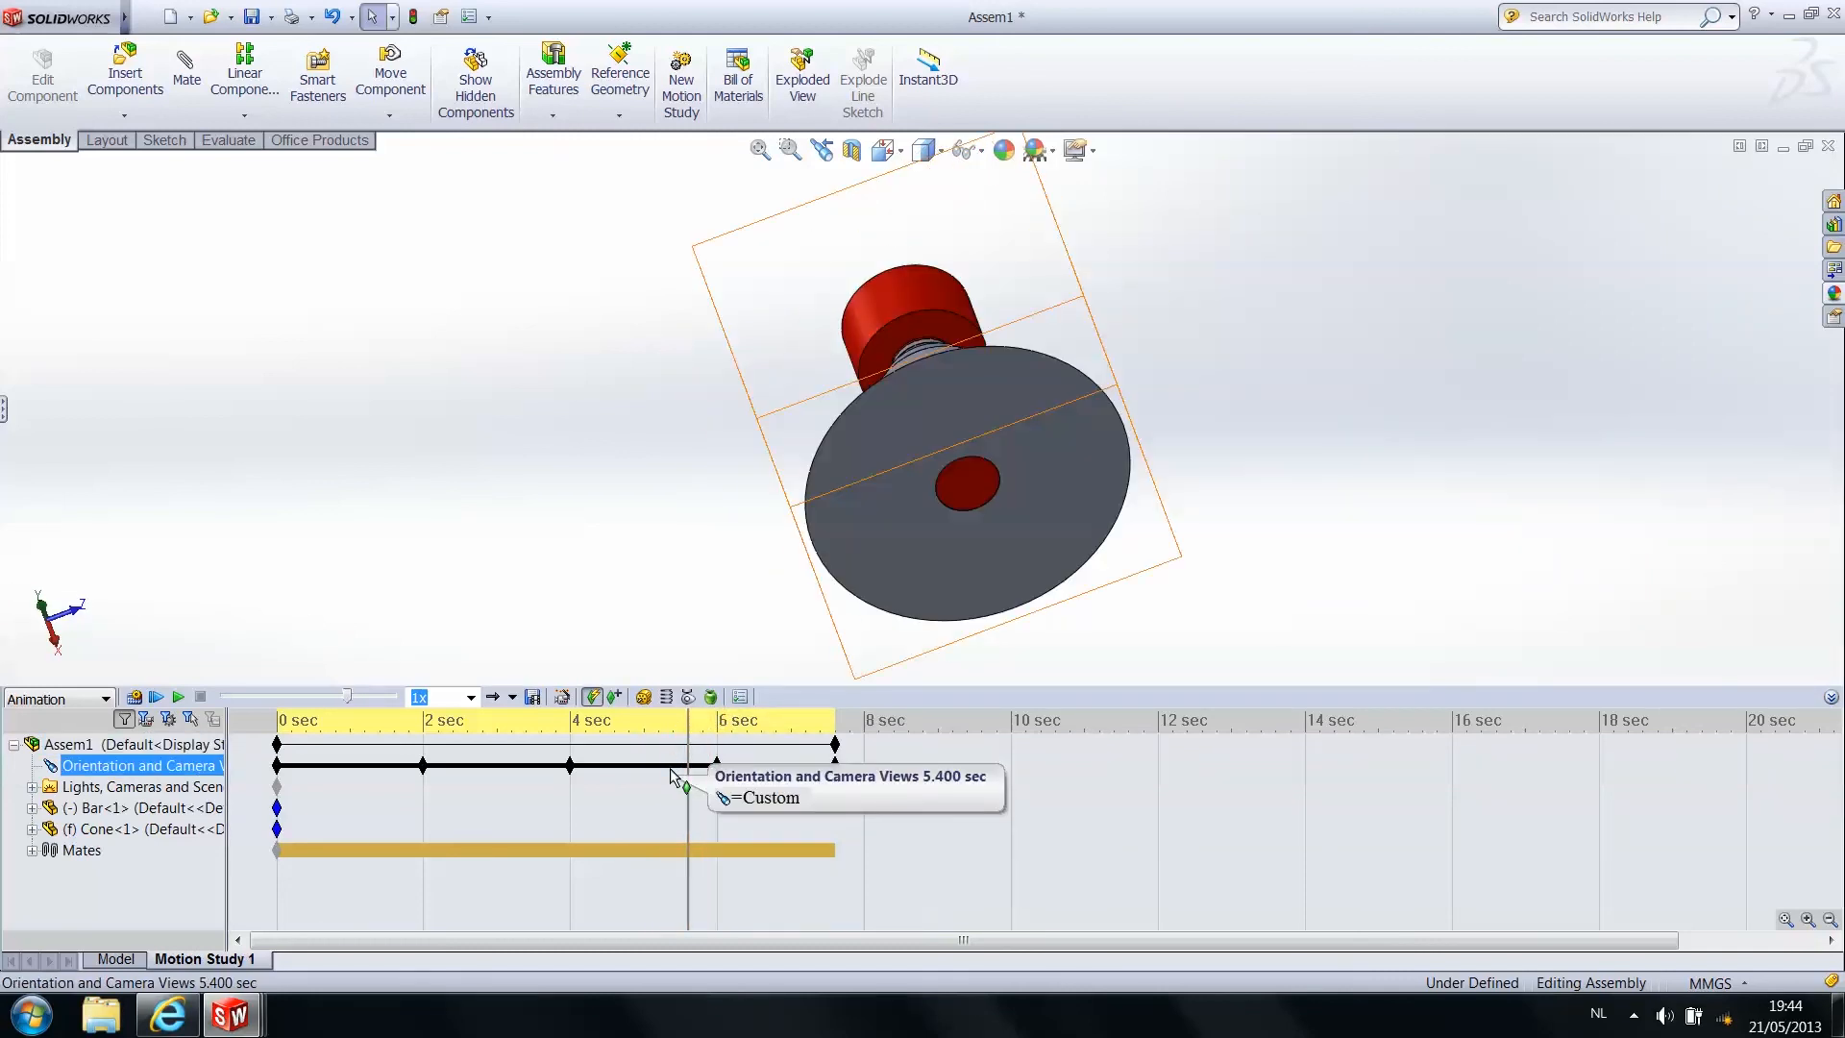
# Disable view key creation for Orientation and Camera Views, and set the motion study time to 8 seconds
pyautogui.rightClick(158, 773)
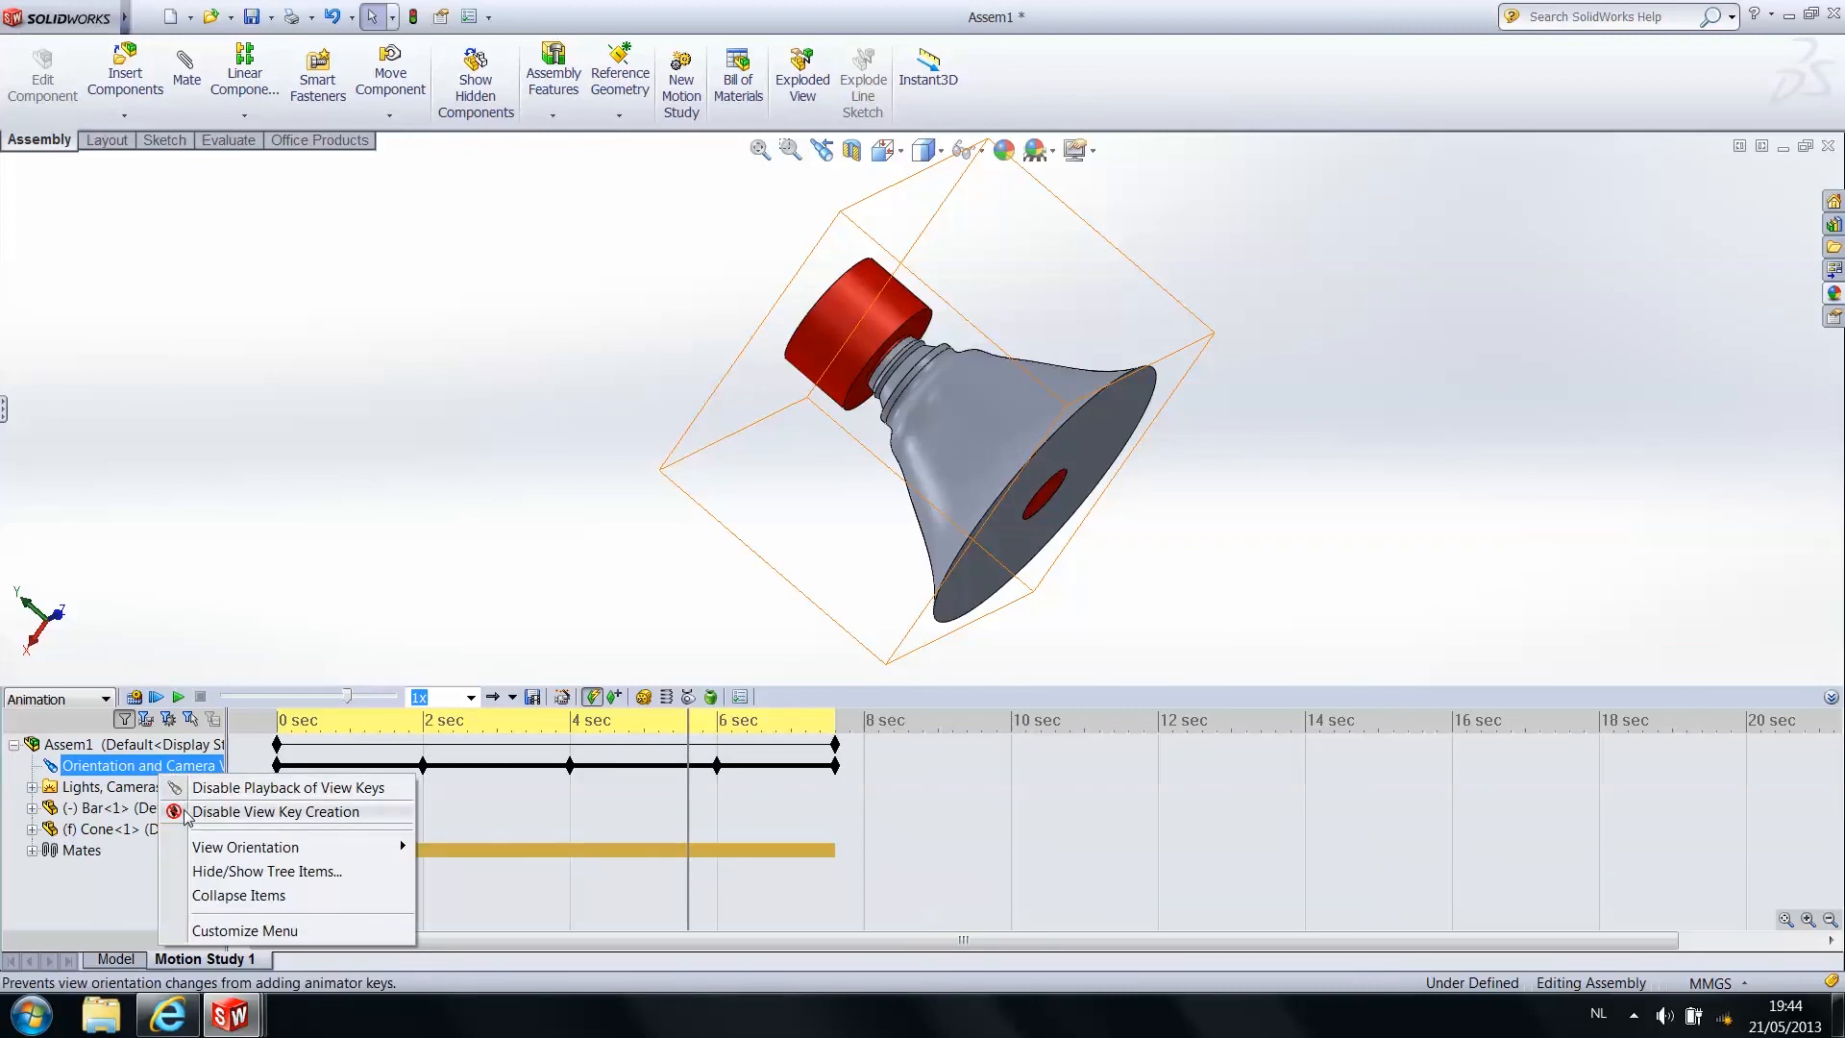
pyautogui.click(289, 810)
pyautogui.click(504, 723)
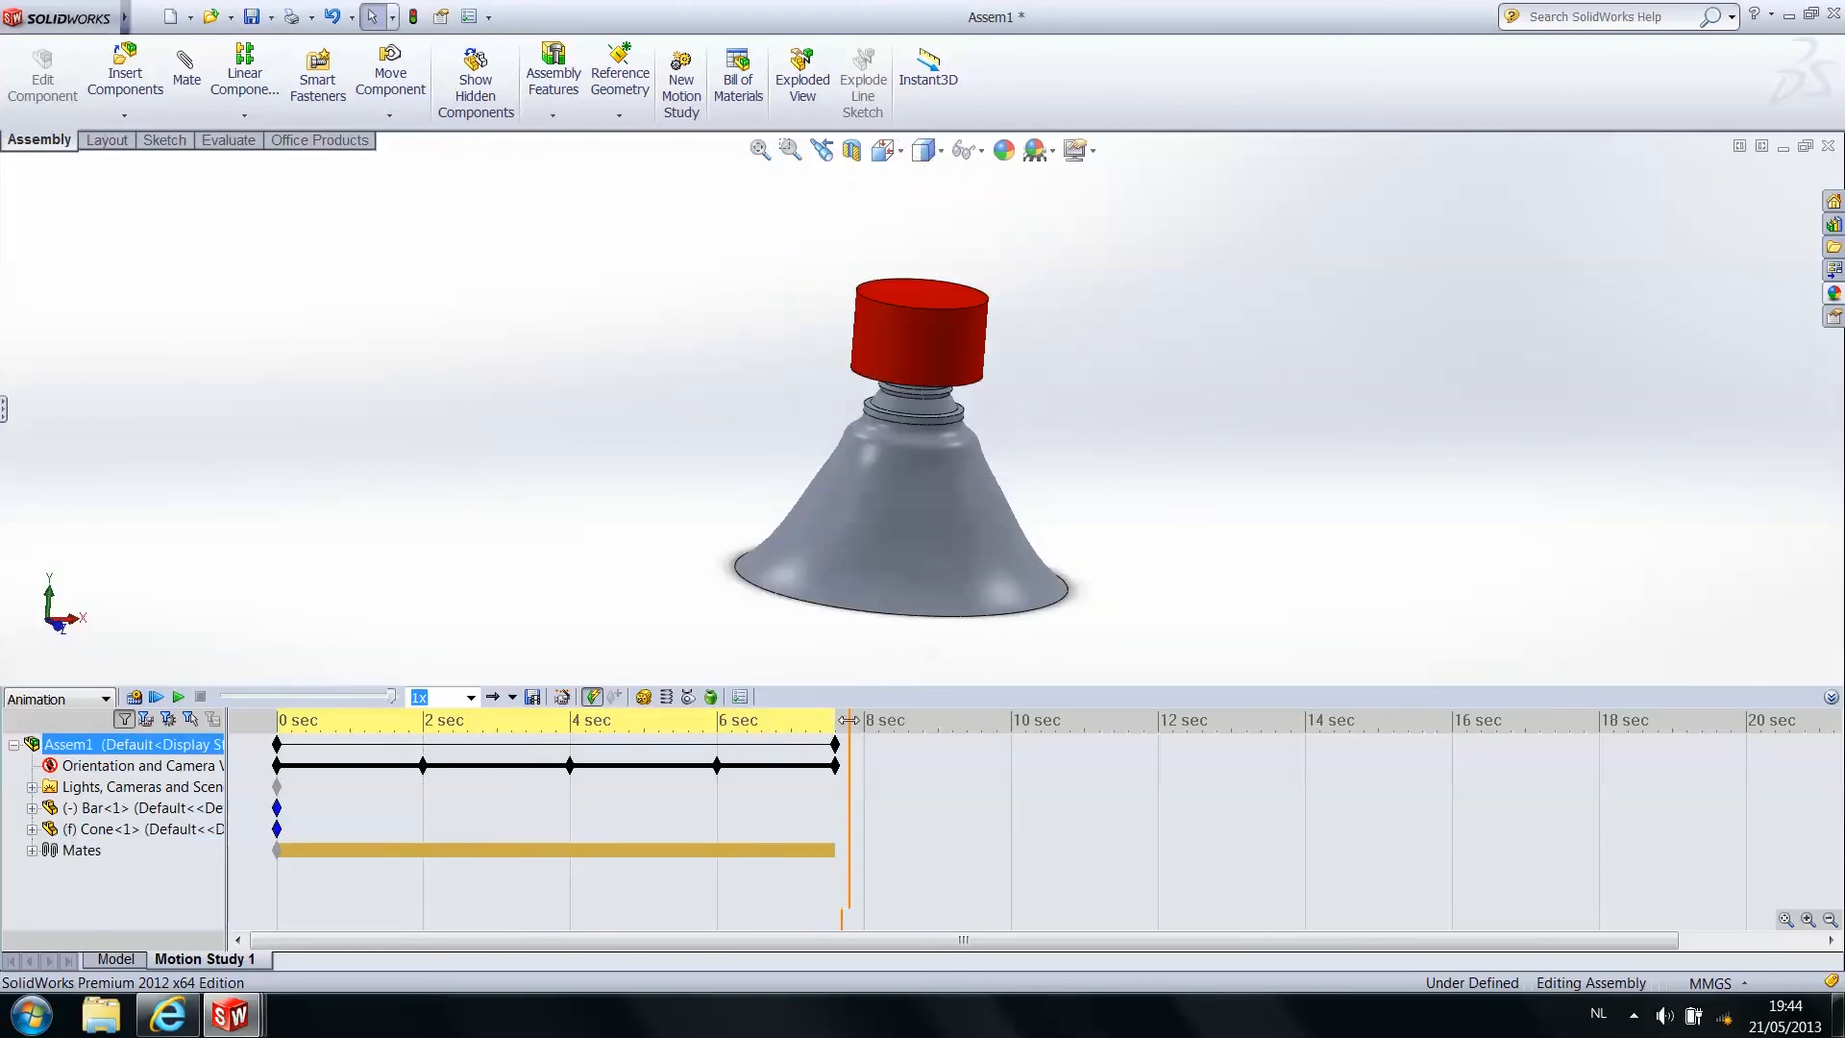
pyautogui.click(143, 817)
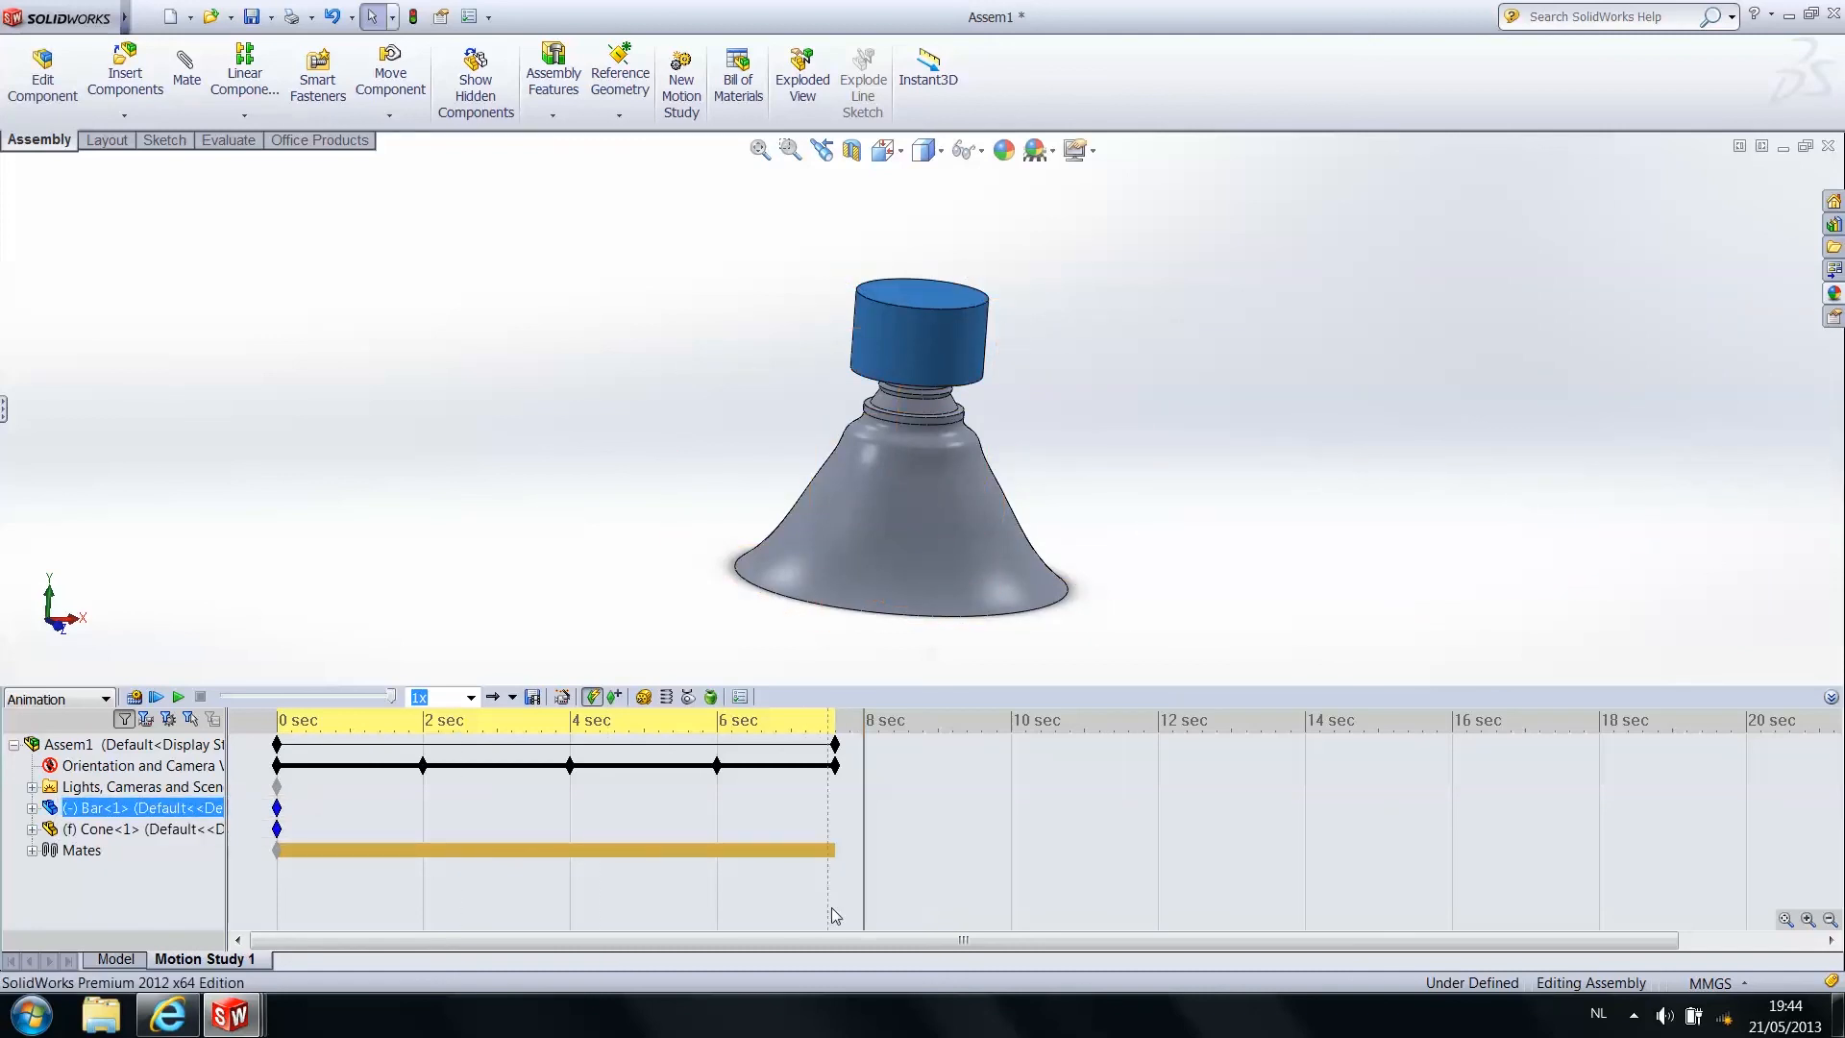
pyautogui.click(845, 865)
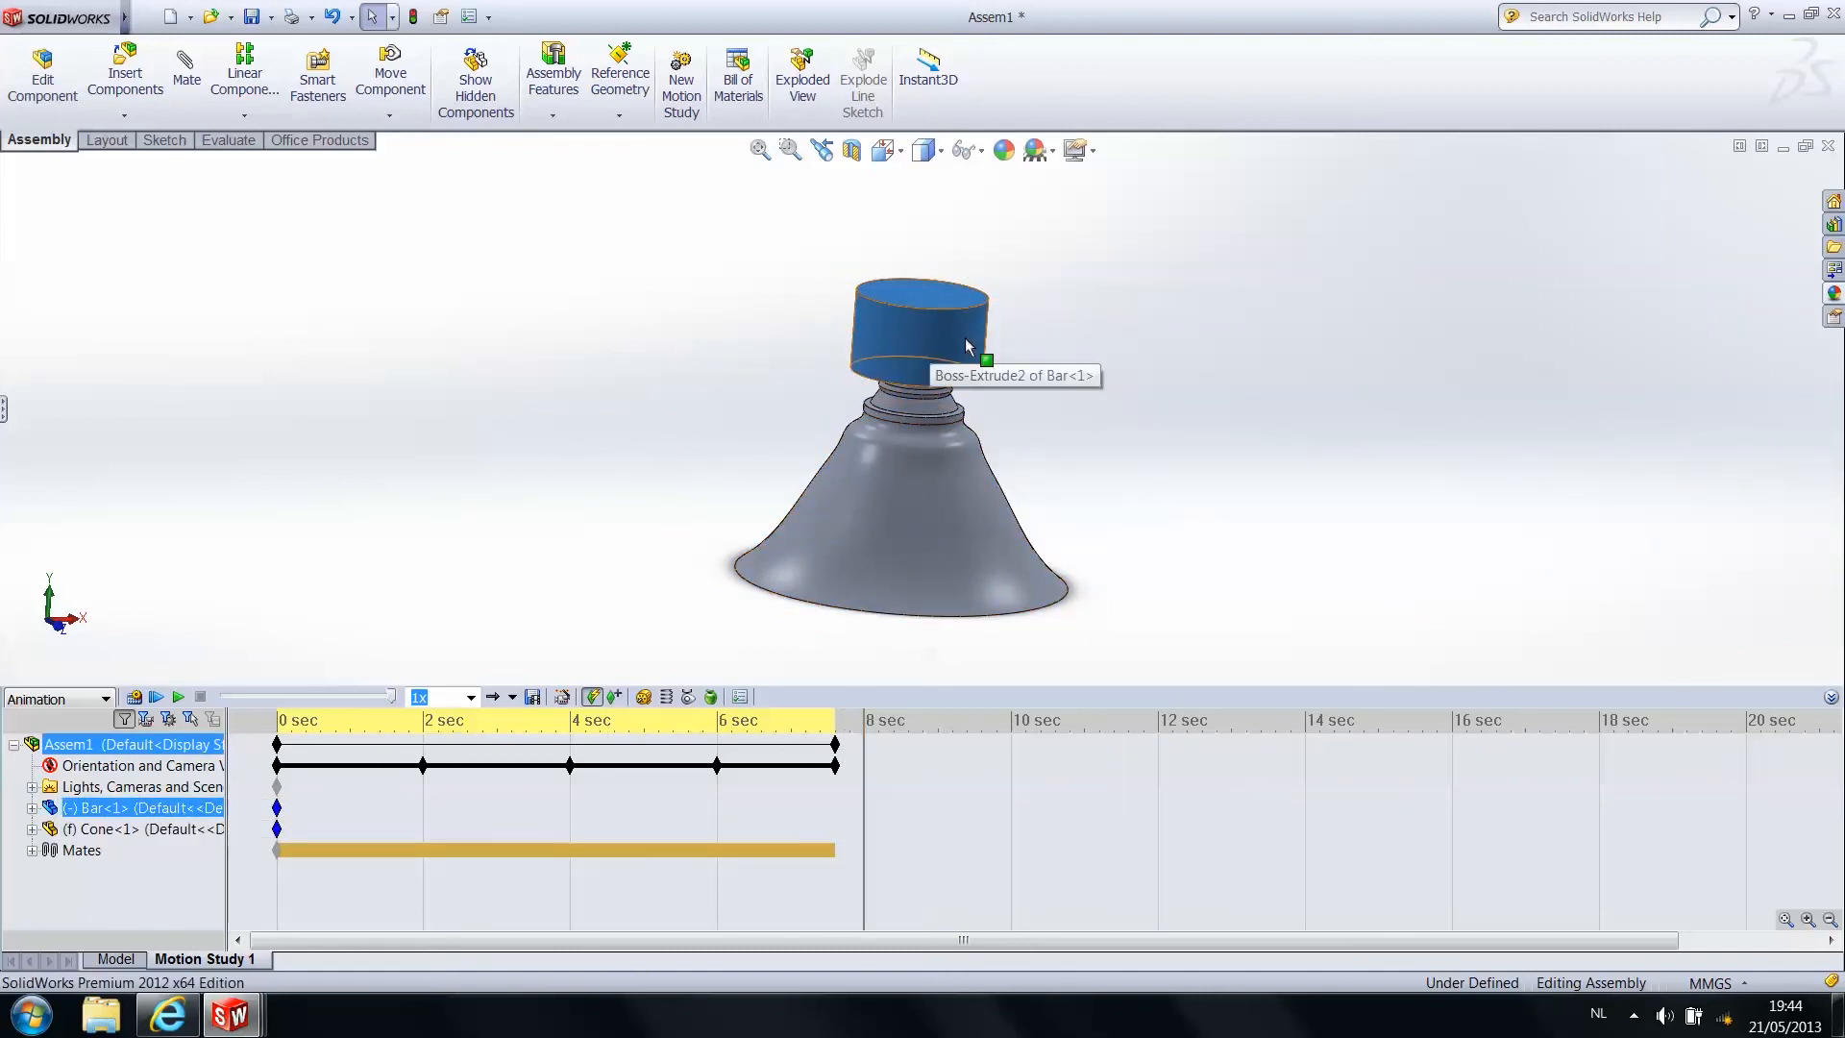
pyautogui.click(792, 367)
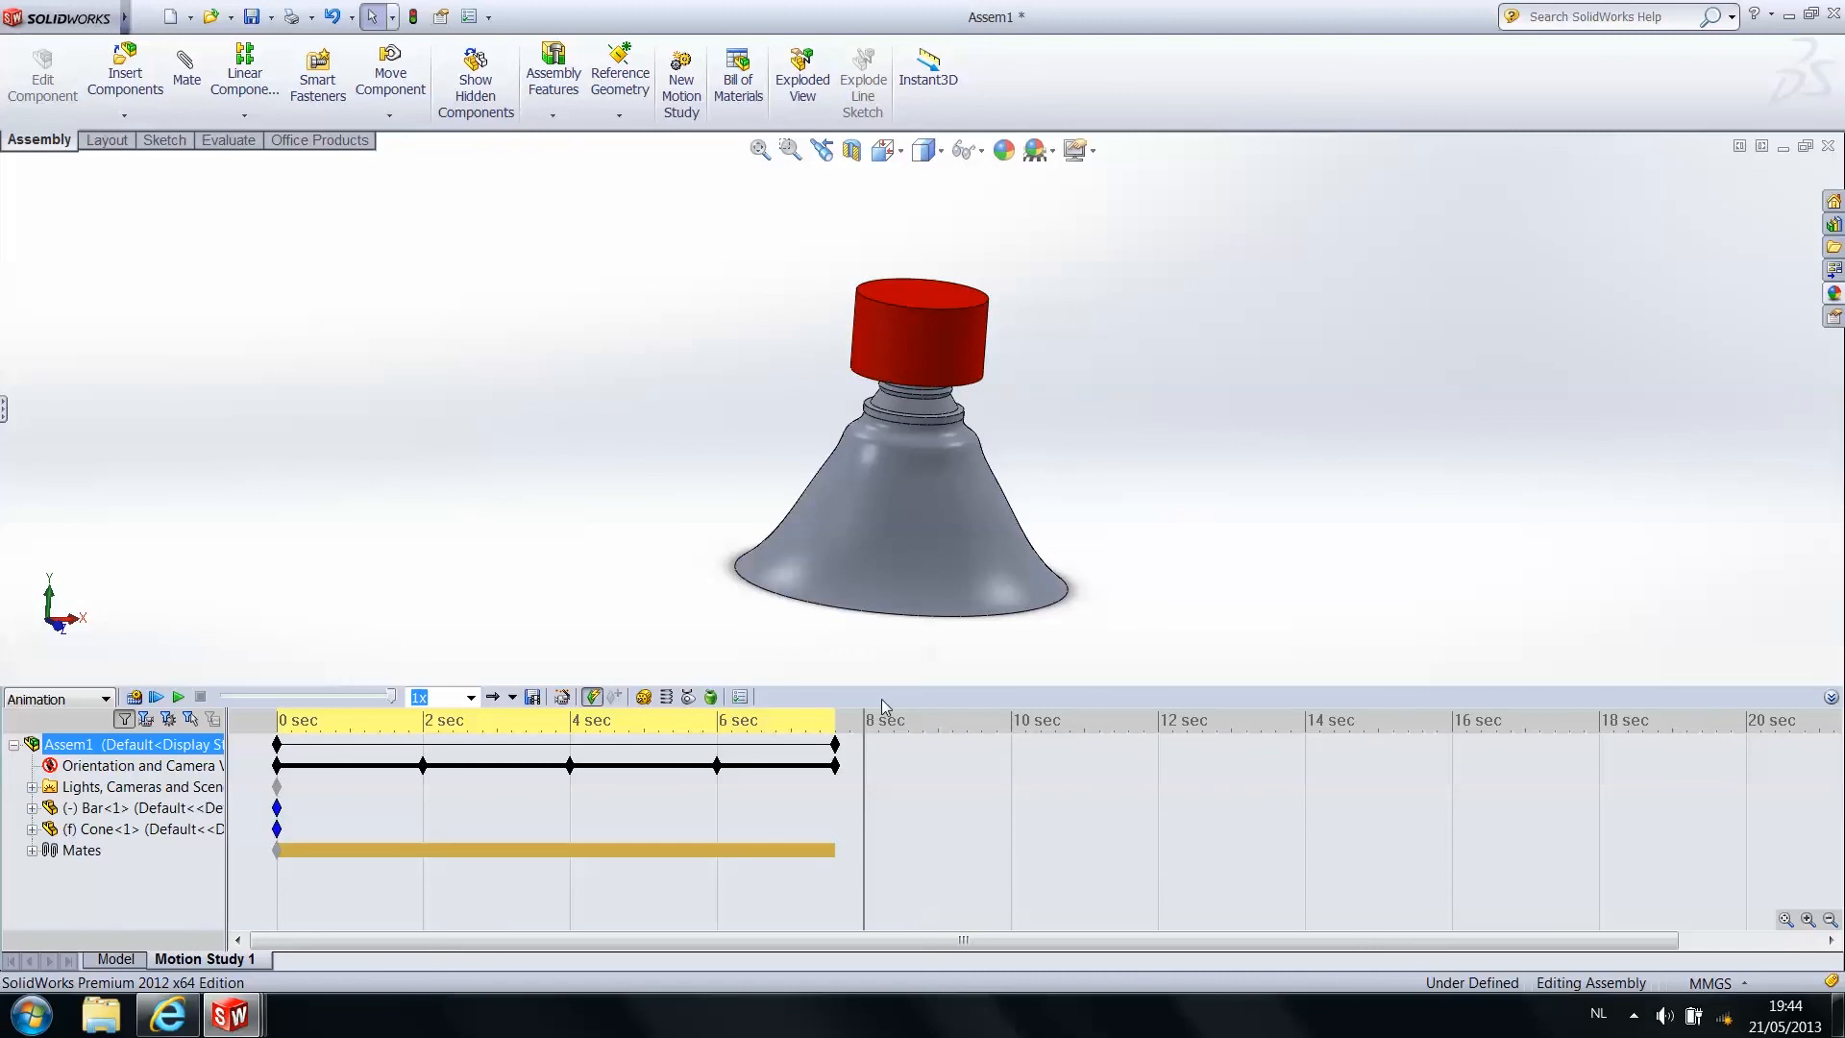
# Try raising the Bar partly out of the Cone at 8 seconds, and delete the resulting Bar key
pyautogui.moveTo(862, 719); pyautogui.dragTo(887, 720)
pyautogui.moveTo(920, 349); pyautogui.dragTo(936, 250)
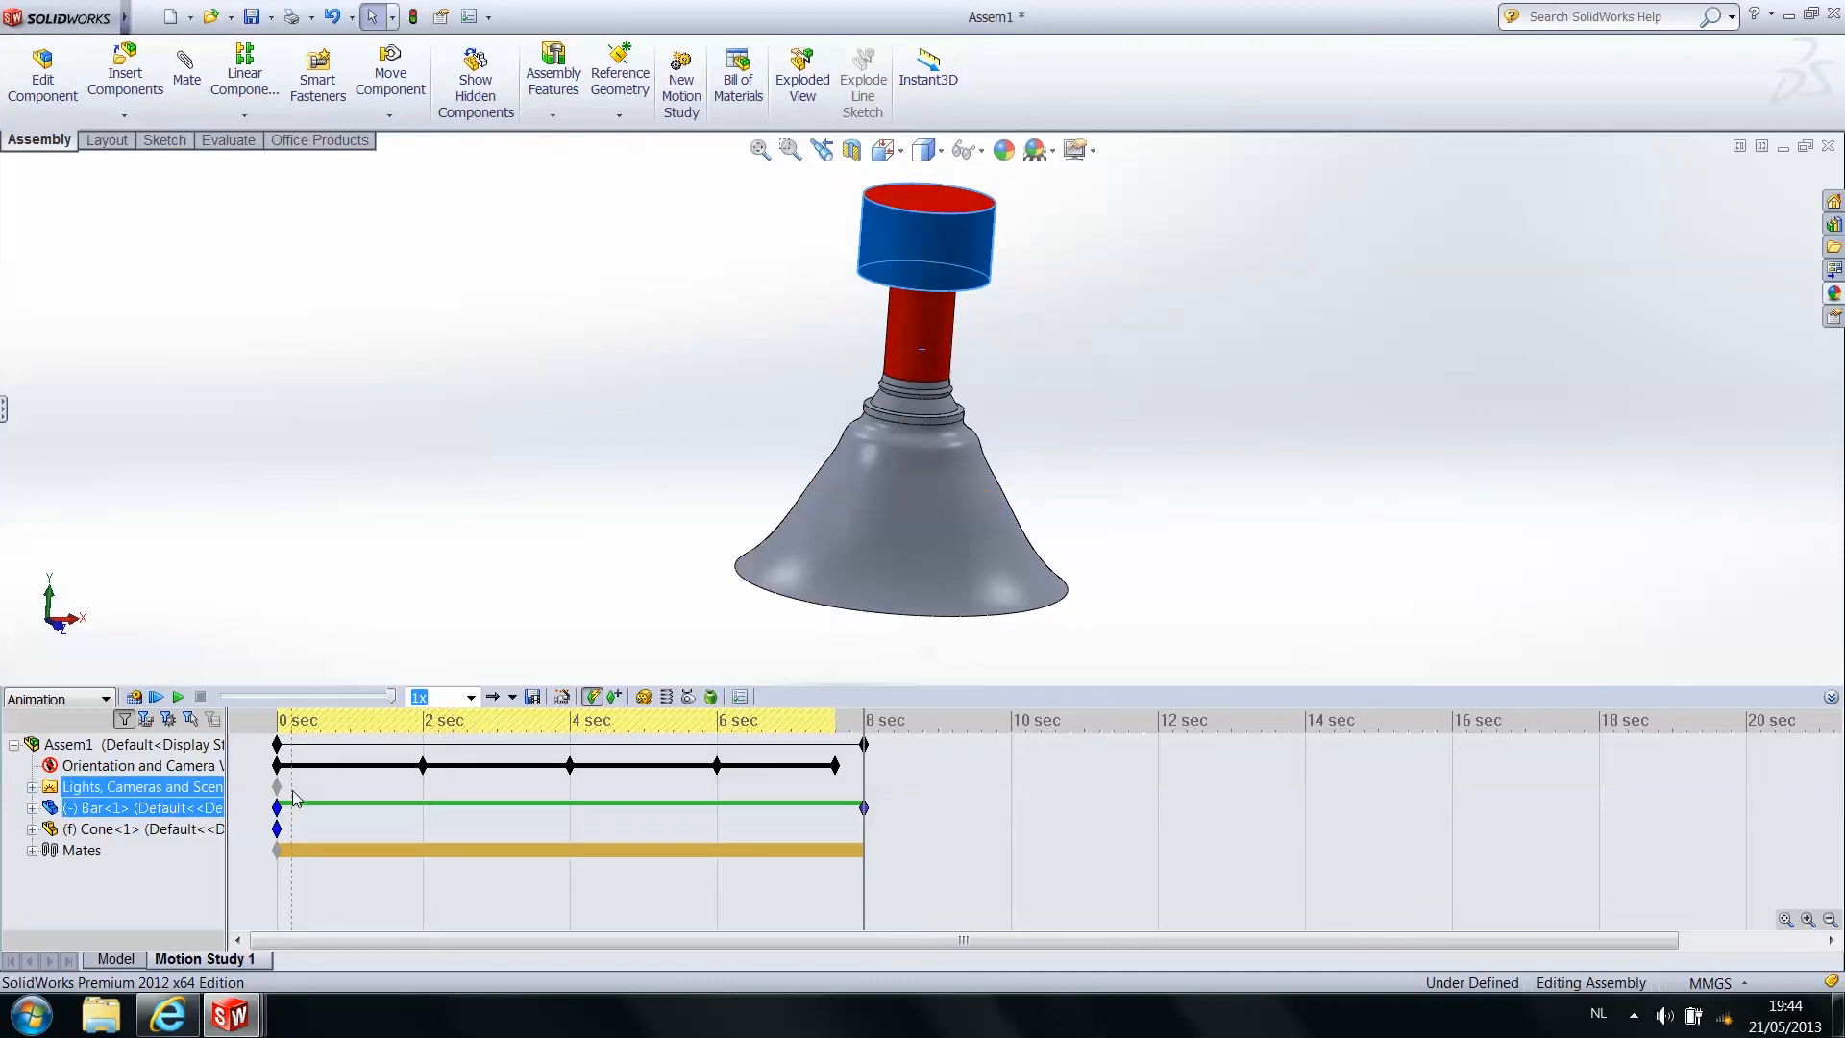
pyautogui.click(286, 734)
pyautogui.moveTo(286, 734); pyautogui.dragTo(871, 701)
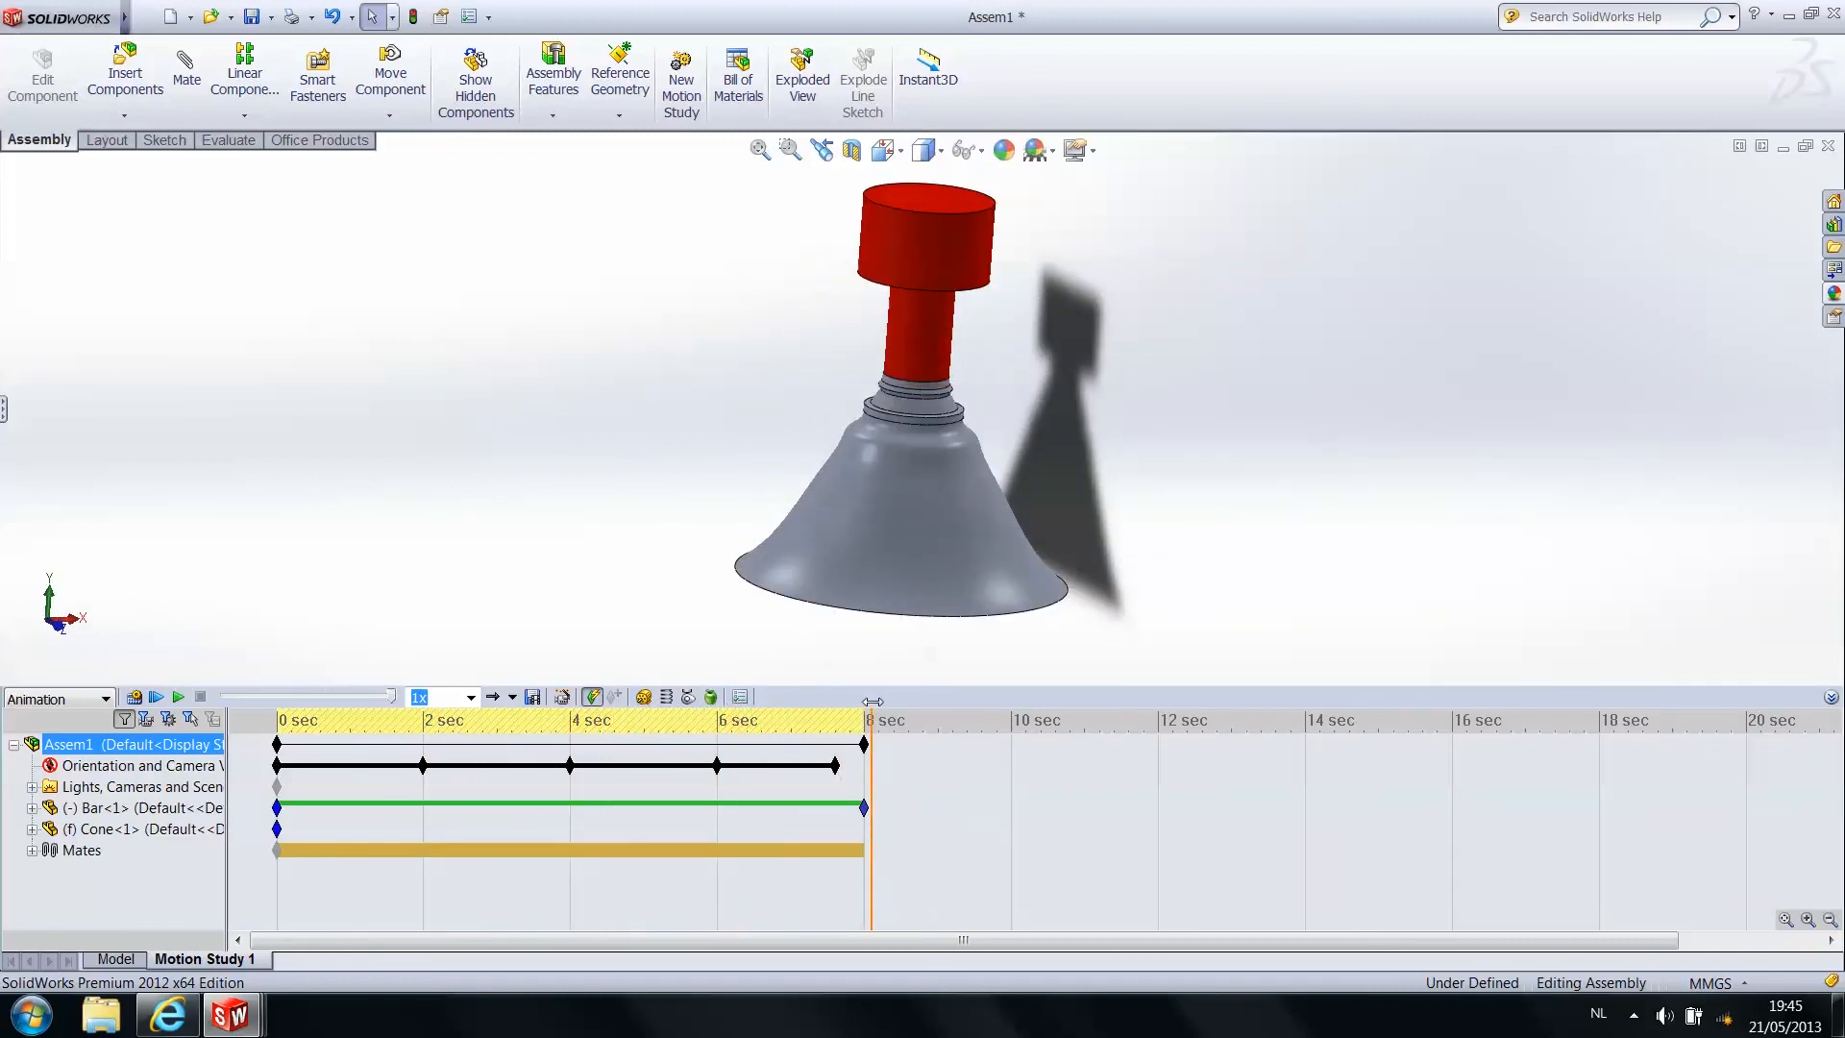
pyautogui.click(863, 808)
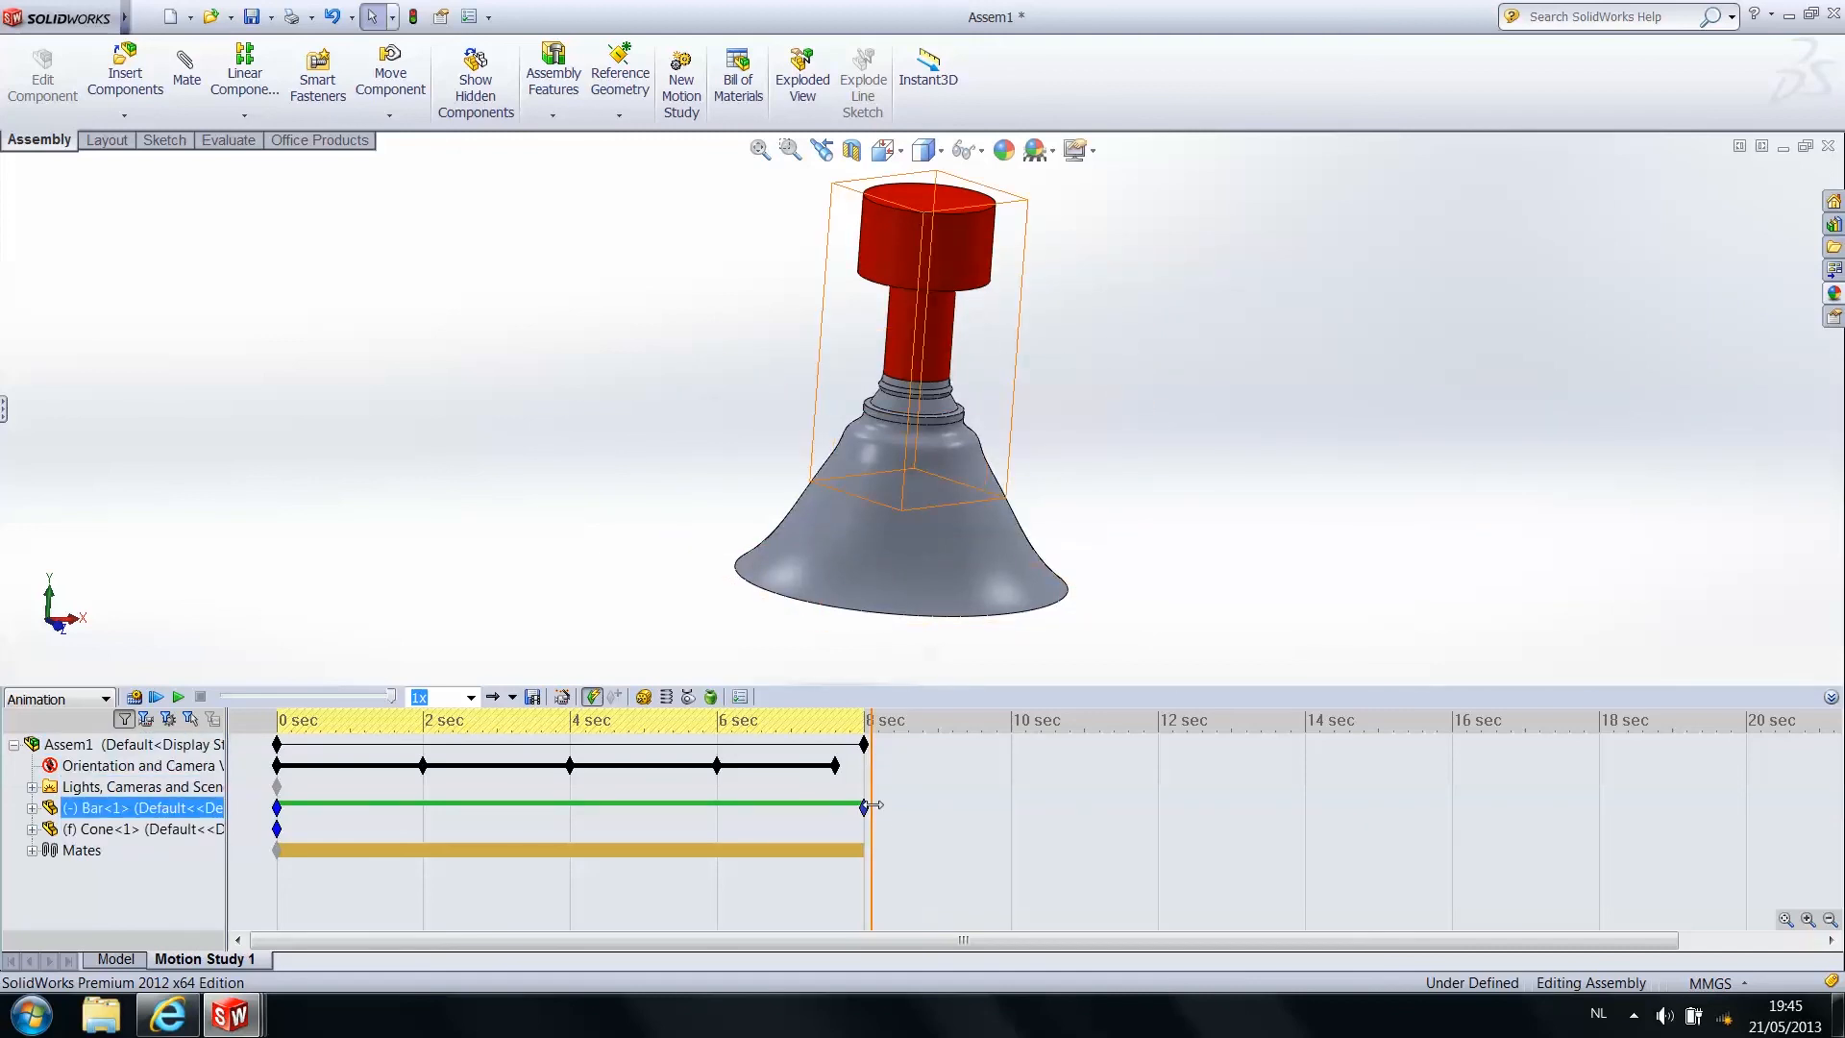
pyautogui.press('Delete')
pyautogui.click(858, 765)
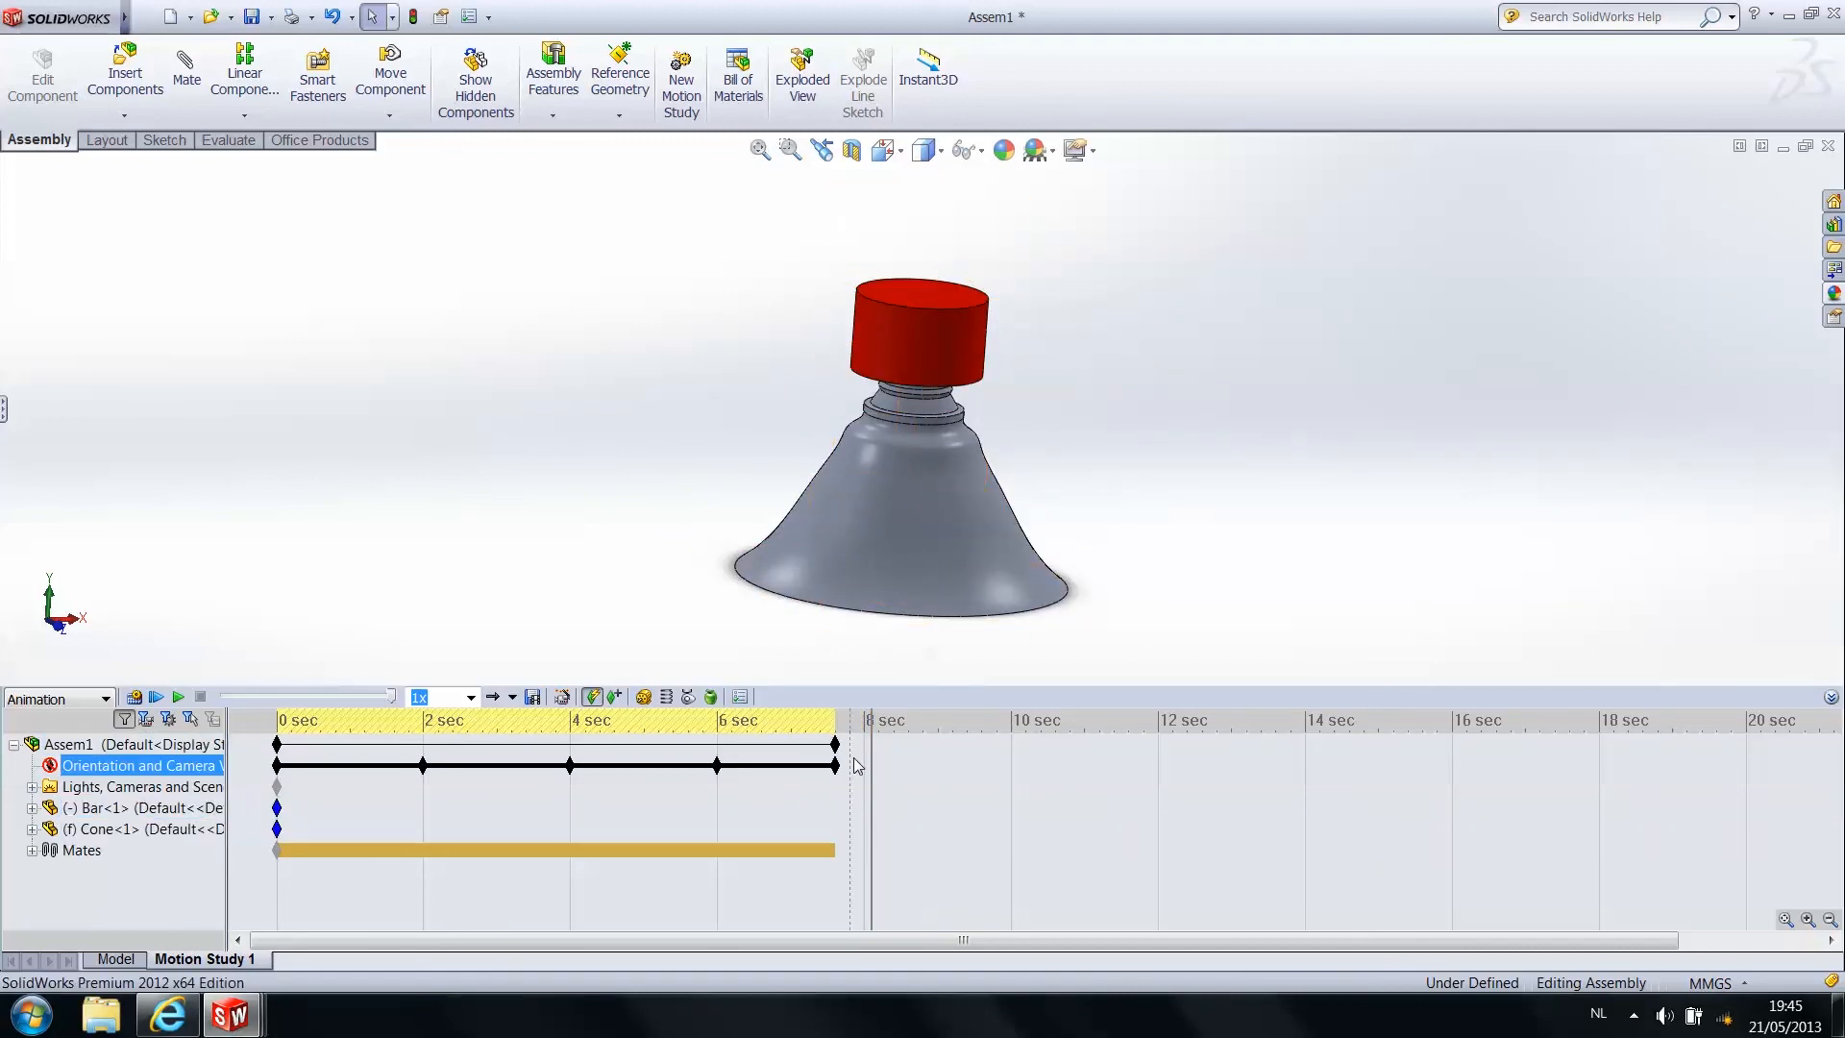
pyautogui.click(878, 744)
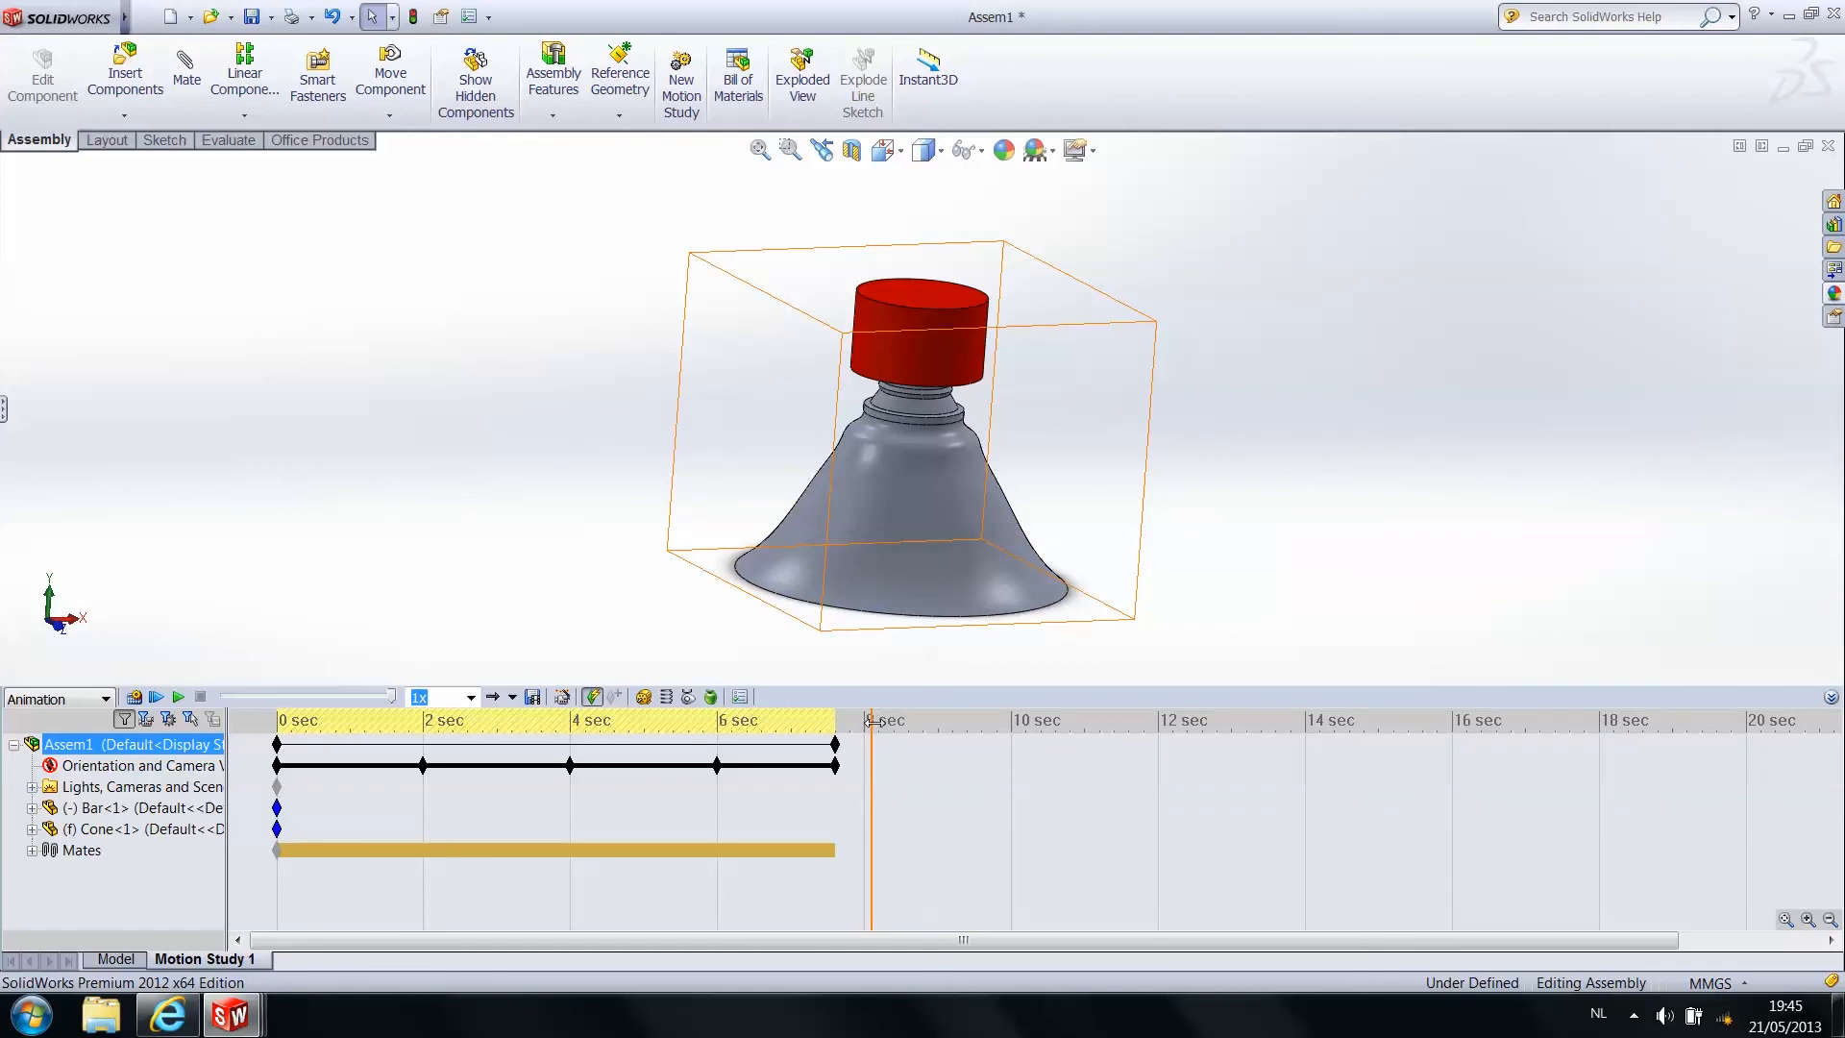
# Place a key for the Bar at 8 seconds that holds its lowered position
pyautogui.click(866, 805)
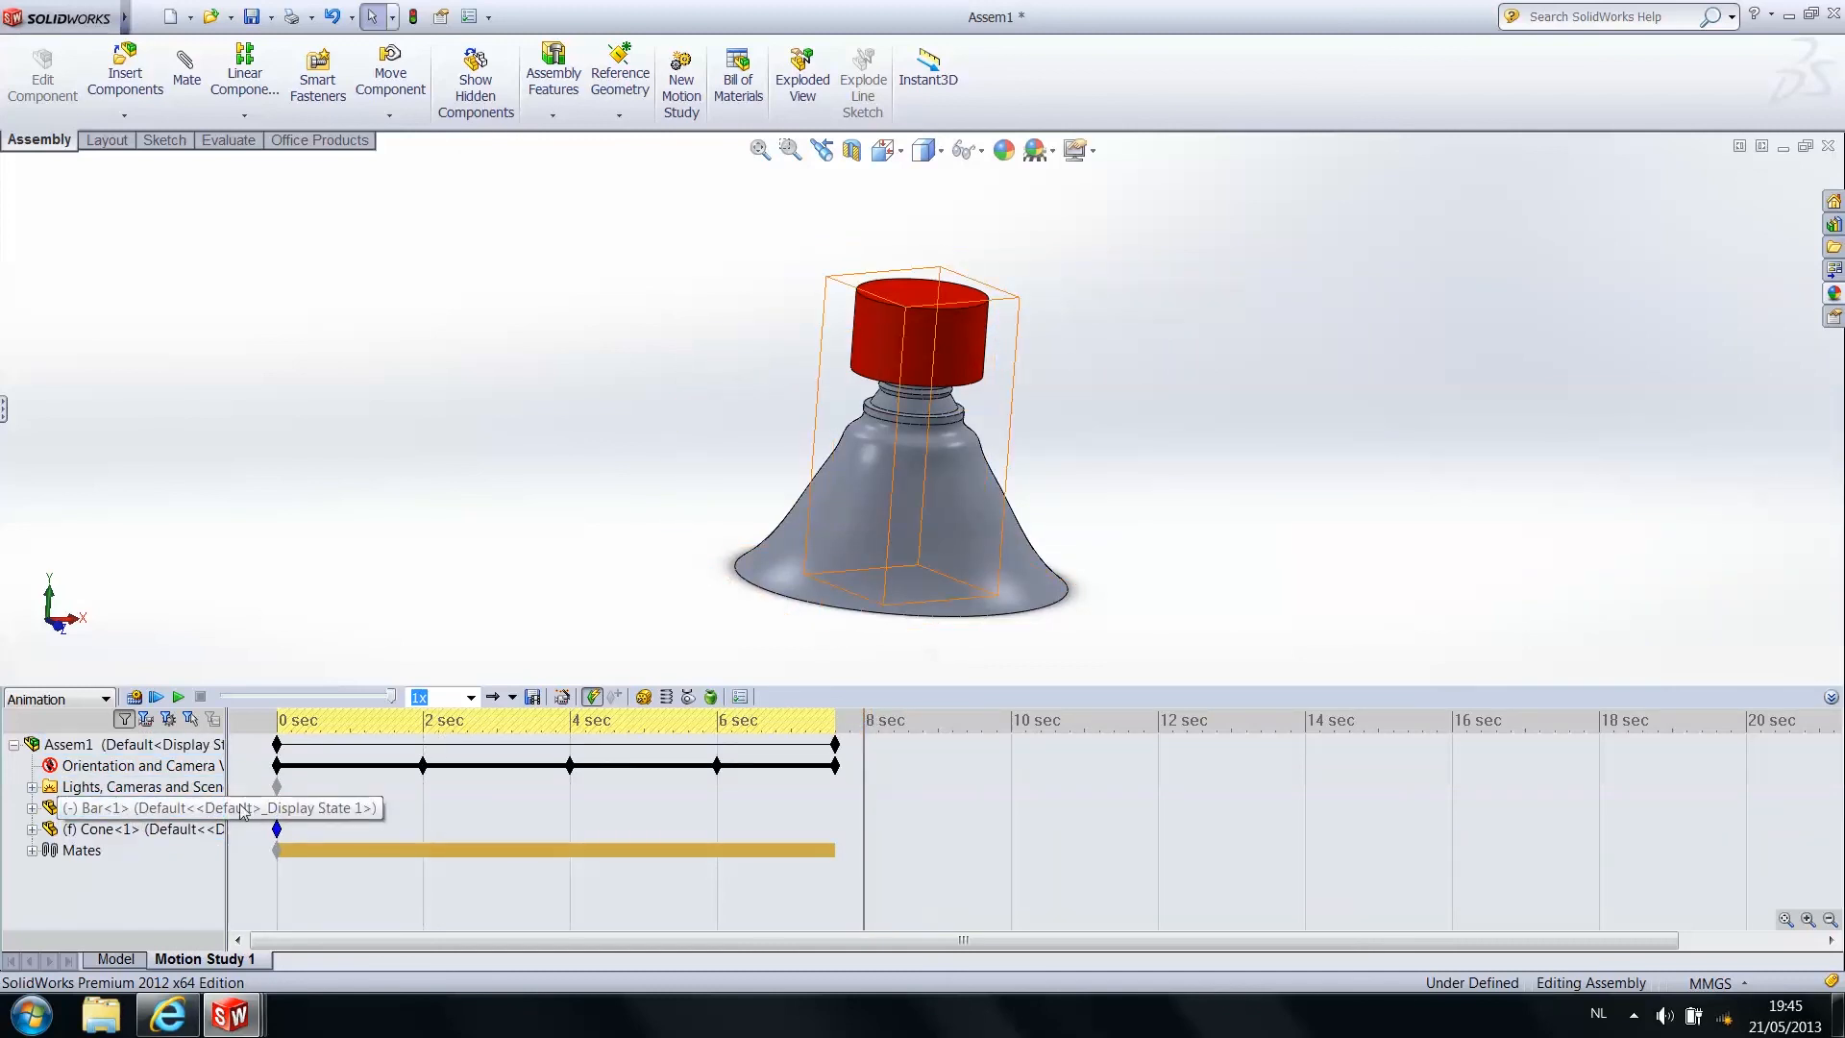
pyautogui.rightClick(864, 805)
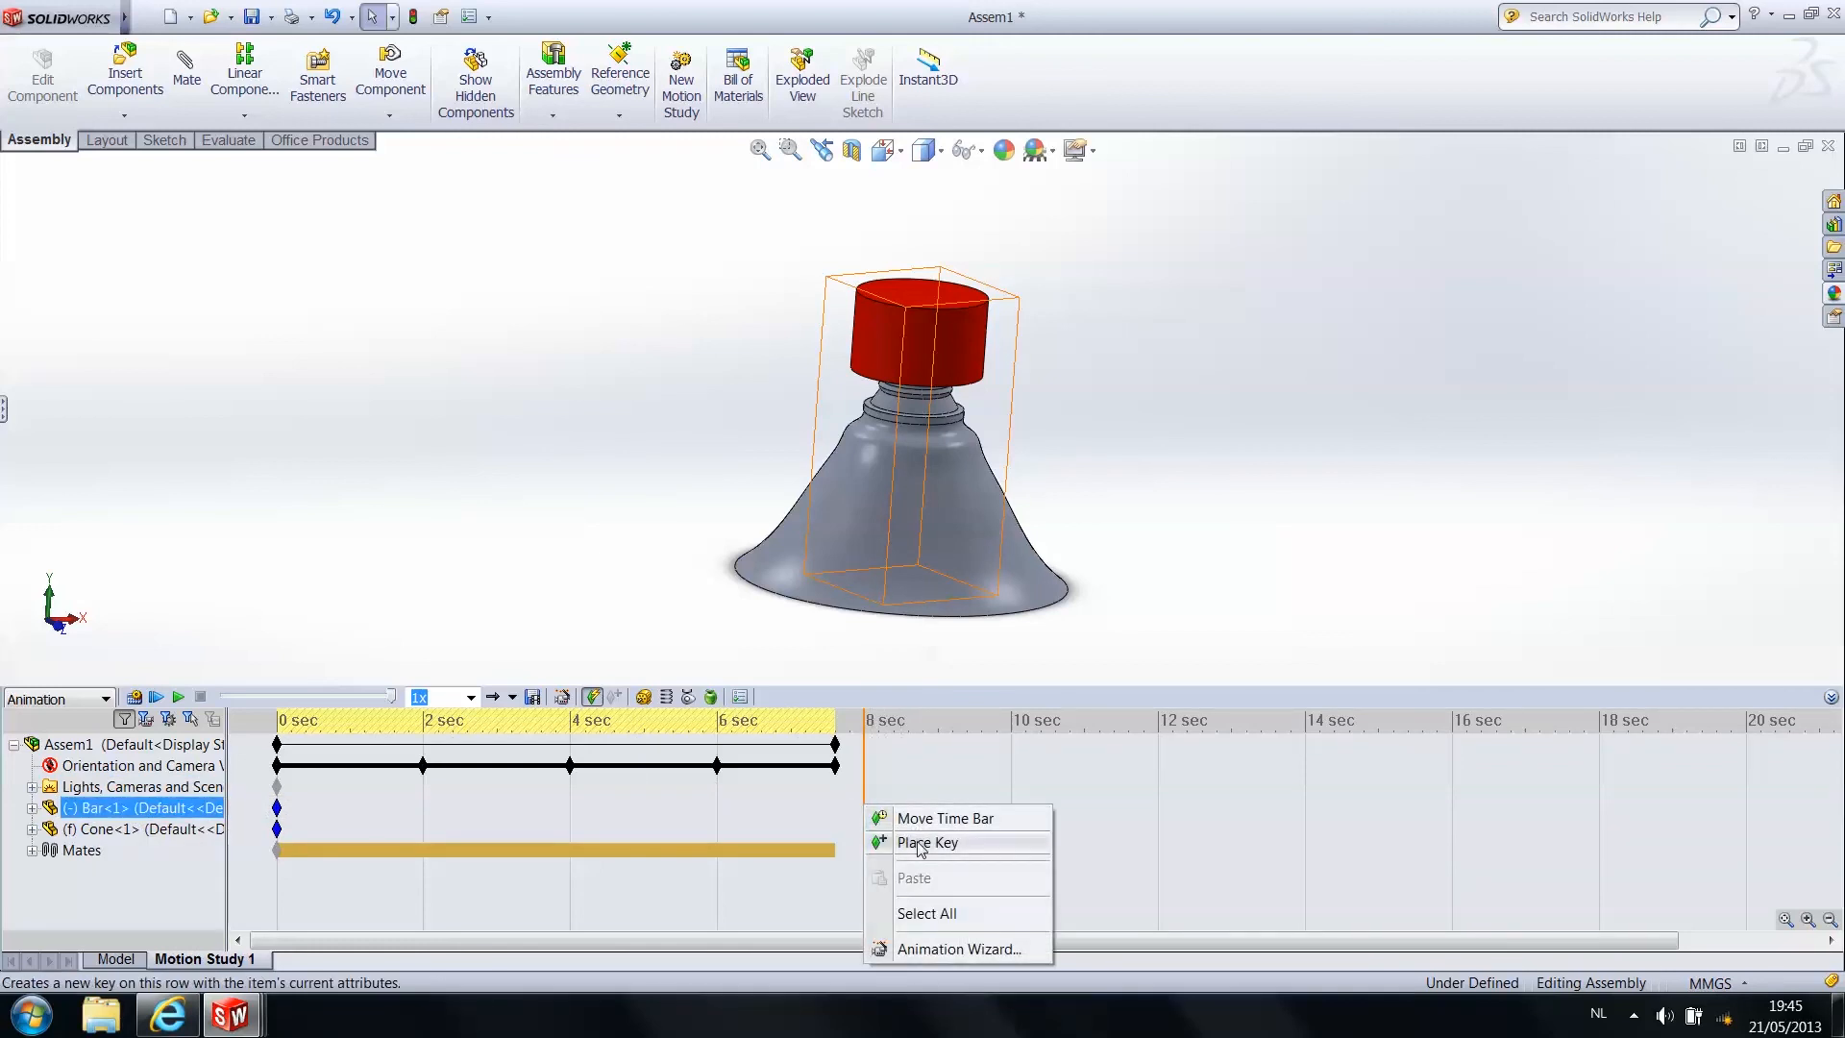
pyautogui.click(919, 845)
pyautogui.click(864, 807)
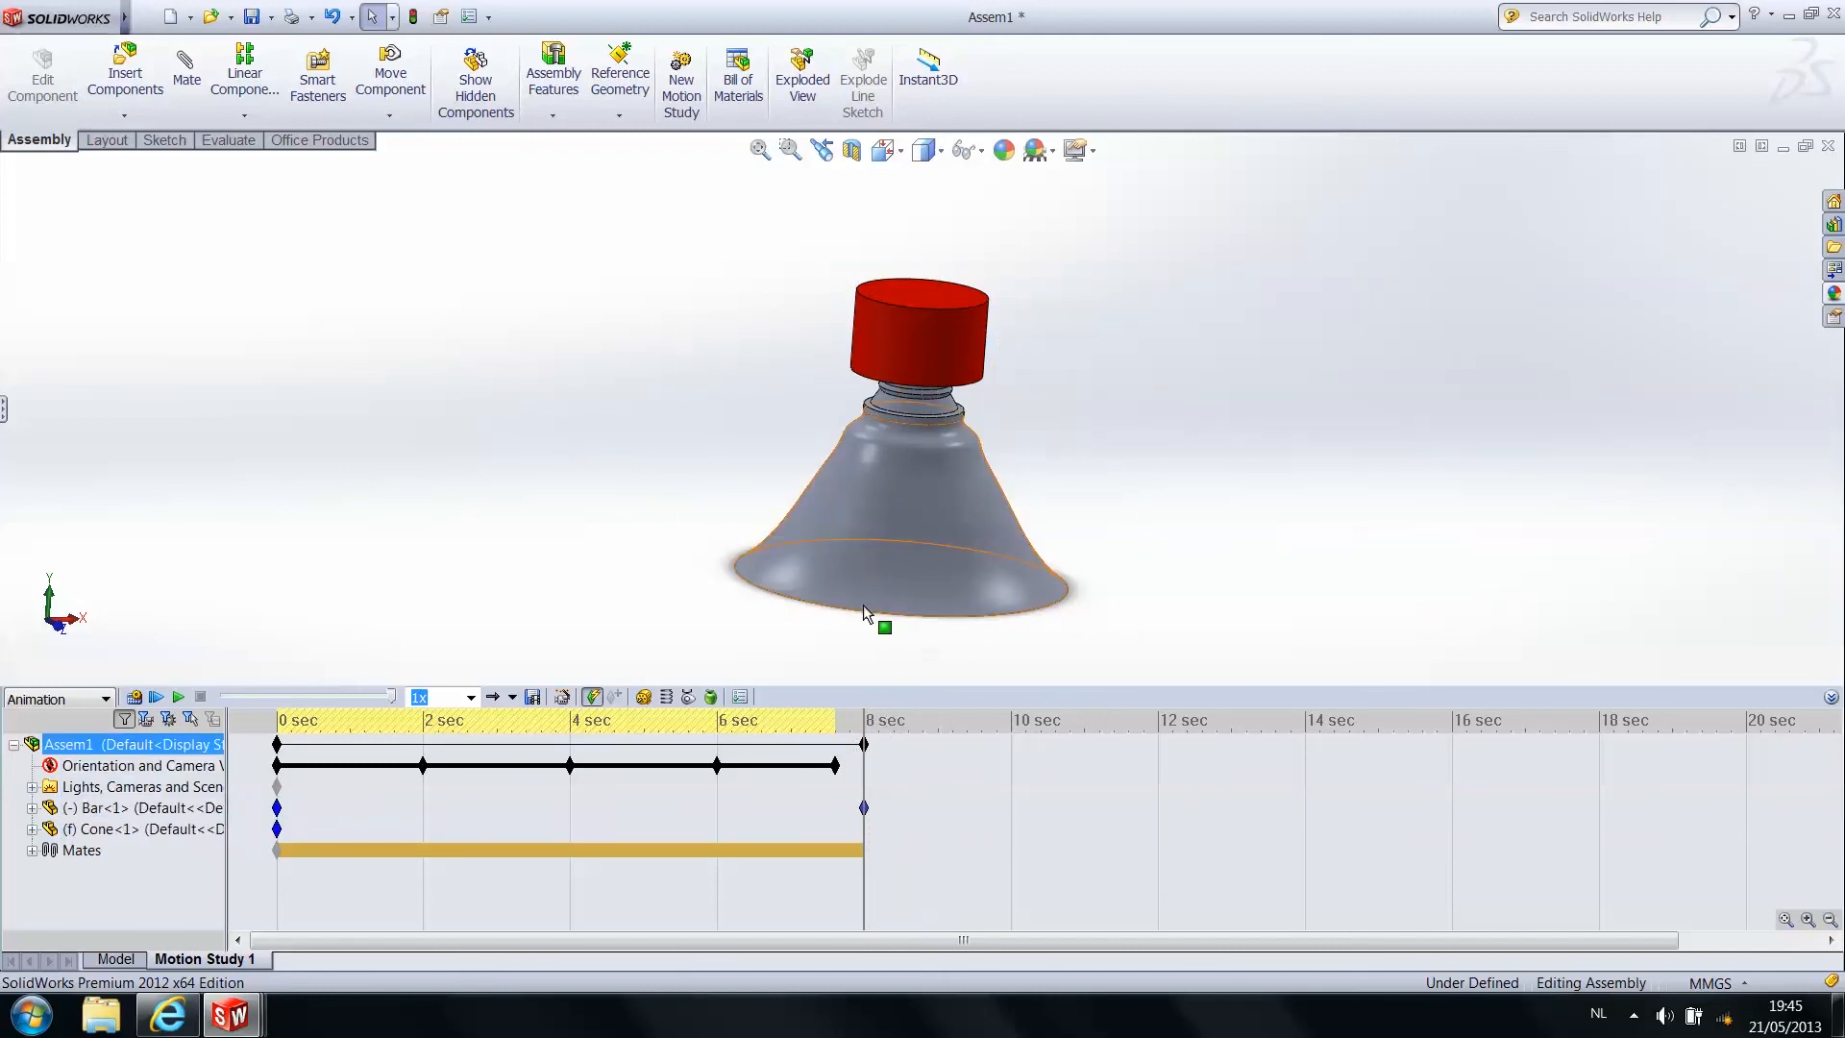
# Set the time to 10 seconds and lift the Bar completely out of the Cone to record its motion
pyautogui.moveTo(864, 720); pyautogui.dragTo(958, 721)
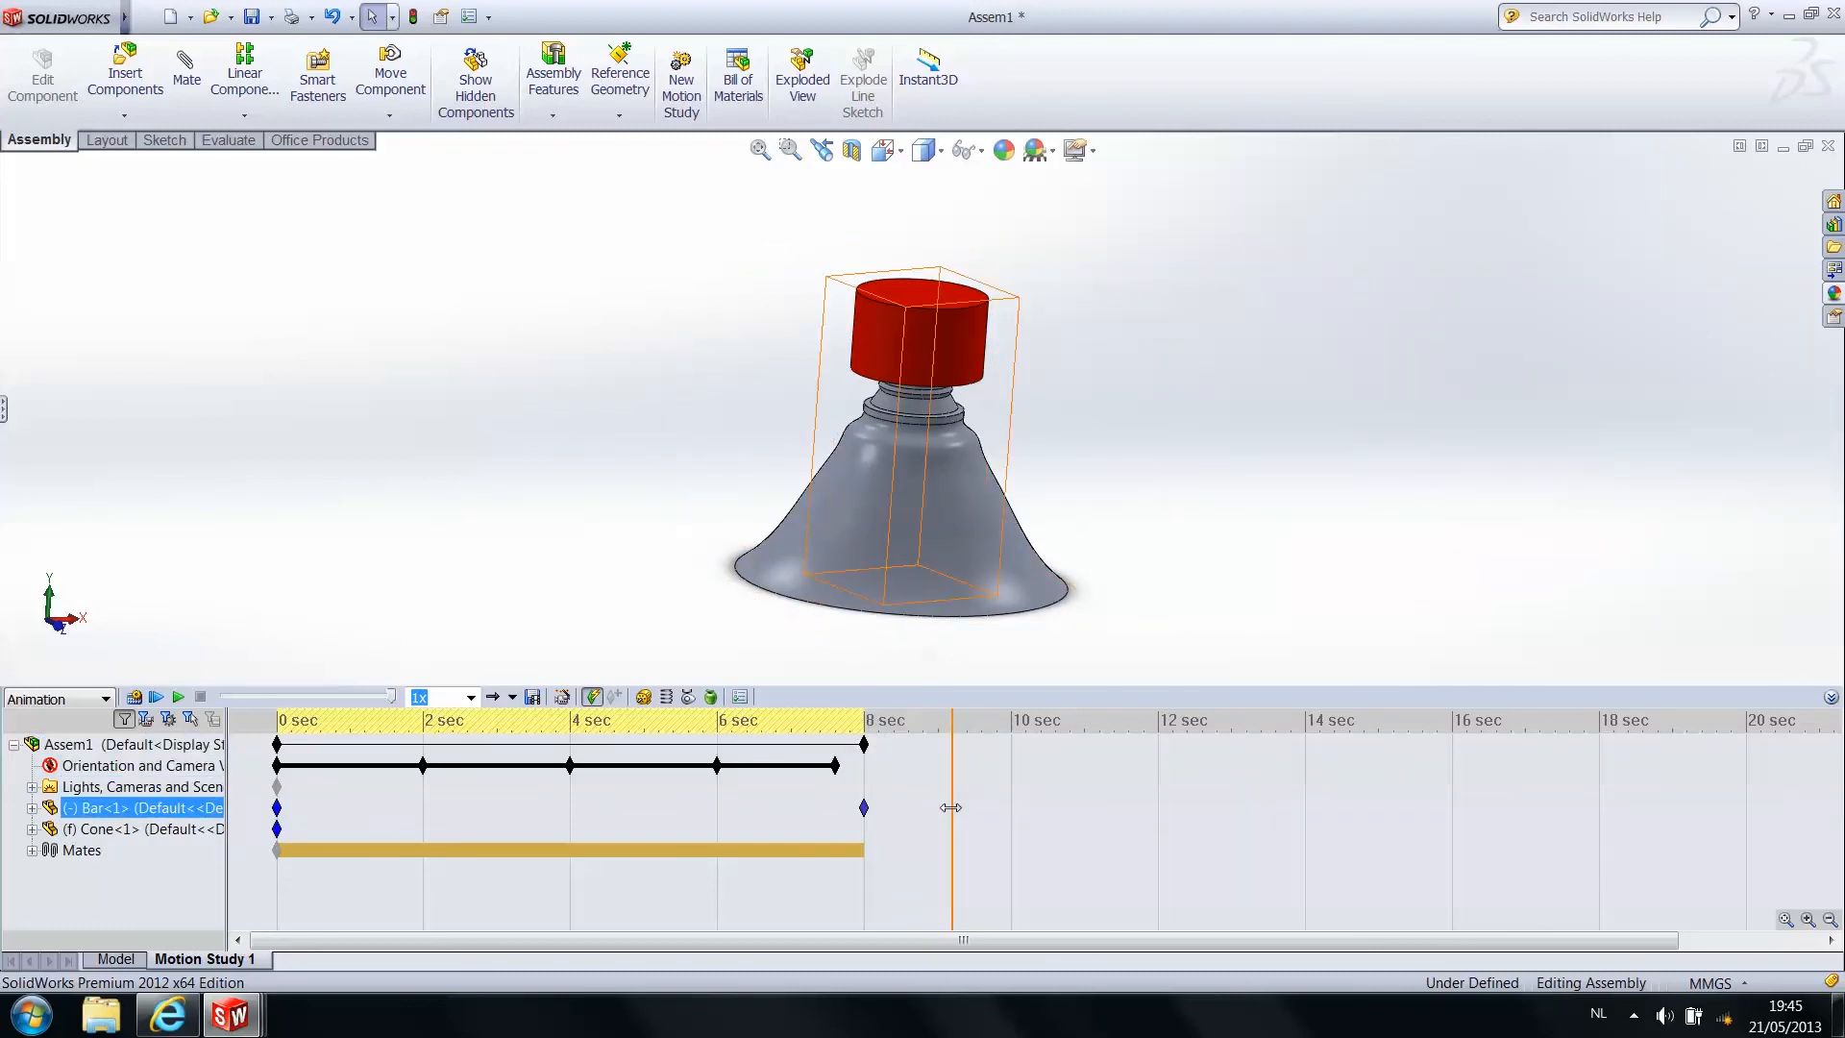
pyautogui.moveTo(954, 711); pyautogui.dragTo(1010, 711)
pyautogui.click(916, 353)
pyautogui.moveTo(915, 353)
pyautogui.mouseDown()
pyautogui.moveTo(925, 164)
pyautogui.moveTo(956, 290)
pyautogui.moveTo(930, 211)
pyautogui.mouseUp()
# Preview the Bar's lift between 8 and 10 seconds, and play the whole animation from the start
pyautogui.click(868, 722)
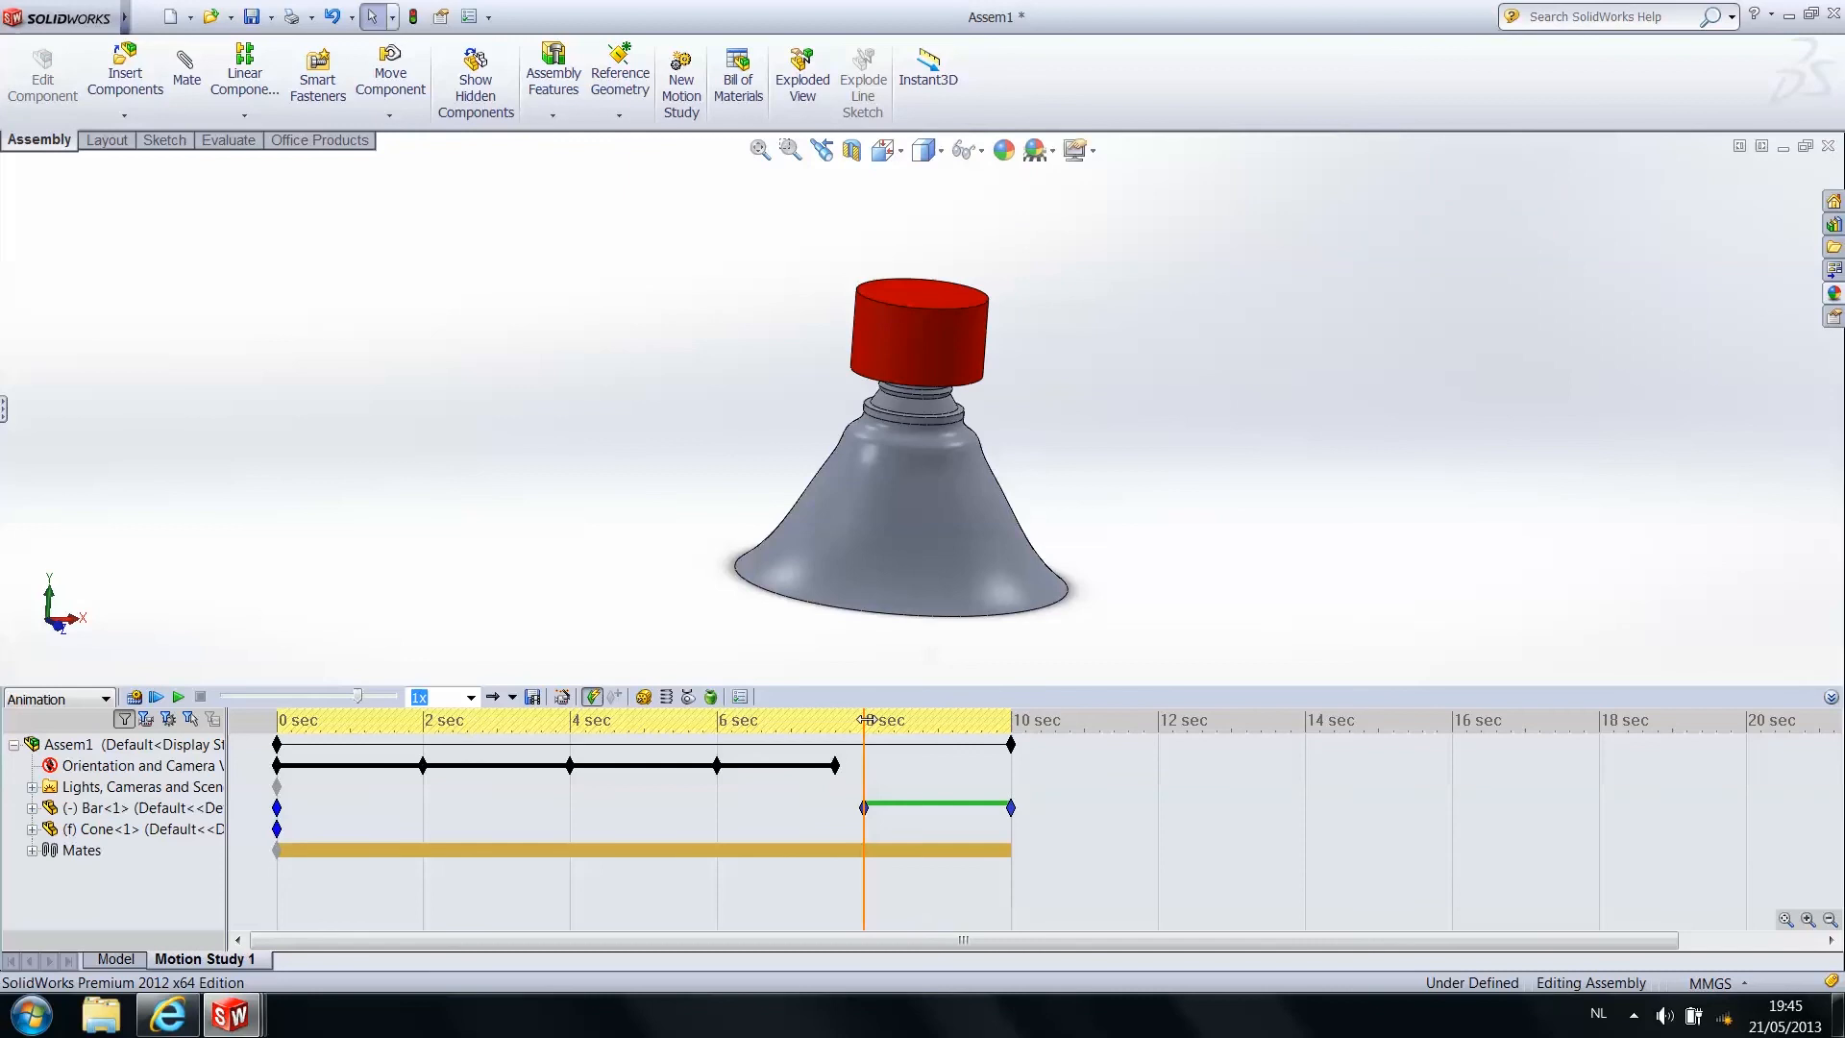
pyautogui.moveTo(865, 720)
pyautogui.mouseDown()
pyautogui.moveTo(1009, 723)
pyautogui.moveTo(858, 739)
pyautogui.moveTo(1014, 739)
pyautogui.moveTo(297, 739)
pyautogui.moveTo(616, 756)
pyautogui.moveTo(796, 740)
pyautogui.moveTo(673, 734)
pyautogui.moveTo(1028, 732)
pyautogui.mouseUp()
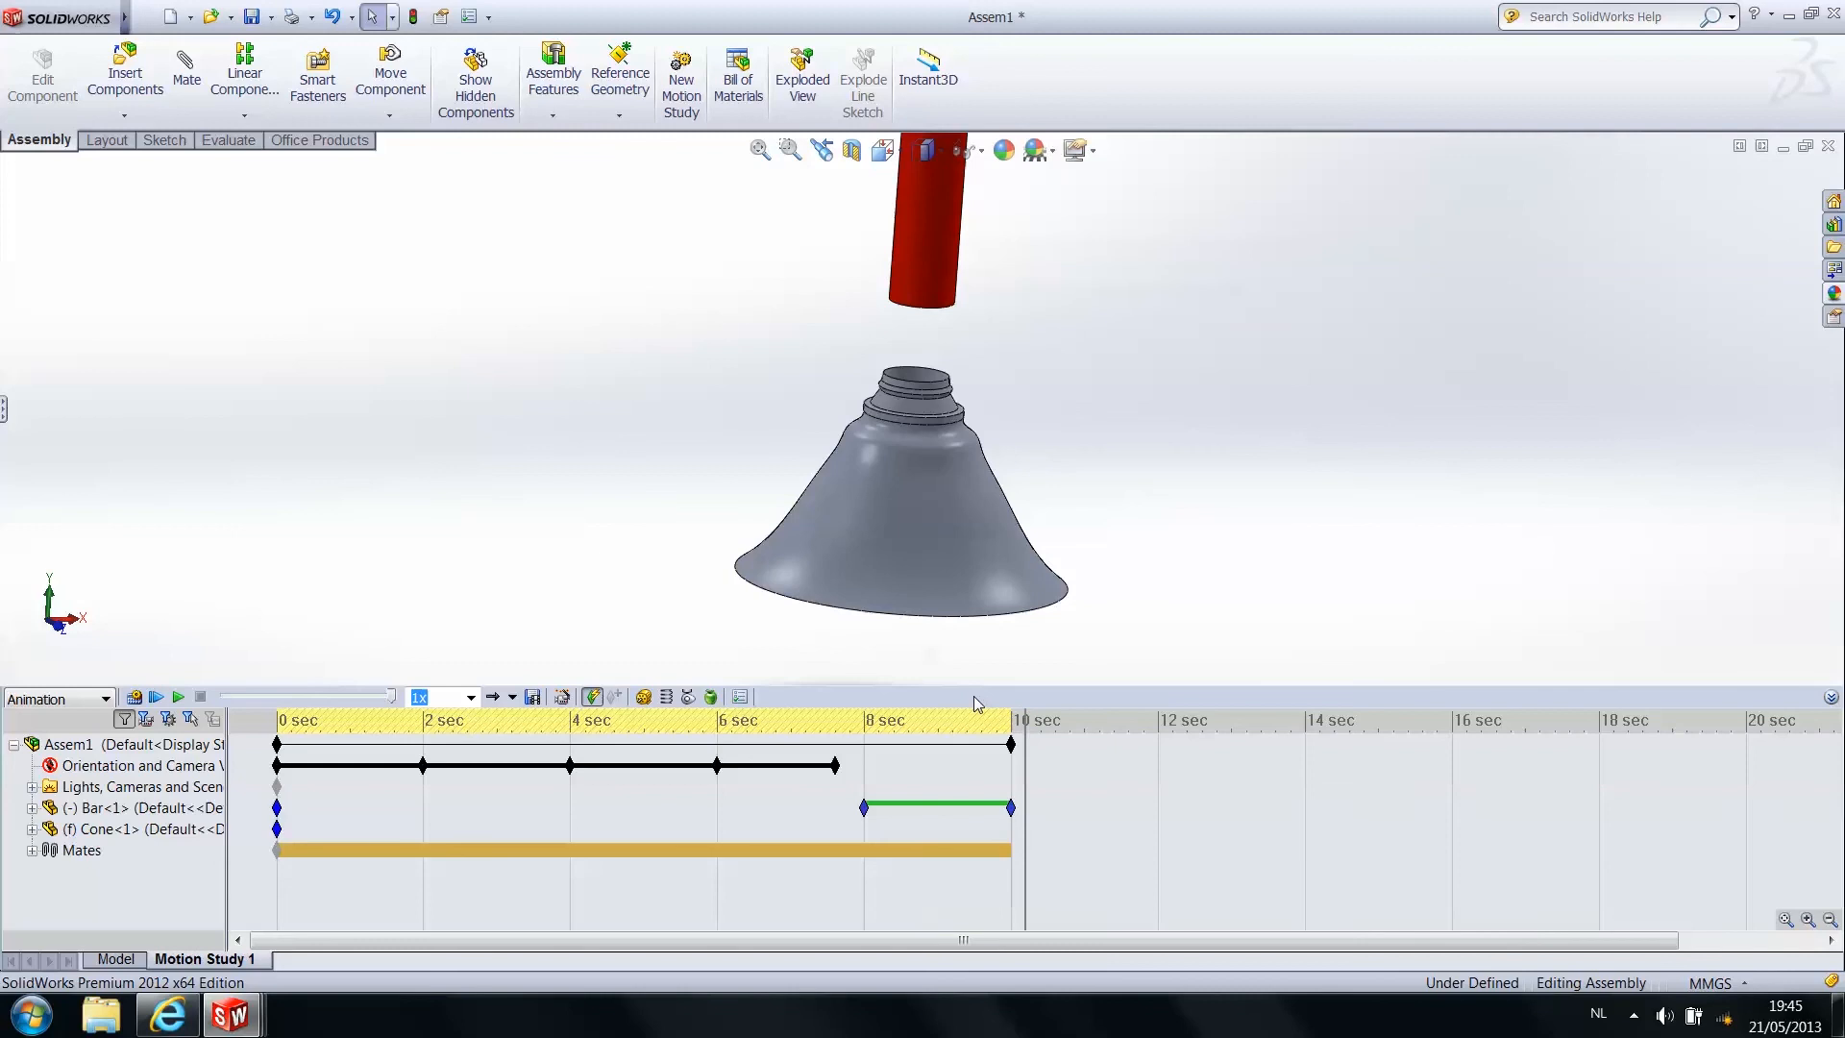
pyautogui.click(136, 698)
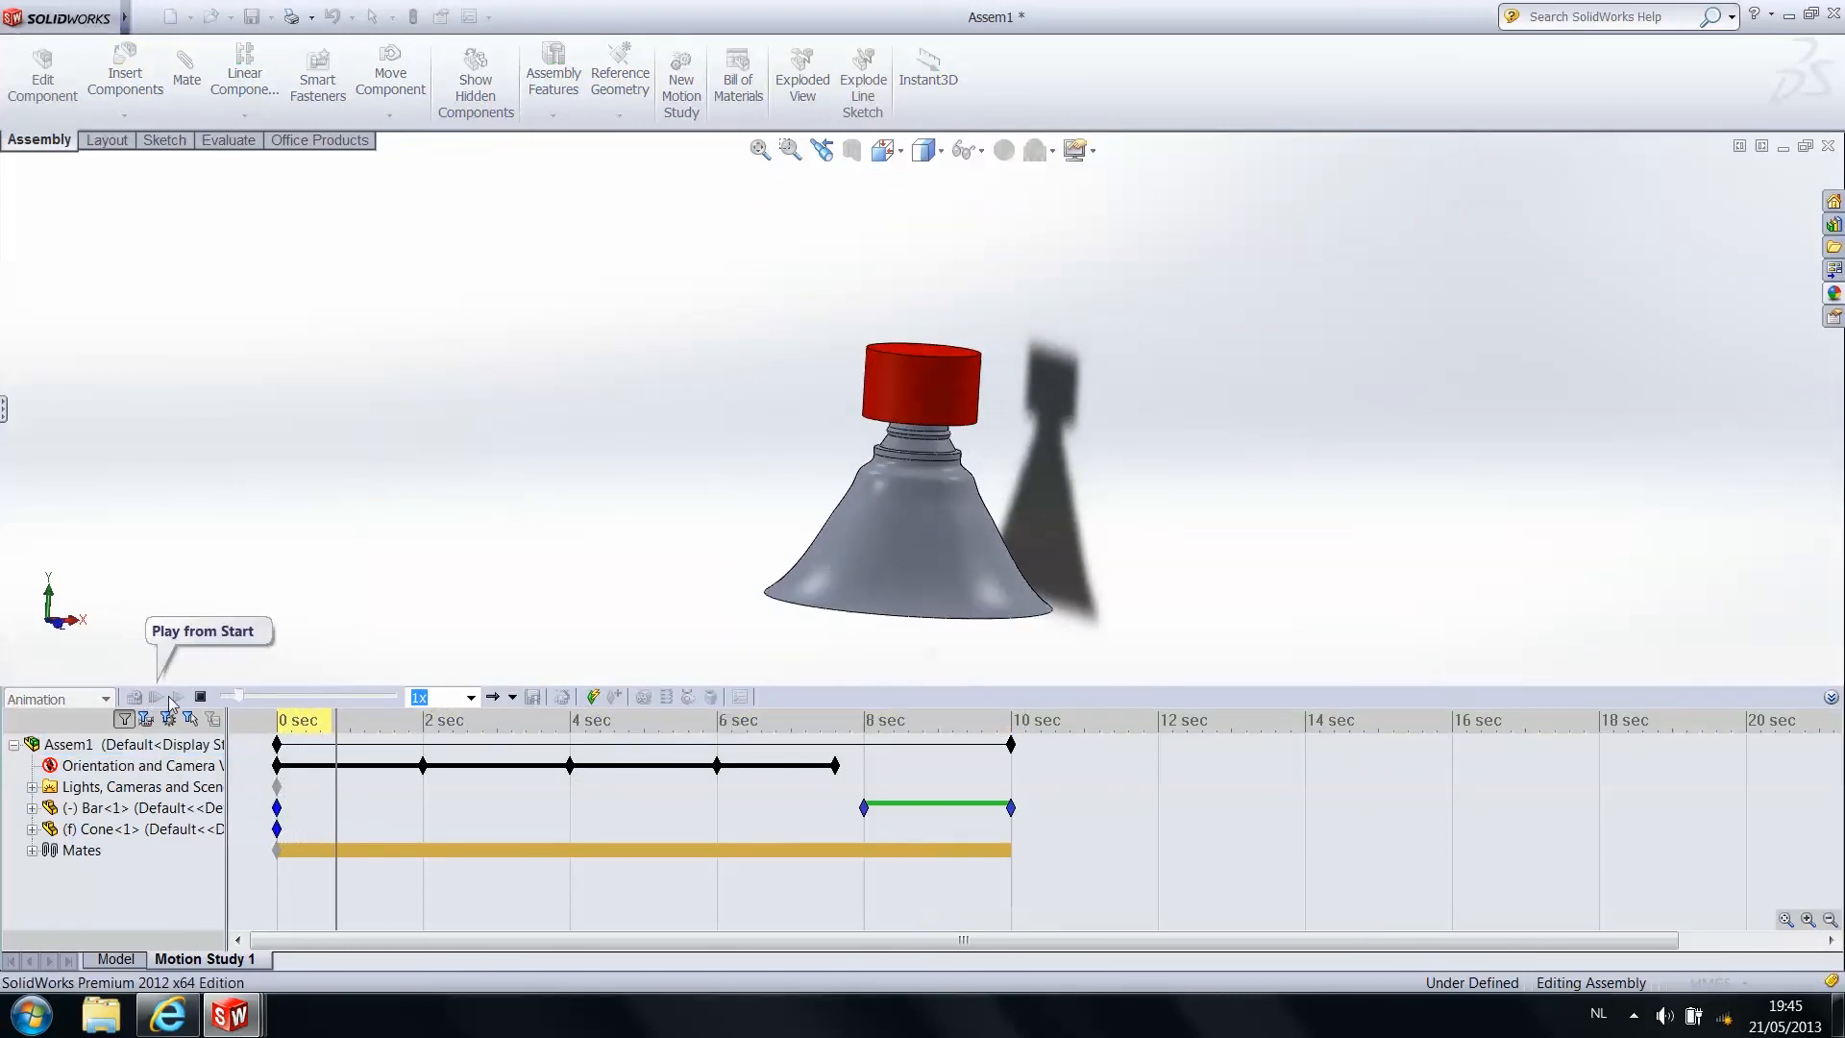
pyautogui.click(1103, 722)
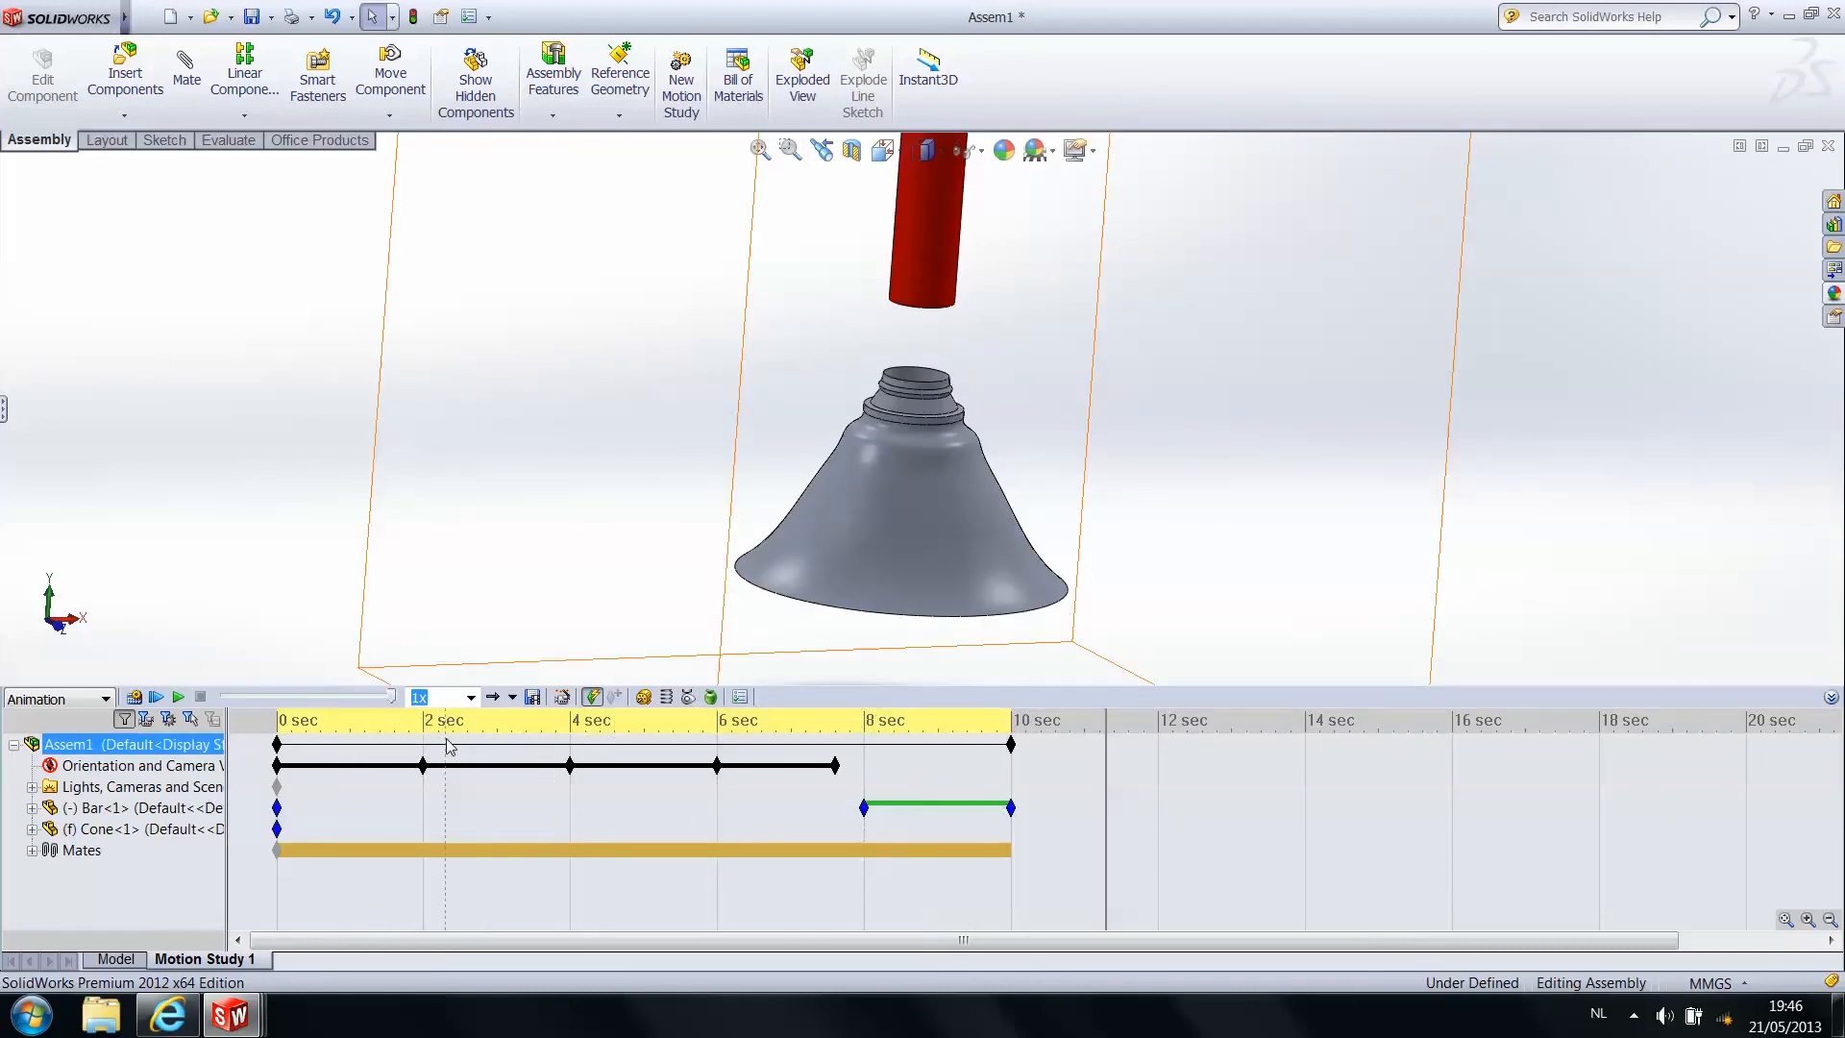
pyautogui.click(281, 720)
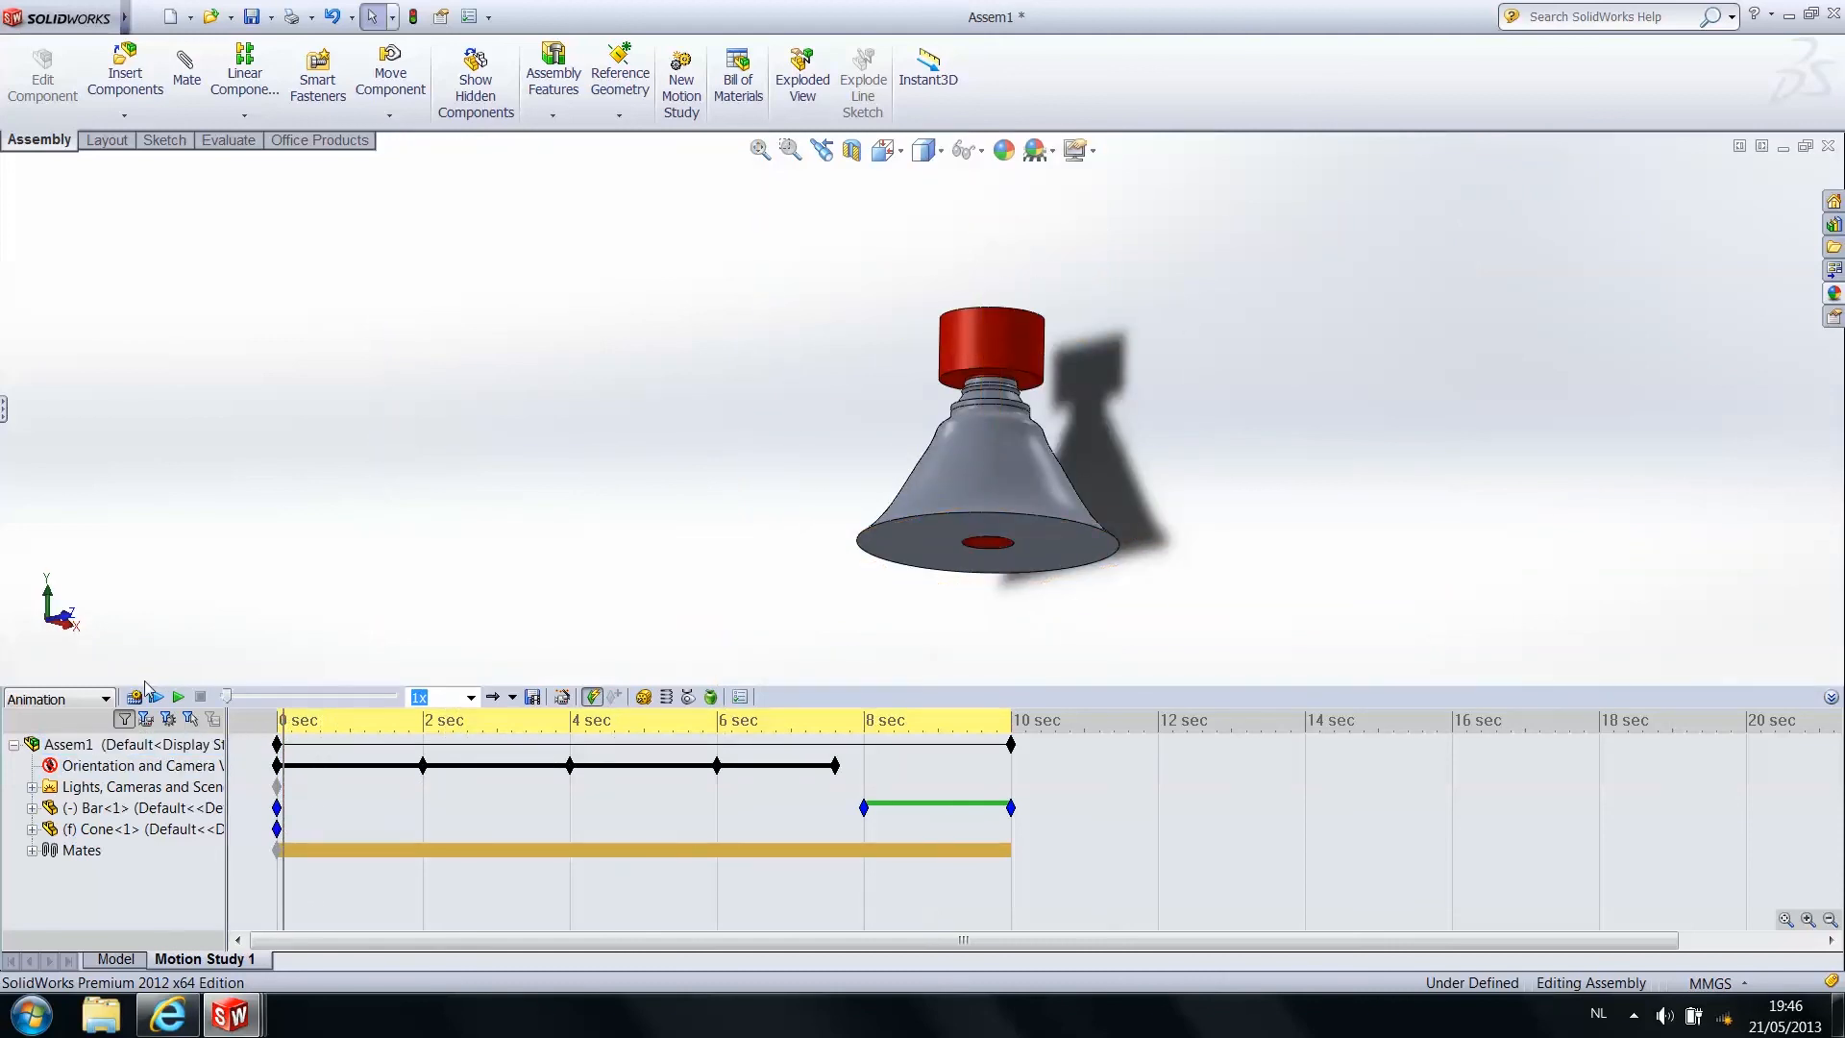
pyautogui.click(177, 698)
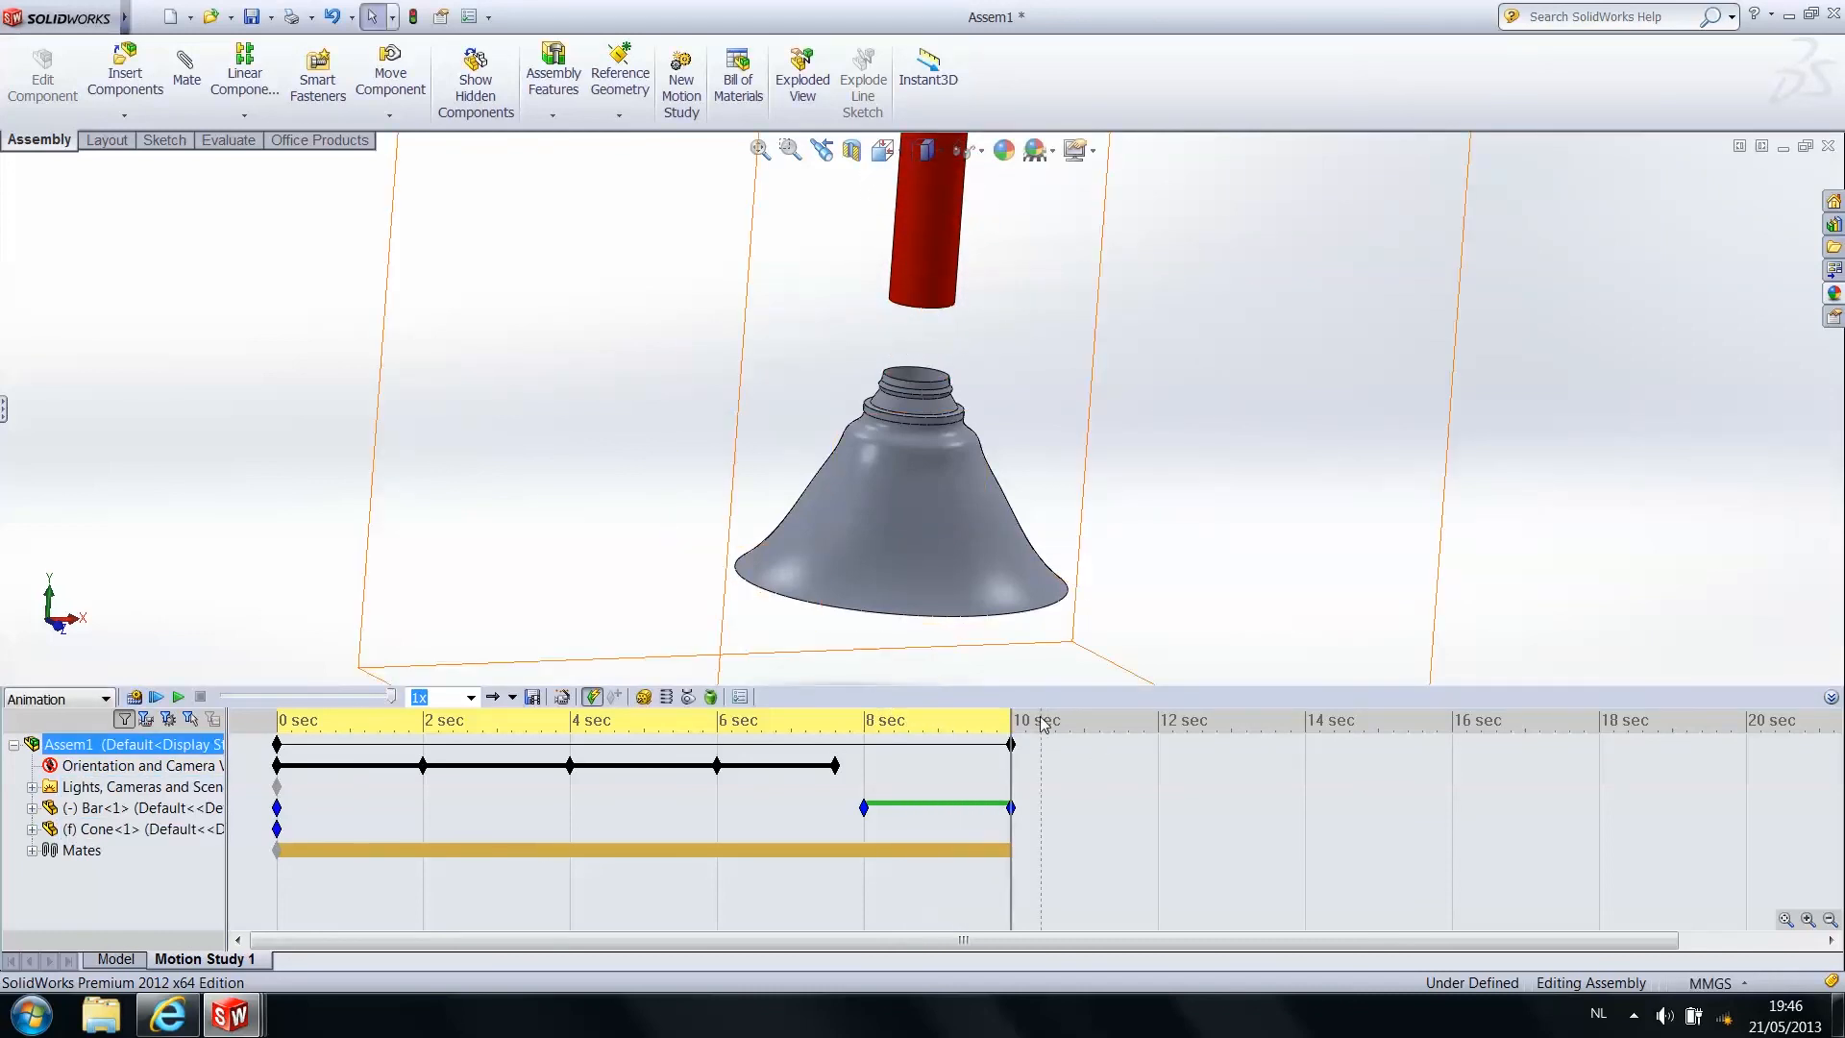
# Place a key for Orientation and Camera Views at about 10.5 seconds, and enable view key creation again
pyautogui.rightClick(1046, 772)
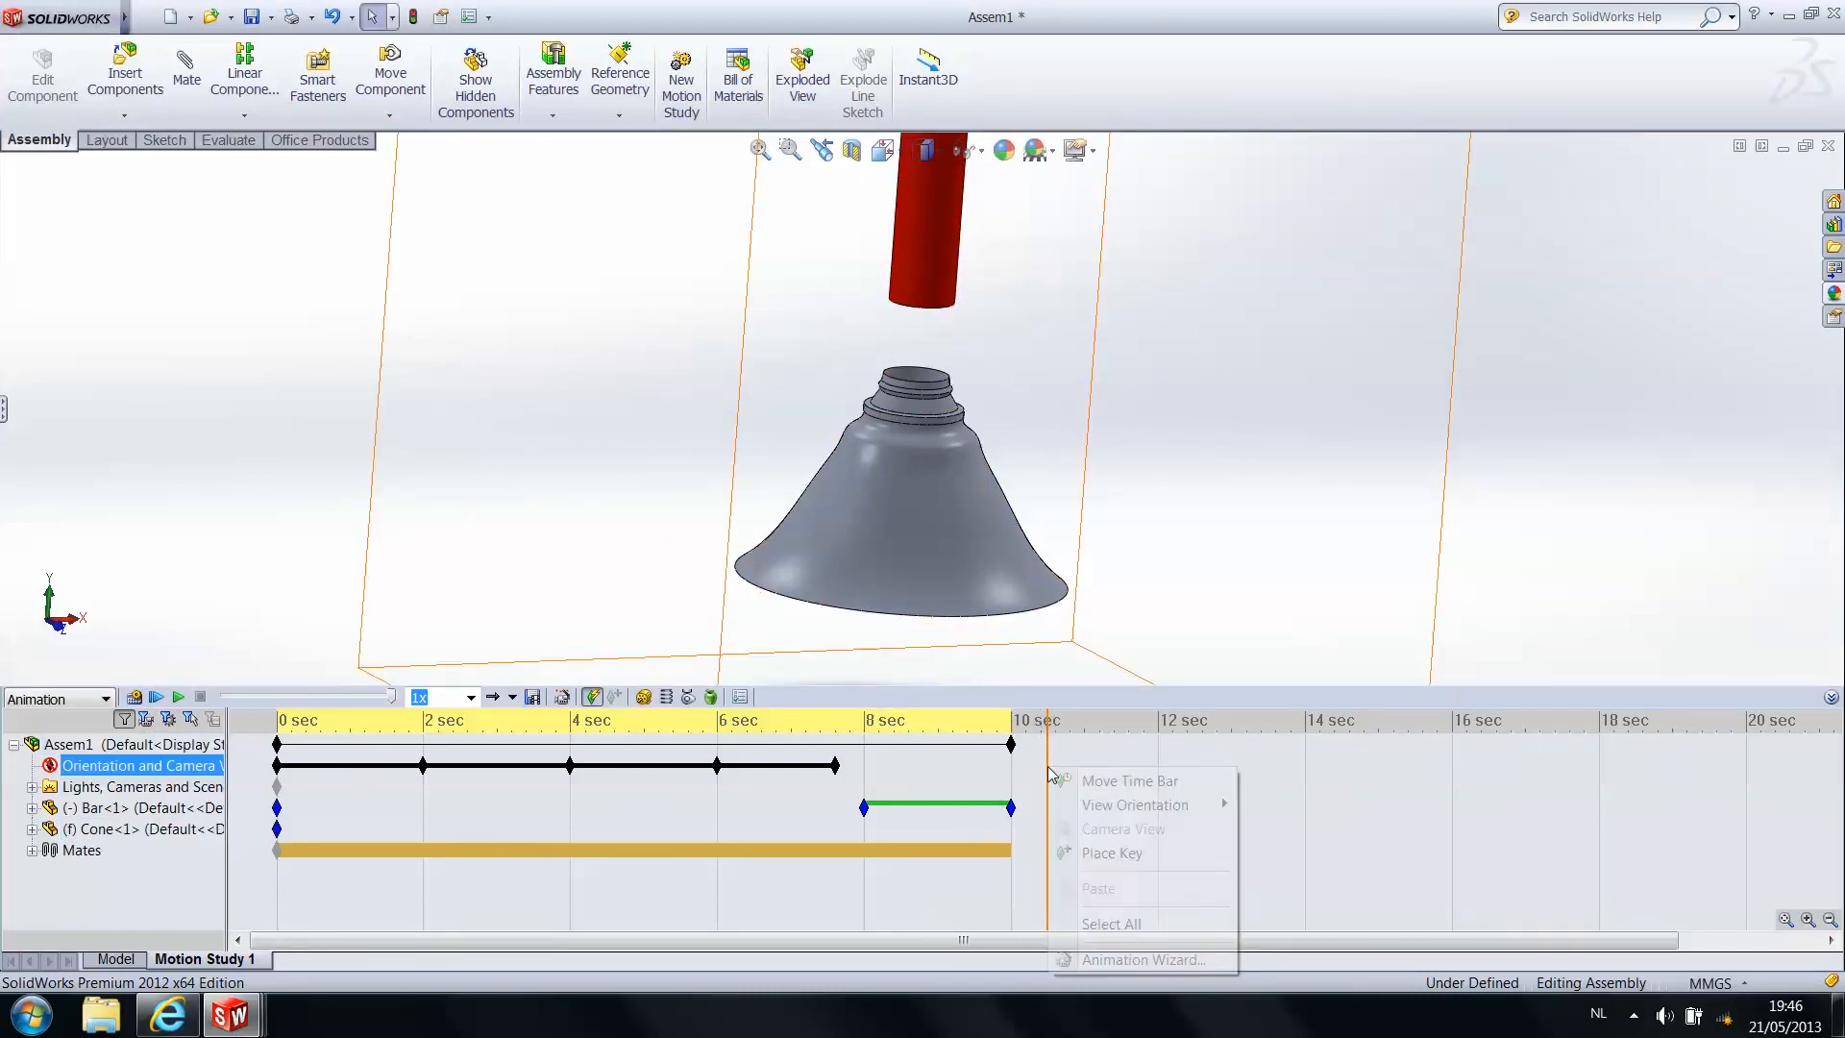
pyautogui.click(1102, 855)
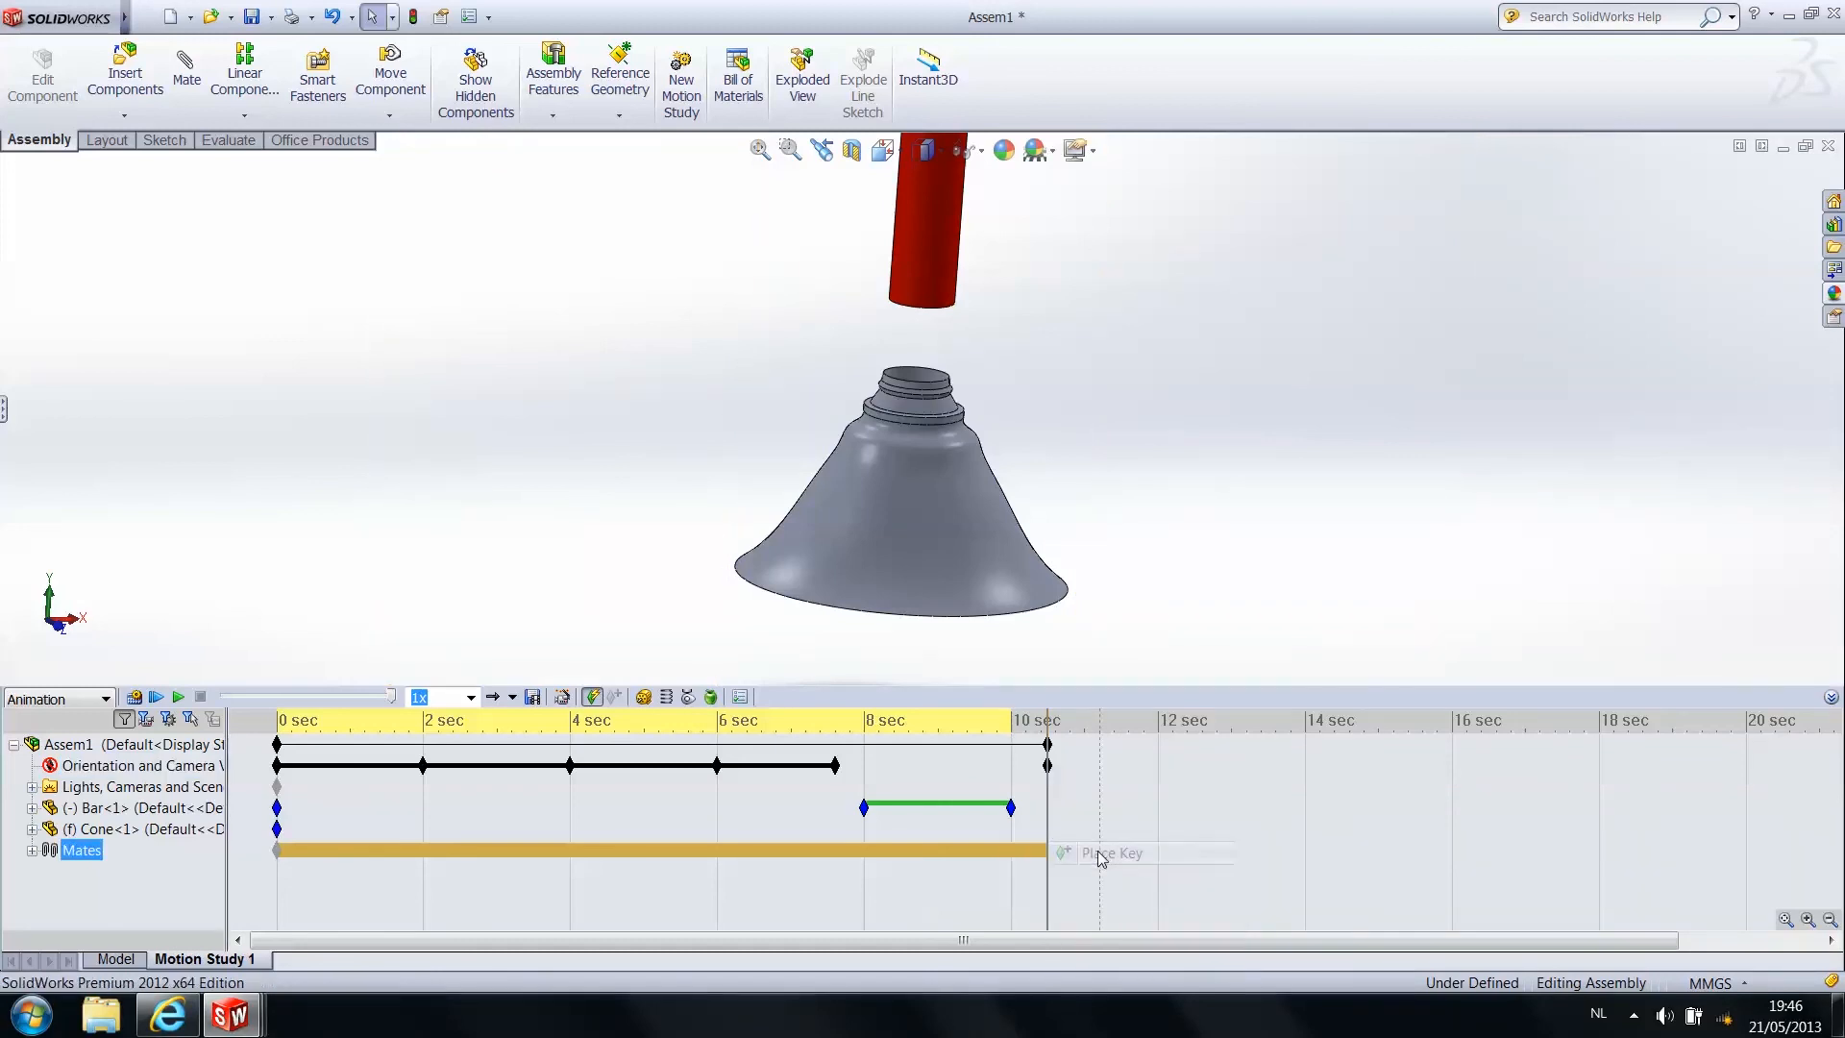
pyautogui.rightClick(186, 766)
pyautogui.click(249, 801)
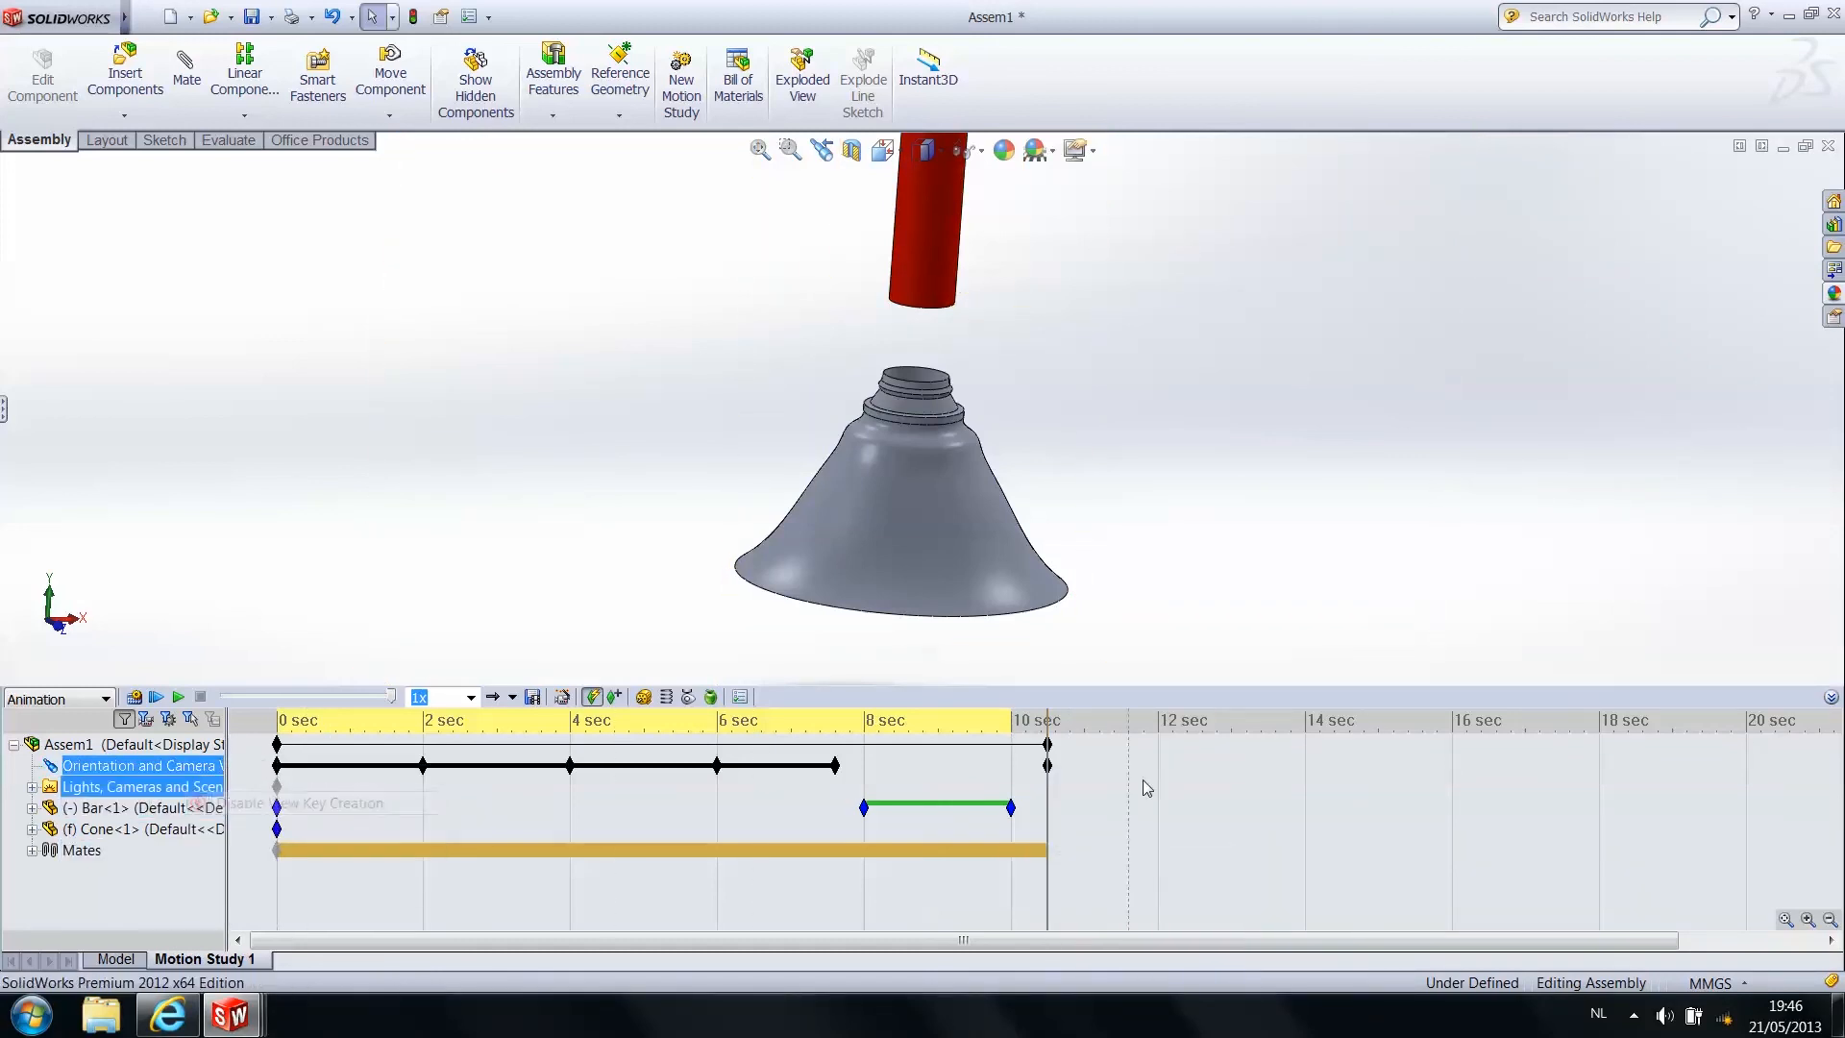
# Record a view key at about 11.4 seconds with the view zoomed in on the raised Bar
pyautogui.click(1157, 759)
pyautogui.rightClick(1157, 766)
pyautogui.click(1113, 767)
pyautogui.rightClick(1112, 766)
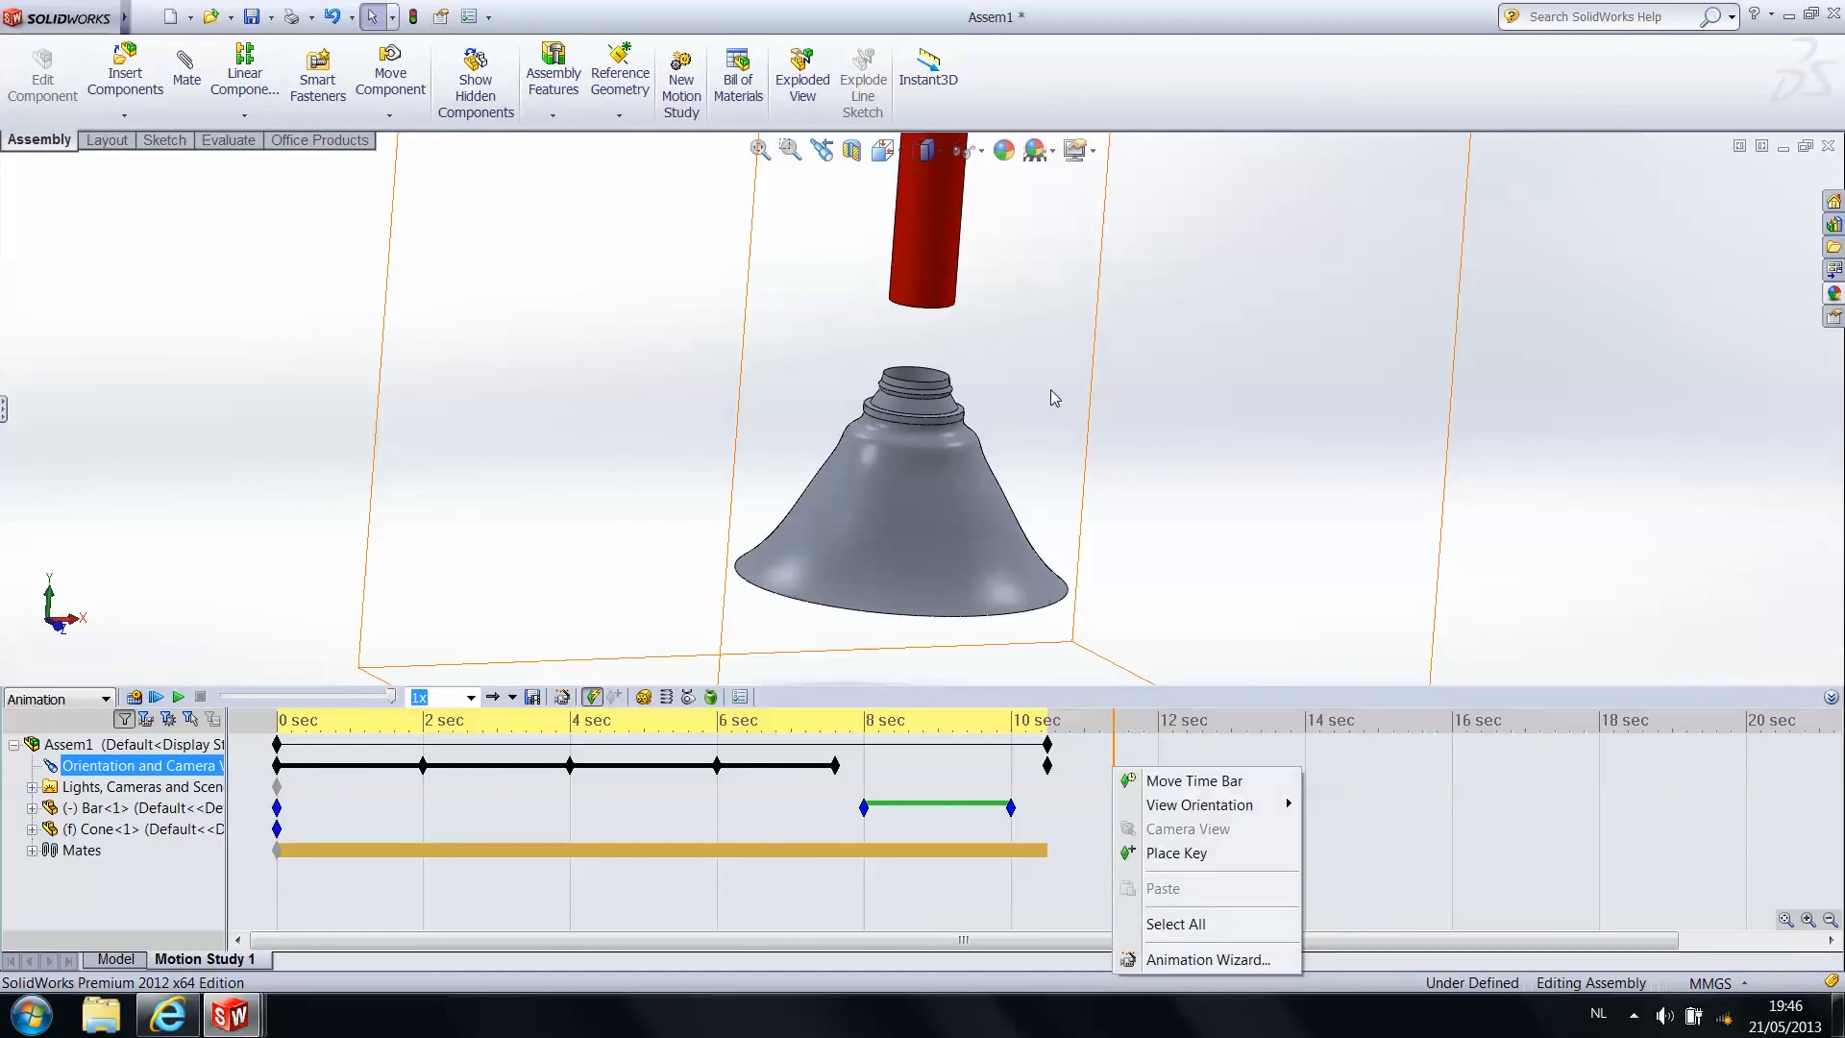
pyautogui.click(1016, 358)
pyautogui.scroll(4, 999, 344)
pyautogui.scroll(-5, 930, 317)
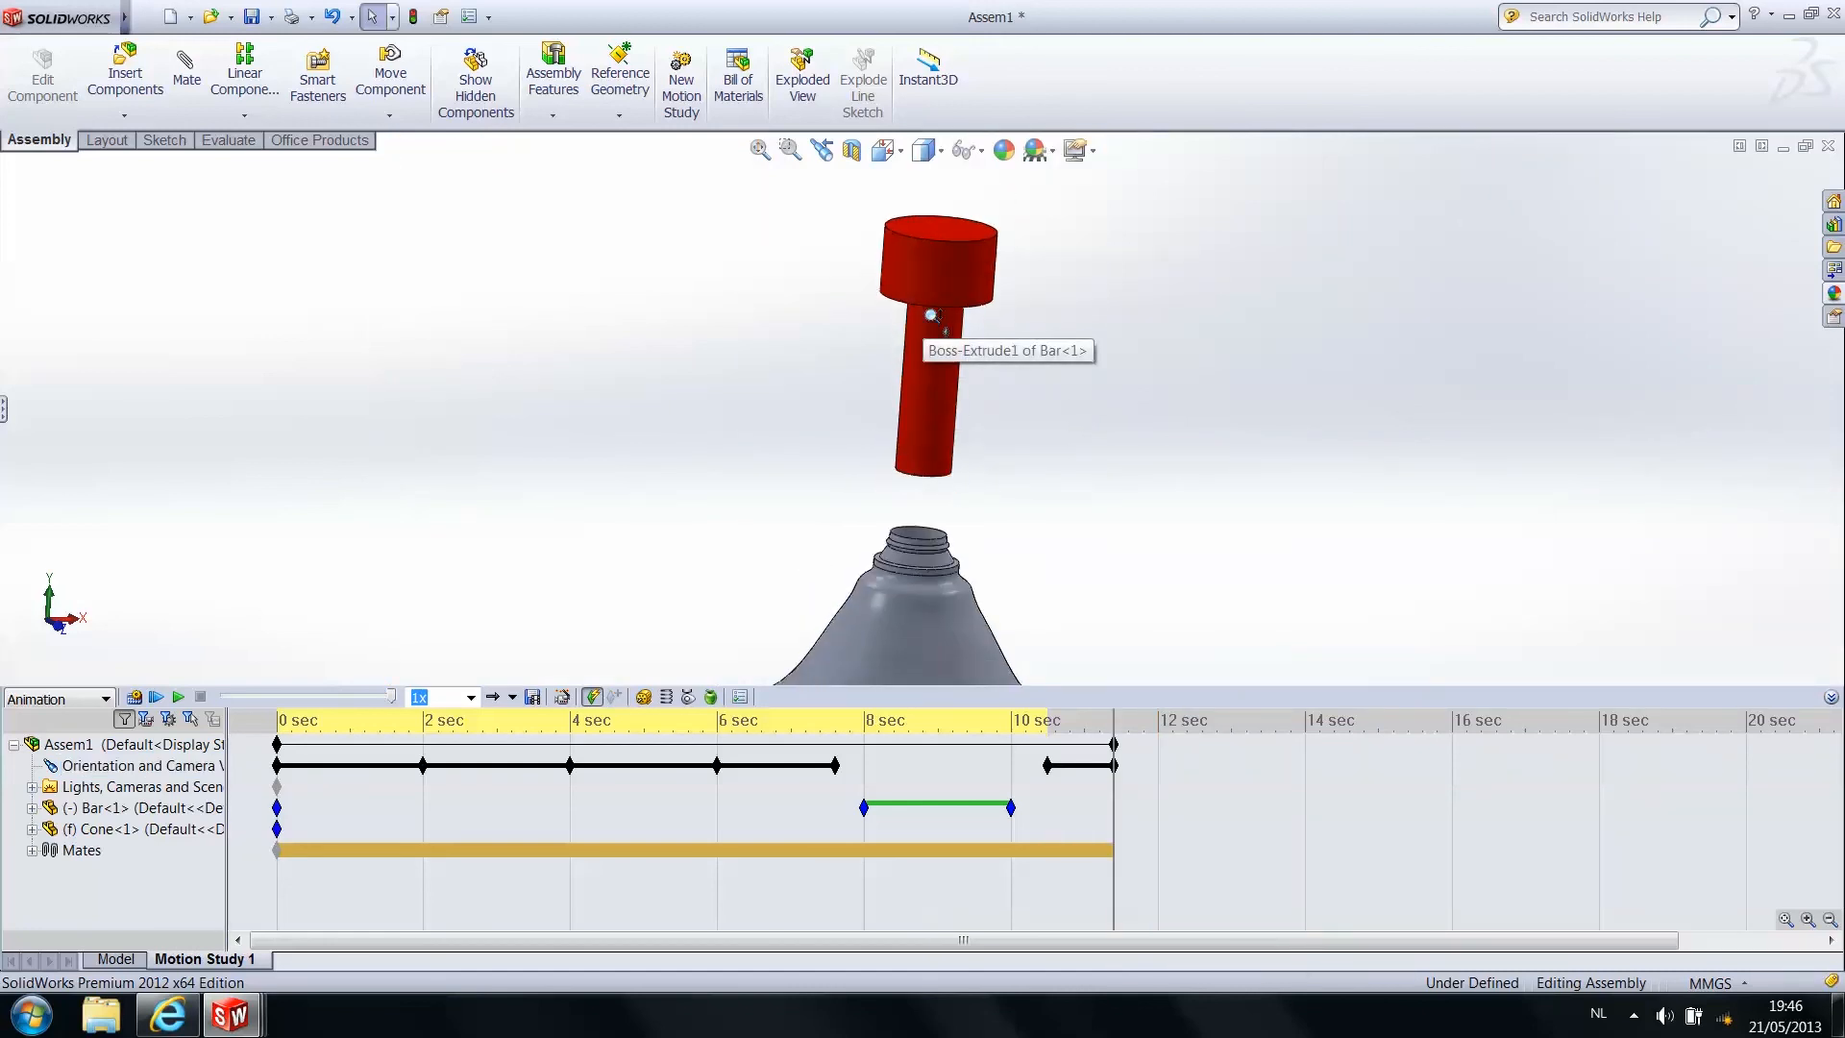
pyautogui.scroll(1, 930, 315)
pyautogui.scroll(-2, 930, 315)
# Place a key for the Bar at about 11.7 seconds, and move the time to about 12.4 seconds
pyautogui.click(1116, 740)
pyautogui.moveTo(1114, 721); pyautogui.dragTo(1136, 722)
pyautogui.click(1132, 806)
pyautogui.rightClick(1139, 811)
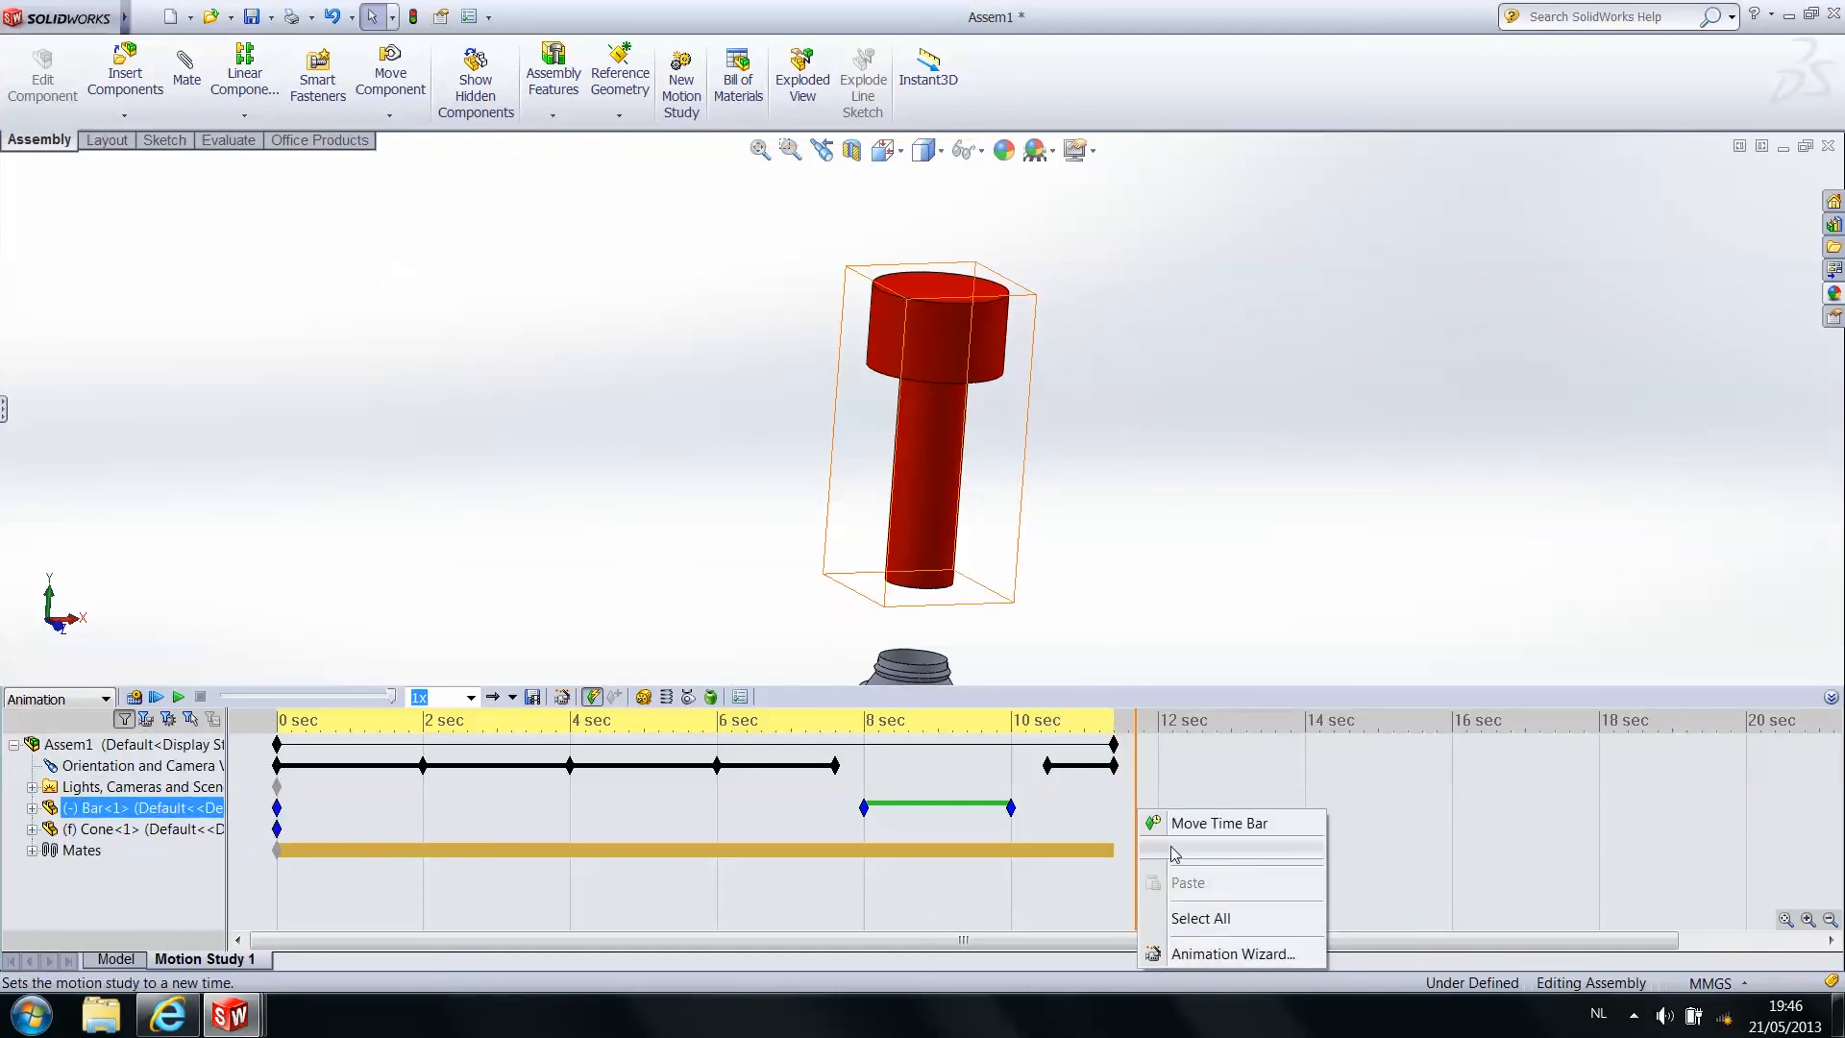
pyautogui.click(1174, 850)
pyautogui.click(1185, 808)
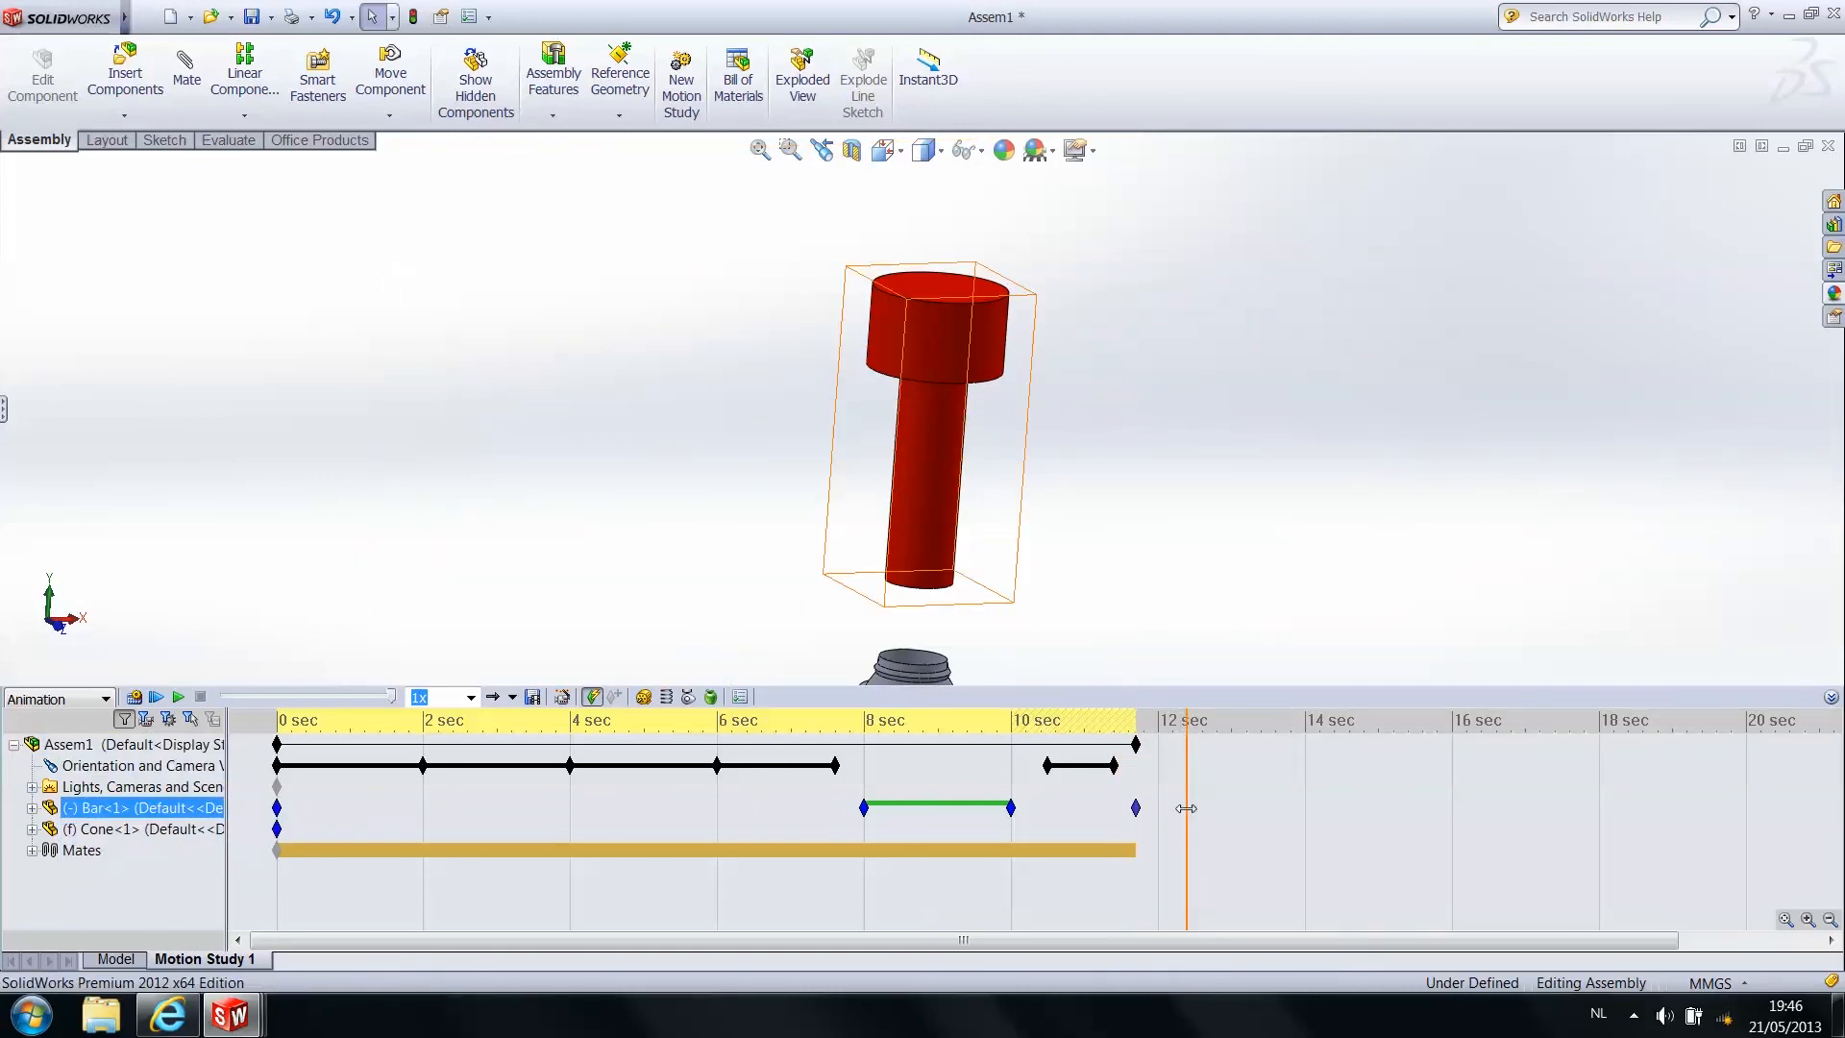
# Hide the Bar at about 12.4 seconds to record its disappearance from the animation
pyautogui.rightClick(930, 327)
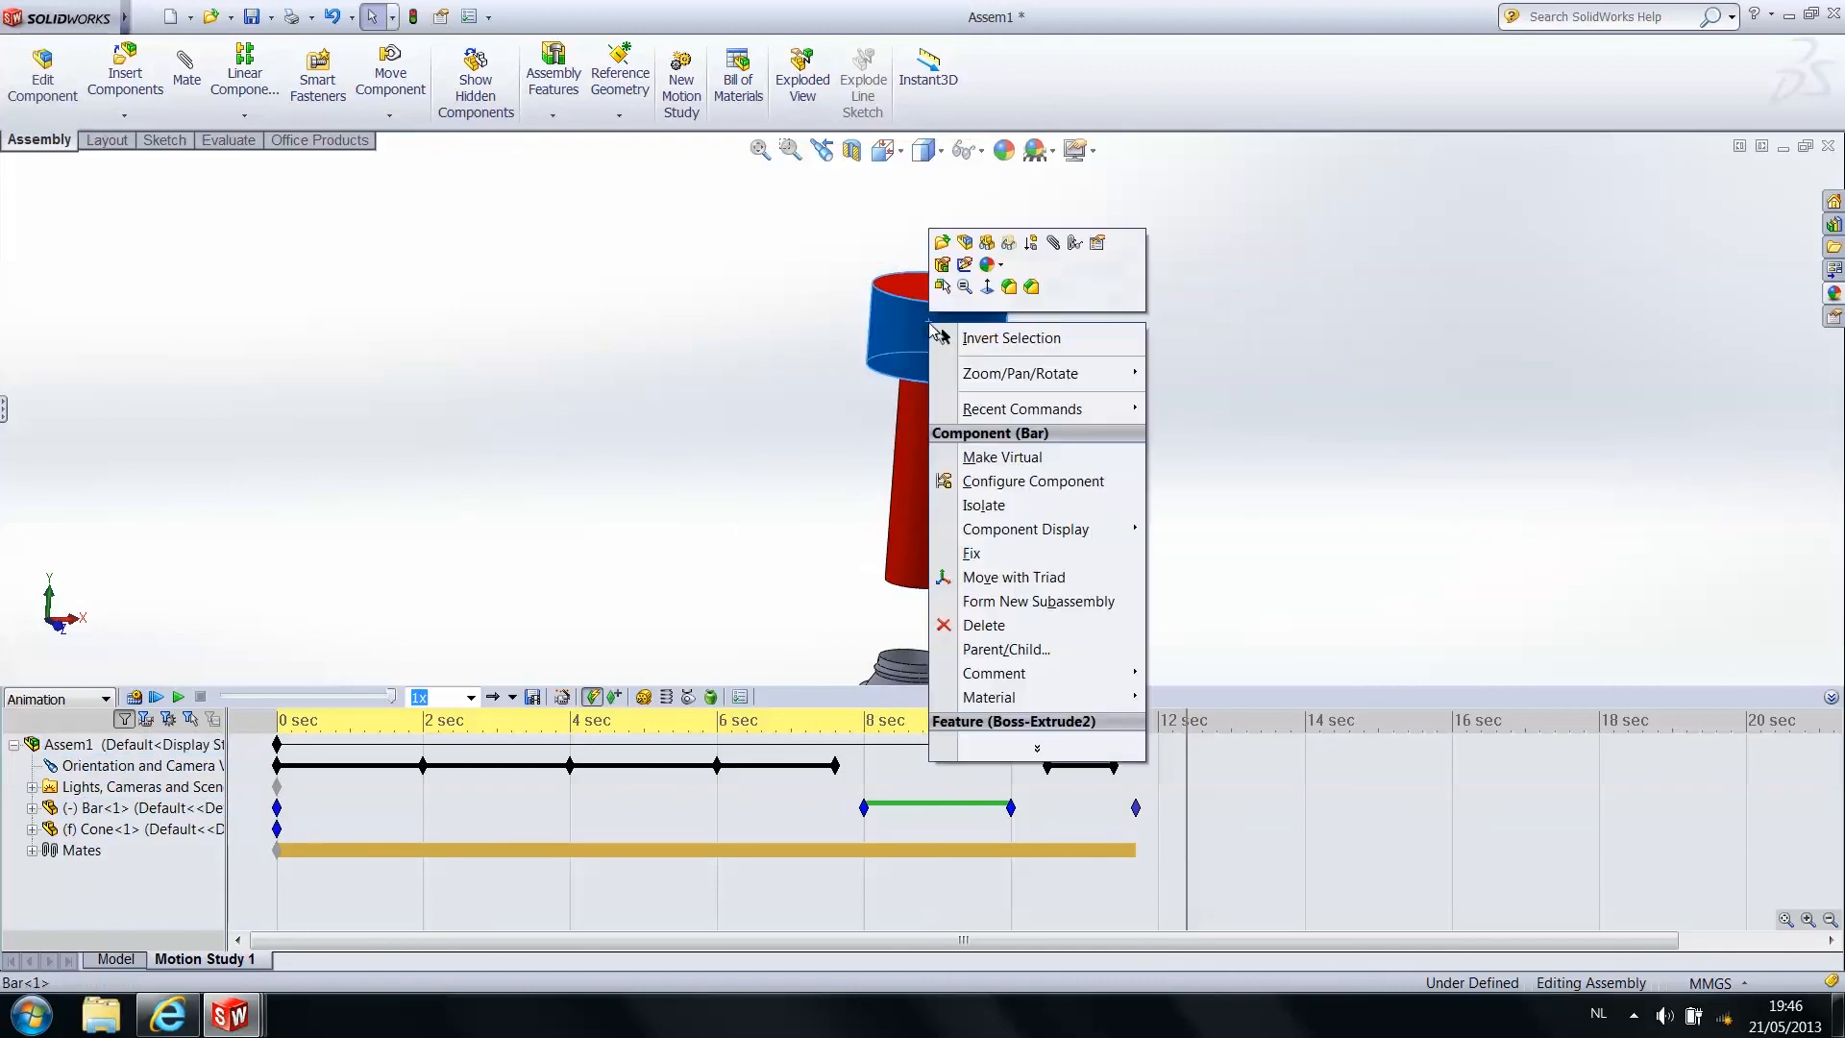
pyautogui.click(989, 243)
pyautogui.click(1160, 812)
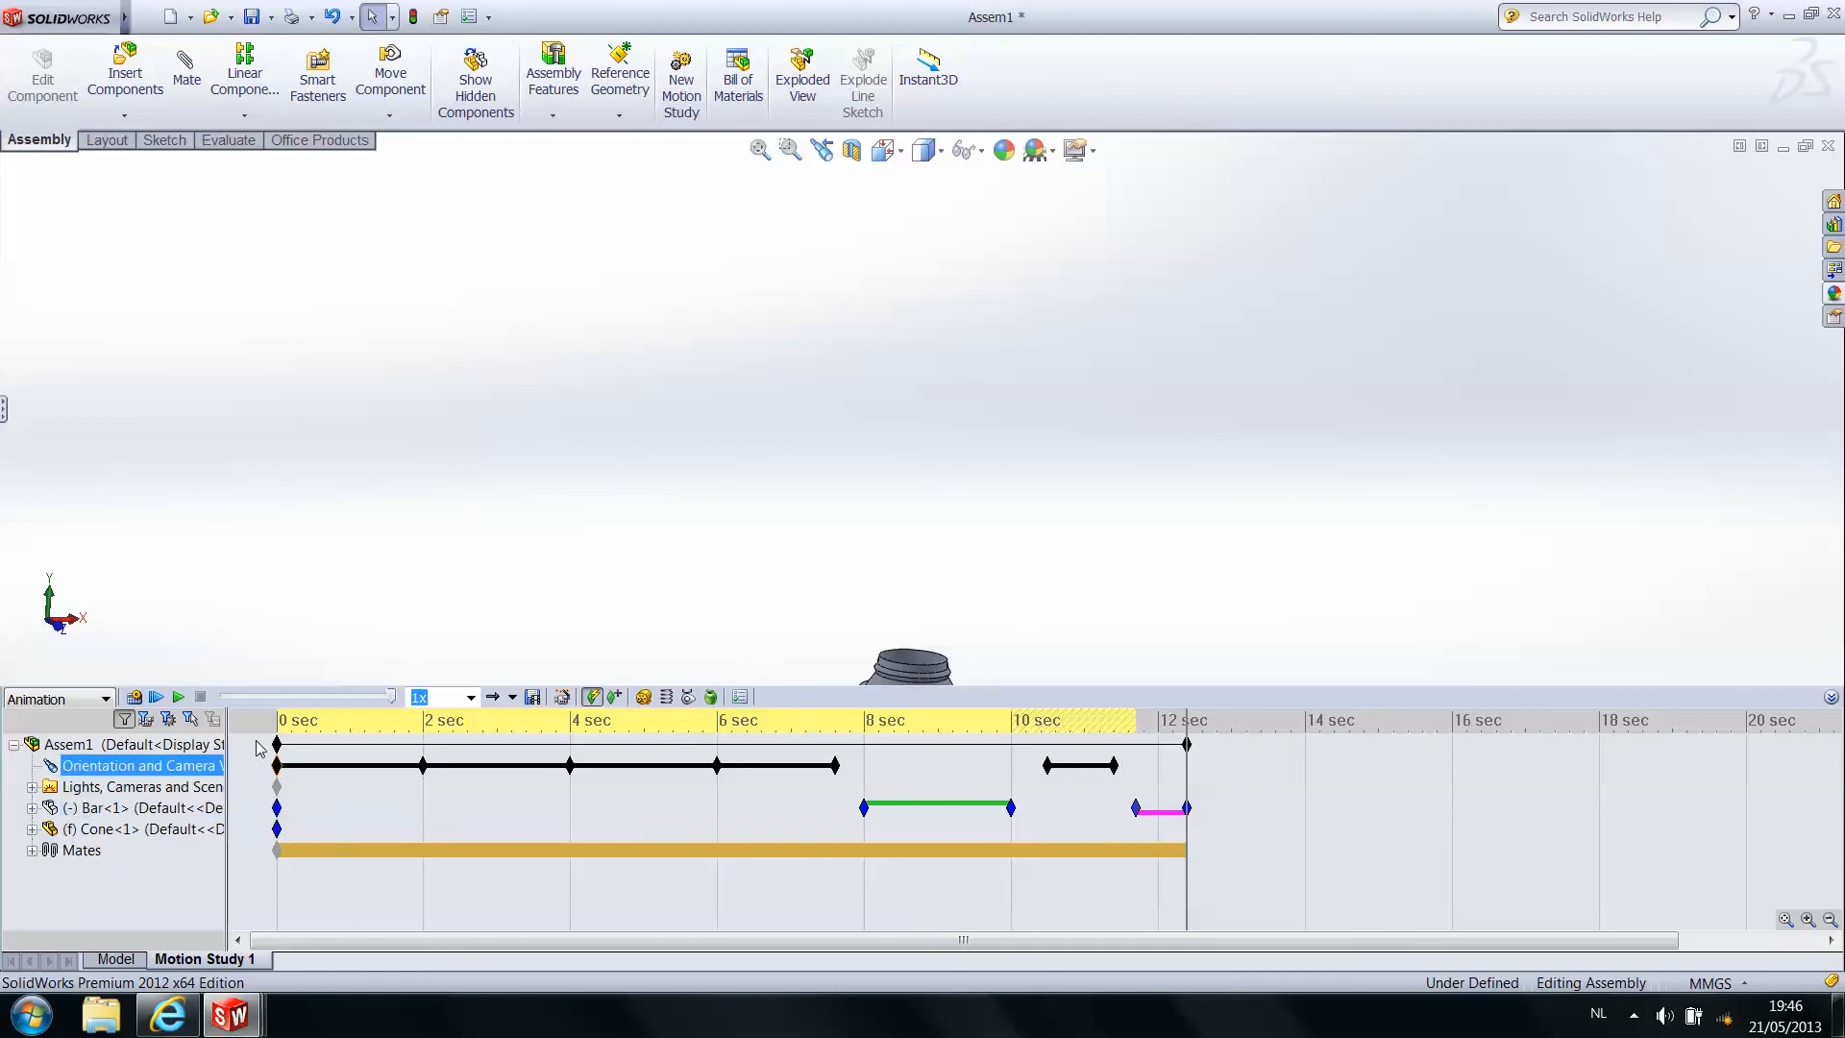
# Calculate the motion study and play the animation to preview the Bar's disappearance
pyautogui.click(134, 698)
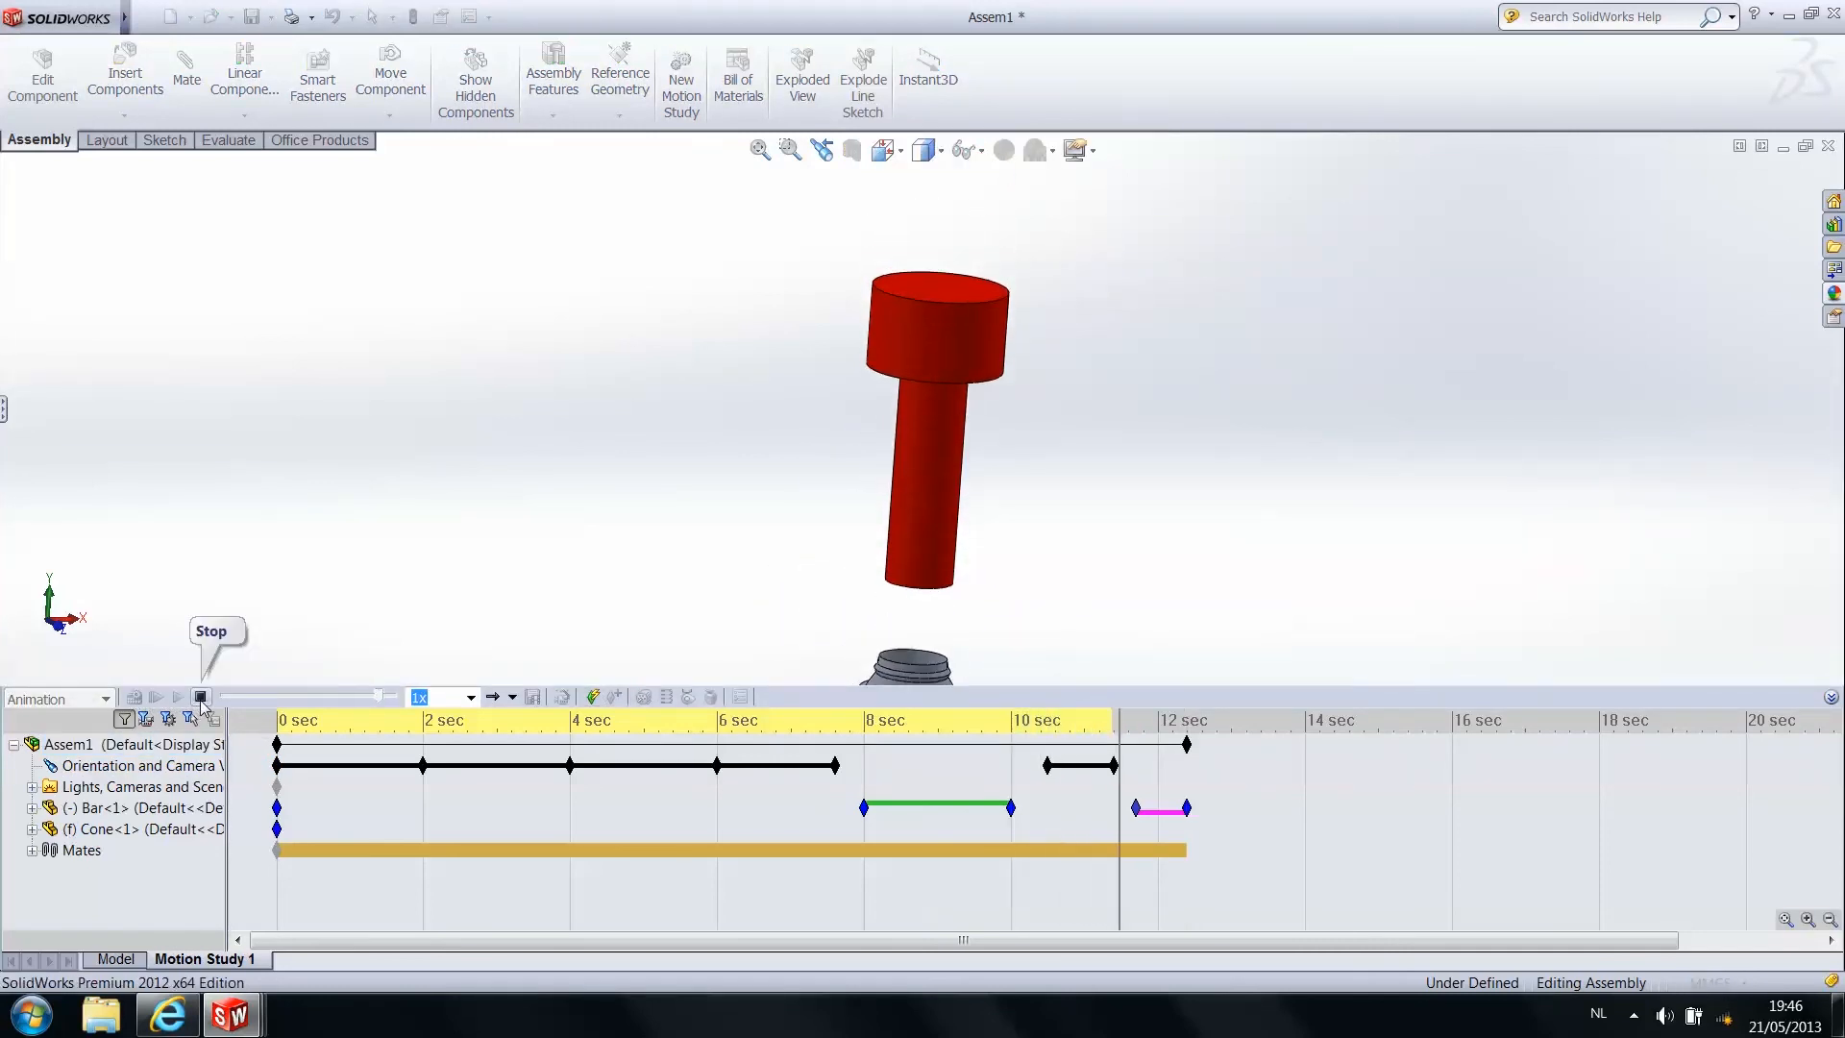
pyautogui.click(931, 727)
pyautogui.click(178, 697)
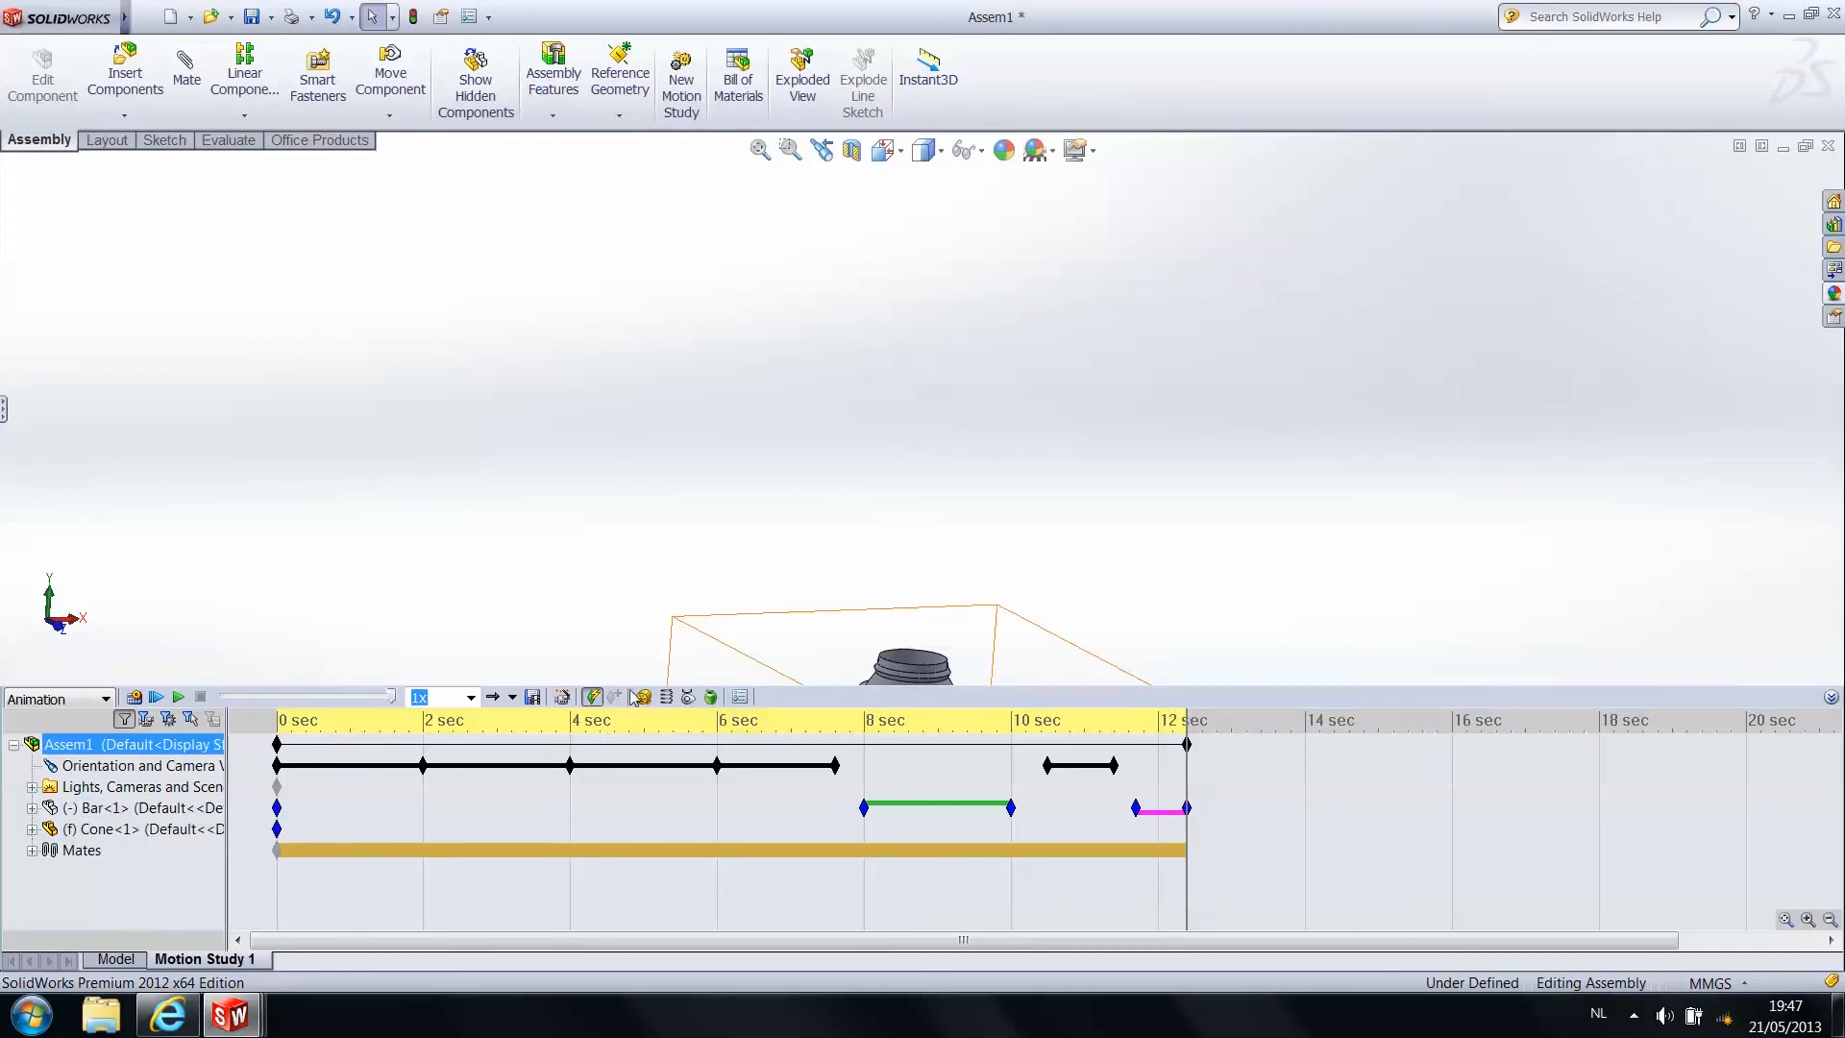
# Undo the view key recorded at about 12.4 seconds, and disable view key creation for Orientation and Camera Views
pyautogui.scroll(3, 965, 586)
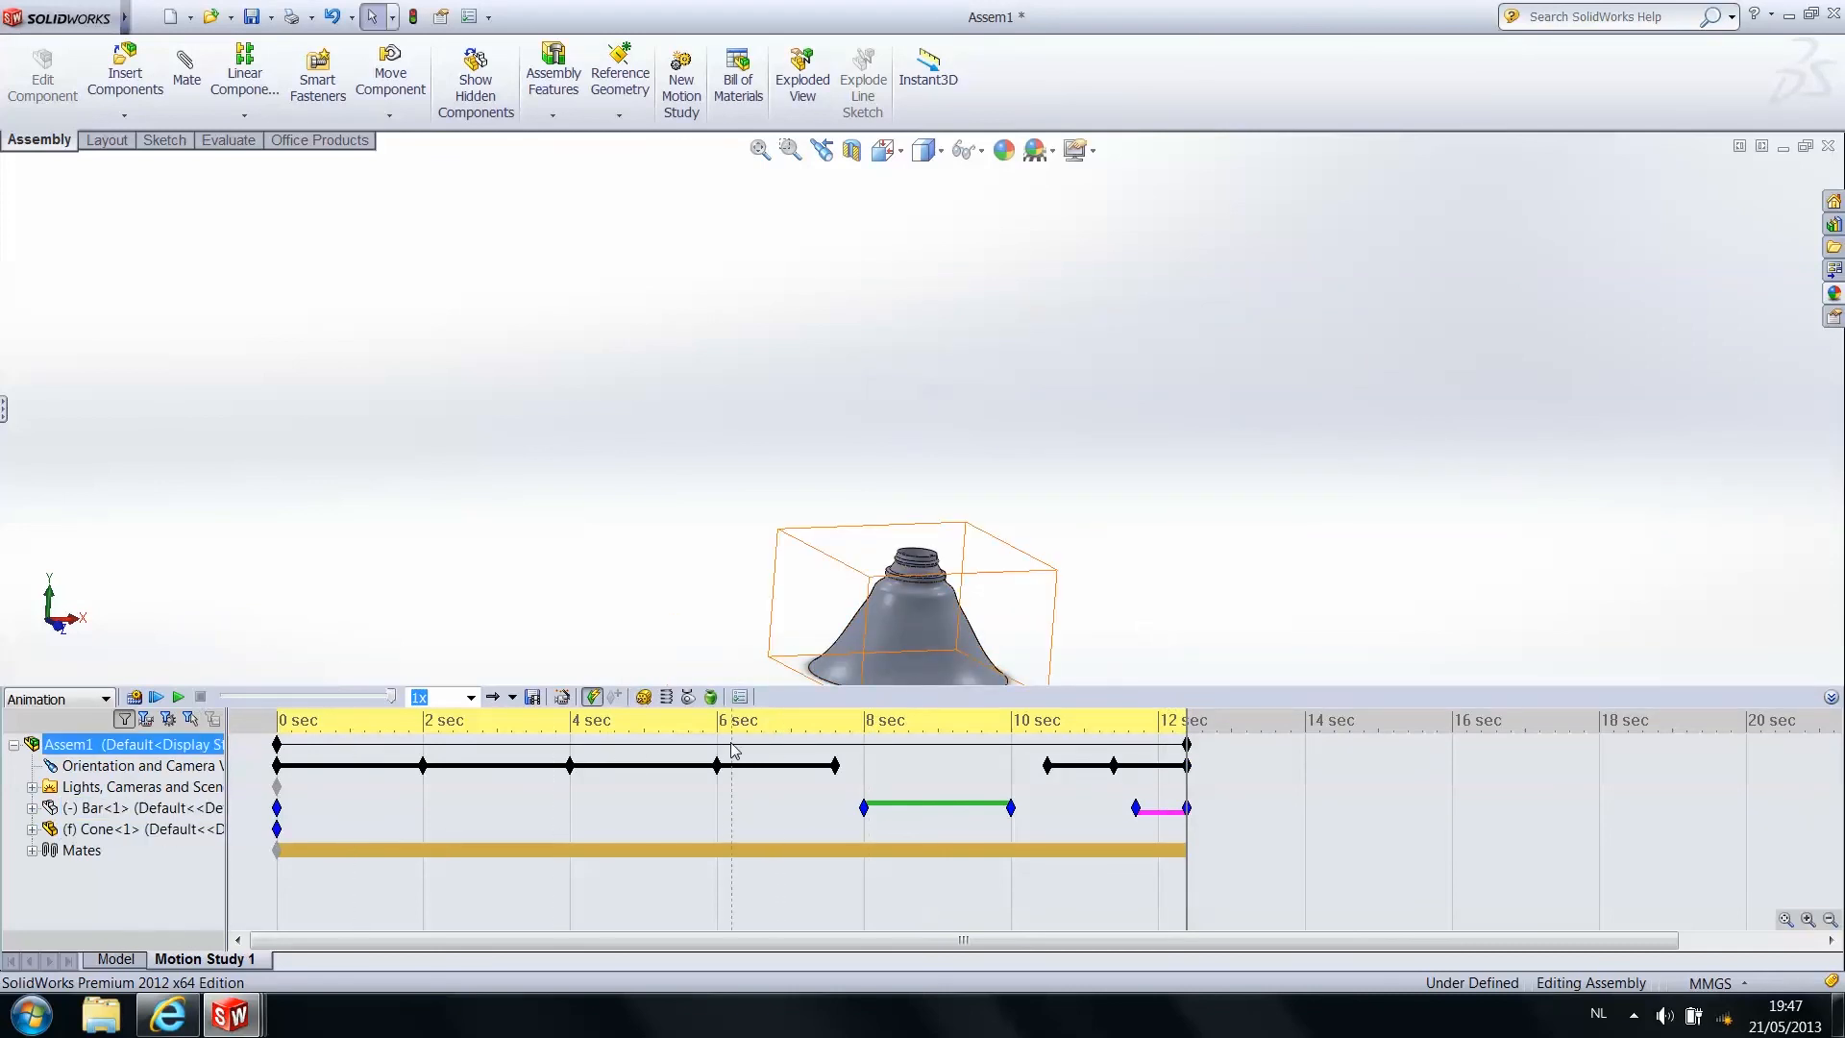
pyautogui.hotkey('ctrl', 'z')
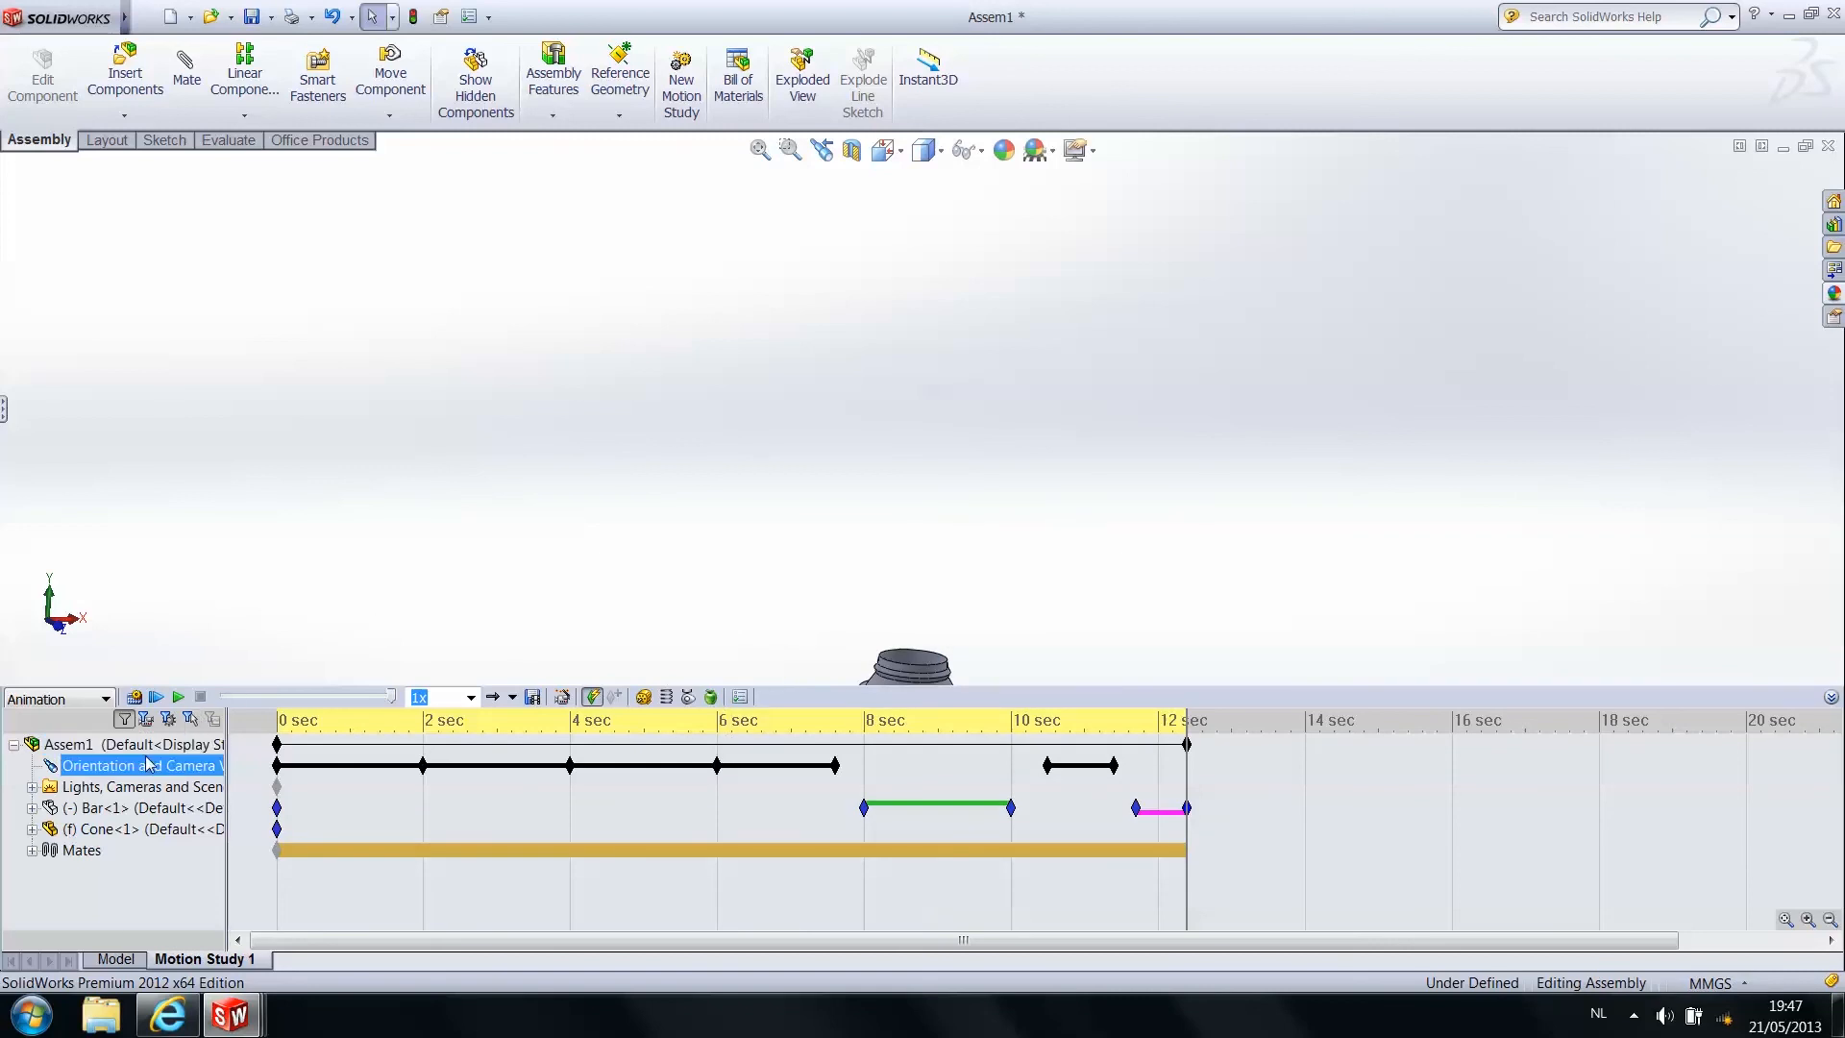
pyautogui.rightClick(140, 765)
pyautogui.click(197, 795)
pyautogui.scroll(6, 845, 524)
pyautogui.scroll(-4, 918, 502)
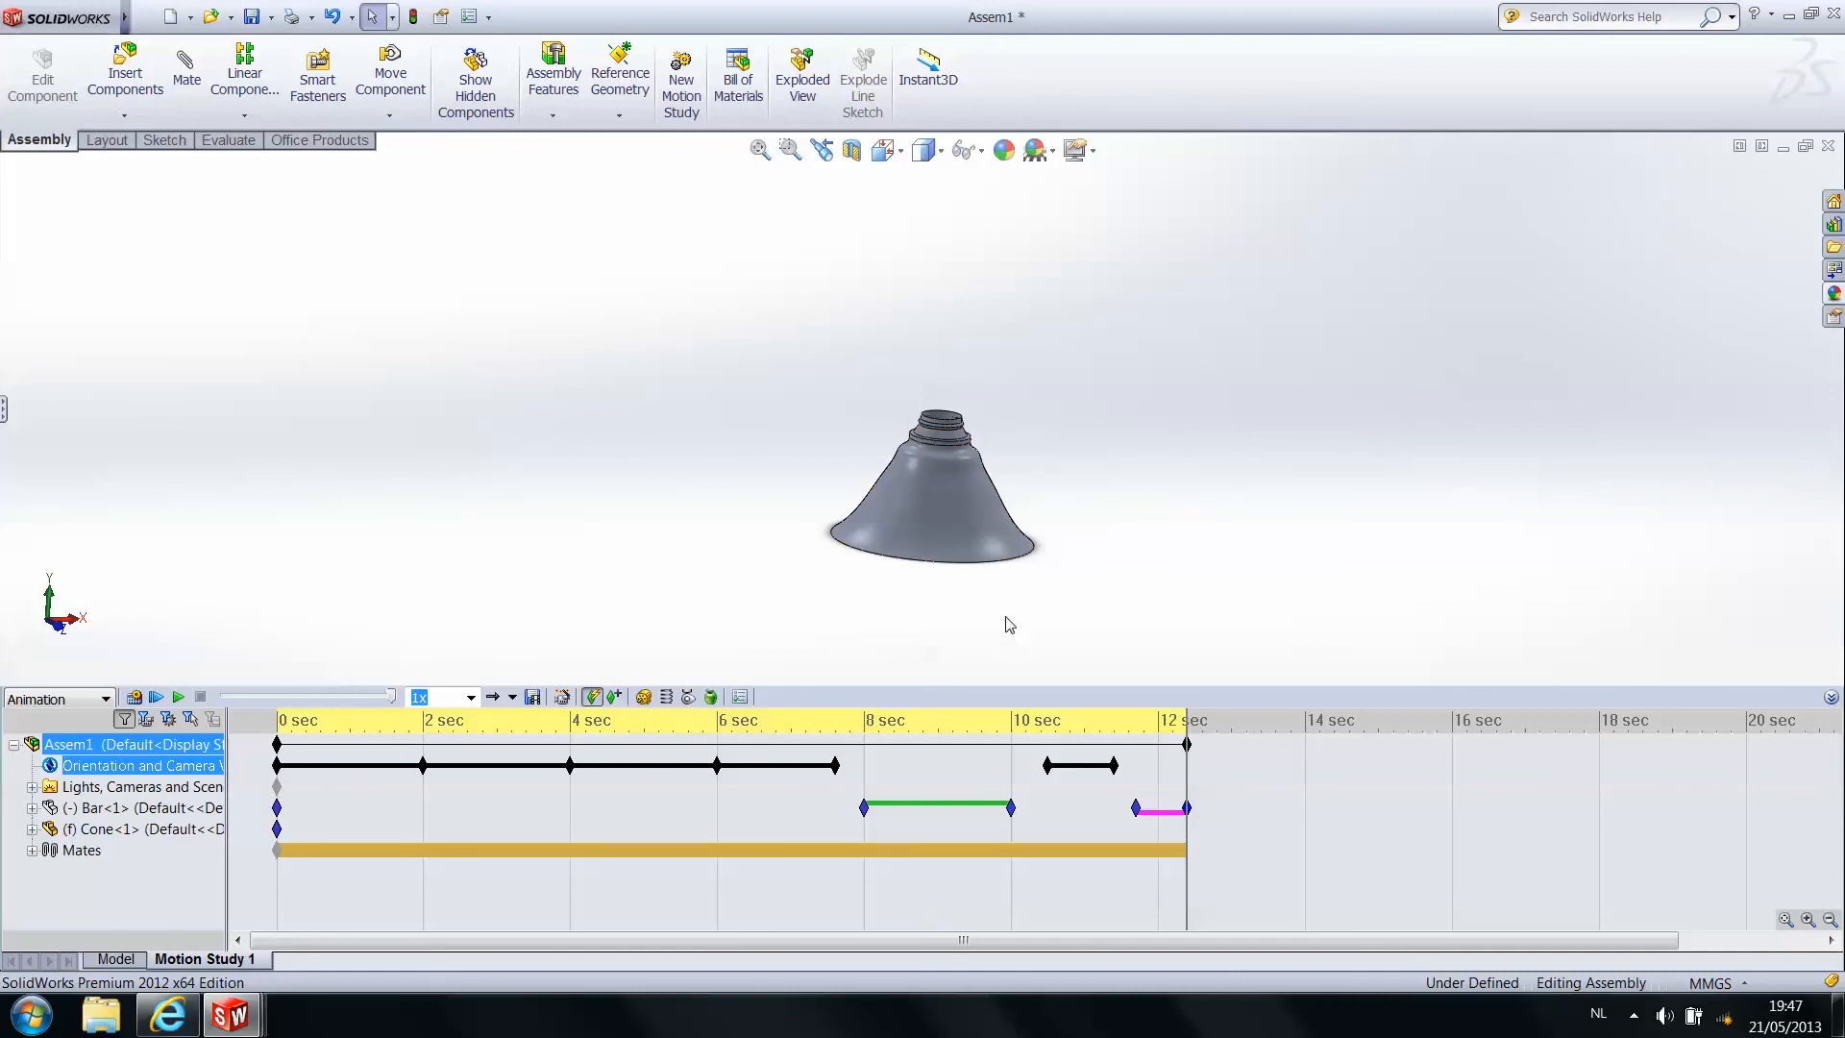
# Scrub back and forth through the animation, leaving the time at about 13.4 seconds
pyautogui.click(1188, 741)
pyautogui.moveTo(1153, 736); pyautogui.dragTo(791, 736)
pyautogui.moveTo(911, 738); pyautogui.dragTo(1271, 725)
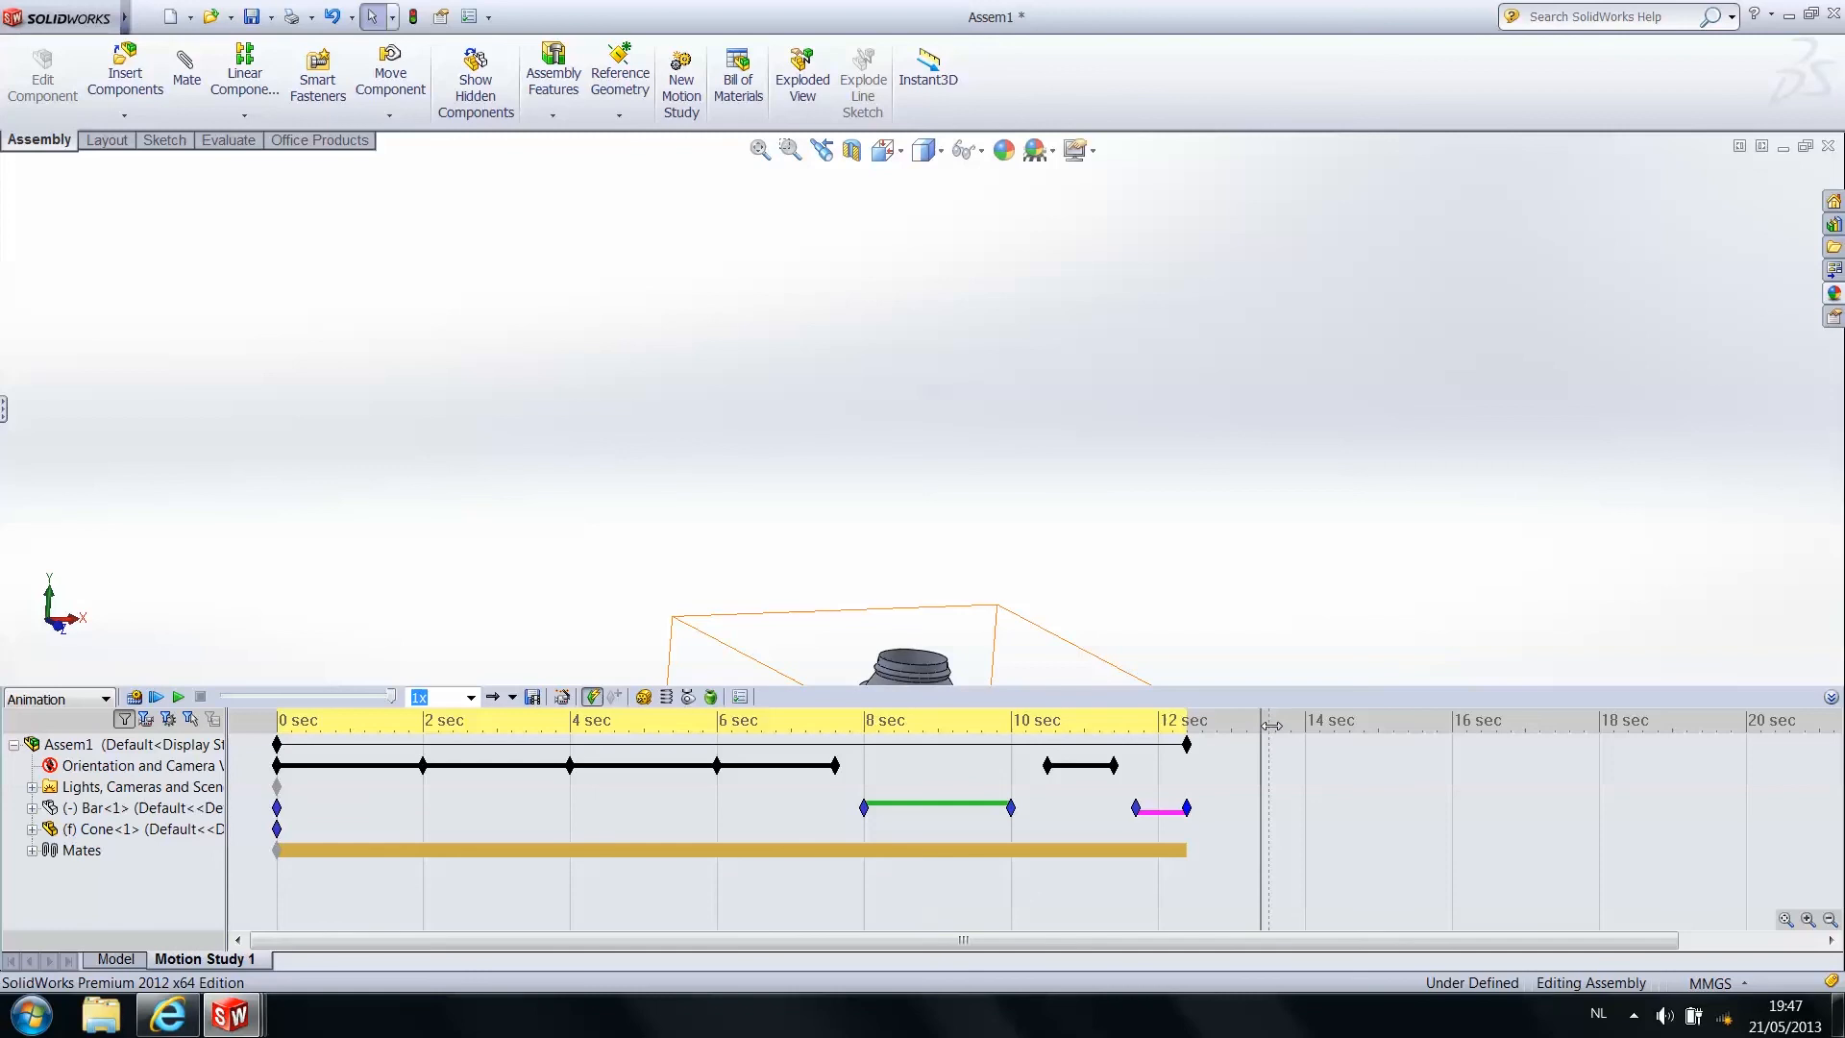
pyautogui.click(1270, 725)
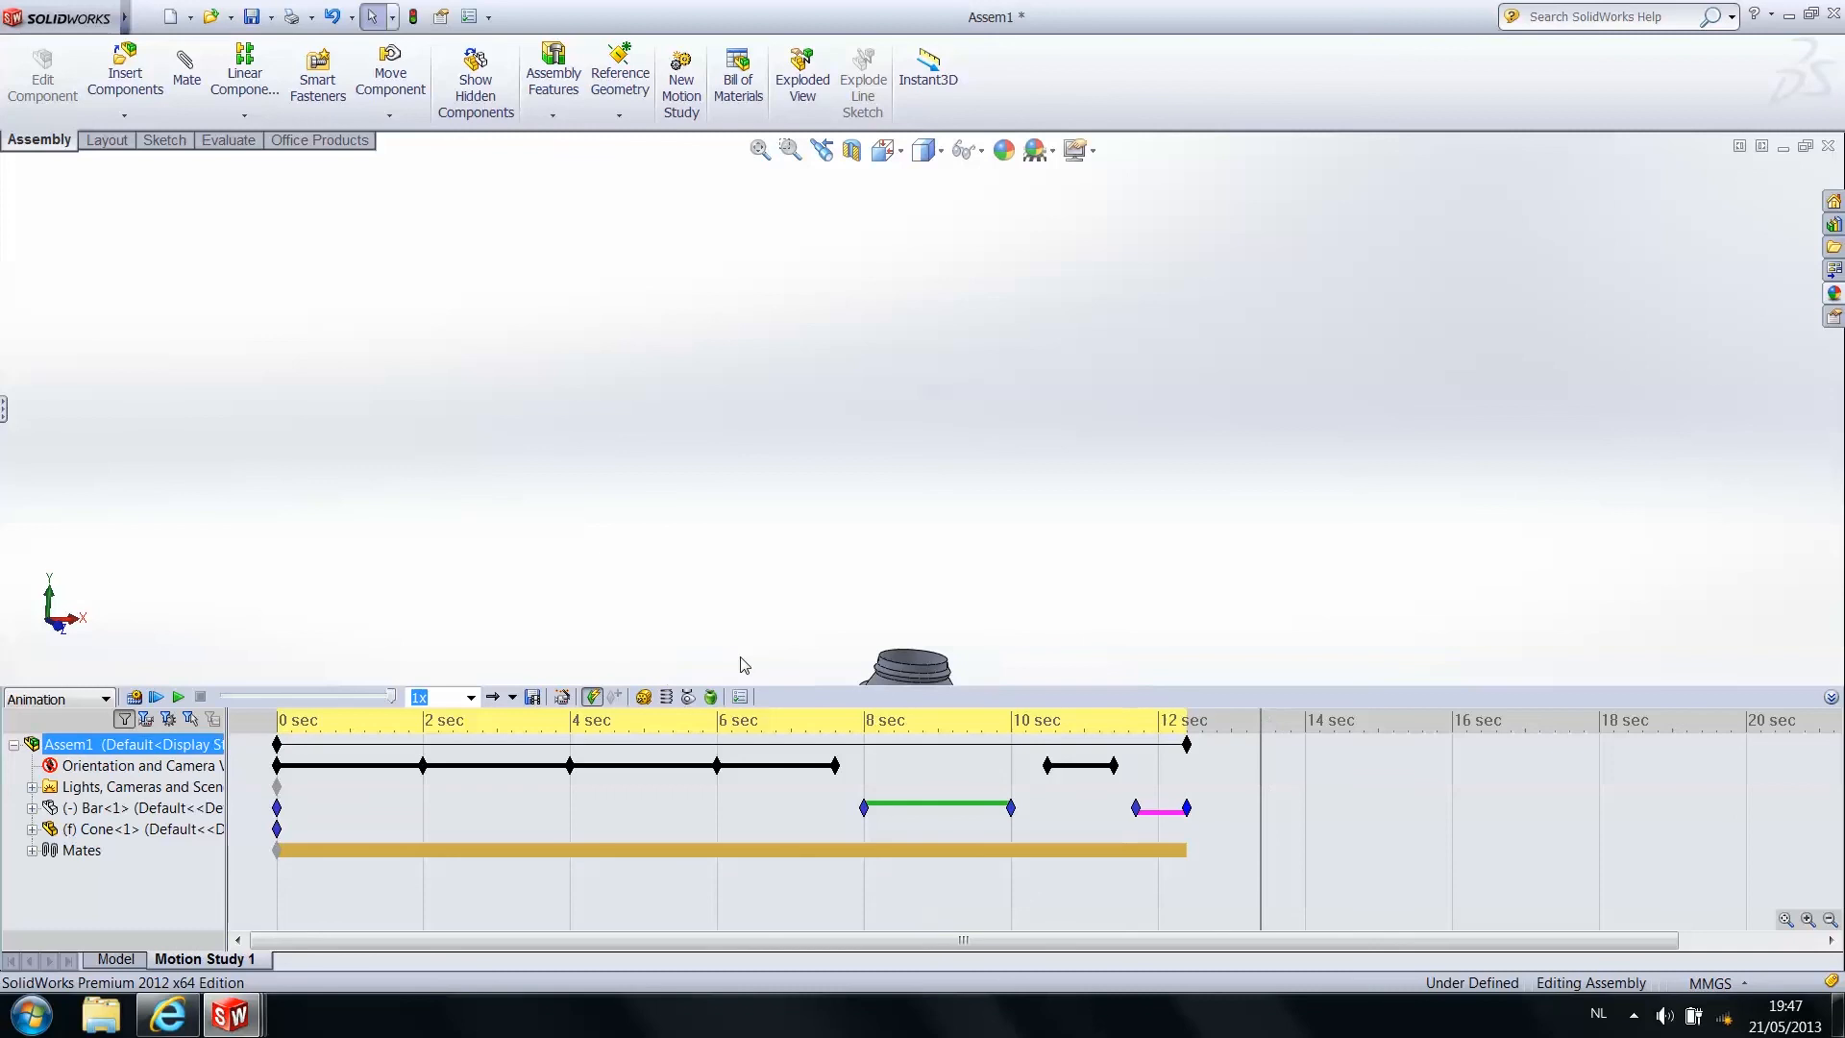
# Start saving the animation to the desktop as "Cool movie" in Microsoft AVI format
pyautogui.click(534, 697)
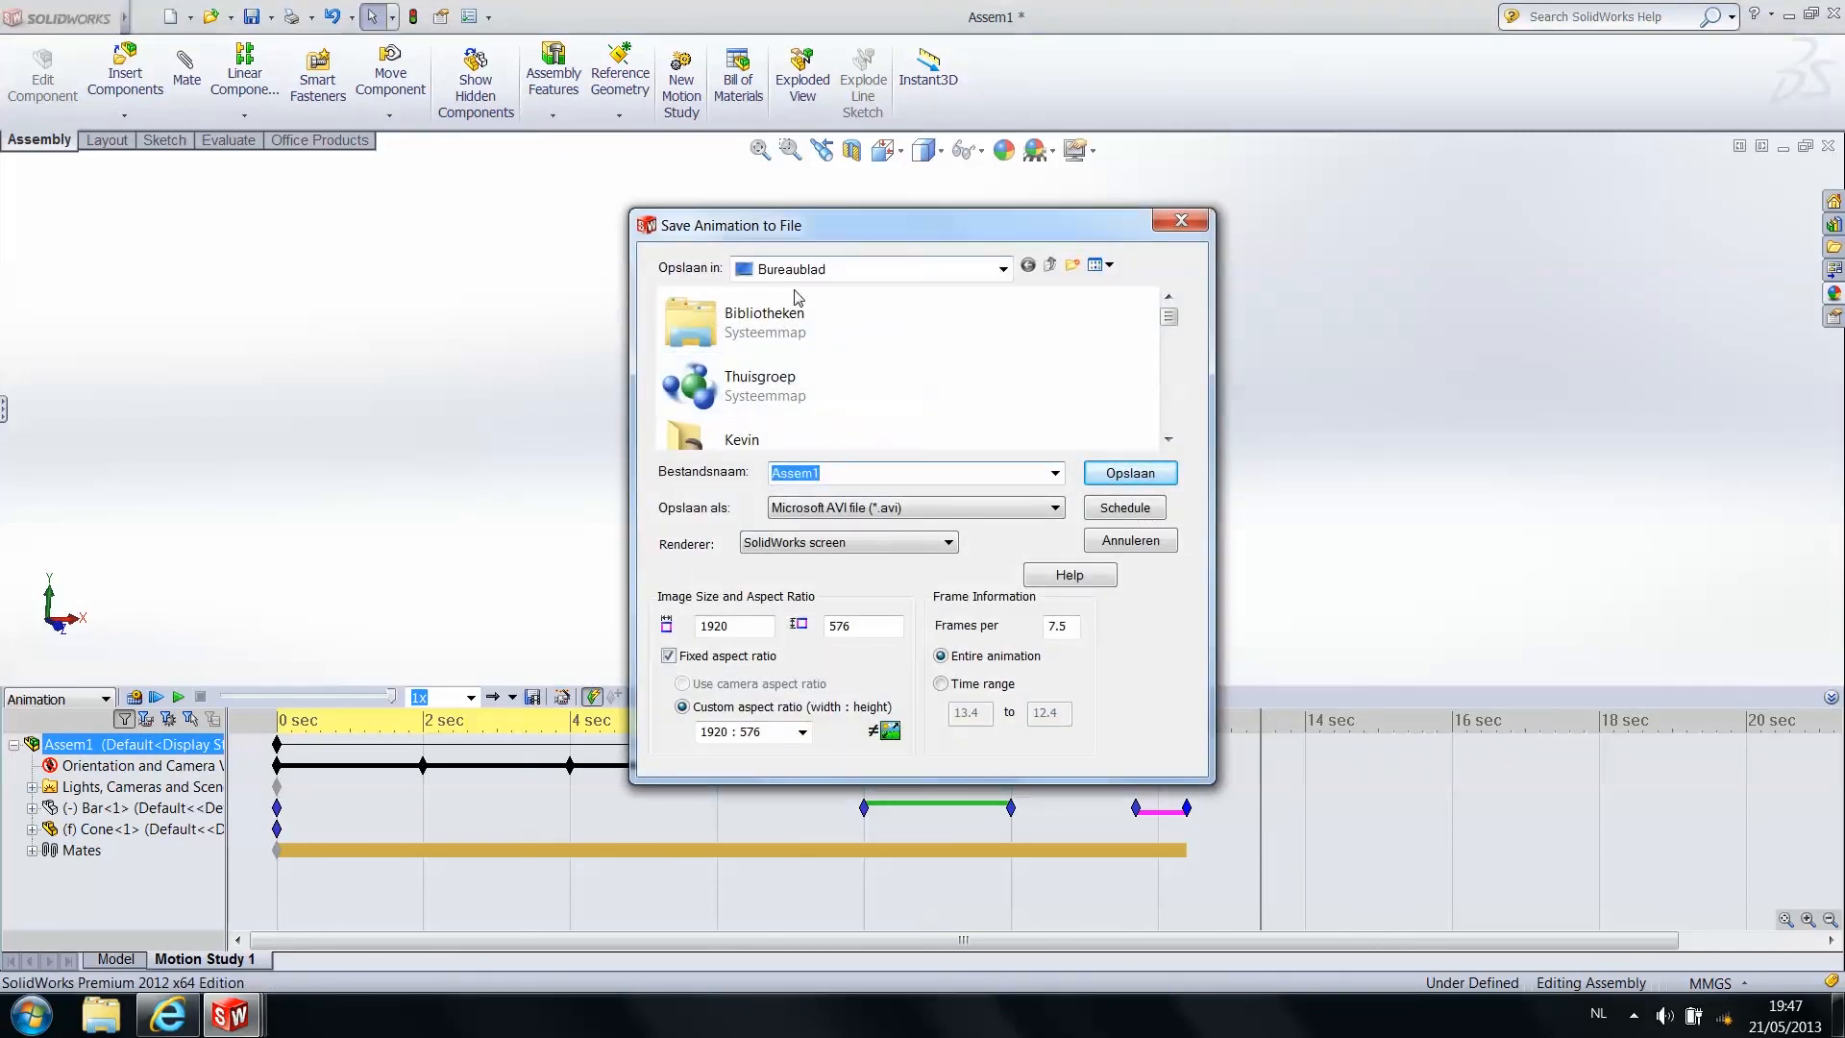
pyautogui.doubleClick(846, 474)
pyautogui.write('Cool movie')
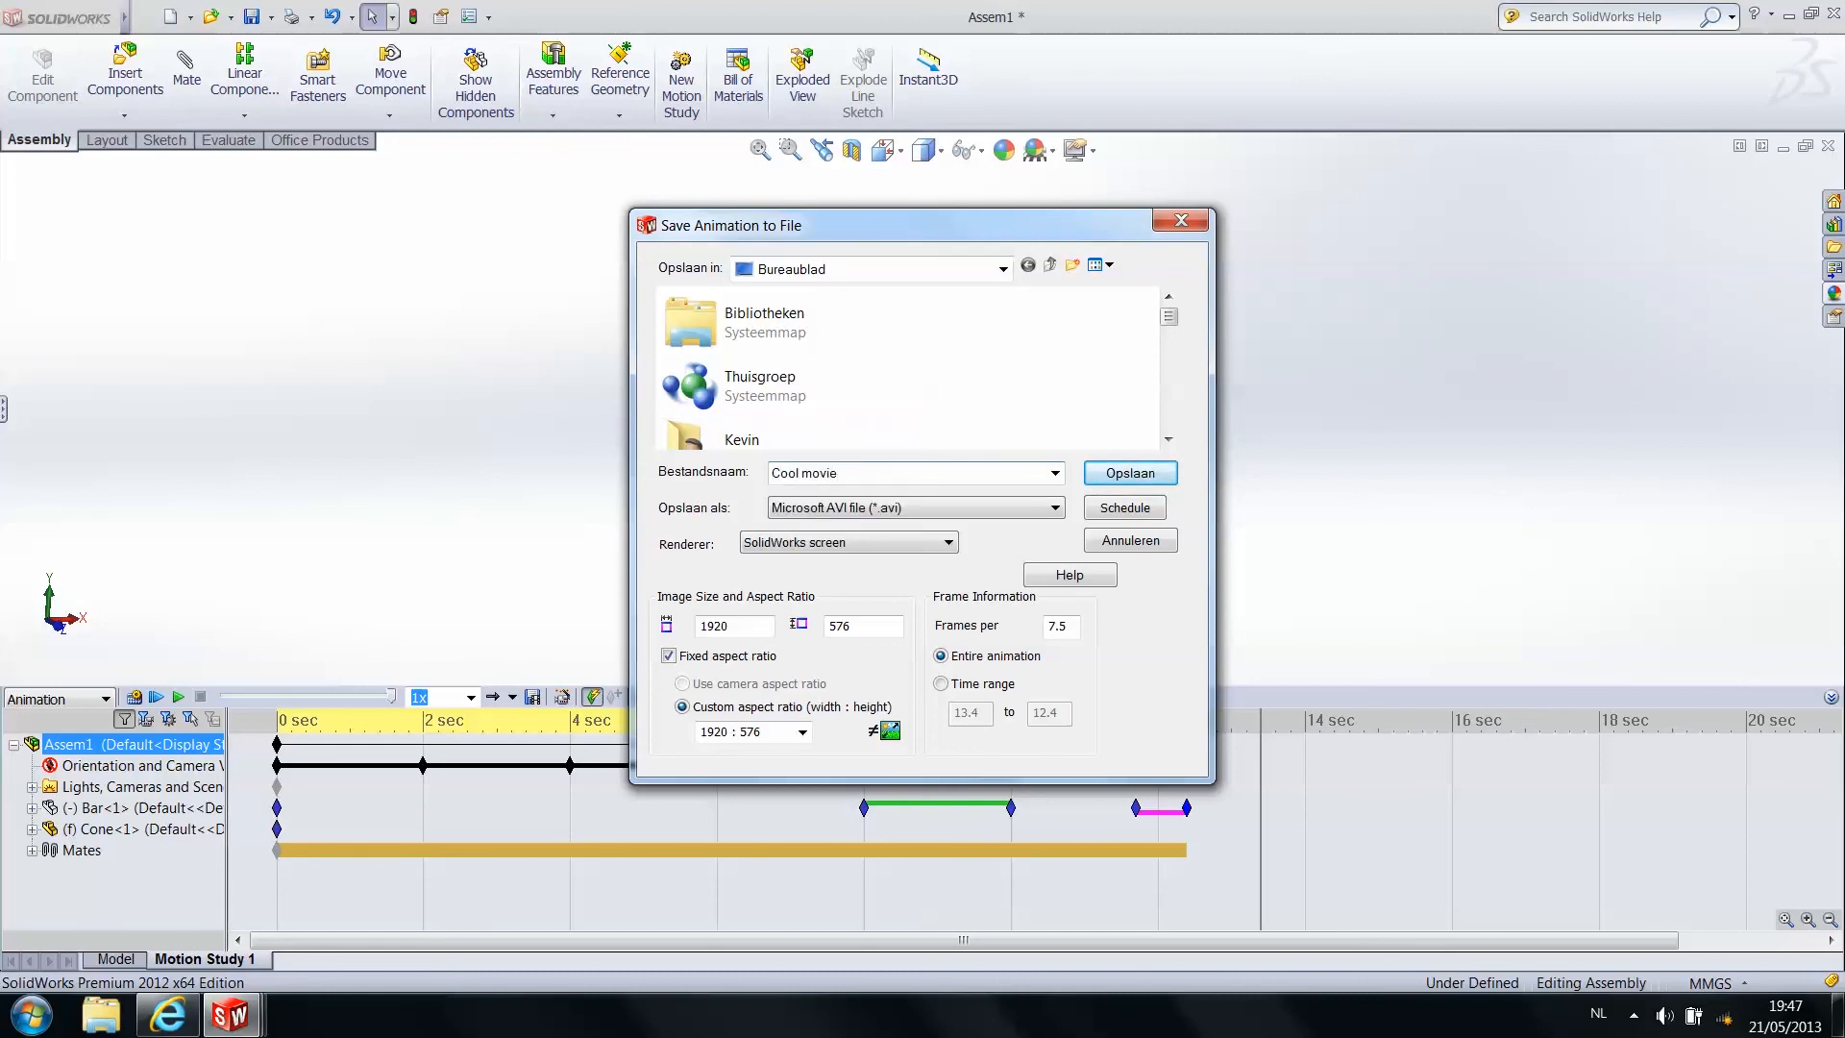
pyautogui.click(794, 510)
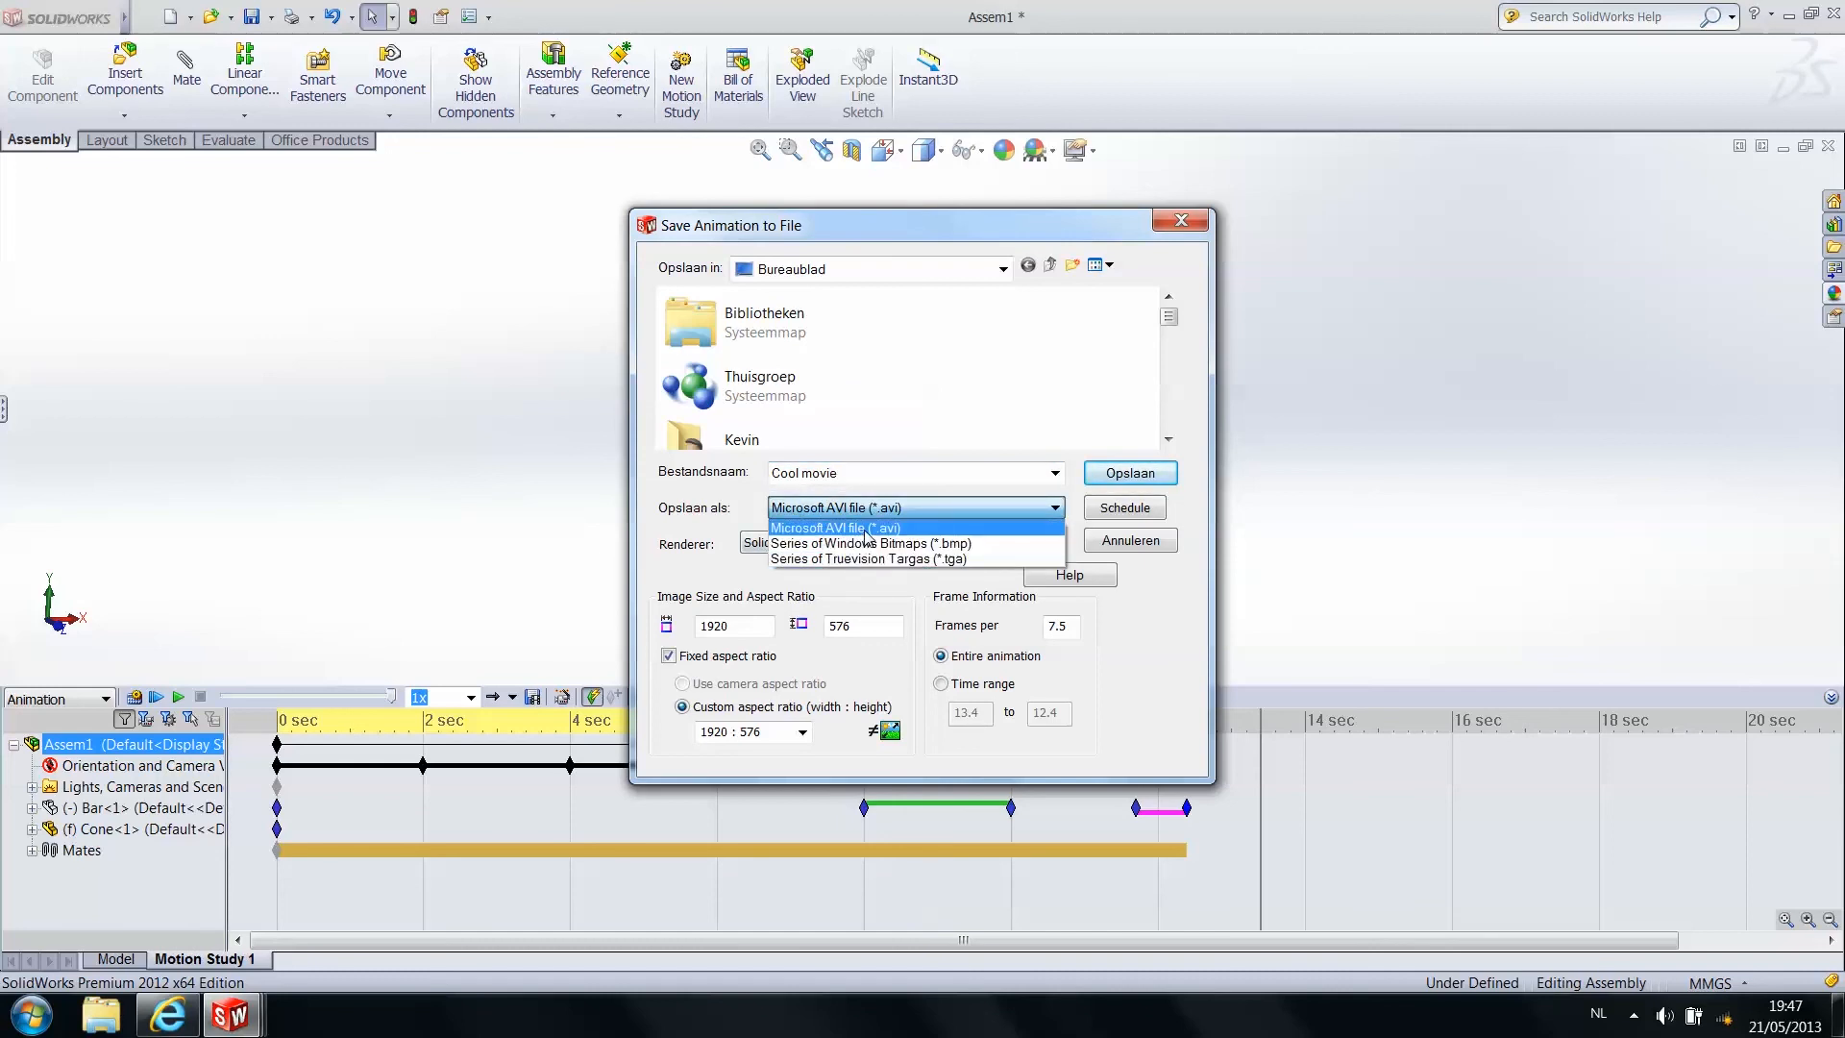
pyautogui.click(740, 514)
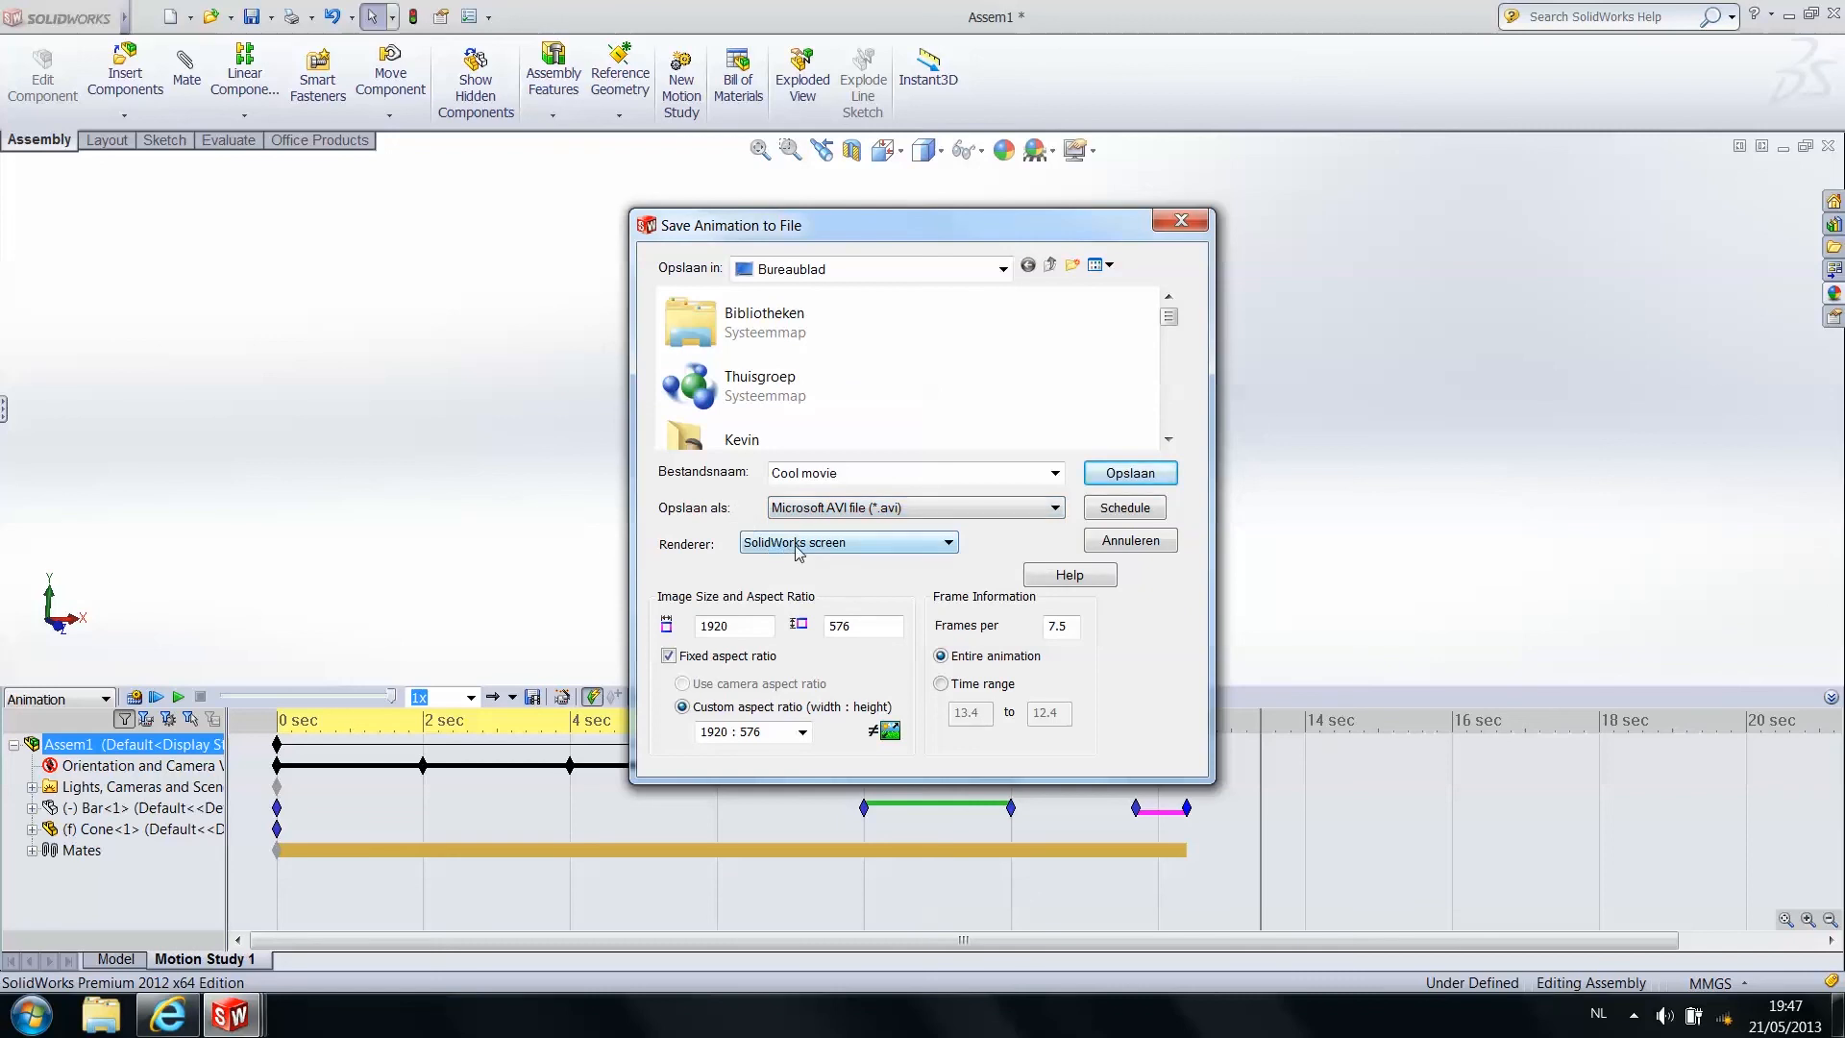
pyautogui.doubleClick(759, 627)
pyautogui.click(759, 627)
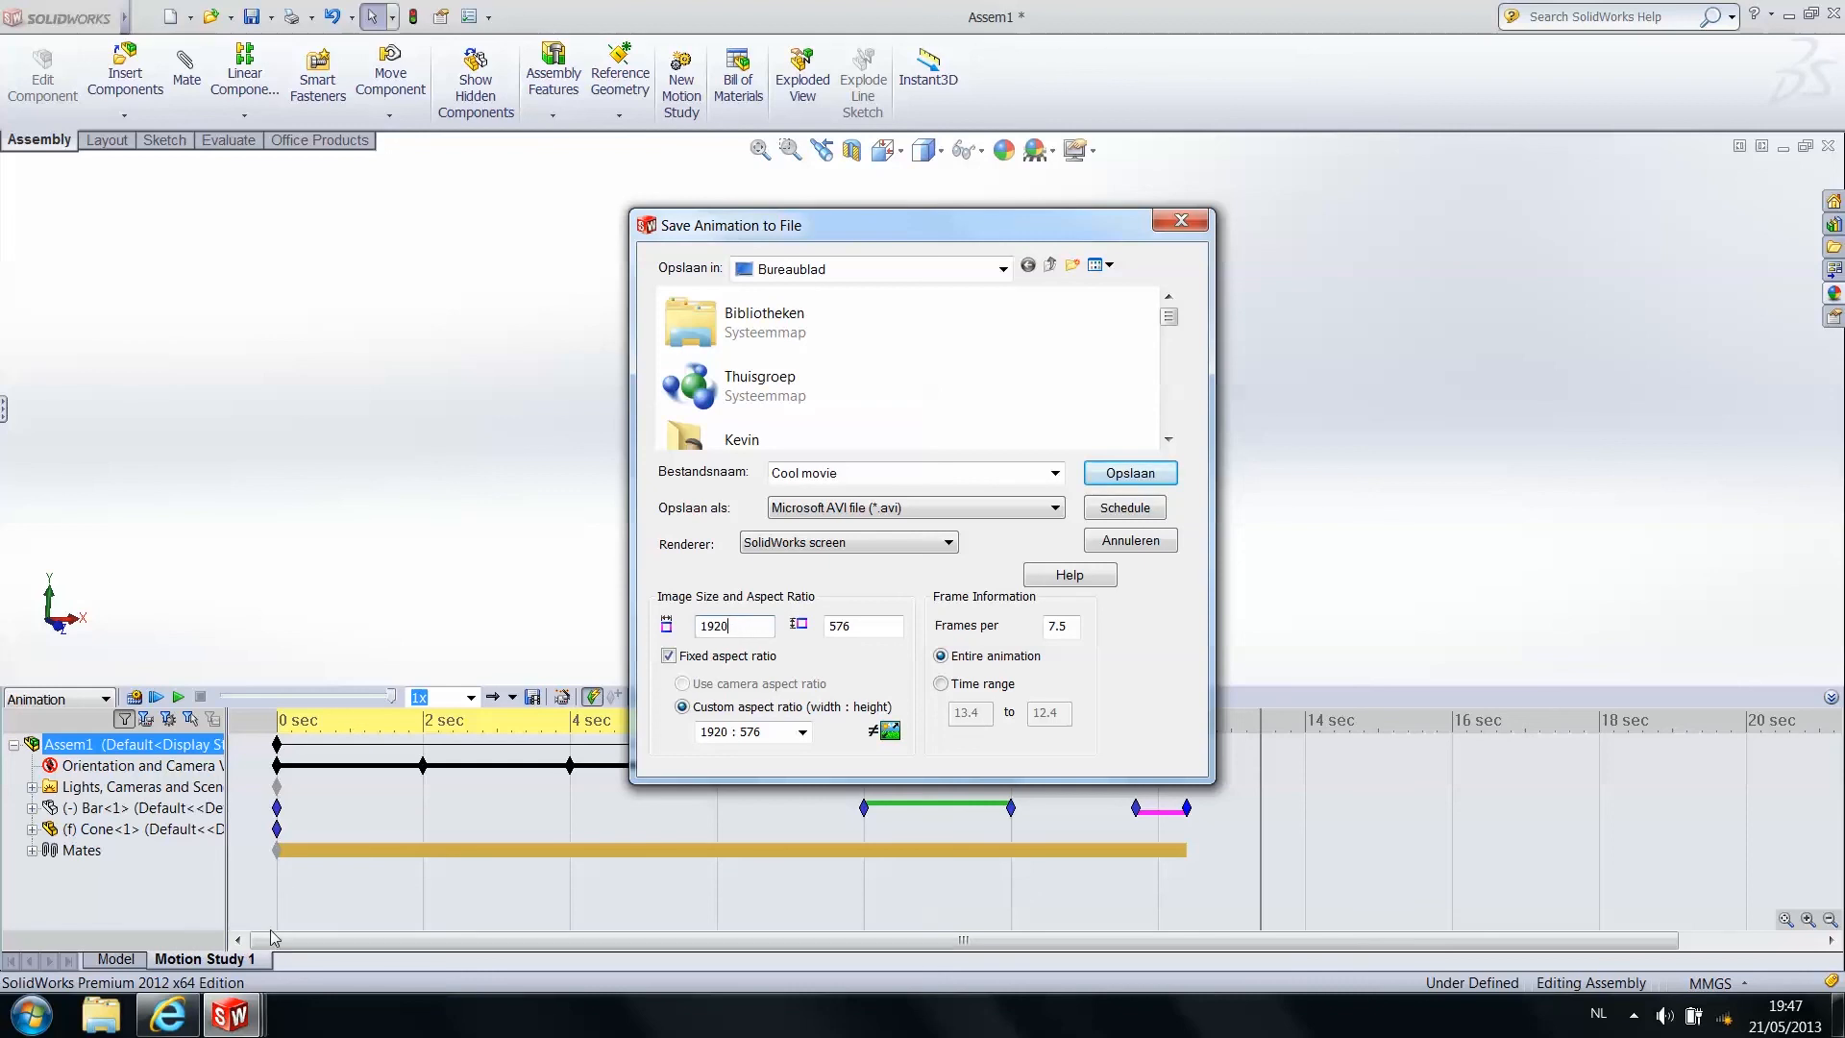
# Switch to Internet Explorer, search the web for "1080", and return to SolidWorks
pyautogui.click(167, 1015)
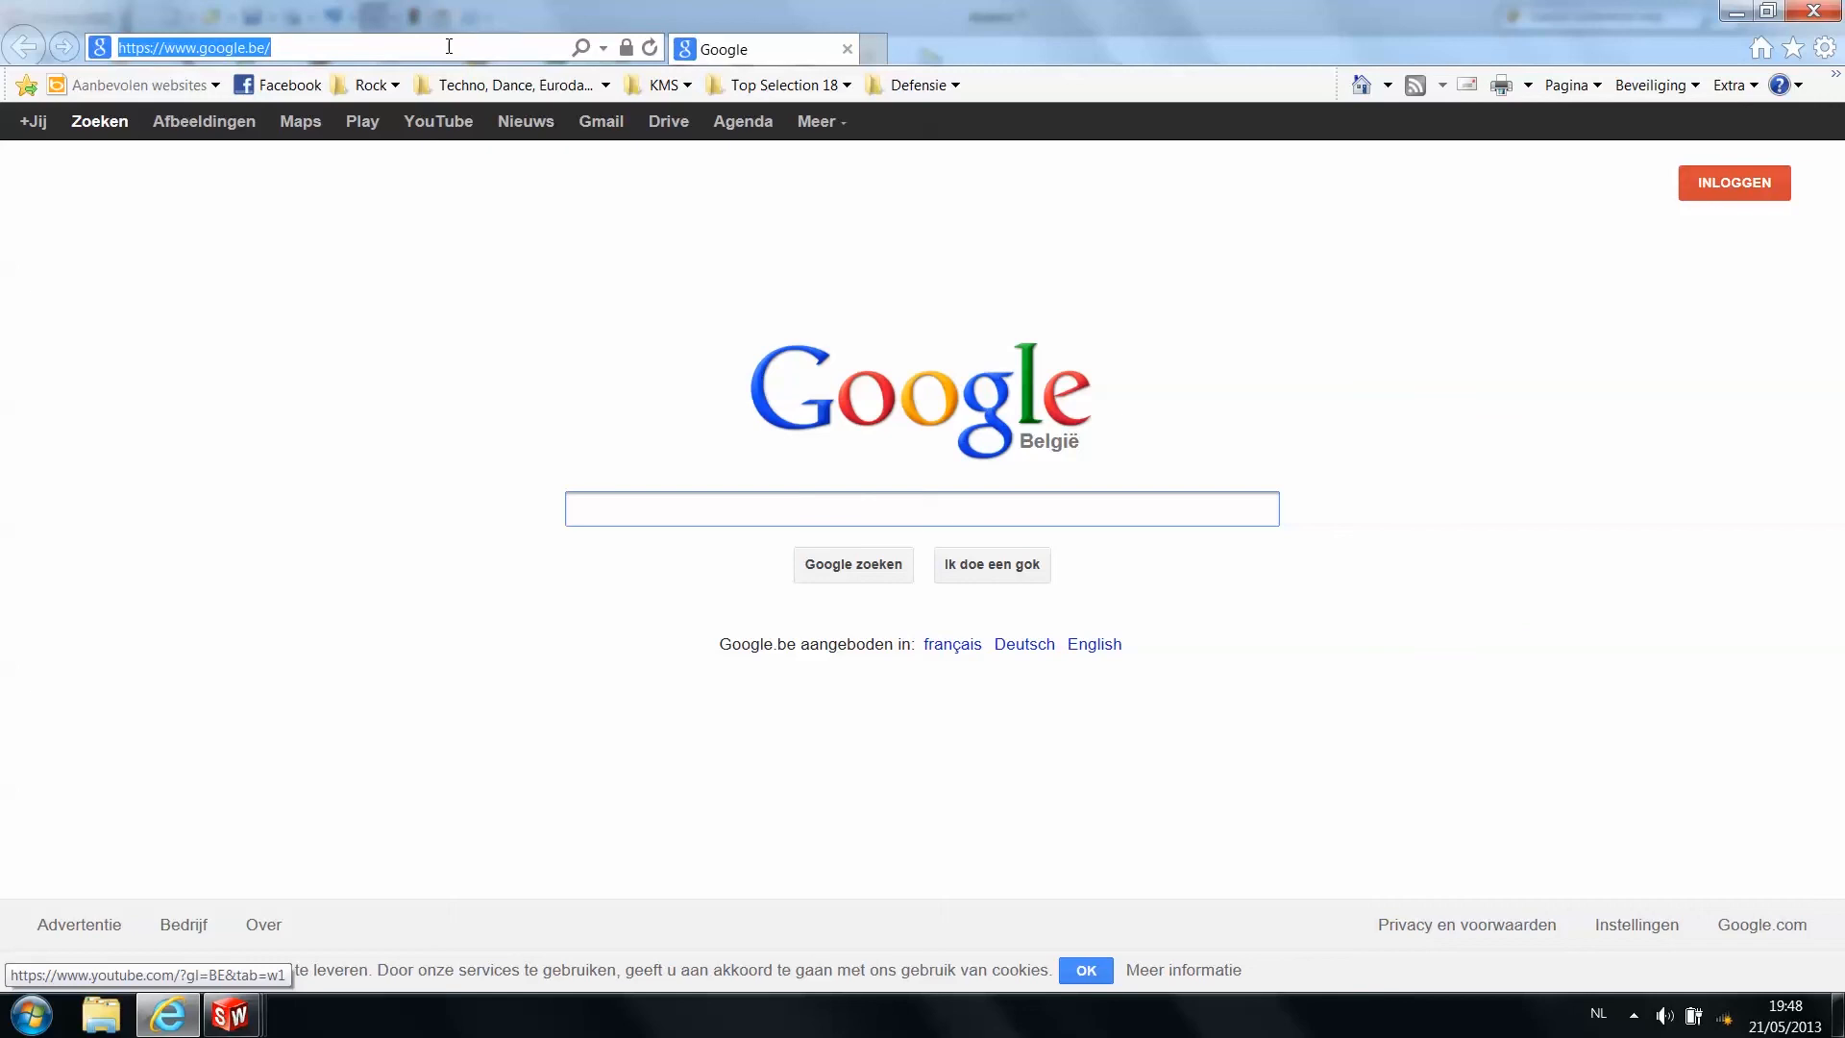
pyautogui.write('1080')
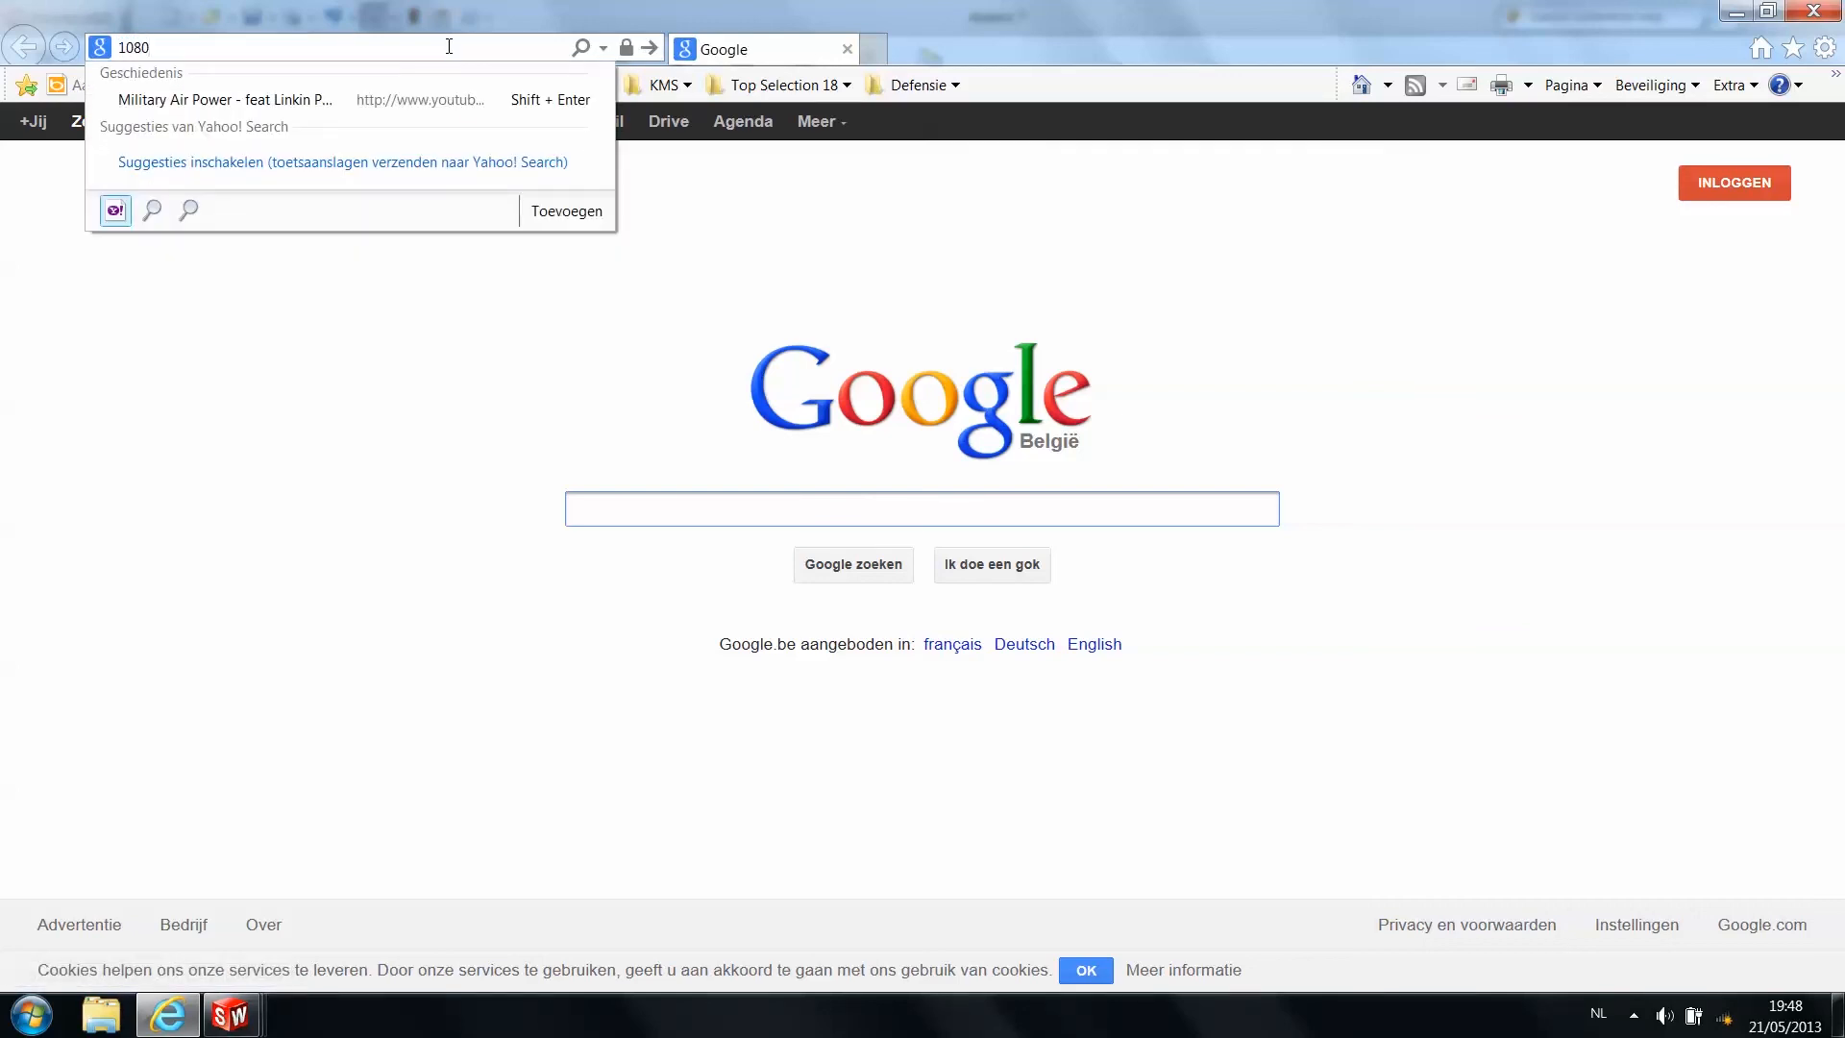
pyautogui.press('Return')
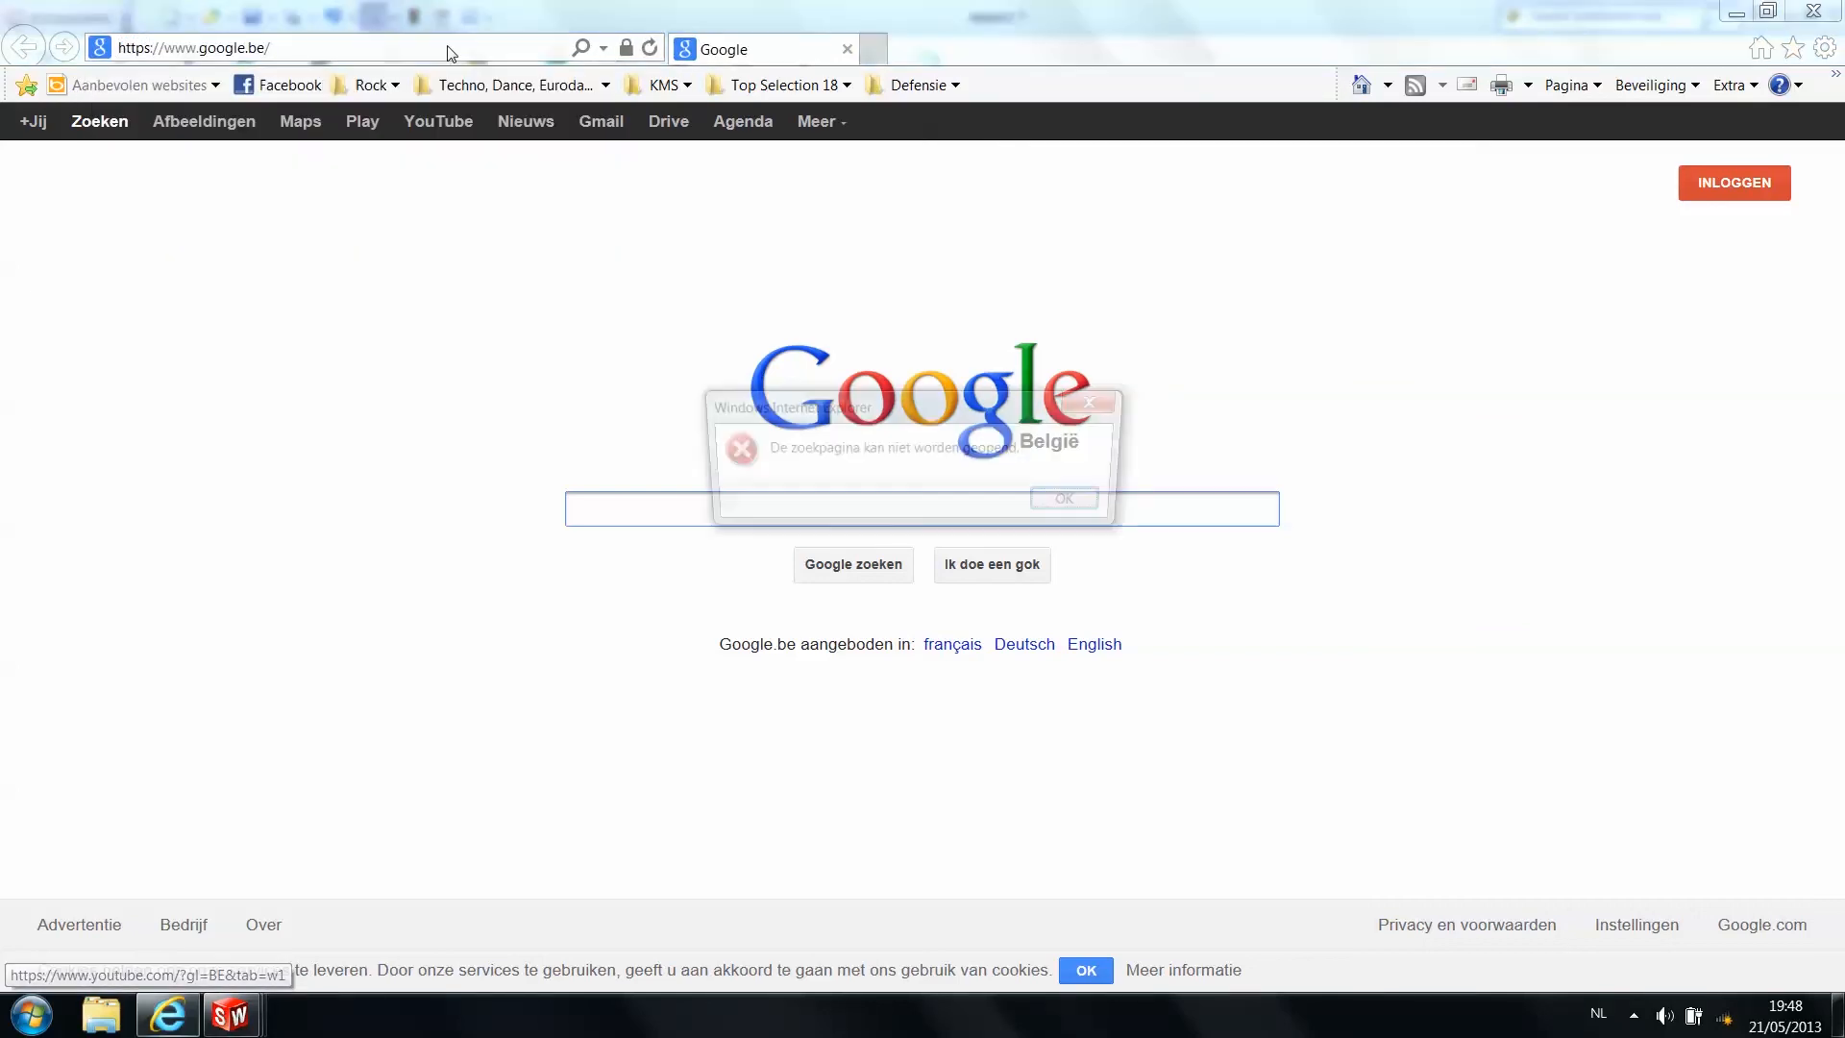
pyautogui.click(1075, 505)
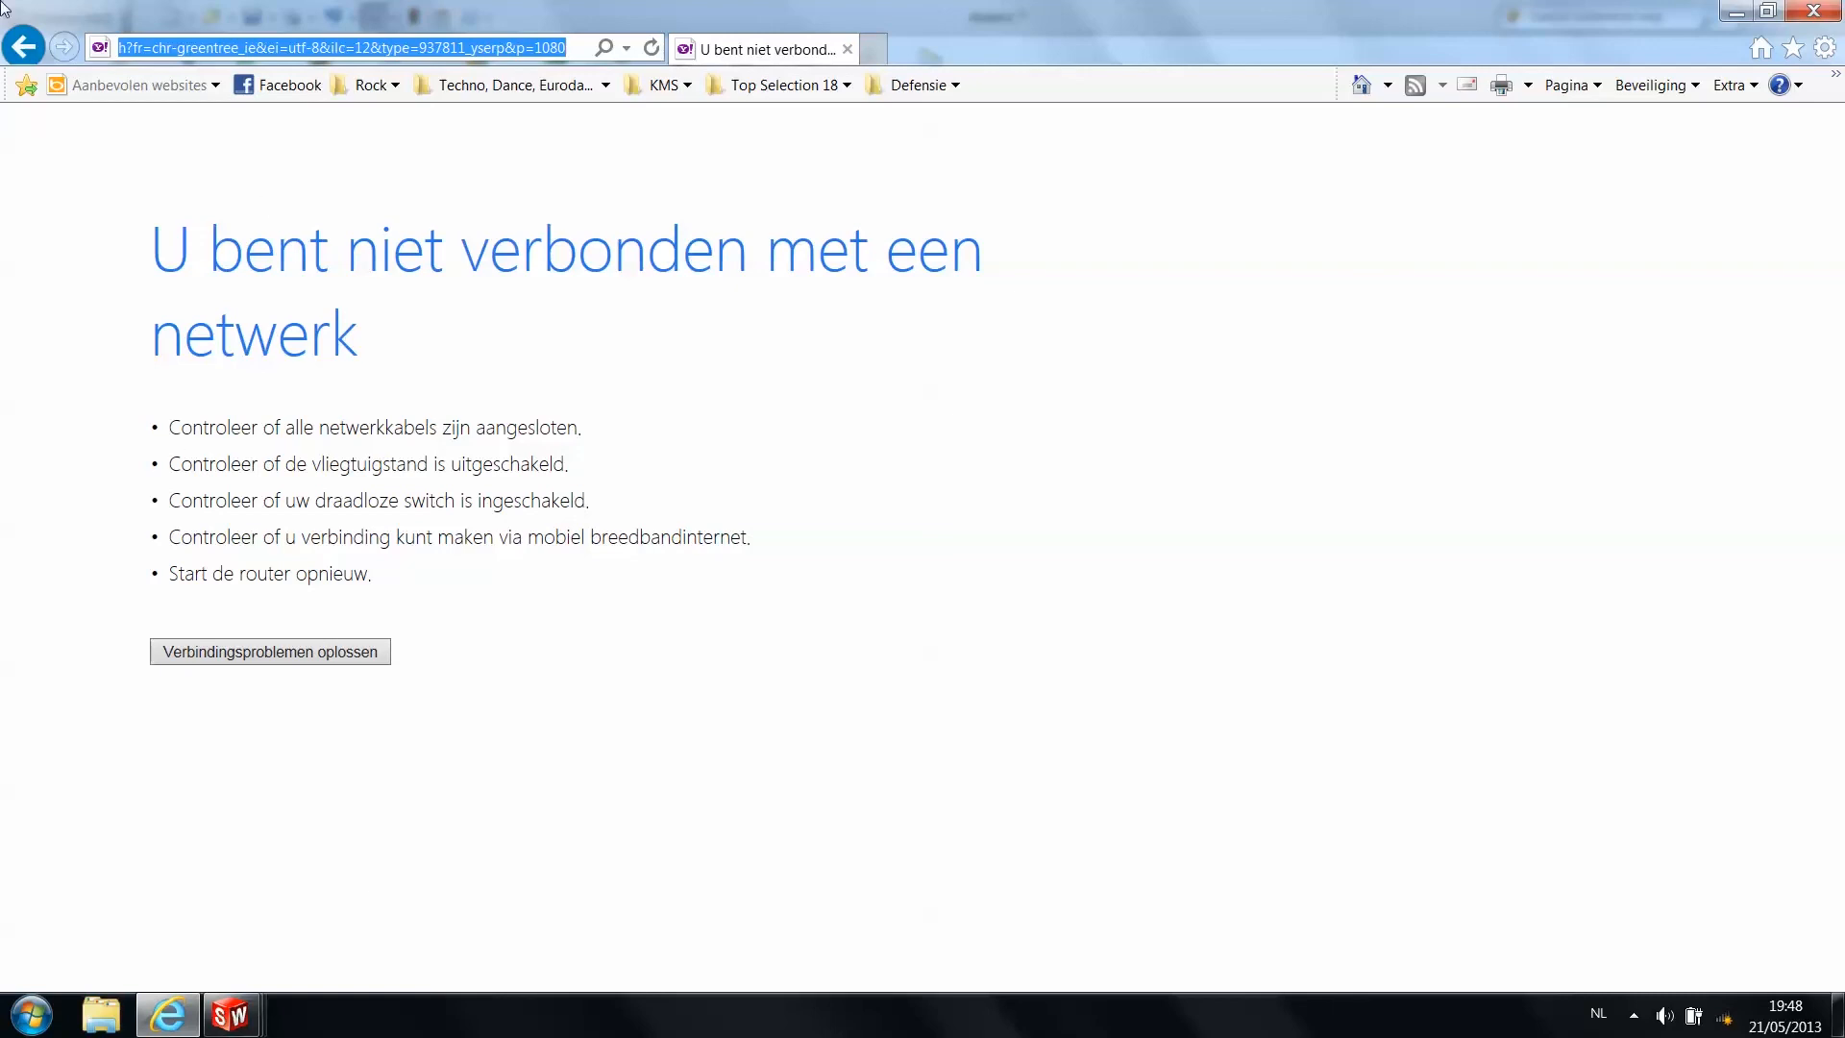
pyautogui.hotkey('alt', 'Tab')
# Turn off the fixed aspect ratio and set the movie's image size to 1920 by 1080
pyautogui.click(774, 631)
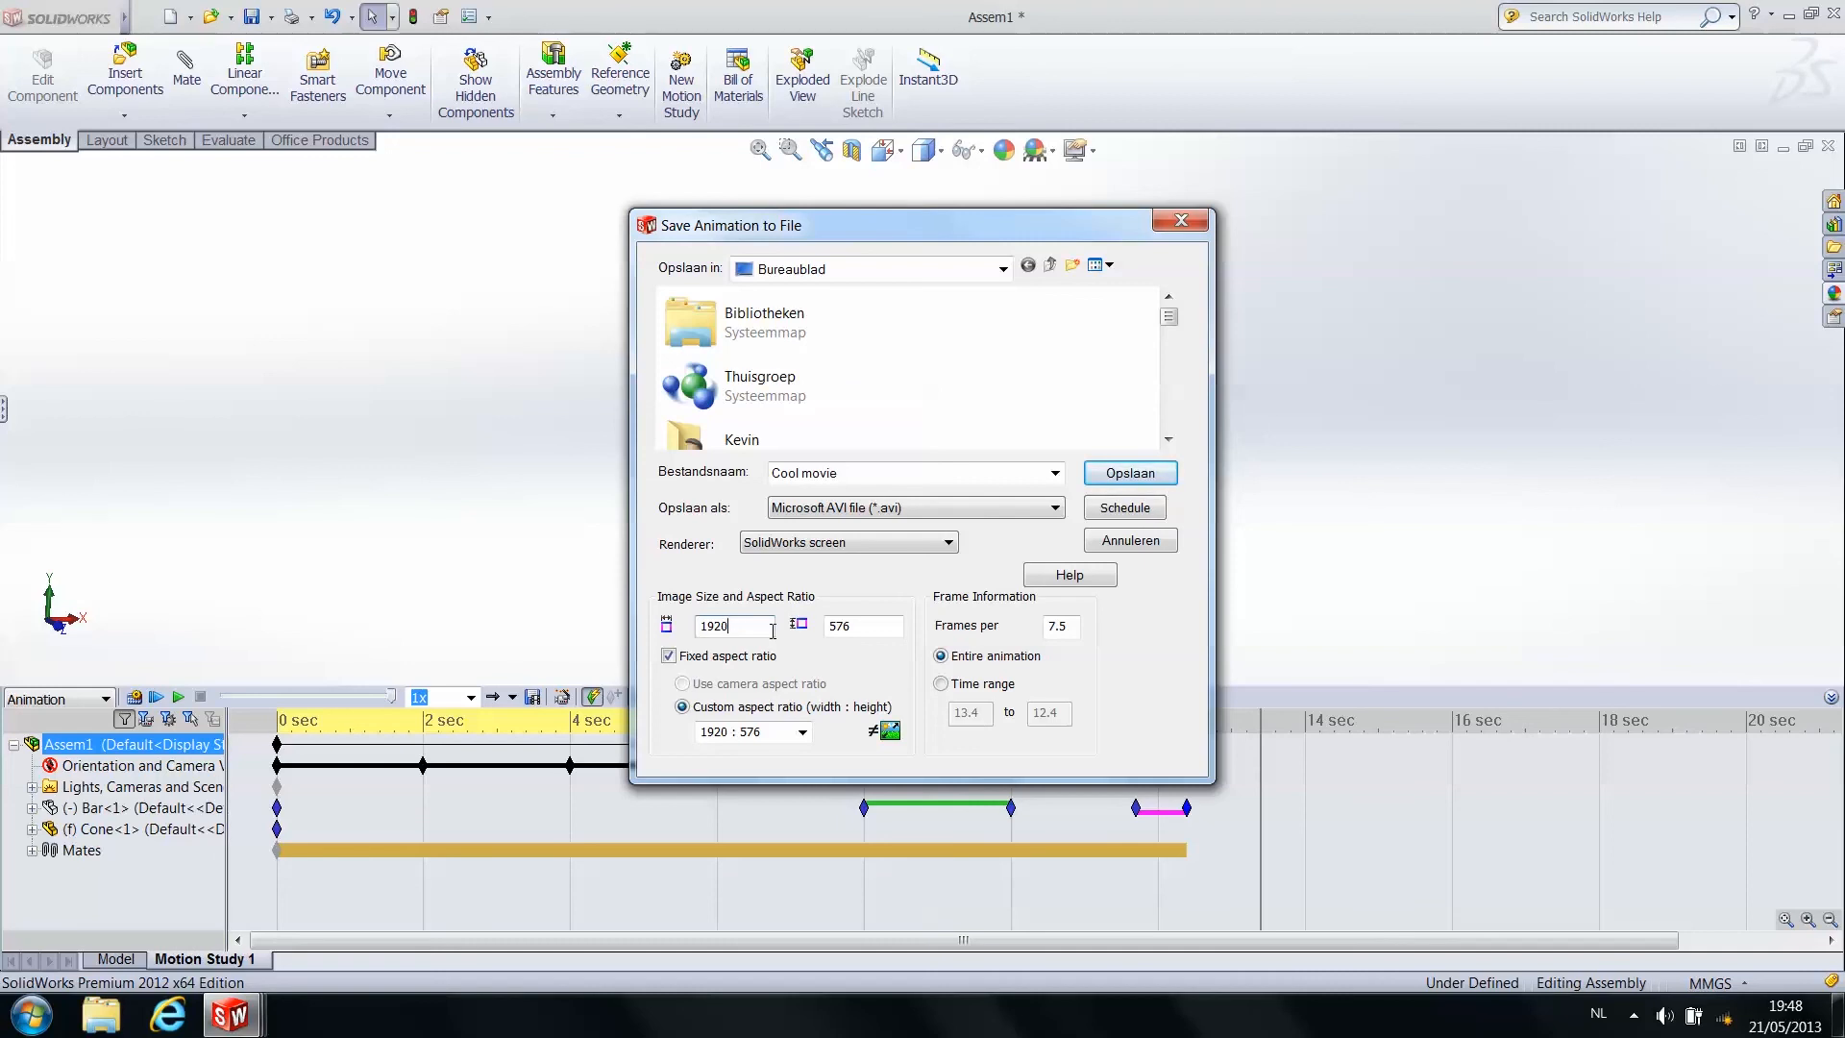
pyautogui.doubleClick(743, 626)
pyautogui.press('Tab')
pyautogui.write('1080')
pyautogui.click(668, 657)
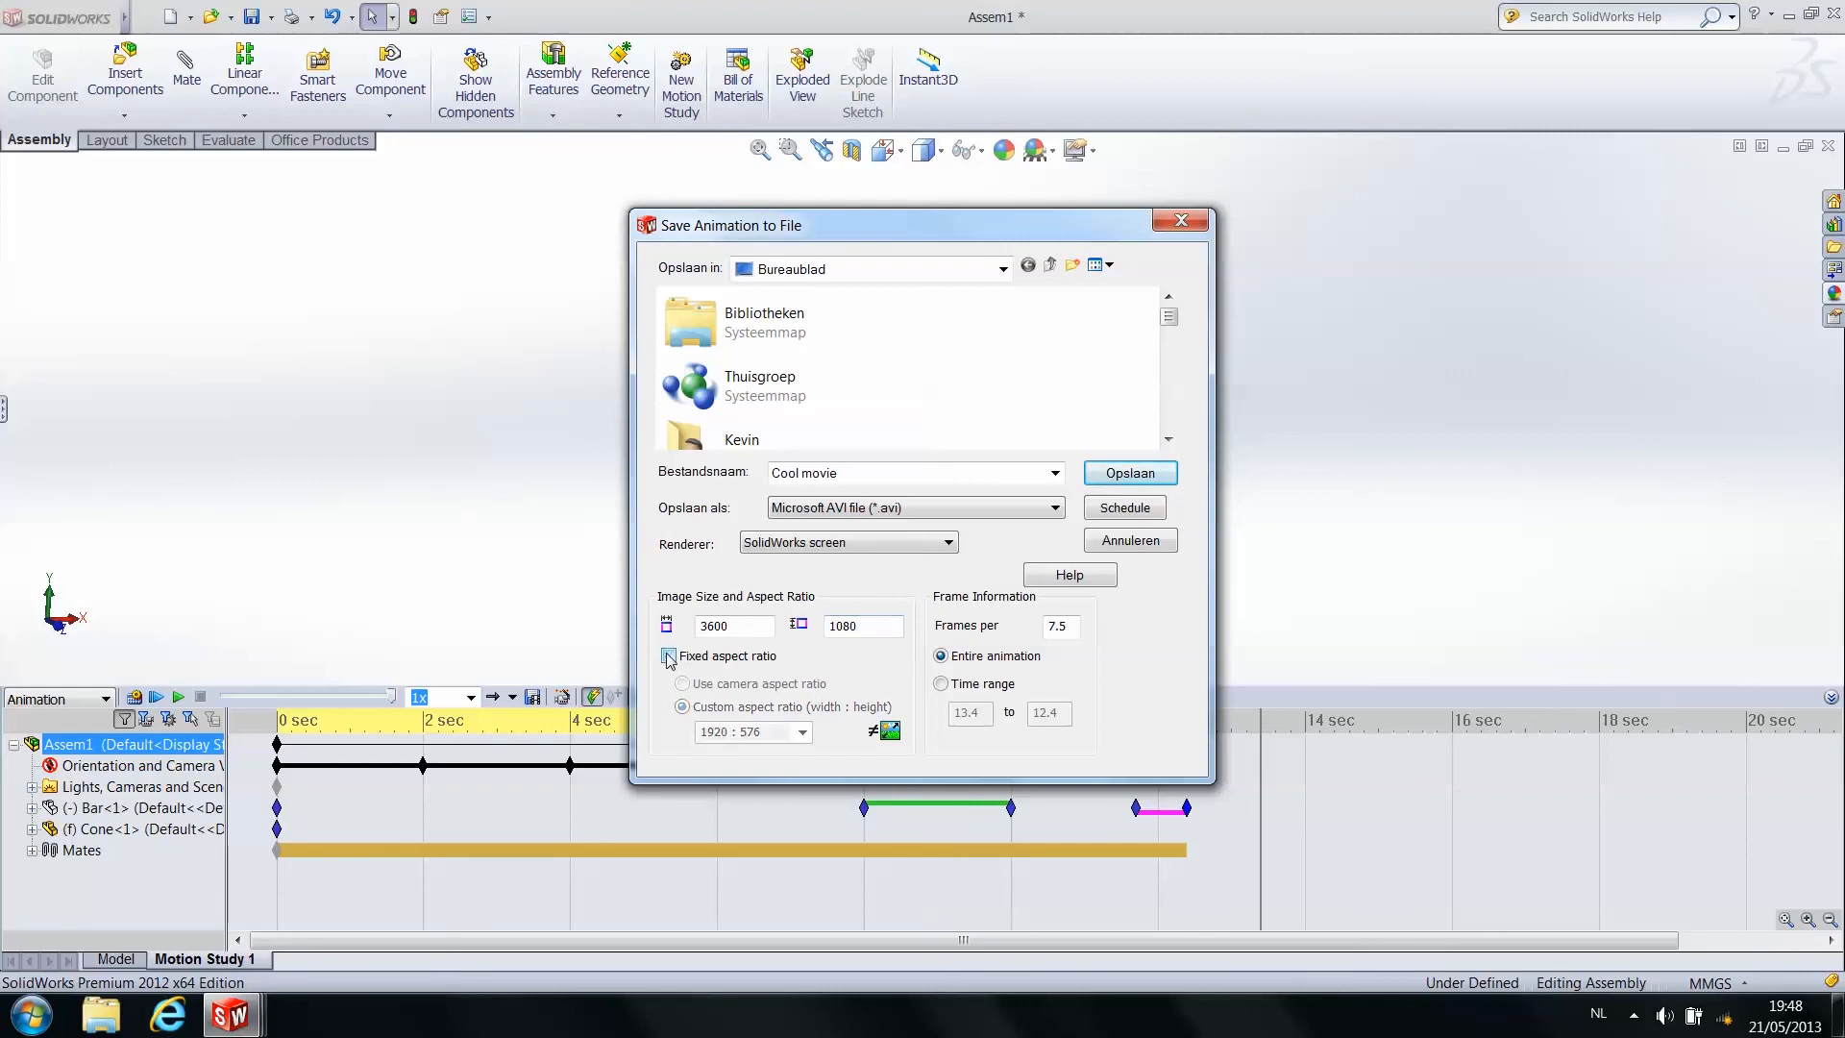
pyautogui.doubleClick(748, 626)
pyautogui.write('1920')
pyautogui.click(835, 632)
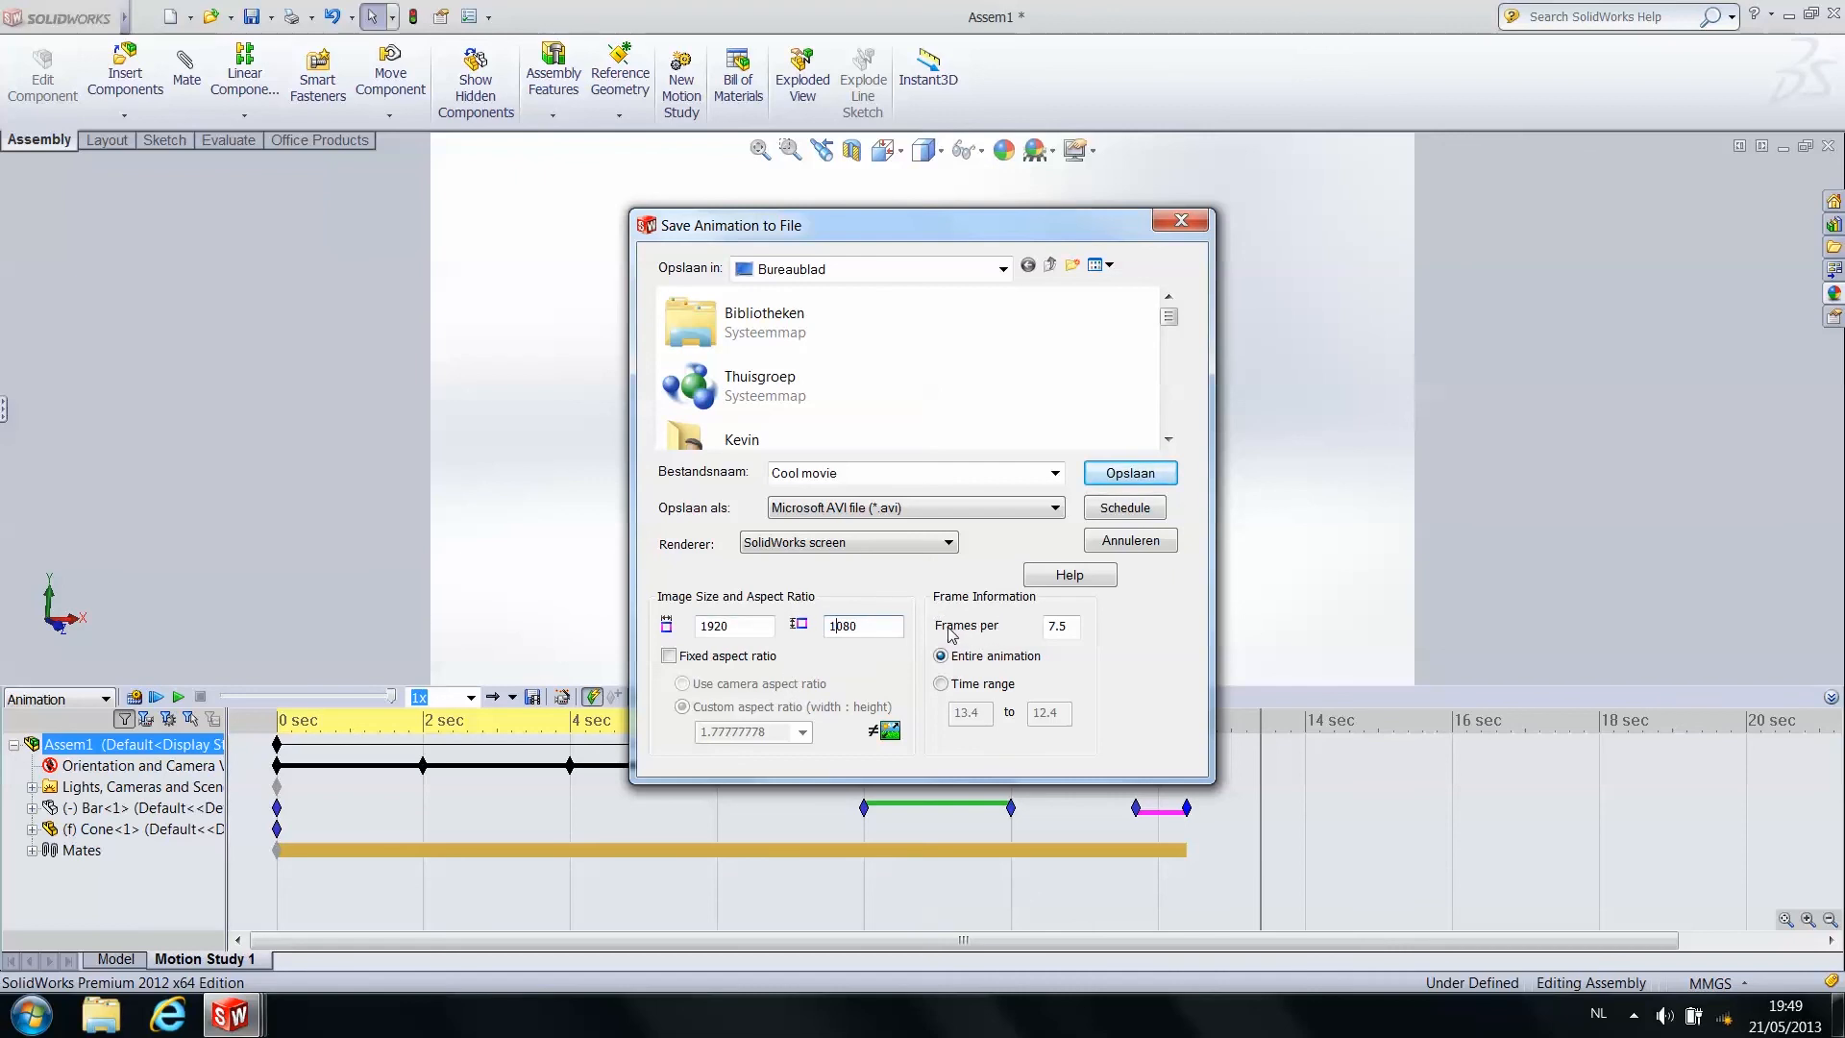
# Set the frame rate to 24 and save the movie with Microsoft Video 1 compression, declining different compression options
pyautogui.moveTo(1047, 626); pyautogui.dragTo(1061, 626)
pyautogui.press('BackSpace')
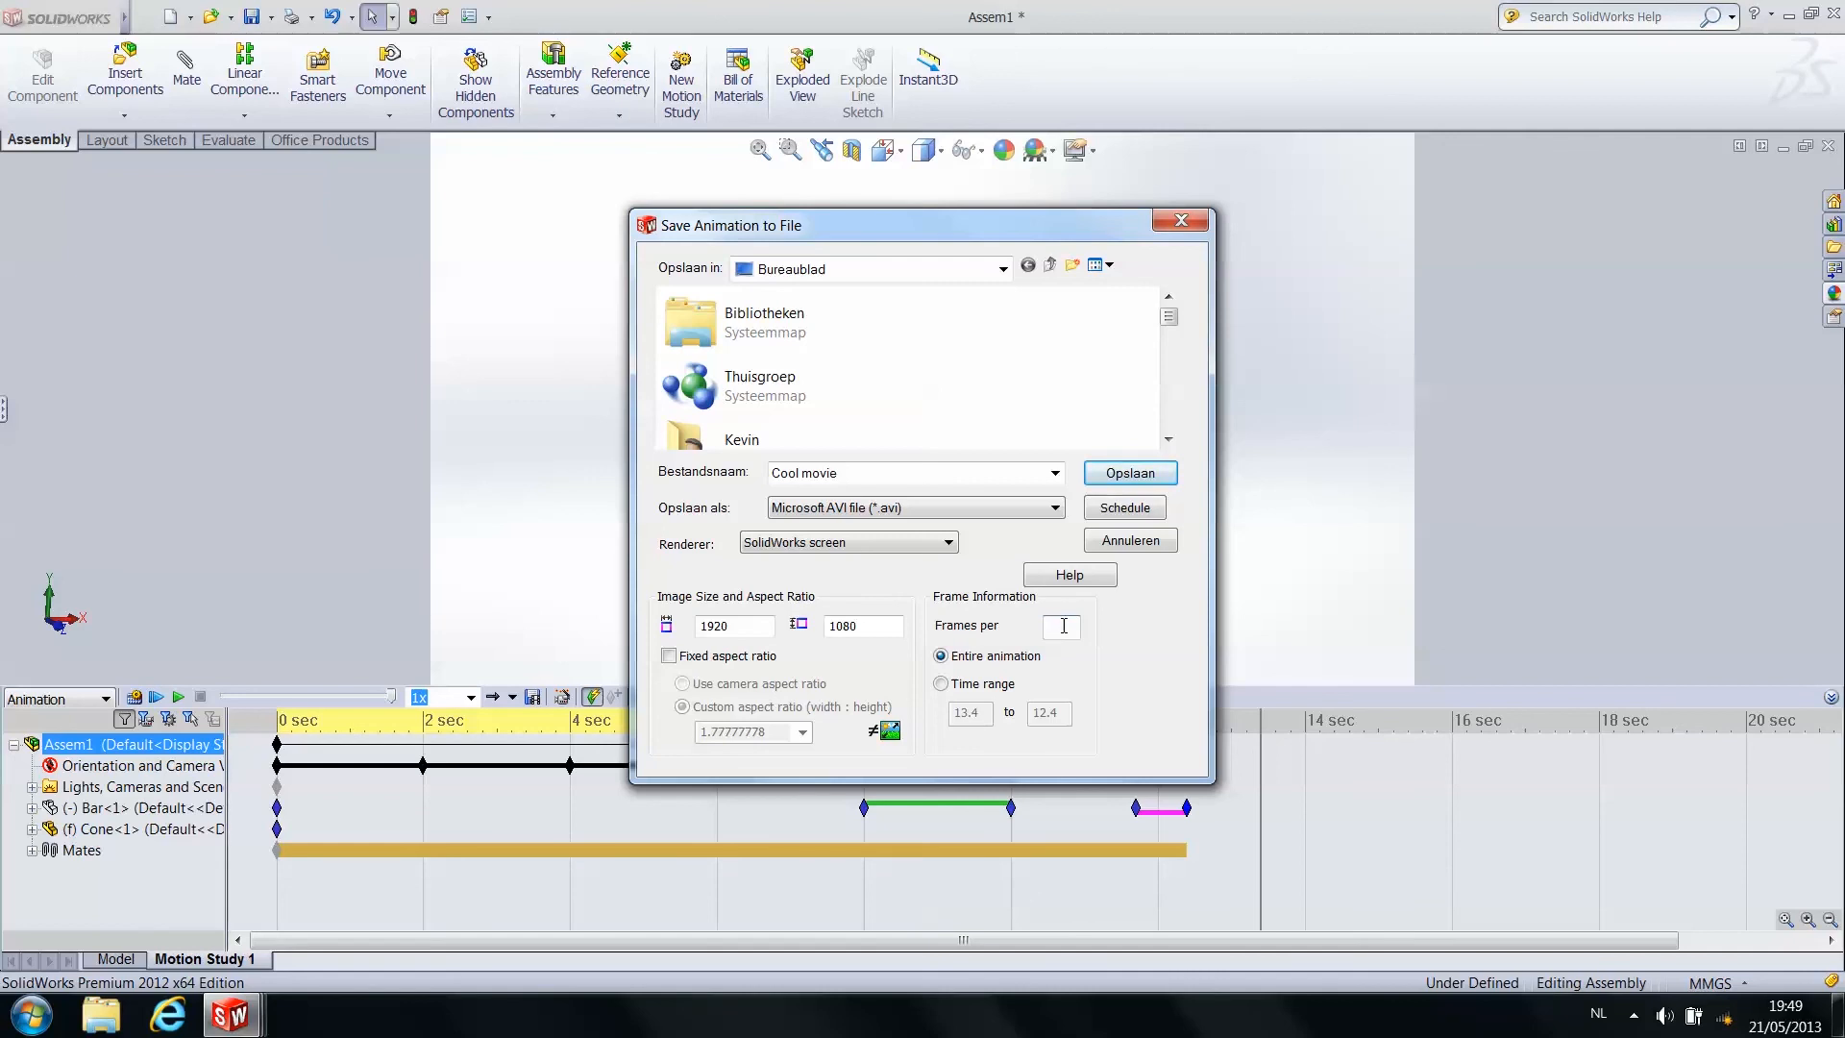
pyautogui.write('24')
pyautogui.click(1118, 482)
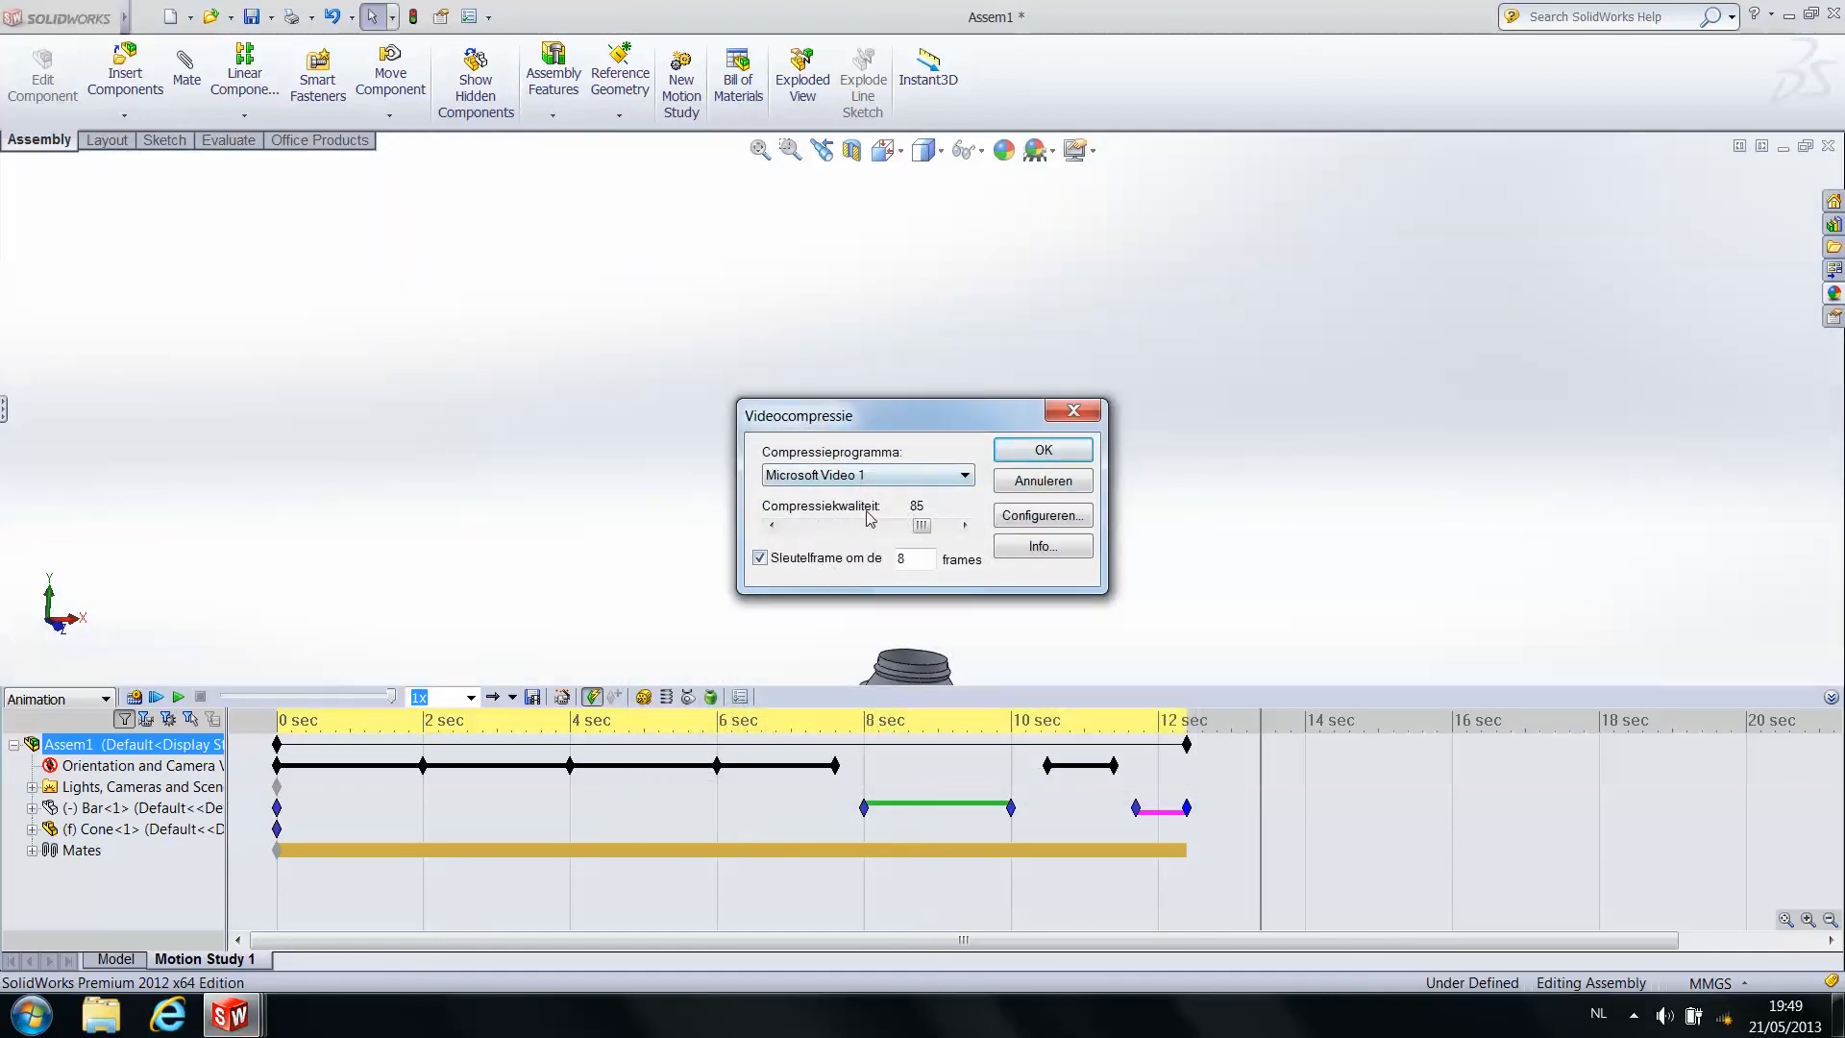
pyautogui.click(1054, 451)
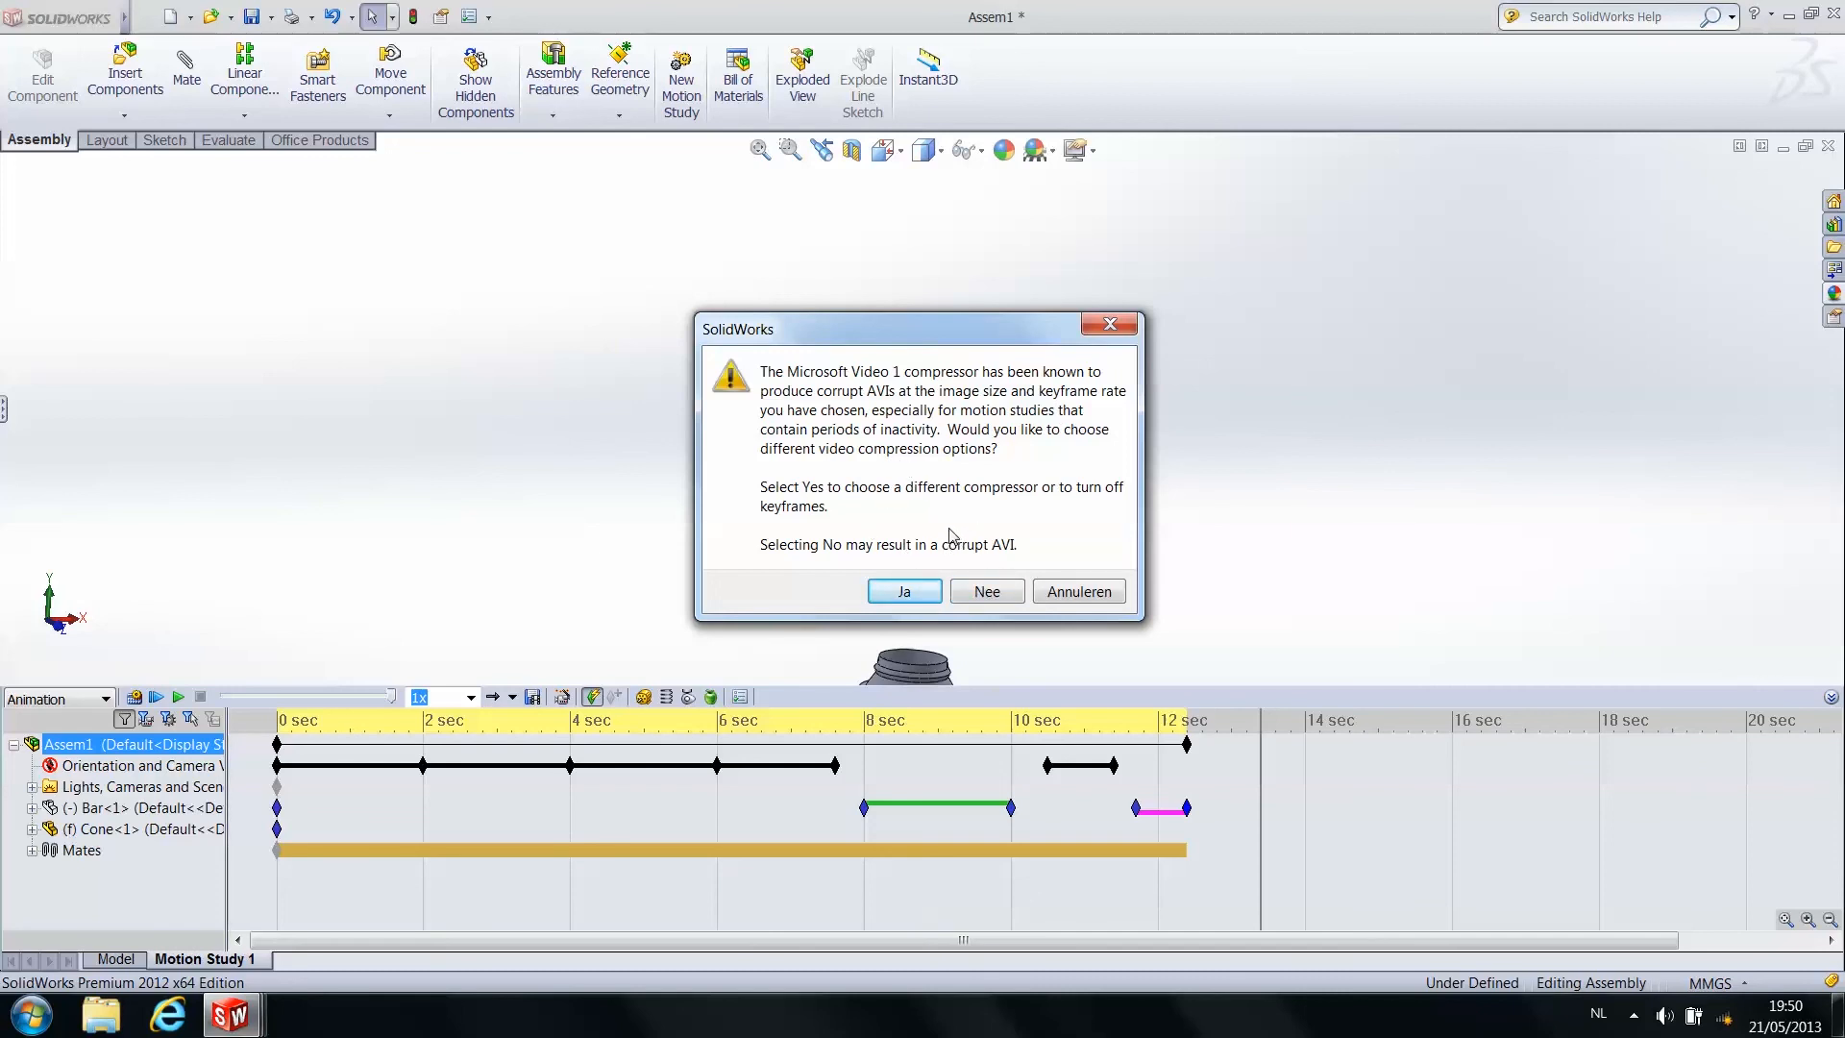
pyautogui.click(989, 592)
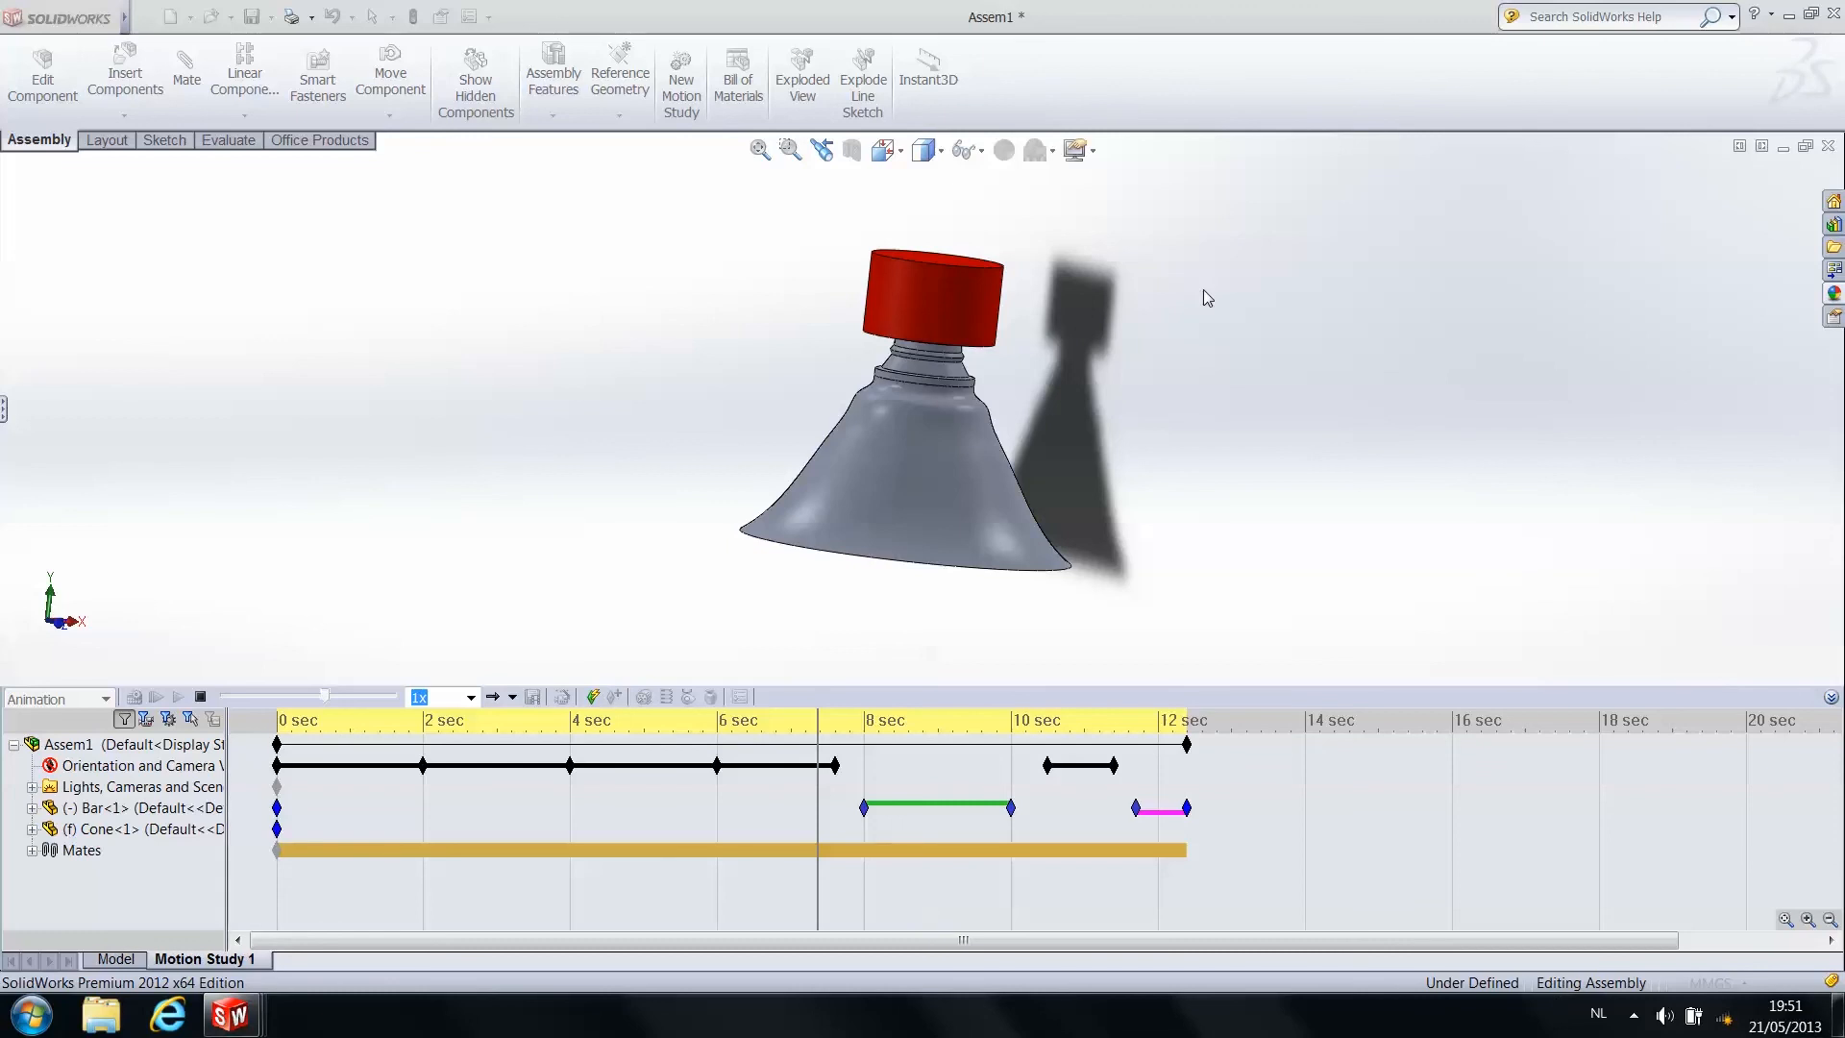
# Check the desktop for the Cool movie file, and return to the Assem1 window to follow the export
pyautogui.click(1789, 16)
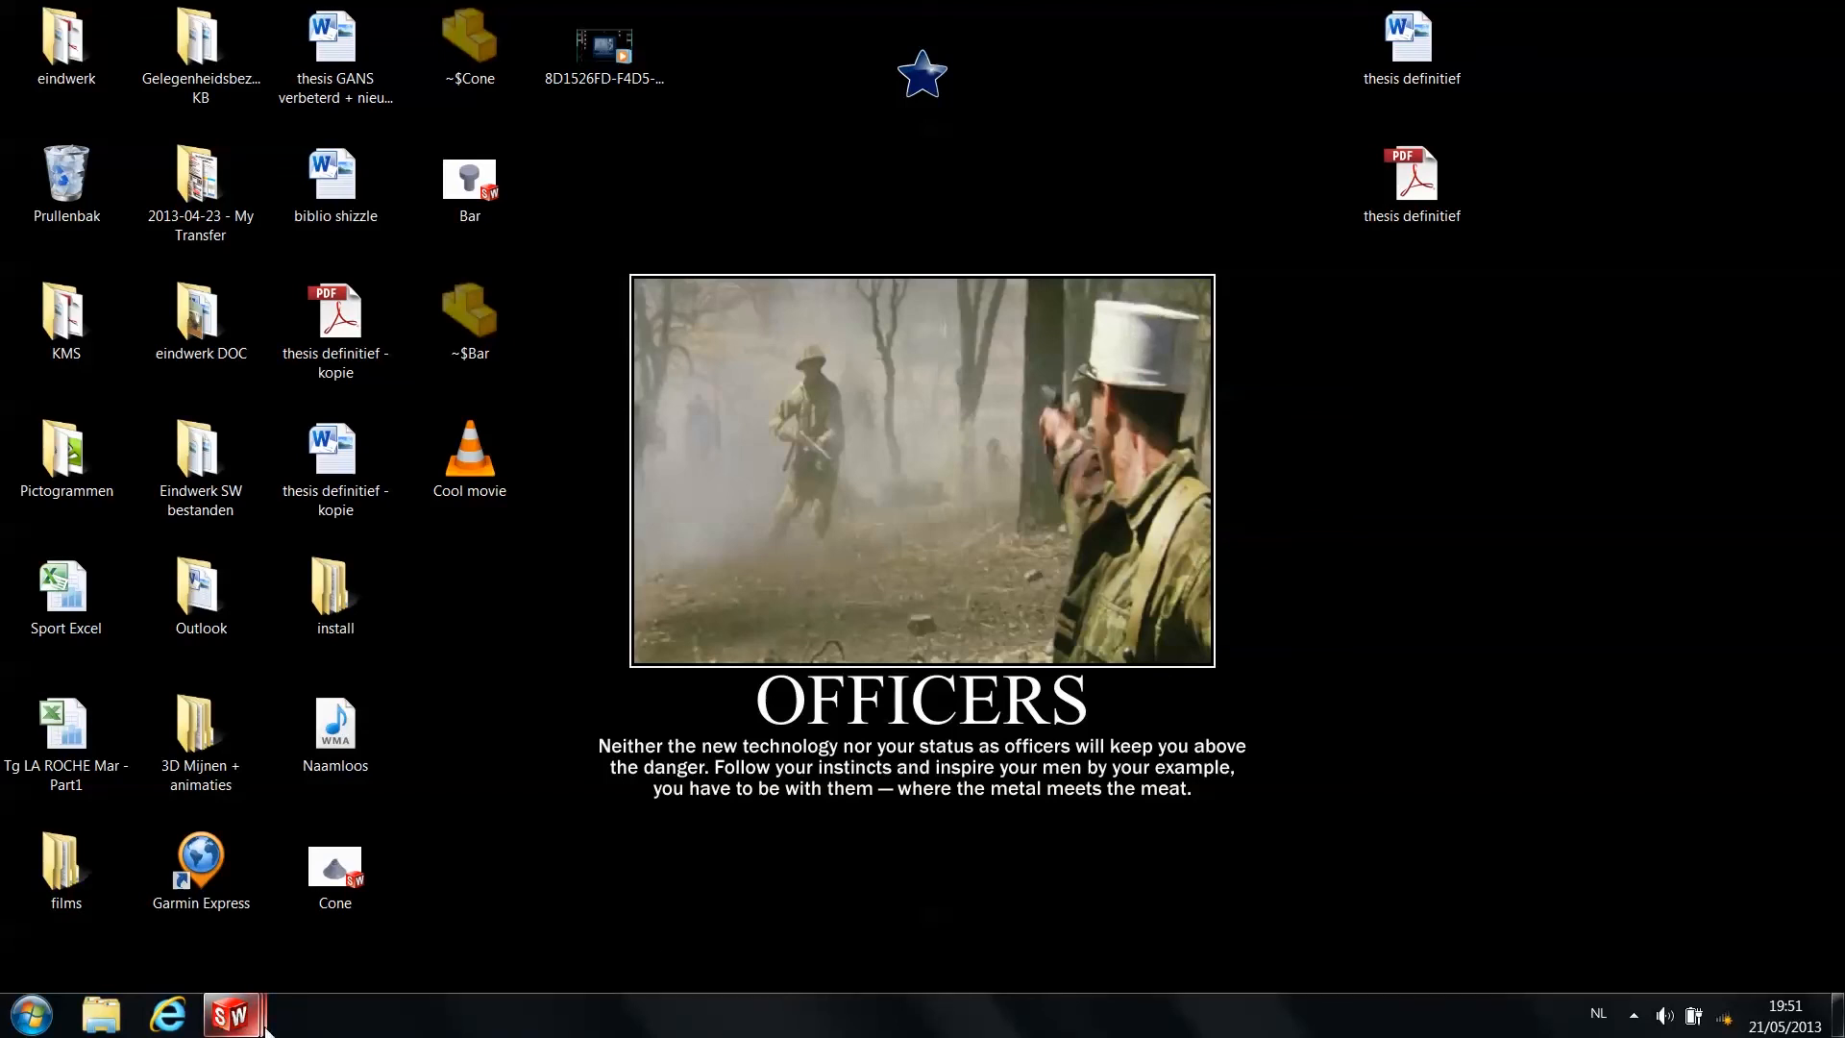
pyautogui.click(480, 478)
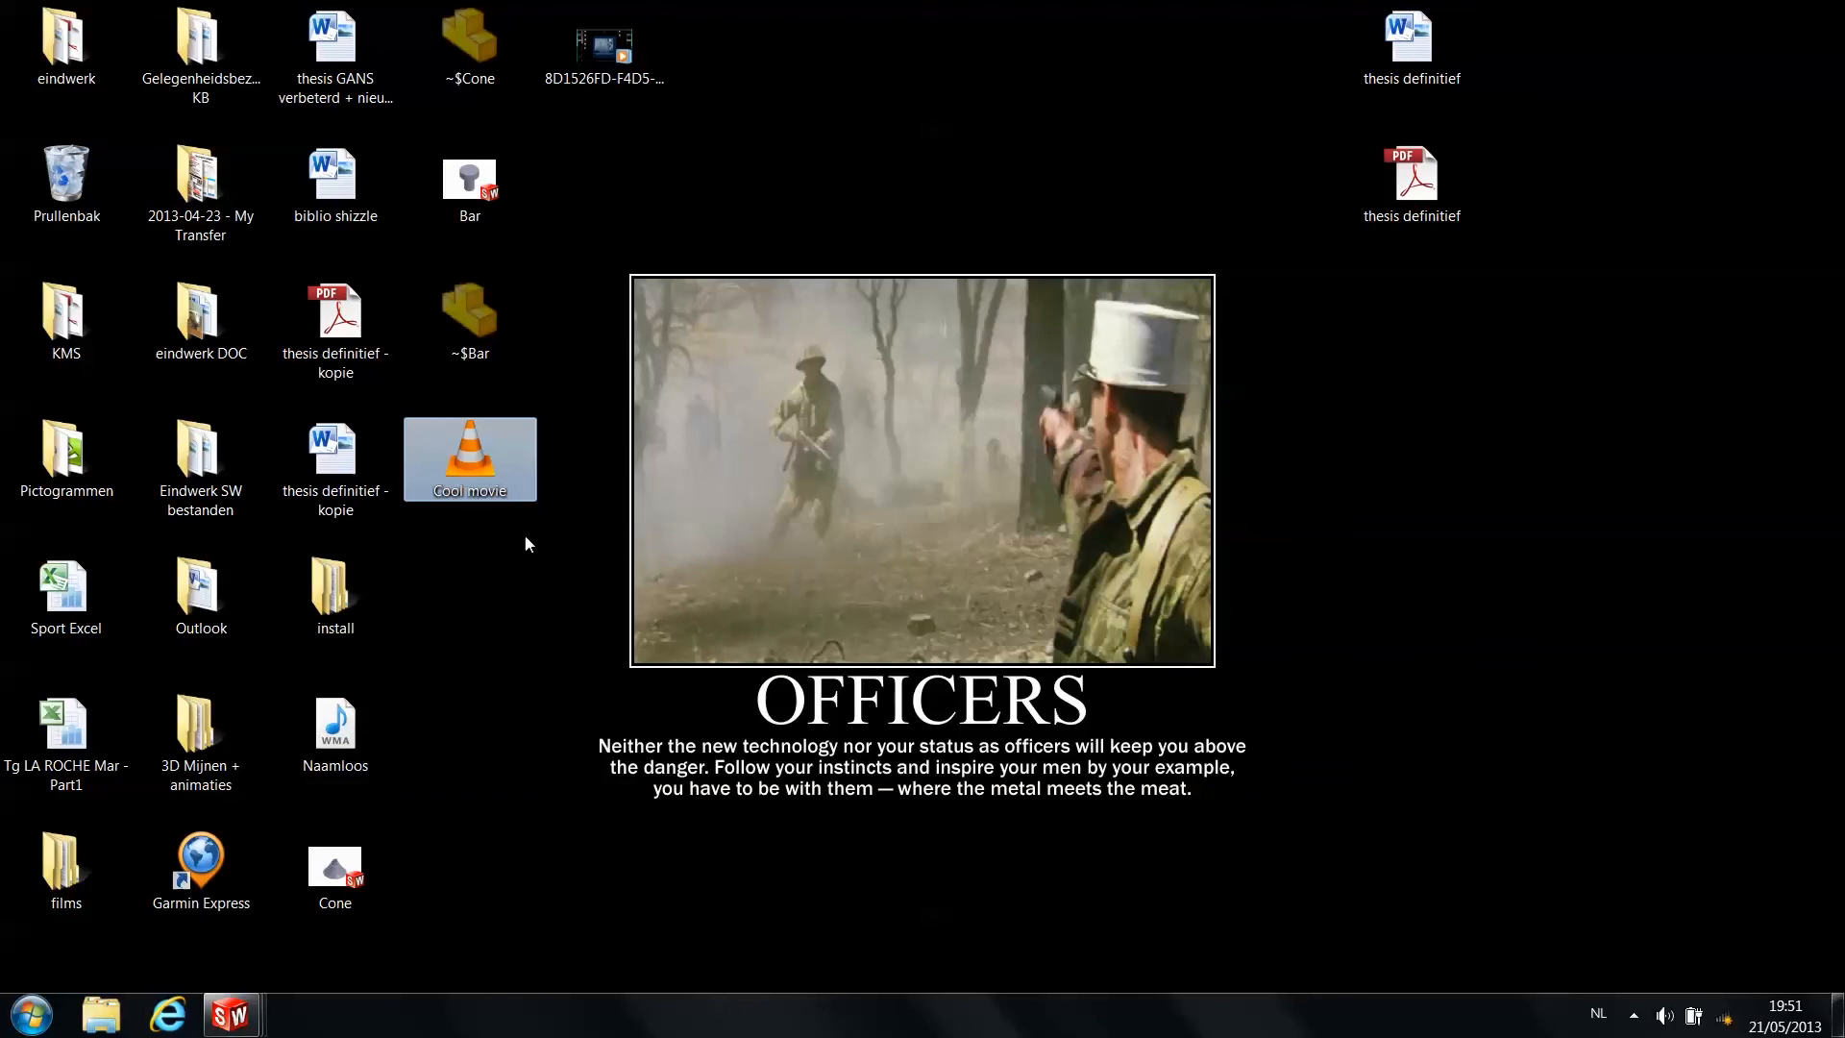
pyautogui.click(1635, 1017)
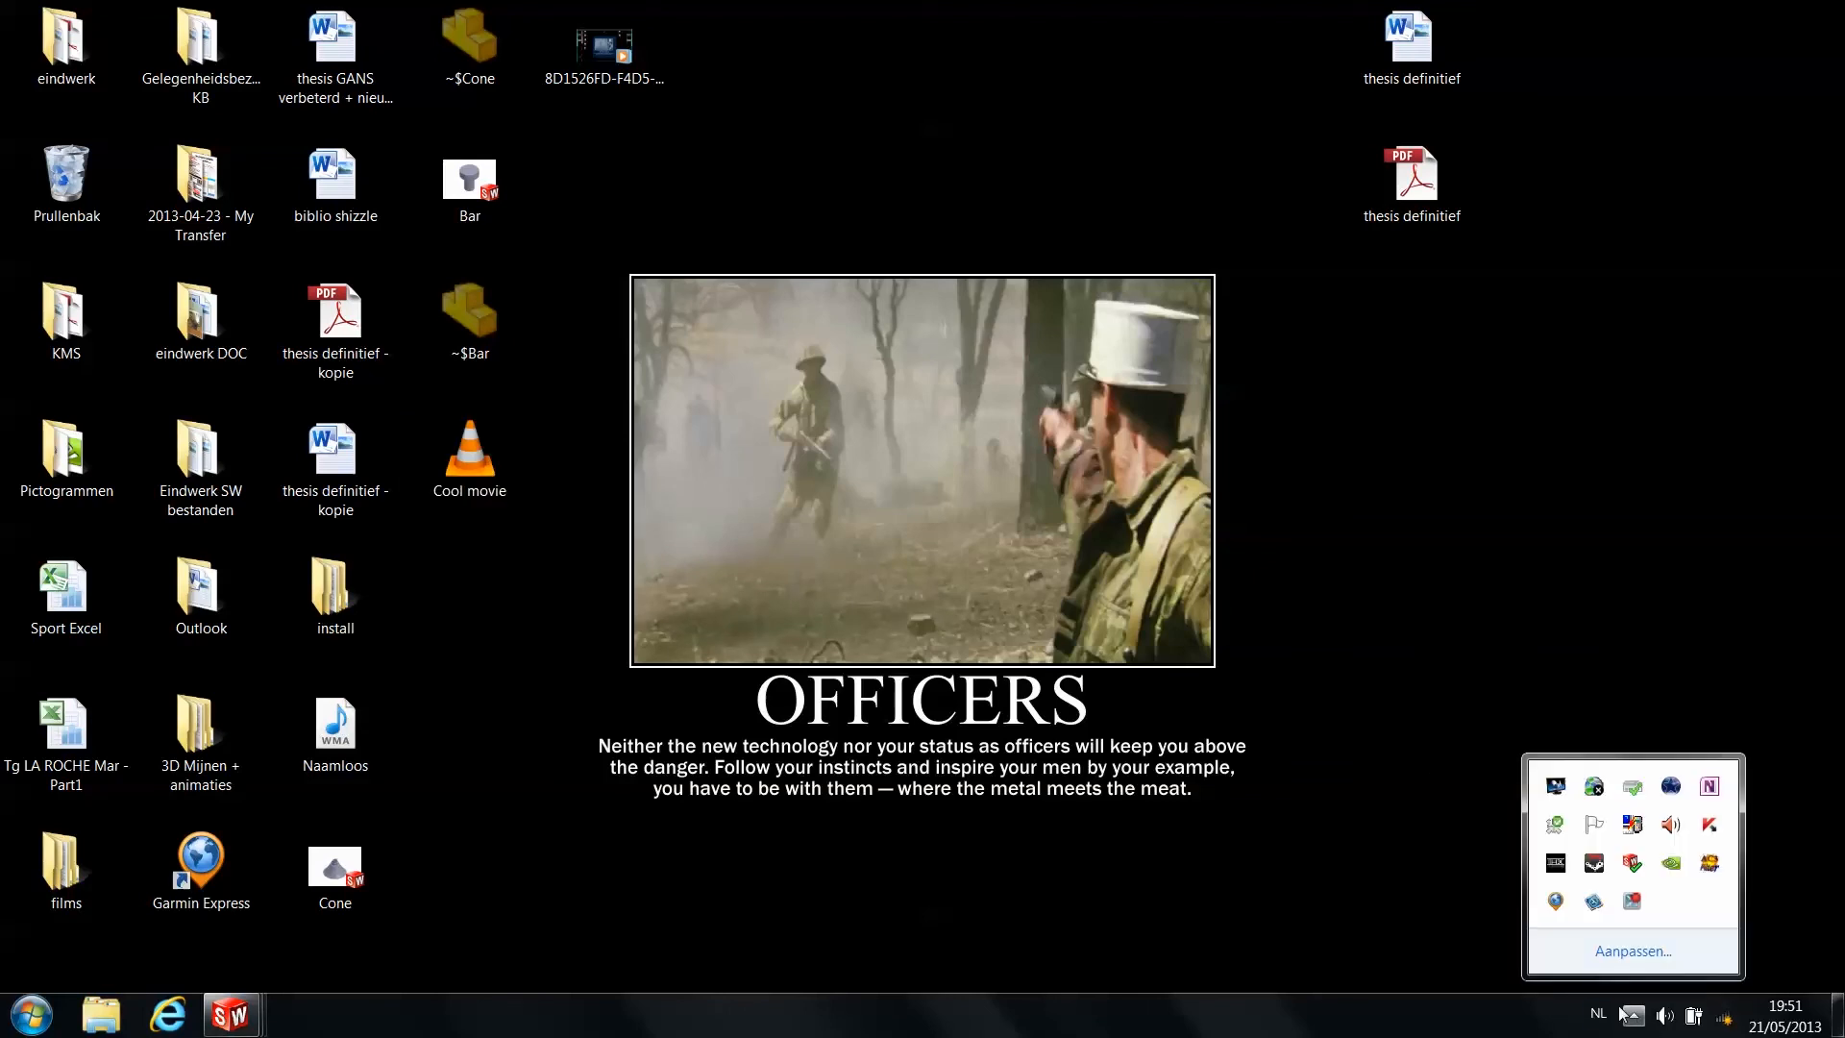
pyautogui.click(1624, 1015)
pyautogui.moveTo(231, 1014)
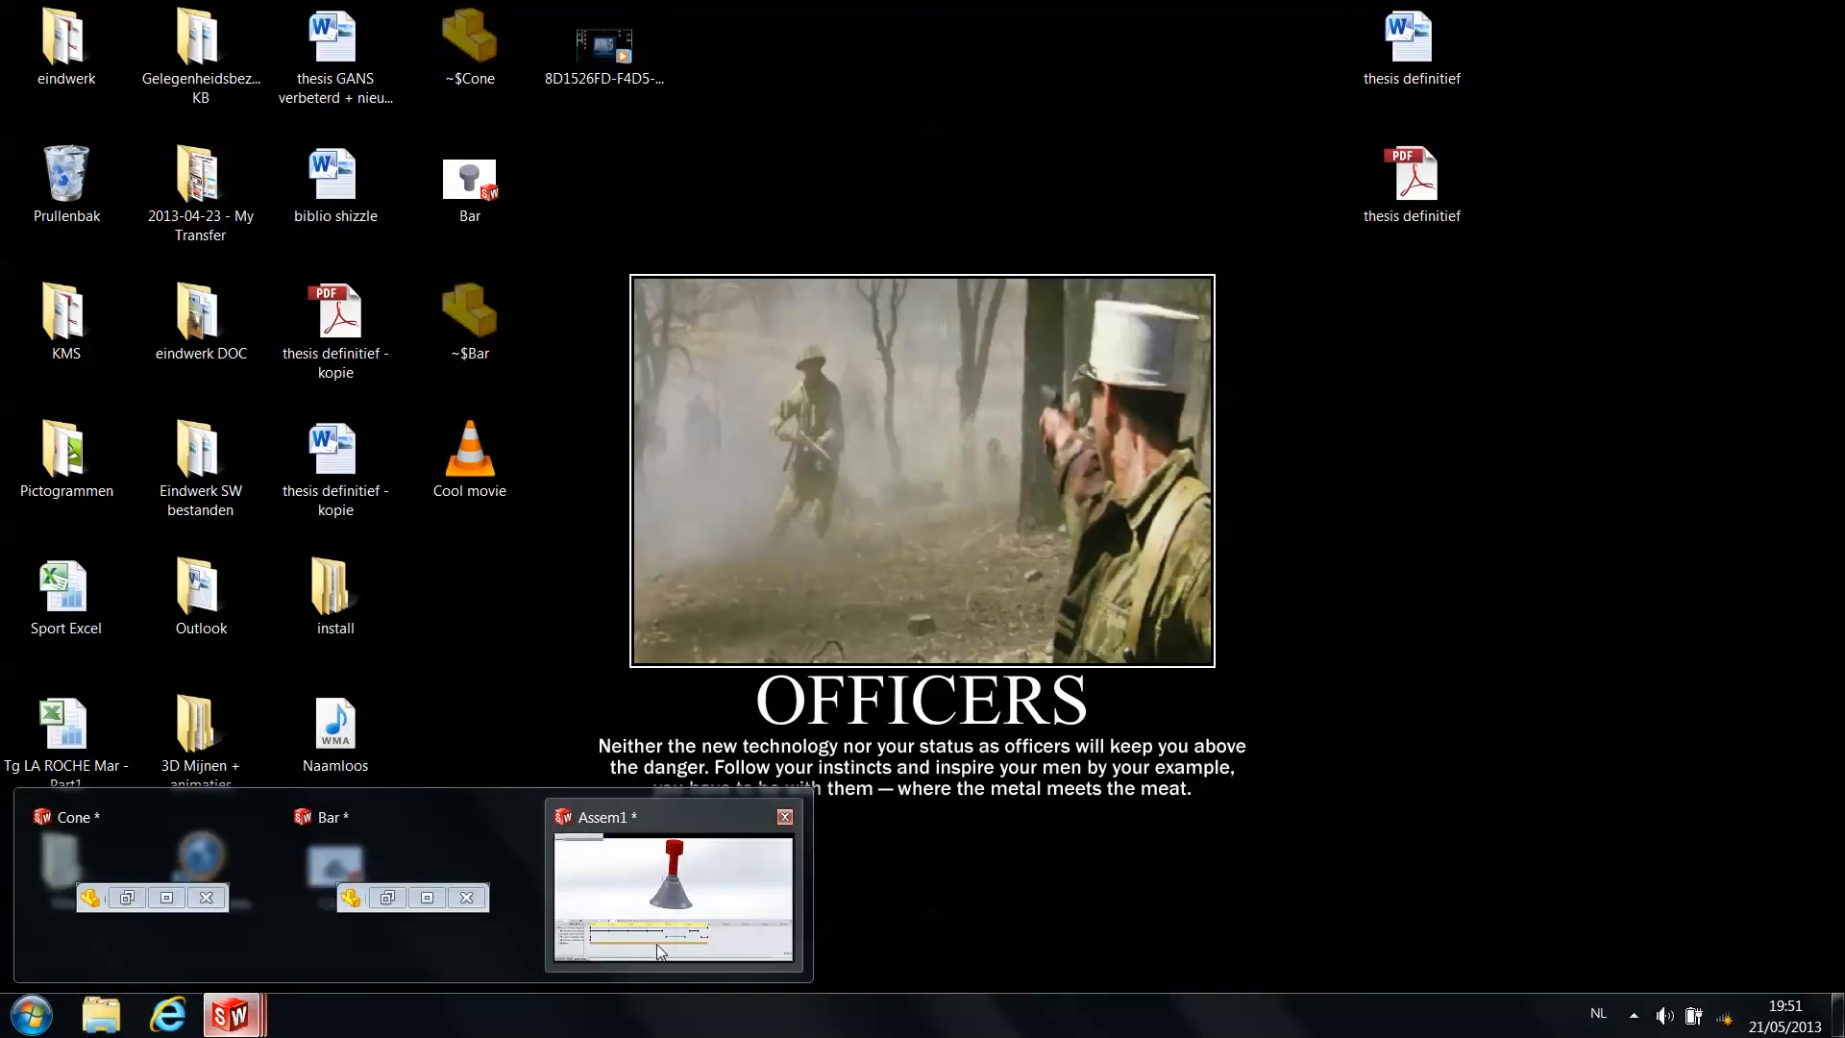
pyautogui.moveTo(720, 931)
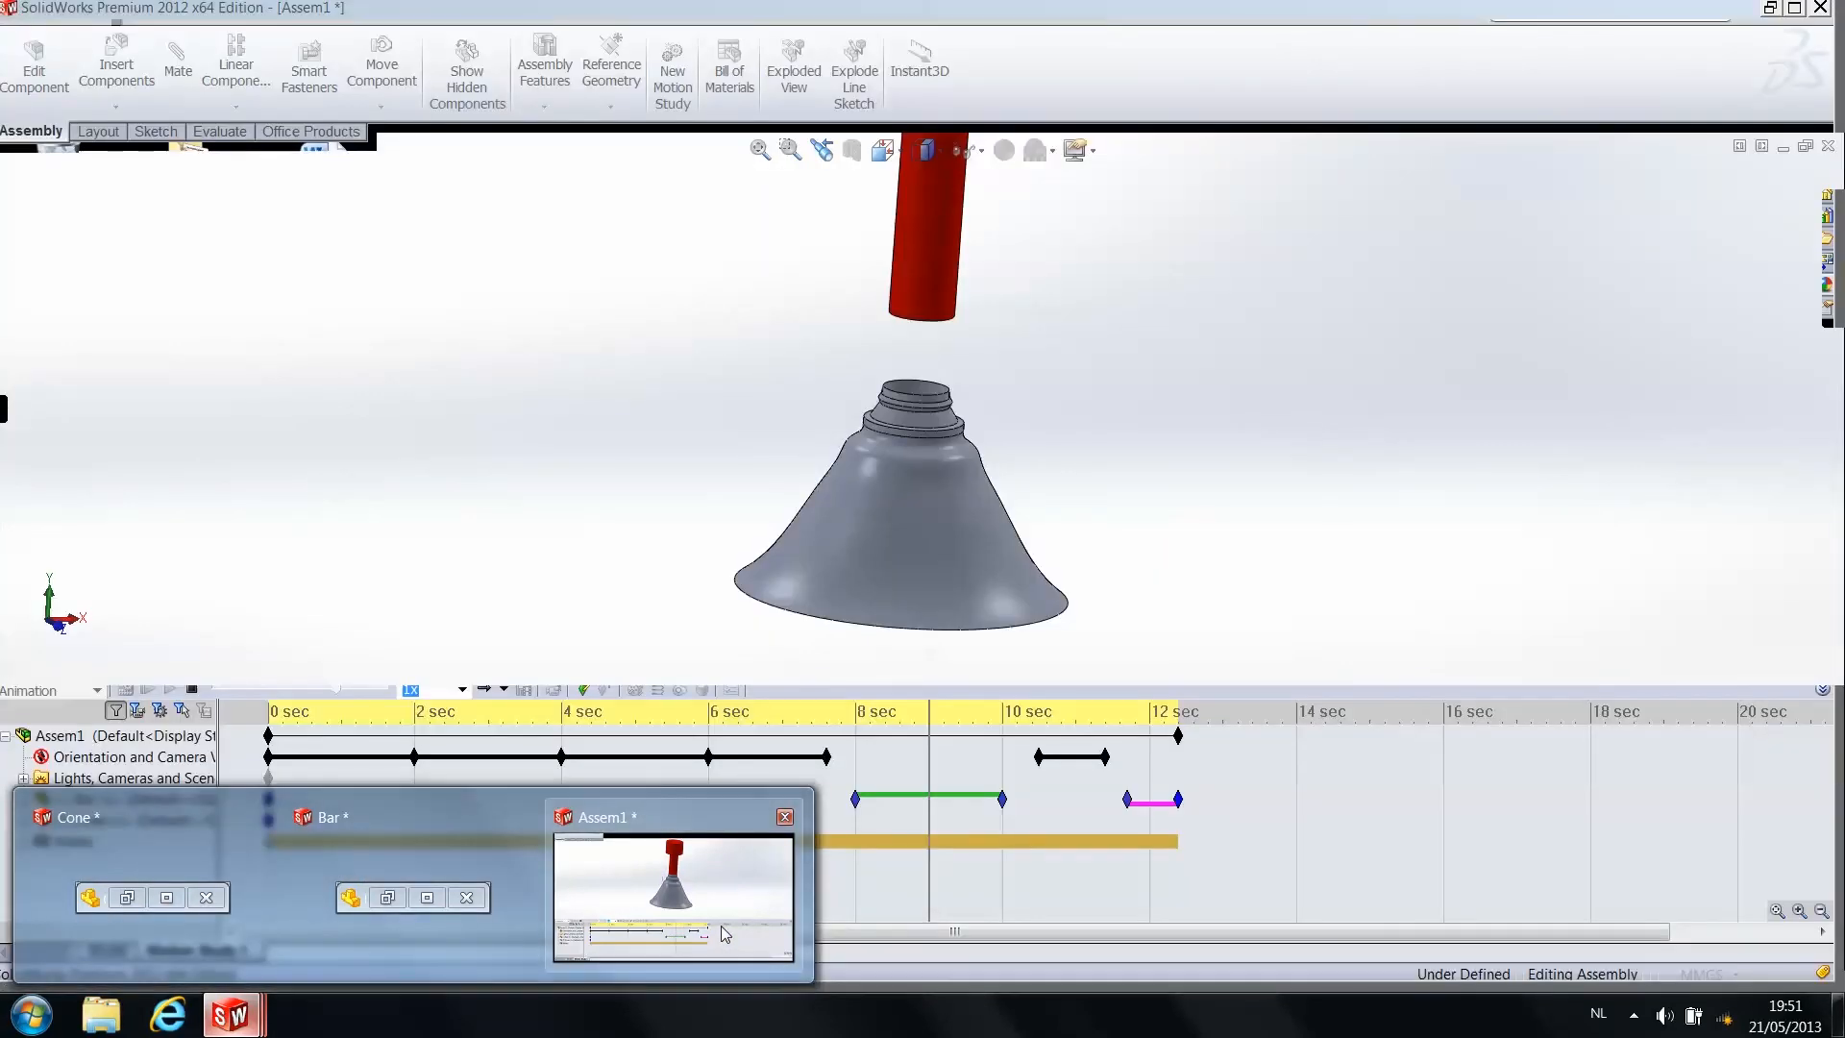
pyautogui.click(722, 932)
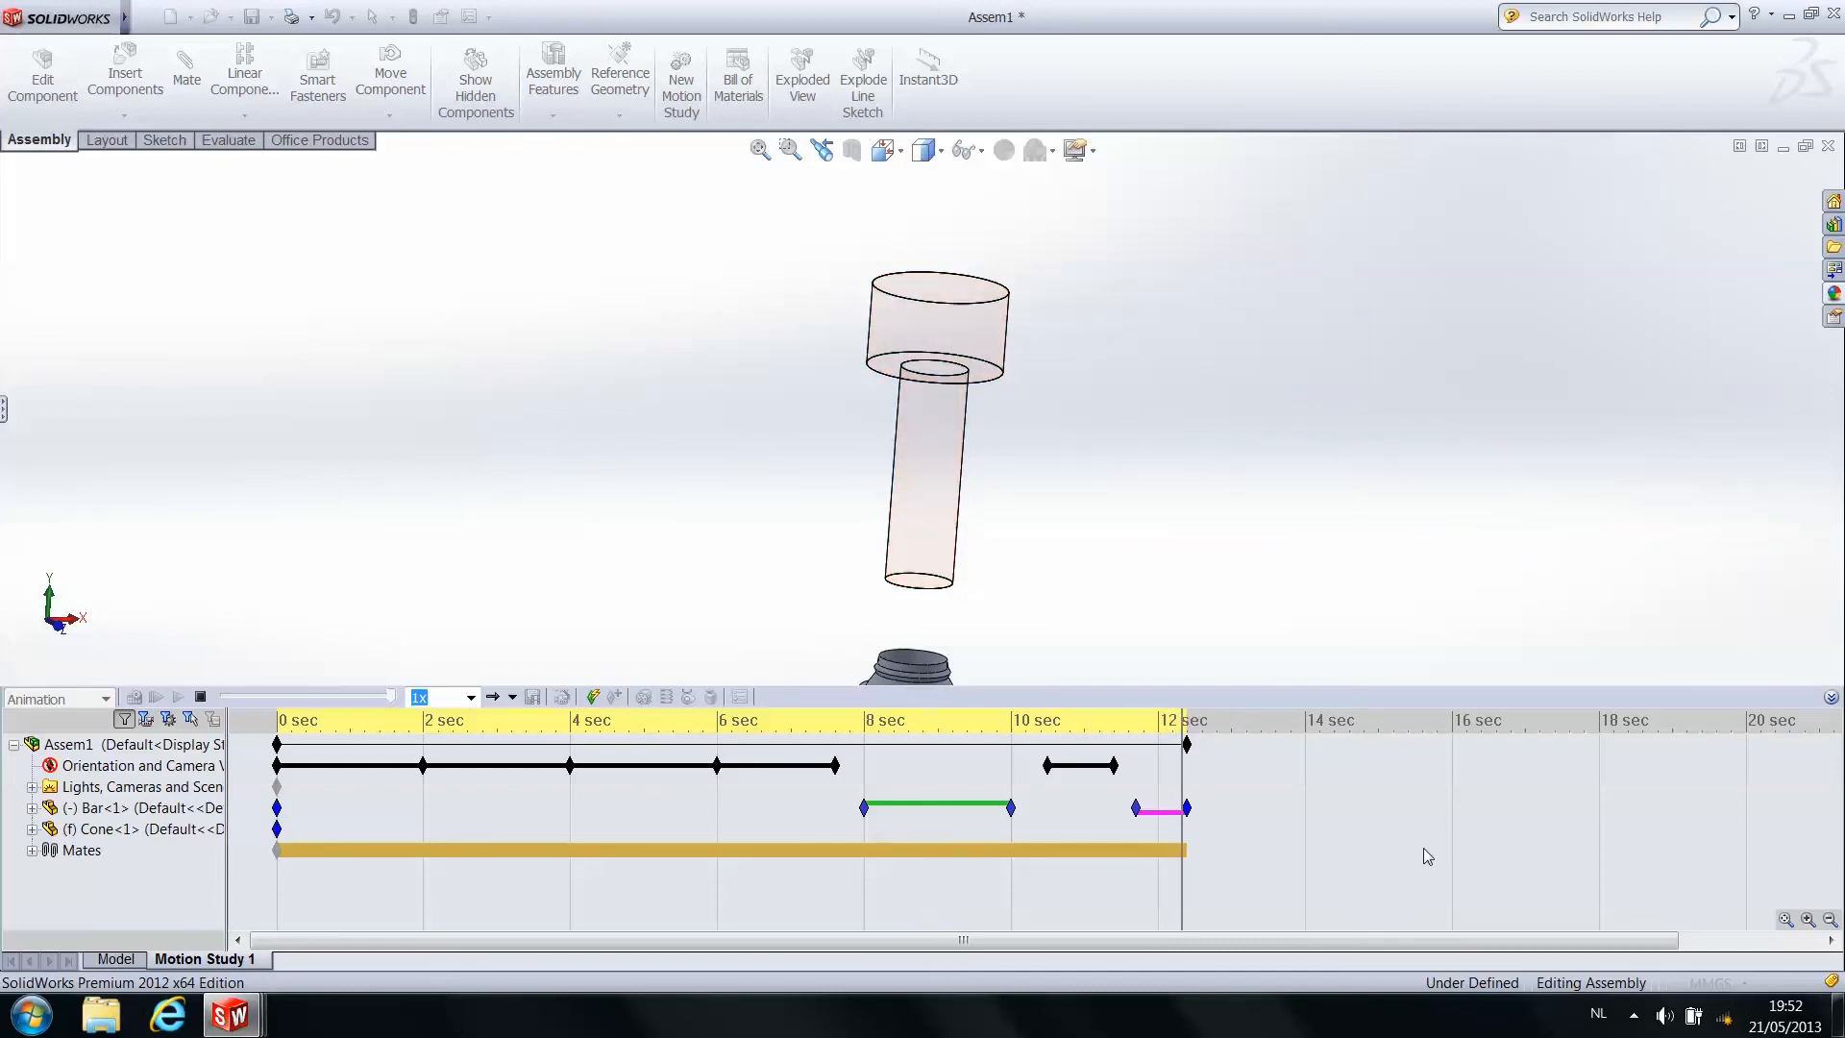
# Play the exported Cool movie from the desktop in VLC media player
pyautogui.click(1837, 1015)
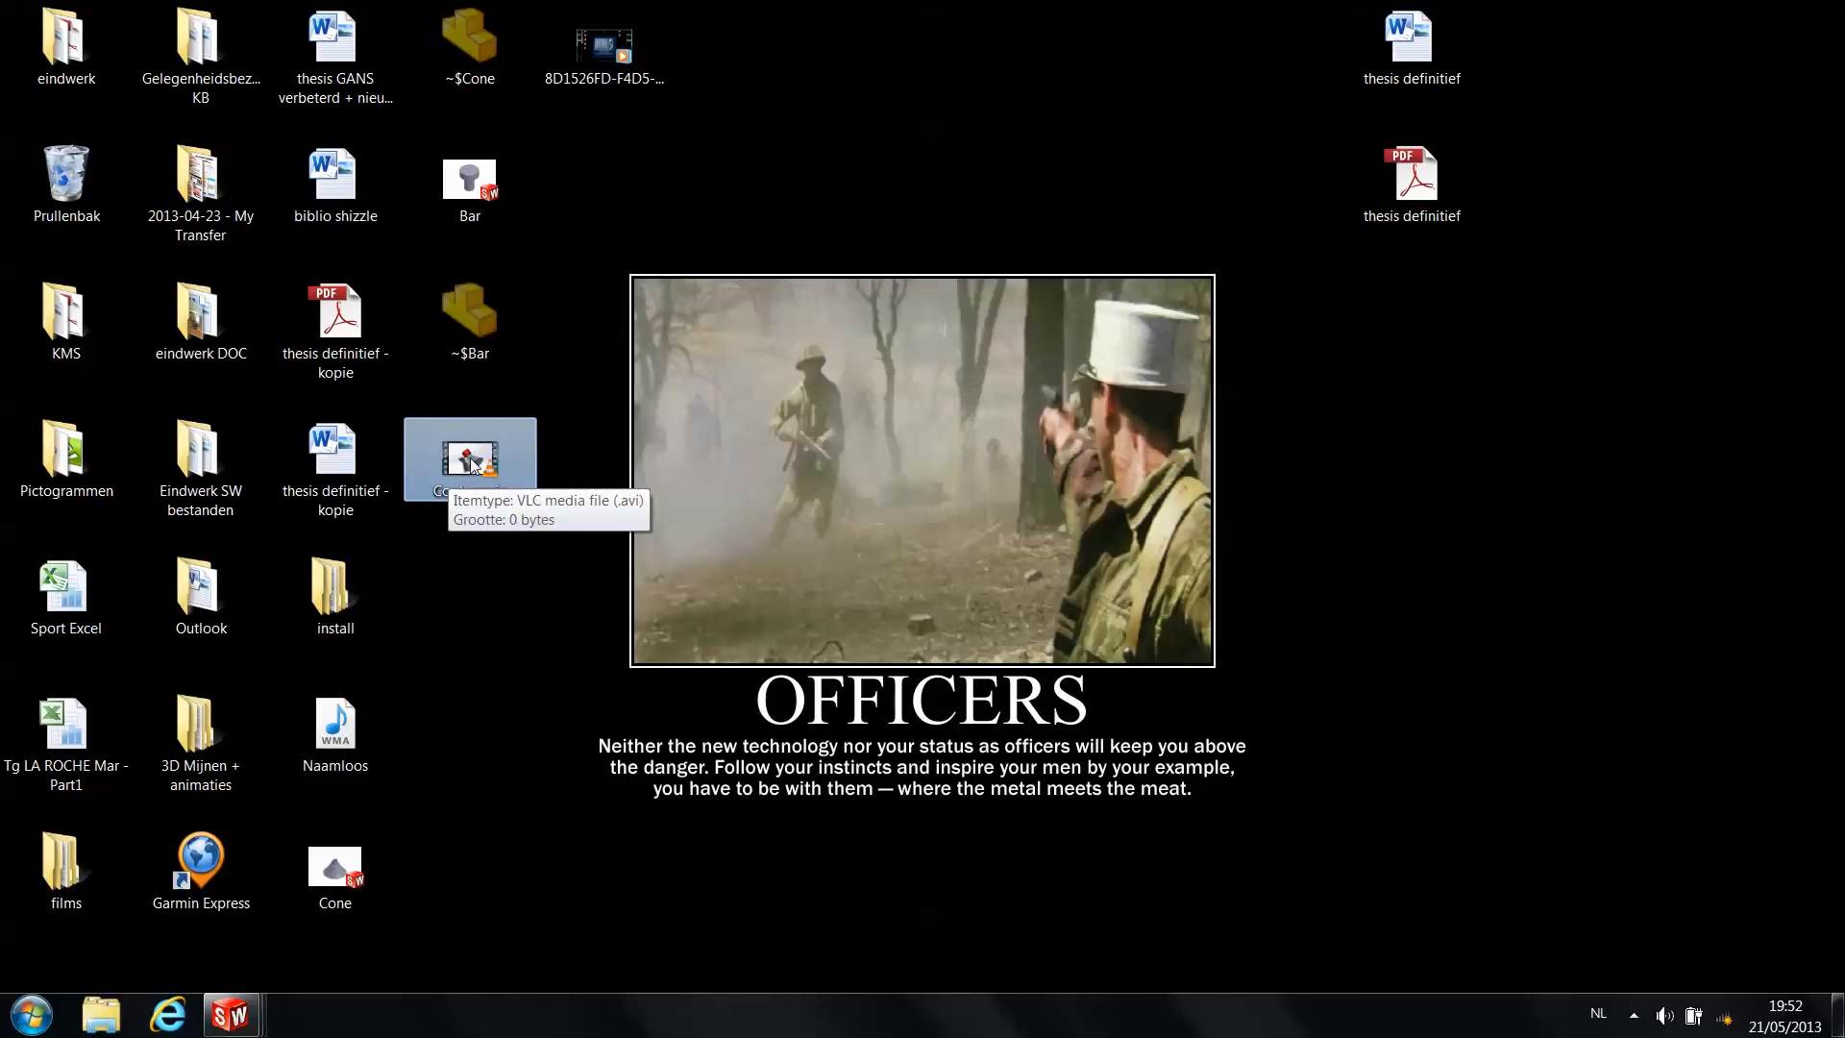
pyautogui.doubleClick(472, 461)
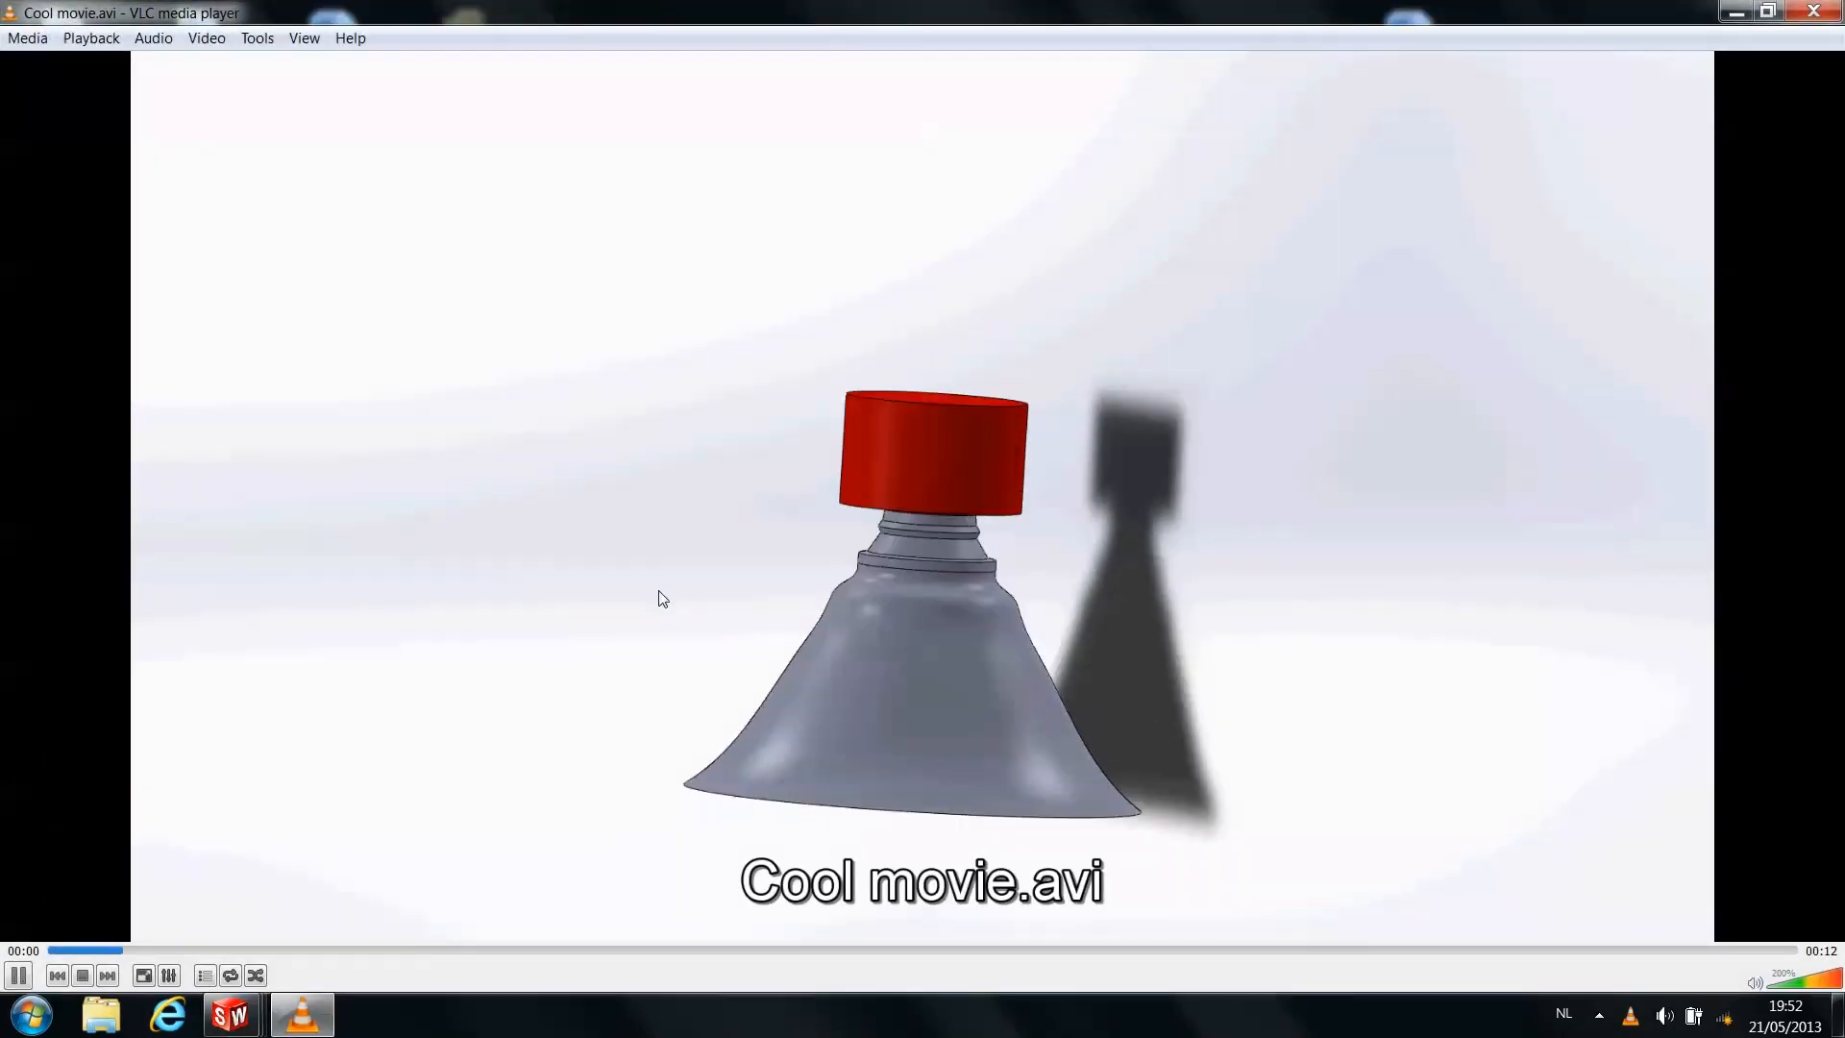
# Watch Cool movie full screen in VLC media player, and return to the Assem1 motion study in SolidWorks
pyautogui.doubleClick(659, 591)
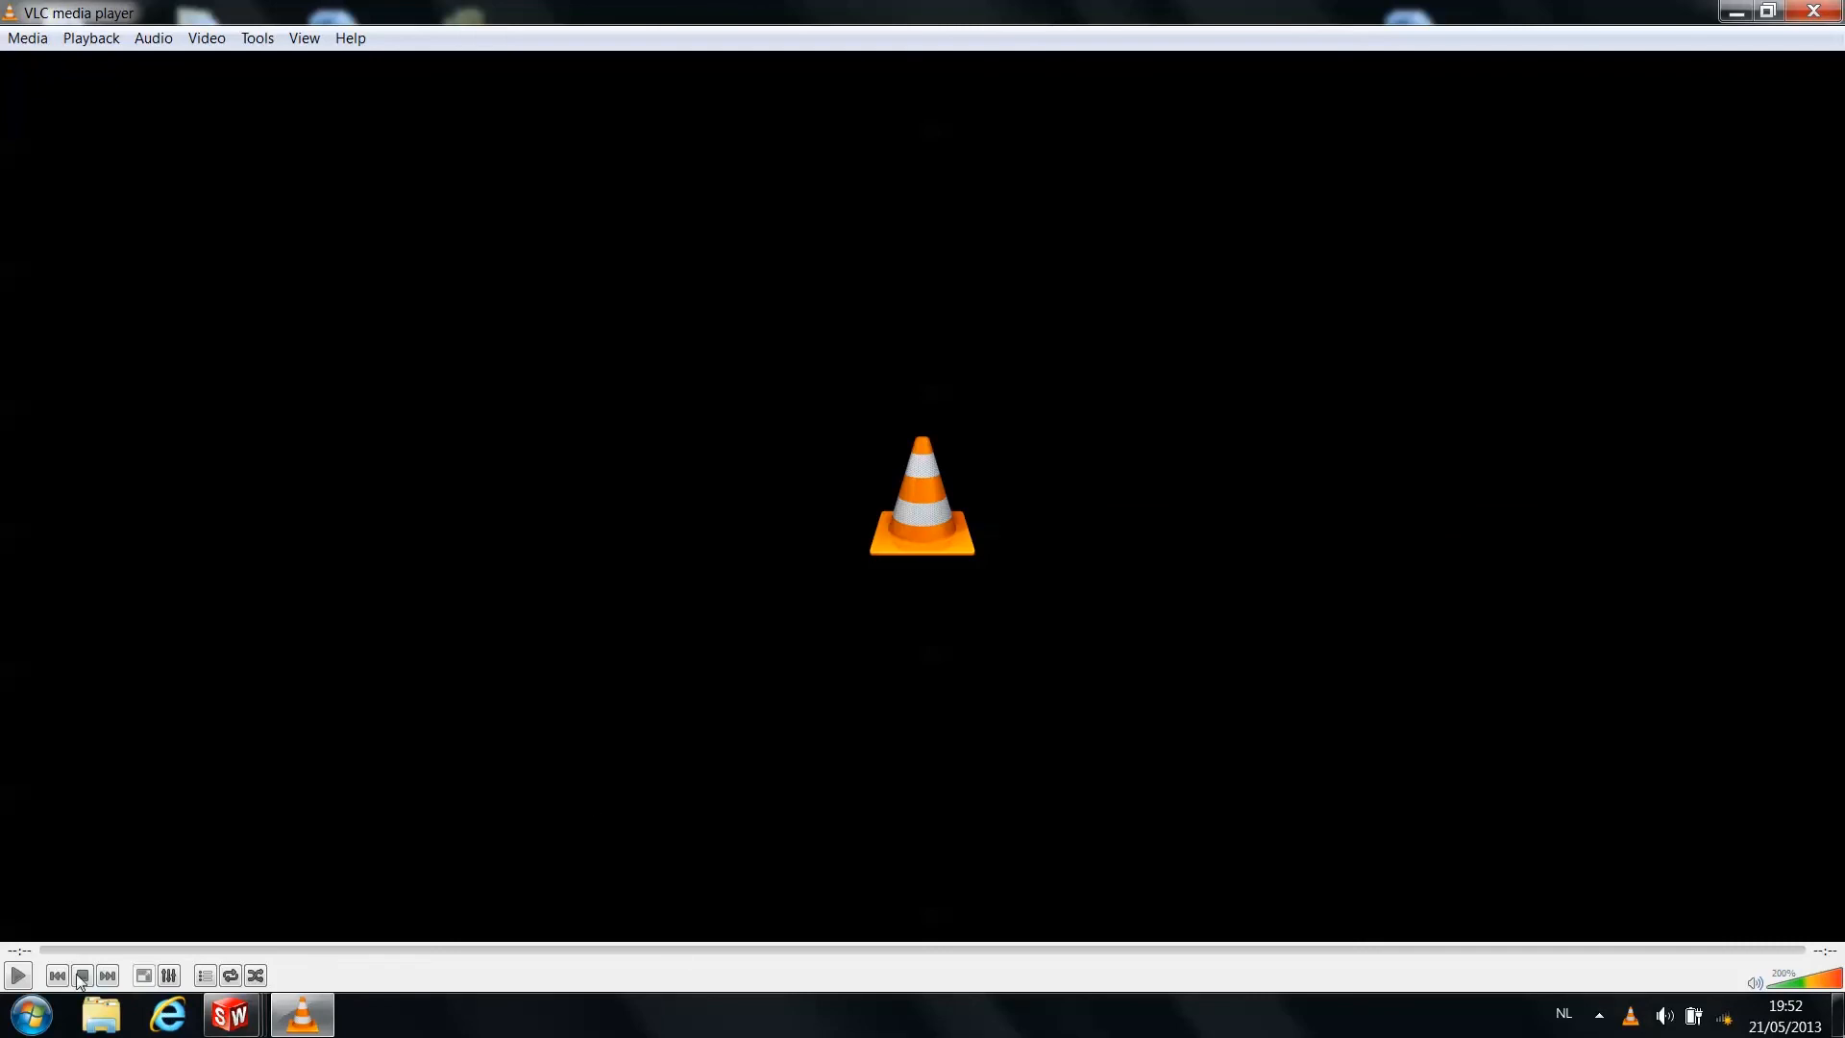
pyautogui.click(231, 1015)
pyautogui.click(631, 885)
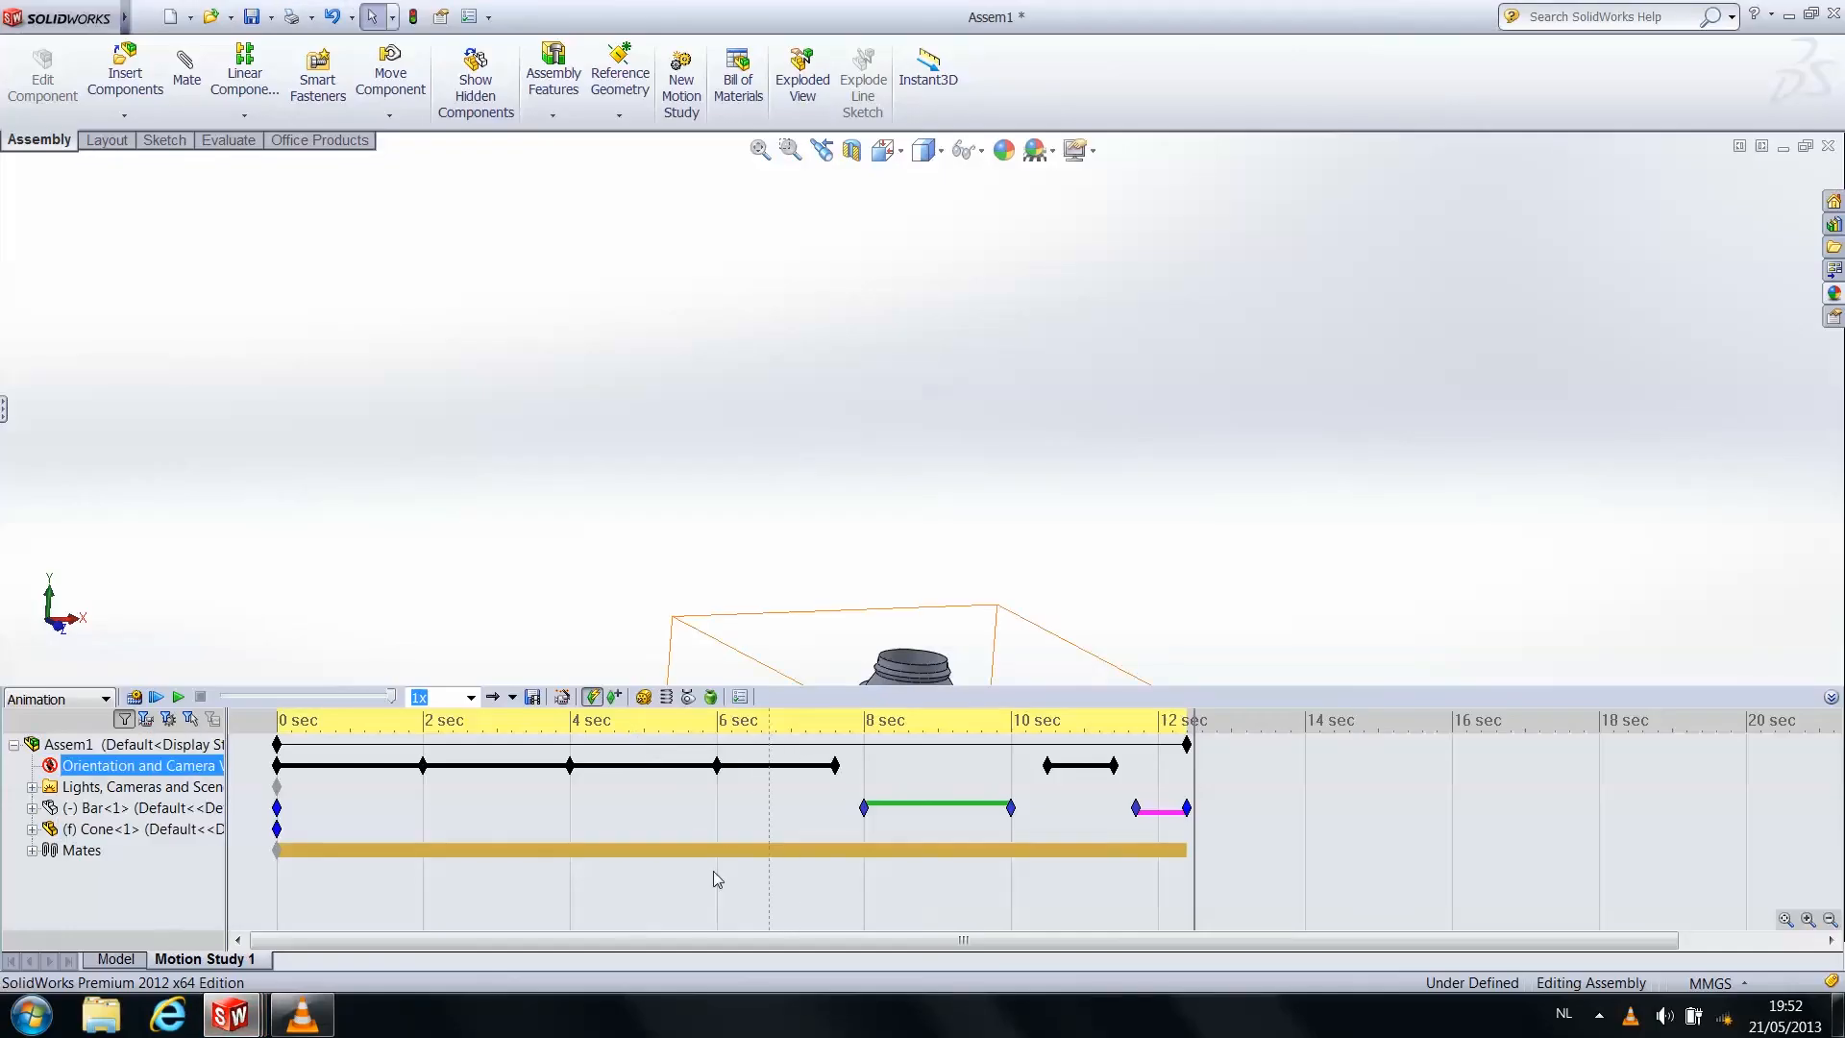
pyautogui.click(301, 1015)
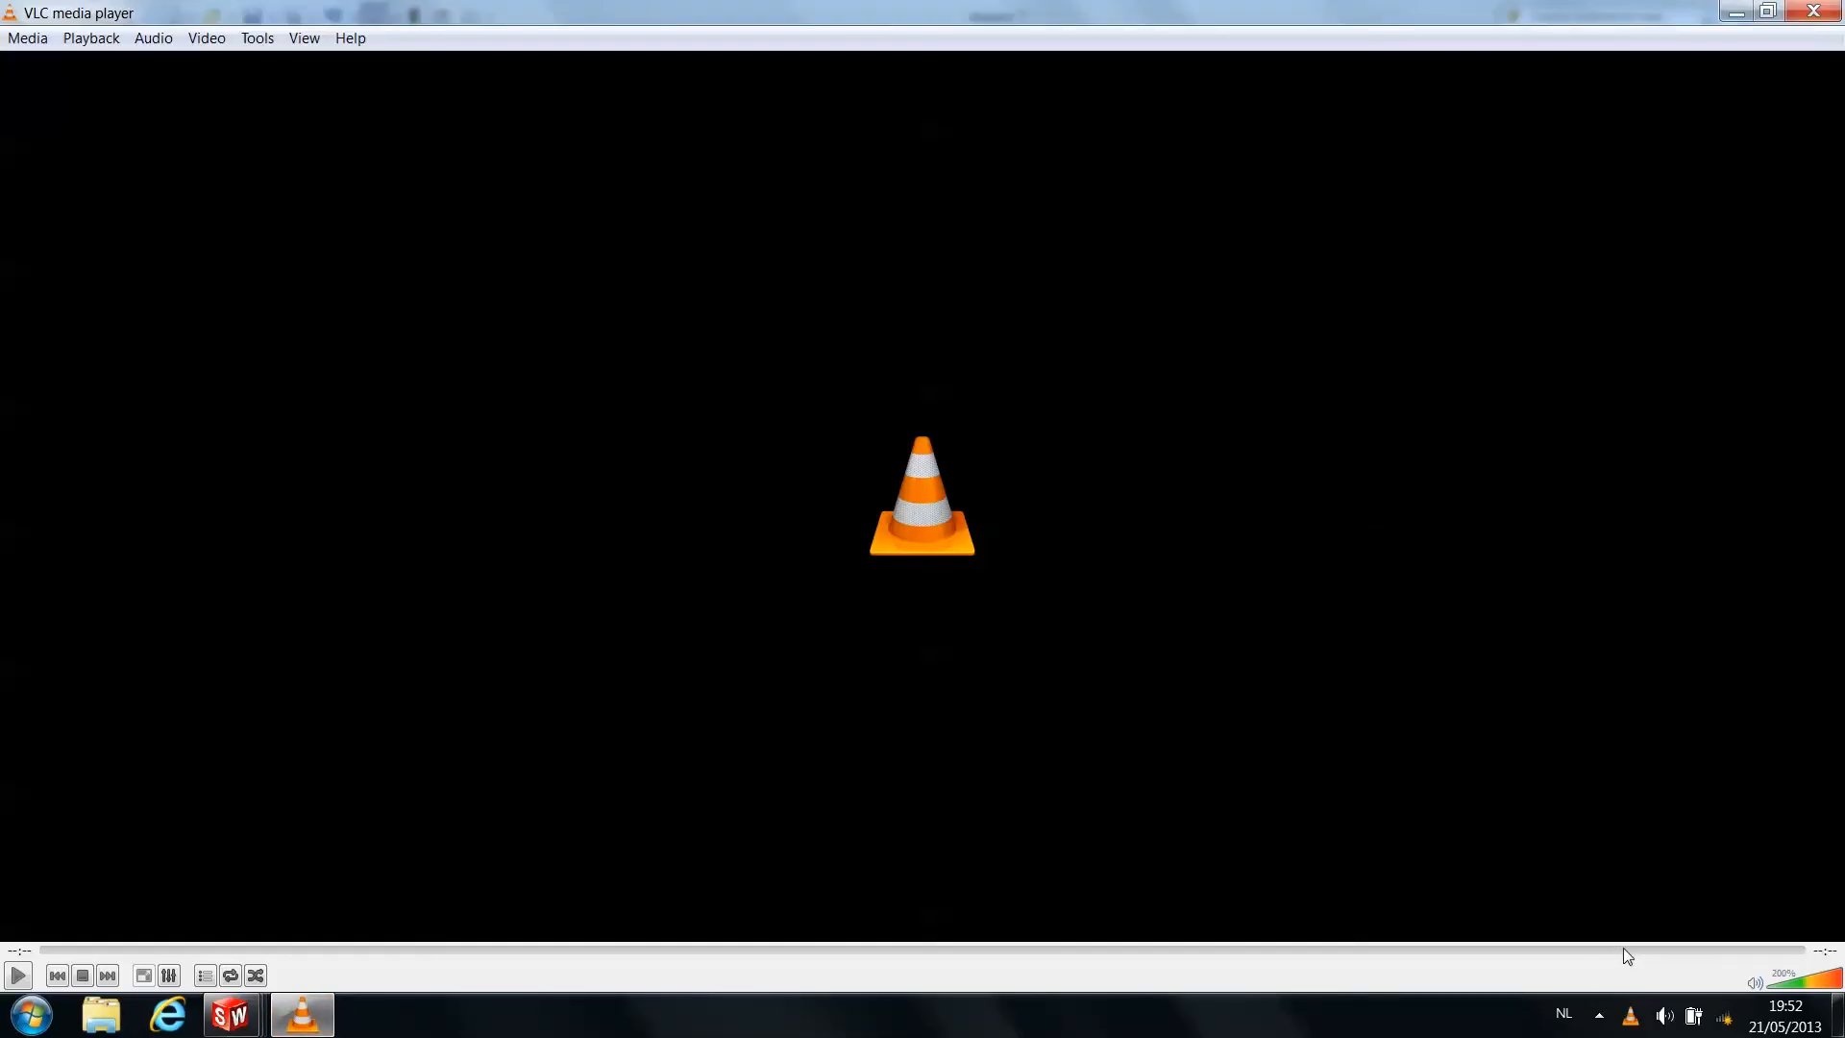
pyautogui.click(294, 1021)
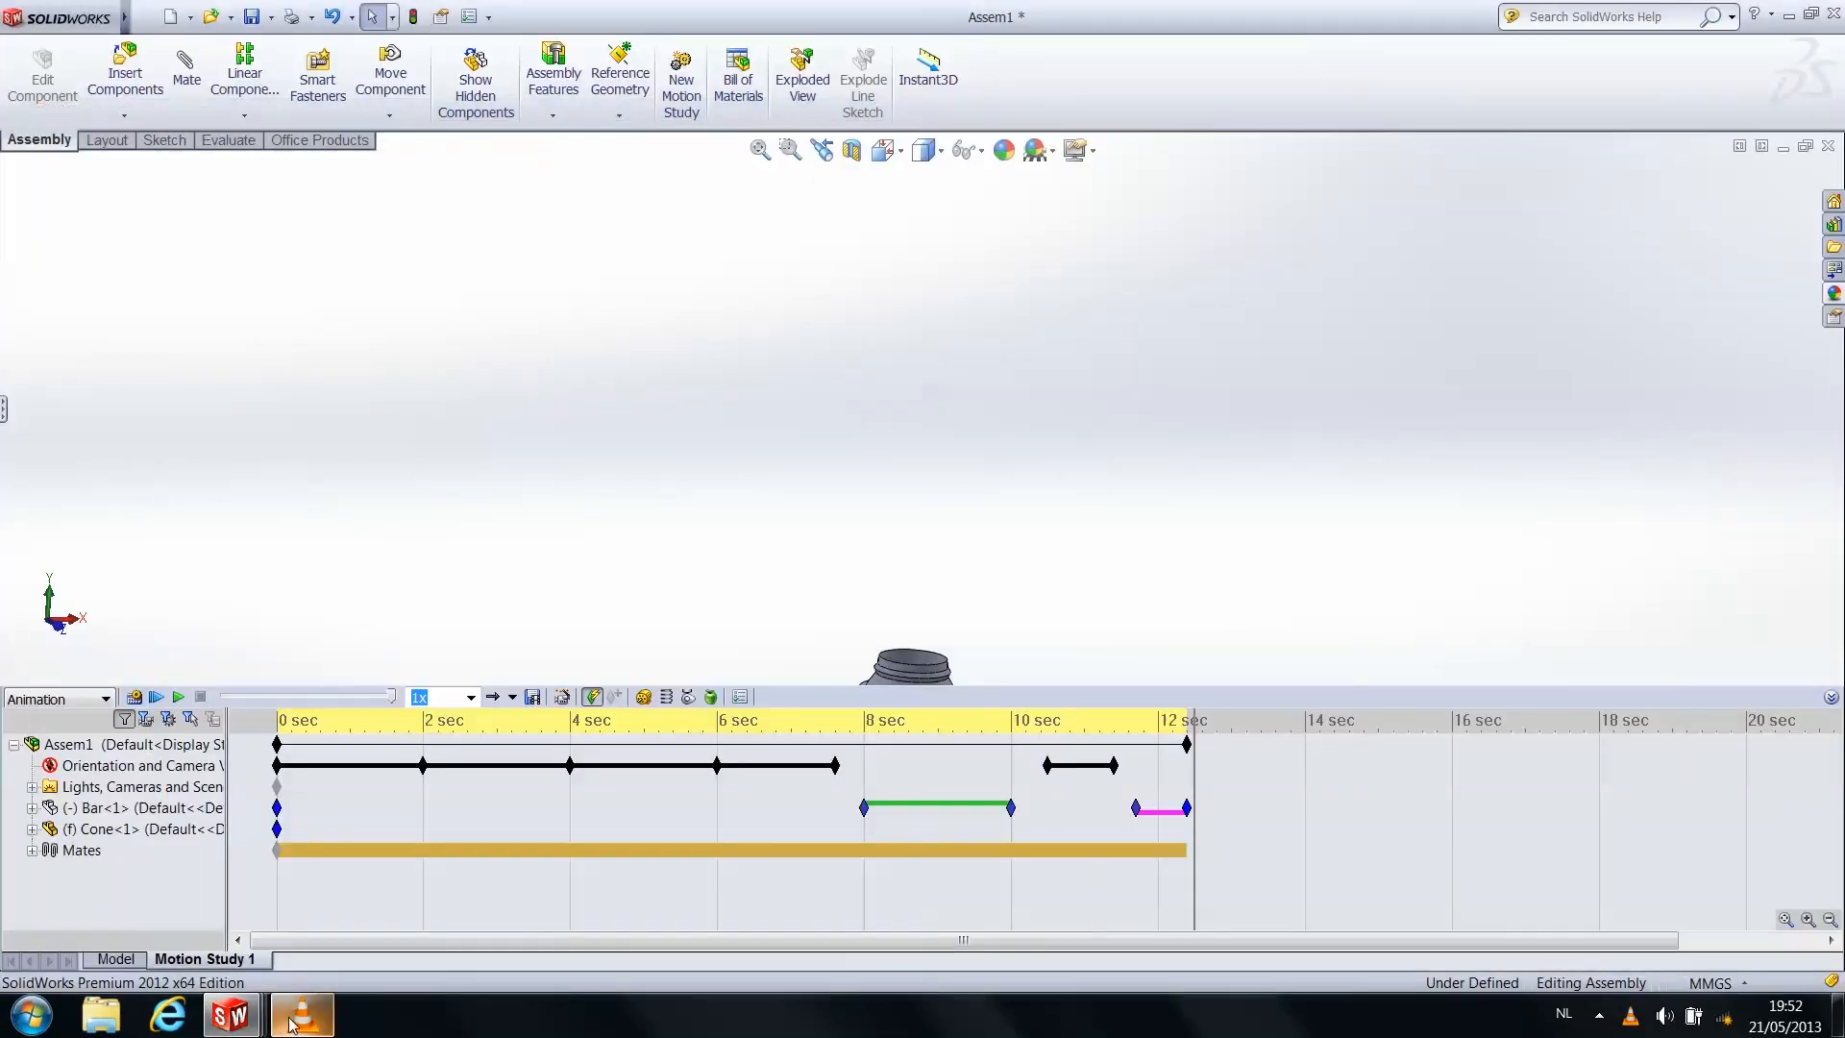
# Extend the animation to about 14.3 seconds with Assem1's end key, and place the time bar just beyond it
pyautogui.click(1160, 723)
pyautogui.moveTo(1161, 723); pyautogui.dragTo(1197, 722)
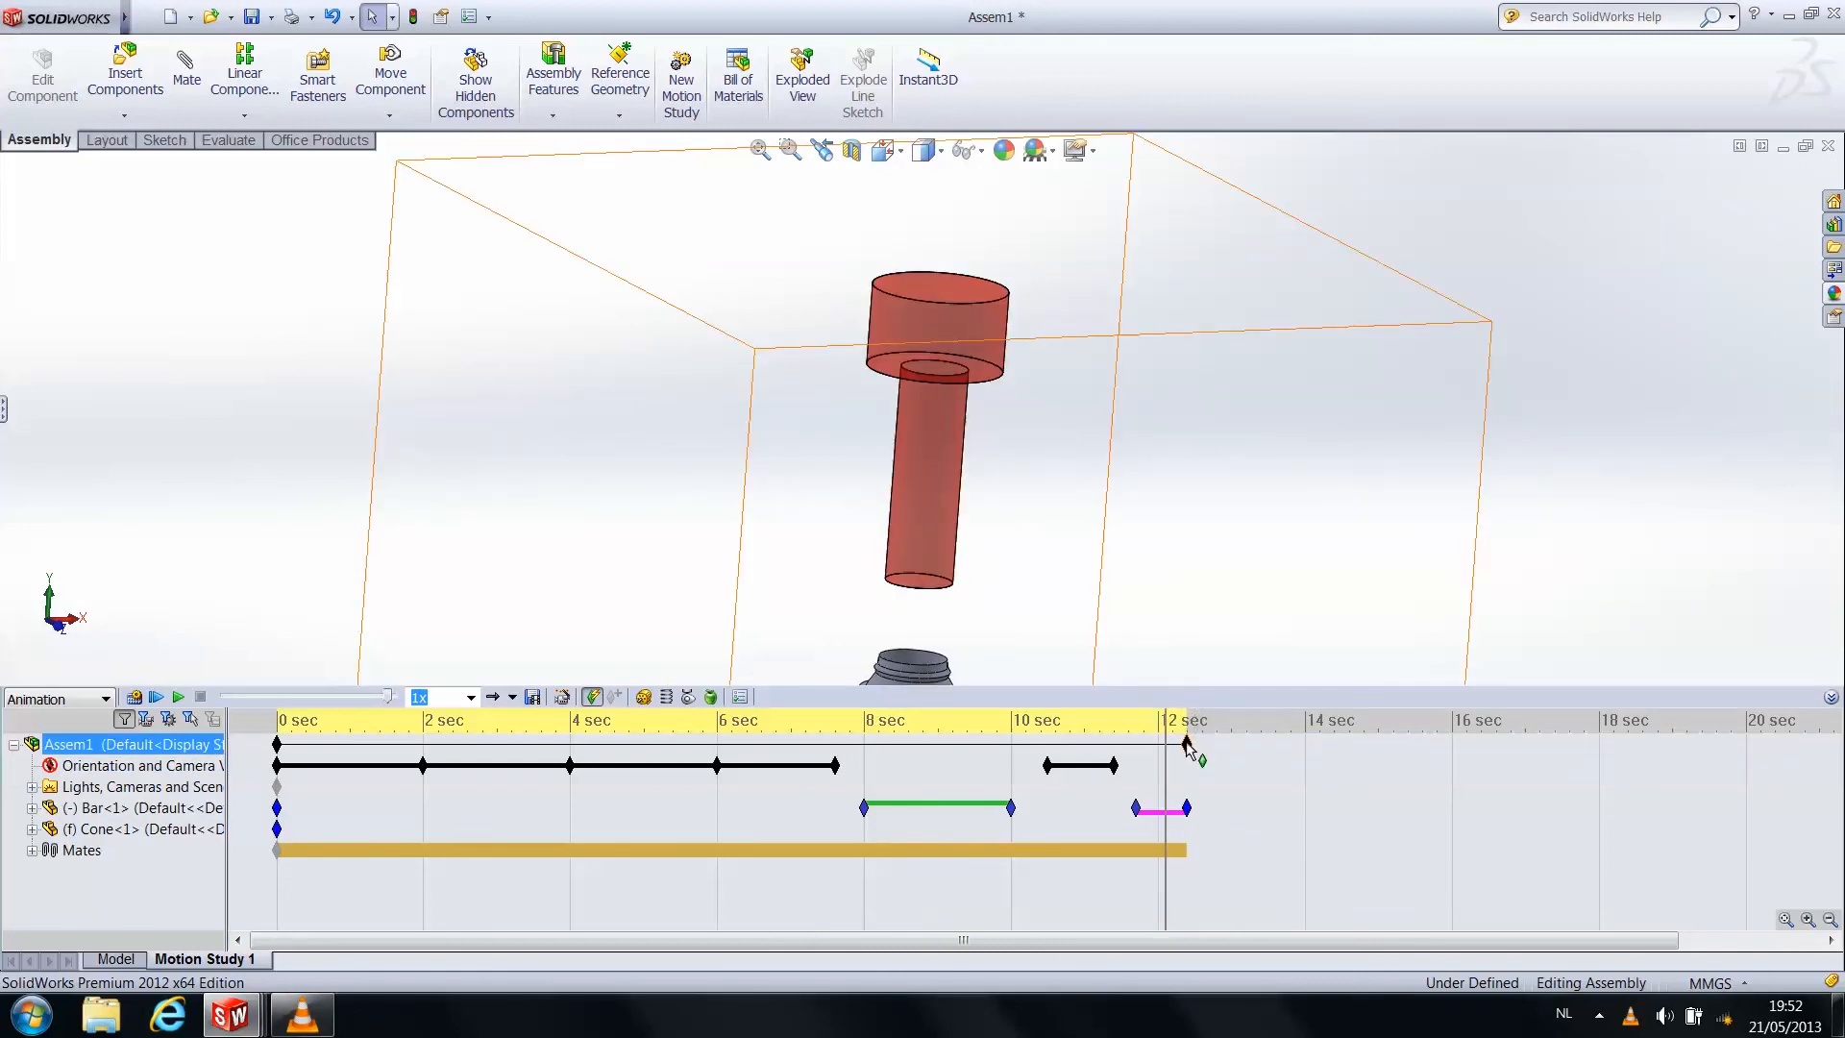
pyautogui.moveTo(1190, 747); pyautogui.dragTo(1327, 751)
pyautogui.moveTo(1164, 720); pyautogui.dragTo(1357, 723)
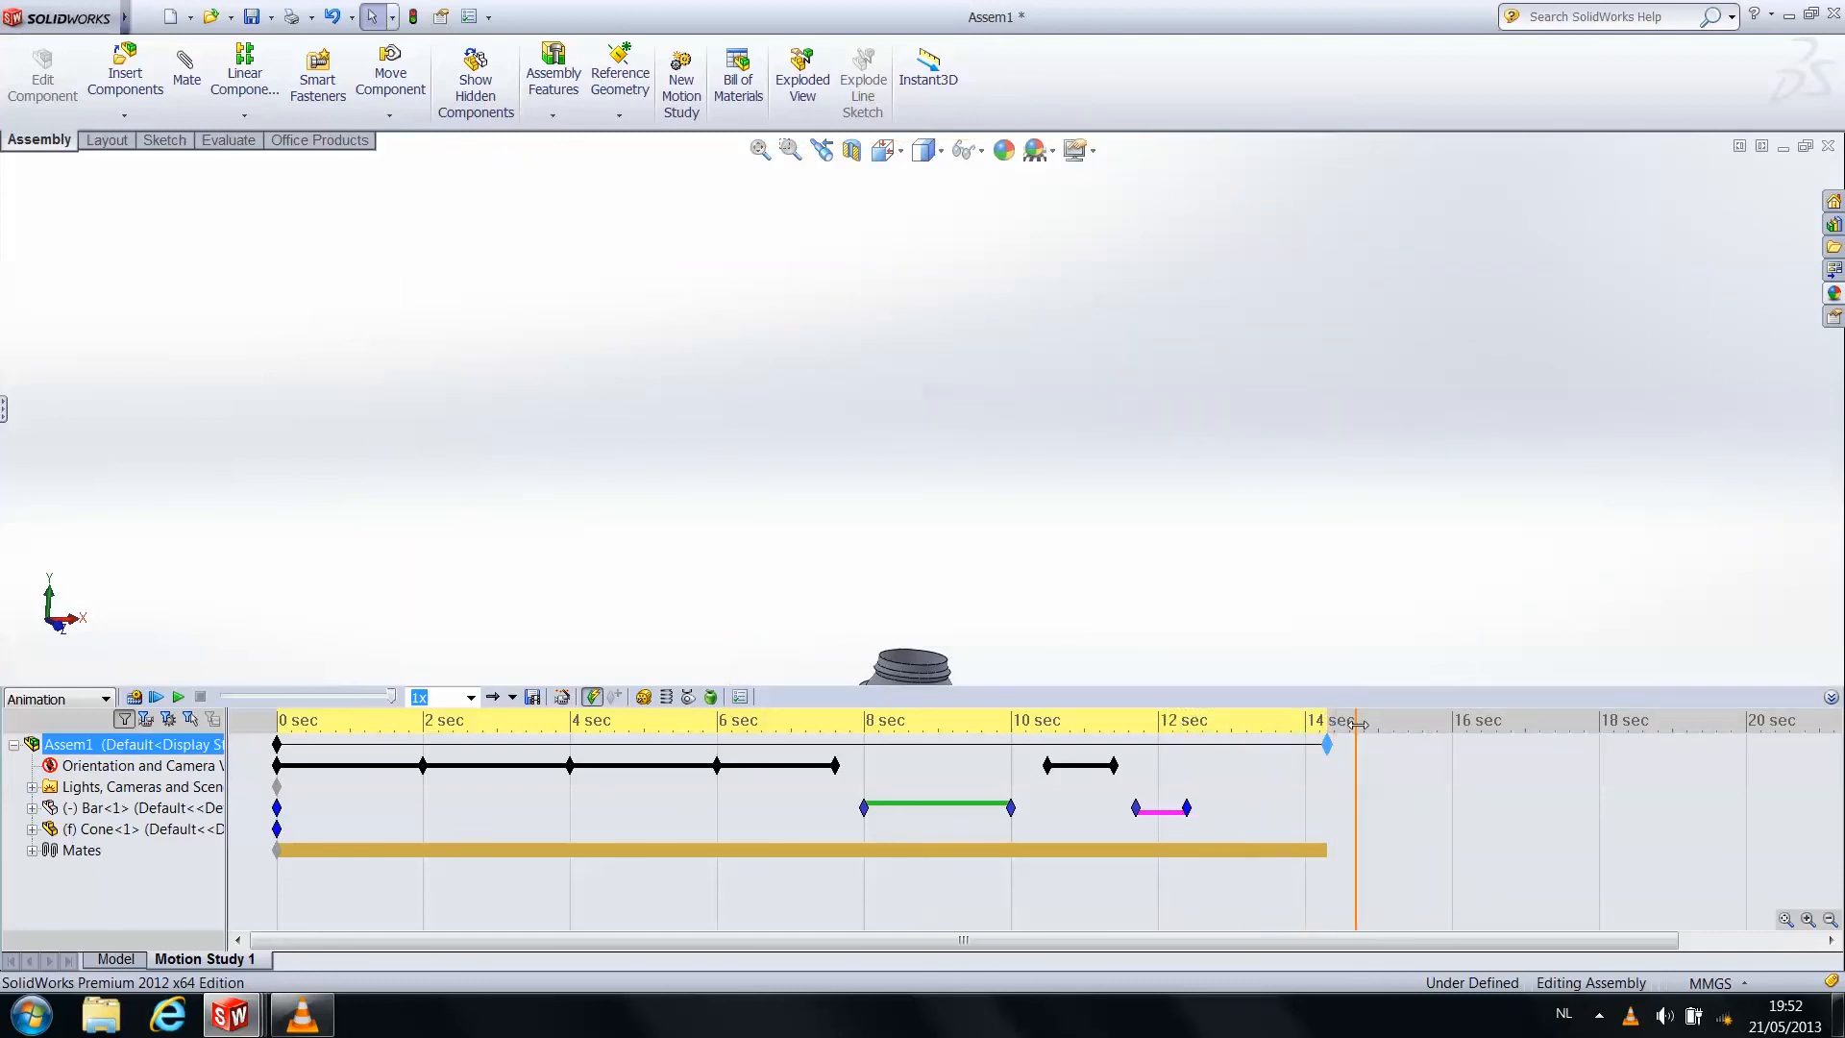
pyautogui.click(515, 881)
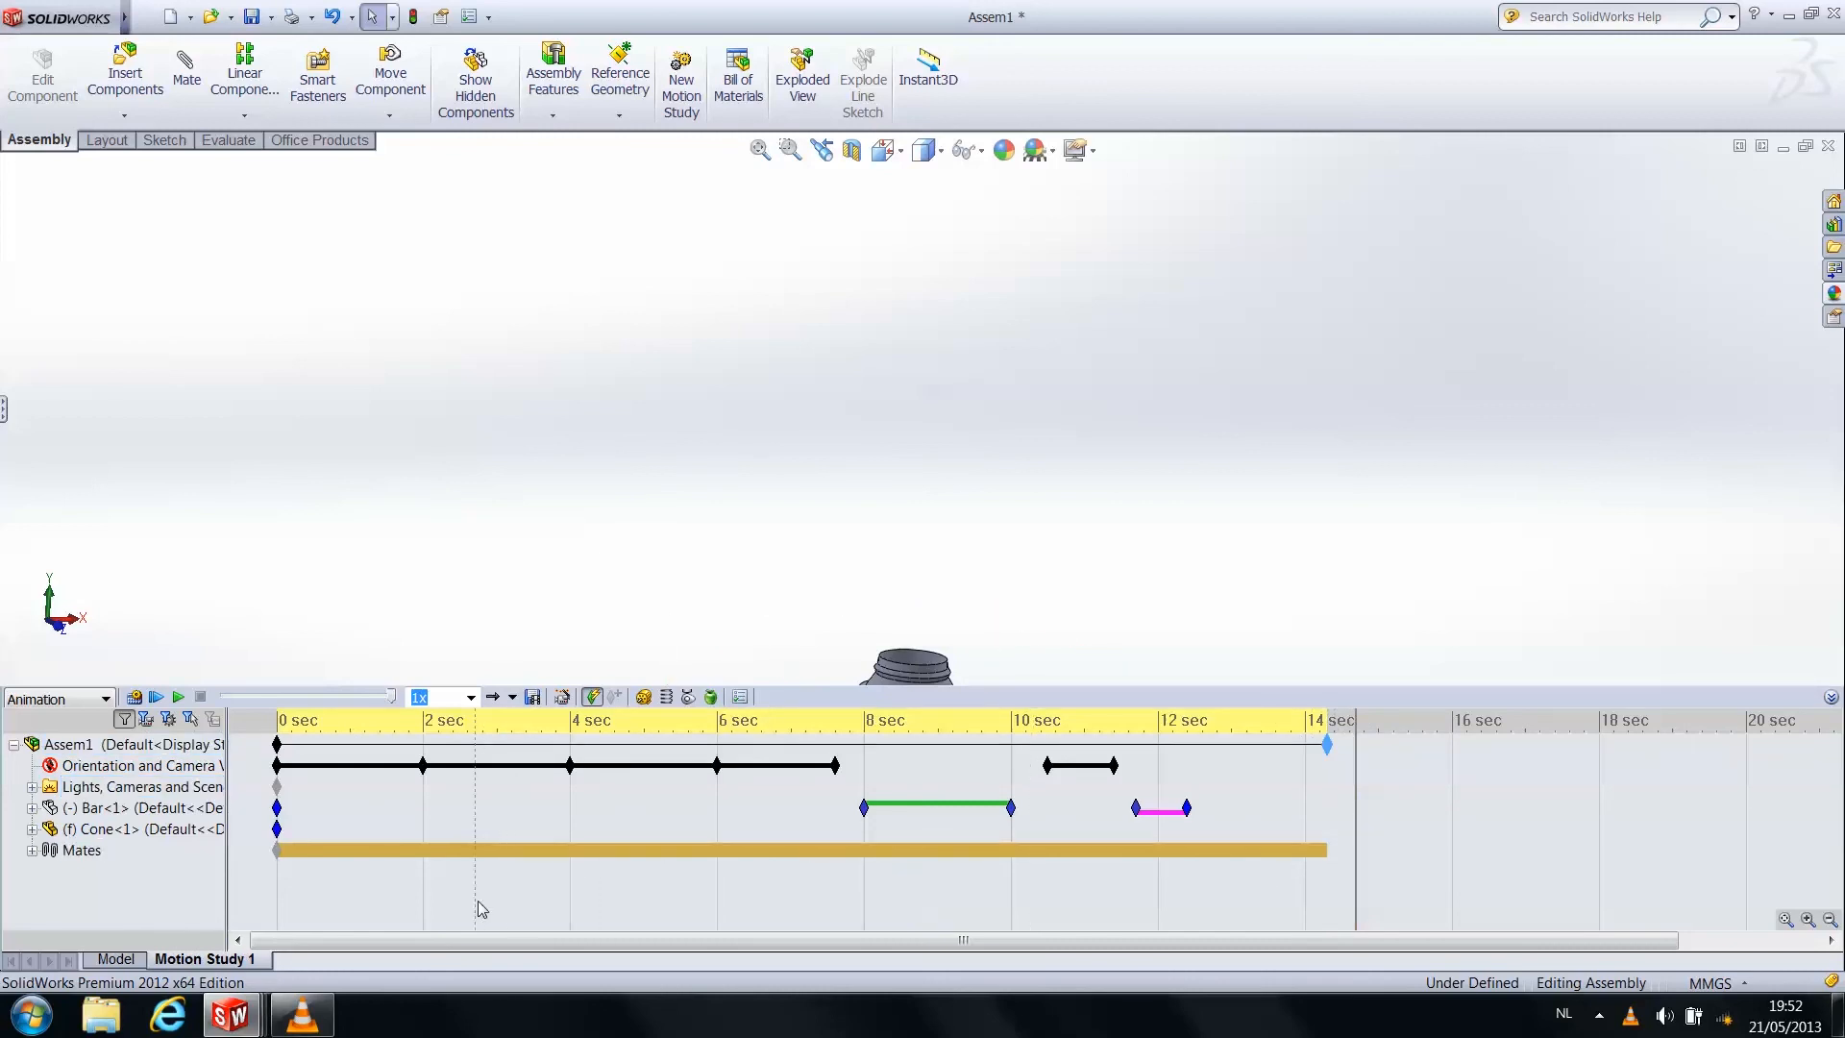
# Close VLC media player and minimize SolidWorks to show the desktop
pyautogui.click(292, 1024)
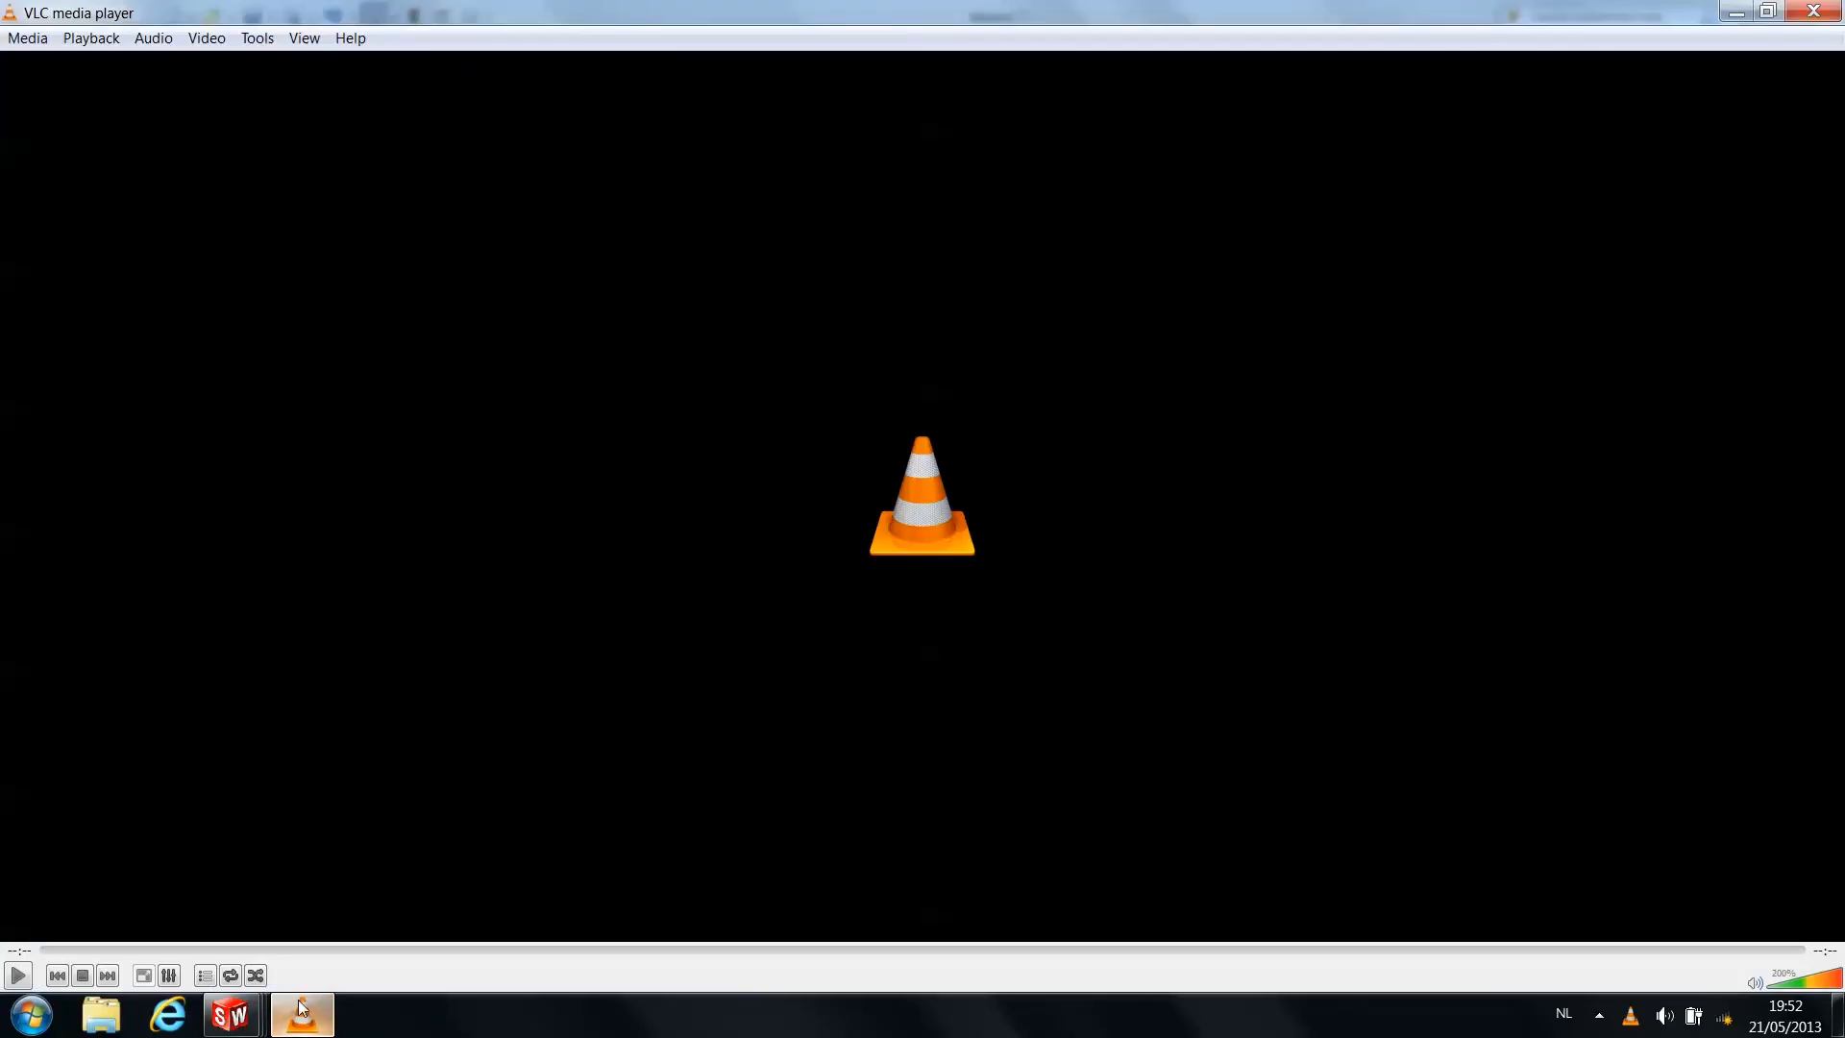
pyautogui.click(1831, 13)
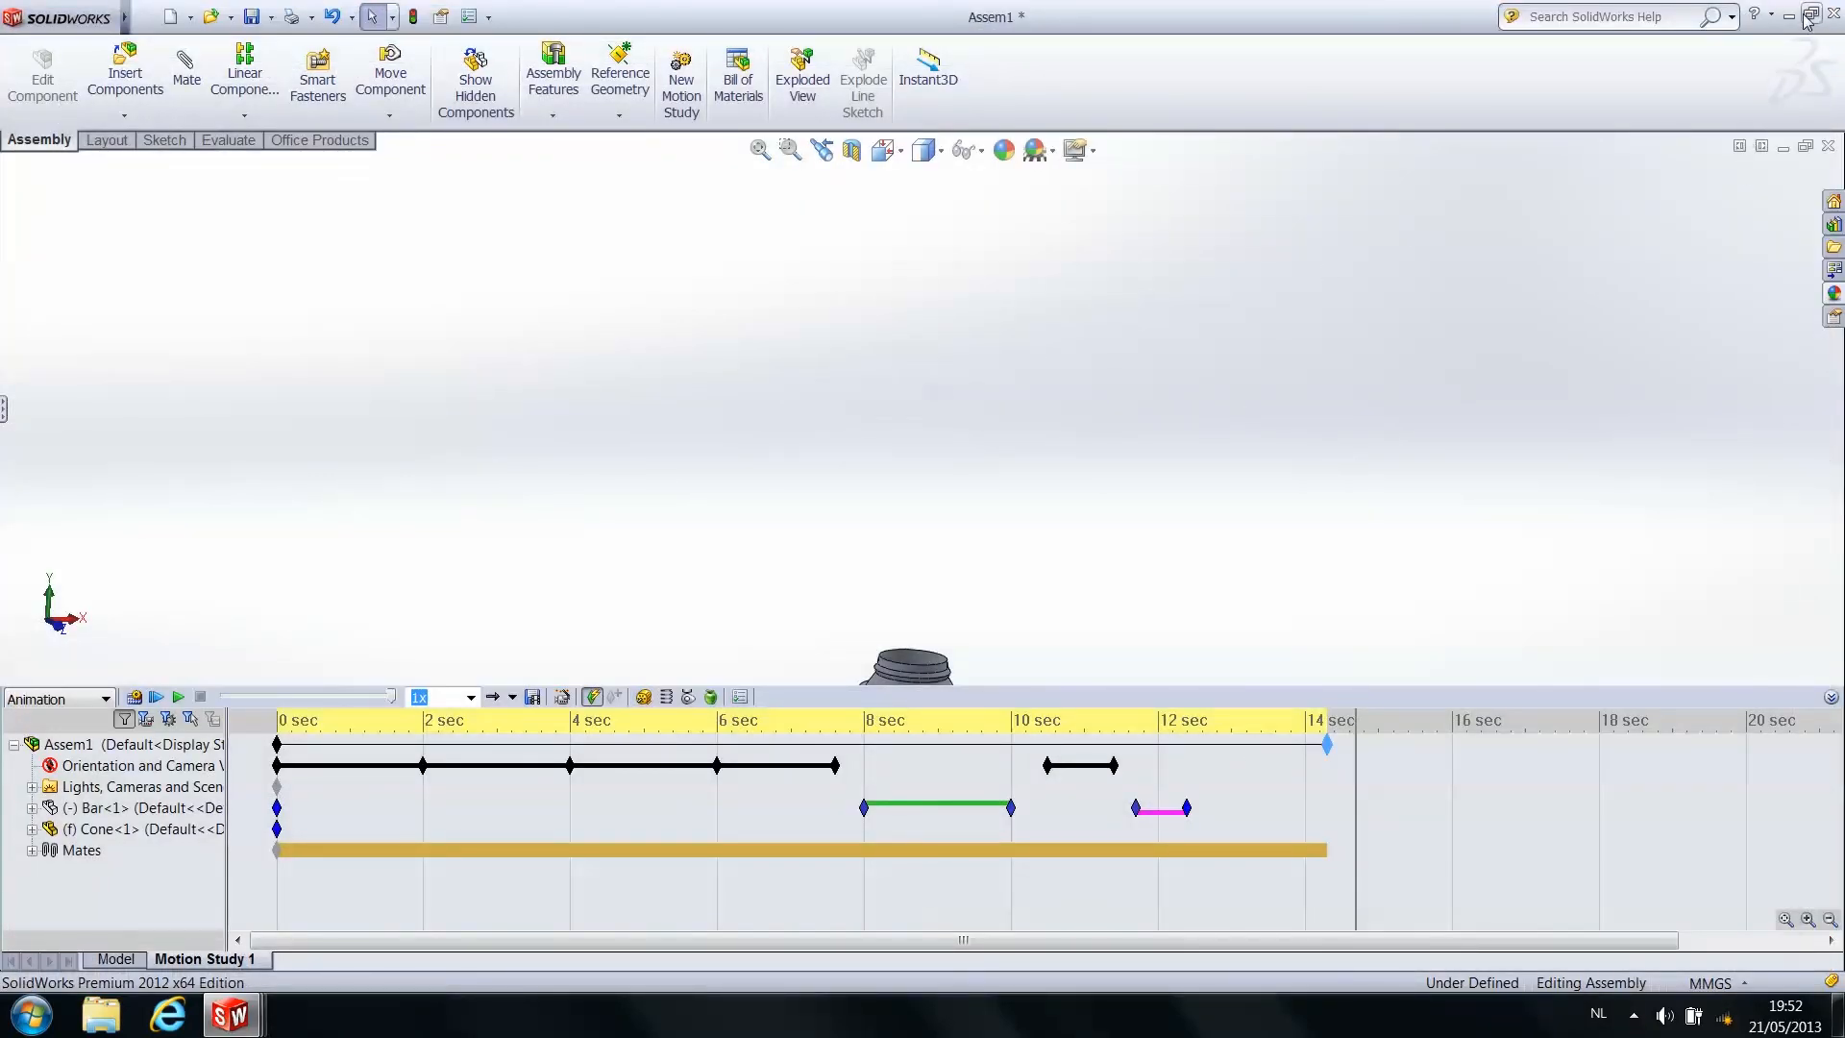
pyautogui.click(1788, 16)
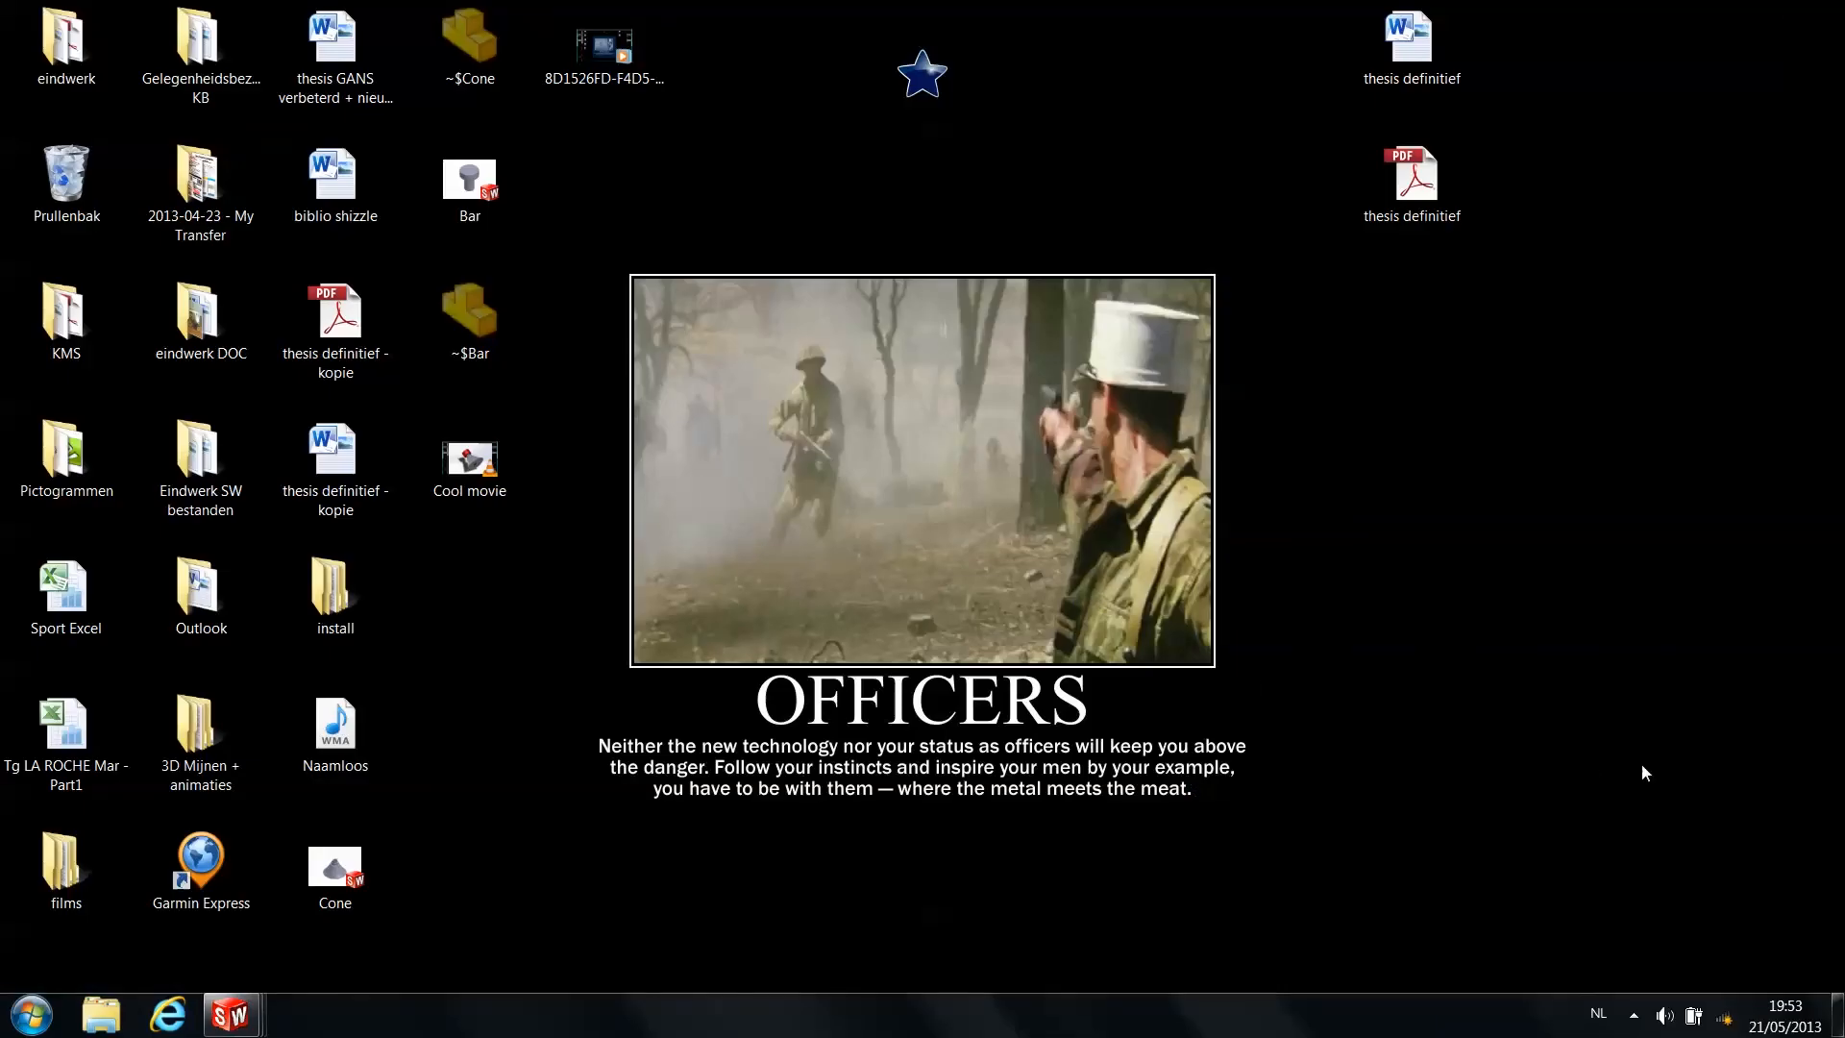